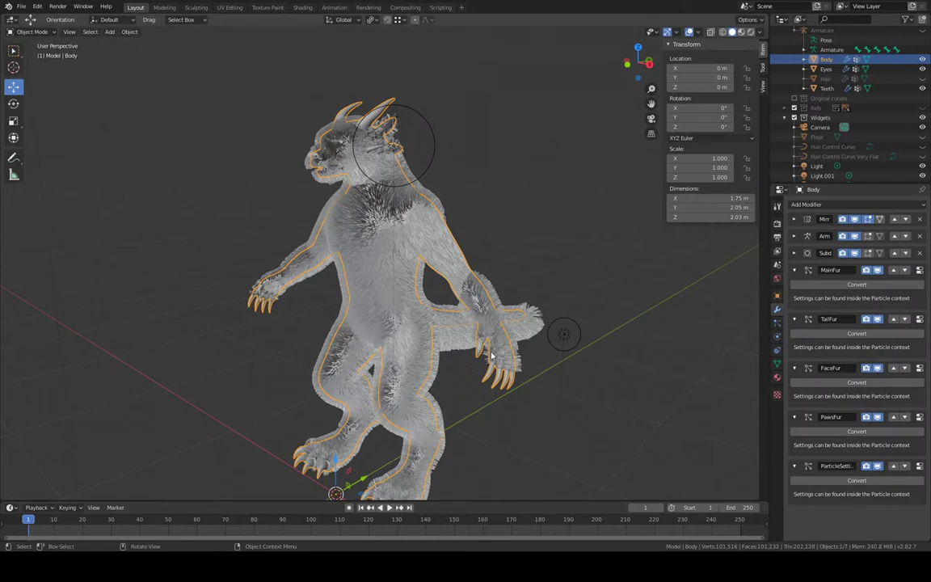
Delete the existing particle edits from the body's Main_fur hair system, accepting the loss of its grooming
{"action": "scroll", "coordinate": [478, 342], "scroll_direction": "up", "scroll_amount": 2}
{"action": "scroll", "coordinate": [479, 339], "scroll_direction": "up", "scroll_amount": 3}
{"action": "mouse_move", "coordinate": [479, 339]}
{"action": "middle_mouse_down", "text": "shift"}
{"action": "mouse_move", "coordinate": [450, 315]}
{"action": "mouse_move", "coordinate": [465, 314]}
{"action": "mouse_move", "coordinate": [451, 311]}
{"action": "mouse_move", "coordinate": [494, 350]}
{"action": "middle_mouse_up", "text": "shift"}
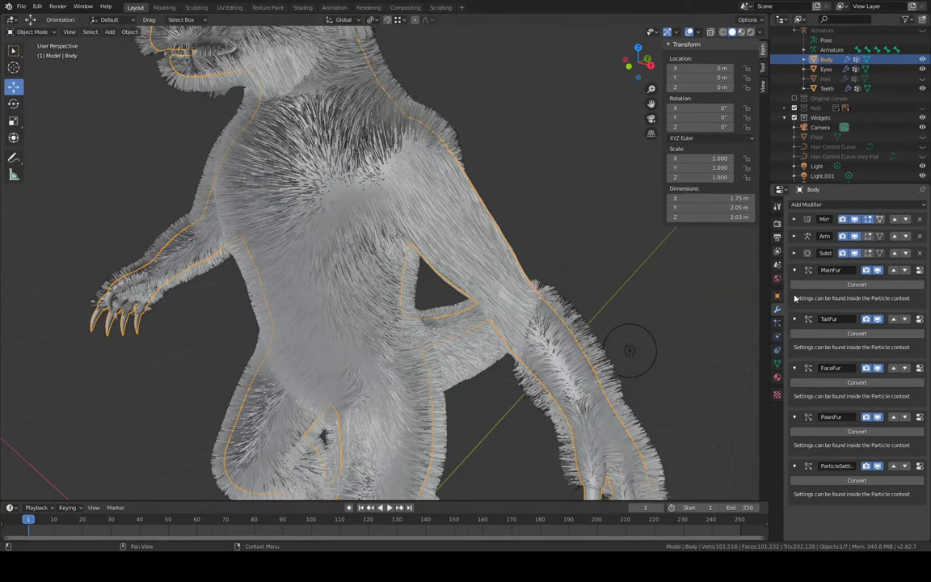
{"action": "left_click", "coordinate": [778, 324]}
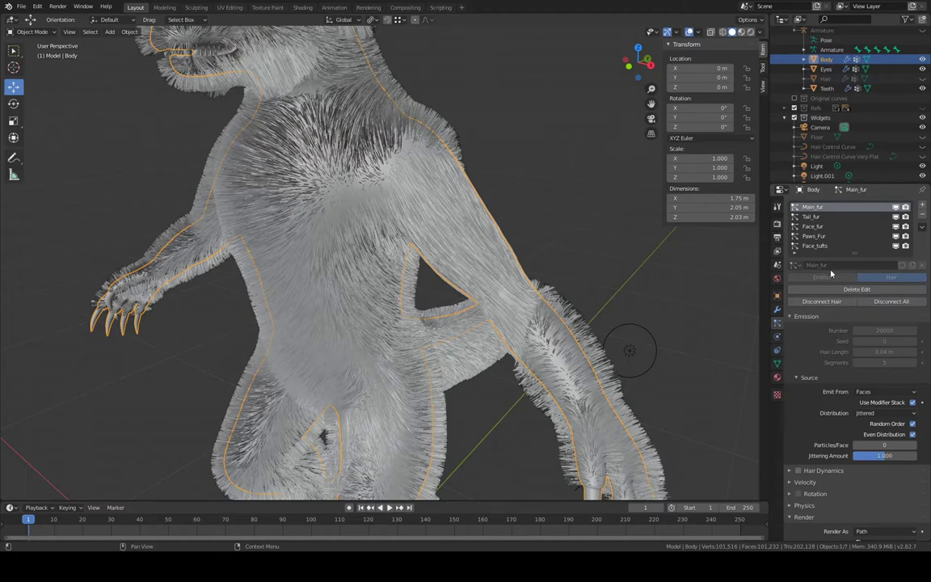
{"action": "left_click", "coordinate": [838, 290]}
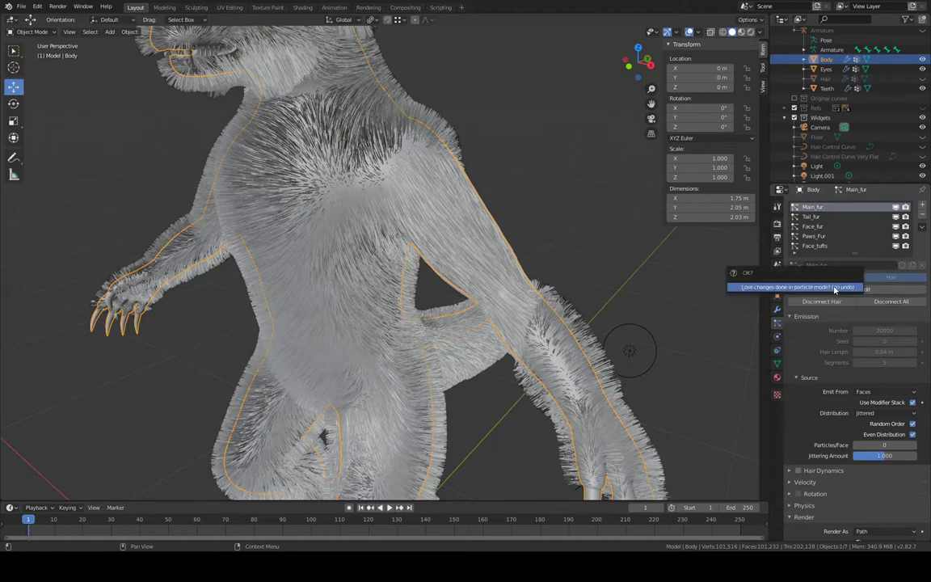
{"action": "left_click", "coordinate": [833, 287]}
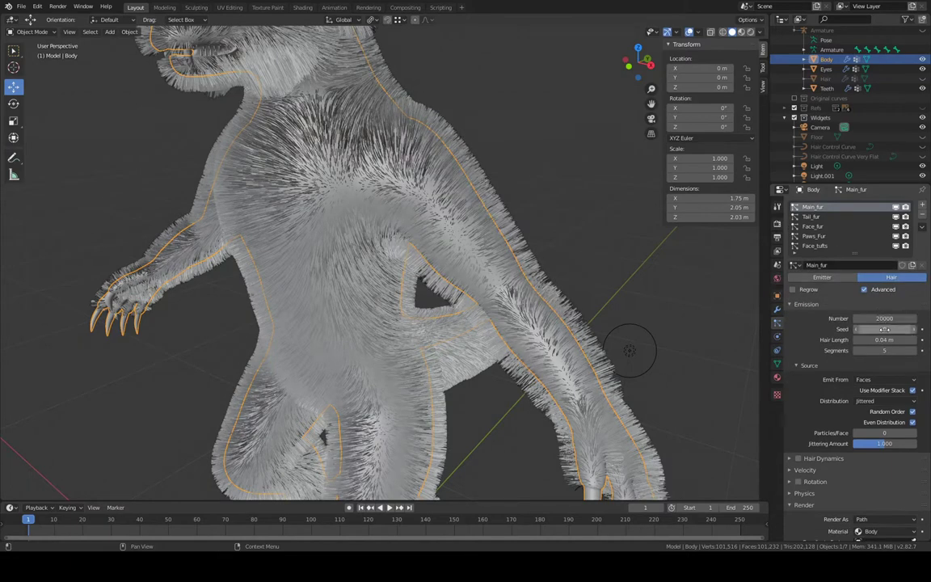
Set the Main_fur emission number to 10000 hairs
{"action": "scroll", "coordinate": [895, 376], "scroll_direction": "down", "scroll_amount": 3}
{"action": "scroll", "coordinate": [895, 377], "scroll_direction": "down", "scroll_amount": 8}
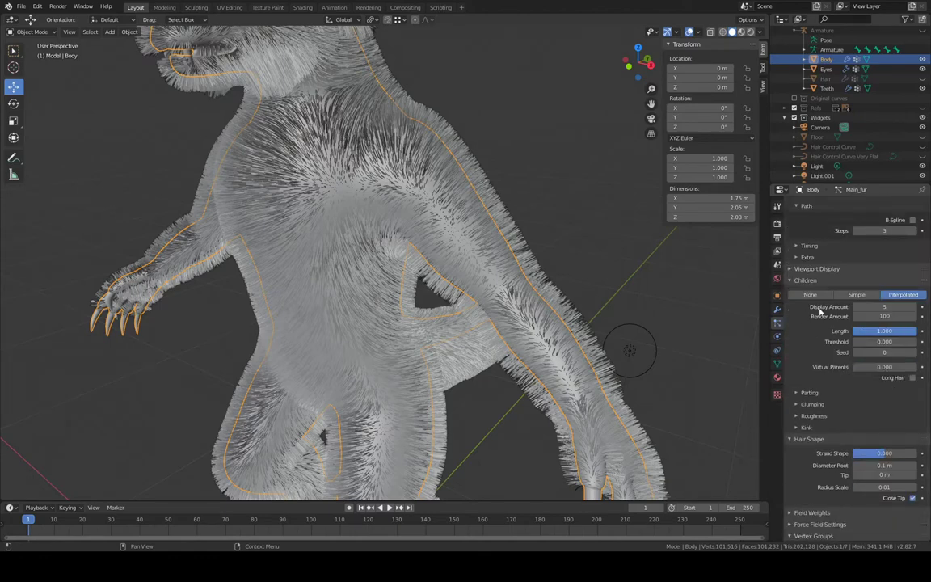
{"action": "scroll", "coordinate": [885, 323], "scroll_direction": "up", "scroll_amount": 12}
{"action": "left_click", "coordinate": [883, 318]}
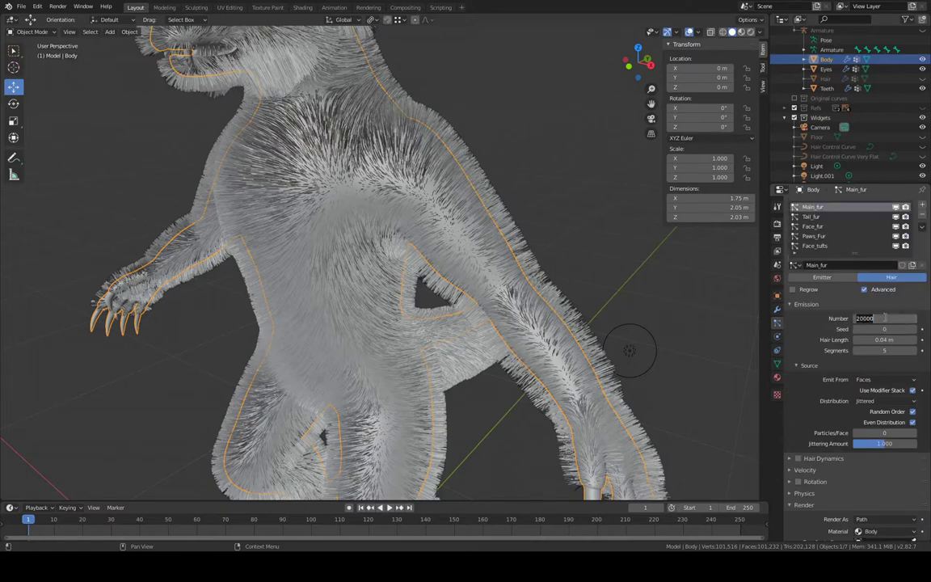
{"action": "type", "text": "10000"}
{"action": "key", "text": "Return"}
Set the Main_fur interpolated children's display amount to 10 and check the fur density around the body
{"action": "scroll", "coordinate": [877, 373], "scroll_direction": "down", "scroll_amount": 6}
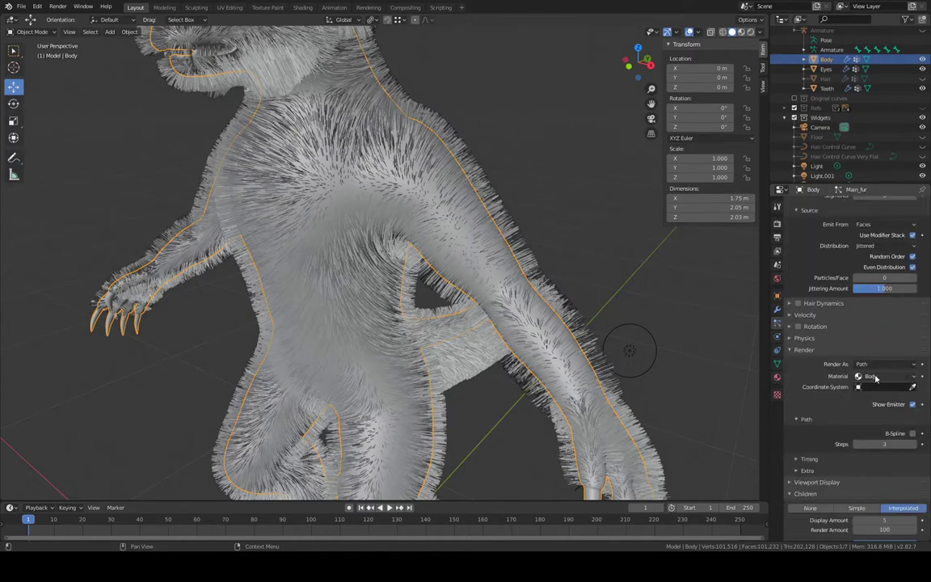
{"action": "scroll", "coordinate": [876, 374], "scroll_direction": "down", "scroll_amount": 3}
{"action": "left_click", "coordinate": [892, 403]}
{"action": "type", "text": "10"}
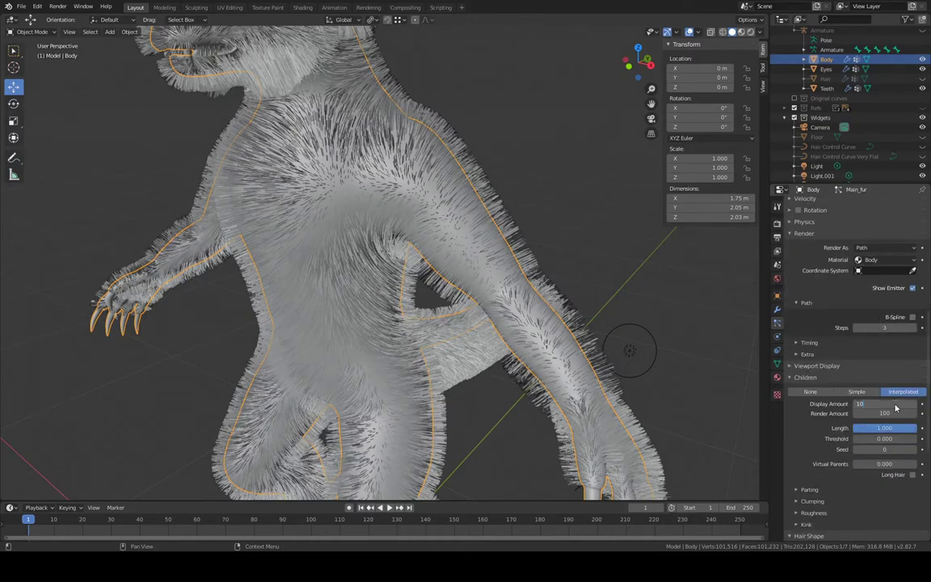
{"action": "key", "text": "Return"}
{"action": "middle_click_drag", "start_coordinate": [519, 287], "coordinate": [495, 222]}
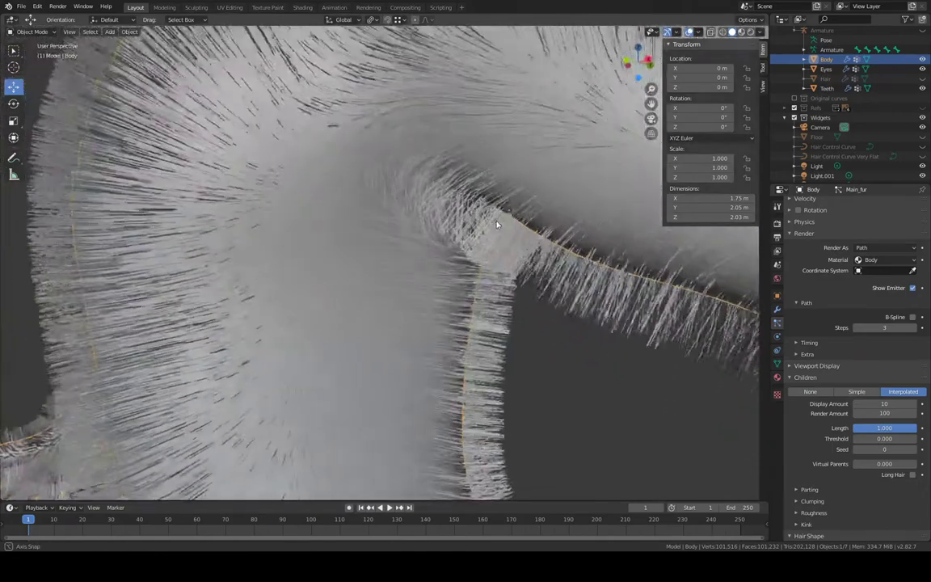
{"action": "scroll", "coordinate": [557, 253], "scroll_direction": "down", "scroll_amount": 10}
{"action": "scroll", "coordinate": [557, 253], "scroll_direction": "up", "scroll_amount": 5}
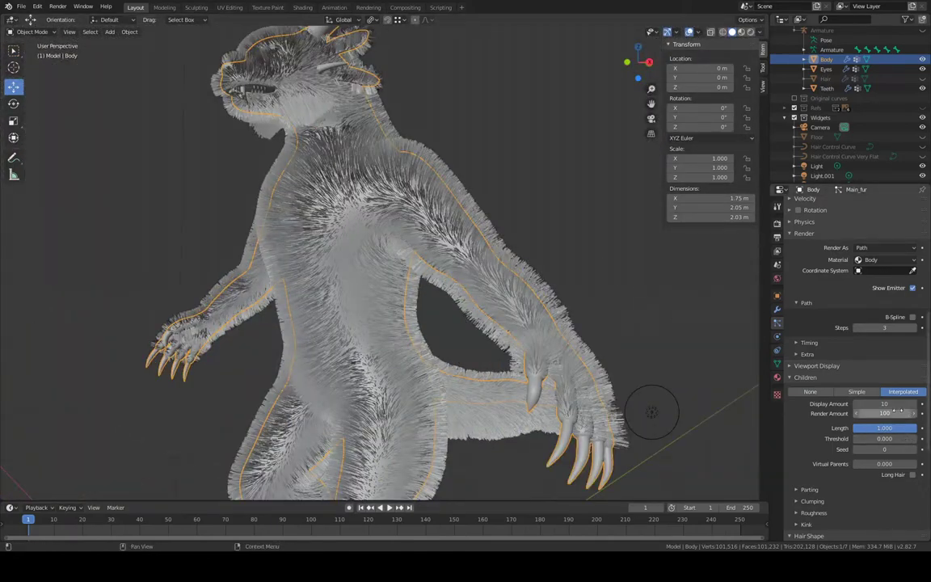
Raise the Main_fur children's display amount to 100 and view the denser fur from another angle
{"action": "left_click", "coordinate": [894, 403]}
{"action": "type", "text": "100"}
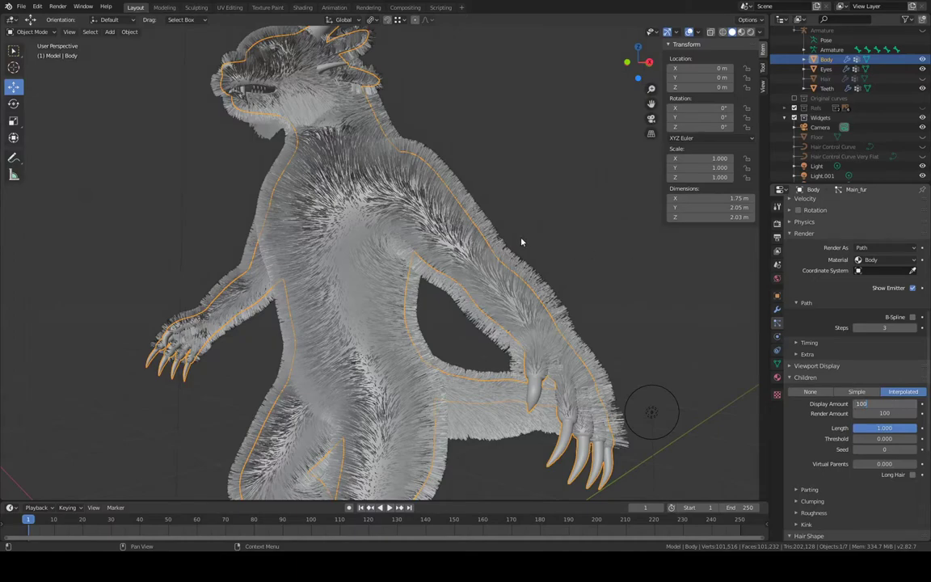
{"action": "key", "text": "Return"}
{"action": "middle_click_drag", "start_coordinate": [520, 243], "coordinate": [687, 295]}
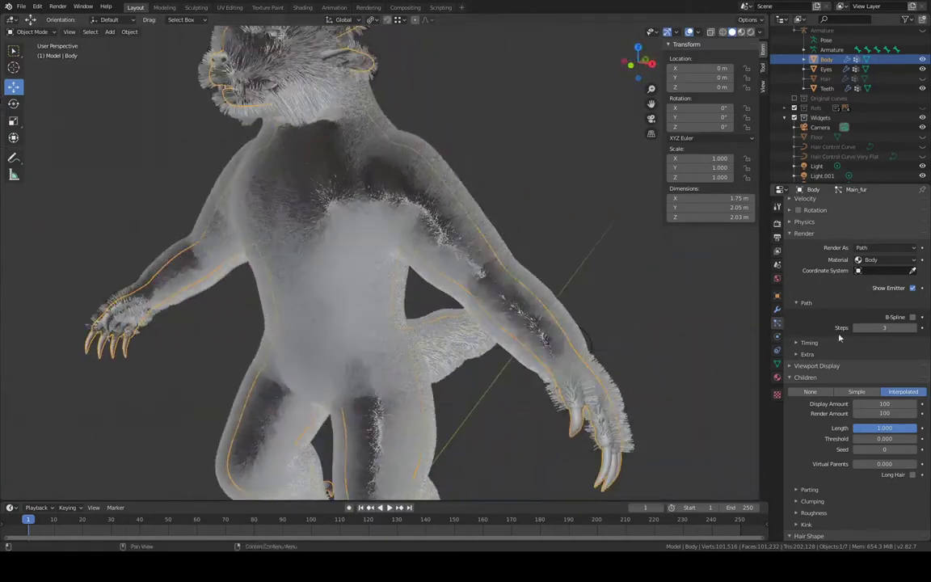
Set the Main_fur emission number to 5000 hairs and inspect the coverage on the torso and arm
{"action": "scroll", "coordinate": [839, 338], "scroll_direction": "up", "scroll_amount": 8}
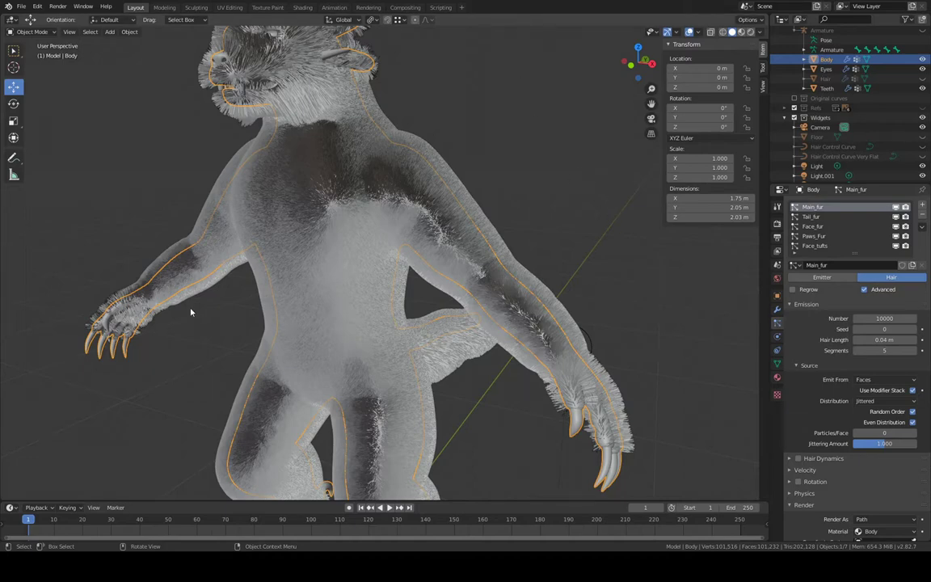
{"action": "middle_click_drag", "start_coordinate": [316, 207], "coordinate": [407, 273]}
{"action": "left_click", "coordinate": [896, 318]}
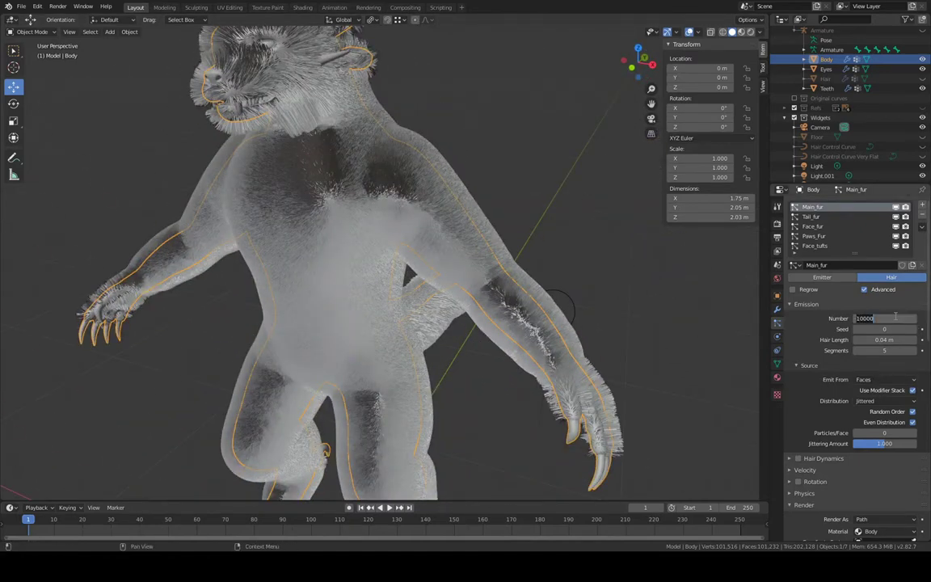
{"action": "type", "text": "5000"}
{"action": "key", "text": "Return"}
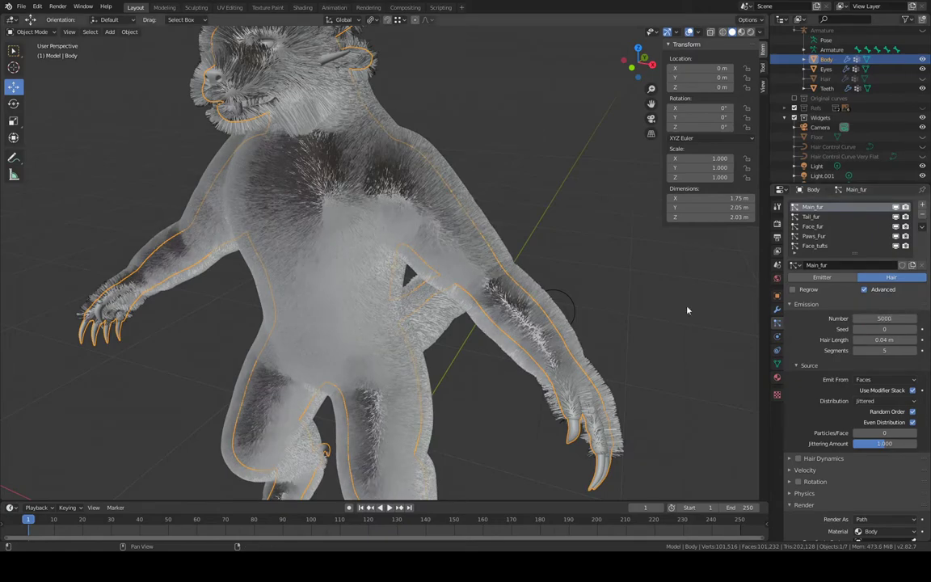
{"action": "middle_click_drag", "start_coordinate": [518, 275], "coordinate": [469, 272]}
{"action": "scroll", "coordinate": [469, 271], "scroll_direction": "up", "scroll_amount": 4}
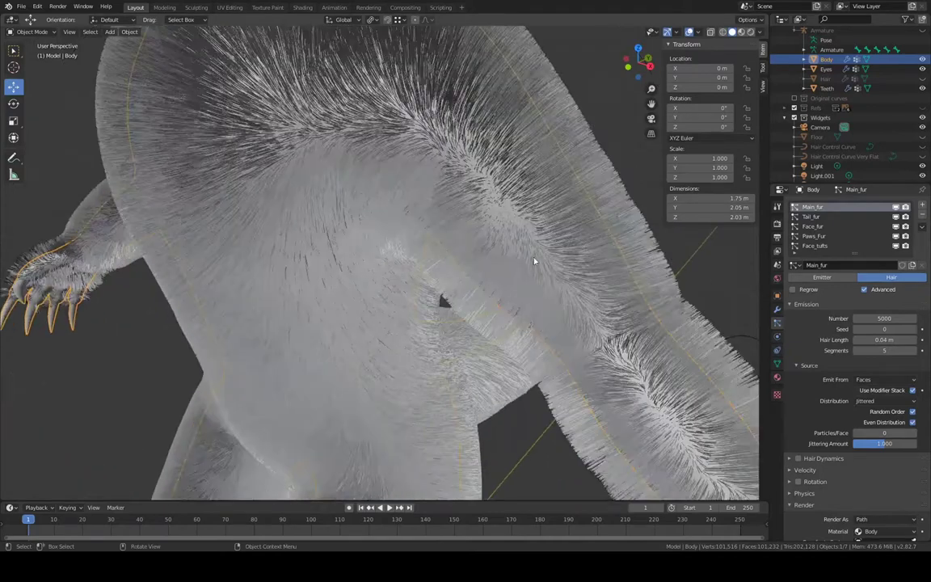
{"action": "scroll", "coordinate": [534, 259], "scroll_direction": "down", "scroll_amount": 4}
Switch the body to Particle Edit mode and comb the fur on the upper arm down from the shoulder toward the elbow
{"action": "scroll", "coordinate": [882, 505], "scroll_direction": "down", "scroll_amount": 10}
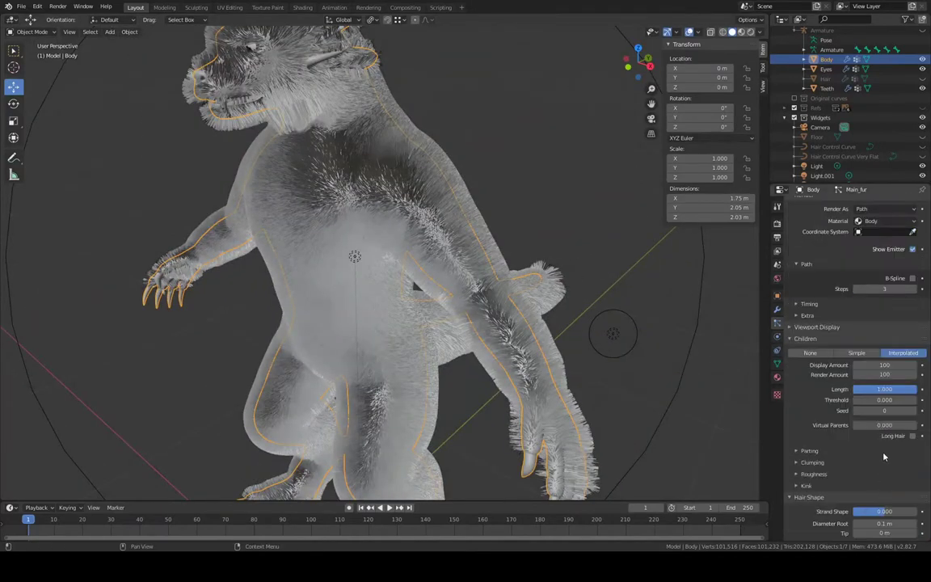
{"action": "scroll", "coordinate": [476, 255], "scroll_direction": "up", "scroll_amount": 4}
{"action": "scroll", "coordinate": [477, 255], "scroll_direction": "down", "scroll_amount": 7}
{"action": "scroll", "coordinate": [320, 77], "scroll_direction": "up", "scroll_amount": 1}
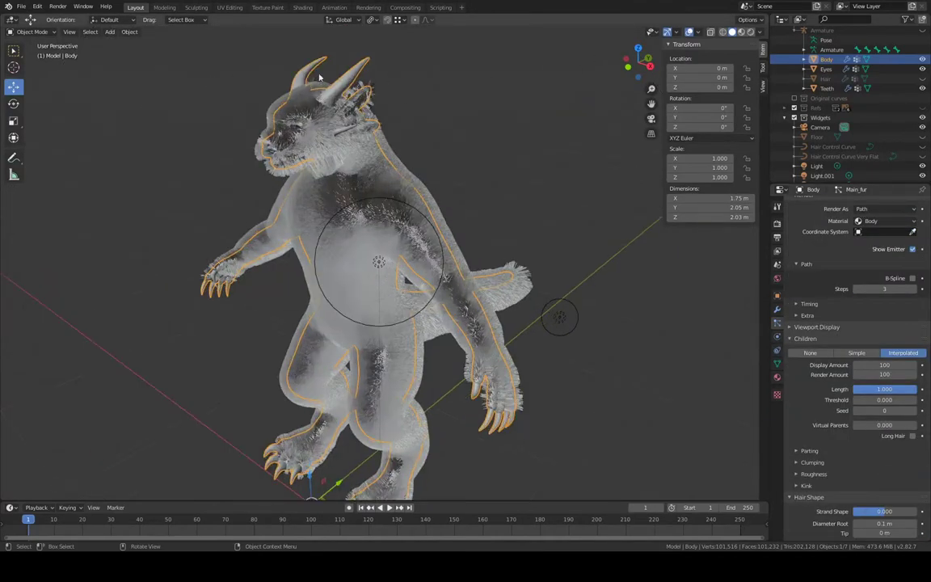
{"action": "left_click", "coordinate": [33, 31]}
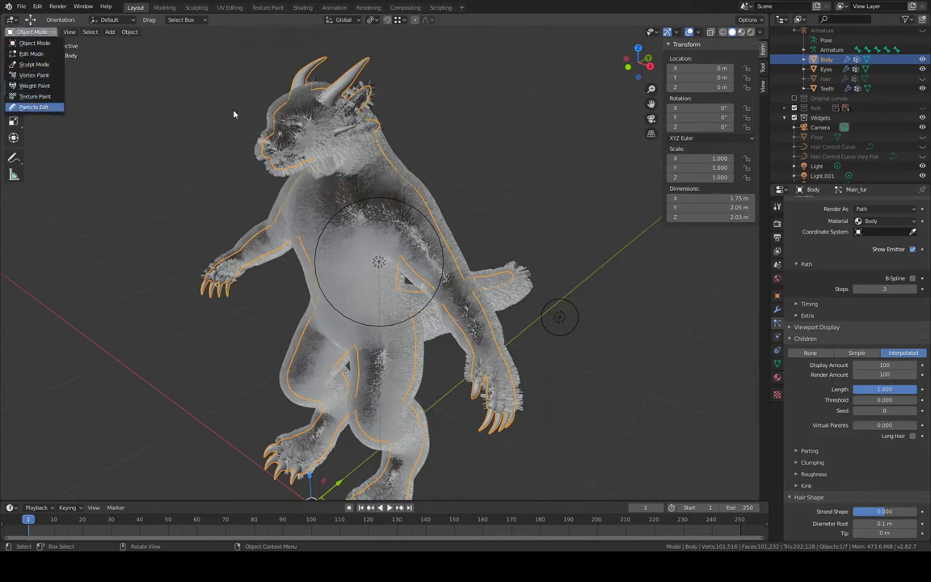
{"action": "key", "text": "Return"}
{"action": "scroll", "coordinate": [416, 192], "scroll_direction": "up", "scroll_amount": 5}
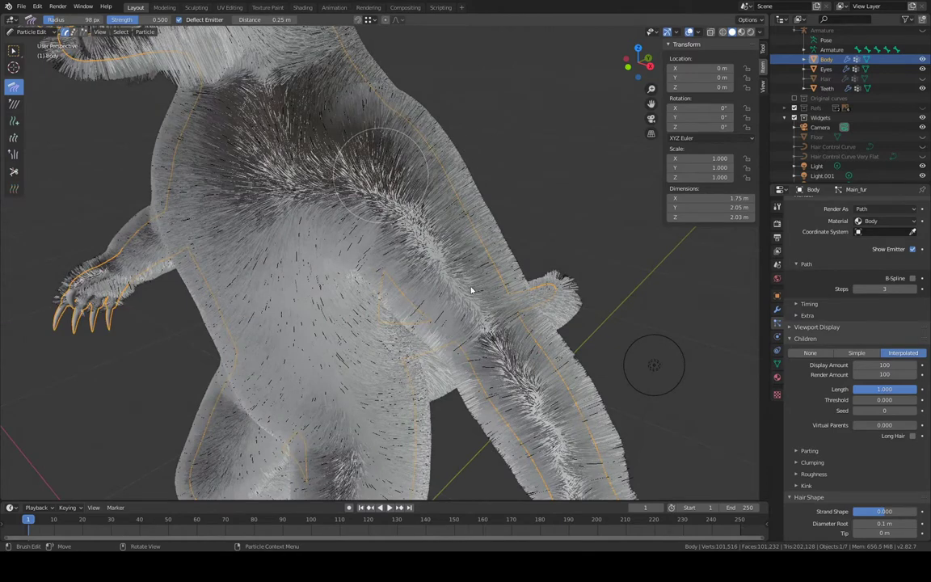
{"action": "left_click_drag", "start_coordinate": [381, 169], "coordinate": [466, 290]}
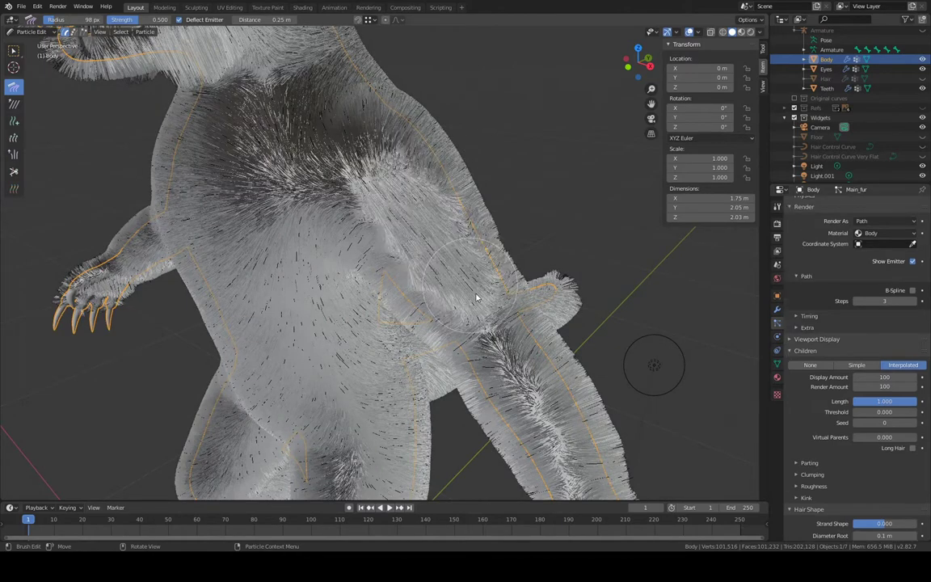
Set the children's display amount to 5 and comb the fur down the arm from shoulder to forearm on its different sides
{"action": "left_click", "coordinate": [887, 377]}
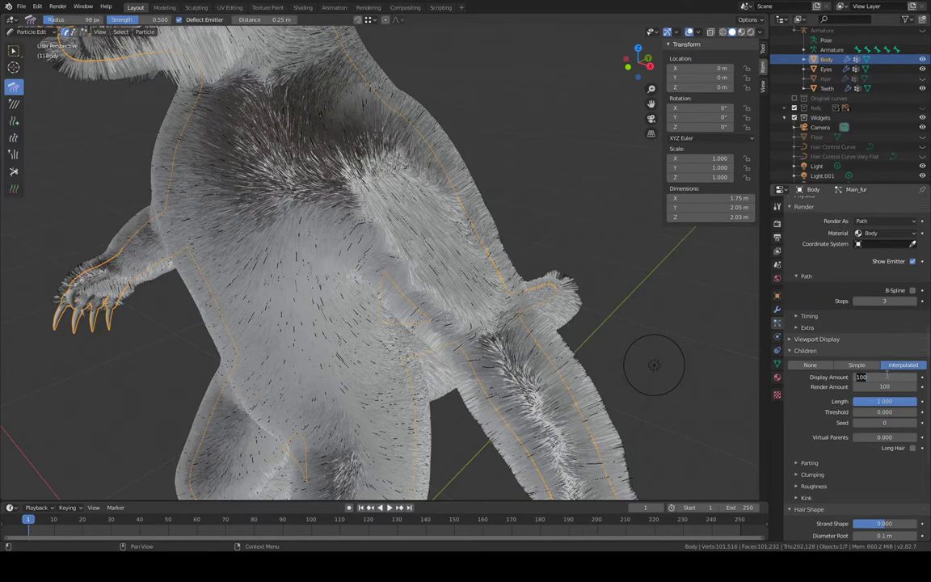
{"action": "type", "text": "5"}
{"action": "key", "text": "Return"}
{"action": "middle_click_drag", "start_coordinate": [501, 194], "coordinate": [365, 174]}
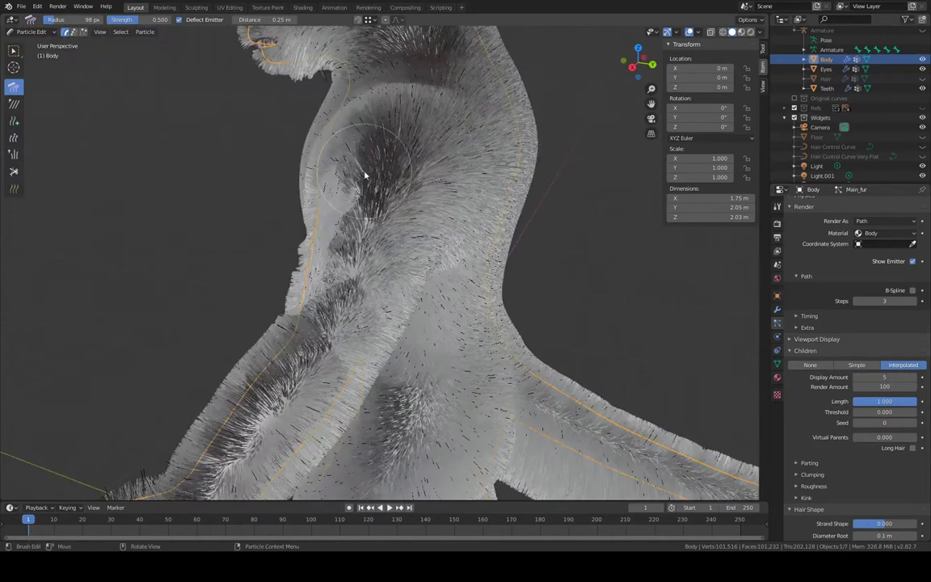
{"action": "left_click_drag", "start_coordinate": [365, 174], "coordinate": [331, 304]}
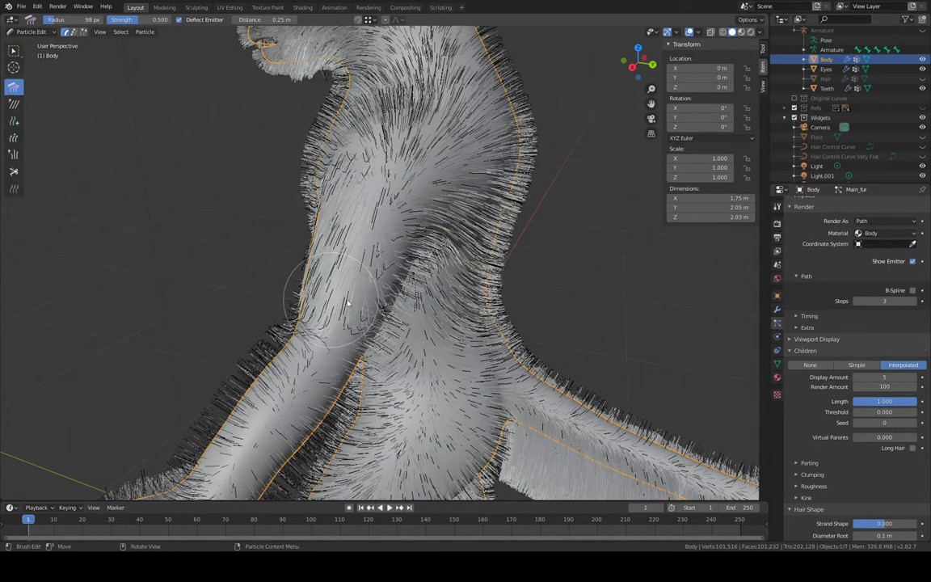
{"action": "middle_click_drag", "start_coordinate": [443, 229], "coordinate": [409, 177]}
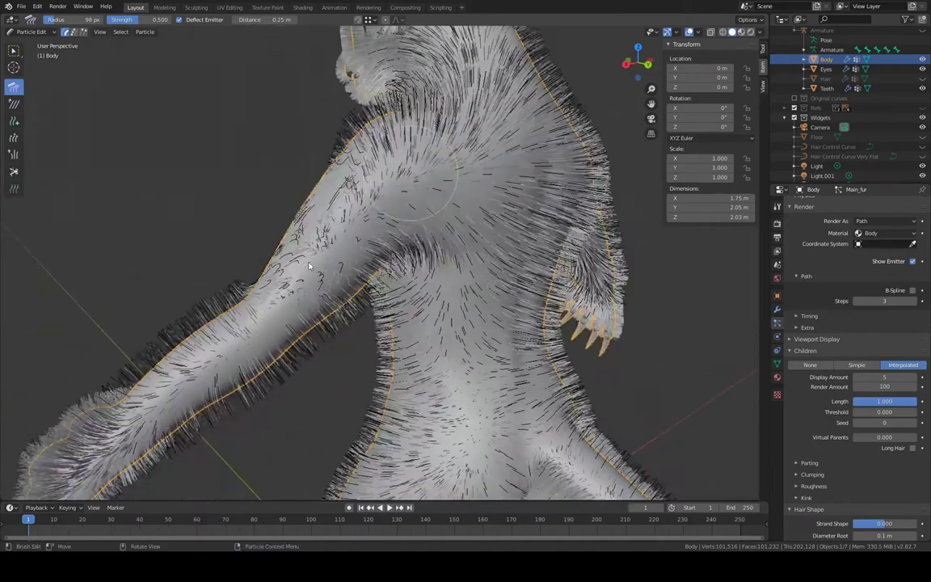
{"action": "mouse_move", "coordinate": [309, 266]}
{"action": "left_mouse_down"}
{"action": "mouse_move", "coordinate": [252, 270]}
{"action": "mouse_move", "coordinate": [235, 289]}
{"action": "mouse_move", "coordinate": [224, 306]}
{"action": "mouse_move", "coordinate": [242, 343]}
{"action": "left_mouse_up"}
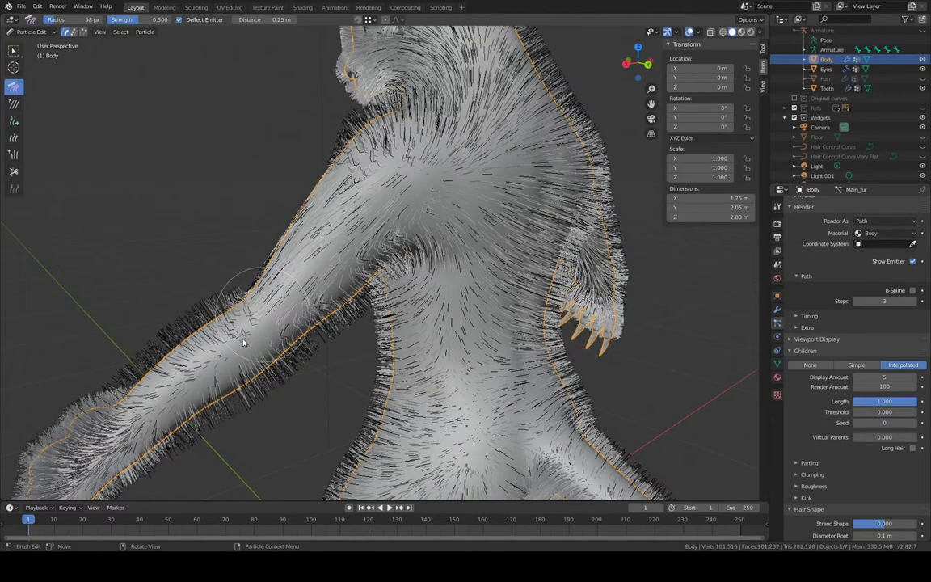
{"action": "mouse_move", "coordinate": [242, 343]}
{"action": "middle_mouse_down"}
{"action": "mouse_move", "coordinate": [399, 368]}
{"action": "mouse_move", "coordinate": [374, 232]}
{"action": "middle_mouse_up"}
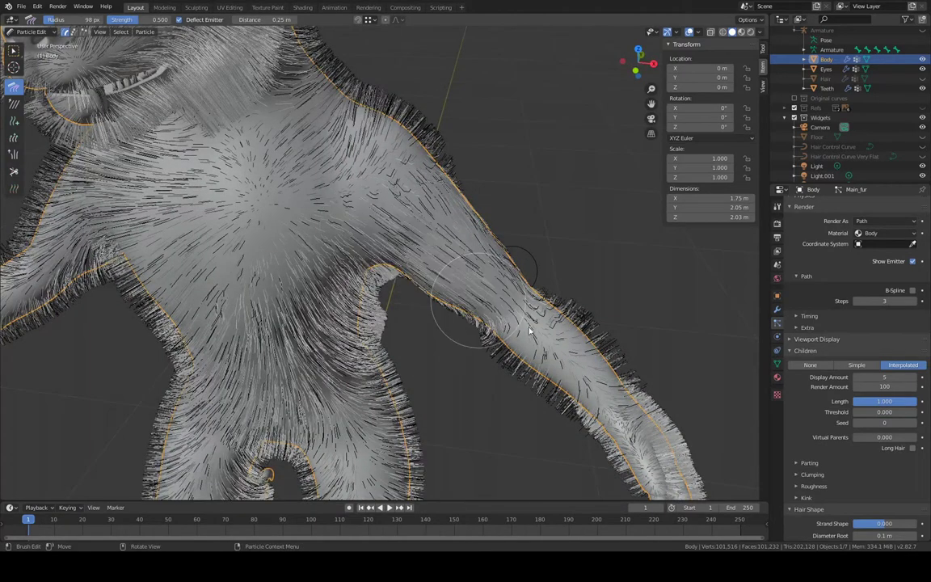
{"action": "left_click_drag", "start_coordinate": [530, 331], "coordinate": [575, 352]}
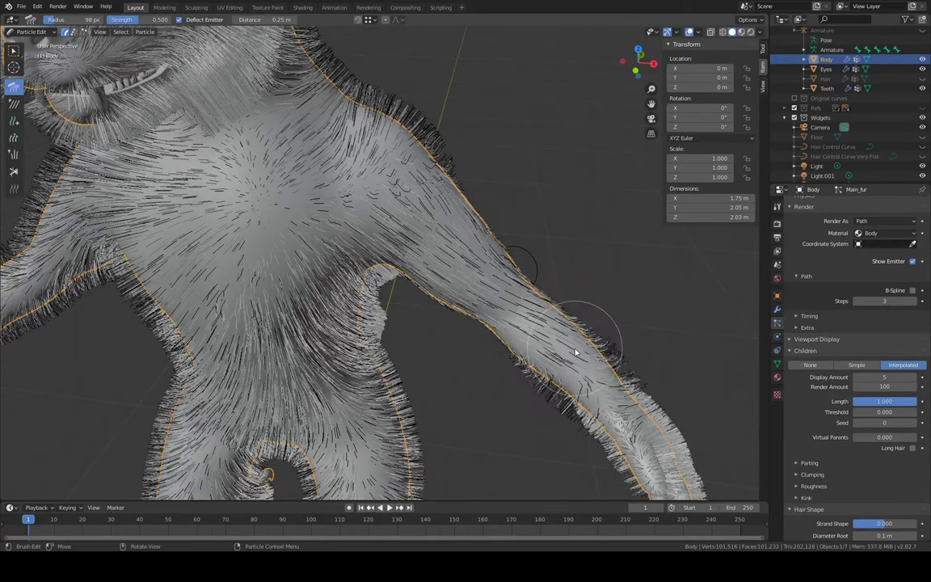
Return the body to Object Mode and view the combed fur in Material Preview shading
{"action": "left_click", "coordinate": [30, 31]}
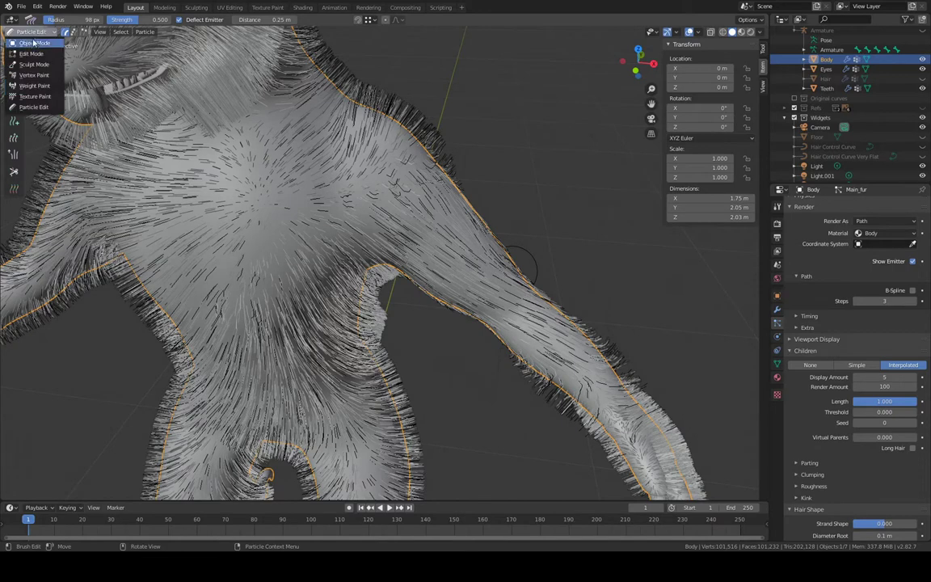
{"action": "left_click", "coordinate": [32, 43]}
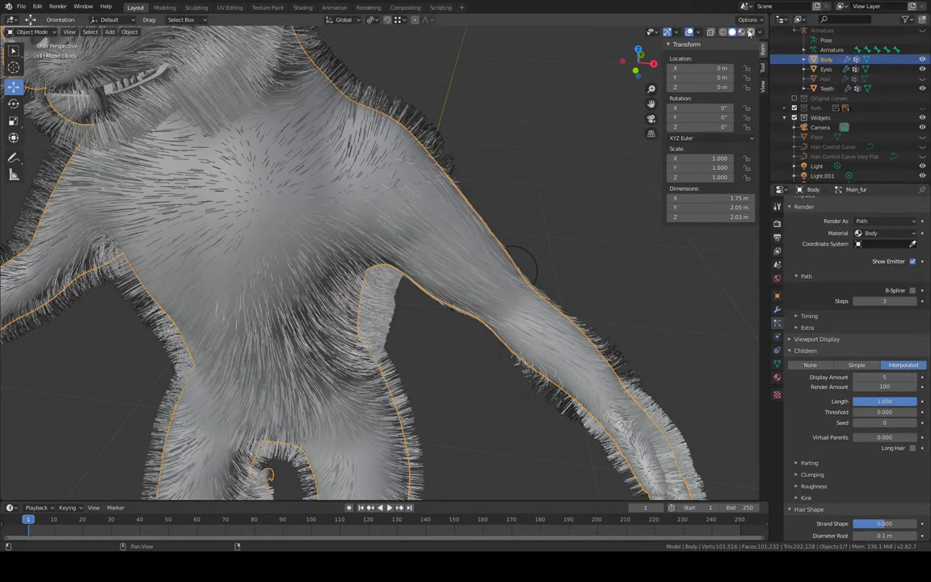
{"action": "left_click", "coordinate": [741, 31]}
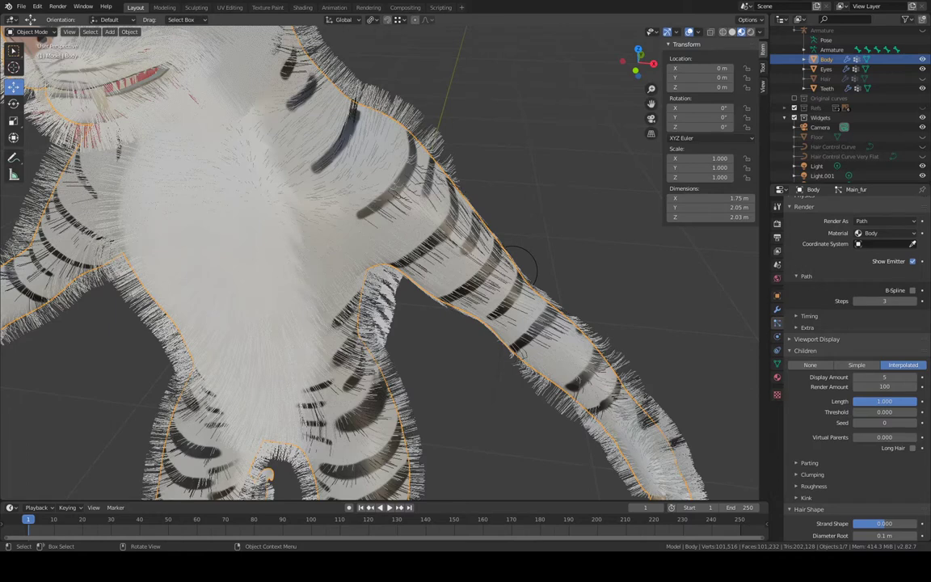
{"action": "middle_click_drag", "start_coordinate": [514, 174], "coordinate": [454, 179]}
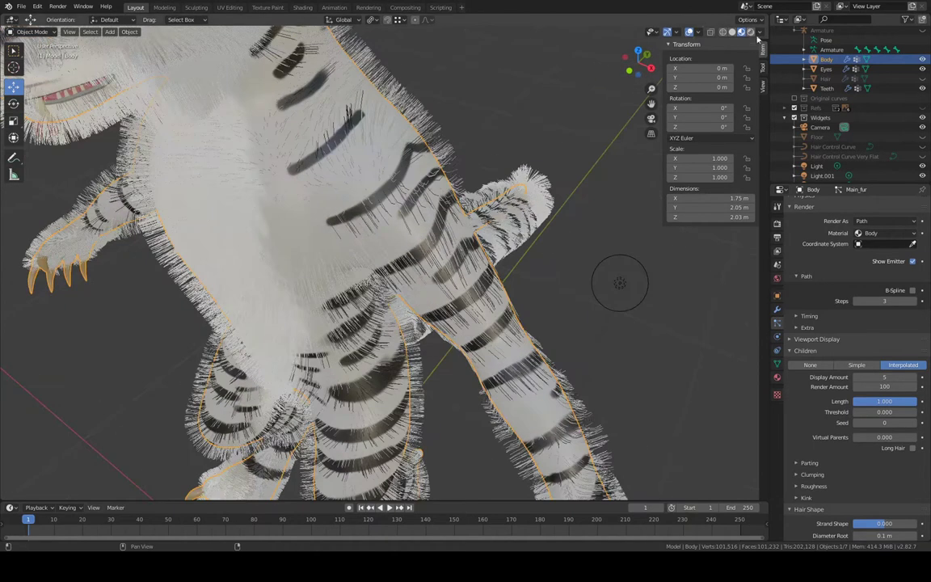
Set the Main_fur children's display amount to 100 and show the fur in Rendered viewport shading
{"action": "left_click", "coordinate": [896, 377]}
{"action": "type", "text": "100"}
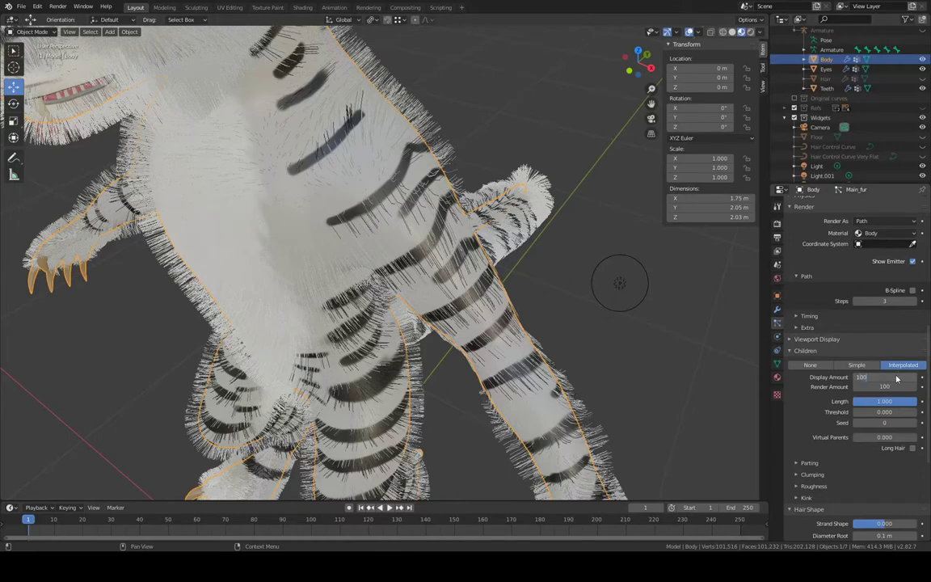
{"action": "key", "text": "Return"}
{"action": "middle_click_drag", "start_coordinate": [615, 275], "coordinate": [745, 50]}
{"action": "left_click", "coordinate": [752, 32]}
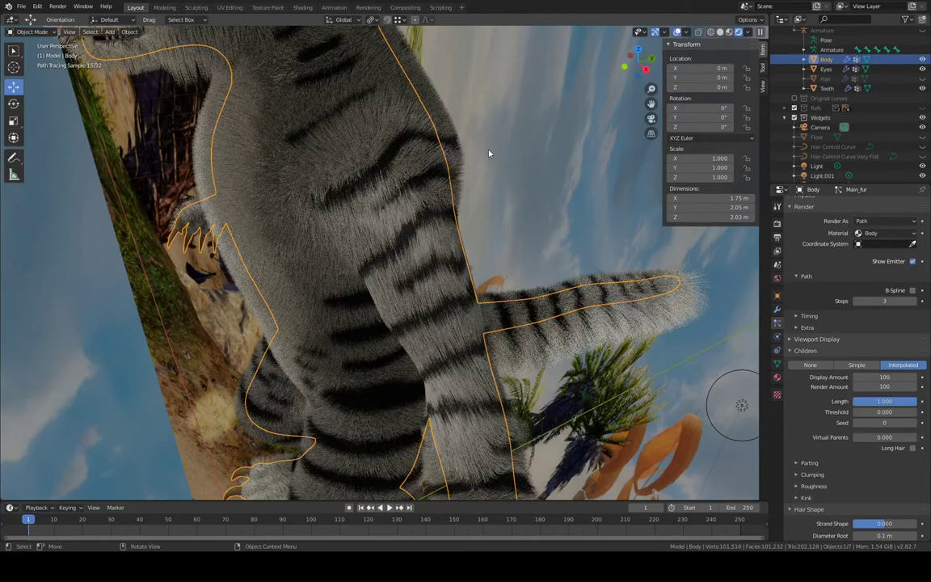
{"action": "scroll", "coordinate": [840, 139], "scroll_direction": "down", "scroll_amount": 1}
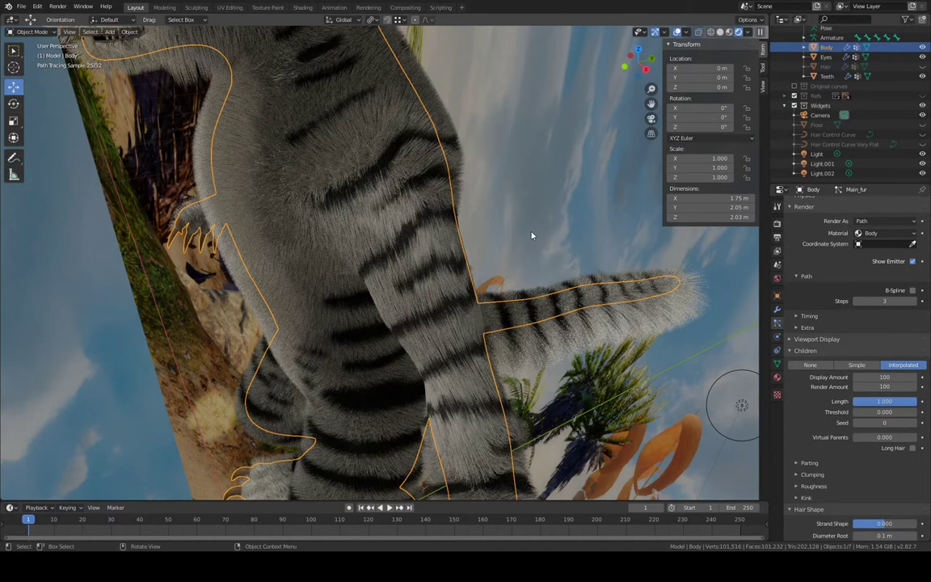
Select the Light.001 point light beside the creature's arm and set its power to 40 W
{"action": "middle_click_drag", "start_coordinate": [532, 235], "coordinate": [585, 233]}
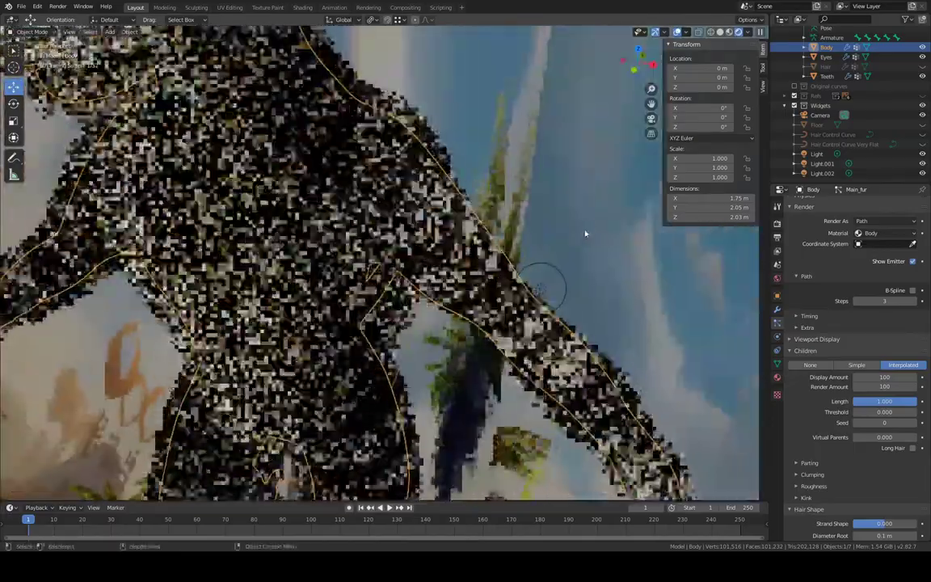
{"action": "scroll", "coordinate": [577, 230], "scroll_direction": "up", "scroll_amount": 2}
{"action": "scroll", "coordinate": [540, 229], "scroll_direction": "down", "scroll_amount": 3}
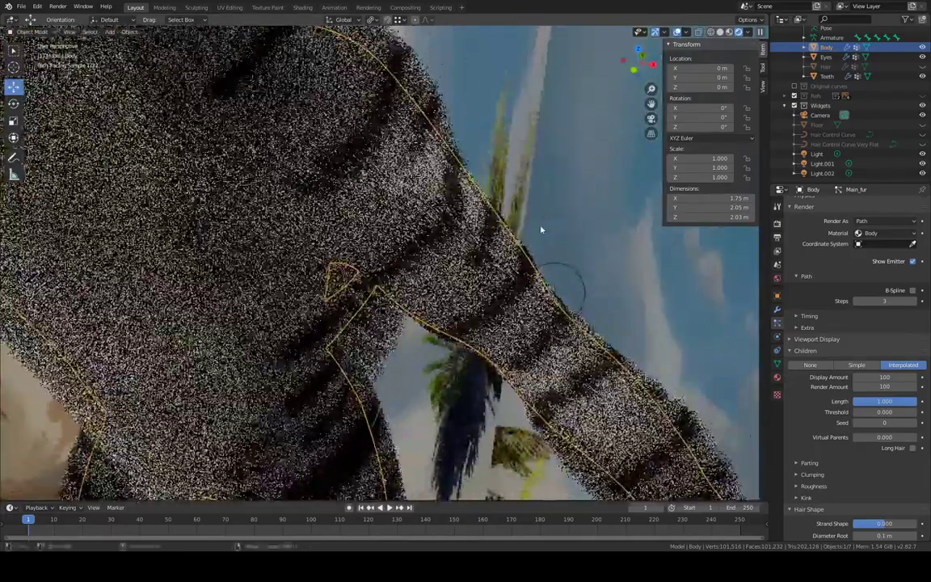
{"action": "scroll", "coordinate": [574, 215], "scroll_direction": "down", "scroll_amount": 5}
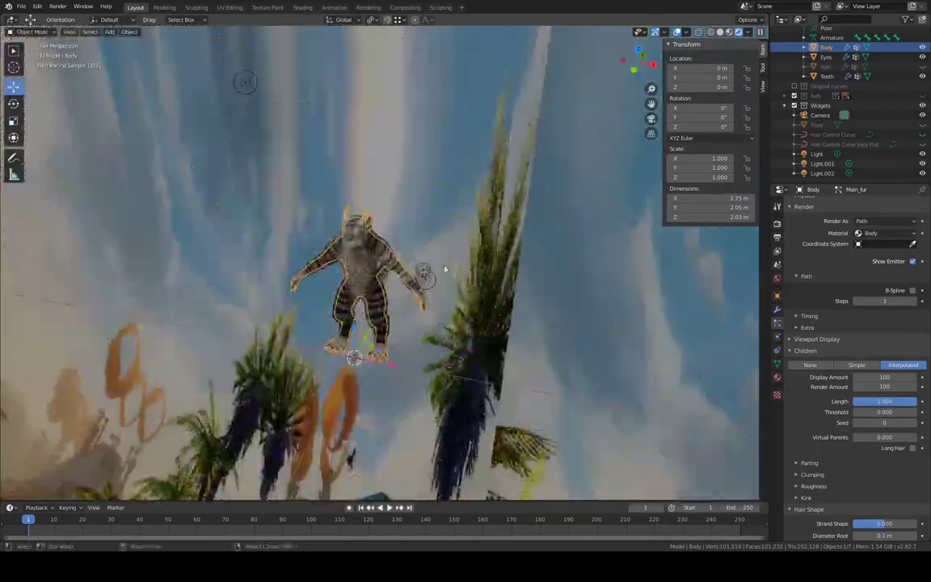
{"action": "left_click", "coordinate": [423, 275]}
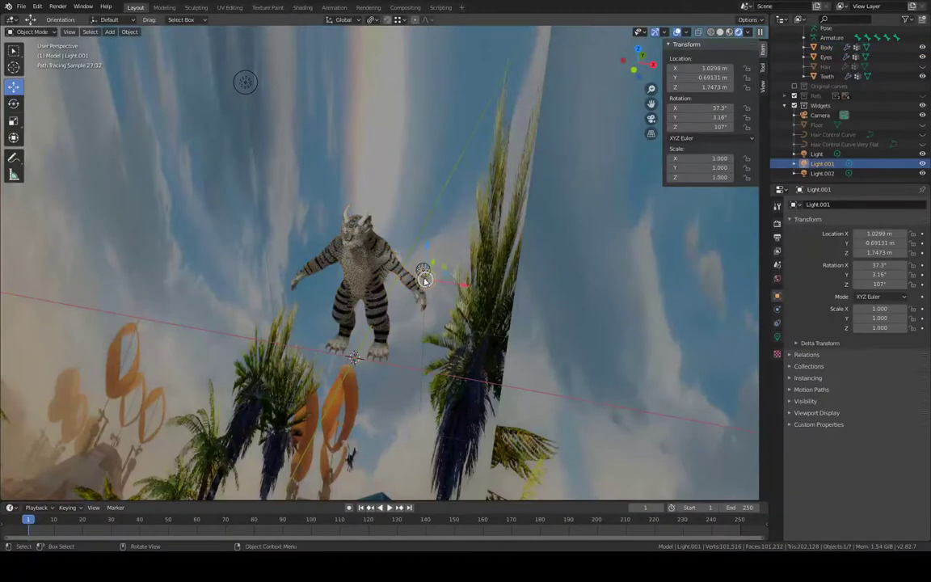
{"action": "left_click", "coordinate": [778, 337]}
{"action": "left_click", "coordinate": [897, 269]}
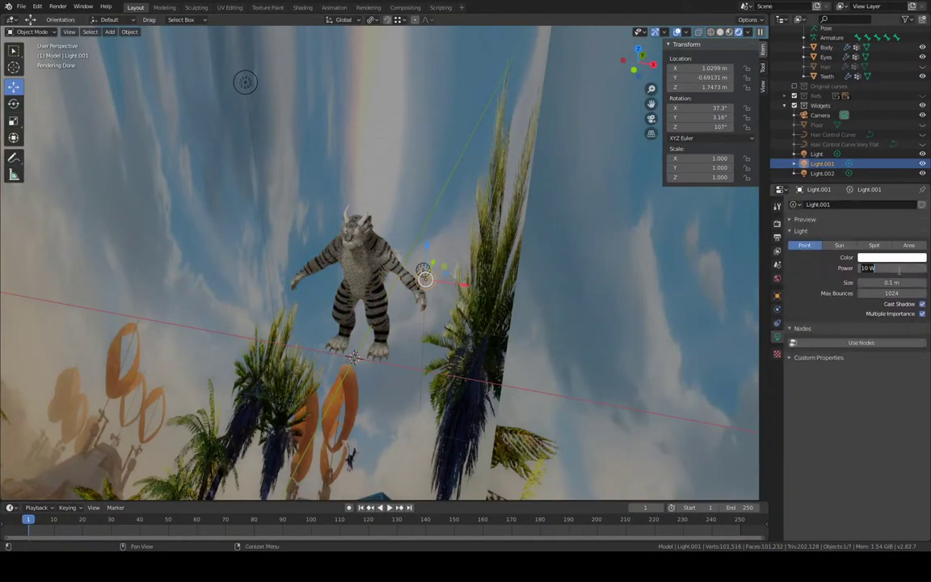
{"action": "type", "text": "40"}
{"action": "key", "text": "Return"}
{"action": "scroll", "coordinate": [408, 236], "scroll_direction": "up", "scroll_amount": 3}
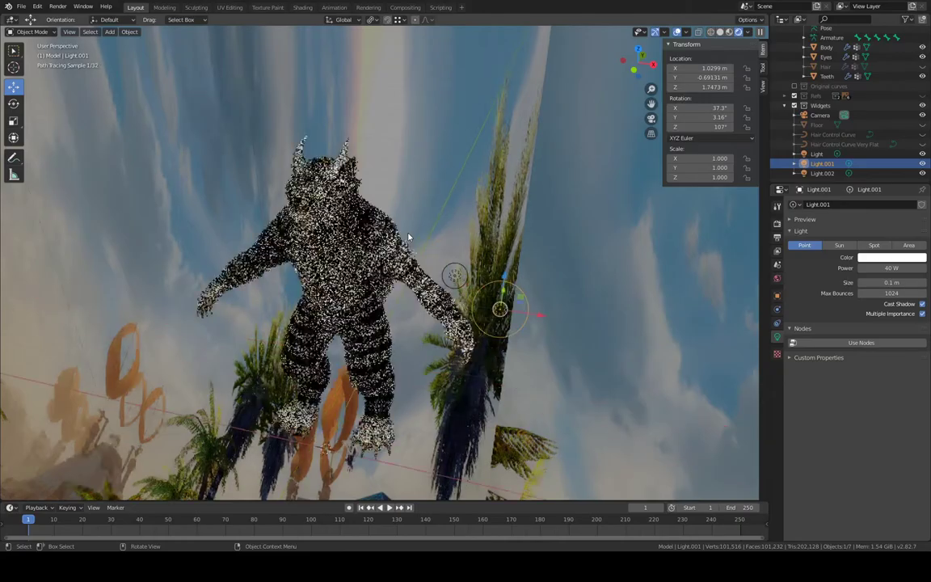
{"action": "scroll", "coordinate": [408, 237], "scroll_direction": "up", "scroll_amount": 8}
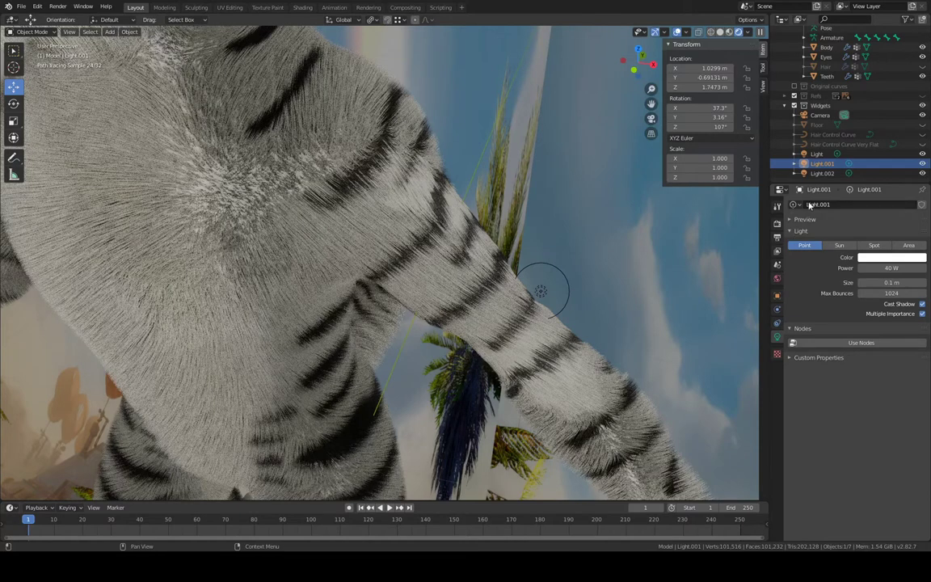
Select the Body with Fur_main as its active vertex group and bring up its Main_fur particle settings
{"action": "scroll", "coordinate": [832, 78], "scroll_direction": "up", "scroll_amount": 2}
{"action": "left_click", "coordinate": [827, 79]}
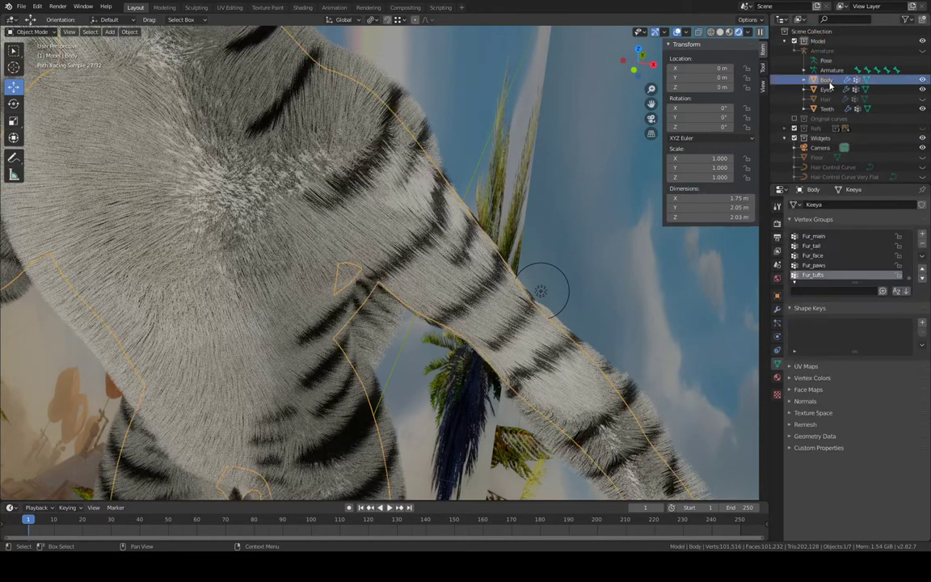
{"action": "left_click", "coordinate": [815, 236]}
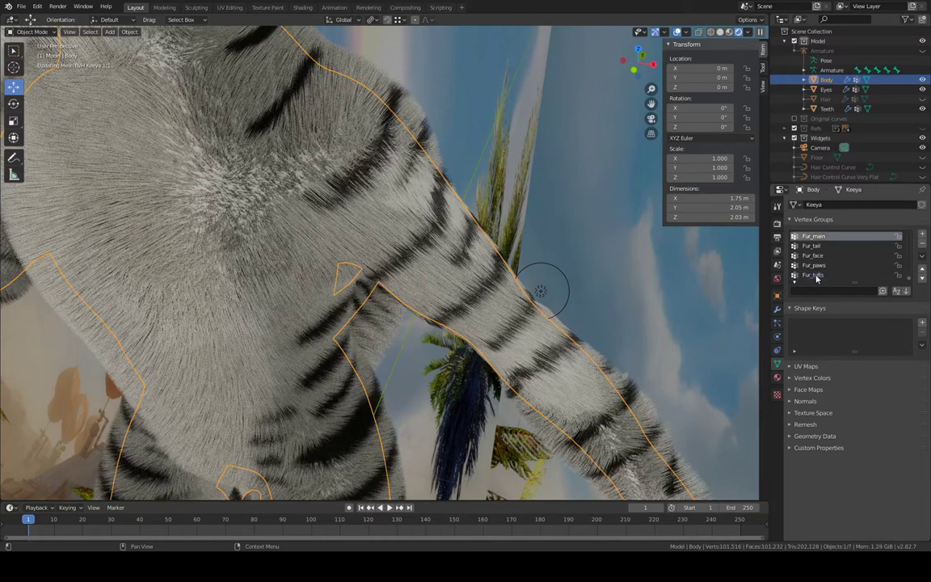
{"action": "left_click", "coordinate": [778, 323]}
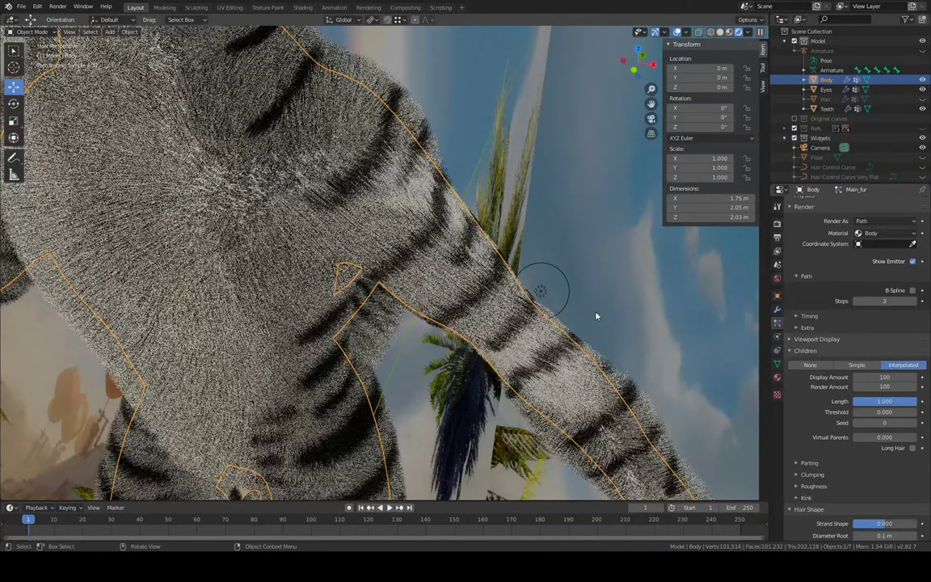
Try a display amount of 200 for the Main_fur children in the rendered view
{"action": "left_click", "coordinate": [884, 378]}
{"action": "type", "text": "200"}
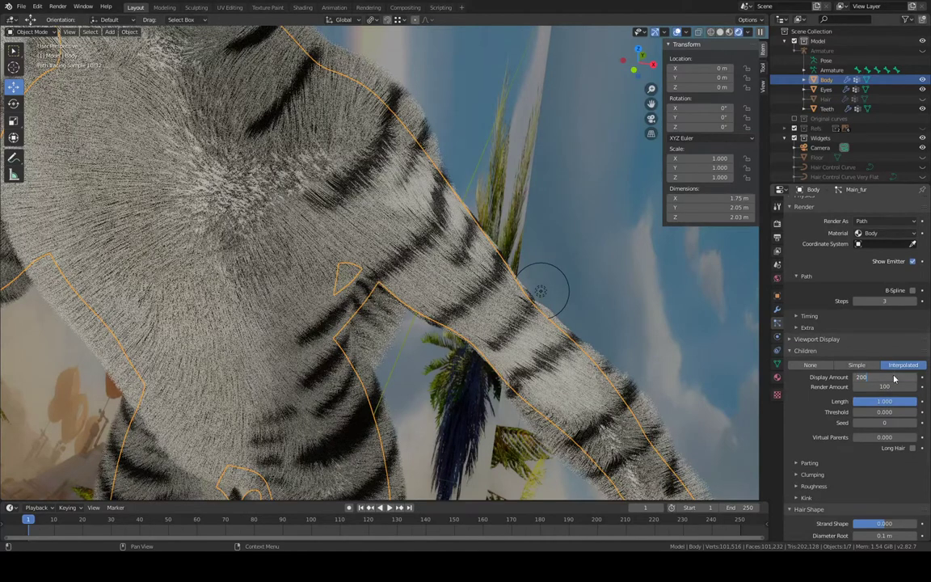
{"action": "key", "text": "Return"}
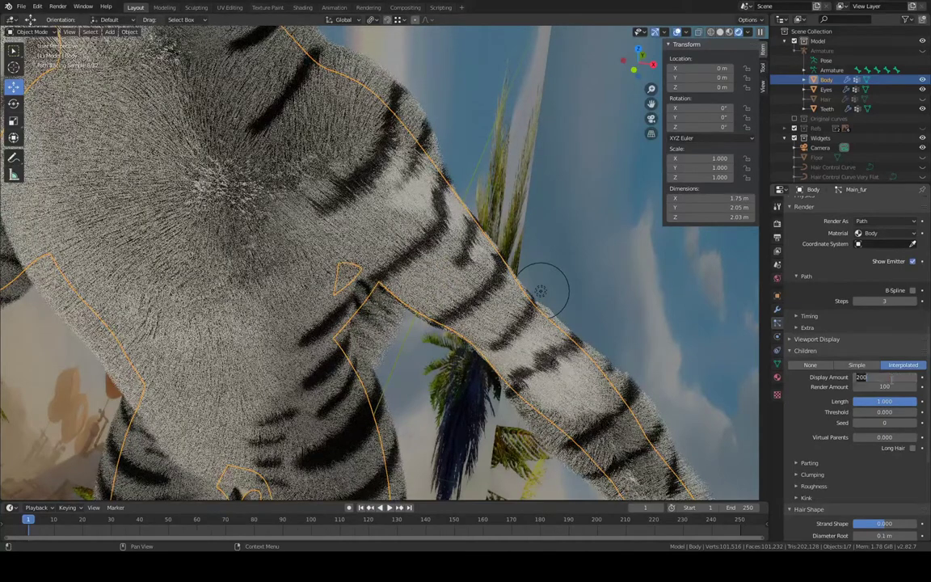
Reduce the Main_fur children's display amount to 10 and change the viewport to Solid shading
{"action": "left_click", "coordinate": [891, 376]}
{"action": "type", "text": "5"}
{"action": "key", "text": "Return"}
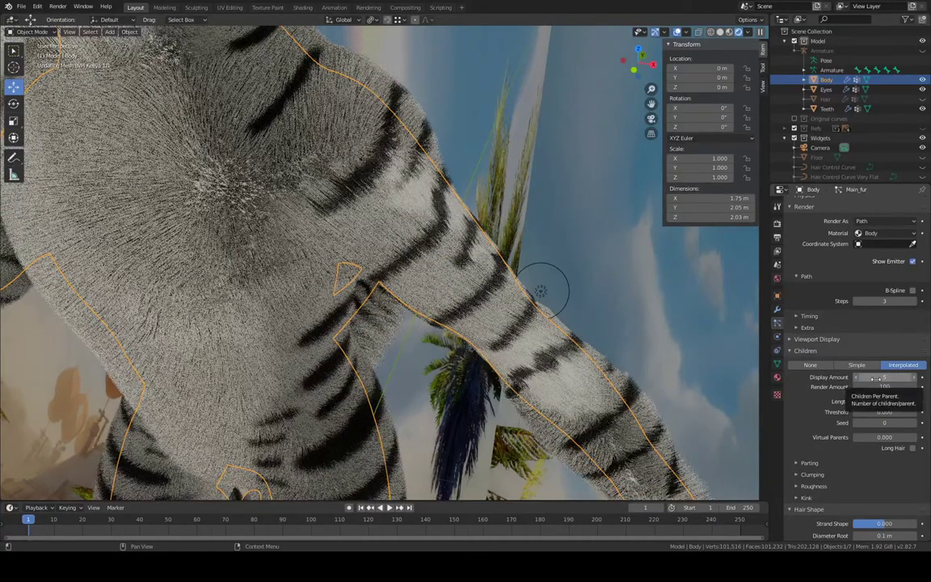
{"action": "left_click", "coordinate": [888, 378]}
{"action": "type", "text": "10"}
{"action": "key", "text": "Return"}
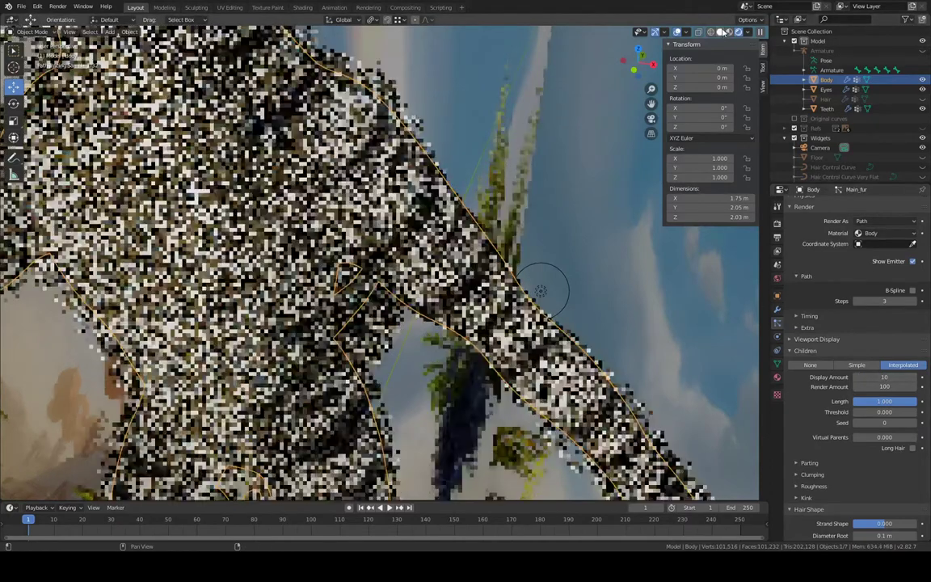
{"action": "left_click", "coordinate": [719, 32]}
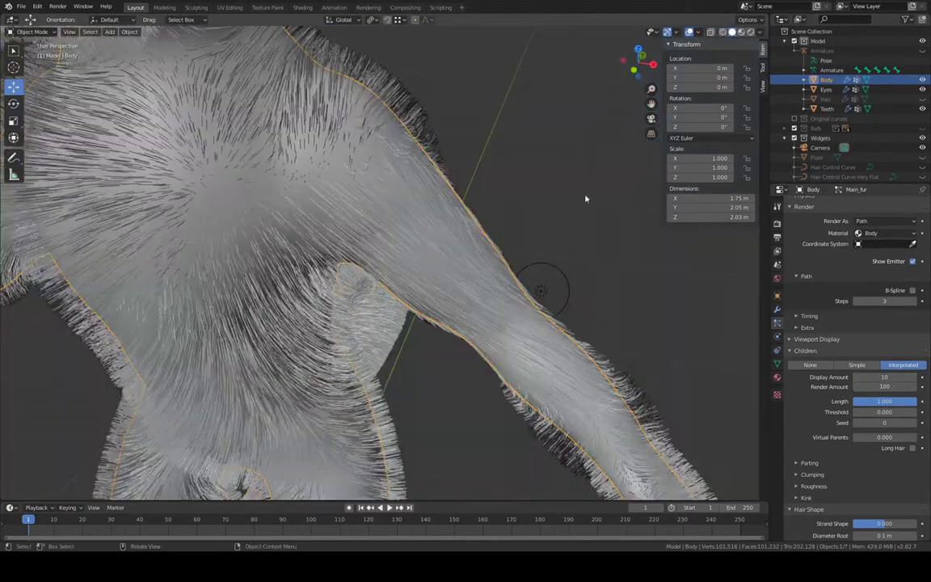
Delete the hair edits on Main_fur and set its hair number to 10000
{"action": "scroll", "coordinate": [524, 200], "scroll_direction": "down", "scroll_amount": 2}
{"action": "scroll", "coordinate": [891, 344], "scroll_direction": "up", "scroll_amount": 10}
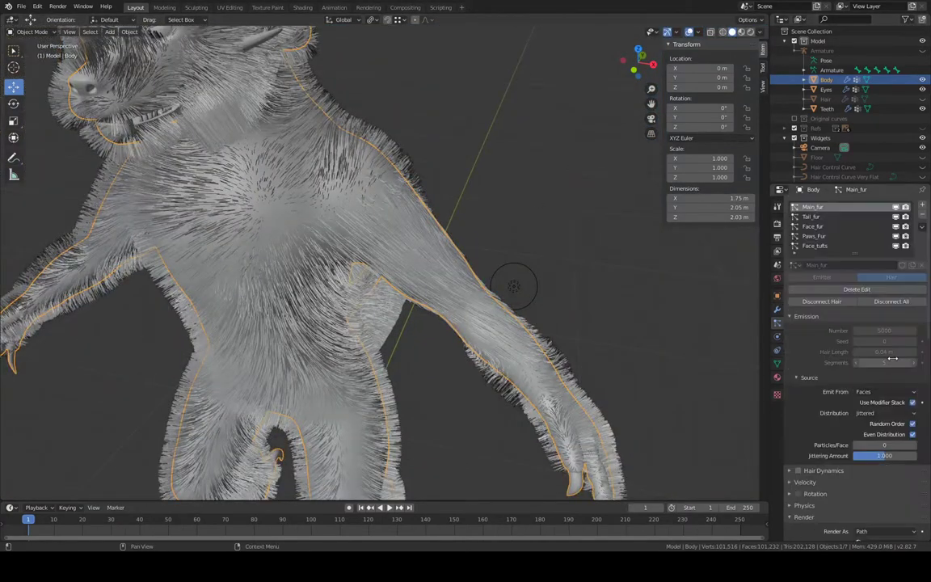
{"action": "left_click", "coordinate": [856, 291]}
{"action": "left_click", "coordinate": [856, 289]}
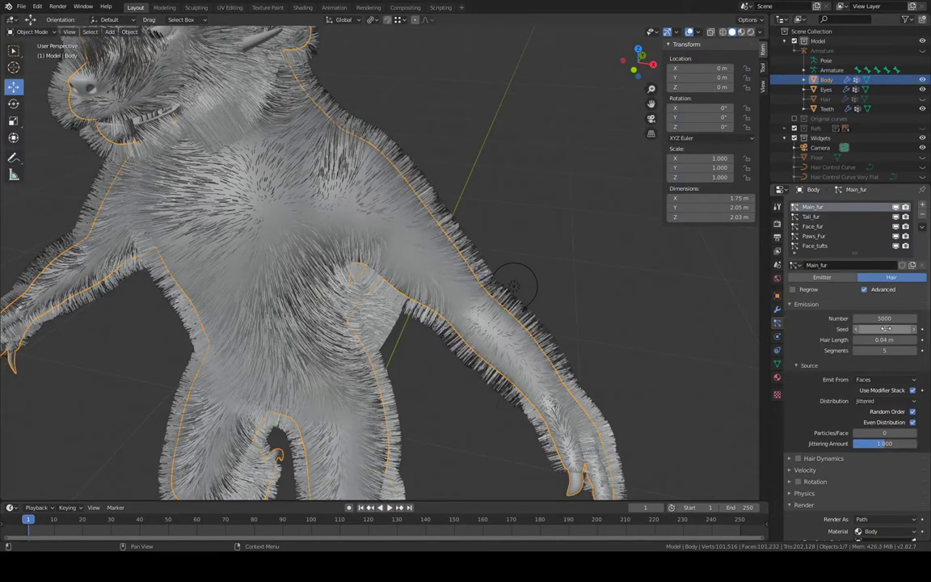
{"action": "type", "text": "10000"}
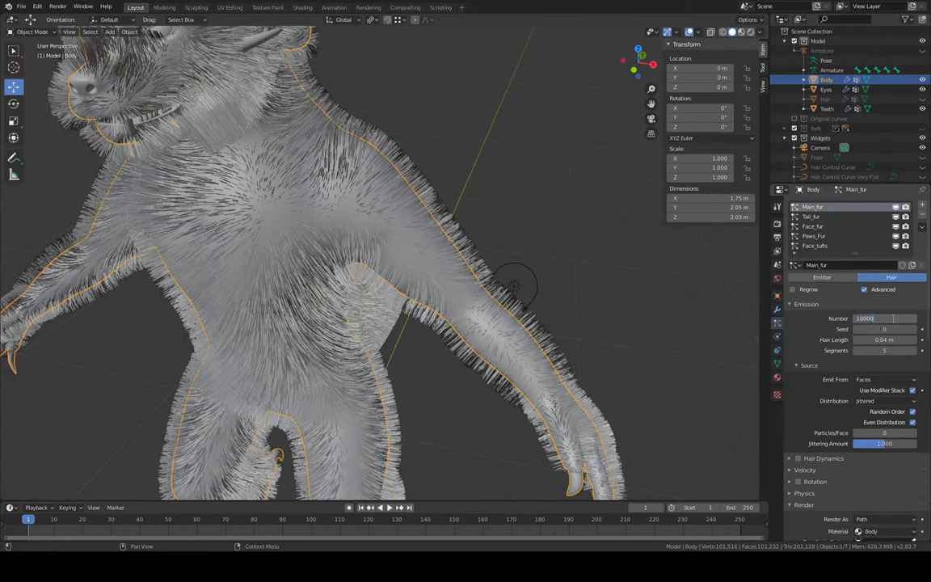
{"action": "key", "text": "Return"}
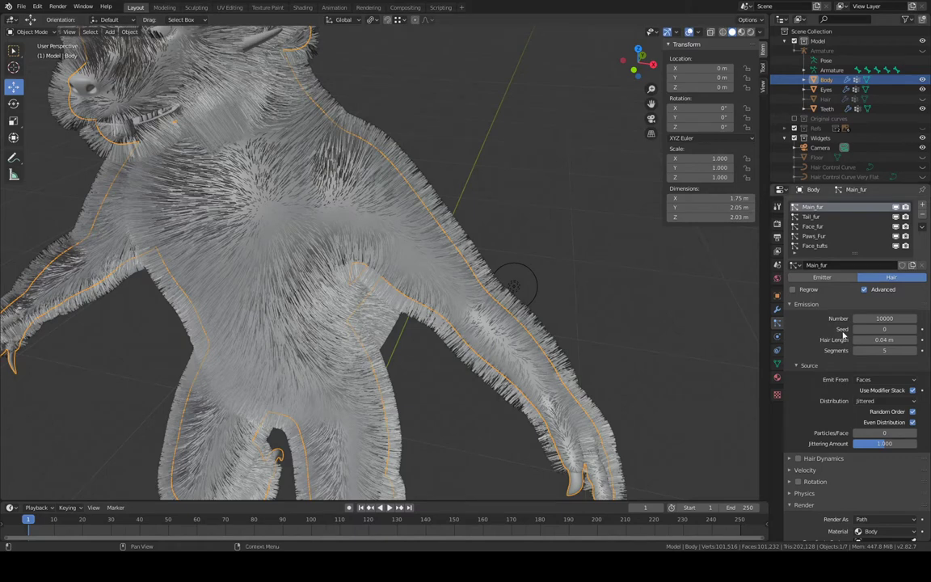
Try a Main_fur hair number of 20000
{"action": "scroll", "coordinate": [881, 355], "scroll_direction": "down", "scroll_amount": 15}
{"action": "scroll", "coordinate": [871, 318], "scroll_direction": "up", "scroll_amount": 15}
{"action": "left_click", "coordinate": [889, 318]}
{"action": "type", "text": "20000"}
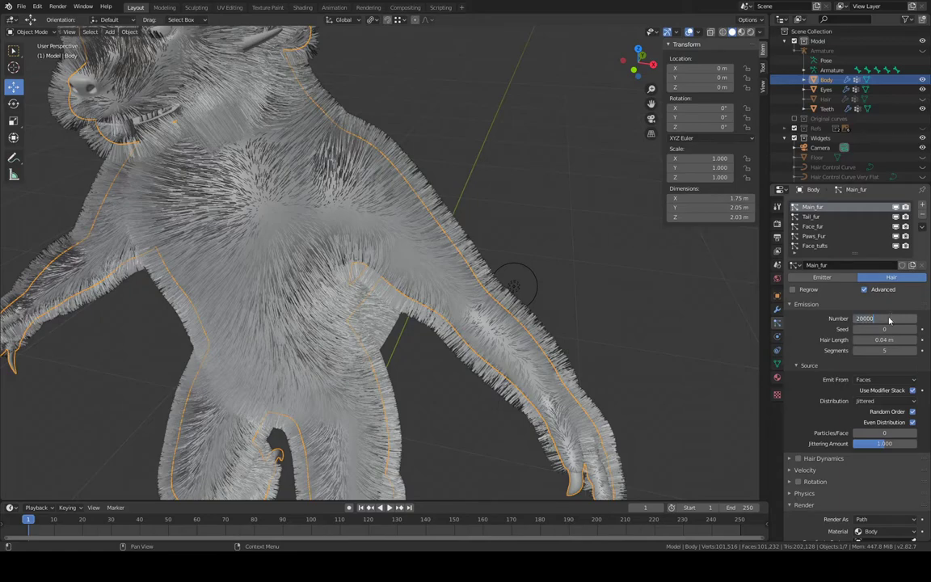
{"action": "key", "text": "Return"}
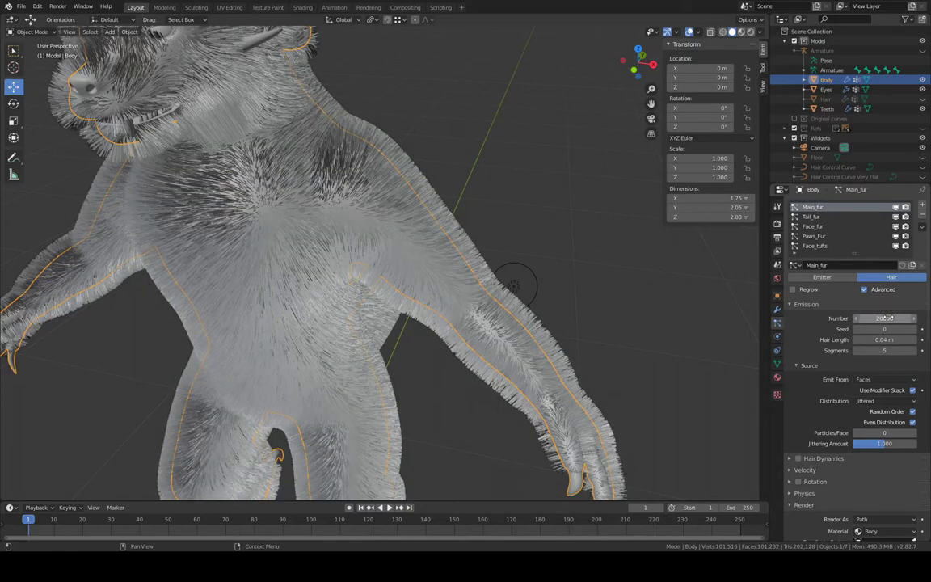
Set the Main_fur children type to None so that only the parent hairs are displayed
{"action": "middle_click_drag", "start_coordinate": [550, 187], "coordinate": [389, 312]}
{"action": "scroll", "coordinate": [475, 207], "scroll_direction": "up", "scroll_amount": 4}
{"action": "scroll", "coordinate": [476, 206], "scroll_direction": "up", "scroll_amount": 3}
{"action": "scroll", "coordinate": [888, 388], "scroll_direction": "down", "scroll_amount": 10}
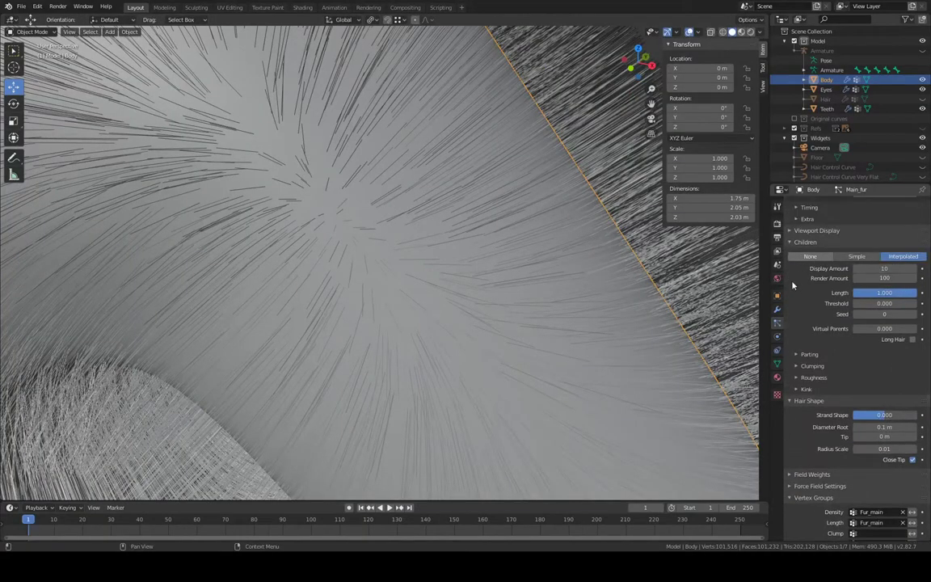
{"action": "left_click", "coordinate": [810, 257]}
{"action": "scroll", "coordinate": [566, 214], "scroll_direction": "down", "scroll_amount": 3}
{"action": "middle_click_drag", "start_coordinate": [503, 215], "coordinate": [531, 204]}
{"action": "scroll", "coordinate": [481, 204], "scroll_direction": "down", "scroll_amount": 5}
{"action": "scroll", "coordinate": [530, 204], "scroll_direction": "up", "scroll_amount": 3}
{"action": "scroll", "coordinate": [461, 252], "scroll_direction": "up", "scroll_amount": 3}
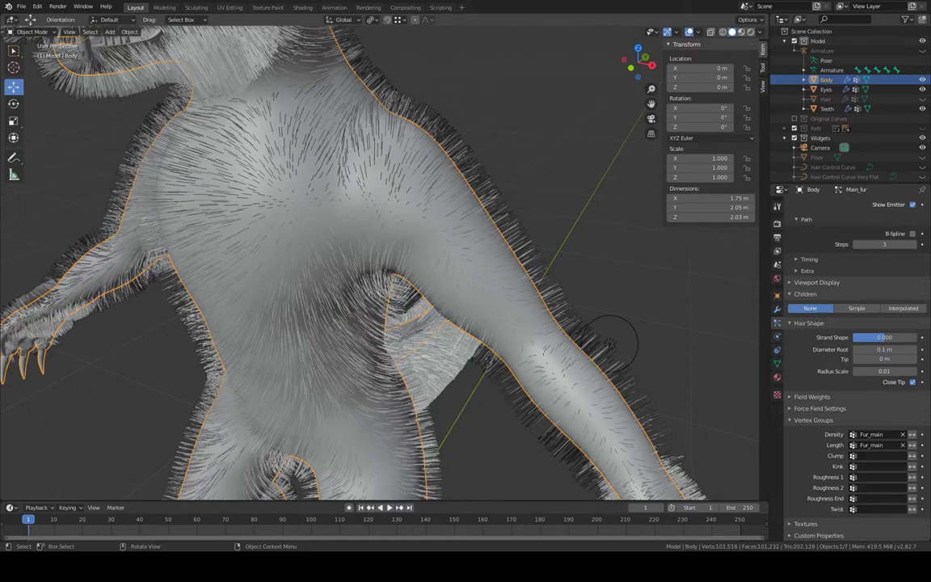
Lower the Main_fur hair number to 10000 and check the parent hairs on the torso and arm
{"action": "scroll", "coordinate": [380, 263], "scroll_direction": "up", "scroll_amount": 3}
{"action": "scroll", "coordinate": [380, 263], "scroll_direction": "down", "scroll_amount": 2}
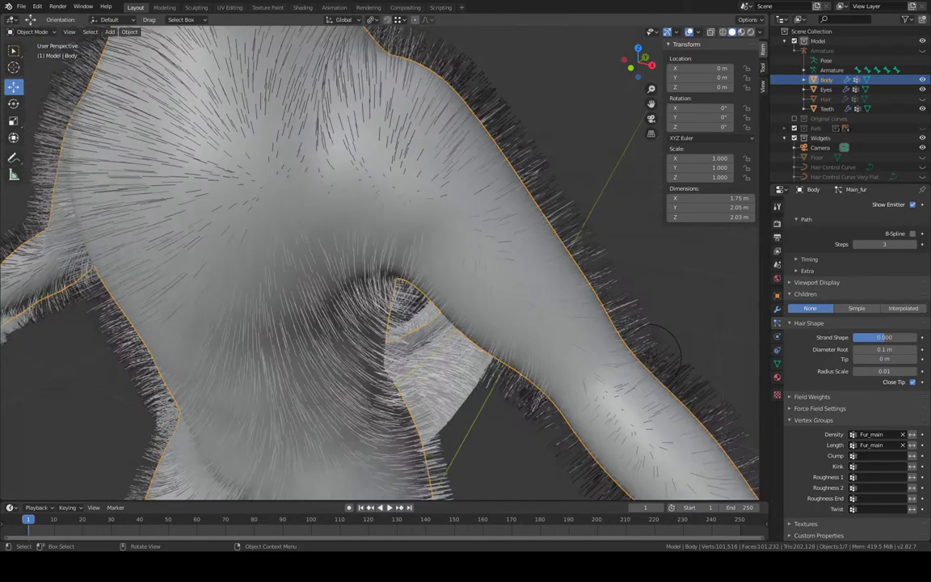
{"action": "middle_click_drag", "start_coordinate": [659, 353], "coordinate": [612, 344]}
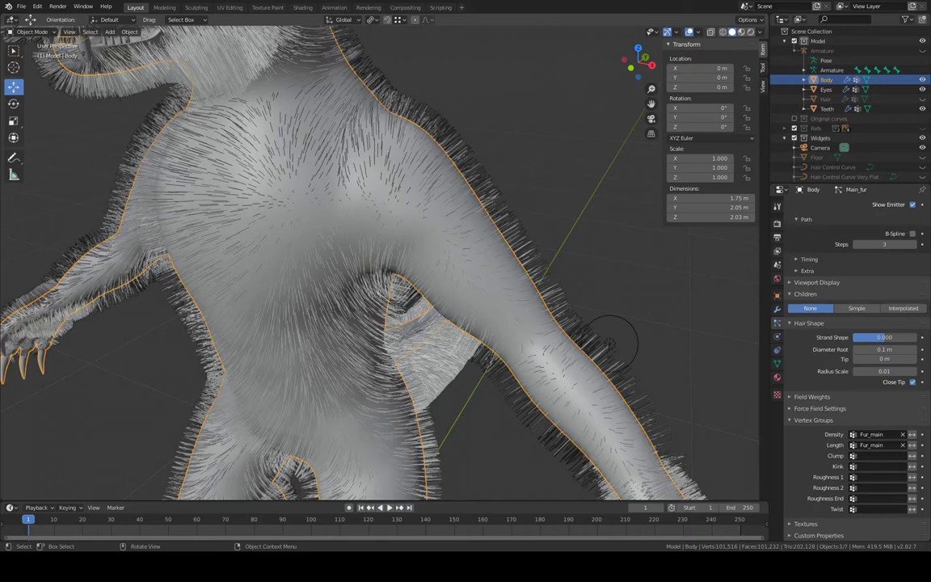
{"action": "middle_click_drag", "start_coordinate": [612, 344], "coordinate": [461, 130]}
{"action": "scroll", "coordinate": [897, 325], "scroll_direction": "up", "scroll_amount": 10}
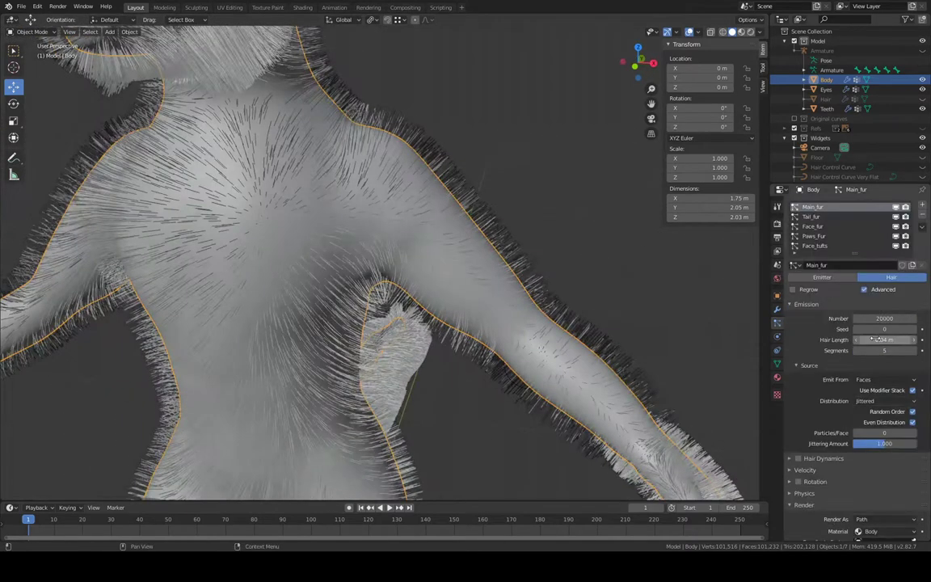
{"action": "type", "text": "00"}
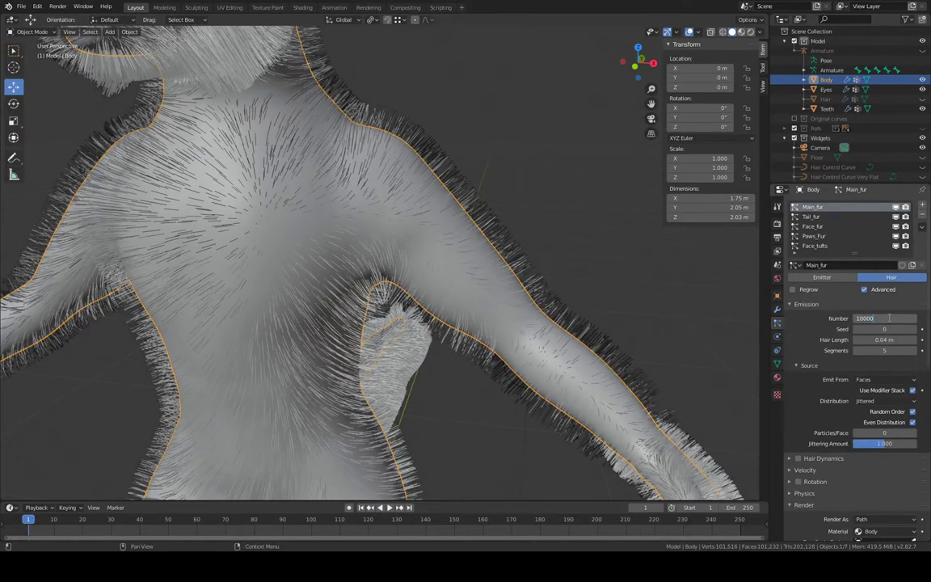
{"action": "key", "text": "Return"}
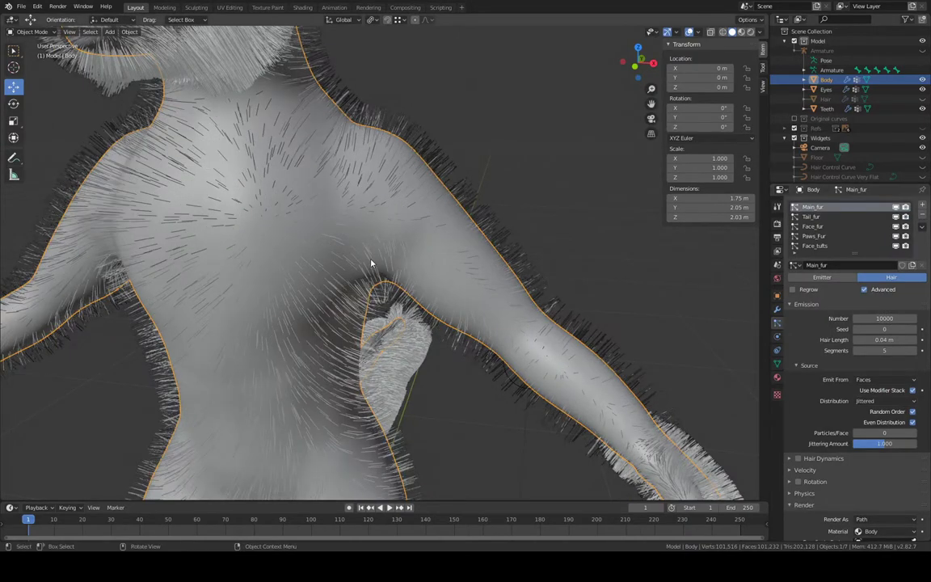
{"action": "middle_click_drag", "start_coordinate": [333, 232], "coordinate": [507, 233]}
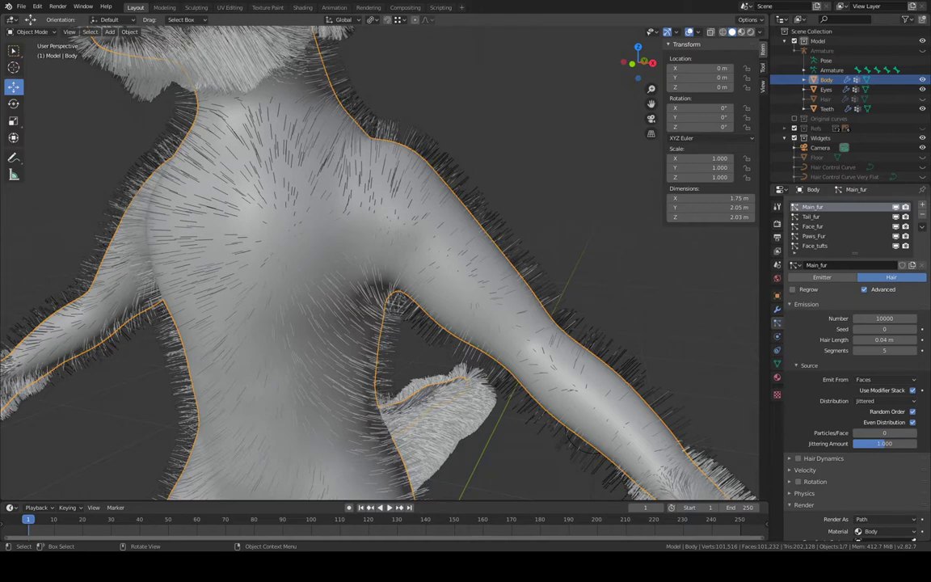
{"action": "middle_click_drag", "start_coordinate": [543, 167], "coordinate": [523, 173]}
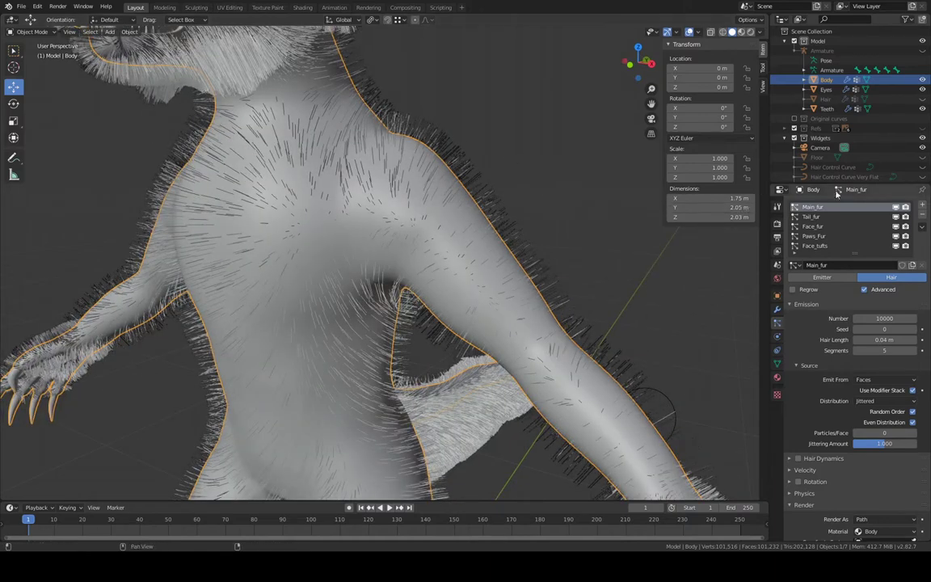
Select the Tail_fur particle system and set its children type to None
{"action": "left_click", "coordinate": [813, 217]}
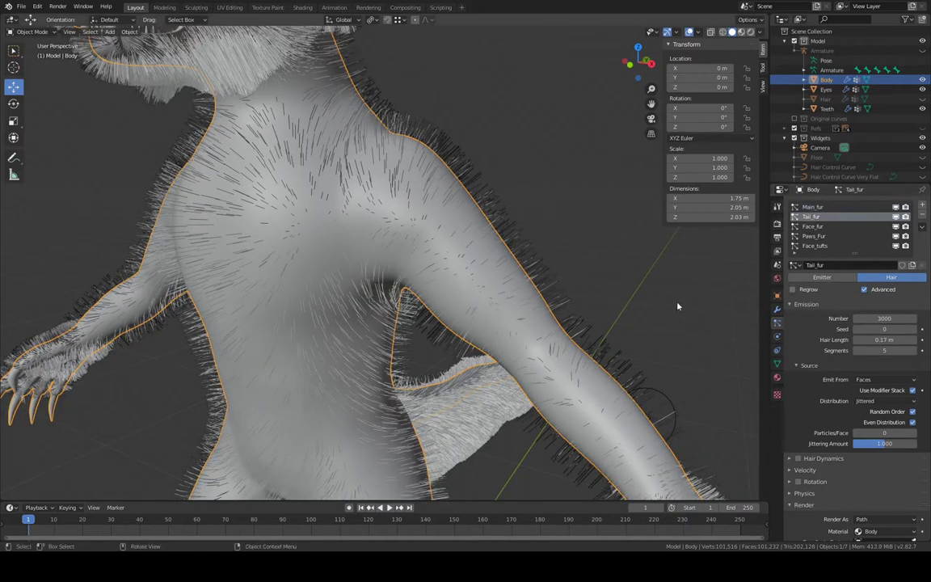
{"action": "middle_click_drag", "start_coordinate": [677, 306], "coordinate": [419, 208], "text": "shift"}
{"action": "scroll", "coordinate": [420, 207], "scroll_direction": "down", "scroll_amount": 4}
{"action": "middle_click_drag", "start_coordinate": [485, 212], "coordinate": [420, 217]}
{"action": "middle_click_drag", "start_coordinate": [539, 222], "coordinate": [446, 183], "text": "shift"}
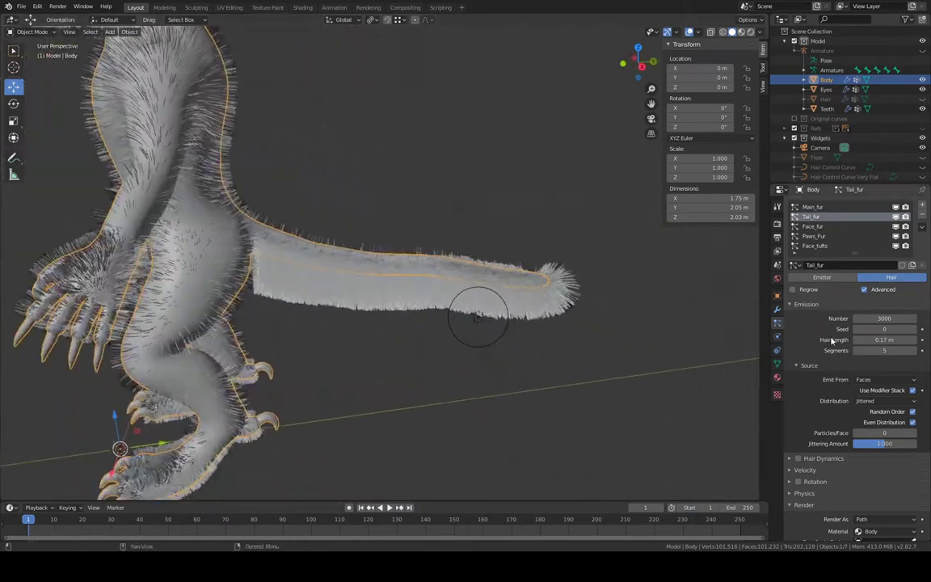
{"action": "scroll", "coordinate": [832, 340], "scroll_direction": "down", "scroll_amount": 8}
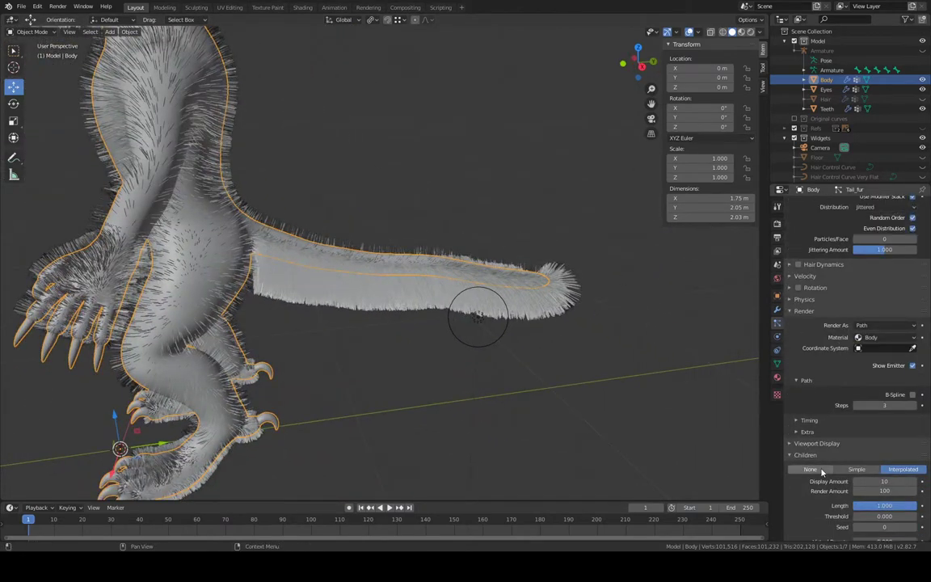
{"action": "left_click", "coordinate": [823, 471]}
Examine the density and length of the parent hairs along the tail from different angles
{"action": "scroll", "coordinate": [451, 282], "scroll_direction": "up", "scroll_amount": 4}
{"action": "middle_click_drag", "start_coordinate": [451, 282], "coordinate": [386, 278]}
{"action": "scroll", "coordinate": [386, 277], "scroll_direction": "down", "scroll_amount": 5}
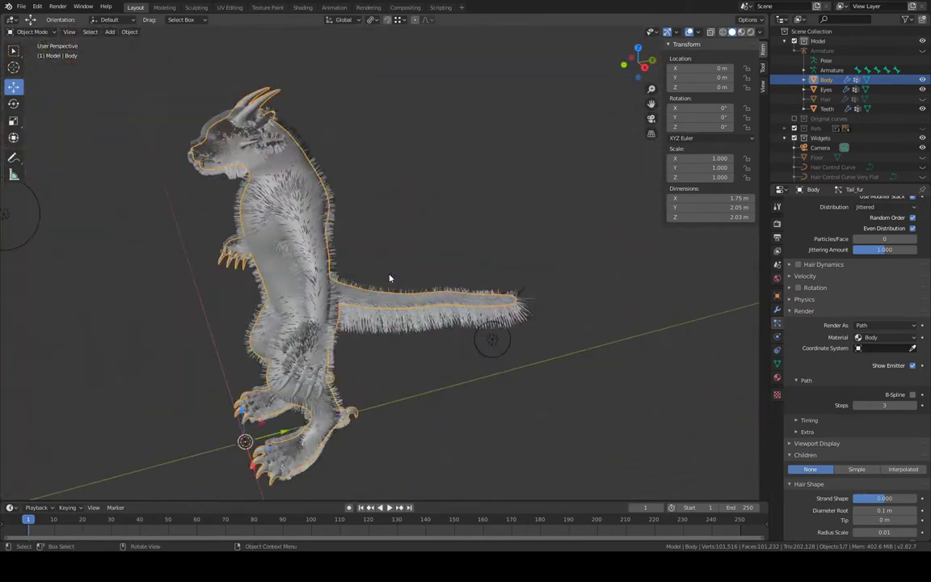
{"action": "scroll", "coordinate": [390, 277], "scroll_direction": "up", "scroll_amount": 9}
{"action": "scroll", "coordinate": [501, 288], "scroll_direction": "down", "scroll_amount": 2}
{"action": "middle_click_drag", "start_coordinate": [535, 298], "coordinate": [459, 95], "text": "shift"}
{"action": "middle_click_drag", "start_coordinate": [578, 242], "coordinate": [665, 401]}
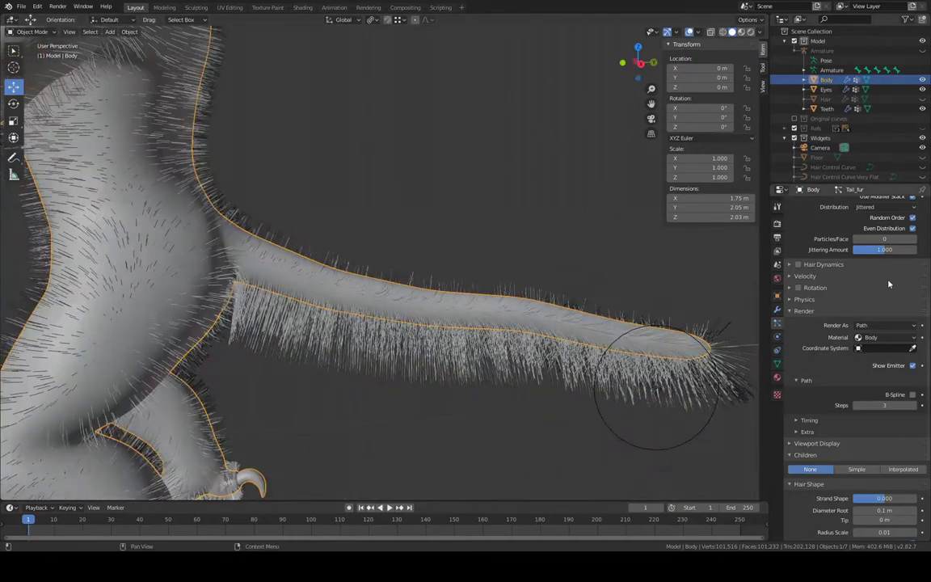
Lower the Tail_fur hair number to 1000 and check the parent hairs along the tail
{"action": "scroll", "coordinate": [889, 284], "scroll_direction": "up", "scroll_amount": 6}
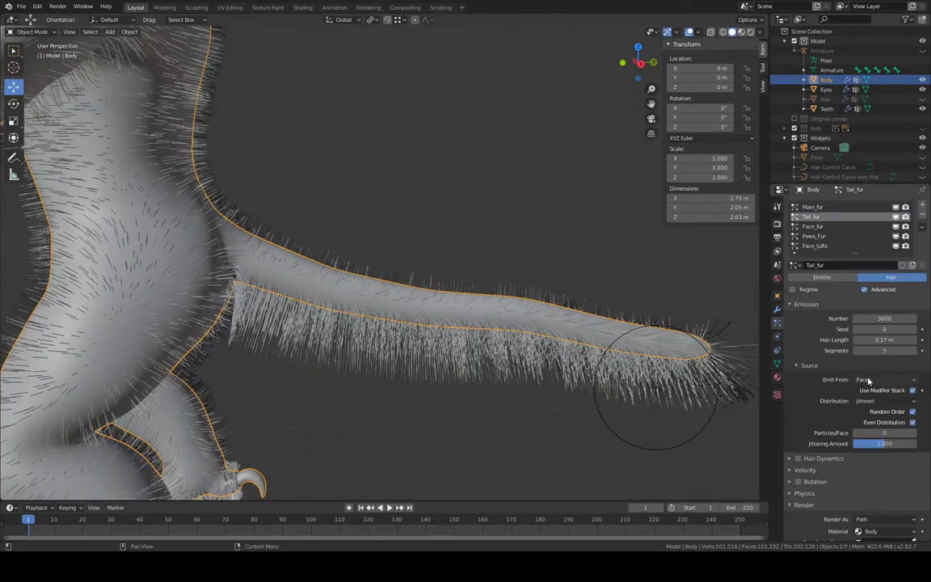
{"action": "left_click", "coordinate": [892, 318]}
{"action": "type", "text": "1000"}
{"action": "key", "text": "Return"}
{"action": "middle_click_drag", "start_coordinate": [441, 330], "coordinate": [477, 156]}
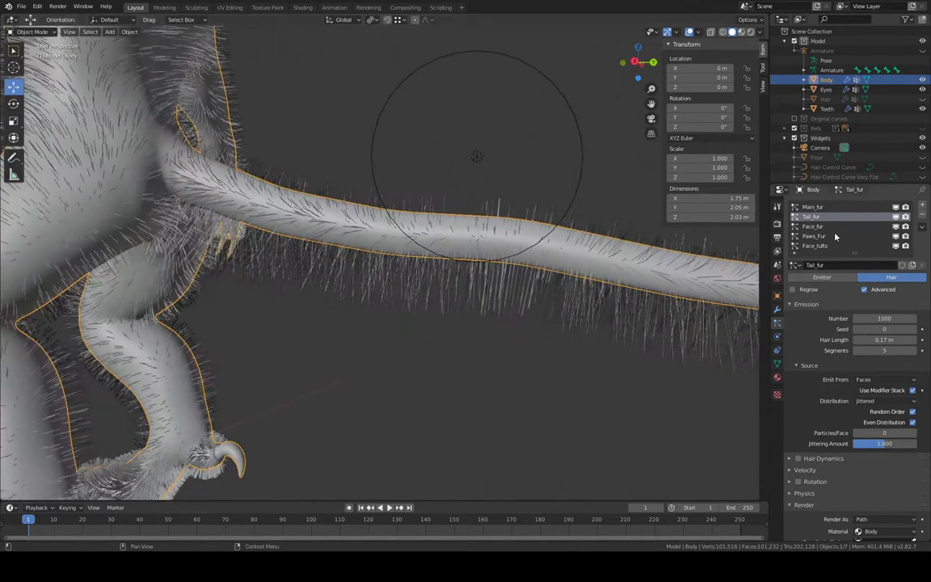
Hide the Main_fur, Face_fur, Paws_Fur and Face_tufts systems in the viewport so only the tail fur is displayed
{"action": "left_click", "coordinate": [896, 207]}
{"action": "left_click", "coordinate": [896, 226]}
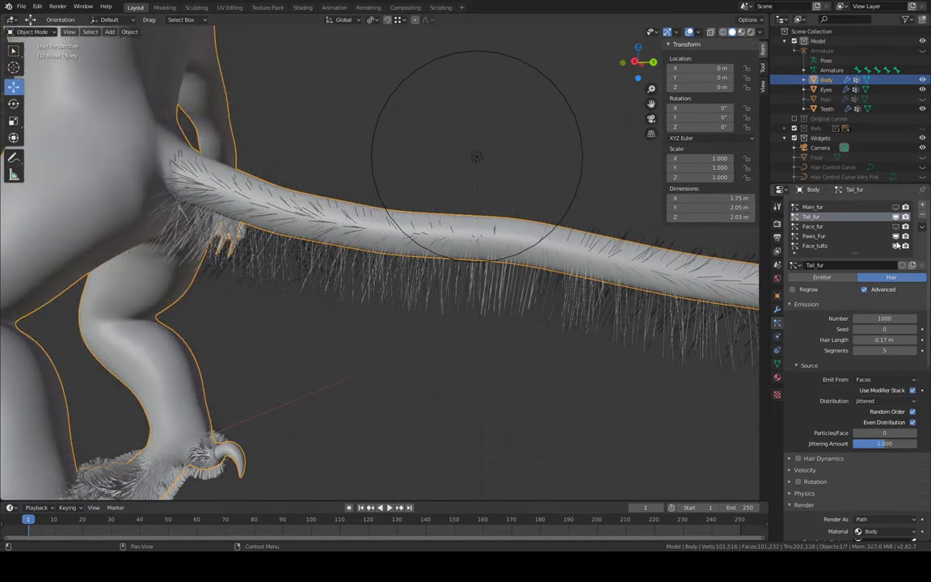
{"action": "left_click", "coordinate": [896, 236]}
{"action": "mouse_move", "coordinate": [566, 242]}
{"action": "middle_mouse_down"}
{"action": "mouse_move", "coordinate": [572, 234]}
{"action": "mouse_move", "coordinate": [547, 245]}
{"action": "mouse_move", "coordinate": [577, 251]}
{"action": "middle_mouse_up"}
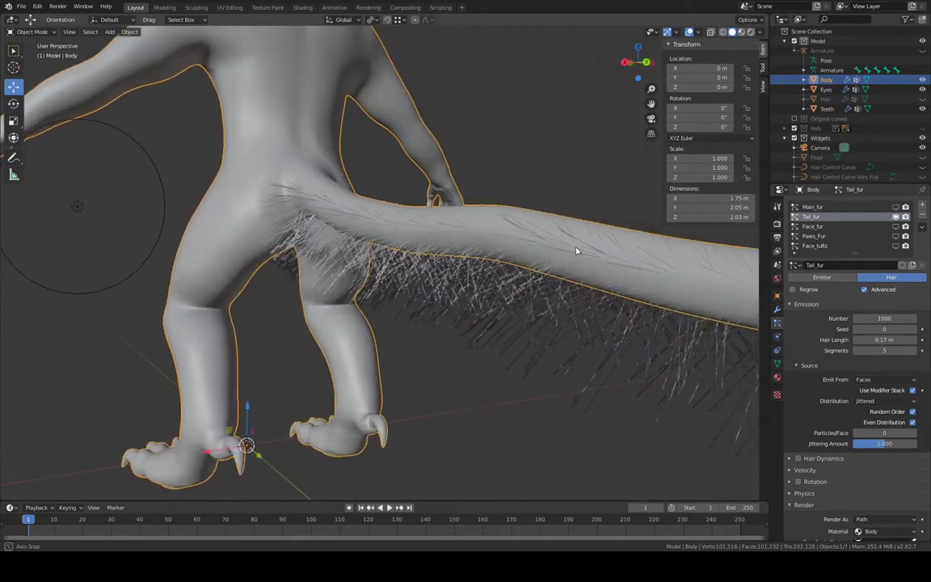
Set the Tail_fur children type to Interpolated and check the fuller tail fur
{"action": "scroll", "coordinate": [809, 389], "scroll_direction": "down", "scroll_amount": 6}
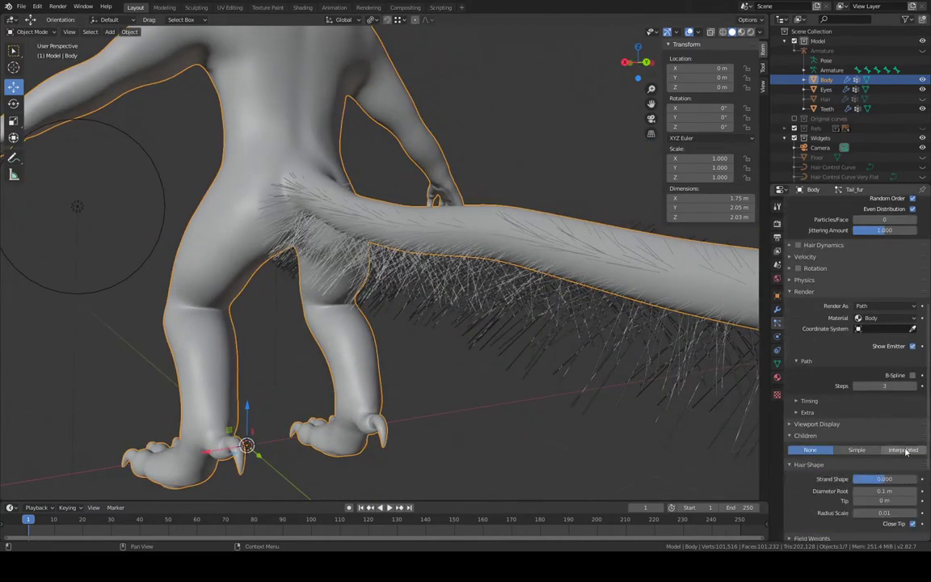
{"action": "left_click", "coordinate": [904, 450]}
{"action": "middle_click_drag", "start_coordinate": [566, 246], "coordinate": [609, 273]}
Set the Tail_fur children display amount to 100 to preview the render density on the tail
{"action": "left_click", "coordinate": [910, 461]}
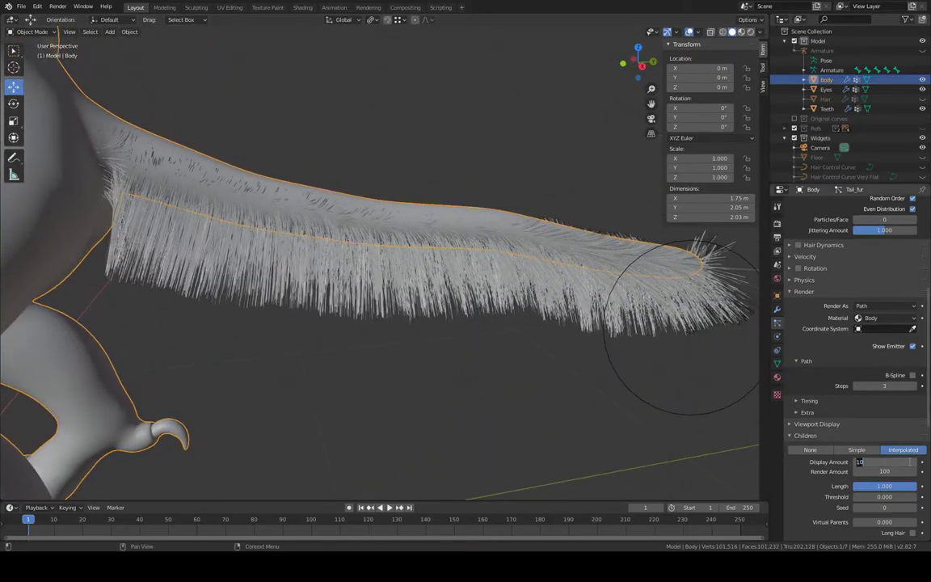
{"action": "type", "text": "100"}
{"action": "key", "text": "Return"}
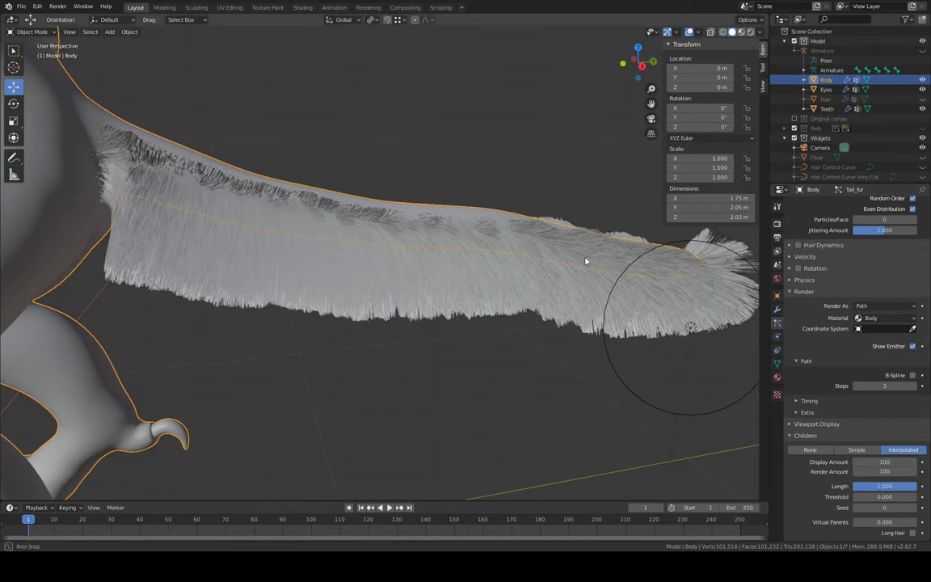
{"action": "middle_click_drag", "start_coordinate": [587, 261], "coordinate": [566, 267]}
Set the Tail_fur children display amount back to 10 and view the whole tail
{"action": "left_click", "coordinate": [894, 462]}
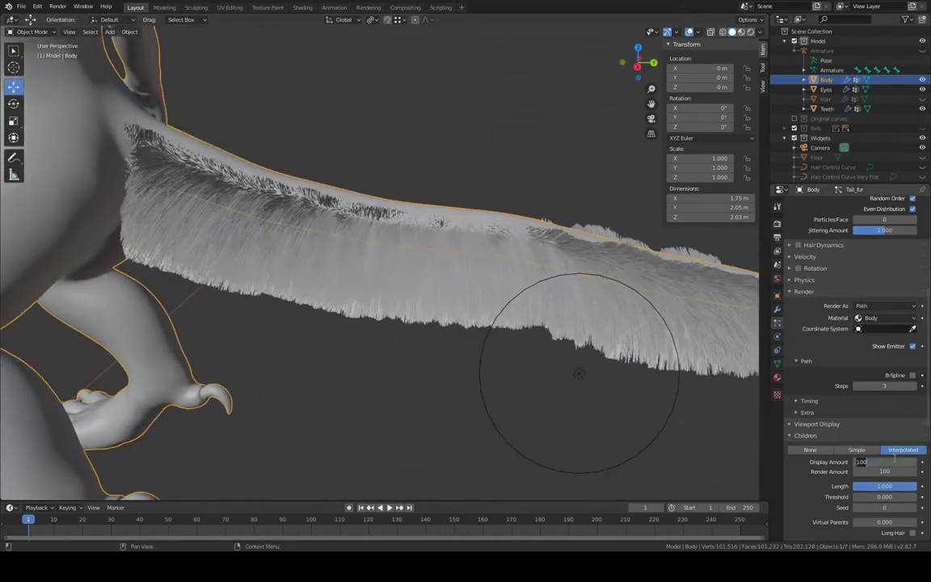
{"action": "type", "text": "10"}
{"action": "key", "text": "Return"}
{"action": "scroll", "coordinate": [873, 453], "scroll_direction": "up", "scroll_amount": 5}
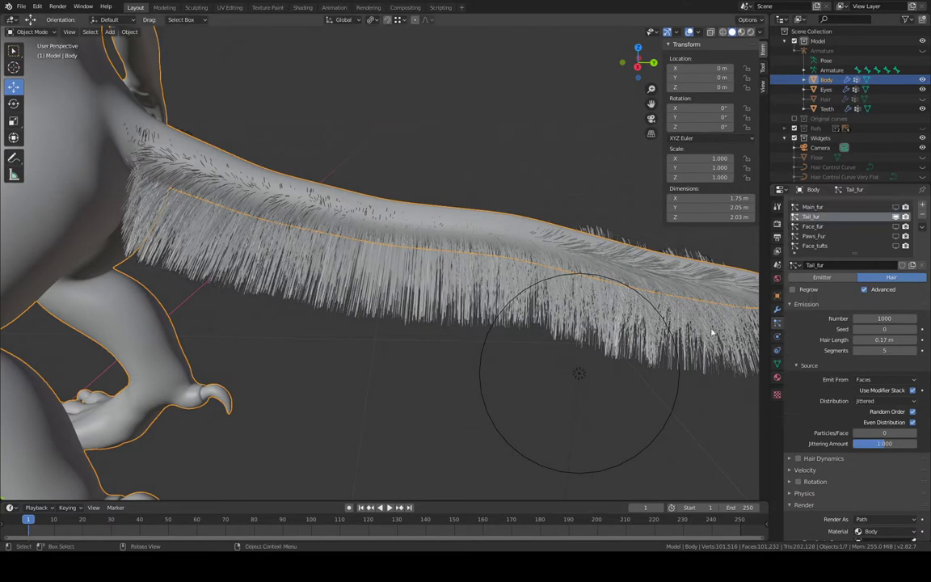
{"action": "scroll", "coordinate": [712, 331], "scroll_direction": "down", "scroll_amount": 4}
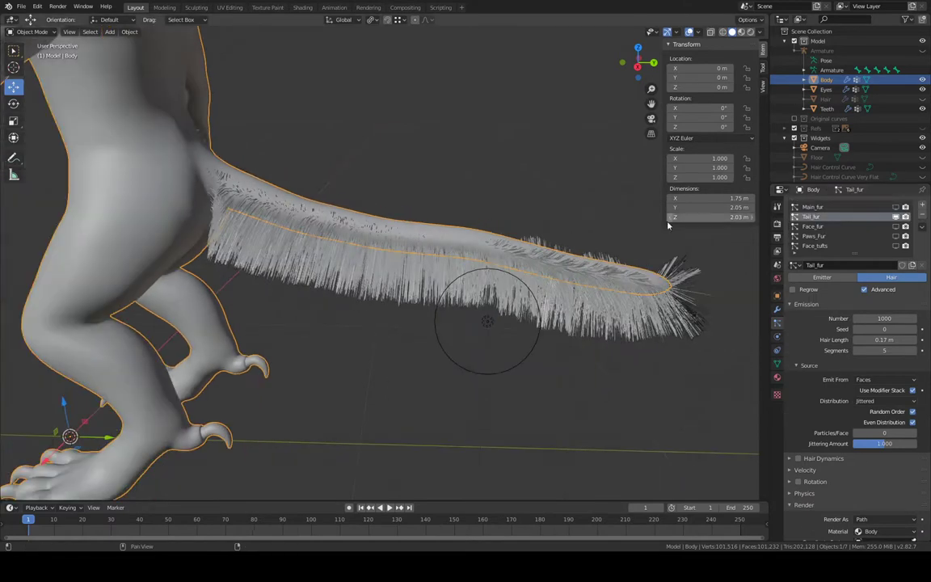
Hide Tail_fur and display Main_fur in the viewport to examine the body hairs on the tail
{"action": "left_click", "coordinate": [896, 216]}
{"action": "left_click", "coordinate": [896, 208]}
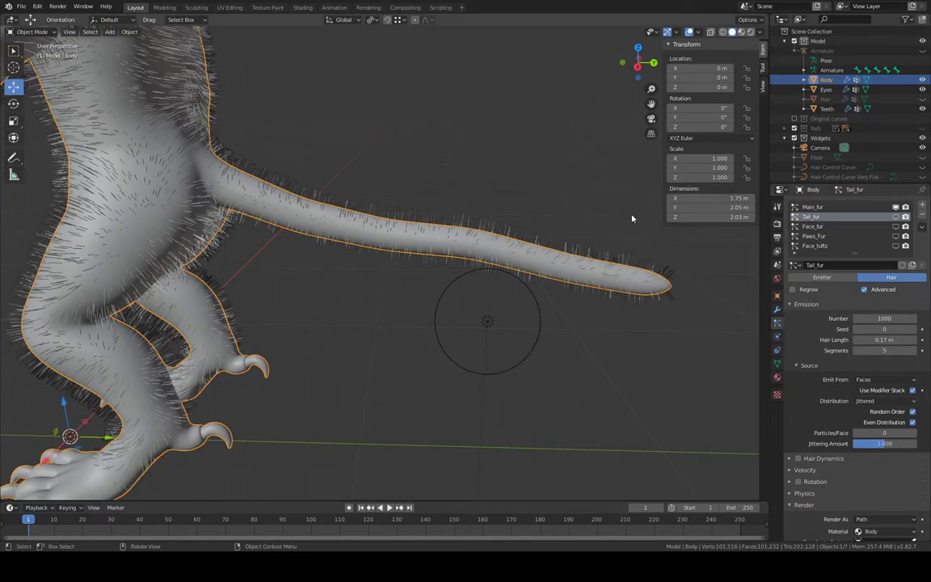
{"action": "middle_click_drag", "start_coordinate": [634, 216], "coordinate": [540, 197]}
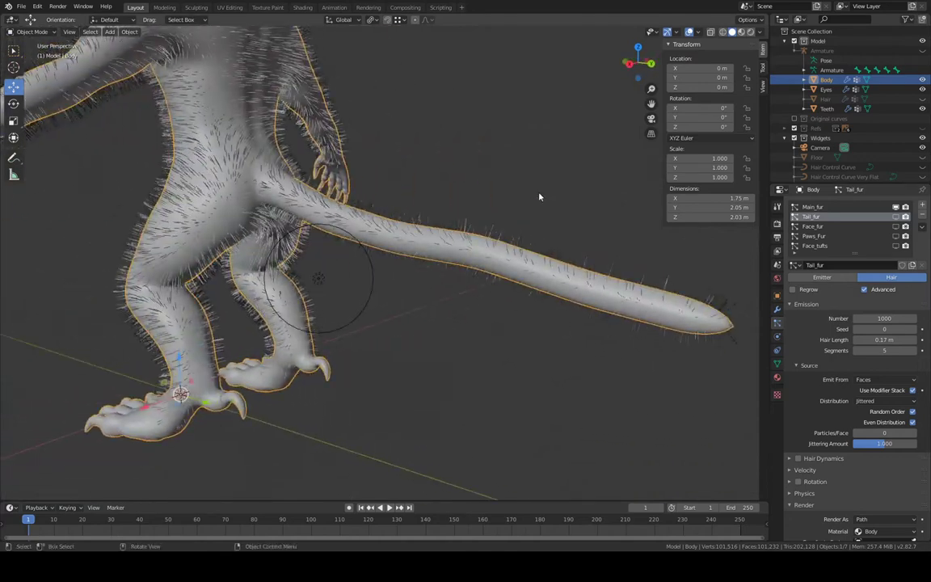
Hide Main_fur and display Face_fur in the viewport, with the creature's head in view
{"action": "left_click", "coordinate": [896, 208]}
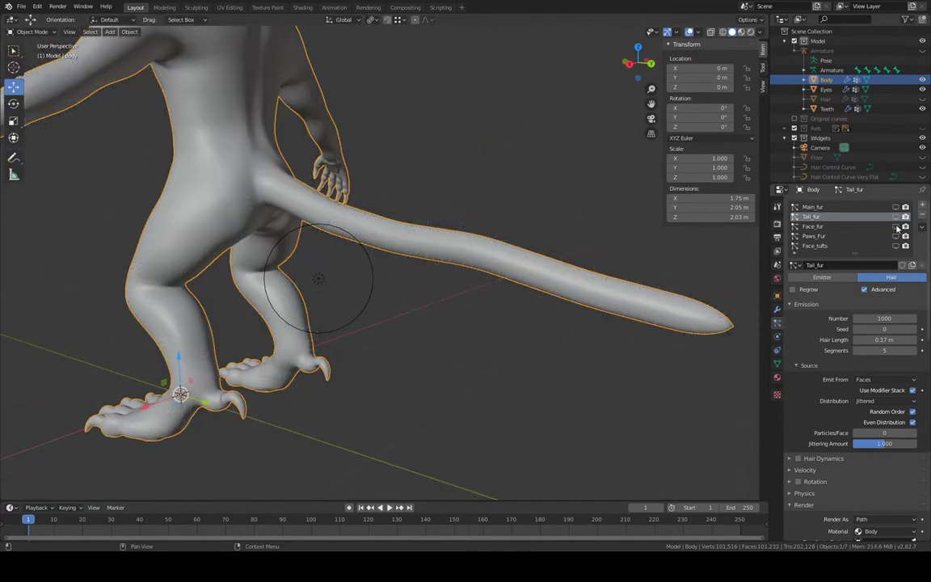
{"action": "scroll", "coordinate": [853, 315], "scroll_direction": "down", "scroll_amount": 6}
{"action": "middle_click_drag", "start_coordinate": [339, 158], "coordinate": [514, 239]}
{"action": "scroll", "coordinate": [874, 311], "scroll_direction": "up", "scroll_amount": 6}
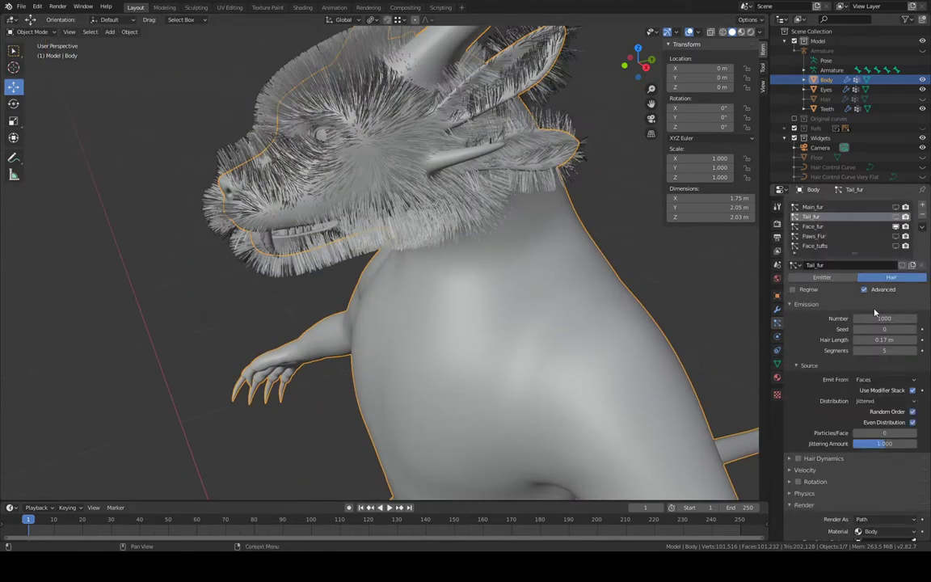
{"action": "scroll", "coordinate": [875, 312], "scroll_direction": "down", "scroll_amount": 8}
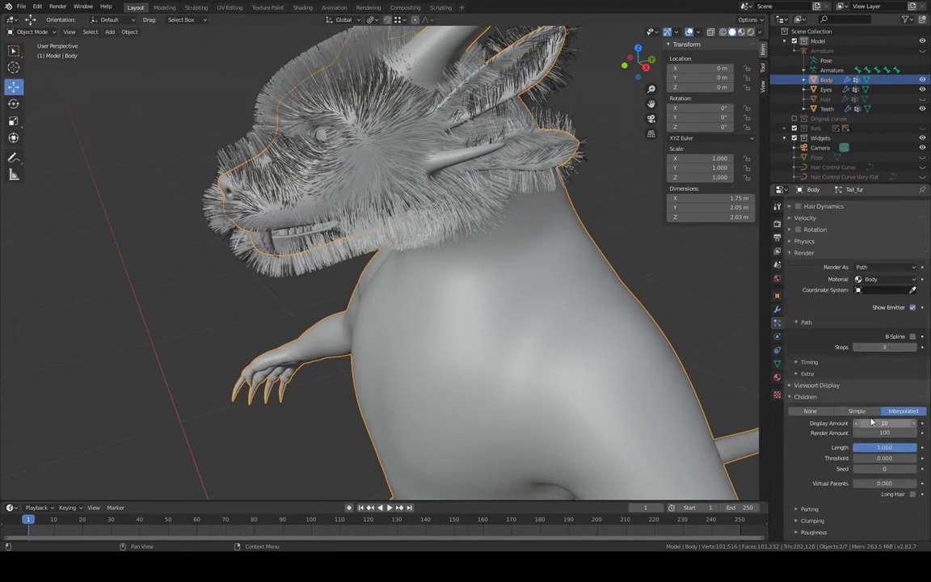
{"action": "left_click", "coordinate": [810, 411]}
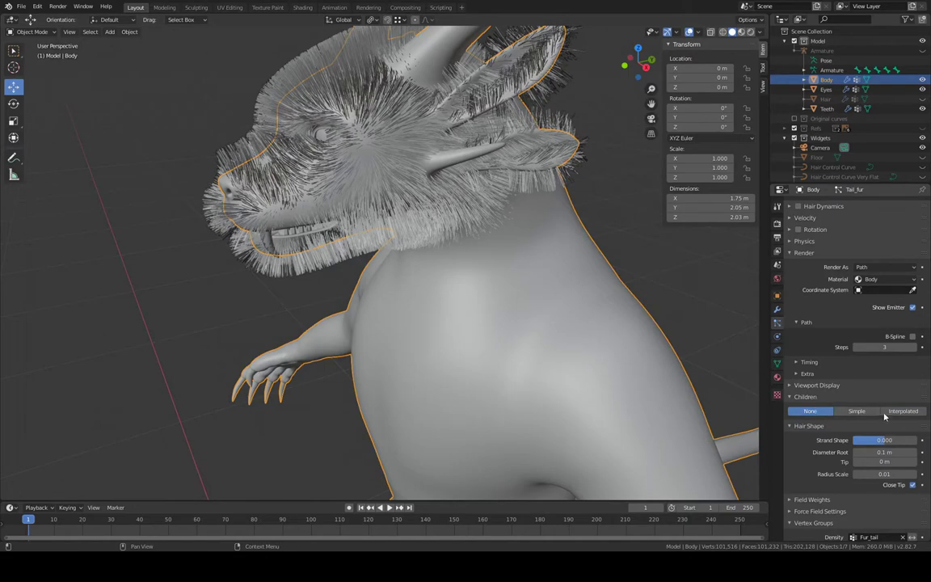
{"action": "middle_click_drag", "start_coordinate": [523, 230], "coordinate": [503, 228]}
{"action": "scroll", "coordinate": [792, 288], "scroll_direction": "down", "scroll_amount": 3}
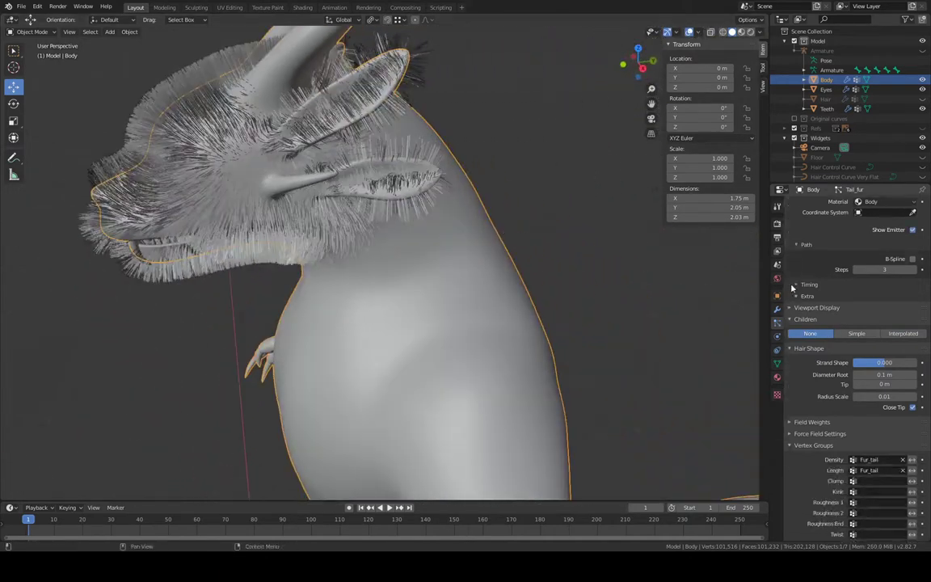
{"action": "scroll", "coordinate": [816, 295], "scroll_direction": "up", "scroll_amount": 12}
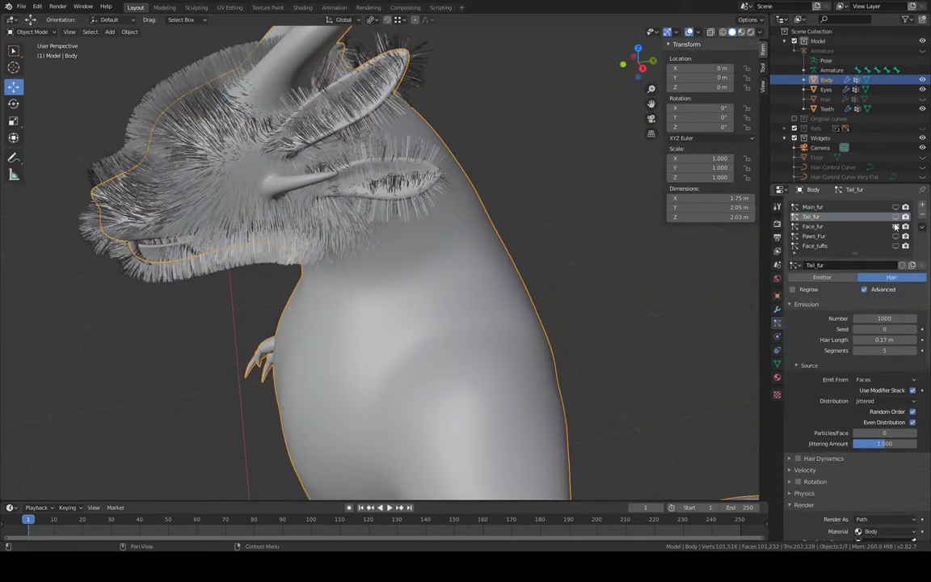
{"action": "scroll", "coordinate": [855, 308], "scroll_direction": "down", "scroll_amount": 10}
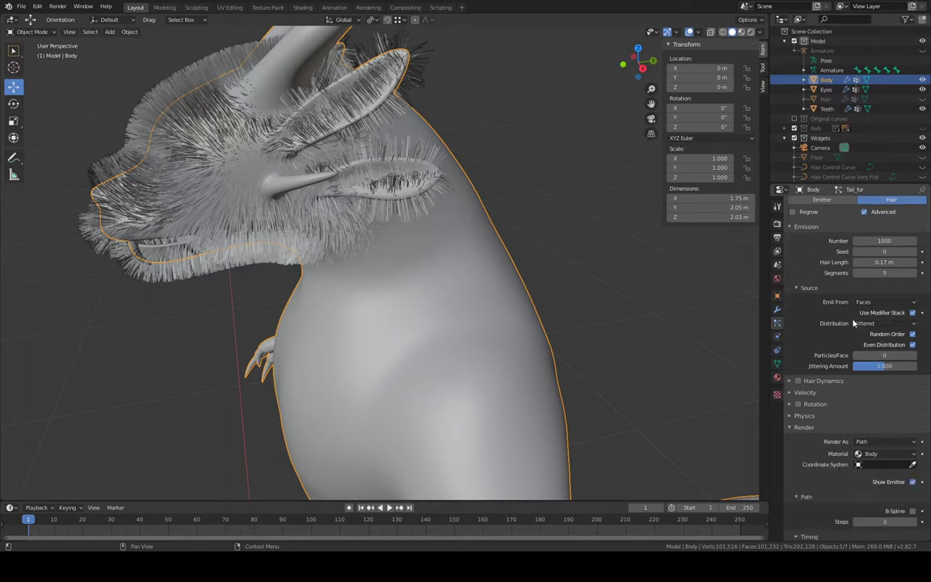
{"action": "scroll", "coordinate": [855, 323], "scroll_direction": "up", "scroll_amount": 5}
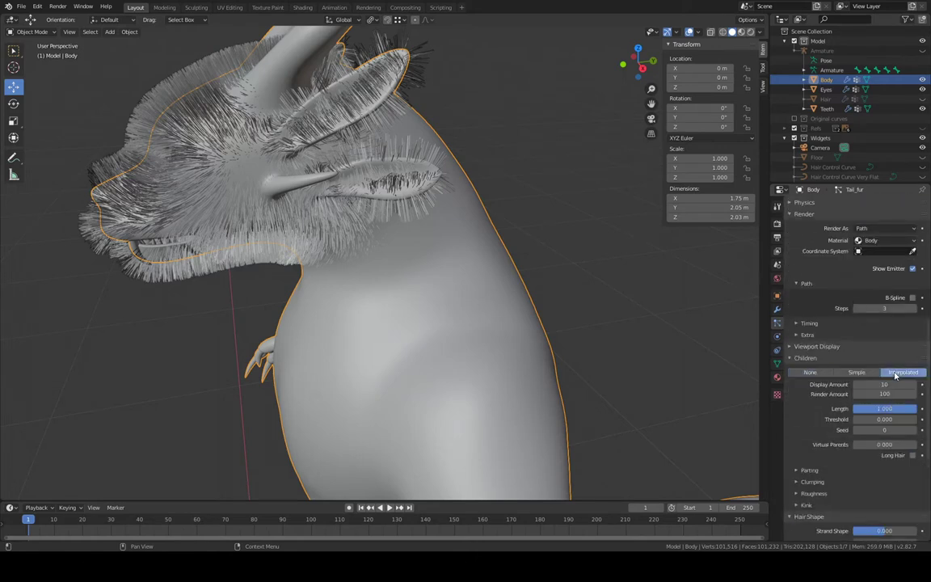
{"action": "scroll", "coordinate": [855, 258], "scroll_direction": "up", "scroll_amount": 4}
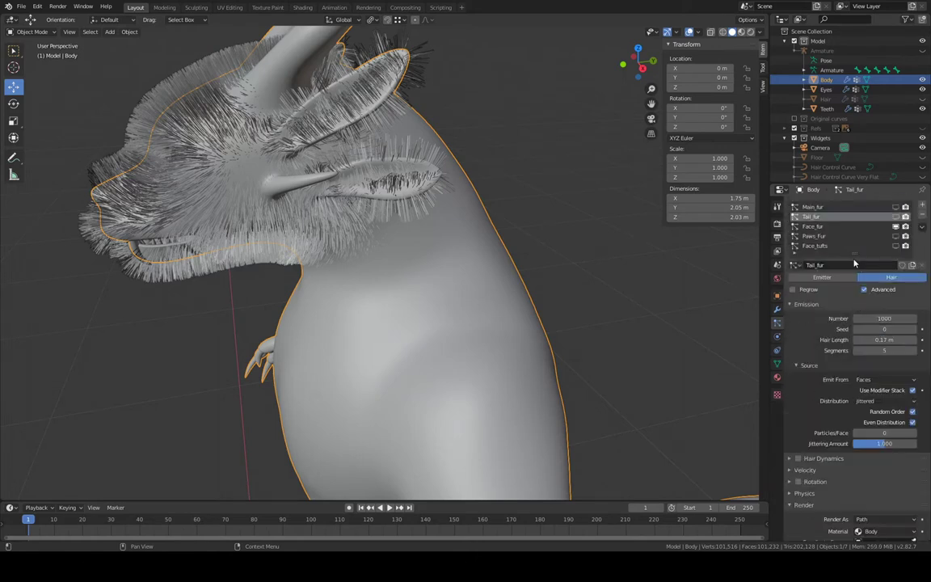
Turn the Tail_fur viewport display on and off again
{"action": "left_click", "coordinate": [895, 218]}
{"action": "middle_click_drag", "start_coordinate": [684, 277], "coordinate": [645, 190], "text": "shift"}
{"action": "left_click", "coordinate": [896, 219]}
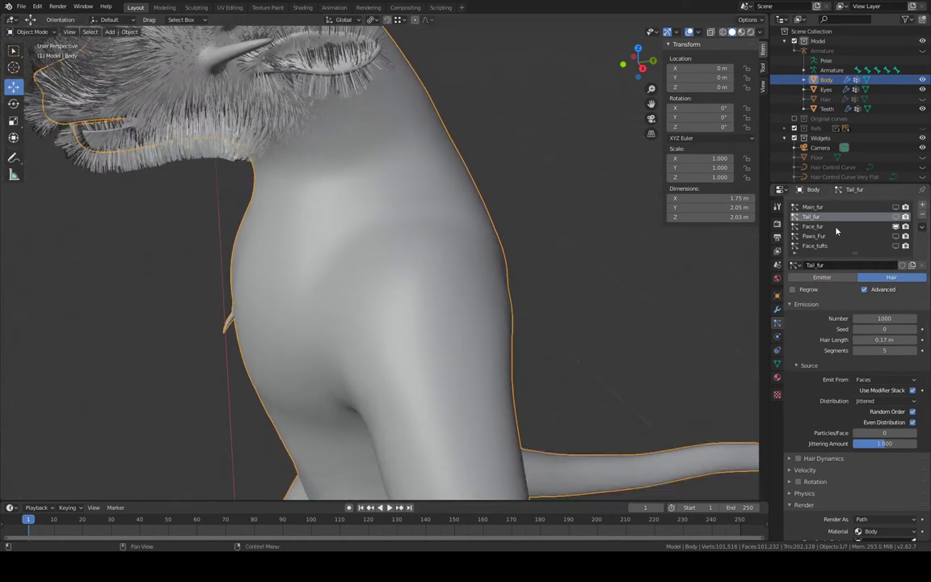
Select the Face_fur particle system and set its children type to None to inspect the parent hairs on the head
{"action": "left_click", "coordinate": [835, 227]}
{"action": "middle_click_drag", "start_coordinate": [374, 164], "coordinate": [558, 209]}
{"action": "scroll", "coordinate": [890, 384], "scroll_direction": "down", "scroll_amount": 8}
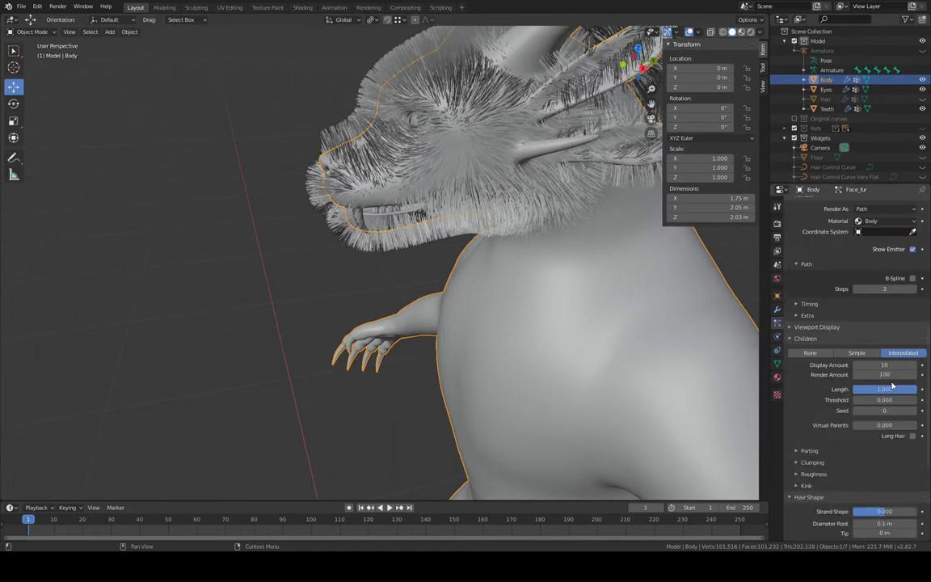
{"action": "left_click", "coordinate": [829, 355]}
{"action": "middle_click_drag", "start_coordinate": [667, 245], "coordinate": [437, 194]}
{"action": "scroll", "coordinate": [418, 177], "scroll_direction": "up", "scroll_amount": 5}
{"action": "scroll", "coordinate": [418, 177], "scroll_direction": "down", "scroll_amount": 5}
Restore the Face_fur children type to Interpolated and look over the face fur
{"action": "left_click", "coordinate": [904, 353]}
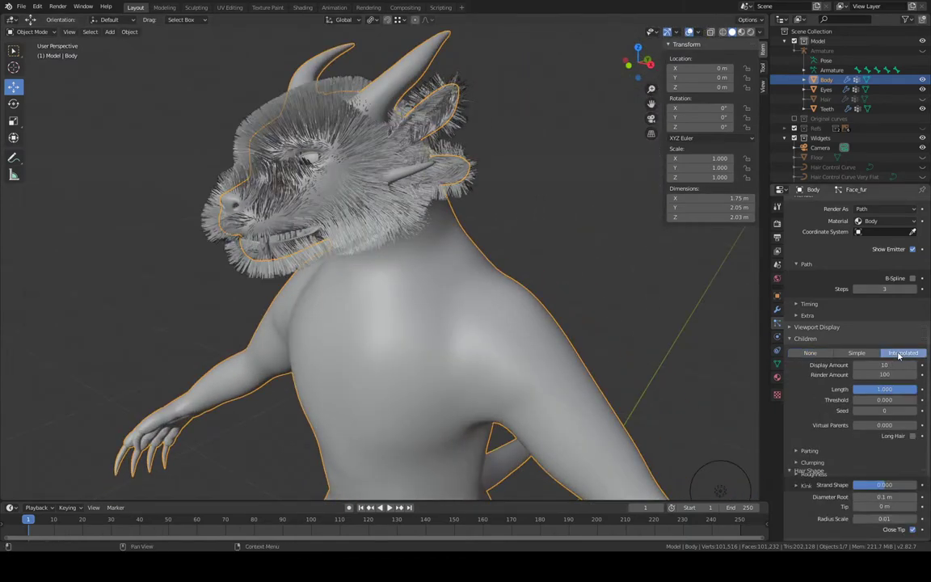
{"action": "scroll", "coordinate": [885, 385], "scroll_direction": "up", "scroll_amount": 6}
{"action": "scroll", "coordinate": [883, 385], "scroll_direction": "up", "scroll_amount": 2}
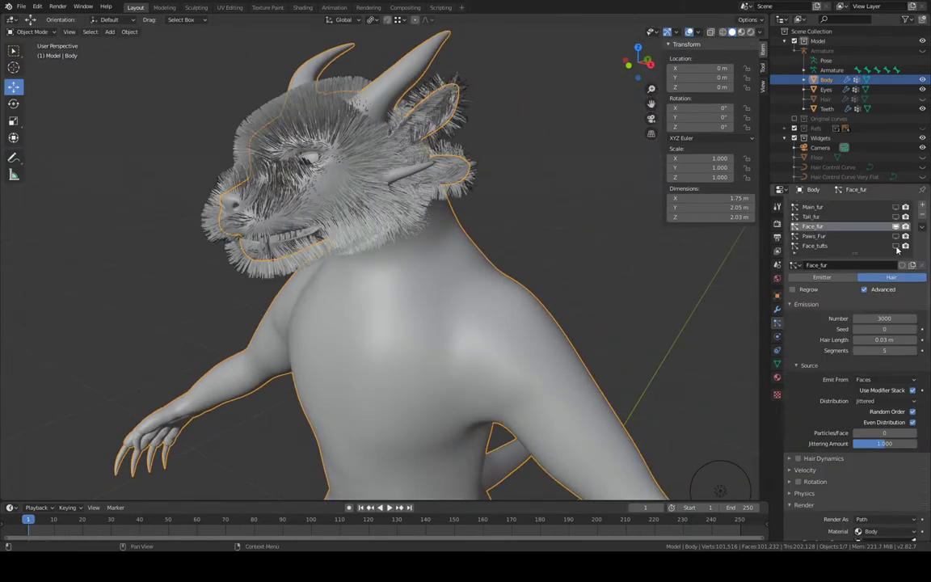
{"action": "mouse_move", "coordinate": [647, 258]}
{"action": "middle_mouse_down"}
{"action": "mouse_move", "coordinate": [609, 246]}
{"action": "mouse_move", "coordinate": [651, 245]}
{"action": "middle_mouse_up"}
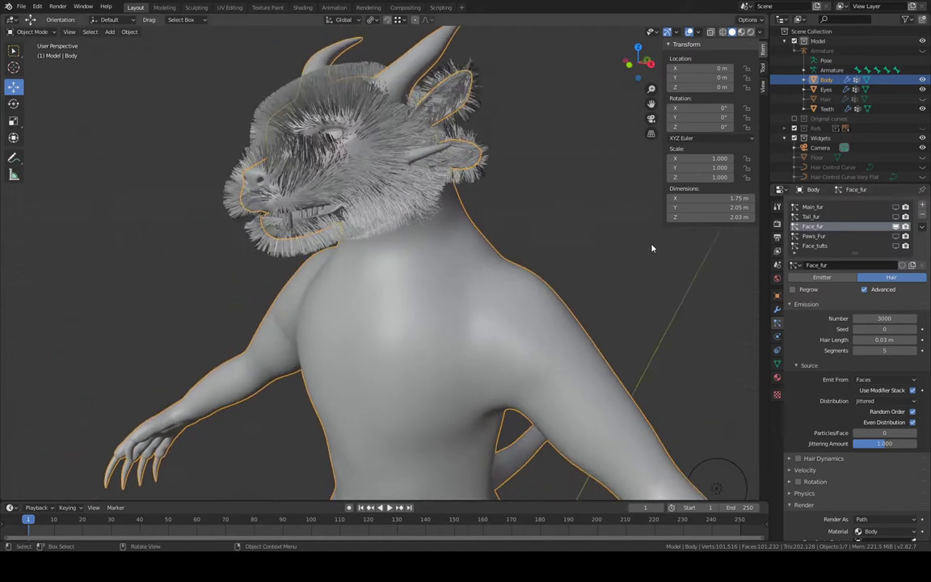
Hide Face_fur, select Paws_Fur and display it in the viewport to view the fur on the hands and feet
{"action": "left_click", "coordinate": [896, 226]}
{"action": "left_click", "coordinate": [832, 237]}
{"action": "middle_click_drag", "start_coordinate": [733, 345], "coordinate": [620, 183], "text": "shift"}
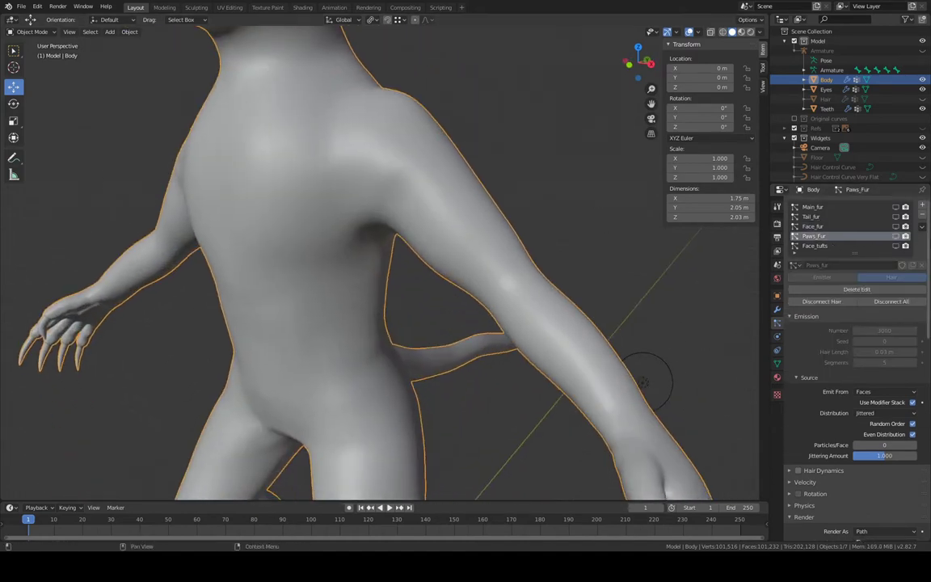
{"action": "left_click", "coordinate": [897, 236]}
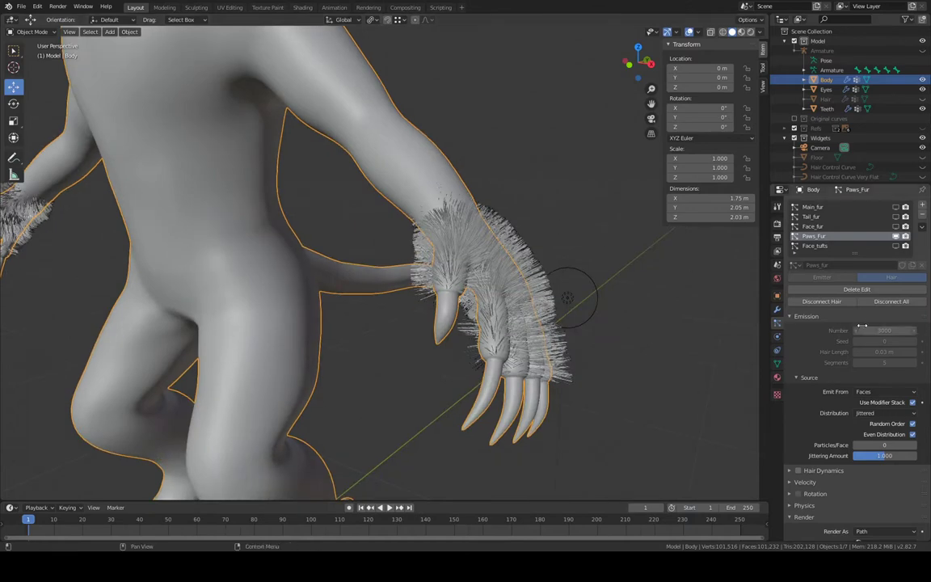
{"action": "middle_click_drag", "start_coordinate": [653, 310], "coordinate": [555, 96]}
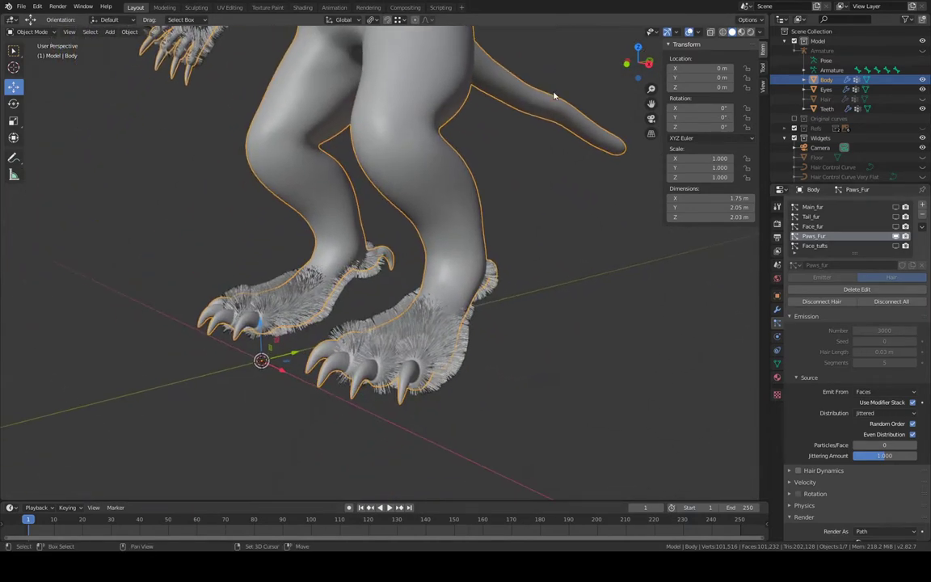
{"action": "scroll", "coordinate": [645, 308], "scroll_direction": "up", "scroll_amount": 2}
Set the Paws_Fur children type to None to inspect the parent hairs on the feet, and restore it to Interpolated
{"action": "scroll", "coordinate": [825, 328], "scroll_direction": "down", "scroll_amount": 10}
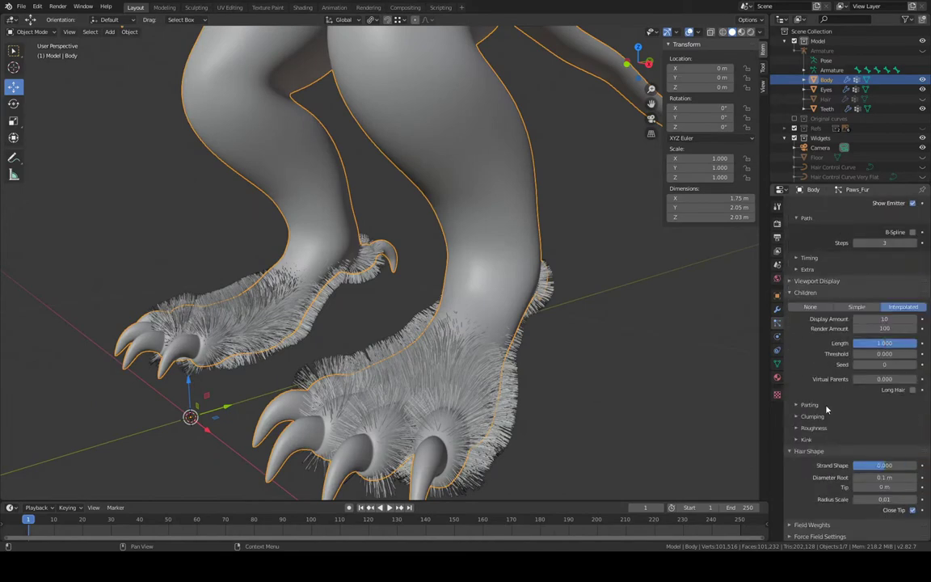
{"action": "left_click", "coordinate": [810, 307]}
{"action": "middle_click_drag", "start_coordinate": [565, 326], "coordinate": [558, 258]}
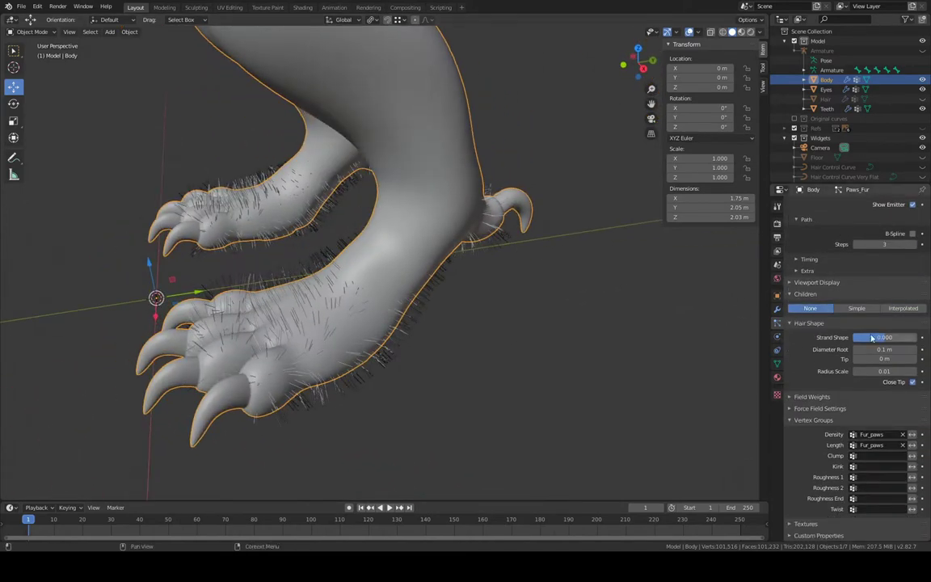
{"action": "left_click", "coordinate": [897, 308]}
{"action": "scroll", "coordinate": [856, 315], "scroll_direction": "up", "scroll_amount": 10}
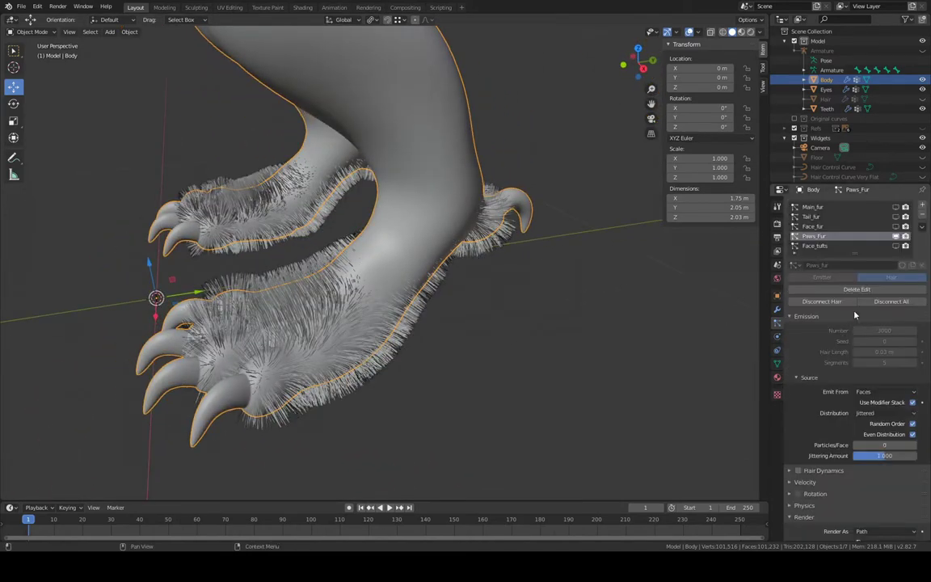
Hide Paws_Fur, select Face_tufts and display it in the viewport, with the creature's head in view
{"action": "left_click", "coordinate": [896, 236]}
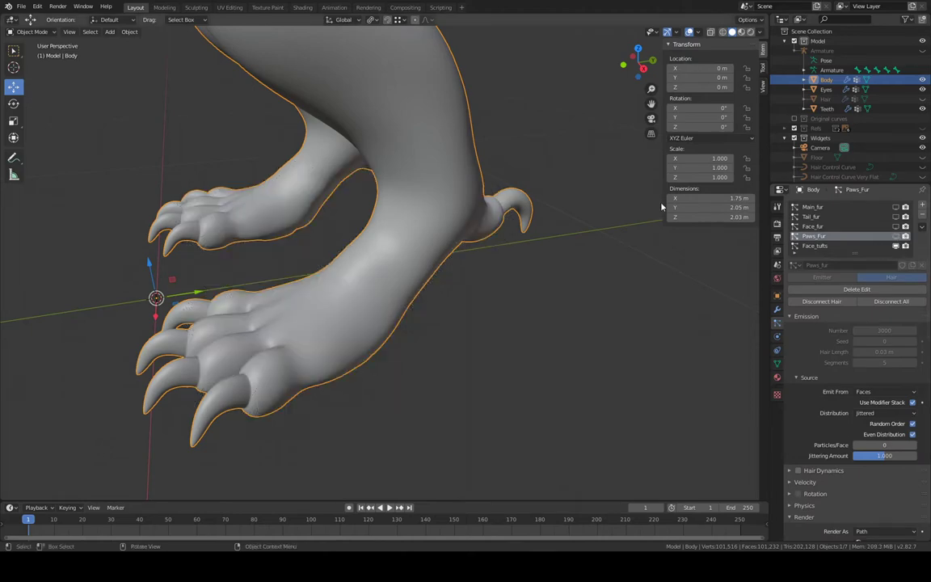
{"action": "left_click", "coordinate": [848, 246]}
{"action": "middle_click_drag", "start_coordinate": [387, 56], "coordinate": [509, 343], "text": "shift"}
{"action": "scroll", "coordinate": [579, 279], "scroll_direction": "down", "scroll_amount": 4}
{"action": "middle_click_drag", "start_coordinate": [592, 243], "coordinate": [587, 305], "text": "shift"}
{"action": "scroll", "coordinate": [587, 306], "scroll_direction": "up", "scroll_amount": 3}
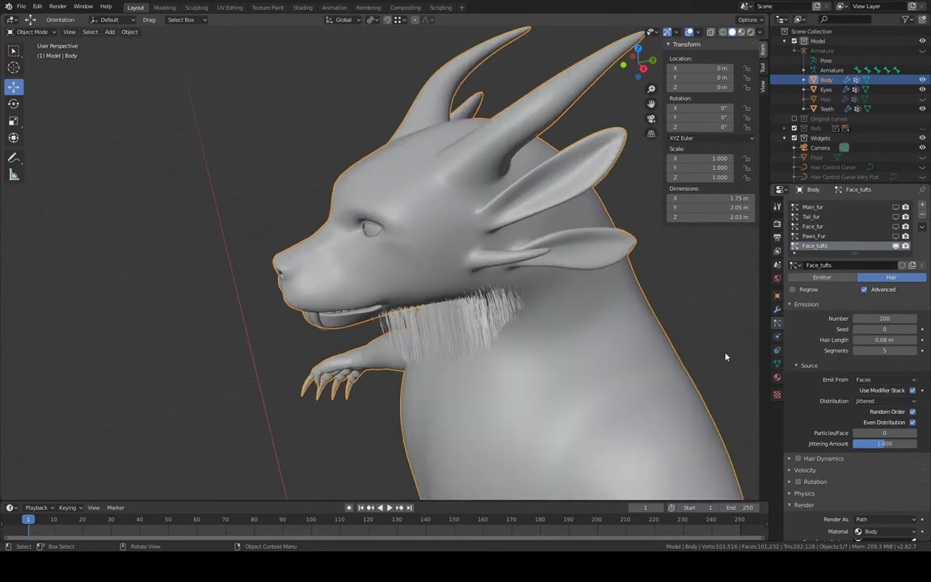
Set the Face_tufts children type to None to inspect the parent hairs along the jaw, and restore it to Interpolated
{"action": "scroll", "coordinate": [857, 380], "scroll_direction": "down", "scroll_amount": 15}
{"action": "scroll", "coordinate": [885, 405], "scroll_direction": "up", "scroll_amount": 5}
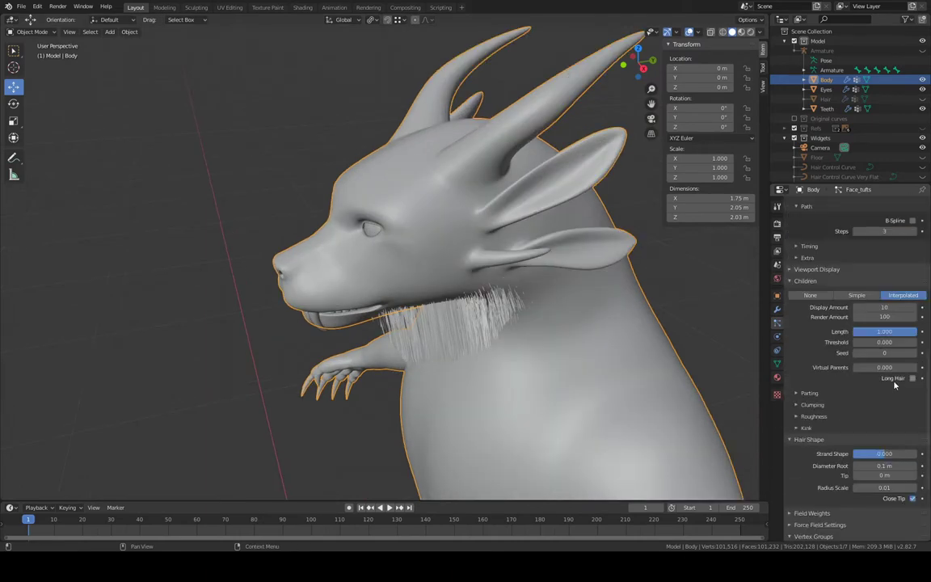
{"action": "left_click", "coordinate": [815, 296]}
{"action": "middle_click_drag", "start_coordinate": [622, 258], "coordinate": [548, 241]}
{"action": "left_click", "coordinate": [914, 312]}
{"action": "scroll", "coordinate": [844, 277], "scroll_direction": "up", "scroll_amount": 7}
{"action": "scroll", "coordinate": [845, 278], "scroll_direction": "up", "scroll_amount": 3}
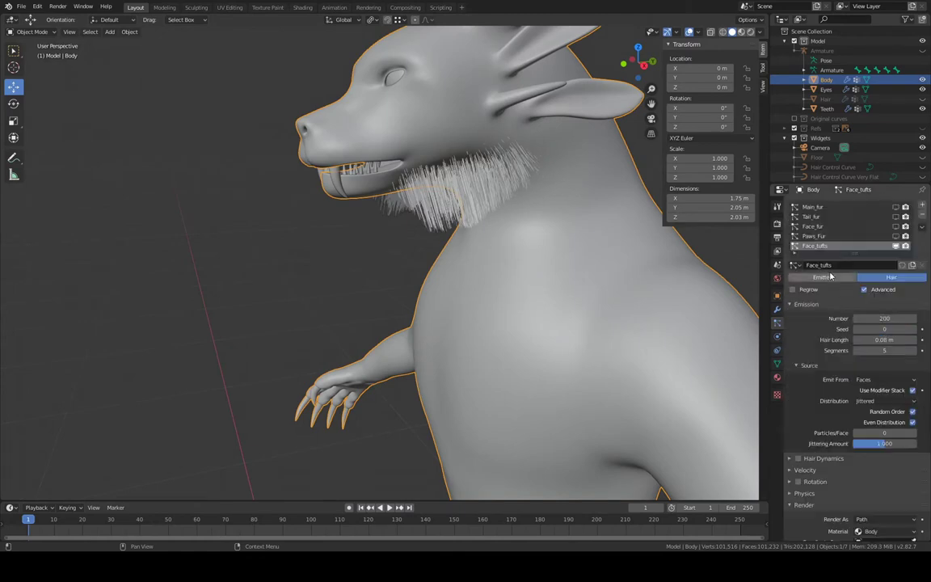
Hide Face_tufts, display and select Main_fur, and briefly show Tail_fur in the viewport to compare the fur on the tail
{"action": "left_click", "coordinate": [895, 246]}
{"action": "left_click", "coordinate": [896, 207]}
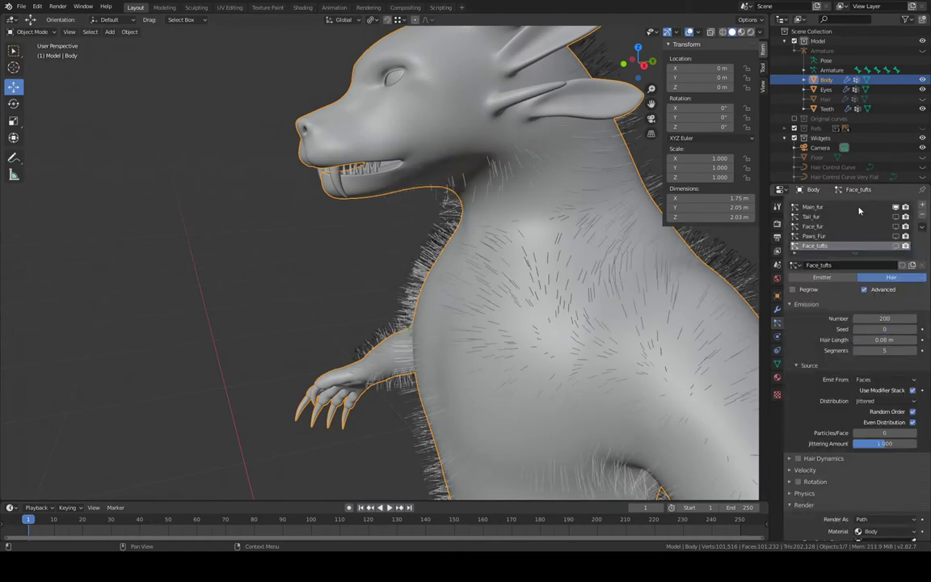
{"action": "left_click", "coordinate": [818, 208]}
{"action": "middle_click_drag", "start_coordinate": [629, 219], "coordinate": [578, 219], "text": "shift"}
{"action": "scroll", "coordinate": [578, 218], "scroll_direction": "down", "scroll_amount": 8}
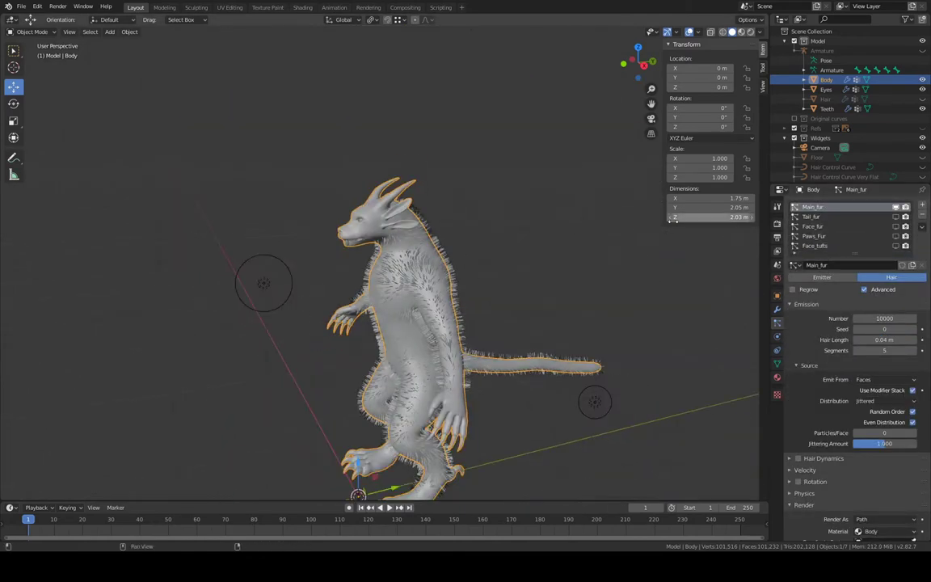
{"action": "left_click", "coordinate": [895, 217]}
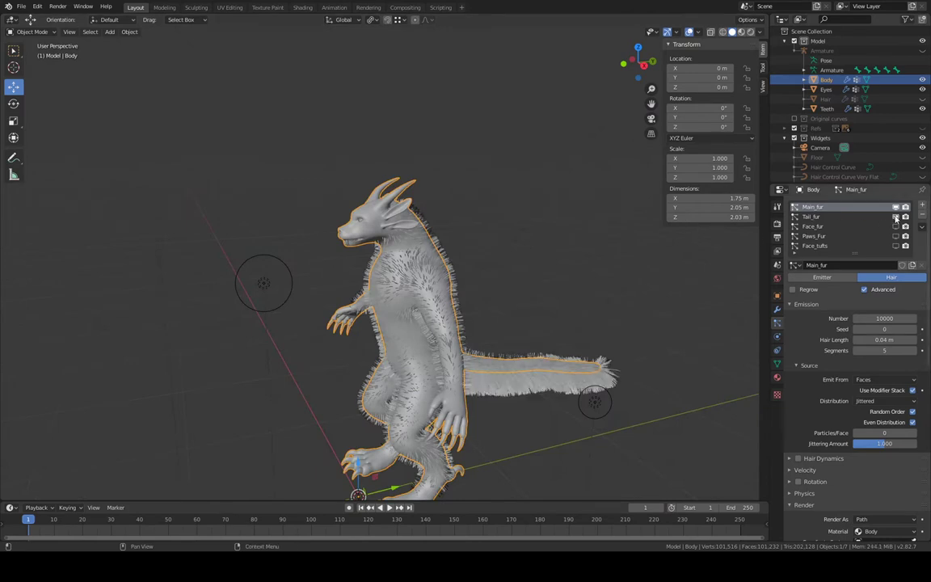
{"action": "left_click", "coordinate": [896, 217]}
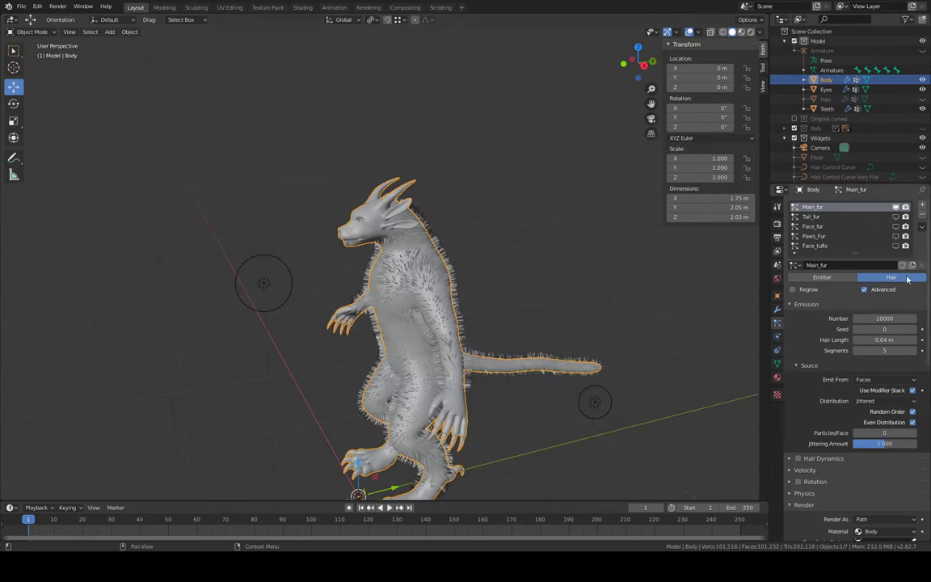
Set the Main_fur children type to Interpolated and look over the fur on the creature's body
{"action": "scroll", "coordinate": [895, 352], "scroll_direction": "down", "scroll_amount": 2}
{"action": "scroll", "coordinate": [895, 352], "scroll_direction": "down", "scroll_amount": 4}
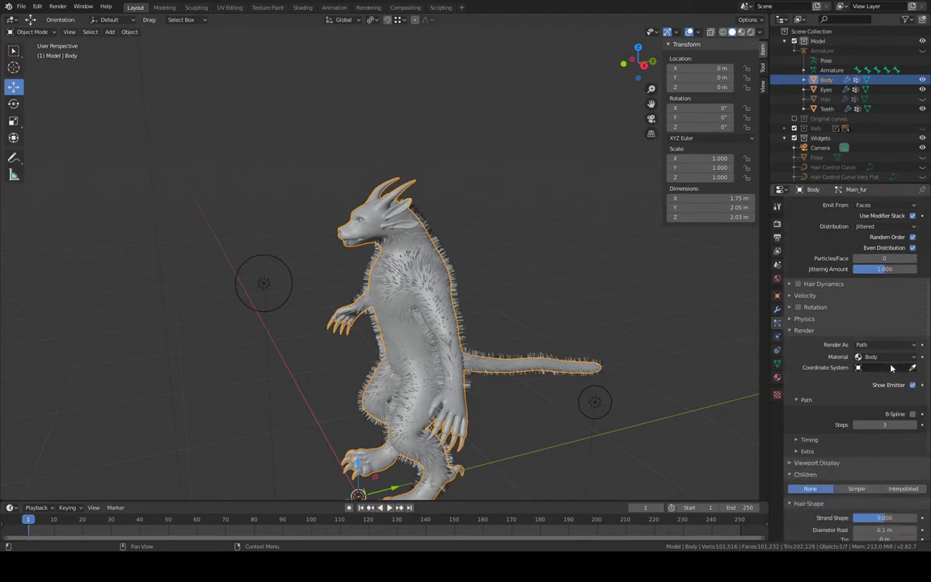
{"action": "left_click", "coordinate": [899, 430]}
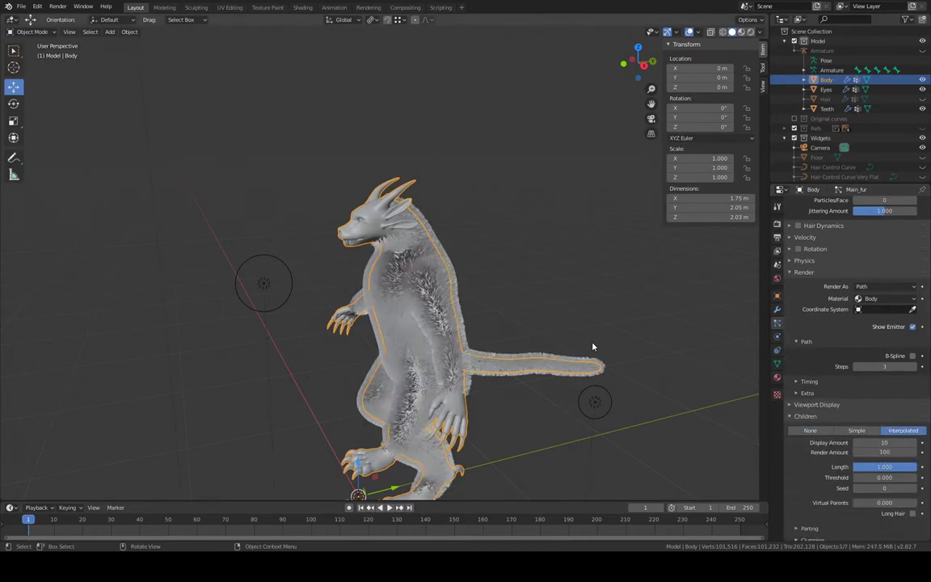
{"action": "middle_click_drag", "start_coordinate": [593, 347], "coordinate": [644, 308]}
{"action": "scroll", "coordinate": [563, 285], "scroll_direction": "up", "scroll_amount": 8}
{"action": "middle_click_drag", "start_coordinate": [561, 283], "coordinate": [633, 312]}
Set the display amount of the Main_fur children to 100 and look over the denser body fur
{"action": "left_click", "coordinate": [892, 442]}
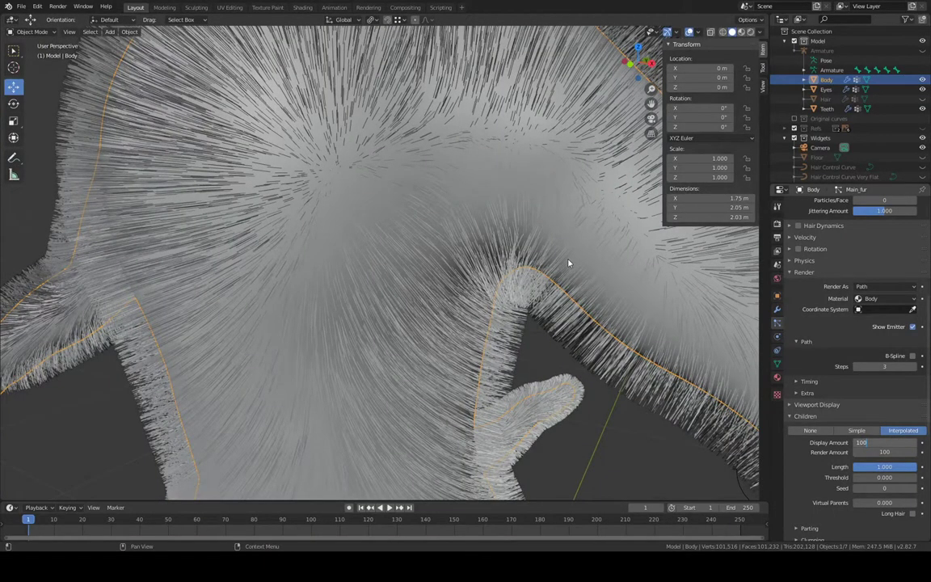
{"action": "type", "text": "100"}
{"action": "key", "text": "Return"}
{"action": "mouse_move", "coordinate": [568, 263]}
{"action": "middle_mouse_down"}
{"action": "mouse_move", "coordinate": [475, 283]}
{"action": "mouse_move", "coordinate": [385, 276]}
{"action": "mouse_move", "coordinate": [557, 266]}
{"action": "middle_mouse_up"}
{"action": "scroll", "coordinate": [557, 266], "scroll_direction": "down", "scroll_amount": 3}
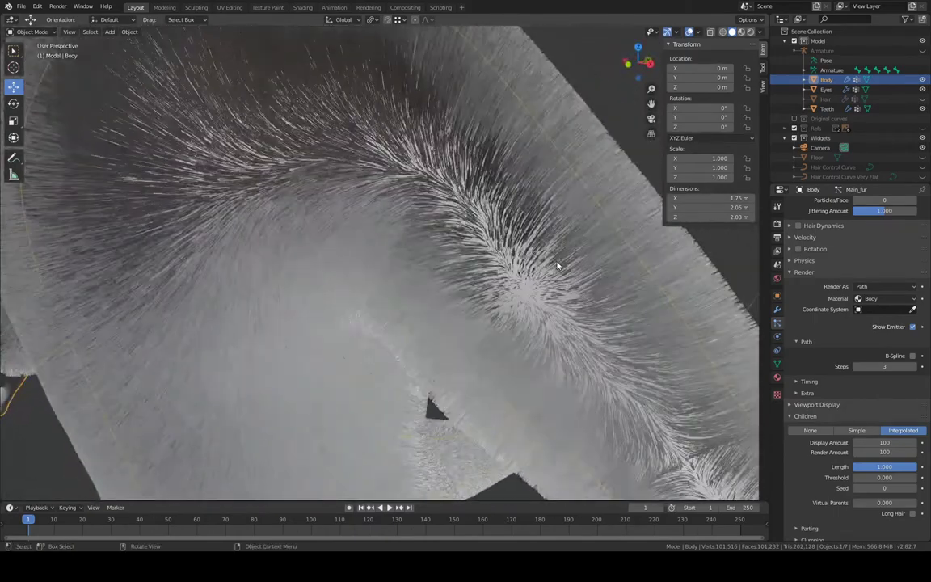
{"action": "mouse_move", "coordinate": [624, 288]}
{"action": "middle_mouse_down"}
{"action": "mouse_move", "coordinate": [671, 288]}
{"action": "mouse_move", "coordinate": [616, 283]}
{"action": "middle_mouse_up"}
Set the Main_fur hair length to 0.03 m and examine the fur across the body
{"action": "left_click", "coordinate": [891, 442]}
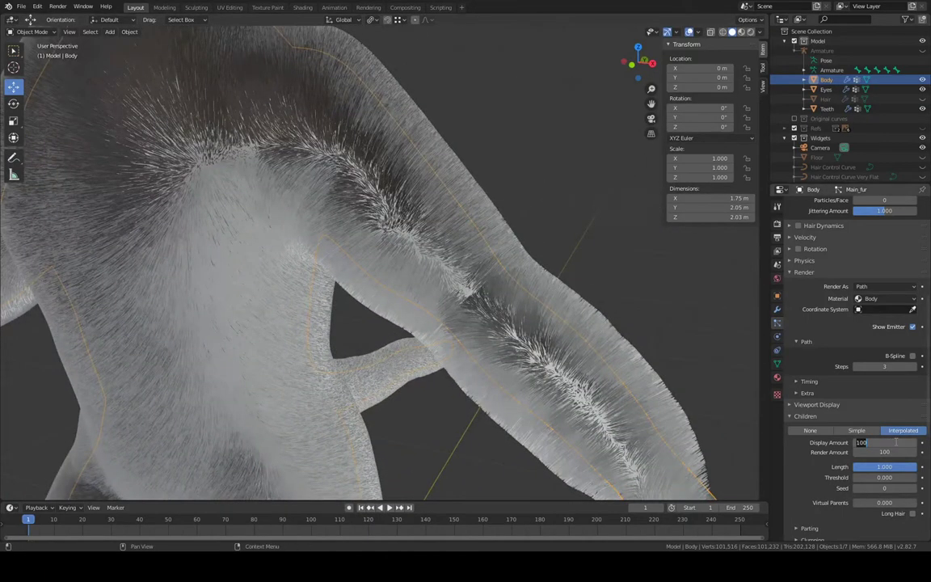
{"action": "scroll", "coordinate": [886, 340], "scroll_direction": "up", "scroll_amount": 7}
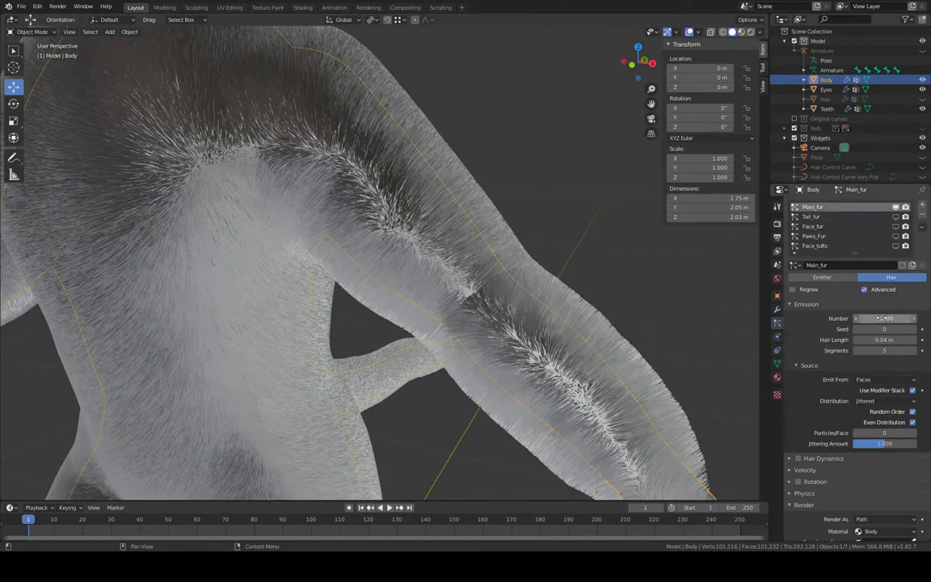
{"action": "left_click", "coordinate": [881, 339]}
{"action": "left_click", "coordinate": [869, 340]}
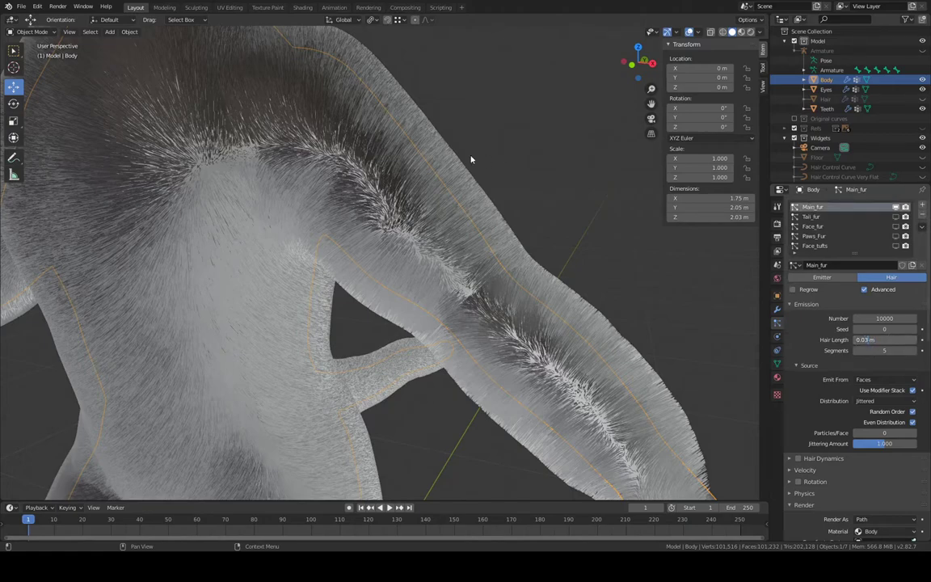
{"action": "left_click", "coordinate": [497, 157]}
{"action": "middle_click_drag", "start_coordinate": [483, 159], "coordinate": [641, 266]}
{"action": "scroll", "coordinate": [541, 157], "scroll_direction": "down", "scroll_amount": 3}
{"action": "scroll", "coordinate": [431, 157], "scroll_direction": "up", "scroll_amount": 3}
{"action": "scroll", "coordinate": [512, 222], "scroll_direction": "up", "scroll_amount": 8}
{"action": "scroll", "coordinate": [511, 220], "scroll_direction": "down", "scroll_amount": 15}
{"action": "scroll", "coordinate": [452, 258], "scroll_direction": "up", "scroll_amount": 11}
{"action": "scroll", "coordinate": [802, 352], "scroll_direction": "down", "scroll_amount": 15}
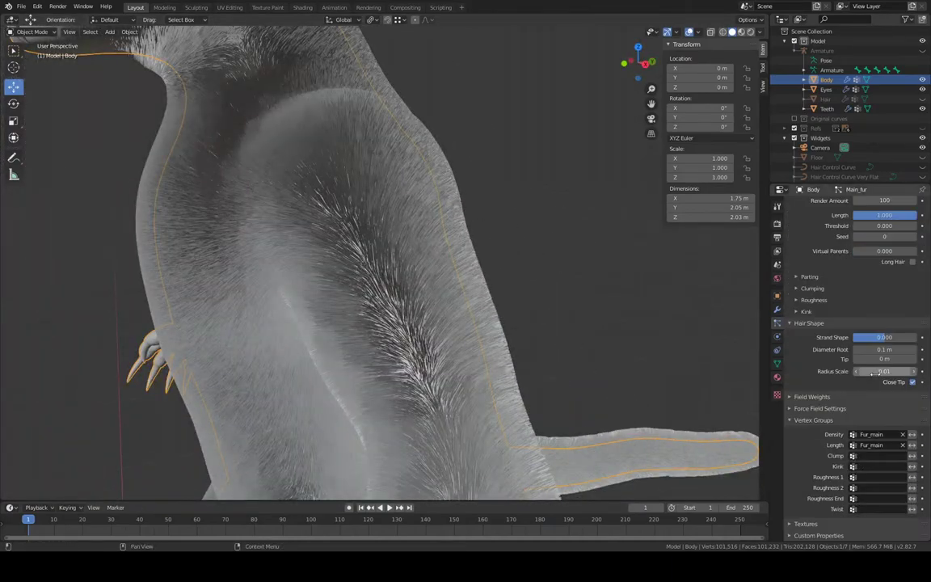
Switch the body to Particle Edit mode and open the particle editing options
{"action": "left_click", "coordinate": [36, 33]}
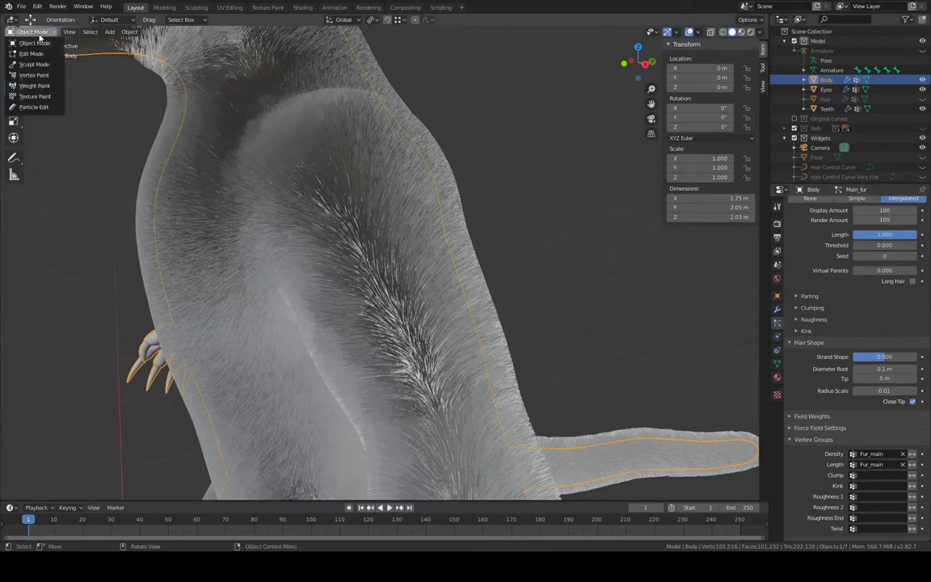
{"action": "left_click", "coordinate": [34, 106]}
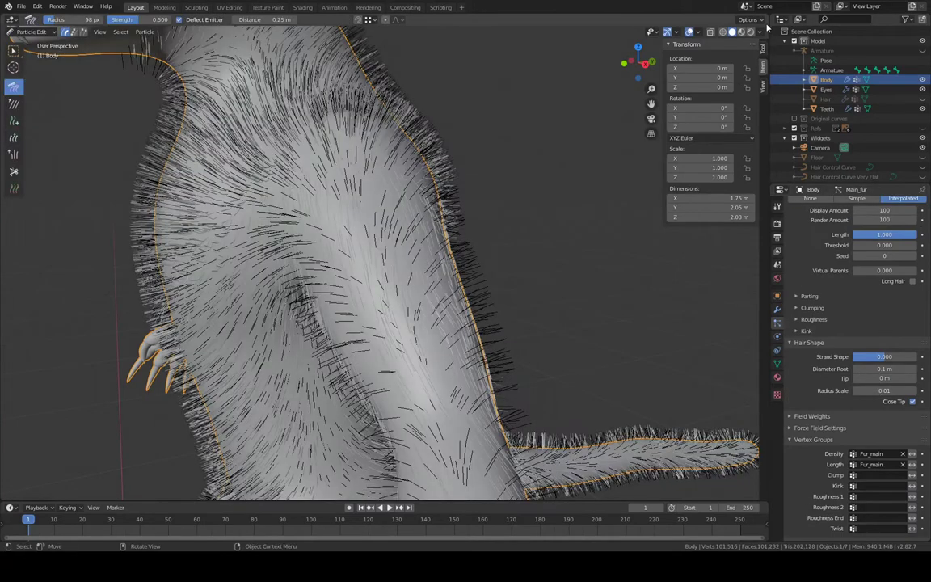
{"action": "left_click", "coordinate": [750, 19]}
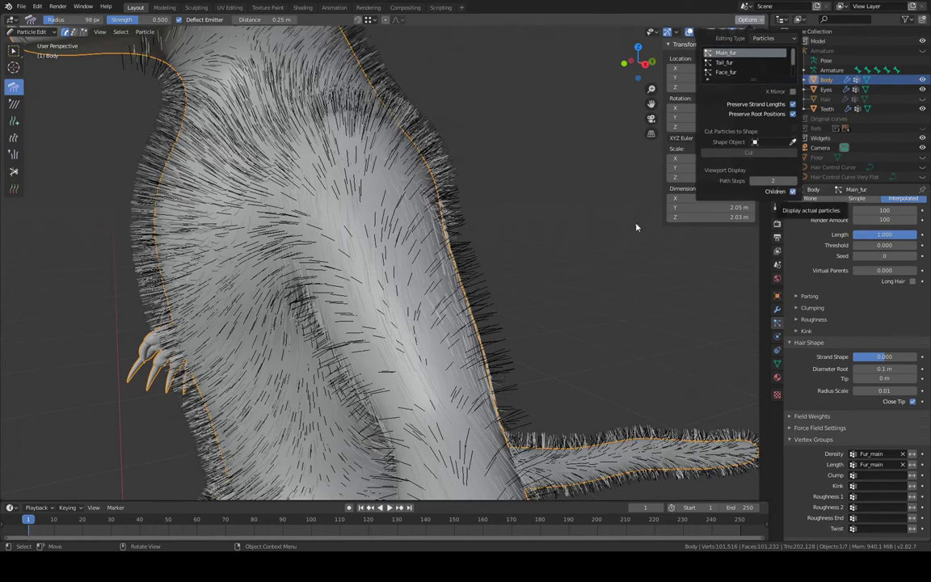
Comb the Main_fur hairs down along the creature's arm from the shoulder towards the hand, working around it from several sides
{"action": "middle_click_drag", "start_coordinate": [433, 193], "coordinate": [435, 225]}
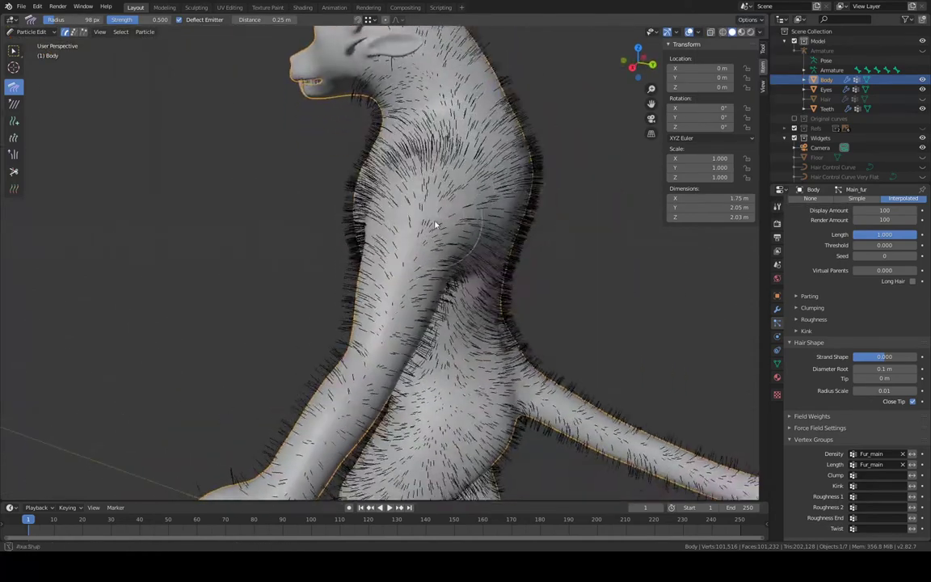
{"action": "mouse_move", "coordinate": [412, 200]}
{"action": "left_mouse_down"}
{"action": "mouse_move", "coordinate": [395, 217]}
{"action": "mouse_move", "coordinate": [351, 395]}
{"action": "mouse_move", "coordinate": [311, 458]}
{"action": "left_mouse_up"}
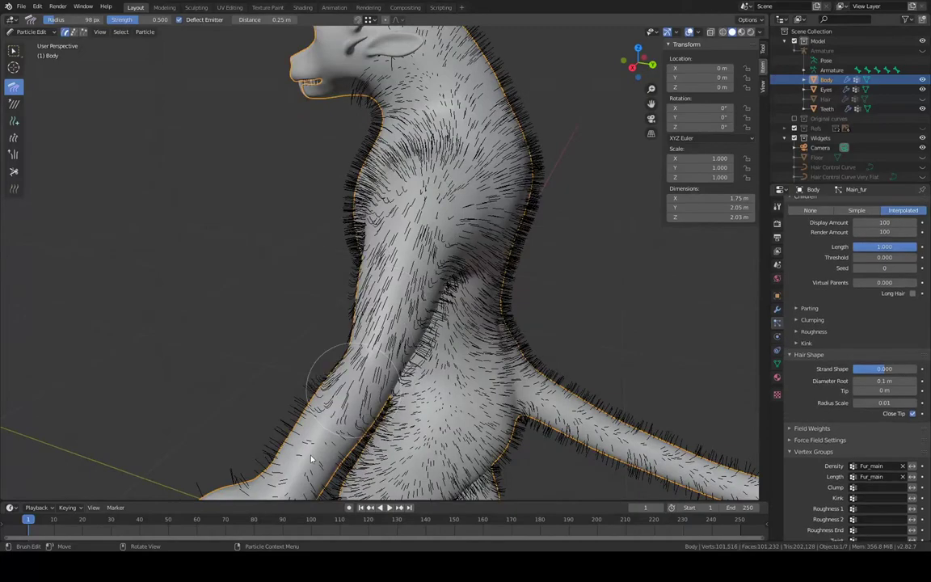
{"action": "mouse_move", "coordinate": [491, 327]}
{"action": "middle_mouse_down"}
{"action": "mouse_move", "coordinate": [433, 276]}
{"action": "mouse_move", "coordinate": [471, 247]}
{"action": "middle_mouse_up"}
{"action": "mouse_move", "coordinate": [384, 323]}
{"action": "left_mouse_down"}
{"action": "mouse_move", "coordinate": [324, 339]}
{"action": "mouse_move", "coordinate": [214, 425]}
{"action": "left_mouse_up"}
{"action": "mouse_move", "coordinate": [252, 324]}
{"action": "middle_mouse_down"}
{"action": "mouse_move", "coordinate": [393, 271]}
{"action": "mouse_move", "coordinate": [323, 267]}
{"action": "middle_mouse_up"}
{"action": "left_click_drag", "start_coordinate": [419, 334], "coordinate": [517, 399]}
{"action": "middle_click_drag", "start_coordinate": [518, 399], "coordinate": [589, 376]}
Return to Object Mode and inspect the combed fur on the arm against the uncombed body fur
{"action": "left_click", "coordinate": [31, 31]}
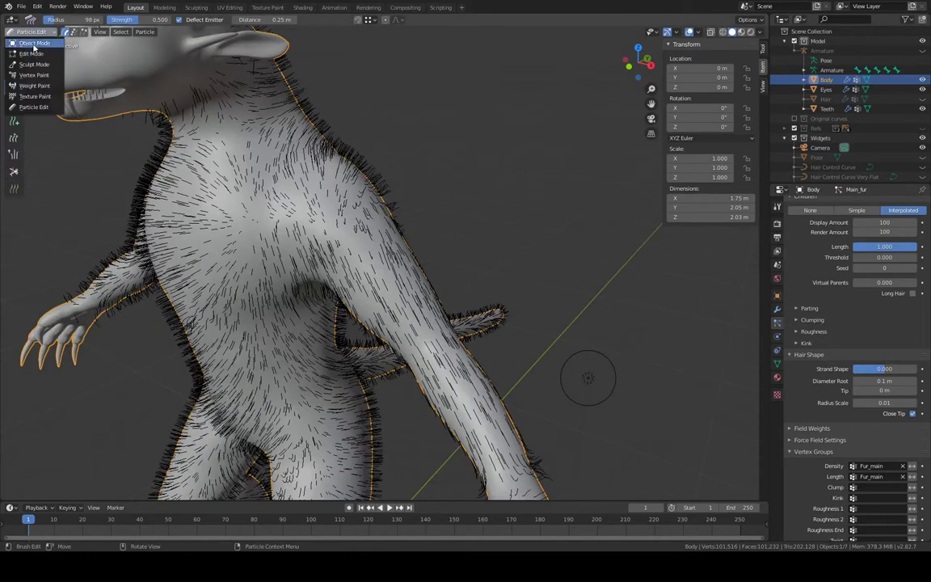
{"action": "scroll", "coordinate": [522, 339], "scroll_direction": "up", "scroll_amount": 1}
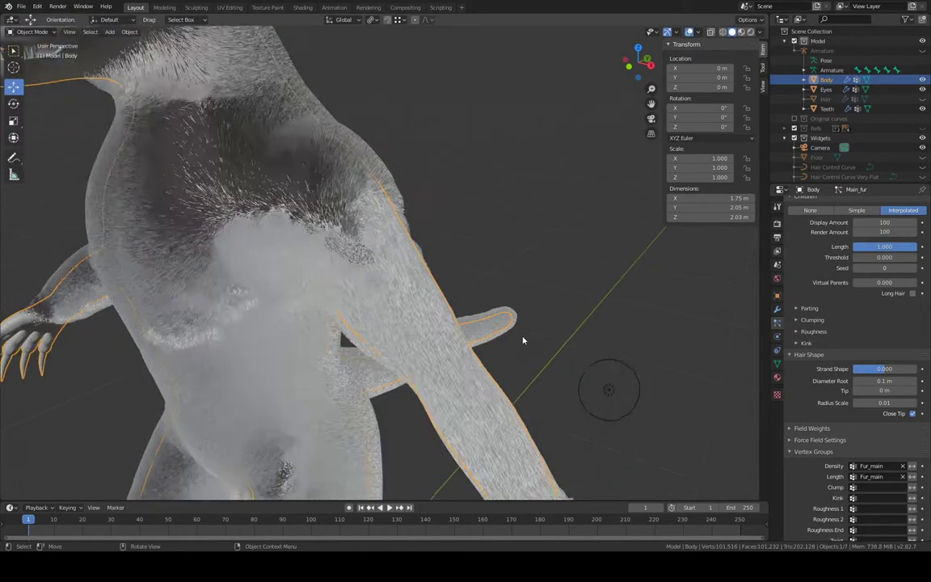
{"action": "mouse_move", "coordinate": [521, 339]}
{"action": "middle_mouse_down"}
{"action": "mouse_move", "coordinate": [546, 237]}
{"action": "mouse_move", "coordinate": [587, 204]}
{"action": "mouse_move", "coordinate": [545, 252]}
{"action": "mouse_move", "coordinate": [563, 216]}
{"action": "mouse_move", "coordinate": [505, 263]}
{"action": "mouse_move", "coordinate": [566, 267]}
{"action": "middle_mouse_up"}
{"action": "scroll", "coordinate": [538, 256], "scroll_direction": "up", "scroll_amount": 4}
{"action": "scroll", "coordinate": [506, 264], "scroll_direction": "down", "scroll_amount": 6}
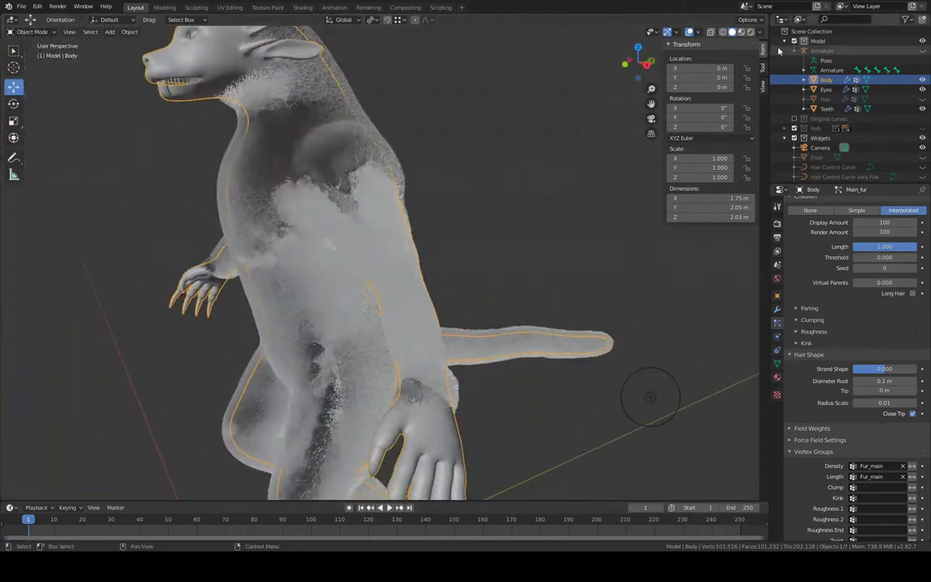
Switch the viewport to rendered shading and examine the combed arm fur up close and on the whole creature
{"action": "left_click", "coordinate": [750, 33]}
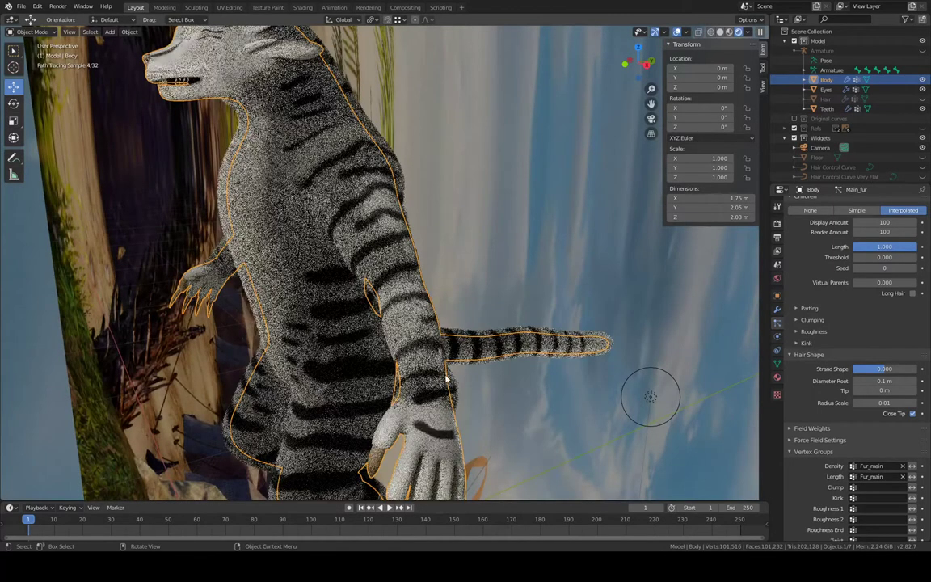
{"action": "mouse_move", "coordinate": [462, 278]}
{"action": "middle_mouse_down"}
{"action": "mouse_move", "coordinate": [493, 286]}
{"action": "mouse_move", "coordinate": [480, 283]}
{"action": "middle_mouse_up"}
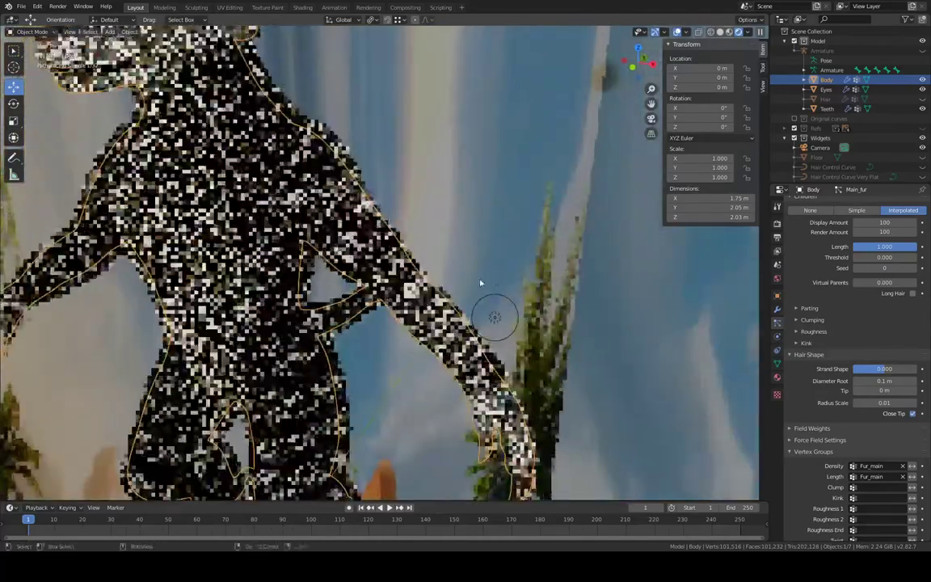
{"action": "scroll", "coordinate": [429, 283], "scroll_direction": "up", "scroll_amount": 3}
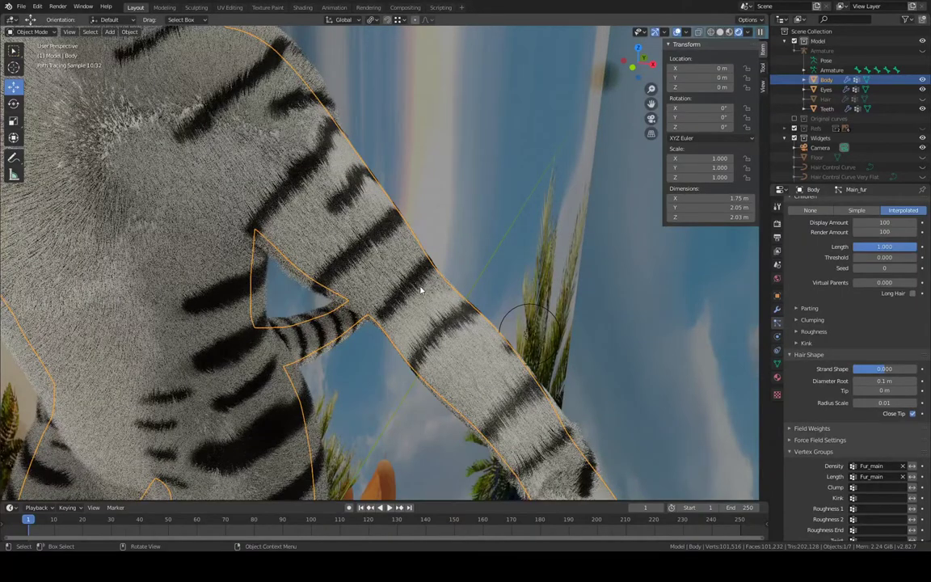
{"action": "scroll", "coordinate": [429, 277], "scroll_direction": "up", "scroll_amount": 3}
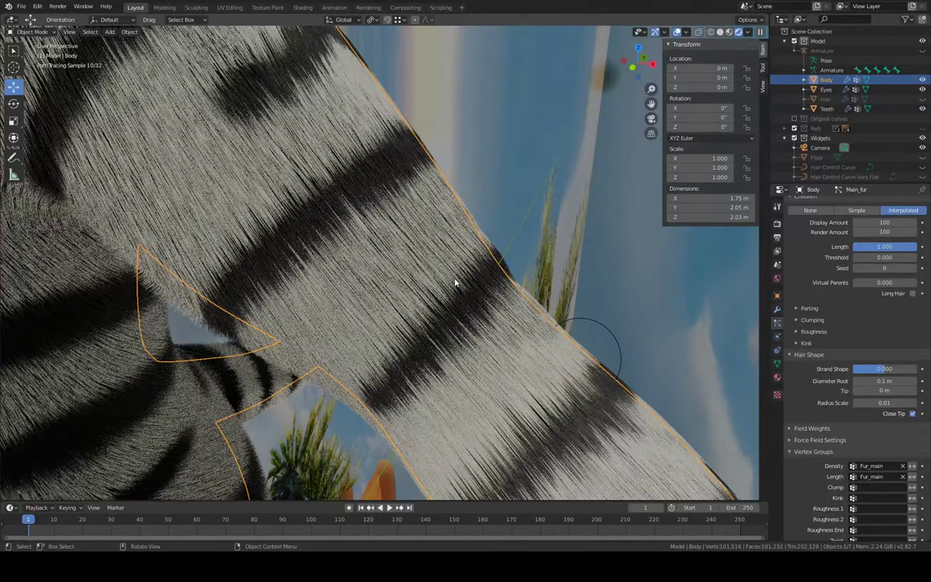
{"action": "scroll", "coordinate": [455, 282], "scroll_direction": "down", "scroll_amount": 8}
{"action": "mouse_move", "coordinate": [456, 285]}
{"action": "middle_mouse_down"}
{"action": "mouse_move", "coordinate": [355, 294]}
{"action": "mouse_move", "coordinate": [438, 259]}
{"action": "mouse_move", "coordinate": [455, 265]}
{"action": "middle_mouse_up"}
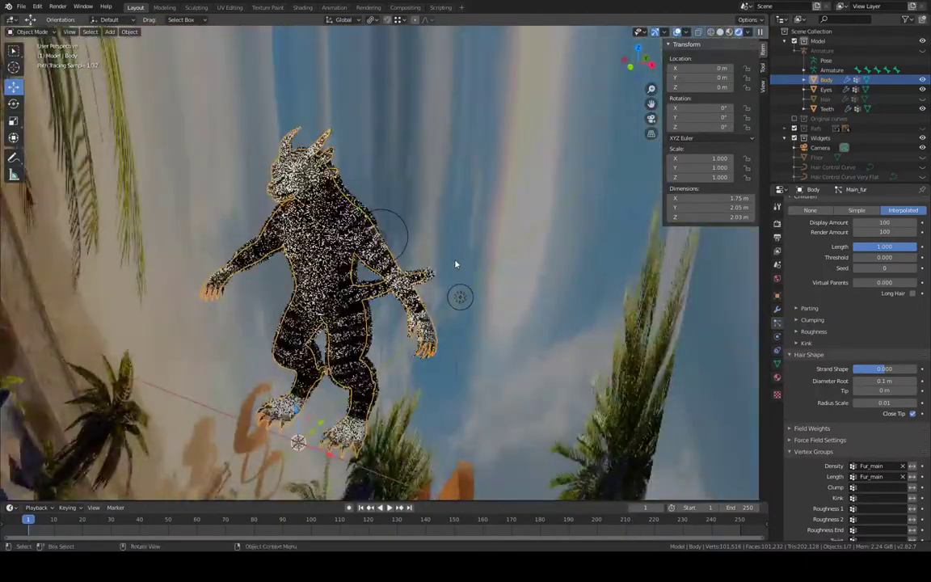
{"action": "scroll", "coordinate": [453, 265], "scroll_direction": "up", "scroll_amount": 3}
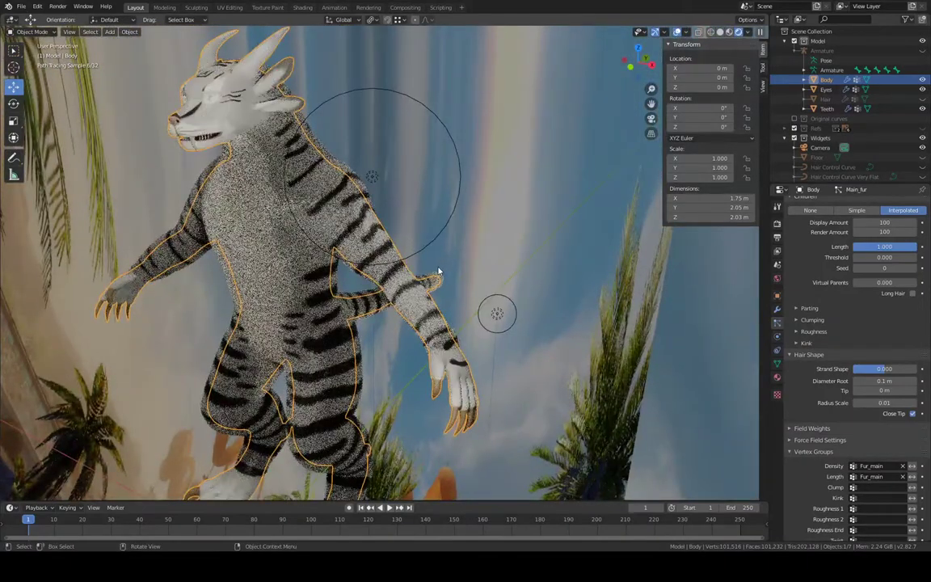
Return the viewport to solid shading and delete the particle edits made to Main_fur
{"action": "left_click", "coordinate": [721, 32]}
{"action": "scroll", "coordinate": [811, 266], "scroll_direction": "up", "scroll_amount": 10}
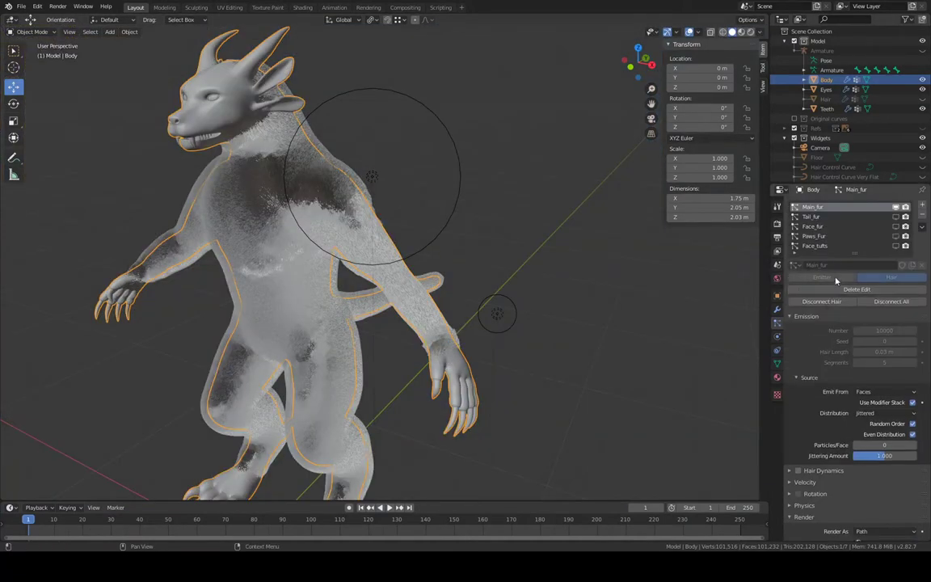
{"action": "left_click", "coordinate": [841, 289]}
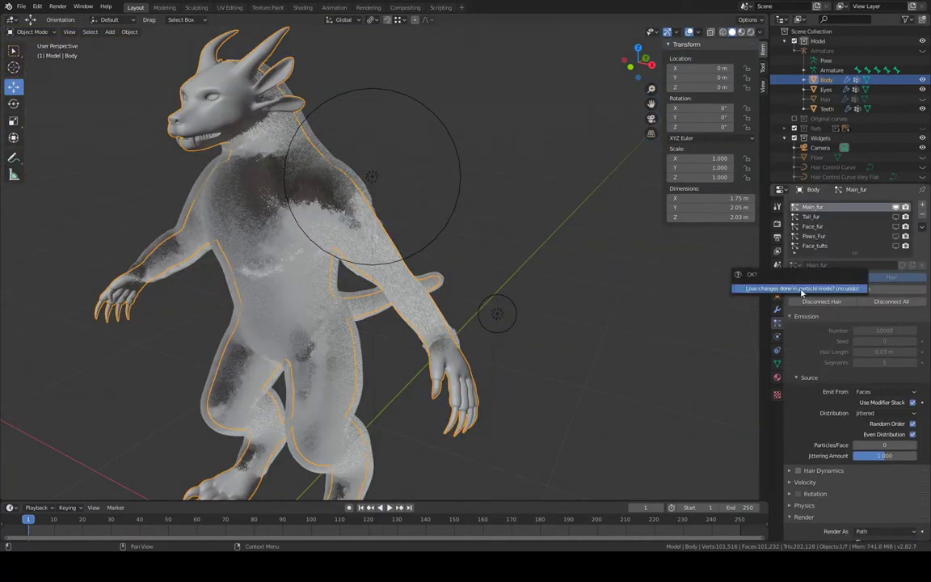
{"action": "left_click", "coordinate": [803, 290]}
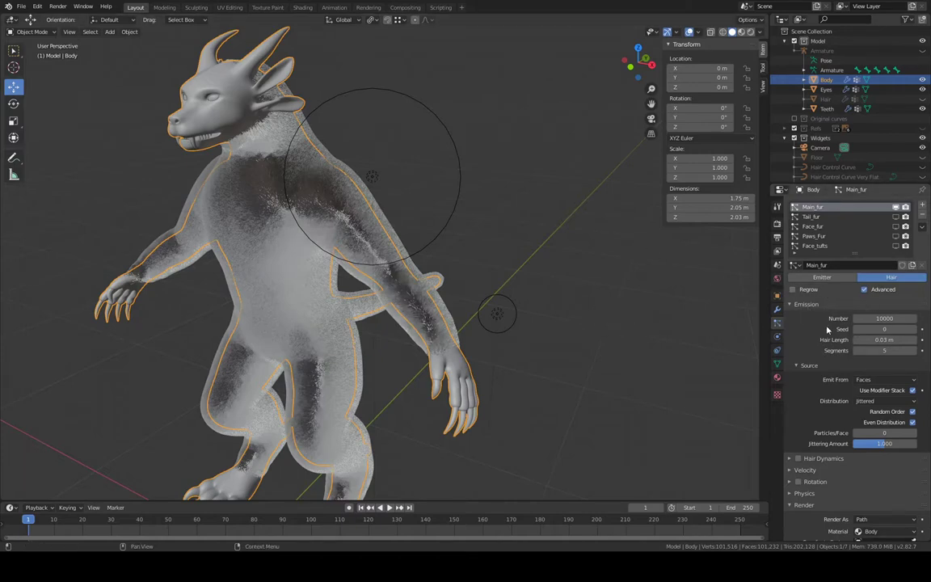
Set the display amount of the Main_fur children to 10 and look over the uncombed body fur
{"action": "scroll", "coordinate": [831, 335], "scroll_direction": "down", "scroll_amount": 7}
{"action": "scroll", "coordinate": [835, 340], "scroll_direction": "down", "scroll_amount": 3}
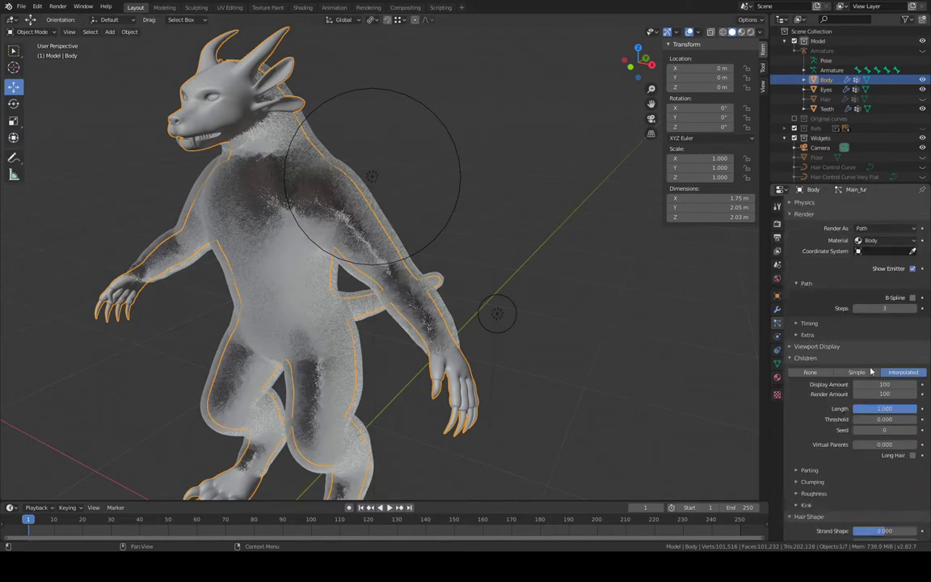
{"action": "left_click", "coordinate": [884, 384]}
{"action": "type", "text": "10"}
{"action": "key", "text": "Return"}
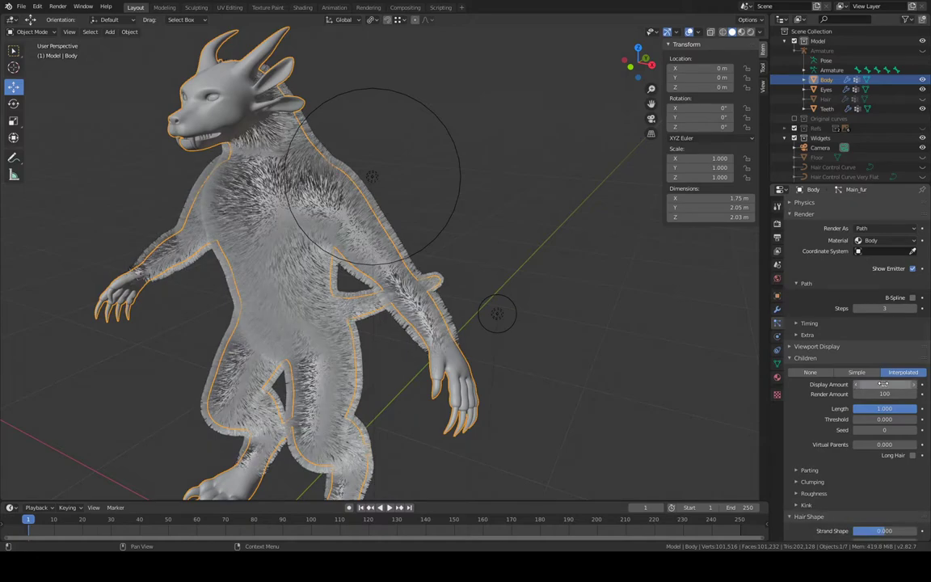
{"action": "scroll", "coordinate": [648, 316], "scroll_direction": "up", "scroll_amount": 2}
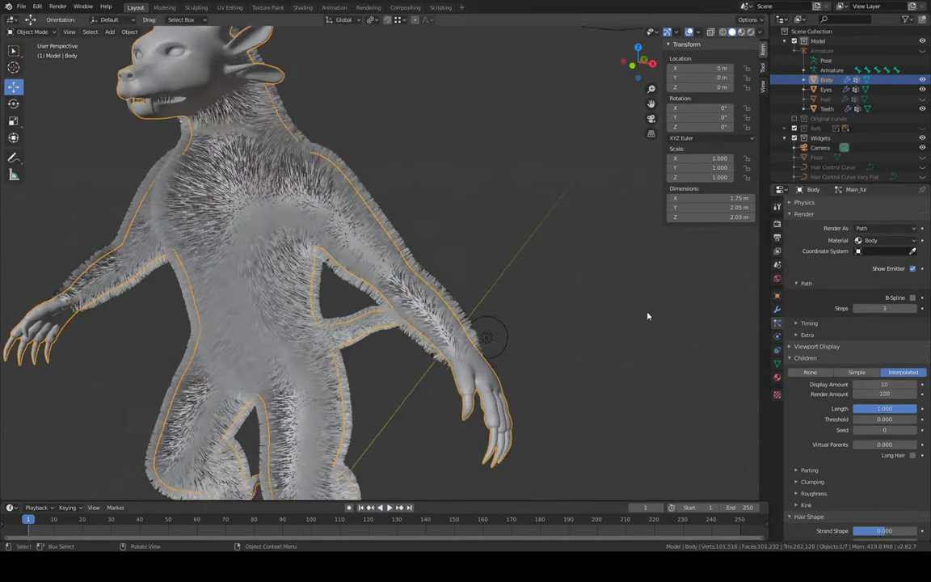
{"action": "middle_click_drag", "start_coordinate": [565, 270], "coordinate": [574, 288]}
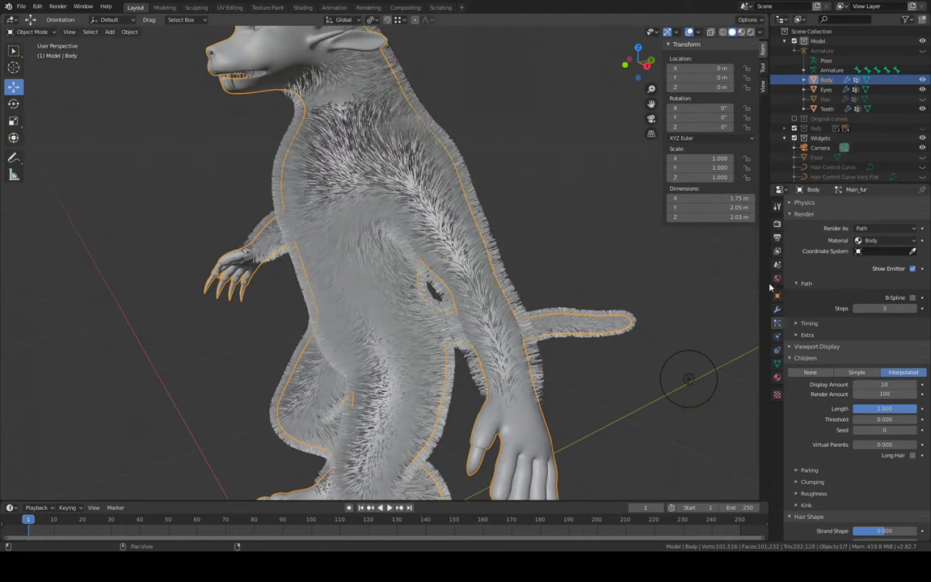
Check the Body's modifier stack and the vertex groups assigned to the Main_fur particle system
{"action": "left_click", "coordinate": [777, 308]}
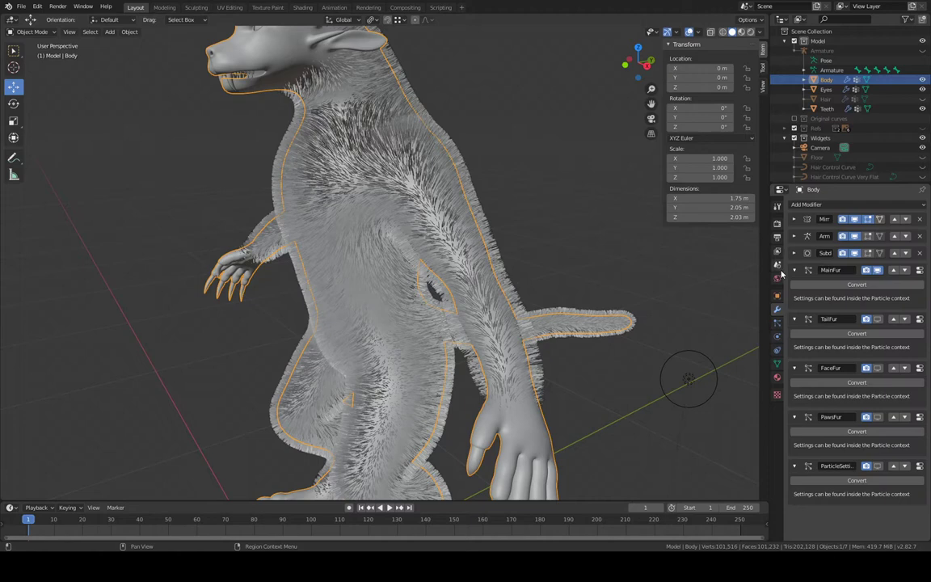
{"action": "left_click", "coordinate": [778, 323]}
{"action": "scroll", "coordinate": [875, 275], "scroll_direction": "down", "scroll_amount": 5}
{"action": "scroll", "coordinate": [876, 279], "scroll_direction": "down", "scroll_amount": 2}
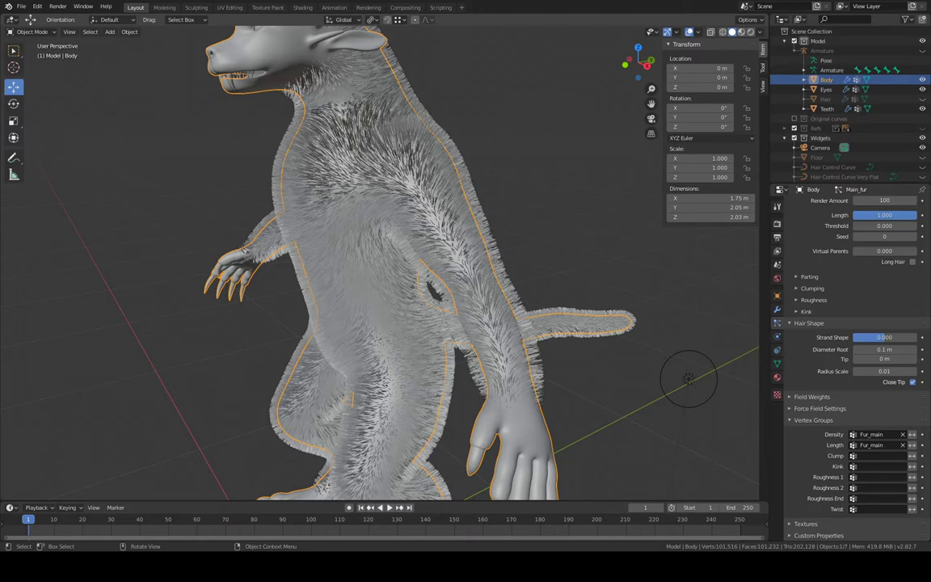
{"action": "key", "text": "shift"}
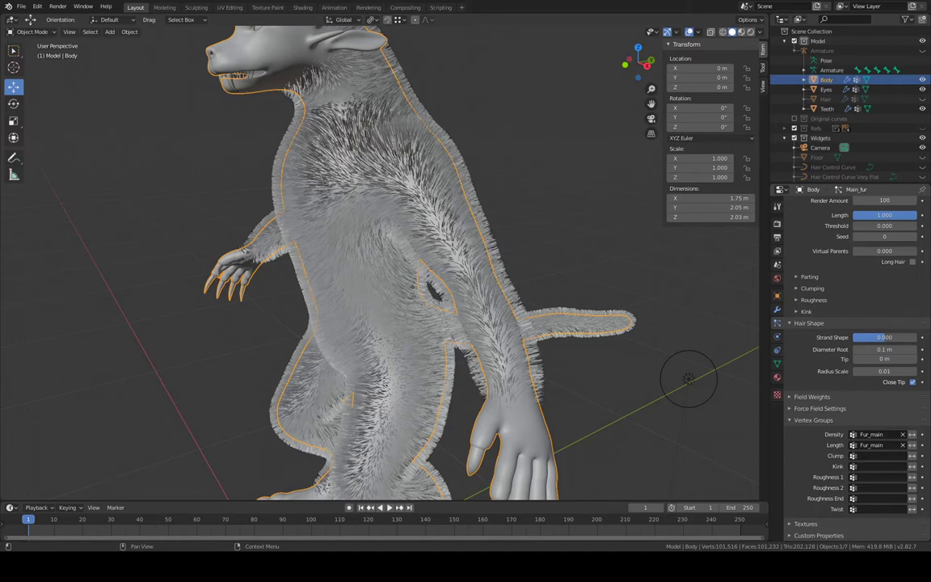
Examine the uncombed fur over the whole creature from the front and the side
{"action": "middle_click_drag", "start_coordinate": [402, 171], "coordinate": [439, 183]}
{"action": "scroll", "coordinate": [439, 183], "scroll_direction": "down", "scroll_amount": 4}
{"action": "scroll", "coordinate": [426, 200], "scroll_direction": "up", "scroll_amount": 1}
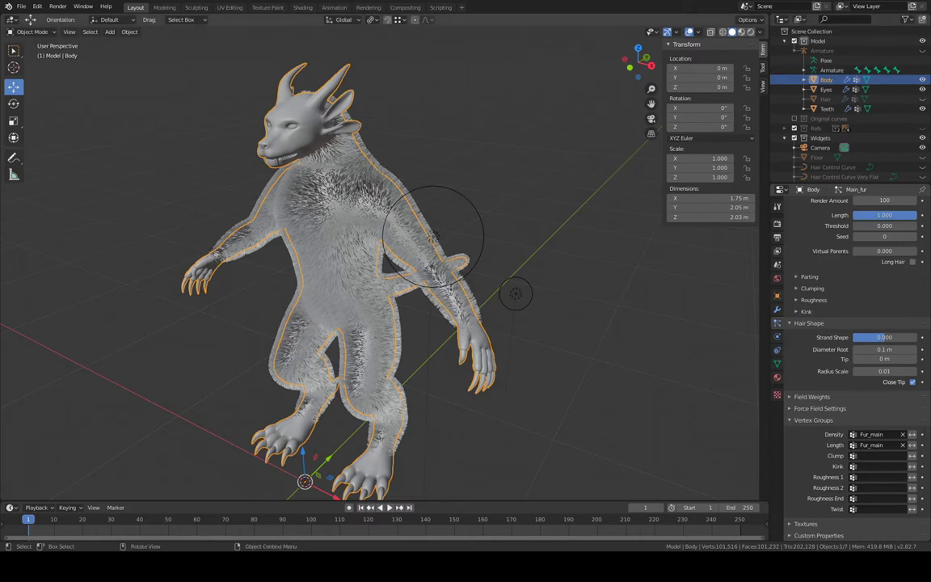
{"action": "scroll", "coordinate": [571, 306], "scroll_direction": "up", "scroll_amount": 4}
{"action": "middle_click_drag", "start_coordinate": [571, 306], "coordinate": [297, 295]}
{"action": "scroll", "coordinate": [350, 279], "scroll_direction": "down", "scroll_amount": 3}
{"action": "middle_click_drag", "start_coordinate": [388, 298], "coordinate": [174, 243]}
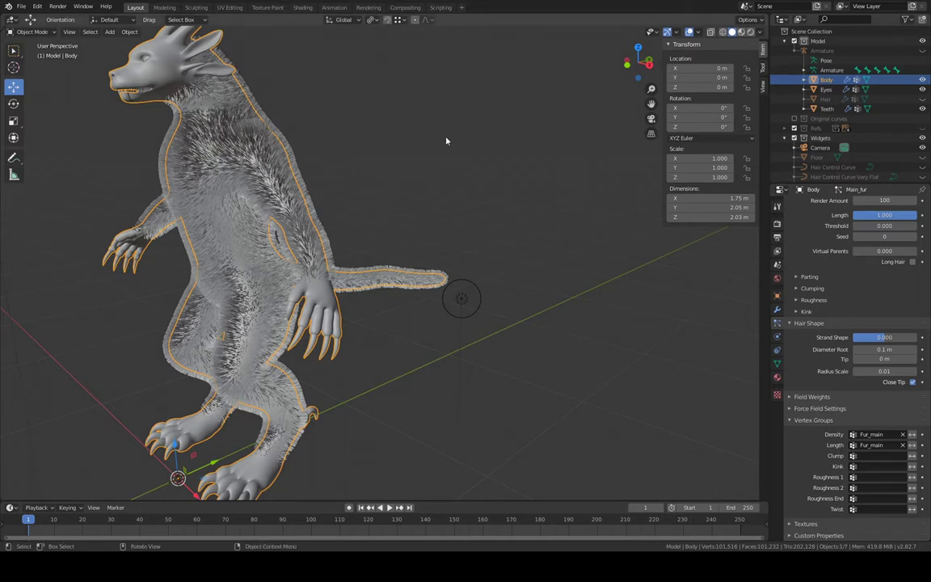
{"action": "middle_click_drag", "start_coordinate": [316, 186], "coordinate": [207, 68]}
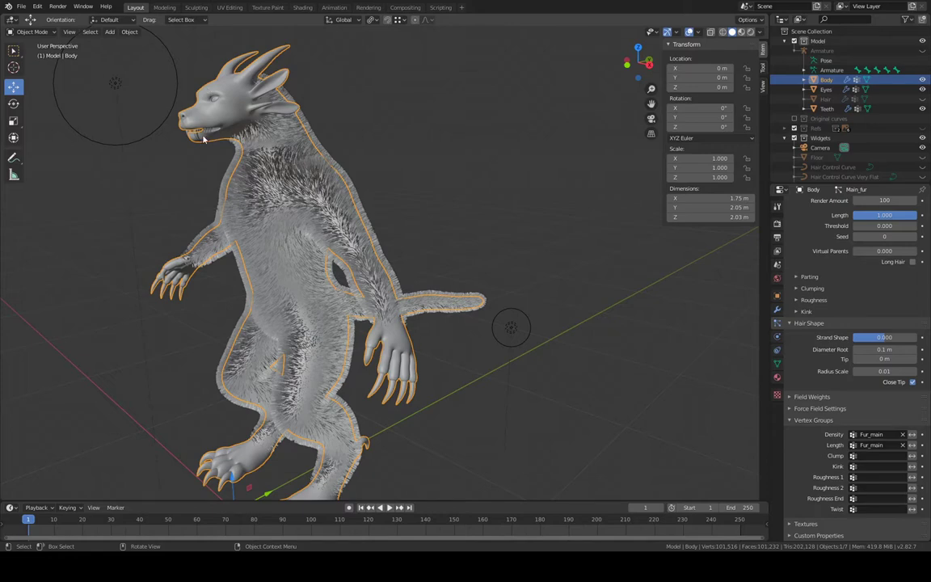
{"action": "mouse_move", "coordinate": [366, 200]}
{"action": "middle_mouse_down"}
{"action": "mouse_move", "coordinate": [376, 204]}
{"action": "mouse_move", "coordinate": [367, 208]}
{"action": "middle_mouse_up"}
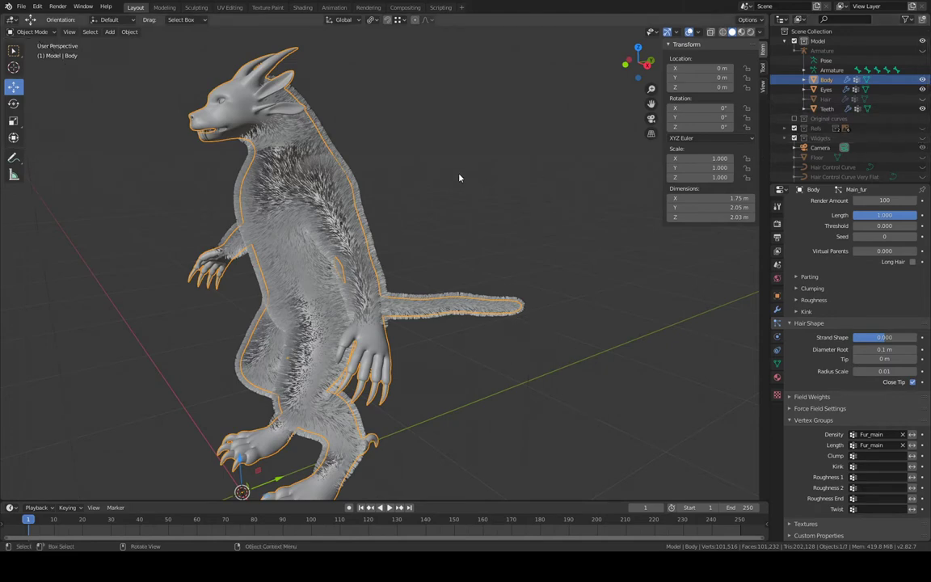
{"action": "middle_click_drag", "start_coordinate": [412, 156], "coordinate": [480, 199]}
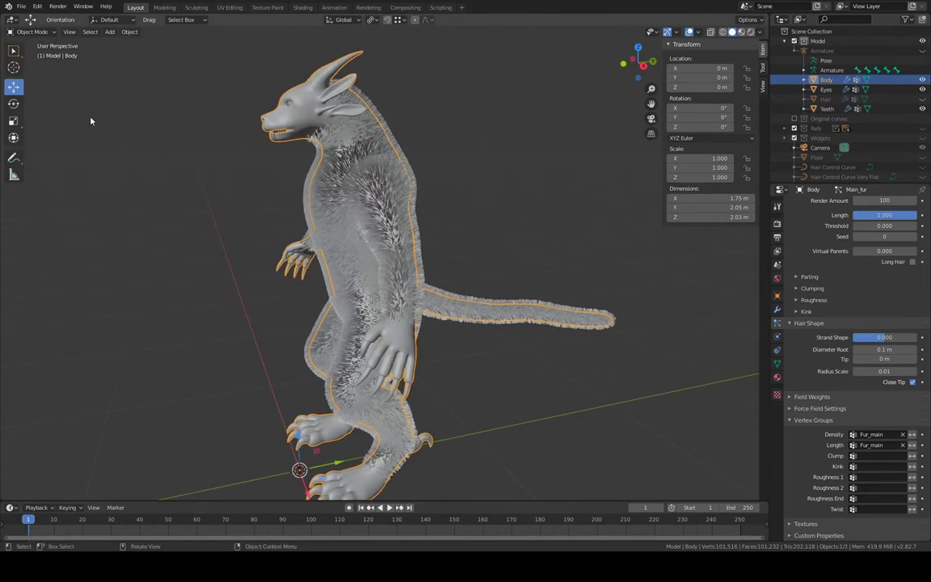
Put the Body into Particle Edit mode and save the file
{"action": "left_click", "coordinate": [39, 31]}
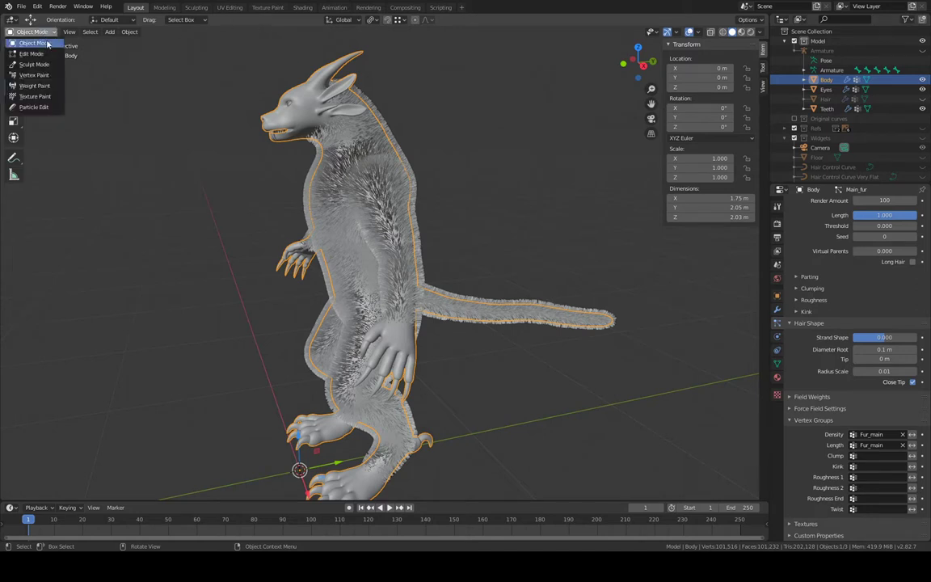
{"action": "left_click", "coordinate": [44, 105]}
{"action": "left_click", "coordinate": [21, 6]}
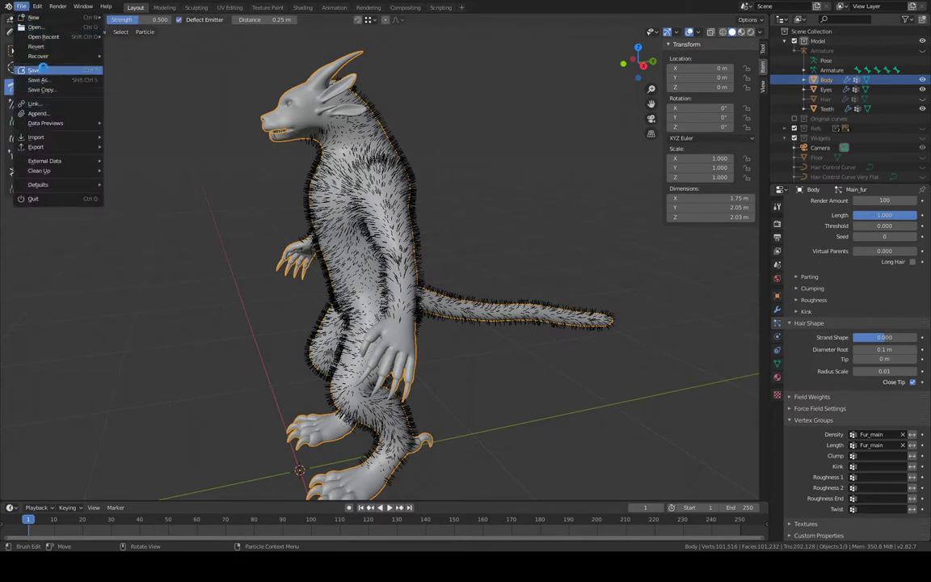
{"action": "middle_click_drag", "start_coordinate": [335, 162], "coordinate": [404, 170]}
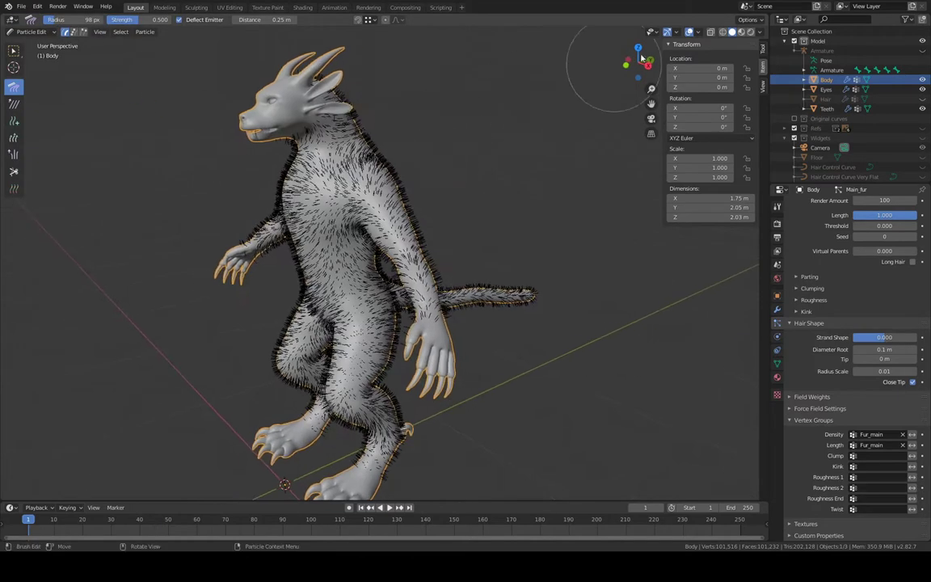
Enable the display of children while editing the Main_fur particles and look over the particle settings
{"action": "left_click", "coordinate": [752, 21]}
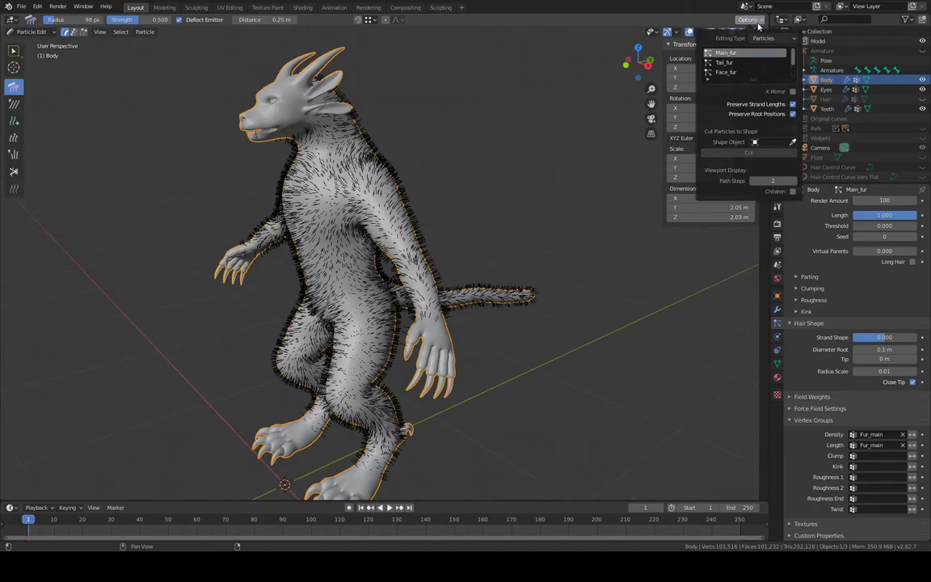
{"action": "left_click", "coordinate": [792, 192]}
{"action": "middle_click_drag", "start_coordinate": [557, 214], "coordinate": [418, 212]}
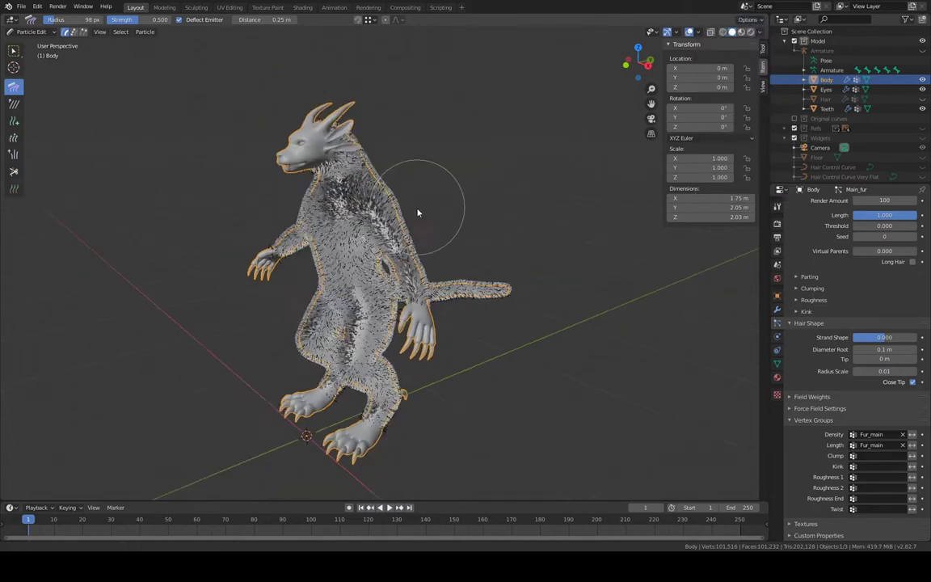
{"action": "scroll", "coordinate": [418, 212], "scroll_direction": "up", "scroll_amount": 5}
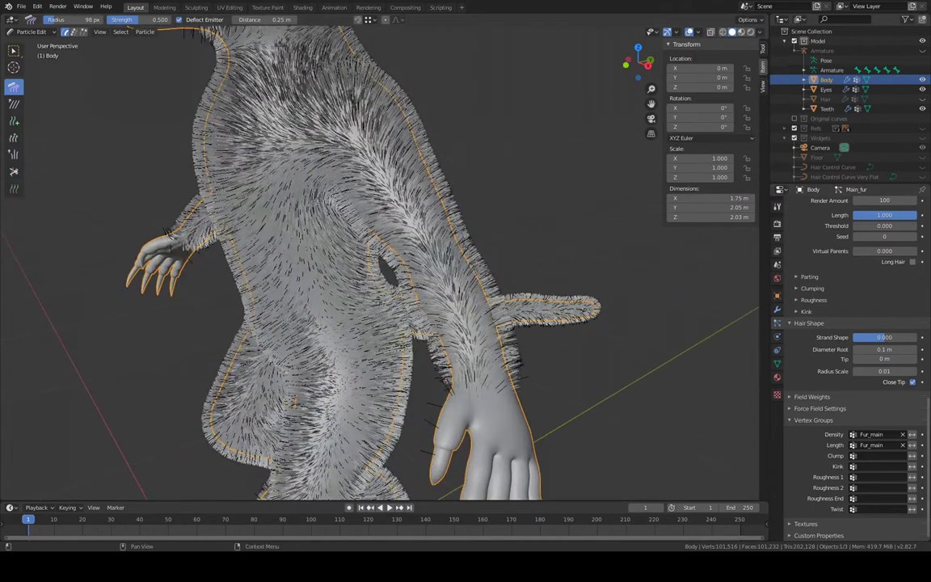
{"action": "scroll", "coordinate": [821, 400], "scroll_direction": "up", "scroll_amount": 6}
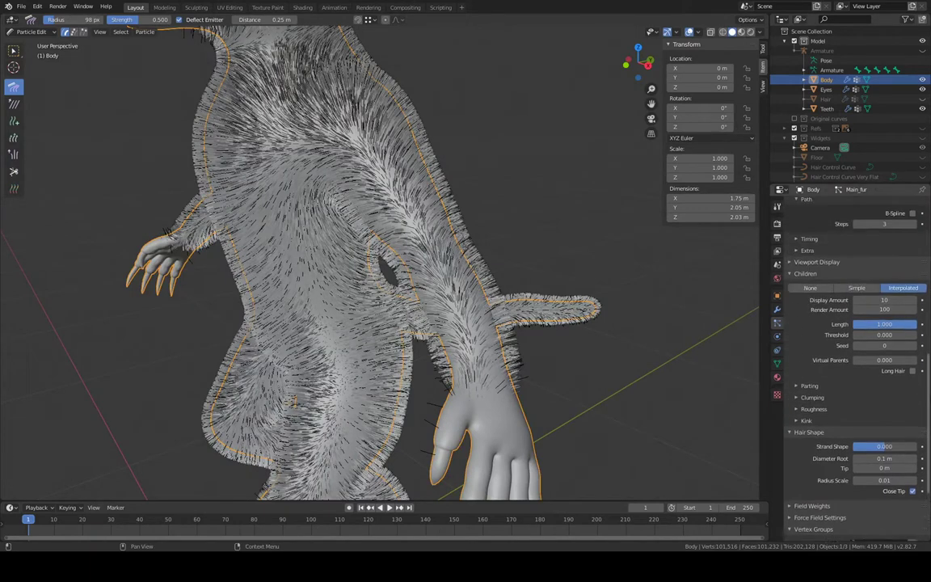
{"action": "scroll", "coordinate": [821, 400], "scroll_direction": "up", "scroll_amount": 6}
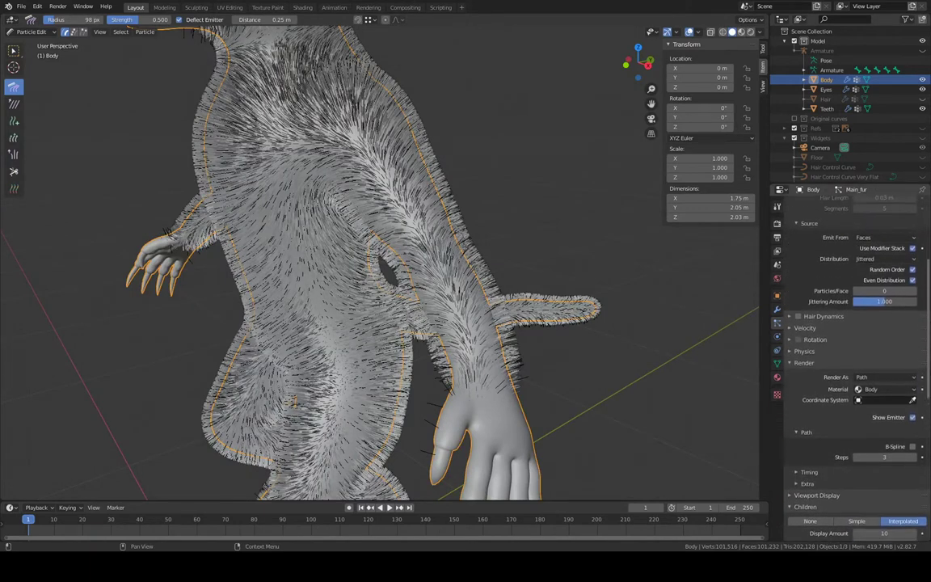
{"action": "scroll", "coordinate": [912, 293], "scroll_direction": "up", "scroll_amount": 1}
{"action": "scroll", "coordinate": [912, 292], "scroll_direction": "down", "scroll_amount": 2}
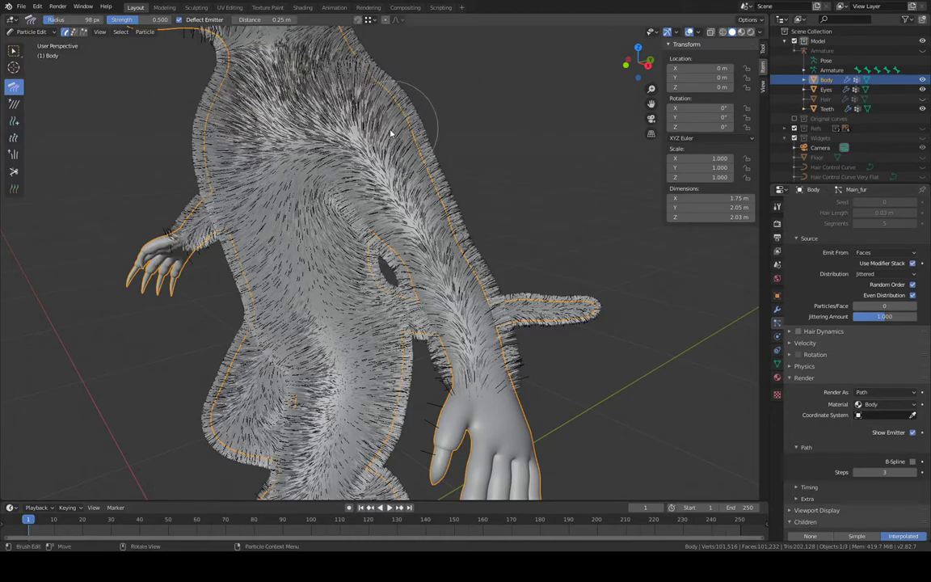
Resize the Comb brush to 136 px and comb the fur on the front and back of the creature's left arm towards the hand
{"action": "mouse_move", "coordinate": [388, 120]}
{"action": "middle_mouse_down", "text": "shift"}
{"action": "mouse_move", "coordinate": [404, 199]}
{"action": "mouse_move", "coordinate": [368, 194]}
{"action": "mouse_move", "coordinate": [409, 204]}
{"action": "mouse_move", "coordinate": [321, 217]}
{"action": "mouse_move", "coordinate": [455, 208]}
{"action": "mouse_move", "coordinate": [426, 218]}
{"action": "mouse_move", "coordinate": [453, 204]}
{"action": "middle_mouse_up", "text": "shift"}
{"action": "key", "text": "f"}
{"action": "left_click", "coordinate": [474, 203]}
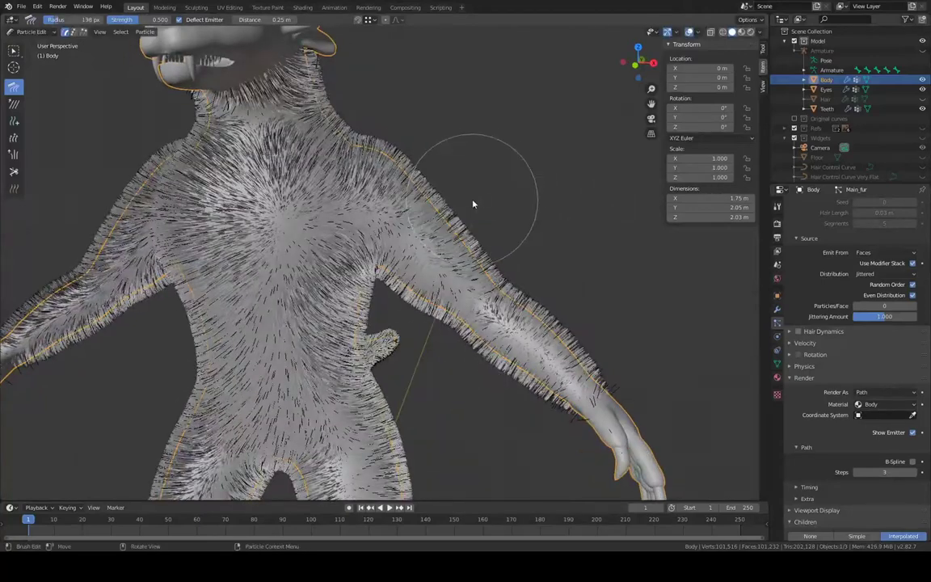
{"action": "mouse_move", "coordinate": [507, 180]}
{"action": "middle_mouse_down", "text": "shift"}
{"action": "mouse_move", "coordinate": [425, 188]}
{"action": "mouse_move", "coordinate": [448, 183]}
{"action": "middle_mouse_up", "text": "shift"}
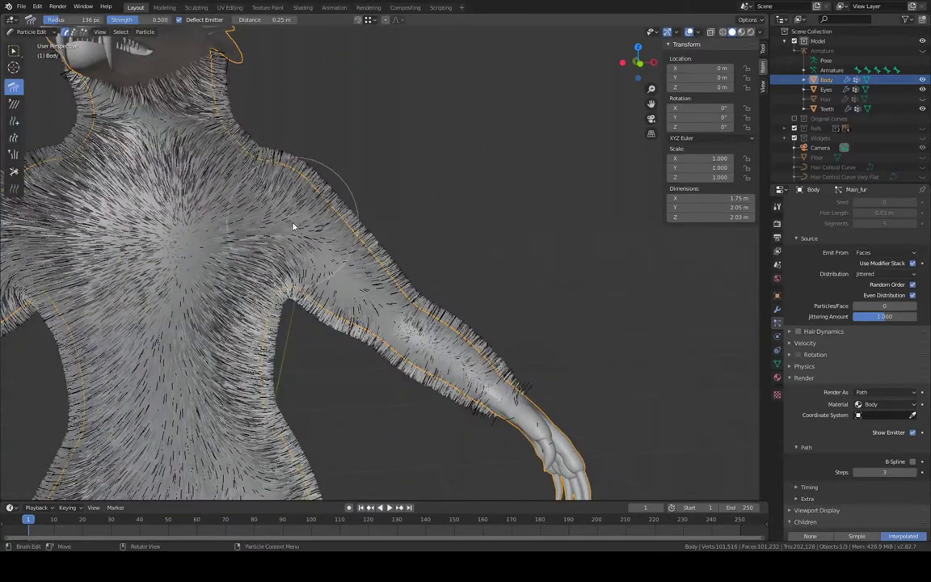
{"action": "mouse_move", "coordinate": [300, 233]}
{"action": "left_mouse_down"}
{"action": "mouse_move", "coordinate": [357, 266]}
{"action": "mouse_move", "coordinate": [528, 399]}
{"action": "mouse_move", "coordinate": [549, 386]}
{"action": "left_mouse_up"}
{"action": "middle_click_drag", "start_coordinate": [549, 386], "coordinate": [400, 257]}
{"action": "mouse_move", "coordinate": [481, 223]}
{"action": "left_mouse_down"}
{"action": "mouse_move", "coordinate": [448, 216]}
{"action": "mouse_move", "coordinate": [356, 287]}
{"action": "mouse_move", "coordinate": [348, 343]}
{"action": "mouse_move", "coordinate": [294, 394]}
{"action": "mouse_move", "coordinate": [197, 446]}
{"action": "left_mouse_up"}
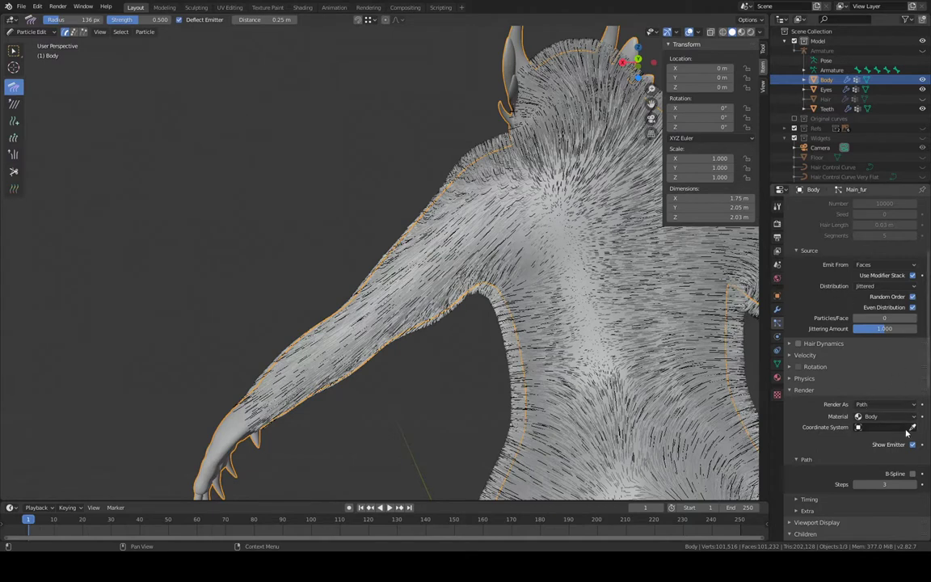
Set the Main_fur children's display amount to 5 and comb the left shoulder fur down into the arm
{"action": "left_click_drag", "start_coordinate": [929, 329], "coordinate": [925, 395]}
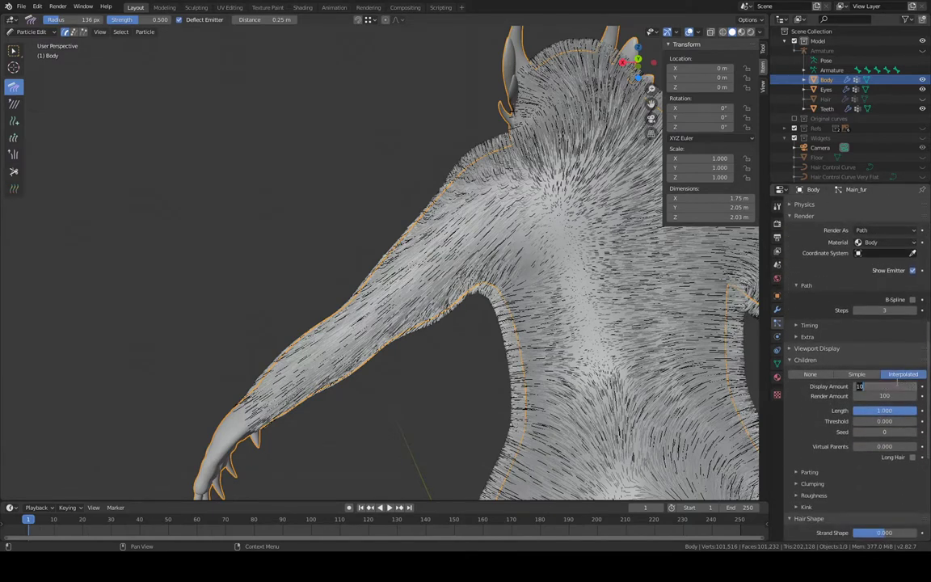
{"action": "mouse_move", "coordinate": [752, 355]}
{"action": "middle_mouse_down"}
{"action": "mouse_move", "coordinate": [651, 323]}
{"action": "mouse_move", "coordinate": [441, 216]}
{"action": "mouse_move", "coordinate": [540, 257]}
{"action": "mouse_move", "coordinate": [558, 274]}
{"action": "mouse_move", "coordinate": [635, 208]}
{"action": "mouse_move", "coordinate": [636, 247]}
{"action": "middle_mouse_up"}
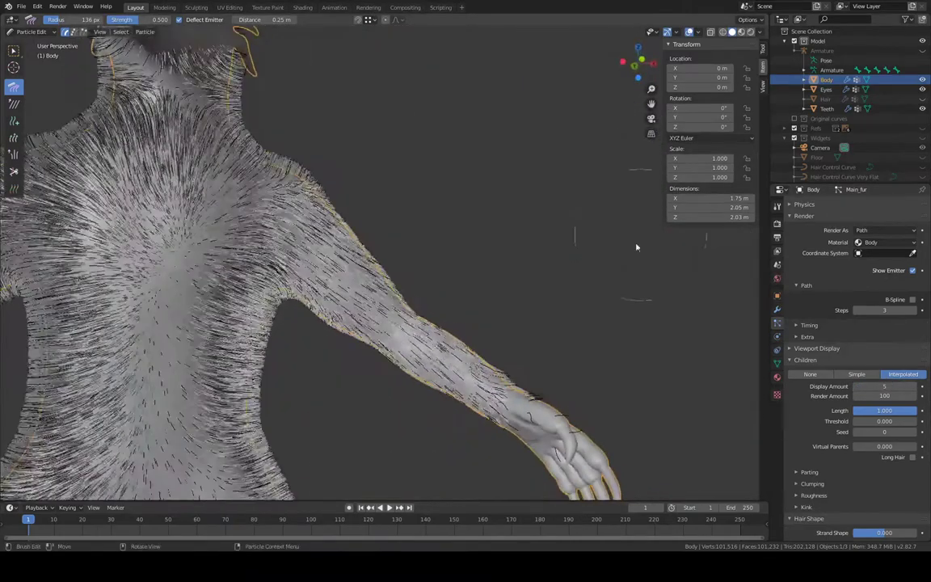
{"action": "mouse_move", "coordinate": [554, 322]}
{"action": "middle_mouse_down", "text": "ctrl"}
{"action": "mouse_move", "coordinate": [542, 257]}
{"action": "mouse_move", "coordinate": [557, 230]}
{"action": "mouse_move", "coordinate": [491, 158]}
{"action": "mouse_move", "coordinate": [489, 182]}
{"action": "mouse_move", "coordinate": [574, 210]}
{"action": "mouse_move", "coordinate": [616, 210]}
{"action": "mouse_move", "coordinate": [525, 160]}
{"action": "mouse_move", "coordinate": [533, 215]}
{"action": "mouse_move", "coordinate": [461, 207]}
{"action": "middle_mouse_up", "text": "ctrl"}
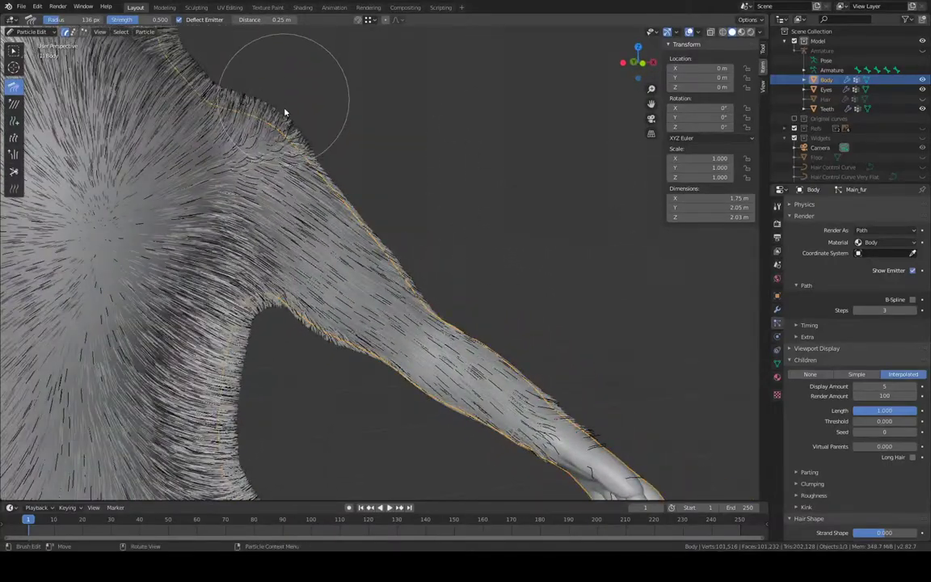
{"action": "middle_click_drag", "start_coordinate": [284, 112], "coordinate": [298, 123]}
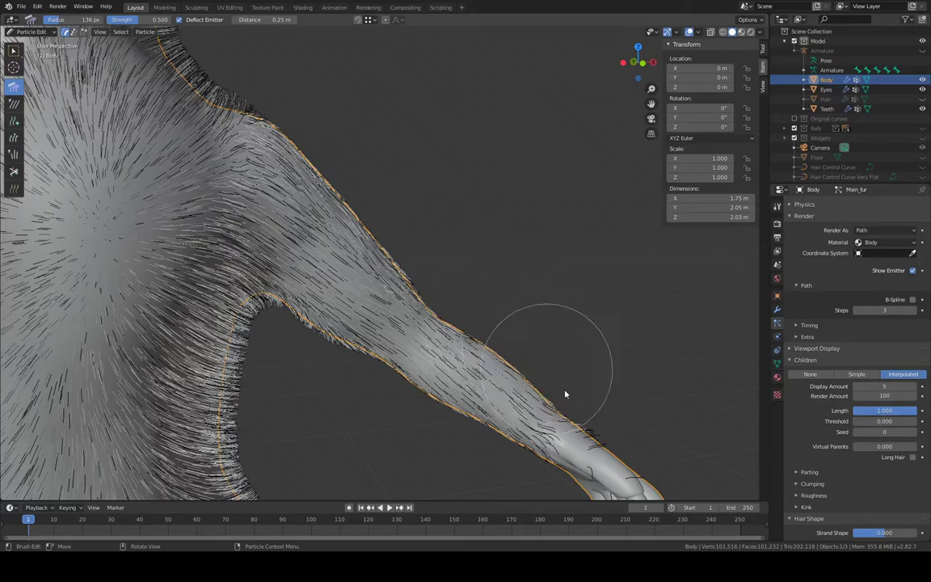
Comb the fur down the back of the head, neck and back, and along the creature's left side to the foot
{"action": "middle_click_drag", "start_coordinate": [651, 459], "coordinate": [389, 135]}
{"action": "scroll", "coordinate": [577, 336], "scroll_direction": "down", "scroll_amount": 3}
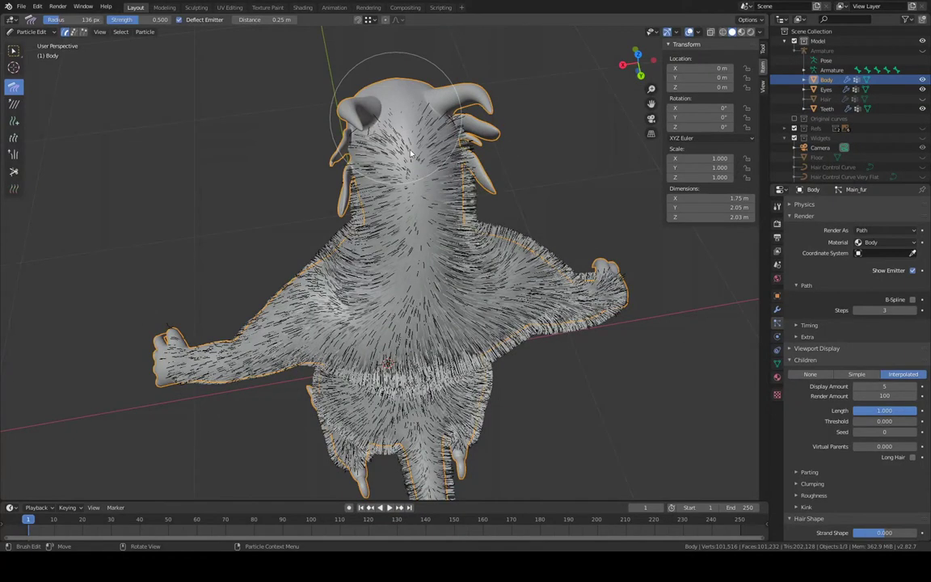
{"action": "mouse_move", "coordinate": [411, 153]}
{"action": "left_mouse_down"}
{"action": "mouse_move", "coordinate": [416, 380]}
{"action": "mouse_move", "coordinate": [429, 339]}
{"action": "left_mouse_up"}
{"action": "middle_click_drag", "start_coordinate": [428, 338], "coordinate": [396, 130]}
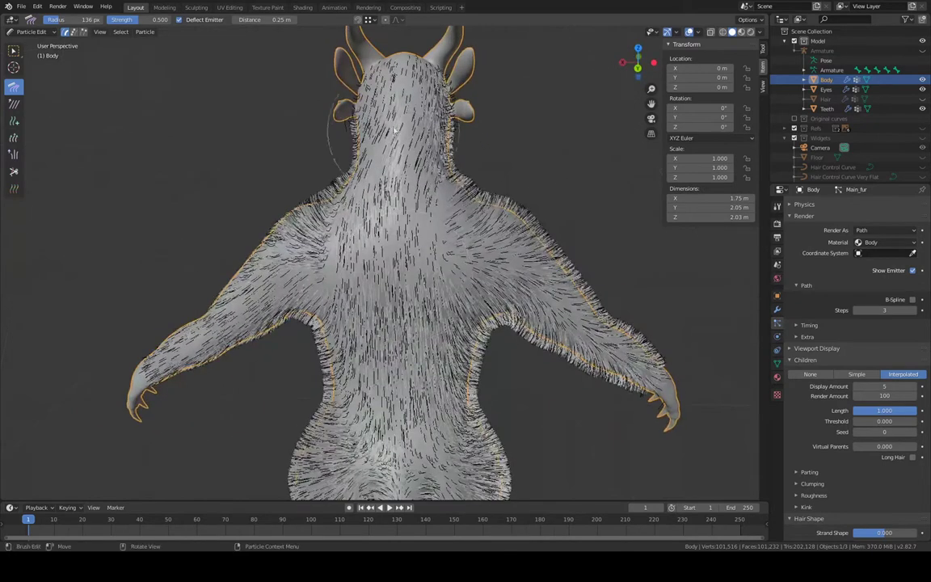
{"action": "left_click_drag", "start_coordinate": [376, 168], "coordinate": [385, 280]}
{"action": "mouse_move", "coordinate": [346, 318]}
{"action": "left_mouse_down"}
{"action": "mouse_move", "coordinate": [358, 404]}
{"action": "mouse_move", "coordinate": [341, 418]}
{"action": "left_mouse_up"}
{"action": "middle_click_drag", "start_coordinate": [371, 200], "coordinate": [431, 99]}
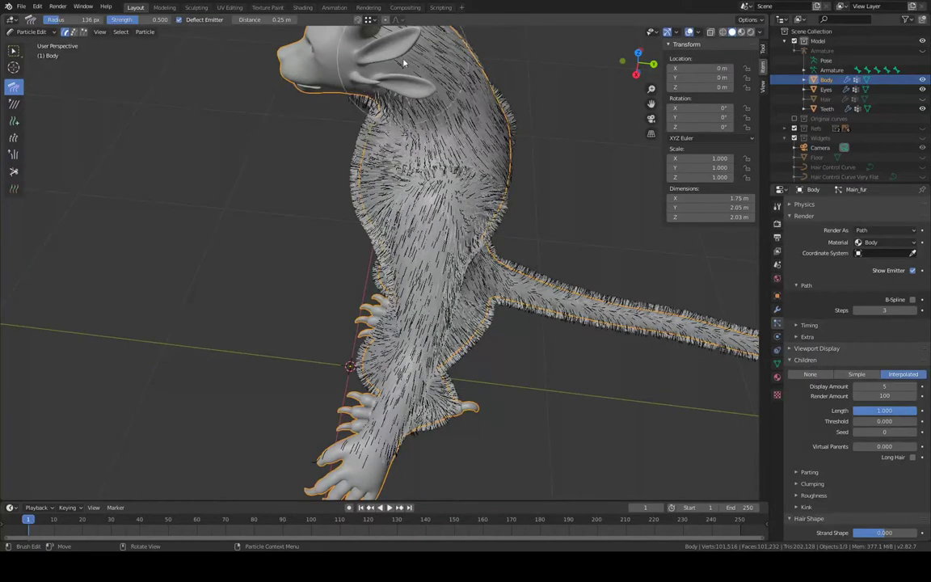
{"action": "mouse_move", "coordinate": [423, 78]}
{"action": "left_mouse_down"}
{"action": "mouse_move", "coordinate": [380, 84]}
{"action": "mouse_move", "coordinate": [437, 126]}
{"action": "mouse_move", "coordinate": [445, 162]}
{"action": "mouse_move", "coordinate": [396, 179]}
{"action": "mouse_move", "coordinate": [386, 228]}
{"action": "mouse_move", "coordinate": [426, 287]}
{"action": "mouse_move", "coordinate": [379, 292]}
{"action": "mouse_move", "coordinate": [368, 356]}
{"action": "mouse_move", "coordinate": [396, 418]}
{"action": "mouse_move", "coordinate": [390, 398]}
{"action": "mouse_move", "coordinate": [379, 429]}
{"action": "mouse_move", "coordinate": [350, 447]}
{"action": "left_mouse_up"}
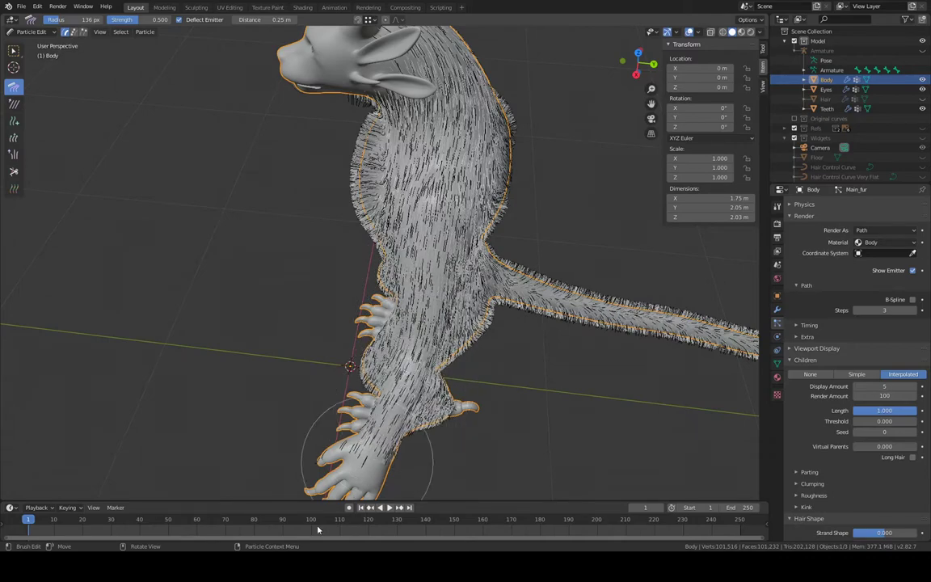
Reduce the Comb brush radius to 96 px and smooth the fur from the neck down the back to the hips
{"action": "mouse_move", "coordinate": [450, 359]}
{"action": "middle_mouse_down"}
{"action": "mouse_move", "coordinate": [459, 207]}
{"action": "mouse_move", "coordinate": [422, 225]}
{"action": "mouse_move", "coordinate": [454, 203]}
{"action": "middle_mouse_up"}
{"action": "key", "text": "f"}
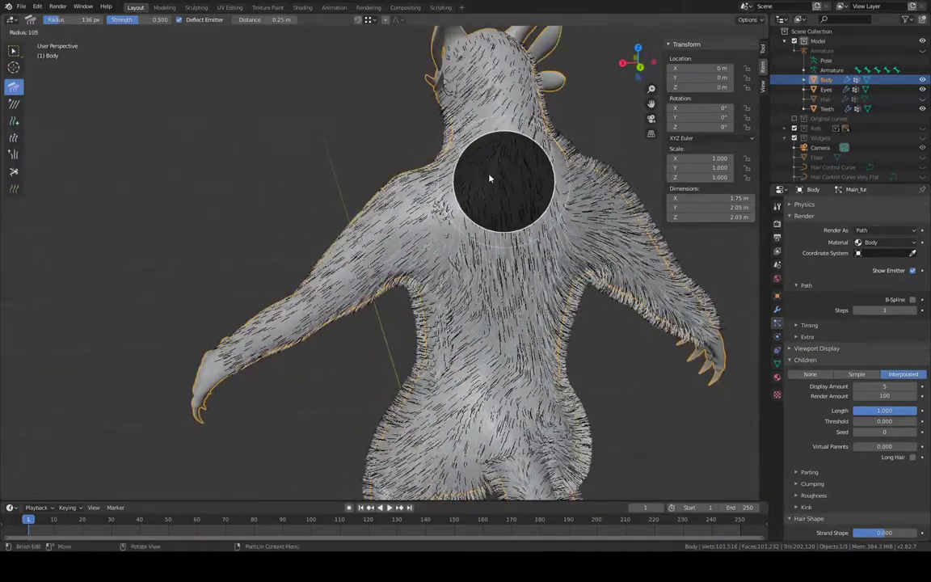
{"action": "left_click", "coordinate": [487, 151]}
{"action": "middle_click_drag", "start_coordinate": [496, 103], "coordinate": [504, 75]}
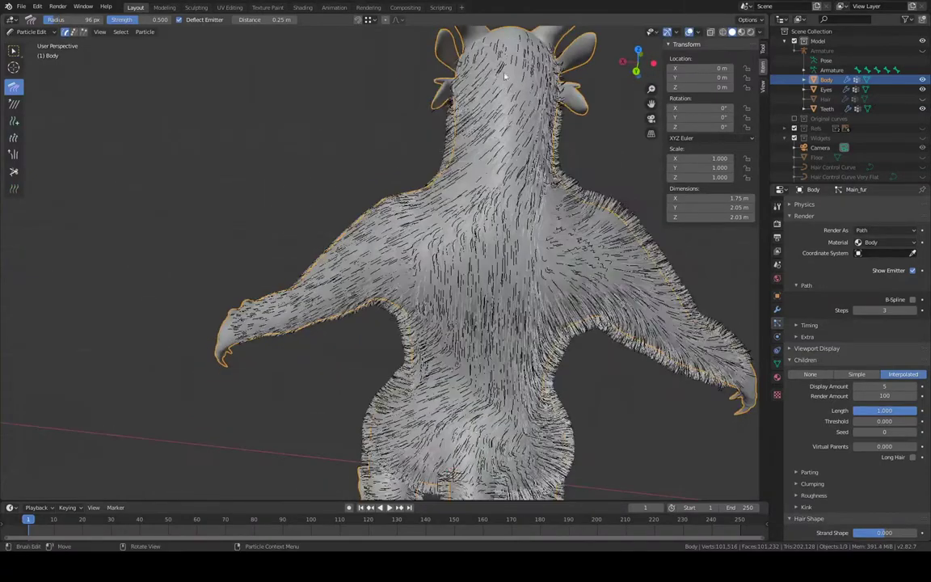
{"action": "mouse_move", "coordinate": [508, 87]}
{"action": "left_mouse_down"}
{"action": "mouse_move", "coordinate": [452, 102]}
{"action": "mouse_move", "coordinate": [443, 115]}
{"action": "mouse_move", "coordinate": [466, 217]}
{"action": "mouse_move", "coordinate": [406, 221]}
{"action": "mouse_move", "coordinate": [438, 279]}
{"action": "left_mouse_up"}
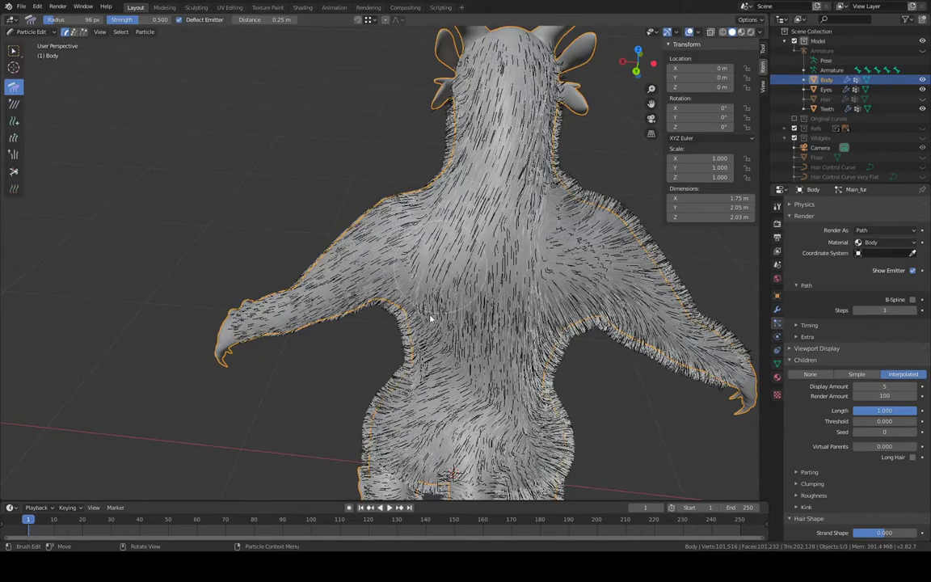
{"action": "mouse_move", "coordinate": [430, 318]}
{"action": "left_mouse_down"}
{"action": "mouse_move", "coordinate": [423, 411]}
{"action": "mouse_move", "coordinate": [403, 472]}
{"action": "left_mouse_up"}
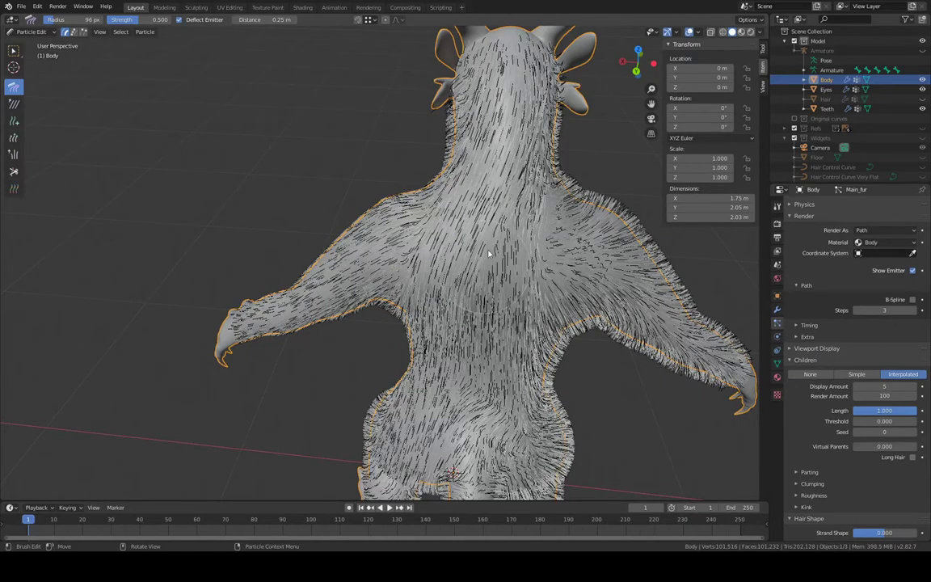
{"action": "mouse_move", "coordinate": [511, 138]}
{"action": "left_mouse_down"}
{"action": "mouse_move", "coordinate": [501, 219]}
{"action": "mouse_move", "coordinate": [513, 398]}
{"action": "mouse_move", "coordinate": [507, 437]}
{"action": "mouse_move", "coordinate": [505, 396]}
{"action": "left_mouse_up"}
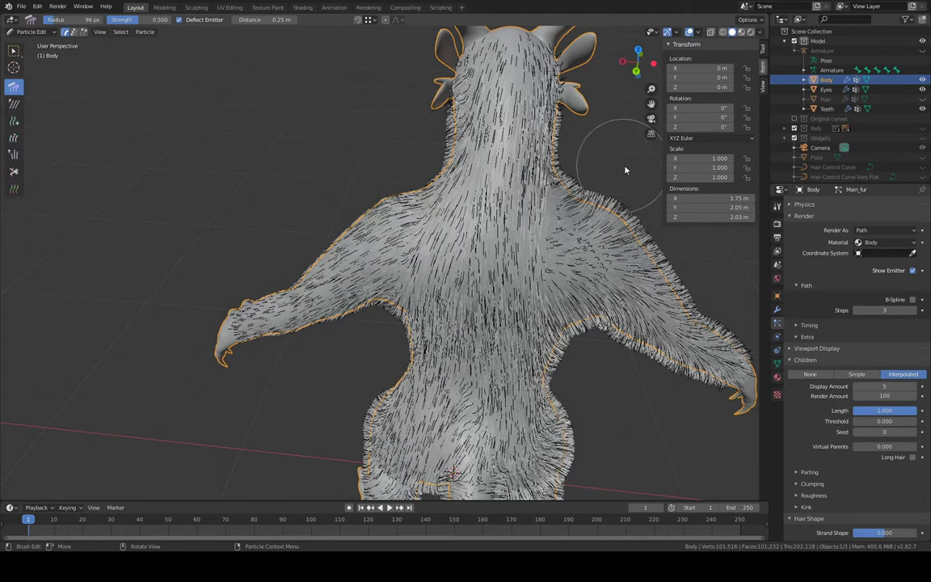
Comb the fur from the side of the head and neck down the right half of the back to the hips
{"action": "middle_click_drag", "start_coordinate": [625, 169], "coordinate": [326, 101]}
{"action": "mouse_move", "coordinate": [328, 116]}
{"action": "left_mouse_down"}
{"action": "mouse_move", "coordinate": [285, 118]}
{"action": "mouse_move", "coordinate": [295, 142]}
{"action": "mouse_move", "coordinate": [271, 162]}
{"action": "mouse_move", "coordinate": [307, 245]}
{"action": "left_mouse_up"}
{"action": "left_click_drag", "start_coordinate": [275, 174], "coordinate": [284, 249]}
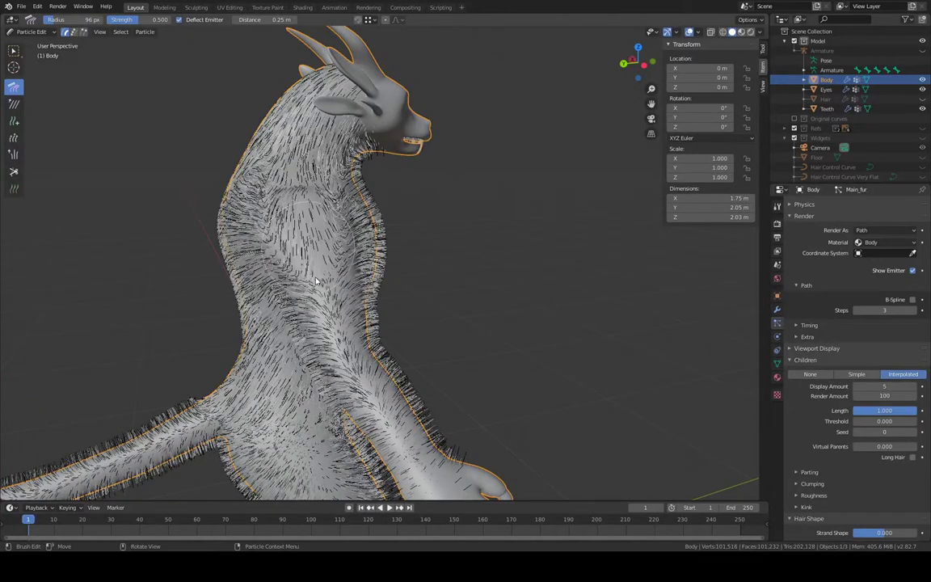
{"action": "middle_click_drag", "start_coordinate": [284, 242], "coordinate": [336, 95]}
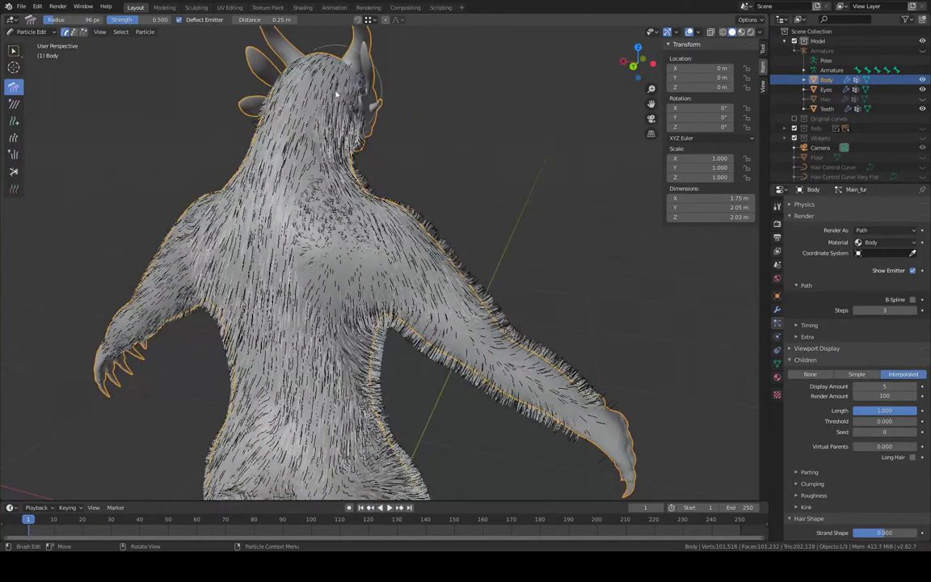
{"action": "mouse_move", "coordinate": [329, 106]}
{"action": "left_mouse_down"}
{"action": "mouse_move", "coordinate": [293, 161]}
{"action": "mouse_move", "coordinate": [320, 216]}
{"action": "left_mouse_up"}
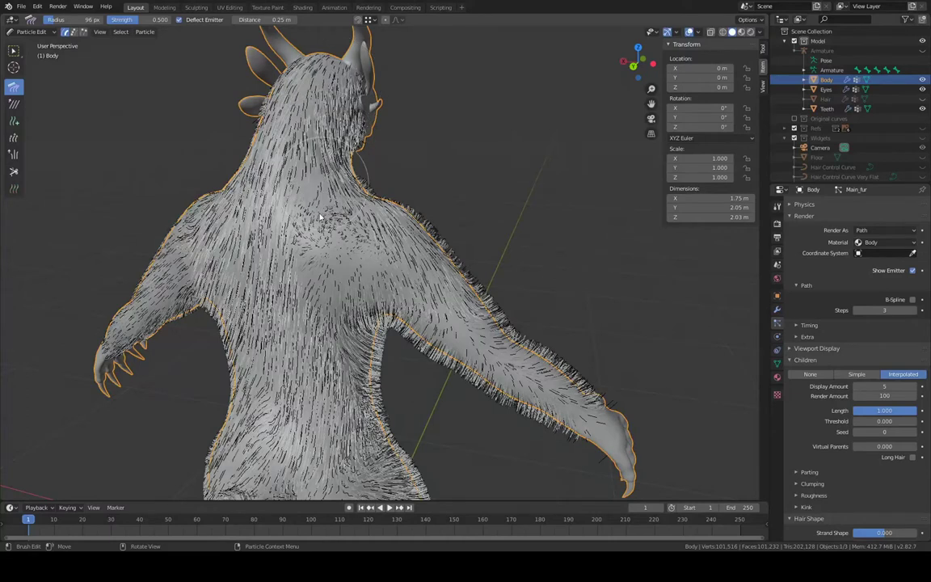
{"action": "mouse_move", "coordinate": [320, 254]}
{"action": "left_mouse_down"}
{"action": "mouse_move", "coordinate": [299, 243]}
{"action": "mouse_move", "coordinate": [322, 369]}
{"action": "left_mouse_up"}
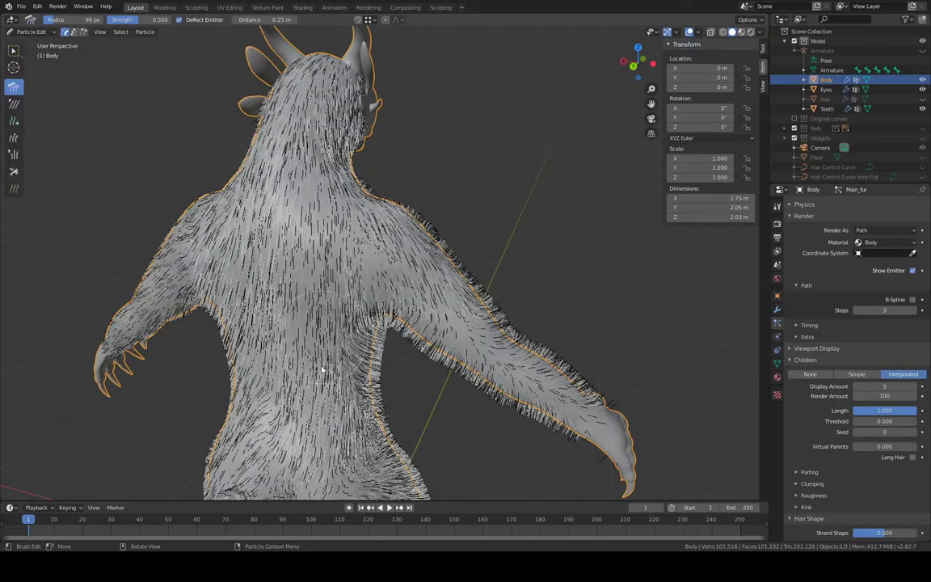
{"action": "left_click_drag", "start_coordinate": [321, 413], "coordinate": [316, 492]}
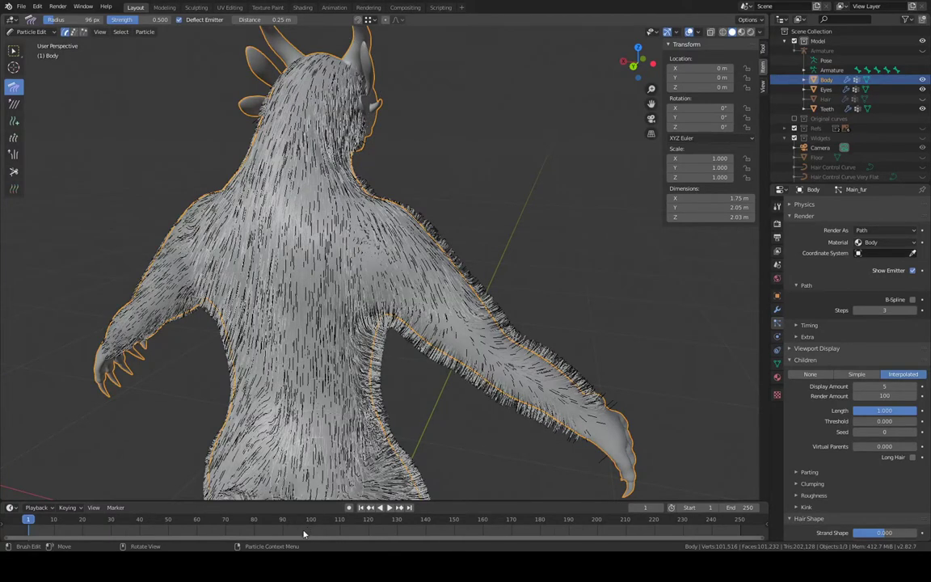
Enlarge the Comb brush radius to 113 px and comb the back and front of the creature's right arm from the shoulder to the hand
{"action": "mouse_move", "coordinate": [404, 209]}
{"action": "middle_mouse_down"}
{"action": "mouse_move", "coordinate": [403, 231]}
{"action": "mouse_move", "coordinate": [443, 174]}
{"action": "mouse_move", "coordinate": [427, 172]}
{"action": "mouse_move", "coordinate": [426, 146]}
{"action": "mouse_move", "coordinate": [407, 136]}
{"action": "mouse_move", "coordinate": [493, 131]}
{"action": "mouse_move", "coordinate": [517, 110]}
{"action": "mouse_move", "coordinate": [410, 93]}
{"action": "middle_mouse_up"}
{"action": "key", "text": "f"}
{"action": "left_click", "coordinate": [524, 110]}
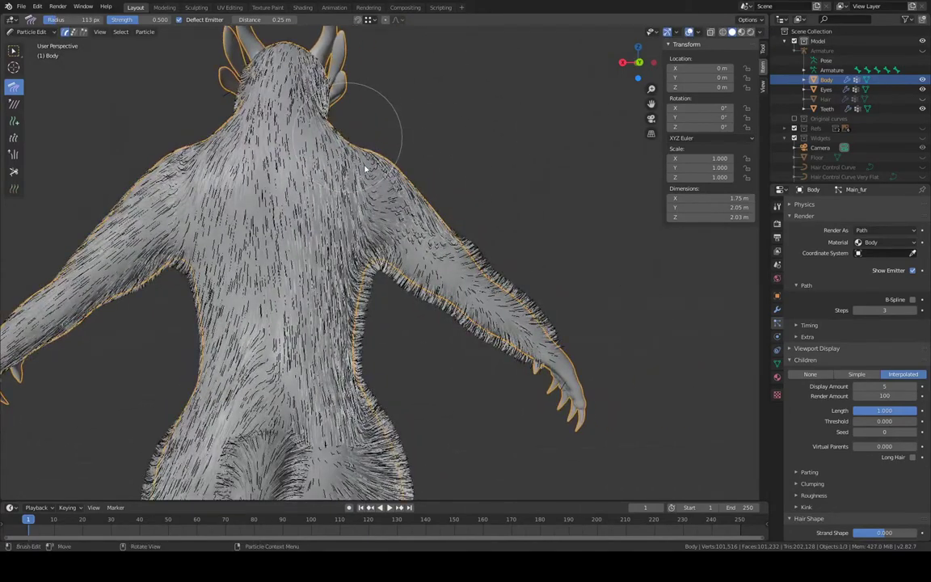
{"action": "mouse_move", "coordinate": [366, 168]}
{"action": "left_mouse_down"}
{"action": "mouse_move", "coordinate": [441, 270]}
{"action": "mouse_move", "coordinate": [480, 293]}
{"action": "mouse_move", "coordinate": [587, 399]}
{"action": "left_mouse_up"}
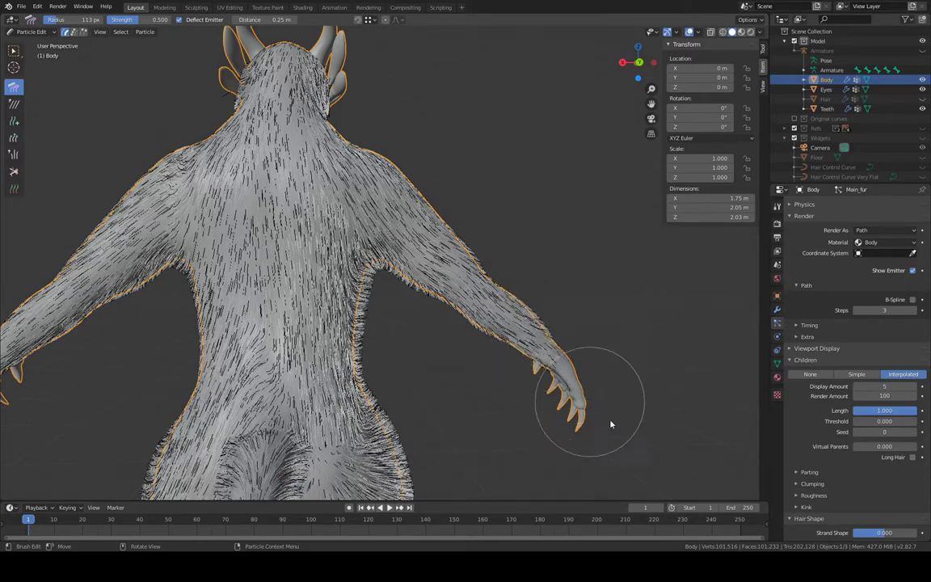
{"action": "mouse_move", "coordinate": [613, 413]}
{"action": "middle_mouse_down"}
{"action": "mouse_move", "coordinate": [615, 293]}
{"action": "mouse_move", "coordinate": [391, 316]}
{"action": "mouse_move", "coordinate": [411, 214]}
{"action": "middle_mouse_up"}
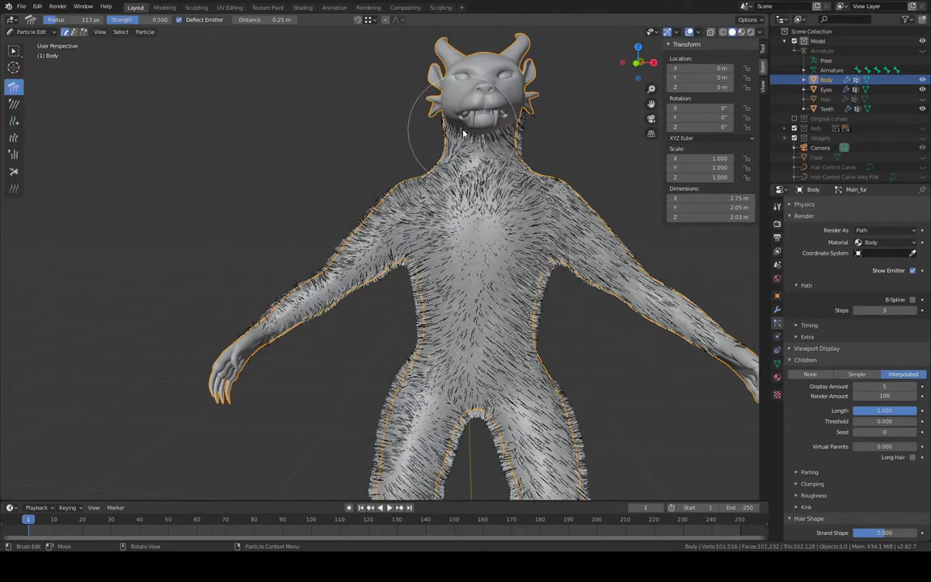
{"action": "mouse_move", "coordinate": [458, 155]}
{"action": "left_mouse_down"}
{"action": "mouse_move", "coordinate": [417, 150]}
{"action": "mouse_move", "coordinate": [400, 170]}
{"action": "mouse_move", "coordinate": [412, 206]}
{"action": "mouse_move", "coordinate": [399, 224]}
{"action": "mouse_move", "coordinate": [355, 244]}
{"action": "mouse_move", "coordinate": [328, 285]}
{"action": "mouse_move", "coordinate": [312, 274]}
{"action": "mouse_move", "coordinate": [308, 299]}
{"action": "mouse_move", "coordinate": [242, 352]}
{"action": "left_mouse_up"}
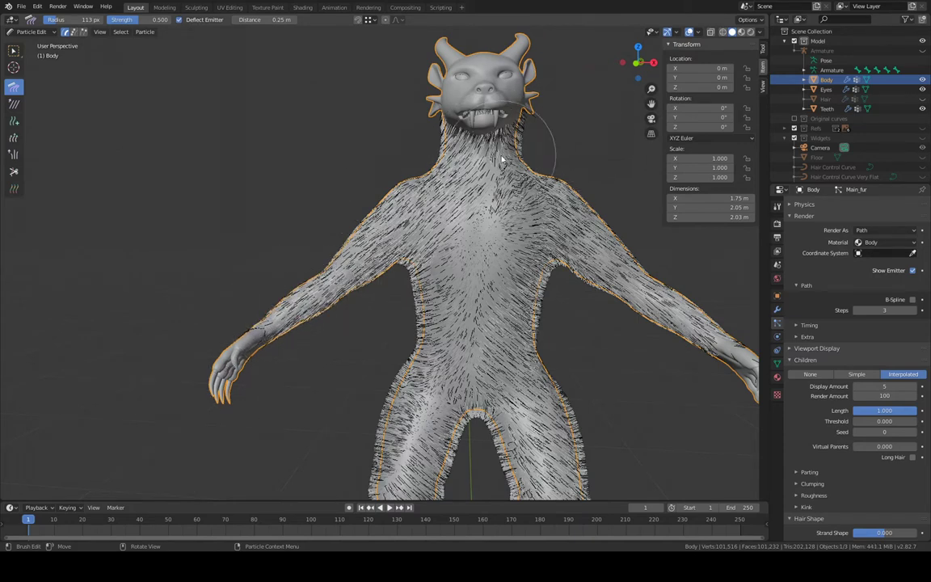
Comb the fur on the front of the body from the throat down the chest and belly to the crotch
{"action": "scroll", "coordinate": [502, 159], "scroll_direction": "down", "scroll_amount": 3}
{"action": "scroll", "coordinate": [485, 130], "scroll_direction": "up", "scroll_amount": 5}
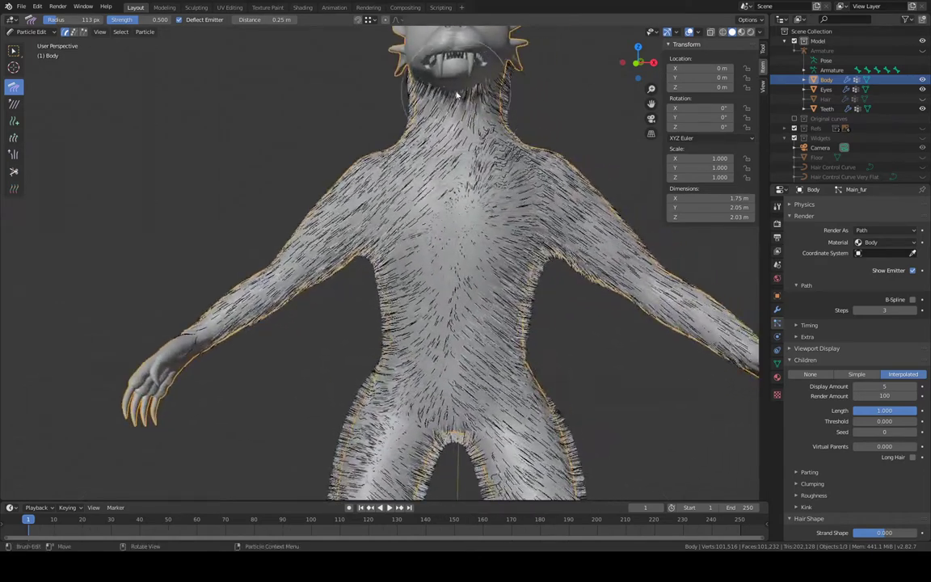
{"action": "mouse_move", "coordinate": [455, 104]}
{"action": "left_mouse_down"}
{"action": "mouse_move", "coordinate": [408, 89]}
{"action": "mouse_move", "coordinate": [412, 130]}
{"action": "mouse_move", "coordinate": [450, 209]}
{"action": "mouse_move", "coordinate": [446, 365]}
{"action": "mouse_move", "coordinate": [405, 340]}
{"action": "mouse_move", "coordinate": [404, 392]}
{"action": "mouse_move", "coordinate": [426, 323]}
{"action": "left_mouse_up"}
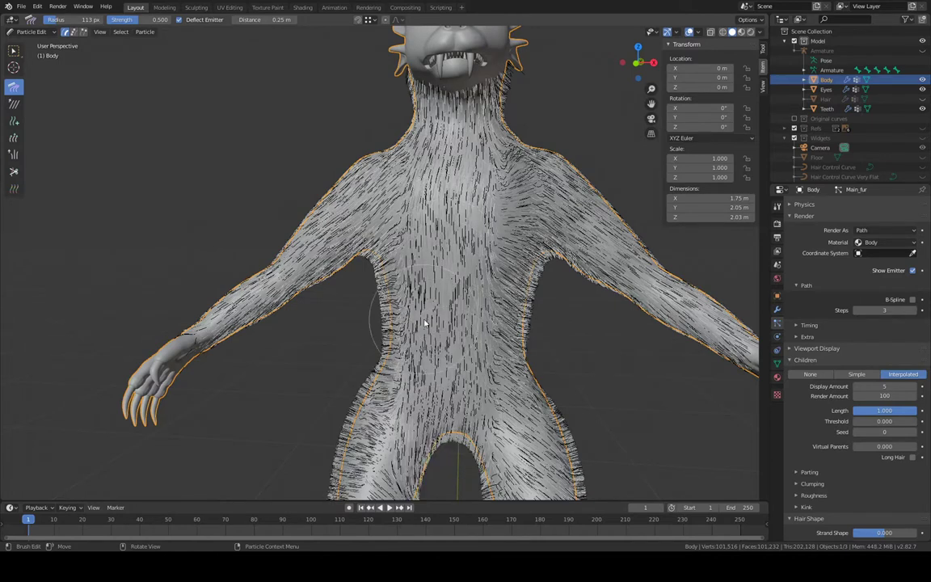
{"action": "mouse_move", "coordinate": [459, 116]}
{"action": "left_mouse_down"}
{"action": "mouse_move", "coordinate": [414, 121]}
{"action": "mouse_move", "coordinate": [459, 257]}
{"action": "mouse_move", "coordinate": [462, 426]}
{"action": "left_mouse_up"}
{"action": "left_click_drag", "start_coordinate": [413, 359], "coordinate": [416, 444]}
Reduce the Comb brush radius to 67 px and comb the fur on the creature's right flank down towards the hip
{"action": "mouse_move", "coordinate": [503, 206]}
{"action": "middle_mouse_down"}
{"action": "mouse_move", "coordinate": [562, 173]}
{"action": "mouse_move", "coordinate": [426, 187]}
{"action": "middle_mouse_up"}
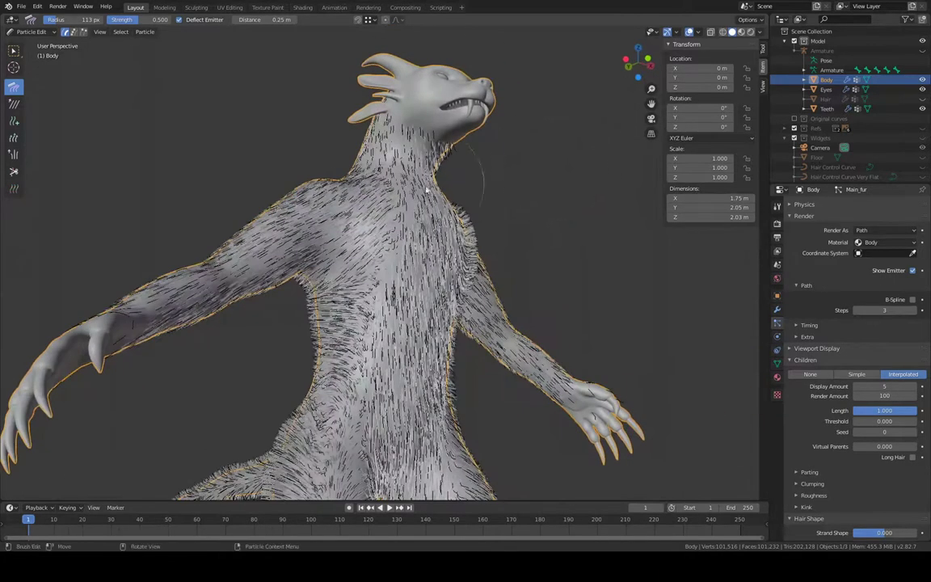
{"action": "key", "text": "f"}
{"action": "left_click", "coordinate": [380, 184]}
{"action": "key", "text": "f"}
{"action": "left_click", "coordinate": [383, 181]}
{"action": "middle_click_drag", "start_coordinate": [383, 182], "coordinate": [389, 186]}
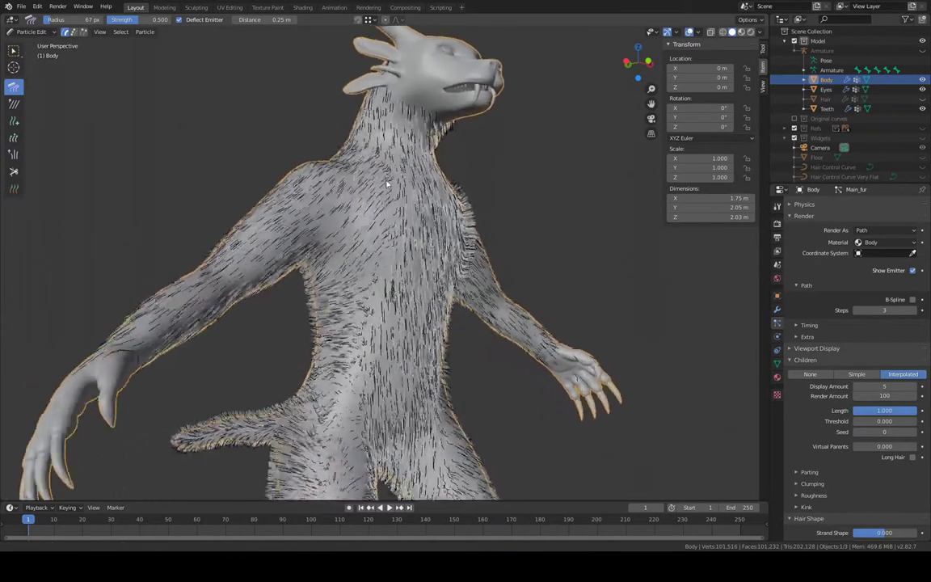
{"action": "scroll", "coordinate": [396, 137], "scroll_direction": "up", "scroll_amount": 1}
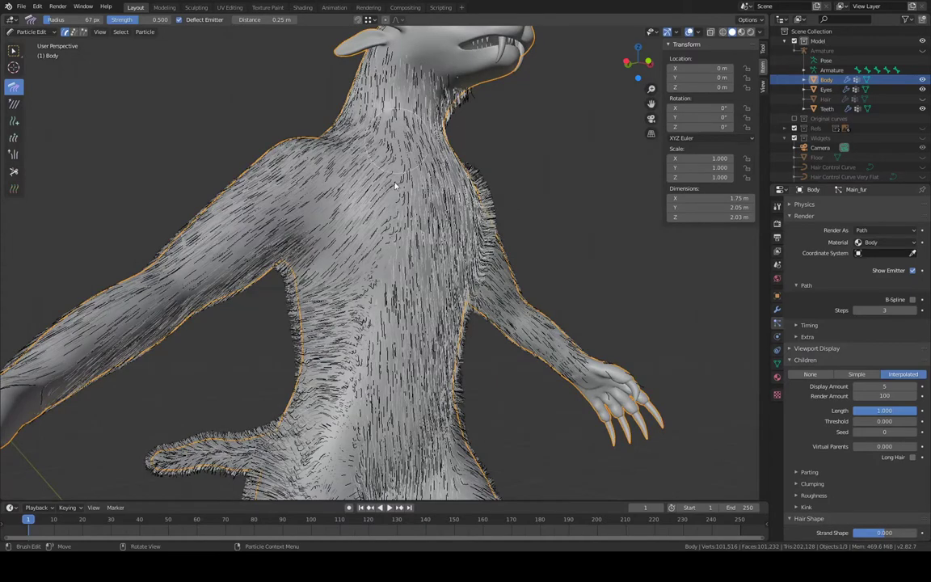
{"action": "mouse_move", "coordinate": [359, 316]}
{"action": "left_mouse_down"}
{"action": "mouse_move", "coordinate": [304, 390]}
{"action": "mouse_move", "coordinate": [305, 455]}
{"action": "mouse_move", "coordinate": [308, 427]}
{"action": "left_mouse_up"}
{"action": "middle_click_drag", "start_coordinate": [308, 427], "coordinate": [335, 298]}
{"action": "mouse_move", "coordinate": [308, 324]}
{"action": "left_mouse_down"}
{"action": "mouse_move", "coordinate": [275, 314]}
{"action": "mouse_move", "coordinate": [263, 381]}
{"action": "mouse_move", "coordinate": [267, 421]}
{"action": "mouse_move", "coordinate": [293, 471]}
{"action": "left_mouse_up"}
Comb the fur beneath the right armpit down the side of the torso to the thigh
{"action": "middle_click_drag", "start_coordinate": [292, 471], "coordinate": [302, 304]}
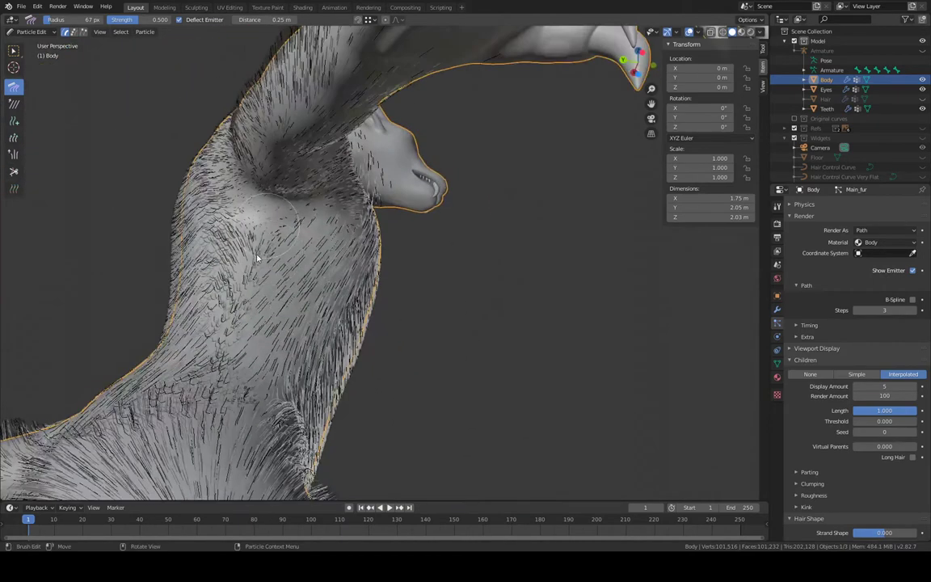
{"action": "left_click_drag", "start_coordinate": [242, 339], "coordinate": [232, 404]}
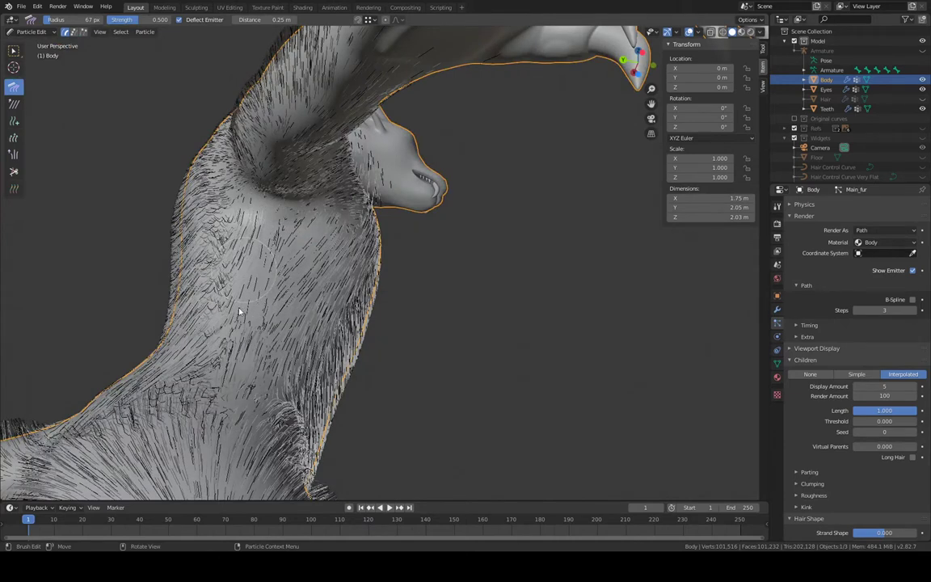
{"action": "left_click_drag", "start_coordinate": [234, 365], "coordinate": [216, 455]}
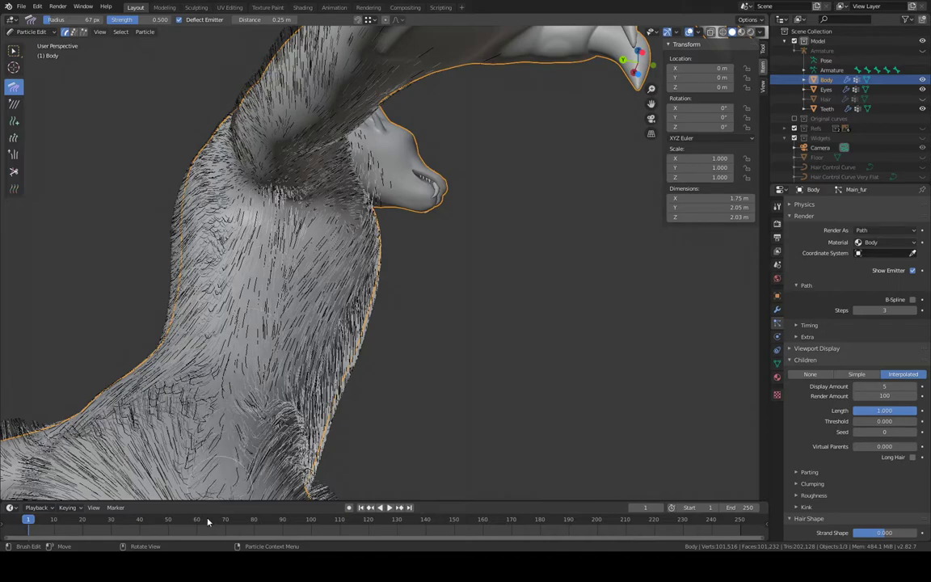
Set the Comb brush radius to 98 px and smooth the fur from below the right shoulder blade down the lower back
{"action": "mouse_move", "coordinate": [243, 437]}
{"action": "middle_mouse_down"}
{"action": "mouse_move", "coordinate": [316, 266]}
{"action": "mouse_move", "coordinate": [337, 325]}
{"action": "mouse_move", "coordinate": [344, 306]}
{"action": "mouse_move", "coordinate": [332, 304]}
{"action": "middle_mouse_up"}
{"action": "key", "text": "f"}
{"action": "left_click", "coordinate": [371, 287]}
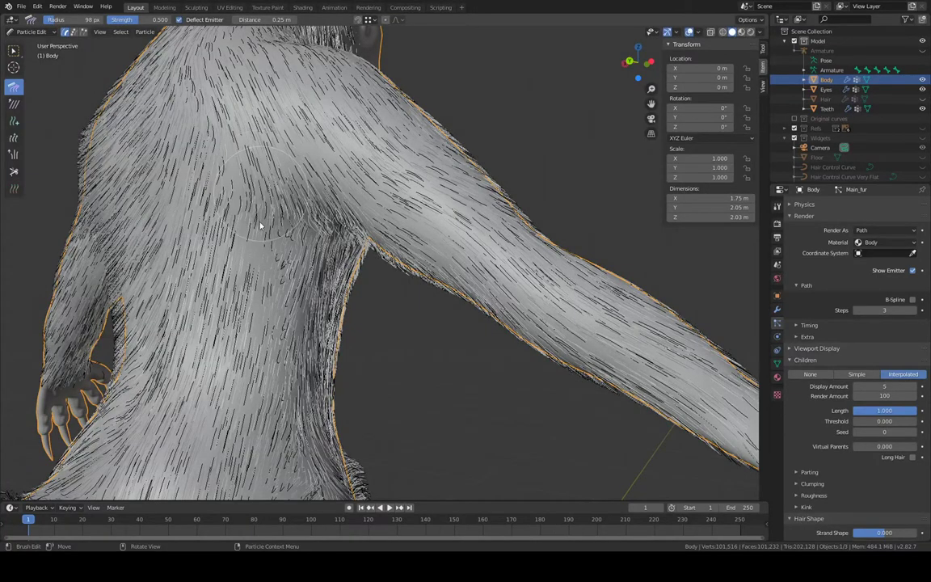
{"action": "left_click_drag", "start_coordinate": [260, 226], "coordinate": [253, 294]}
{"action": "left_click_drag", "start_coordinate": [250, 336], "coordinate": [244, 382]}
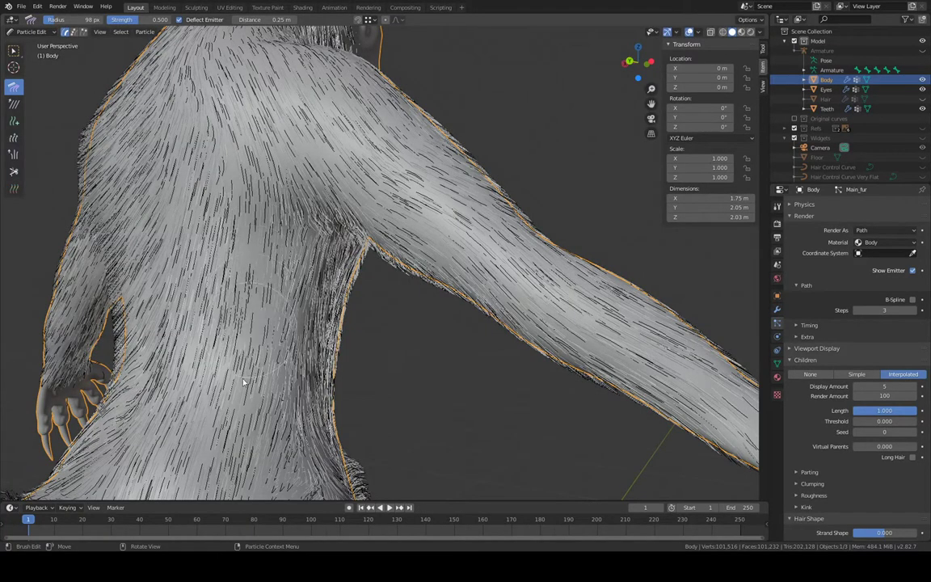
{"action": "left_click_drag", "start_coordinate": [239, 469], "coordinate": [227, 505]}
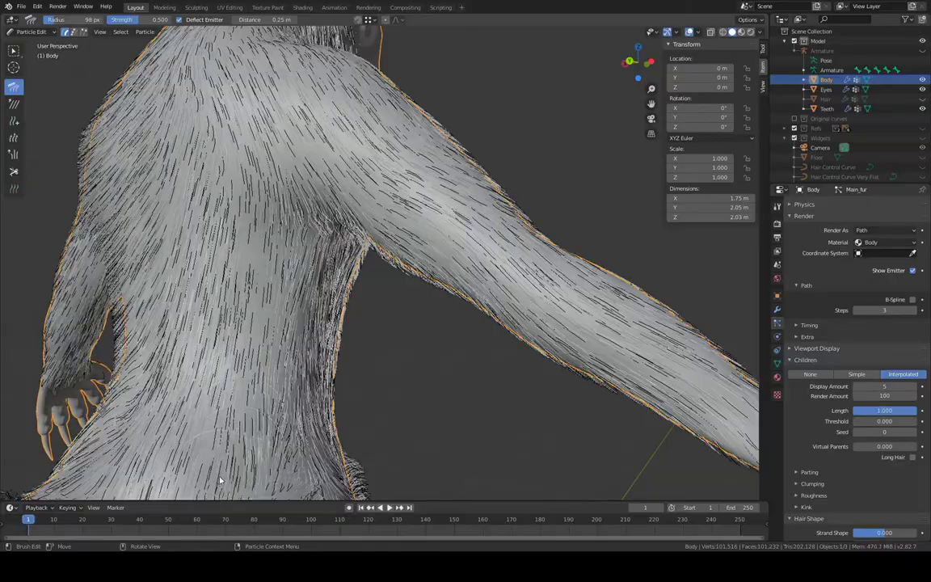
Comb the fur on the creature's left flank from the armpit down to the hip
{"action": "middle_click_drag", "start_coordinate": [219, 480], "coordinate": [288, 384]}
{"action": "middle_click_drag", "start_coordinate": [425, 246], "coordinate": [504, 154]}
{"action": "middle_click_drag", "start_coordinate": [377, 190], "coordinate": [464, 168]}
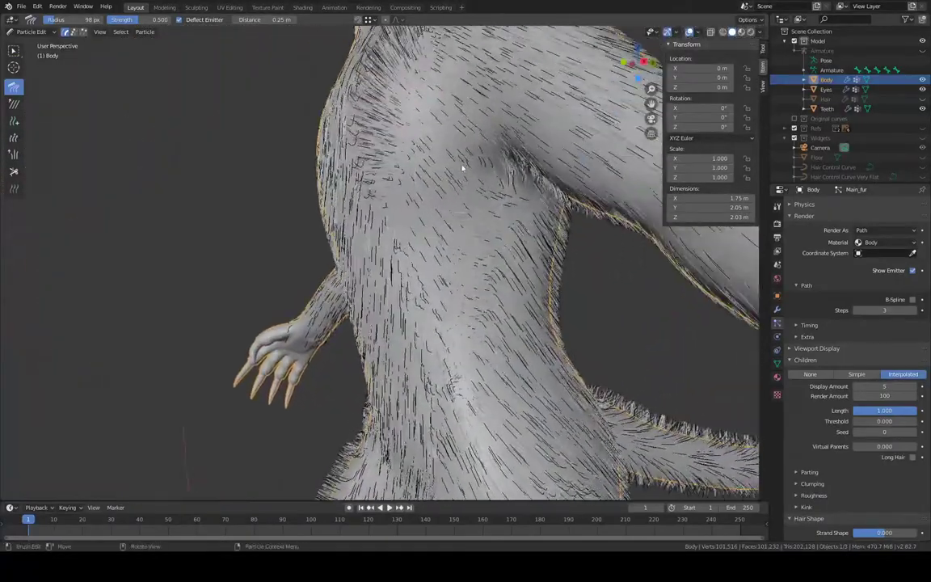
{"action": "mouse_move", "coordinate": [469, 198]}
{"action": "left_mouse_down"}
{"action": "mouse_move", "coordinate": [473, 344]}
{"action": "mouse_move", "coordinate": [438, 389]}
{"action": "mouse_move", "coordinate": [457, 437]}
{"action": "left_mouse_up"}
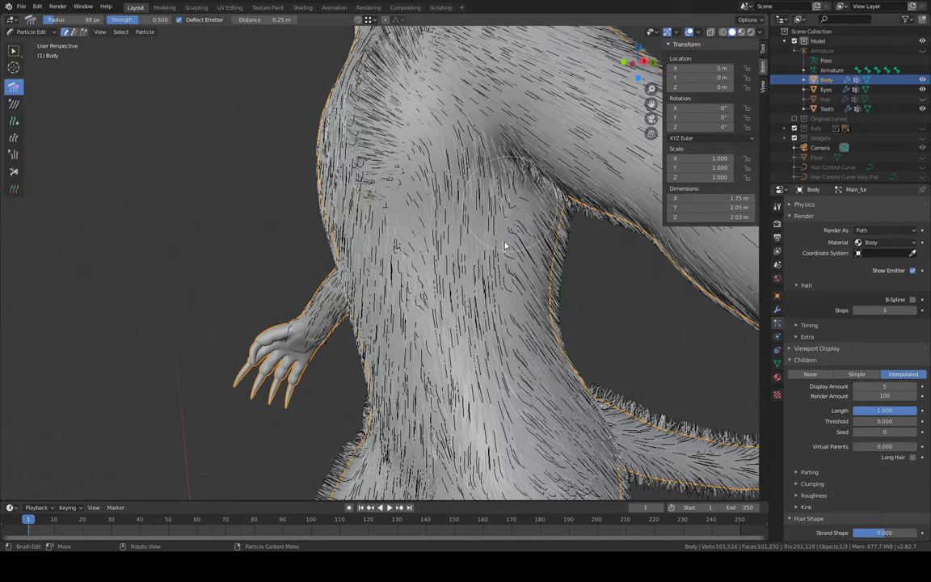
{"action": "left_click_drag", "start_coordinate": [505, 245], "coordinate": [516, 411]}
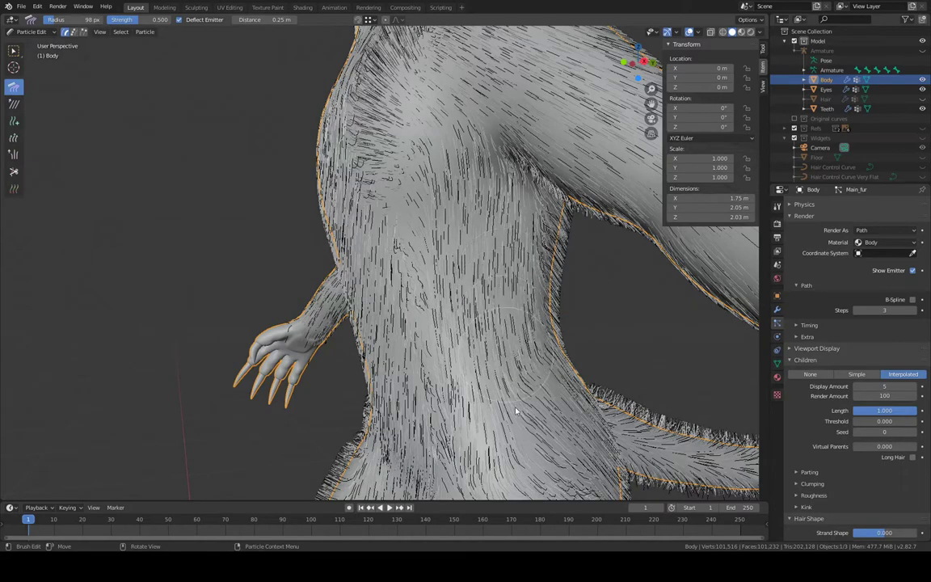
{"action": "mouse_move", "coordinate": [521, 453]}
{"action": "left_mouse_down"}
{"action": "mouse_move", "coordinate": [503, 423]}
{"action": "mouse_move", "coordinate": [501, 457]}
{"action": "left_mouse_up"}
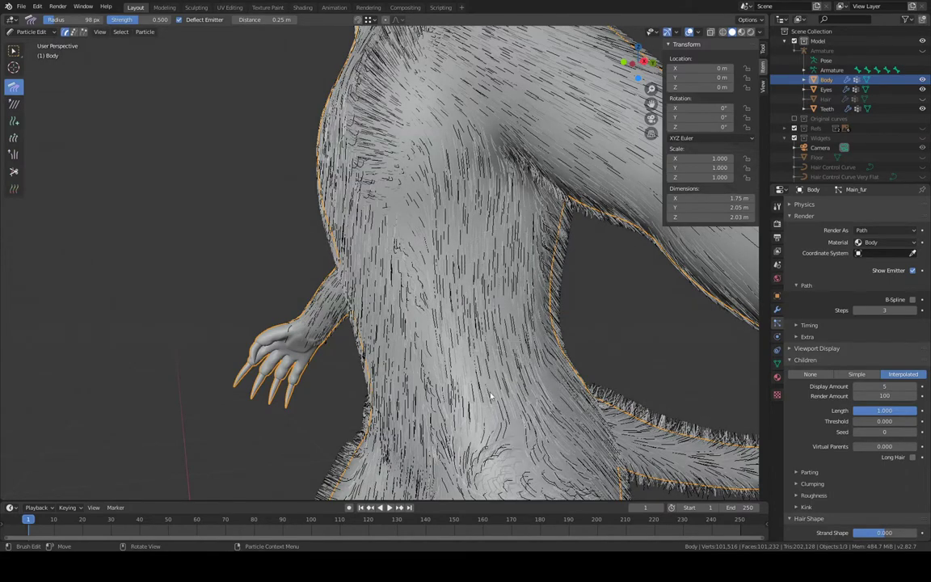
Comb the front fur from the neck down the chest and belly, and across the left shoulder into the left arm
{"action": "middle_click_drag", "start_coordinate": [491, 396], "coordinate": [357, 133]}
{"action": "mouse_move", "coordinate": [361, 139]}
{"action": "left_mouse_down"}
{"action": "mouse_move", "coordinate": [357, 318]}
{"action": "mouse_move", "coordinate": [372, 534]}
{"action": "left_mouse_up"}
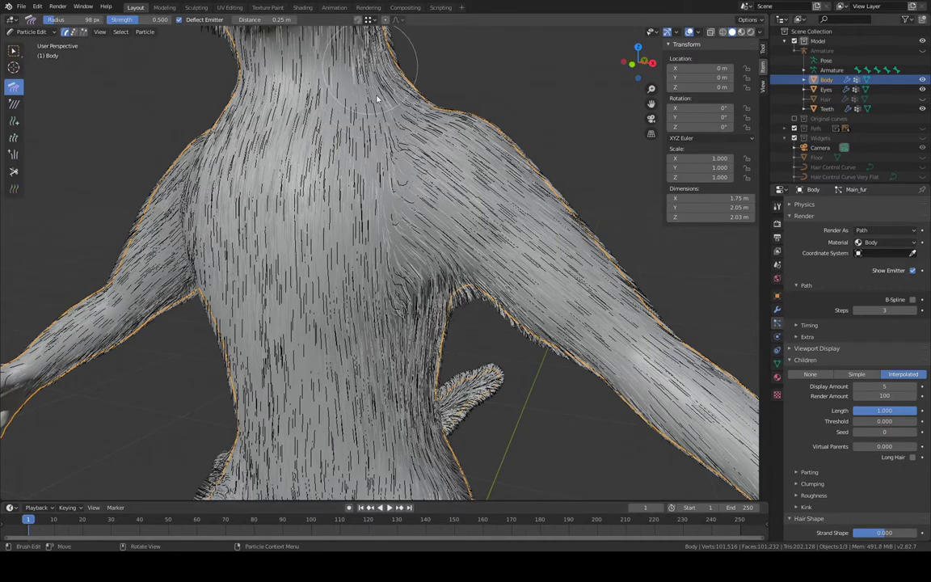
{"action": "mouse_move", "coordinate": [377, 99]}
{"action": "left_mouse_down"}
{"action": "mouse_move", "coordinate": [414, 197]}
{"action": "mouse_move", "coordinate": [479, 285]}
{"action": "mouse_move", "coordinate": [646, 392]}
{"action": "left_mouse_up"}
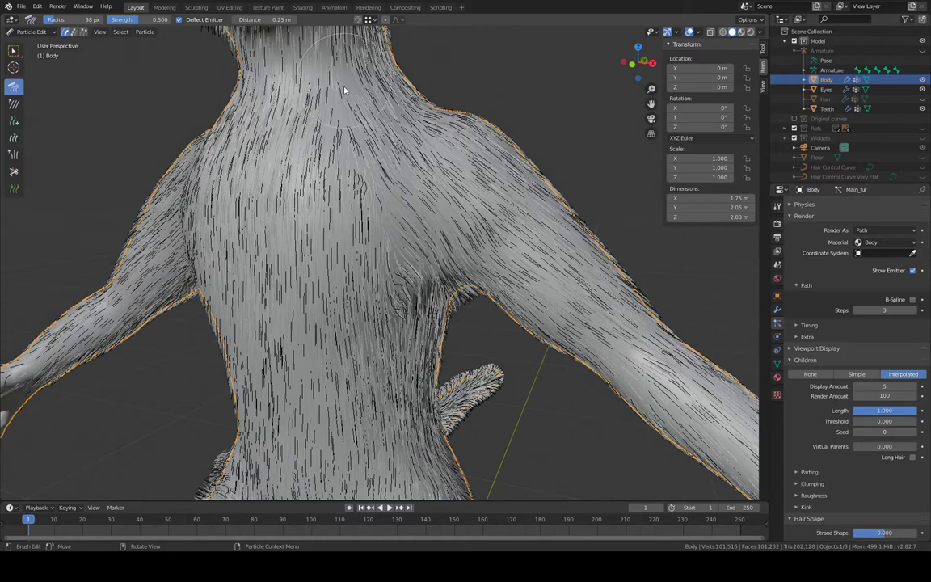
{"action": "mouse_move", "coordinate": [367, 153]}
{"action": "left_mouse_down"}
{"action": "mouse_move", "coordinate": [397, 281]}
{"action": "mouse_move", "coordinate": [422, 495]}
{"action": "left_mouse_up"}
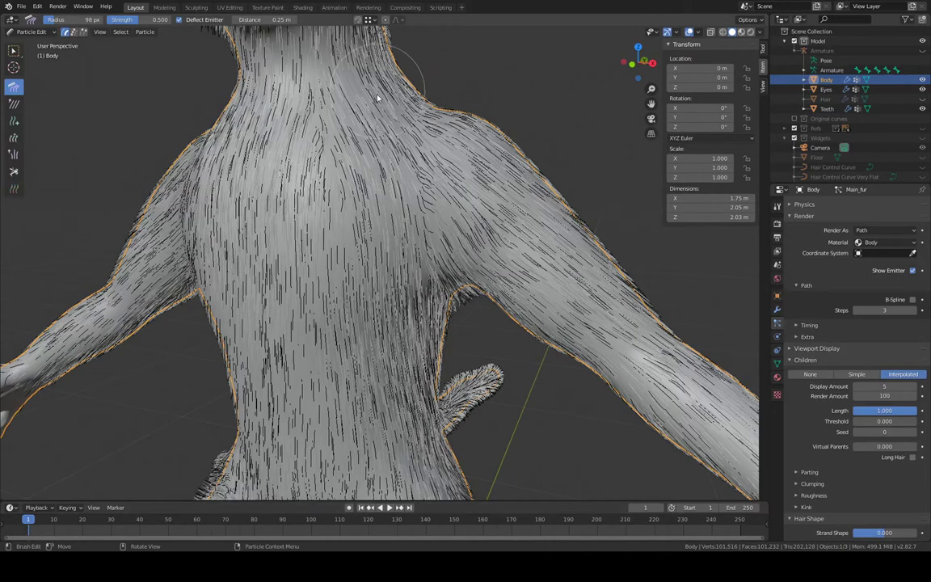
Comb the fur from the front of the torso down the front and outer side of the creature's right leg
{"action": "middle_click_drag", "start_coordinate": [383, 93], "coordinate": [465, 96]}
{"action": "middle_click_drag", "start_coordinate": [465, 101], "coordinate": [489, 123]}
{"action": "mouse_move", "coordinate": [477, 152]}
{"action": "left_mouse_down"}
{"action": "mouse_move", "coordinate": [448, 161]}
{"action": "mouse_move", "coordinate": [414, 228]}
{"action": "mouse_move", "coordinate": [462, 295]}
{"action": "mouse_move", "coordinate": [419, 280]}
{"action": "mouse_move", "coordinate": [422, 361]}
{"action": "mouse_move", "coordinate": [478, 356]}
{"action": "left_mouse_up"}
{"action": "middle_click_drag", "start_coordinate": [479, 357], "coordinate": [508, 211]}
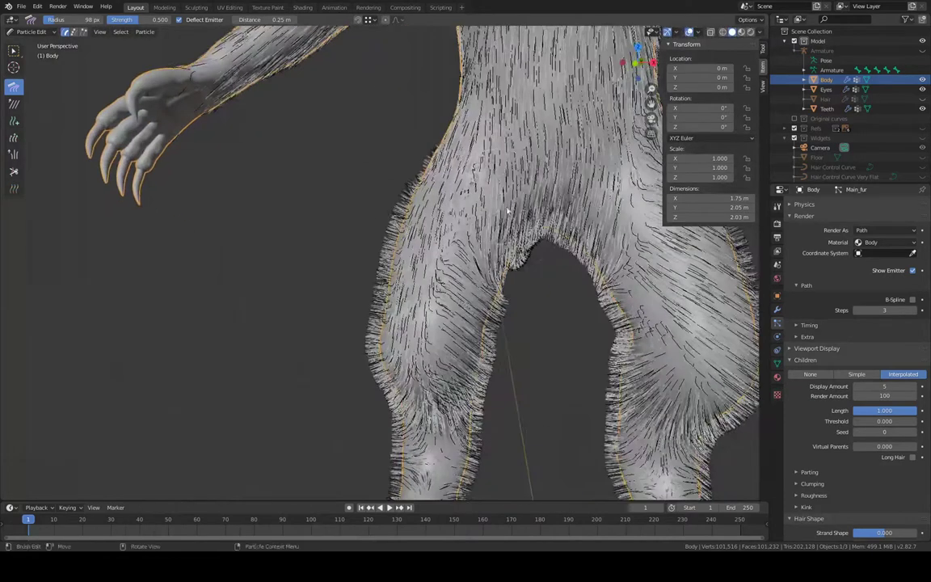
{"action": "mouse_move", "coordinate": [471, 190]}
{"action": "left_mouse_down"}
{"action": "mouse_move", "coordinate": [417, 206]}
{"action": "mouse_move", "coordinate": [390, 275]}
{"action": "mouse_move", "coordinate": [427, 362]}
{"action": "mouse_move", "coordinate": [383, 363]}
{"action": "mouse_move", "coordinate": [383, 383]}
{"action": "mouse_move", "coordinate": [429, 423]}
{"action": "left_mouse_up"}
{"action": "middle_click_drag", "start_coordinate": [443, 288], "coordinate": [368, 214]}
{"action": "mouse_move", "coordinate": [317, 154]}
{"action": "left_mouse_down"}
{"action": "mouse_move", "coordinate": [291, 194]}
{"action": "mouse_move", "coordinate": [295, 227]}
{"action": "mouse_move", "coordinate": [338, 283]}
{"action": "mouse_move", "coordinate": [275, 260]}
{"action": "mouse_move", "coordinate": [316, 301]}
{"action": "mouse_move", "coordinate": [332, 353]}
{"action": "mouse_move", "coordinate": [300, 390]}
{"action": "mouse_move", "coordinate": [291, 426]}
{"action": "mouse_move", "coordinate": [279, 420]}
{"action": "mouse_move", "coordinate": [287, 485]}
{"action": "left_mouse_up"}
{"action": "left_click_drag", "start_coordinate": [260, 406], "coordinate": [286, 485]}
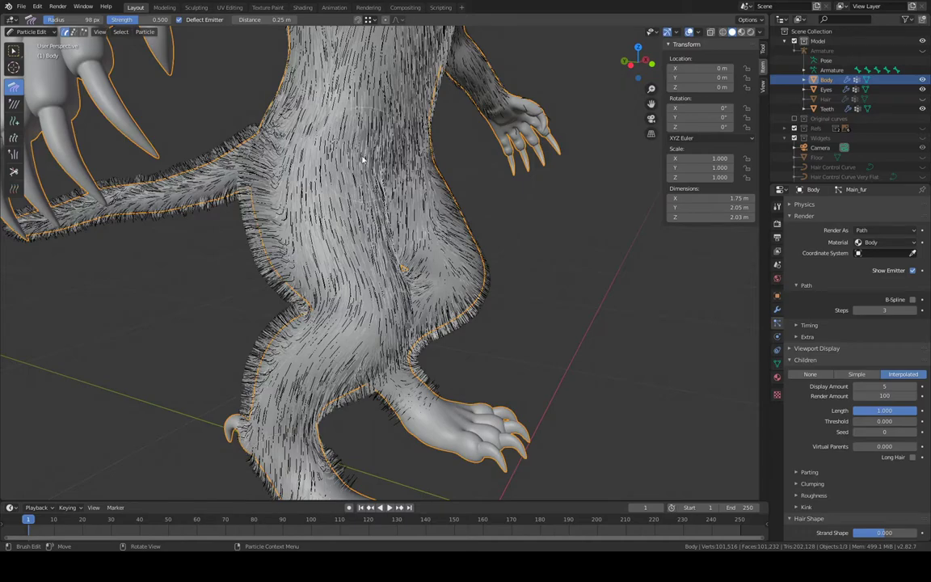
Comb the fur from the right hip and buttock down the side and back of the right leg to the foot
{"action": "middle_click_drag", "start_coordinate": [363, 159], "coordinate": [499, 146]}
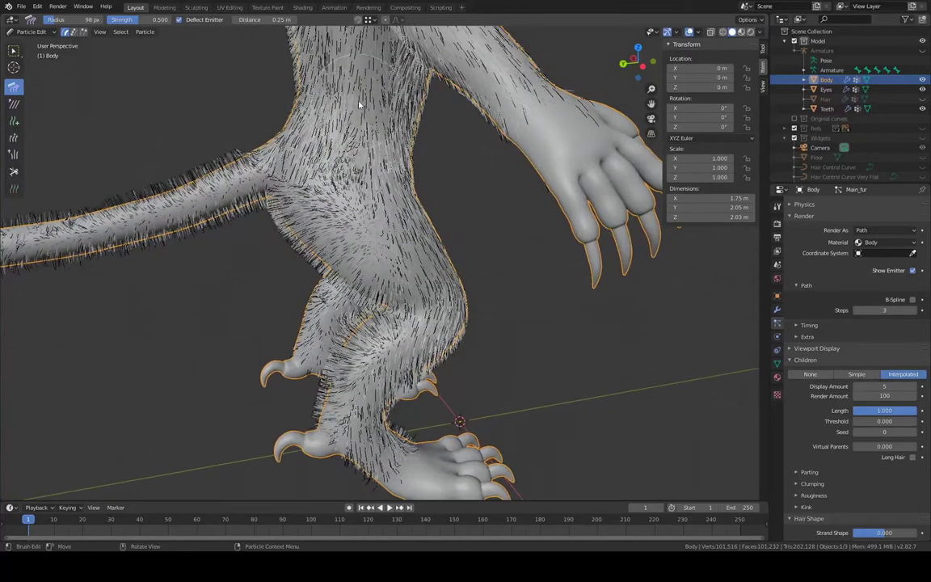
{"action": "mouse_move", "coordinate": [356, 134]}
{"action": "left_mouse_down"}
{"action": "mouse_move", "coordinate": [331, 81]}
{"action": "mouse_move", "coordinate": [325, 173]}
{"action": "mouse_move", "coordinate": [319, 154]}
{"action": "mouse_move", "coordinate": [374, 239]}
{"action": "mouse_move", "coordinate": [322, 202]}
{"action": "mouse_move", "coordinate": [415, 321]}
{"action": "mouse_move", "coordinate": [362, 311]}
{"action": "mouse_move", "coordinate": [347, 333]}
{"action": "mouse_move", "coordinate": [341, 359]}
{"action": "mouse_move", "coordinate": [356, 427]}
{"action": "left_mouse_up"}
{"action": "middle_click_drag", "start_coordinate": [349, 283], "coordinate": [410, 260]}
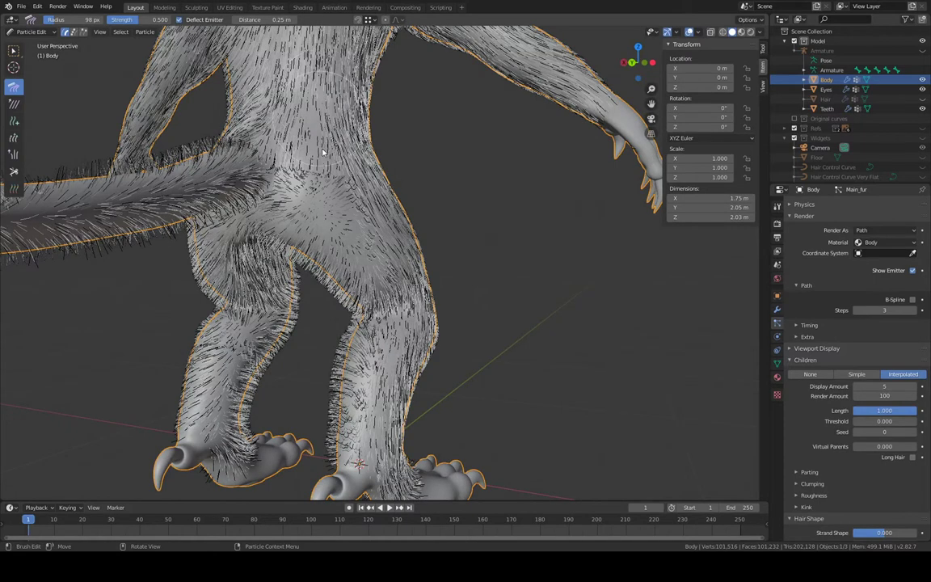
{"action": "left_click_drag", "start_coordinate": [322, 152], "coordinate": [325, 173]}
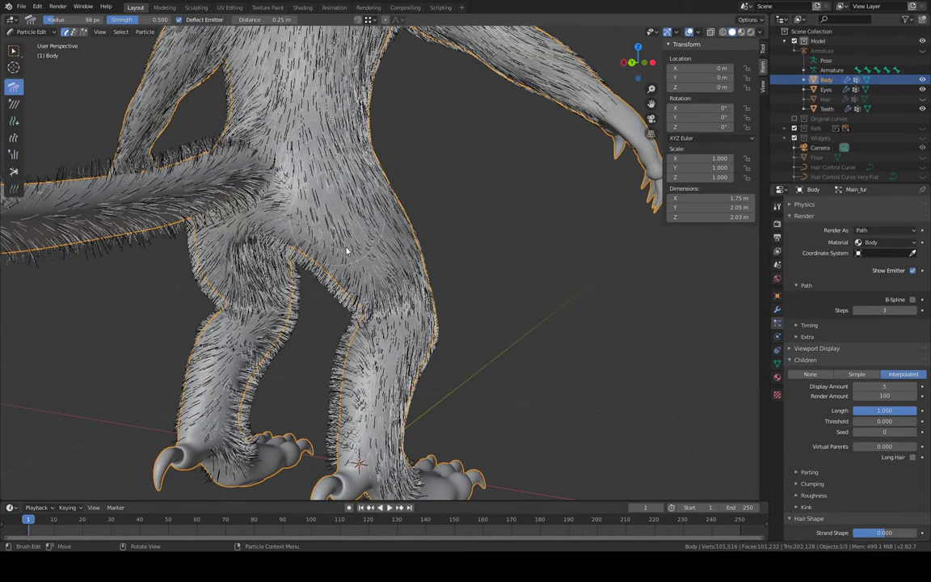
{"action": "mouse_move", "coordinate": [346, 251]}
{"action": "left_mouse_down"}
{"action": "mouse_move", "coordinate": [354, 270]}
{"action": "mouse_move", "coordinate": [334, 299]}
{"action": "mouse_move", "coordinate": [368, 359]}
{"action": "mouse_move", "coordinate": [329, 373]}
{"action": "mouse_move", "coordinate": [328, 404]}
{"action": "mouse_move", "coordinate": [353, 473]}
{"action": "left_mouse_up"}
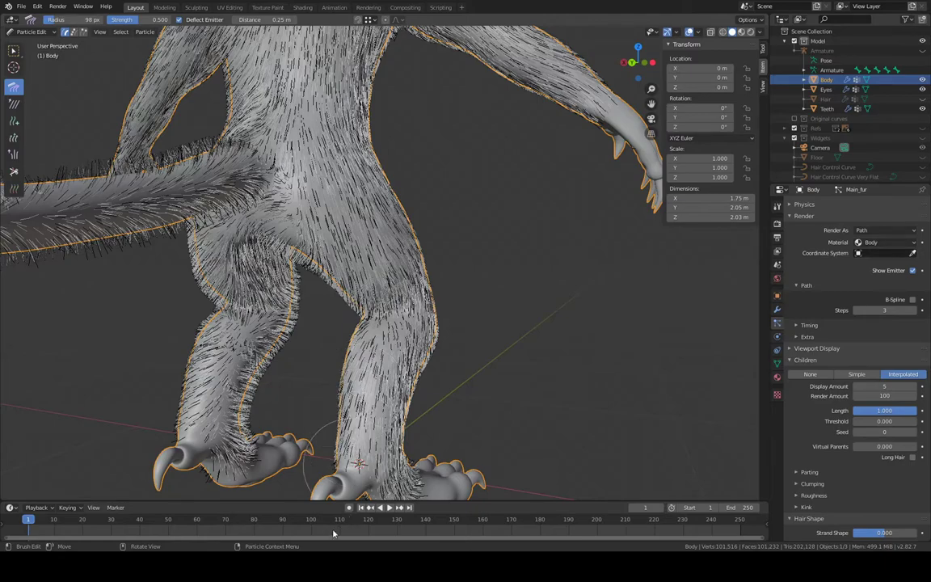
{"action": "middle_click_drag", "start_coordinate": [296, 168], "coordinate": [363, 207]}
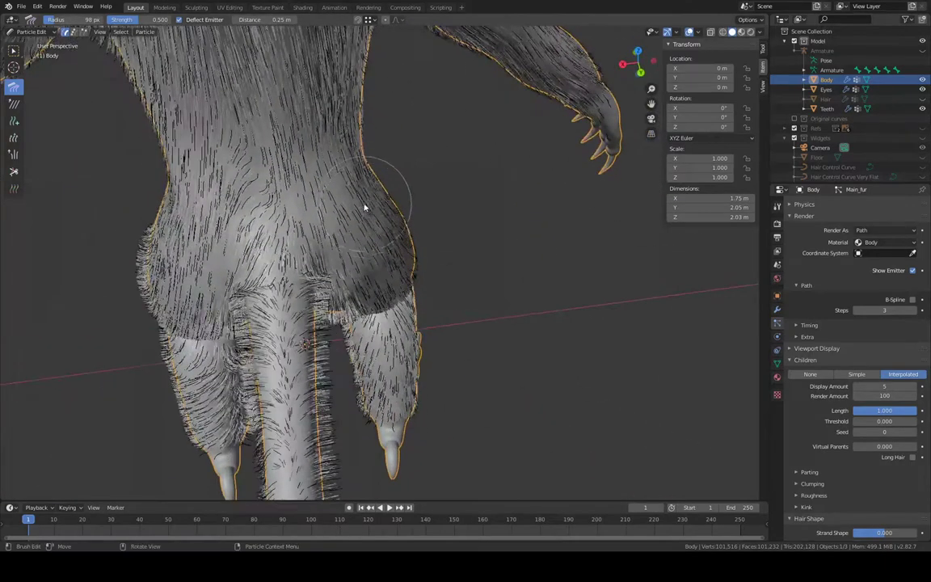
{"action": "scroll", "coordinate": [360, 210], "scroll_direction": "down", "scroll_amount": 5}
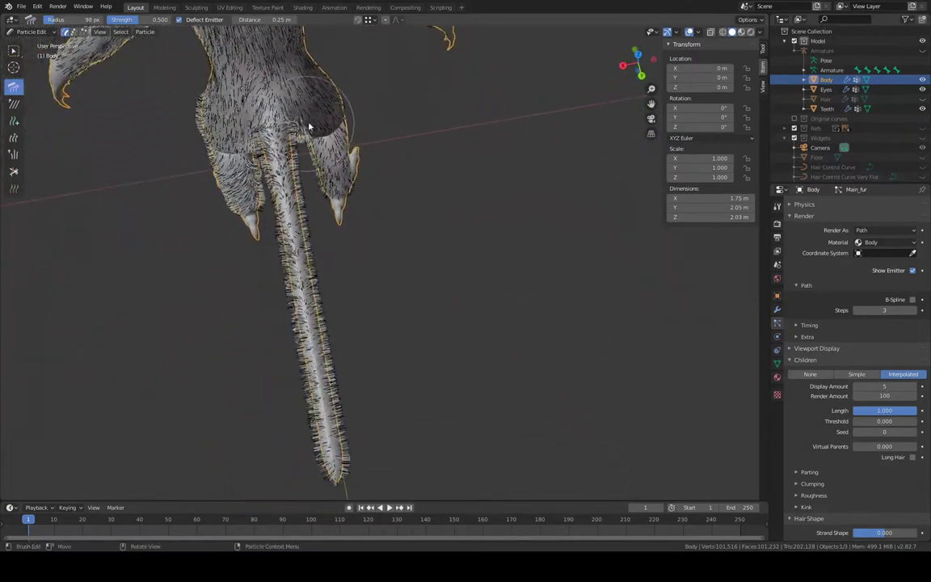
Comb the fur along the top and sides of the tail from its base to the tip, with a 58 px brush radius
{"action": "mouse_move", "coordinate": [309, 127]}
{"action": "middle_mouse_down"}
{"action": "mouse_move", "coordinate": [297, 148]}
{"action": "mouse_move", "coordinate": [328, 173]}
{"action": "mouse_move", "coordinate": [327, 149]}
{"action": "mouse_move", "coordinate": [338, 141]}
{"action": "mouse_move", "coordinate": [334, 151]}
{"action": "middle_mouse_up"}
{"action": "key", "text": "f"}
{"action": "left_click", "coordinate": [309, 179]}
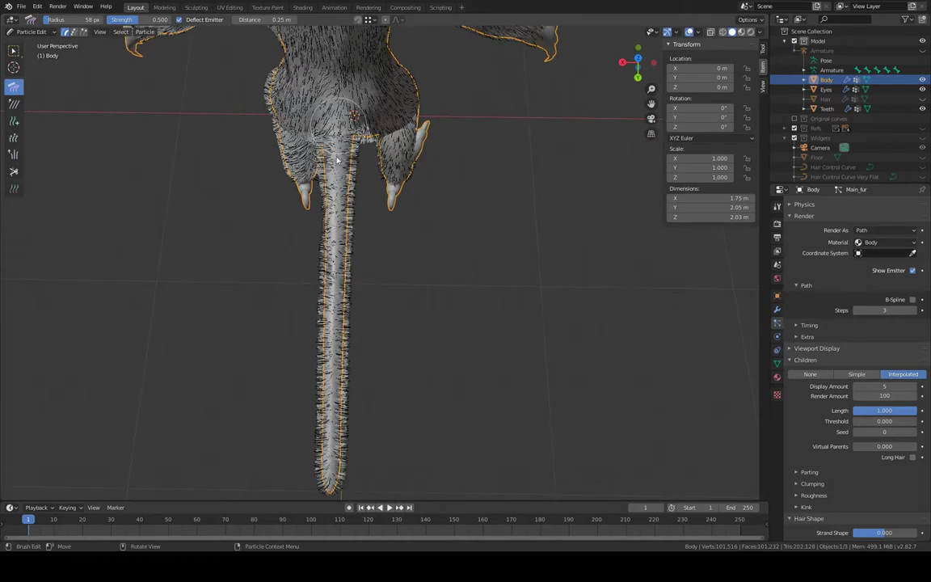
{"action": "left_click_drag", "start_coordinate": [338, 160], "coordinate": [329, 475]}
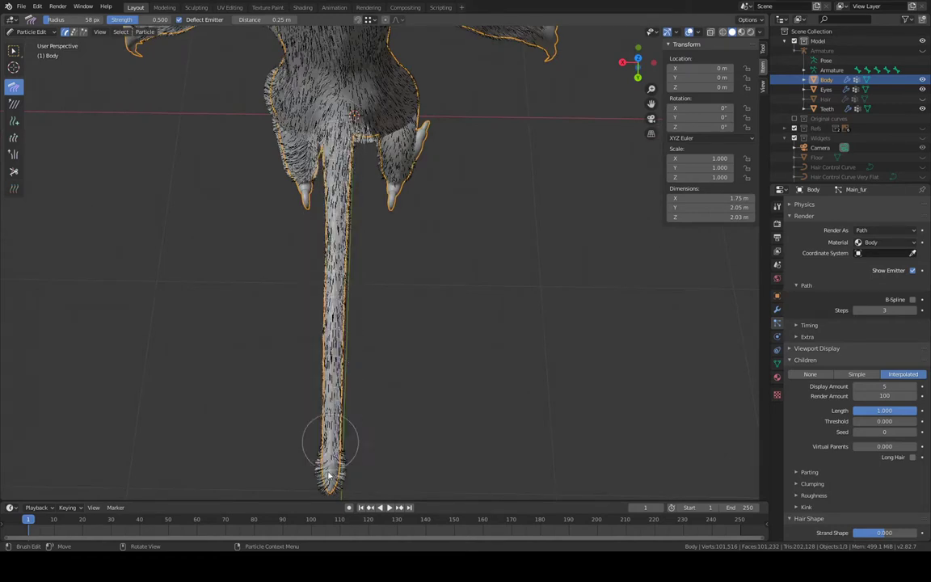
{"action": "middle_click_drag", "start_coordinate": [316, 447], "coordinate": [462, 139]}
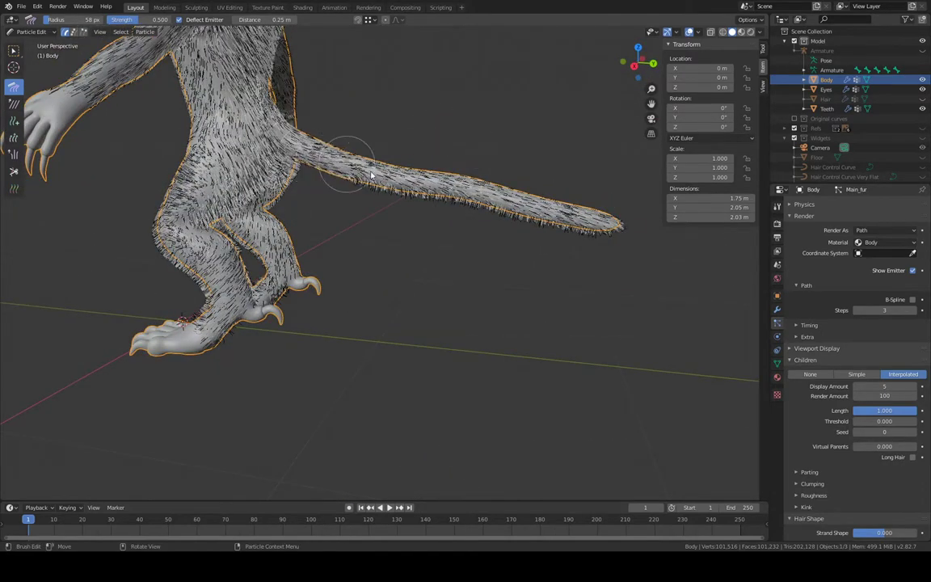
{"action": "left_click_drag", "start_coordinate": [338, 157], "coordinate": [418, 183]}
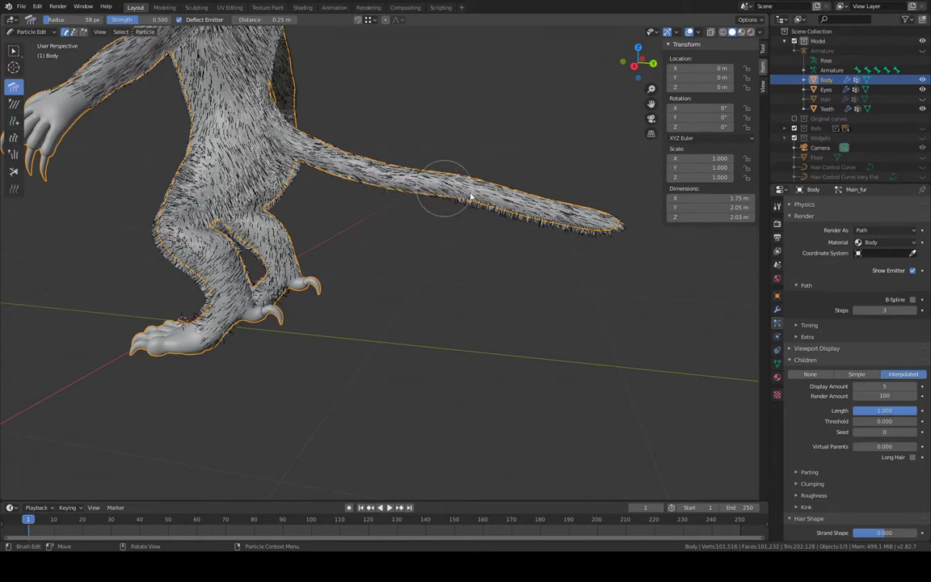
{"action": "left_click_drag", "start_coordinate": [500, 202], "coordinate": [571, 214]}
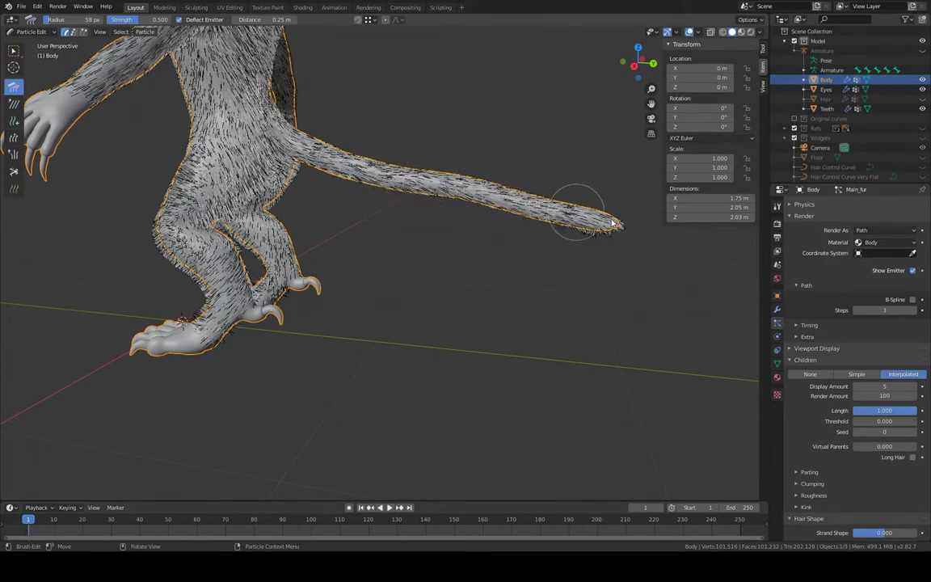
{"action": "middle_click_drag", "start_coordinate": [640, 243], "coordinate": [531, 177]}
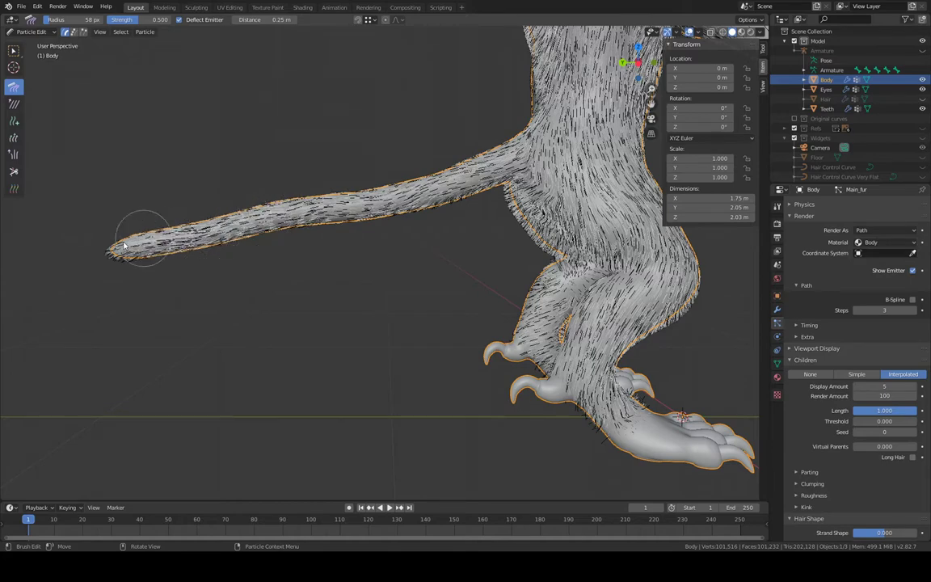
Comb the fur on the left side of the neck from below the jaw and ear back toward the shoulder
{"action": "middle_click_drag", "start_coordinate": [73, 260], "coordinate": [445, 213]}
{"action": "scroll", "coordinate": [445, 213], "scroll_direction": "up", "scroll_amount": 10}
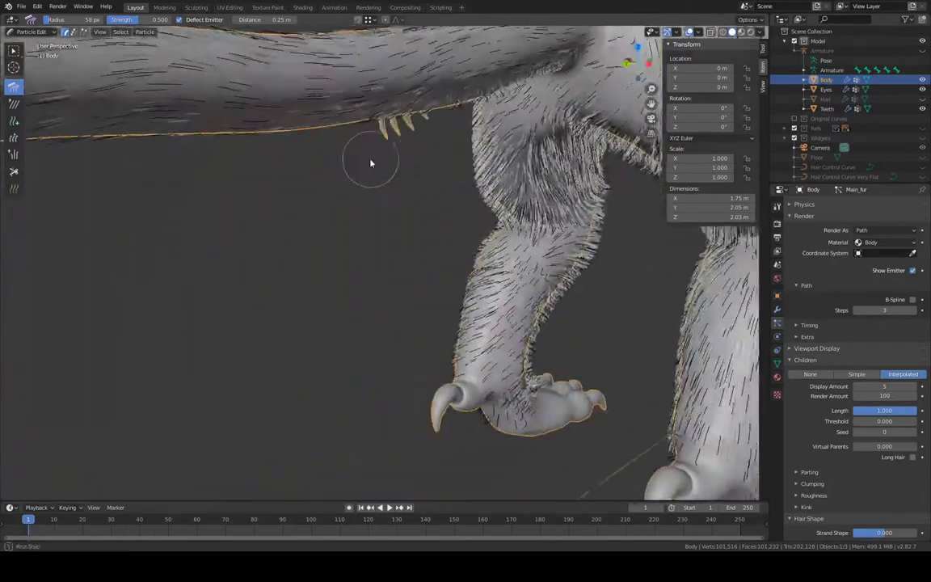
{"action": "middle_click_drag", "start_coordinate": [385, 184], "coordinate": [454, 221]}
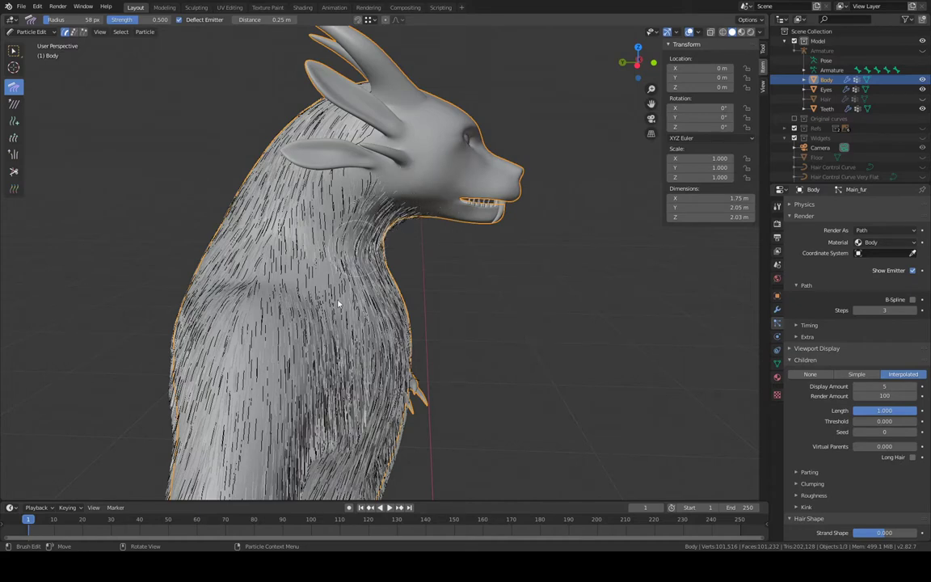
{"action": "mouse_move", "coordinate": [342, 302]}
{"action": "middle_mouse_down"}
{"action": "mouse_move", "coordinate": [381, 202]}
{"action": "mouse_move", "coordinate": [380, 166]}
{"action": "mouse_move", "coordinate": [437, 176]}
{"action": "middle_mouse_up"}
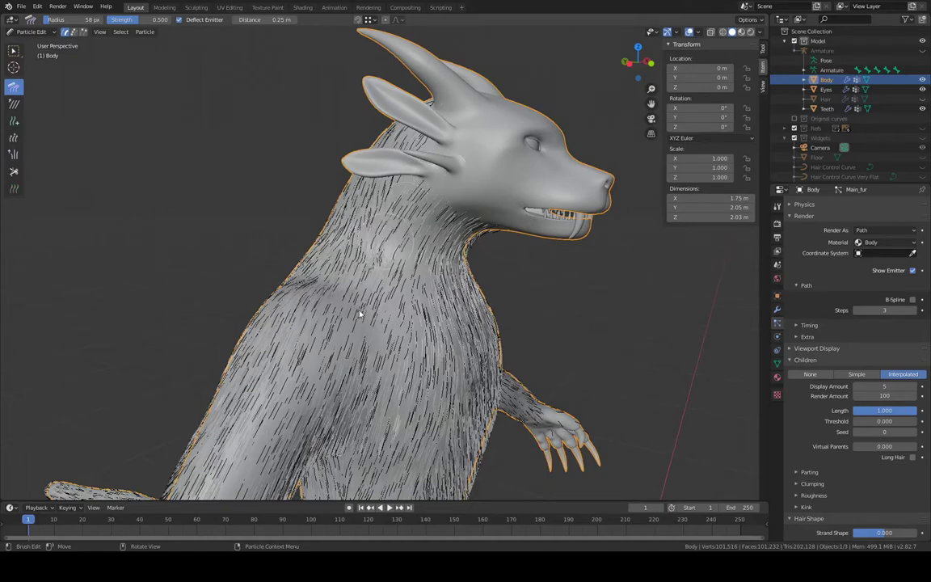
{"action": "mouse_move", "coordinate": [357, 342]}
{"action": "middle_mouse_down"}
{"action": "mouse_move", "coordinate": [474, 177]}
{"action": "mouse_move", "coordinate": [465, 169]}
{"action": "mouse_move", "coordinate": [494, 170]}
{"action": "mouse_move", "coordinate": [411, 172]}
{"action": "mouse_move", "coordinate": [476, 161]}
{"action": "mouse_move", "coordinate": [436, 182]}
{"action": "middle_mouse_up"}
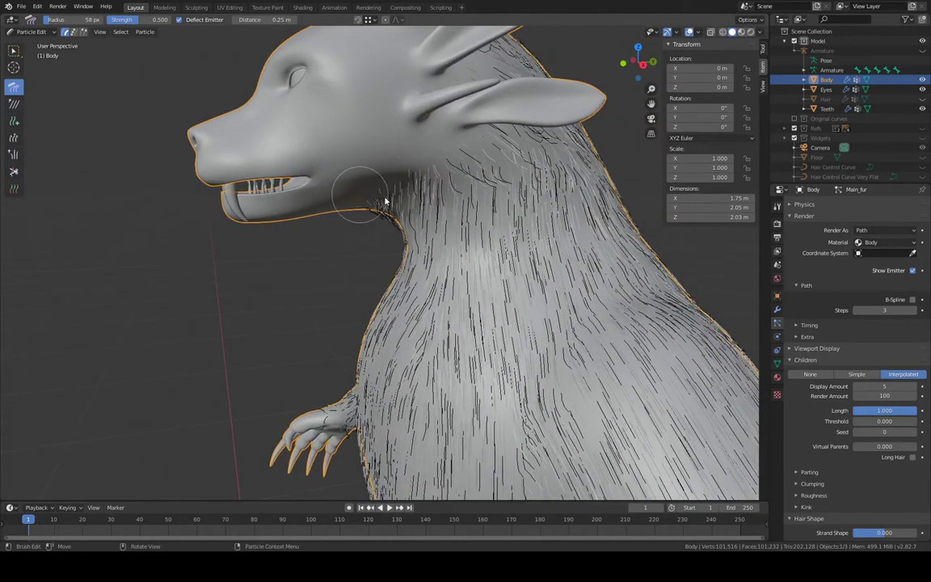
{"action": "mouse_move", "coordinate": [423, 211]}
{"action": "left_mouse_down"}
{"action": "mouse_move", "coordinate": [462, 232]}
{"action": "mouse_move", "coordinate": [489, 295]}
{"action": "left_mouse_up"}
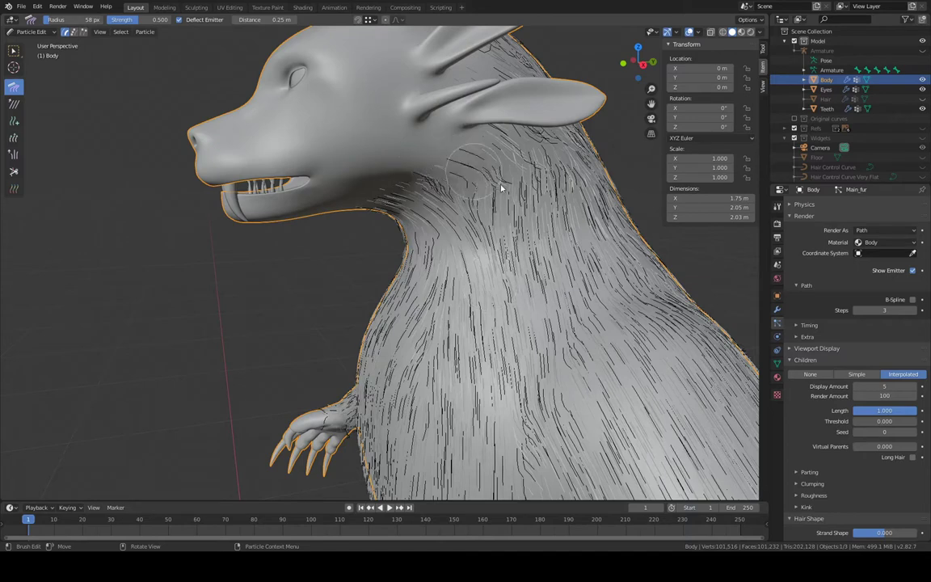
{"action": "mouse_move", "coordinate": [530, 225]}
{"action": "left_mouse_down"}
{"action": "mouse_move", "coordinate": [544, 281]}
{"action": "mouse_move", "coordinate": [540, 349]}
{"action": "left_mouse_up"}
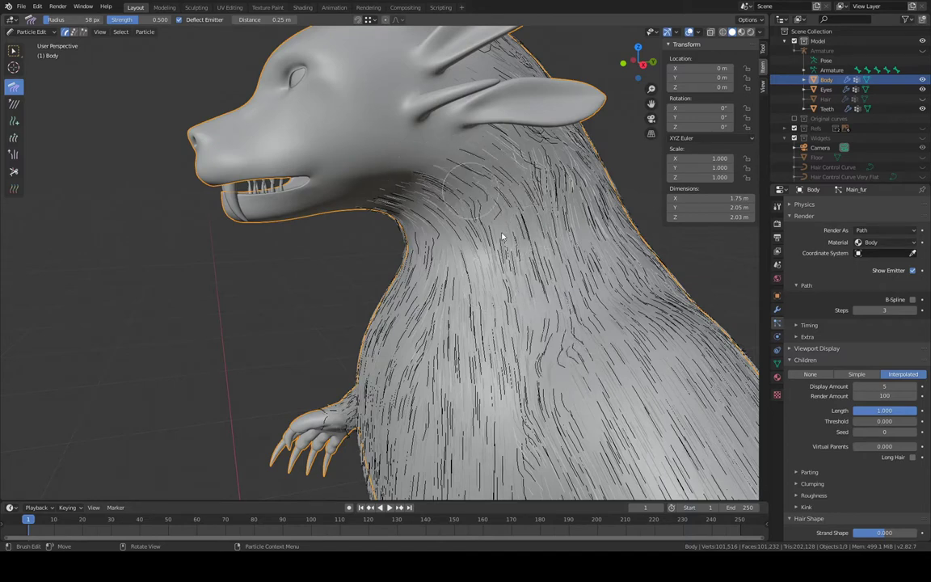
{"action": "left_click_drag", "start_coordinate": [502, 236], "coordinate": [552, 338]}
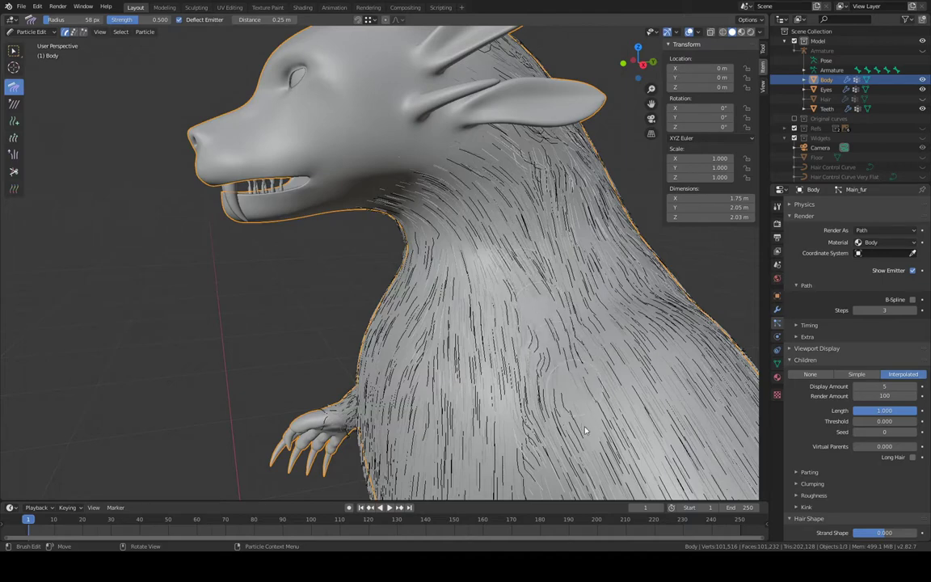
Comb the fur at the back of the neck downward behind the left ears to the base of the neck
{"action": "middle_click_drag", "start_coordinate": [620, 156], "coordinate": [406, 203]}
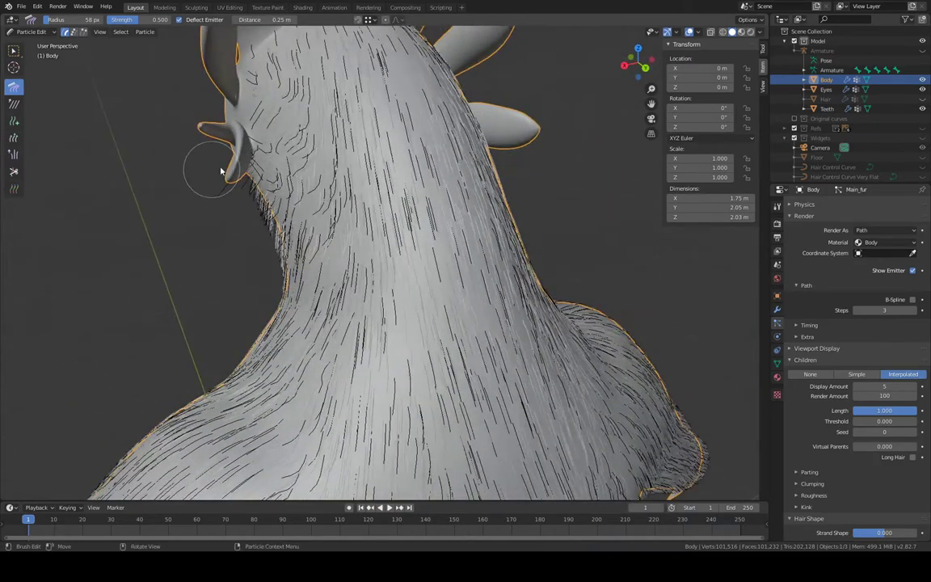
{"action": "left_click_drag", "start_coordinate": [285, 230], "coordinate": [284, 299]}
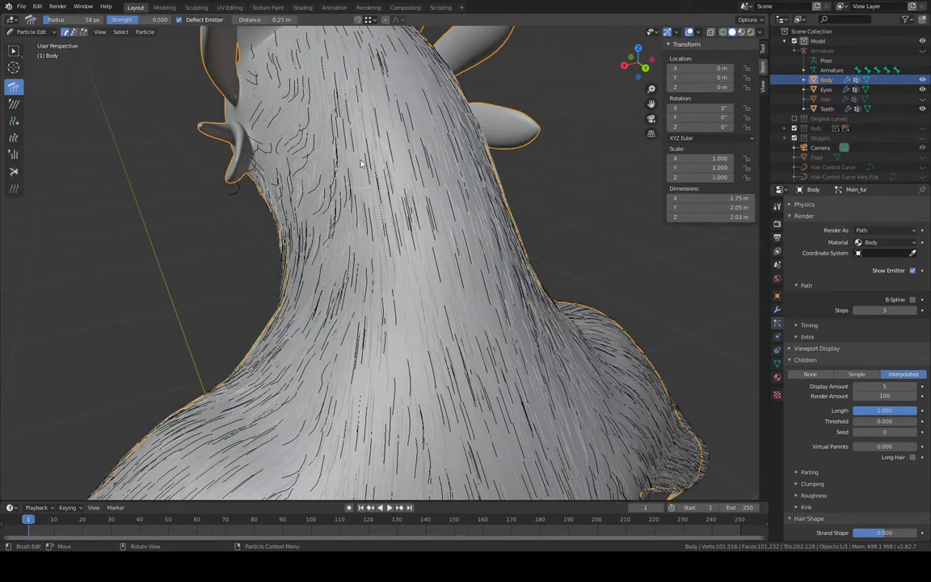
{"action": "middle_click_drag", "start_coordinate": [361, 164], "coordinate": [210, 174]}
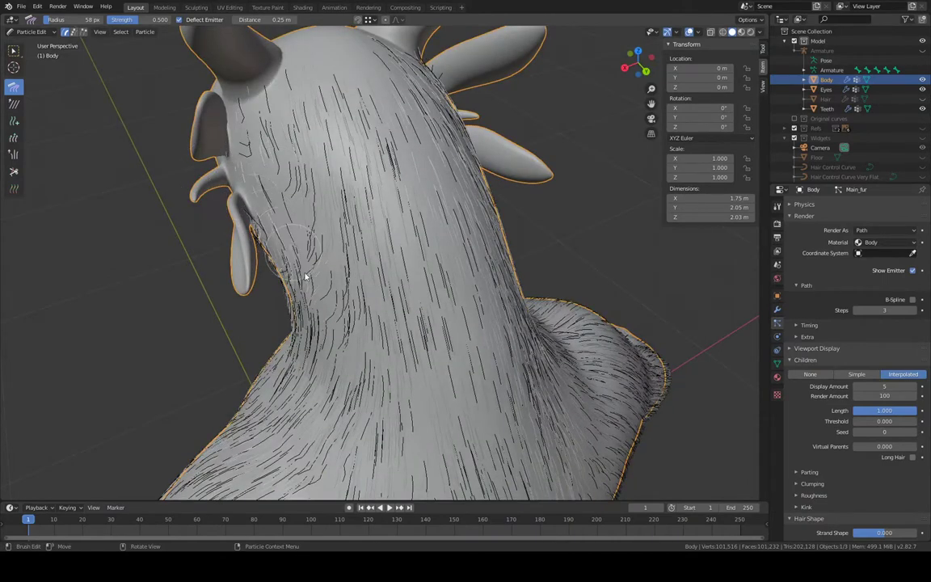
{"action": "left_click_drag", "start_coordinate": [316, 321], "coordinate": [324, 365]}
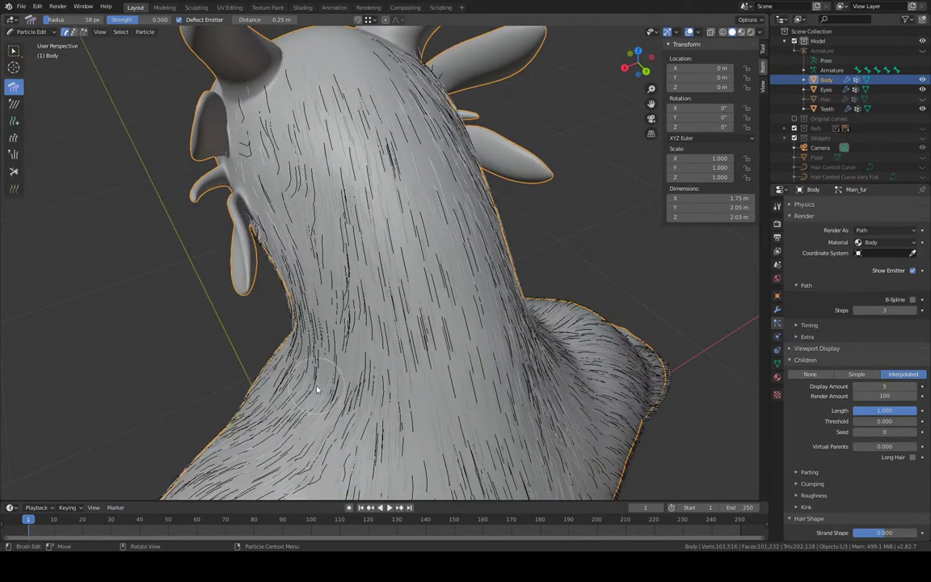
{"action": "middle_click_drag", "start_coordinate": [316, 386], "coordinate": [222, 106]}
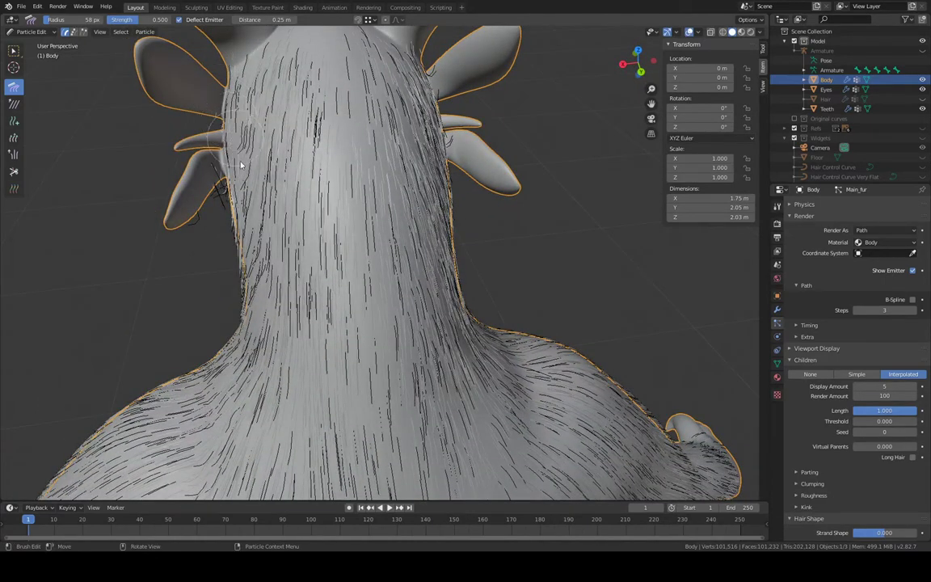
Comb the fur down the right side of the neck below the ears, and along the neck's left outline to the shoulder
{"action": "middle_click_drag", "start_coordinate": [488, 120], "coordinate": [451, 80]}
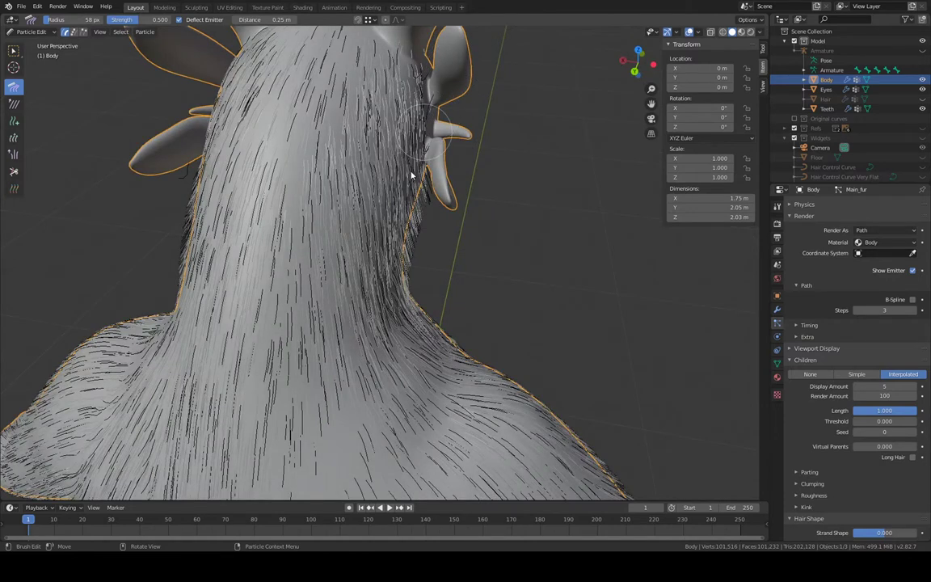
{"action": "mouse_move", "coordinate": [411, 175]}
{"action": "left_mouse_down"}
{"action": "mouse_move", "coordinate": [390, 254]}
{"action": "mouse_move", "coordinate": [394, 343]}
{"action": "left_mouse_up"}
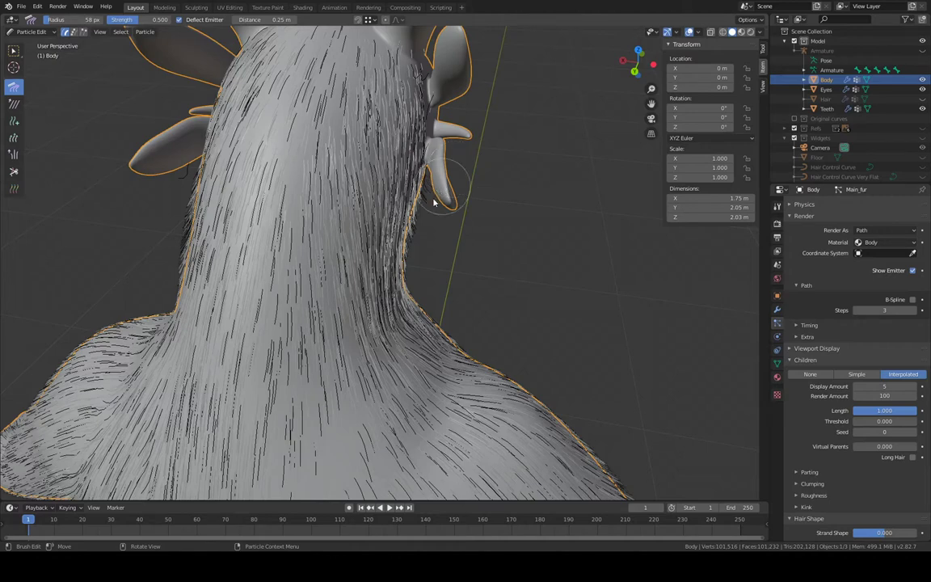
{"action": "left_click_drag", "start_coordinate": [423, 220], "coordinate": [418, 246]}
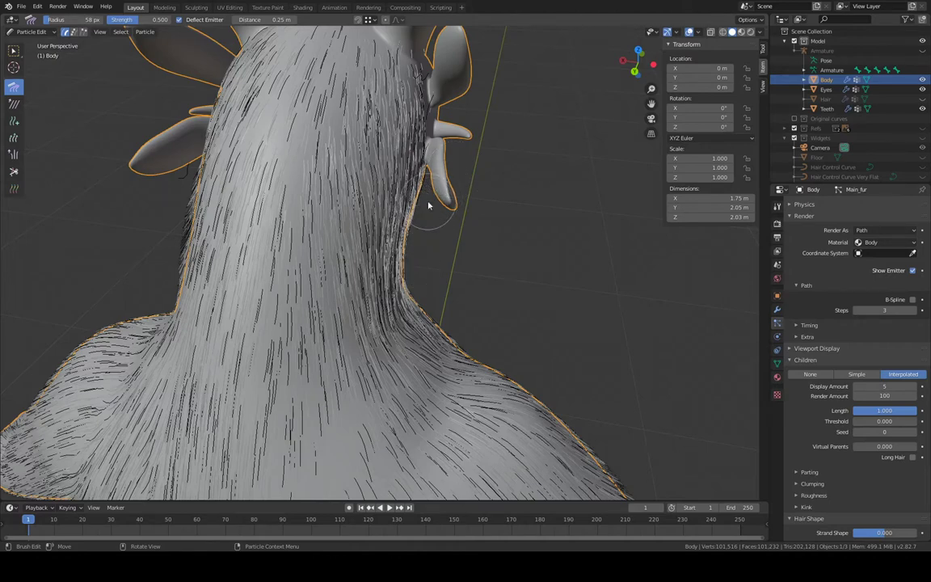
{"action": "left_click_drag", "start_coordinate": [186, 192], "coordinate": [161, 304]}
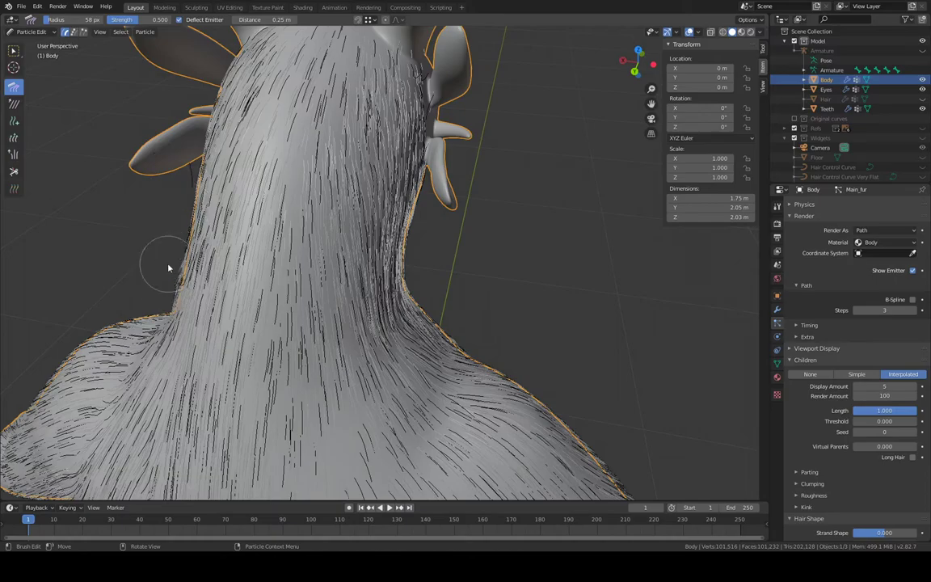
Comb the fur along the underside of the right arm from the upper arm to the wrist, with a 69 px brush radius
{"action": "mouse_move", "coordinate": [199, 228]}
{"action": "middle_mouse_down"}
{"action": "mouse_move", "coordinate": [385, 150]}
{"action": "mouse_move", "coordinate": [459, 216]}
{"action": "mouse_move", "coordinate": [443, 60]}
{"action": "mouse_move", "coordinate": [368, 156]}
{"action": "mouse_move", "coordinate": [398, 130]}
{"action": "mouse_move", "coordinate": [405, 156]}
{"action": "mouse_move", "coordinate": [416, 130]}
{"action": "mouse_move", "coordinate": [320, 233]}
{"action": "mouse_move", "coordinate": [309, 205]}
{"action": "middle_mouse_up"}
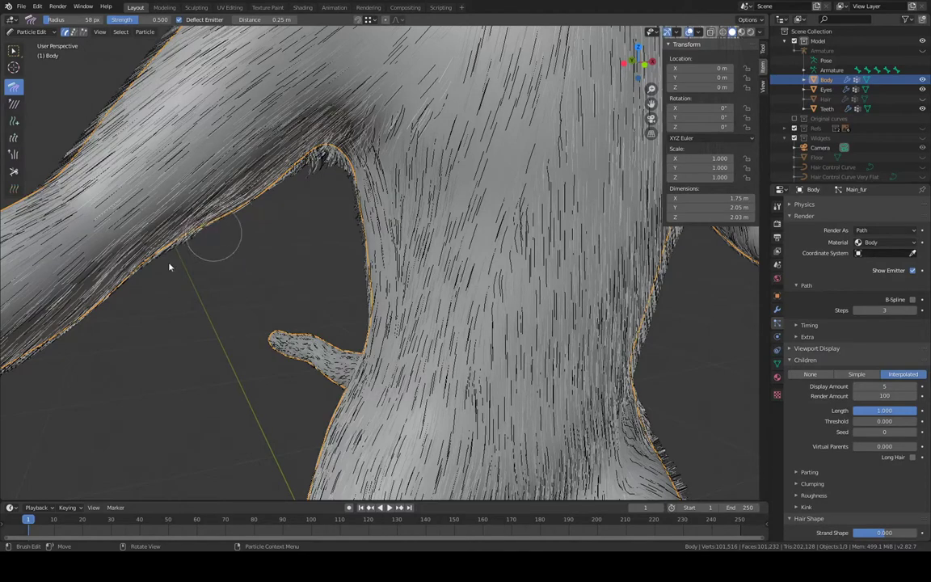
{"action": "middle_click_drag", "start_coordinate": [239, 210], "coordinate": [396, 246]}
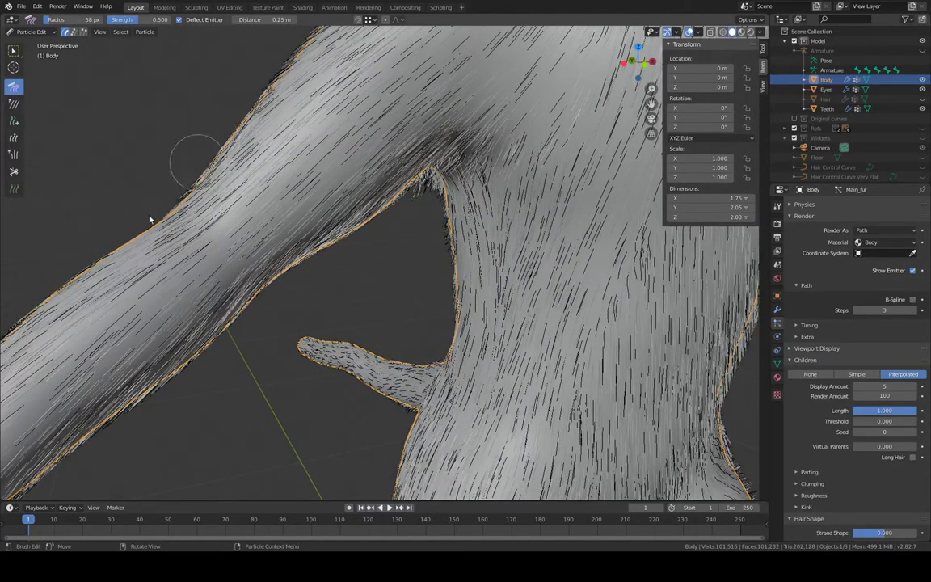
{"action": "scroll", "coordinate": [141, 202], "scroll_direction": "down", "scroll_amount": 3}
{"action": "middle_click_drag", "start_coordinate": [437, 188], "coordinate": [469, 133]}
{"action": "scroll", "coordinate": [442, 141], "scroll_direction": "up", "scroll_amount": 4}
{"action": "scroll", "coordinate": [437, 123], "scroll_direction": "up", "scroll_amount": 2}
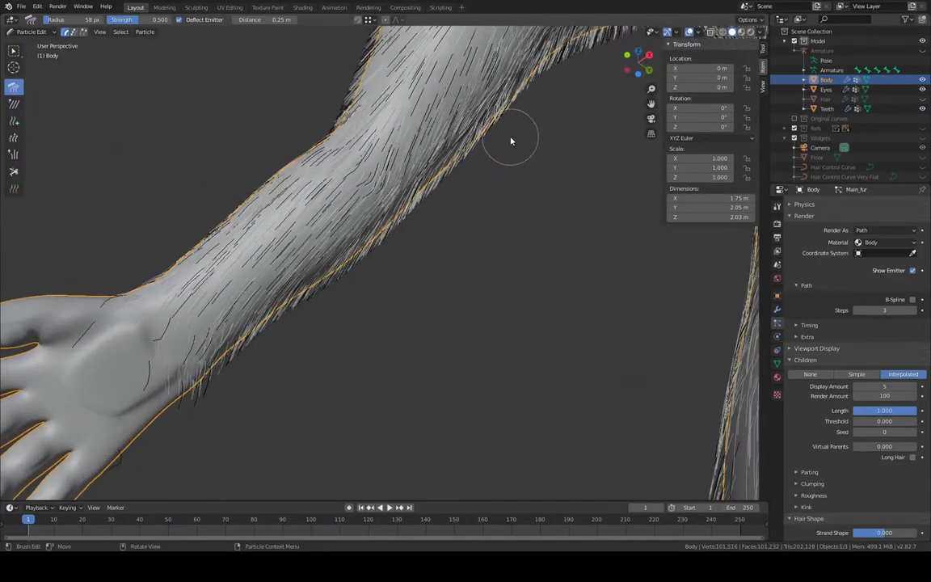
{"action": "key", "text": "f"}
{"action": "mouse_move", "coordinate": [477, 157]}
{"action": "left_mouse_down"}
{"action": "mouse_move", "coordinate": [274, 327]}
{"action": "mouse_move", "coordinate": [75, 458]}
{"action": "left_mouse_up"}
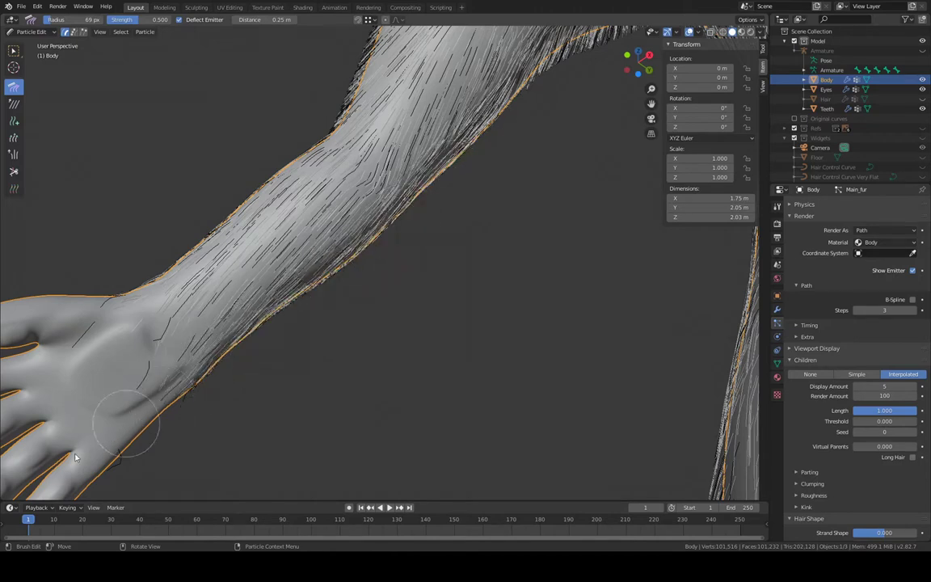
{"action": "middle_click_drag", "start_coordinate": [435, 206], "coordinate": [414, 276]}
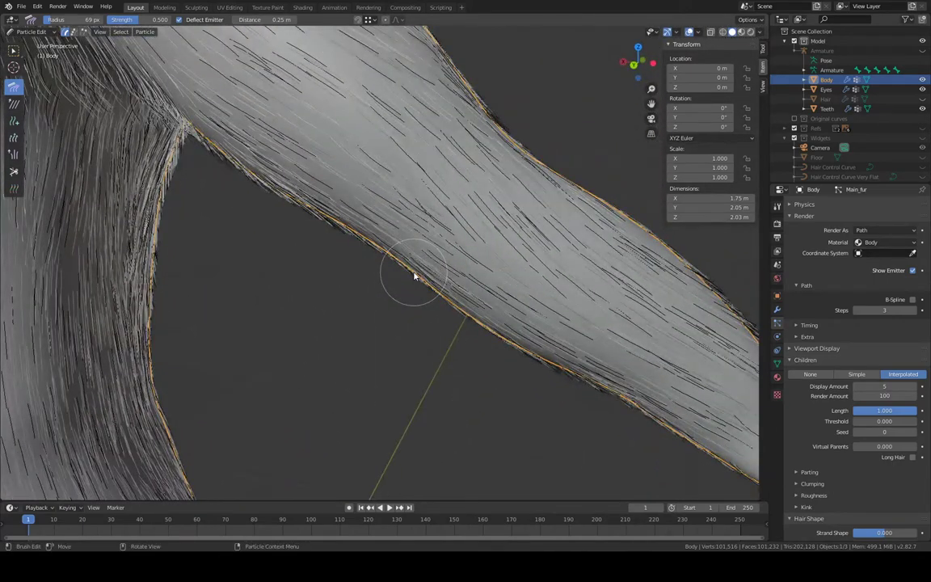
Comb the fur down the creature's back behind both shoulders, with an 84 px brush radius
{"action": "middle_click_drag", "start_coordinate": [494, 118], "coordinate": [590, 110]}
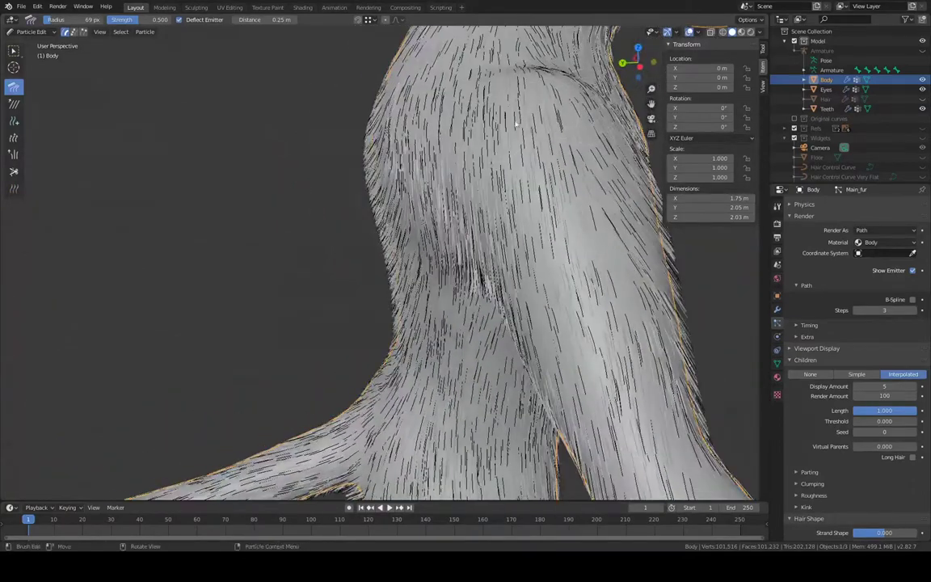
{"action": "key", "text": "f"}
{"action": "left_click", "coordinate": [501, 128]}
{"action": "middle_click_drag", "start_coordinate": [360, 123], "coordinate": [356, 122]}
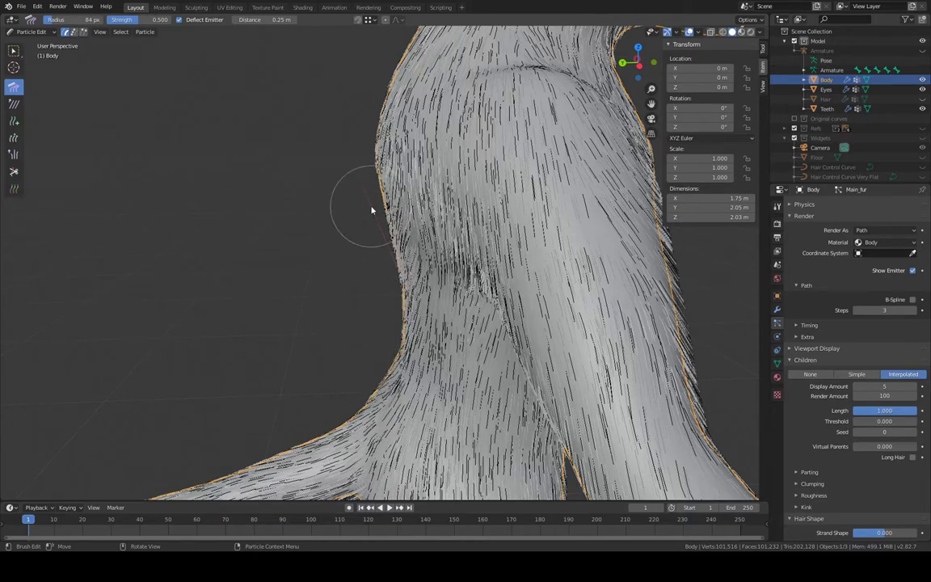
{"action": "mouse_move", "coordinate": [372, 208]}
{"action": "middle_mouse_down"}
{"action": "mouse_move", "coordinate": [396, 160]}
{"action": "mouse_move", "coordinate": [372, 166]}
{"action": "middle_mouse_up"}
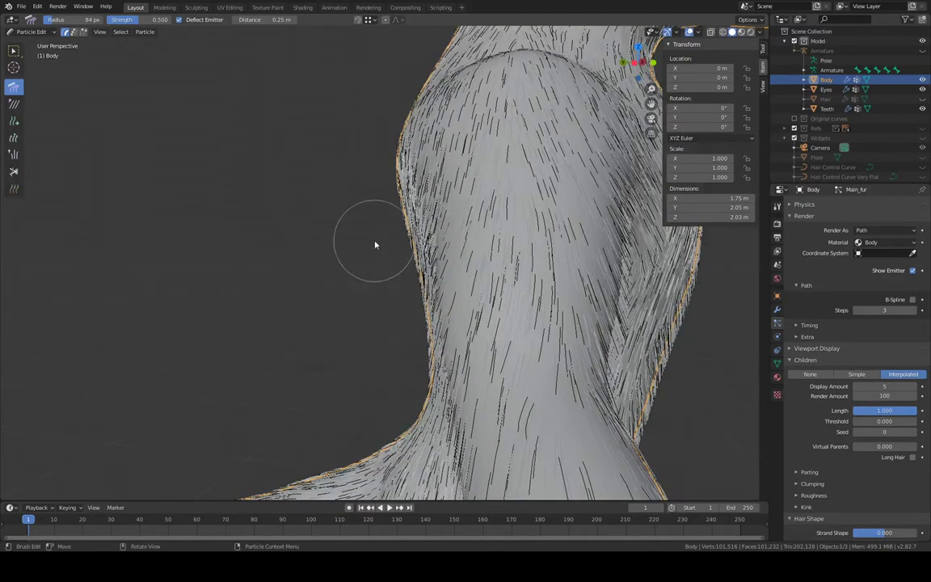
{"action": "mouse_move", "coordinate": [374, 244]}
{"action": "middle_mouse_down"}
{"action": "mouse_move", "coordinate": [491, 204]}
{"action": "mouse_move", "coordinate": [616, 255]}
{"action": "mouse_move", "coordinate": [573, 215]}
{"action": "mouse_move", "coordinate": [521, 204]}
{"action": "mouse_move", "coordinate": [520, 219]}
{"action": "mouse_move", "coordinate": [483, 163]}
{"action": "middle_mouse_up"}
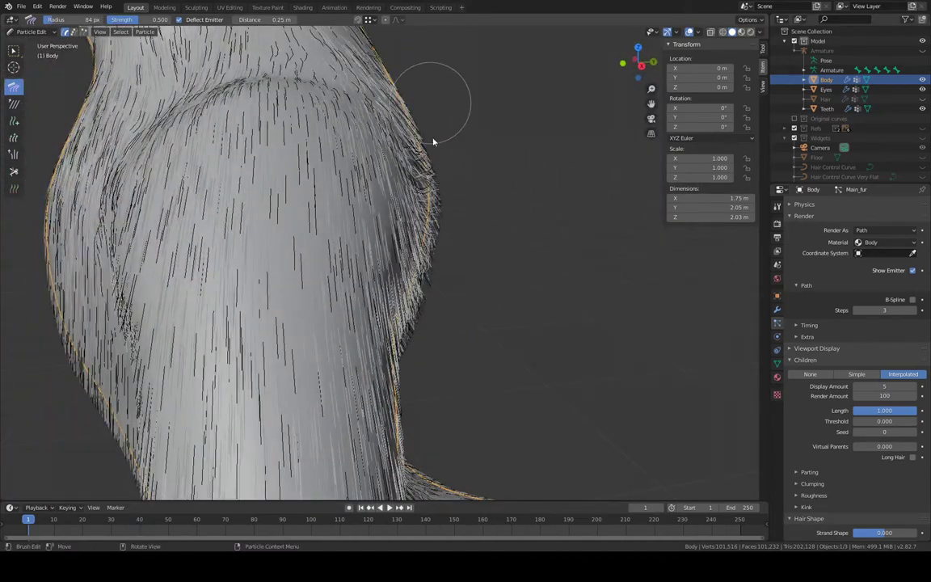
{"action": "mouse_move", "coordinate": [433, 142]}
{"action": "left_mouse_down"}
{"action": "mouse_move", "coordinate": [443, 207]}
{"action": "mouse_move", "coordinate": [425, 368]}
{"action": "mouse_move", "coordinate": [430, 345]}
{"action": "left_mouse_up"}
Comb the fur below the left armpit and down the left side of the torso toward the waist
{"action": "mouse_move", "coordinate": [430, 345]}
{"action": "middle_mouse_down"}
{"action": "mouse_move", "coordinate": [551, 109]}
{"action": "mouse_move", "coordinate": [525, 133]}
{"action": "middle_mouse_up"}
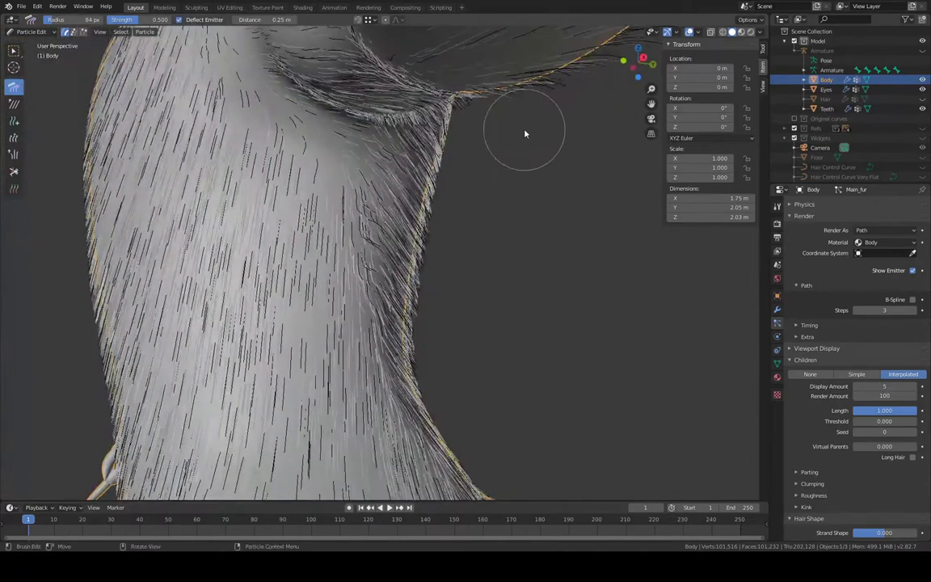
{"action": "mouse_move", "coordinate": [525, 134]}
{"action": "left_mouse_down"}
{"action": "mouse_move", "coordinate": [462, 158]}
{"action": "mouse_move", "coordinate": [474, 152]}
{"action": "mouse_move", "coordinate": [438, 222]}
{"action": "mouse_move", "coordinate": [433, 298]}
{"action": "mouse_move", "coordinate": [456, 395]}
{"action": "left_mouse_up"}
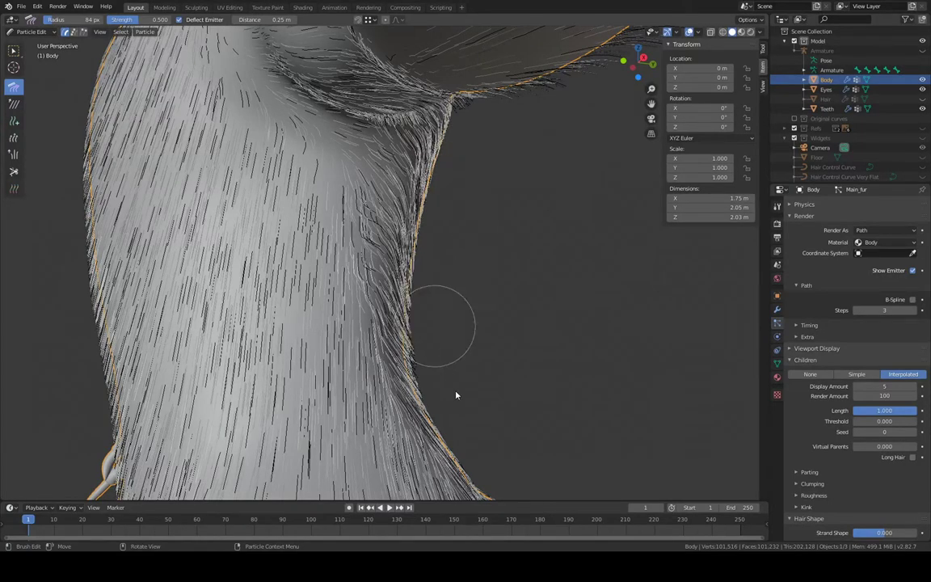
{"action": "mouse_move", "coordinate": [457, 220]}
{"action": "middle_mouse_down"}
{"action": "mouse_move", "coordinate": [496, 219]}
{"action": "mouse_move", "coordinate": [548, 196]}
{"action": "middle_mouse_up"}
{"action": "mouse_move", "coordinate": [538, 222]}
{"action": "left_mouse_down"}
{"action": "mouse_move", "coordinate": [536, 338]}
{"action": "mouse_move", "coordinate": [559, 408]}
{"action": "left_mouse_up"}
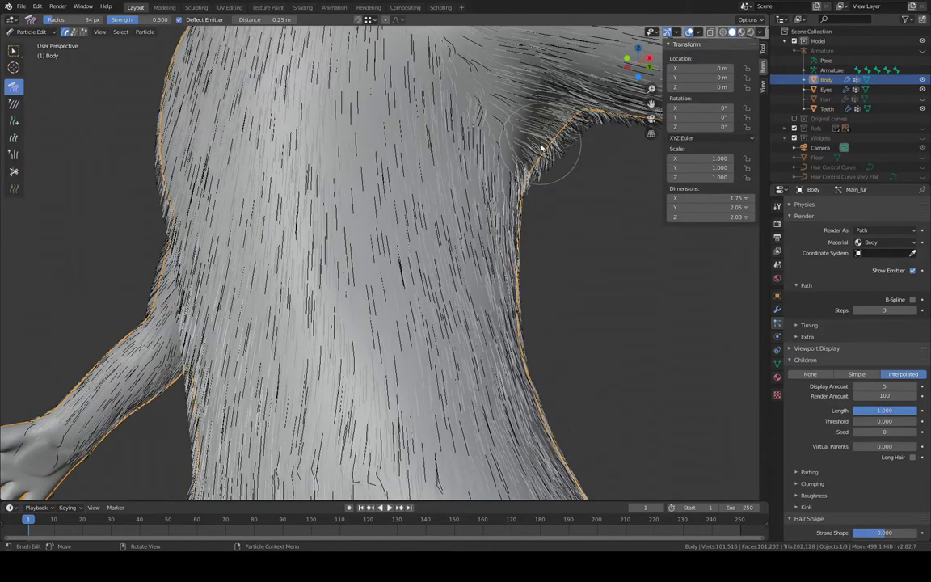
{"action": "mouse_move", "coordinate": [557, 160]}
{"action": "middle_mouse_down"}
{"action": "mouse_move", "coordinate": [555, 150]}
{"action": "mouse_move", "coordinate": [565, 155]}
{"action": "mouse_move", "coordinate": [546, 140]}
{"action": "mouse_move", "coordinate": [433, 183]}
{"action": "mouse_move", "coordinate": [440, 146]}
{"action": "mouse_move", "coordinate": [440, 170]}
{"action": "mouse_move", "coordinate": [456, 171]}
{"action": "mouse_move", "coordinate": [441, 167]}
{"action": "mouse_move", "coordinate": [465, 154]}
{"action": "mouse_move", "coordinate": [561, 208]}
{"action": "mouse_move", "coordinate": [474, 104]}
{"action": "mouse_move", "coordinate": [469, 172]}
{"action": "mouse_move", "coordinate": [484, 208]}
{"action": "mouse_move", "coordinate": [498, 201]}
{"action": "mouse_move", "coordinate": [472, 210]}
{"action": "middle_mouse_up"}
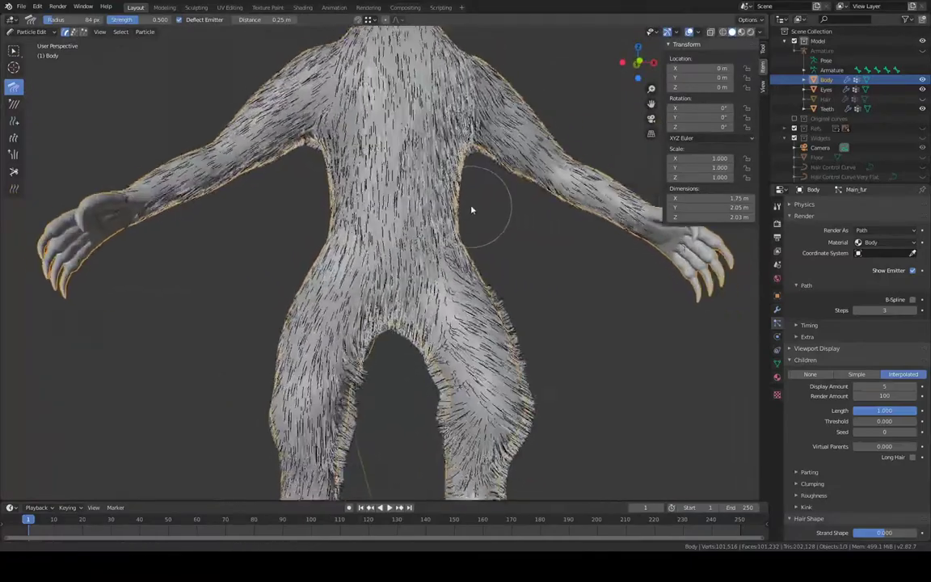
Comb the fur from the crotch down the front and inner side of both thighs, with an 84 px brush radius
{"action": "scroll", "coordinate": [473, 210], "scroll_direction": "up", "scroll_amount": 6}
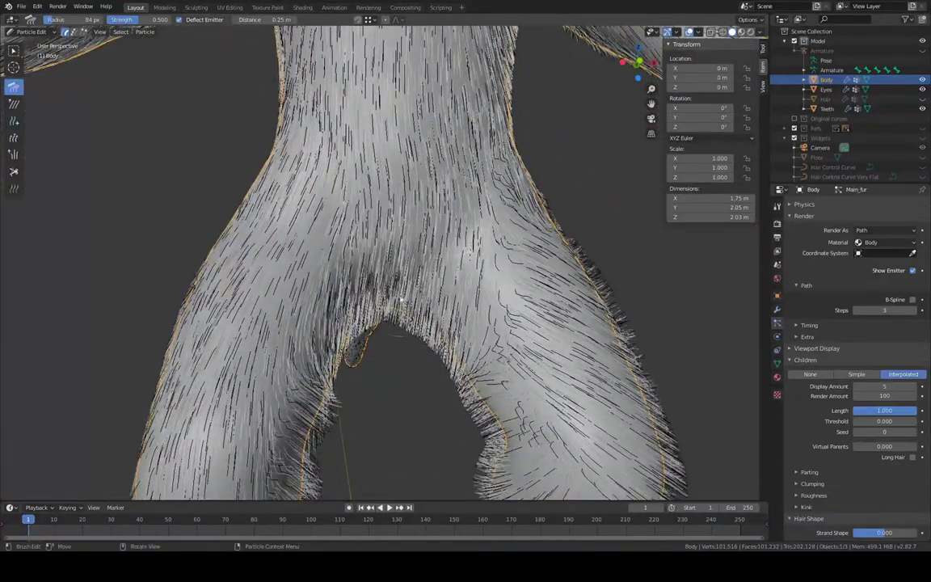
{"action": "mouse_move", "coordinate": [424, 236]}
{"action": "left_mouse_down"}
{"action": "mouse_move", "coordinate": [447, 306]}
{"action": "mouse_move", "coordinate": [513, 397]}
{"action": "left_mouse_up"}
{"action": "left_click_drag", "start_coordinate": [553, 452], "coordinate": [542, 441]}
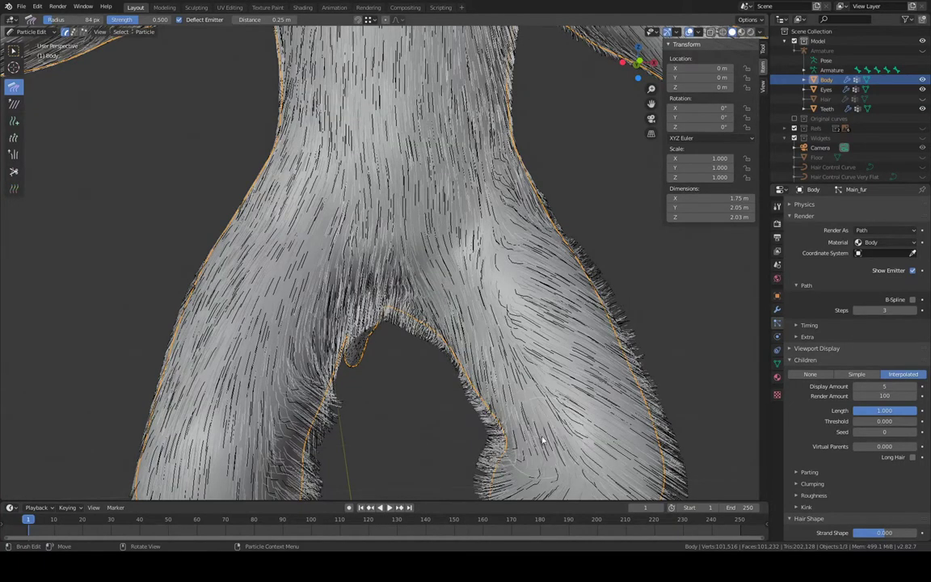
{"action": "mouse_move", "coordinate": [397, 189]}
{"action": "left_mouse_down"}
{"action": "mouse_move", "coordinate": [364, 270]}
{"action": "mouse_move", "coordinate": [332, 302]}
{"action": "mouse_move", "coordinate": [263, 467]}
{"action": "left_mouse_up"}
Comb the fur along the inner edge of the creature's right thigh and past the knee down the inner lower leg
{"action": "mouse_move", "coordinate": [339, 285]}
{"action": "middle_mouse_down"}
{"action": "mouse_move", "coordinate": [430, 265]}
{"action": "mouse_move", "coordinate": [443, 285]}
{"action": "mouse_move", "coordinate": [356, 289]}
{"action": "mouse_move", "coordinate": [377, 197]}
{"action": "mouse_move", "coordinate": [384, 230]}
{"action": "middle_mouse_up"}
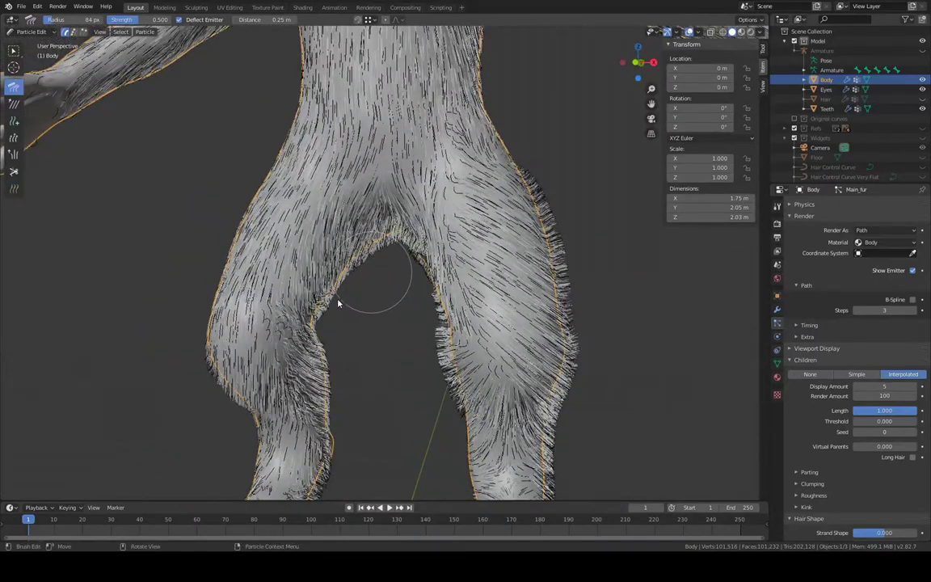
{"action": "mouse_move", "coordinate": [339, 304]}
{"action": "left_mouse_down"}
{"action": "mouse_move", "coordinate": [293, 287]}
{"action": "mouse_move", "coordinate": [308, 332]}
{"action": "mouse_move", "coordinate": [365, 283]}
{"action": "left_mouse_up"}
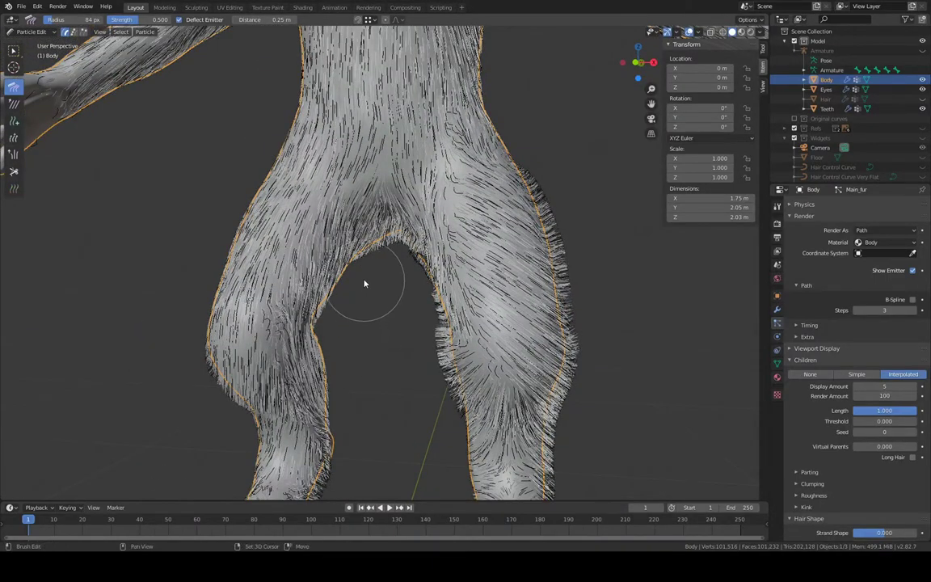
{"action": "middle_click_drag", "start_coordinate": [364, 284], "coordinate": [343, 251]}
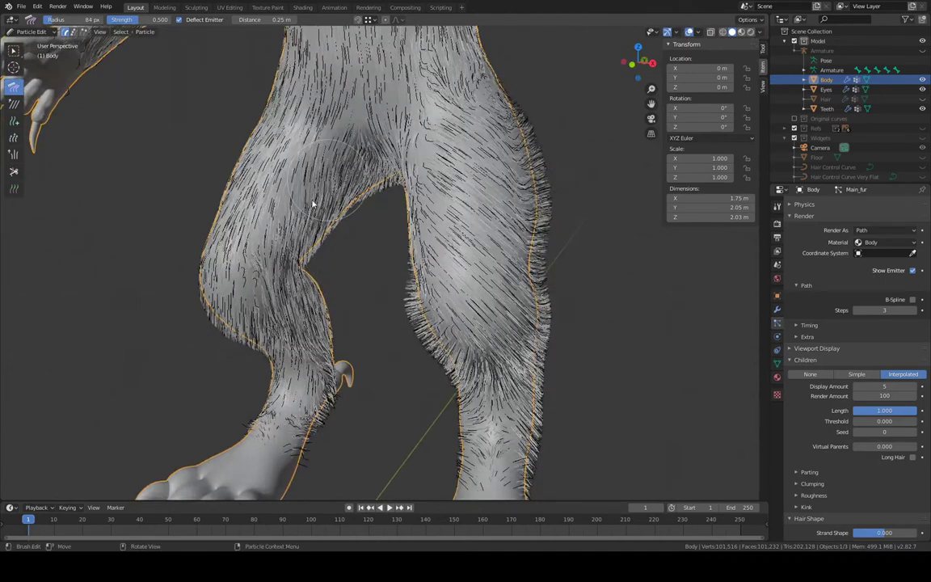
{"action": "mouse_move", "coordinate": [313, 204]}
{"action": "left_mouse_down"}
{"action": "mouse_move", "coordinate": [255, 214]}
{"action": "mouse_move", "coordinate": [273, 251]}
{"action": "mouse_move", "coordinate": [266, 283]}
{"action": "mouse_move", "coordinate": [328, 387]}
{"action": "mouse_move", "coordinate": [332, 381]}
{"action": "left_mouse_up"}
Comb the fur under the right thigh toward the knee and down the front of the right shin
{"action": "mouse_move", "coordinate": [349, 289]}
{"action": "middle_mouse_down"}
{"action": "mouse_move", "coordinate": [356, 245]}
{"action": "mouse_move", "coordinate": [376, 255]}
{"action": "middle_mouse_up"}
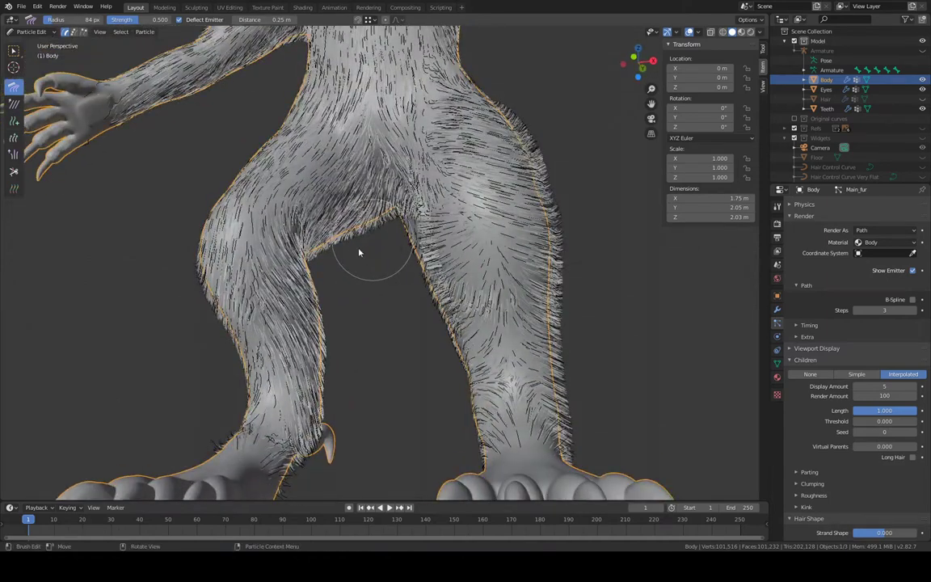
{"action": "mouse_move", "coordinate": [359, 253]}
{"action": "left_mouse_down"}
{"action": "mouse_move", "coordinate": [312, 270]}
{"action": "mouse_move", "coordinate": [259, 310]}
{"action": "left_mouse_up"}
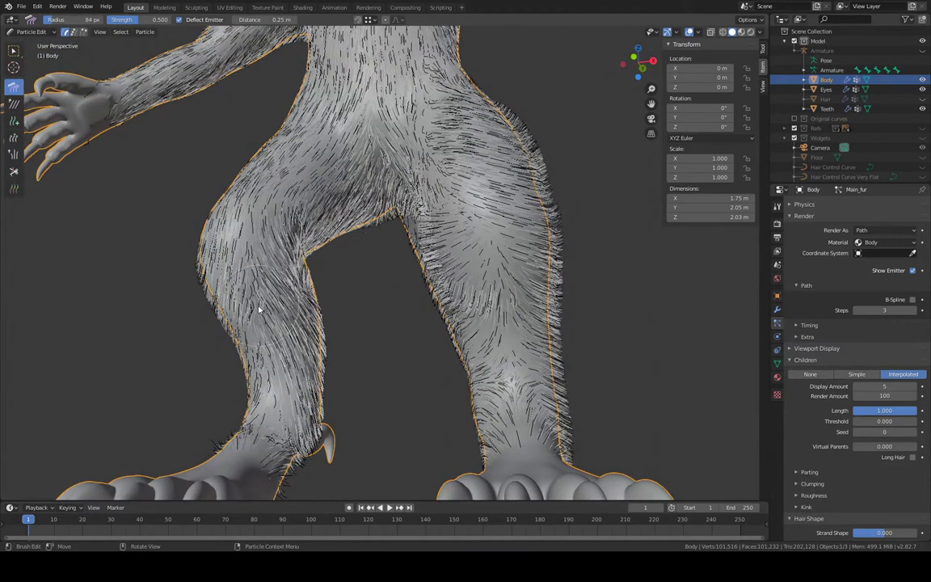
{"action": "mouse_move", "coordinate": [182, 263]}
{"action": "left_mouse_down"}
{"action": "mouse_move", "coordinate": [239, 390]}
{"action": "mouse_move", "coordinate": [233, 457]}
{"action": "left_mouse_up"}
{"action": "middle_click_drag", "start_coordinate": [214, 432], "coordinate": [570, 288]}
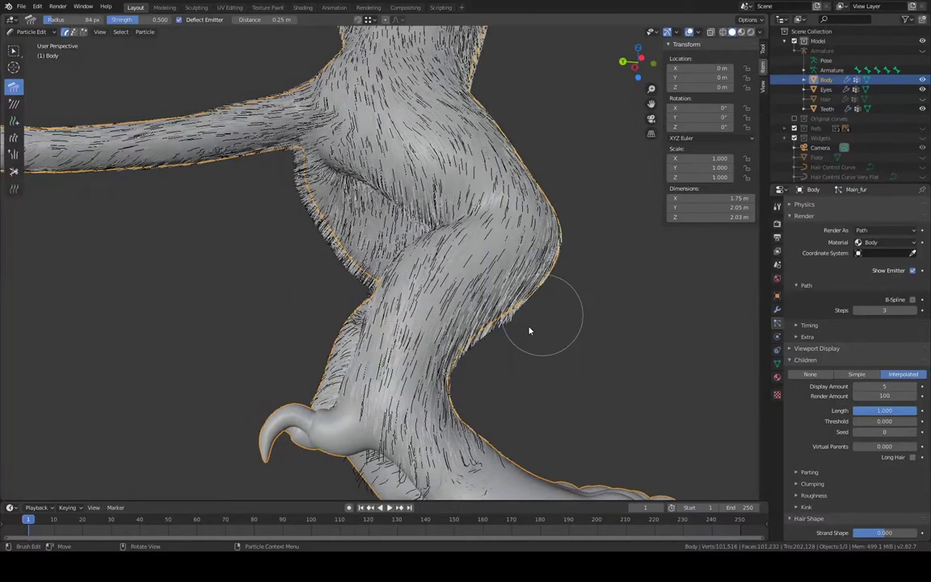
{"action": "mouse_move", "coordinate": [511, 343]}
{"action": "left_mouse_down"}
{"action": "mouse_move", "coordinate": [477, 385]}
{"action": "mouse_move", "coordinate": [487, 403]}
{"action": "left_mouse_up"}
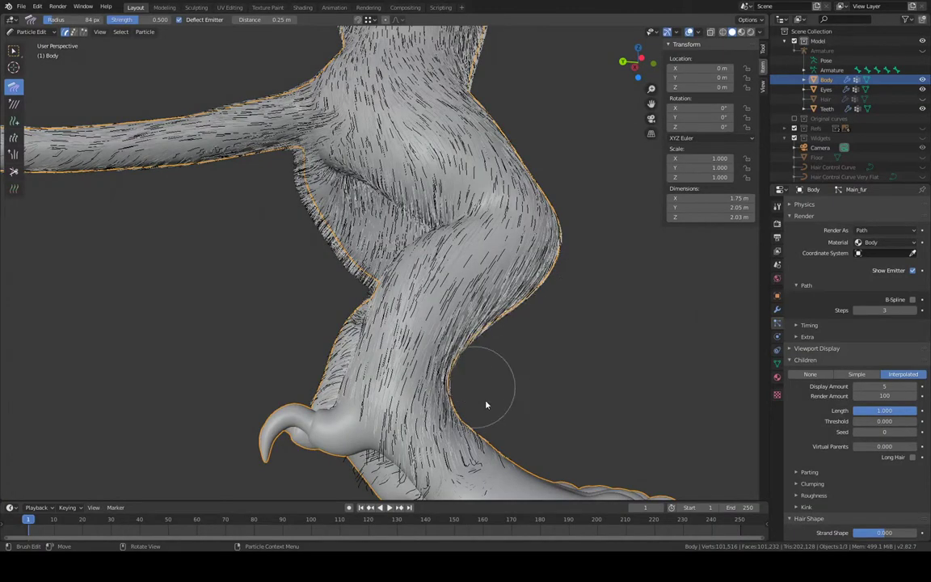
Comb the fur around the right ankle downward onto the top of the foot
{"action": "mouse_move", "coordinate": [527, 336]}
{"action": "middle_mouse_down"}
{"action": "mouse_move", "coordinate": [515, 313]}
{"action": "mouse_move", "coordinate": [539, 291]}
{"action": "mouse_move", "coordinate": [541, 200]}
{"action": "mouse_move", "coordinate": [469, 268]}
{"action": "middle_mouse_up"}
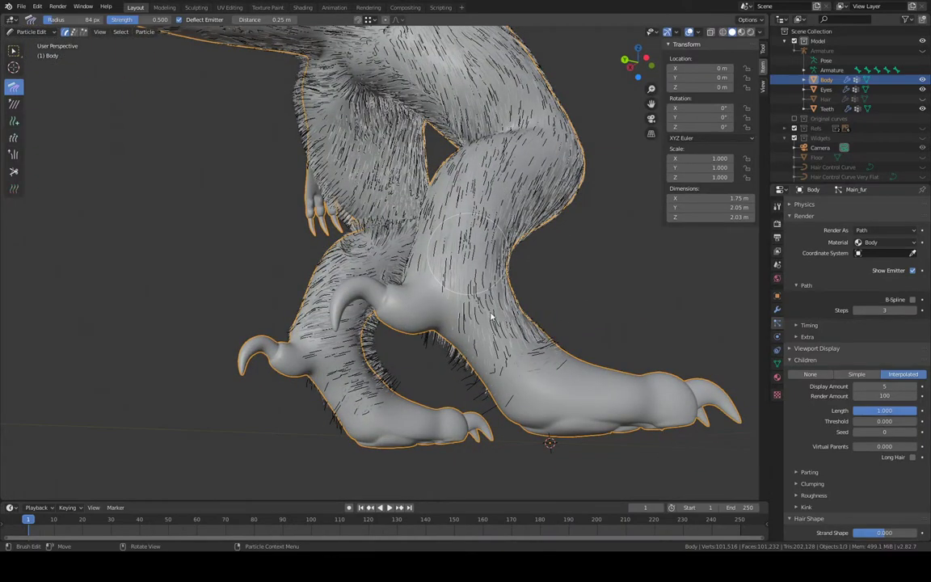
{"action": "mouse_move", "coordinate": [492, 318]}
{"action": "left_mouse_down"}
{"action": "mouse_move", "coordinate": [571, 380]}
{"action": "mouse_move", "coordinate": [597, 387]}
{"action": "left_mouse_up"}
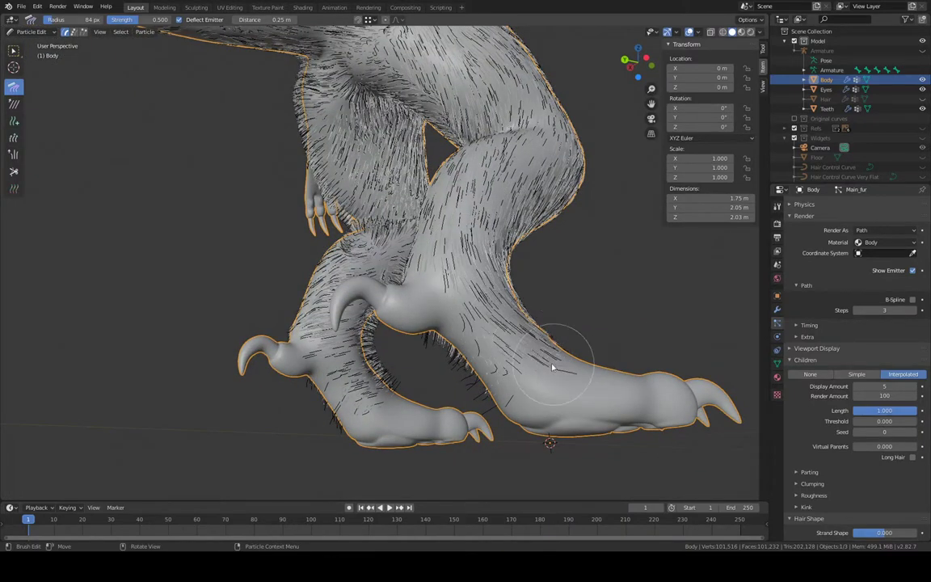
{"action": "middle_click_drag", "start_coordinate": [518, 336], "coordinate": [358, 365]}
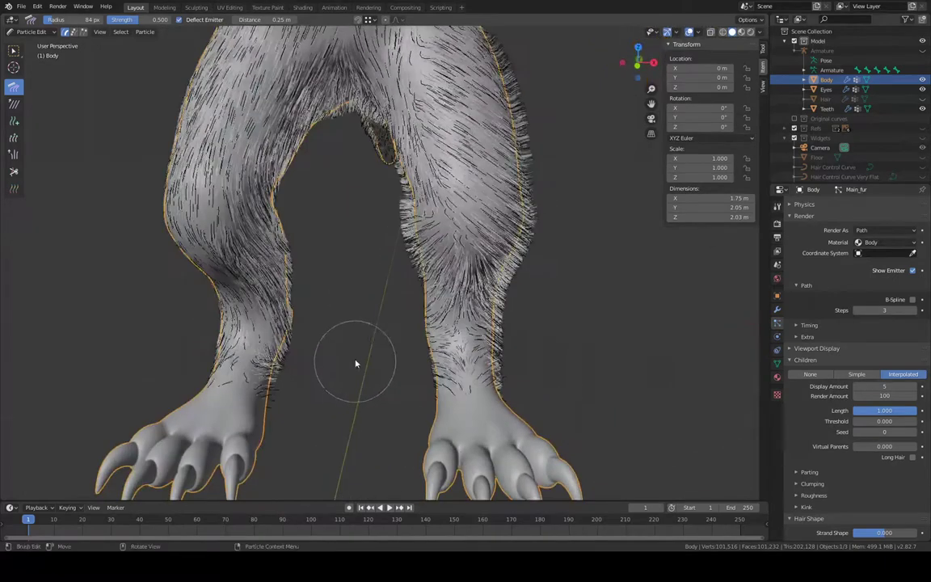
{"action": "mouse_move", "coordinate": [240, 356]}
{"action": "left_mouse_down"}
{"action": "mouse_move", "coordinate": [209, 341]}
{"action": "mouse_move", "coordinate": [217, 429]}
{"action": "left_mouse_up"}
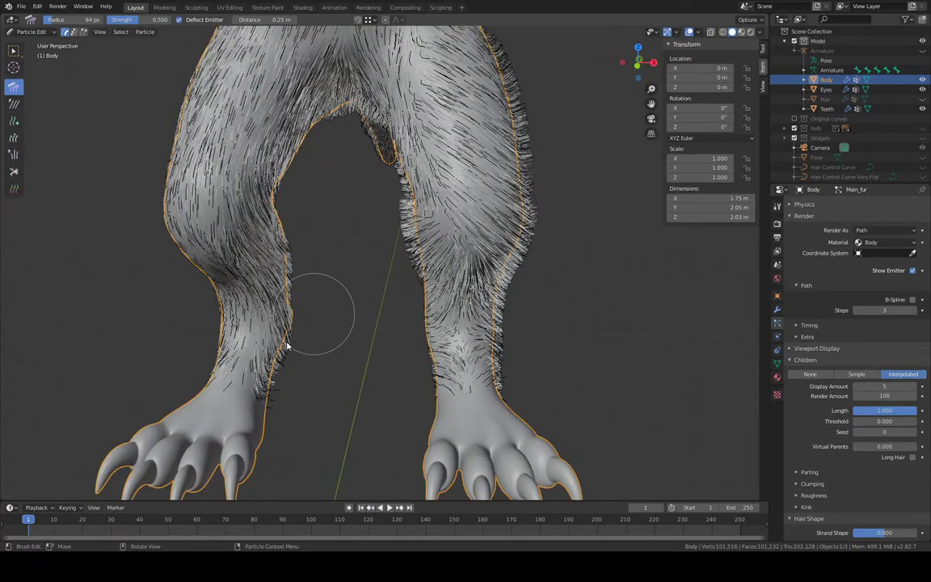
{"action": "left_click_drag", "start_coordinate": [287, 346], "coordinate": [253, 440]}
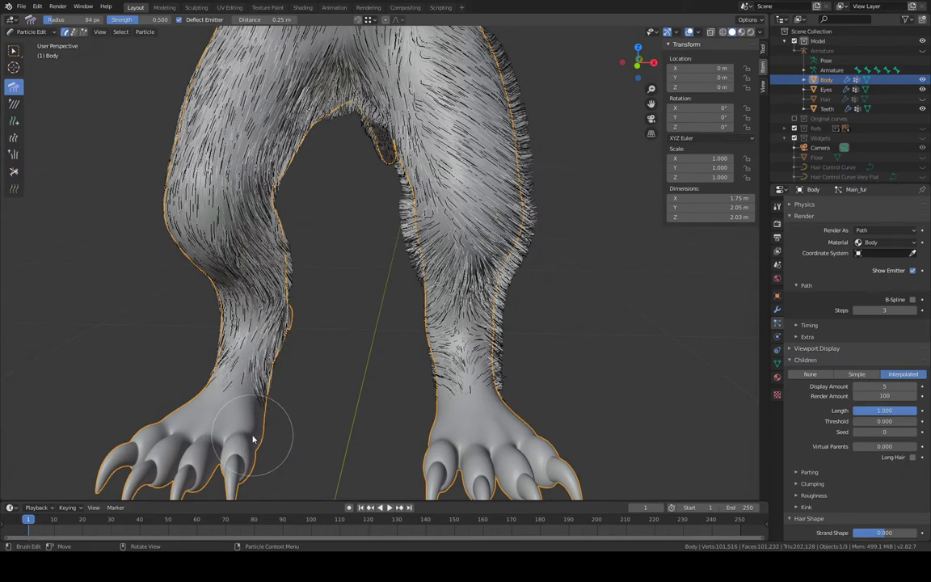
Smooth the protruding fur along the front edge of the right shin below the knee
{"action": "mouse_move", "coordinate": [253, 440]}
{"action": "middle_mouse_down"}
{"action": "mouse_move", "coordinate": [289, 208]}
{"action": "mouse_move", "coordinate": [263, 196]}
{"action": "mouse_move", "coordinate": [250, 202]}
{"action": "middle_mouse_up"}
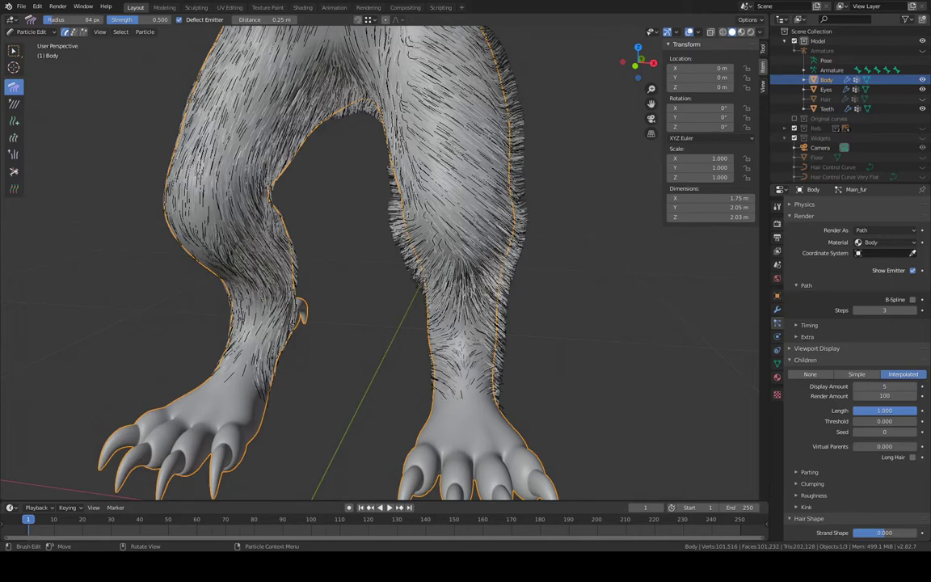
{"action": "mouse_move", "coordinate": [343, 178]}
{"action": "middle_mouse_down"}
{"action": "mouse_move", "coordinate": [441, 167]}
{"action": "mouse_move", "coordinate": [433, 176]}
{"action": "middle_mouse_up"}
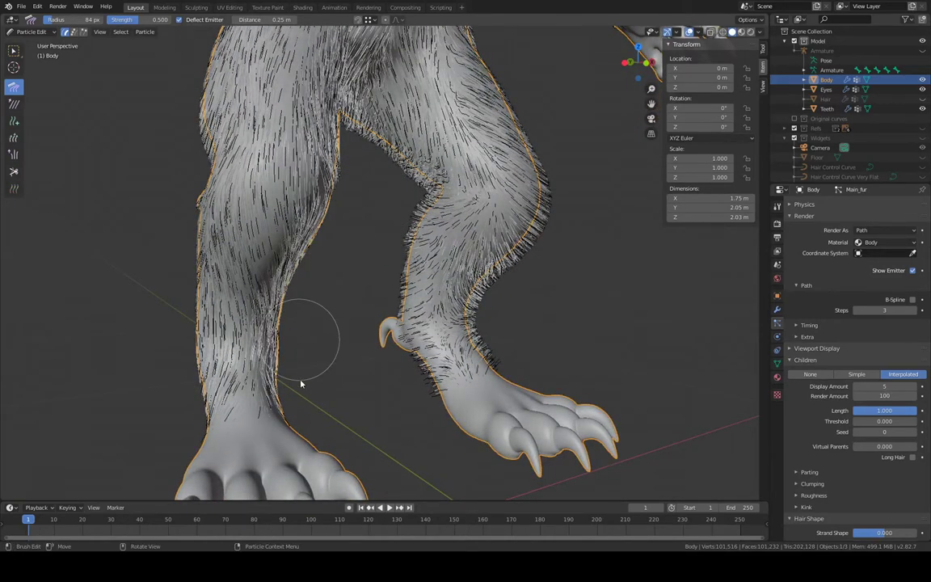
{"action": "mouse_move", "coordinate": [304, 385]}
{"action": "middle_mouse_down"}
{"action": "mouse_move", "coordinate": [306, 302]}
{"action": "mouse_move", "coordinate": [233, 293]}
{"action": "mouse_move", "coordinate": [220, 278]}
{"action": "mouse_move", "coordinate": [197, 292]}
{"action": "mouse_move", "coordinate": [231, 287]}
{"action": "middle_mouse_up"}
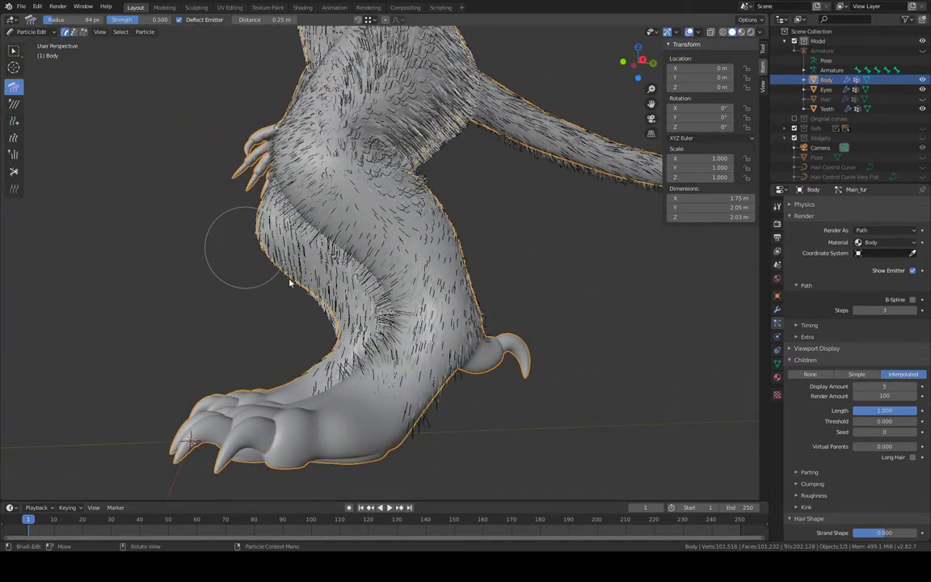
{"action": "left_click_drag", "start_coordinate": [289, 282], "coordinate": [312, 310]}
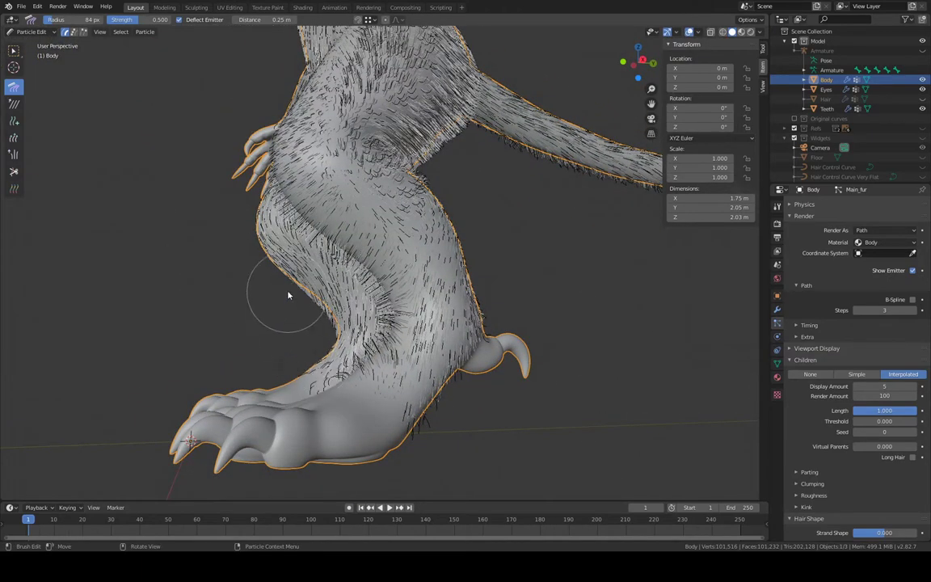
Comb the fur down the front of the creature's left leg from the thigh over the knee to the shin
{"action": "mouse_move", "coordinate": [284, 291]}
{"action": "middle_mouse_down"}
{"action": "mouse_move", "coordinate": [426, 312]}
{"action": "mouse_move", "coordinate": [380, 337]}
{"action": "mouse_move", "coordinate": [436, 137]}
{"action": "mouse_move", "coordinate": [415, 186]}
{"action": "mouse_move", "coordinate": [390, 198]}
{"action": "middle_mouse_up"}
{"action": "scroll", "coordinate": [467, 135], "scroll_direction": "down", "scroll_amount": 4}
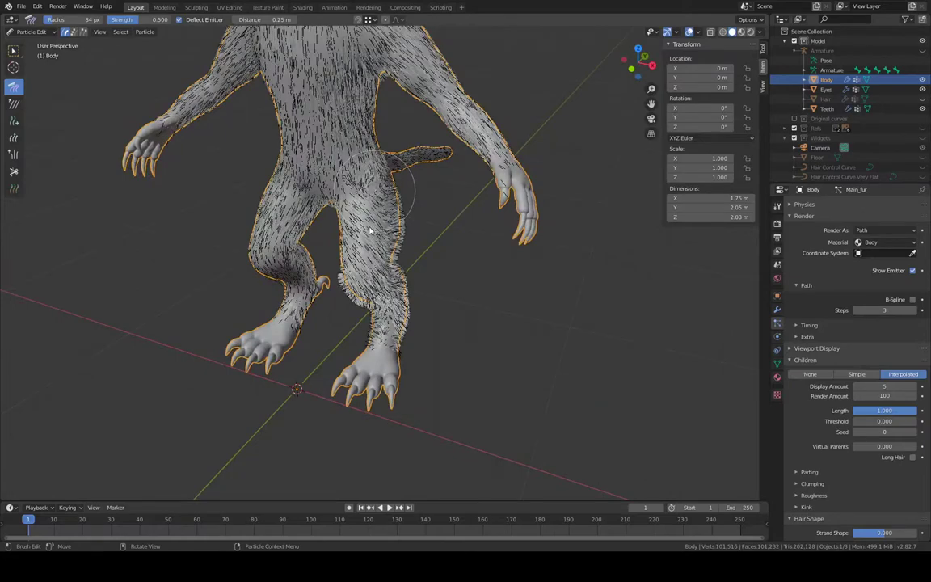
{"action": "left_click_drag", "start_coordinate": [370, 231], "coordinate": [368, 314]}
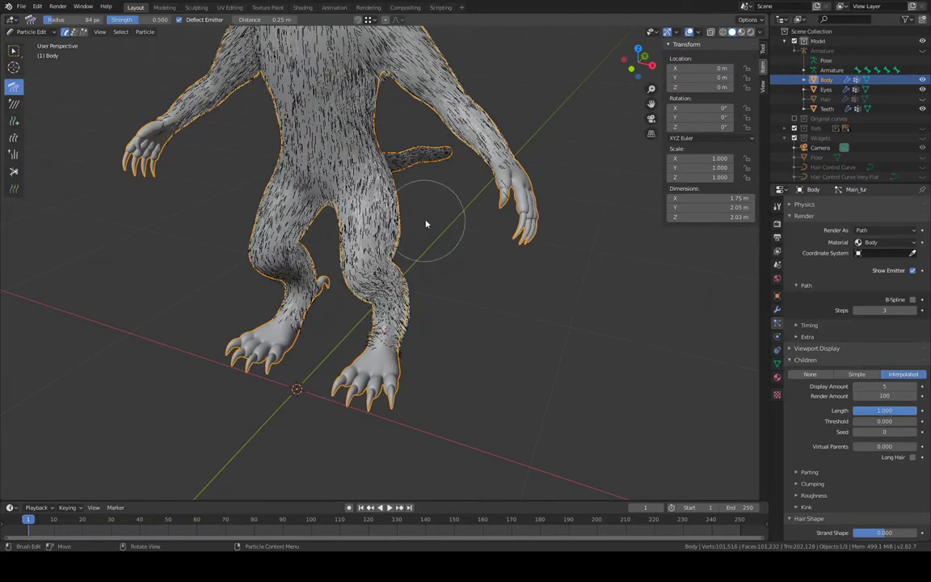
Comb the fur down the left leg's outer side past the knee and along the front edge of the shin to the foot
{"action": "middle_click_drag", "start_coordinate": [426, 224], "coordinate": [404, 156]}
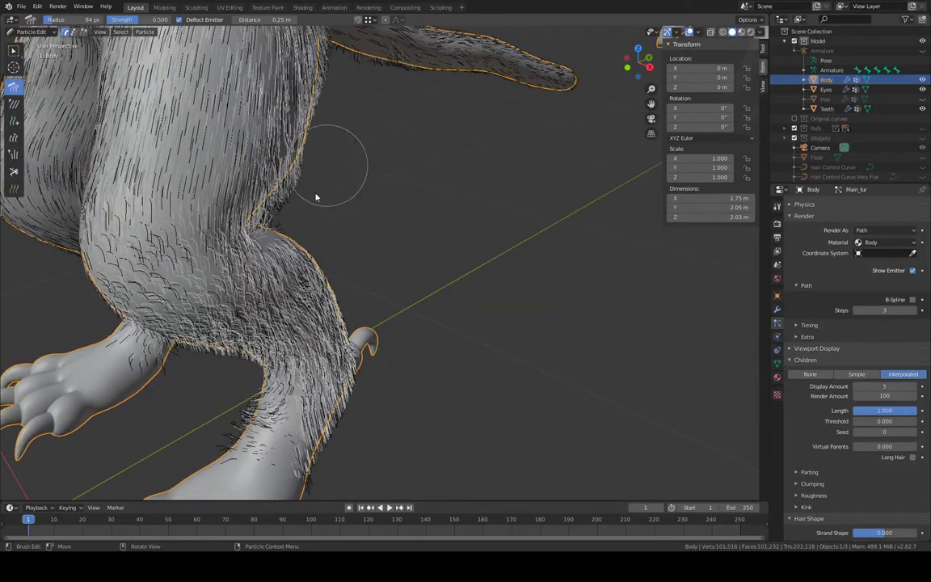
{"action": "mouse_move", "coordinate": [358, 187]}
{"action": "middle_mouse_down"}
{"action": "mouse_move", "coordinate": [271, 161]}
{"action": "mouse_move", "coordinate": [284, 187]}
{"action": "middle_mouse_up"}
{"action": "mouse_move", "coordinate": [261, 192]}
{"action": "left_mouse_down"}
{"action": "mouse_move", "coordinate": [279, 242]}
{"action": "mouse_move", "coordinate": [344, 284]}
{"action": "mouse_move", "coordinate": [333, 304]}
{"action": "mouse_move", "coordinate": [370, 378]}
{"action": "left_mouse_up"}
{"action": "middle_click_drag", "start_coordinate": [370, 377], "coordinate": [279, 199]}
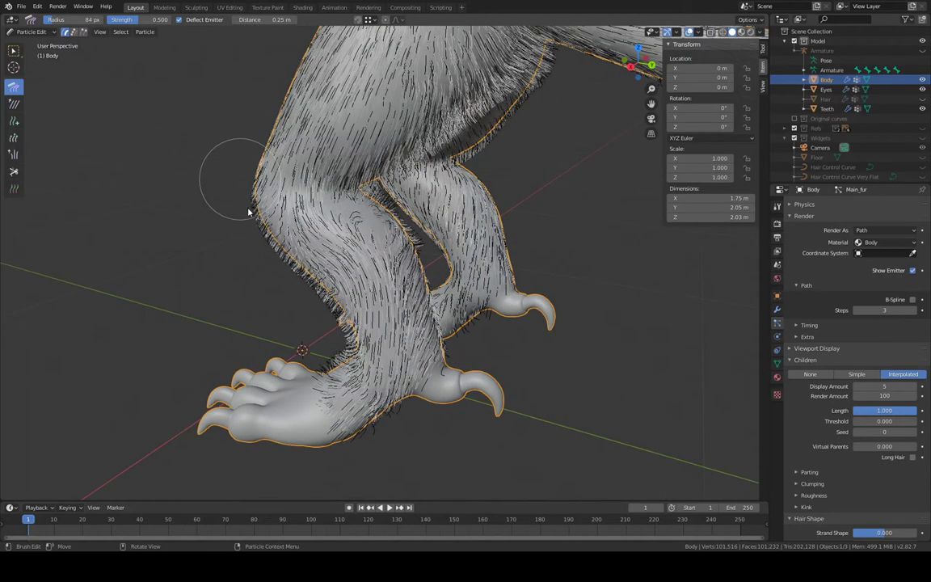
{"action": "mouse_move", "coordinate": [249, 208]}
{"action": "left_mouse_down"}
{"action": "mouse_move", "coordinate": [343, 327]}
{"action": "mouse_move", "coordinate": [332, 324]}
{"action": "mouse_move", "coordinate": [307, 356]}
{"action": "mouse_move", "coordinate": [275, 364]}
{"action": "left_mouse_up"}
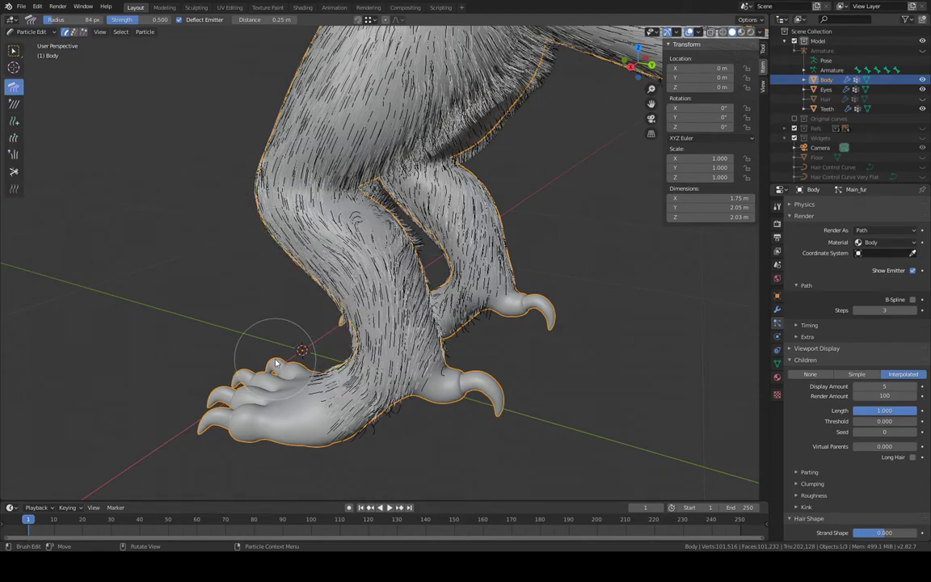
Comb the fur along the back edge of the left thigh down toward the back of the knee
{"action": "middle_click_drag", "start_coordinate": [418, 285], "coordinate": [356, 94]}
{"action": "left_click_drag", "start_coordinate": [352, 96], "coordinate": [297, 161]}
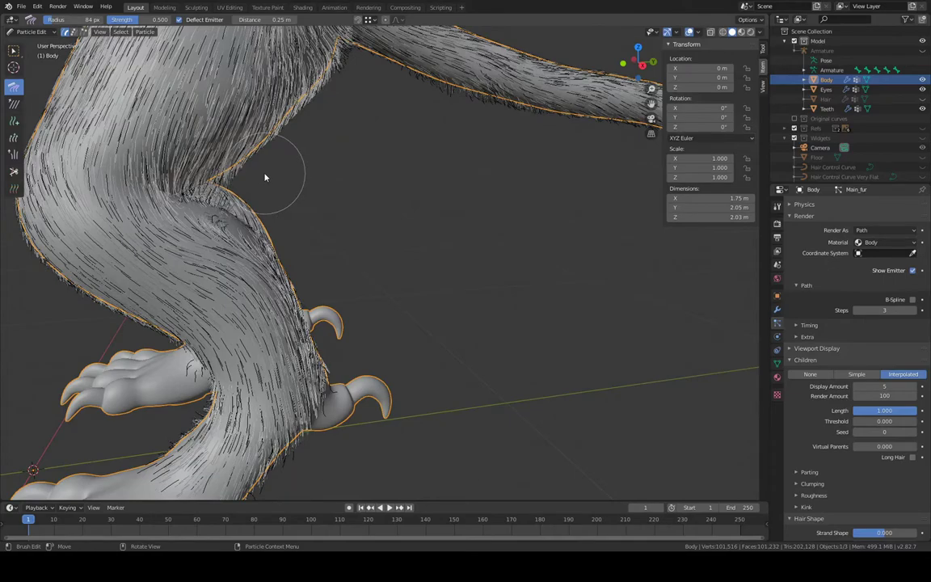
{"action": "mouse_move", "coordinate": [264, 177]}
{"action": "middle_mouse_down"}
{"action": "mouse_move", "coordinate": [302, 142]}
{"action": "mouse_move", "coordinate": [299, 158]}
{"action": "middle_mouse_up"}
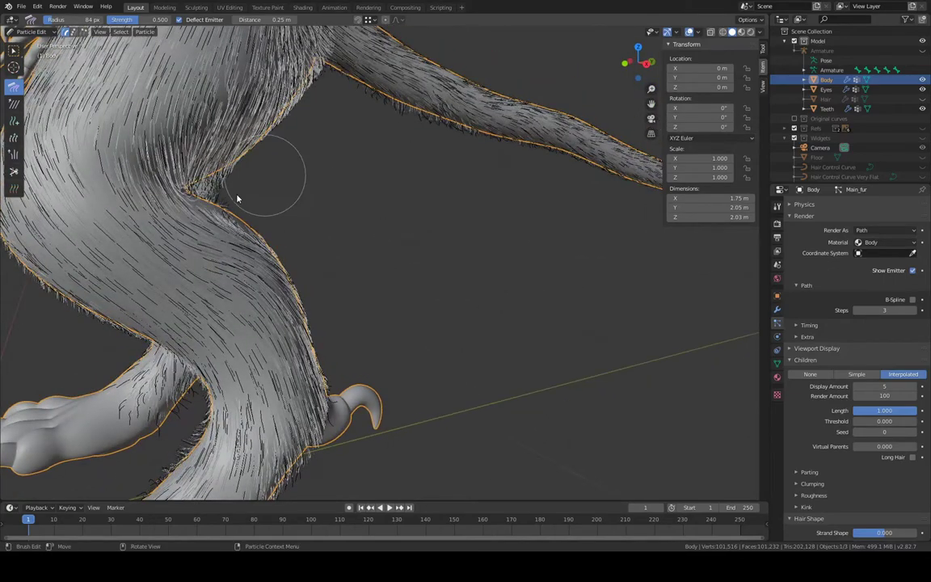
Enlarge the comb brush radius to 102 px and comb the fur from the left hip down the back of the thigh
{"action": "mouse_move", "coordinate": [210, 157]}
{"action": "middle_mouse_down"}
{"action": "mouse_move", "coordinate": [247, 137]}
{"action": "mouse_move", "coordinate": [180, 111]}
{"action": "mouse_move", "coordinate": [392, 108]}
{"action": "mouse_move", "coordinate": [392, 92]}
{"action": "mouse_move", "coordinate": [405, 110]}
{"action": "middle_mouse_up"}
{"action": "key", "text": "f"}
{"action": "left_click", "coordinate": [390, 92]}
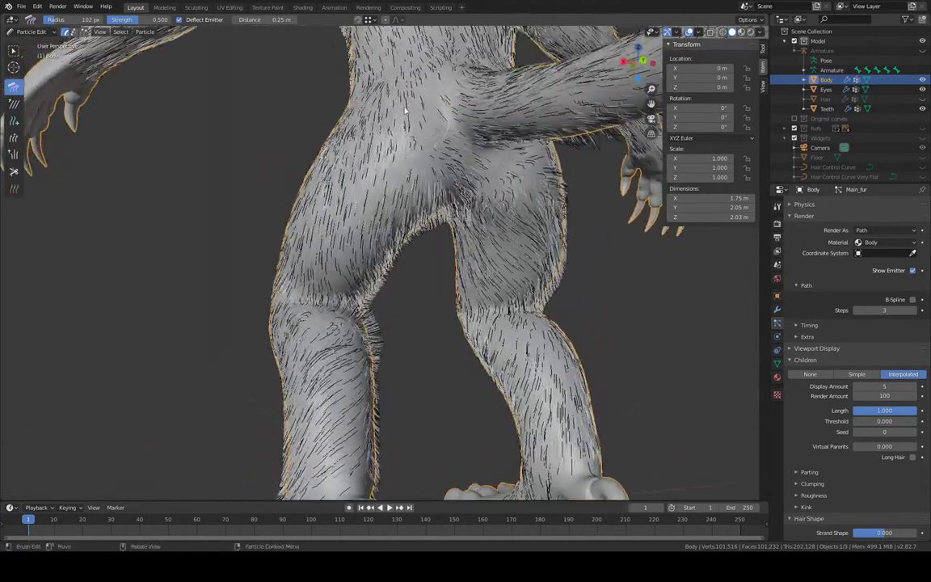
{"action": "mouse_move", "coordinate": [394, 145]}
{"action": "left_mouse_down"}
{"action": "mouse_move", "coordinate": [344, 154]}
{"action": "mouse_move", "coordinate": [364, 186]}
{"action": "mouse_move", "coordinate": [321, 272]}
{"action": "left_mouse_up"}
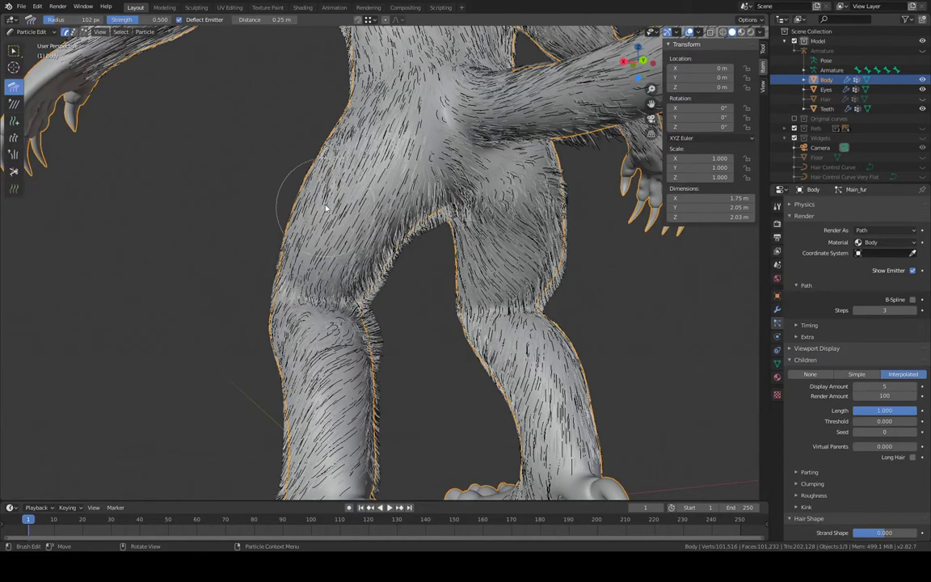
Comb the protruding fur along the left leg's inner rear edge from the thigh past the knee to the calf
{"action": "middle_click_drag", "start_coordinate": [326, 208], "coordinate": [441, 221]}
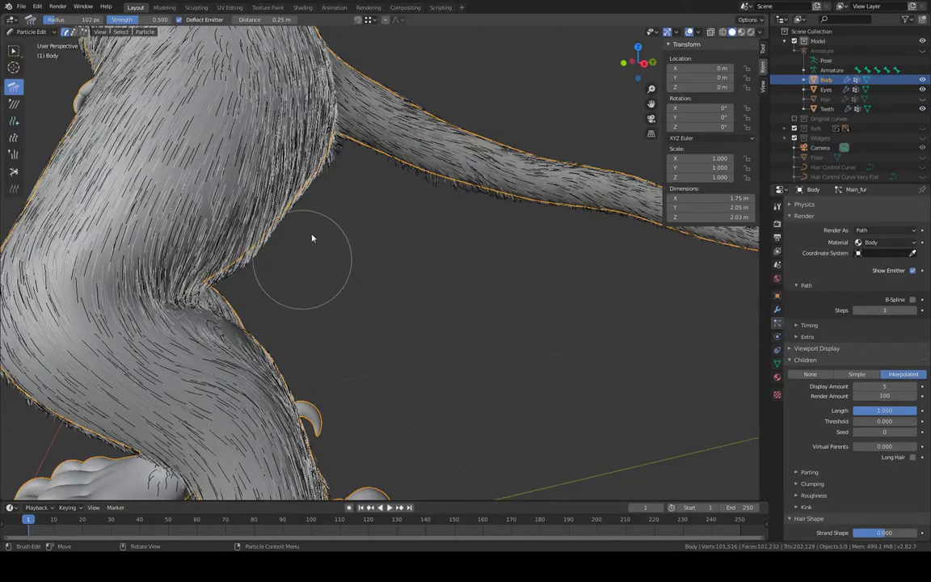
{"action": "mouse_move", "coordinate": [313, 237]}
{"action": "middle_mouse_down"}
{"action": "mouse_move", "coordinate": [365, 169]}
{"action": "mouse_move", "coordinate": [418, 148]}
{"action": "mouse_move", "coordinate": [380, 186]}
{"action": "mouse_move", "coordinate": [380, 151]}
{"action": "mouse_move", "coordinate": [314, 154]}
{"action": "middle_mouse_up"}
{"action": "middle_click_drag", "start_coordinate": [326, 199], "coordinate": [327, 194], "text": "ctrl"}
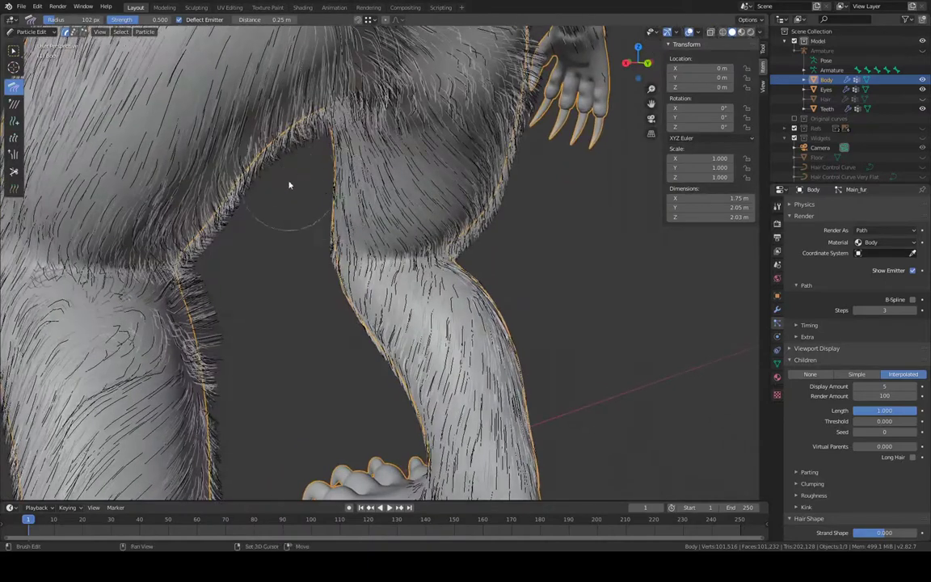
{"action": "mouse_move", "coordinate": [257, 217]}
{"action": "left_mouse_down"}
{"action": "mouse_move", "coordinate": [214, 274]}
{"action": "mouse_move", "coordinate": [207, 308]}
{"action": "mouse_move", "coordinate": [239, 453]}
{"action": "mouse_move", "coordinate": [235, 251]}
{"action": "left_mouse_up"}
{"action": "mouse_move", "coordinate": [235, 250]}
{"action": "middle_mouse_down"}
{"action": "mouse_move", "coordinate": [227, 232]}
{"action": "mouse_move", "coordinate": [236, 235]}
{"action": "middle_mouse_up"}
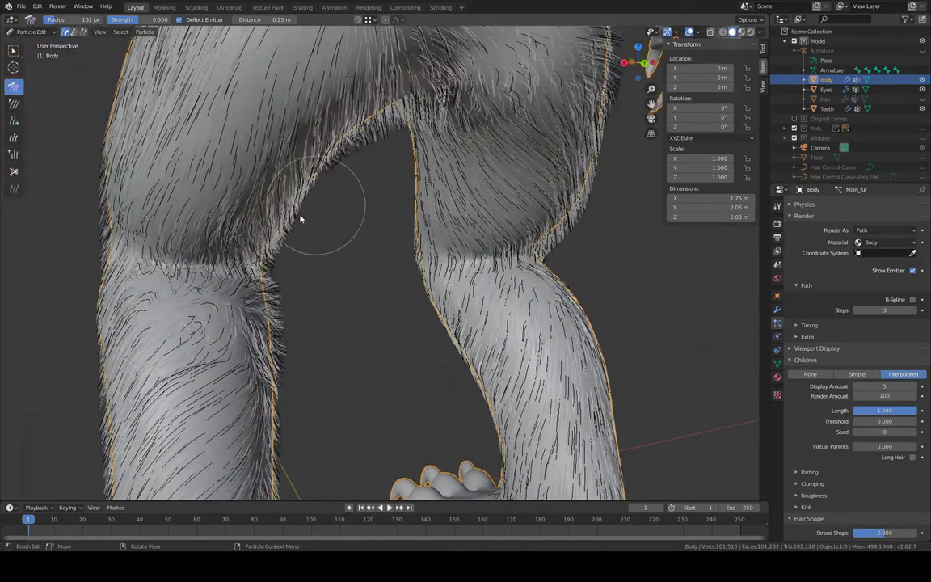
{"action": "mouse_move", "coordinate": [299, 218]}
{"action": "left_mouse_down"}
{"action": "mouse_move", "coordinate": [278, 281]}
{"action": "mouse_move", "coordinate": [275, 429]}
{"action": "mouse_move", "coordinate": [278, 367]}
{"action": "left_mouse_up"}
Enlarge the comb brush radius to 136 px and comb the fur straight down the back of the left calf
{"action": "middle_click_drag", "start_coordinate": [278, 367], "coordinate": [285, 137]}
{"action": "key", "text": "f"}
{"action": "left_click", "coordinate": [267, 140]}
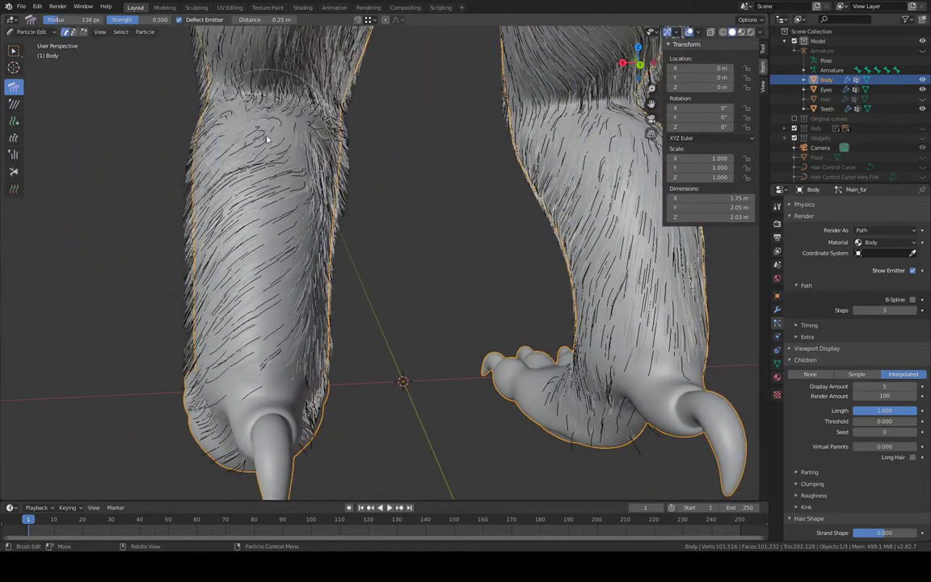
{"action": "mouse_move", "coordinate": [270, 172]}
{"action": "left_mouse_down"}
{"action": "mouse_move", "coordinate": [240, 240]}
{"action": "mouse_move", "coordinate": [242, 279]}
{"action": "mouse_move", "coordinate": [258, 301]}
{"action": "left_mouse_up"}
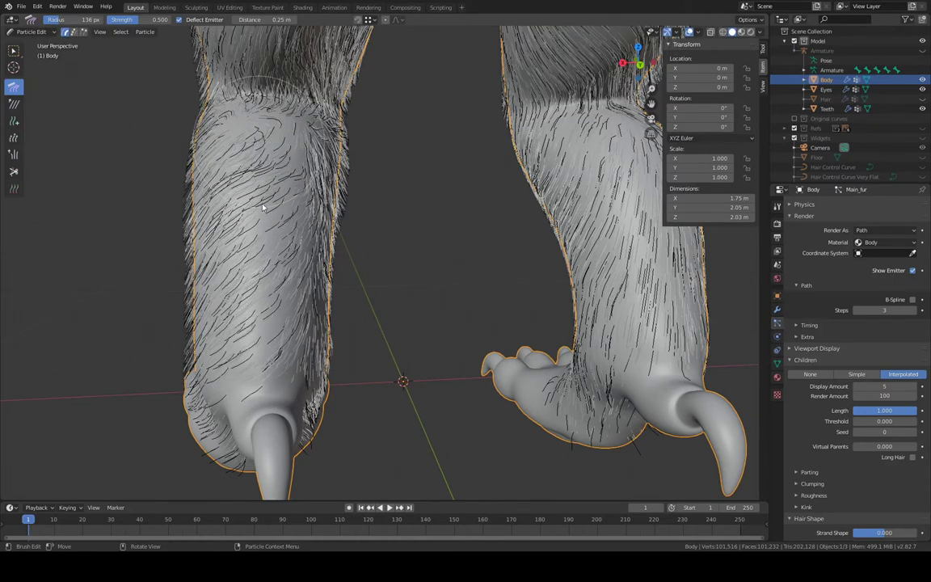
{"action": "mouse_move", "coordinate": [262, 207]}
{"action": "left_mouse_down"}
{"action": "mouse_move", "coordinate": [232, 242]}
{"action": "mouse_move", "coordinate": [239, 324]}
{"action": "left_mouse_up"}
Comb the fur on the outer side of the left calf from below the knee toward the heel
{"action": "mouse_move", "coordinate": [270, 226]}
{"action": "middle_mouse_down"}
{"action": "mouse_move", "coordinate": [288, 213]}
{"action": "mouse_move", "coordinate": [317, 220]}
{"action": "middle_mouse_up"}
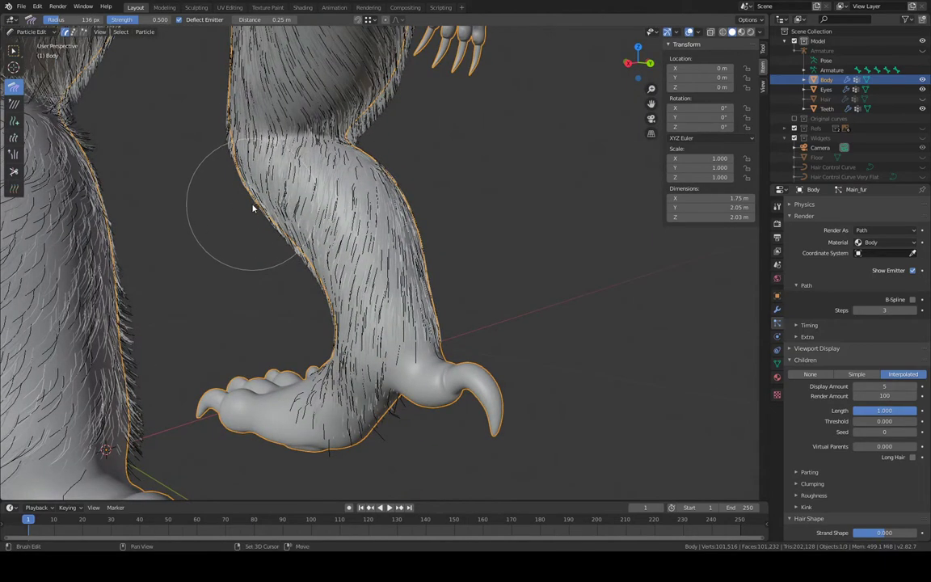
{"action": "middle_click_drag", "start_coordinate": [254, 206], "coordinate": [276, 195]}
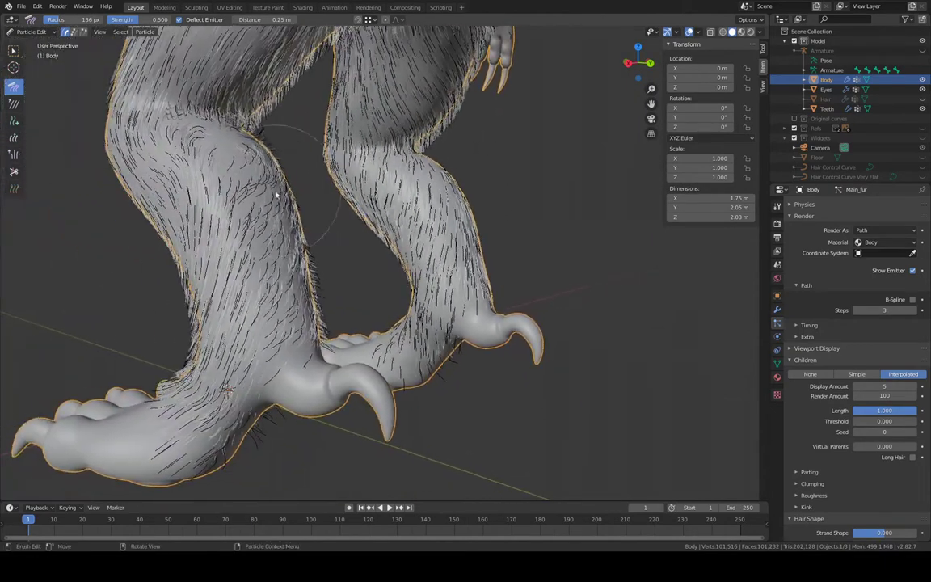
{"action": "left_click_drag", "start_coordinate": [208, 194], "coordinate": [248, 270]}
{"action": "left_click_drag", "start_coordinate": [218, 232], "coordinate": [266, 324]}
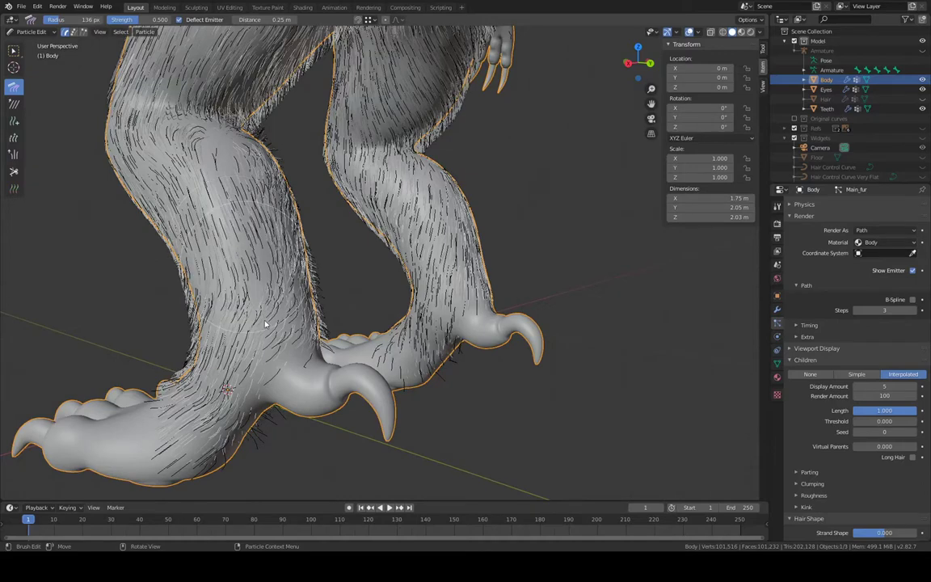
Comb the fur on the outer side of the left lower calf down over the ankle toward the heel
{"action": "mouse_move", "coordinate": [234, 267]}
{"action": "left_mouse_down"}
{"action": "mouse_move", "coordinate": [270, 380]}
{"action": "mouse_move", "coordinate": [264, 374]}
{"action": "mouse_move", "coordinate": [233, 409]}
{"action": "left_mouse_up"}
{"action": "left_click_drag", "start_coordinate": [218, 356], "coordinate": [200, 443]}
{"action": "left_click_drag", "start_coordinate": [194, 373], "coordinate": [204, 424]}
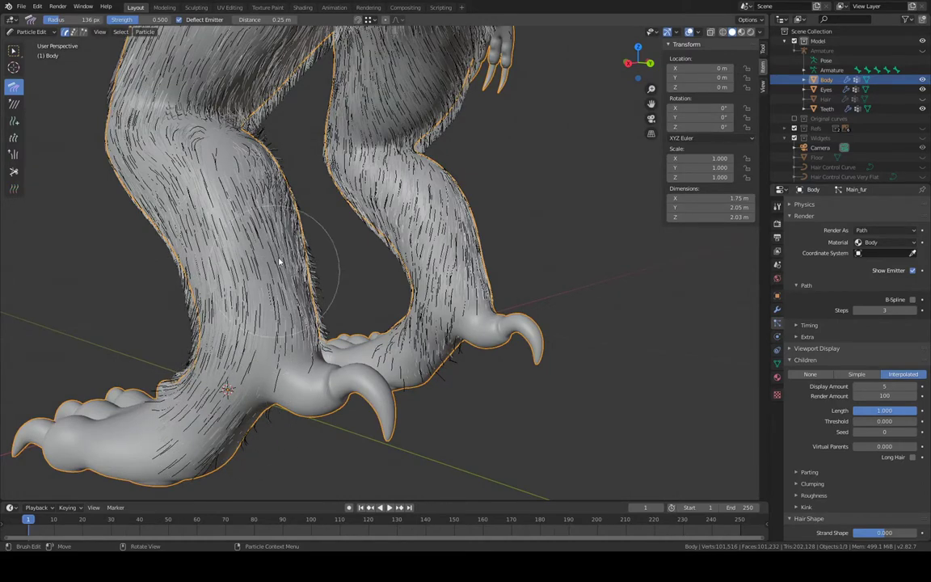
Reduce the comb brush radius to 59 px and comb the protruding fur behind the right knee against the leg
{"action": "middle_click_drag", "start_coordinate": [279, 261], "coordinate": [332, 208]}
{"action": "middle_click_drag", "start_coordinate": [332, 208], "coordinate": [332, 184], "text": "shift"}
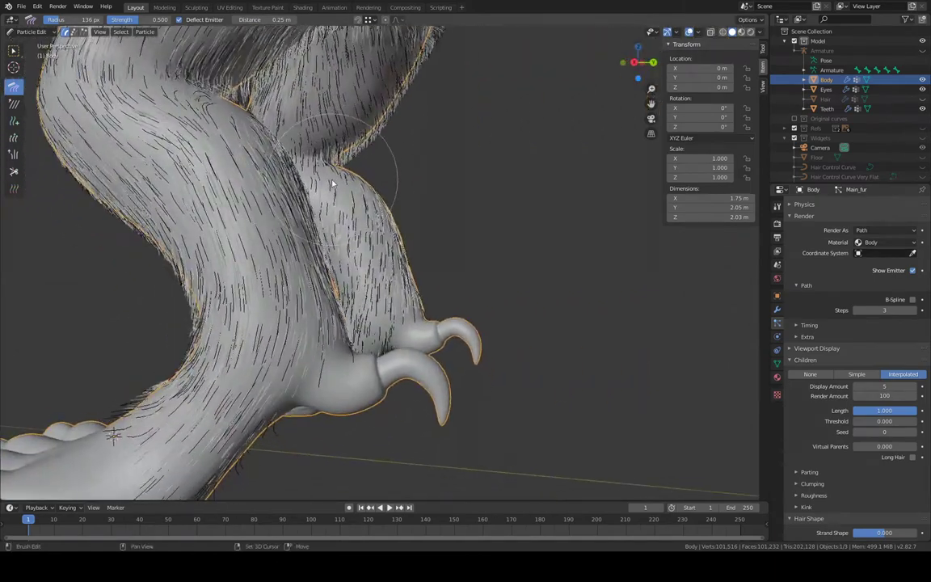
{"action": "mouse_move", "coordinate": [207, 296]}
{"action": "middle_mouse_down"}
{"action": "mouse_move", "coordinate": [179, 290]}
{"action": "mouse_move", "coordinate": [180, 352]}
{"action": "mouse_move", "coordinate": [352, 152]}
{"action": "mouse_move", "coordinate": [380, 217]}
{"action": "mouse_move", "coordinate": [404, 194]}
{"action": "mouse_move", "coordinate": [470, 169]}
{"action": "mouse_move", "coordinate": [458, 225]}
{"action": "mouse_move", "coordinate": [443, 187]}
{"action": "mouse_move", "coordinate": [405, 163]}
{"action": "mouse_move", "coordinate": [432, 153]}
{"action": "mouse_move", "coordinate": [400, 137]}
{"action": "mouse_move", "coordinate": [364, 160]}
{"action": "middle_mouse_up"}
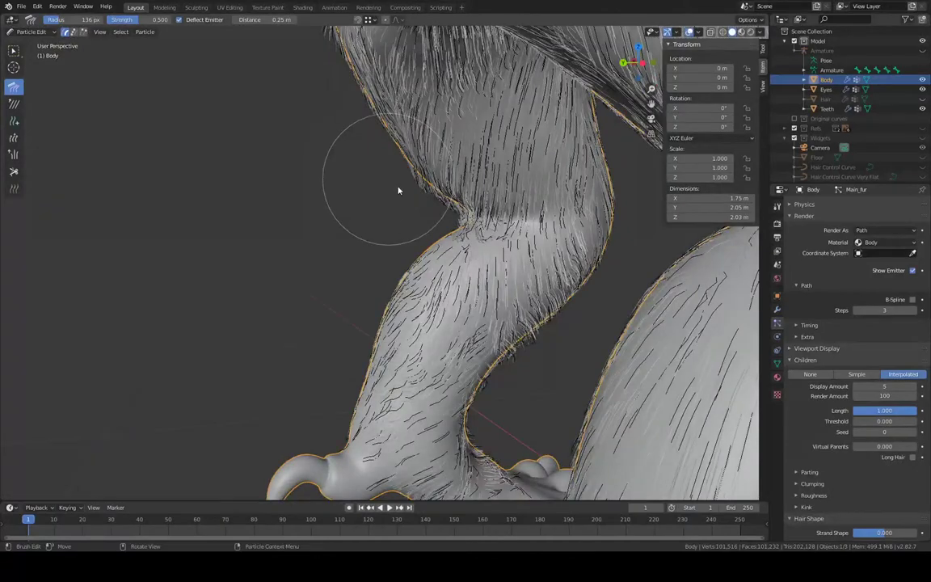
{"action": "mouse_move", "coordinate": [423, 207]}
{"action": "middle_mouse_down"}
{"action": "mouse_move", "coordinate": [383, 118]}
{"action": "mouse_move", "coordinate": [441, 233]}
{"action": "mouse_move", "coordinate": [401, 208]}
{"action": "mouse_move", "coordinate": [364, 225]}
{"action": "mouse_move", "coordinate": [420, 154]}
{"action": "middle_mouse_up"}
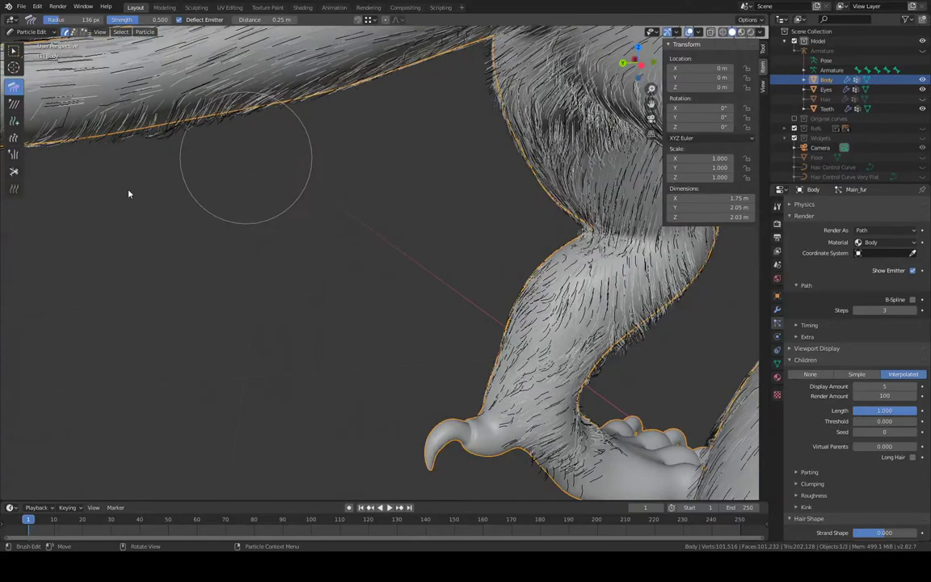
{"action": "mouse_move", "coordinate": [366, 178]}
{"action": "middle_mouse_down", "text": "shift"}
{"action": "mouse_move", "coordinate": [629, 137]}
{"action": "mouse_move", "coordinate": [363, 135]}
{"action": "mouse_move", "coordinate": [477, 141]}
{"action": "mouse_move", "coordinate": [422, 146]}
{"action": "mouse_move", "coordinate": [353, 121]}
{"action": "middle_mouse_up", "text": "shift"}
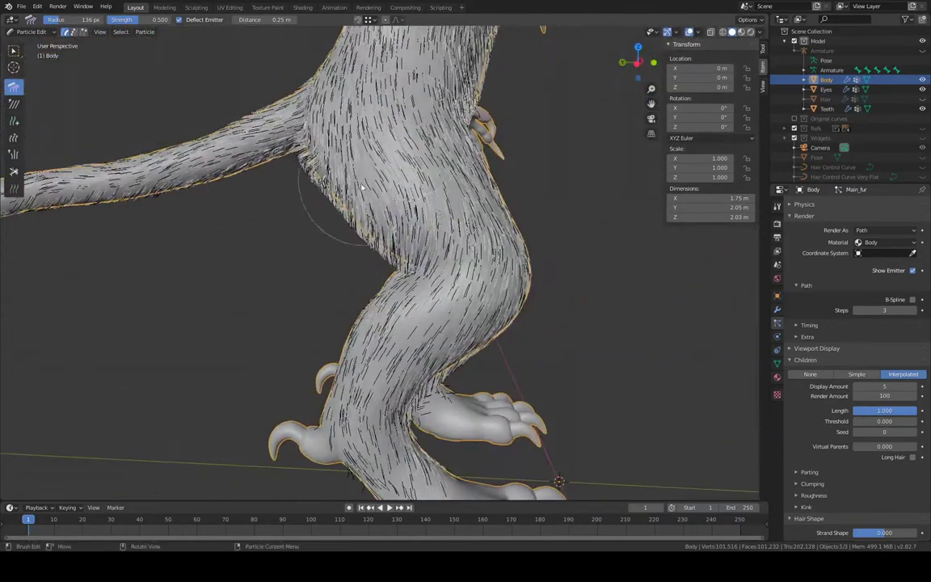
{"action": "key", "text": "f"}
{"action": "left_click", "coordinate": [318, 201]}
{"action": "mouse_move", "coordinate": [318, 201]}
{"action": "middle_mouse_down"}
{"action": "mouse_move", "coordinate": [334, 210]}
{"action": "mouse_move", "coordinate": [323, 198]}
{"action": "mouse_move", "coordinate": [330, 224]}
{"action": "middle_mouse_up"}
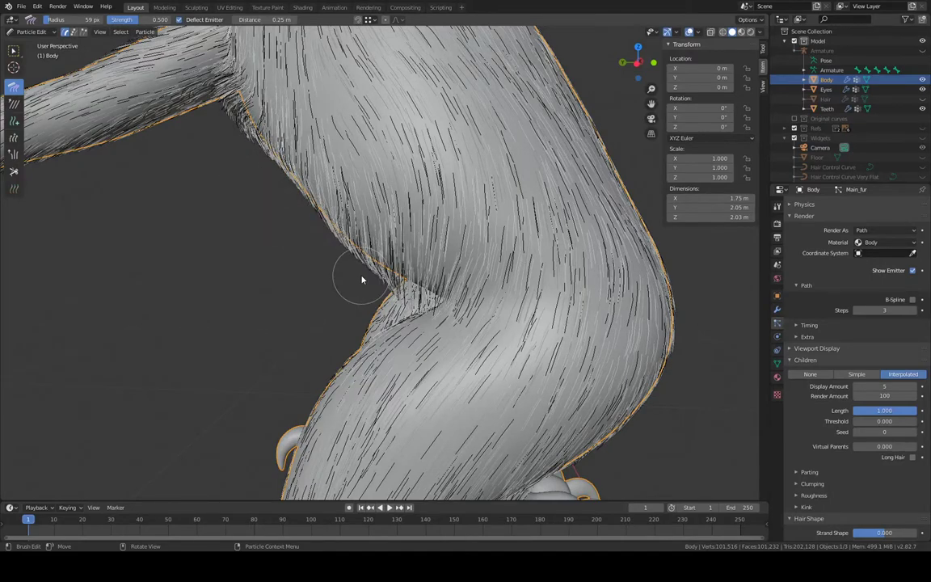
{"action": "middle_click_drag", "start_coordinate": [364, 276], "coordinate": [373, 257]}
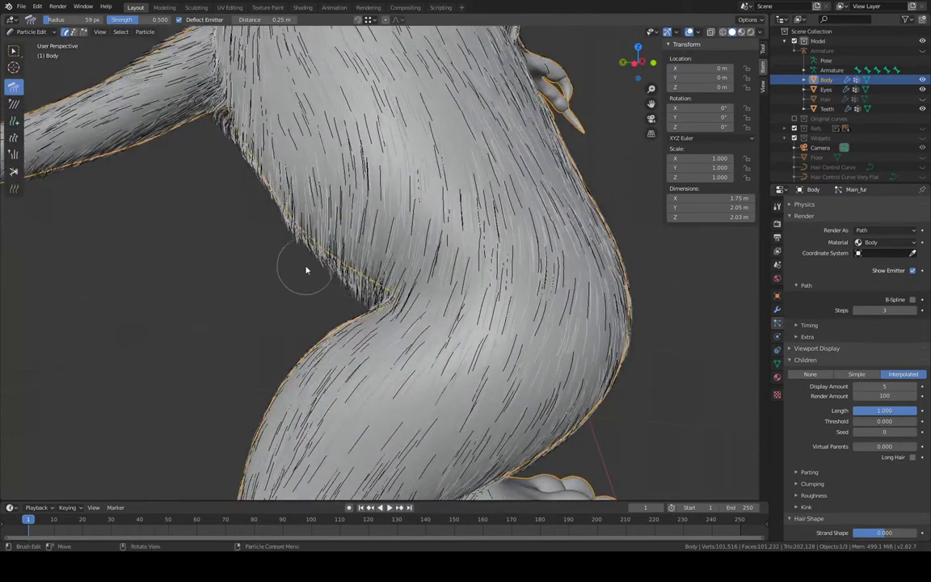
{"action": "left_click_drag", "start_coordinate": [353, 295], "coordinate": [372, 277]}
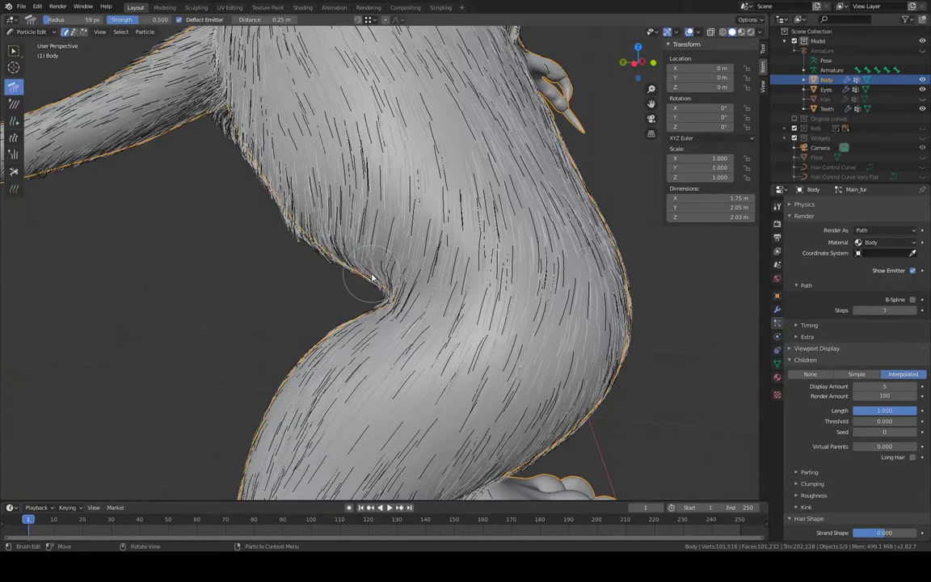
Comb the protruding fur along the front of the right shin down toward the ankle
{"action": "mouse_move", "coordinate": [372, 278]}
{"action": "middle_mouse_down"}
{"action": "mouse_move", "coordinate": [490, 54]}
{"action": "mouse_move", "coordinate": [499, 122]}
{"action": "middle_mouse_up"}
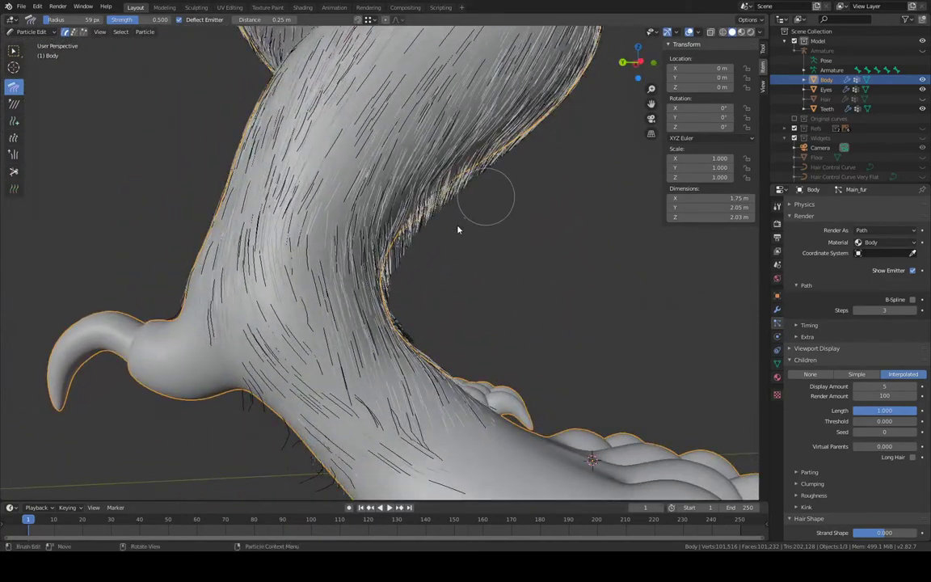
{"action": "mouse_move", "coordinate": [475, 240]}
{"action": "middle_mouse_down"}
{"action": "mouse_move", "coordinate": [478, 250]}
{"action": "mouse_move", "coordinate": [517, 234]}
{"action": "middle_mouse_up"}
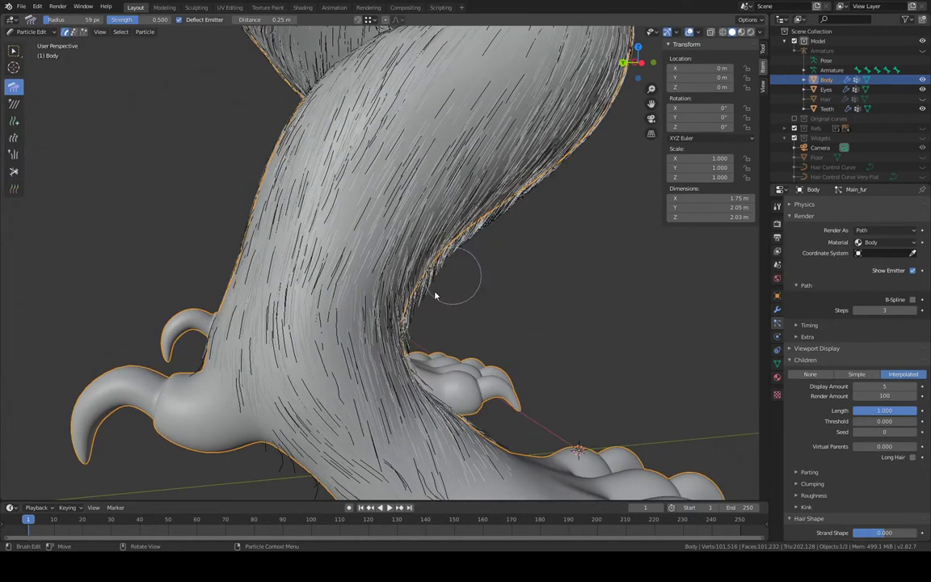
{"action": "mouse_move", "coordinate": [504, 133]}
{"action": "middle_mouse_down", "text": "shift"}
{"action": "mouse_move", "coordinate": [470, 162]}
{"action": "mouse_move", "coordinate": [441, 216]}
{"action": "middle_mouse_up", "text": "shift"}
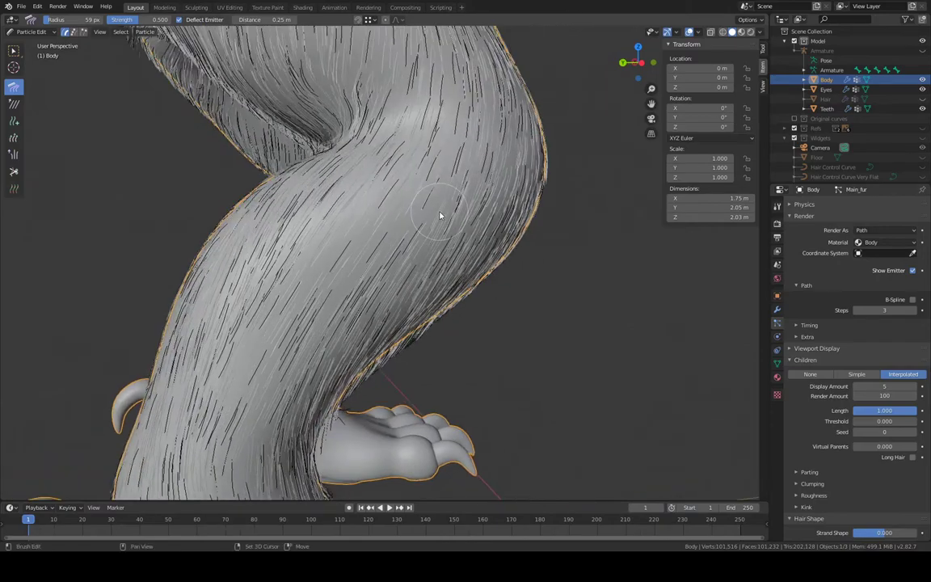
{"action": "mouse_move", "coordinate": [458, 137]}
{"action": "middle_mouse_down", "text": "shift"}
{"action": "mouse_move", "coordinate": [499, 284]}
{"action": "mouse_move", "coordinate": [509, 202]}
{"action": "mouse_move", "coordinate": [534, 276]}
{"action": "mouse_move", "coordinate": [479, 220]}
{"action": "mouse_move", "coordinate": [497, 182]}
{"action": "mouse_move", "coordinate": [561, 198]}
{"action": "mouse_move", "coordinate": [548, 123]}
{"action": "mouse_move", "coordinate": [514, 139]}
{"action": "mouse_move", "coordinate": [443, 146]}
{"action": "mouse_move", "coordinate": [483, 99]}
{"action": "mouse_move", "coordinate": [451, 146]}
{"action": "middle_mouse_up", "text": "shift"}
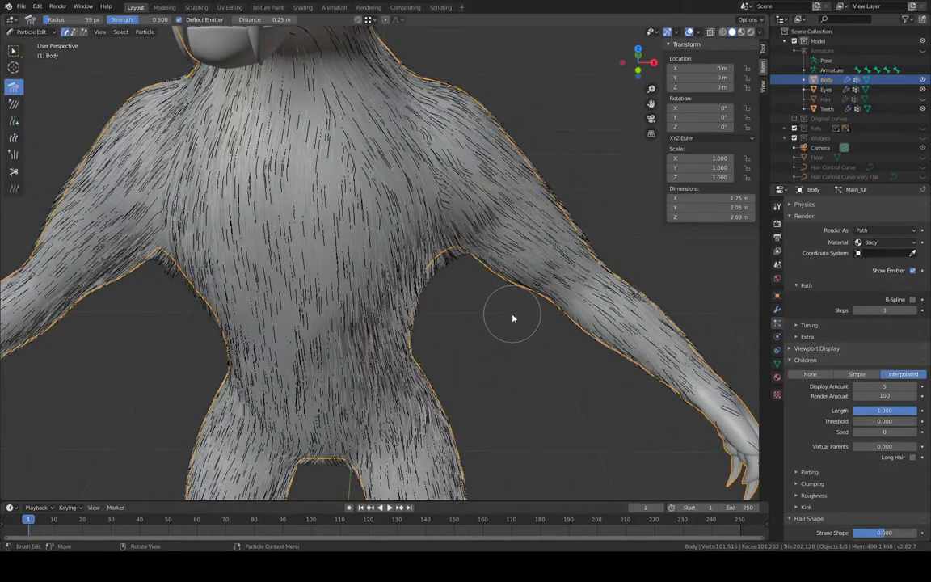
Comb the protruding fur under the left armpit flat against the body and check the surrounding fur
{"action": "middle_click_drag", "start_coordinate": [513, 318], "coordinate": [487, 251]}
{"action": "scroll", "coordinate": [459, 233], "scroll_direction": "down", "scroll_amount": 2}
{"action": "scroll", "coordinate": [461, 204], "scroll_direction": "up", "scroll_amount": 3}
{"action": "middle_click_drag", "start_coordinate": [461, 197], "coordinate": [475, 182]}
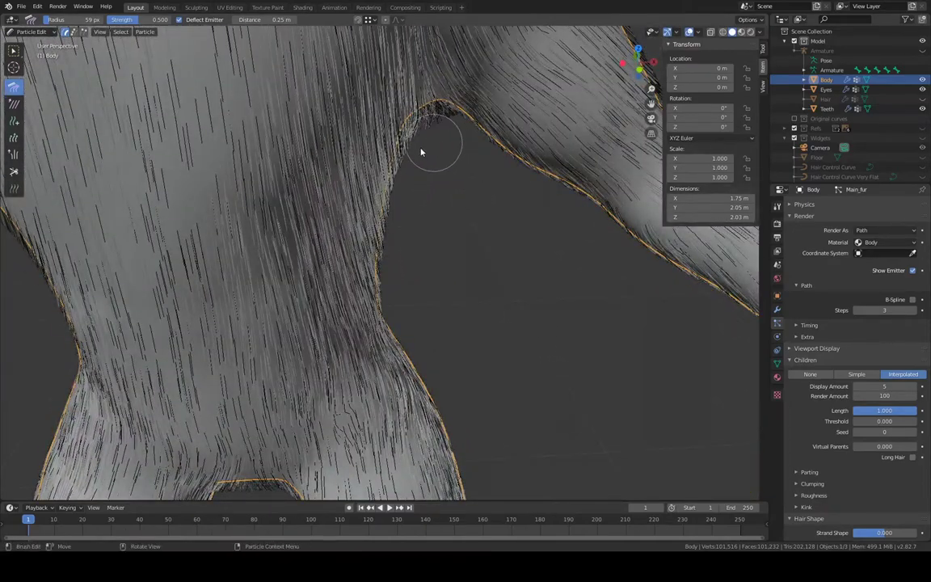
{"action": "middle_click_drag", "start_coordinate": [408, 253], "coordinate": [197, 160]}
{"action": "middle_click_drag", "start_coordinate": [421, 131], "coordinate": [395, 64], "text": "shift"}
{"action": "middle_click_drag", "start_coordinate": [405, 235], "coordinate": [328, 216], "text": "shift"}
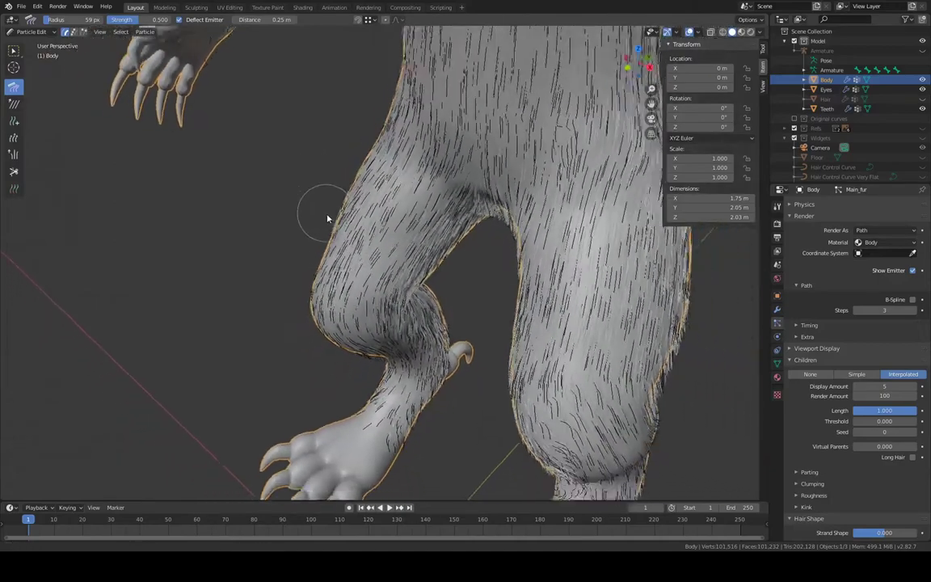
{"action": "scroll", "coordinate": [328, 216], "scroll_direction": "down", "scroll_amount": 2}
{"action": "middle_click_drag", "start_coordinate": [409, 94], "coordinate": [412, 291], "text": "shift"}
{"action": "middle_click_drag", "start_coordinate": [513, 243], "coordinate": [371, 209], "text": "shift"}
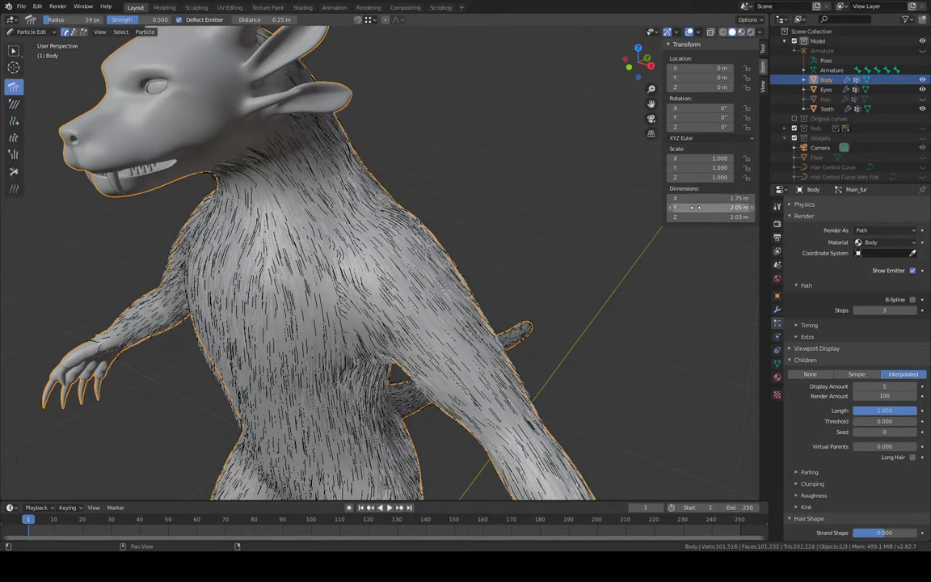
Expand the Clumping and Roughness settings of the Main_fur children and set their display amount to 20
{"action": "scroll", "coordinate": [880, 408], "scroll_direction": "down", "scroll_amount": 6}
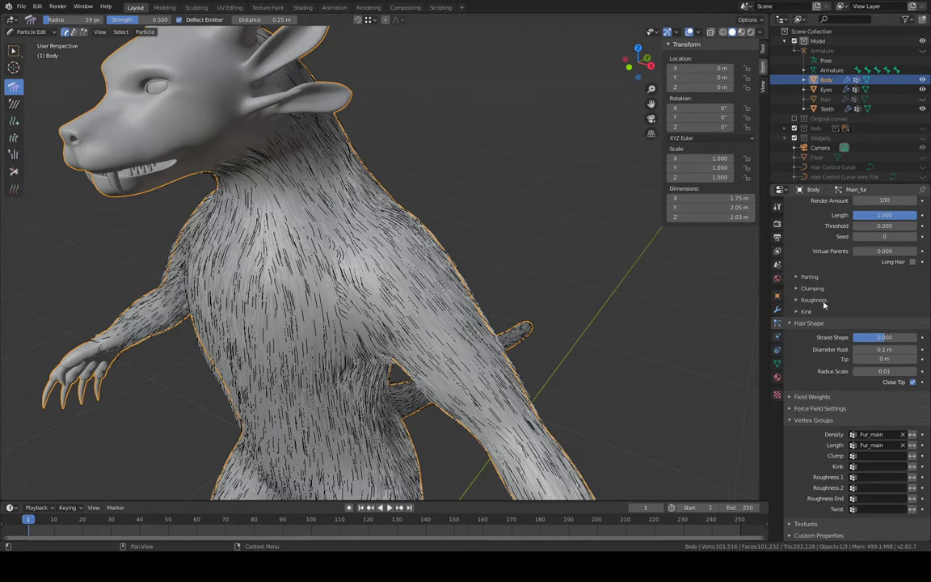
{"action": "left_click", "coordinate": [796, 289]}
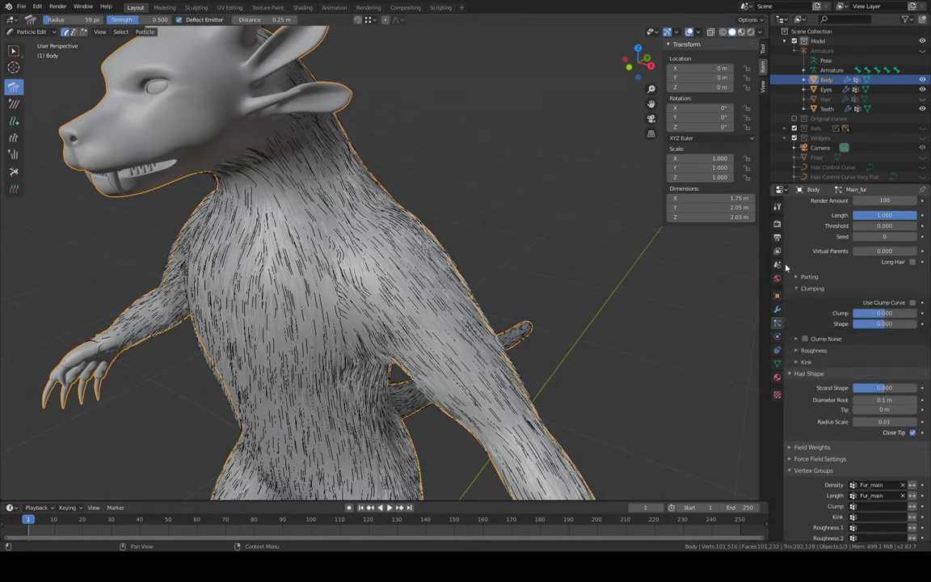
{"action": "left_click", "coordinate": [797, 351]}
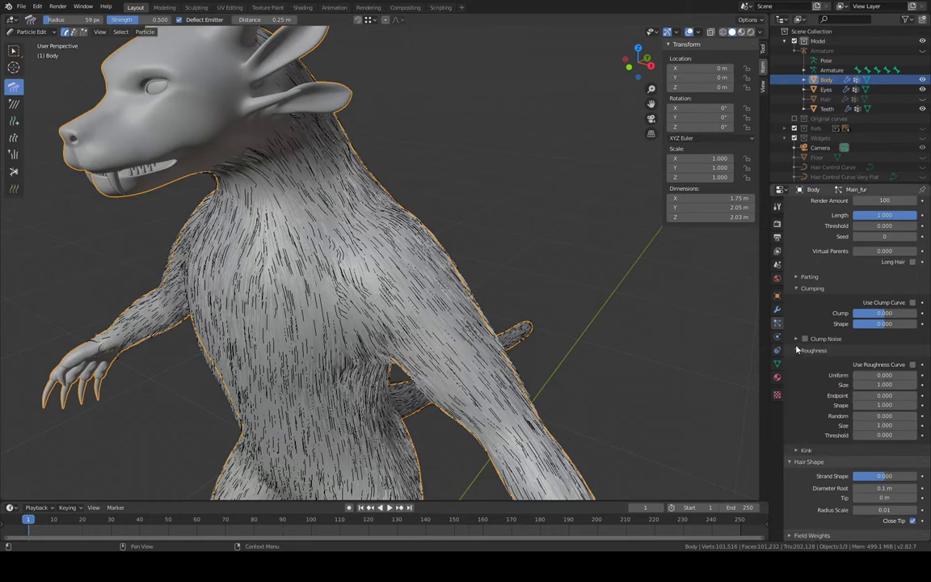
{"action": "scroll", "coordinate": [596, 240], "scroll_direction": "up", "scroll_amount": 5}
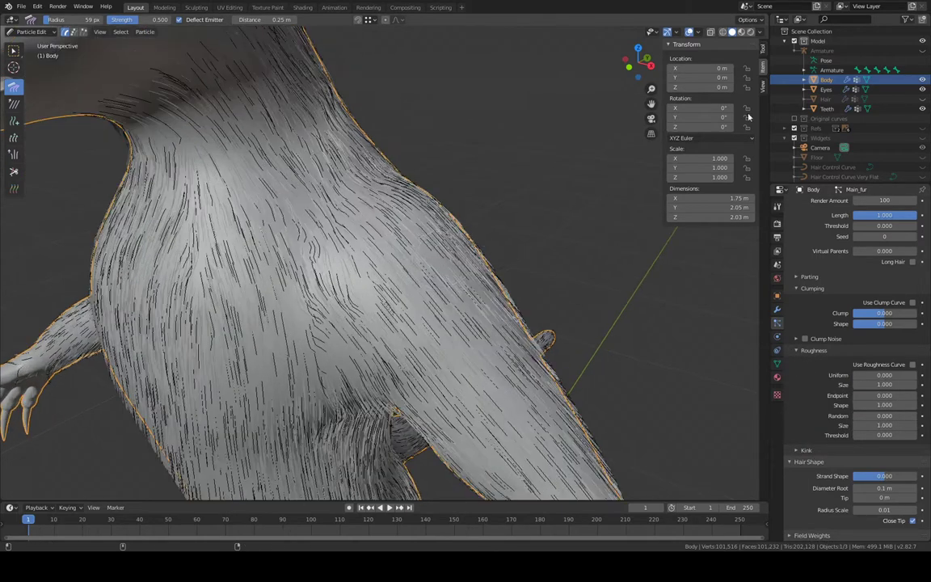
{"action": "scroll", "coordinate": [865, 373], "scroll_direction": "down", "scroll_amount": 3}
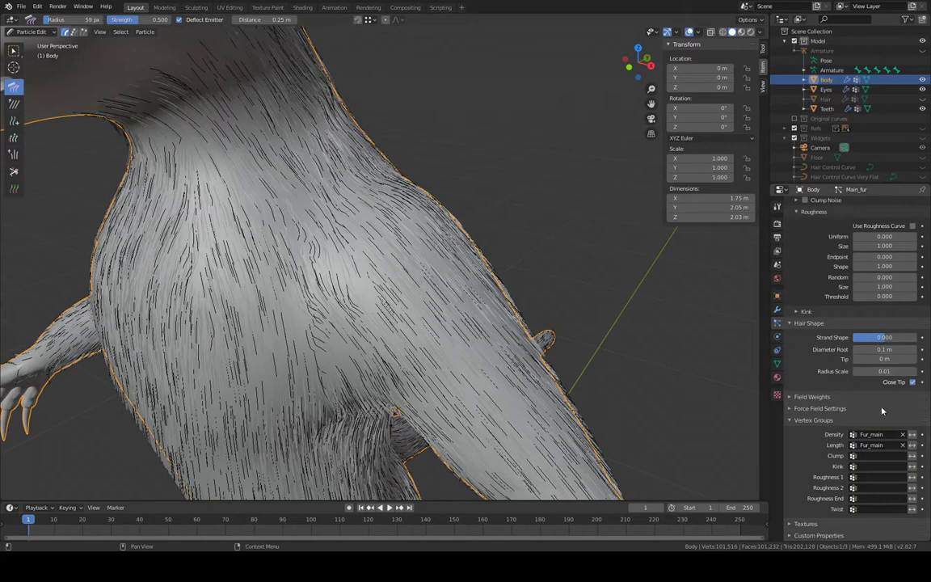
{"action": "scroll", "coordinate": [889, 380], "scroll_direction": "up", "scroll_amount": 5}
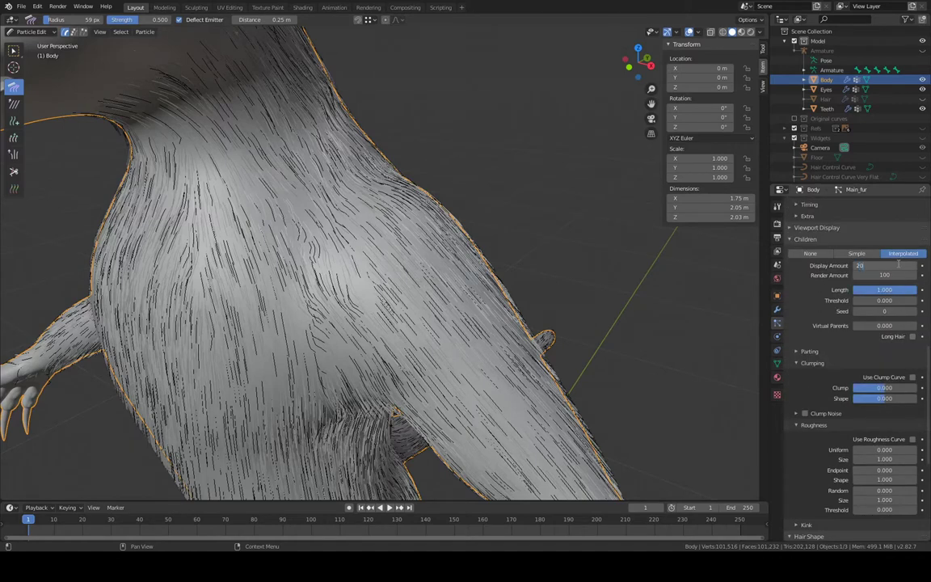
{"action": "key", "text": "Return"}
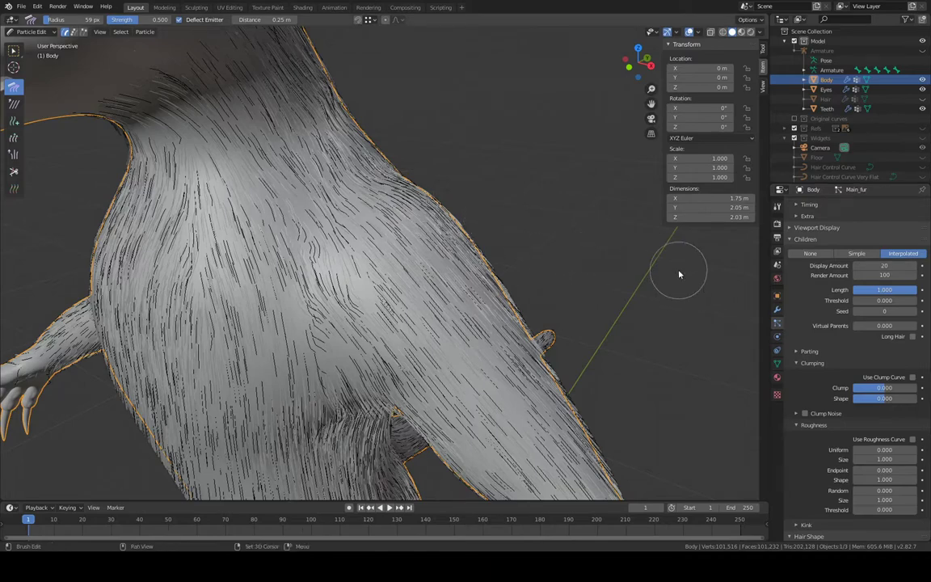
Set the Clump value of the Main_fur children to 1.000 and check the clumping on the shoulder and arm
{"action": "middle_click_drag", "start_coordinate": [679, 275], "coordinate": [584, 240], "text": "shift"}
{"action": "middle_click_drag", "start_coordinate": [429, 218], "coordinate": [491, 224], "text": "shift"}
{"action": "scroll", "coordinate": [529, 231], "scroll_direction": "up", "scroll_amount": 4}
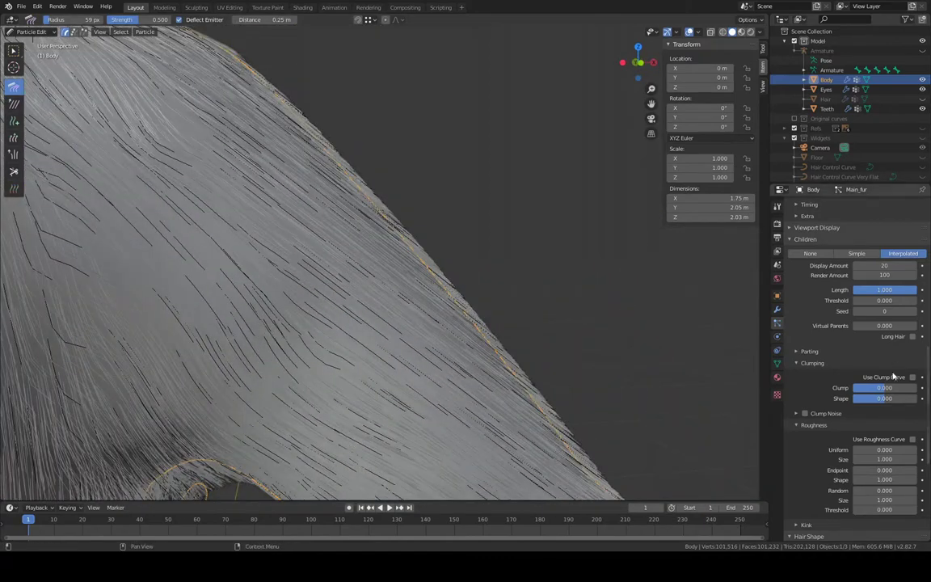
{"action": "scroll", "coordinate": [893, 377], "scroll_direction": "down", "scroll_amount": 5}
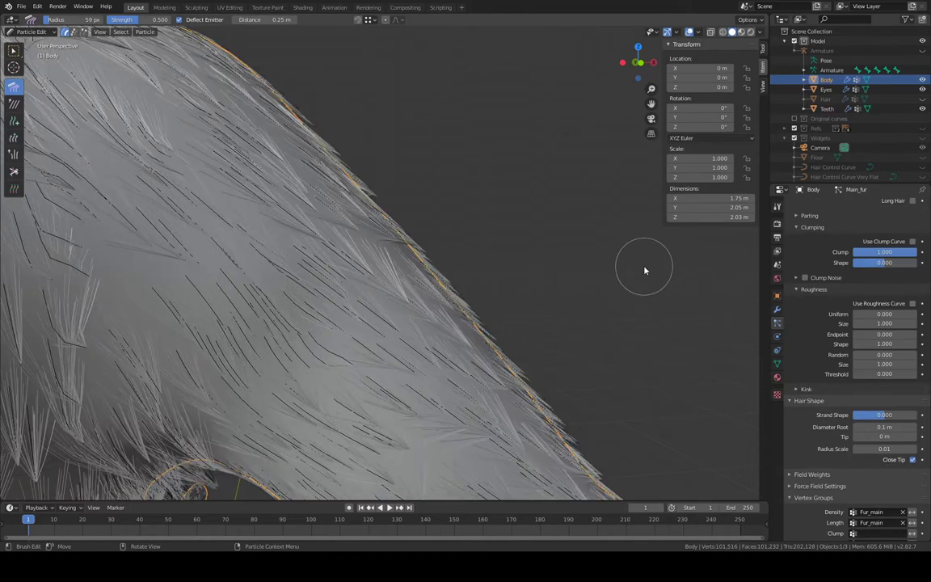
{"action": "scroll", "coordinate": [644, 270], "scroll_direction": "down", "scroll_amount": 3}
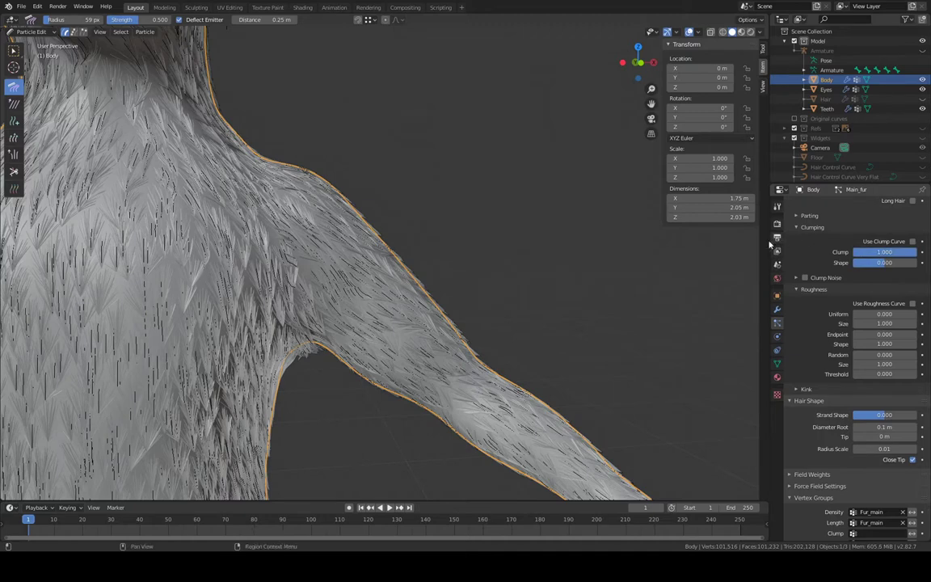
Undo the last change and step back through the undo history to before the 1.000 clump entry
{"action": "left_click", "coordinate": [38, 6]}
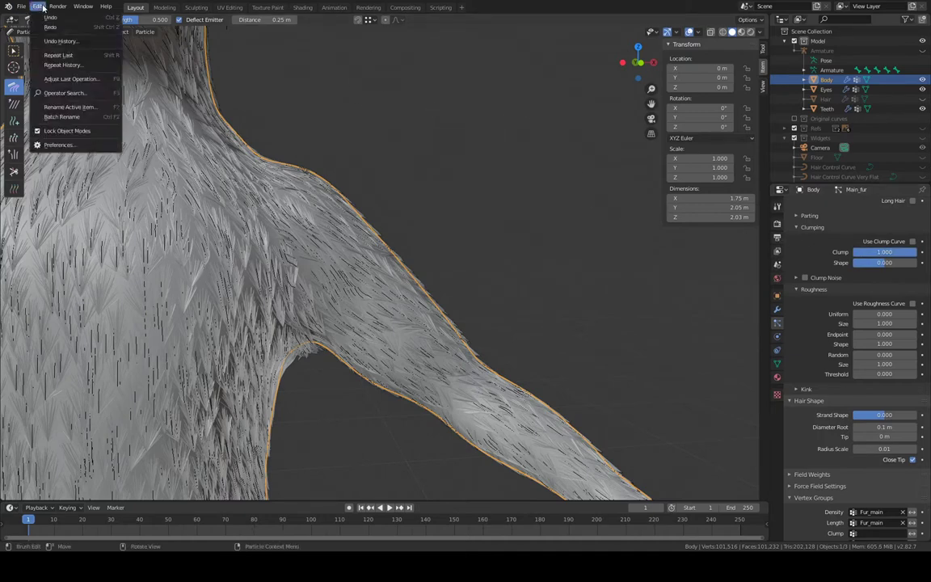
{"action": "left_click", "coordinate": [50, 18]}
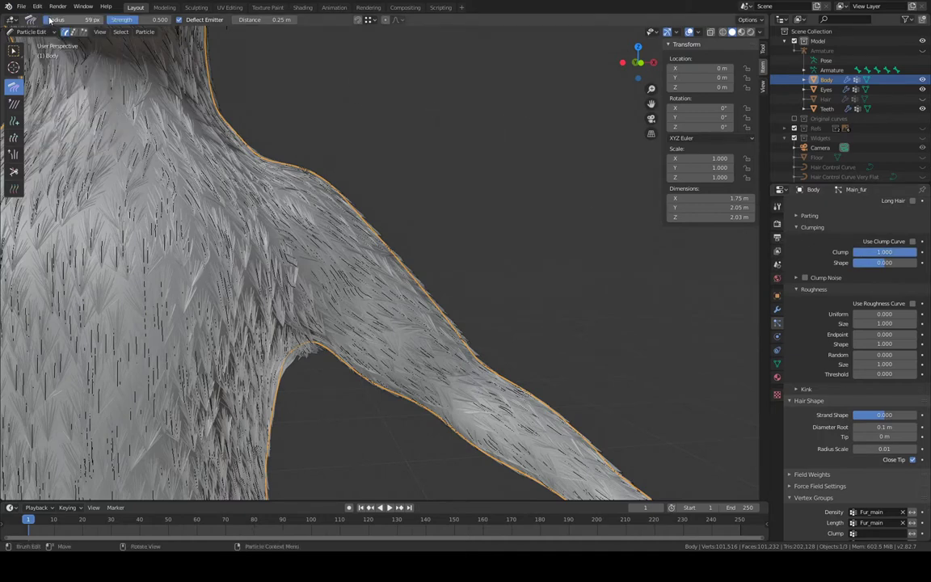
{"action": "left_click", "coordinate": [37, 7]}
{"action": "left_click", "coordinate": [55, 44]}
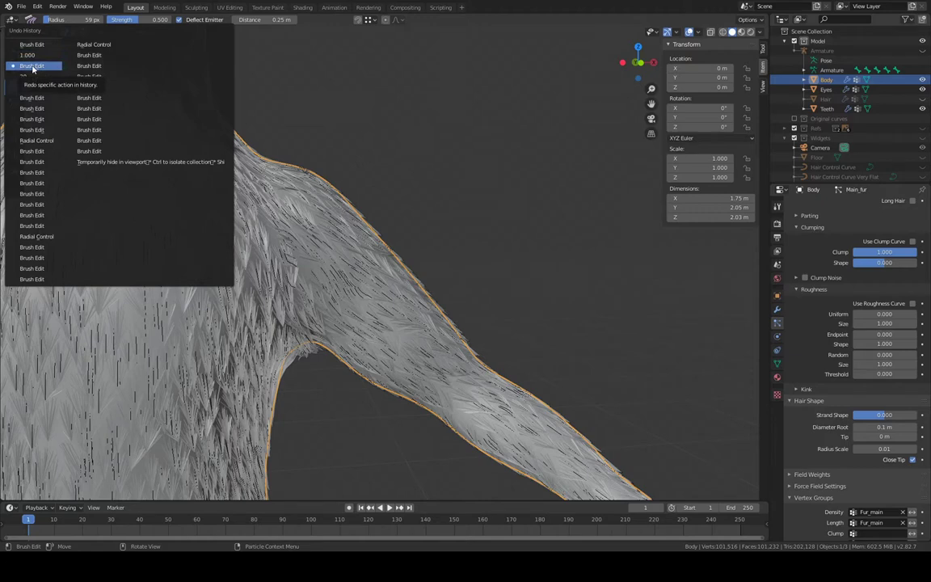
{"action": "left_click", "coordinate": [36, 80]}
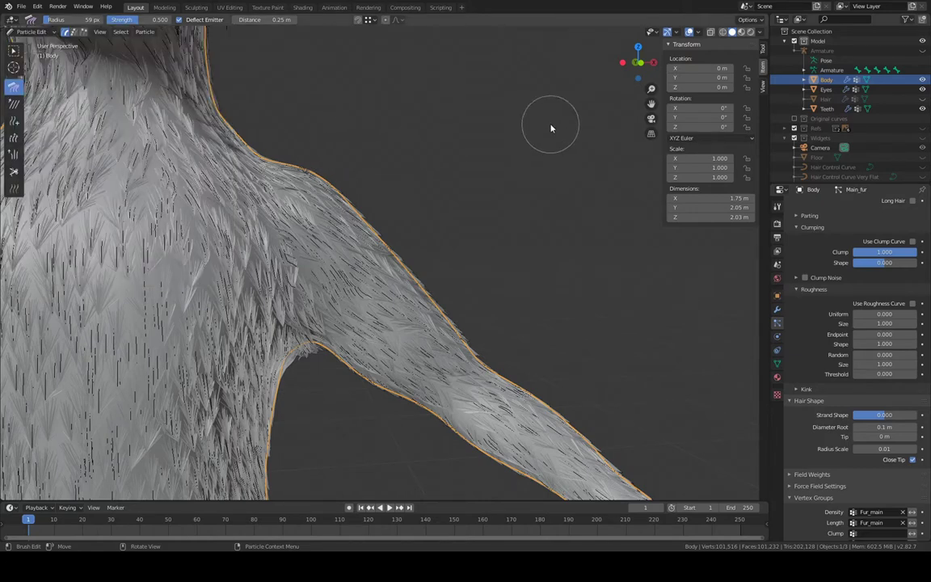
Step further back through the undo history to the Brush Edit entries preceding the display amount change to 20
{"action": "left_click", "coordinate": [37, 6]}
{"action": "left_click", "coordinate": [40, 38]}
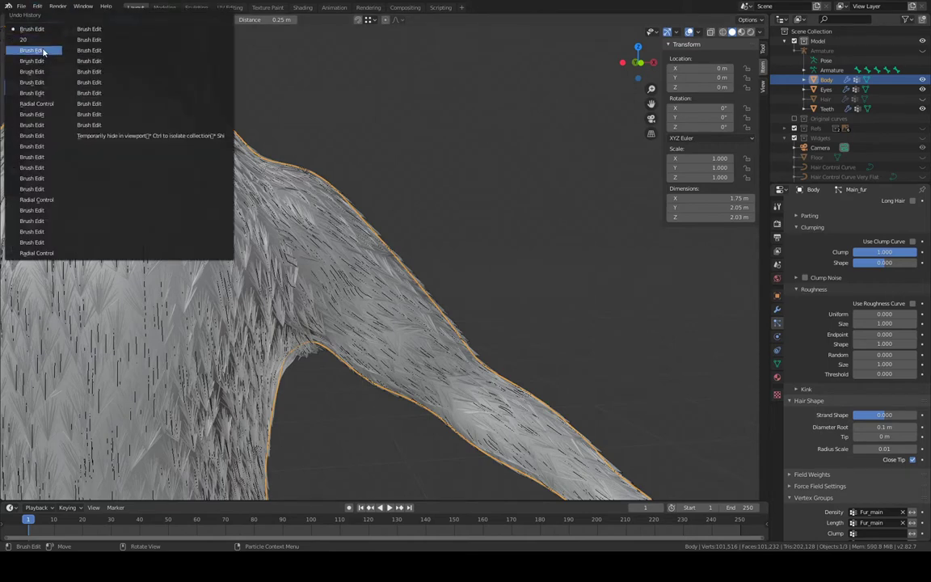
{"action": "left_click", "coordinate": [43, 52]}
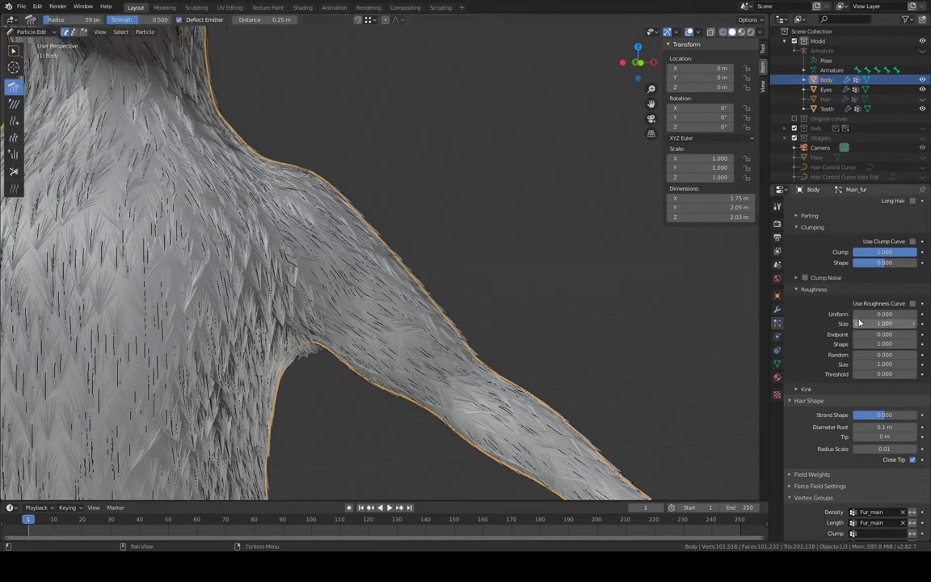
{"action": "scroll", "coordinate": [860, 323], "scroll_direction": "up", "scroll_amount": 8}
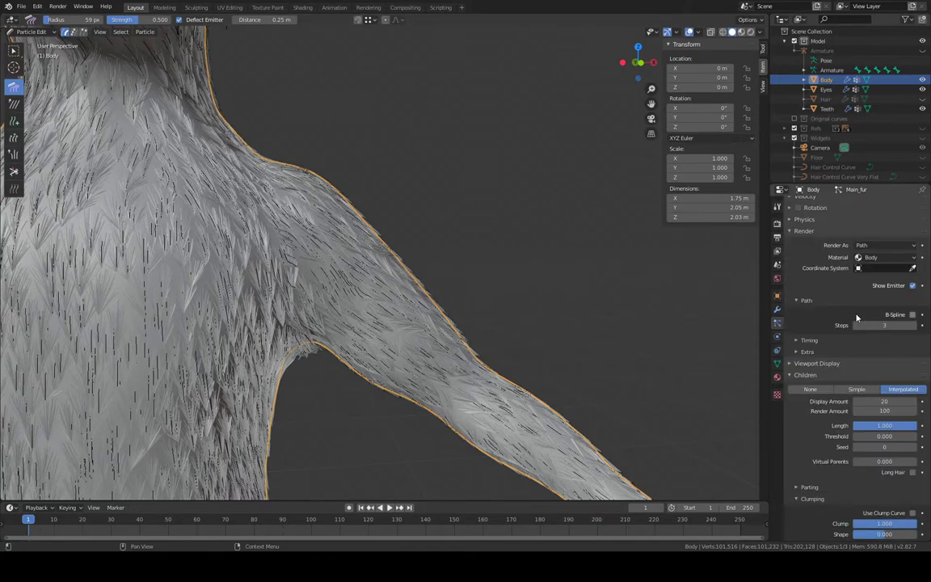
{"action": "left_click", "coordinate": [37, 7]}
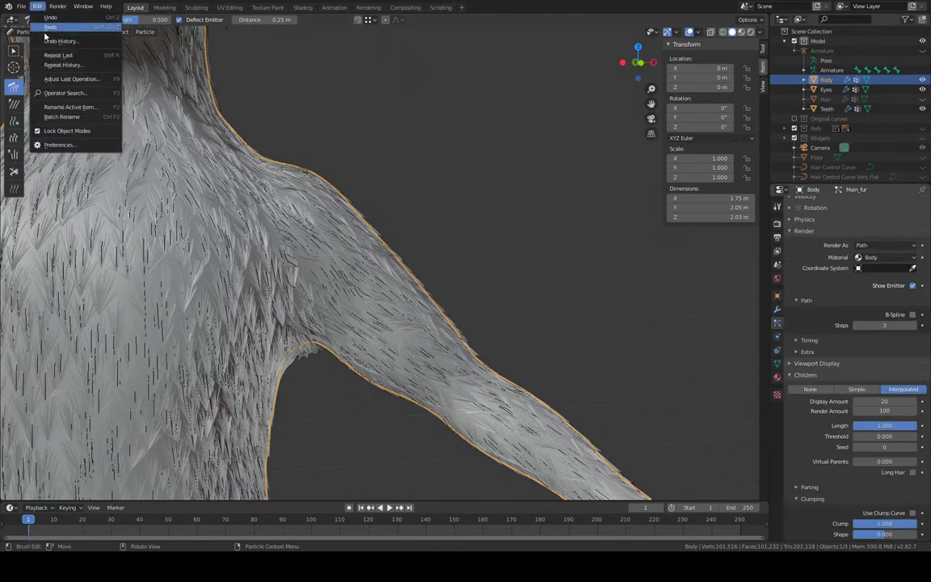
{"action": "left_click", "coordinate": [46, 37]}
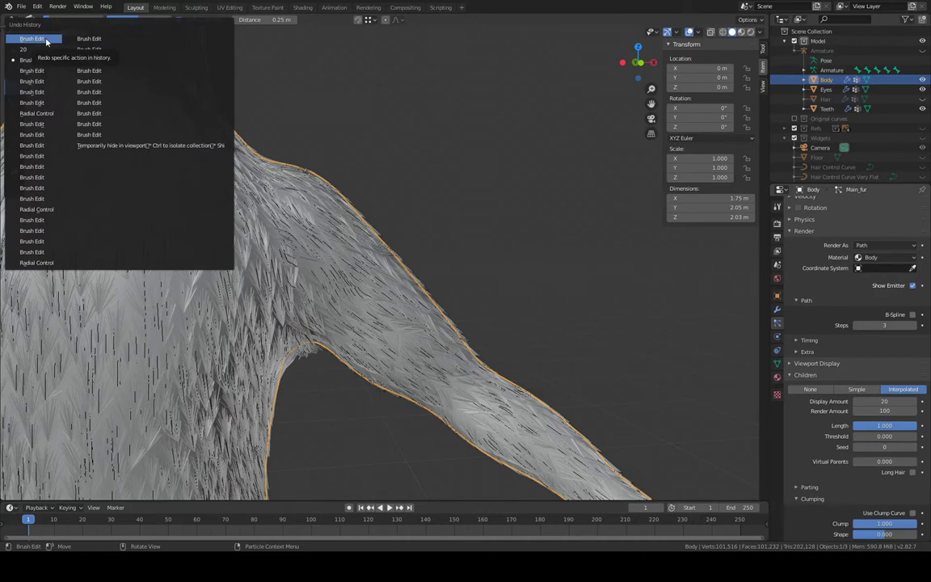
{"action": "left_click", "coordinate": [46, 71]}
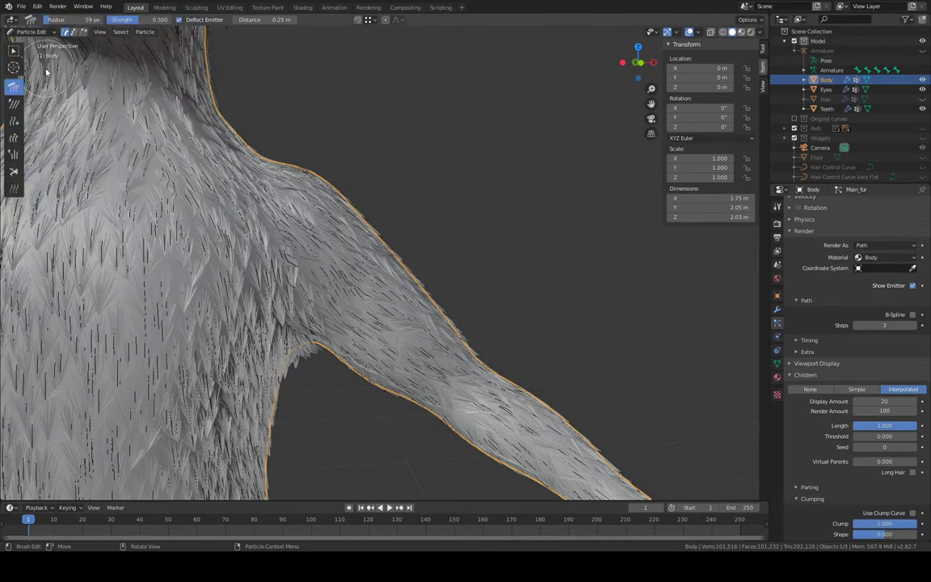
Restore the latest Brush Edit entry from the undo history, above the display amount change to 20
{"action": "left_click", "coordinate": [37, 6]}
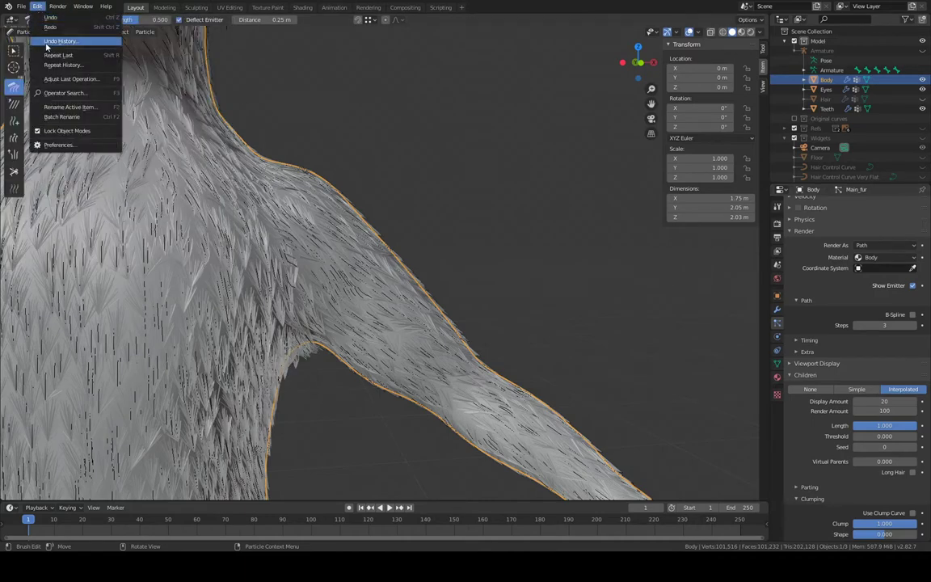
{"action": "left_click", "coordinate": [46, 44]}
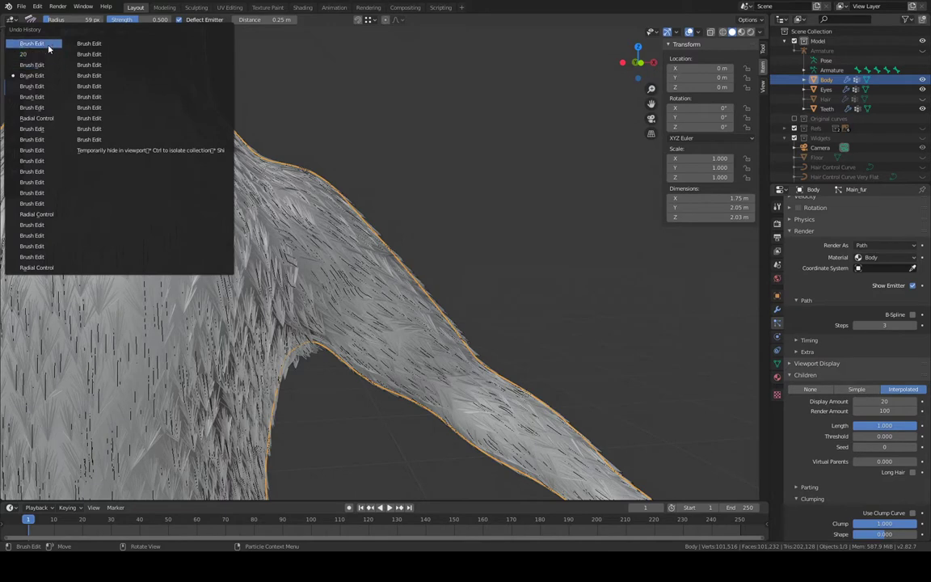
{"action": "left_click", "coordinate": [46, 44]}
Set the Clump value of the Main_fur children to 0.500 and check the fur on the shoulder and arm
{"action": "scroll", "coordinate": [874, 370], "scroll_direction": "down", "scroll_amount": 3}
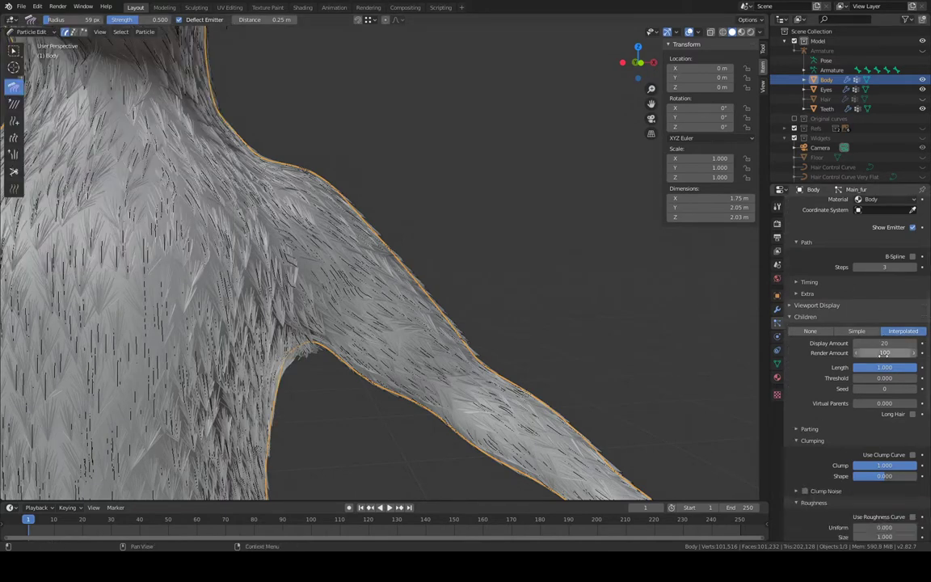
{"action": "double_click", "coordinate": [892, 466]}
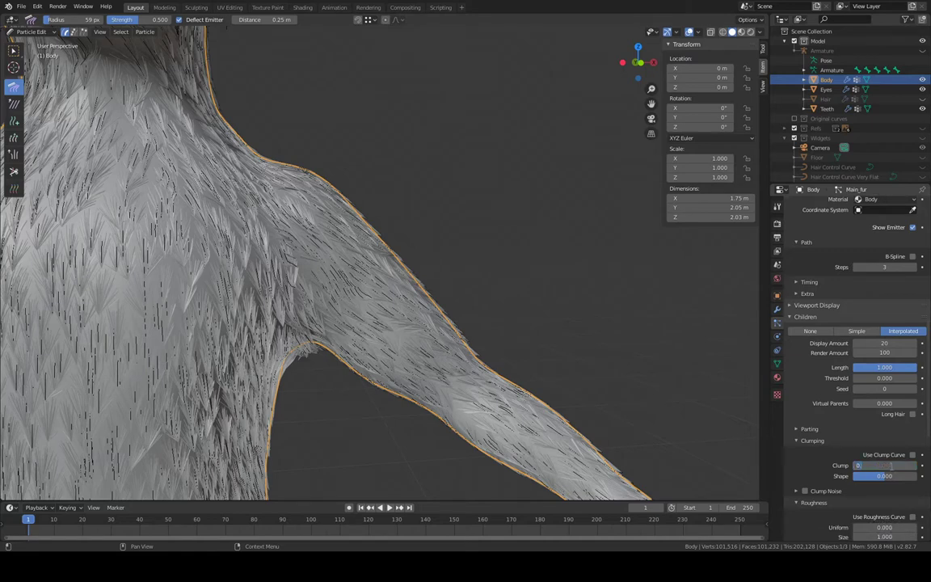
{"action": "key", "text": "Return"}
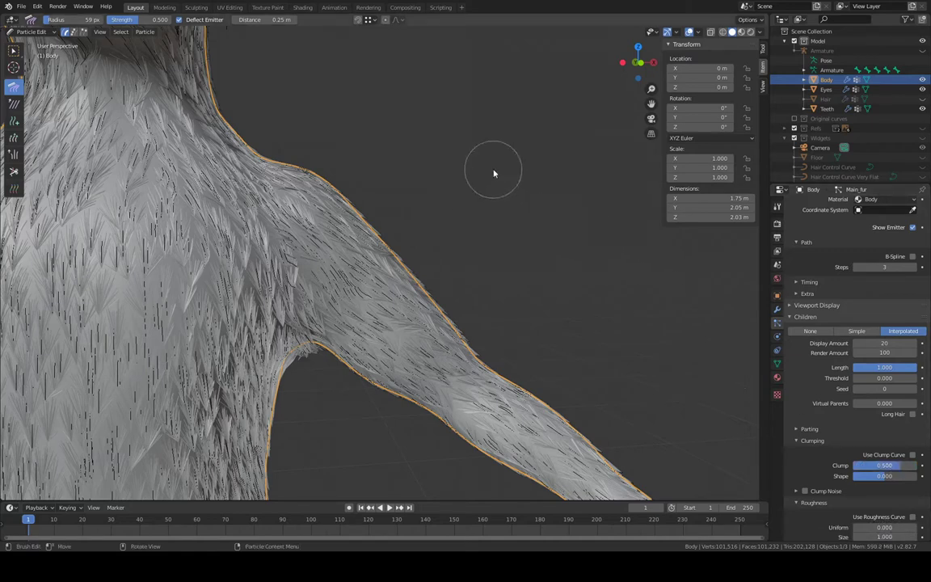
{"action": "middle_click_drag", "start_coordinate": [609, 224], "coordinate": [564, 200], "text": "shift"}
{"action": "left_click", "coordinate": [615, 249]}
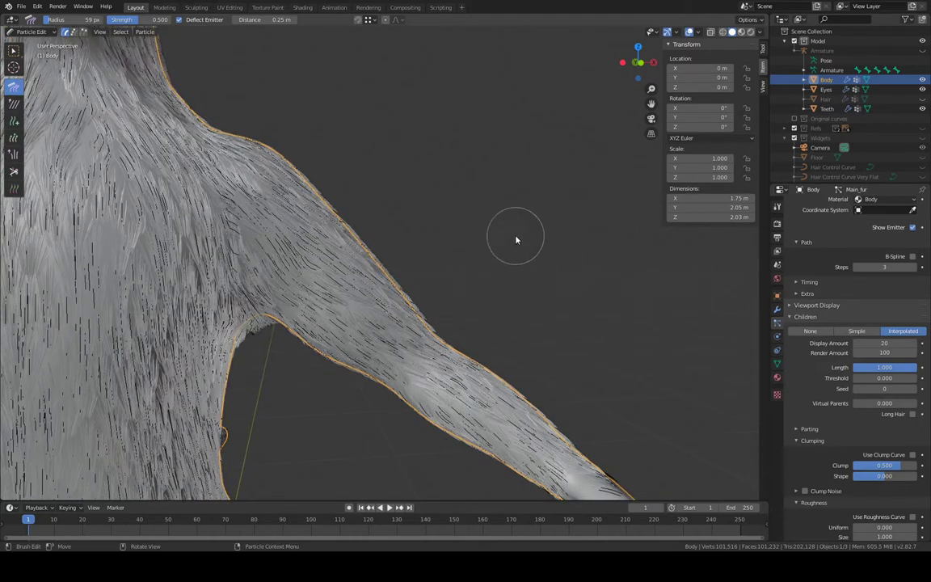
Set the Clump value of the Main_fur children to 0.000 and look closely at the upper arm fur
{"action": "left_click", "coordinate": [879, 464]}
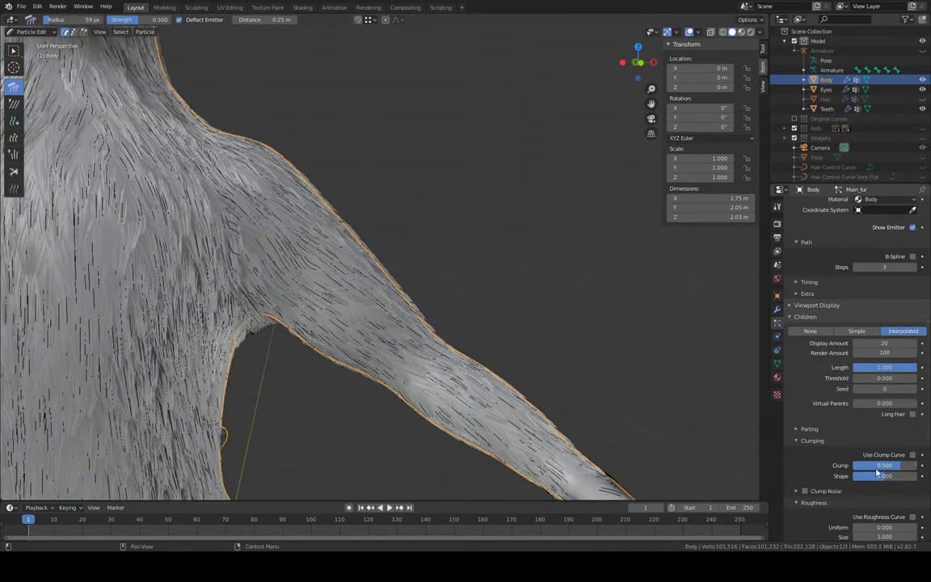
{"action": "type", "text": "0.5"}
{"action": "key", "text": "Return"}
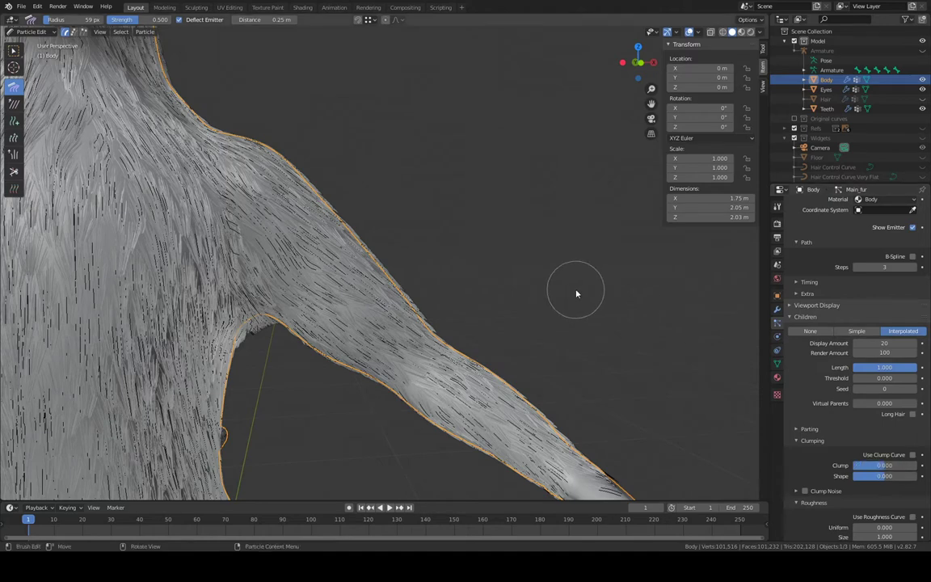
{"action": "middle_click_drag", "start_coordinate": [418, 271], "coordinate": [466, 258], "text": "shift"}
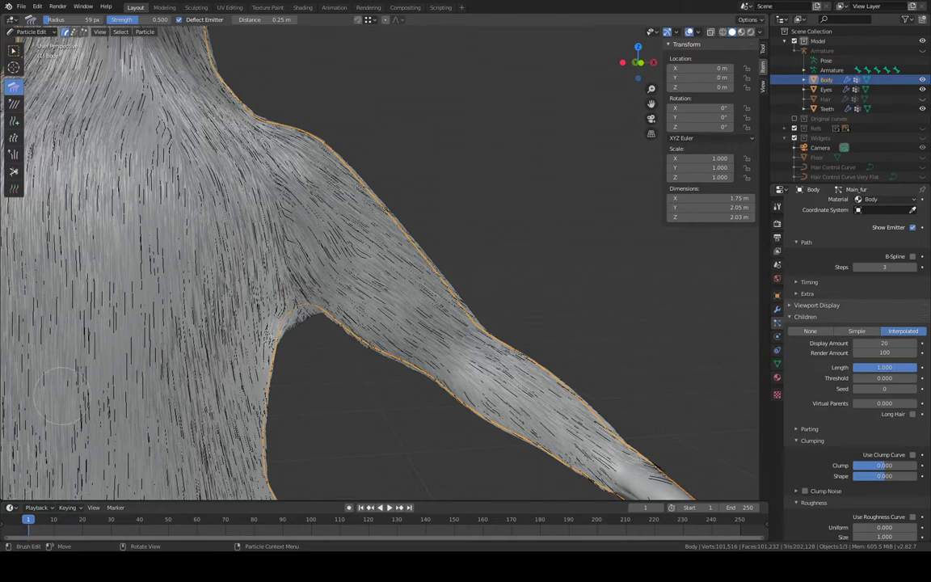
{"action": "mouse_move", "coordinate": [577, 254]}
{"action": "middle_mouse_down"}
{"action": "mouse_move", "coordinate": [596, 253]}
{"action": "mouse_move", "coordinate": [491, 237]}
{"action": "mouse_move", "coordinate": [605, 221]}
{"action": "mouse_move", "coordinate": [509, 225]}
{"action": "mouse_move", "coordinate": [604, 281]}
{"action": "middle_mouse_up"}
Try Clump values of 0.050 and 0.100 on the Main_fur children and compare the strands on the upper arm
{"action": "left_click", "coordinate": [893, 466]}
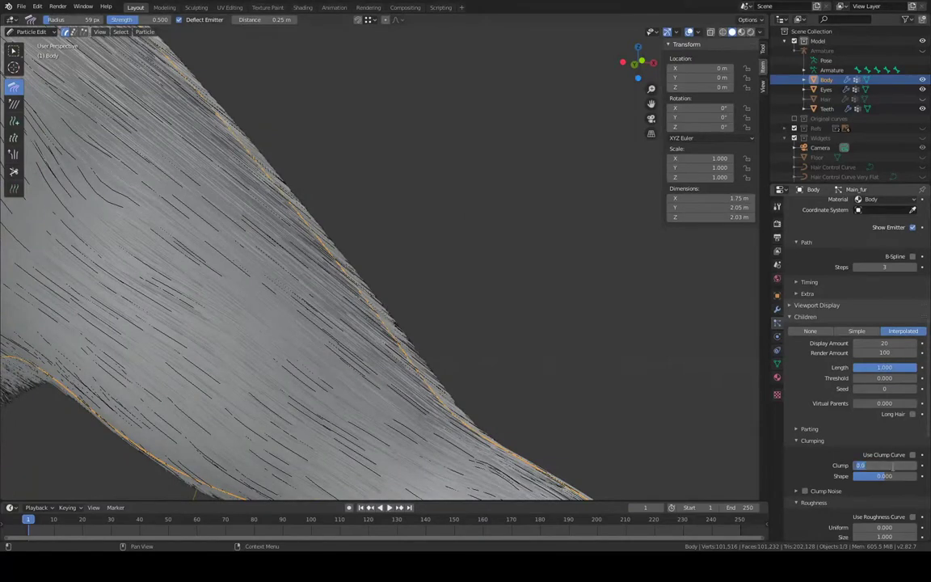
{"action": "key", "text": "Return"}
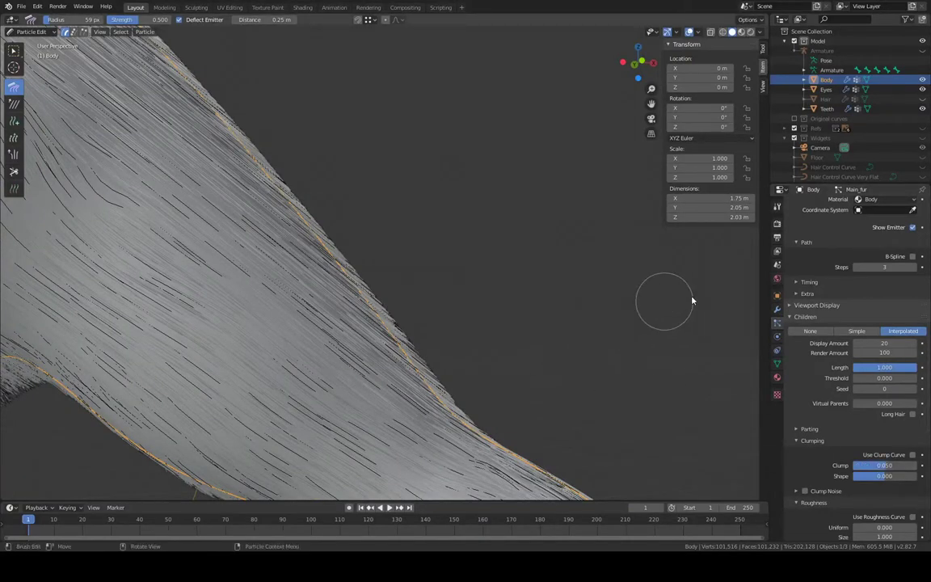
{"action": "left_click", "coordinate": [893, 467]}
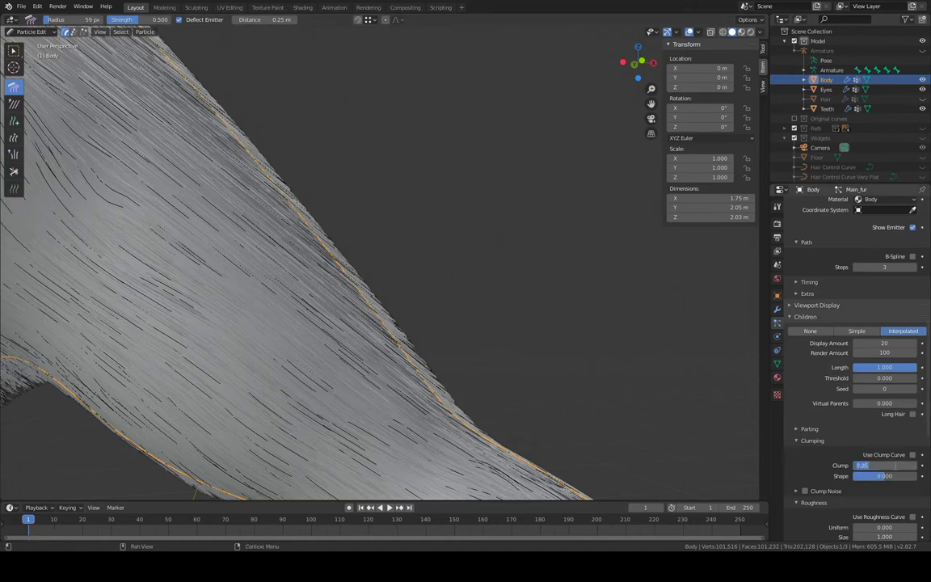
{"action": "type", "text": "0.1"}
{"action": "key", "text": "Return"}
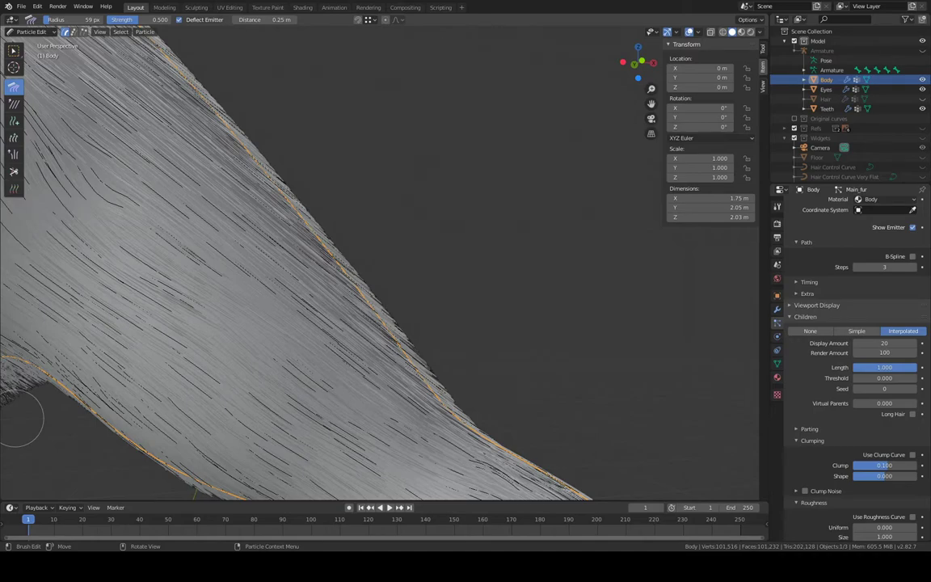
{"action": "scroll", "coordinate": [20, 421], "scroll_direction": "down", "scroll_amount": 3}
{"action": "middle_click_drag", "start_coordinate": [598, 389], "coordinate": [541, 362]}
{"action": "scroll", "coordinate": [541, 361], "scroll_direction": "up", "scroll_amount": 6}
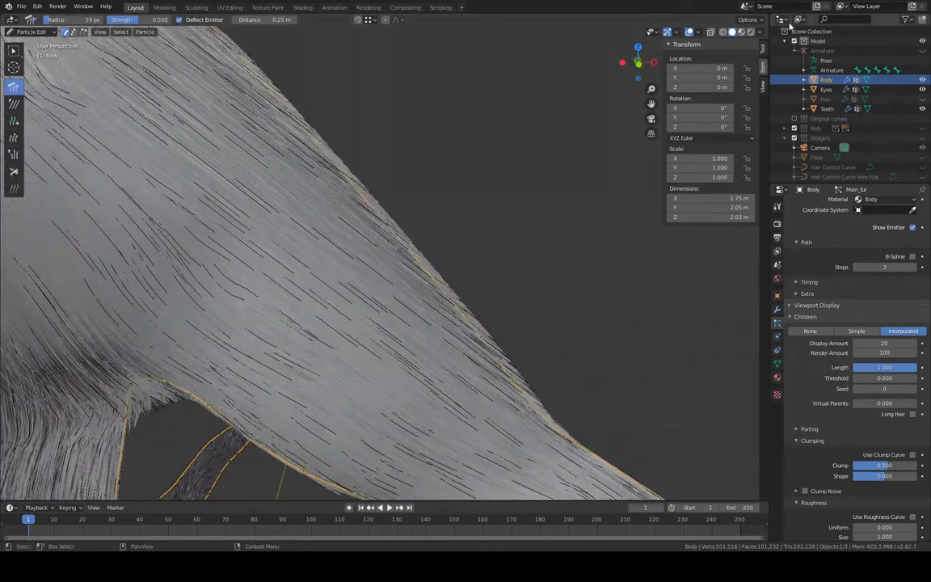
Switch the viewport to rendered shading and return the Body from Particle Edit to Object Mode
{"action": "left_click", "coordinate": [751, 33]}
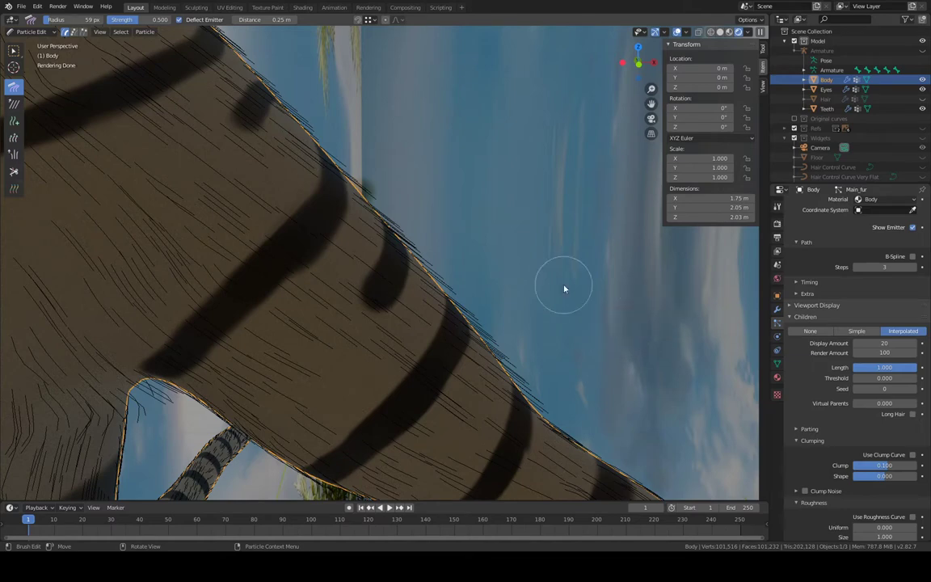
{"action": "left_click", "coordinate": [30, 31]}
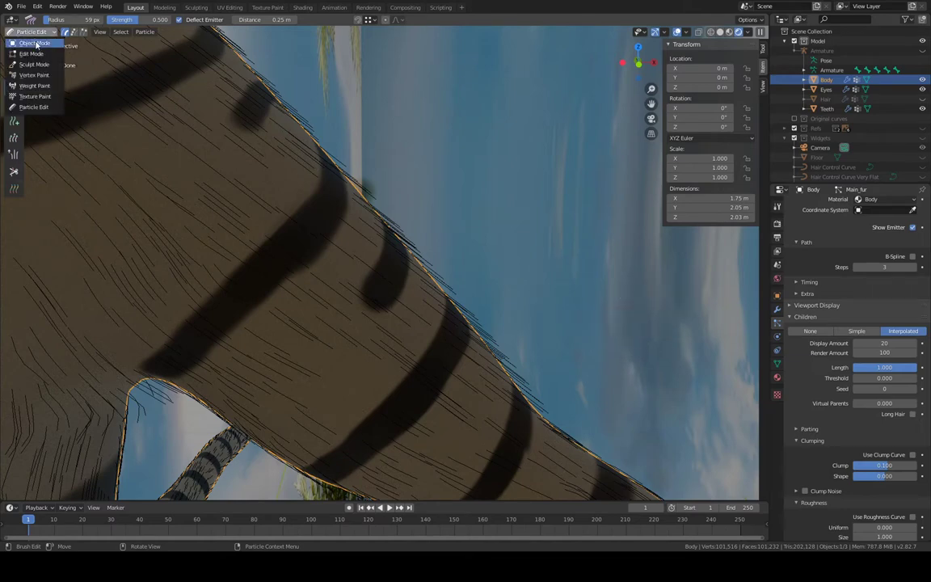
{"action": "left_click", "coordinate": [28, 39]}
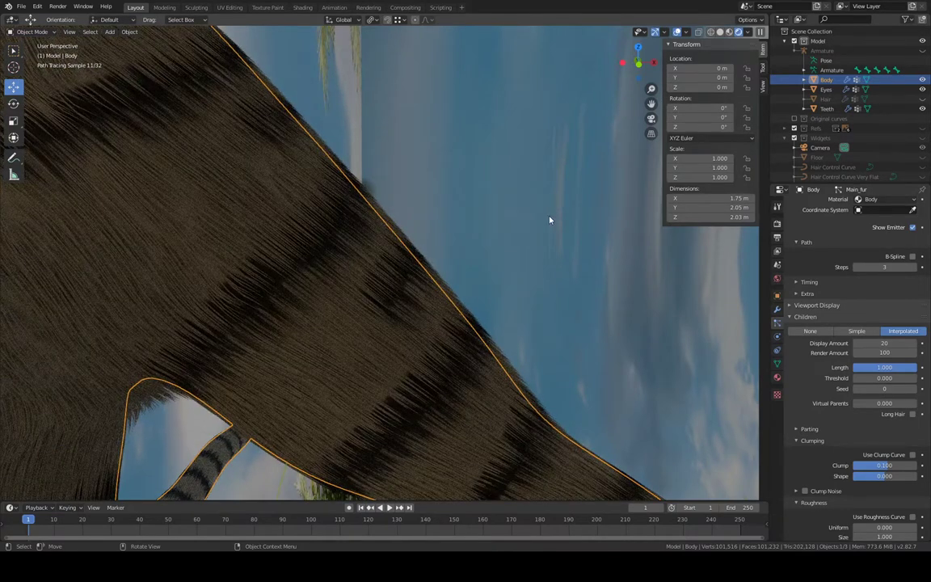
Make the Widgets collection visible to light the creature and inspect the rendered fur close up on the arm
{"action": "scroll", "coordinate": [551, 207], "scroll_direction": "down", "scroll_amount": 10}
{"action": "middle_click_drag", "start_coordinate": [556, 210], "coordinate": [530, 225]}
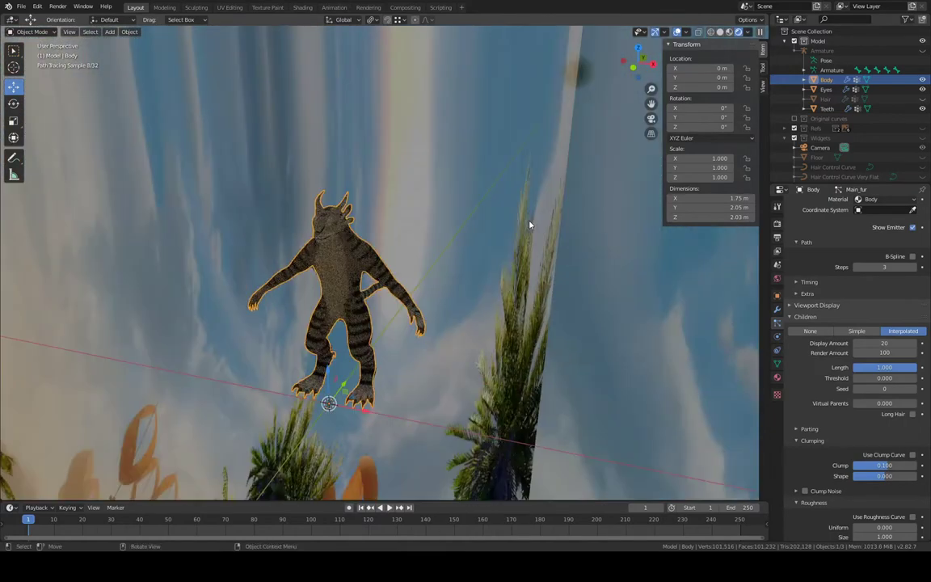
{"action": "scroll", "coordinate": [530, 225], "scroll_direction": "up", "scroll_amount": 1}
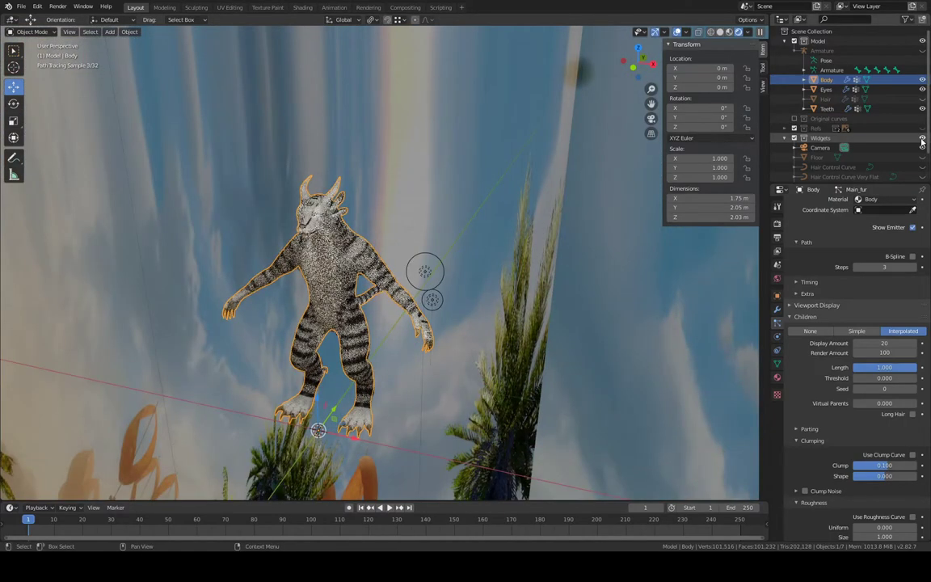
{"action": "scroll", "coordinate": [450, 232], "scroll_direction": "up", "scroll_amount": 8}
{"action": "scroll", "coordinate": [450, 232], "scroll_direction": "up", "scroll_amount": 5}
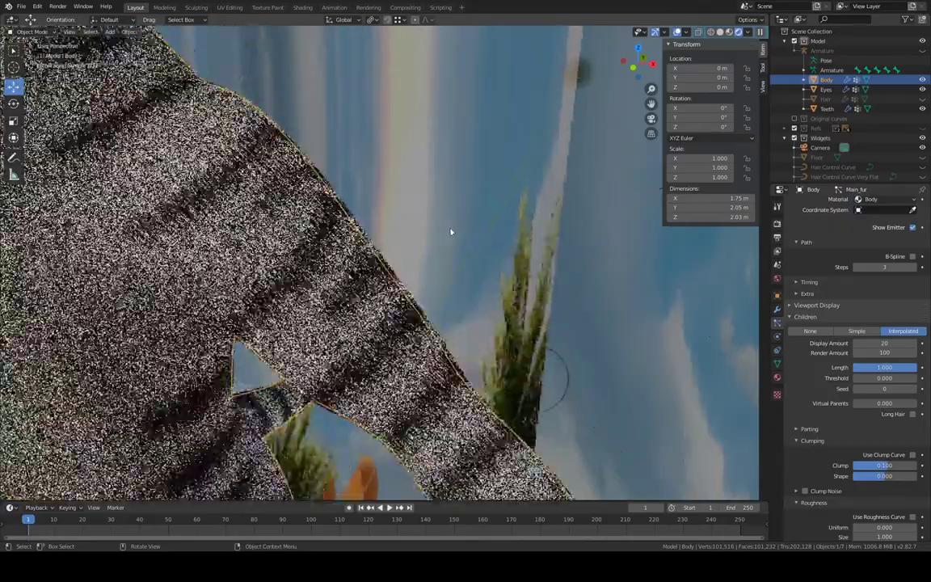
{"action": "scroll", "coordinate": [502, 221], "scroll_direction": "up", "scroll_amount": 5}
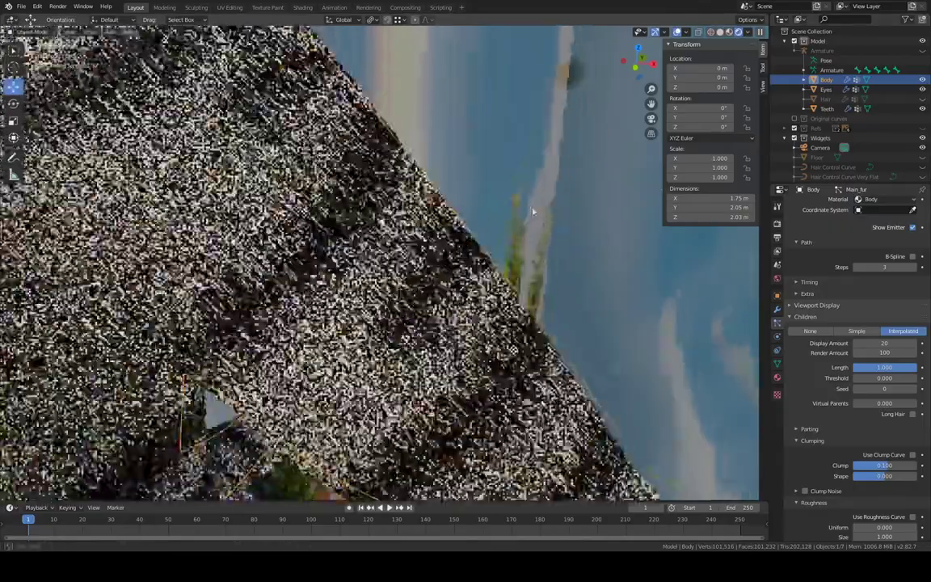
{"action": "middle_click_drag", "start_coordinate": [533, 212], "coordinate": [538, 210]}
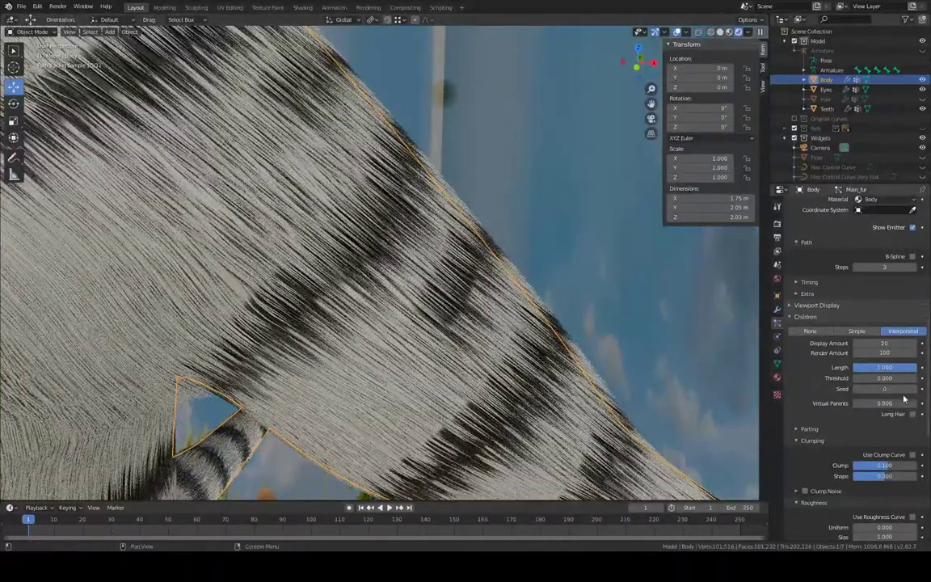
Set the Clump value of the Main_fur children to 0.200 and save the file
{"action": "left_click", "coordinate": [896, 465]}
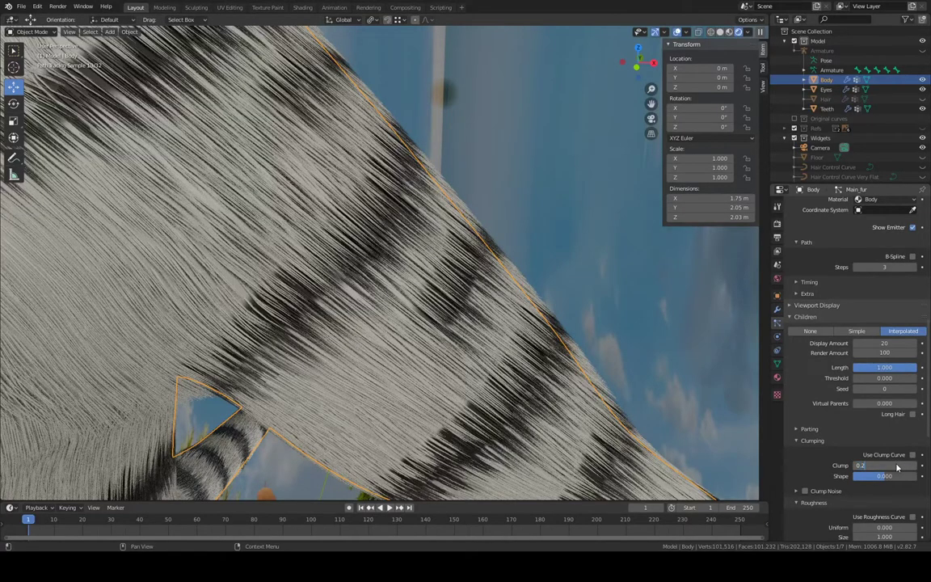
{"action": "key", "text": "Return"}
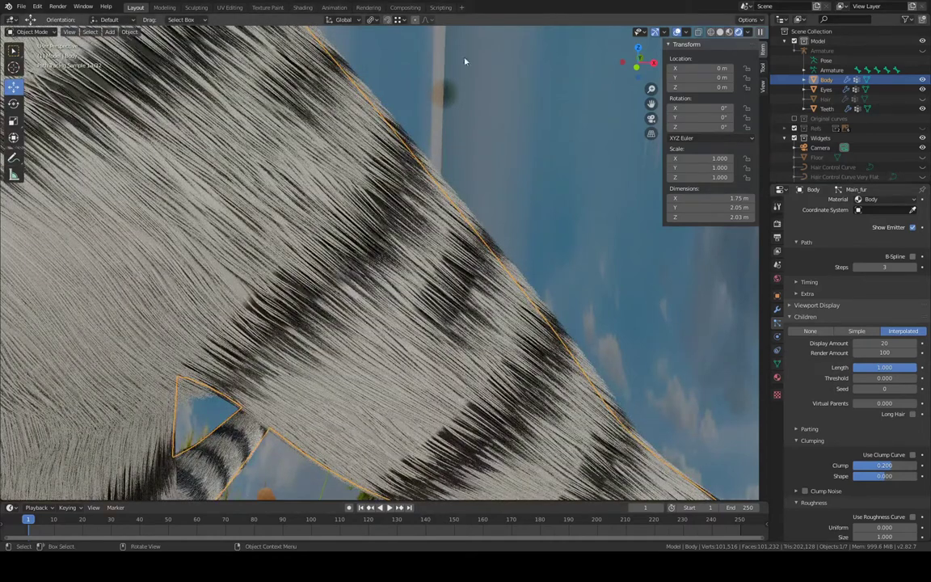
{"action": "left_click", "coordinate": [21, 6]}
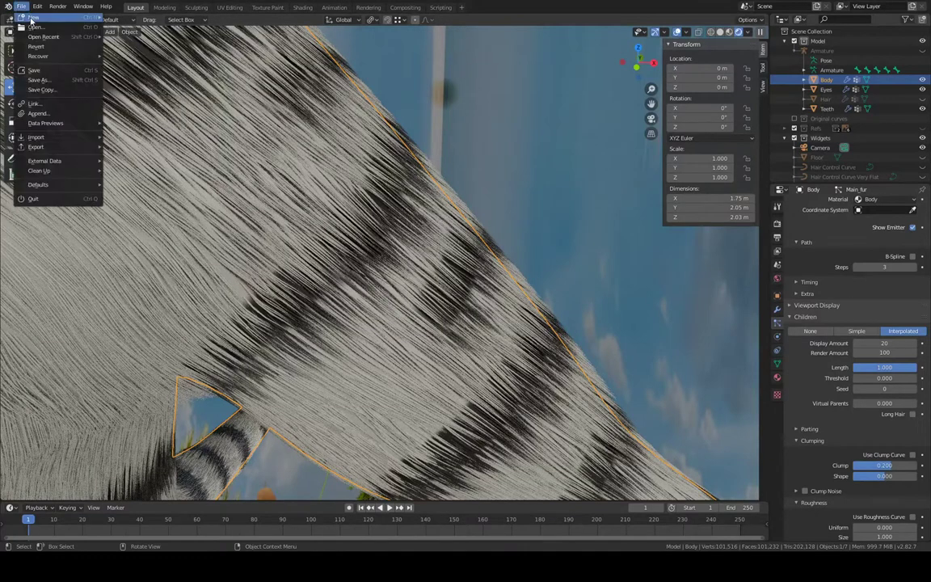
{"action": "left_click", "coordinate": [34, 70]}
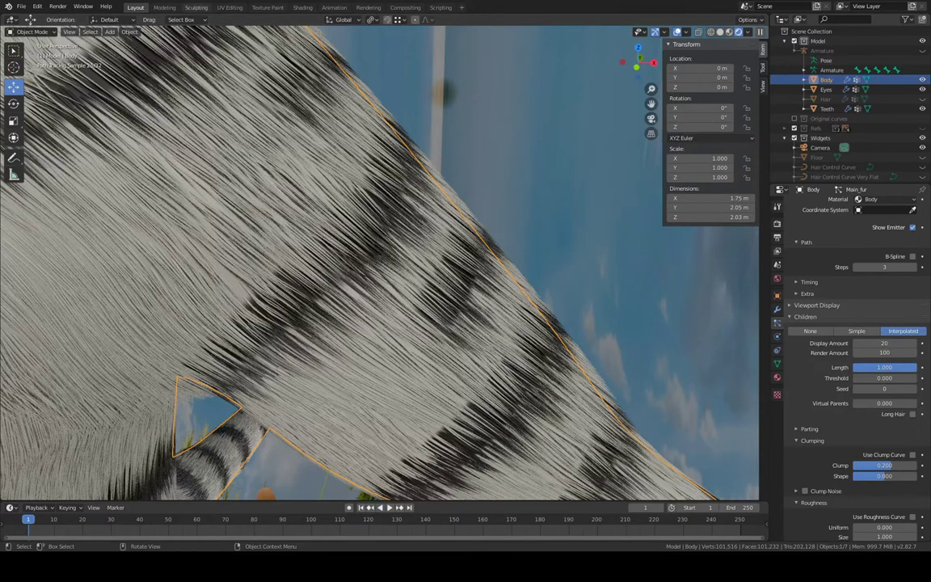
Try a Clump value of 1.000 on the rendered arm fur and set it back to 0.200
{"action": "left_click", "coordinate": [889, 466]}
{"action": "type", "text": "1"}
{"action": "key", "text": "Return"}
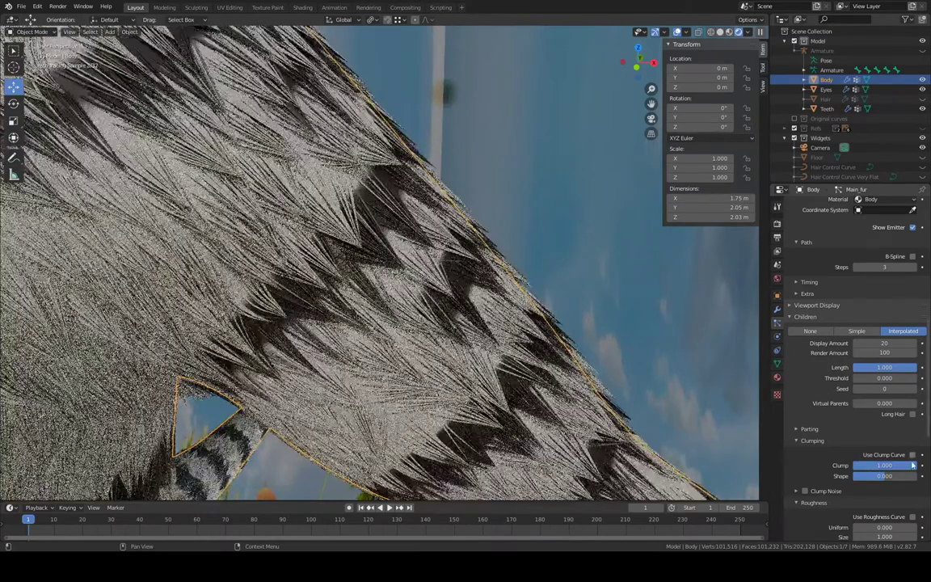
{"action": "left_click", "coordinate": [911, 466]}
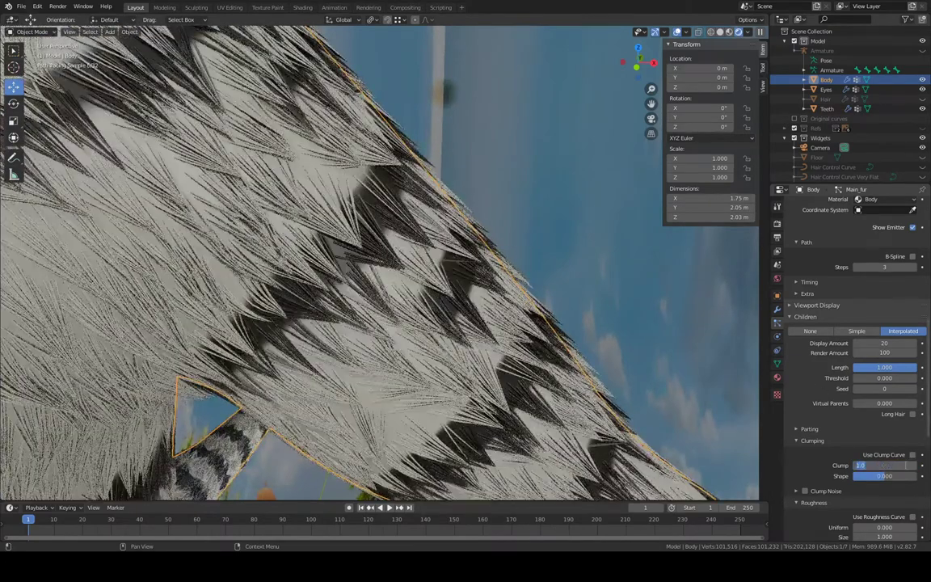
{"action": "type", "text": "0.2"}
{"action": "key", "text": "Return"}
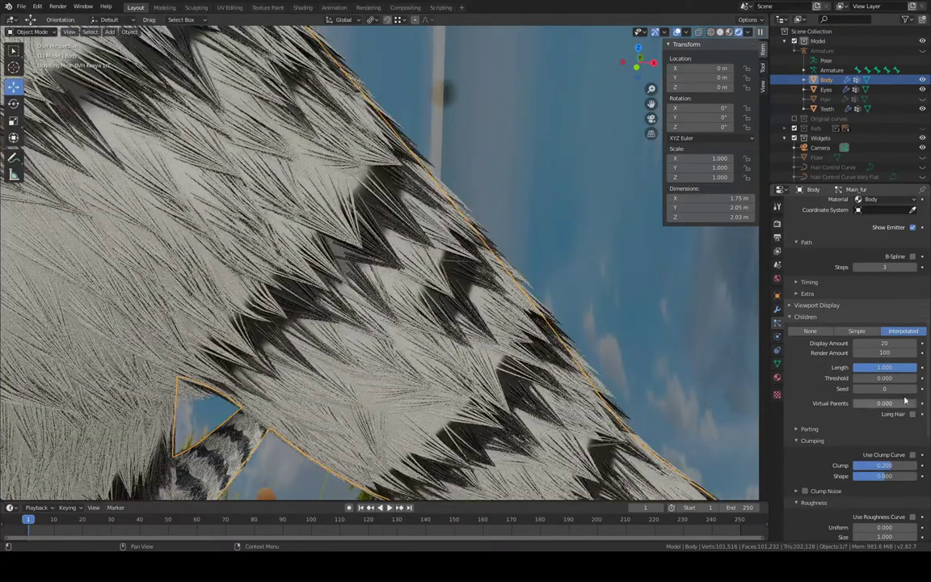
Look through the Main_fur particle settings, including Physics, Render, Viewport Display, Children, Clumping and Roughness
{"action": "scroll", "coordinate": [880, 415], "scroll_direction": "down", "scroll_amount": 8}
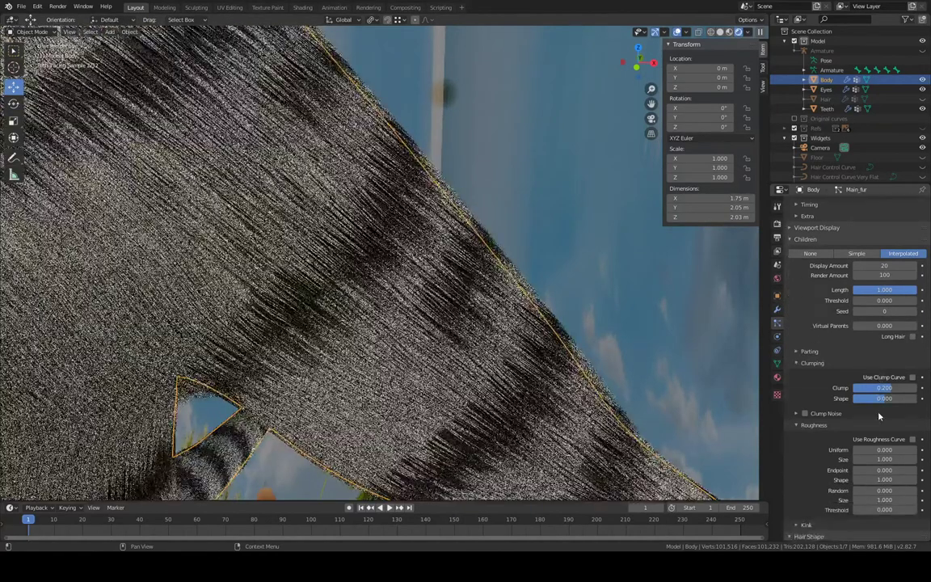
{"action": "scroll", "coordinate": [880, 411], "scroll_direction": "up", "scroll_amount": 10}
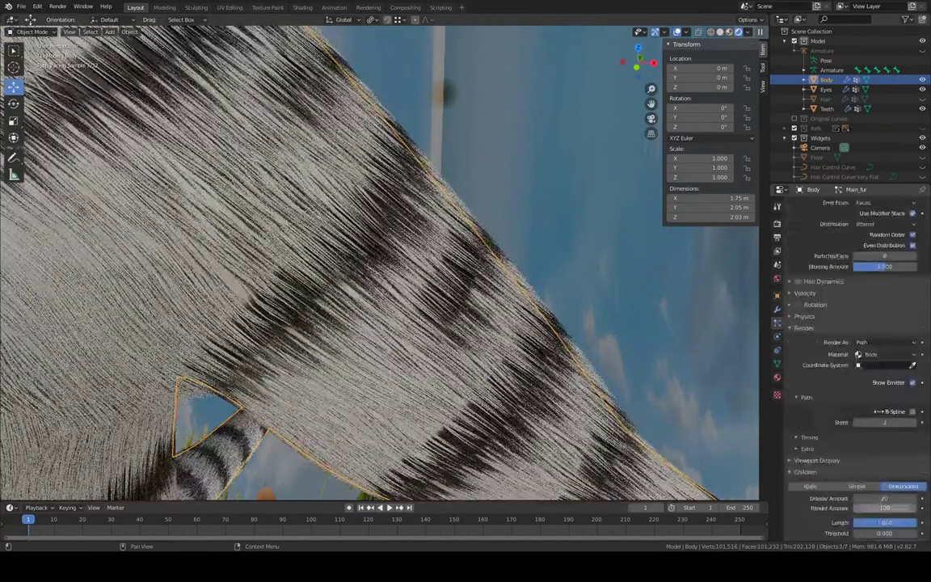
{"action": "left_click", "coordinate": [793, 318]}
{"action": "left_click", "coordinate": [793, 317]}
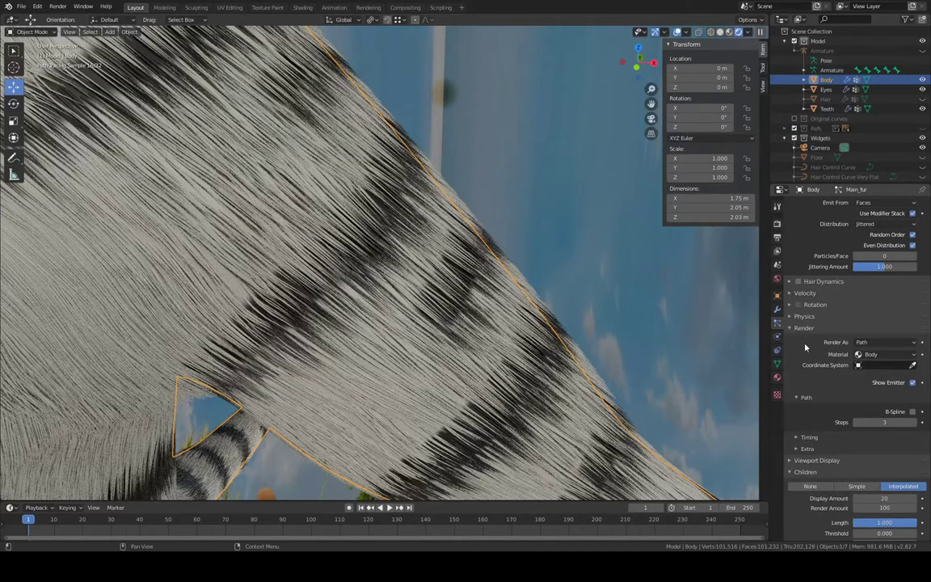
{"action": "scroll", "coordinate": [844, 403], "scroll_direction": "down", "scroll_amount": 2}
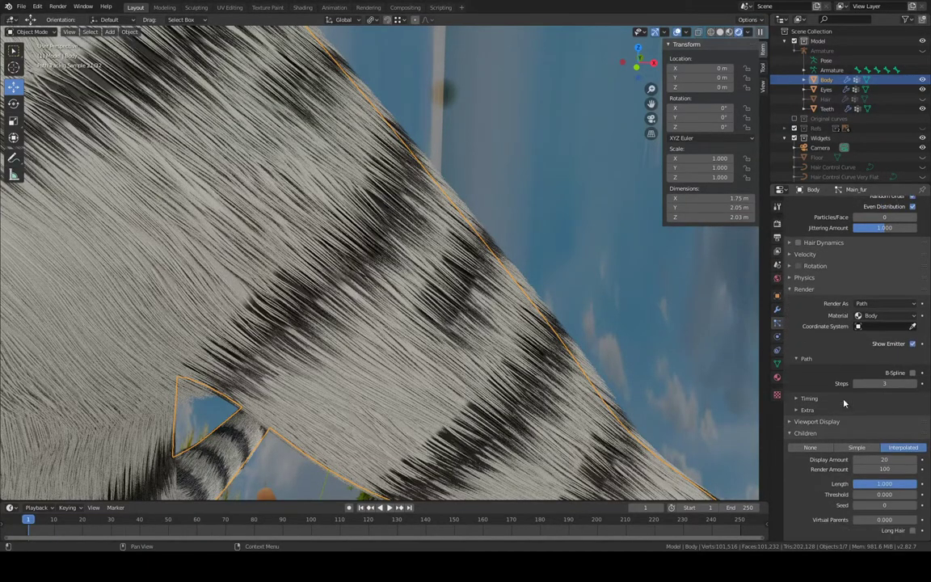
{"action": "left_click", "coordinate": [790, 422]}
{"action": "left_click", "coordinate": [790, 422]}
{"action": "scroll", "coordinate": [827, 416], "scroll_direction": "down", "scroll_amount": 7}
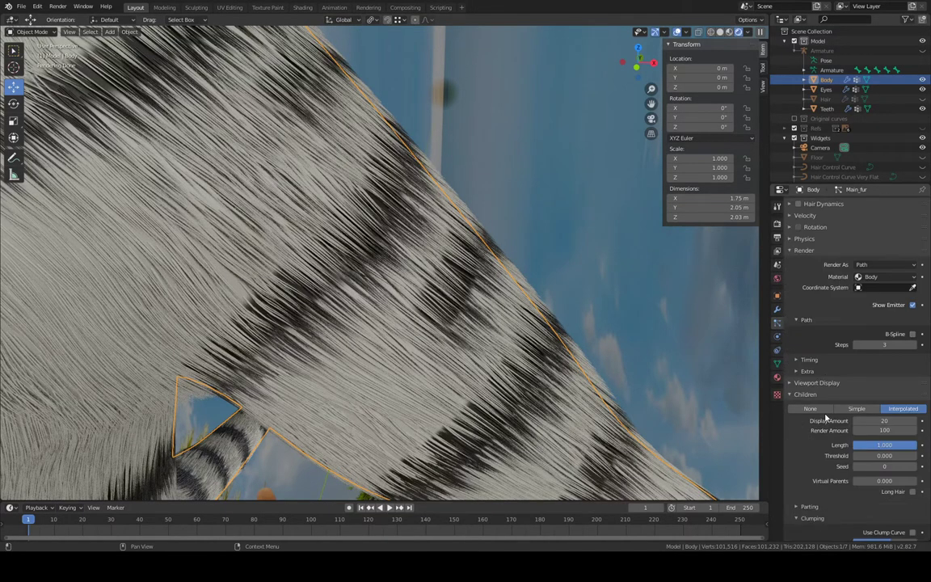
{"action": "scroll", "coordinate": [826, 416], "scroll_direction": "down", "scroll_amount": 2}
{"action": "scroll", "coordinate": [826, 416], "scroll_direction": "down", "scroll_amount": 7}
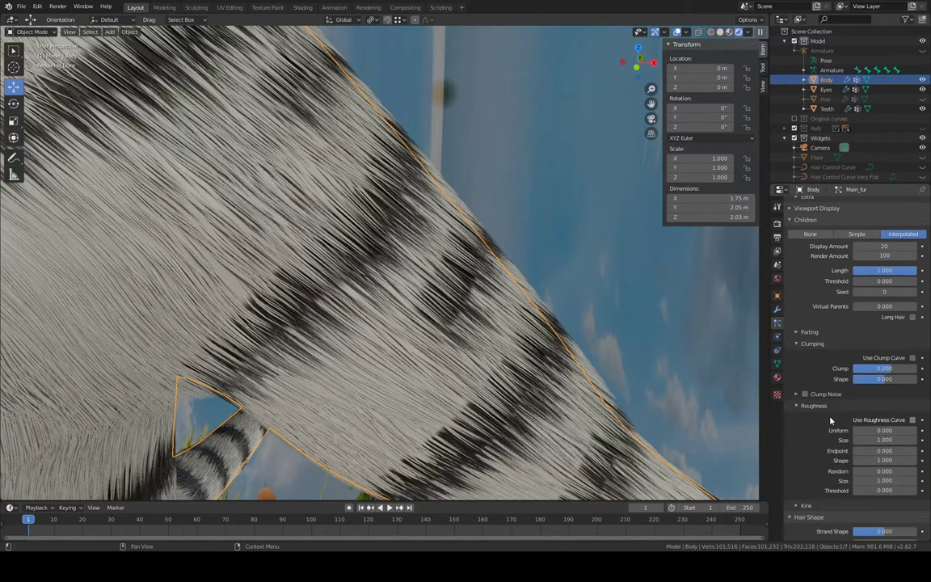
Try Diameter Root values of 1 m and 0.2 m in the Main_fur Hair Shape settings and set it back to 0.1 m
{"action": "scroll", "coordinate": [880, 430], "scroll_direction": "down", "scroll_amount": 5}
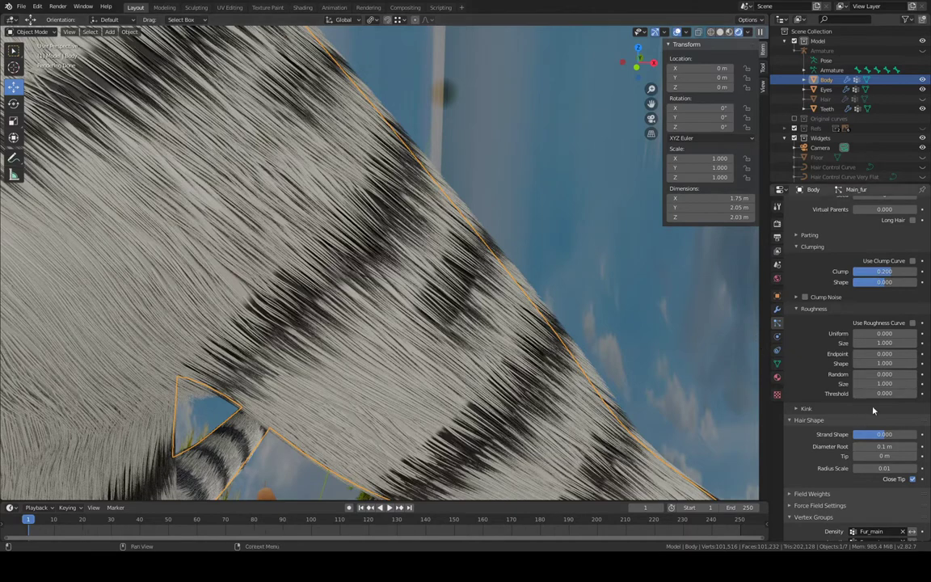
{"action": "scroll", "coordinate": [873, 410], "scroll_direction": "down", "scroll_amount": 3}
{"action": "scroll", "coordinate": [873, 410], "scroll_direction": "down", "scroll_amount": 1}
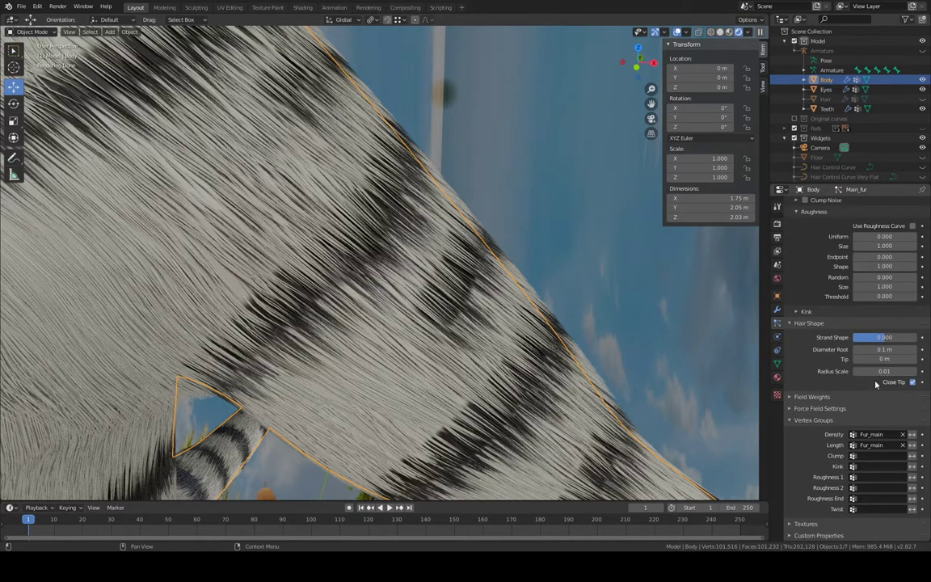
{"action": "left_click", "coordinate": [880, 349]}
{"action": "type", "text": "1"}
{"action": "key", "text": "Return"}
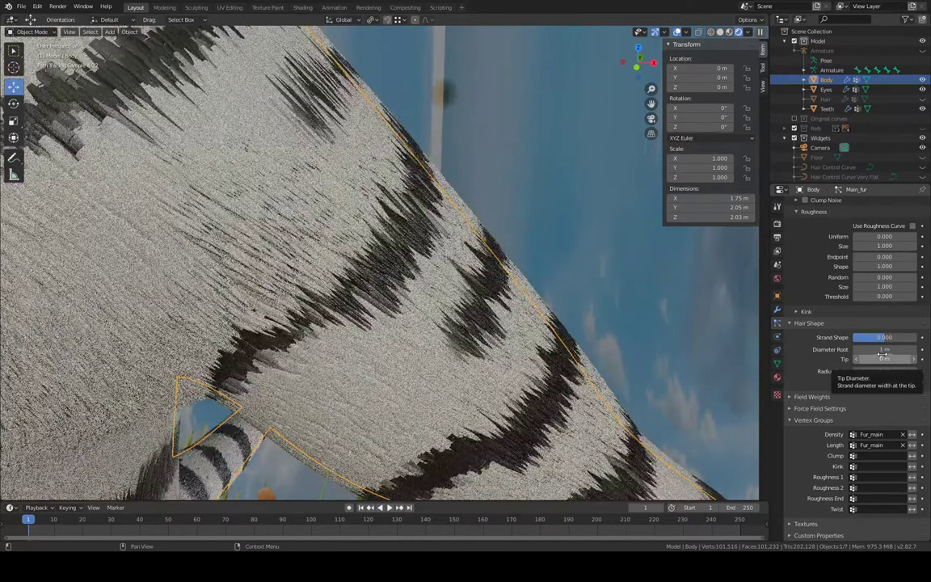
{"action": "left_click", "coordinate": [883, 350]}
{"action": "type", "text": "0.2"}
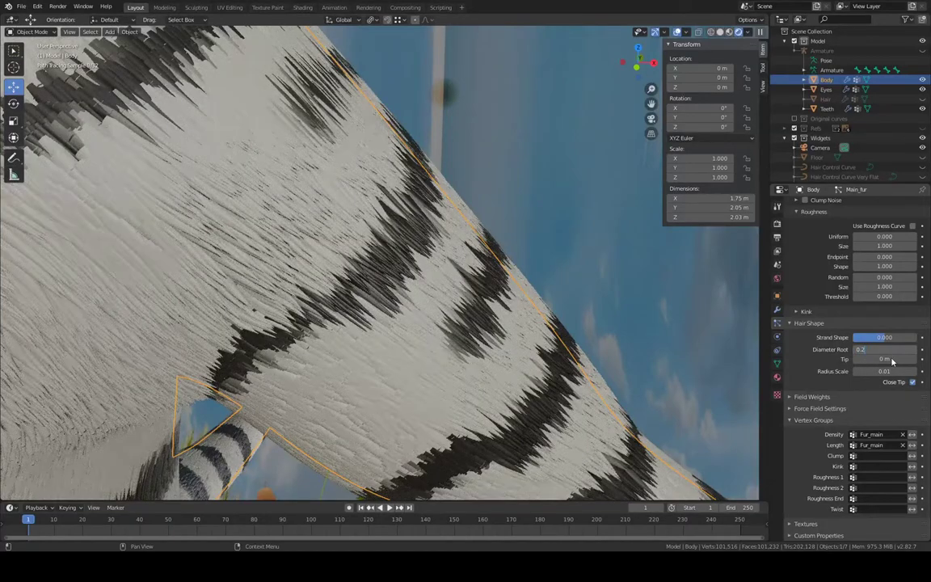
{"action": "key", "text": "Return"}
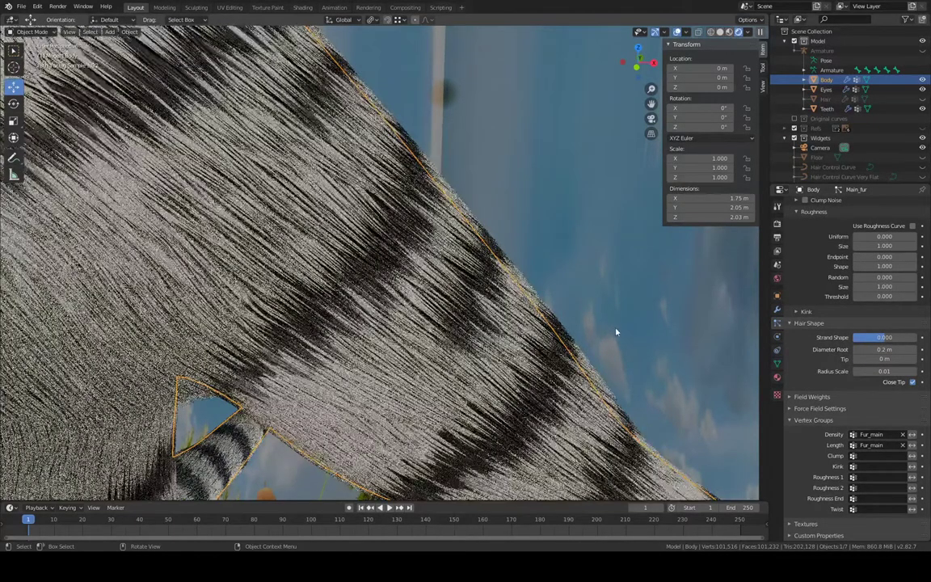
{"action": "left_click", "coordinate": [884, 350]}
{"action": "type", "text": "0.1"}
{"action": "key", "text": "Return"}
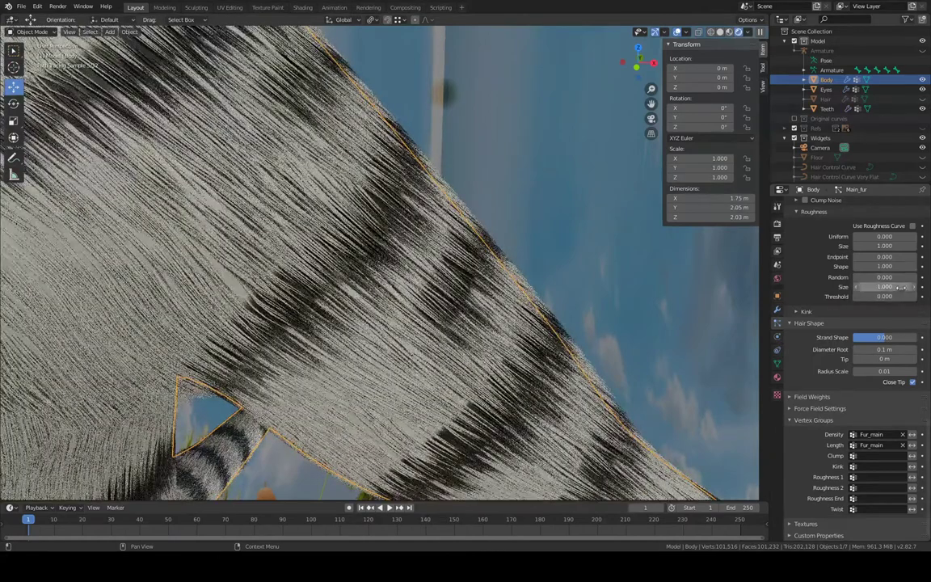
Try a clumping Shape value of 0.999 on the Main_fur children
{"action": "scroll", "coordinate": [828, 267], "scroll_direction": "up", "scroll_amount": 3}
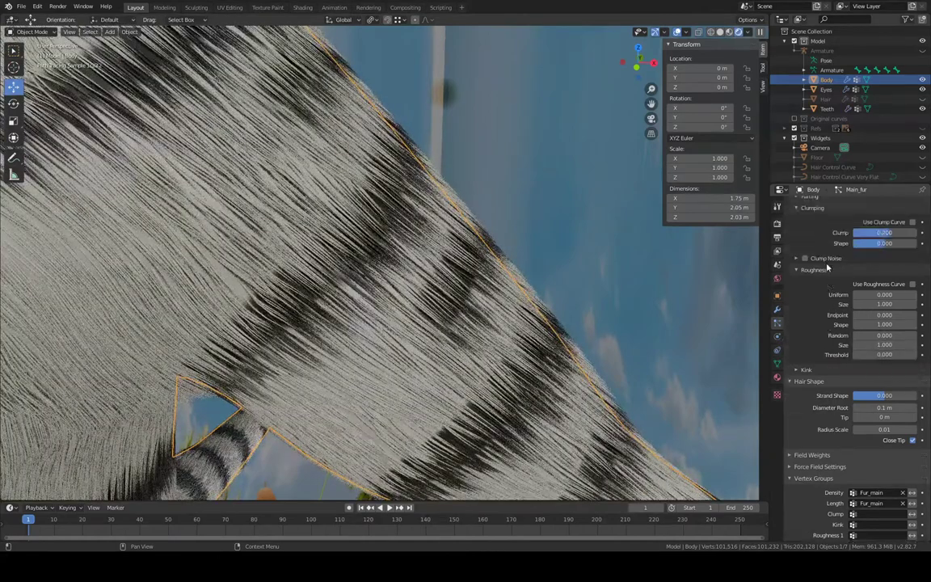
{"action": "left_click", "coordinate": [886, 263]}
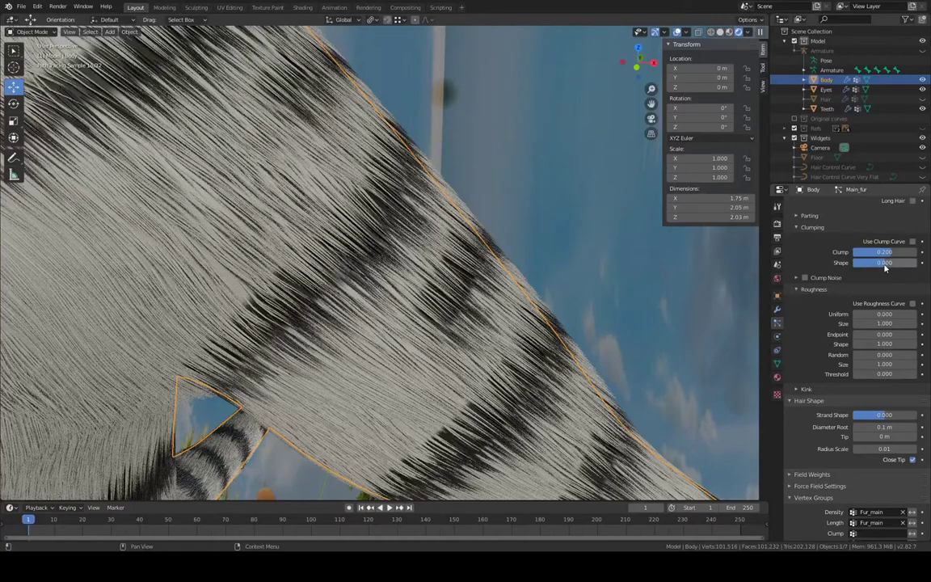
{"action": "type", "text": "1"}
{"action": "key", "text": "Return"}
Switch the viewport to solid shading and inspect the fur along the upper edge of the arm
{"action": "left_click", "coordinate": [719, 32]}
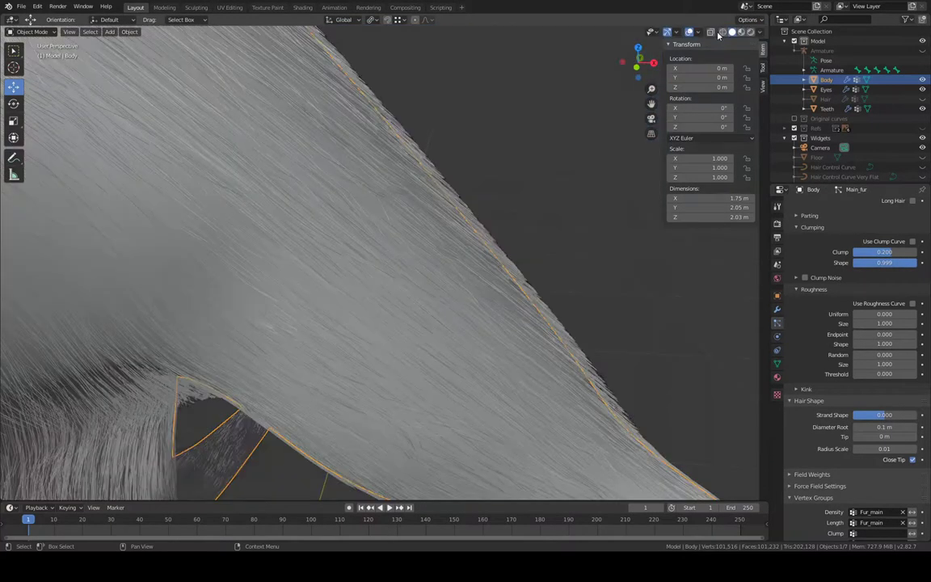
{"action": "scroll", "coordinate": [557, 178], "scroll_direction": "up", "scroll_amount": 2}
{"action": "middle_click_drag", "start_coordinate": [546, 180], "coordinate": [447, 201]}
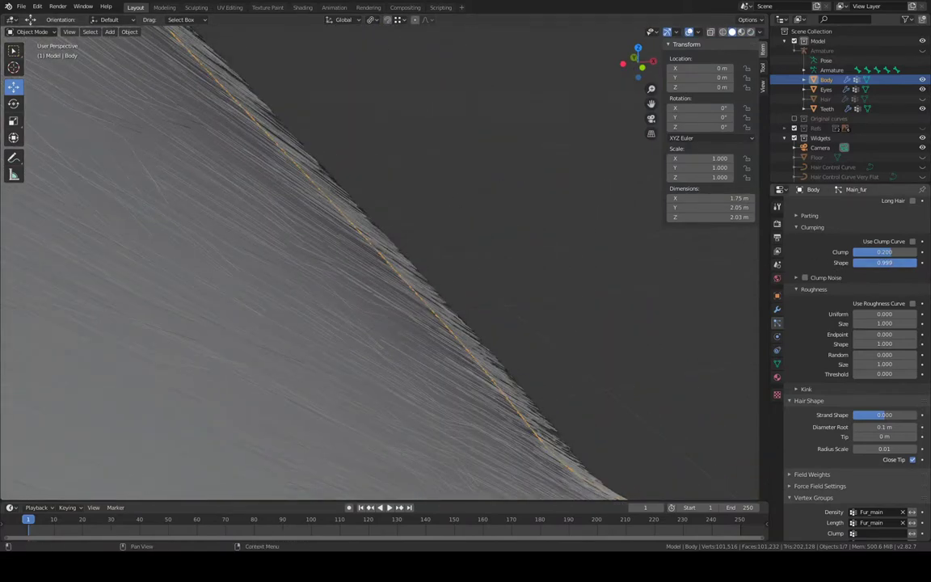
Lower the clumping Shape of the Main_fur children and reset it to 0.000
{"action": "mouse_move", "coordinate": [914, 262]}
{"action": "left_mouse_down"}
{"action": "mouse_move", "coordinate": [855, 263]}
{"action": "mouse_move", "coordinate": [913, 262]}
{"action": "left_mouse_up"}
{"action": "left_click", "coordinate": [889, 263]}
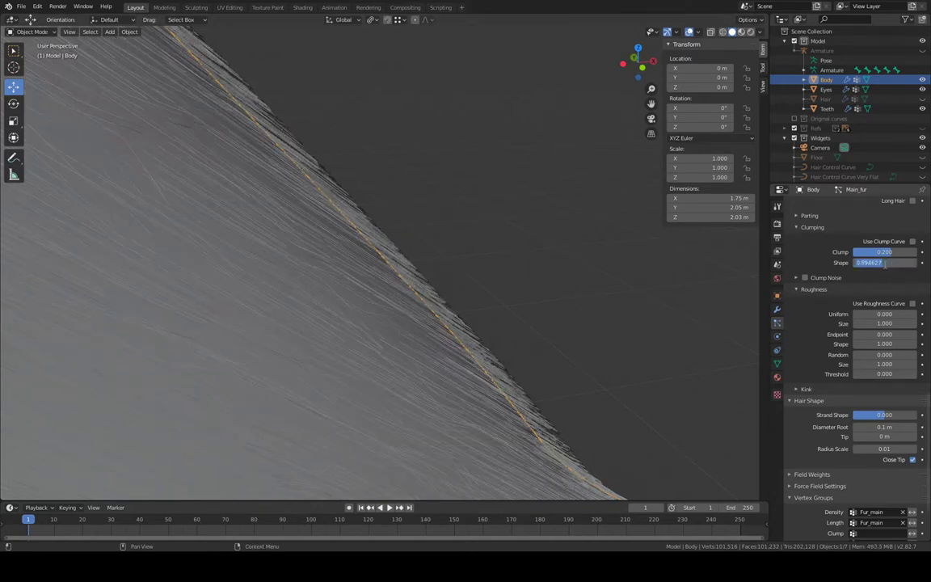
{"action": "type", "text": "0"}
{"action": "key", "text": "Return"}
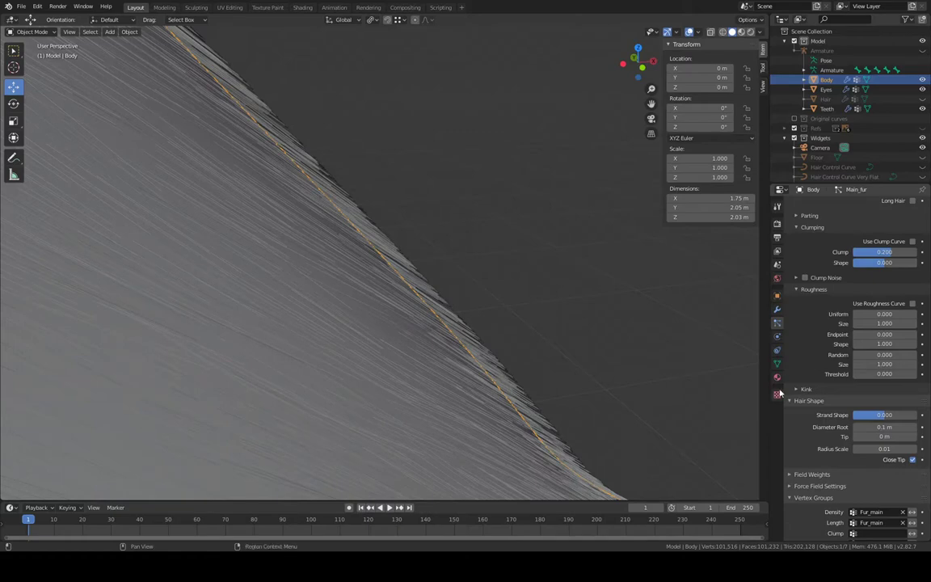
Try raising the Uniform roughness of the Main_fur children to 0.004 in small increments and to 0.050
{"action": "left_click", "coordinate": [916, 316]}
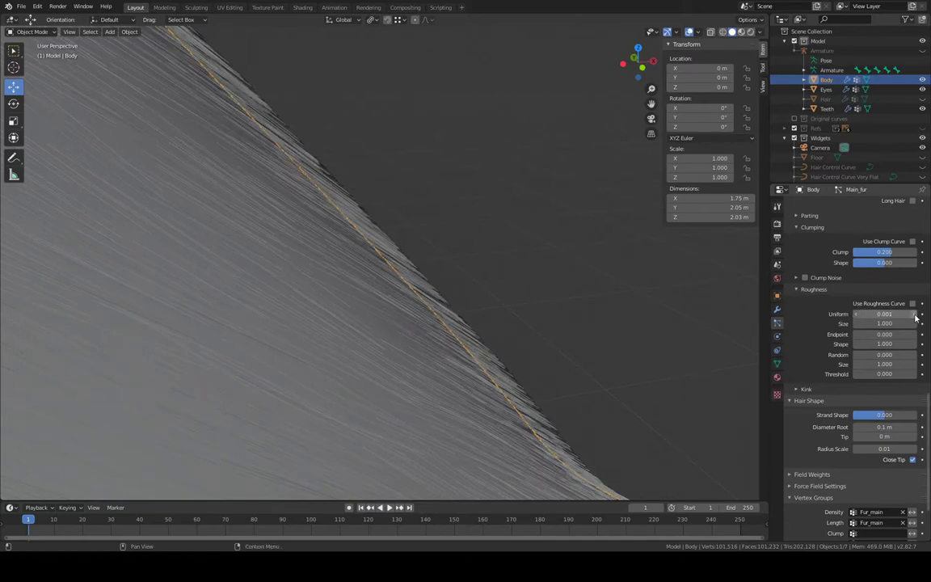
{"action": "left_click", "coordinate": [916, 317]}
{"action": "left_click", "coordinate": [916, 316]}
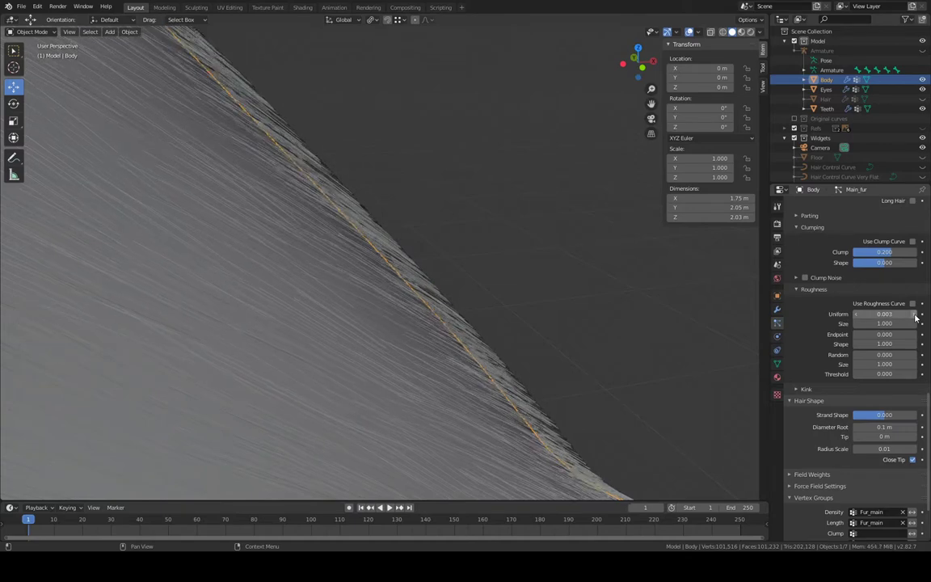
{"action": "left_click", "coordinate": [916, 316]}
{"action": "left_click", "coordinate": [897, 314]}
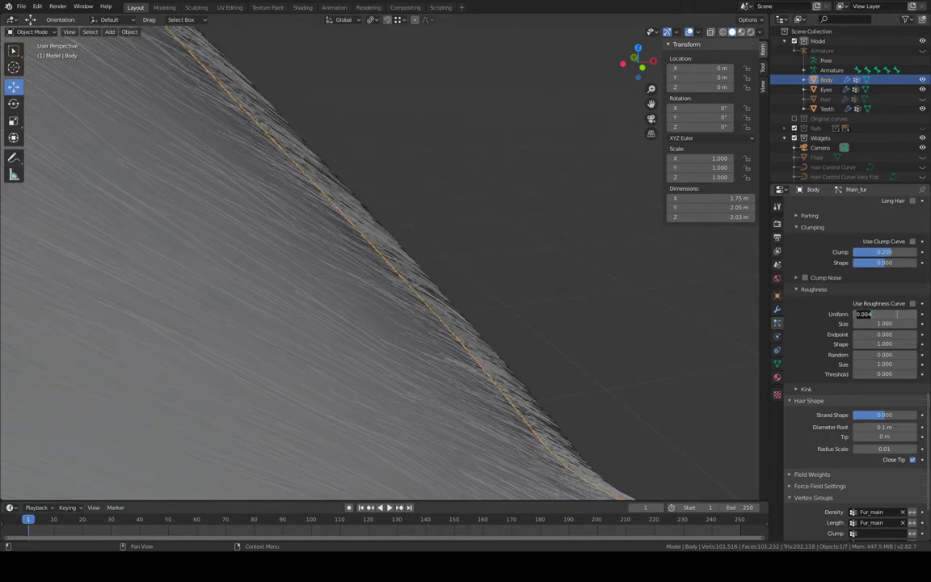
{"action": "type", "text": "0.05"}
{"action": "key", "text": "Return"}
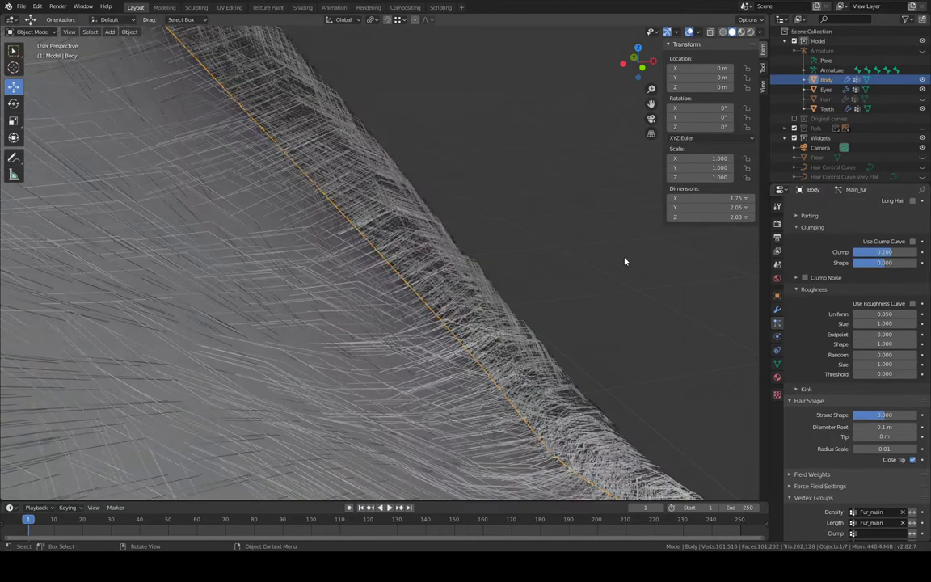
Set the Uniform roughness of the Main_fur children to 0.010 and check the whole arm
{"action": "left_click", "coordinate": [899, 314]}
{"action": "type", "text": "0.01"}
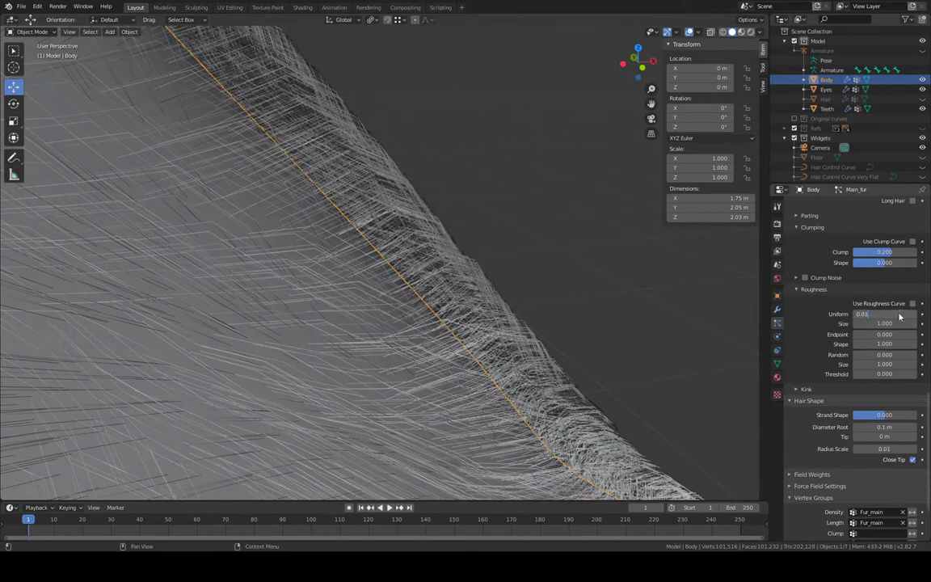
{"action": "key", "text": "Return"}
{"action": "middle_click_drag", "start_coordinate": [595, 290], "coordinate": [554, 264]}
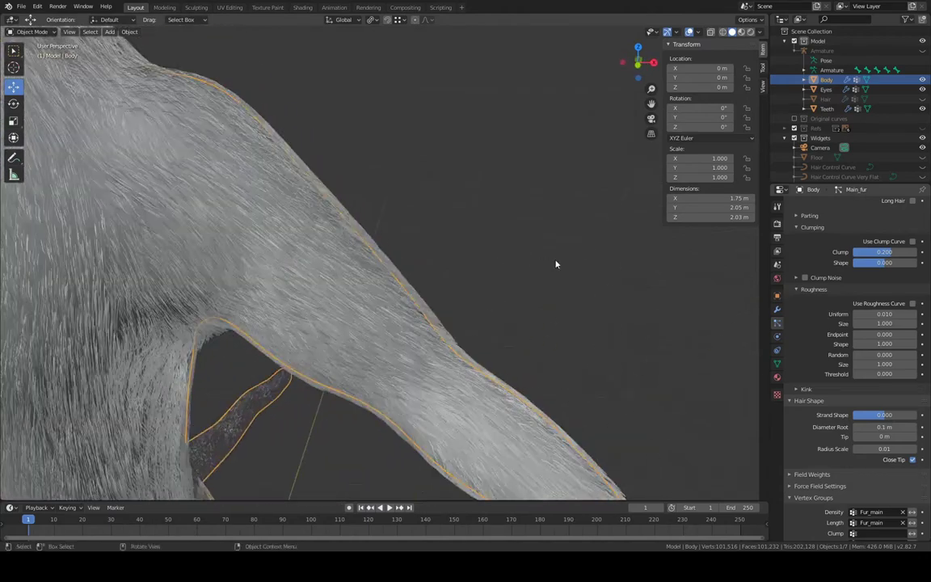
Reduce the Size of the Uniform roughness to 0.010 and inspect the arm fur up close
{"action": "left_click_drag", "start_coordinate": [884, 324], "coordinate": [845, 324]}
{"action": "left_click", "coordinate": [894, 324]}
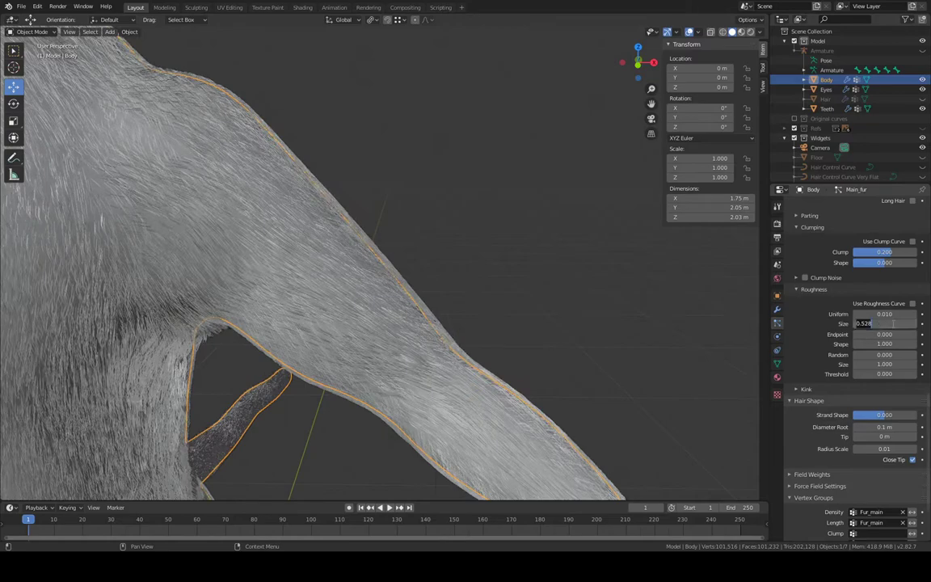
{"action": "type", "text": "0"}
{"action": "key", "text": "Return"}
{"action": "scroll", "coordinate": [339, 250], "scroll_direction": "up", "scroll_amount": 2}
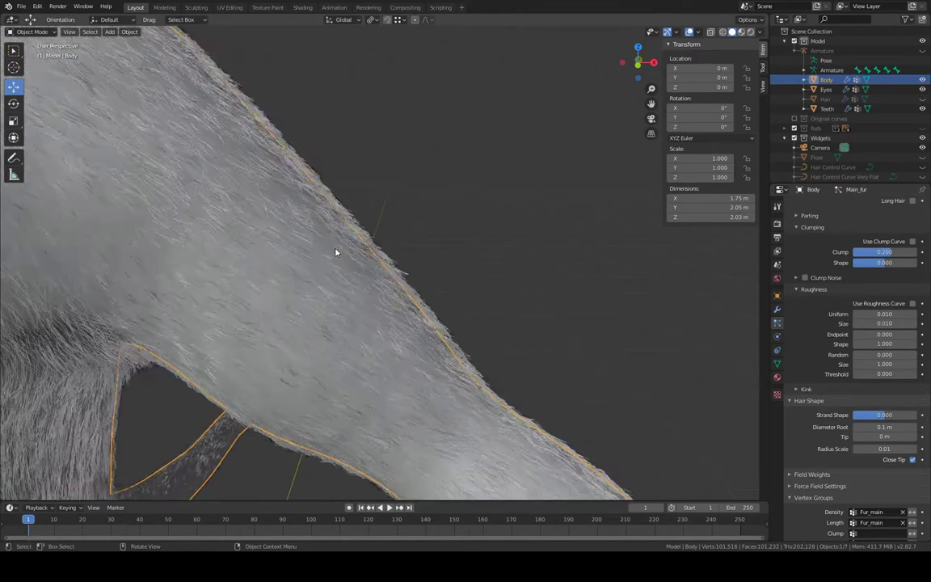
{"action": "scroll", "coordinate": [337, 253], "scroll_direction": "up", "scroll_amount": 5}
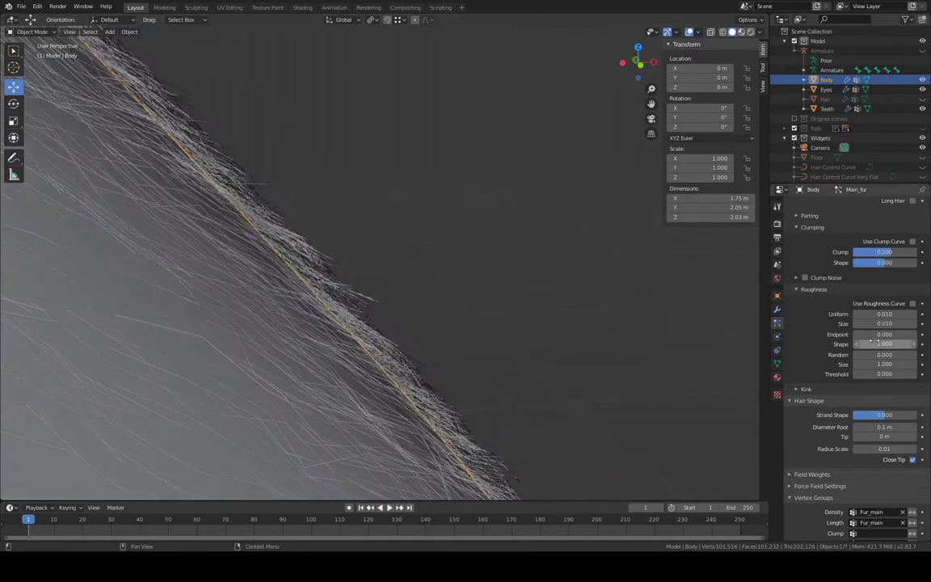
{"action": "left_click", "coordinate": [876, 323]}
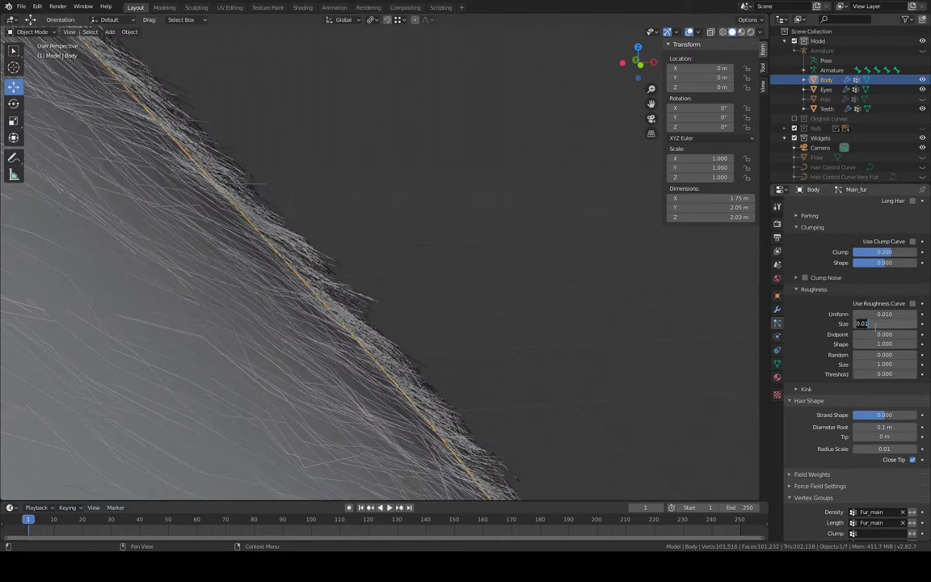
Set the Uniform roughness of the Main_fur children to 0.005
{"action": "left_click", "coordinate": [894, 314]}
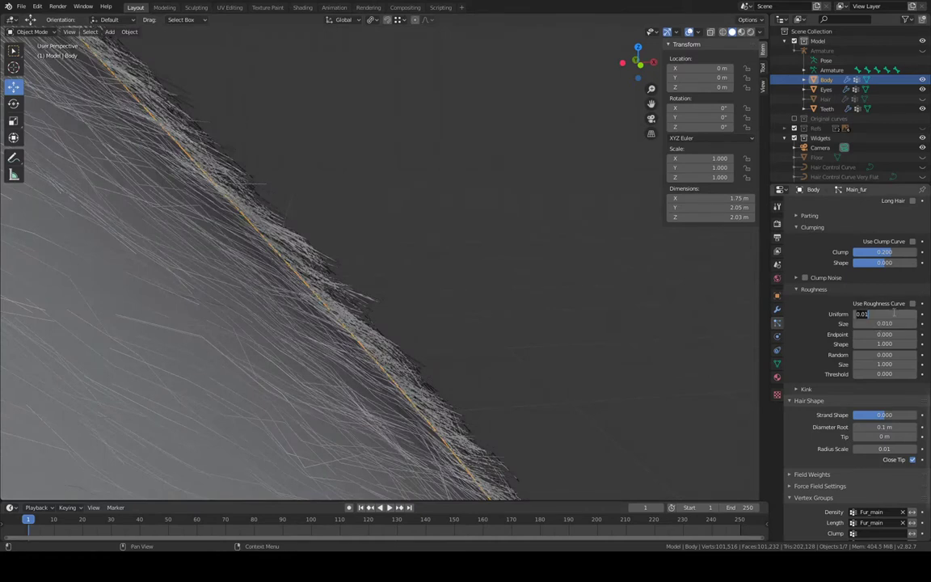
{"action": "key", "text": "BackSpace"}
{"action": "type", "text": "05"}
{"action": "key", "text": "Return"}
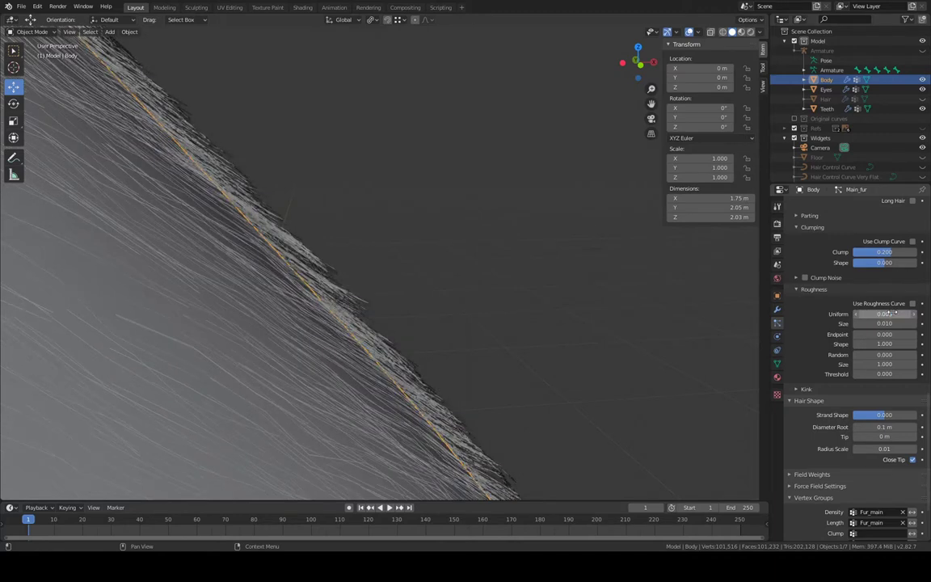
{"action": "left_click", "coordinate": [894, 314]}
{"action": "type", "text": "0.005"}
{"action": "key", "text": "Return"}
Check the fur on the body and arm and raise the Random roughness of the children to 0.002
{"action": "scroll", "coordinate": [459, 266], "scroll_direction": "down", "scroll_amount": 8}
{"action": "middle_click_drag", "start_coordinate": [462, 258], "coordinate": [376, 249]}
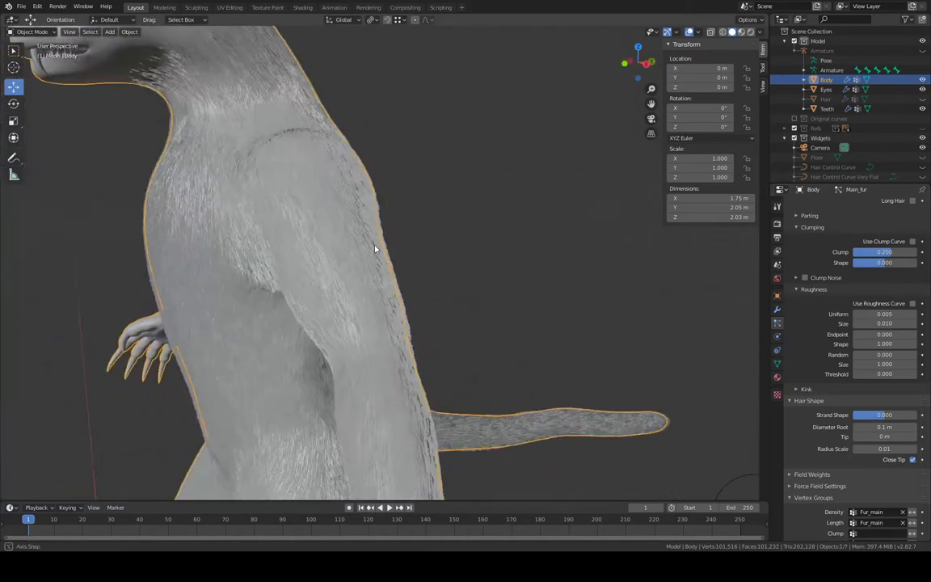
{"action": "scroll", "coordinate": [380, 249], "scroll_direction": "up", "scroll_amount": 6}
{"action": "scroll", "coordinate": [467, 269], "scroll_direction": "up", "scroll_amount": 2}
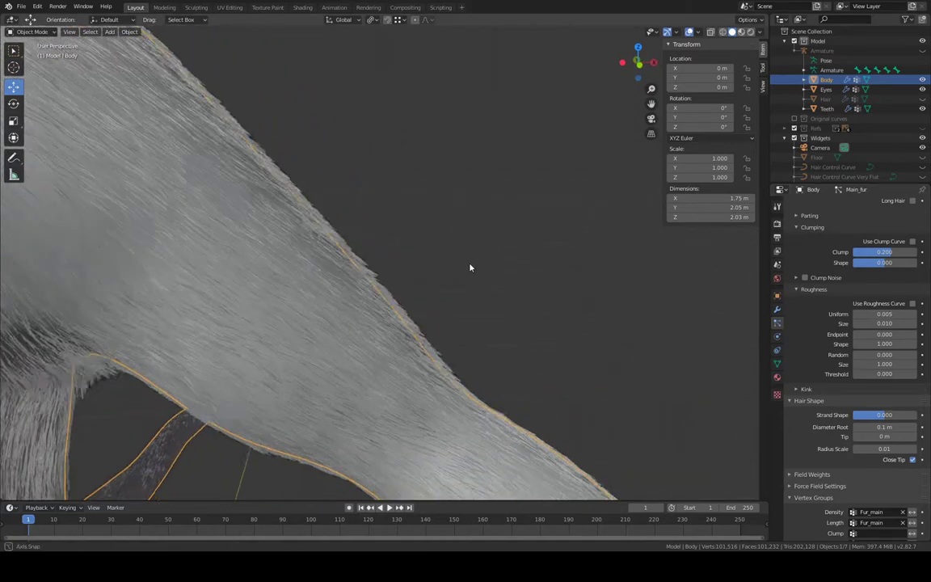
{"action": "scroll", "coordinate": [471, 267], "scroll_direction": "up", "scroll_amount": 4}
{"action": "scroll", "coordinate": [543, 324], "scroll_direction": "down", "scroll_amount": 3}
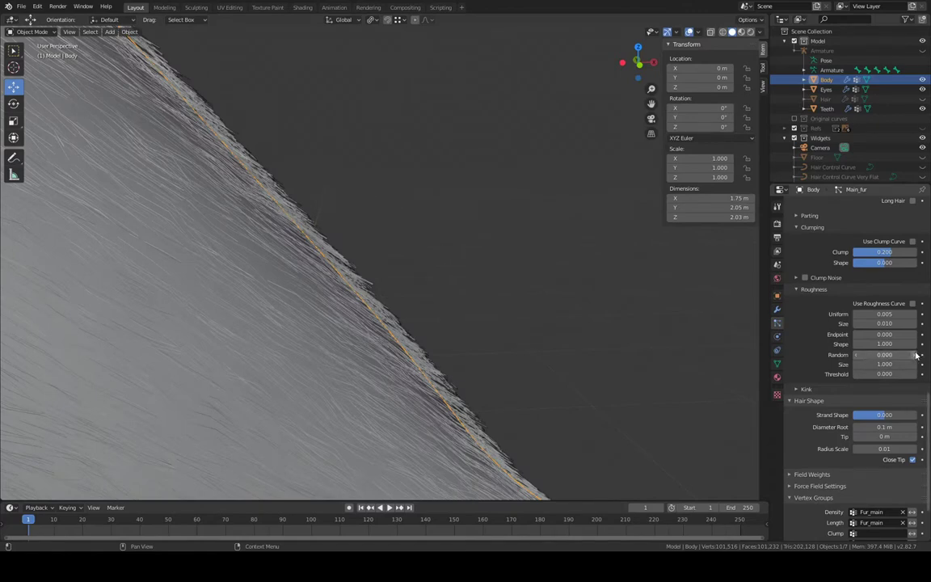
{"action": "left_click", "coordinate": [917, 355]}
{"action": "left_click", "coordinate": [917, 355]}
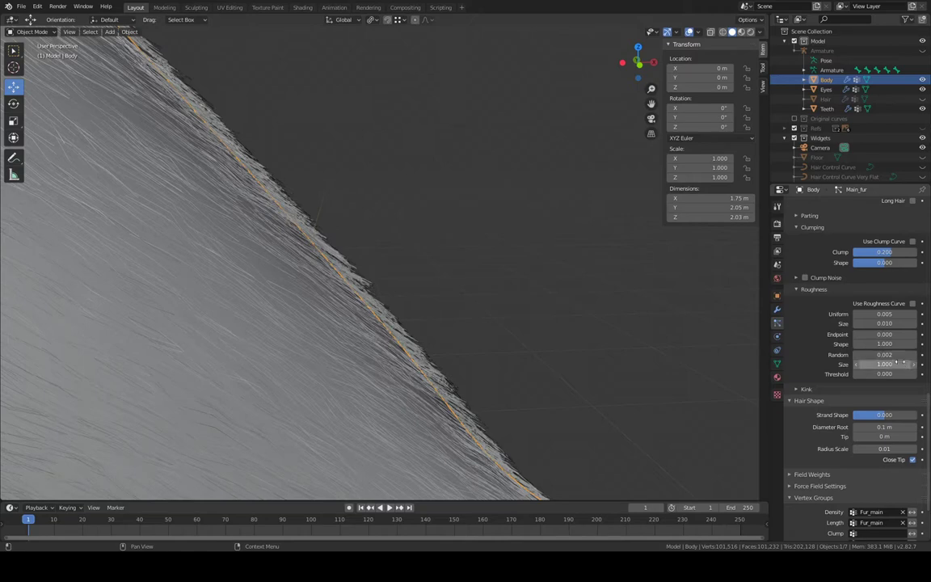
Try a random roughness of 0.1 on the main fur's child hairs
{"action": "left_click", "coordinate": [897, 355]}
{"action": "type", "text": "0.1"}
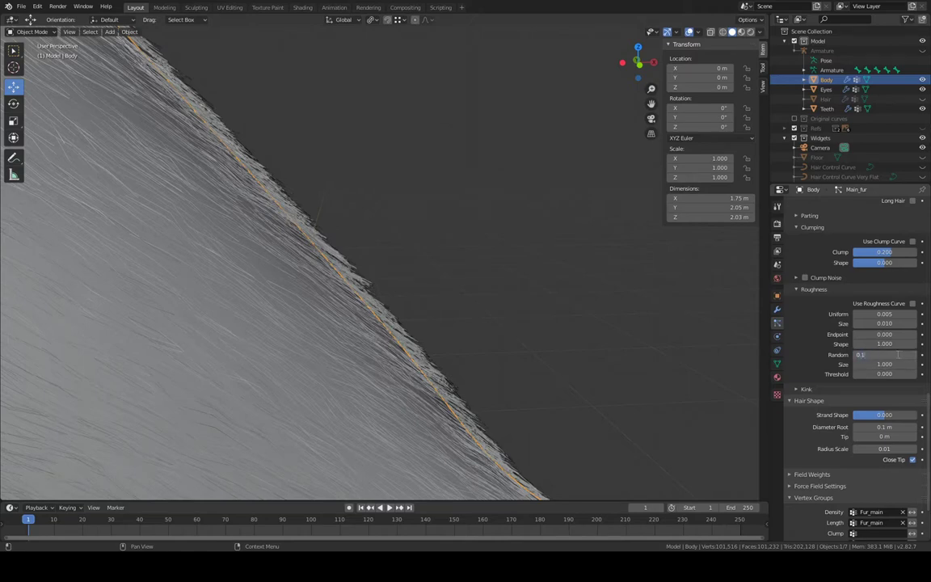
{"action": "key", "text": "Return"}
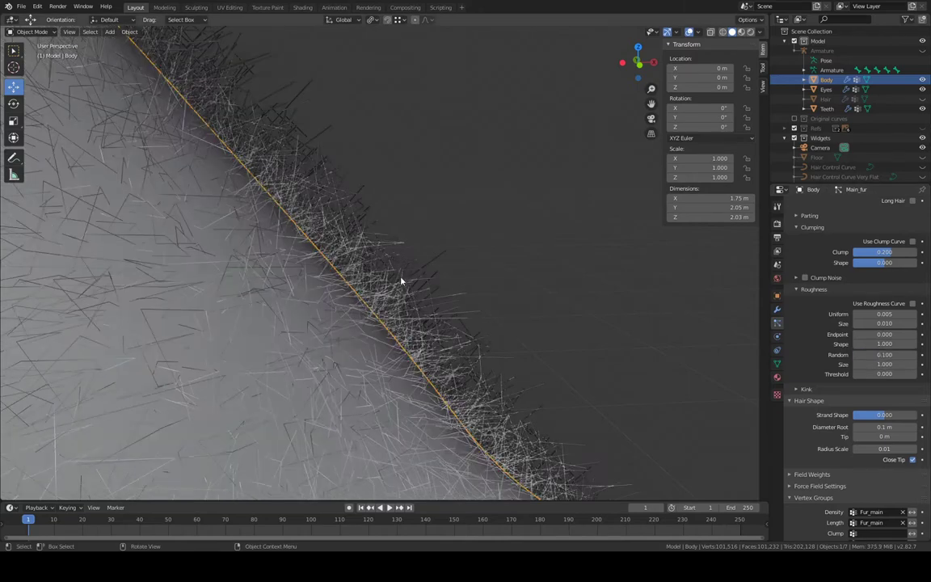
Set the main fur's random roughness to 0.01 and its threshold to 0.8
{"action": "left_click", "coordinate": [893, 355]}
{"action": "type", "text": "0.0"}
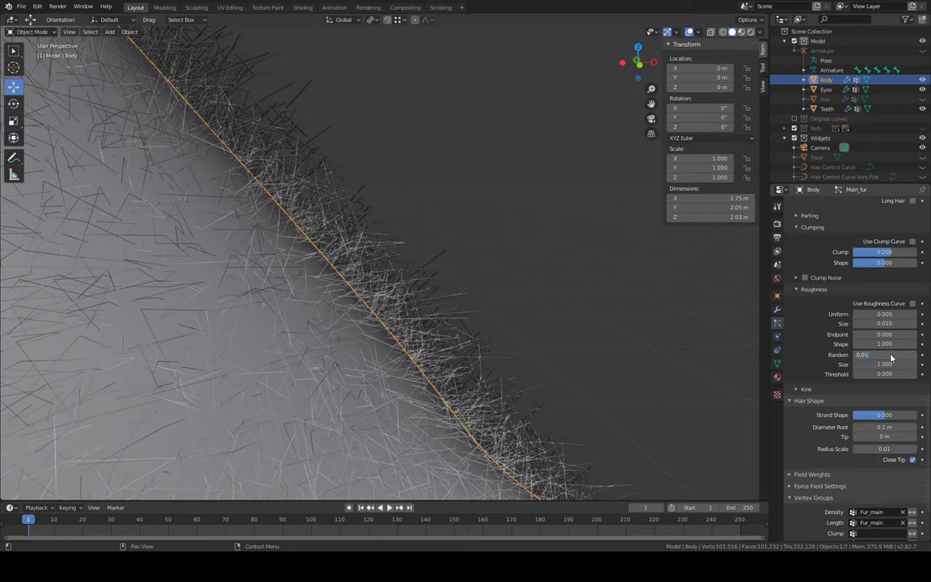
{"action": "key", "text": "Return"}
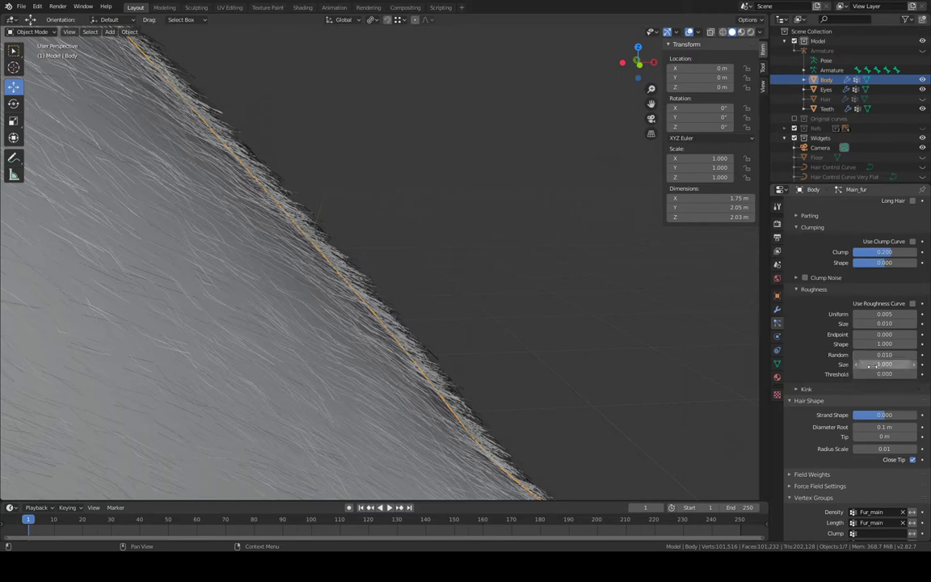
{"action": "double_click", "coordinate": [876, 364]}
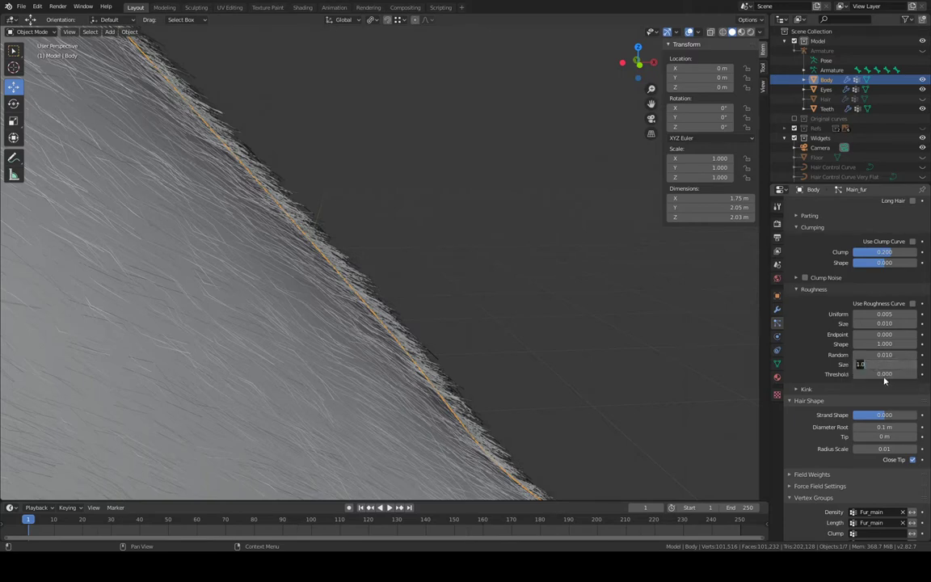
{"action": "double_click", "coordinate": [890, 374]}
{"action": "type", "text": "0.8"}
{"action": "key", "text": "Return"}
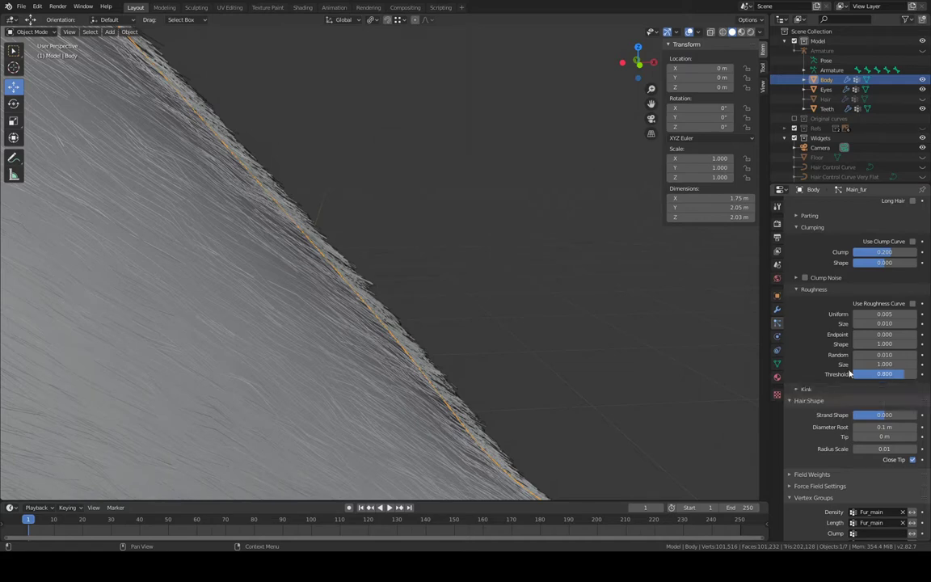
Try an endpoint roughness of 0.1 on the main fur
{"action": "left_click", "coordinate": [878, 335]}
{"action": "type", "text": ".1"}
{"action": "key", "text": "Return"}
Set the main fur's endpoint roughness to 0.01
{"action": "left_click", "coordinate": [881, 333]}
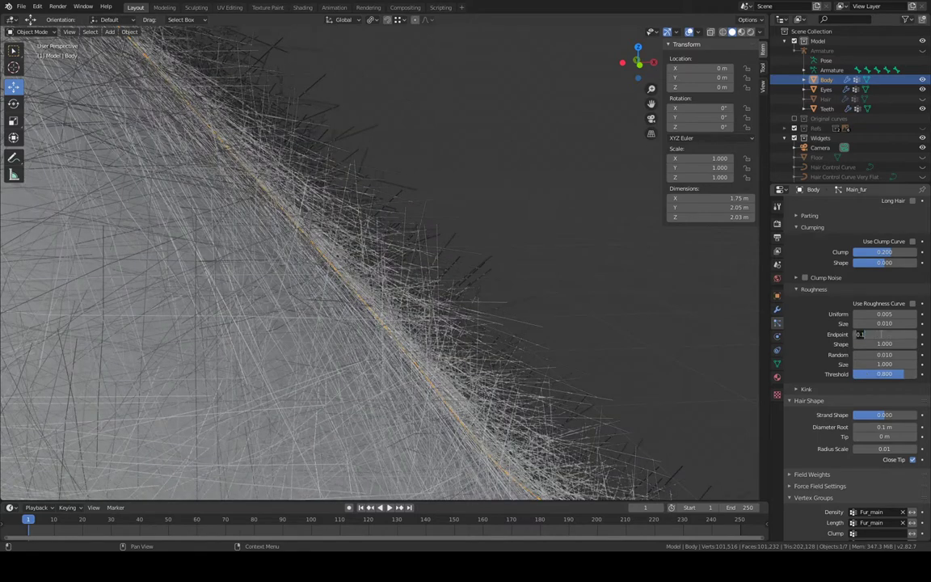
{"action": "type", "text": "8"}
{"action": "type", "text": "0.01"}
{"action": "key", "text": "Return"}
Preview the fur on the shoulder and upper arm in rendered viewport shading
{"action": "middle_click_drag", "start_coordinate": [590, 289], "coordinate": [411, 185]}
{"action": "scroll", "coordinate": [477, 260], "scroll_direction": "up", "scroll_amount": 4}
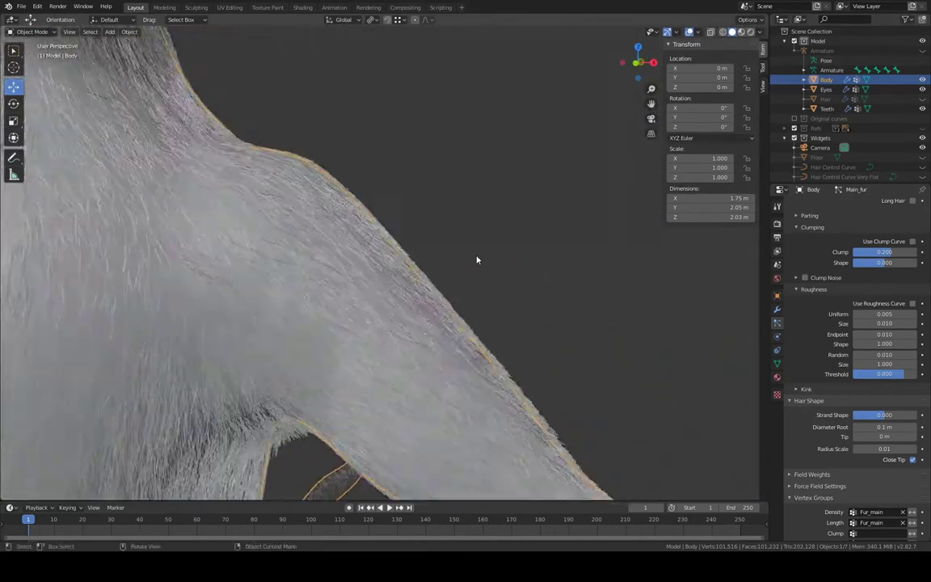
{"action": "scroll", "coordinate": [478, 259], "scroll_direction": "down", "scroll_amount": 2}
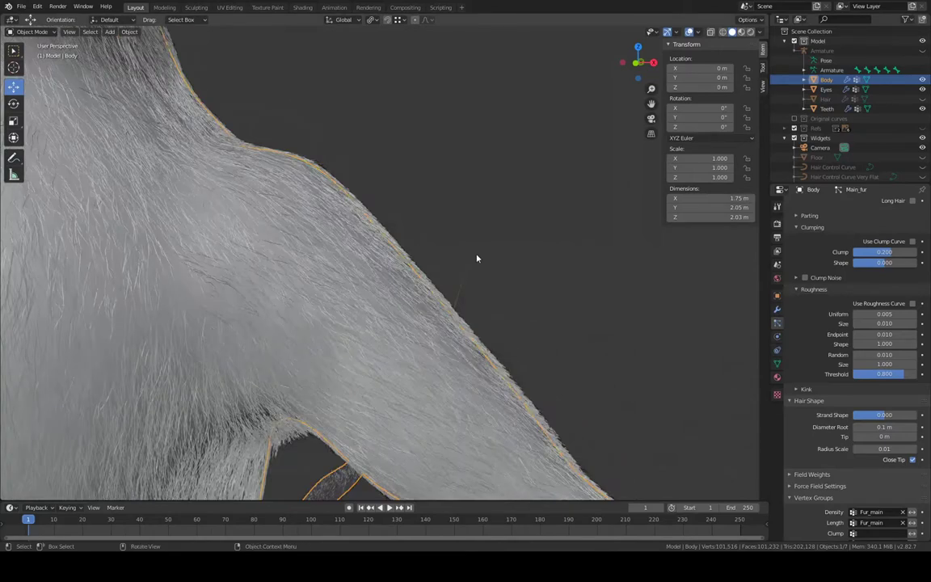
{"action": "left_click", "coordinate": [751, 32]}
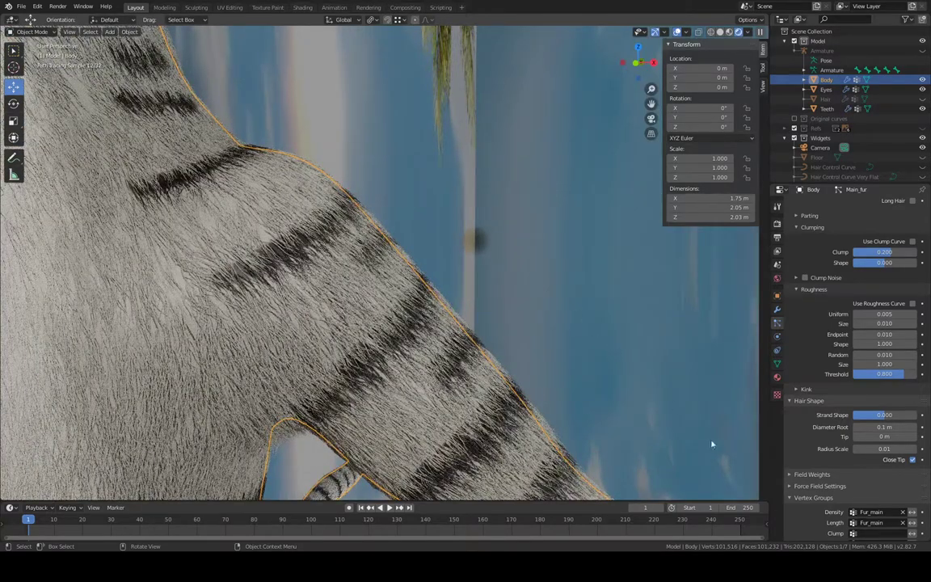
Set the display amount of the main fur's interpolated children to 100
{"action": "scroll", "coordinate": [881, 486], "scroll_direction": "down", "scroll_amount": 3}
{"action": "scroll", "coordinate": [880, 485], "scroll_direction": "up", "scroll_amount": 7}
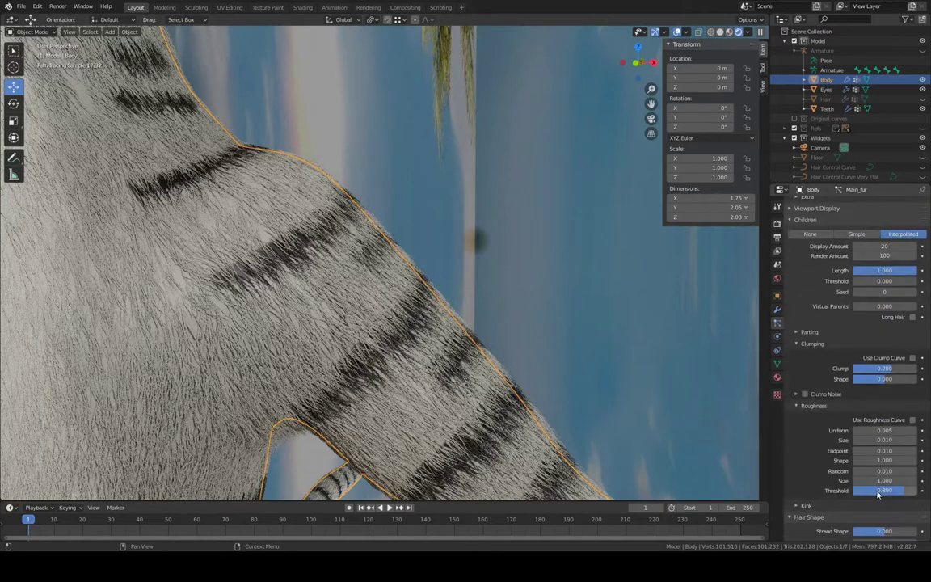
{"action": "left_click", "coordinate": [883, 246]}
{"action": "type", "text": "200"}
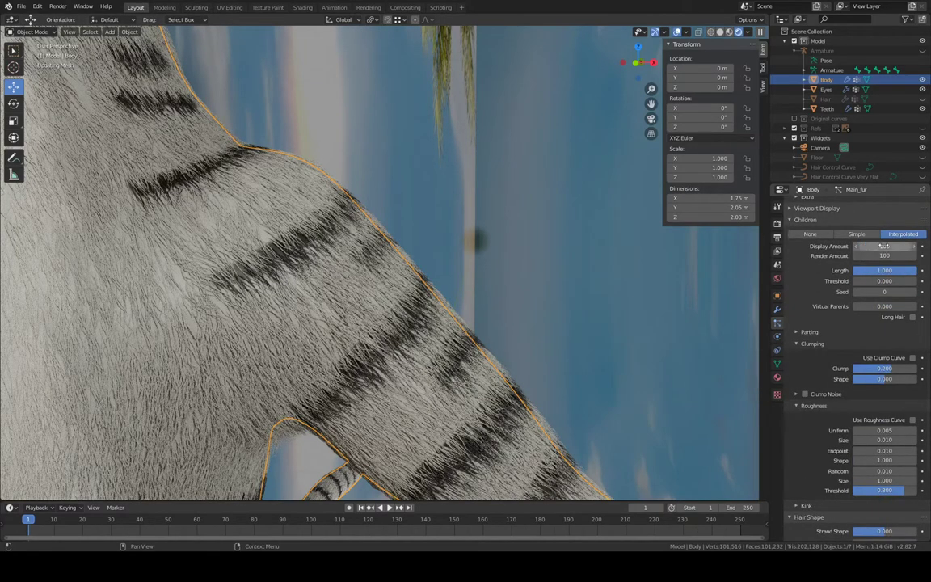
{"action": "key", "text": "Return"}
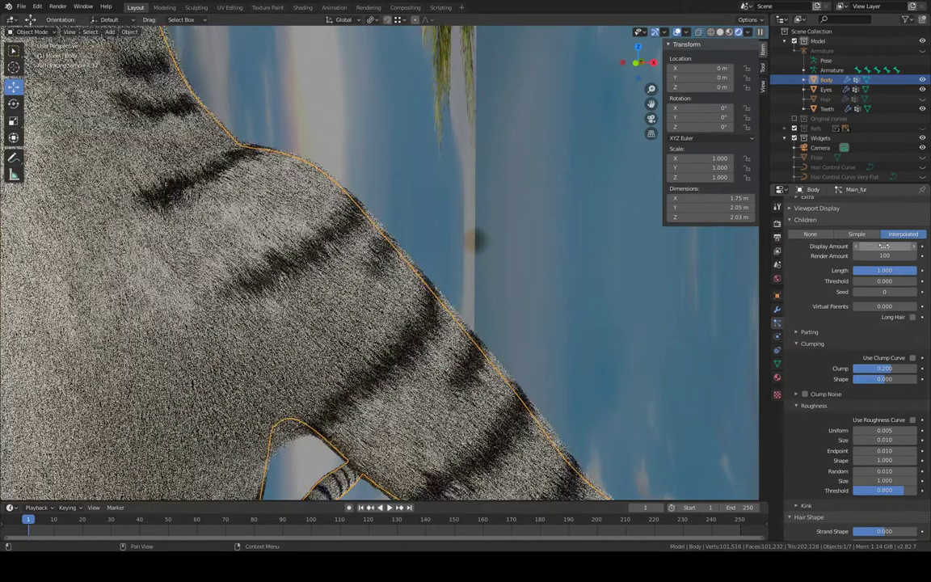
Examine the rendered fur over the whole body from front and back, and up close around the shoulder and arm
{"action": "scroll", "coordinate": [550, 330], "scroll_direction": "down", "scroll_amount": 4}
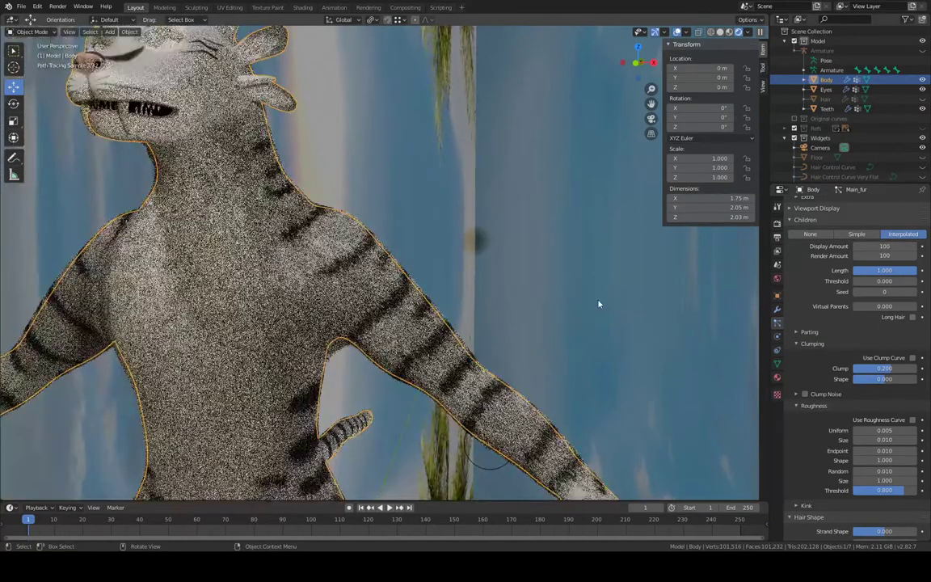
{"action": "mouse_move", "coordinate": [592, 306]}
{"action": "middle_mouse_down"}
{"action": "mouse_move", "coordinate": [503, 316]}
{"action": "mouse_move", "coordinate": [407, 310]}
{"action": "middle_mouse_up"}
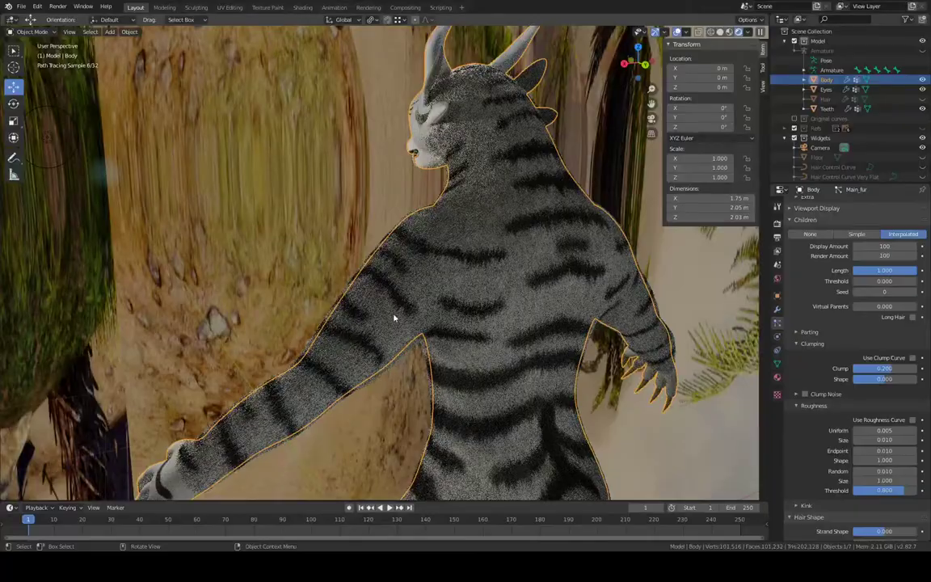
{"action": "mouse_move", "coordinate": [396, 316]}
{"action": "middle_mouse_down"}
{"action": "mouse_move", "coordinate": [509, 310]}
{"action": "mouse_move", "coordinate": [478, 358]}
{"action": "mouse_move", "coordinate": [500, 309]}
{"action": "middle_mouse_up"}
{"action": "scroll", "coordinate": [478, 358], "scroll_direction": "up", "scroll_amount": 4}
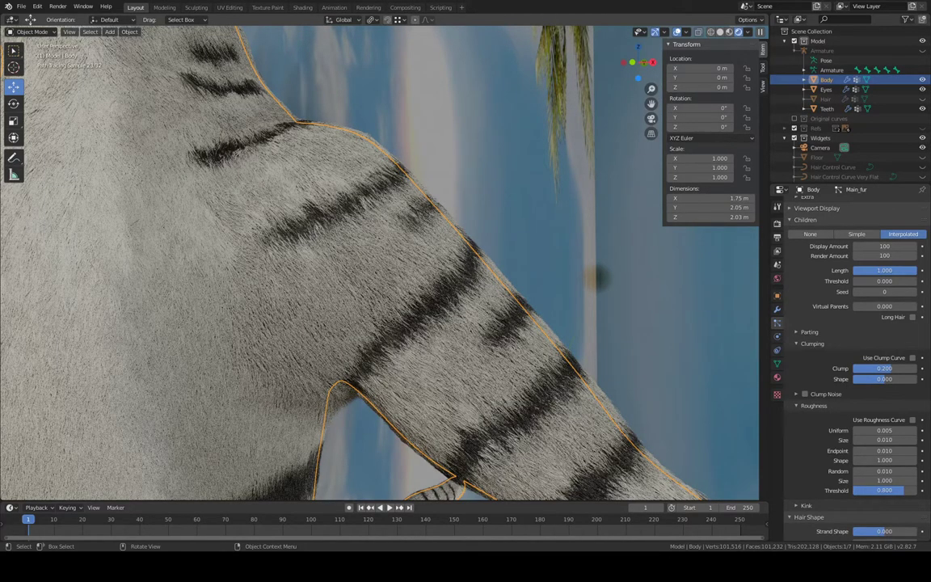
{"action": "scroll", "coordinate": [540, 326], "scroll_direction": "up", "scroll_amount": 3}
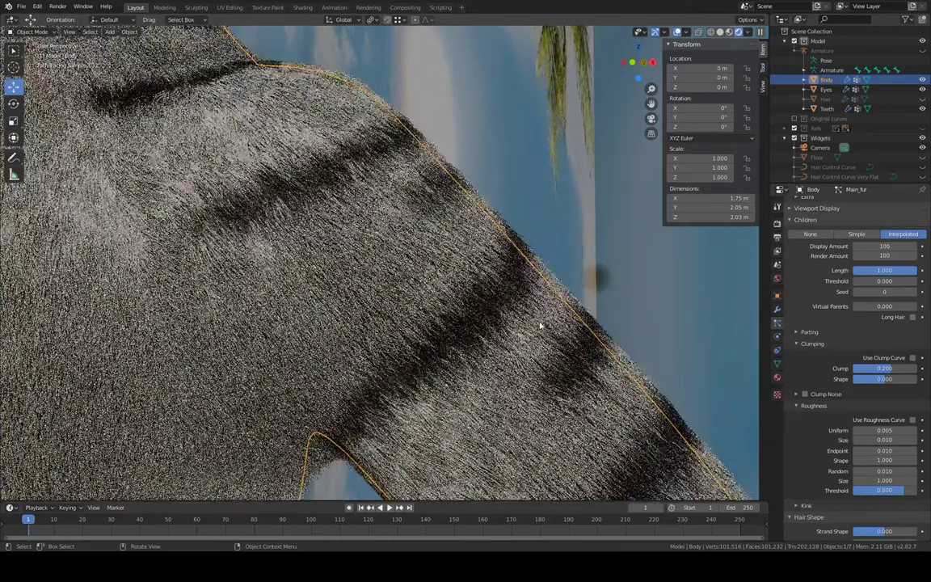
{"action": "scroll", "coordinate": [520, 316], "scroll_direction": "up", "scroll_amount": 1}
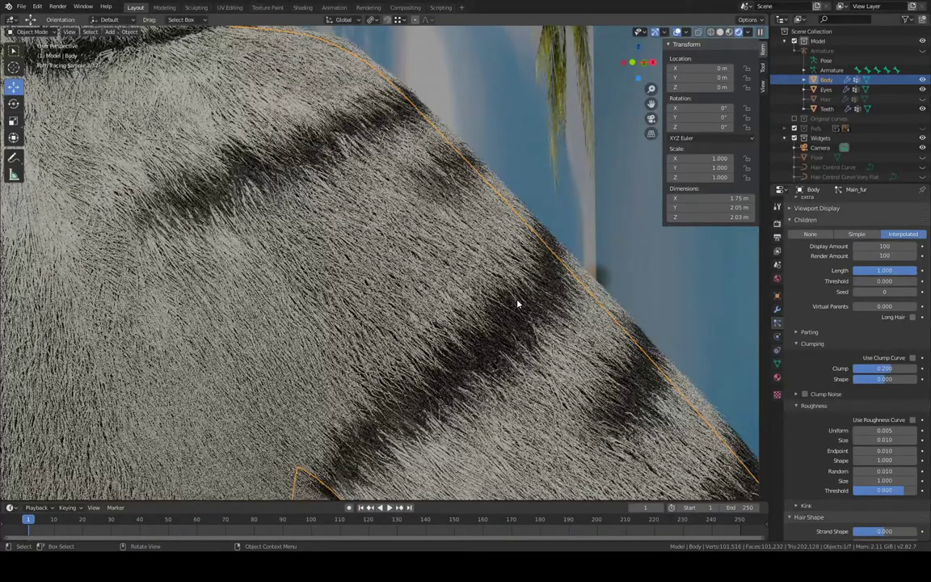
{"action": "scroll", "coordinate": [518, 304], "scroll_direction": "down", "scroll_amount": 1}
{"action": "scroll", "coordinate": [518, 304], "scroll_direction": "down", "scroll_amount": 2}
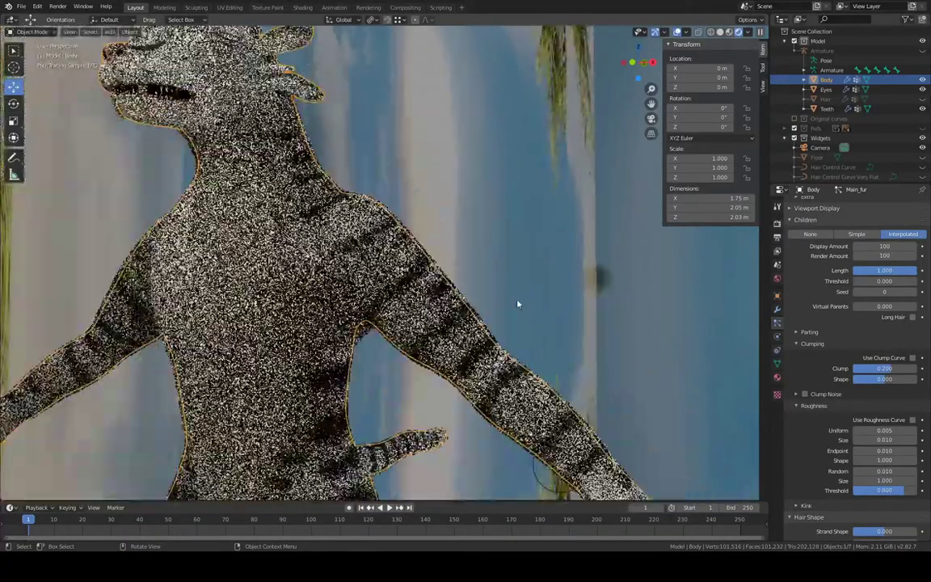
{"action": "scroll", "coordinate": [518, 304], "scroll_direction": "down", "scroll_amount": 2}
{"action": "middle_click_drag", "start_coordinate": [515, 302], "coordinate": [467, 274]}
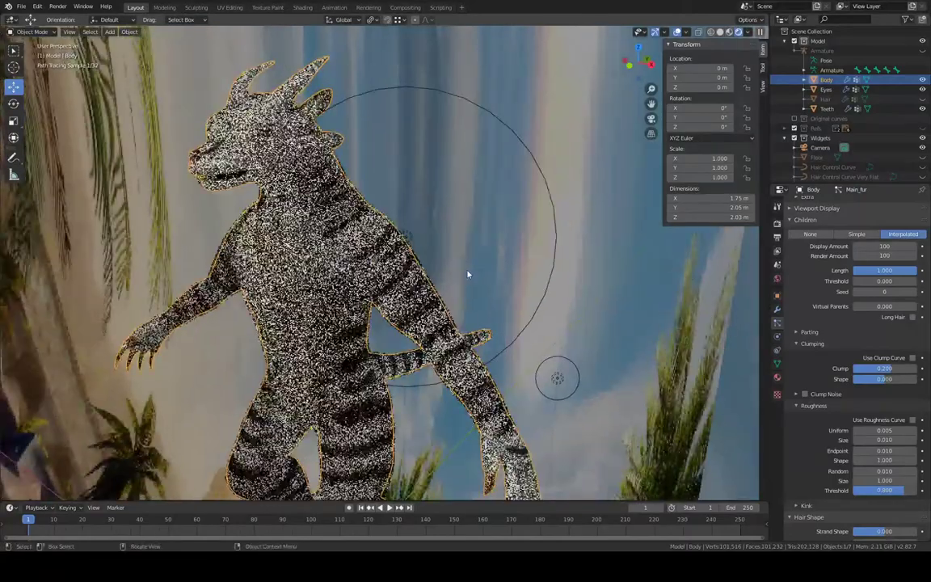
{"action": "scroll", "coordinate": [419, 245], "scroll_direction": "down", "scroll_amount": 2}
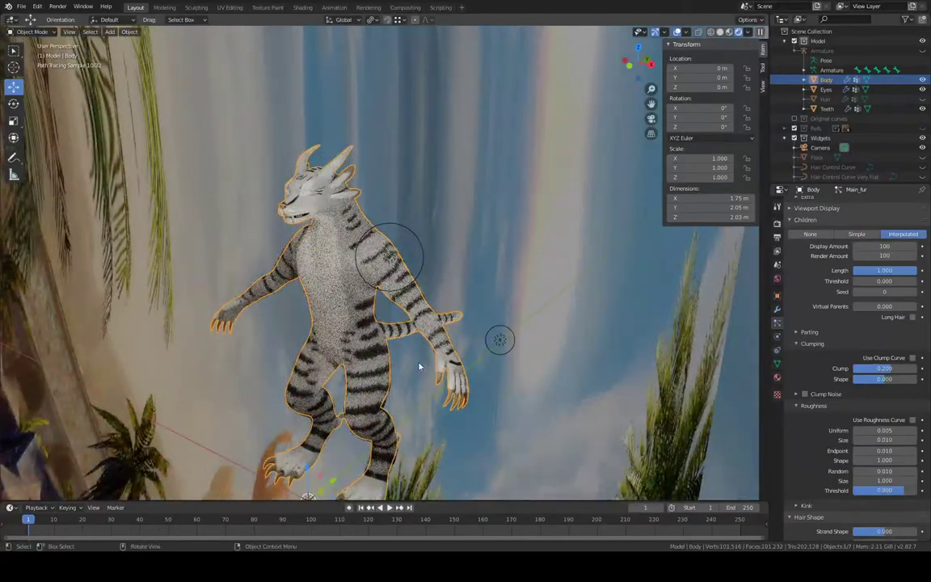
{"action": "middle_click_drag", "start_coordinate": [418, 366], "coordinate": [390, 362]}
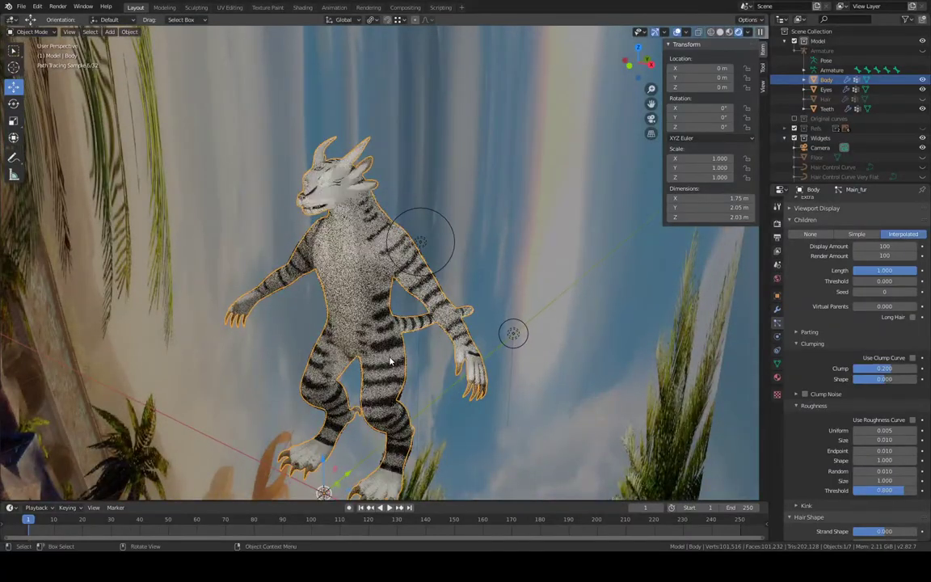
{"action": "scroll", "coordinate": [390, 362], "scroll_direction": "up", "scroll_amount": 4}
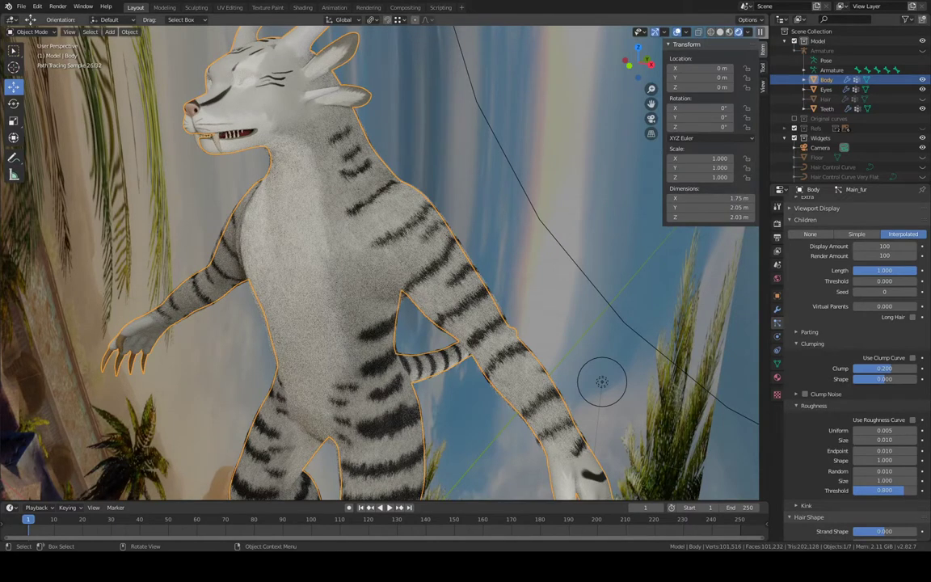
{"action": "mouse_move", "coordinate": [407, 297]}
{"action": "middle_mouse_down"}
{"action": "mouse_move", "coordinate": [443, 326]}
{"action": "mouse_move", "coordinate": [512, 309]}
{"action": "mouse_move", "coordinate": [532, 323]}
{"action": "mouse_move", "coordinate": [477, 342]}
{"action": "mouse_move", "coordinate": [437, 338]}
{"action": "middle_mouse_up"}
{"action": "scroll", "coordinate": [437, 337], "scroll_direction": "up", "scroll_amount": 3}
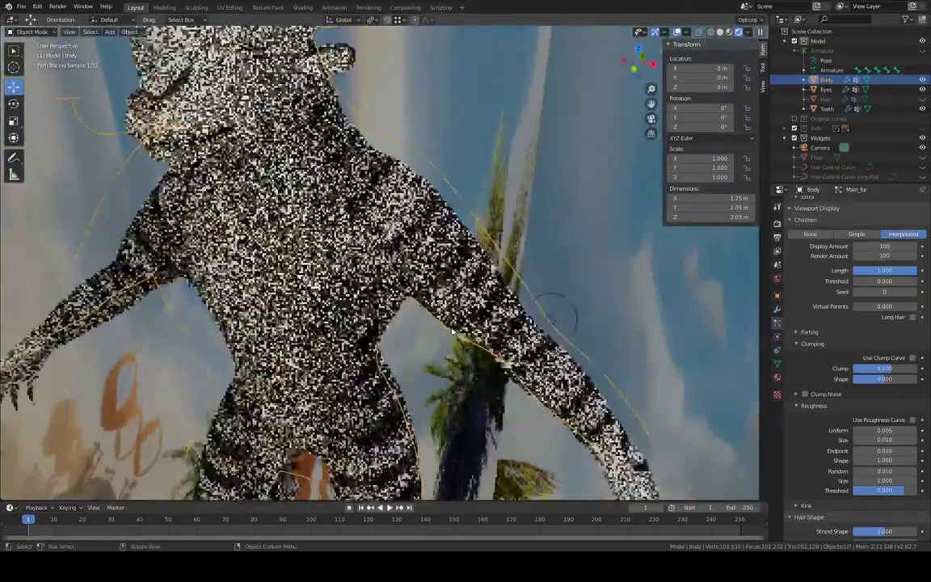
{"action": "mouse_move", "coordinate": [515, 325]}
{"action": "middle_mouse_down", "text": "shift"}
{"action": "mouse_move", "coordinate": [474, 327]}
{"action": "mouse_move", "coordinate": [557, 316]}
{"action": "mouse_move", "coordinate": [493, 330]}
{"action": "middle_mouse_up", "text": "shift"}
{"action": "scroll", "coordinate": [490, 332], "scroll_direction": "up", "scroll_amount": 4}
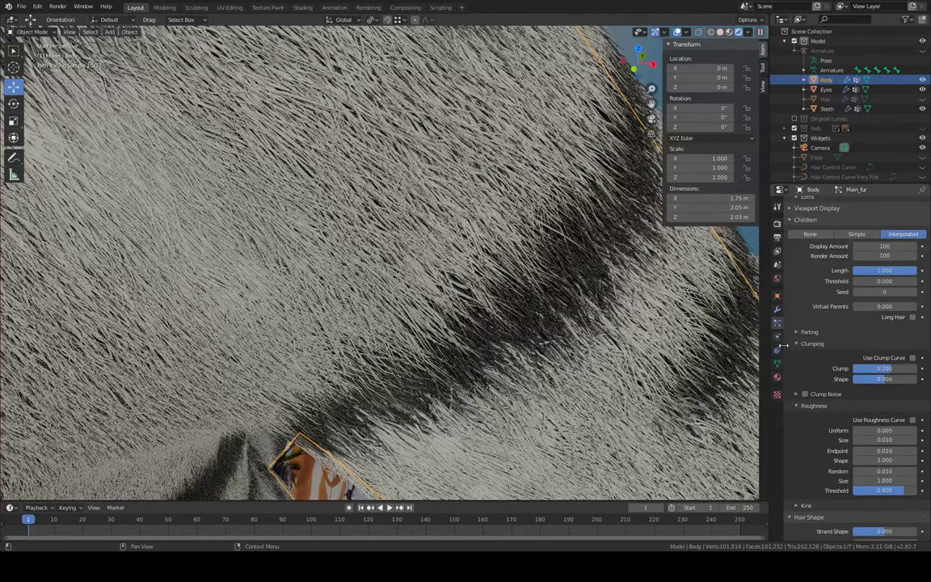
{"action": "scroll", "coordinate": [571, 161], "scroll_direction": "down", "scroll_amount": 5}
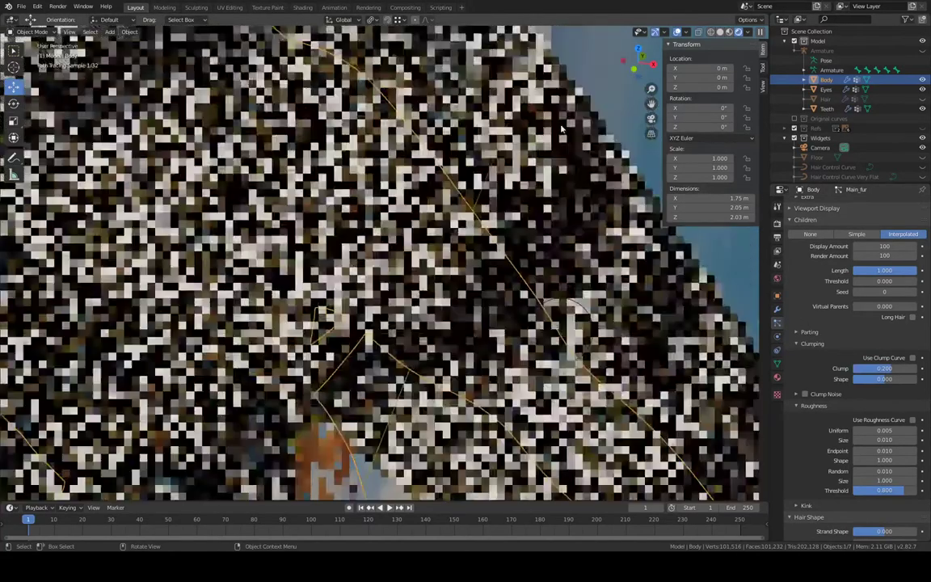
Switch to the Shading workspace and move the Body material's Material Output node further from the Principled BSDF
{"action": "left_click", "coordinate": [303, 8]}
{"action": "mouse_move", "coordinate": [501, 431]}
{"action": "middle_mouse_down"}
{"action": "mouse_move", "coordinate": [514, 495]}
{"action": "mouse_move", "coordinate": [502, 485]}
{"action": "middle_mouse_up"}
{"action": "scroll", "coordinate": [522, 436], "scroll_direction": "up", "scroll_amount": 1}
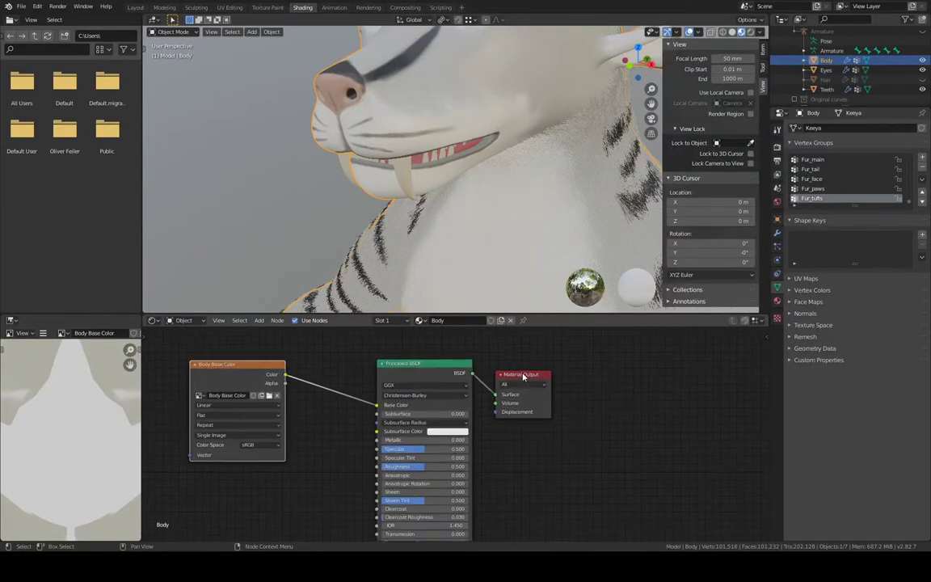
{"action": "left_click_drag", "start_coordinate": [524, 376], "coordinate": [597, 374]}
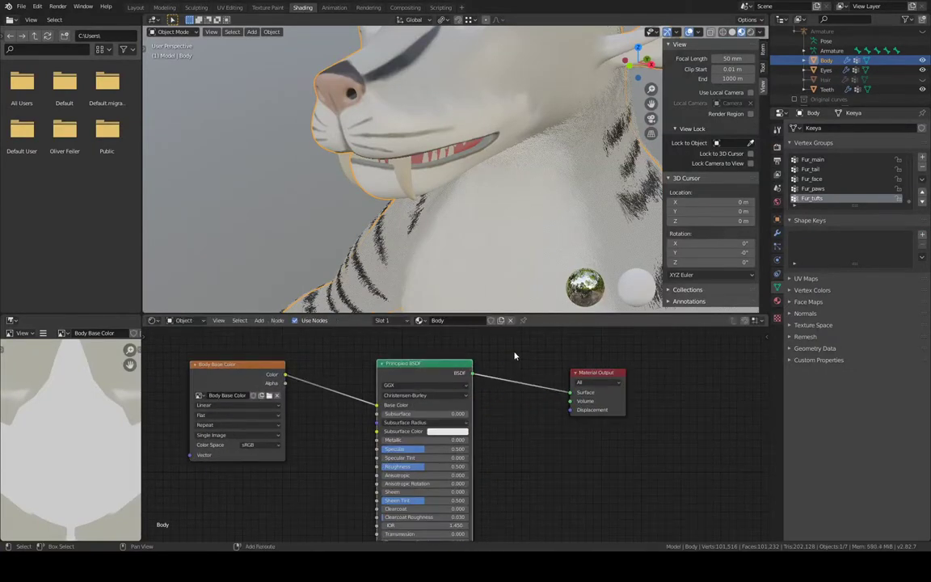
Add a Principled Hair BSDF node below the Material Output in the Body material
{"action": "key", "text": "shift+a"}
{"action": "type", "text": "hair"}
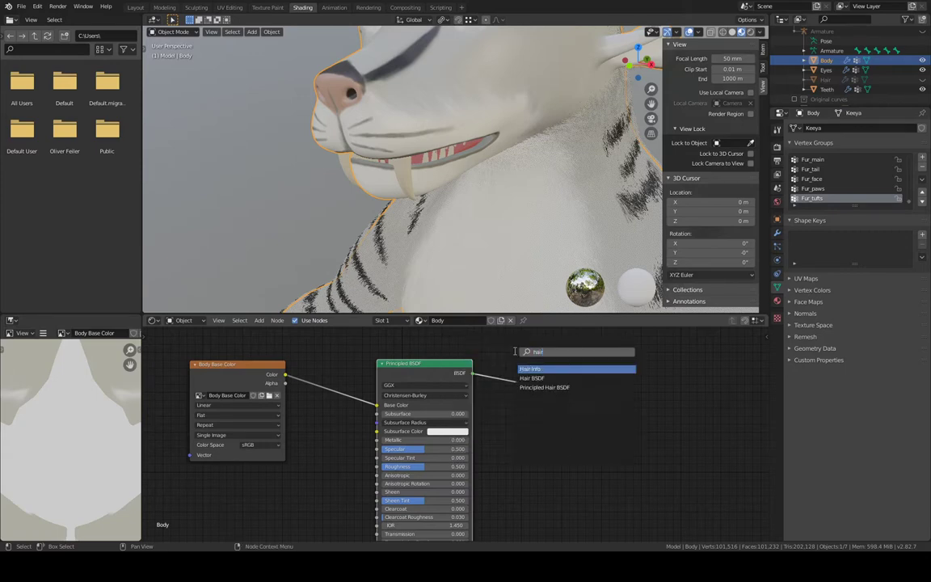
{"action": "left_click", "coordinate": [544, 388]}
{"action": "left_click", "coordinate": [522, 441]}
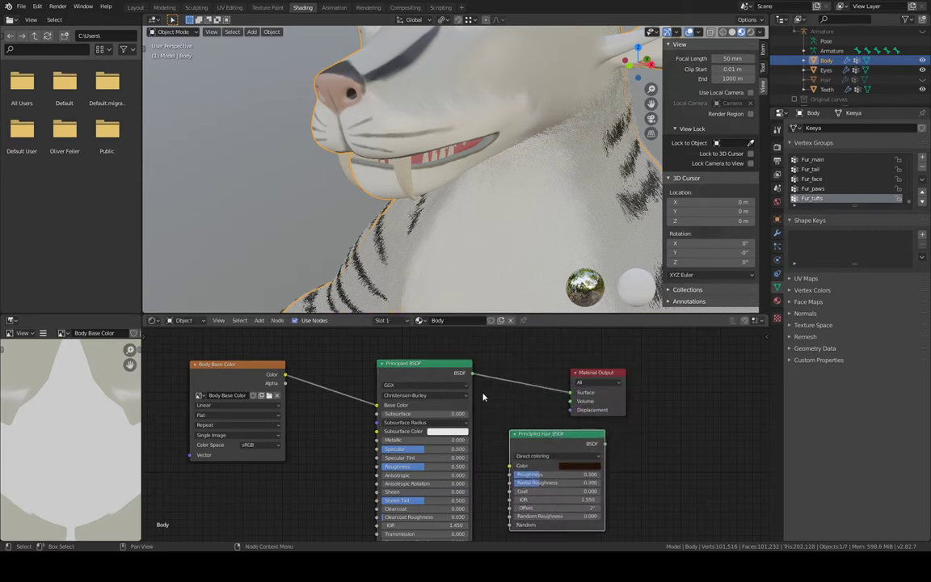
Delete the Principled BSDF node and move the Principled Hair BSDF into its place
{"action": "left_click", "coordinate": [453, 363]}
{"action": "key", "text": "x"}
{"action": "left_click_drag", "start_coordinate": [548, 434], "coordinate": [429, 362]}
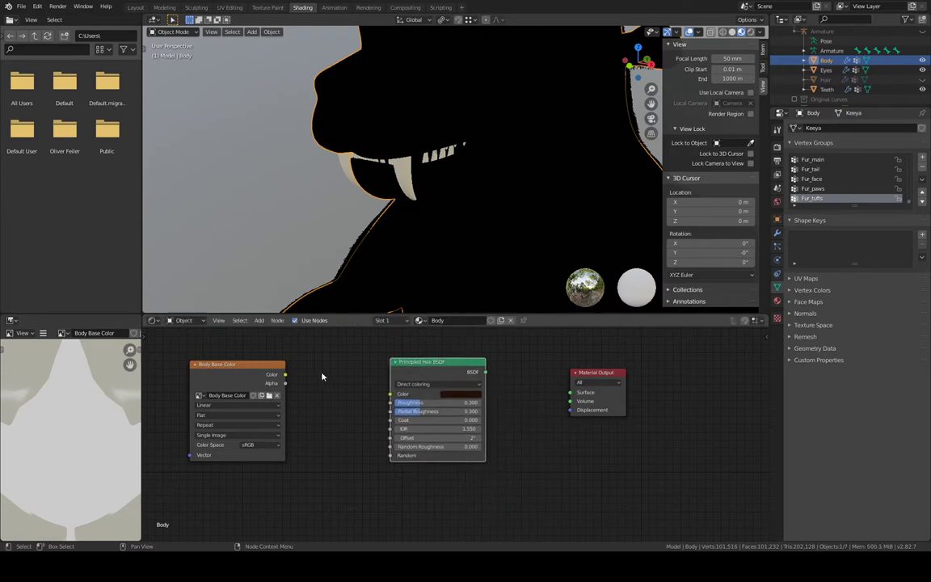
Link the Body Base Color texture to the Principled Hair BSDF's Color and its BSDF output to the Material Output's Surface
{"action": "left_click_drag", "start_coordinate": [285, 376], "coordinate": [391, 394]}
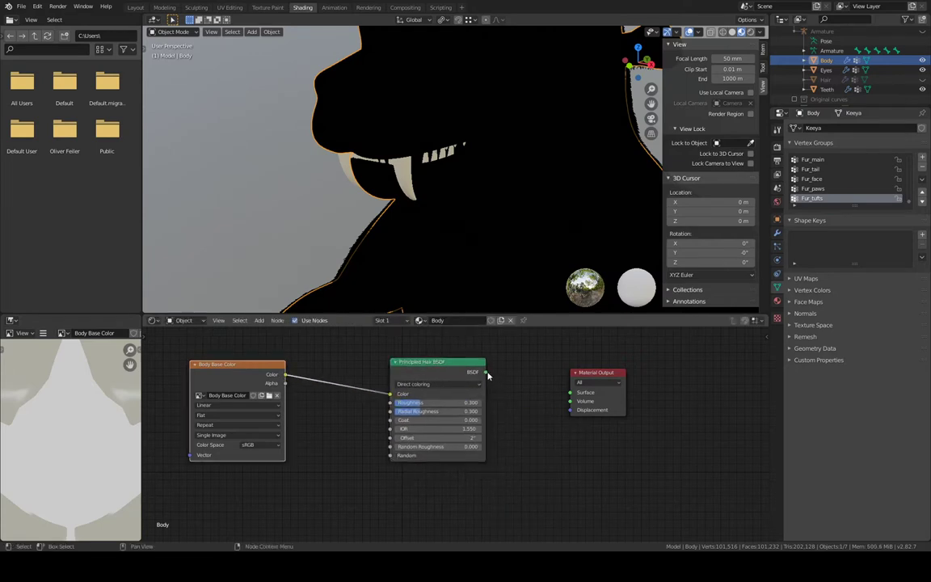
{"action": "left_click_drag", "start_coordinate": [485, 371], "coordinate": [572, 394]}
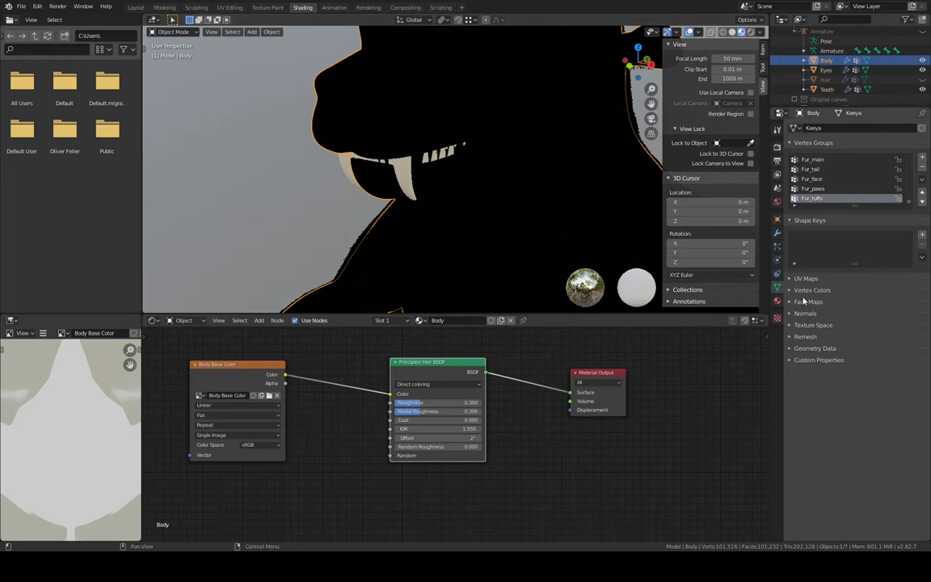
{"action": "middle_click_drag", "start_coordinate": [696, 371], "coordinate": [660, 376]}
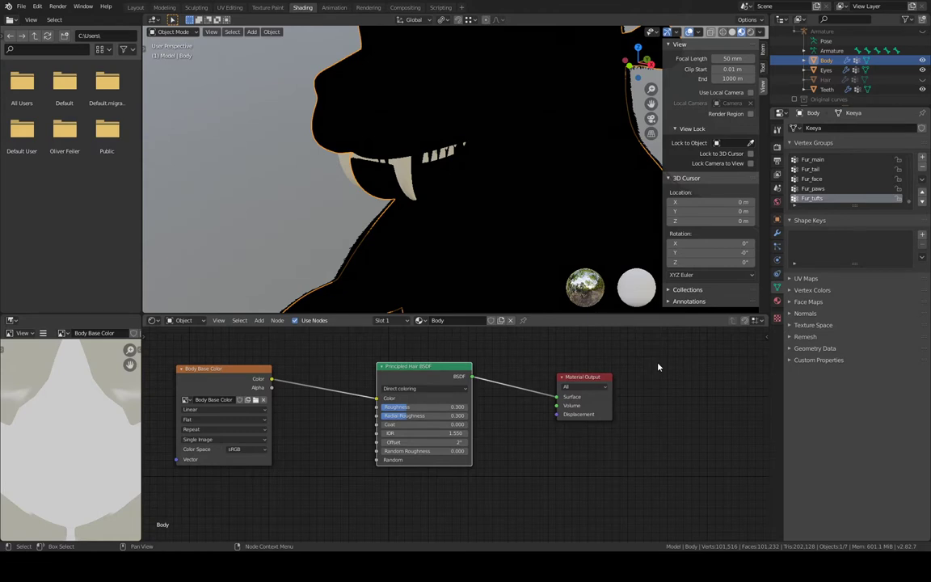
Set the Display Amount of the Main_fur particle system's interpolated children to 10
{"action": "left_click", "coordinate": [777, 234]}
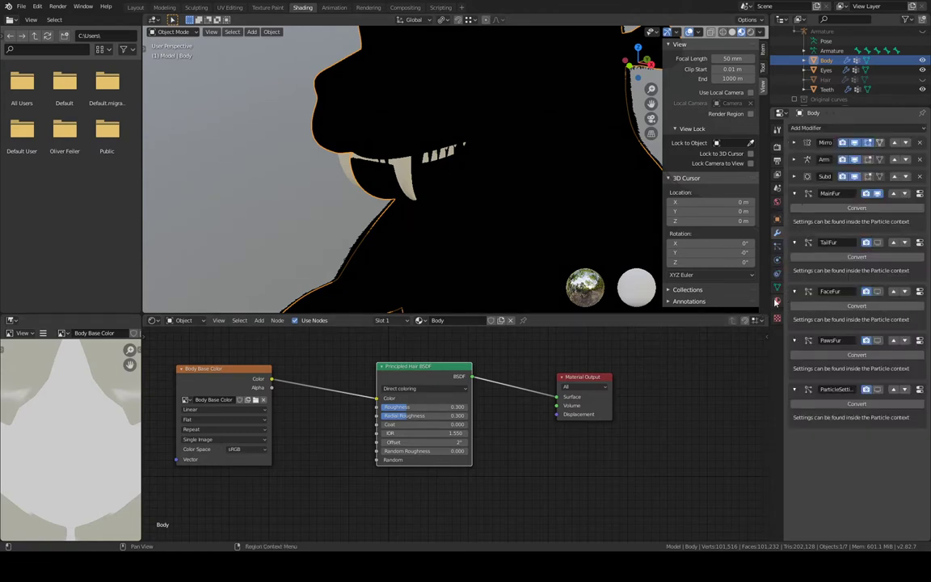
{"action": "left_click", "coordinate": [777, 147]}
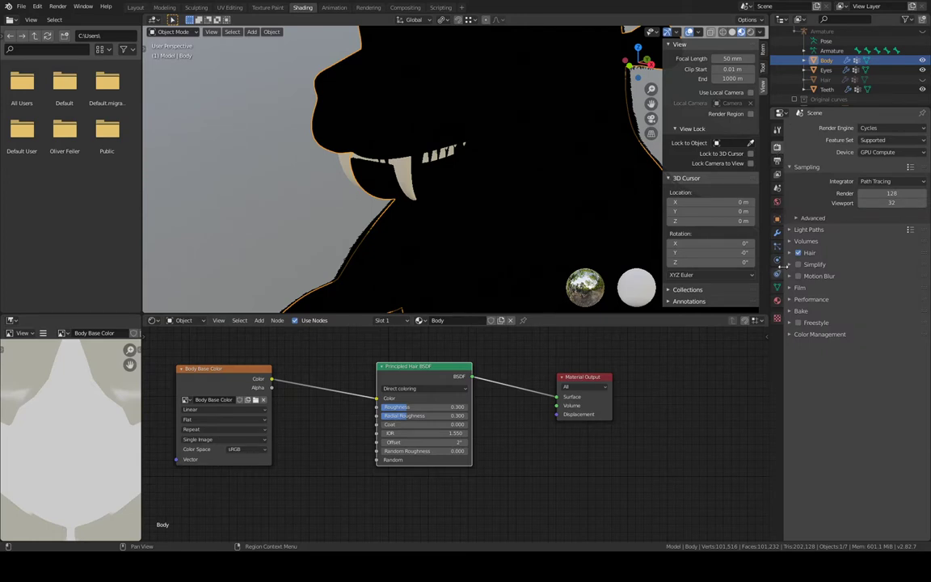
{"action": "left_click", "coordinate": [777, 247]}
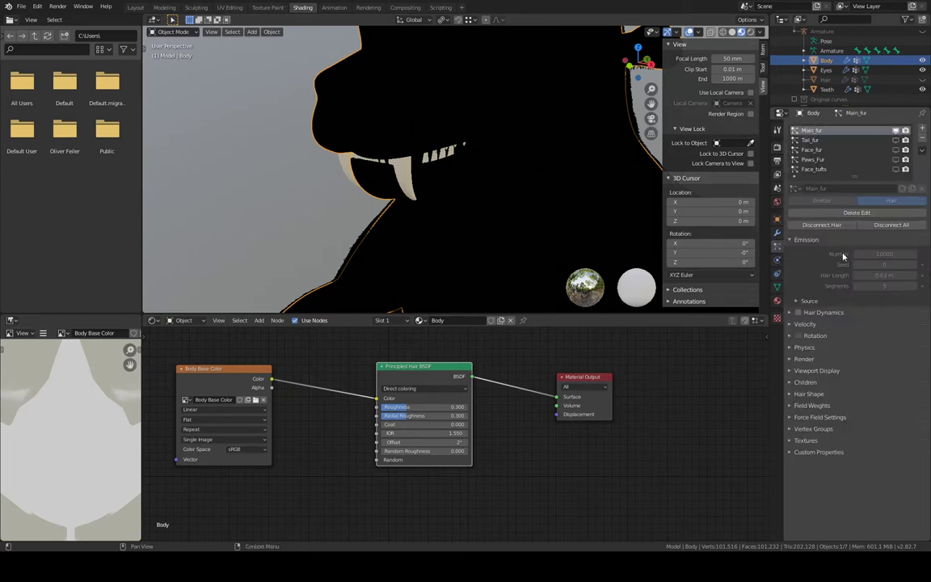
{"action": "left_click", "coordinate": [796, 383]}
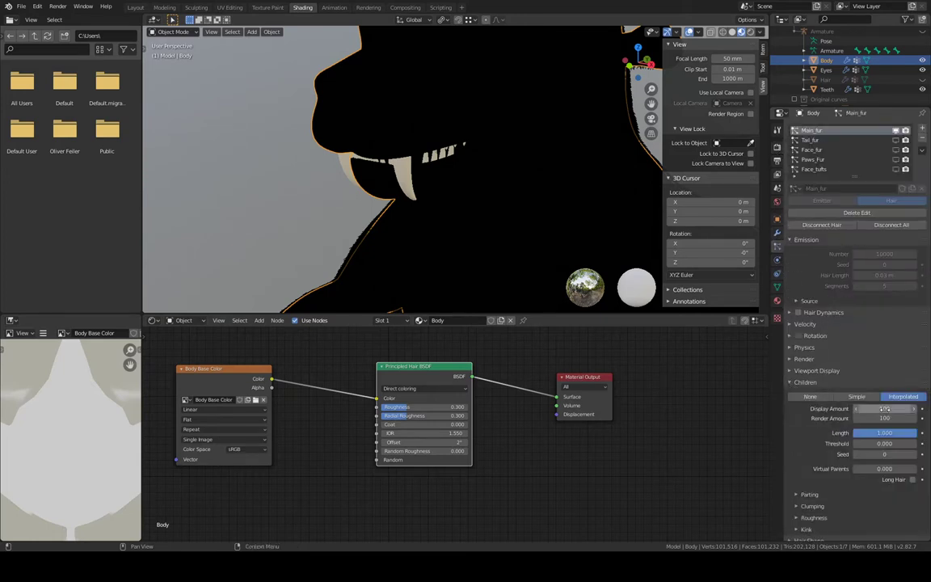
{"action": "left_click", "coordinate": [906, 409]}
{"action": "type", "text": "10"}
{"action": "key", "text": "Return"}
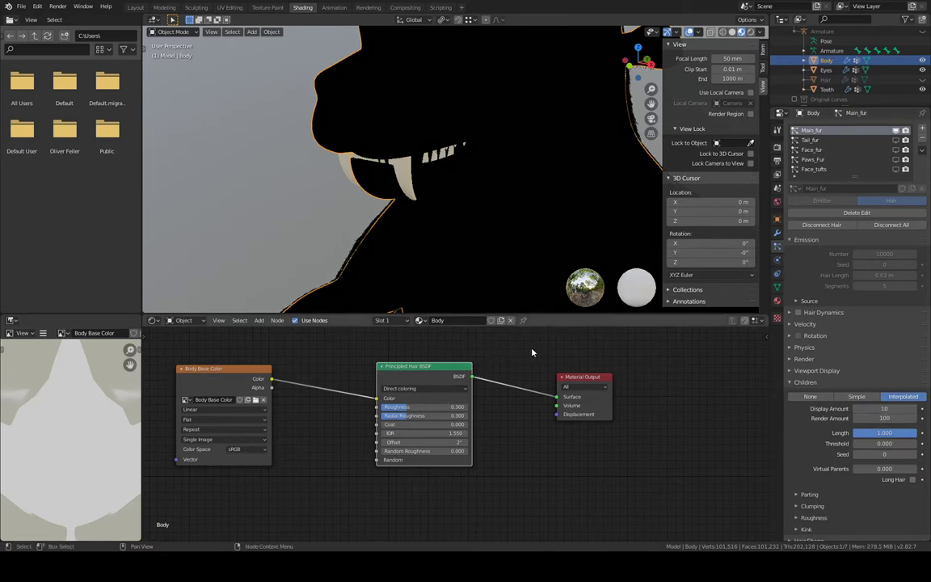
Switch the viewport to Rendered shading and examine the fur on the character's body and arm
{"action": "middle_click_drag", "start_coordinate": [532, 352], "coordinate": [518, 381]}
{"action": "middle_click_drag", "start_coordinate": [515, 204], "coordinate": [424, 218]}
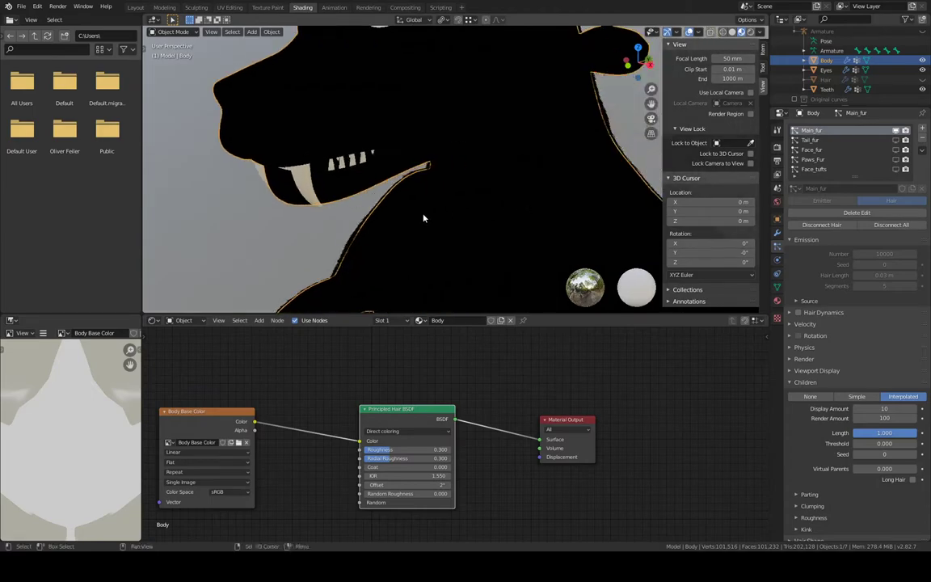
{"action": "scroll", "coordinate": [423, 219], "scroll_direction": "down", "scroll_amount": 2}
{"action": "left_click", "coordinate": [750, 31]}
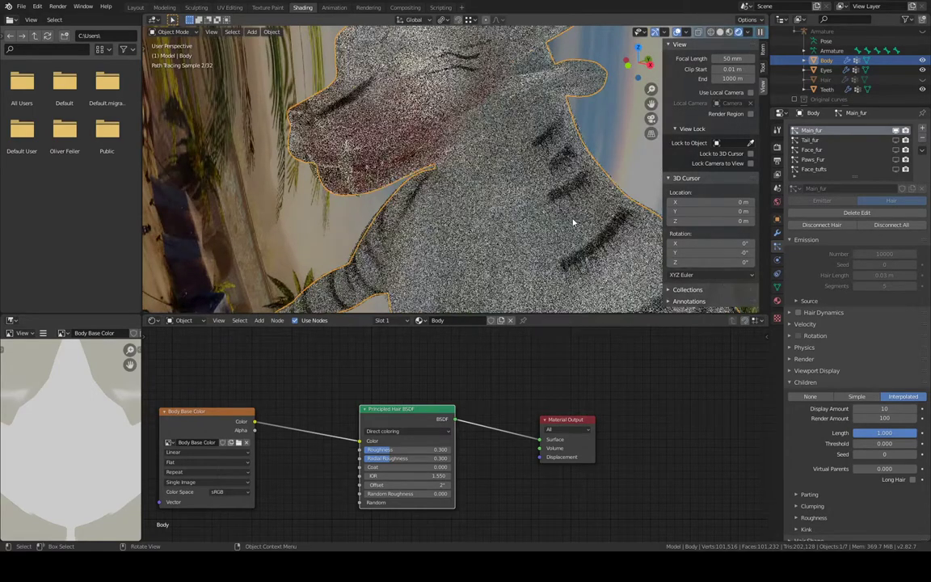
{"action": "middle_click_drag", "start_coordinate": [567, 219], "coordinate": [461, 218], "text": "shift"}
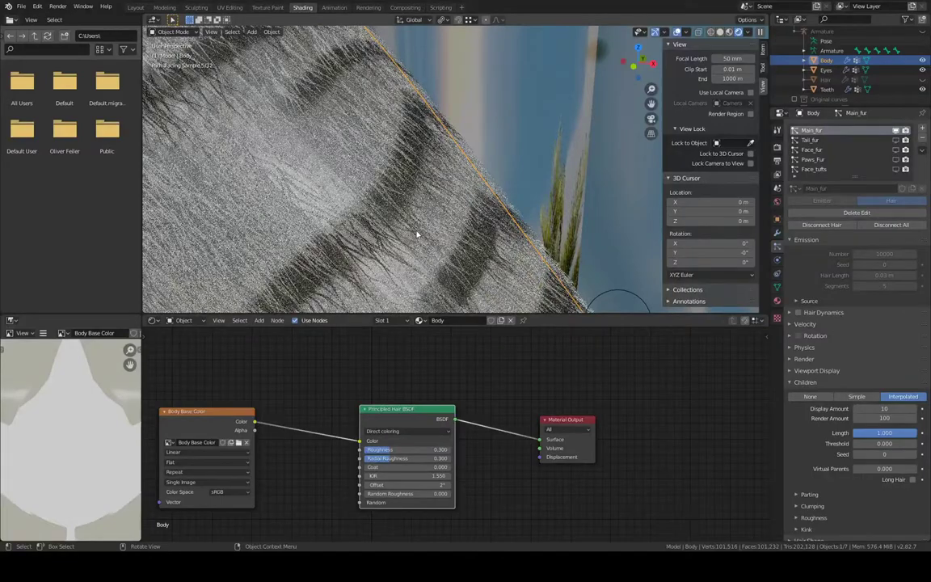
{"action": "scroll", "coordinate": [417, 234], "scroll_direction": "down", "scroll_amount": 10}
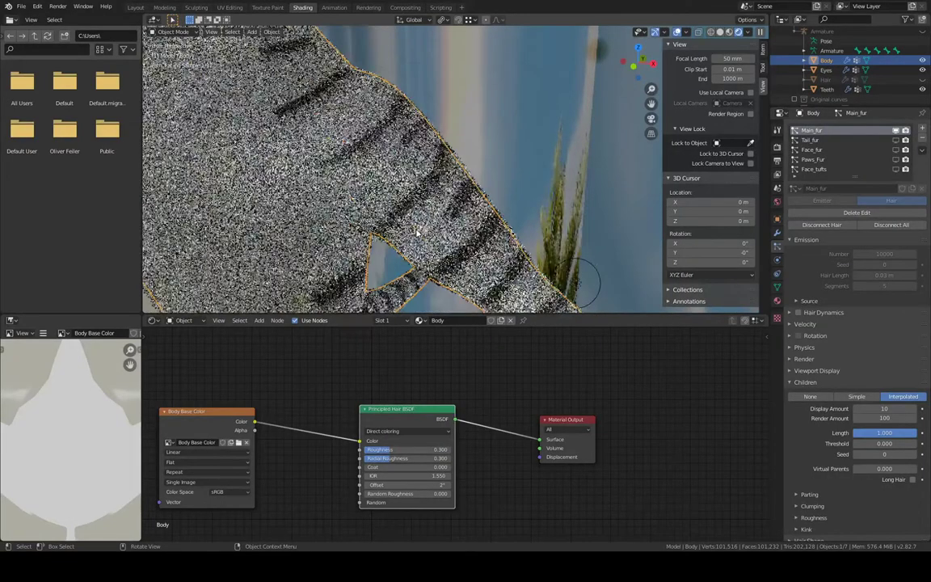
{"action": "scroll", "coordinate": [418, 150], "scroll_direction": "up", "scroll_amount": 10}
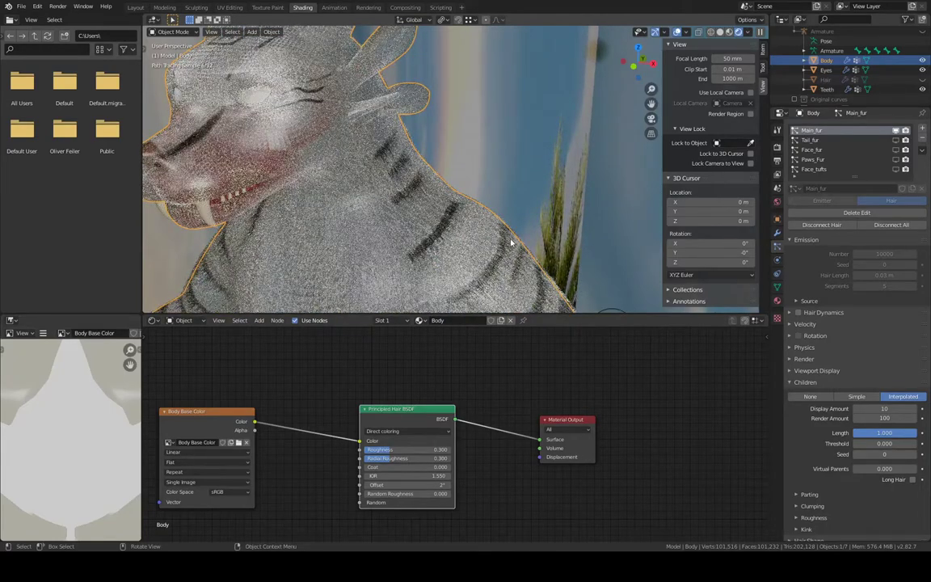
{"action": "scroll", "coordinate": [489, 190], "scroll_direction": "up", "scroll_amount": 3}
{"action": "middle_click_drag", "start_coordinate": [474, 148], "coordinate": [447, 81], "text": "shift"}
{"action": "scroll", "coordinate": [447, 81], "scroll_direction": "up", "scroll_amount": 2}
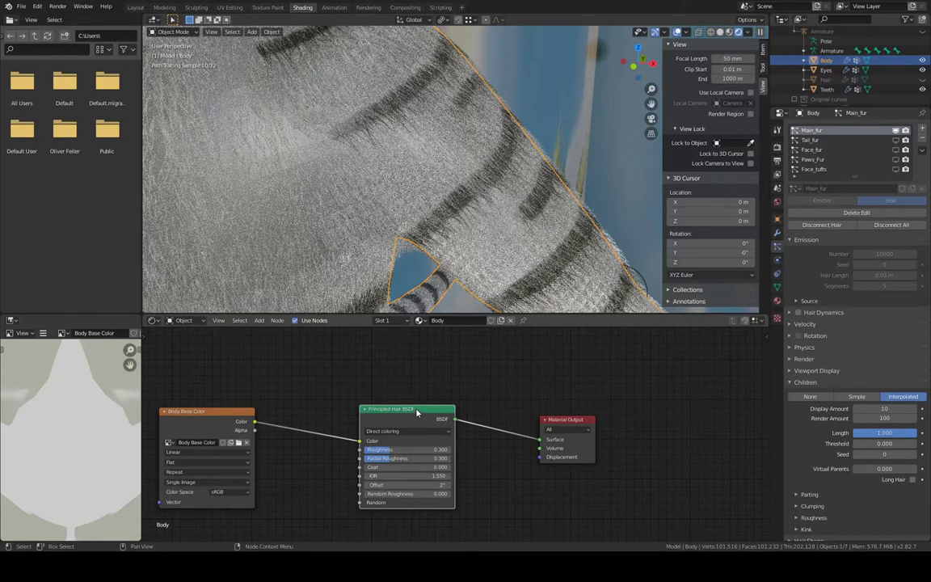
Replace the Body material's Principled Hair BSDF with a Principled BSDF linked from the Body Base Color texture and to the Material Output's Surface
{"action": "key", "text": "x"}
{"action": "key", "text": "shift+a"}
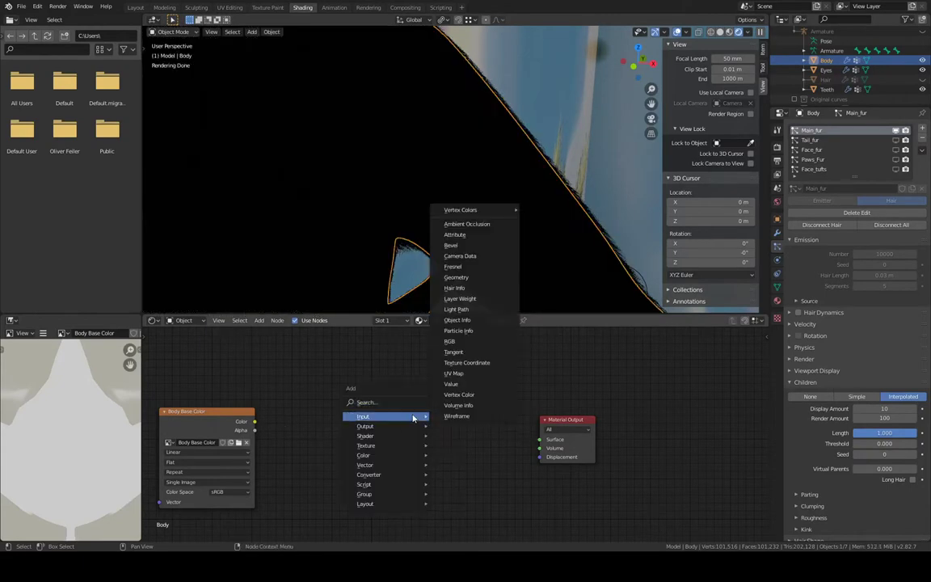
{"action": "mouse_move", "coordinate": [414, 419]}
{"action": "left_click", "coordinate": [412, 403]}
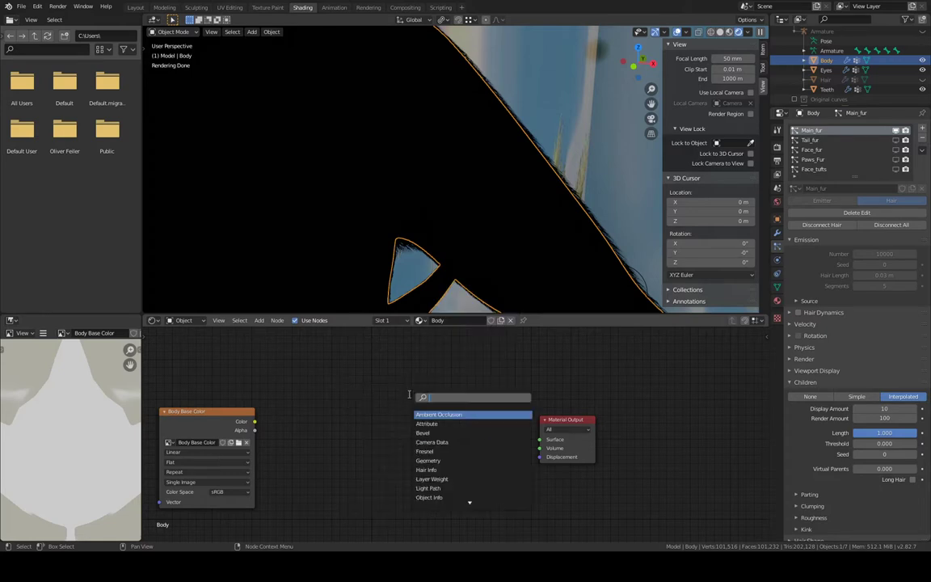
{"action": "type", "text": "prin"}
{"action": "key", "text": "Return"}
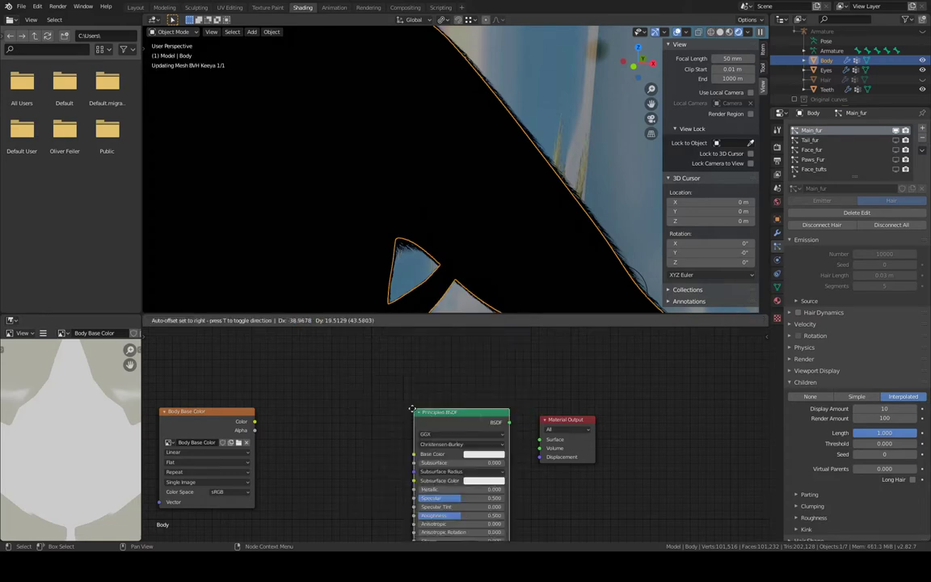
{"action": "left_click", "coordinate": [277, 423]}
{"action": "left_click_drag", "start_coordinate": [255, 422], "coordinate": [375, 438]}
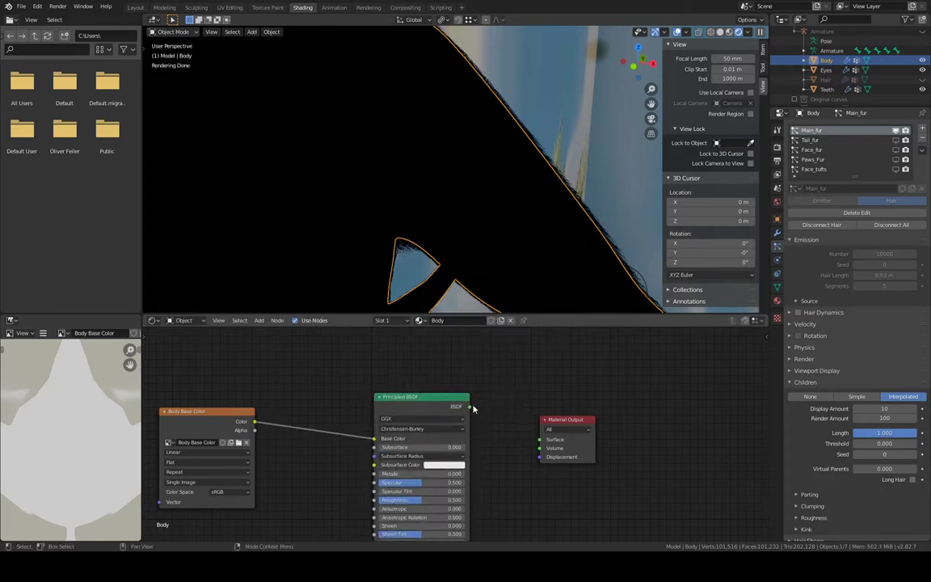
{"action": "left_click_drag", "start_coordinate": [469, 406], "coordinate": [540, 440]}
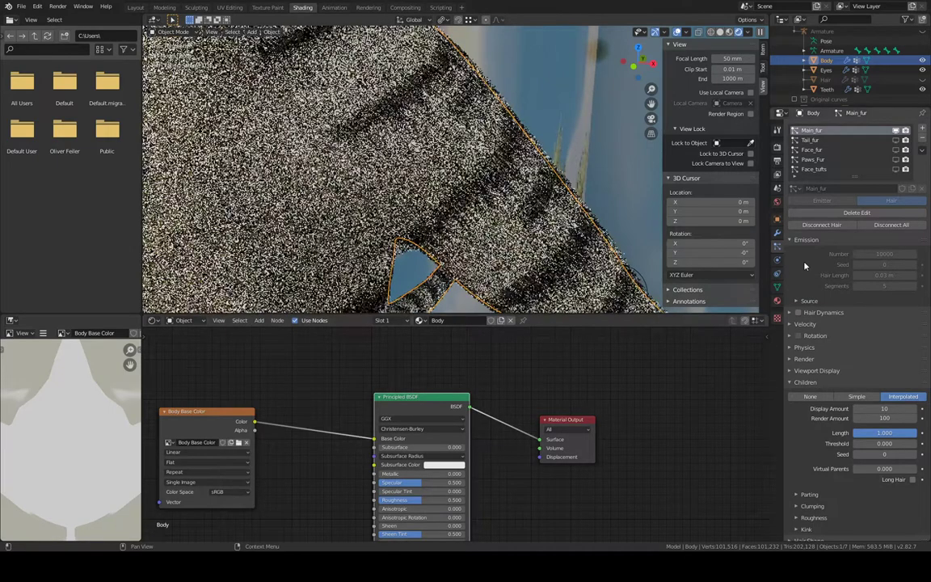
Add a second material slot to the Body object with a new material named Fur Material
{"action": "left_click", "coordinate": [777, 301]}
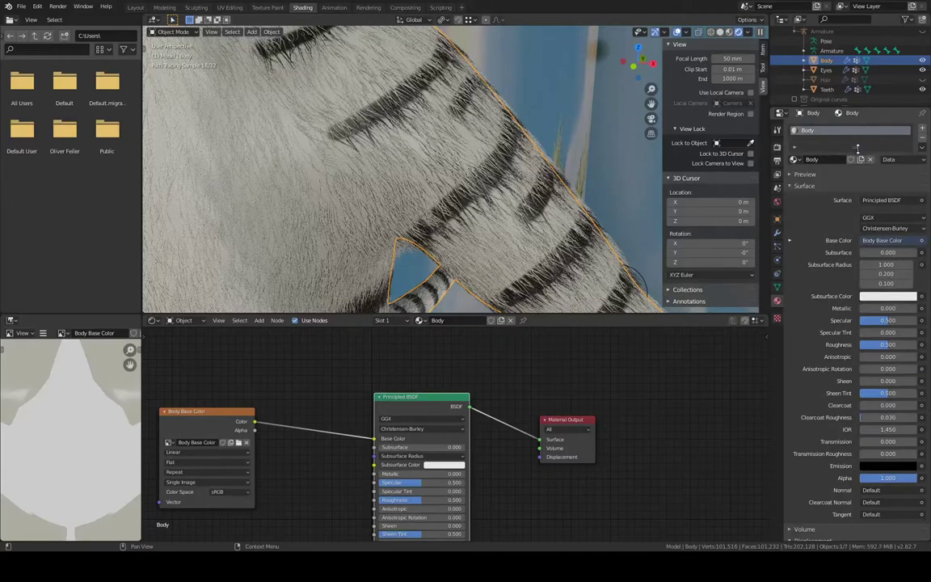
{"action": "left_click_drag", "start_coordinate": [866, 137], "coordinate": [866, 156]}
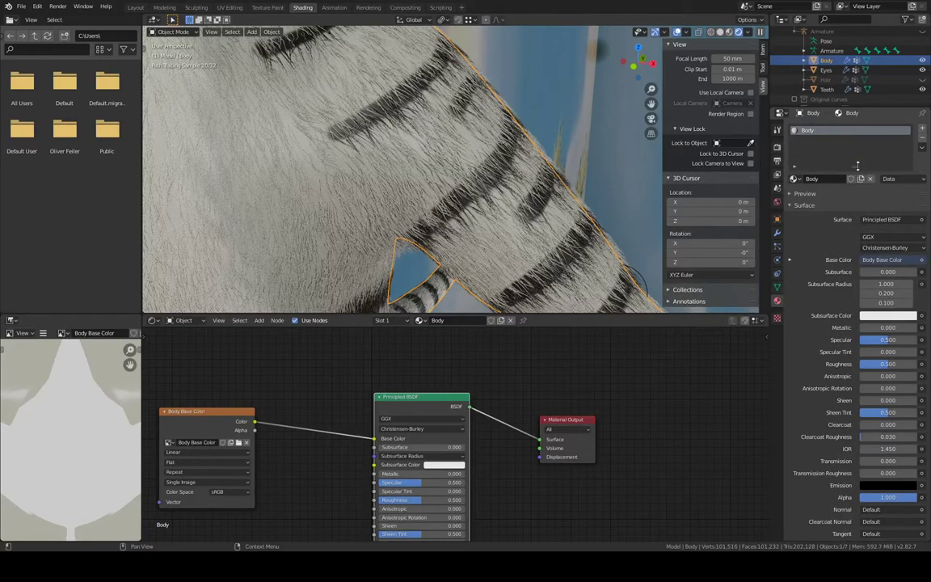
{"action": "left_click", "coordinate": [923, 130]}
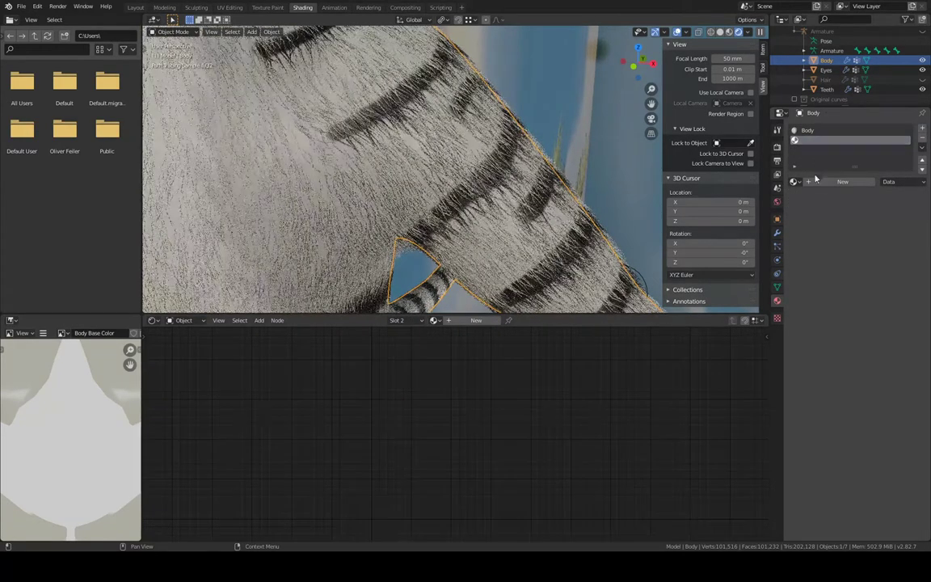
{"action": "left_click", "coordinate": [813, 184]}
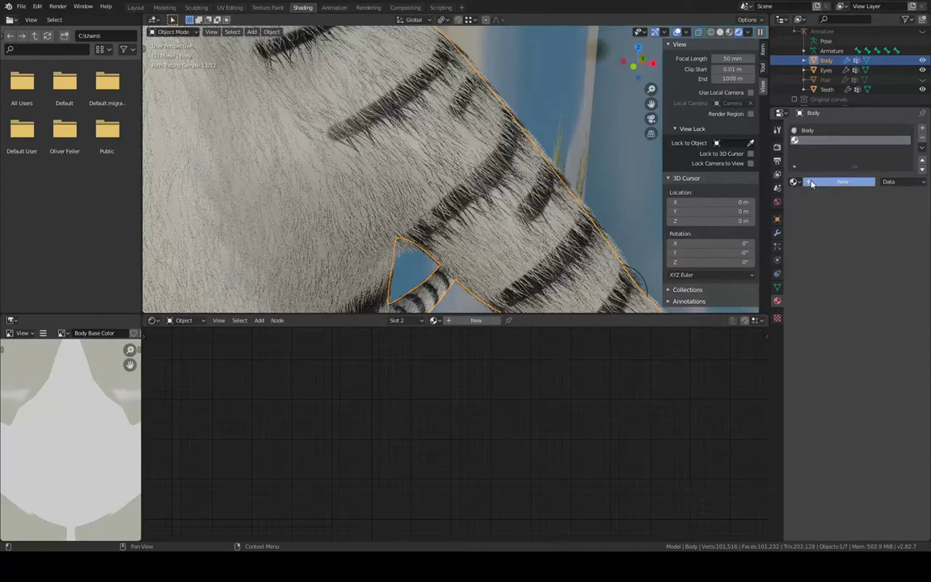
{"action": "left_click", "coordinate": [794, 181]}
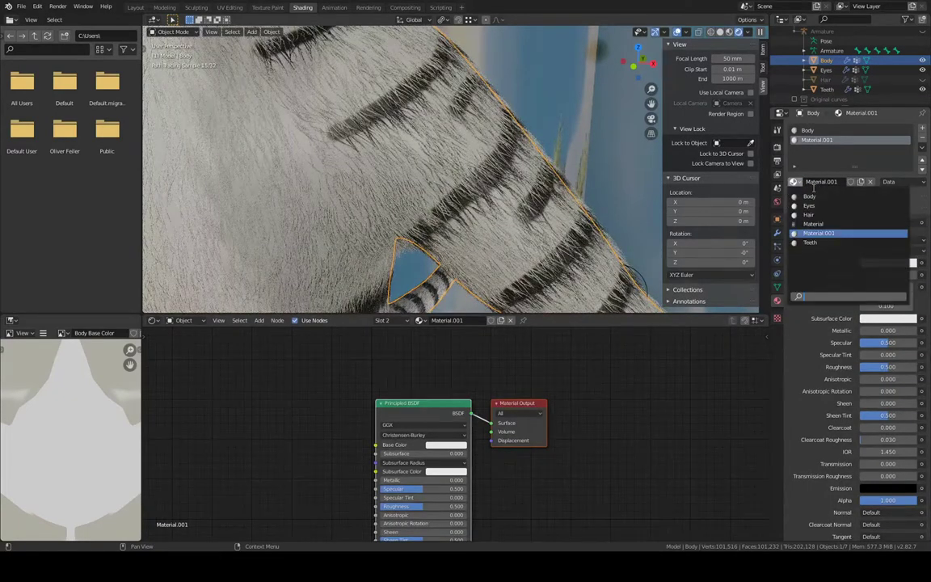
{"action": "left_click", "coordinate": [821, 180]}
{"action": "left_click", "coordinate": [821, 181]}
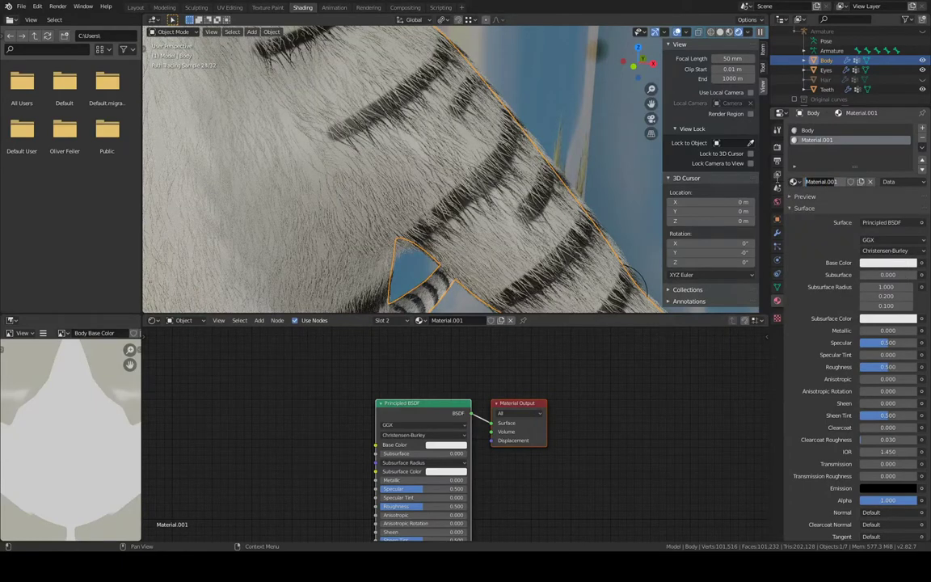
{"action": "type", "text": "Fur Material"}
{"action": "key", "text": "Return"}
Replace the Fur Material's Principled BSDF with a Principled Hair BSDF linked to the Material Output's Surface
{"action": "left_click", "coordinate": [441, 403]}
{"action": "key", "text": "x"}
{"action": "key", "text": "shift+a"}
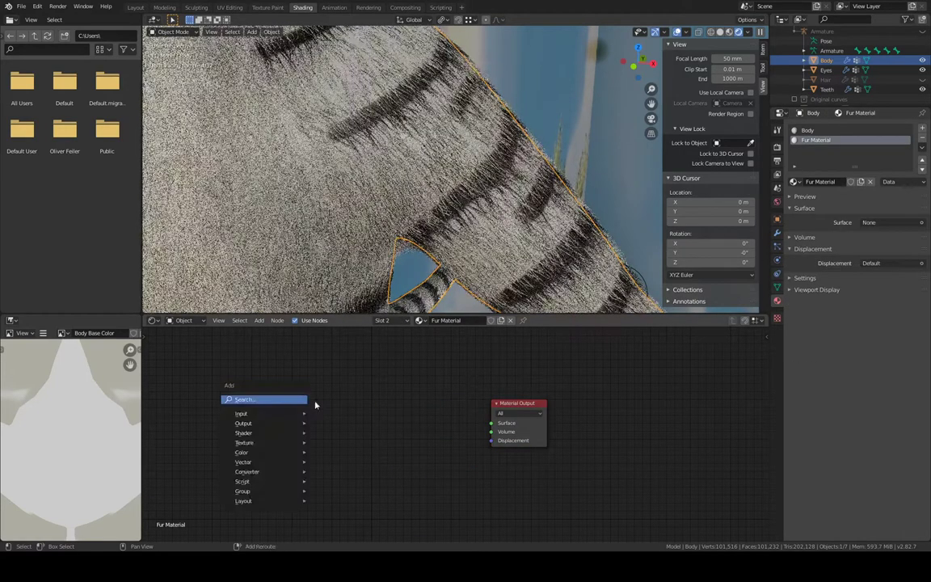
{"action": "left_click", "coordinate": [280, 399]}
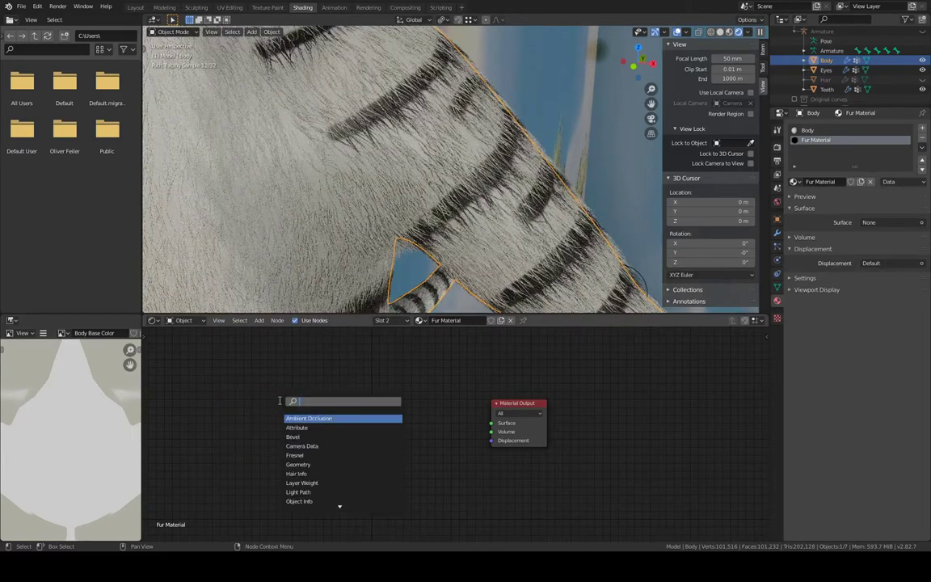
{"action": "type", "text": "hair"}
{"action": "key", "text": "Down"}
{"action": "key", "text": "Down"}
{"action": "key", "text": "Return"}
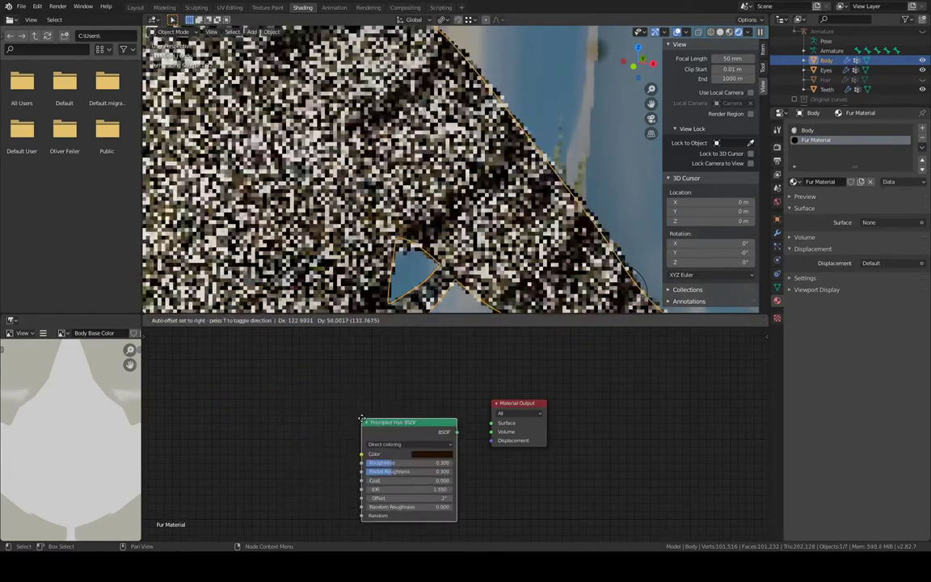
{"action": "left_click", "coordinate": [363, 419]}
{"action": "left_click_drag", "start_coordinate": [458, 431], "coordinate": [494, 426]}
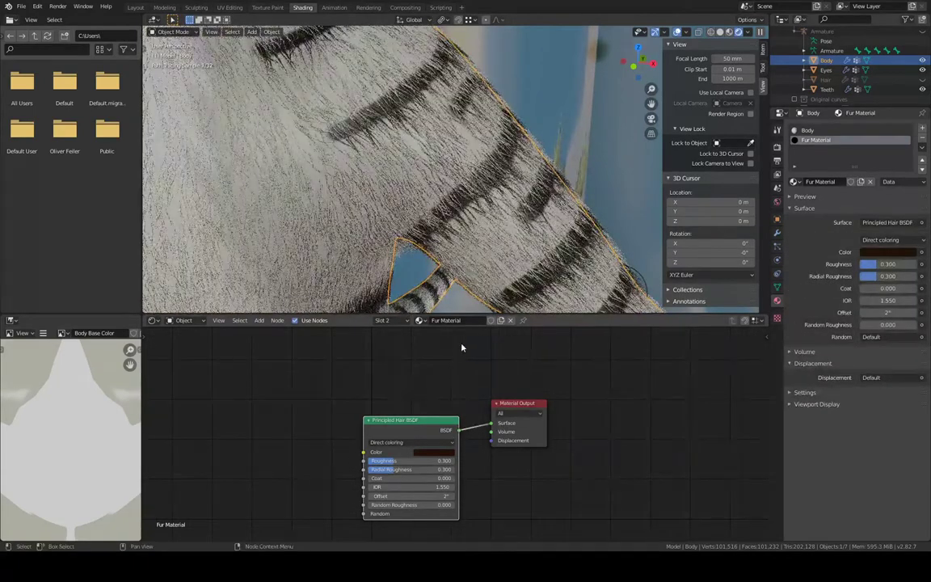
{"action": "left_click_drag", "start_coordinate": [412, 420], "coordinate": [414, 410]}
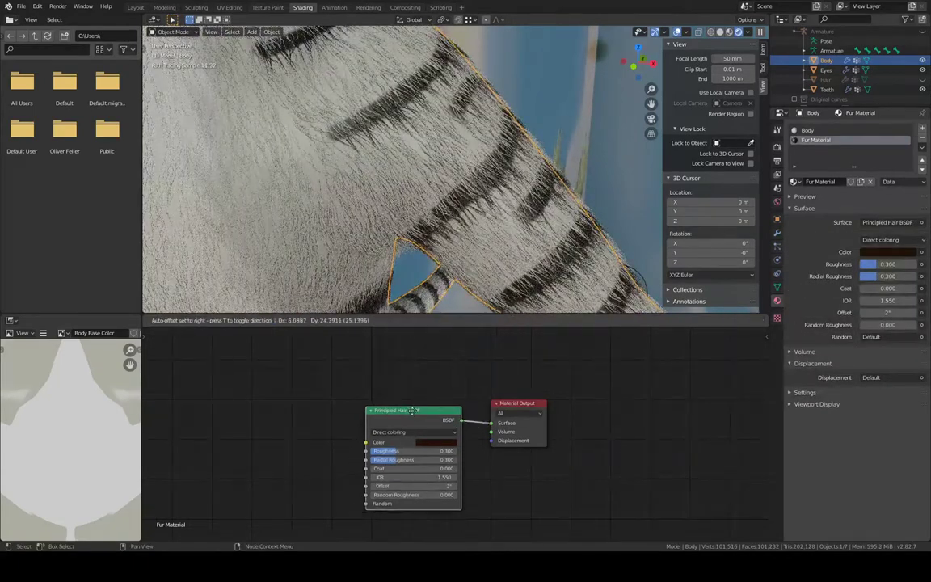
Set the render material of the Main_fur particle system to Fur Material
{"action": "left_click", "coordinate": [778, 233]}
{"action": "left_click", "coordinate": [778, 247]}
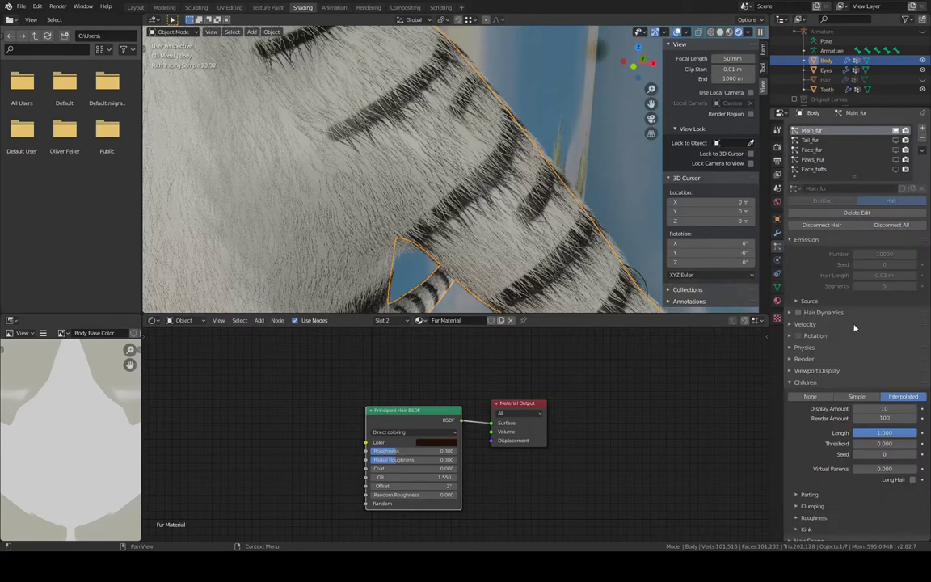
{"action": "scroll", "coordinate": [855, 328], "scroll_direction": "down", "scroll_amount": 3}
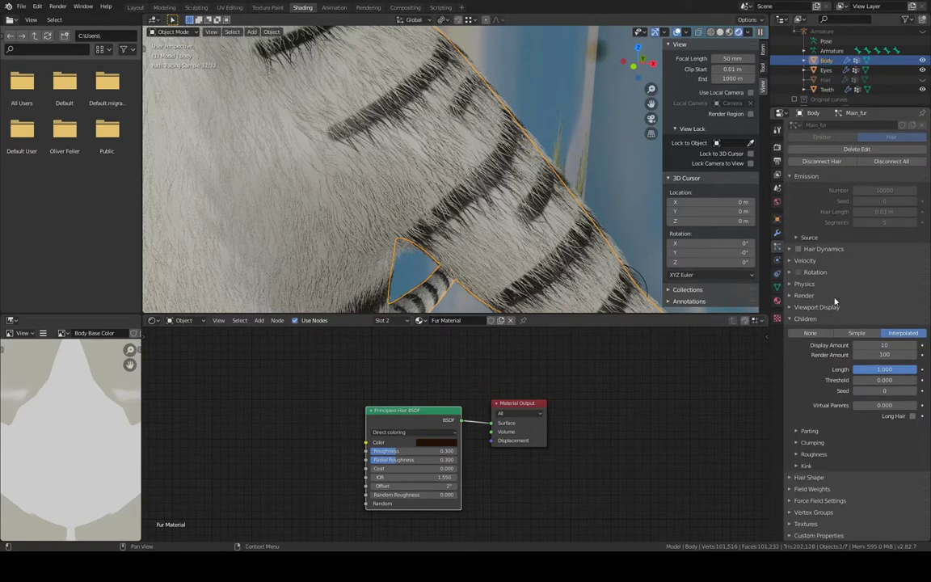
{"action": "left_click", "coordinate": [835, 296]}
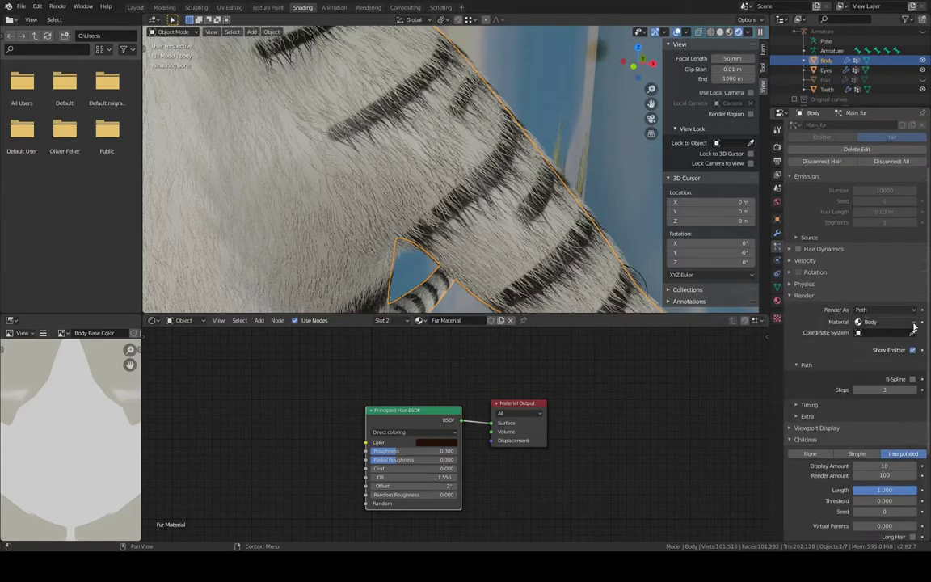
{"action": "left_click", "coordinate": [901, 323]}
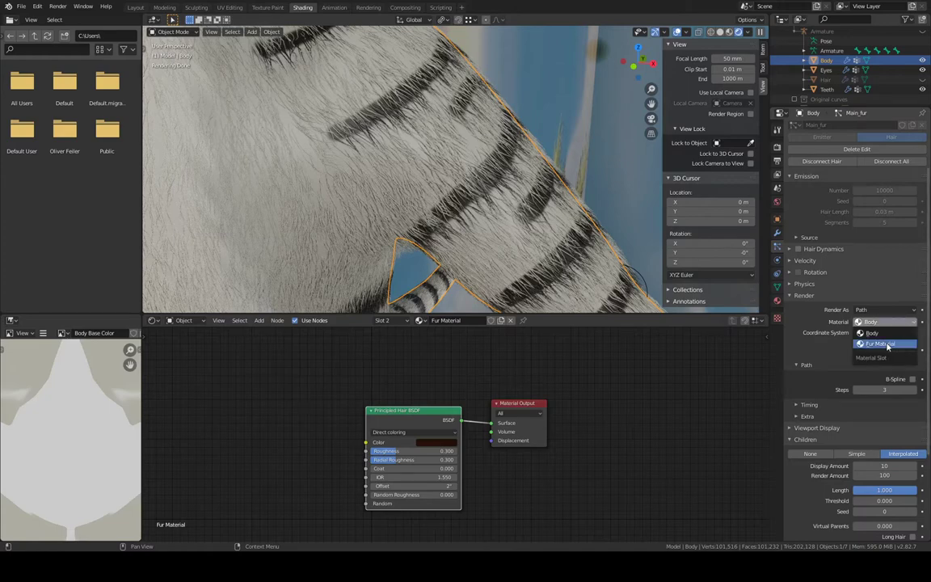
{"action": "left_click", "coordinate": [887, 346]}
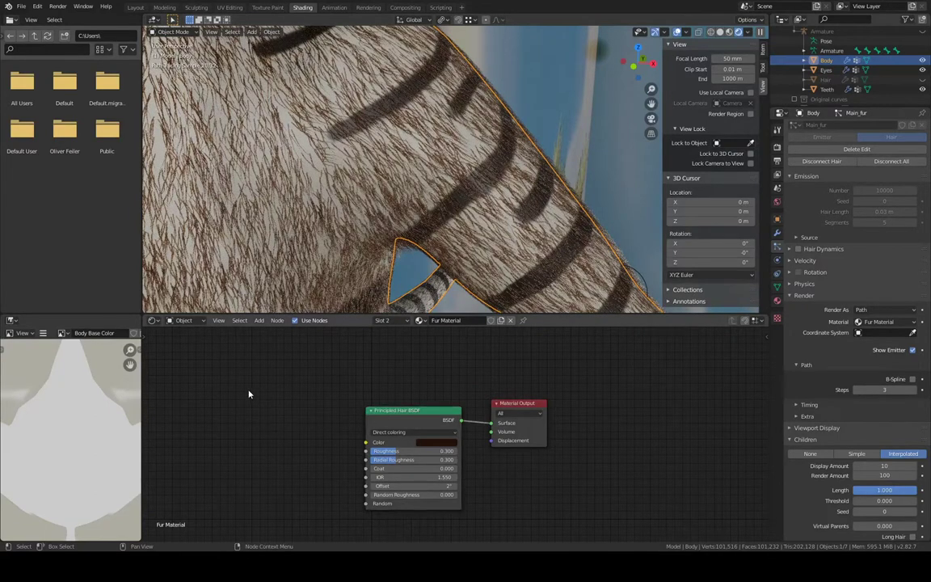
Add an Image Texture node beside the Principled Hair BSDF in the Fur Material
{"action": "key", "text": "shift+a"}
{"action": "mouse_move", "coordinate": [217, 409]}
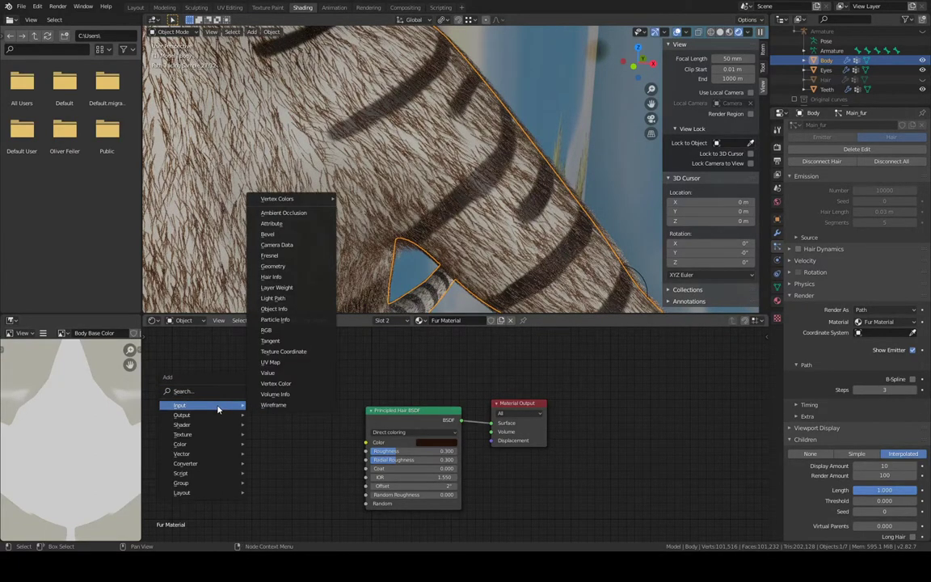
{"action": "type", "text": "ima"}
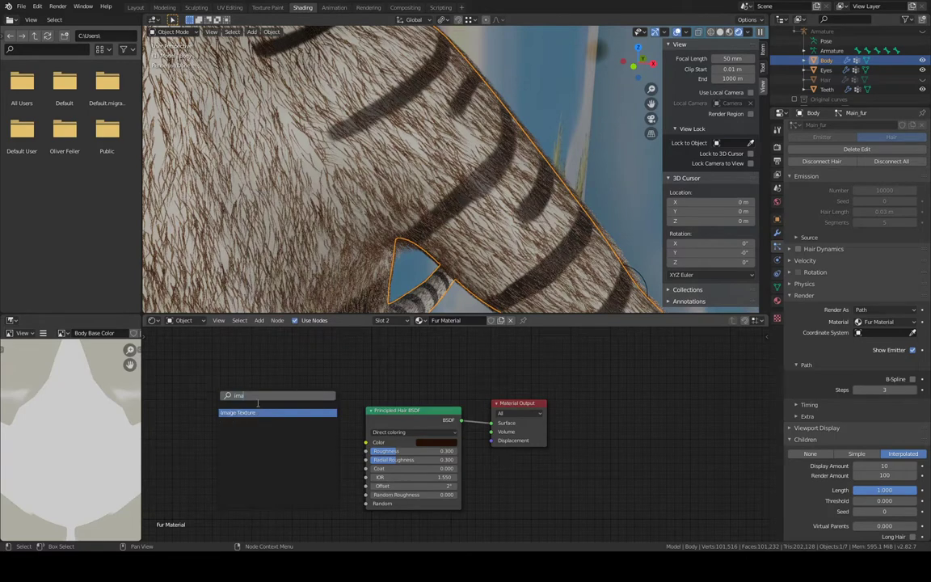
{"action": "left_click", "coordinate": [279, 413]}
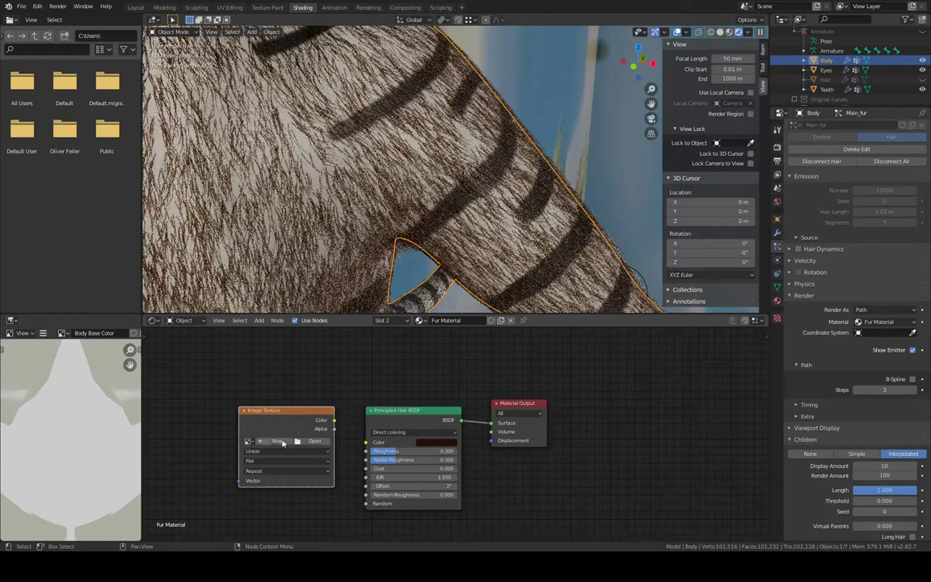
Load the Body Base Color image into the Image Texture node and link its Color to the Principled Hair BSDF's Color
{"action": "left_click", "coordinate": [249, 441]}
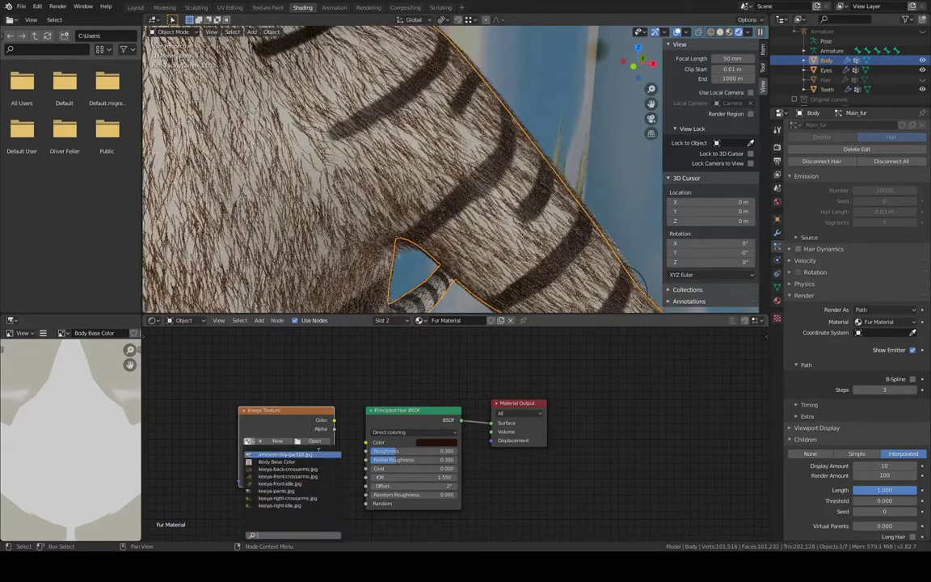
{"action": "left_click", "coordinate": [279, 461]}
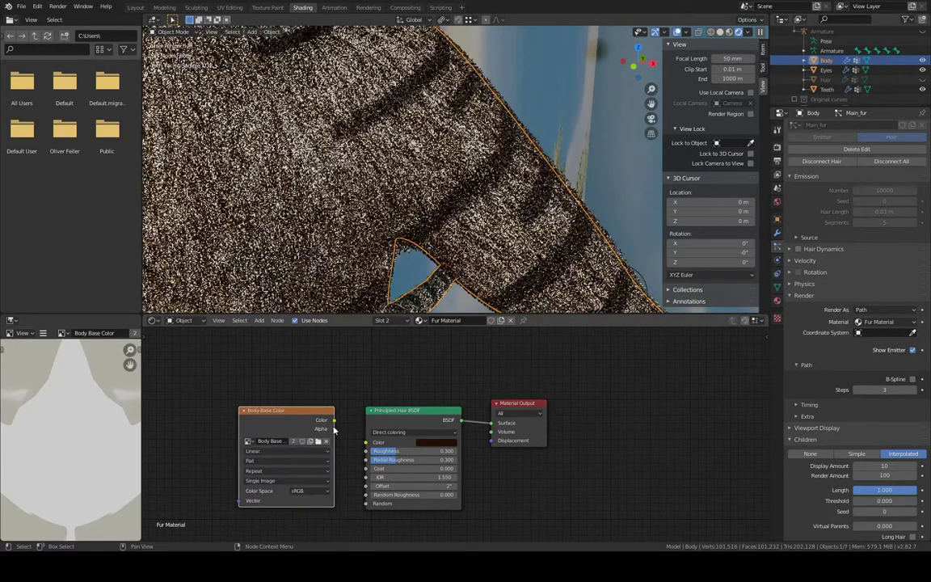
{"action": "left_click_drag", "start_coordinate": [333, 420], "coordinate": [367, 443]}
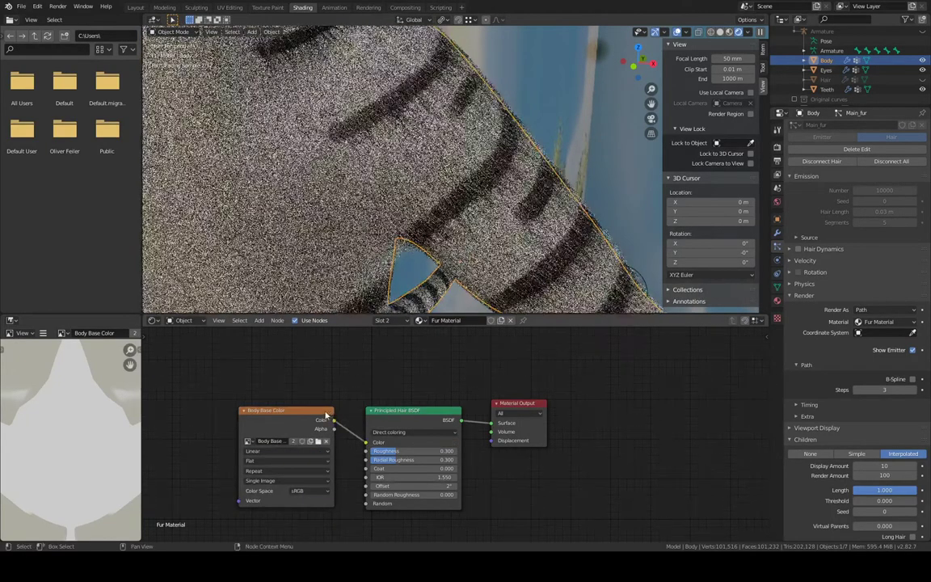
{"action": "left_click_drag", "start_coordinate": [327, 414], "coordinate": [312, 416]}
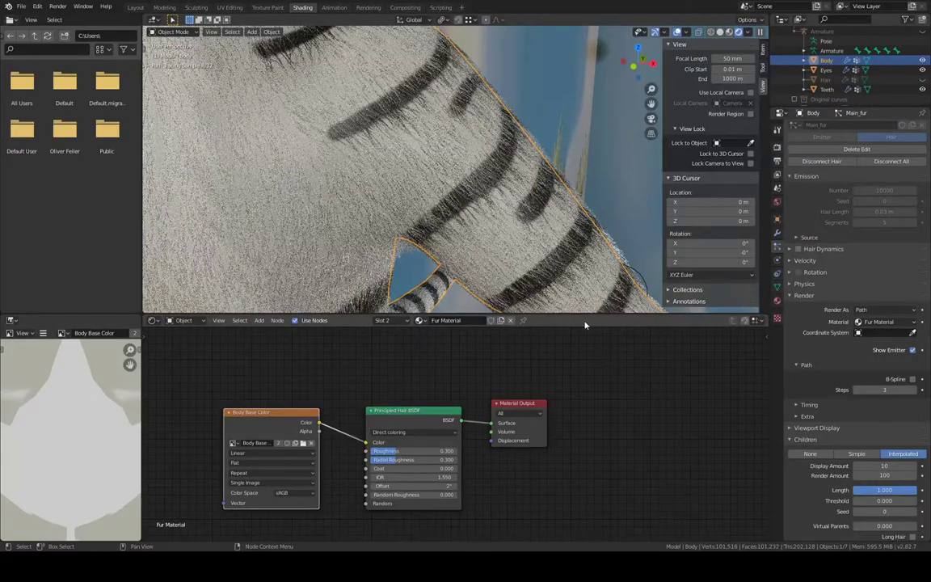
Set the children Display Amount of the Main_fur particle system to 100
{"action": "middle_click_drag", "start_coordinate": [375, 175], "coordinate": [469, 288]}
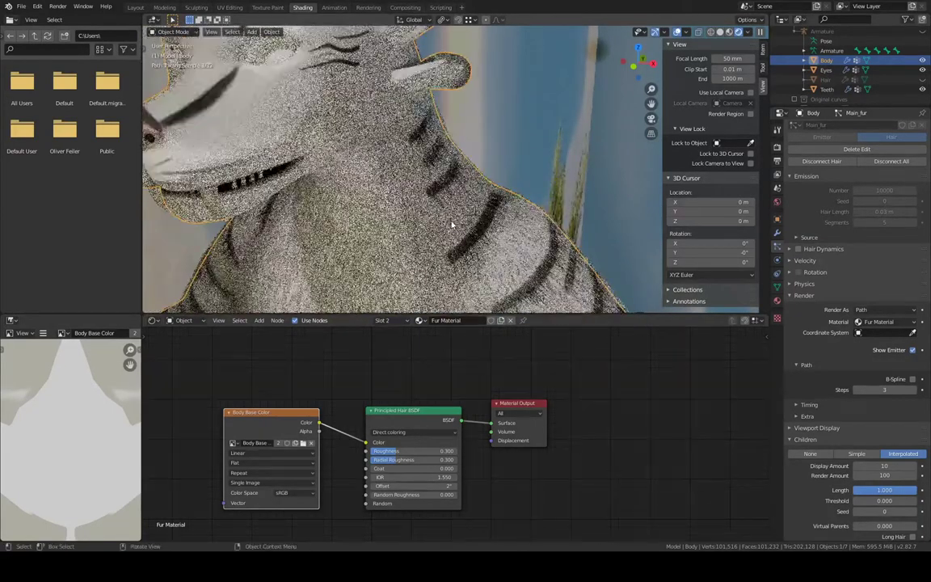
{"action": "middle_click_drag", "start_coordinate": [451, 224], "coordinate": [518, 192]}
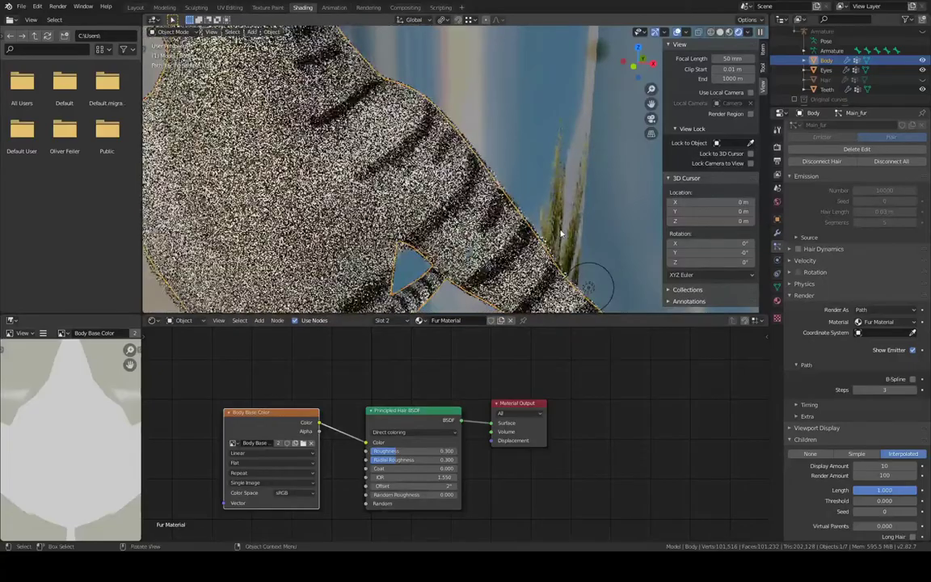
{"action": "scroll", "coordinate": [520, 197], "scroll_direction": "up", "scroll_amount": 4}
{"action": "scroll", "coordinate": [552, 231], "scroll_direction": "up", "scroll_amount": 1}
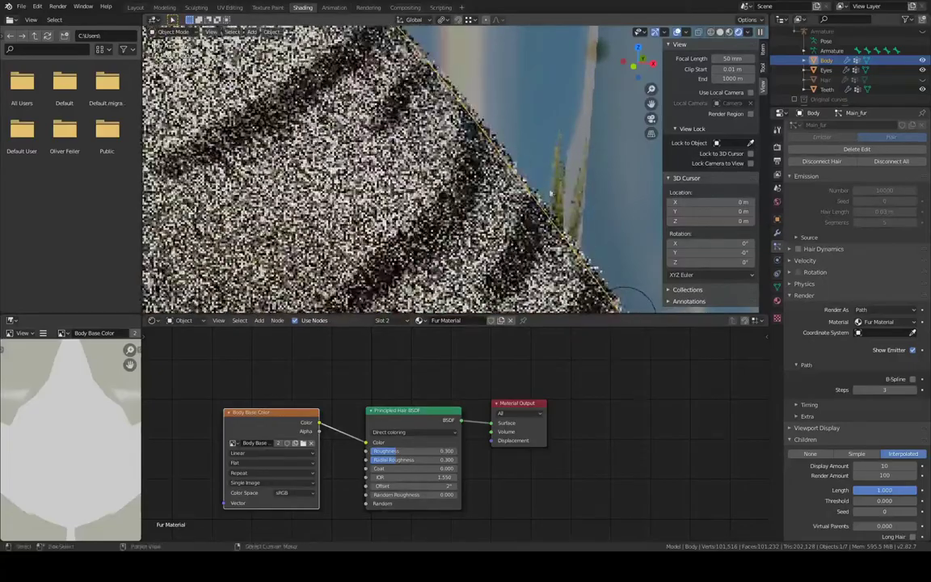
{"action": "left_click", "coordinate": [776, 234]}
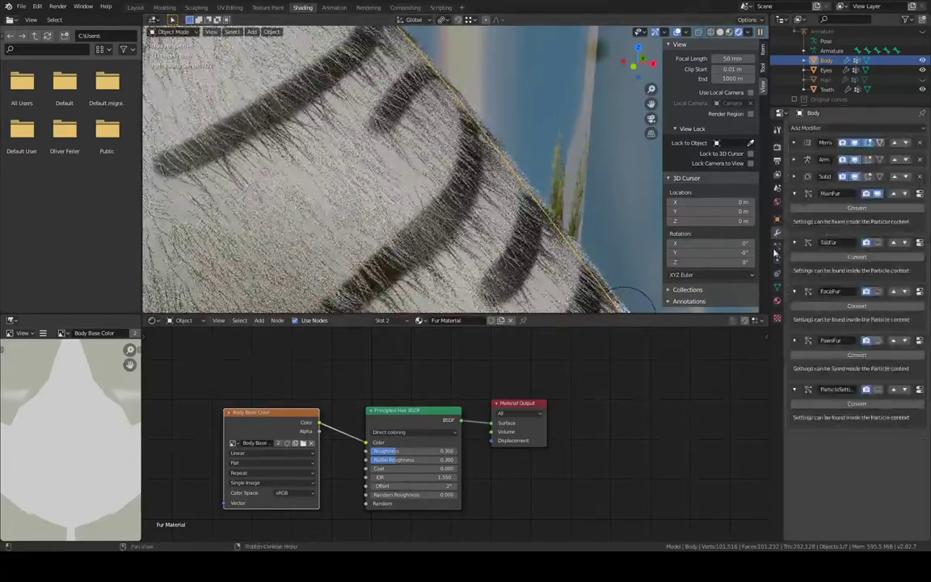
{"action": "left_click", "coordinate": [776, 248]}
{"action": "left_click", "coordinate": [884, 466]}
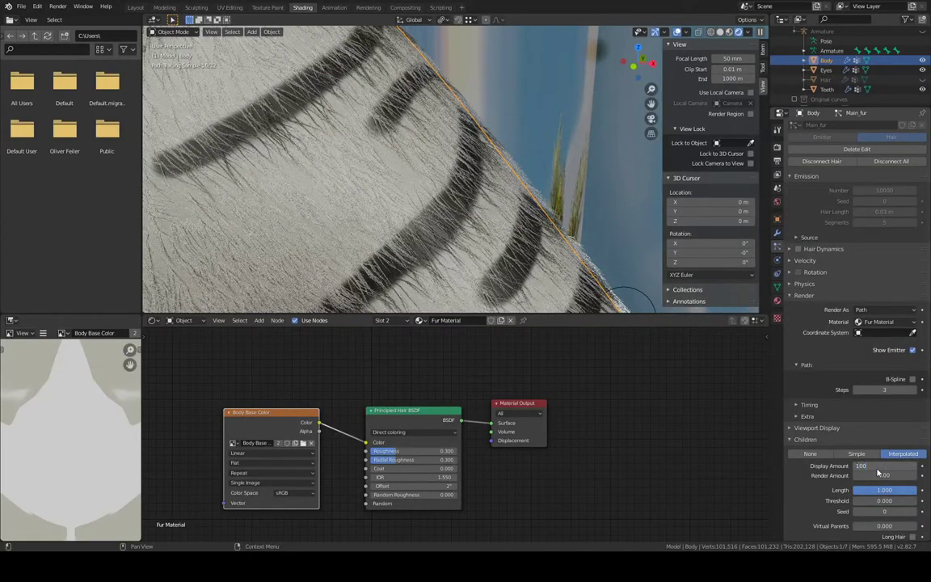
{"action": "type", "text": "100"}
{"action": "key", "text": "Return"}
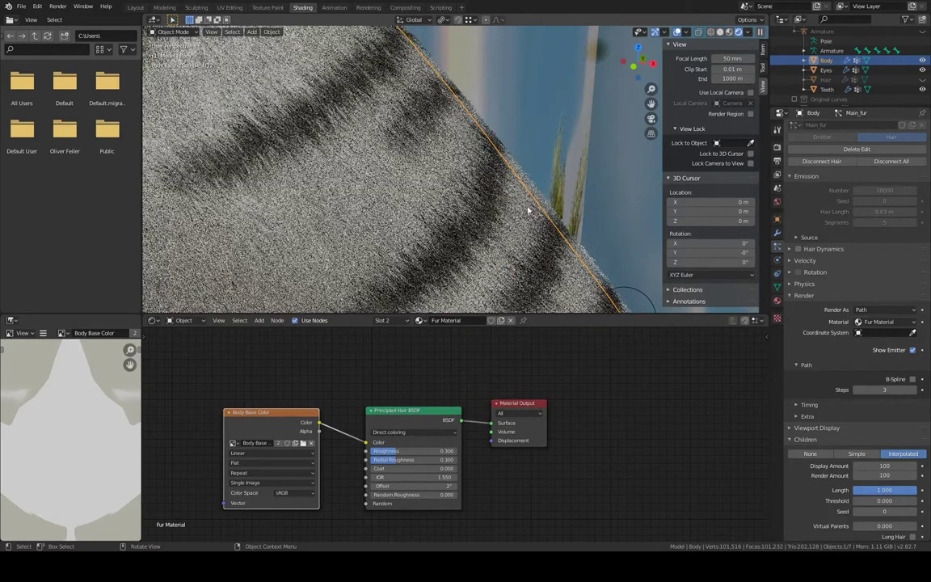
Examine the rendered fur's density and stripe colors on the character's arms, chest and back
{"action": "scroll", "coordinate": [505, 211], "scroll_direction": "down", "scroll_amount": 3}
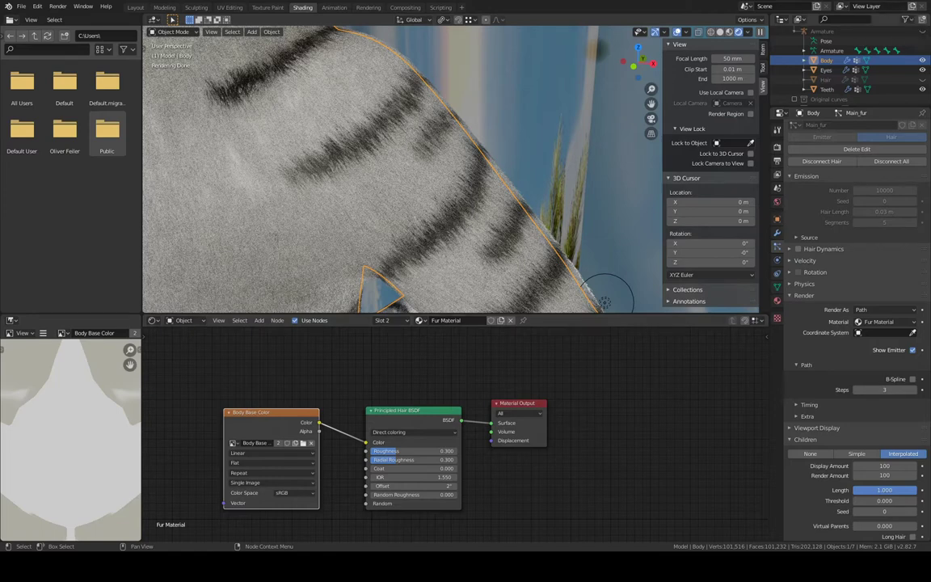
{"action": "scroll", "coordinate": [518, 246], "scroll_direction": "down", "scroll_amount": 2}
{"action": "scroll", "coordinate": [511, 240], "scroll_direction": "down", "scroll_amount": 4}
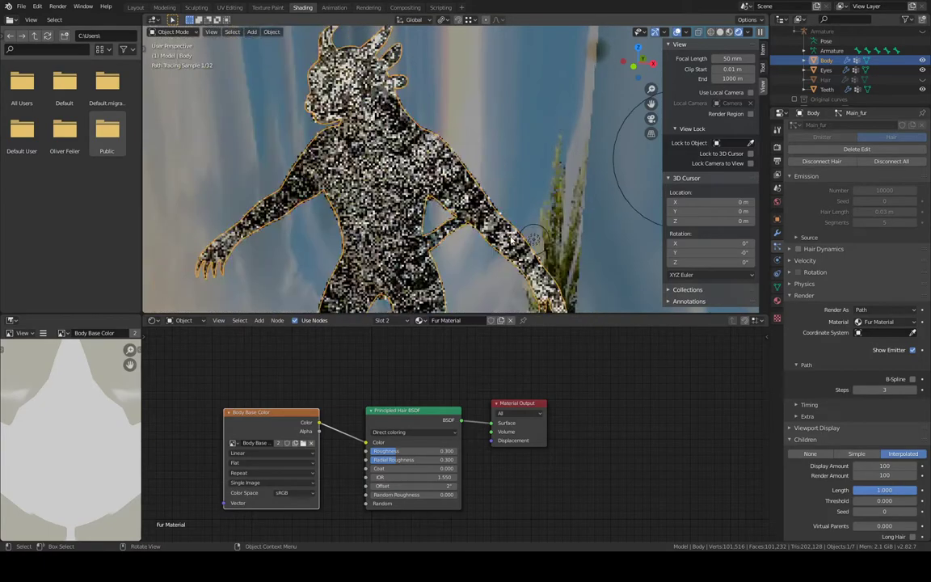
{"action": "middle_click_drag", "start_coordinate": [511, 240], "coordinate": [545, 193]}
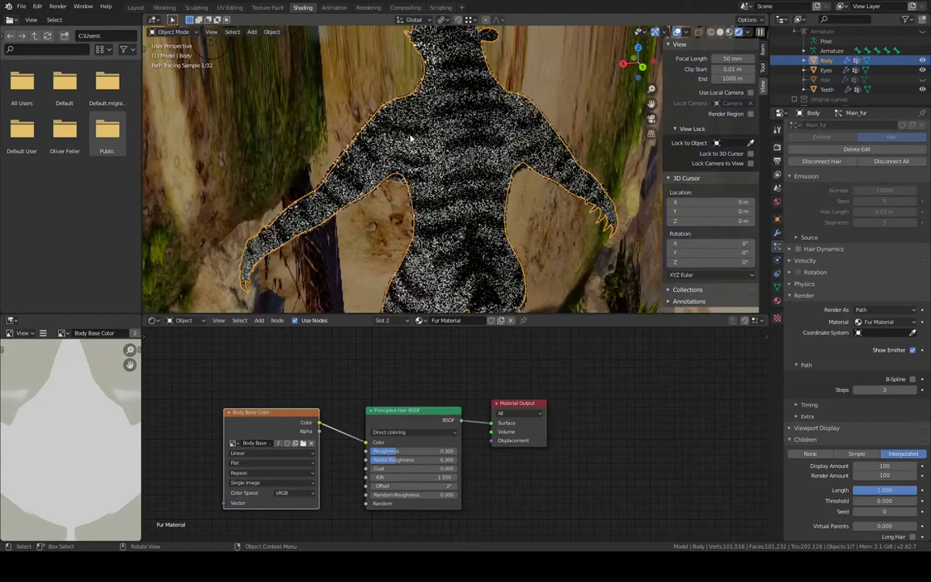
{"action": "scroll", "coordinate": [411, 138], "scroll_direction": "up", "scroll_amount": 5}
{"action": "middle_click_drag", "start_coordinate": [411, 138], "coordinate": [496, 129], "text": "shift"}
{"action": "scroll", "coordinate": [496, 129], "scroll_direction": "down", "scroll_amount": 4}
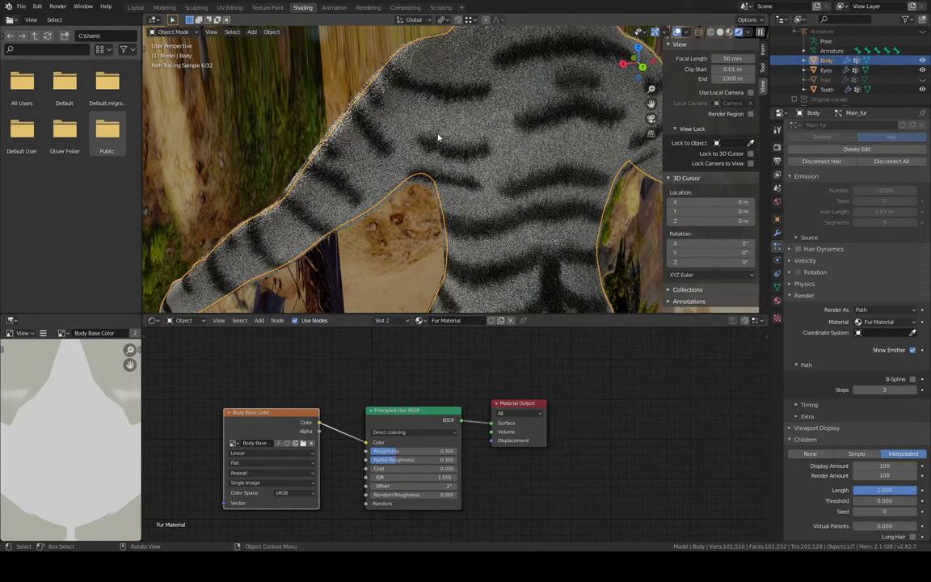
{"action": "scroll", "coordinate": [380, 131], "scroll_direction": "up", "scroll_amount": 3}
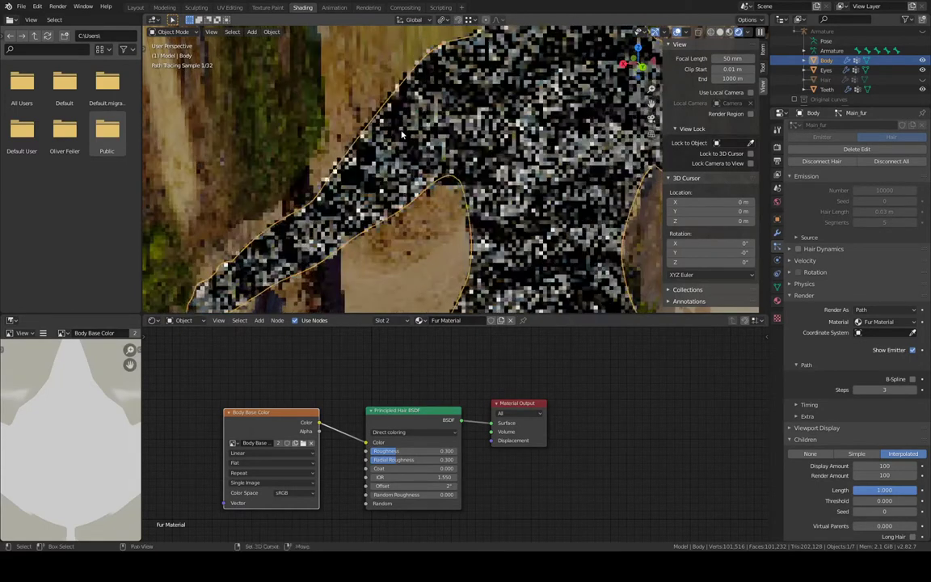
{"action": "middle_click_drag", "start_coordinate": [399, 141], "coordinate": [420, 167]}
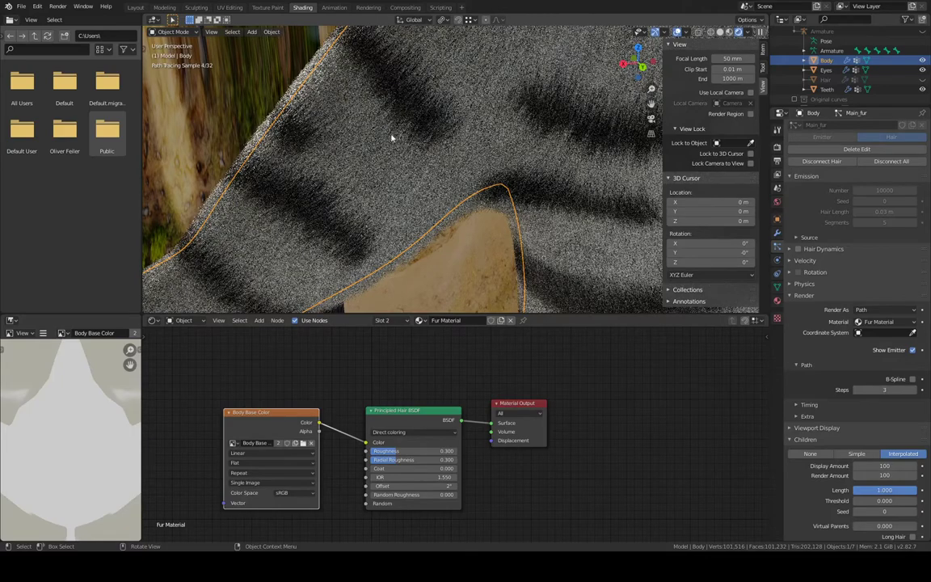
{"action": "mouse_move", "coordinate": [385, 129]}
{"action": "middle_mouse_down"}
{"action": "mouse_move", "coordinate": [518, 113]}
{"action": "mouse_move", "coordinate": [507, 108]}
{"action": "middle_mouse_up"}
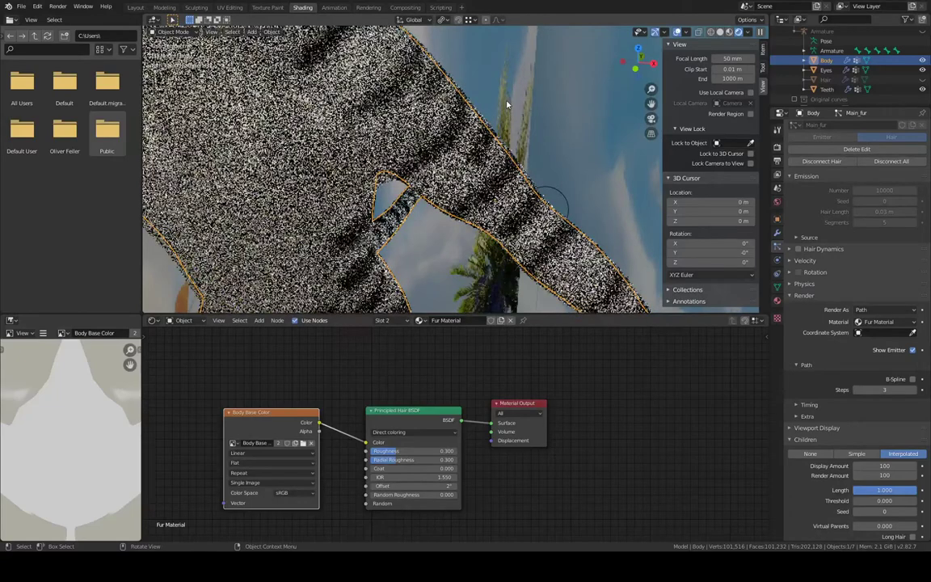
{"action": "scroll", "coordinate": [507, 104], "scroll_direction": "down", "scroll_amount": 3}
{"action": "scroll", "coordinate": [503, 104], "scroll_direction": "down", "scroll_amount": 1}
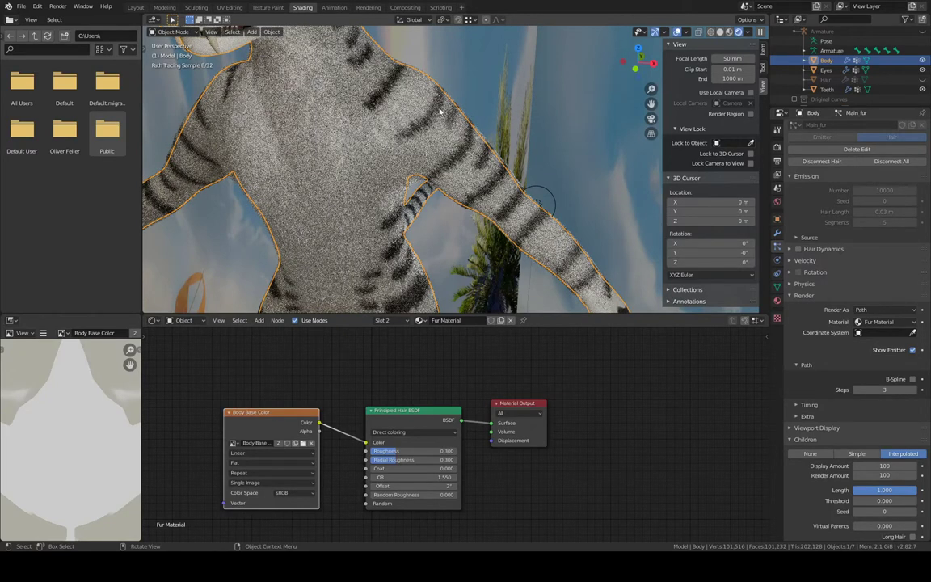
{"action": "middle_click_drag", "start_coordinate": [396, 98], "coordinate": [456, 104]}
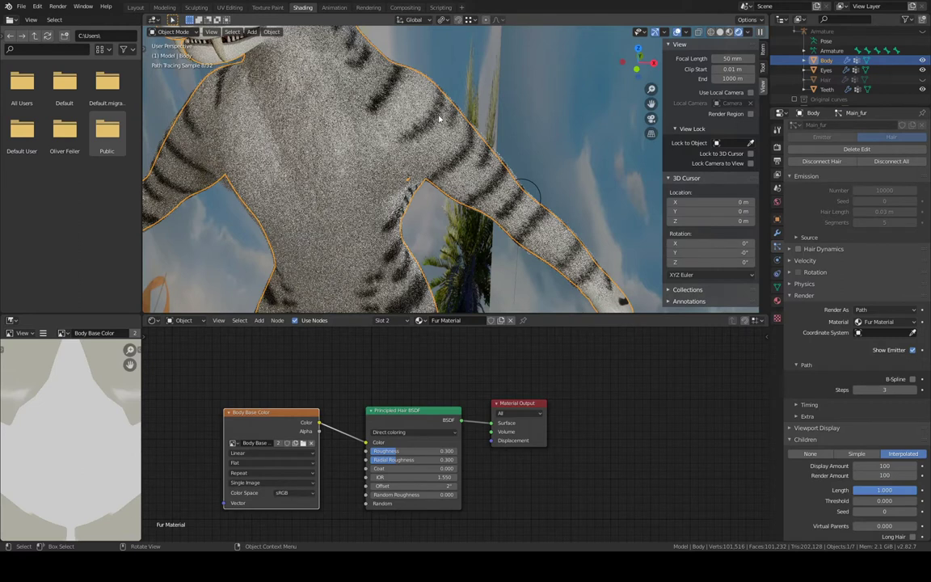
{"action": "key", "text": "ctrl+b"}
{"action": "left_click_drag", "start_coordinate": [374, 73], "coordinate": [498, 161]}
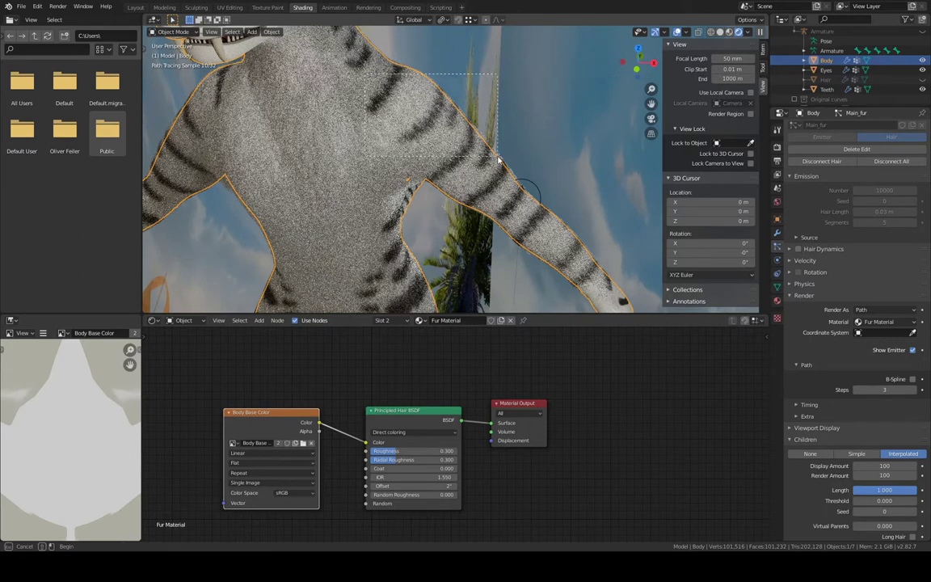
{"action": "key", "text": "Escape"}
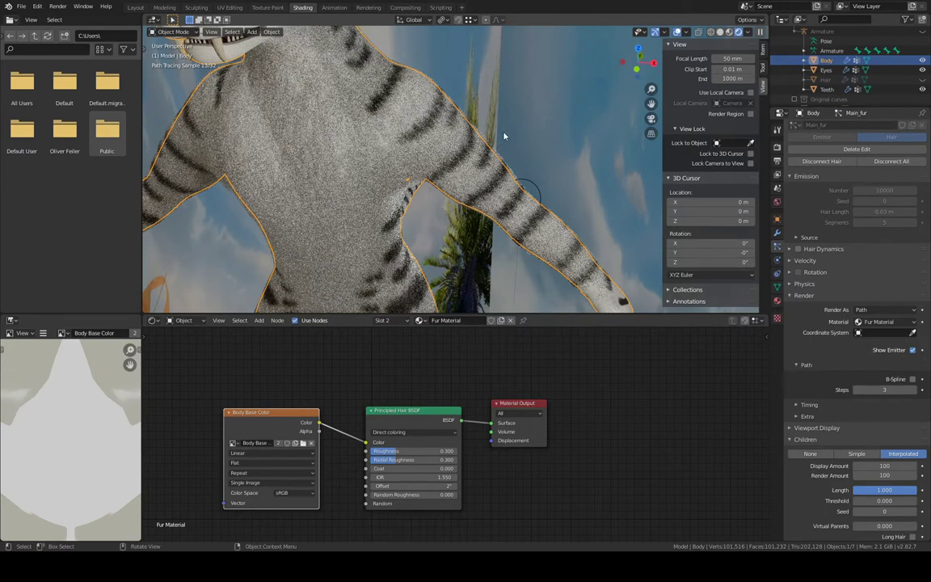
Deselect the Body object and switch to the Layout workspace
{"action": "left_click", "coordinate": [512, 100]}
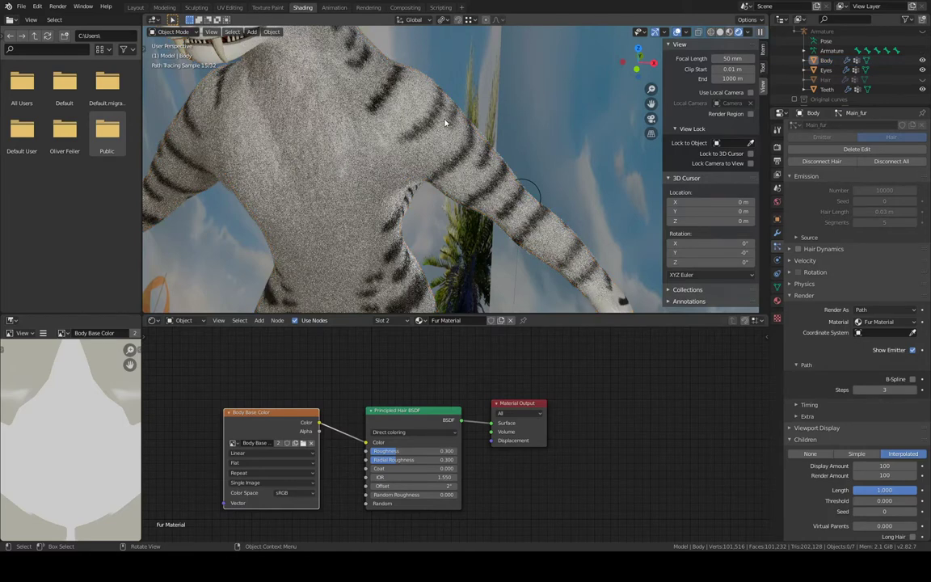
{"action": "scroll", "coordinate": [443, 123], "scroll_direction": "down", "scroll_amount": 3}
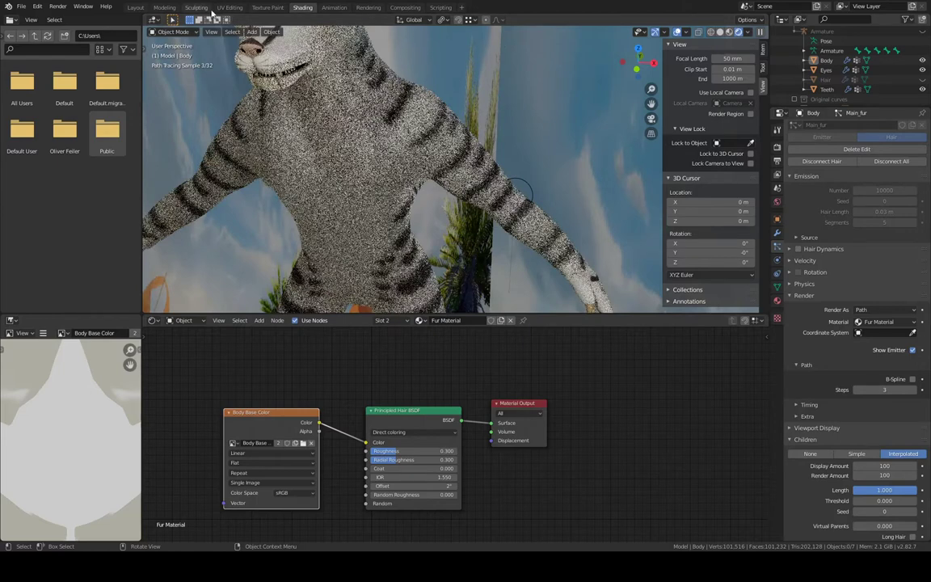
{"action": "left_click", "coordinate": [142, 10]}
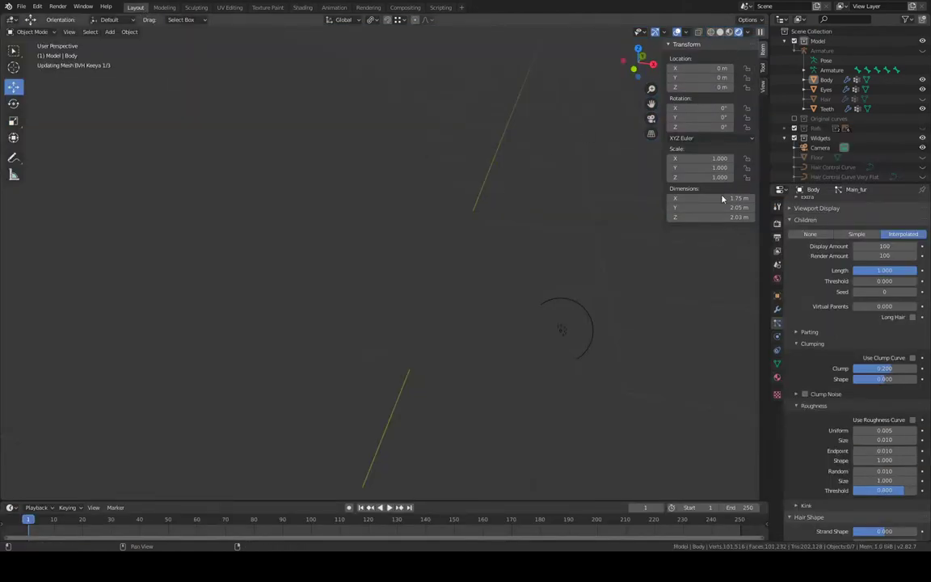
Set the children Display Amount of Main_fur to 10
{"action": "scroll", "coordinate": [895, 401], "scroll_direction": "down", "scroll_amount": 5}
{"action": "scroll", "coordinate": [888, 339], "scroll_direction": "up", "scroll_amount": 6}
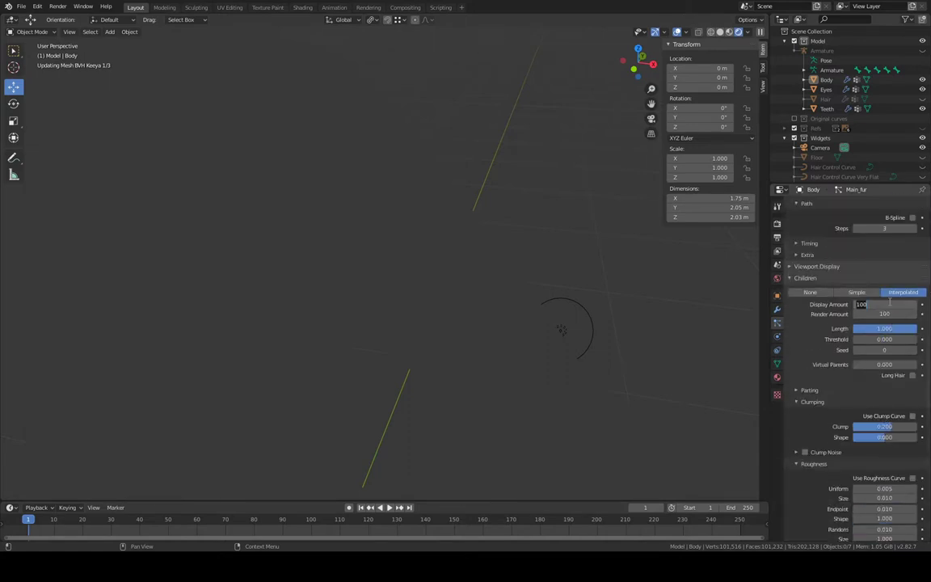
{"action": "type", "text": "10"}
{"action": "key", "text": "Return"}
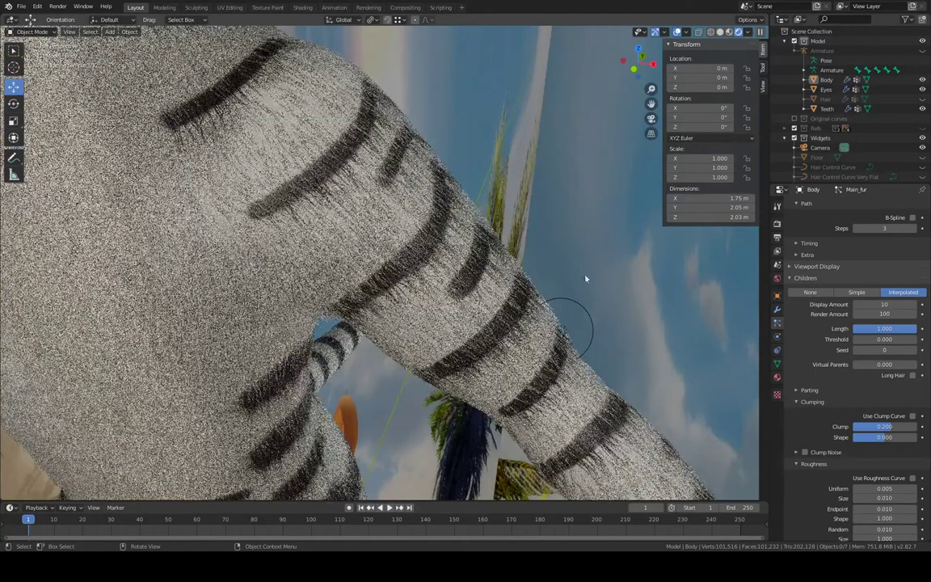
Show the viewport in Solid shading and set Main_fur's children Display Amount to 100
{"action": "left_click", "coordinate": [720, 32]}
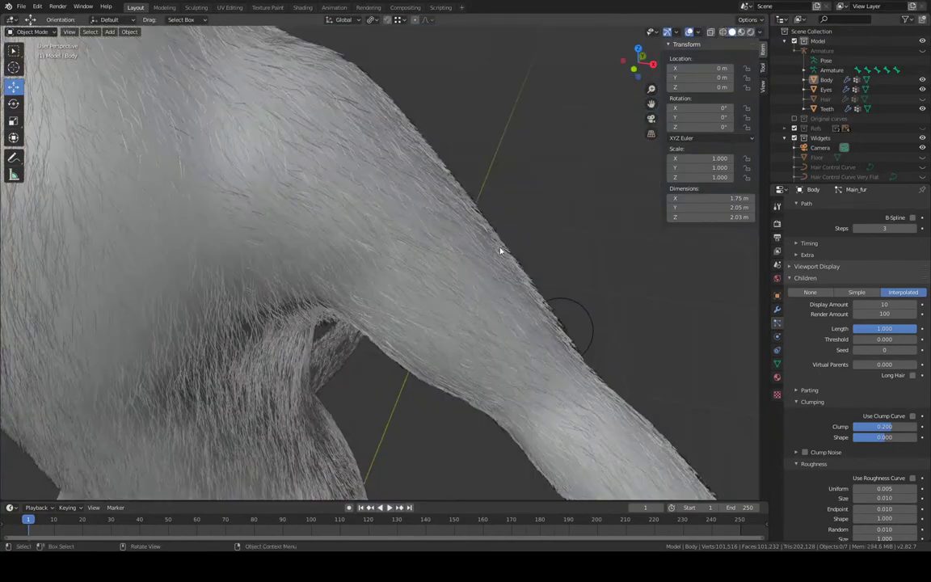
{"action": "middle_click_drag", "start_coordinate": [499, 251], "coordinate": [368, 142]}
{"action": "scroll", "coordinate": [445, 212], "scroll_direction": "up", "scroll_amount": 4}
{"action": "left_click", "coordinate": [885, 305]}
{"action": "type", "text": "0"}
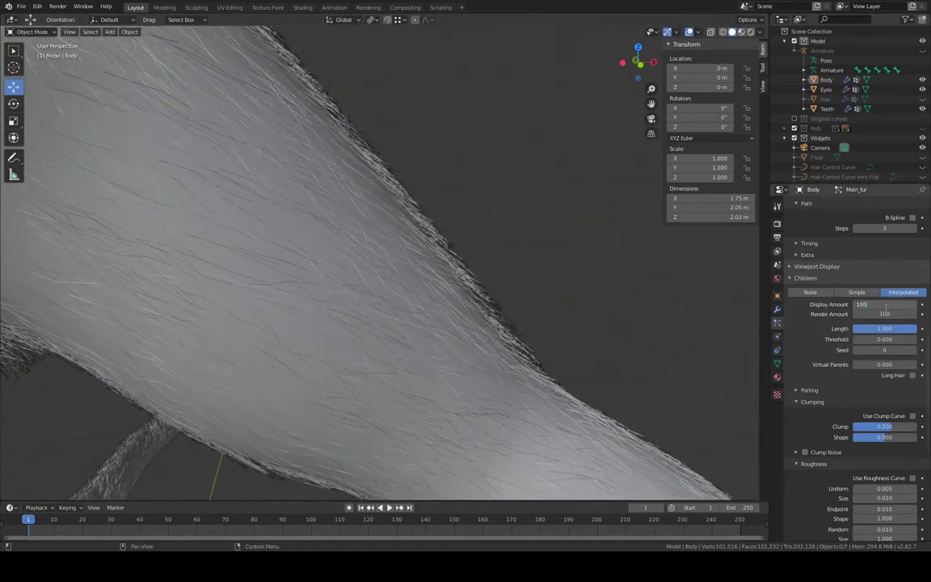
{"action": "key", "text": "Return"}
Set the Clump value in Main_fur's children clumping settings to 0.3
{"action": "middle_click_drag", "start_coordinate": [527, 252], "coordinate": [453, 339]}
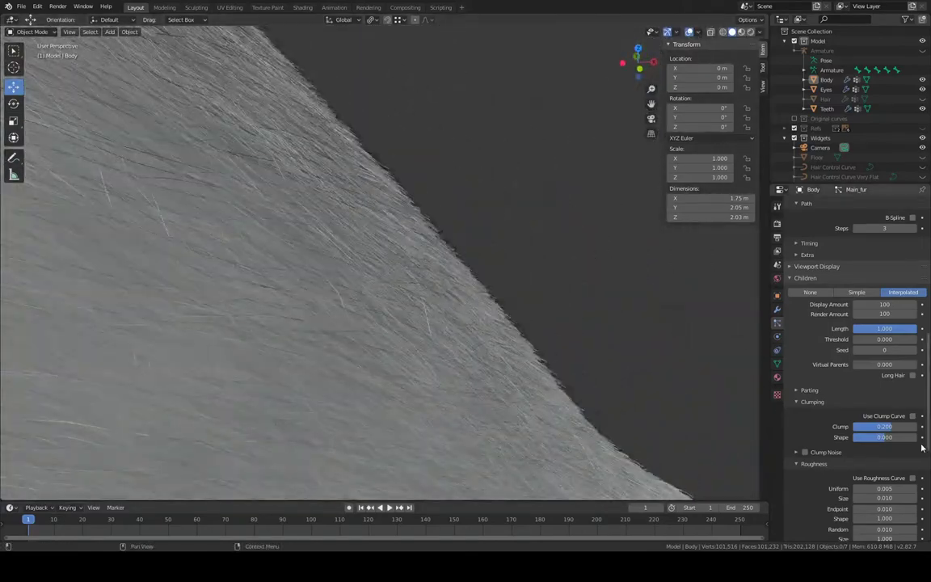
{"action": "scroll", "coordinate": [918, 447], "scroll_direction": "down", "scroll_amount": 3}
{"action": "scroll", "coordinate": [914, 444], "scroll_direction": "down", "scroll_amount": 3}
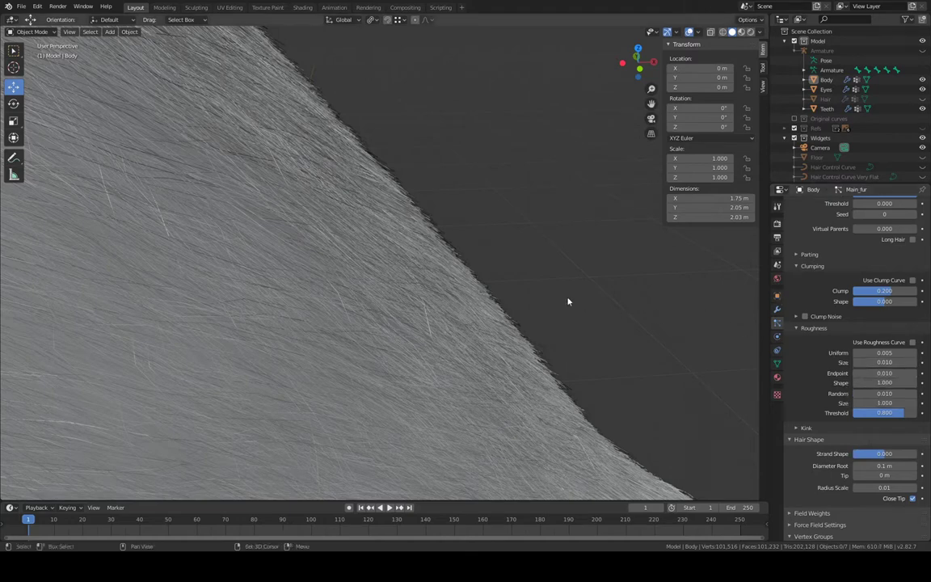
{"action": "middle_click_drag", "start_coordinate": [568, 301], "coordinate": [536, 291]}
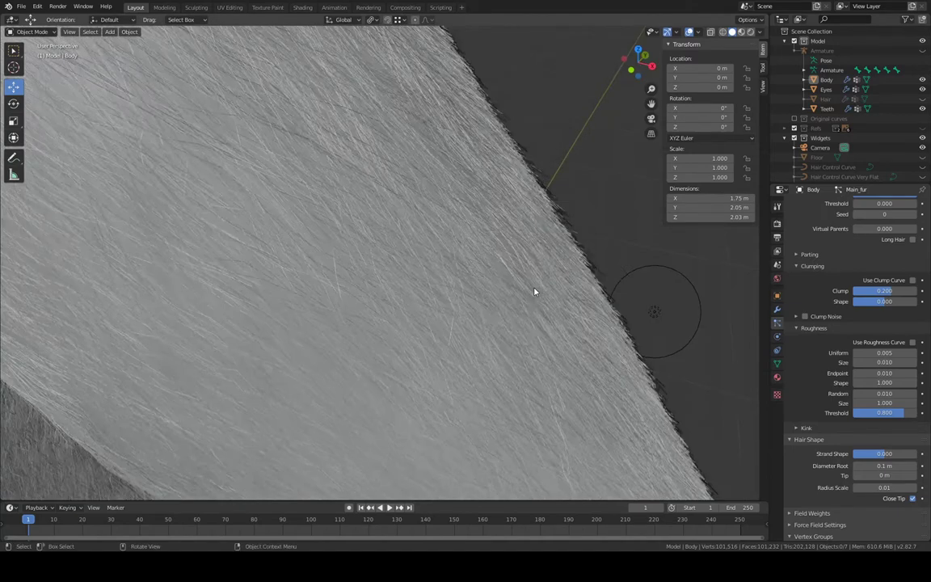
{"action": "left_click", "coordinate": [914, 291]}
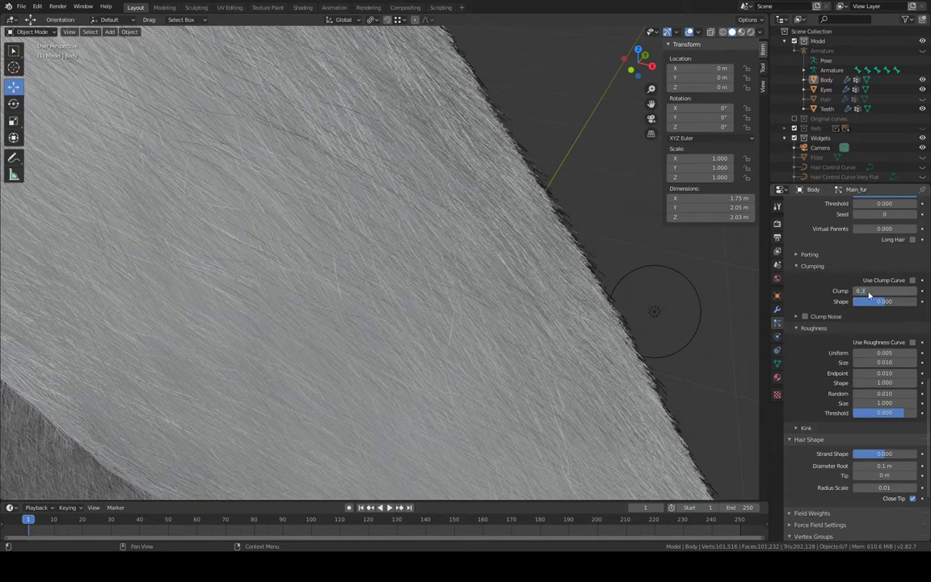
{"action": "type", "text": "0.3"}
{"action": "key", "text": "Return"}
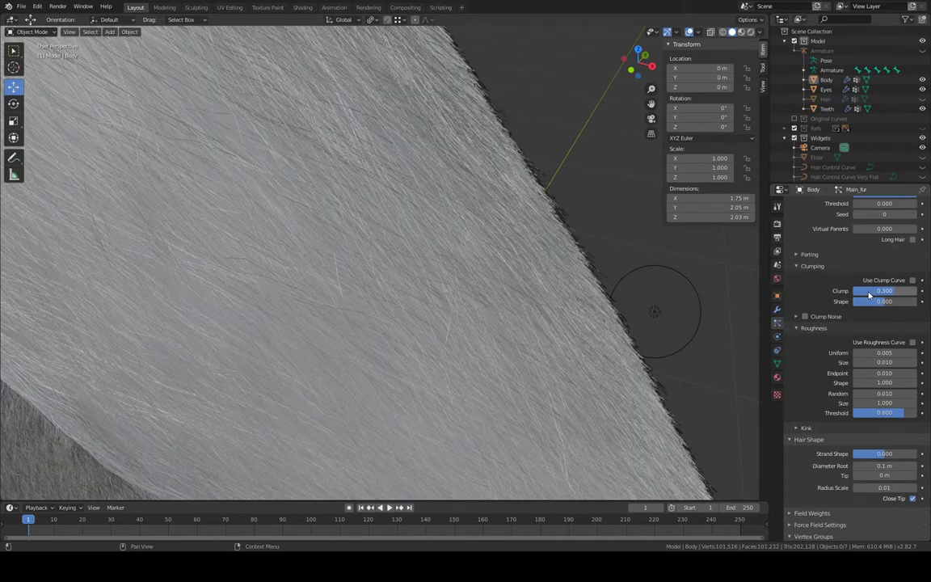
Set the Clump value in Main_fur's children clumping settings to 0.2
{"action": "scroll", "coordinate": [582, 225], "scroll_direction": "down", "scroll_amount": 5}
{"action": "middle_click_drag", "start_coordinate": [465, 185], "coordinate": [517, 150]}
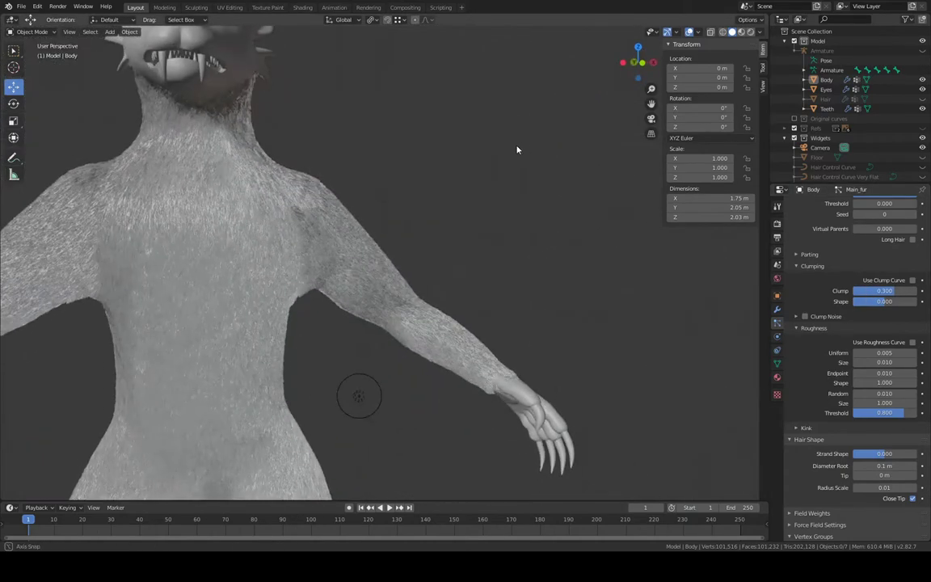
{"action": "left_click", "coordinate": [899, 290]}
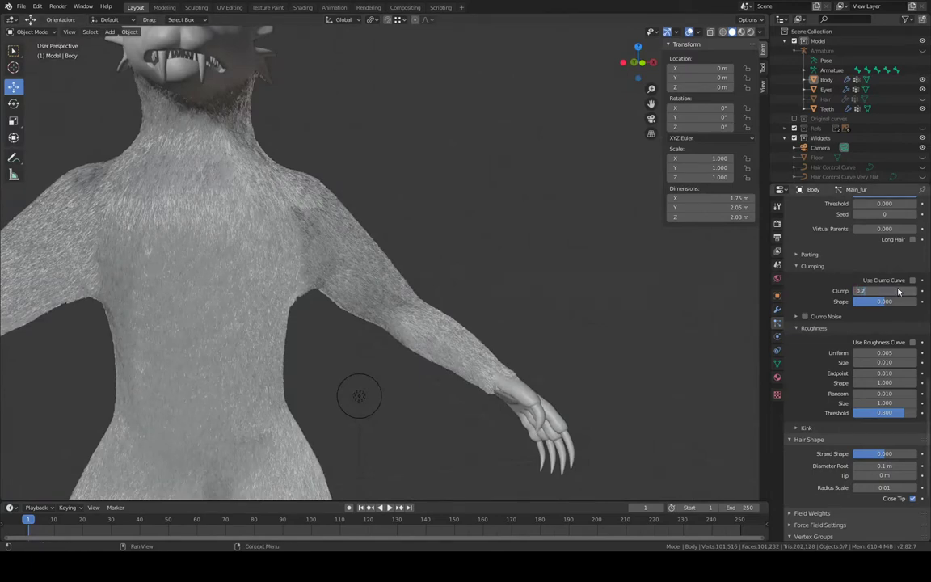
{"action": "key", "text": "Return"}
{"action": "scroll", "coordinate": [363, 260], "scroll_direction": "up", "scroll_amount": 8}
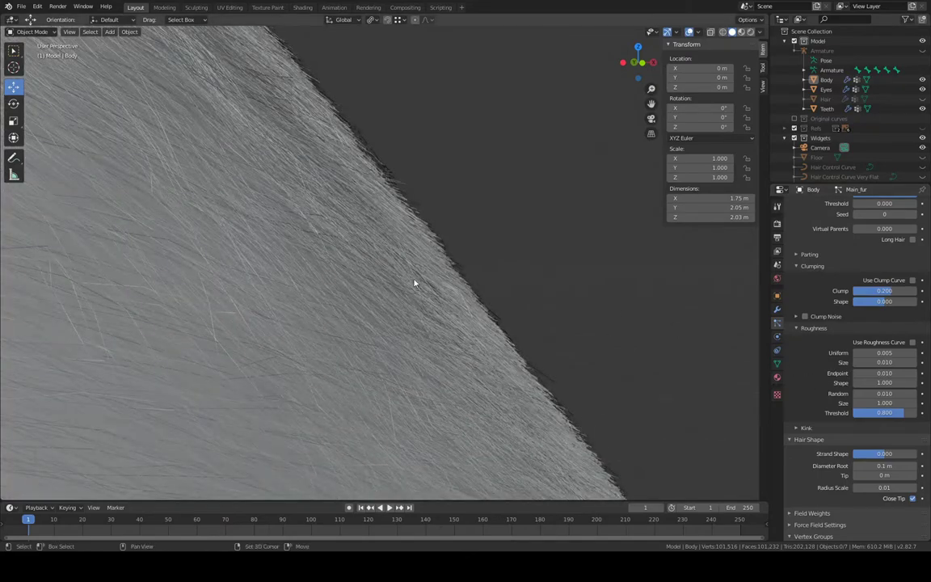
Inspect Main_fur's clumping up close and across the whole body, and save the file
{"action": "scroll", "coordinate": [485, 251], "scroll_direction": "down", "scroll_amount": 3}
{"action": "middle_click_drag", "start_coordinate": [496, 239], "coordinate": [338, 234]}
{"action": "scroll", "coordinate": [488, 240], "scroll_direction": "down", "scroll_amount": 2}
{"action": "scroll", "coordinate": [508, 224], "scroll_direction": "up", "scroll_amount": 7}
{"action": "scroll", "coordinate": [338, 234], "scroll_direction": "up", "scroll_amount": 3}
{"action": "scroll", "coordinate": [339, 233], "scroll_direction": "down", "scroll_amount": 4}
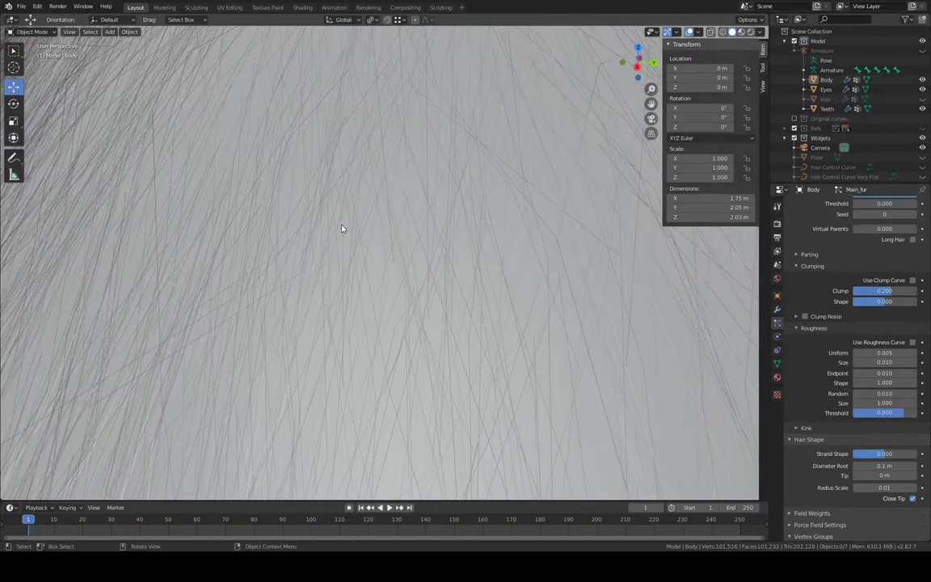
{"action": "scroll", "coordinate": [342, 225], "scroll_direction": "down", "scroll_amount": 3}
{"action": "middle_click_drag", "start_coordinate": [342, 226], "coordinate": [433, 216]}
{"action": "scroll", "coordinate": [432, 216], "scroll_direction": "down", "scroll_amount": 3}
{"action": "scroll", "coordinate": [432, 218], "scroll_direction": "down", "scroll_amount": 8}
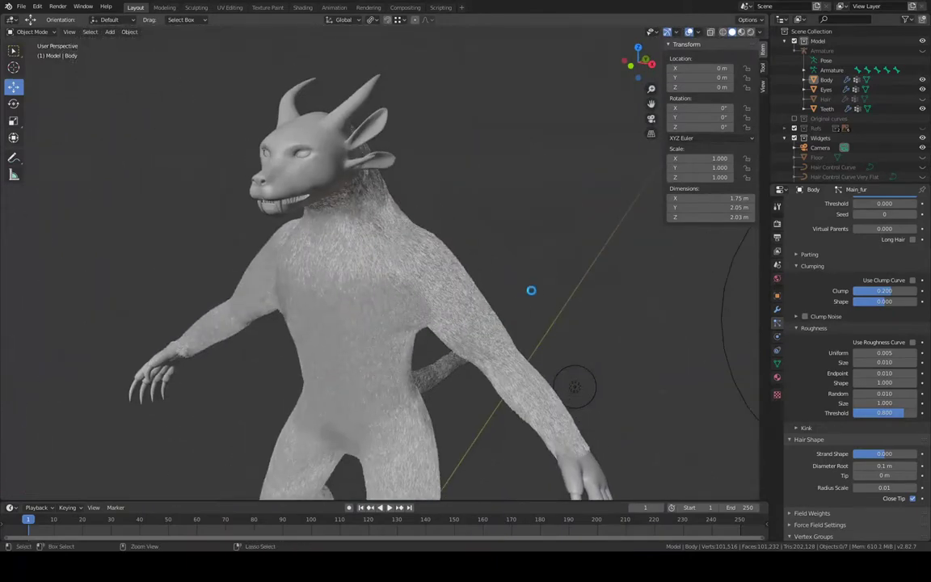
{"action": "key", "text": "ctrl+s"}
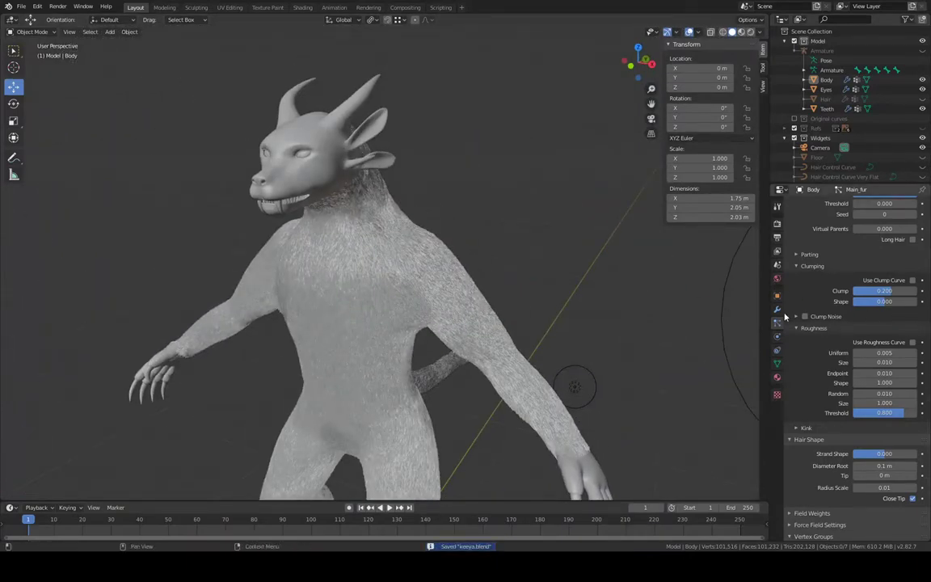
Show the Tail_fur particle system in the viewport and hide Main_fur
{"action": "middle_click_drag", "start_coordinate": [644, 341], "coordinate": [544, 332], "text": "shift"}
{"action": "scroll", "coordinate": [684, 381], "scroll_direction": "up", "scroll_amount": 2}
{"action": "middle_click_drag", "start_coordinate": [684, 349], "coordinate": [712, 258], "text": "shift"}
{"action": "scroll", "coordinate": [601, 190], "scroll_direction": "down", "scroll_amount": 3}
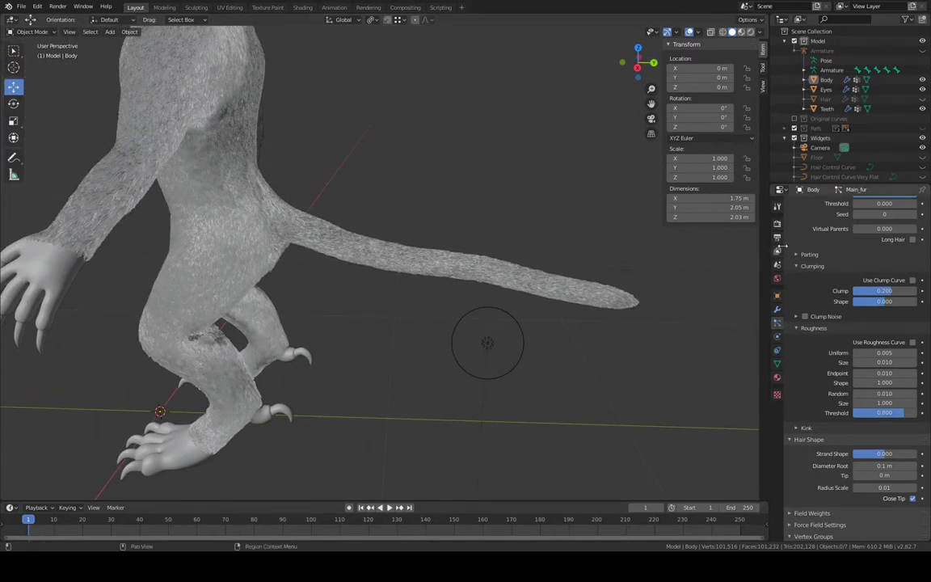
{"action": "left_click", "coordinate": [778, 310]}
{"action": "left_click", "coordinate": [779, 323]}
{"action": "scroll", "coordinate": [833, 287], "scroll_direction": "up", "scroll_amount": 15}
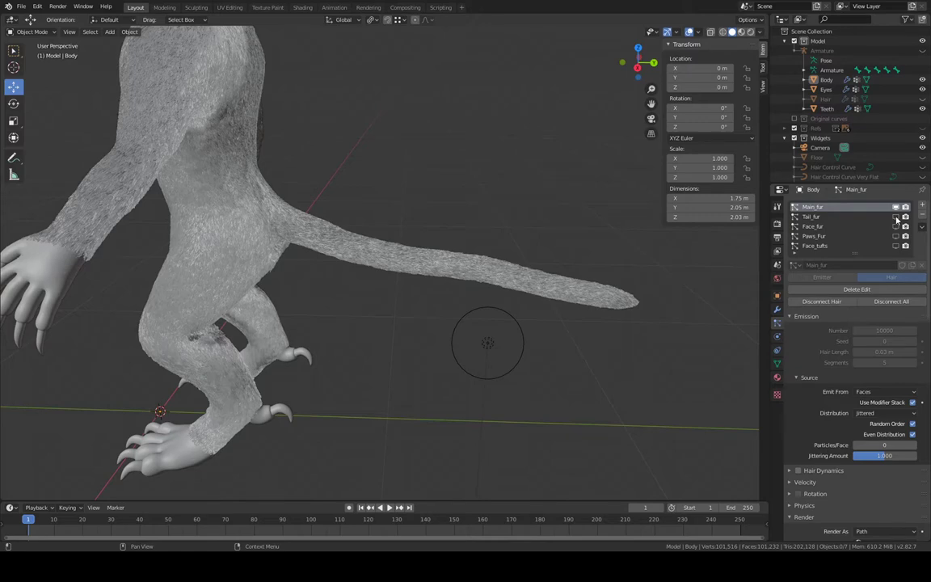
{"action": "left_click", "coordinate": [896, 217]}
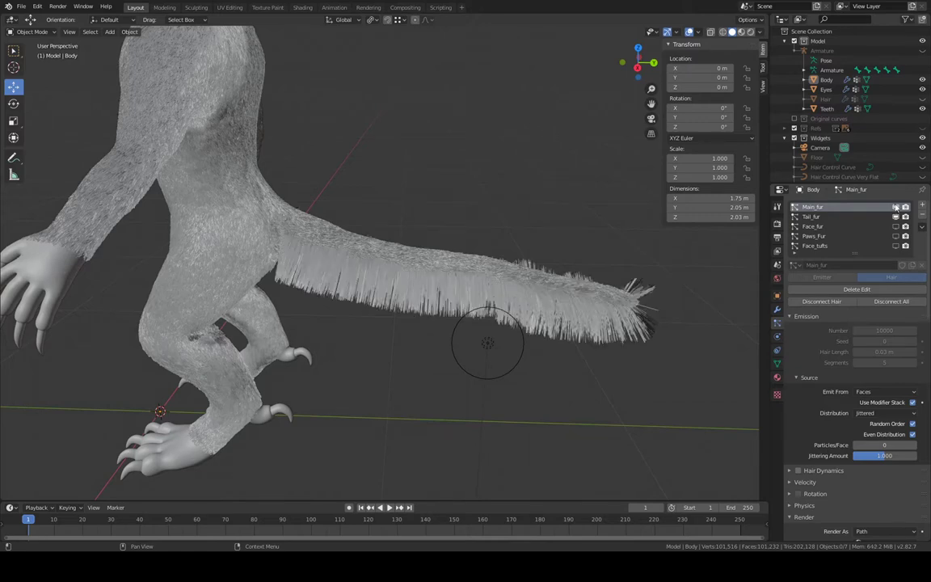
{"action": "left_click", "coordinate": [896, 207]}
{"action": "scroll", "coordinate": [483, 221], "scroll_direction": "up", "scroll_amount": 2}
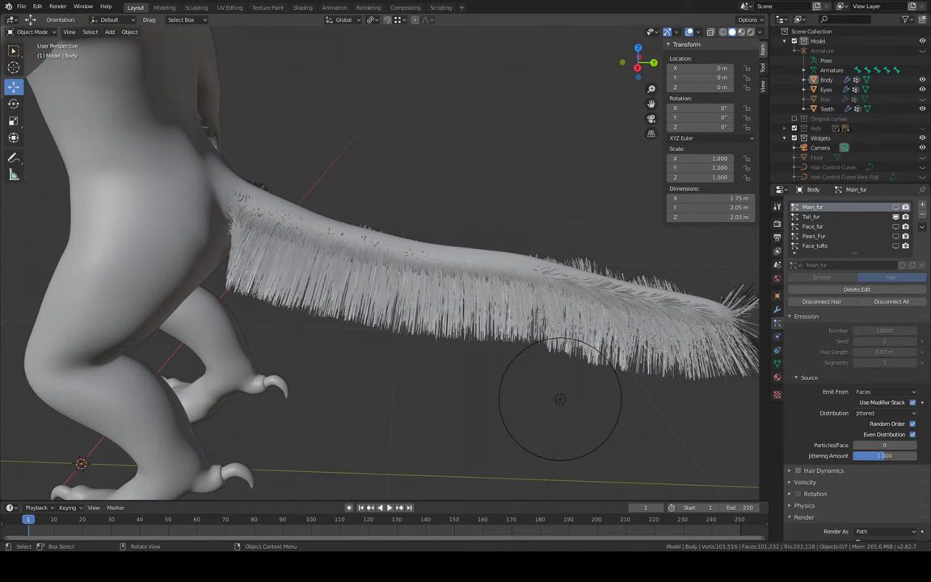
Select the Tail_fur particle system and set its children to None to examine the parent hairs
{"action": "middle_click_drag", "start_coordinate": [525, 308], "coordinate": [458, 234]}
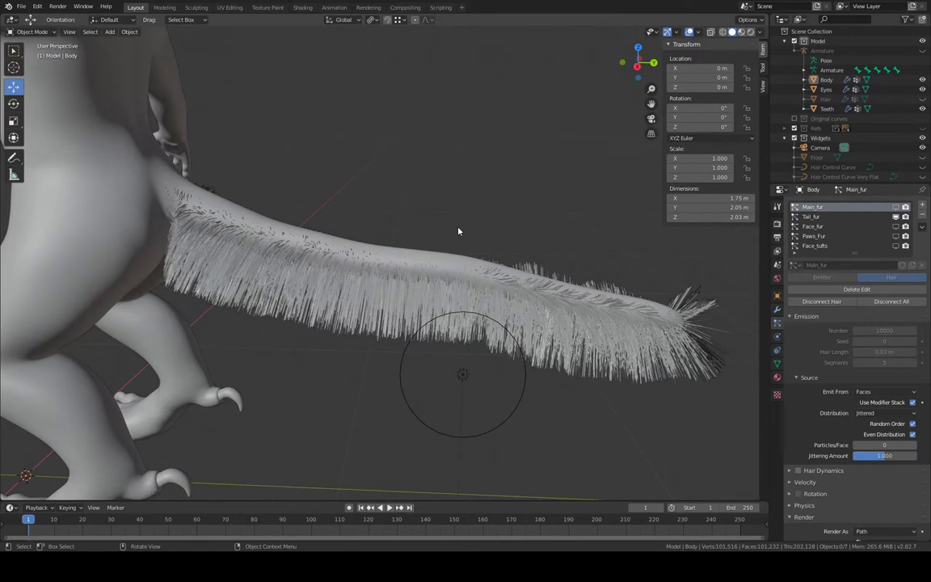
{"action": "left_click", "coordinate": [813, 218]}
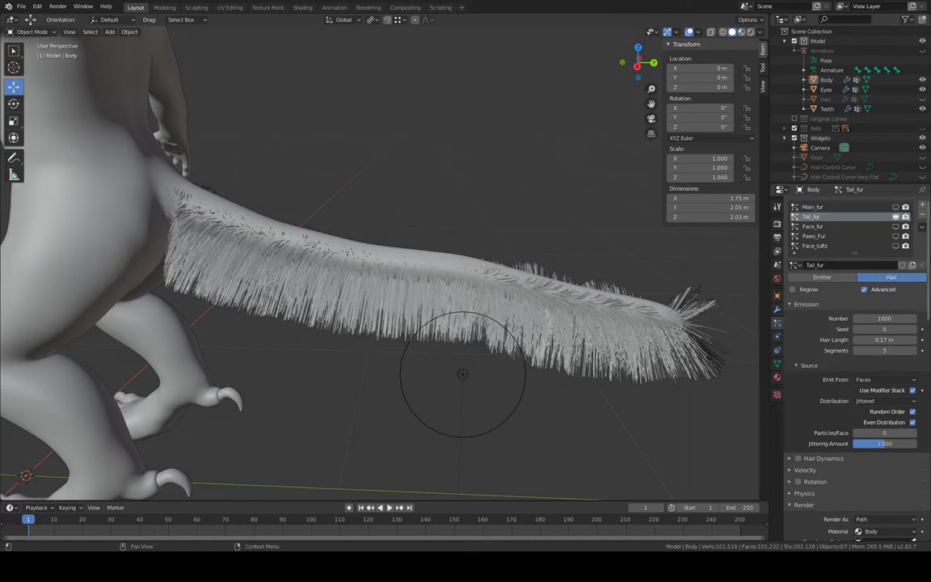
{"action": "left_click_drag", "start_coordinate": [928, 240], "coordinate": [926, 370]}
{"action": "scroll", "coordinate": [917, 397], "scroll_direction": "up", "scroll_amount": 8}
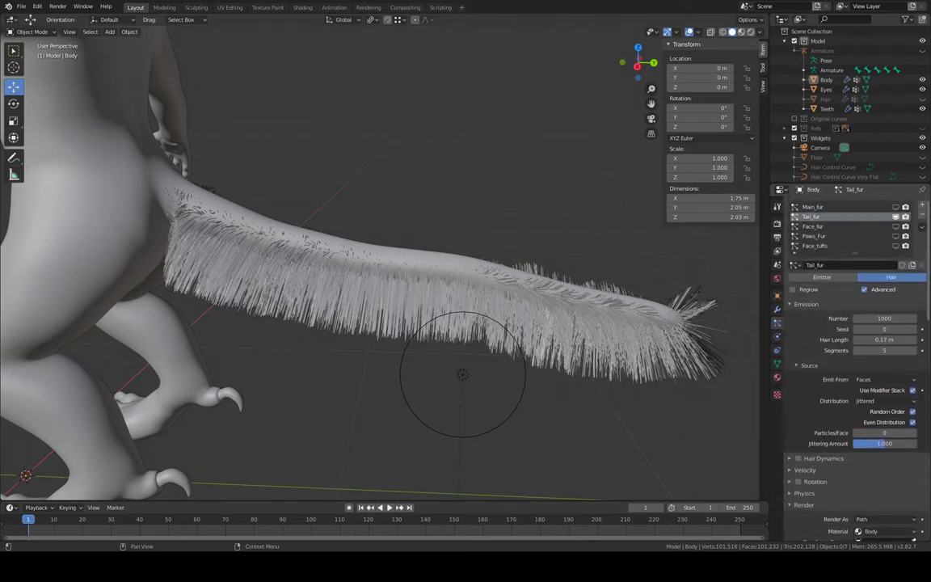
{"action": "middle_click_drag", "start_coordinate": [462, 373], "coordinate": [142, 272]}
{"action": "middle_click_drag", "start_coordinate": [484, 283], "coordinate": [595, 301]}
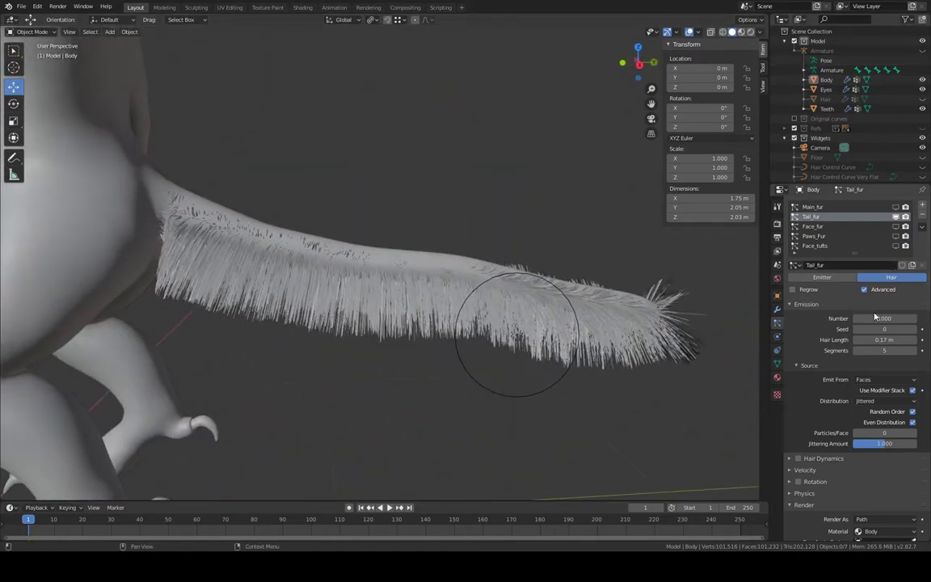
{"action": "scroll", "coordinate": [830, 394], "scroll_direction": "down", "scroll_amount": 10}
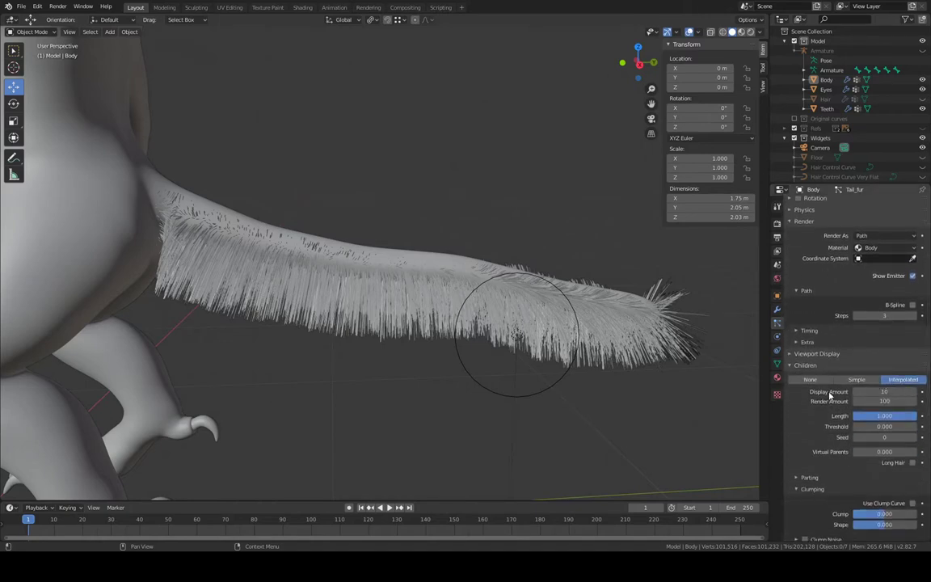
{"action": "left_click", "coordinate": [811, 380]}
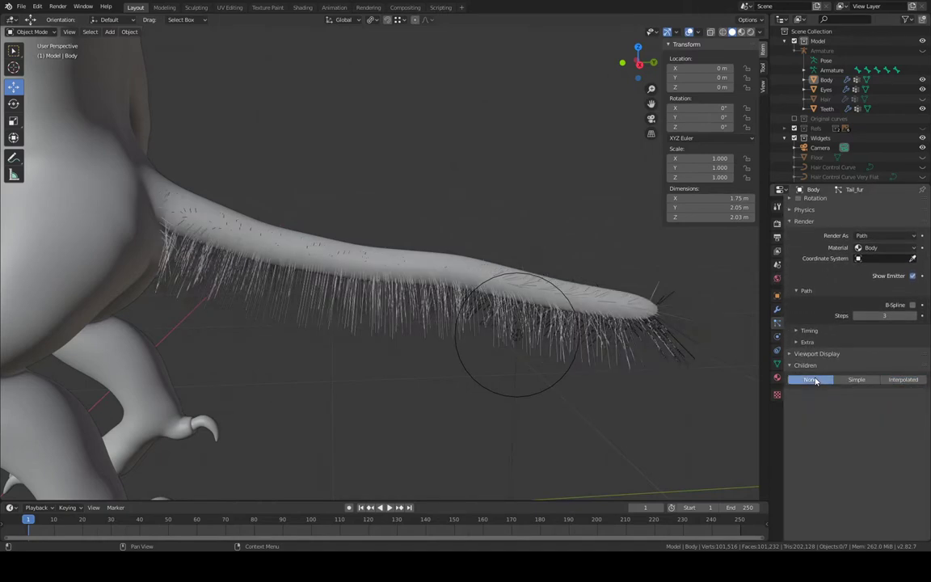
{"action": "mouse_move", "coordinate": [634, 327]}
{"action": "middle_mouse_down"}
{"action": "mouse_move", "coordinate": [561, 307]}
{"action": "mouse_move", "coordinate": [555, 380]}
{"action": "mouse_move", "coordinate": [501, 281]}
{"action": "mouse_move", "coordinate": [635, 253]}
{"action": "mouse_move", "coordinate": [622, 307]}
{"action": "mouse_move", "coordinate": [622, 327]}
{"action": "mouse_move", "coordinate": [630, 324]}
{"action": "middle_mouse_up"}
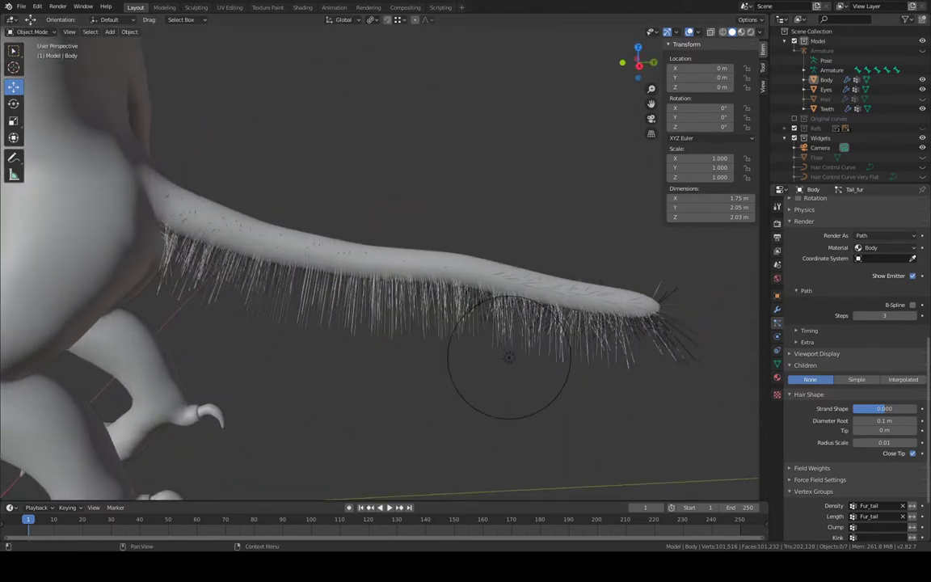
Set Tail_fur's emission Number to 800 and switch its children back to Interpolated
{"action": "scroll", "coordinate": [928, 365], "scroll_direction": "up", "scroll_amount": 7}
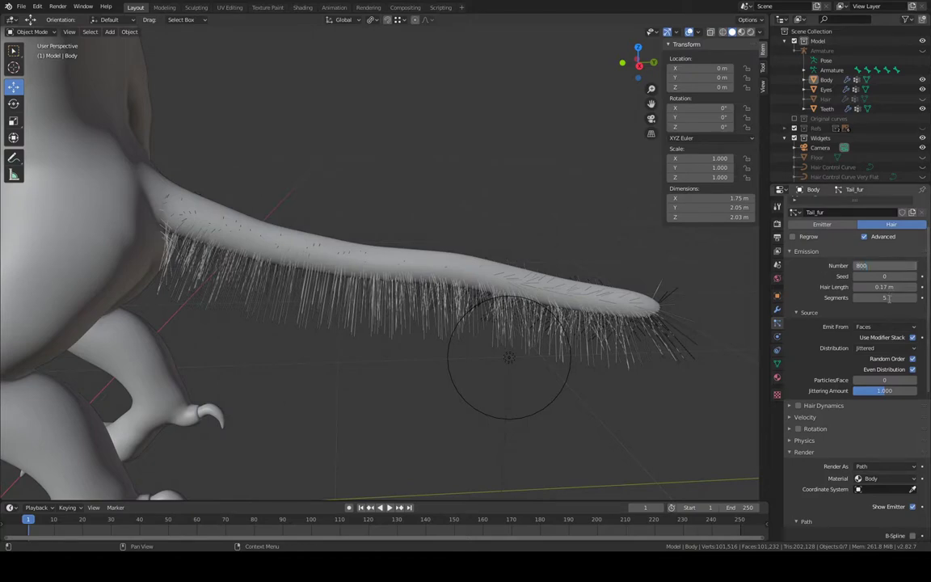
{"action": "key", "text": "Return"}
{"action": "mouse_move", "coordinate": [631, 333]}
{"action": "middle_mouse_down"}
{"action": "mouse_move", "coordinate": [590, 310]}
{"action": "mouse_move", "coordinate": [626, 314]}
{"action": "middle_mouse_up"}
{"action": "scroll", "coordinate": [819, 310], "scroll_direction": "down", "scroll_amount": 5}
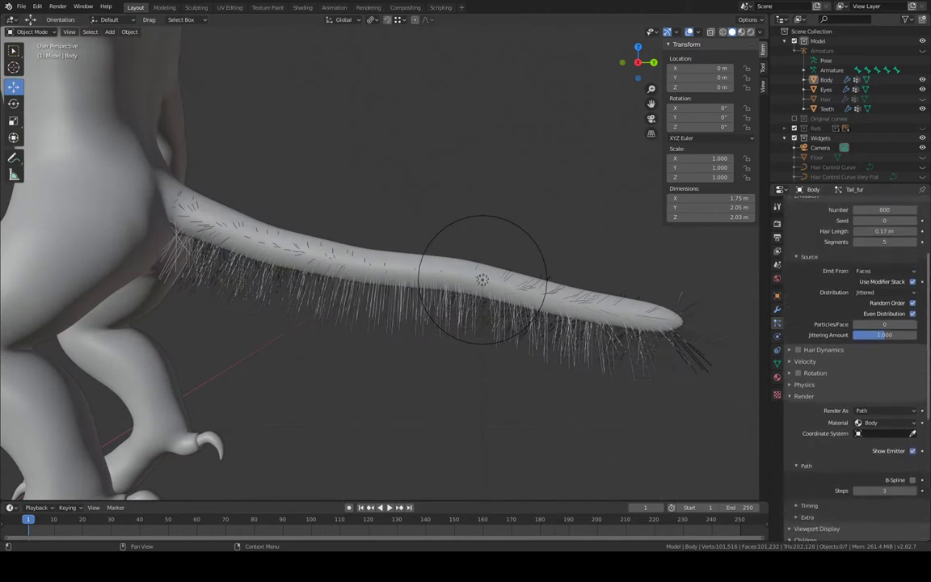
{"action": "scroll", "coordinate": [859, 364], "scroll_direction": "down", "scroll_amount": 5}
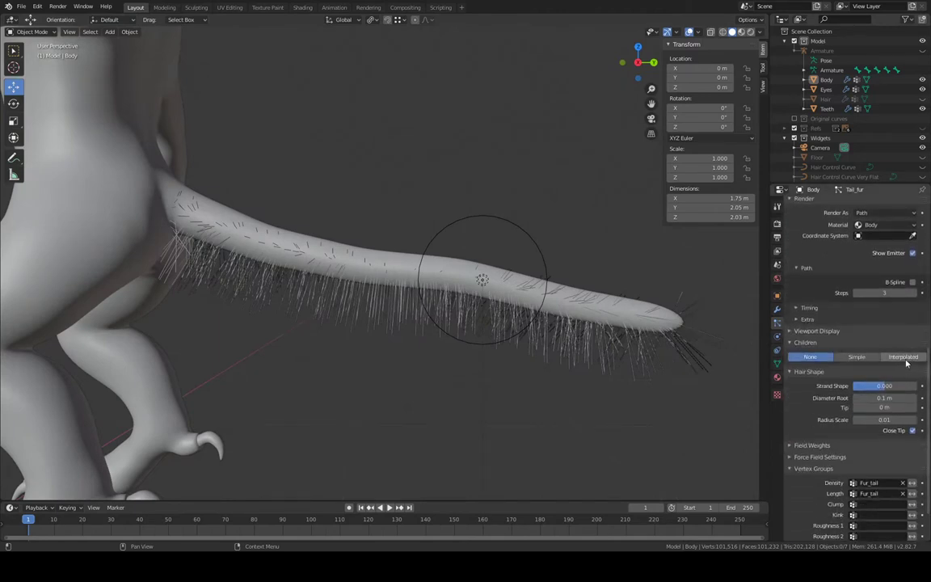
{"action": "left_click", "coordinate": [906, 358]}
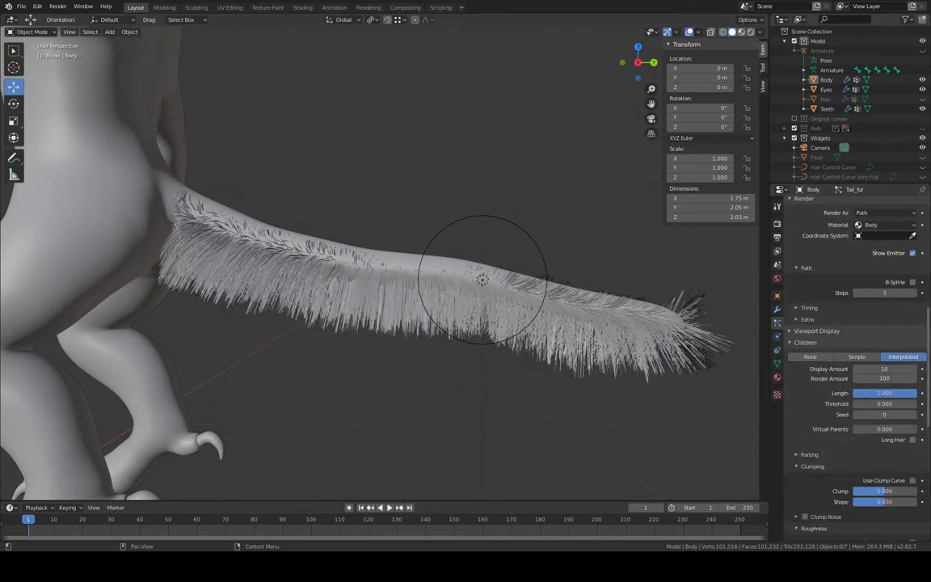
{"action": "scroll", "coordinate": [923, 339], "scroll_direction": "up", "scroll_amount": 10}
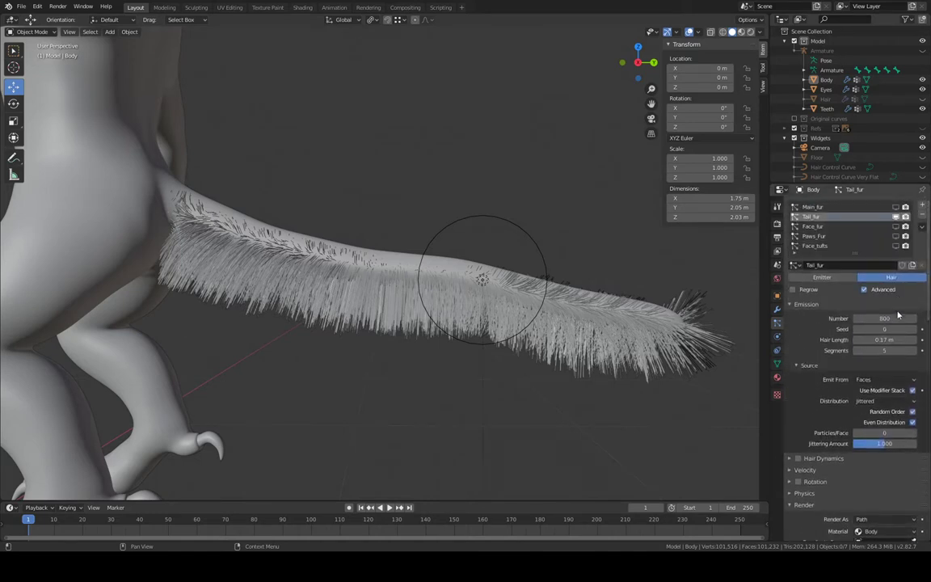
Enter Particle Edit mode for Tail_fur and comb the hairs at the tail's base downward from the right orthographic view
{"action": "left_click", "coordinate": [44, 34]}
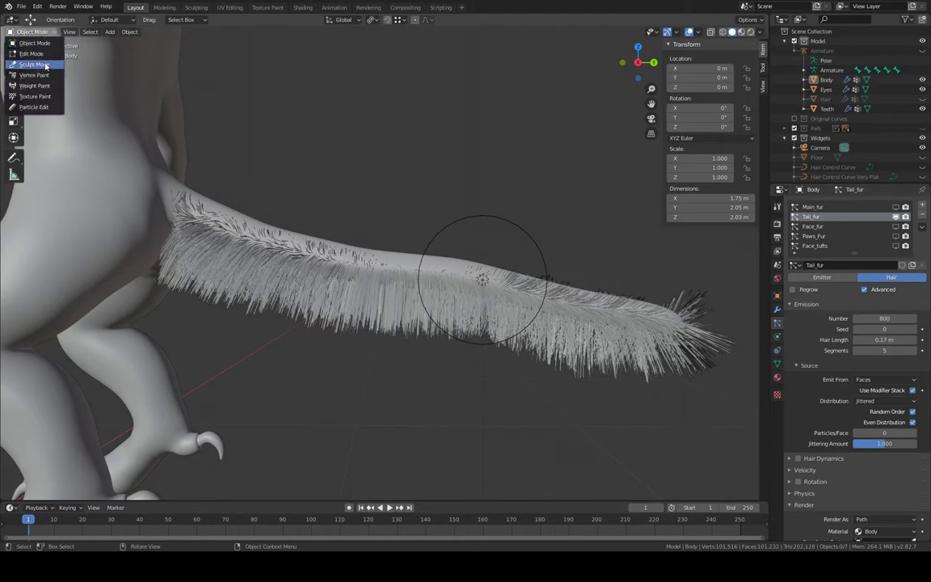
{"action": "left_click", "coordinate": [47, 109]}
{"action": "middle_click_drag", "start_coordinate": [485, 188], "coordinate": [480, 215]}
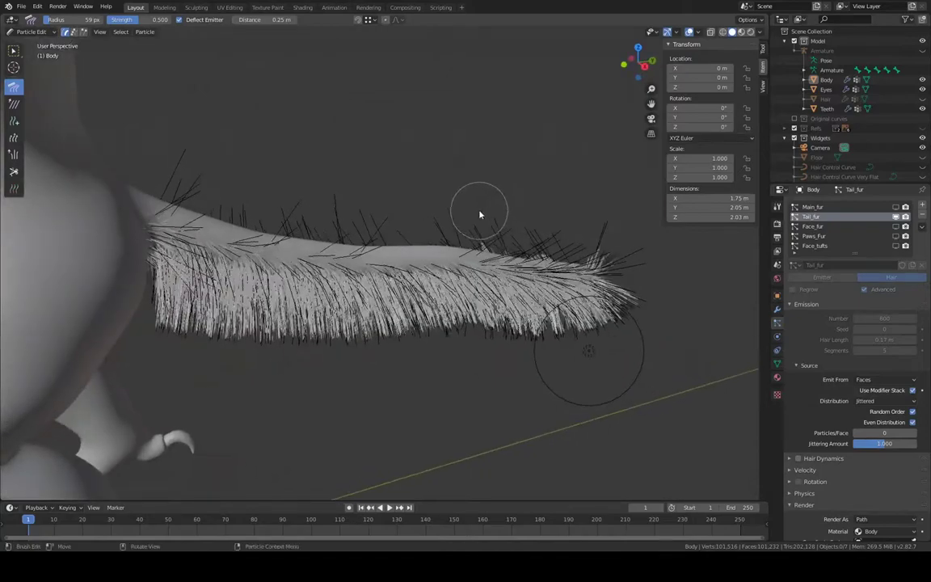
{"action": "middle_click_drag", "start_coordinate": [457, 166], "coordinate": [472, 194]}
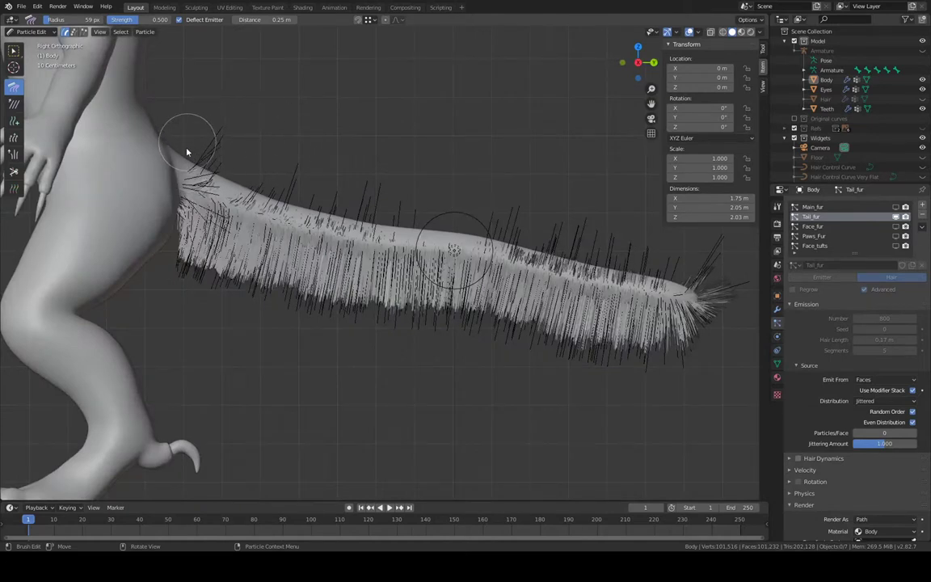
{"action": "left_click_drag", "start_coordinate": [188, 153], "coordinate": [178, 348]}
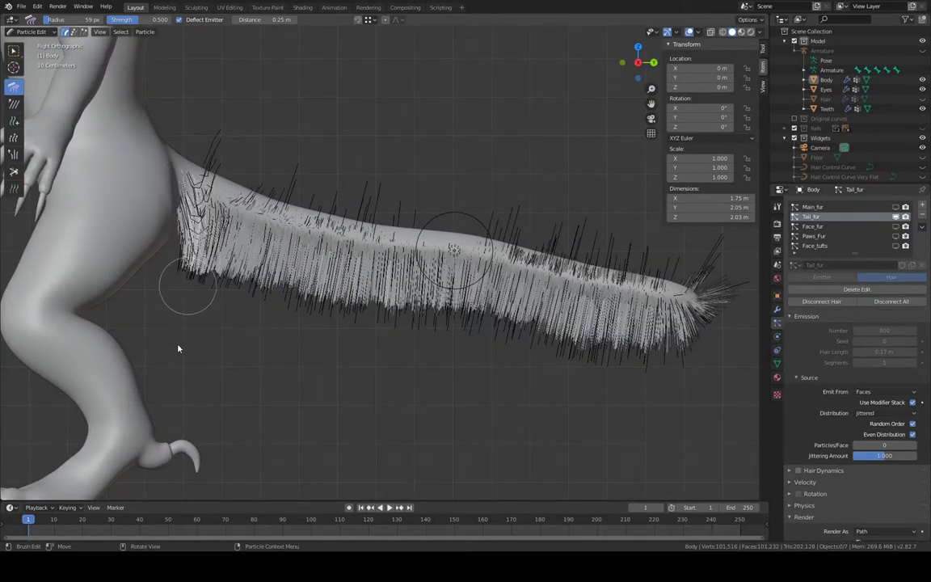
{"action": "left_click_drag", "start_coordinate": [205, 210], "coordinate": [201, 326]}
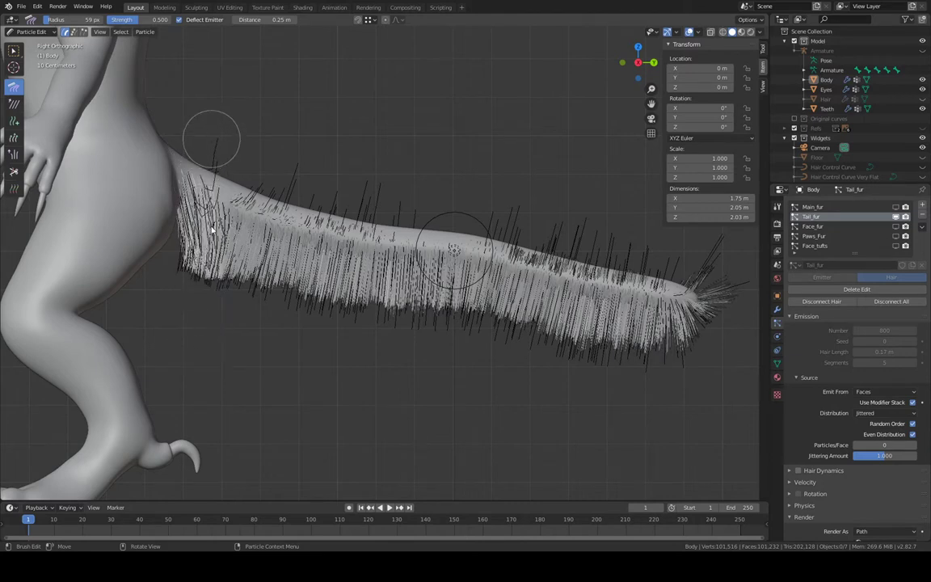
{"action": "left_click_drag", "start_coordinate": [212, 230], "coordinate": [206, 362]}
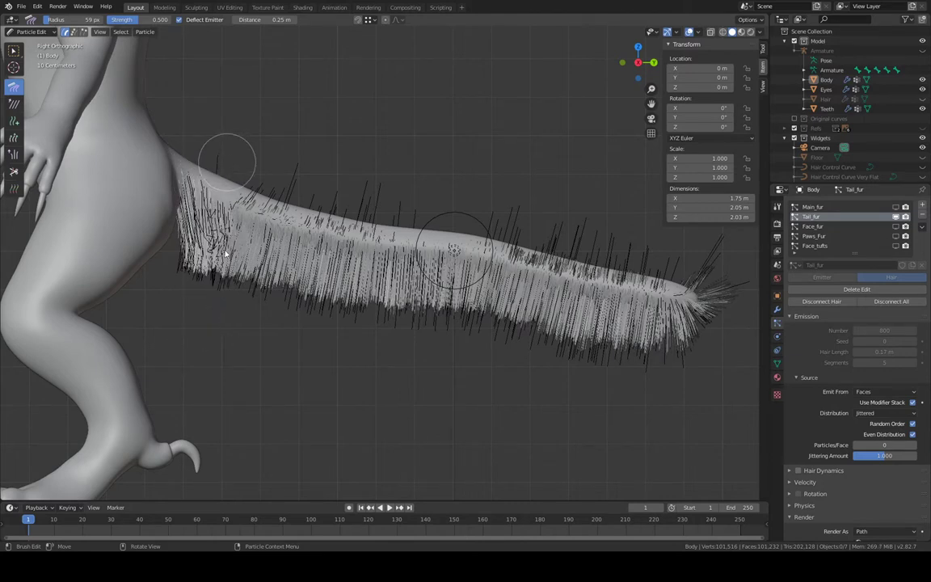
{"action": "mouse_move", "coordinate": [228, 161]}
{"action": "left_mouse_down"}
{"action": "mouse_move", "coordinate": [212, 279]}
{"action": "mouse_move", "coordinate": [230, 355]}
{"action": "left_mouse_up"}
Enlarge the Comb brush radius to 93 px and comb the Tail_fur hairs downward from the tail's base to near its middle
{"action": "key", "text": "f"}
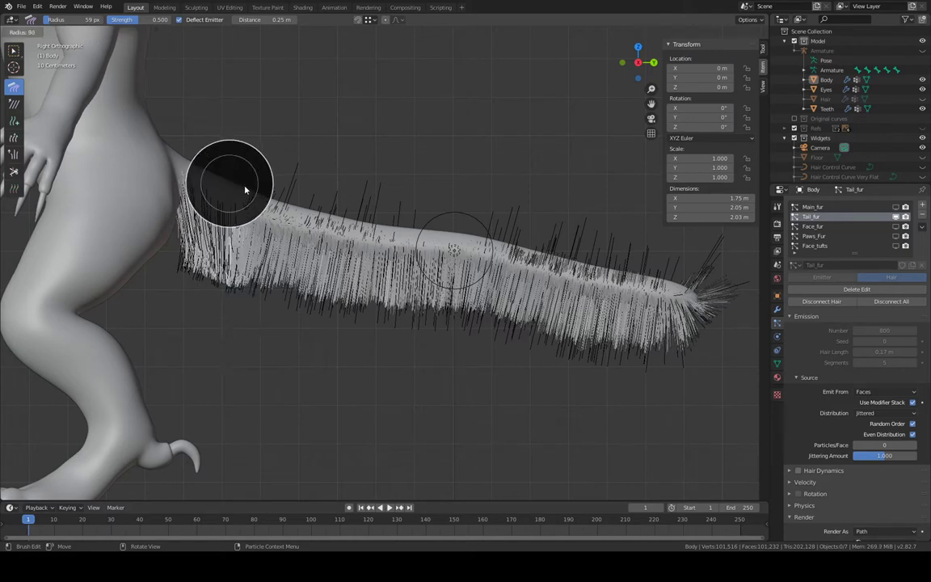
{"action": "left_click", "coordinate": [236, 166]}
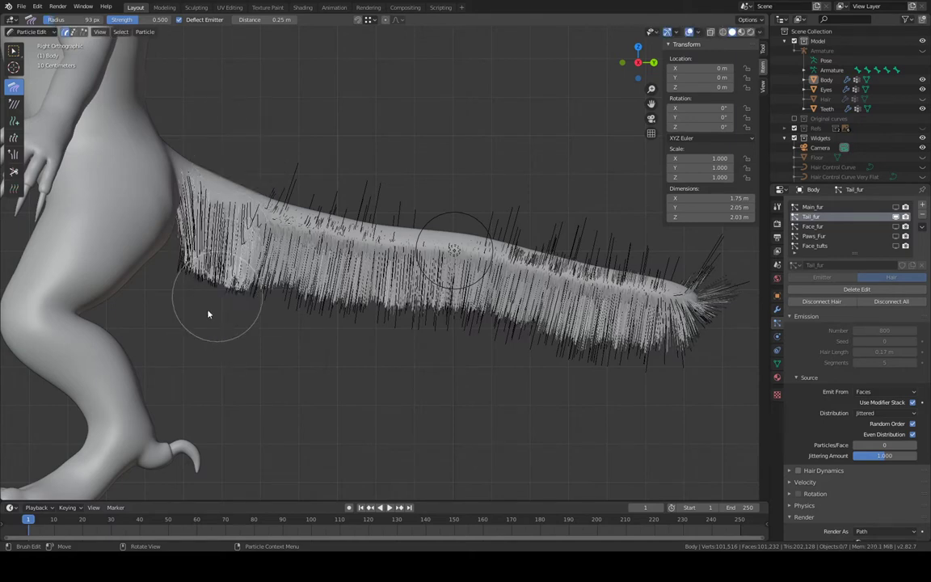
{"action": "mouse_move", "coordinate": [208, 316]}
{"action": "left_mouse_down"}
{"action": "mouse_move", "coordinate": [198, 168]}
{"action": "mouse_move", "coordinate": [184, 319]}
{"action": "left_mouse_up"}
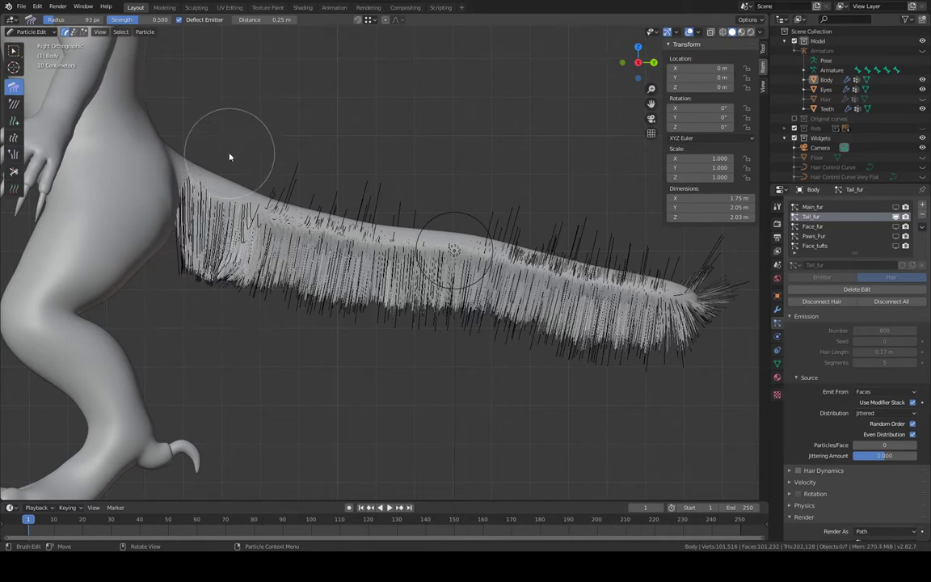
{"action": "mouse_move", "coordinate": [232, 218]}
{"action": "left_mouse_down"}
{"action": "mouse_move", "coordinate": [204, 293]}
{"action": "mouse_move", "coordinate": [221, 393]}
{"action": "left_mouse_up"}
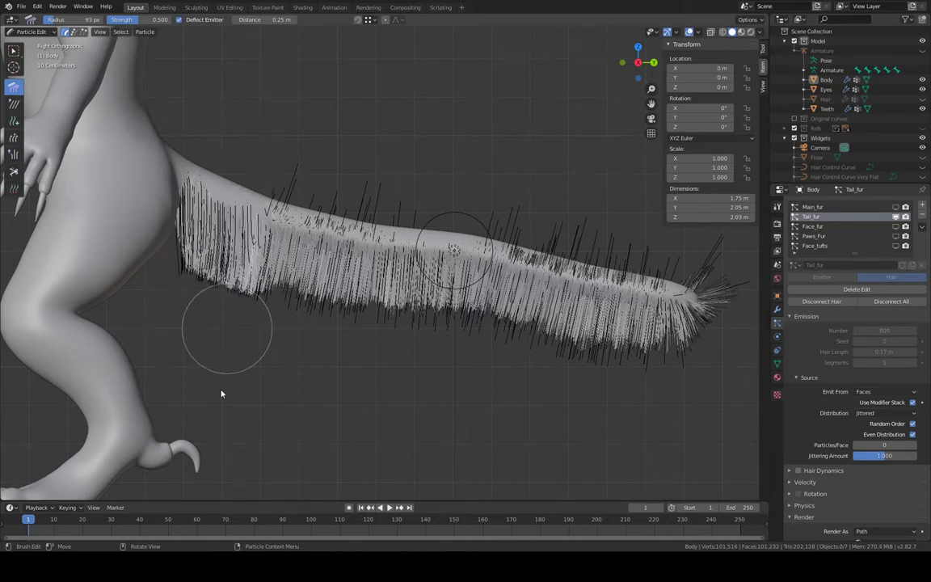
{"action": "mouse_move", "coordinate": [270, 224]}
{"action": "left_mouse_down"}
{"action": "mouse_move", "coordinate": [259, 267]}
{"action": "mouse_move", "coordinate": [275, 394]}
{"action": "left_mouse_up"}
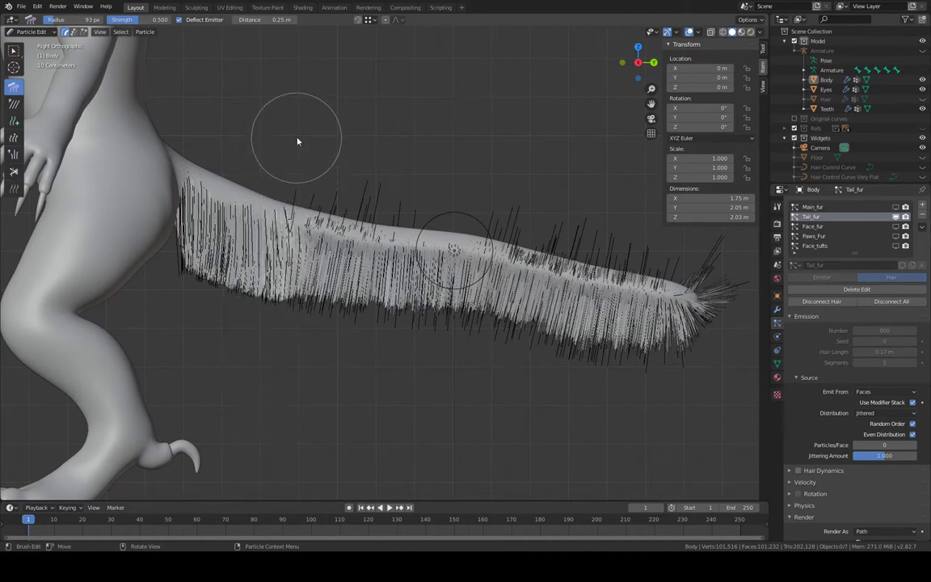
{"action": "left_click_drag", "start_coordinate": [308, 240], "coordinate": [312, 339]}
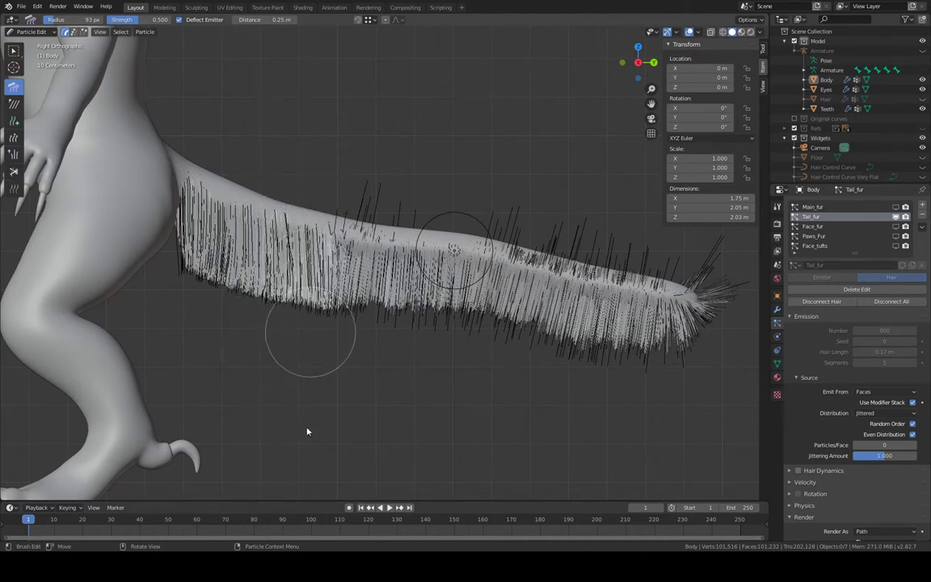
{"action": "left_click_drag", "start_coordinate": [329, 158], "coordinate": [350, 445]}
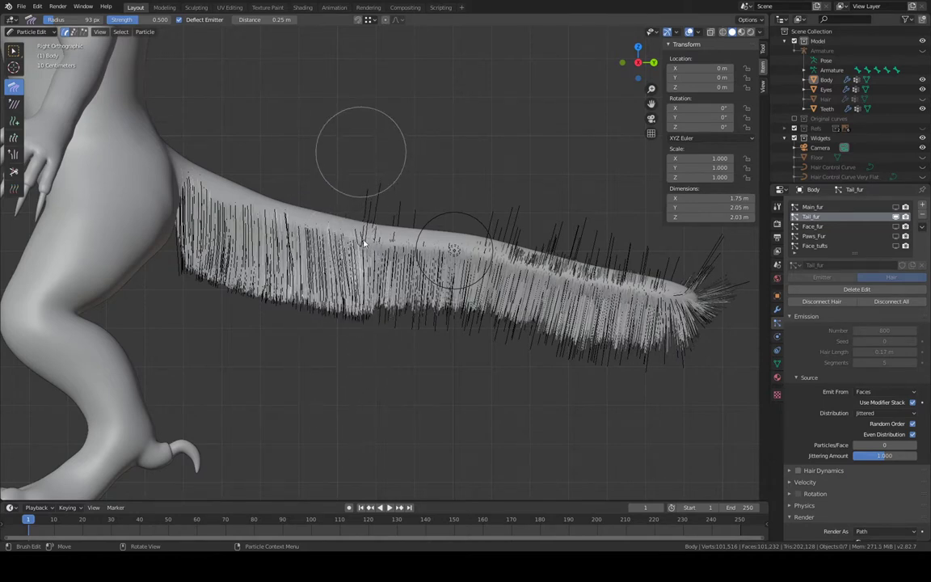
{"action": "left_click_drag", "start_coordinate": [358, 154], "coordinate": [374, 433]}
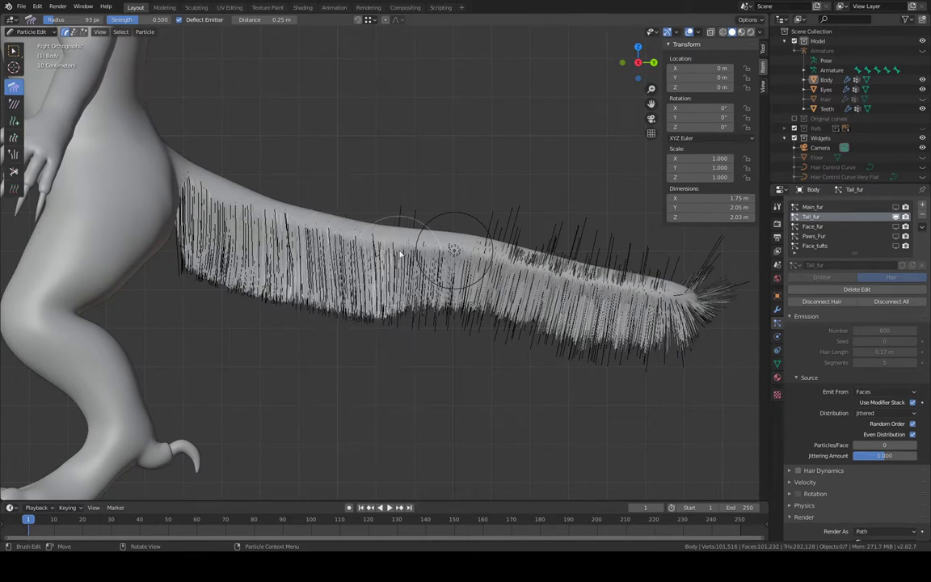
Comb the hairs straight down from the middle of the tail to just before its tip, still from the right orthographic view
{"action": "mouse_move", "coordinate": [400, 270]}
{"action": "left_mouse_down"}
{"action": "mouse_move", "coordinate": [409, 400]}
{"action": "mouse_move", "coordinate": [426, 422]}
{"action": "left_mouse_up"}
{"action": "left_click_drag", "start_coordinate": [434, 243], "coordinate": [441, 435]}
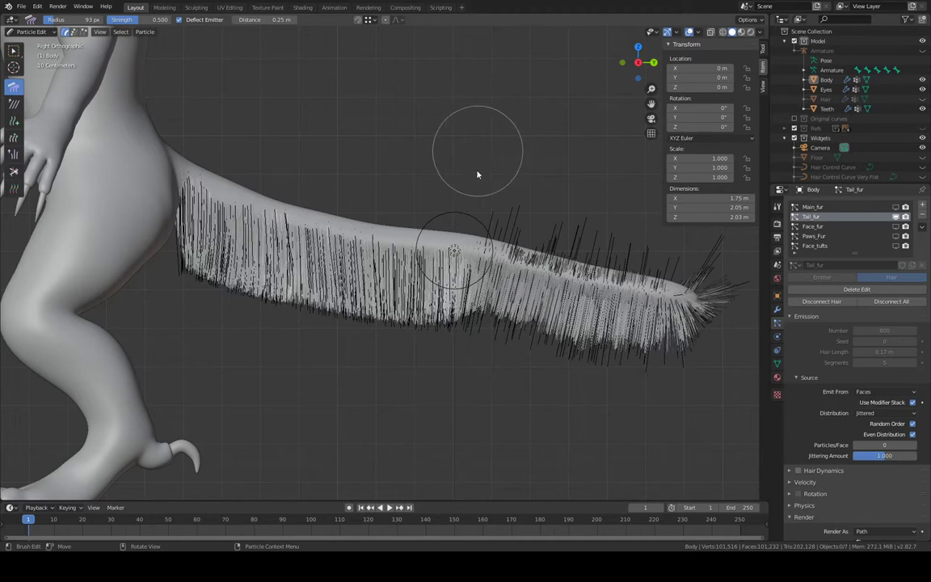
{"action": "mouse_move", "coordinate": [476, 139]}
{"action": "left_mouse_down"}
{"action": "mouse_move", "coordinate": [474, 218]}
{"action": "mouse_move", "coordinate": [443, 283]}
{"action": "mouse_move", "coordinate": [487, 347]}
{"action": "left_mouse_up"}
{"action": "left_click_drag", "start_coordinate": [500, 410], "coordinate": [511, 487]}
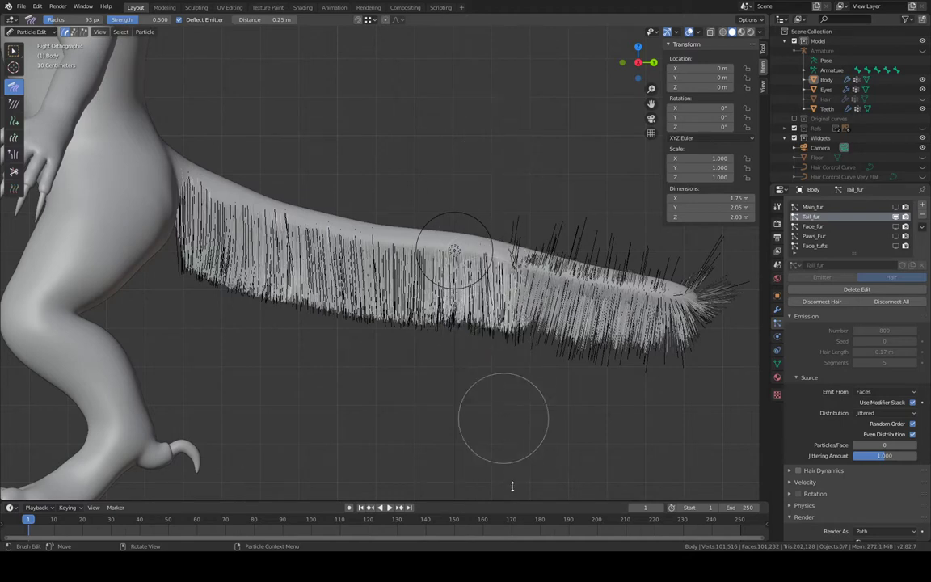
{"action": "left_click_drag", "start_coordinate": [514, 158], "coordinate": [513, 324]}
{"action": "mouse_move", "coordinate": [517, 234]}
{"action": "left_mouse_down"}
{"action": "mouse_move", "coordinate": [495, 312]}
{"action": "mouse_move", "coordinate": [521, 413]}
{"action": "left_mouse_up"}
{"action": "left_click_drag", "start_coordinate": [547, 264], "coordinate": [550, 453]}
{"action": "left_click_drag", "start_coordinate": [582, 199], "coordinate": [582, 437]}
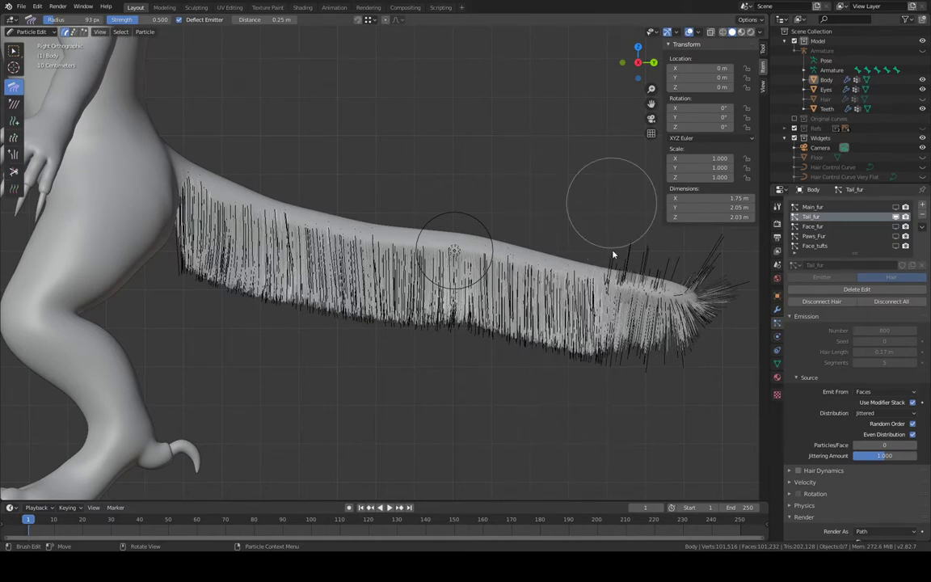
{"action": "left_click_drag", "start_coordinate": [613, 255], "coordinate": [634, 482]}
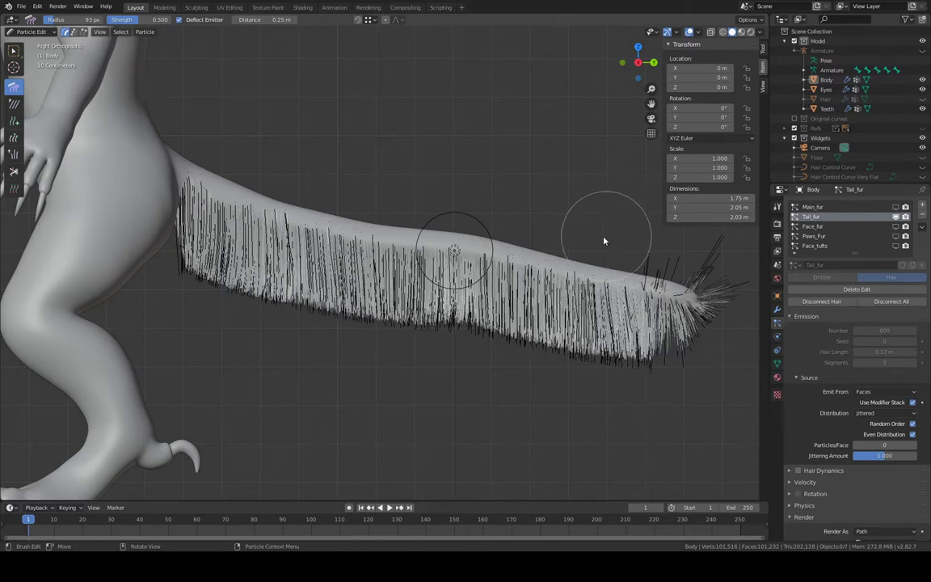
Comb the hairs at the tail tip diagonally backward and down so they fan out past the end
{"action": "middle_click_drag", "start_coordinate": [596, 194], "coordinate": [470, 203], "text": "shift"}
{"action": "mouse_move", "coordinate": [517, 276]}
{"action": "left_mouse_down"}
{"action": "mouse_move", "coordinate": [576, 426]}
{"action": "mouse_move", "coordinate": [605, 461]}
{"action": "left_mouse_up"}
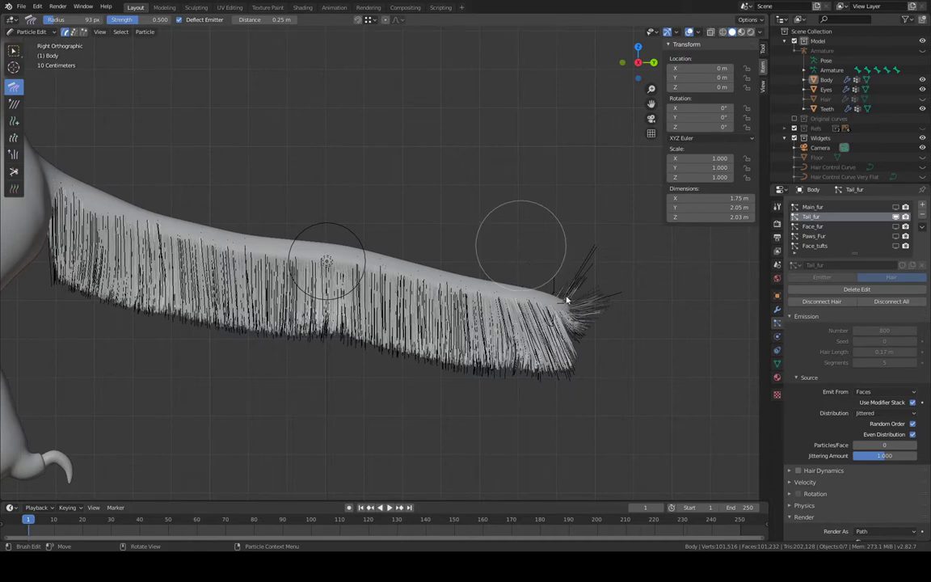
{"action": "left_click_drag", "start_coordinate": [567, 299], "coordinate": [676, 517]}
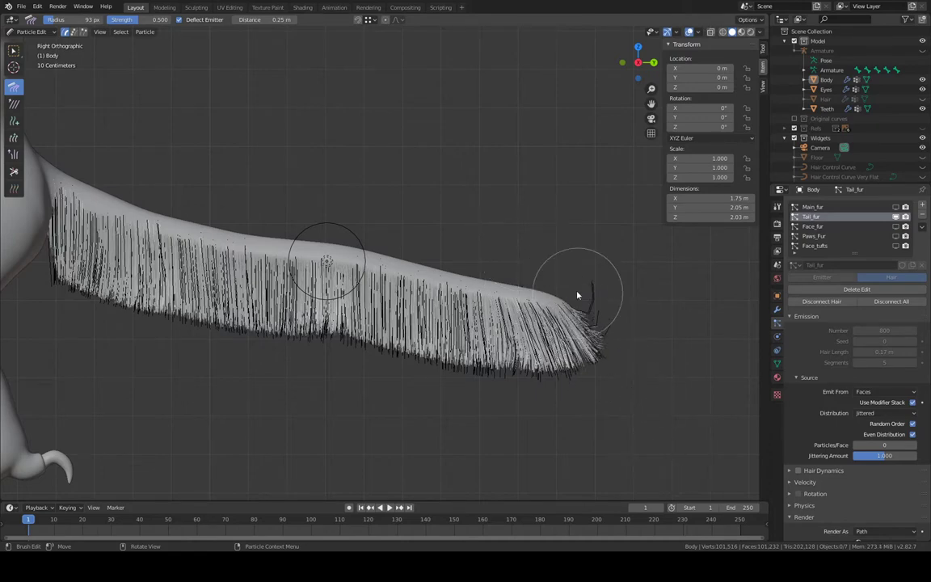
{"action": "left_click_drag", "start_coordinate": [663, 353], "coordinate": [682, 393]}
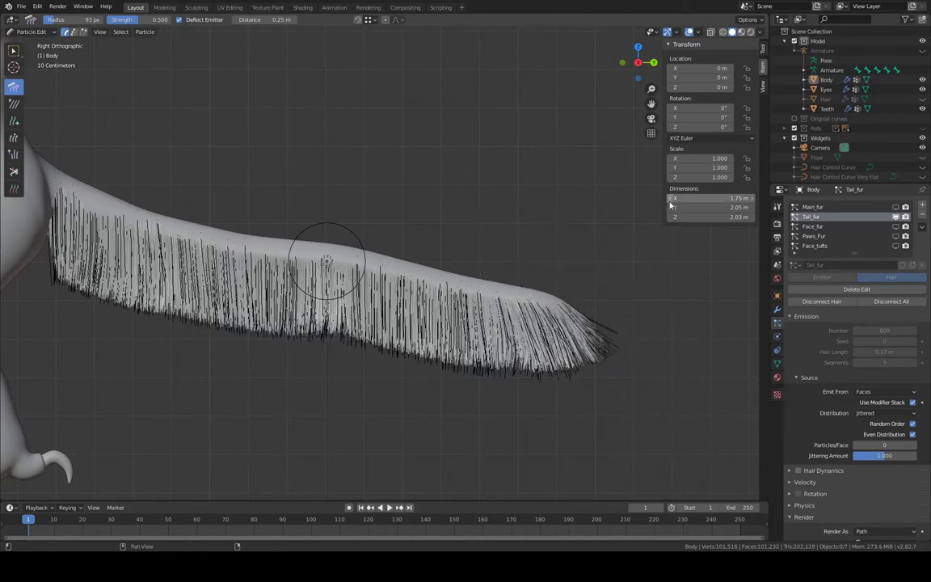
From the left orthographic view, comb the hairs between the tail tip and the middle downward, angled toward the tip
{"action": "key", "text": "ctrl+KP_3"}
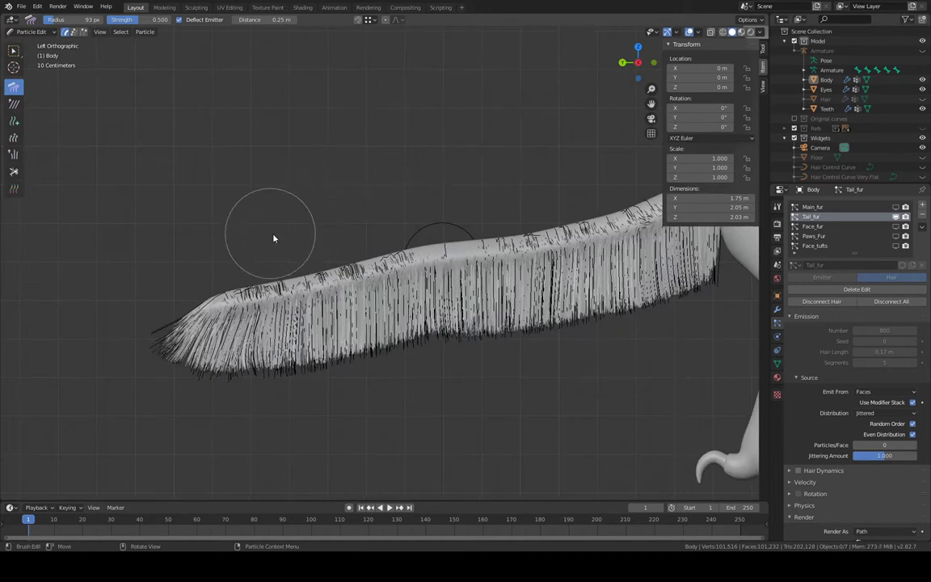
{"action": "mouse_move", "coordinate": [253, 289]}
{"action": "left_mouse_down"}
{"action": "mouse_move", "coordinate": [217, 335]}
{"action": "mouse_move", "coordinate": [206, 468]}
{"action": "left_mouse_up"}
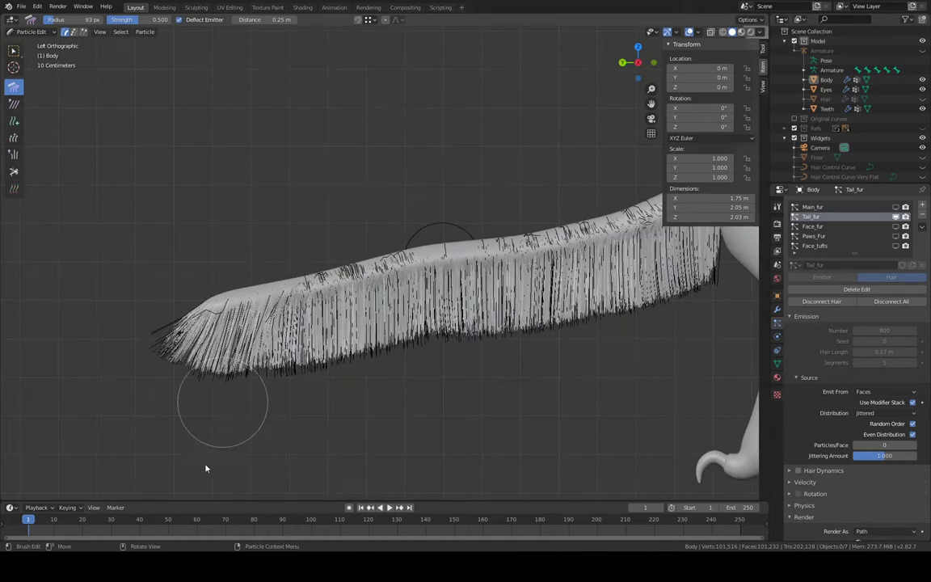
{"action": "mouse_move", "coordinate": [209, 363]}
{"action": "left_mouse_down"}
{"action": "mouse_move", "coordinate": [166, 440]}
{"action": "mouse_move", "coordinate": [152, 522]}
{"action": "left_mouse_up"}
{"action": "left_click_drag", "start_coordinate": [313, 291], "coordinate": [241, 507]}
{"action": "left_click_drag", "start_coordinate": [373, 227], "coordinate": [260, 533]}
{"action": "mouse_move", "coordinate": [400, 237]}
{"action": "left_mouse_down"}
{"action": "mouse_move", "coordinate": [409, 233]}
{"action": "mouse_move", "coordinate": [380, 291]}
{"action": "mouse_move", "coordinate": [349, 441]}
{"action": "mouse_move", "coordinate": [389, 394]}
{"action": "left_mouse_up"}
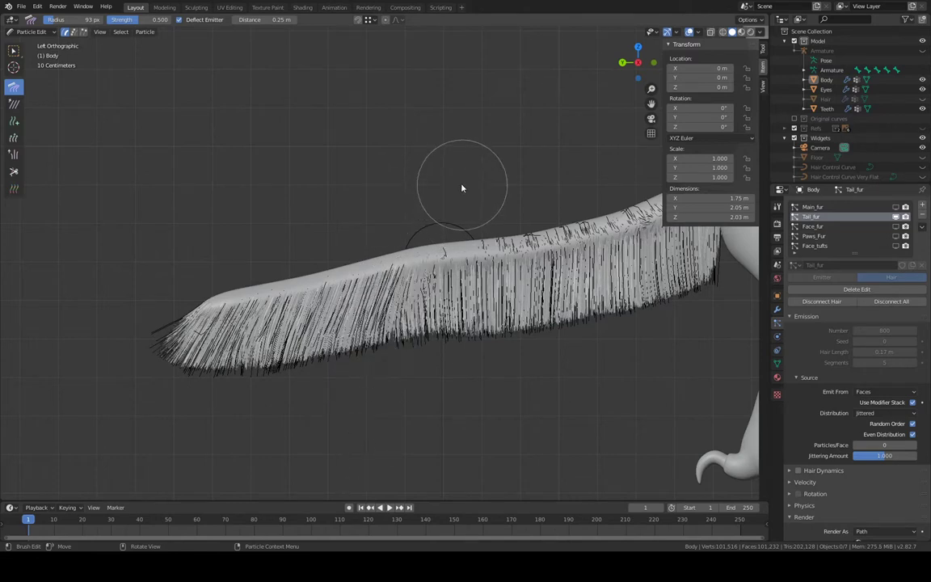
{"action": "mouse_move", "coordinate": [419, 328]}
{"action": "left_mouse_down"}
{"action": "mouse_move", "coordinate": [403, 418]}
{"action": "mouse_move", "coordinate": [434, 442]}
{"action": "left_mouse_up"}
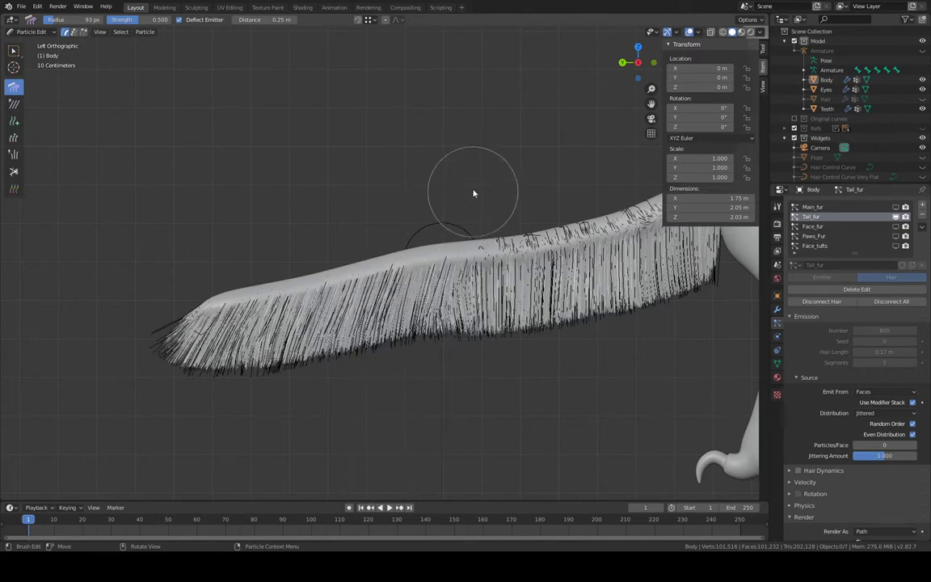
{"action": "left_click_drag", "start_coordinate": [474, 173], "coordinate": [443, 399]}
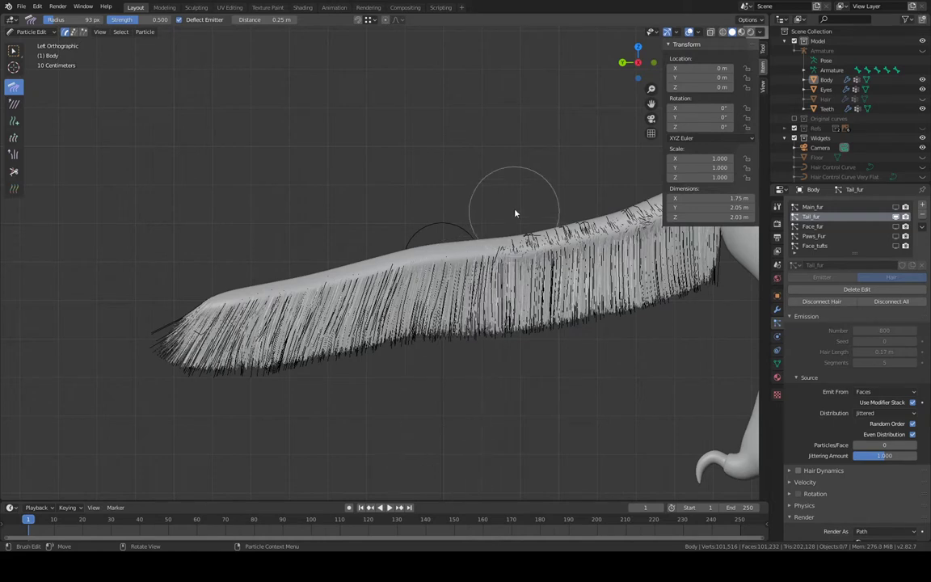
{"action": "left_click_drag", "start_coordinate": [499, 291], "coordinate": [496, 451]}
Comb the stray hairs on the tail's left side straight down from the middle to the base at the hips
{"action": "middle_click_drag", "start_coordinate": [624, 350], "coordinate": [516, 346], "text": "shift"}
{"action": "left_click_drag", "start_coordinate": [443, 152], "coordinate": [438, 440]}
{"action": "mouse_move", "coordinate": [483, 187]}
{"action": "left_mouse_down"}
{"action": "mouse_move", "coordinate": [472, 346]}
{"action": "mouse_move", "coordinate": [478, 445]}
{"action": "left_mouse_up"}
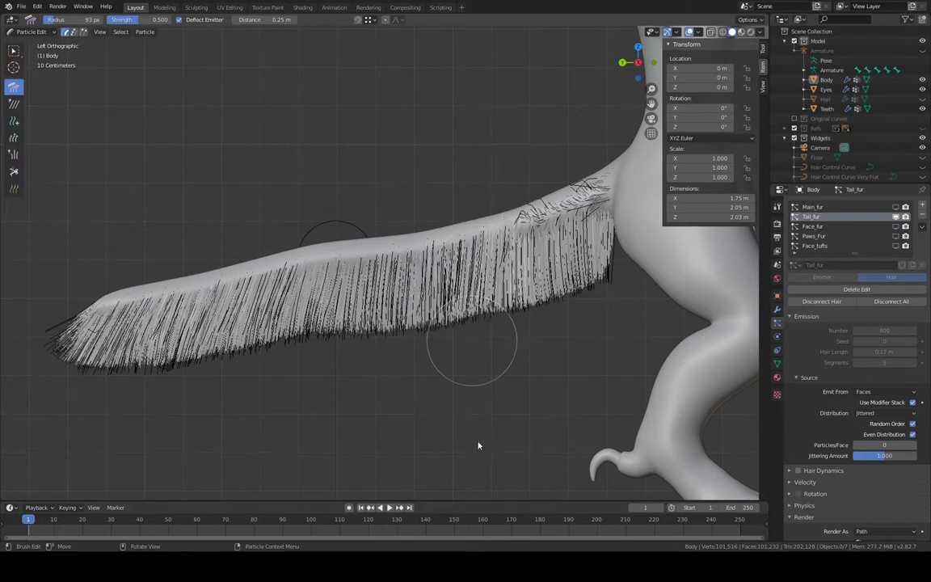
{"action": "left_click_drag", "start_coordinate": [511, 154], "coordinate": [532, 493]}
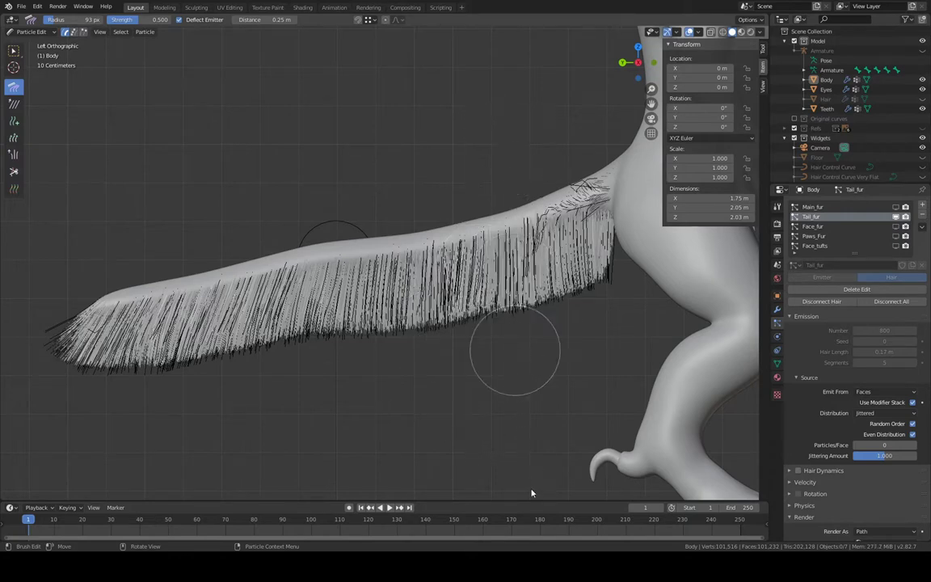
{"action": "left_click_drag", "start_coordinate": [536, 134], "coordinate": [536, 505]}
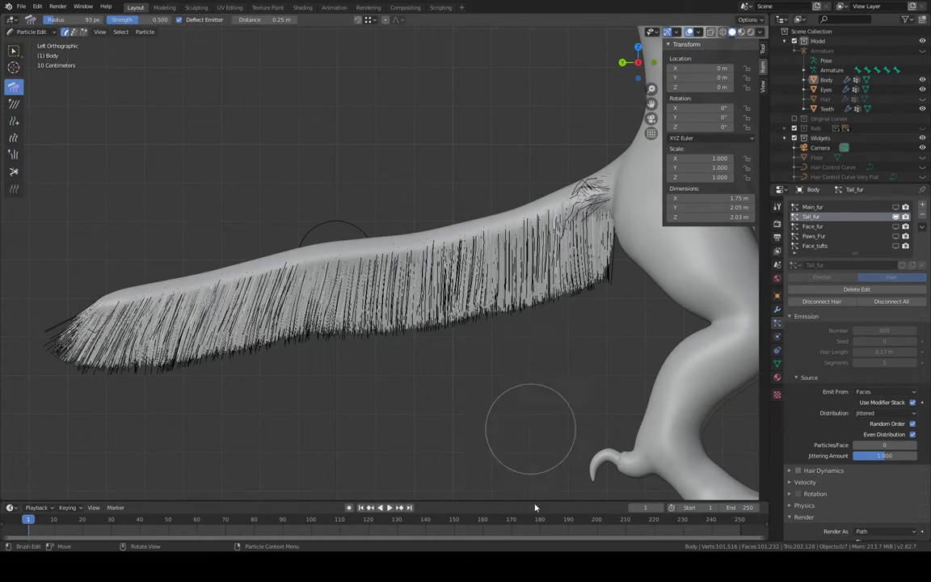
{"action": "left_click_drag", "start_coordinate": [586, 153], "coordinate": [607, 401]}
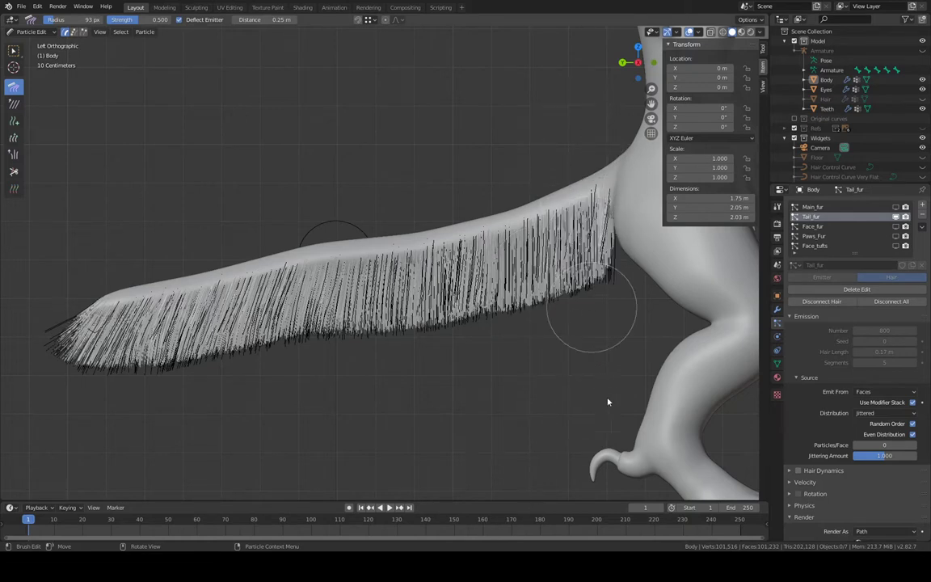
{"action": "mouse_move", "coordinate": [606, 221]}
{"action": "left_mouse_down"}
{"action": "mouse_move", "coordinate": [615, 347]}
{"action": "mouse_move", "coordinate": [642, 486]}
{"action": "left_mouse_up"}
Return to the right orthographic view and comb the hairs near the tail's base downward in close-up
{"action": "key", "text": "ctrl+KP_3"}
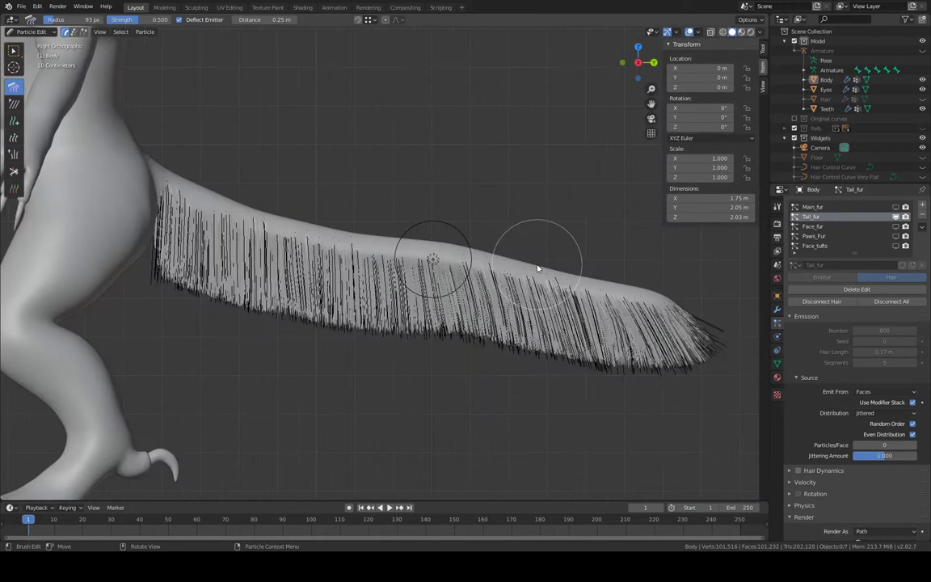
{"action": "scroll", "coordinate": [453, 150], "scroll_direction": "up", "scroll_amount": 5}
{"action": "scroll", "coordinate": [452, 146], "scroll_direction": "up", "scroll_amount": 1}
{"action": "middle_click_drag", "start_coordinate": [451, 147], "coordinate": [568, 281], "text": "shift"}
{"action": "left_click_drag", "start_coordinate": [320, 289], "coordinate": [309, 455]}
Choose the Puff brush and, from the right orthographic view, puff up the hair roots along the tail from base to tip
{"action": "mouse_move", "coordinate": [598, 147]}
{"action": "middle_mouse_down", "text": "shift"}
{"action": "mouse_move", "coordinate": [507, 142]}
{"action": "mouse_move", "coordinate": [491, 128]}
{"action": "mouse_move", "coordinate": [533, 133]}
{"action": "mouse_move", "coordinate": [189, 129]}
{"action": "middle_mouse_up", "text": "shift"}
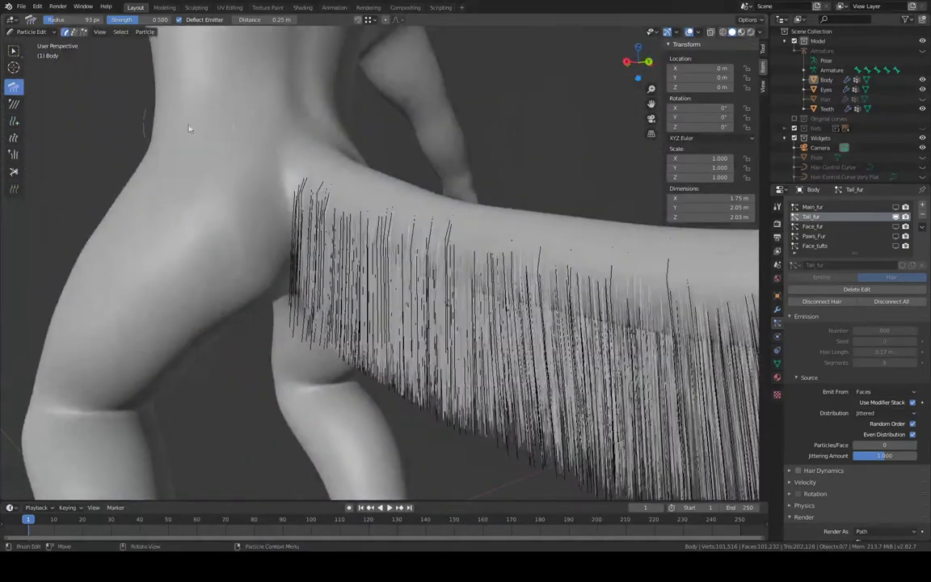
{"action": "left_click", "coordinate": [14, 157]}
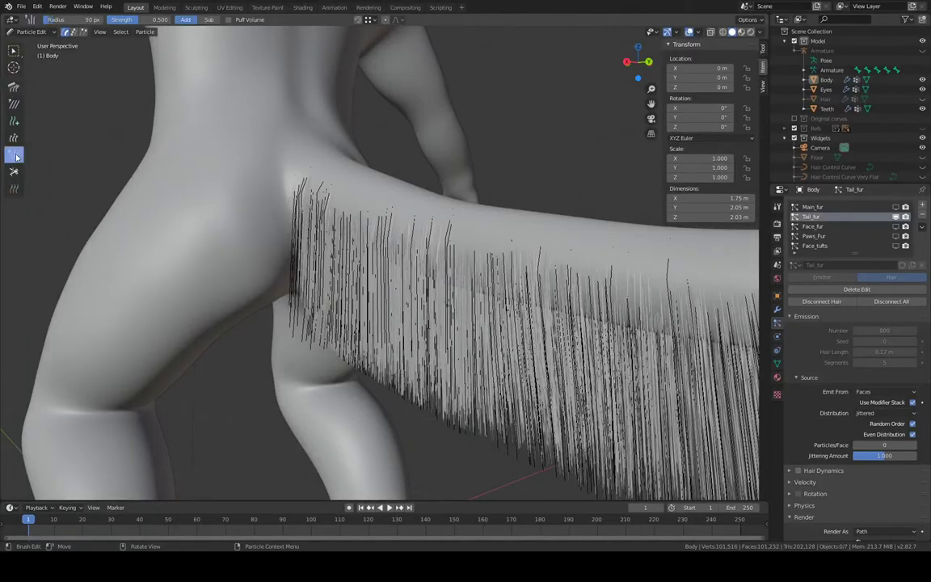
{"action": "mouse_move", "coordinate": [312, 199]}
{"action": "left_mouse_down"}
{"action": "mouse_move", "coordinate": [331, 209]}
{"action": "mouse_move", "coordinate": [389, 202]}
{"action": "left_mouse_up"}
{"action": "key", "text": "ctrl+z"}
{"action": "key", "text": "KP_3"}
{"action": "middle_click_drag", "start_coordinate": [495, 130], "coordinate": [381, 148], "text": "ctrl"}
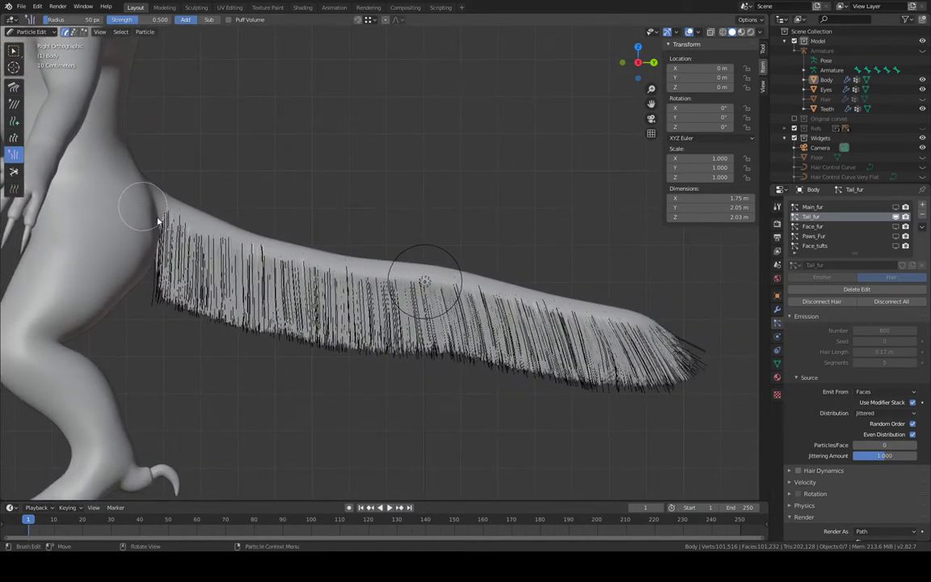
{"action": "left_click_drag", "start_coordinate": [159, 221], "coordinate": [220, 235]}
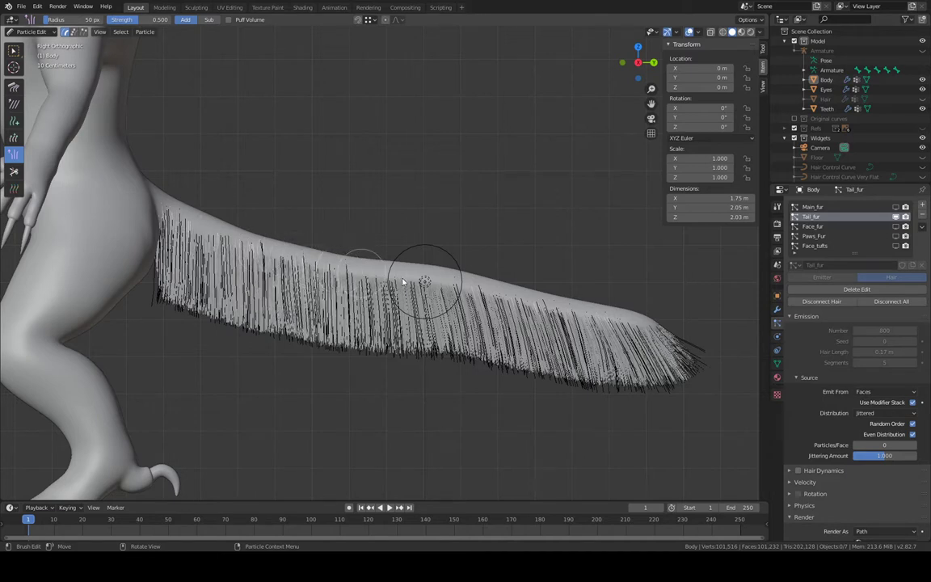
{"action": "left_click_drag", "start_coordinate": [457, 285], "coordinate": [707, 339]}
{"action": "middle_click_drag", "start_coordinate": [595, 254], "coordinate": [515, 256], "text": "ctrl"}
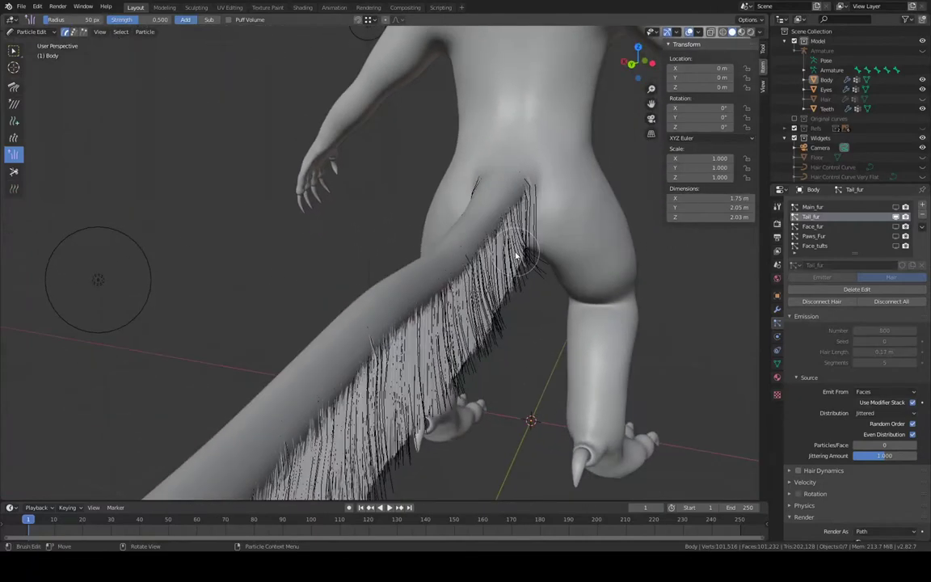
Puff up the hair roots along the tail from base to tip in the left orthographic view, and save the file
{"action": "key", "text": "ctrl+KP_3"}
{"action": "middle_click_drag", "start_coordinate": [430, 191], "coordinate": [434, 255], "text": "ctrl"}
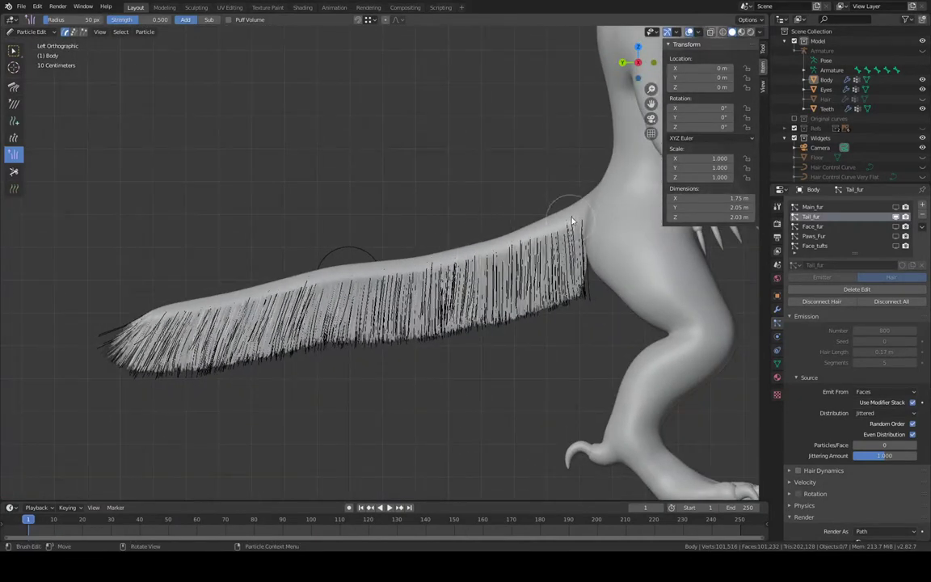
{"action": "mouse_move", "coordinate": [578, 233]}
{"action": "left_mouse_down"}
{"action": "mouse_move", "coordinate": [227, 316]}
{"action": "mouse_move", "coordinate": [103, 328]}
{"action": "mouse_move", "coordinate": [79, 347]}
{"action": "left_mouse_up"}
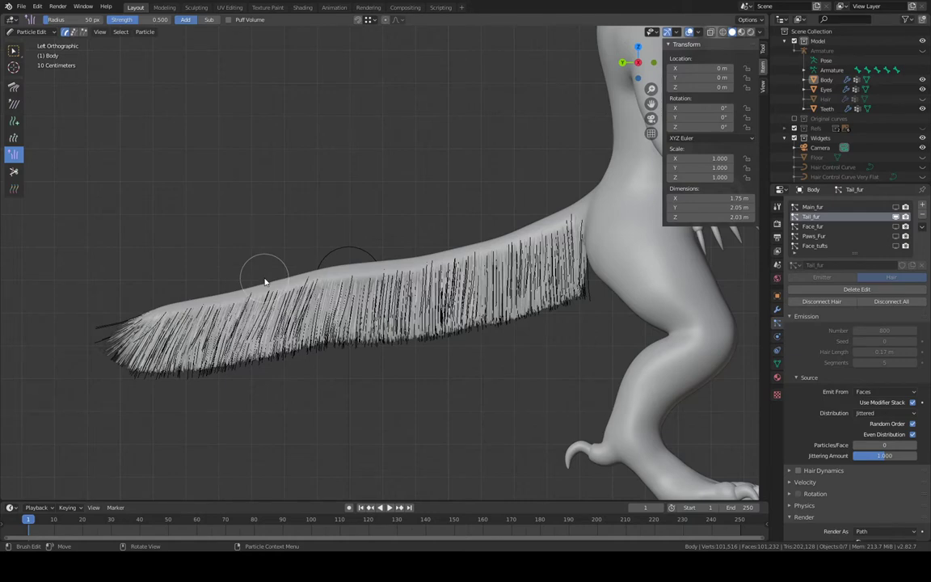
{"action": "middle_click_drag", "start_coordinate": [256, 197], "coordinate": [532, 208]}
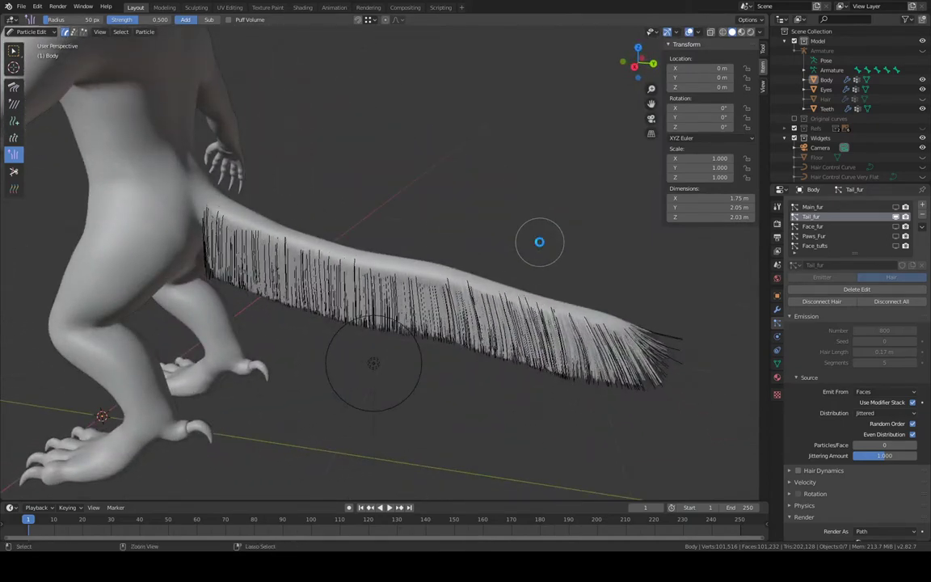
{"action": "key", "text": "ctrl+s"}
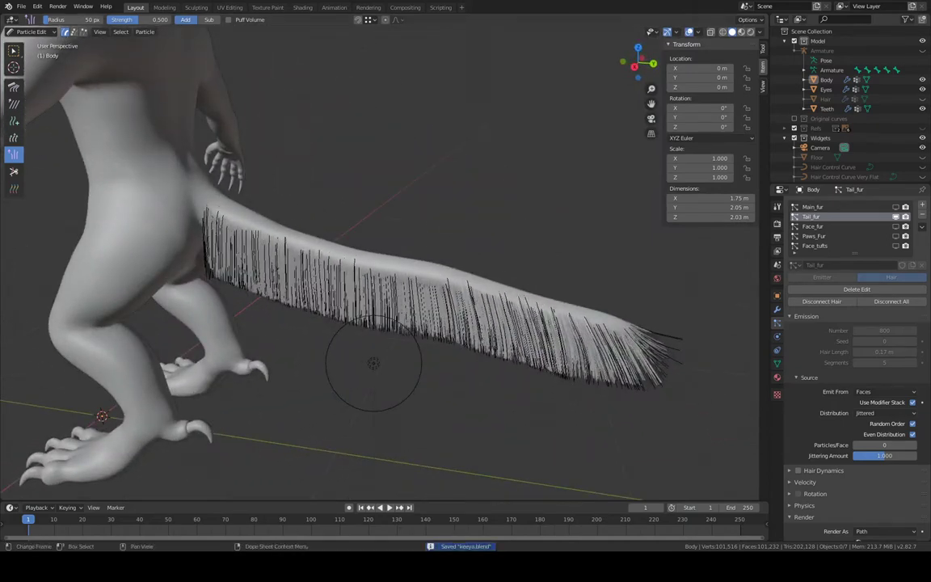
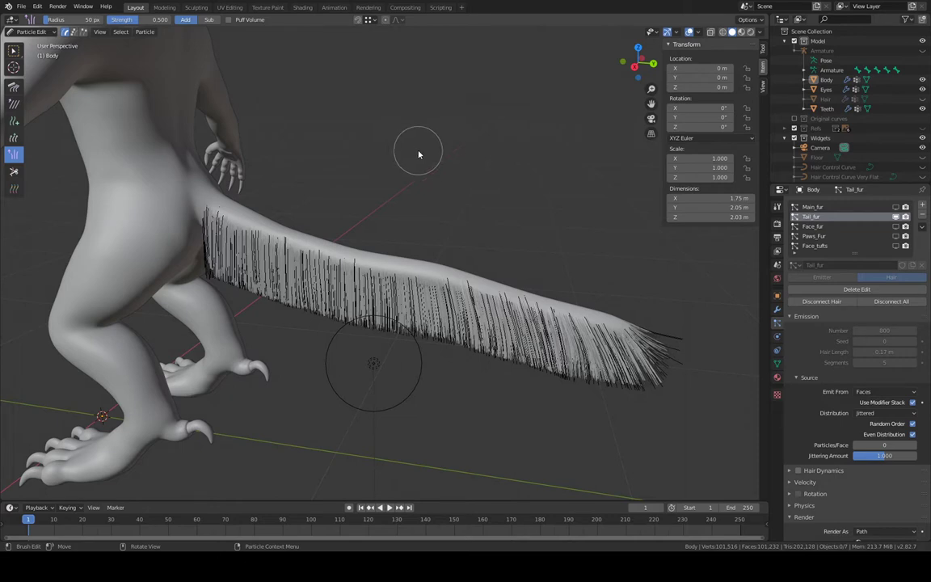
Set the Puff brush radius to 76 px and puff the stray hairs on the tail's right side, seen from behind, and at its tip
{"action": "middle_click_drag", "start_coordinate": [419, 154], "coordinate": [443, 260]}
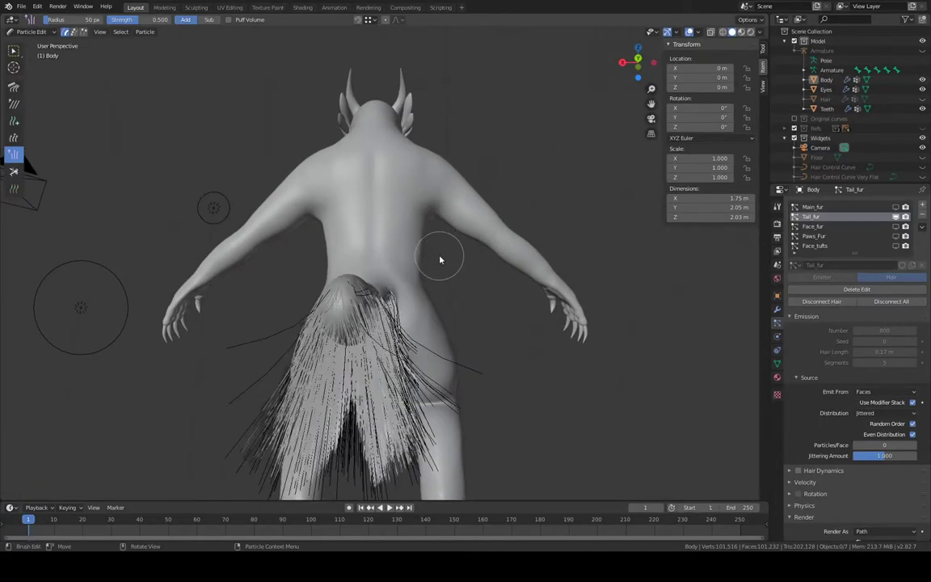
{"action": "key", "text": "f"}
{"action": "left_click", "coordinate": [445, 258]}
{"action": "mouse_move", "coordinate": [441, 334]}
{"action": "left_mouse_down"}
{"action": "mouse_move", "coordinate": [428, 478]}
{"action": "mouse_move", "coordinate": [440, 462]}
{"action": "left_mouse_up"}
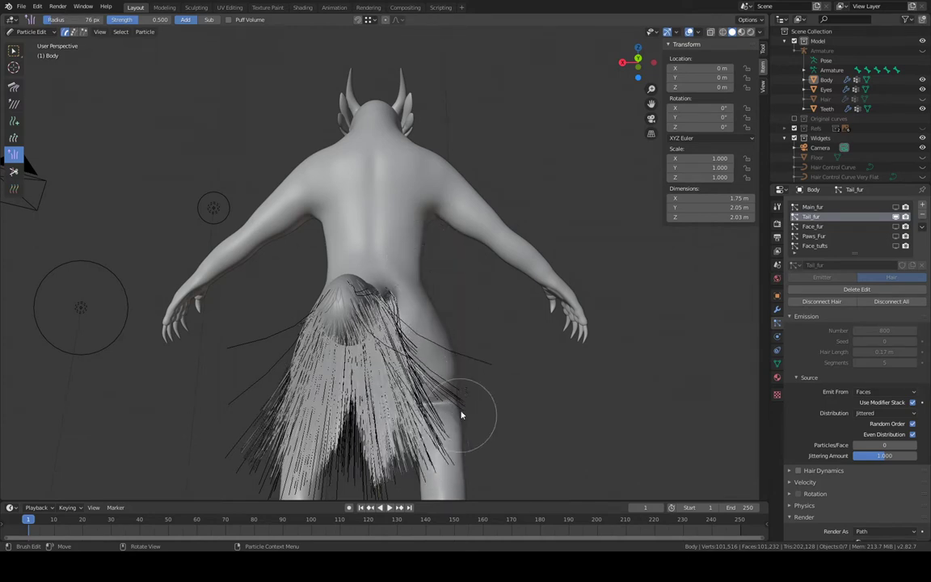
{"action": "mouse_move", "coordinate": [470, 309]}
{"action": "middle_mouse_down"}
{"action": "mouse_move", "coordinate": [458, 312]}
{"action": "mouse_move", "coordinate": [465, 247]}
{"action": "mouse_move", "coordinate": [397, 209]}
{"action": "mouse_move", "coordinate": [531, 234]}
{"action": "mouse_move", "coordinate": [407, 142]}
{"action": "middle_mouse_up"}
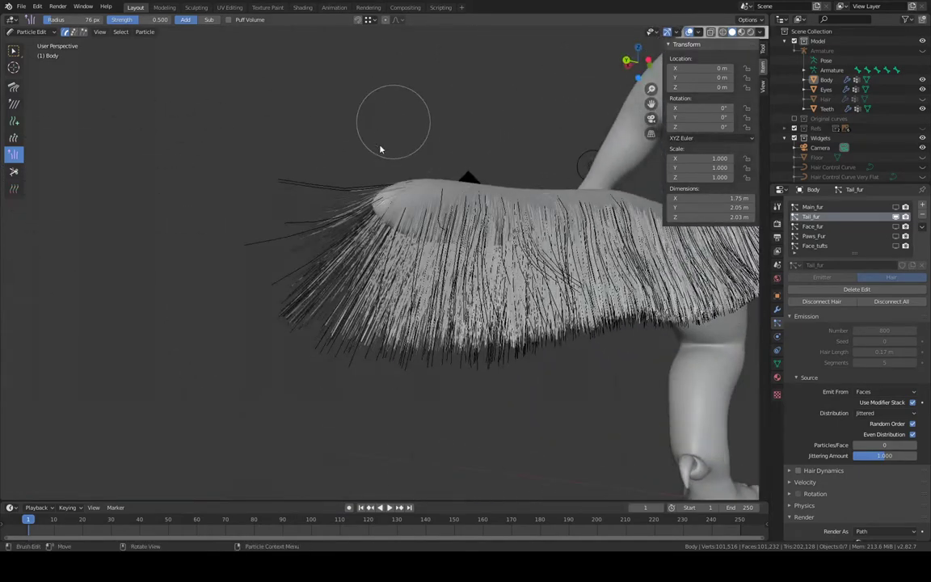
{"action": "mouse_move", "coordinate": [366, 187]}
{"action": "left_mouse_down"}
{"action": "mouse_move", "coordinate": [342, 218]}
{"action": "mouse_move", "coordinate": [322, 302]}
{"action": "mouse_move", "coordinate": [356, 296]}
{"action": "mouse_move", "coordinate": [363, 284]}
{"action": "left_mouse_up"}
Choose the Comb brush and comb the stray hairs on the tail's right side straight down from behind
{"action": "left_click", "coordinate": [13, 87]}
{"action": "middle_click_drag", "start_coordinate": [421, 202], "coordinate": [499, 177]}
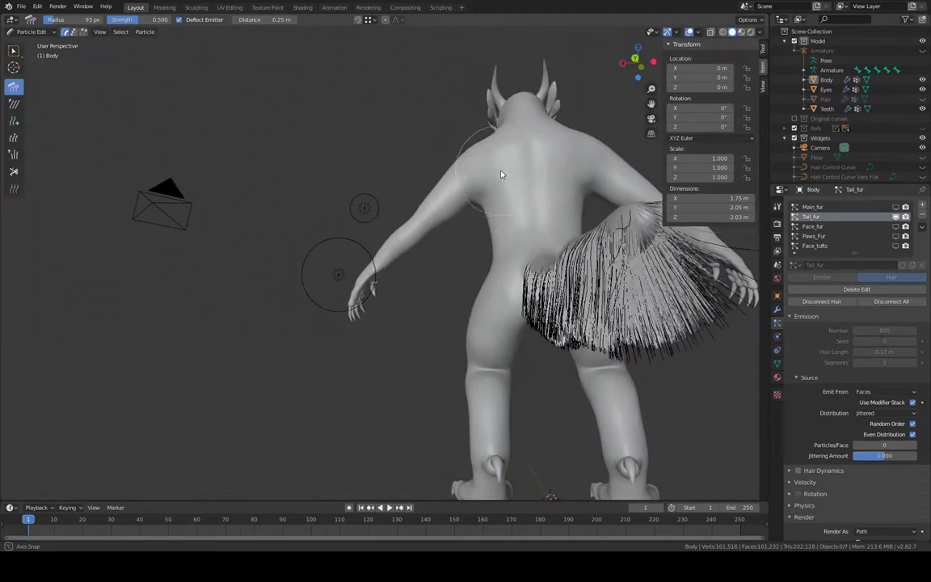
{"action": "mouse_move", "coordinate": [549, 209]}
{"action": "middle_mouse_down"}
{"action": "mouse_move", "coordinate": [378, 176]}
{"action": "mouse_move", "coordinate": [541, 203]}
{"action": "middle_mouse_up"}
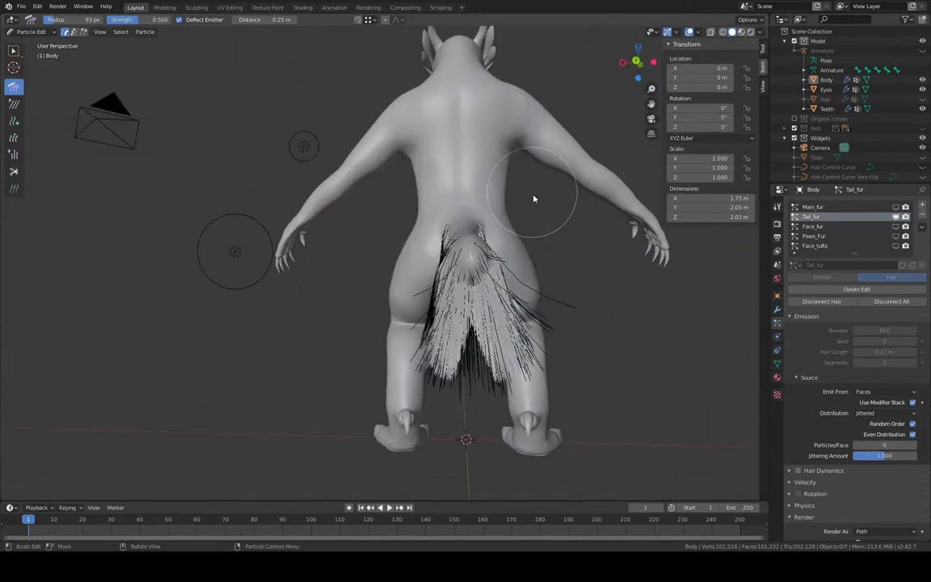
{"action": "mouse_move", "coordinate": [542, 271]}
{"action": "left_mouse_down"}
{"action": "mouse_move", "coordinate": [549, 367]}
{"action": "mouse_move", "coordinate": [537, 451]}
{"action": "left_mouse_up"}
Comb the stray hairs at the tail's tip downward in a close-up side view
{"action": "middle_click_drag", "start_coordinate": [537, 418], "coordinate": [484, 335]}
{"action": "middle_click_drag", "start_coordinate": [323, 277], "coordinate": [401, 327], "text": "alt"}
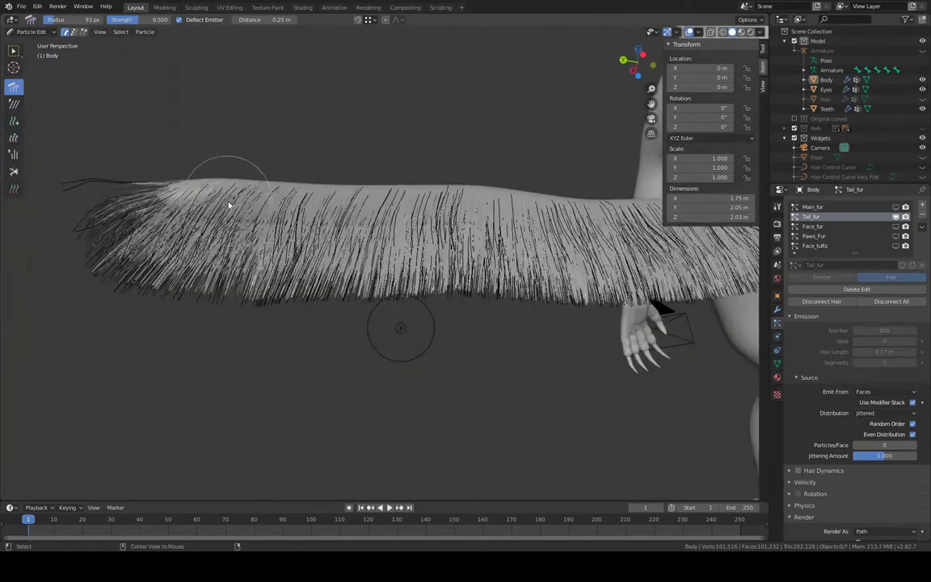
{"action": "middle_click_drag", "start_coordinate": [229, 205], "coordinate": [293, 186]}
{"action": "middle_click", "coordinate": [280, 316], "text": "alt"}
{"action": "scroll", "coordinate": [333, 259], "scroll_direction": "up", "scroll_amount": 4}
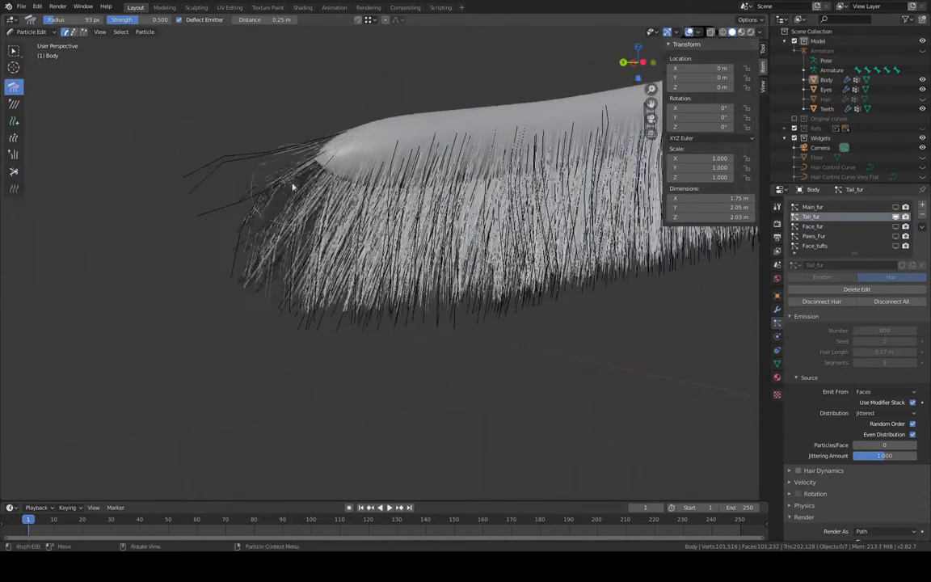
{"action": "mouse_move", "coordinate": [237, 150]}
{"action": "left_mouse_down"}
{"action": "mouse_move", "coordinate": [204, 298]}
{"action": "mouse_move", "coordinate": [201, 364]}
{"action": "left_mouse_up"}
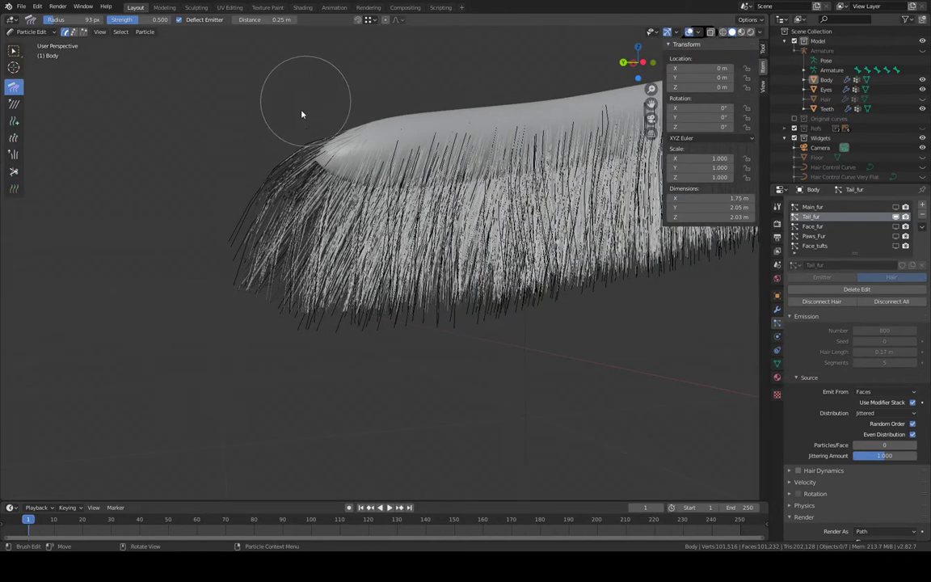
{"action": "left_click_drag", "start_coordinate": [302, 114], "coordinate": [125, 368]}
Comb the hairs on both sides of the tail downward and inward from behind, narrowing them toward the ends
{"action": "mouse_move", "coordinate": [384, 239]}
{"action": "middle_mouse_down"}
{"action": "mouse_move", "coordinate": [353, 214]}
{"action": "mouse_move", "coordinate": [396, 222]}
{"action": "mouse_move", "coordinate": [390, 150]}
{"action": "mouse_move", "coordinate": [399, 225]}
{"action": "mouse_move", "coordinate": [426, 218]}
{"action": "mouse_move", "coordinate": [432, 206]}
{"action": "middle_mouse_up"}
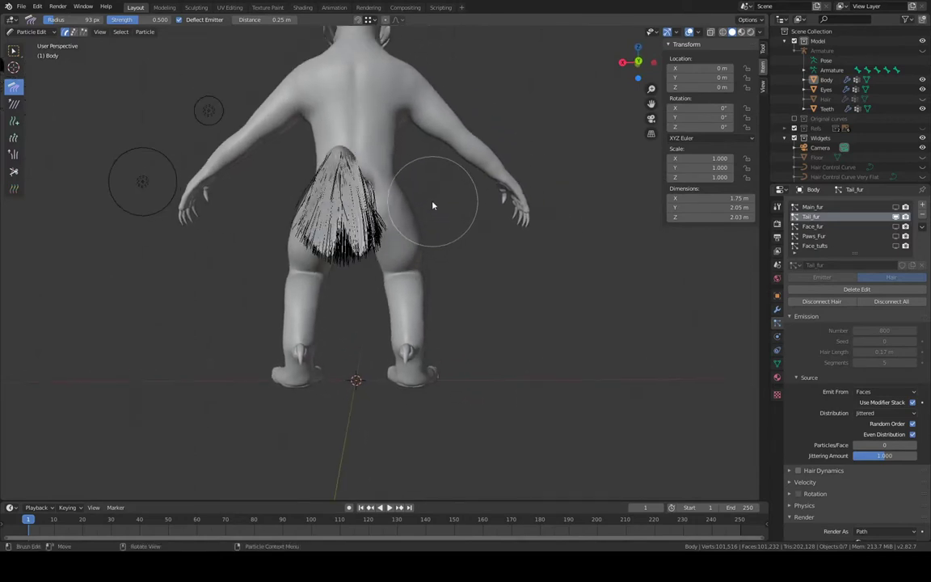
{"action": "mouse_move", "coordinate": [404, 241]}
{"action": "left_mouse_down"}
{"action": "mouse_move", "coordinate": [388, 262]}
{"action": "mouse_move", "coordinate": [381, 346]}
{"action": "mouse_move", "coordinate": [399, 357]}
{"action": "left_mouse_up"}
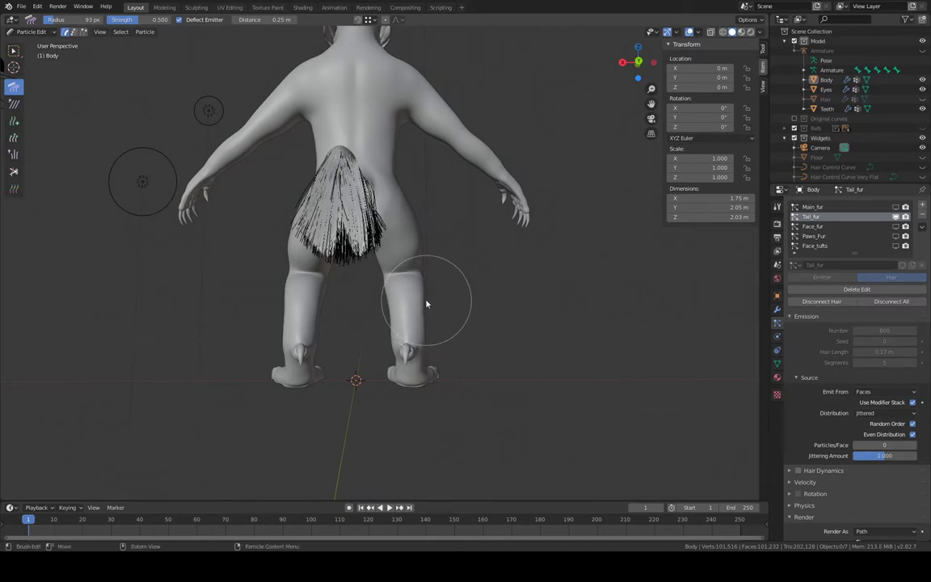
{"action": "mouse_move", "coordinate": [426, 305]}
{"action": "left_mouse_down"}
{"action": "mouse_move", "coordinate": [423, 242]}
{"action": "mouse_move", "coordinate": [407, 250]}
{"action": "mouse_move", "coordinate": [370, 312]}
{"action": "mouse_move", "coordinate": [318, 298]}
{"action": "left_mouse_up"}
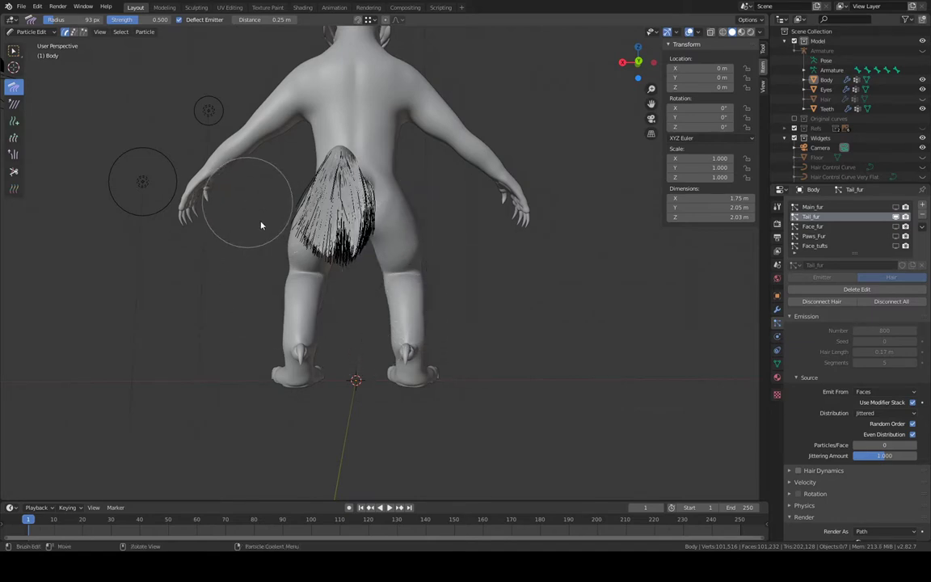
{"action": "mouse_move", "coordinate": [261, 226]}
{"action": "left_mouse_down"}
{"action": "mouse_move", "coordinate": [321, 307]}
{"action": "mouse_move", "coordinate": [404, 351]}
{"action": "left_mouse_up"}
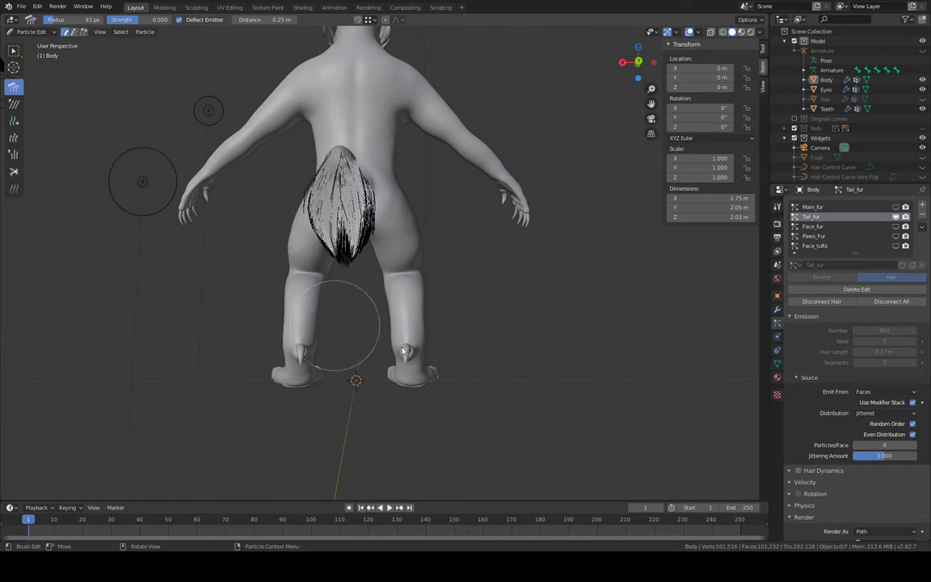
Choose the Puff brush and puff up the hairs along the whole tail from below
{"action": "middle_click_drag", "start_coordinate": [403, 351], "coordinate": [418, 296]}
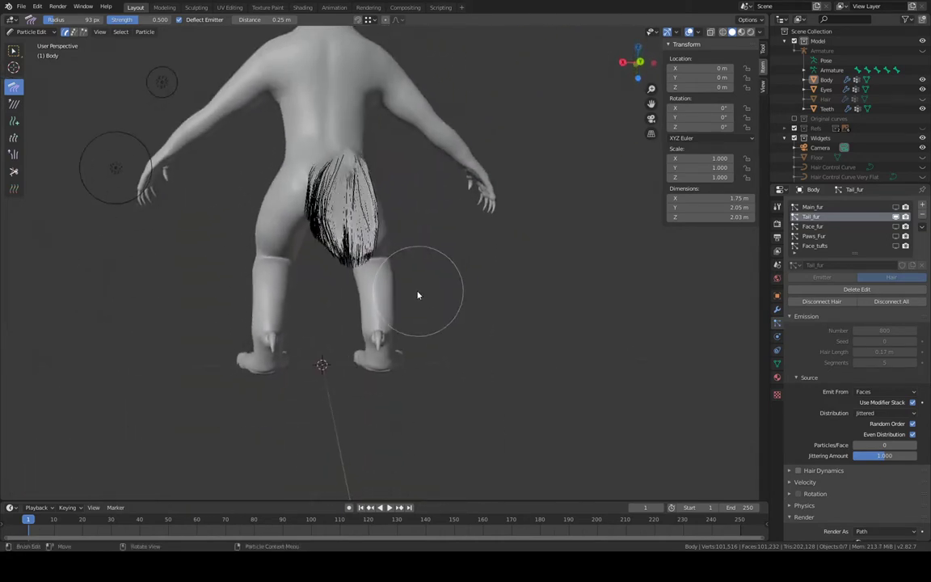
{"action": "left_click", "coordinate": [14, 154]}
{"action": "middle_click_drag", "start_coordinate": [97, 158], "coordinate": [367, 181]}
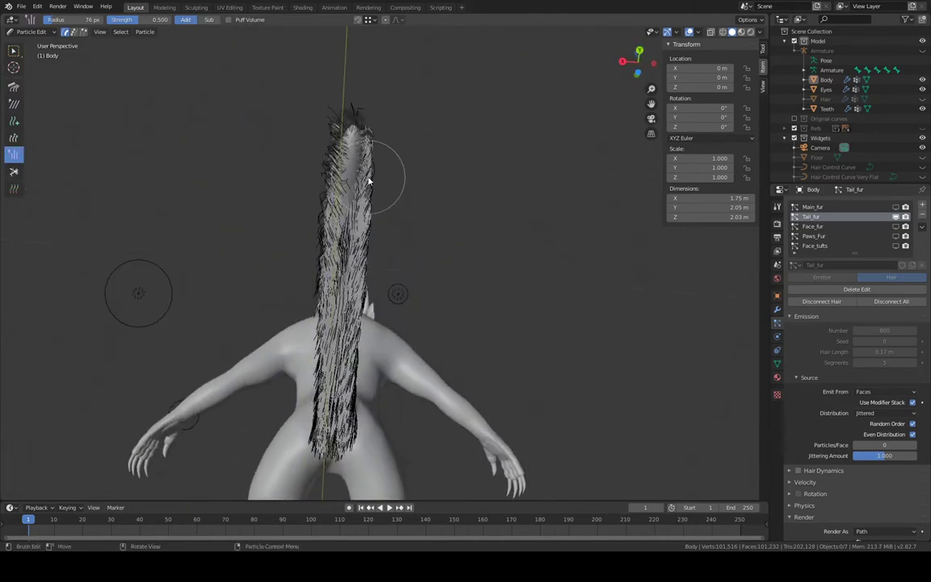
{"action": "mouse_move", "coordinate": [368, 182]}
{"action": "left_mouse_down"}
{"action": "mouse_move", "coordinate": [346, 179]}
{"action": "mouse_move", "coordinate": [305, 263]}
{"action": "mouse_move", "coordinate": [338, 356]}
{"action": "mouse_move", "coordinate": [334, 477]}
{"action": "left_mouse_up"}
Choose the Smooth brush, try a short stroke on the hairs at the tail's right edge from behind, and undo it
{"action": "mouse_move", "coordinate": [457, 205]}
{"action": "middle_mouse_down"}
{"action": "mouse_move", "coordinate": [443, 251]}
{"action": "mouse_move", "coordinate": [448, 282]}
{"action": "mouse_move", "coordinate": [433, 241]}
{"action": "mouse_move", "coordinate": [429, 257]}
{"action": "mouse_move", "coordinate": [445, 191]}
{"action": "middle_mouse_up"}
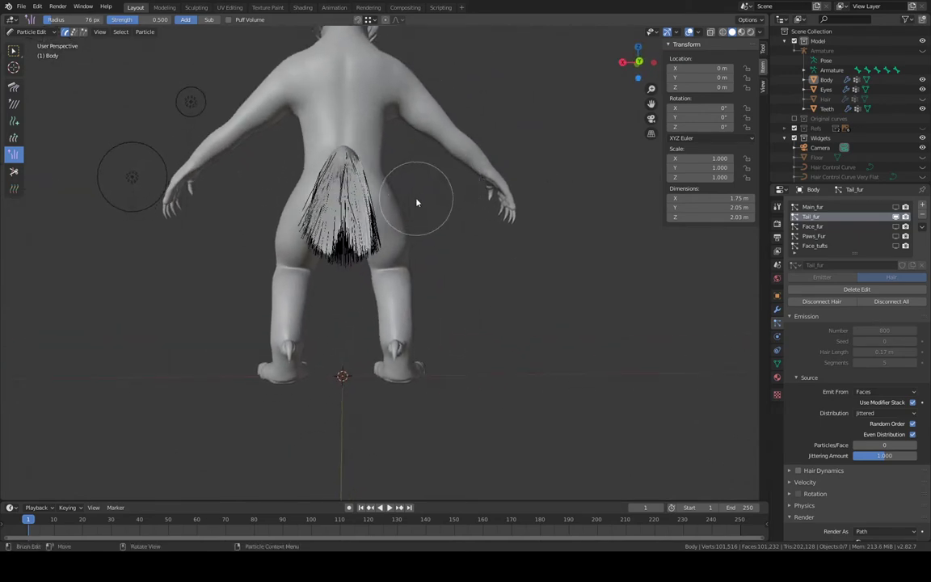
{"action": "left_click", "coordinate": [14, 103]}
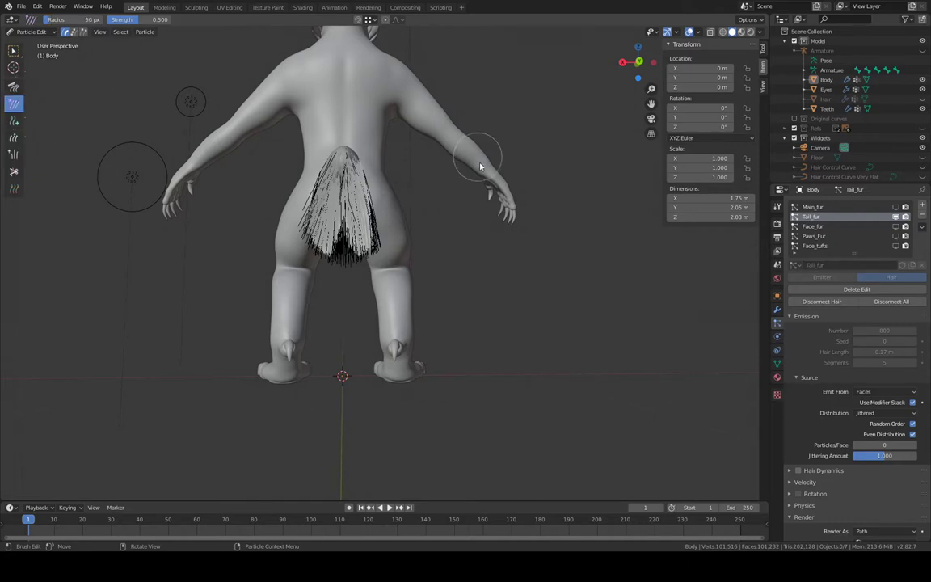
{"action": "middle_click_drag", "start_coordinate": [483, 162], "coordinate": [466, 160]}
{"action": "mouse_move", "coordinate": [389, 198]}
{"action": "left_mouse_down"}
{"action": "mouse_move", "coordinate": [360, 248]}
{"action": "mouse_move", "coordinate": [385, 223]}
{"action": "left_mouse_up"}
{"action": "key", "text": "ctrl+z"}
{"action": "key", "text": "ctrl+z"}
Set the Smooth brush radius to 87 px and smooth the hairs on both sides of the tail from behind
{"action": "middle_click_drag", "start_coordinate": [478, 204], "coordinate": [488, 195]}
{"action": "key", "text": "f"}
{"action": "left_click", "coordinate": [526, 195]}
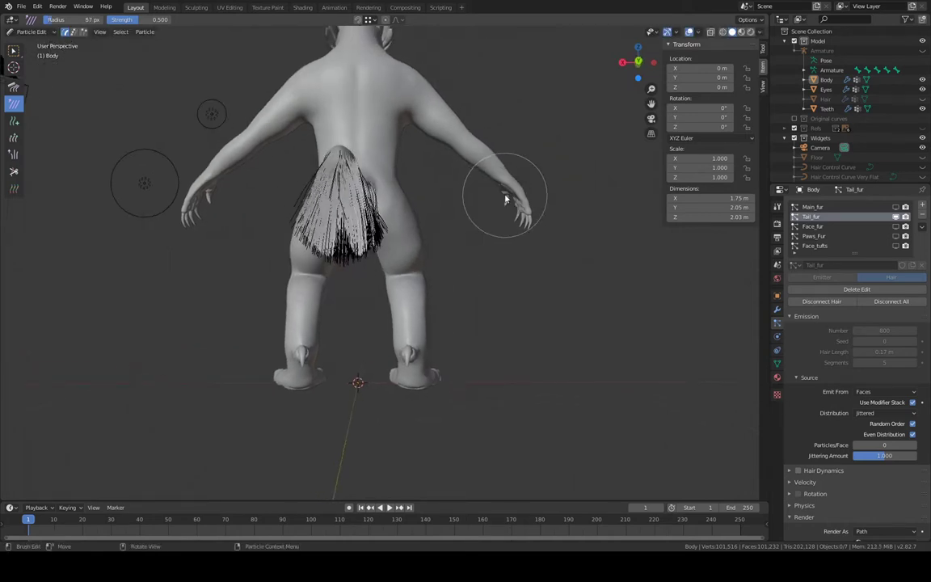
{"action": "mouse_move", "coordinate": [417, 211]}
{"action": "left_mouse_down"}
{"action": "mouse_move", "coordinate": [391, 266]}
{"action": "mouse_move", "coordinate": [355, 303]}
{"action": "left_mouse_up"}
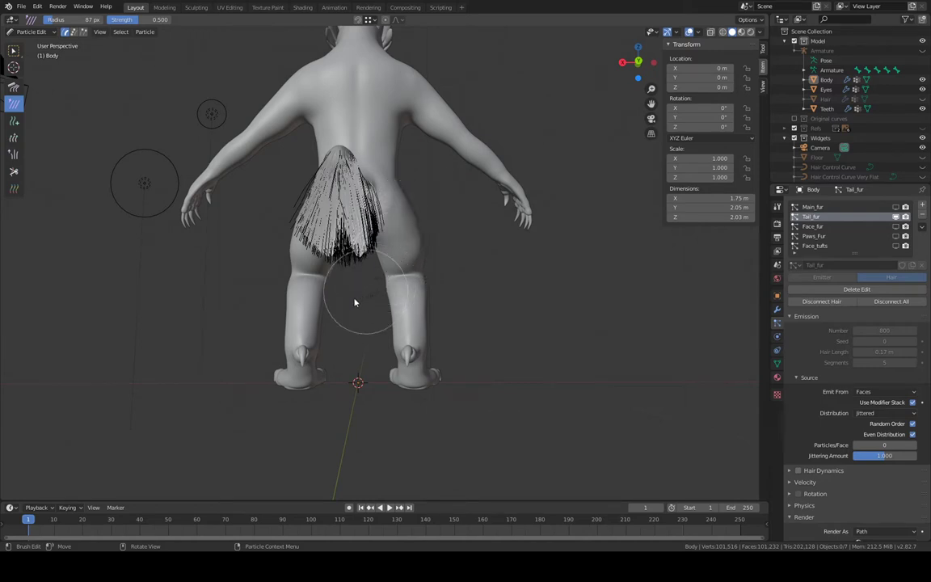
{"action": "middle_click_drag", "start_coordinate": [288, 204], "coordinate": [282, 205]}
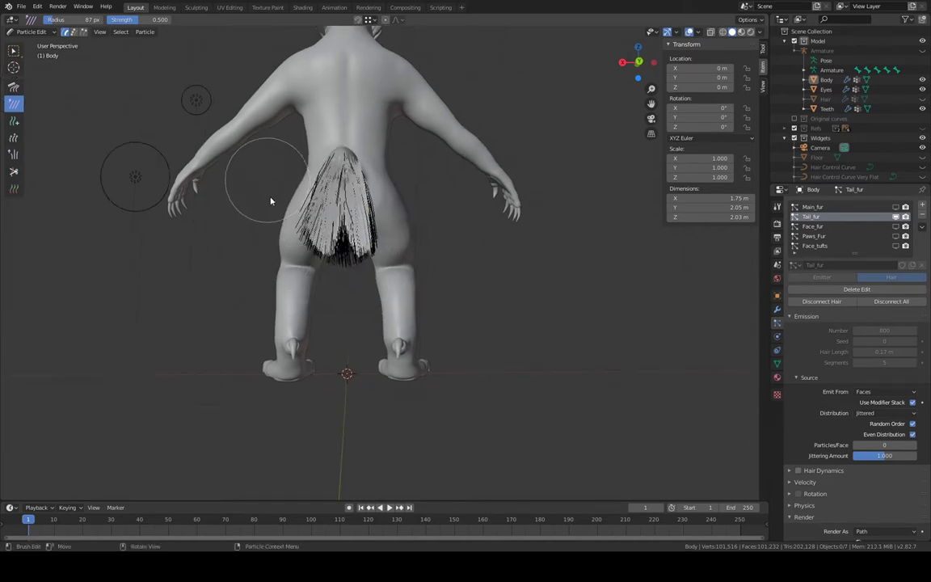
{"action": "mouse_move", "coordinate": [271, 202]}
{"action": "left_mouse_down"}
{"action": "mouse_move", "coordinate": [275, 236]}
{"action": "mouse_move", "coordinate": [315, 278]}
{"action": "mouse_move", "coordinate": [339, 345]}
{"action": "mouse_move", "coordinate": [338, 324]}
{"action": "left_mouse_up"}
Smooth the lower hairs from the tail's base toward its tip and check the shape from both sides
{"action": "mouse_move", "coordinate": [339, 324]}
{"action": "middle_mouse_down"}
{"action": "mouse_move", "coordinate": [404, 318]}
{"action": "mouse_move", "coordinate": [346, 302]}
{"action": "middle_mouse_up"}
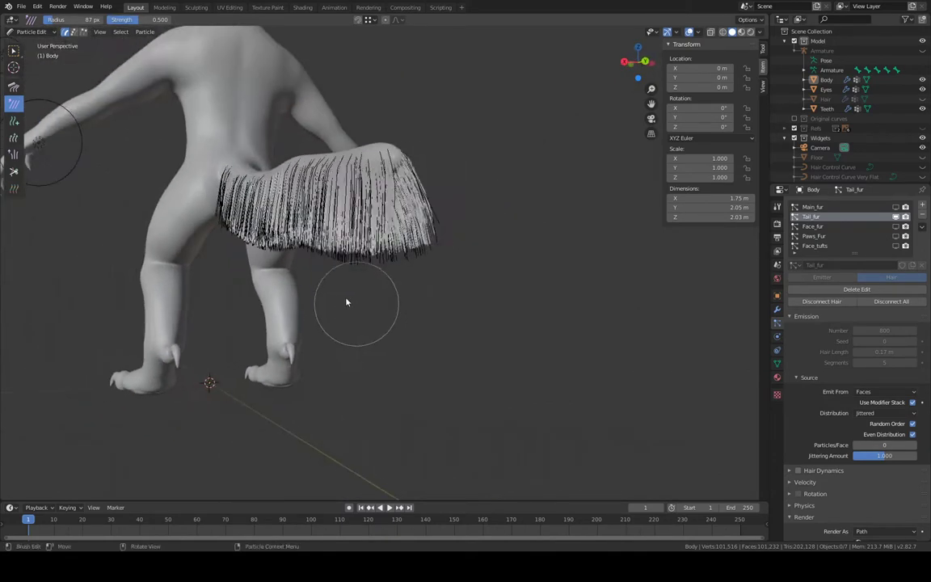
{"action": "left_click_drag", "start_coordinate": [224, 241], "coordinate": [368, 307]}
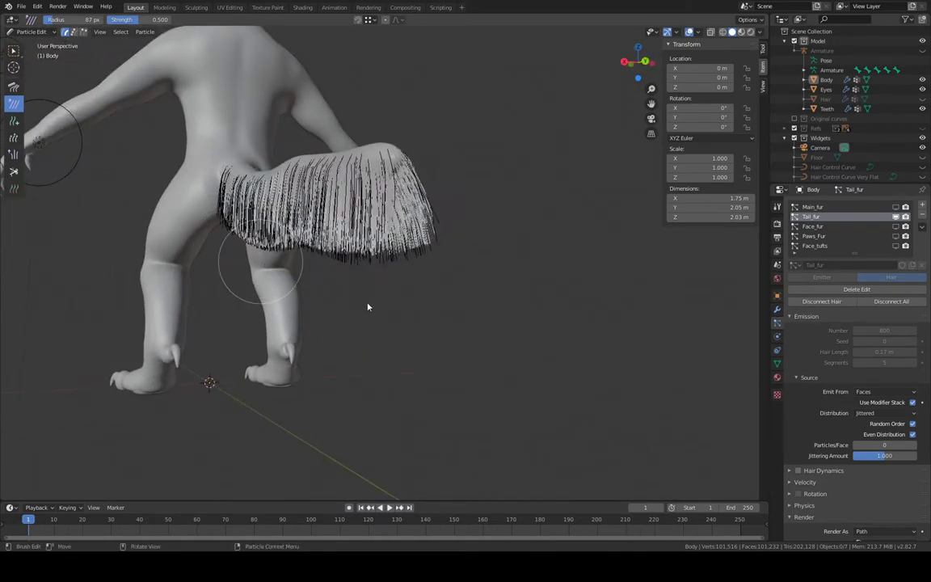
{"action": "mouse_move", "coordinate": [368, 306]}
{"action": "middle_mouse_down"}
{"action": "mouse_move", "coordinate": [332, 260]}
{"action": "mouse_move", "coordinate": [332, 239]}
{"action": "mouse_move", "coordinate": [308, 293]}
{"action": "middle_mouse_up"}
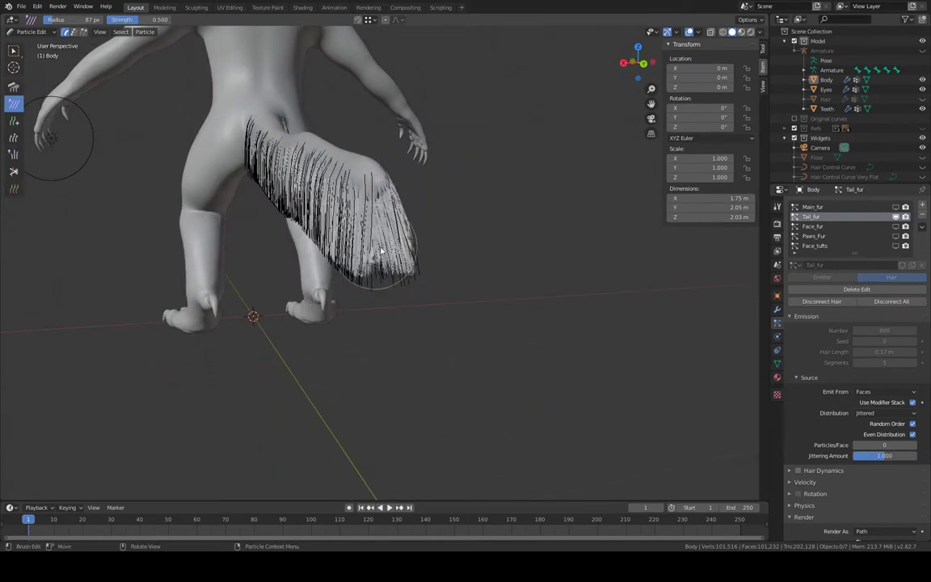
{"action": "middle_click_drag", "start_coordinate": [382, 252], "coordinate": [397, 235]}
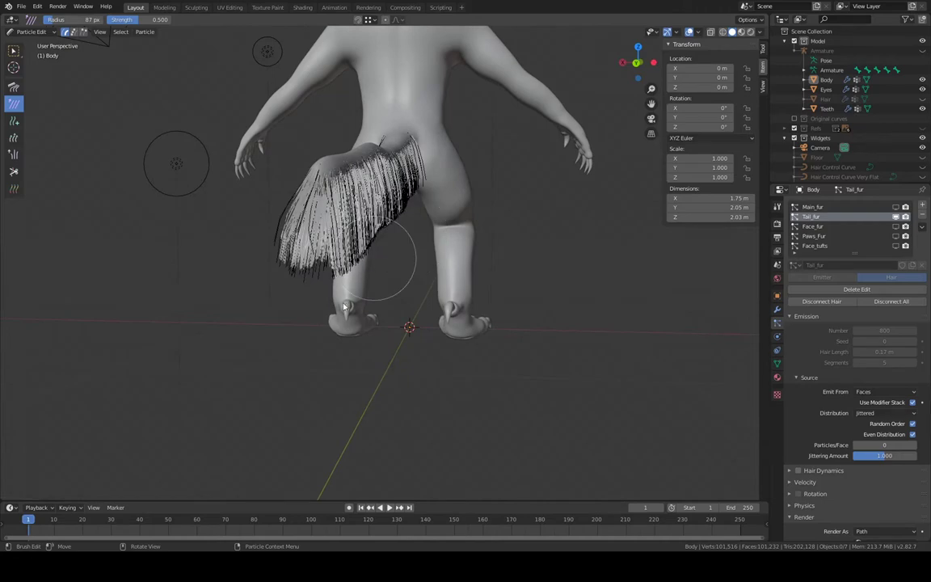
{"action": "mouse_move", "coordinate": [353, 312]}
{"action": "middle_mouse_down"}
{"action": "mouse_move", "coordinate": [371, 316]}
{"action": "mouse_move", "coordinate": [283, 282]}
{"action": "middle_mouse_up"}
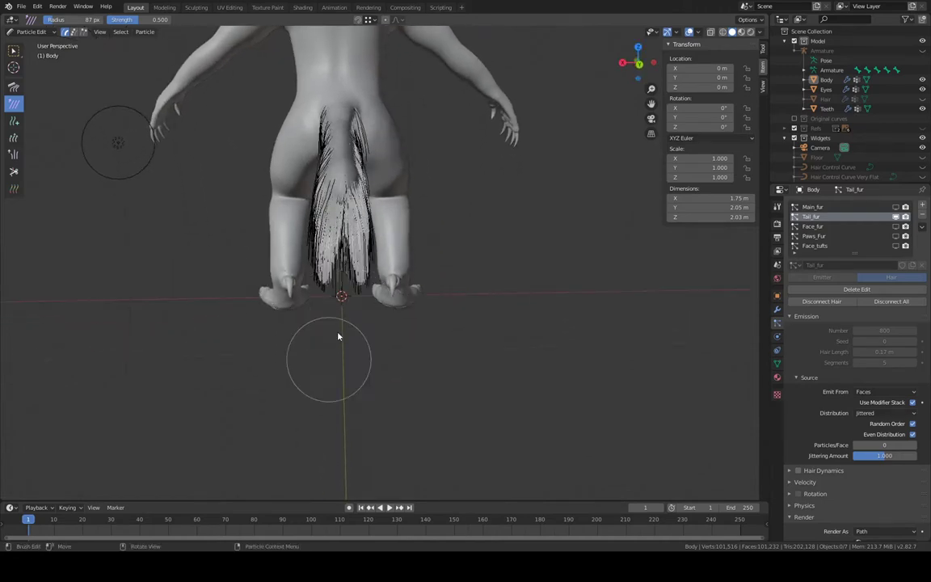
Try trimming the hair ends along the middle of the tail with the Cut brush
{"action": "middle_click_drag", "start_coordinate": [332, 340], "coordinate": [453, 268]}
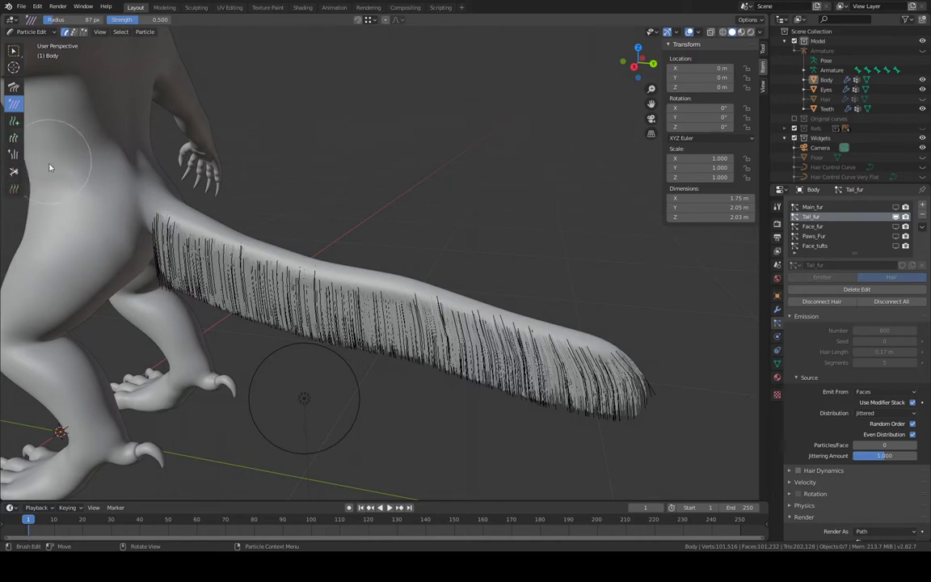
{"action": "left_click", "coordinate": [14, 171]}
{"action": "middle_click_drag", "start_coordinate": [291, 166], "coordinate": [475, 113]}
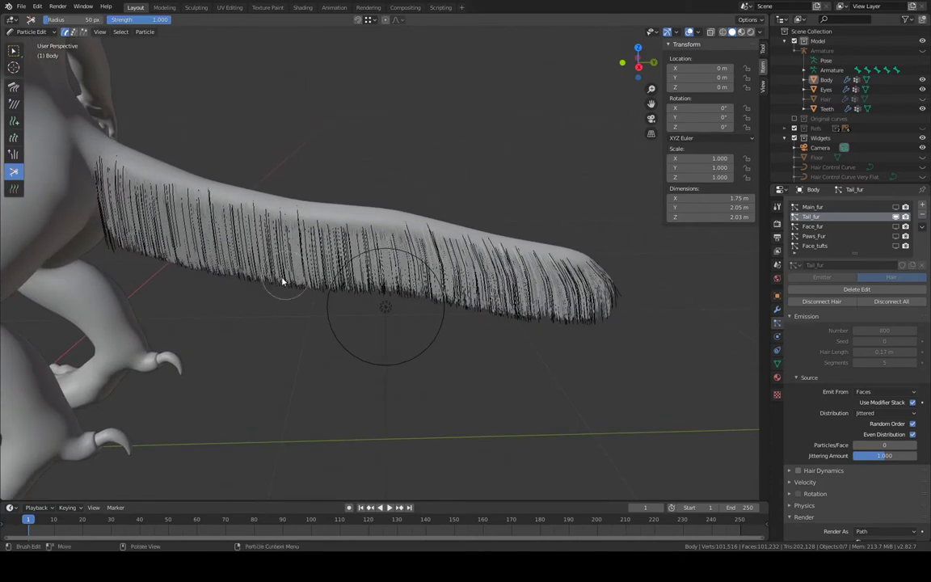
{"action": "mouse_move", "coordinate": [278, 283]}
{"action": "left_mouse_down"}
{"action": "mouse_move", "coordinate": [333, 302]}
{"action": "mouse_move", "coordinate": [354, 320]}
{"action": "left_mouse_up"}
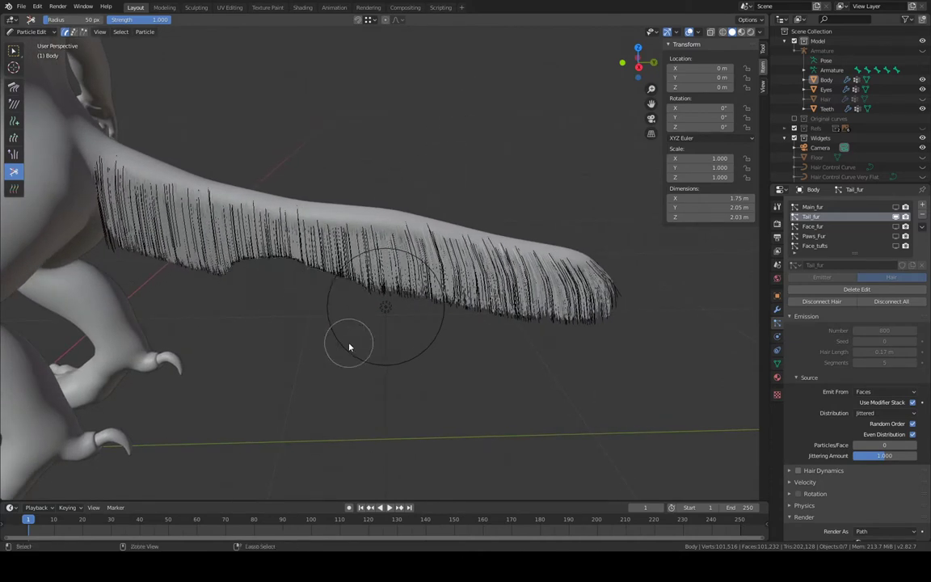
{"action": "middle_click_drag", "start_coordinate": [350, 328], "coordinate": [348, 300]}
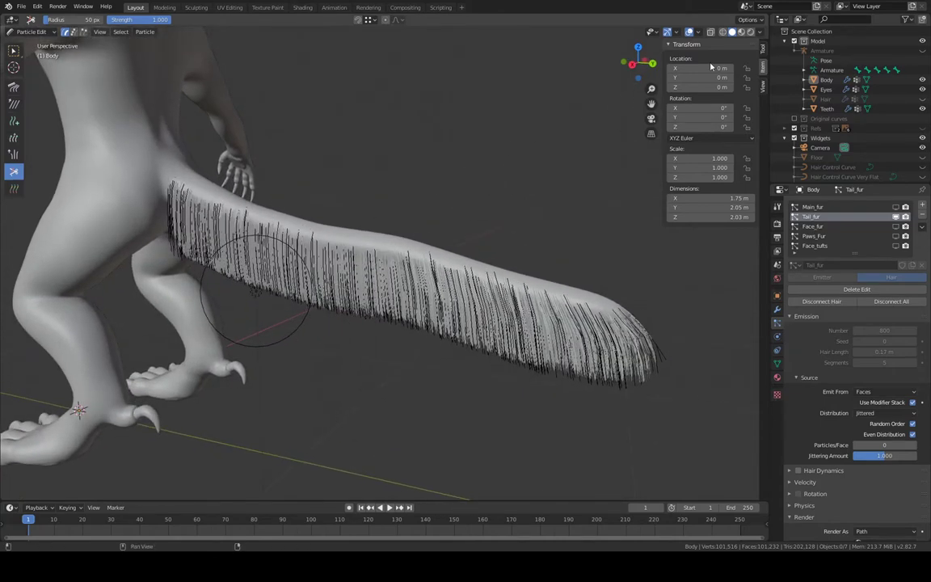
Preview the tail fur in Rendered viewport shading and examine it alongside the Tail_fur render and children settings
{"action": "left_click", "coordinate": [751, 32]}
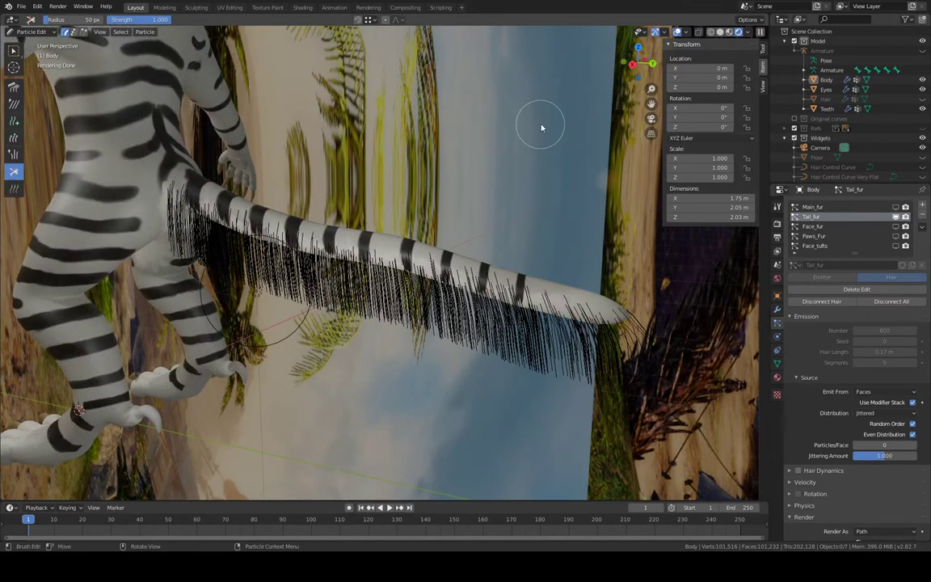
{"action": "middle_click_drag", "start_coordinate": [536, 131], "coordinate": [549, 137]}
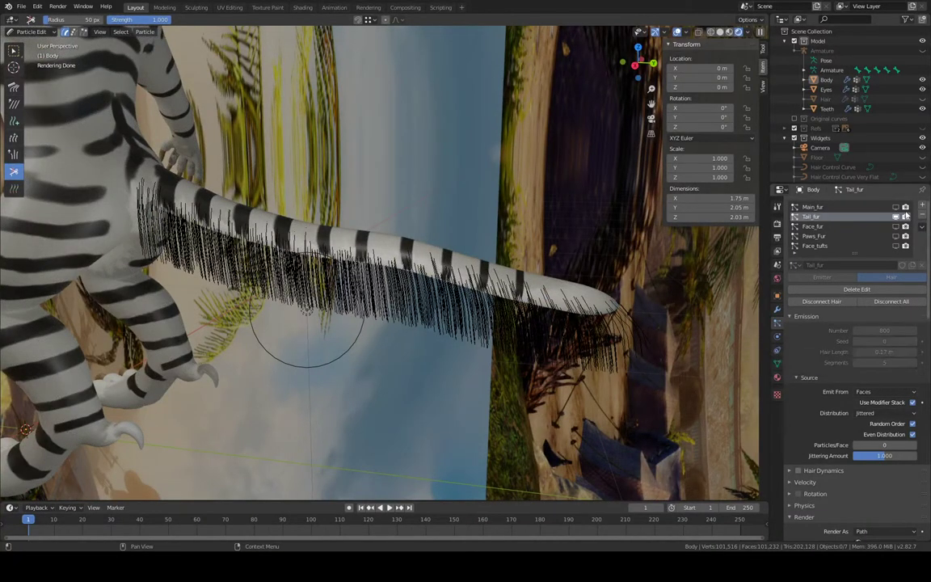
{"action": "scroll", "coordinate": [862, 376], "scroll_direction": "down", "scroll_amount": 8}
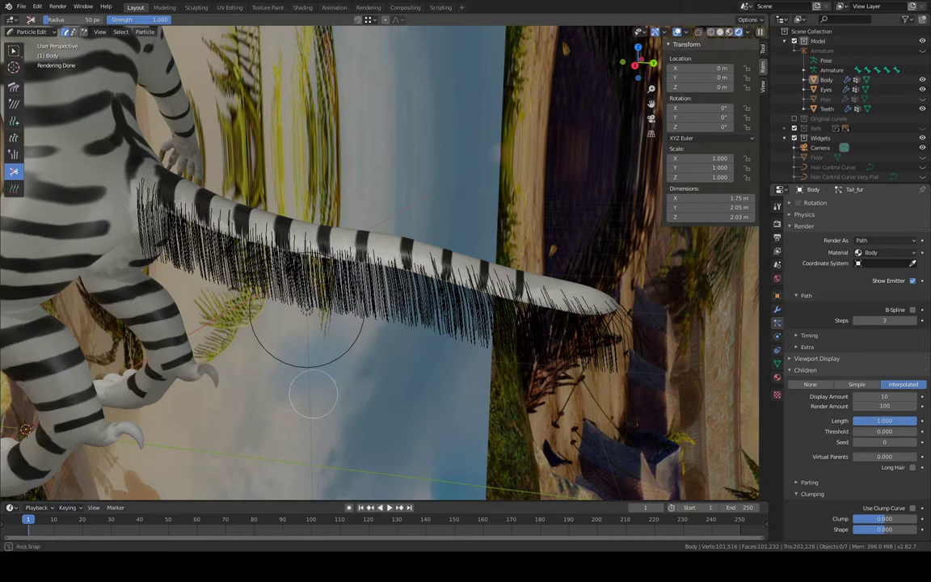
{"action": "middle_click_drag", "start_coordinate": [311, 323], "coordinate": [523, 394]}
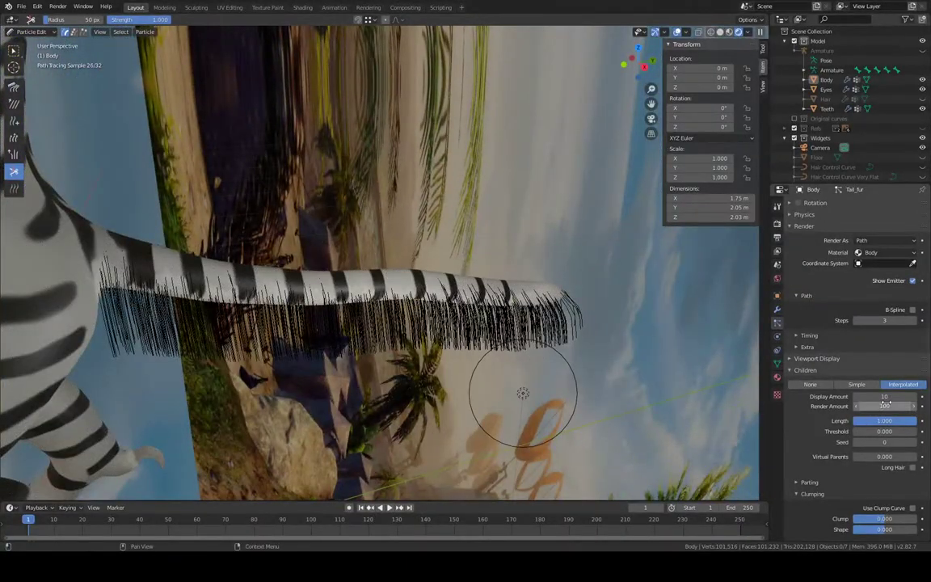
Switch the Tail_fur children to None and back to Interpolated, and review the clumping and roughness settings
{"action": "left_click", "coordinate": [816, 387]}
{"action": "left_click", "coordinate": [905, 386]}
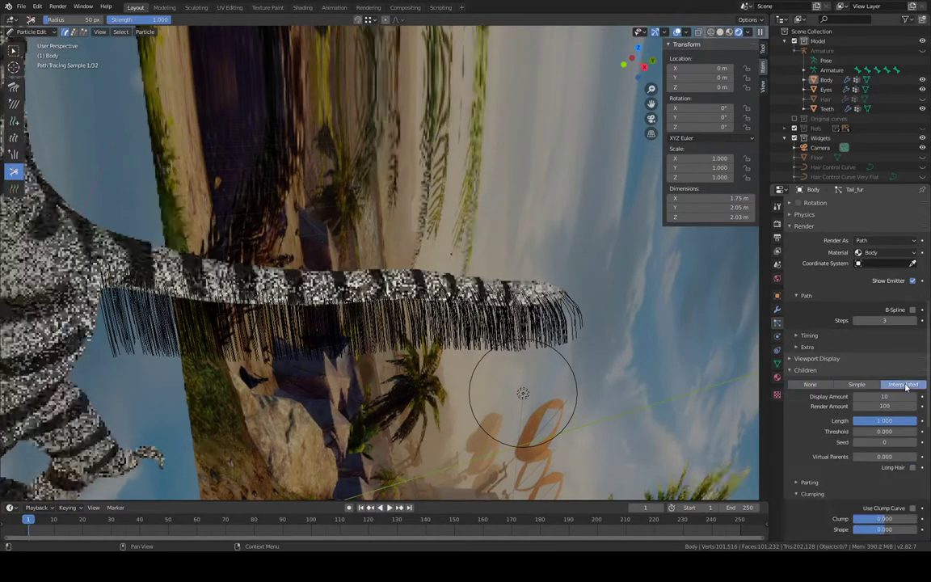
{"action": "scroll", "coordinate": [895, 462], "scroll_direction": "down", "scroll_amount": 8}
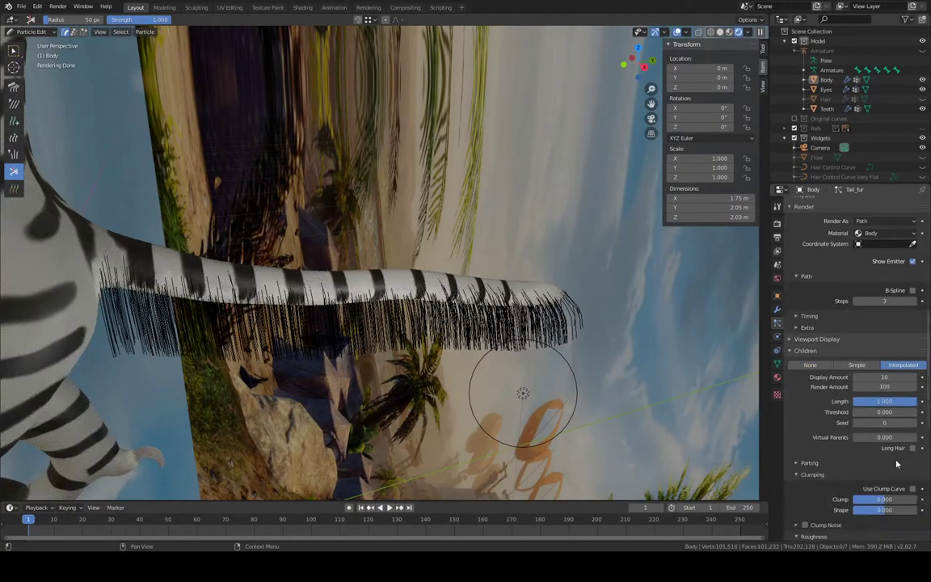
{"action": "scroll", "coordinate": [895, 461], "scroll_direction": "up", "scroll_amount": 2}
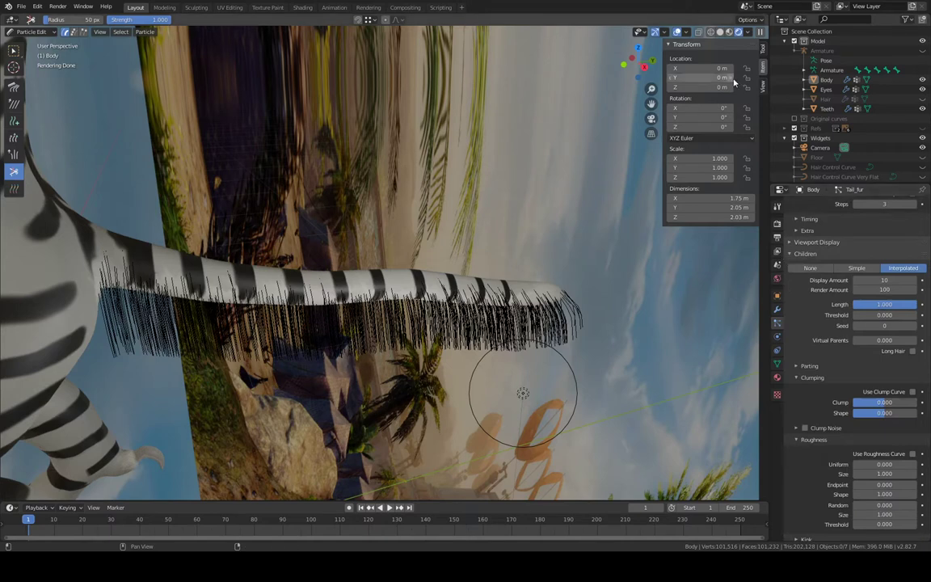
Compare the Tail_fur hairs with children set to None and Interpolated in Solid shading, and return to Rendered shading
{"action": "scroll", "coordinate": [856, 298], "scroll_direction": "up", "scroll_amount": 10}
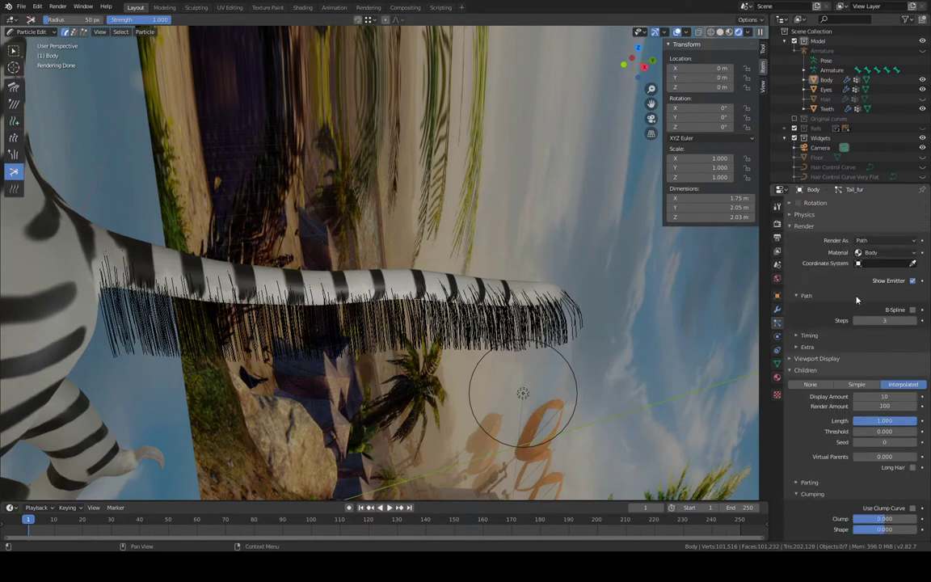
{"action": "left_click", "coordinate": [721, 32]}
{"action": "scroll", "coordinate": [839, 453], "scroll_direction": "down", "scroll_amount": 6}
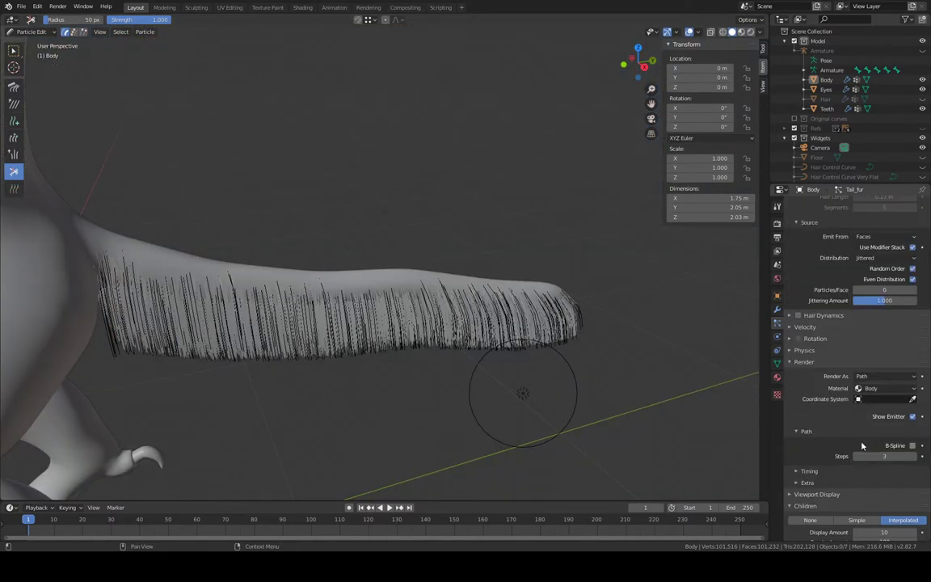
{"action": "left_click", "coordinate": [812, 443]}
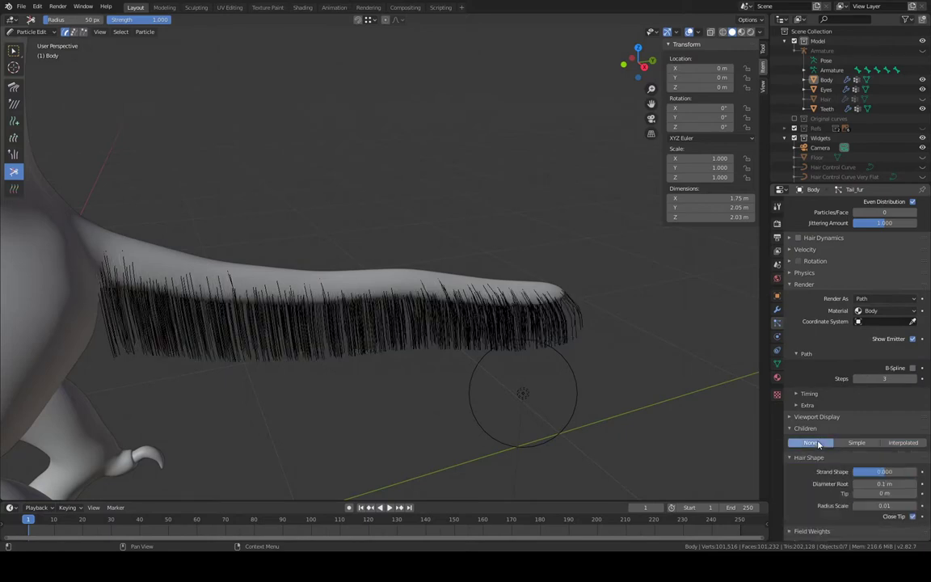
{"action": "left_click", "coordinate": [912, 444]}
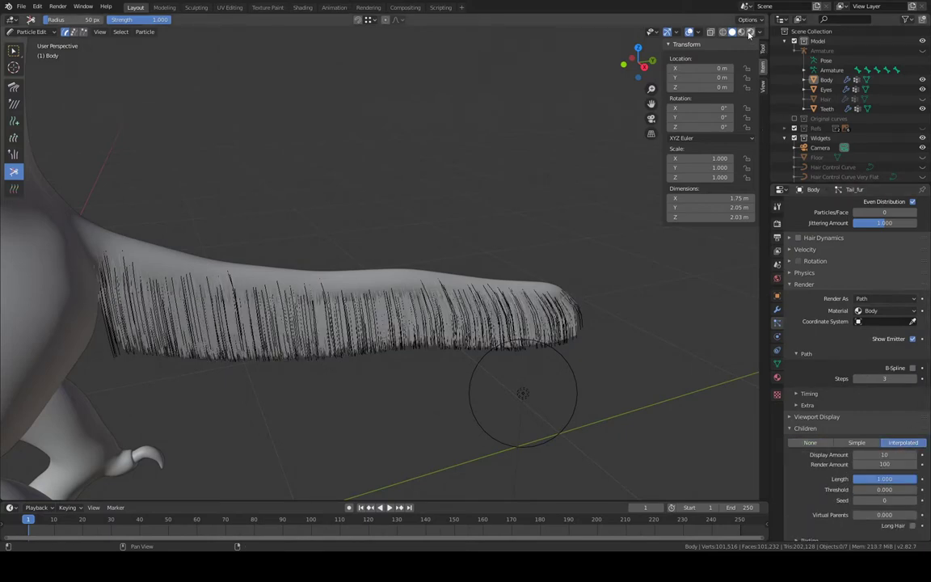
{"action": "left_click", "coordinate": [750, 33]}
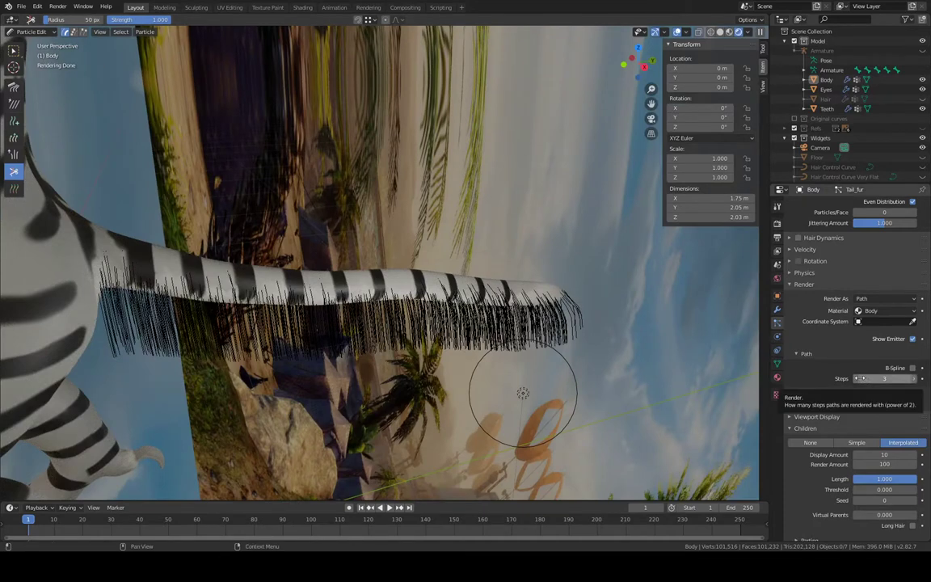
Review the Tail_fur settings and toggle its viewport visibility off and on while checking the rendered tail from several angles
{"action": "scroll", "coordinate": [862, 380], "scroll_direction": "down", "scroll_amount": 2}
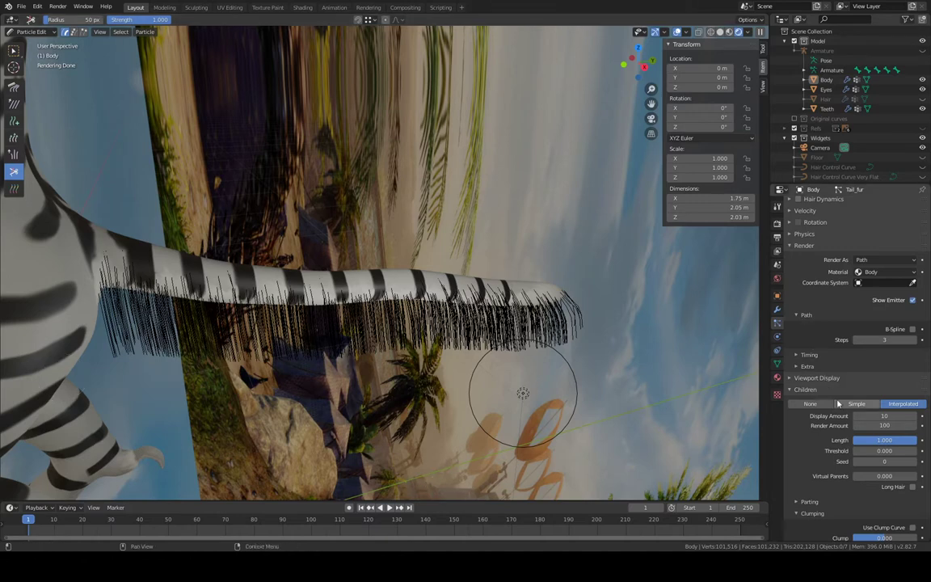
{"action": "scroll", "coordinate": [809, 372], "scroll_direction": "down", "scroll_amount": 7}
{"action": "scroll", "coordinate": [869, 477], "scroll_direction": "up", "scroll_amount": 10}
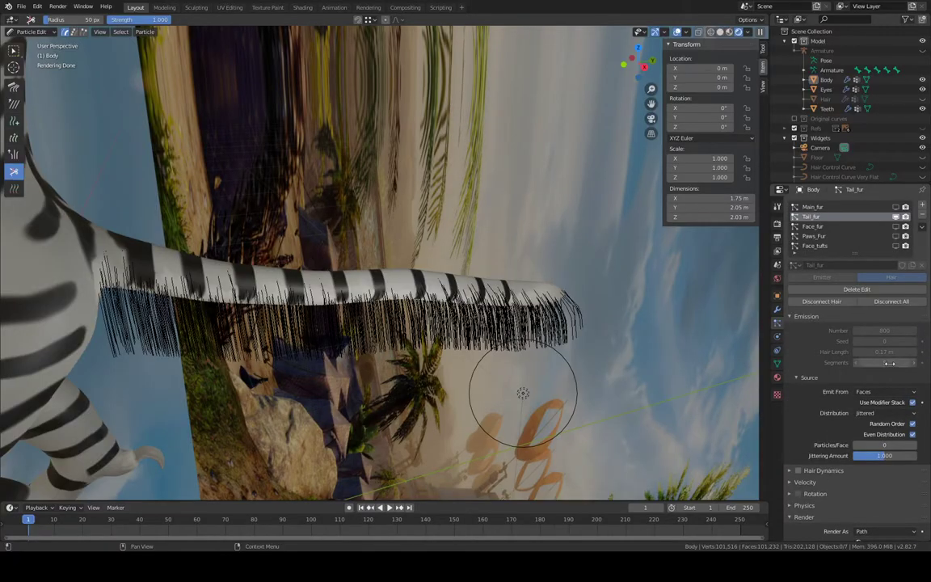
{"action": "middle_click_drag", "start_coordinate": [616, 333], "coordinate": [641, 323]}
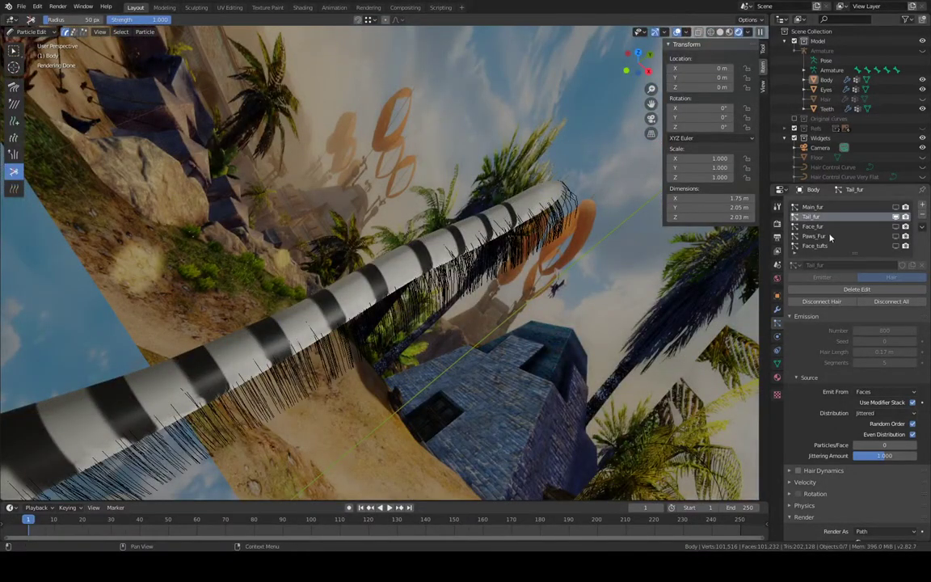
{"action": "left_click", "coordinate": [896, 217]}
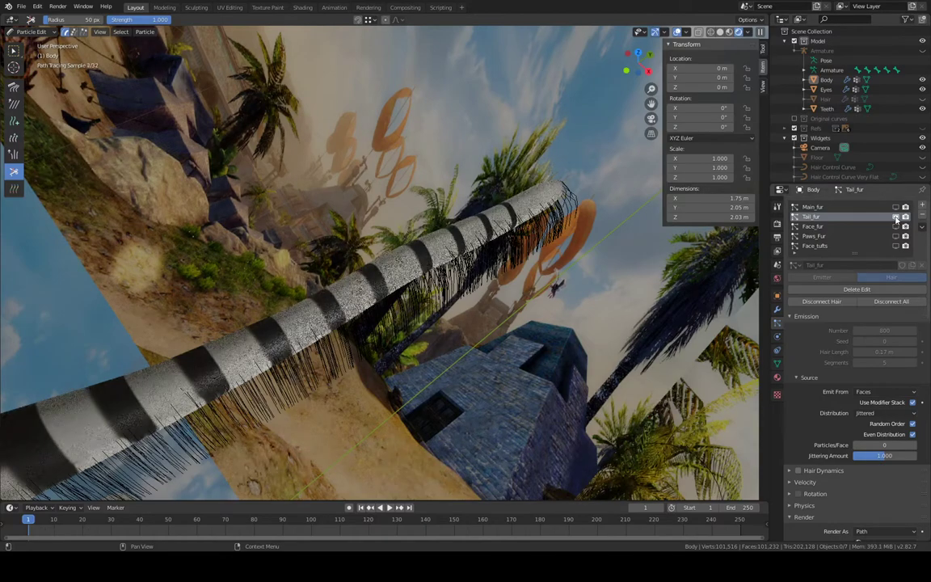
{"action": "middle_click_drag", "start_coordinate": [530, 191], "coordinate": [489, 147]}
{"action": "left_click", "coordinate": [898, 218]}
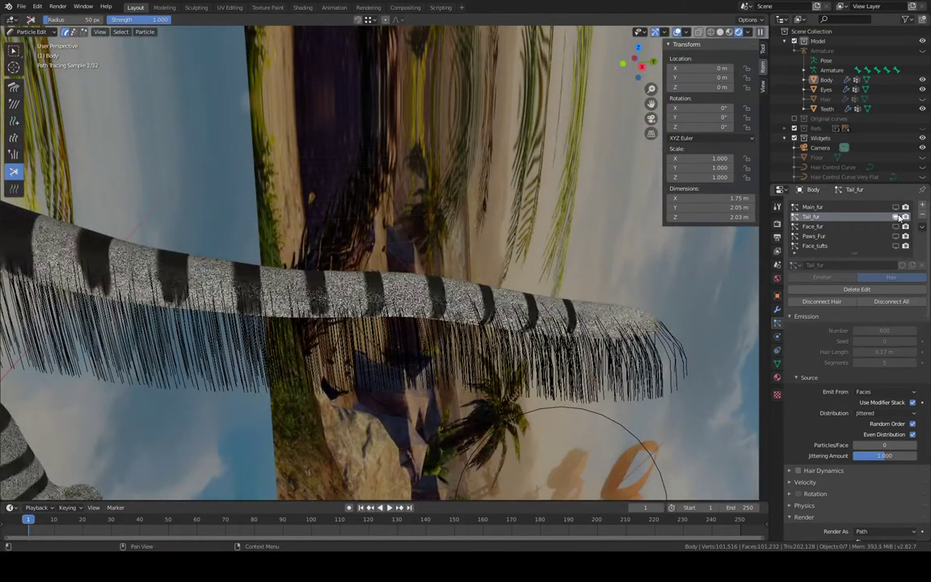
{"action": "left_click", "coordinate": [897, 218]}
{"action": "left_click", "coordinate": [897, 217]}
{"action": "left_click", "coordinate": [898, 217]}
{"action": "left_click", "coordinate": [898, 218]}
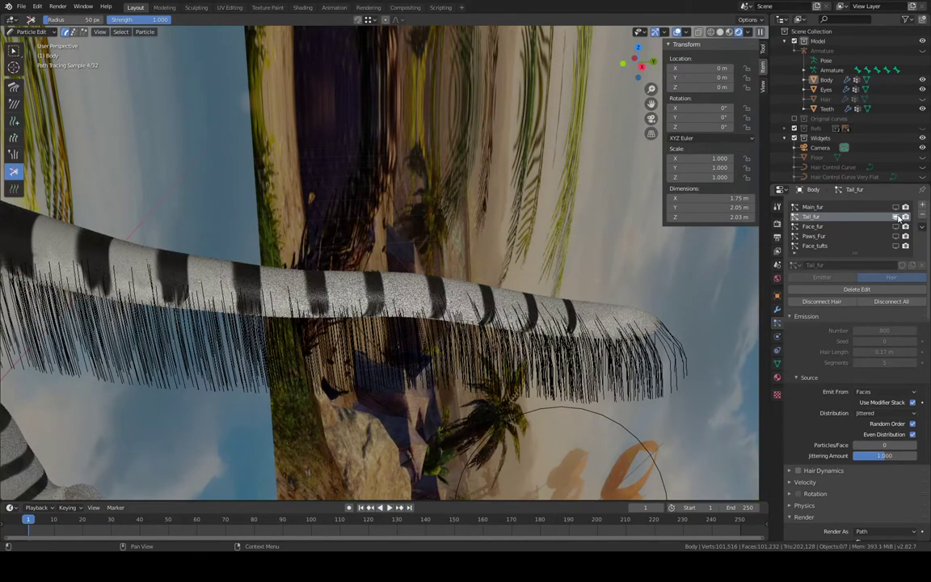
{"action": "left_click", "coordinate": [898, 218]}
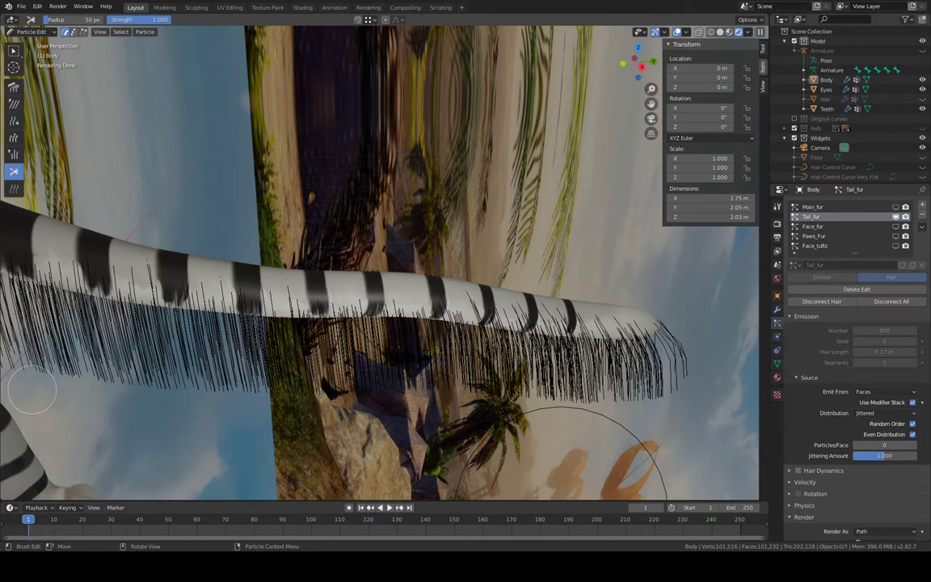
Switch from Particle Edit to Object Mode and inspect the rendered Tail_fur hairs from both ends of the tail
{"action": "left_click", "coordinate": [33, 31]}
{"action": "left_click", "coordinate": [31, 43]}
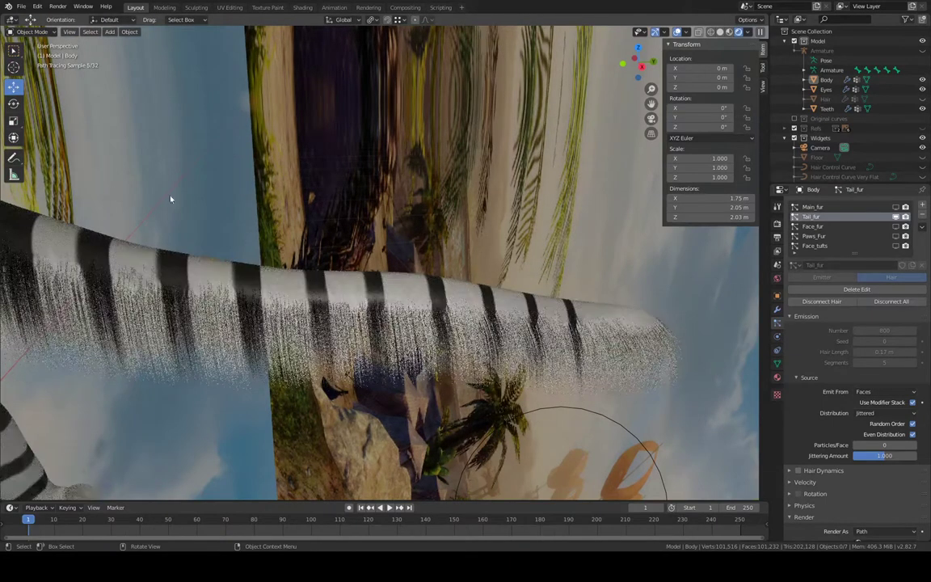
{"action": "middle_click_drag", "start_coordinate": [282, 251], "coordinate": [334, 270]}
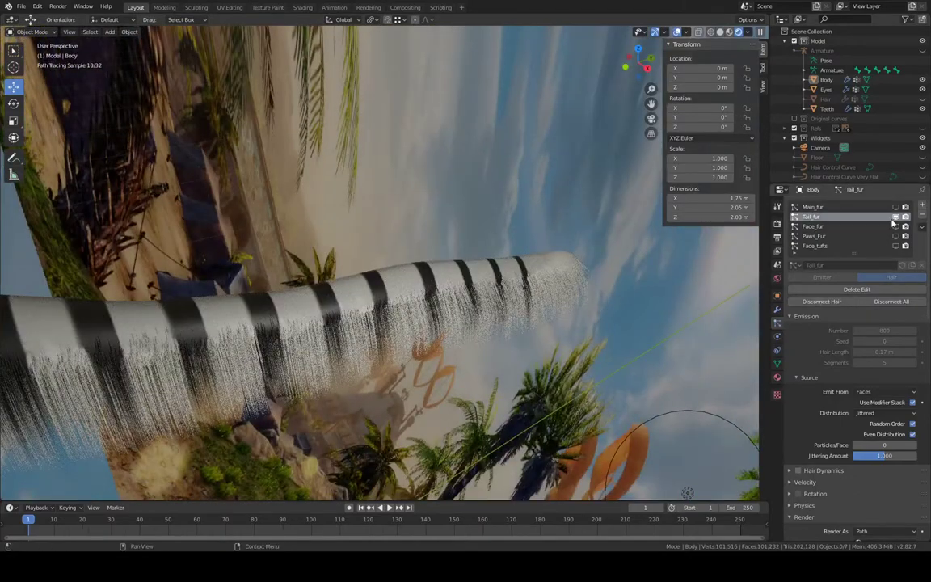
{"action": "left_click", "coordinate": [895, 218]}
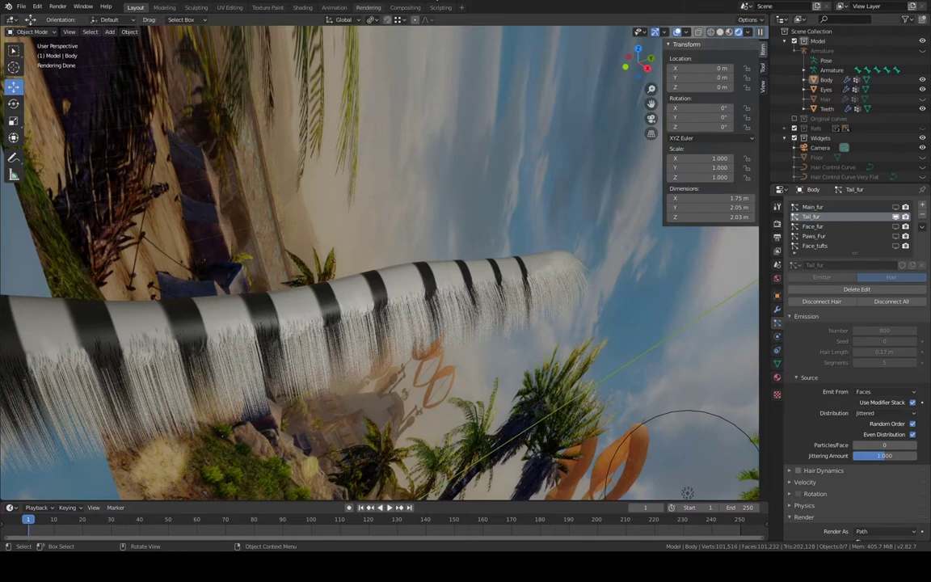
{"action": "mouse_move", "coordinate": [378, 237]}
{"action": "middle_mouse_down"}
{"action": "mouse_move", "coordinate": [421, 181]}
{"action": "mouse_move", "coordinate": [412, 173]}
{"action": "middle_mouse_up"}
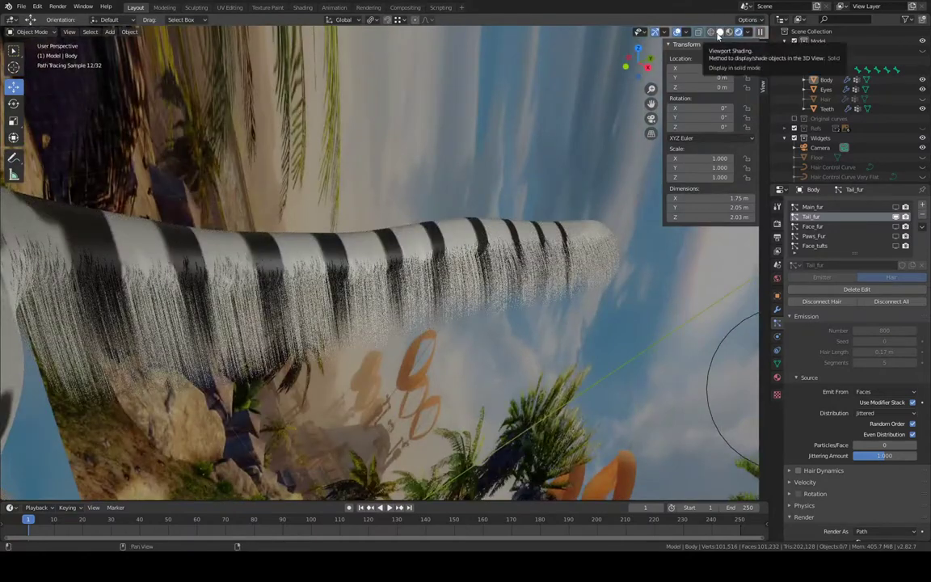
Try a Tail_fur children display amount of 100 in the rendered view and undo it
{"action": "scroll", "coordinate": [865, 447], "scroll_direction": "down", "scroll_amount": 6}
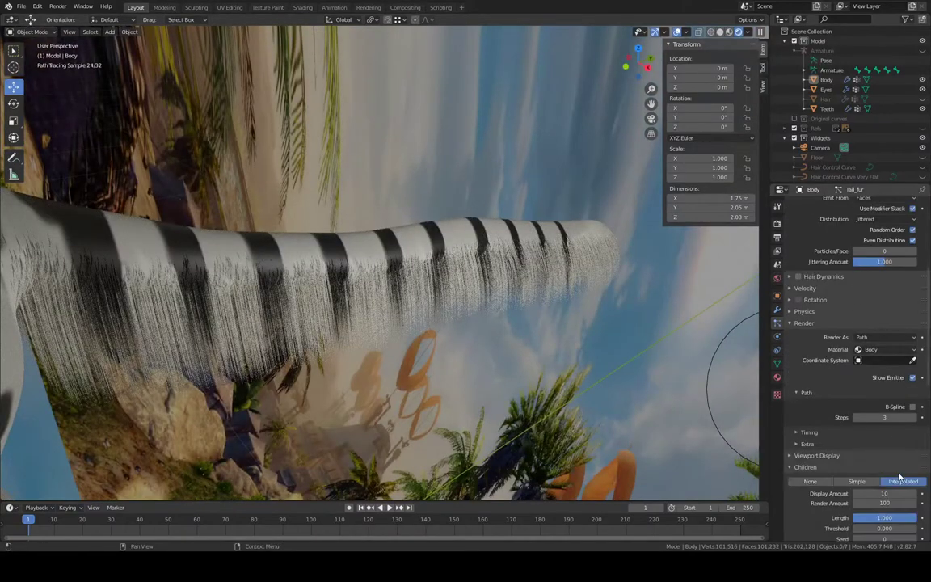
{"action": "left_click", "coordinate": [891, 493]}
{"action": "key", "text": "Return"}
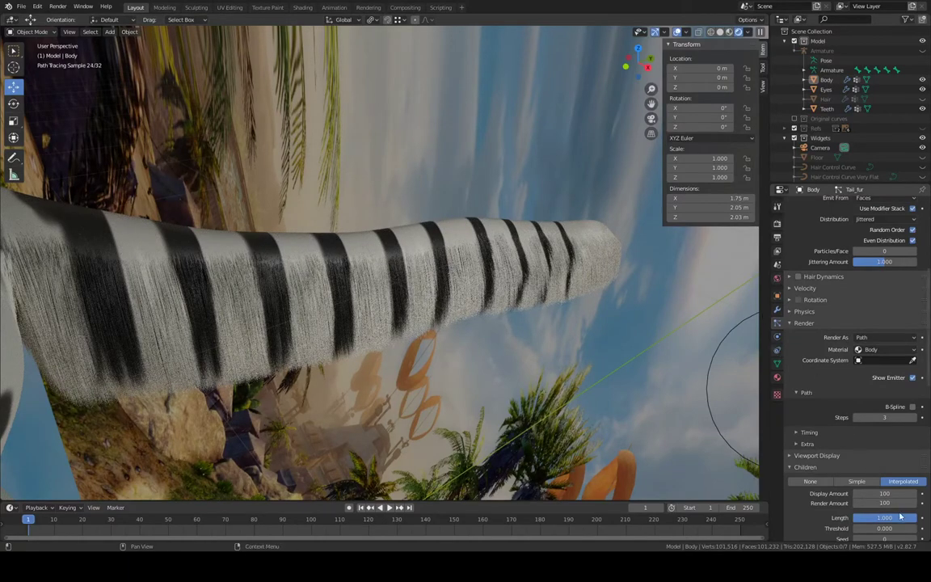
{"action": "key", "text": "ctrl+z"}
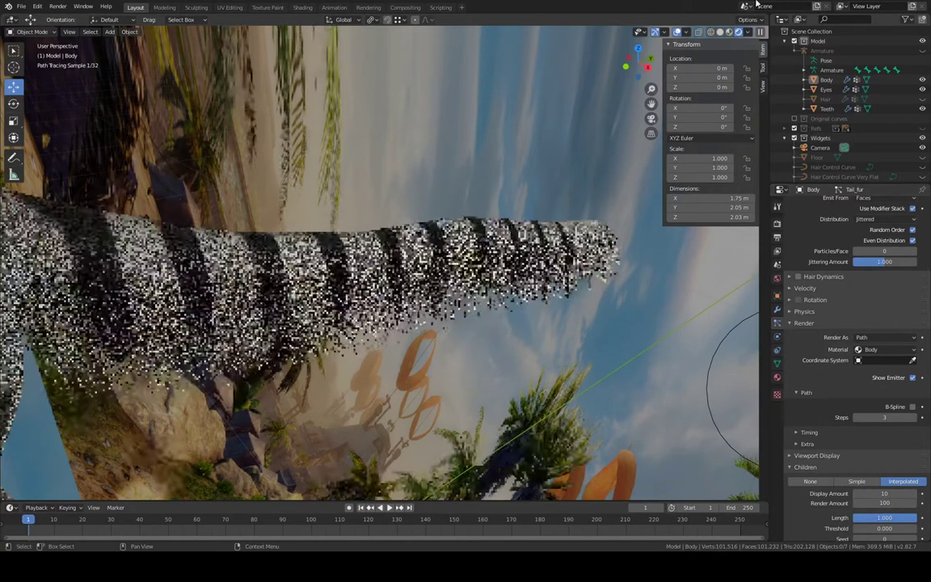
Switch the viewport to Solid shading and set the Tail_fur children's display amount to 100
{"action": "left_click", "coordinate": [720, 32]}
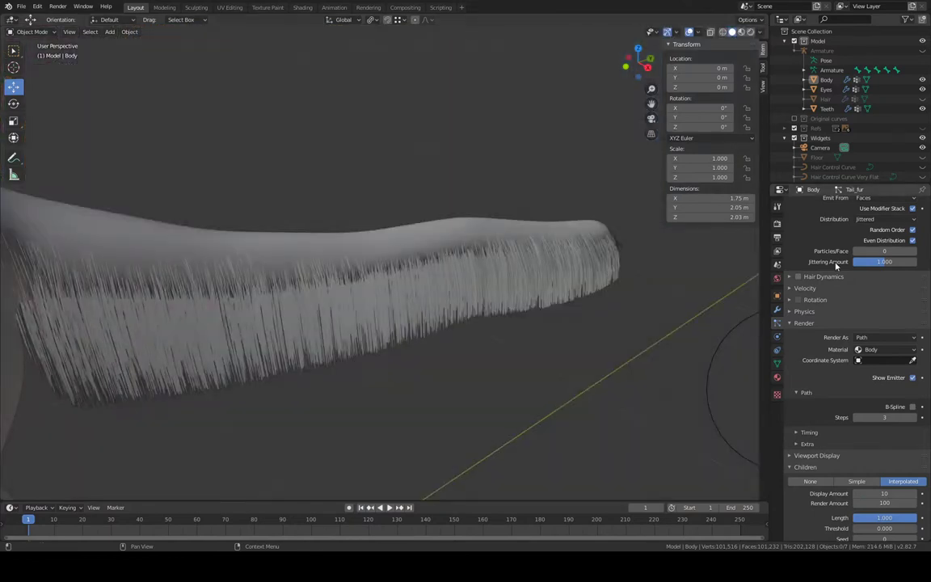
{"action": "middle_click_drag", "start_coordinate": [465, 197], "coordinate": [521, 141], "text": "shift"}
{"action": "scroll", "coordinate": [571, 223], "scroll_direction": "up", "scroll_amount": 3}
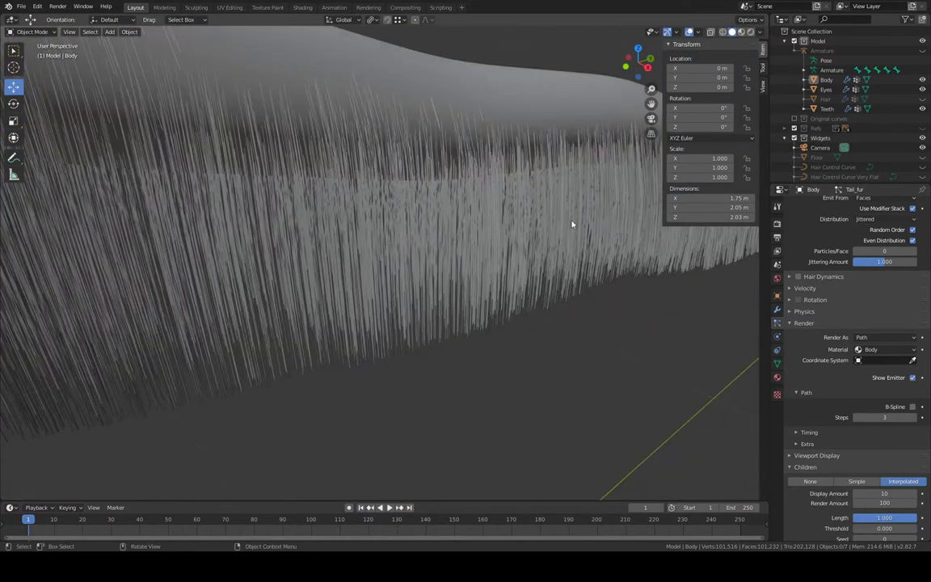
{"action": "left_click", "coordinate": [876, 494]}
{"action": "type", "text": "100"}
{"action": "key", "text": "Return"}
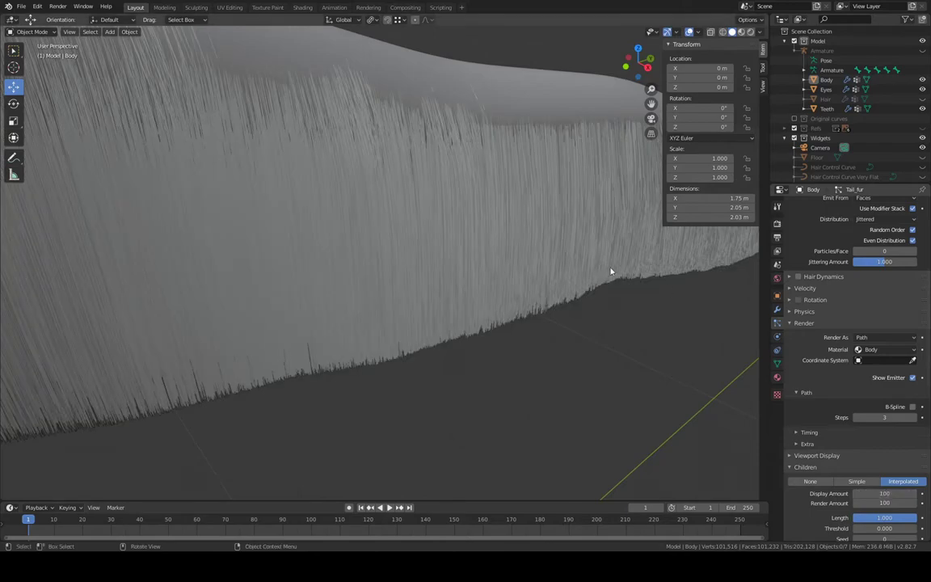
{"action": "middle_click_drag", "start_coordinate": [611, 271], "coordinate": [558, 157]}
Show Main_fur in the viewport to compare it with the tail hairs, and hide it again
{"action": "scroll", "coordinate": [788, 214], "scroll_direction": "up", "scroll_amount": 6}
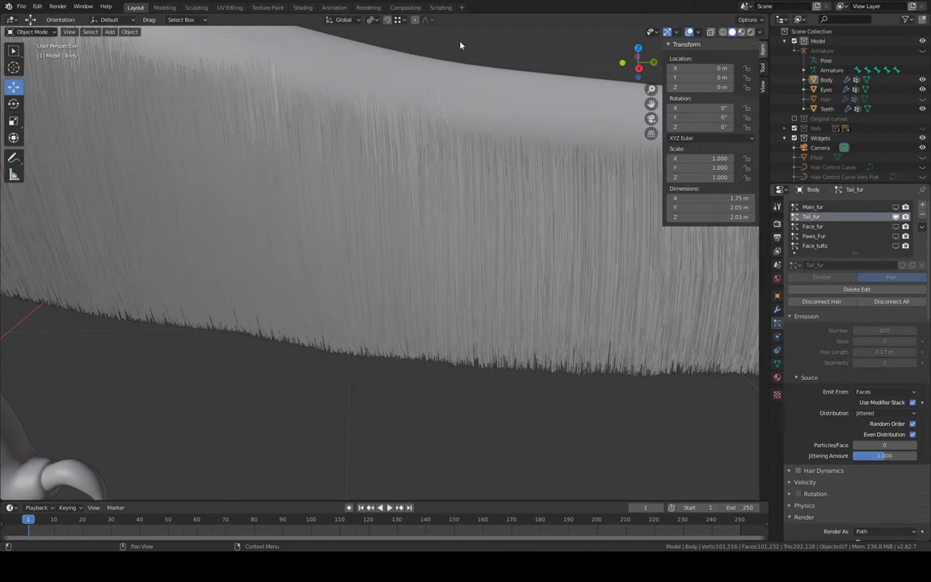
{"action": "middle_click_drag", "start_coordinate": [454, 42], "coordinate": [409, 52]}
{"action": "scroll", "coordinate": [431, 57], "scroll_direction": "down", "scroll_amount": 3}
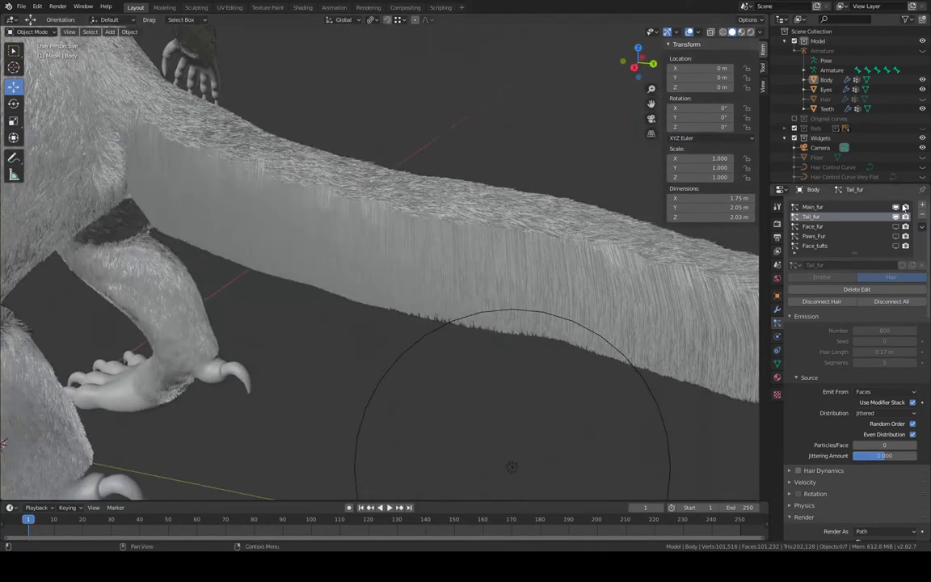
{"action": "left_click", "coordinate": [897, 208]}
{"action": "scroll", "coordinate": [550, 204], "scroll_direction": "up", "scroll_amount": 2}
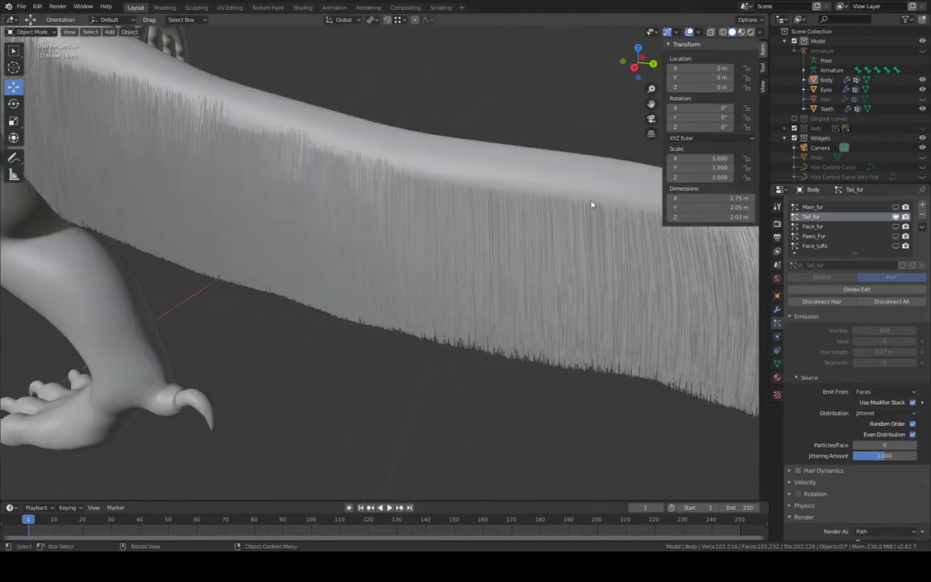
Set the Tail_fur children's Clump to 0.2, raise it to 0.3, and check the hair ends along the tail
{"action": "scroll", "coordinate": [840, 437], "scroll_direction": "down", "scroll_amount": 10}
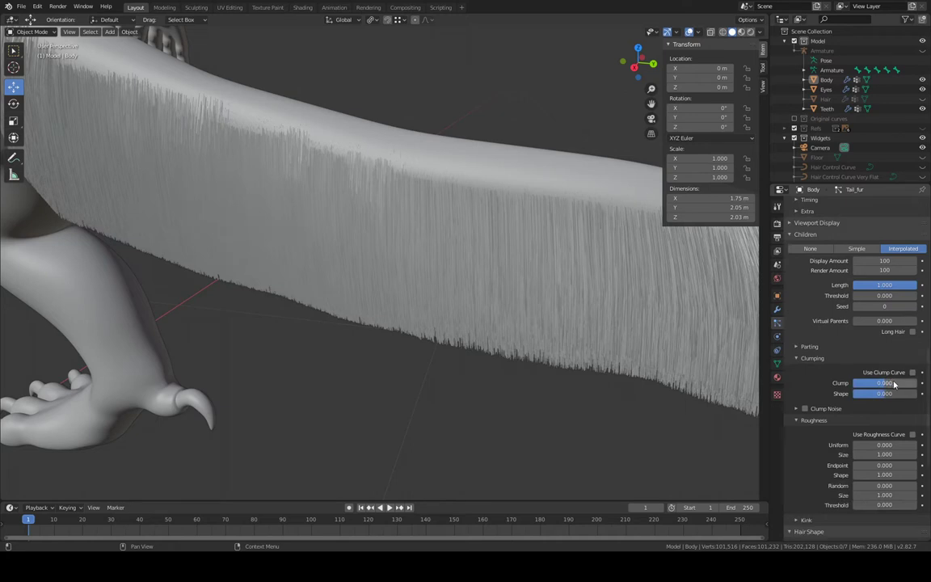
{"action": "left_click", "coordinate": [893, 382]}
{"action": "type", "text": "0.2"}
{"action": "key", "text": "Return"}
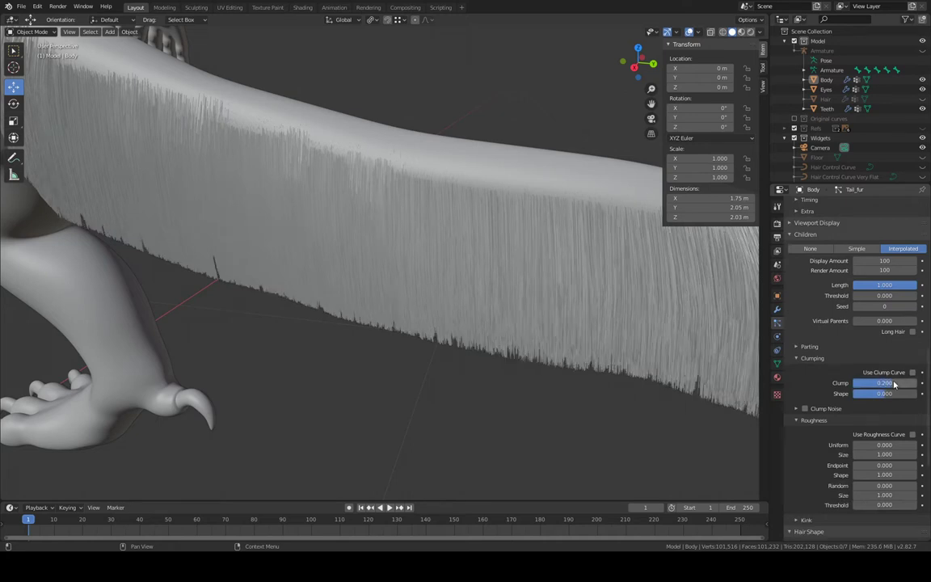
{"action": "left_click", "coordinate": [889, 383]}
{"action": "type", "text": "0.3"}
{"action": "key", "text": "Return"}
{"action": "middle_click_drag", "start_coordinate": [558, 301], "coordinate": [614, 271]}
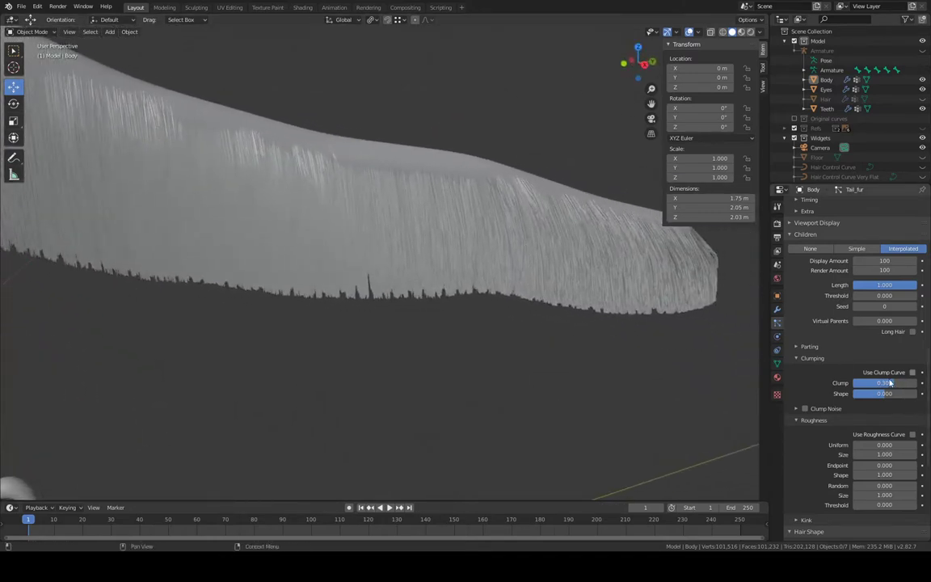
Toggle the clump curve on and off, and try clump Shape values of 0.3 and 1 on the Tail_fur children
{"action": "left_click", "coordinate": [913, 372]}
{"action": "left_click", "coordinate": [913, 372]}
{"action": "left_click", "coordinate": [896, 393]}
{"action": "type", "text": "0.3"}
{"action": "key", "text": "Return"}
{"action": "middle_click_drag", "start_coordinate": [524, 273], "coordinate": [458, 260]}
{"action": "left_click", "coordinate": [902, 393]}
{"action": "type", "text": "1"}
{"action": "key", "text": "Return"}
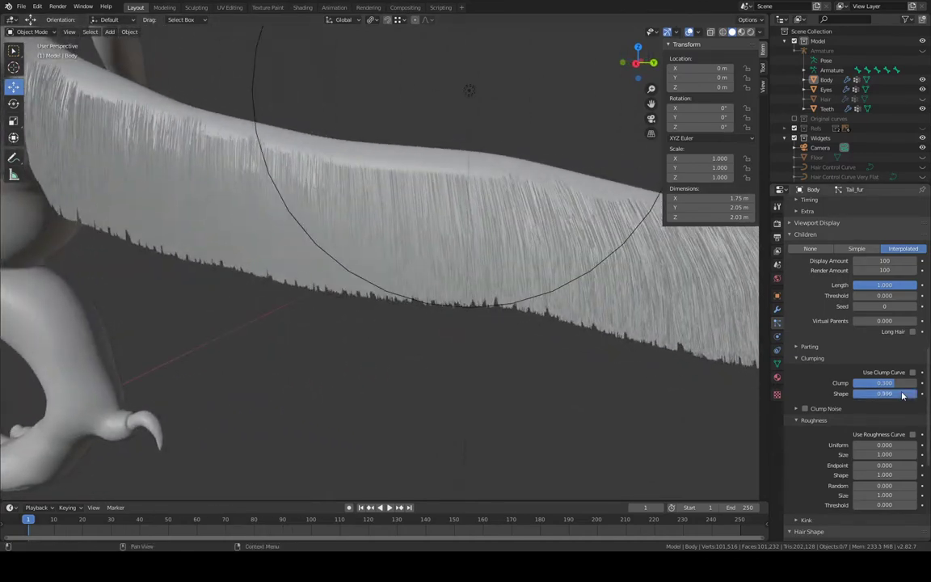
{"action": "middle_click_drag", "start_coordinate": [520, 325], "coordinate": [475, 318]}
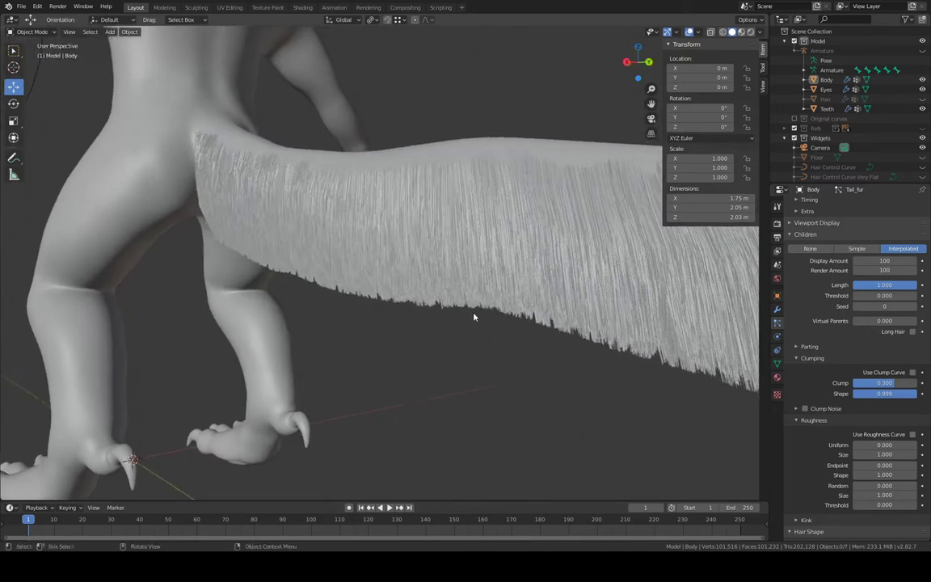
Reset the clump Shape to 0, set Clump to 0.5, and review the Tail_fur emission and path settings
{"action": "left_click", "coordinate": [897, 395]}
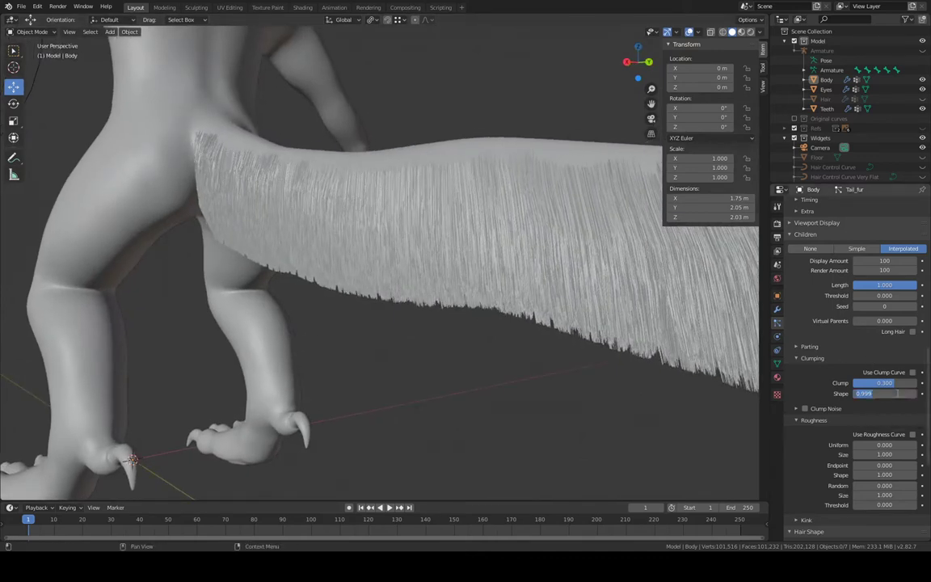
{"action": "type", "text": "0"}
{"action": "key", "text": "Return"}
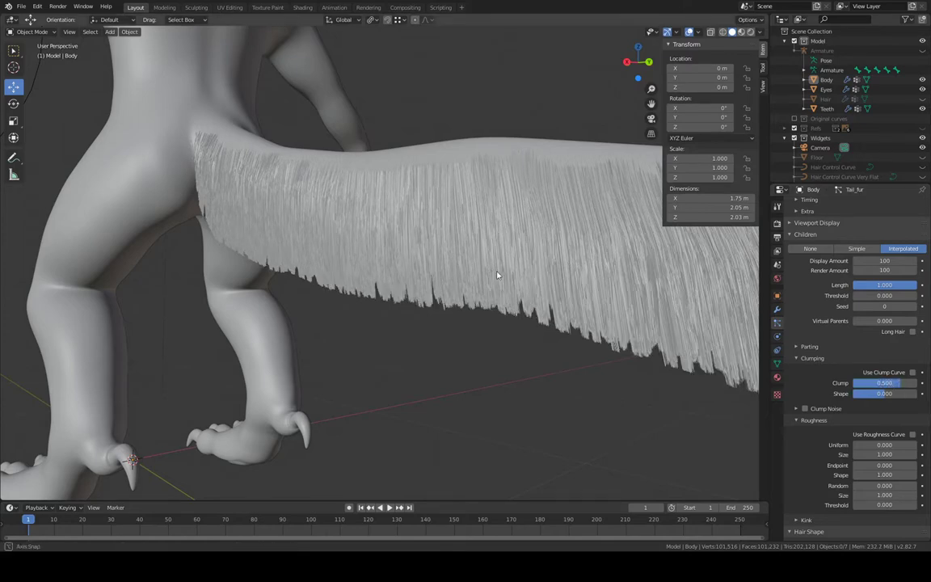
{"action": "middle_click_drag", "start_coordinate": [497, 275], "coordinate": [515, 253]}
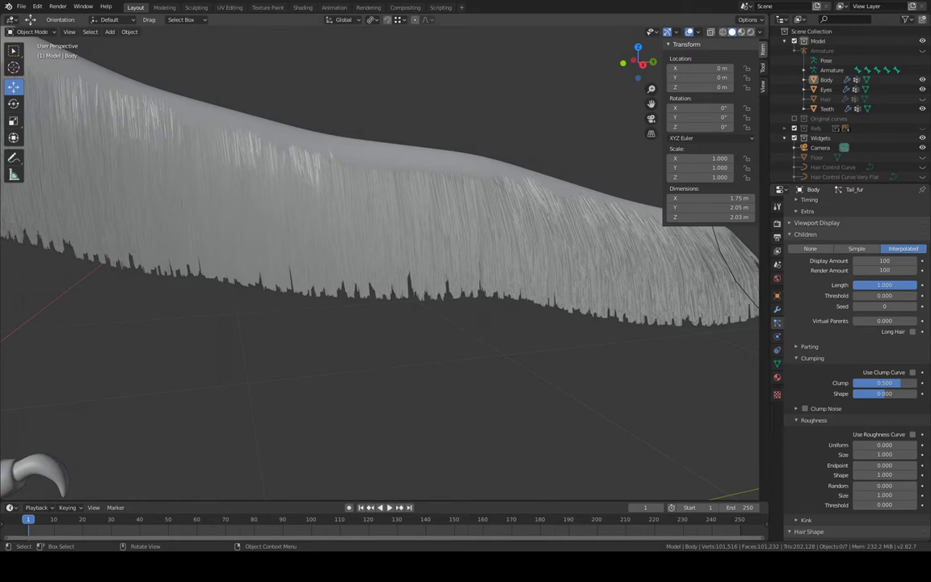
{"action": "scroll", "coordinate": [853, 364], "scroll_direction": "up", "scroll_amount": 15}
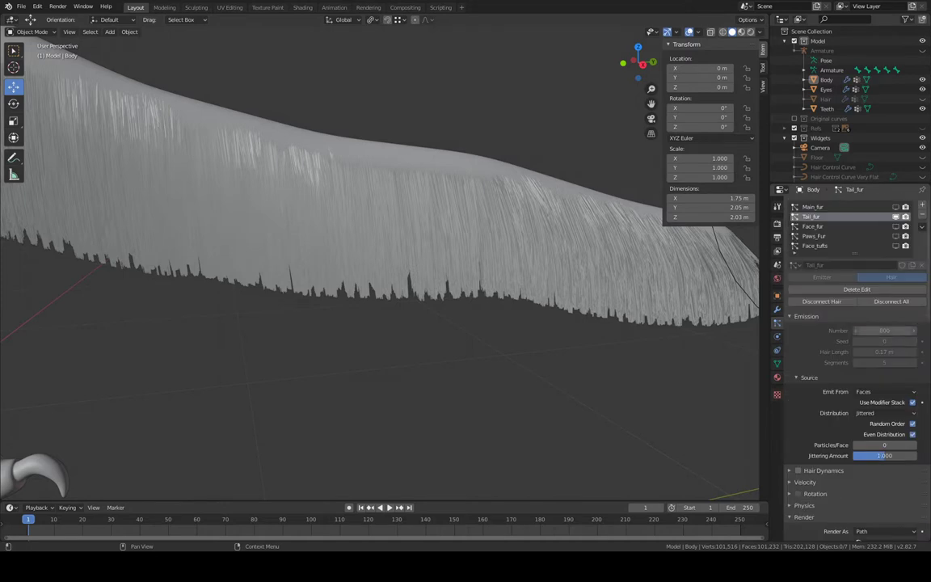
{"action": "scroll", "coordinate": [857, 339], "scroll_direction": "down", "scroll_amount": 6}
{"action": "scroll", "coordinate": [853, 363], "scroll_direction": "down", "scroll_amount": 3}
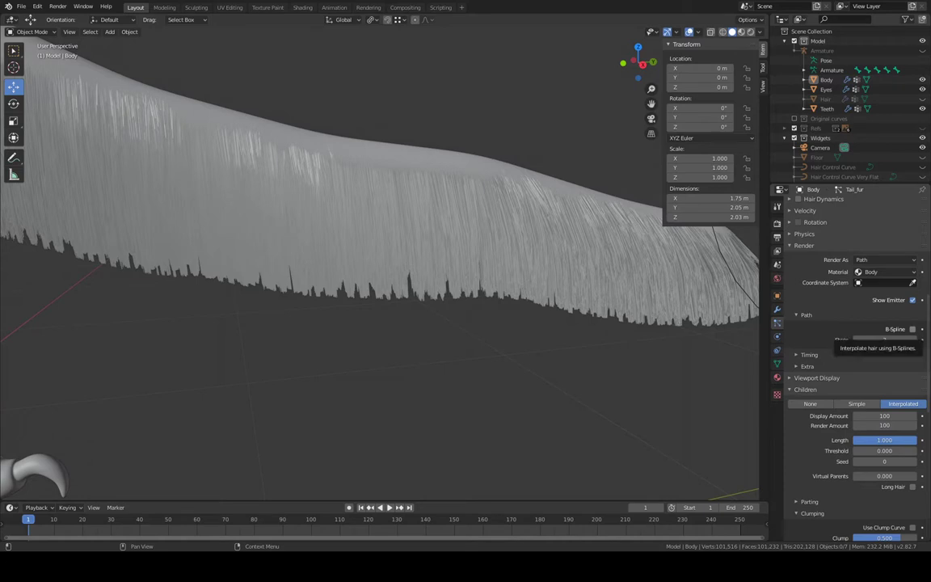
Try different Threshold values on the Tail_fur children, ending at 1, and check the hair ends along the tail
{"action": "scroll", "coordinate": [857, 356], "scroll_direction": "down", "scroll_amount": 1}
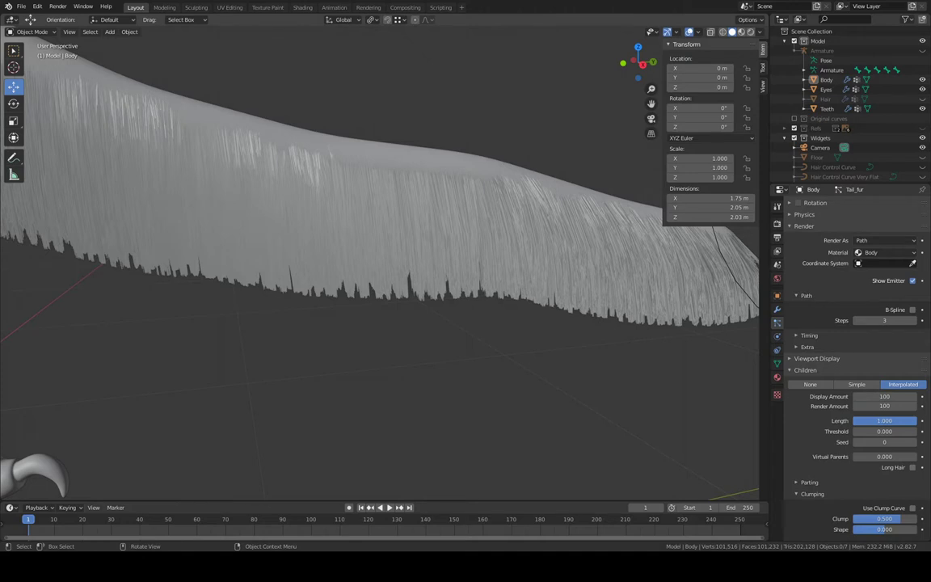
{"action": "scroll", "coordinate": [853, 364], "scroll_direction": "down", "scroll_amount": 5}
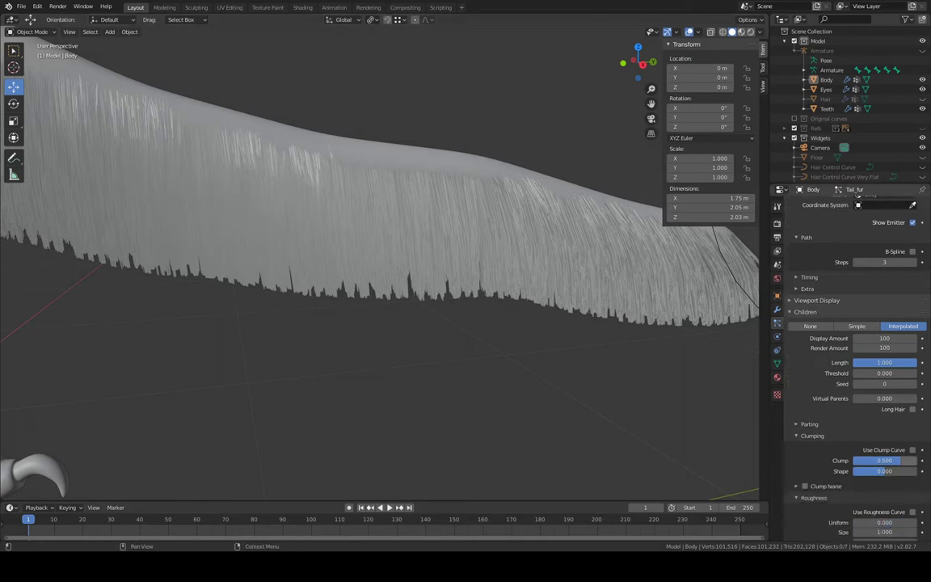
{"action": "scroll", "coordinate": [853, 363], "scroll_direction": "down", "scroll_amount": 3}
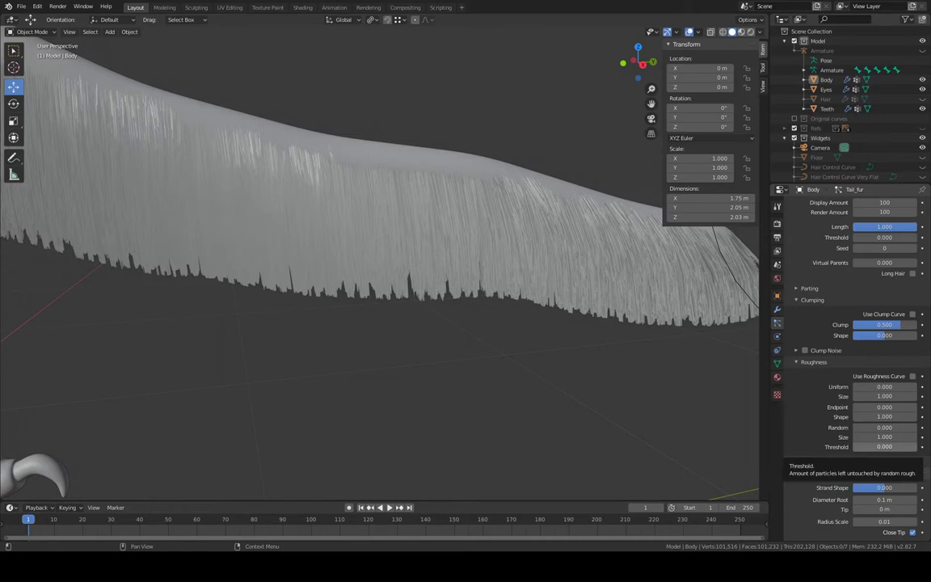
{"action": "scroll", "coordinate": [886, 447], "scroll_direction": "up", "scroll_amount": 4}
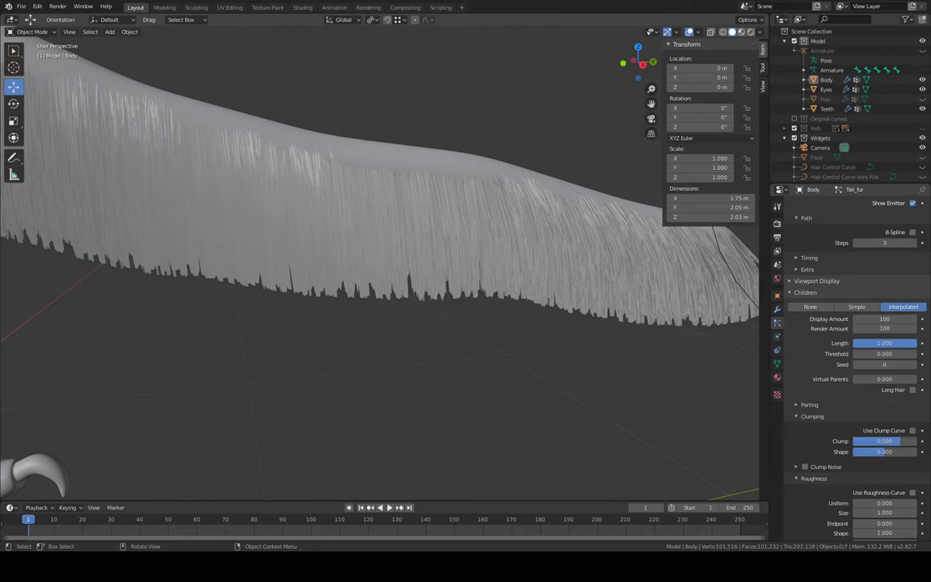
{"action": "middle_click_drag", "start_coordinate": [486, 243], "coordinate": [405, 244]}
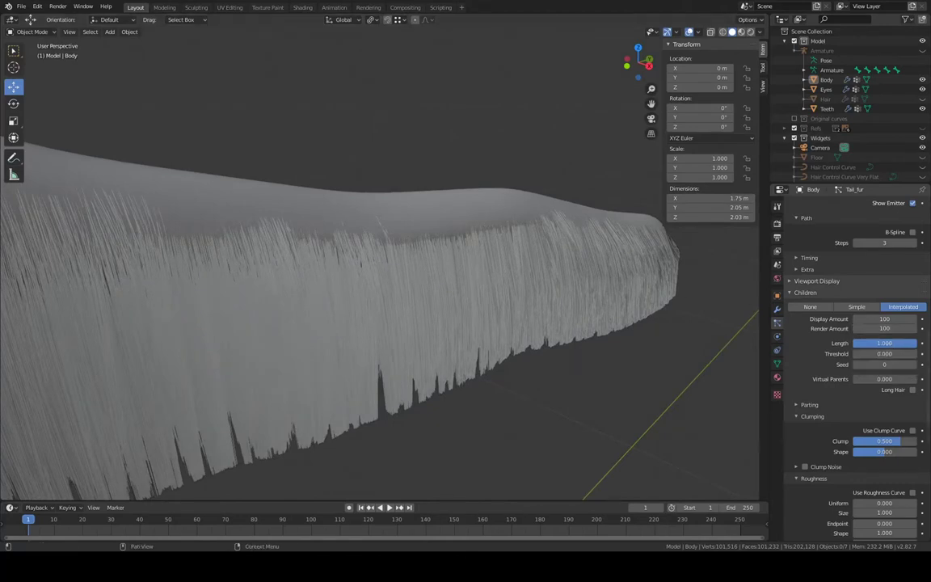
{"action": "left_click_drag", "start_coordinate": [890, 348], "coordinate": [916, 356]}
{"action": "mouse_move", "coordinate": [856, 353]}
{"action": "left_mouse_down"}
{"action": "mouse_move", "coordinate": [917, 353]}
{"action": "mouse_move", "coordinate": [855, 356]}
{"action": "left_mouse_up"}
{"action": "mouse_move", "coordinate": [855, 354]}
{"action": "left_mouse_down"}
{"action": "mouse_move", "coordinate": [906, 353]}
{"action": "mouse_move", "coordinate": [854, 353]}
{"action": "left_mouse_up"}
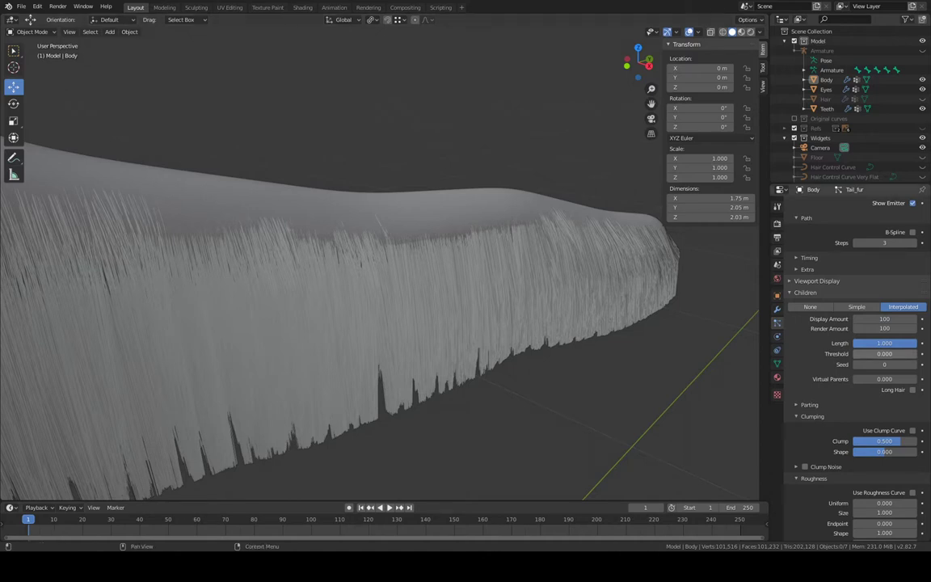
{"action": "left_click_drag", "start_coordinate": [858, 354], "coordinate": [917, 354]}
{"action": "scroll", "coordinate": [516, 367], "scroll_direction": "up", "scroll_amount": 2}
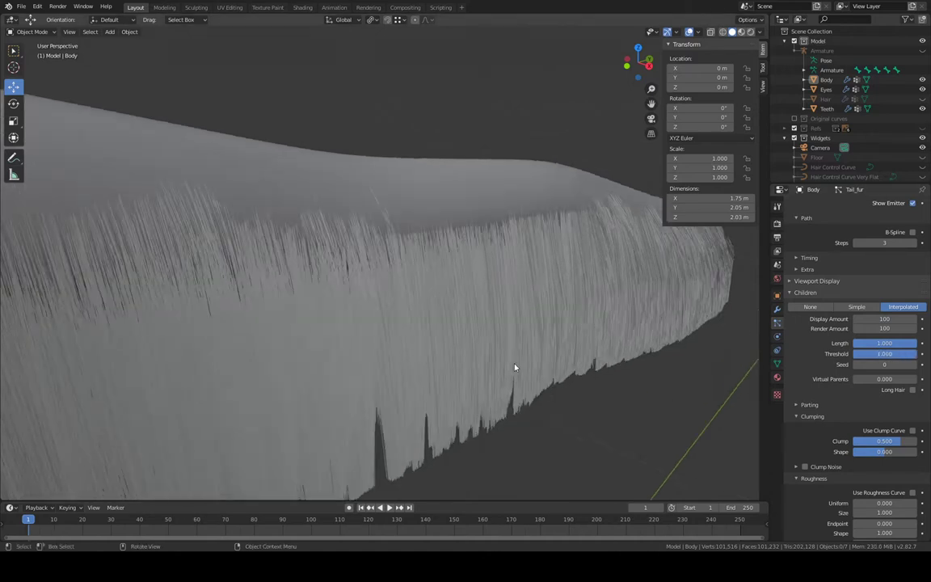
{"action": "middle_click_drag", "start_coordinate": [560, 425], "coordinate": [566, 315], "text": "shift"}
{"action": "scroll", "coordinate": [443, 284], "scroll_direction": "up", "scroll_amount": 2}
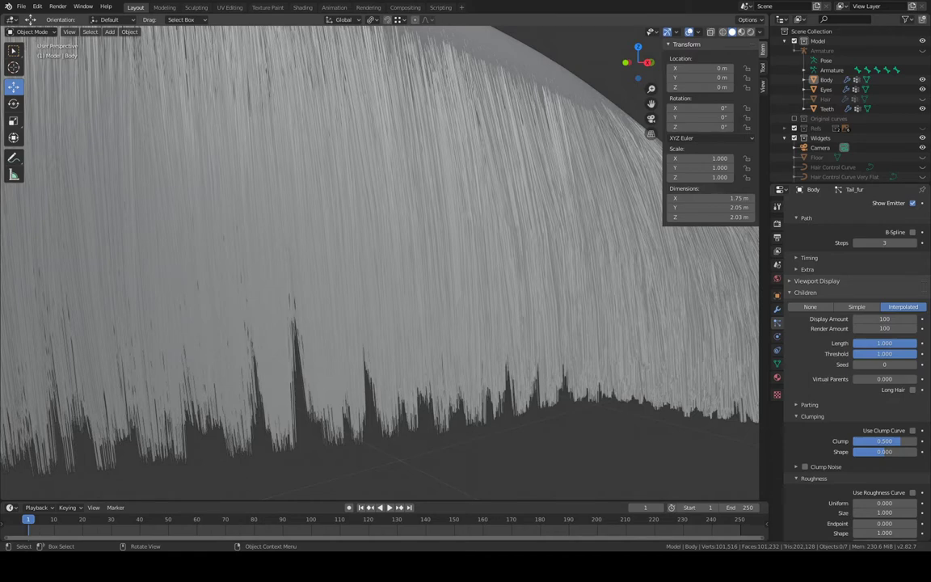
Set the Tail_fur children's Threshold to 0.2 and Length to 0.8, and inspect the hair tips
{"action": "left_click", "coordinate": [879, 354]}
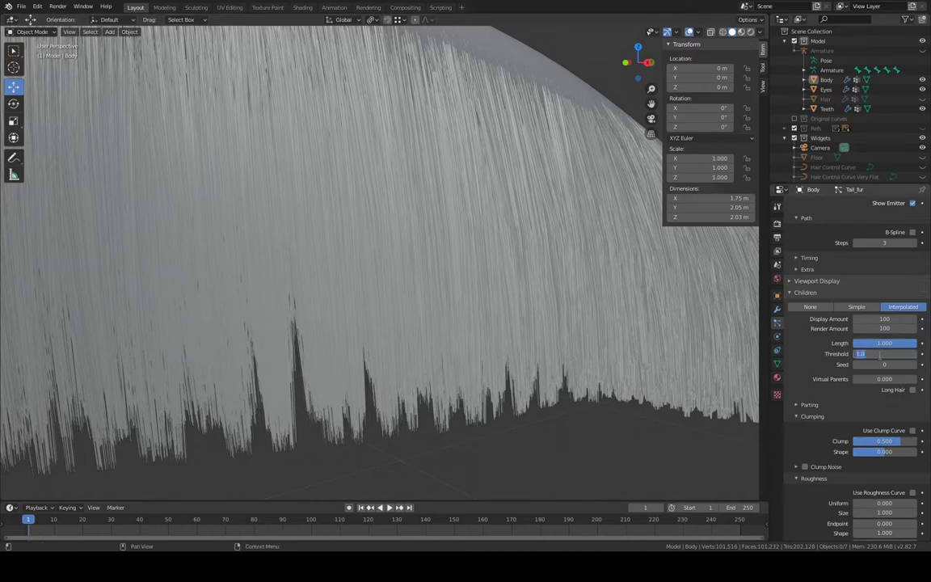
{"action": "type", "text": "0.2"}
{"action": "key", "text": "Return"}
{"action": "left_click", "coordinate": [885, 344]}
{"action": "type", "text": "0"}
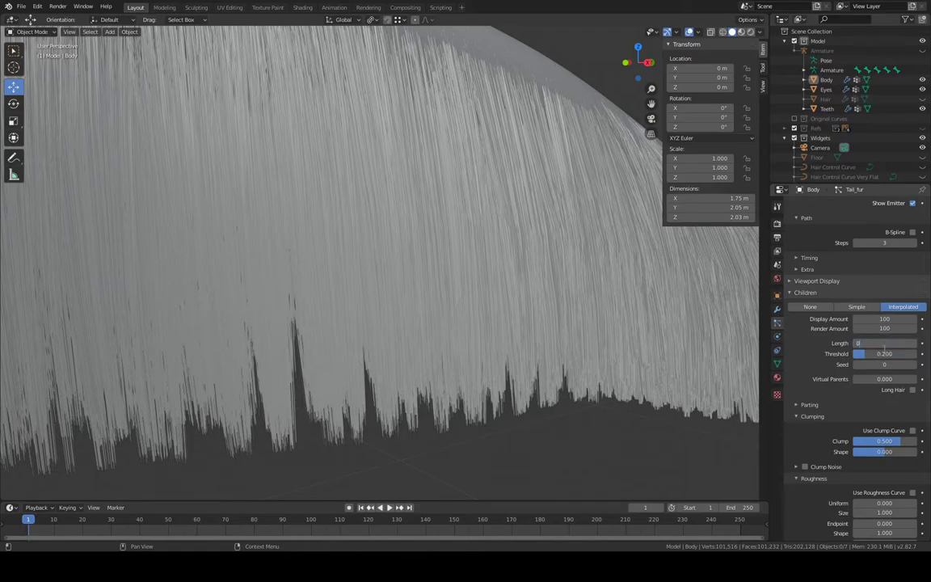
{"action": "type", "text": ".8"}
{"action": "key", "text": "Return"}
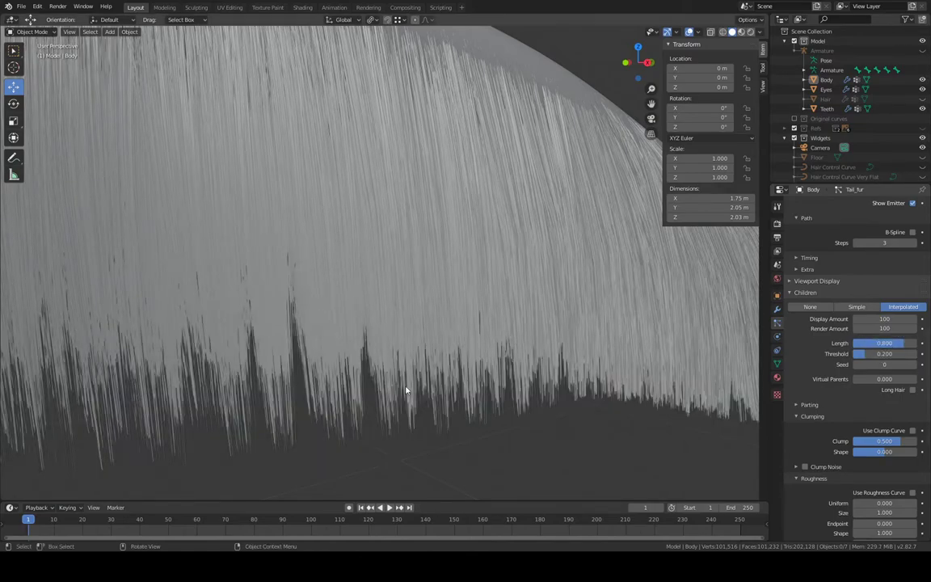
{"action": "middle_click_drag", "start_coordinate": [405, 391], "coordinate": [386, 374]}
{"action": "scroll", "coordinate": [386, 356], "scroll_direction": "up", "scroll_amount": 5}
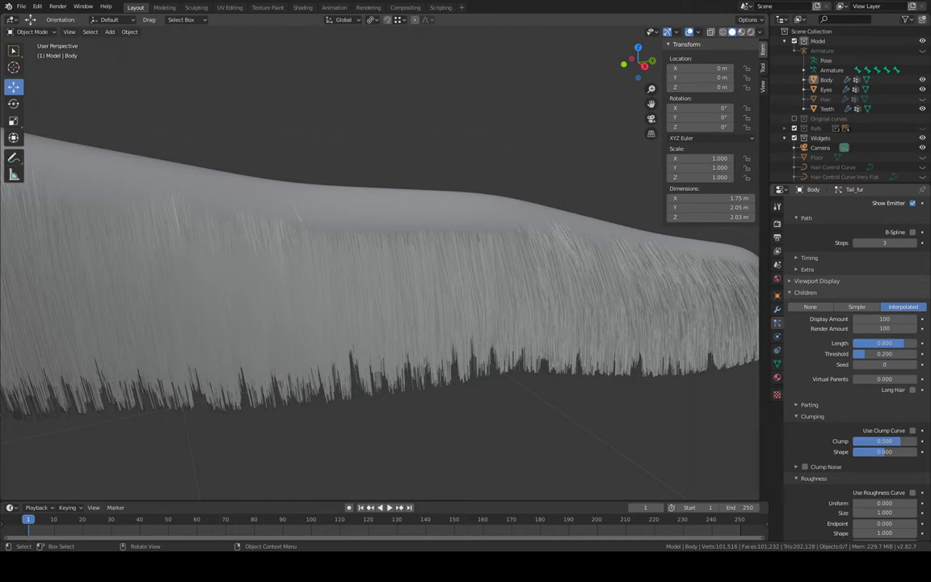
Hide Tail_fur in the viewport, show Main_fur instead, and make Main_fur the active particle system
{"action": "scroll", "coordinate": [849, 364], "scroll_direction": "down", "scroll_amount": 4}
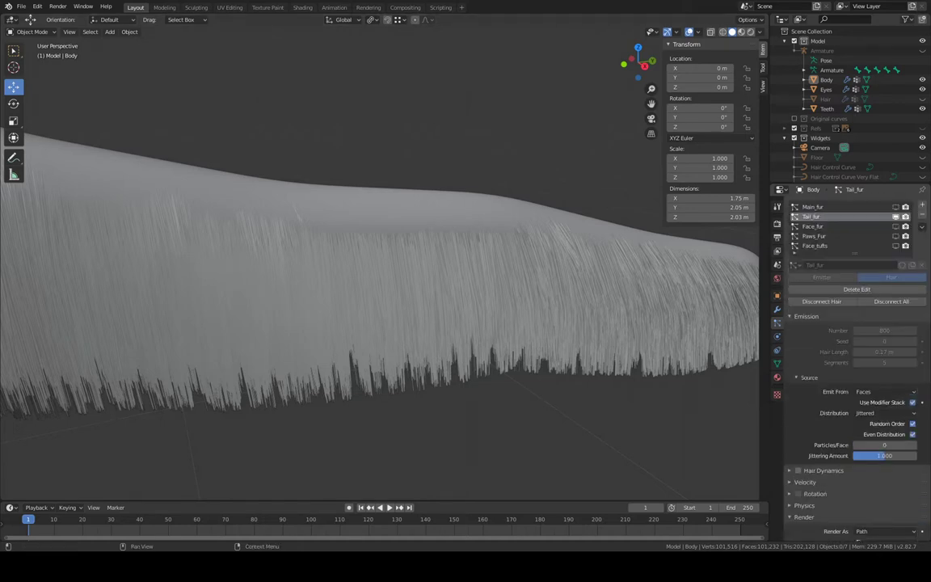
{"action": "scroll", "coordinate": [853, 364], "scroll_direction": "up", "scroll_amount": 10}
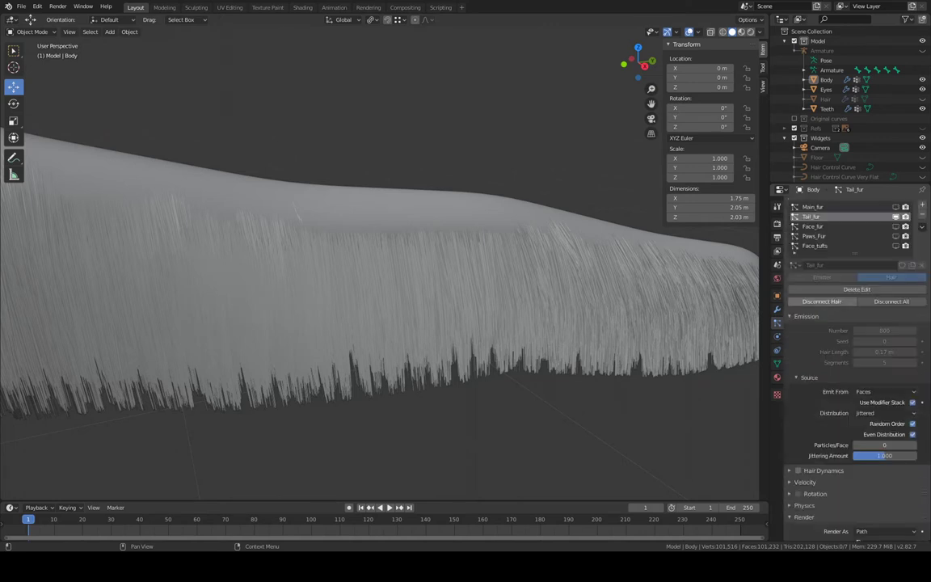
{"action": "left_click", "coordinate": [896, 207]}
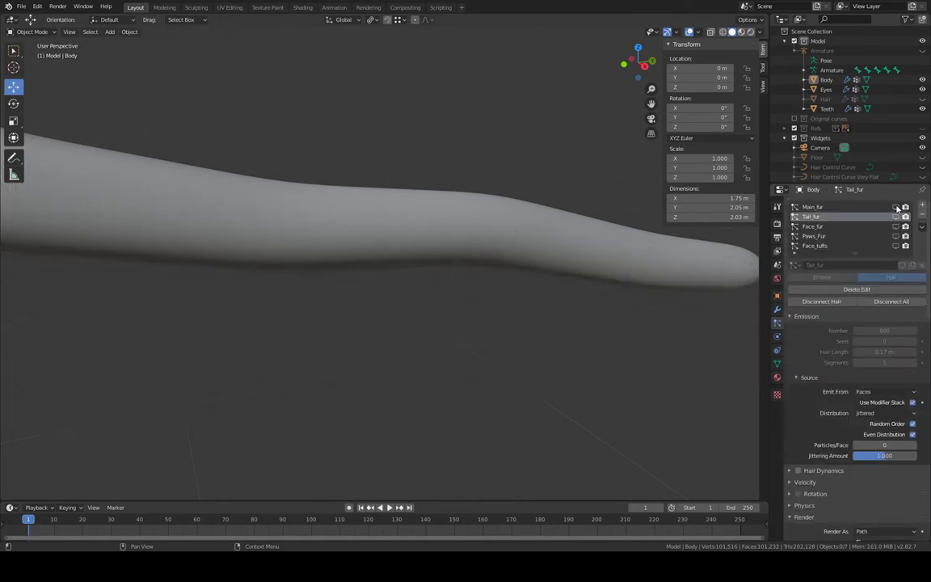
{"action": "left_click", "coordinate": [895, 207]}
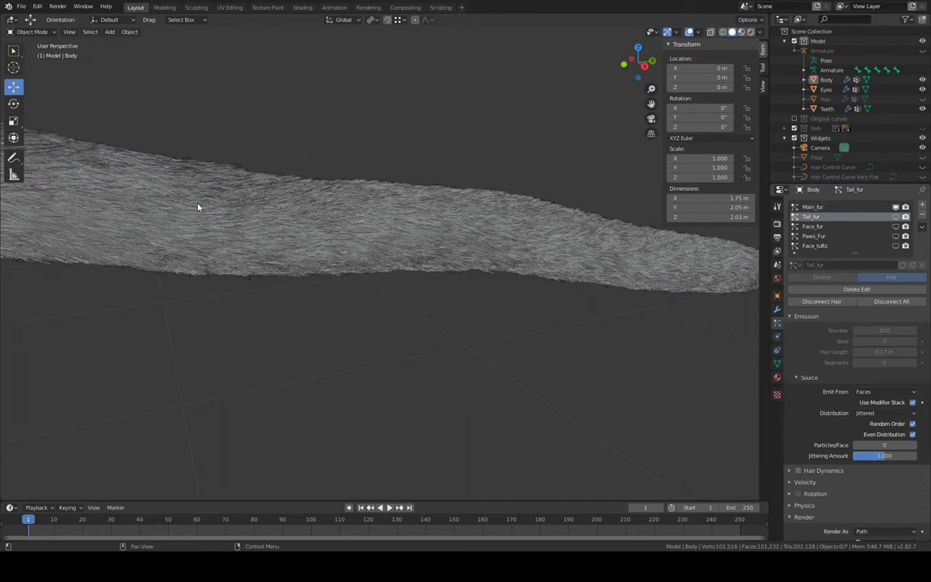
{"action": "middle_click_drag", "start_coordinate": [192, 208], "coordinate": [398, 239], "text": "shift"}
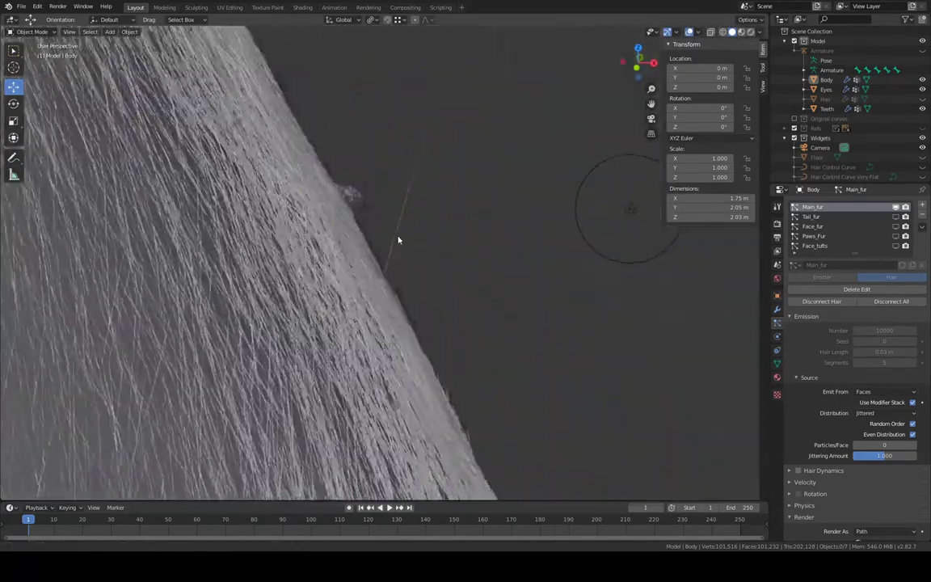
Set the Main_fur children's Length to 0.8 and Threshold to 0.2
{"action": "scroll", "coordinate": [864, 403], "scroll_direction": "down", "scroll_amount": 3}
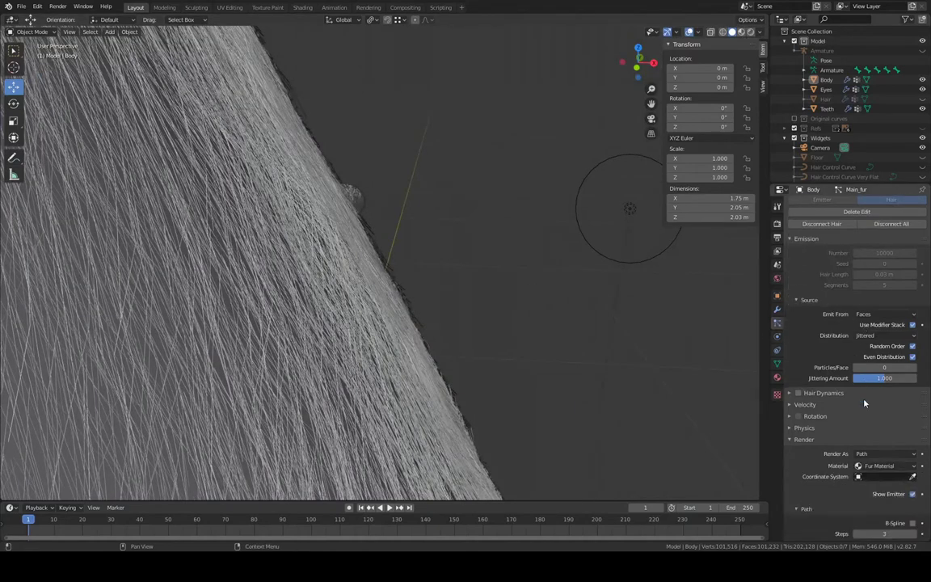
{"action": "scroll", "coordinate": [865, 403], "scroll_direction": "down", "scroll_amount": 7}
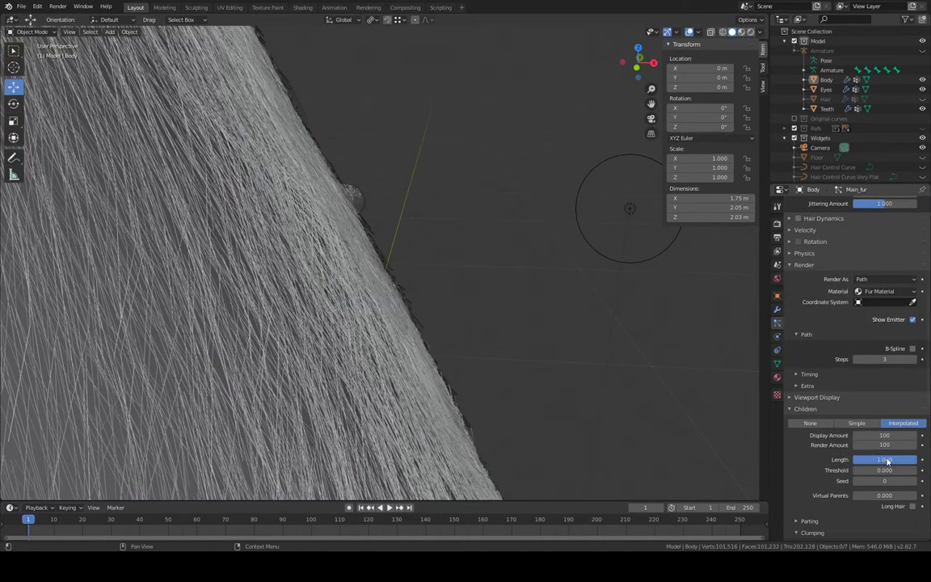
{"action": "left_click", "coordinate": [887, 461]}
{"action": "type", "text": "0."}
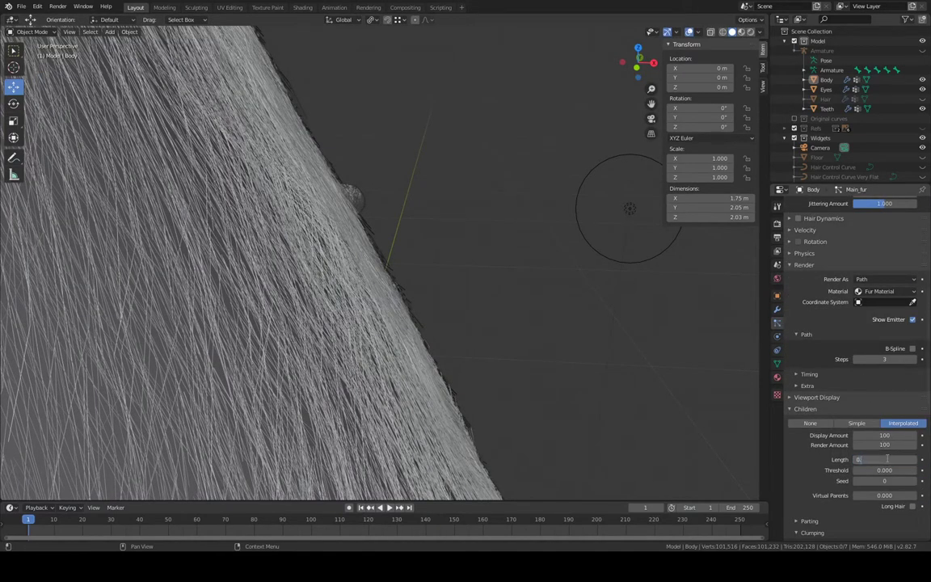
{"action": "type", "text": "8"}
{"action": "key", "text": "Return"}
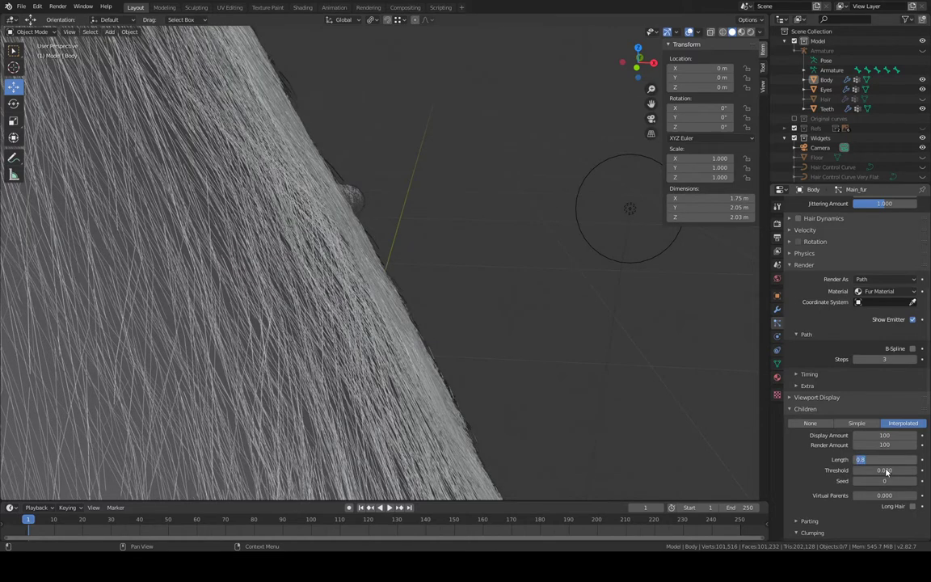
{"action": "left_click", "coordinate": [886, 470]}
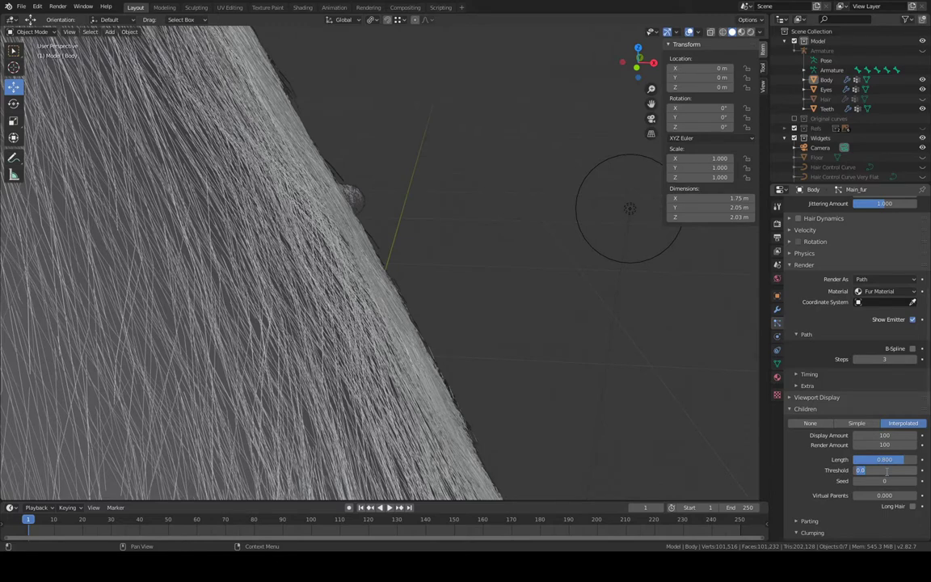
{"action": "type", "text": "0.2"}
{"action": "key", "text": "Return"}
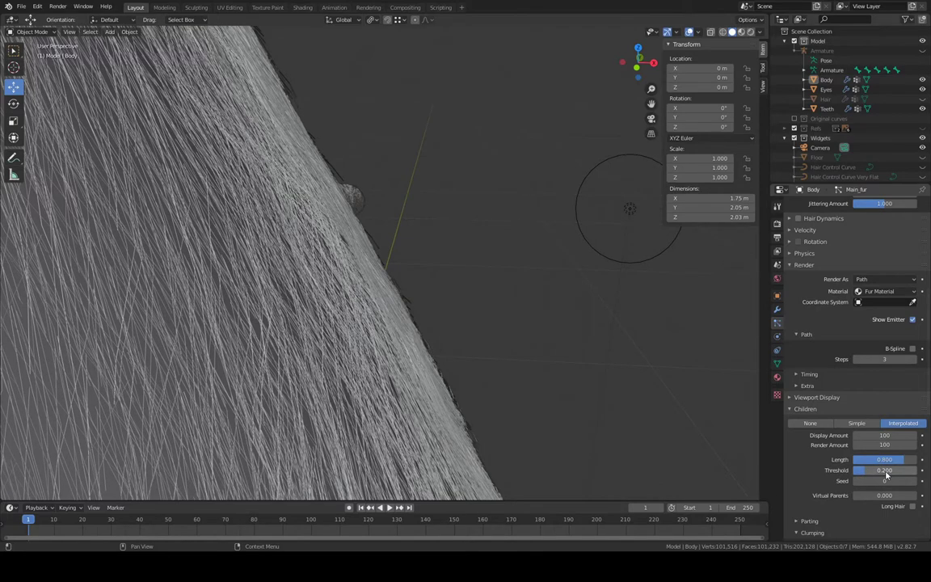
Inspect the Main_fur hairs, hide Main_fur and show Tail_fur in the viewport, and make Tail_fur the active particle system
{"action": "scroll", "coordinate": [541, 348], "scroll_direction": "down", "scroll_amount": 8}
{"action": "scroll", "coordinate": [556, 325], "scroll_direction": "up", "scroll_amount": 7}
{"action": "middle_click_drag", "start_coordinate": [557, 325], "coordinate": [598, 298]}
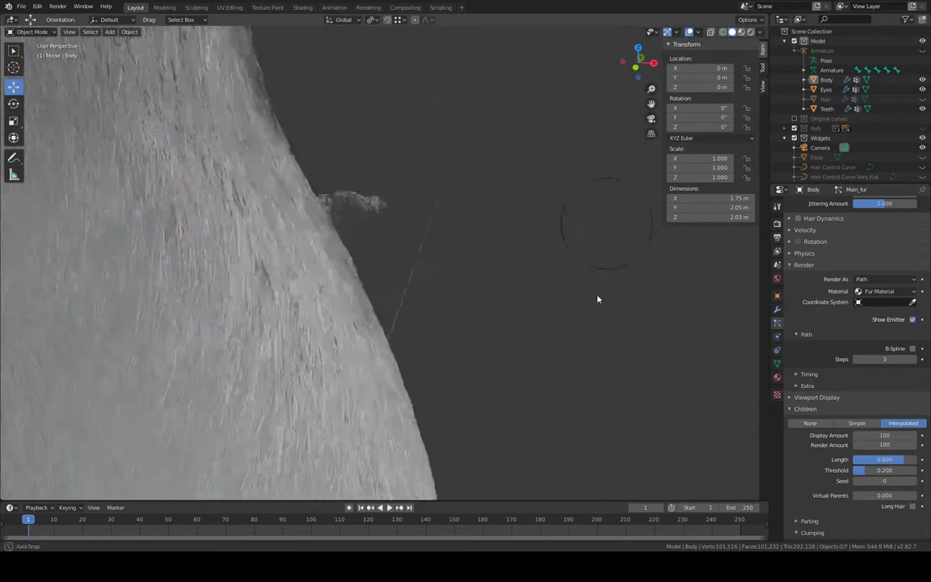
{"action": "scroll", "coordinate": [598, 299], "scroll_direction": "down", "scroll_amount": 4}
{"action": "scroll", "coordinate": [551, 301], "scroll_direction": "up", "scroll_amount": 3}
{"action": "scroll", "coordinate": [859, 296], "scroll_direction": "up", "scroll_amount": 8}
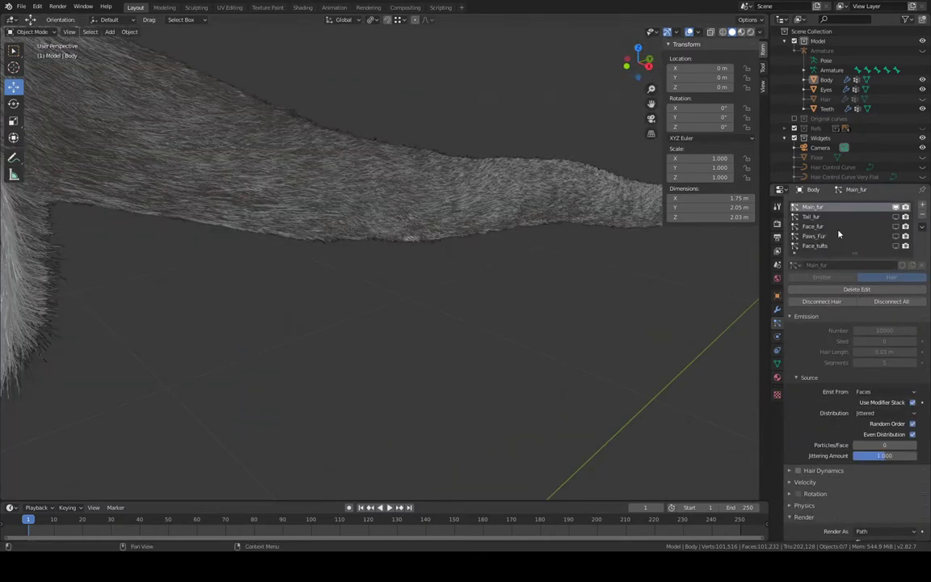
{"action": "left_click", "coordinate": [896, 207]}
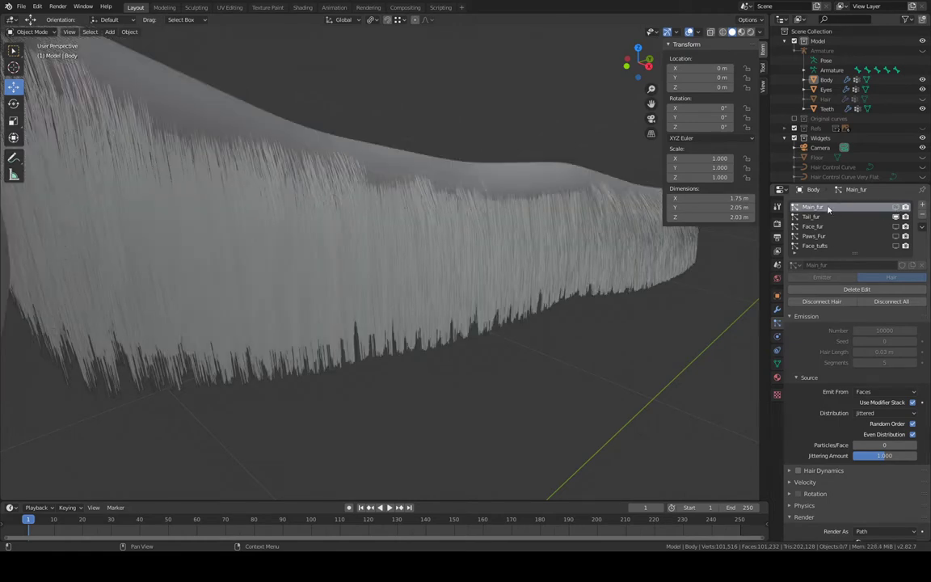
{"action": "left_click", "coordinate": [817, 217]}
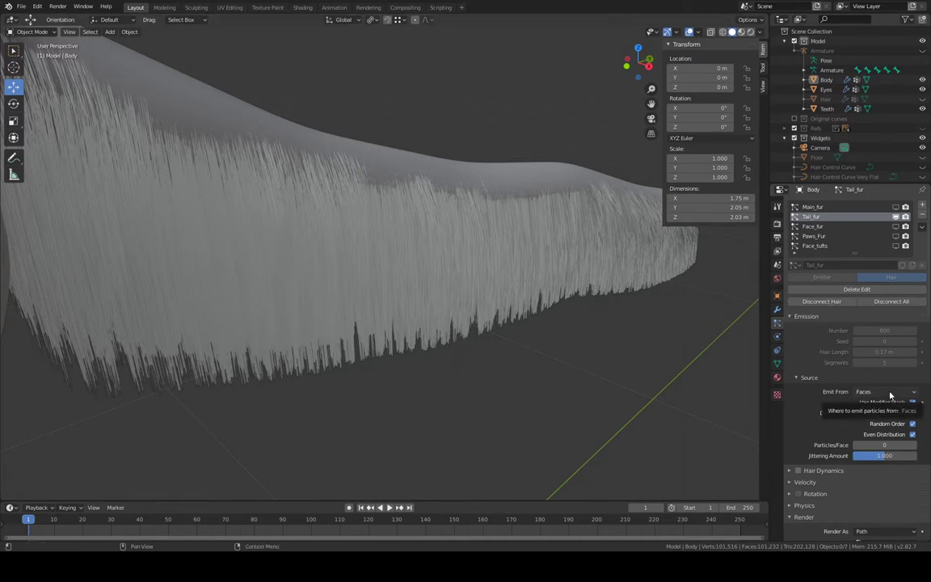
{"action": "left_click", "coordinate": [814, 236]}
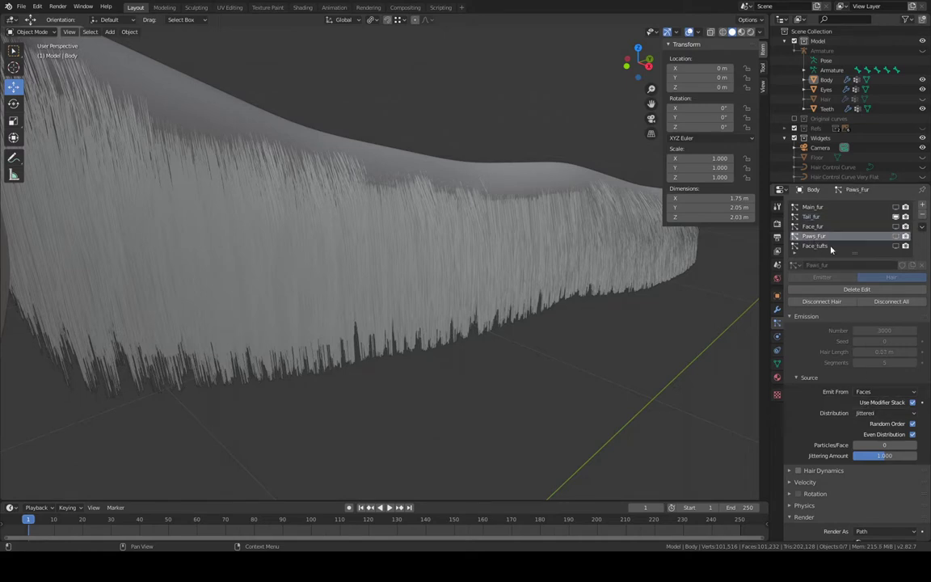
{"action": "left_click", "coordinate": [810, 216]}
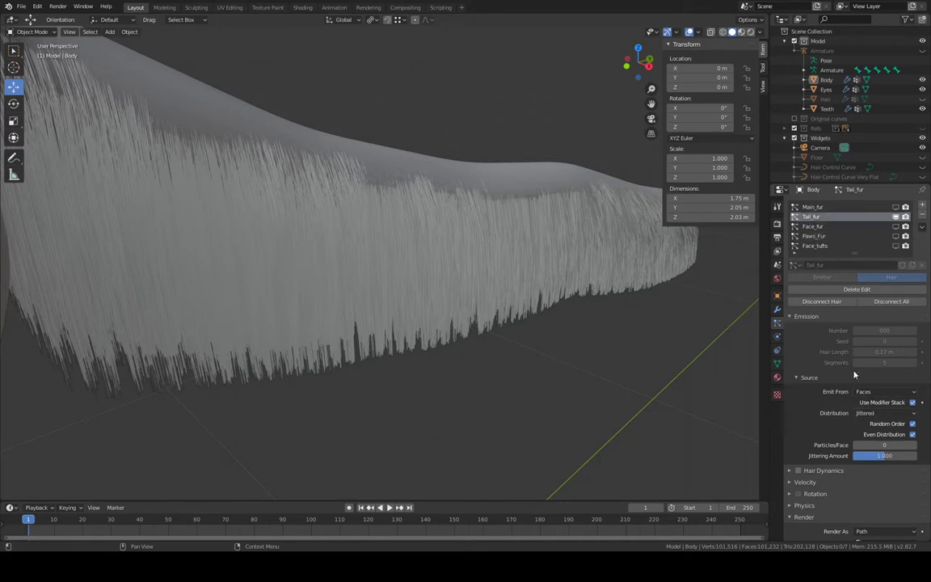
Review Tail_fur's velocity, path timing and extra render settings, and examine the hair ends along the tail
{"action": "left_click", "coordinate": [791, 483]}
{"action": "scroll", "coordinate": [836, 467], "scroll_direction": "down", "scroll_amount": 3}
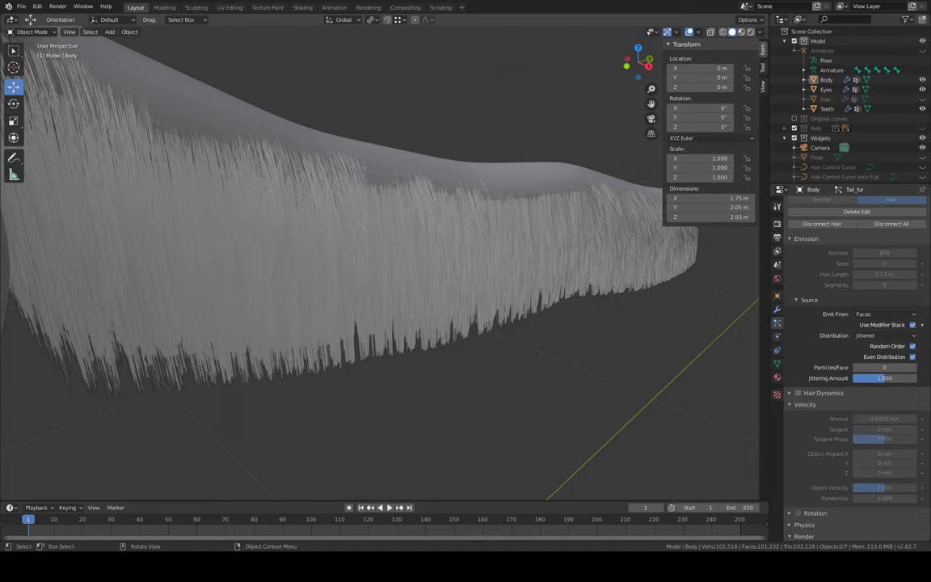
{"action": "left_click", "coordinate": [789, 405]}
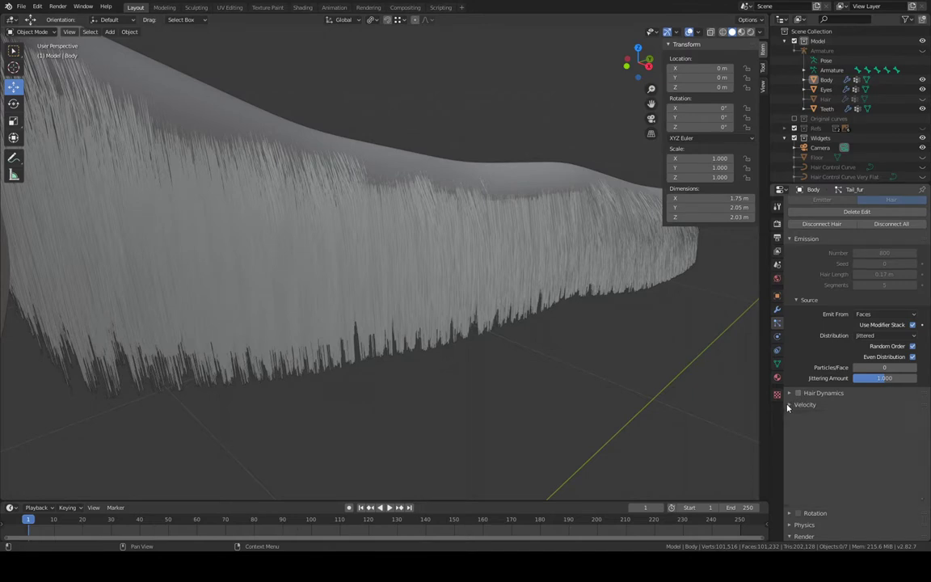
{"action": "scroll", "coordinate": [832, 436], "scroll_direction": "down", "scroll_amount": 2}
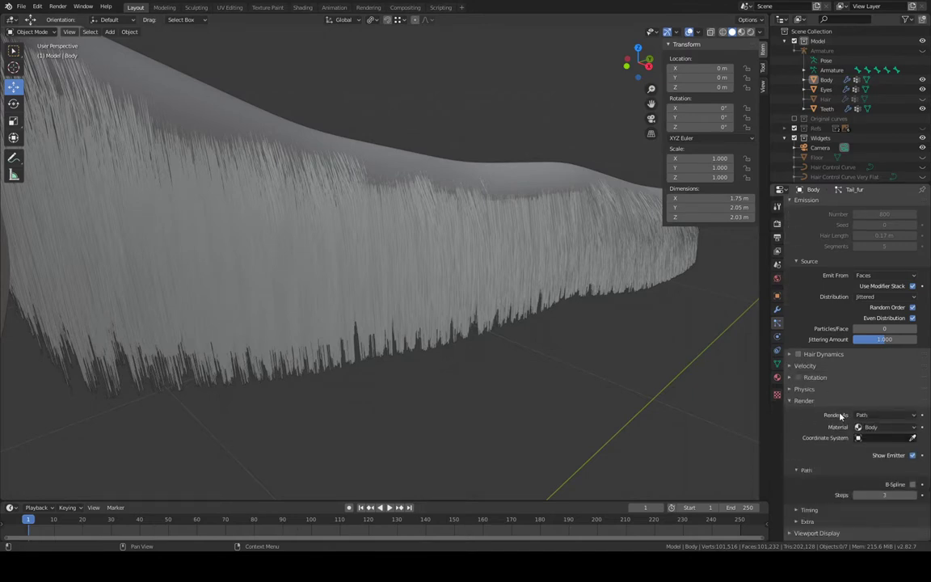
{"action": "scroll", "coordinate": [837, 427], "scroll_direction": "down", "scroll_amount": 2}
{"action": "left_click", "coordinate": [797, 471]}
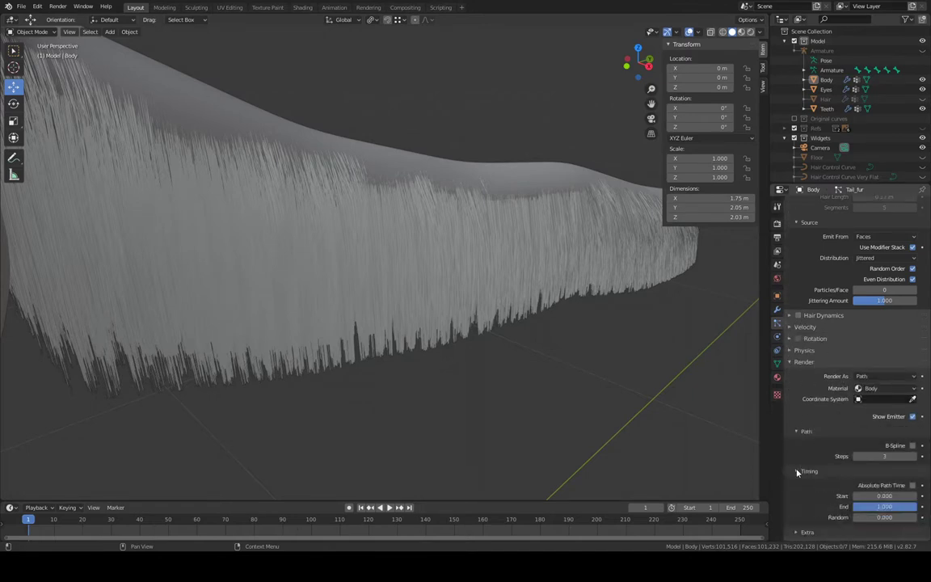
{"action": "scroll", "coordinate": [797, 473], "scroll_direction": "down", "scroll_amount": 4}
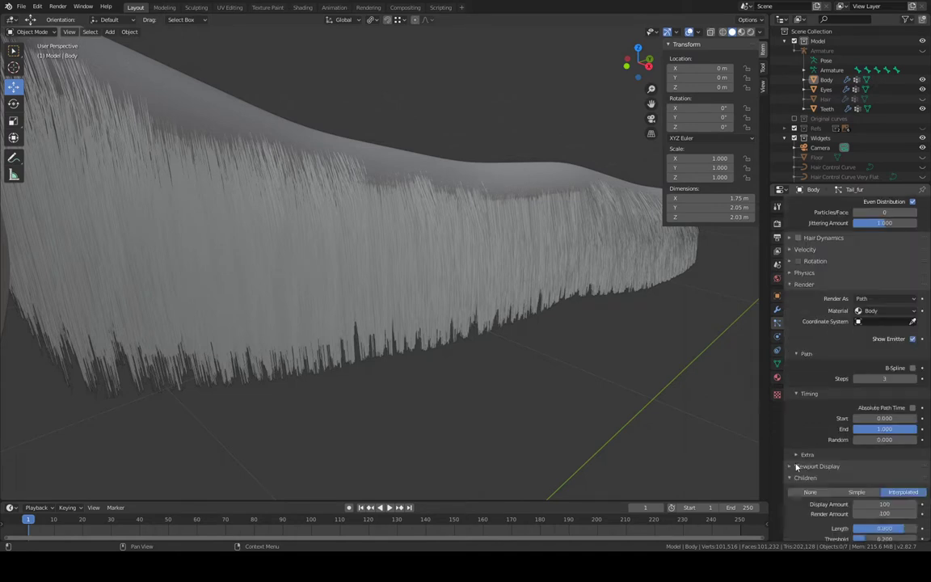
{"action": "left_click", "coordinate": [797, 455]}
{"action": "left_click", "coordinate": [797, 456]}
{"action": "middle_click_drag", "start_coordinate": [584, 354], "coordinate": [574, 257]}
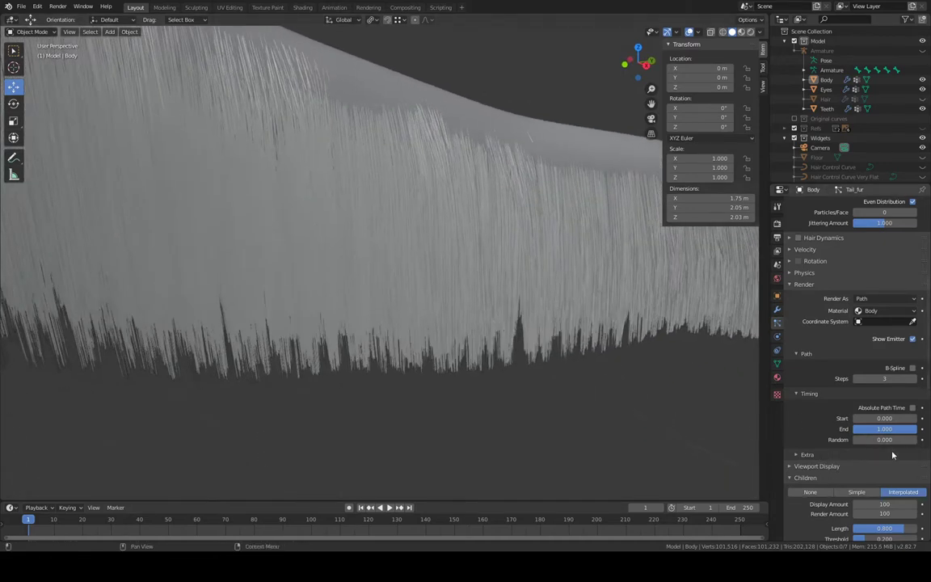
Try the full path timing Random value on Tail_fur, settle on 0.1, and check the hair ends along the tail
{"action": "left_click_drag", "start_coordinate": [855, 440], "coordinate": [930, 439]}
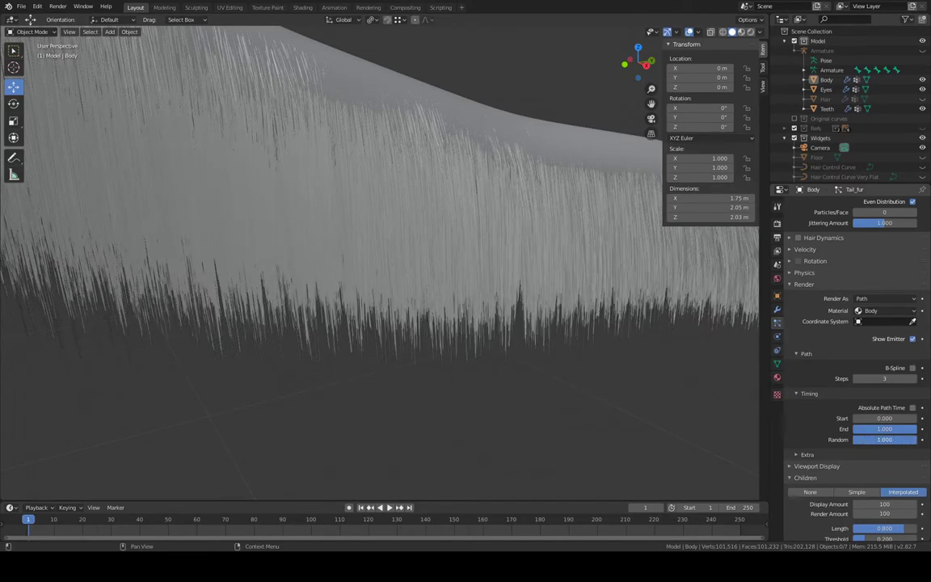
{"action": "left_click", "coordinate": [892, 439]}
{"action": "type", "text": "0"}
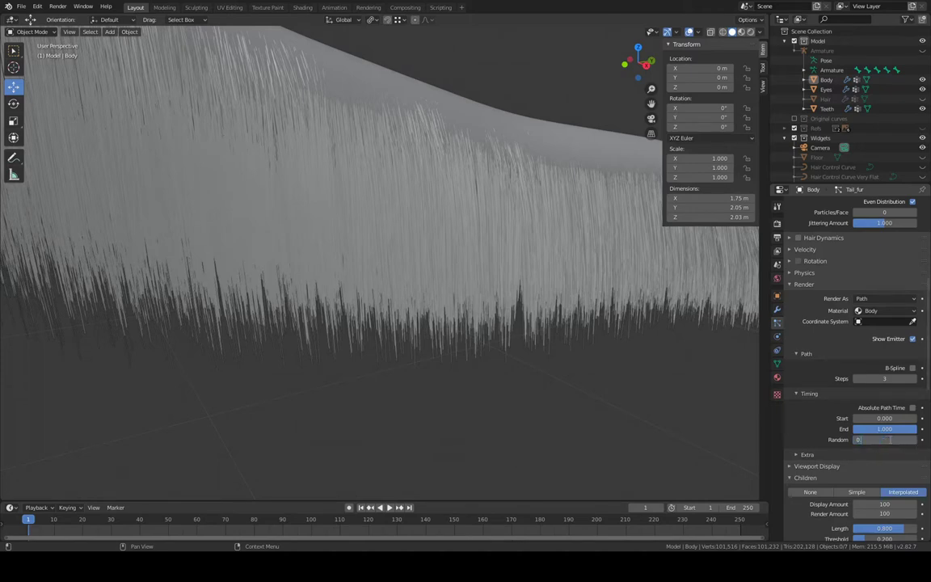
{"action": "type", "text": ".1"}
{"action": "key", "text": "Return"}
{"action": "middle_click_drag", "start_coordinate": [605, 367], "coordinate": [559, 332]}
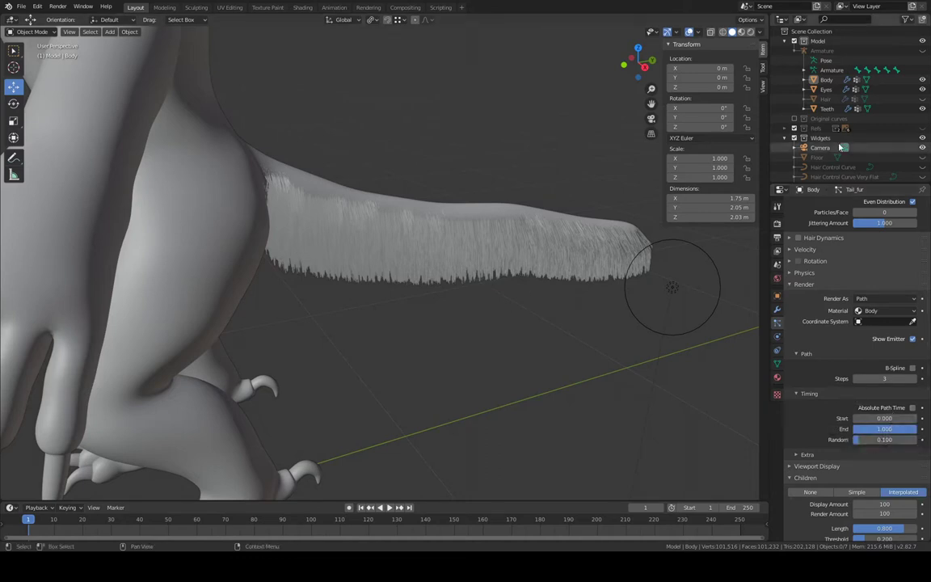
Show Main_fur in the viewport, make it the active particle system, and inspect its hairs up close
{"action": "scroll", "coordinate": [873, 234], "scroll_direction": "up", "scroll_amount": 8}
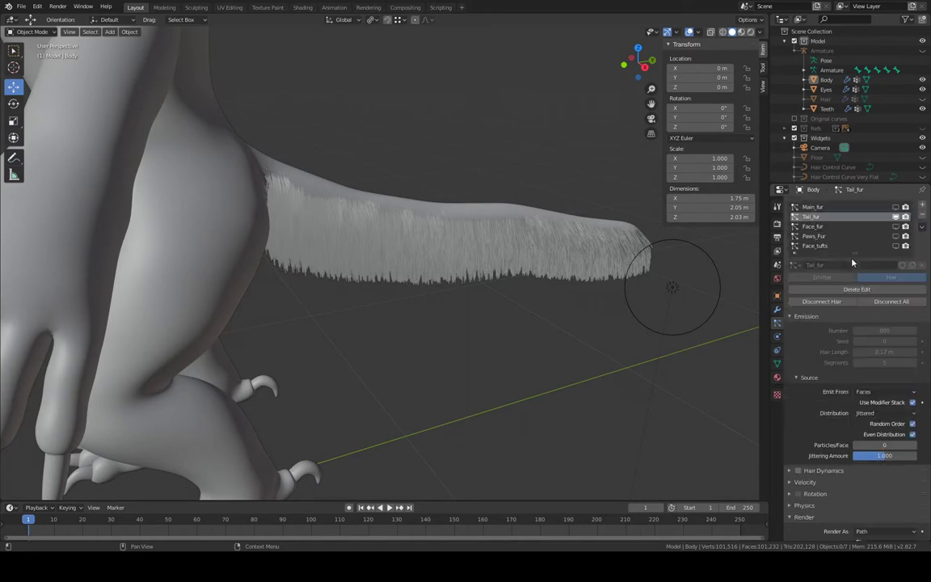
{"action": "left_click", "coordinate": [896, 208]}
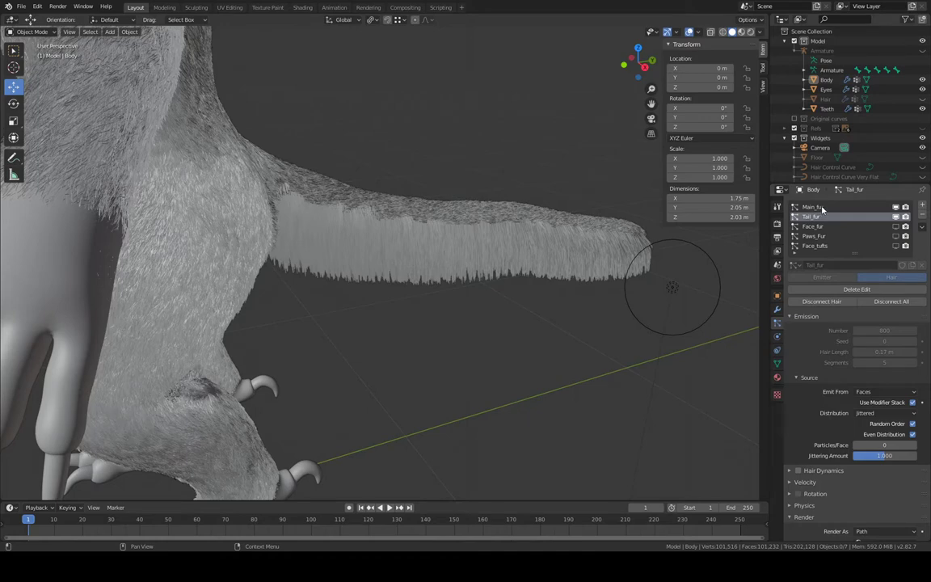
{"action": "left_click", "coordinate": [822, 208]}
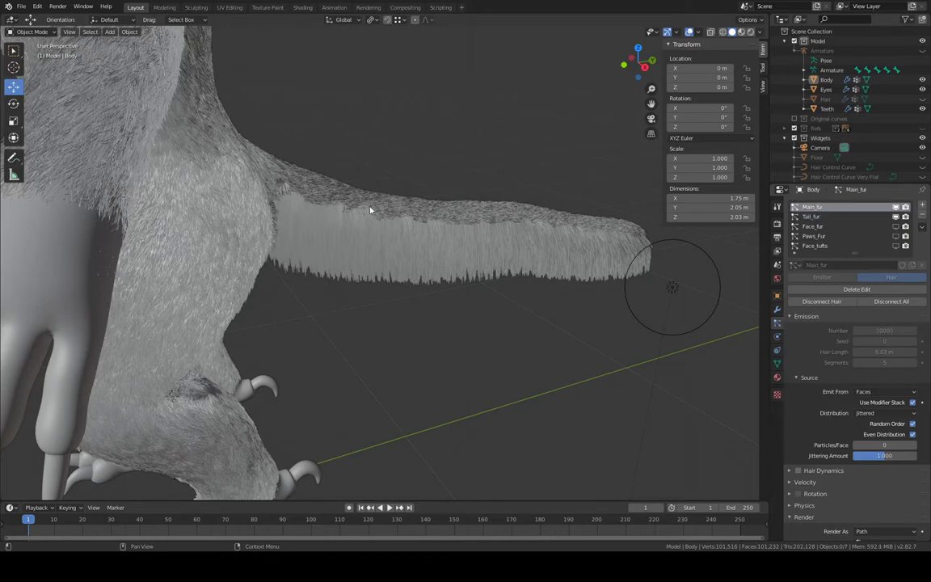
{"action": "middle_click_drag", "start_coordinate": [337, 196], "coordinate": [447, 271]}
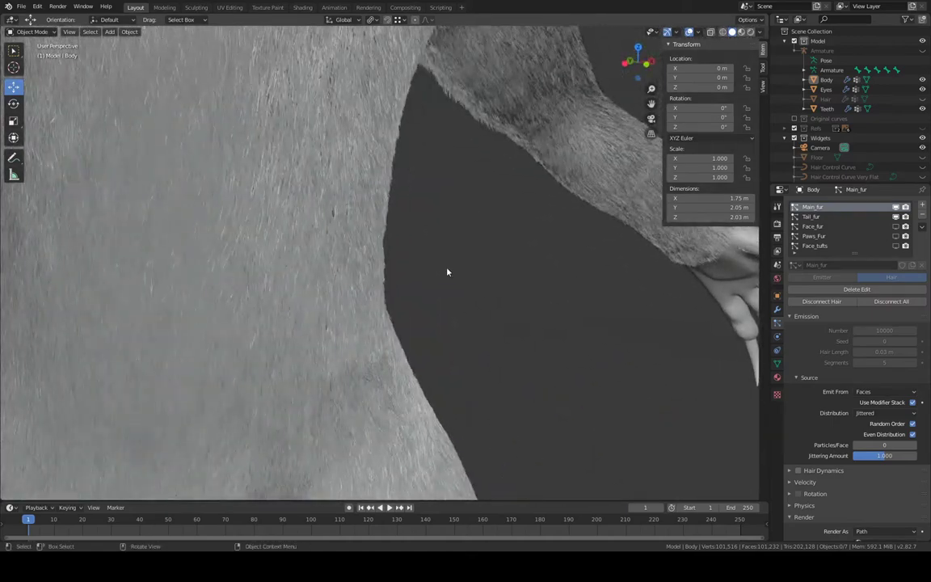
{"action": "scroll", "coordinate": [448, 271], "scroll_direction": "up", "scroll_amount": 4}
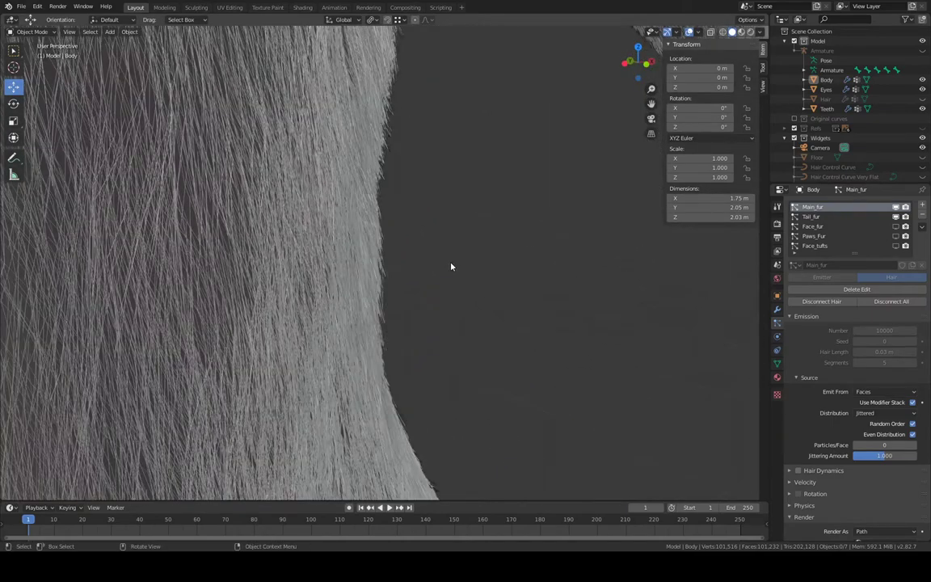
{"action": "scroll", "coordinate": [861, 324], "scroll_direction": "down", "scroll_amount": 10}
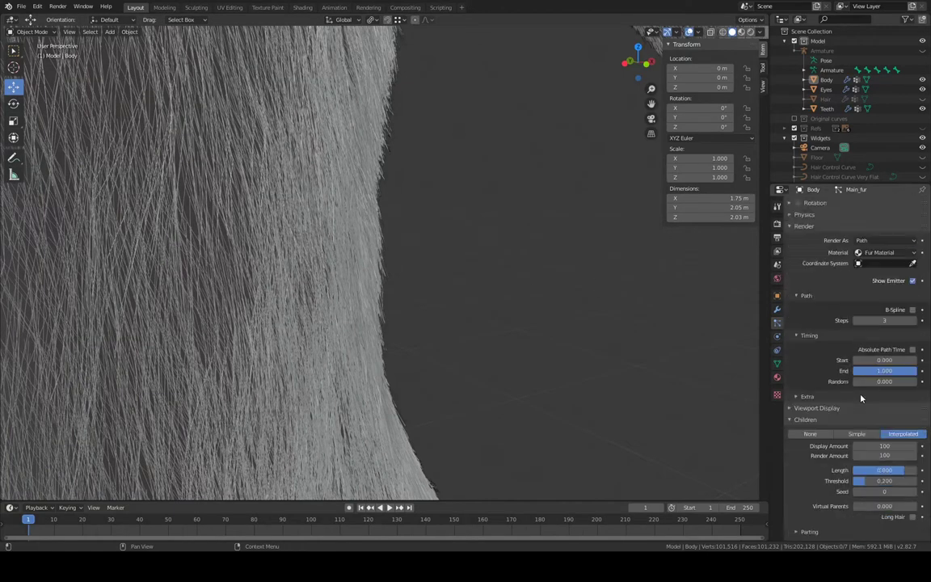
Try path timing Random values of 1 and 0.1 on Main_fur
{"action": "left_click", "coordinate": [879, 363]}
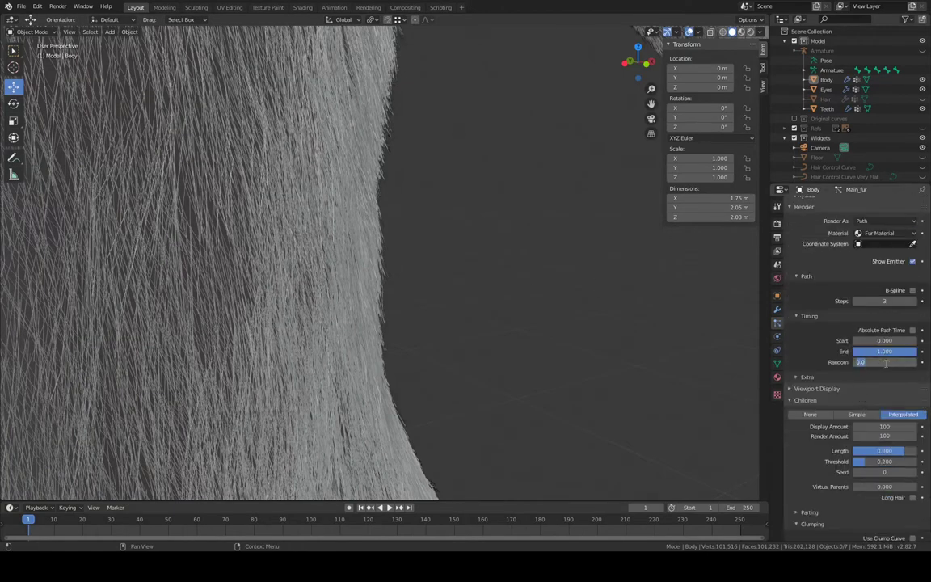
{"action": "type", "text": "1"}
{"action": "key", "text": "Return"}
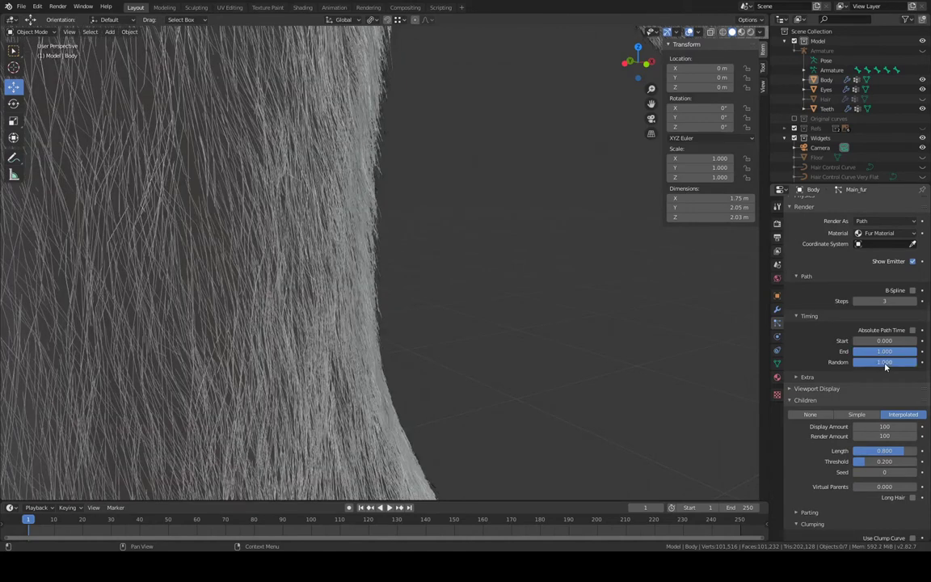
{"action": "left_click", "coordinate": [885, 363]}
{"action": "type", "text": "0.1"}
Examine the Main_fur hairs across the torso, legs and arms from several angles and distances
{"action": "scroll", "coordinate": [501, 310], "scroll_direction": "down", "scroll_amount": 10}
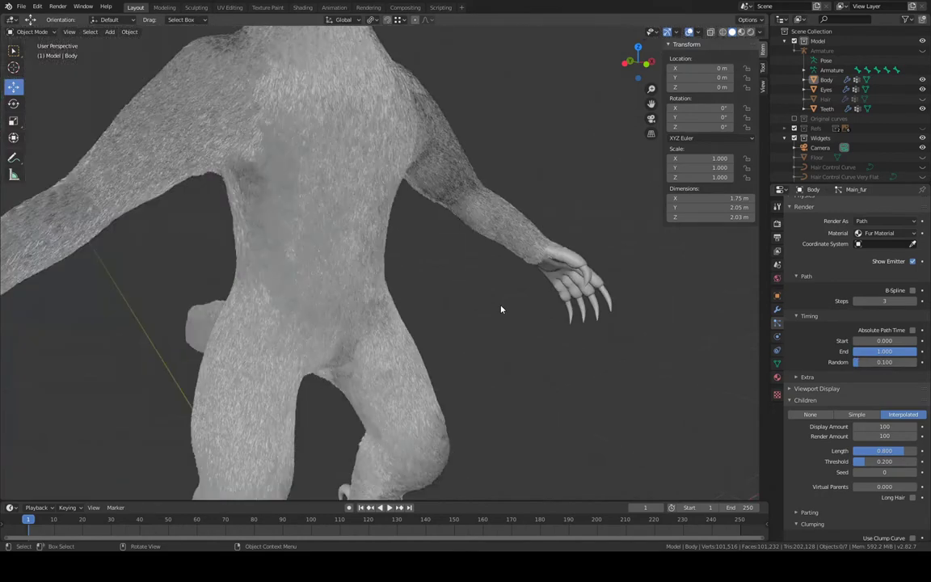
{"action": "middle_click_drag", "start_coordinate": [502, 309], "coordinate": [418, 487]}
{"action": "scroll", "coordinate": [341, 349], "scroll_direction": "up", "scroll_amount": 4}
{"action": "middle_click_drag", "start_coordinate": [529, 45], "coordinate": [566, 313], "text": "shift"}
{"action": "scroll", "coordinate": [566, 312], "scroll_direction": "up", "scroll_amount": 5}
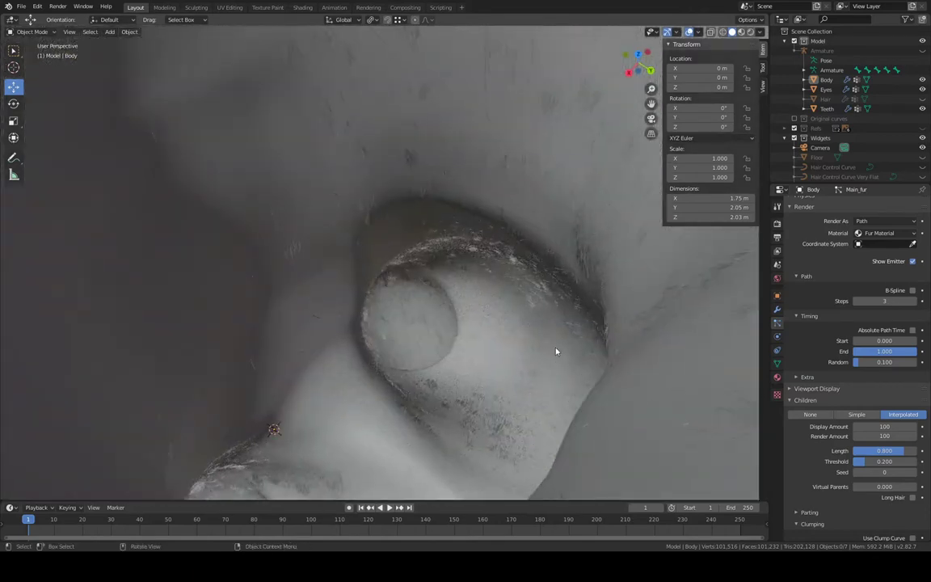
{"action": "middle_click_drag", "start_coordinate": [557, 352], "coordinate": [350, 162]}
{"action": "scroll", "coordinate": [425, 193], "scroll_direction": "down", "scroll_amount": 4}
{"action": "scroll", "coordinate": [349, 162], "scroll_direction": "down", "scroll_amount": 7}
Set the Main_fur children's Display Amount to 10 and check the individual hairs along the arm's edge
{"action": "scroll", "coordinate": [852, 376], "scroll_direction": "down", "scroll_amount": 3}
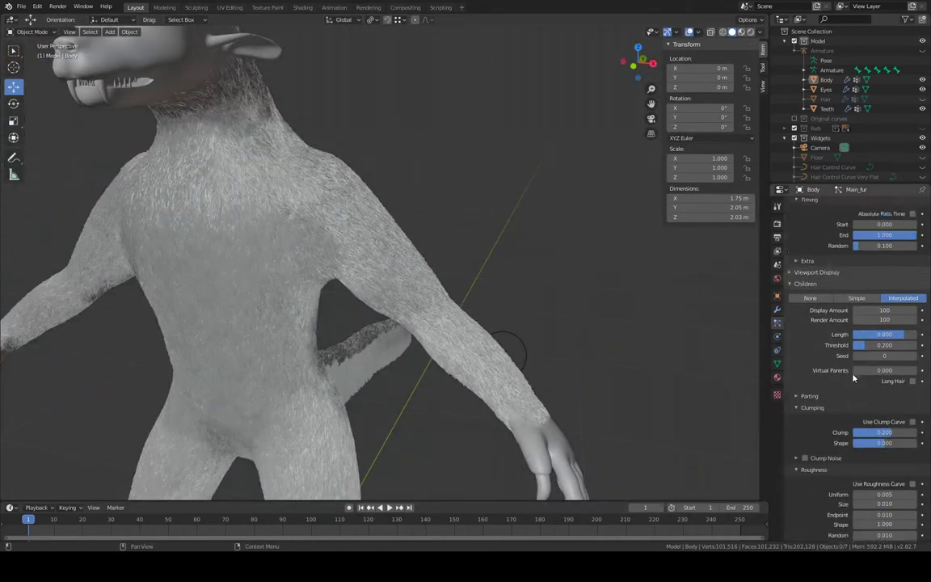
{"action": "left_click", "coordinate": [892, 368]}
{"action": "type", "text": "10"}
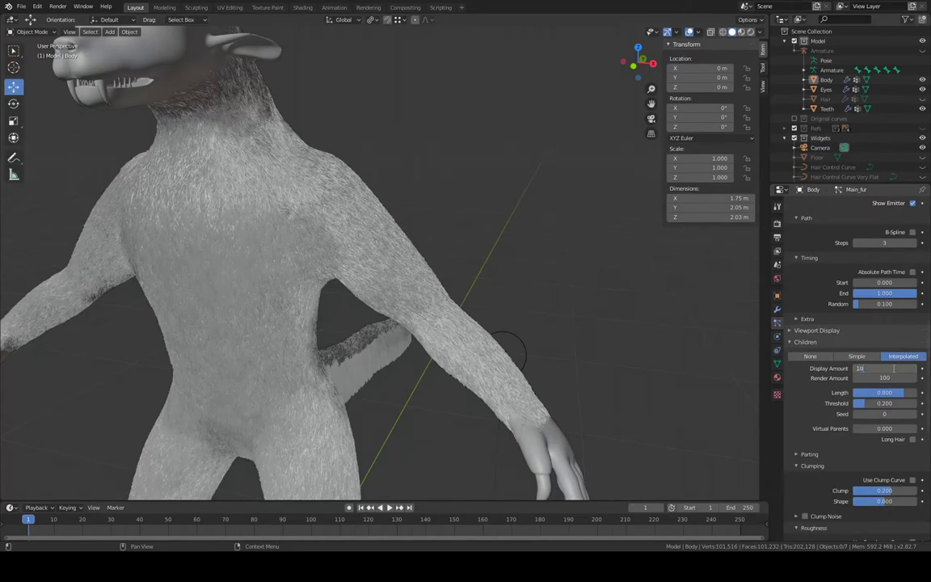
{"action": "key", "text": "Return"}
{"action": "middle_click_drag", "start_coordinate": [460, 235], "coordinate": [411, 228]}
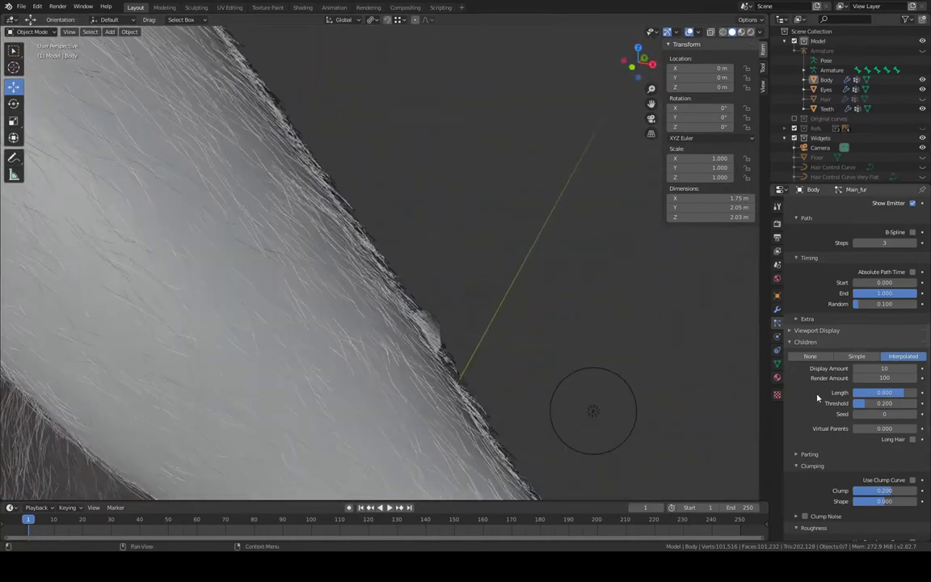
{"action": "scroll", "coordinate": [793, 414], "scroll_direction": "down", "scroll_amount": 2}
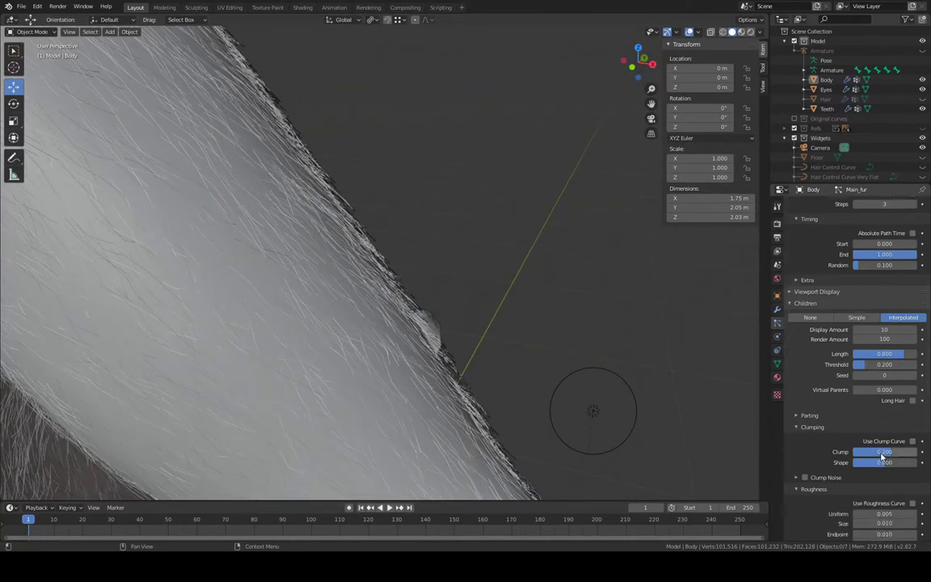
{"action": "scroll", "coordinate": [796, 356], "scroll_direction": "up", "scroll_amount": 4}
{"action": "middle_click_drag", "start_coordinate": [639, 291], "coordinate": [552, 233]}
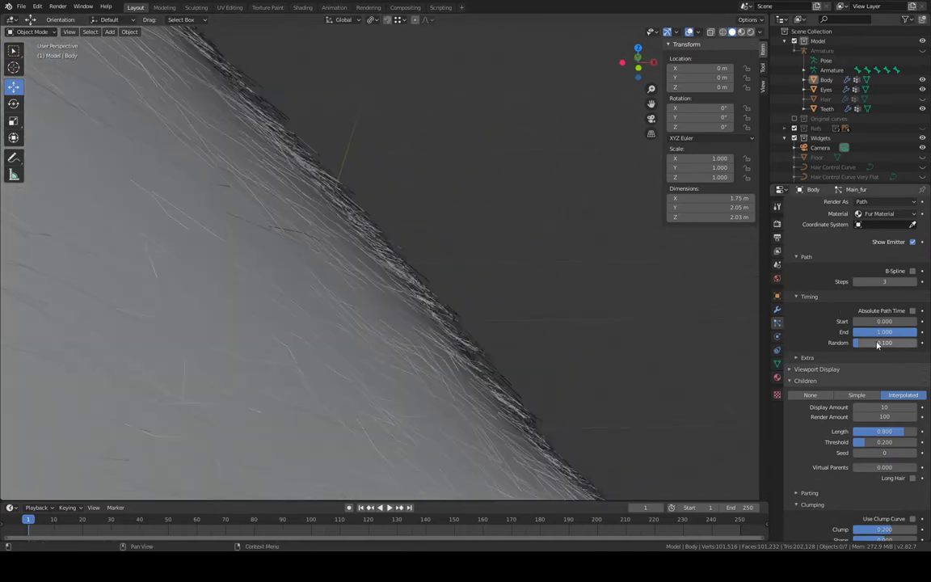
Reset Main_fur's path timing Random to 0 and check the fur on the arm and back
{"action": "left_click_drag", "start_coordinate": [878, 344], "coordinate": [855, 343]}
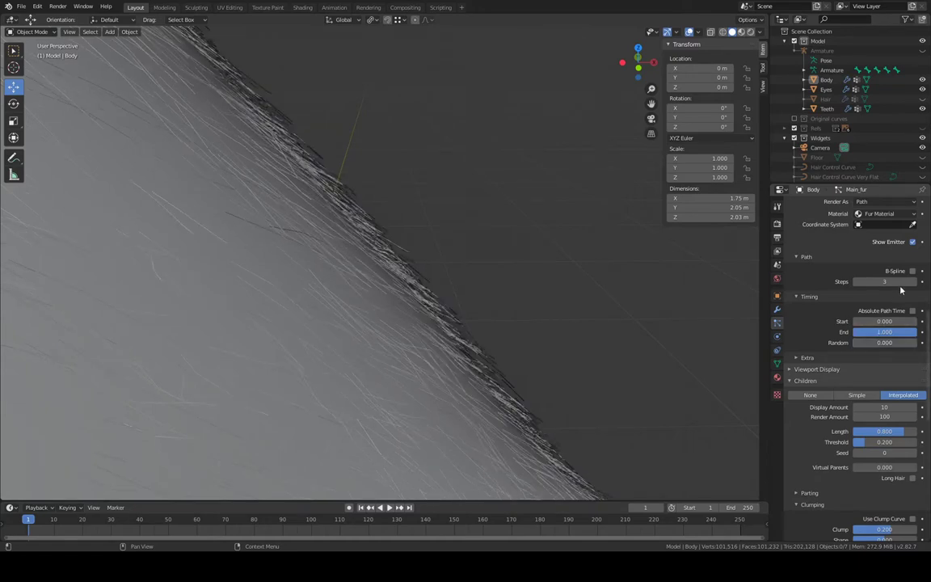
{"action": "middle_click_drag", "start_coordinate": [474, 270], "coordinate": [383, 264]}
{"action": "middle_click_drag", "start_coordinate": [336, 261], "coordinate": [336, 261]}
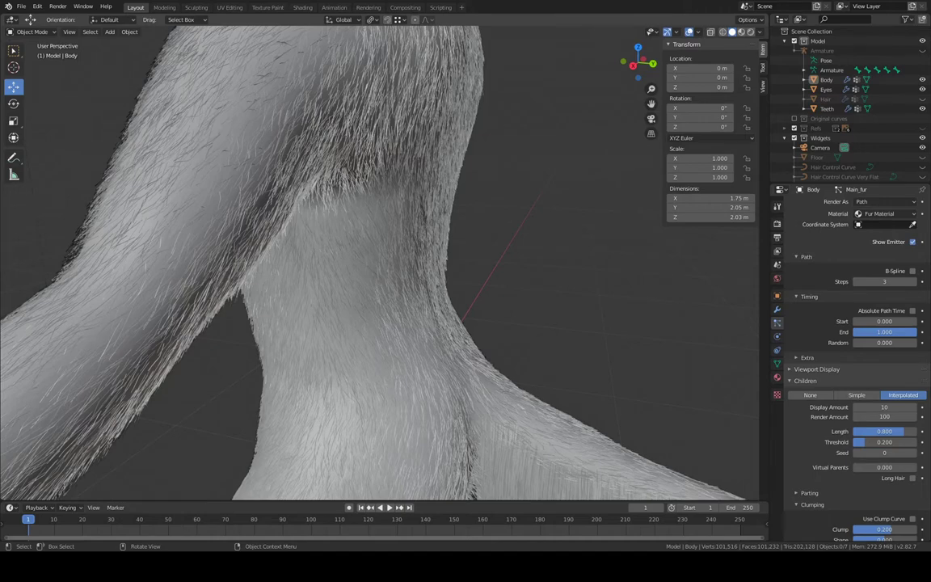
Hide Main_fur in the viewport, make Tail_fur the active particle system, and inspect the fur along the tail
{"action": "scroll", "coordinate": [857, 364], "scroll_direction": "up", "scroll_amount": 15}
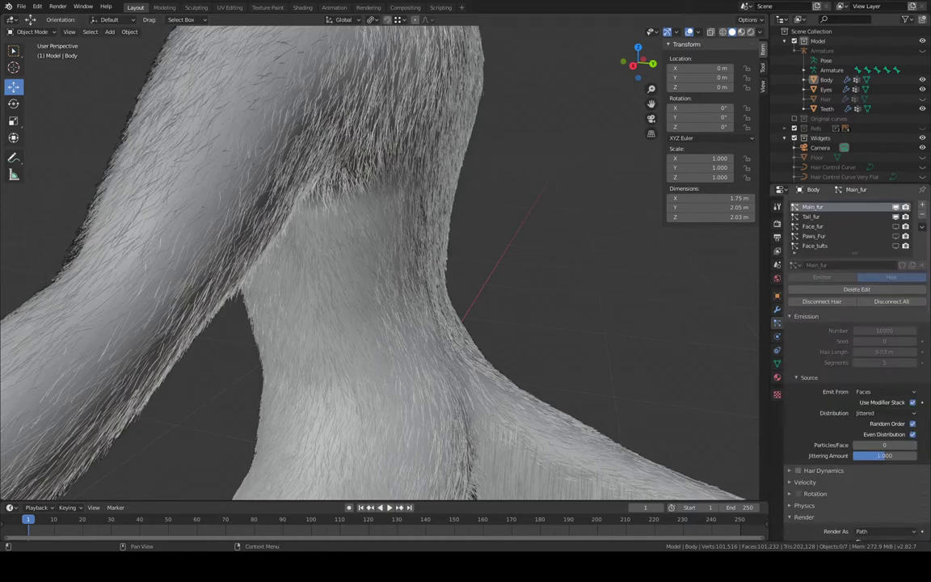
{"action": "left_click", "coordinate": [897, 208]}
{"action": "middle_click_drag", "start_coordinate": [615, 301], "coordinate": [492, 198], "text": "shift"}
{"action": "scroll", "coordinate": [492, 199], "scroll_direction": "up", "scroll_amount": 2}
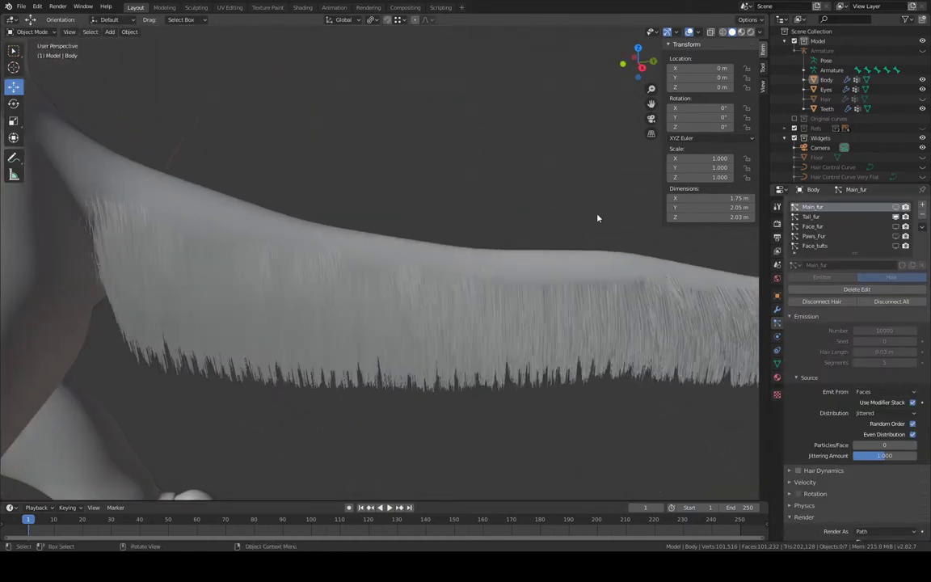
{"action": "left_click", "coordinate": [856, 217]}
{"action": "middle_click_drag", "start_coordinate": [601, 193], "coordinate": [616, 342]}
{"action": "middle_click_drag", "start_coordinate": [291, 267], "coordinate": [226, 256]}
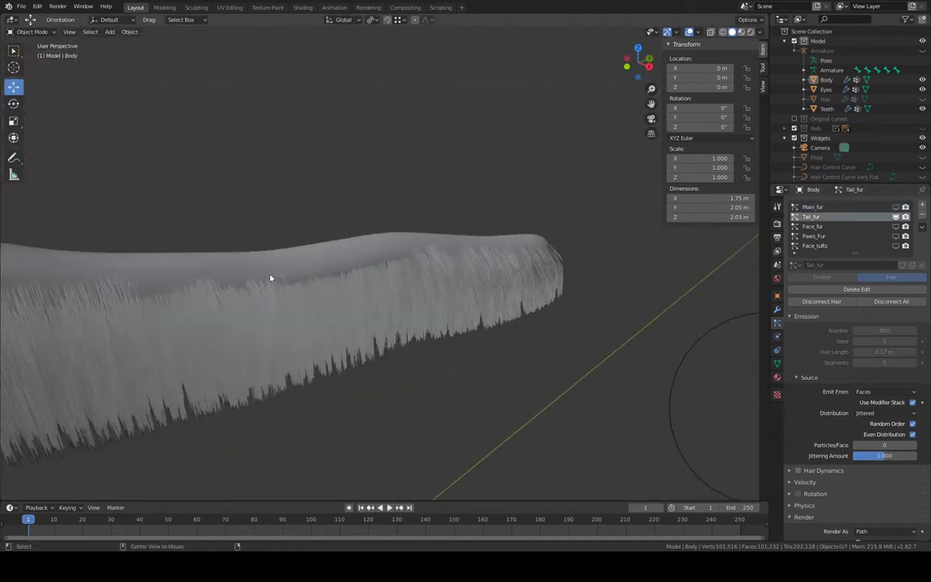
{"action": "scroll", "coordinate": [270, 275], "scroll_direction": "up", "scroll_amount": 4}
{"action": "mouse_move", "coordinate": [405, 295]}
{"action": "middle_mouse_down"}
{"action": "mouse_move", "coordinate": [376, 277]}
{"action": "mouse_move", "coordinate": [256, 241]}
{"action": "mouse_move", "coordinate": [248, 249]}
{"action": "mouse_move", "coordinate": [374, 294]}
{"action": "mouse_move", "coordinate": [354, 264]}
{"action": "mouse_move", "coordinate": [491, 285]}
{"action": "middle_mouse_up"}
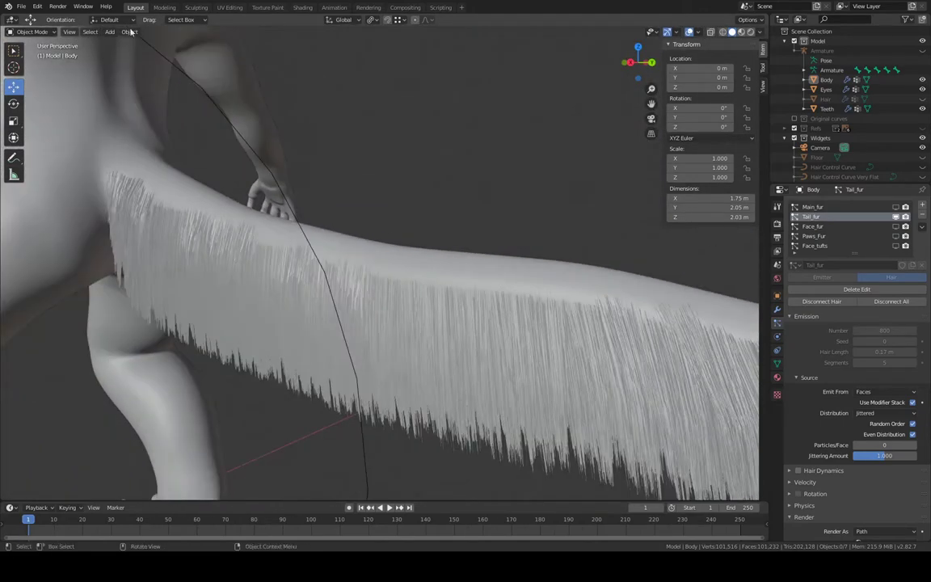
Switch the body to Particle Edit mode and choose the Puff brush for the Tail_fur hairs
{"action": "left_click", "coordinate": [33, 31]}
{"action": "left_click", "coordinate": [34, 107]}
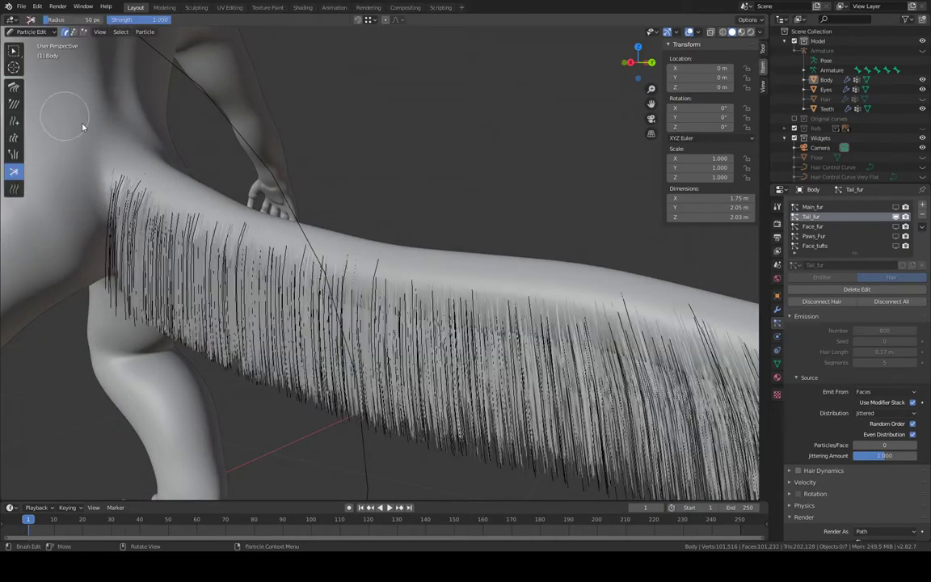
{"action": "mouse_move", "coordinate": [453, 250]}
{"action": "middle_mouse_down"}
{"action": "mouse_move", "coordinate": [482, 265]}
{"action": "mouse_move", "coordinate": [501, 293]}
{"action": "mouse_move", "coordinate": [339, 436]}
{"action": "mouse_move", "coordinate": [250, 493]}
{"action": "middle_mouse_up"}
{"action": "left_click", "coordinate": [13, 154]}
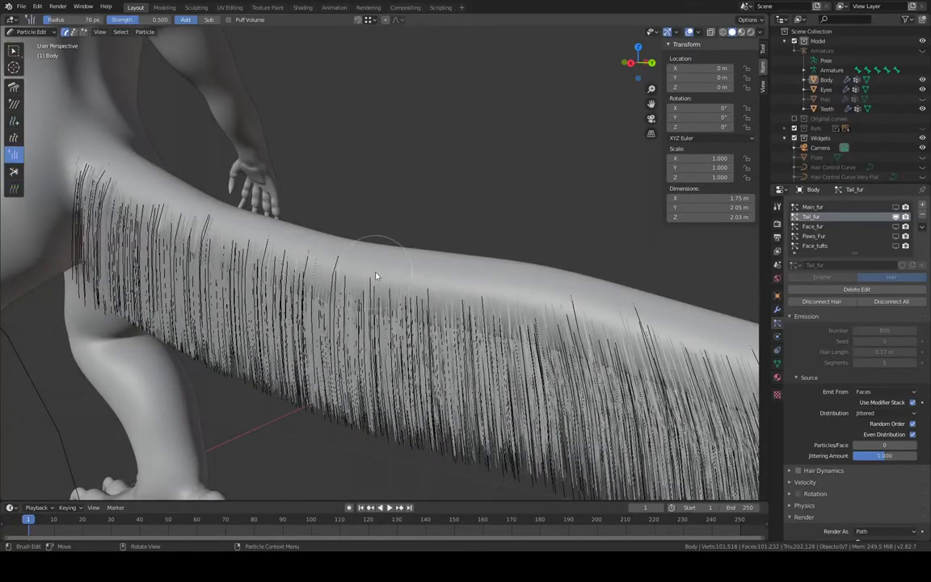
{"action": "scroll", "coordinate": [437, 277], "scroll_direction": "up", "scroll_amount": 3}
Puff the Tail_fur hair roots along the tail's upper edge and on both sides near its base, checking from several angles
{"action": "left_click_drag", "start_coordinate": [376, 286], "coordinate": [485, 293]}
{"action": "mouse_move", "coordinate": [520, 229]}
{"action": "middle_mouse_down"}
{"action": "mouse_move", "coordinate": [386, 201]}
{"action": "mouse_move", "coordinate": [424, 211]}
{"action": "middle_mouse_up"}
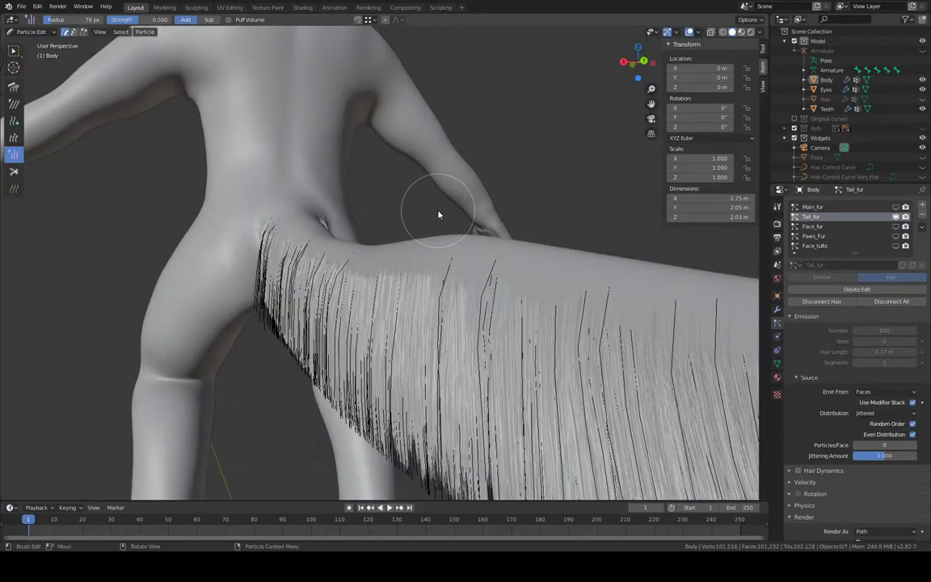
{"action": "mouse_move", "coordinate": [342, 197]}
{"action": "middle_mouse_down"}
{"action": "mouse_move", "coordinate": [420, 243]}
{"action": "mouse_move", "coordinate": [441, 245]}
{"action": "mouse_move", "coordinate": [446, 232]}
{"action": "mouse_move", "coordinate": [434, 235]}
{"action": "middle_mouse_up"}
{"action": "left_click_drag", "start_coordinate": [359, 268], "coordinate": [505, 279]}
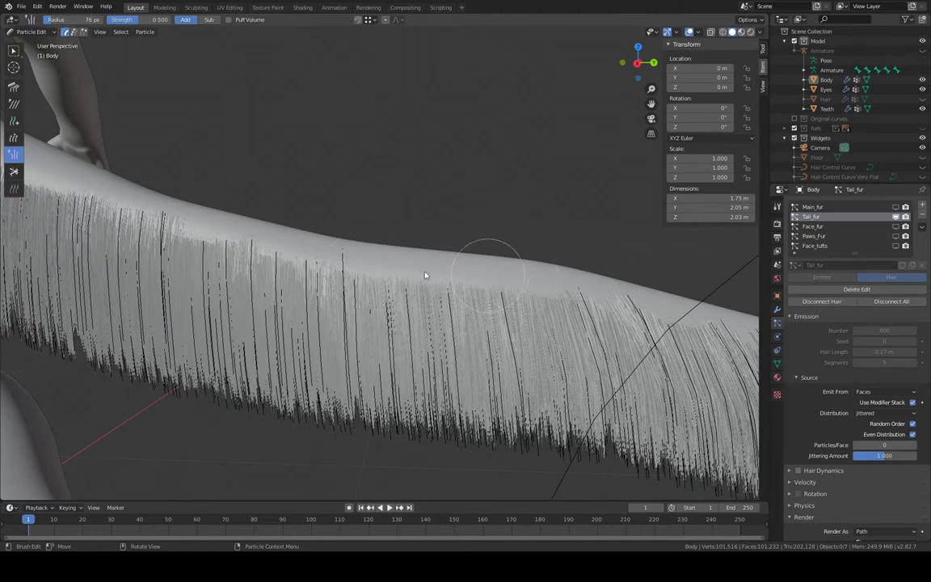
{"action": "mouse_move", "coordinate": [377, 270]}
{"action": "left_mouse_down"}
{"action": "mouse_move", "coordinate": [353, 266]}
{"action": "mouse_move", "coordinate": [497, 276]}
{"action": "mouse_move", "coordinate": [403, 271]}
{"action": "left_mouse_up"}
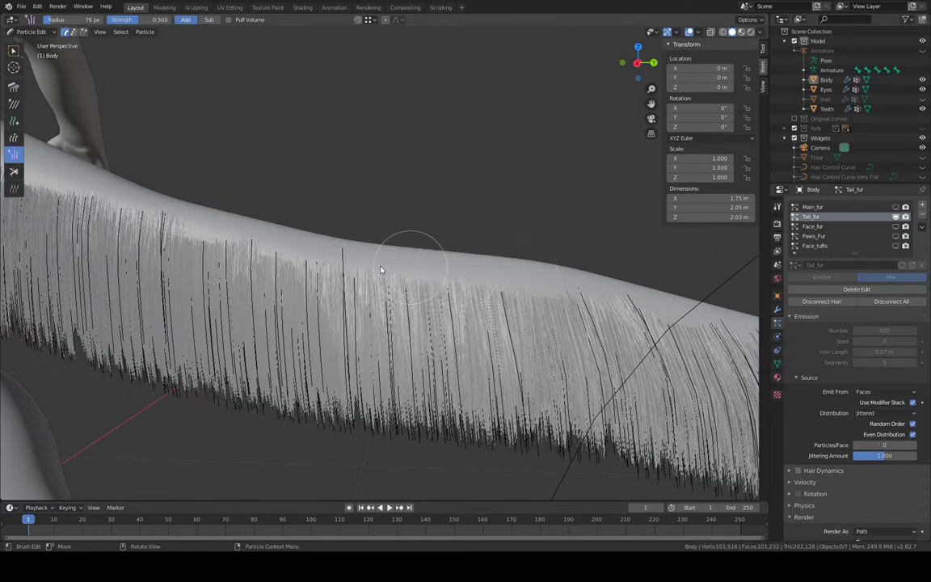
{"action": "middle_click_drag", "start_coordinate": [381, 269], "coordinate": [316, 227]}
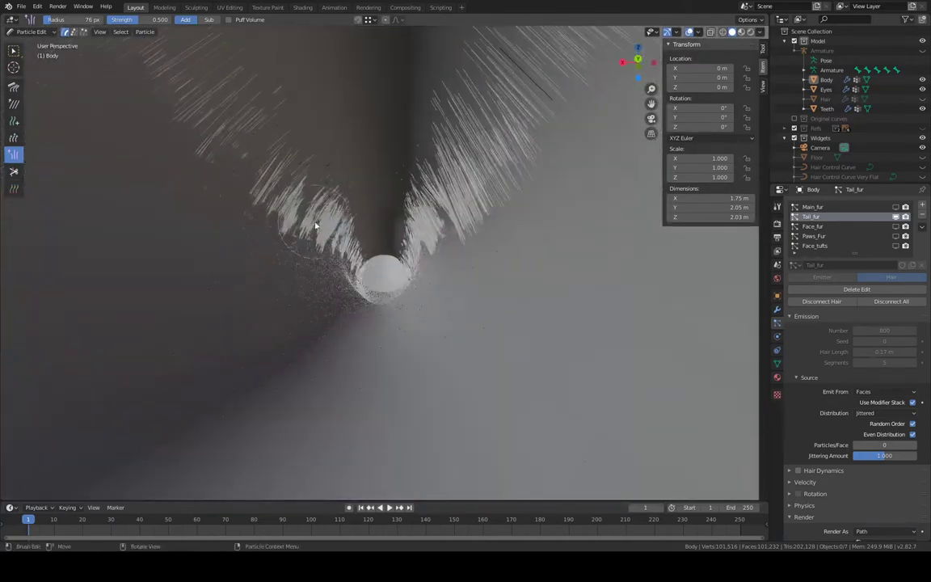
{"action": "mouse_move", "coordinate": [315, 227]}
{"action": "left_mouse_down"}
{"action": "mouse_move", "coordinate": [319, 207]}
{"action": "mouse_move", "coordinate": [343, 209]}
{"action": "mouse_move", "coordinate": [356, 243]}
{"action": "mouse_move", "coordinate": [262, 164]}
{"action": "mouse_move", "coordinate": [307, 199]}
{"action": "mouse_move", "coordinate": [301, 194]}
{"action": "mouse_move", "coordinate": [389, 225]}
{"action": "mouse_move", "coordinate": [431, 199]}
{"action": "mouse_move", "coordinate": [403, 229]}
{"action": "mouse_move", "coordinate": [482, 143]}
{"action": "mouse_move", "coordinate": [399, 225]}
{"action": "left_mouse_up"}
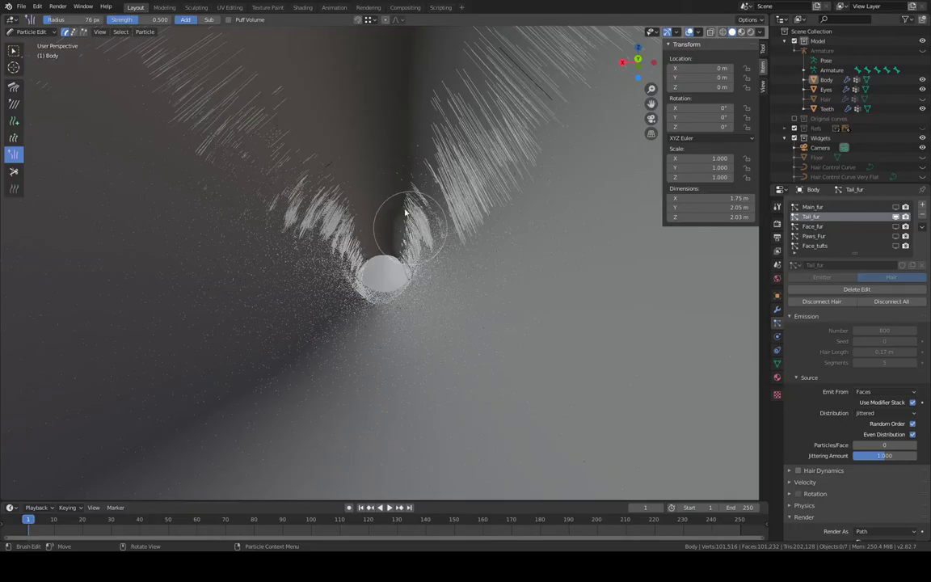
{"action": "mouse_move", "coordinate": [399, 225]}
{"action": "middle_mouse_down"}
{"action": "mouse_move", "coordinate": [433, 208]}
{"action": "mouse_move", "coordinate": [375, 218]}
{"action": "mouse_move", "coordinate": [543, 218]}
{"action": "mouse_move", "coordinate": [567, 226]}
{"action": "mouse_move", "coordinate": [540, 241]}
{"action": "mouse_move", "coordinate": [426, 214]}
{"action": "mouse_move", "coordinate": [416, 241]}
{"action": "mouse_move", "coordinate": [424, 223]}
{"action": "mouse_move", "coordinate": [412, 214]}
{"action": "mouse_move", "coordinate": [534, 220]}
{"action": "mouse_move", "coordinate": [582, 243]}
{"action": "mouse_move", "coordinate": [565, 235]}
{"action": "middle_mouse_up"}
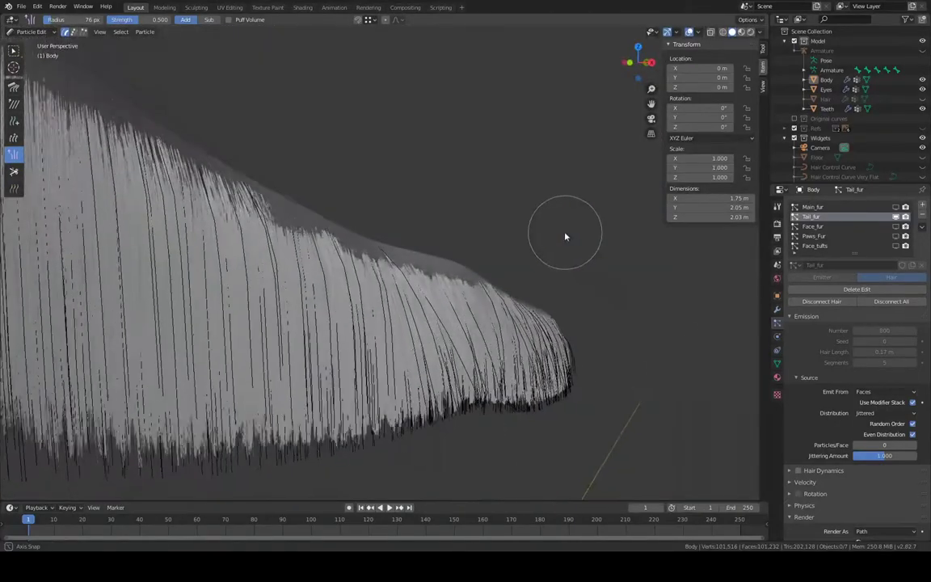
{"action": "scroll", "coordinate": [857, 364], "scroll_direction": "down", "scroll_amount": 10}
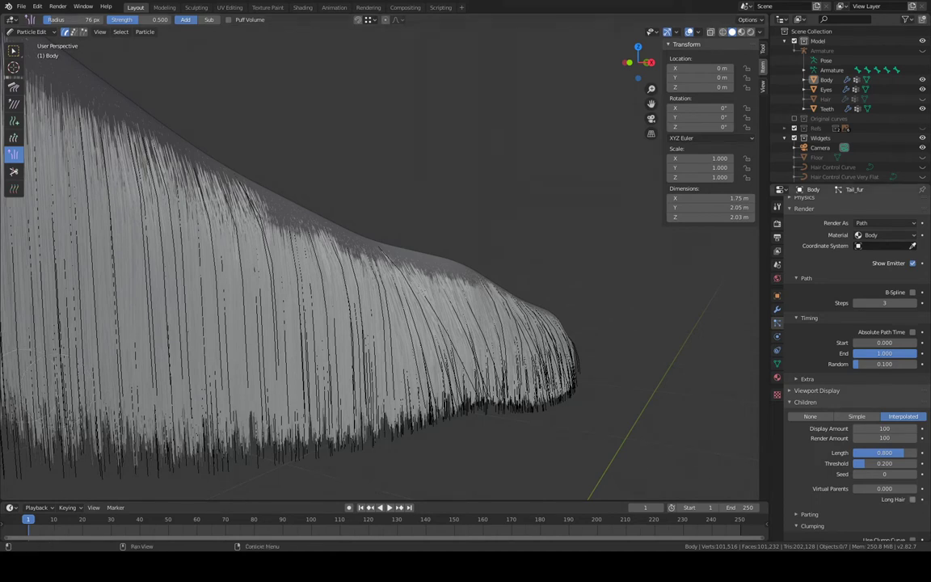
{"action": "left_click", "coordinate": [880, 354]}
{"action": "key", "text": "Return"}
Undo the Tail_fur puff strokes, reverting to the history state right after Particle Edit mode was entered
{"action": "left_click", "coordinate": [37, 6]}
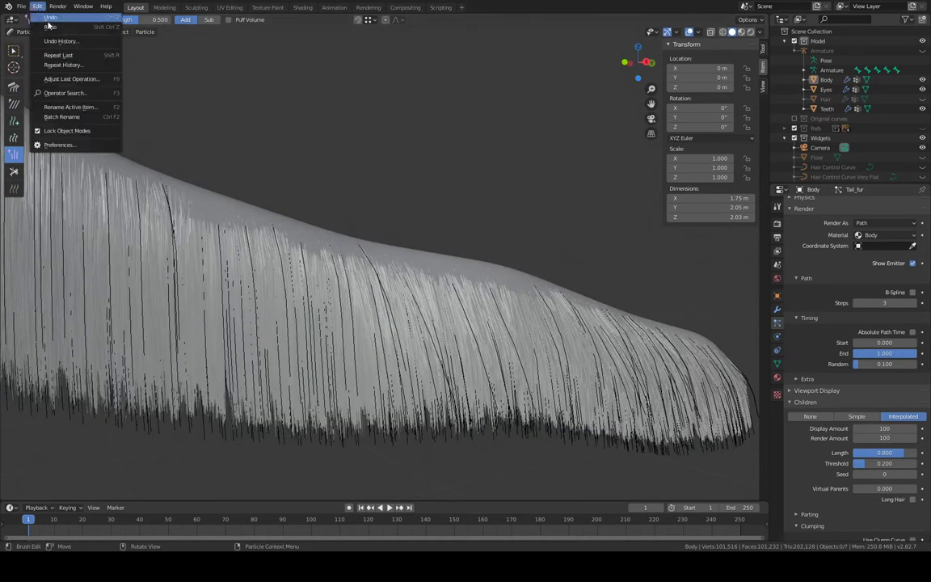
{"action": "left_click", "coordinate": [57, 41]}
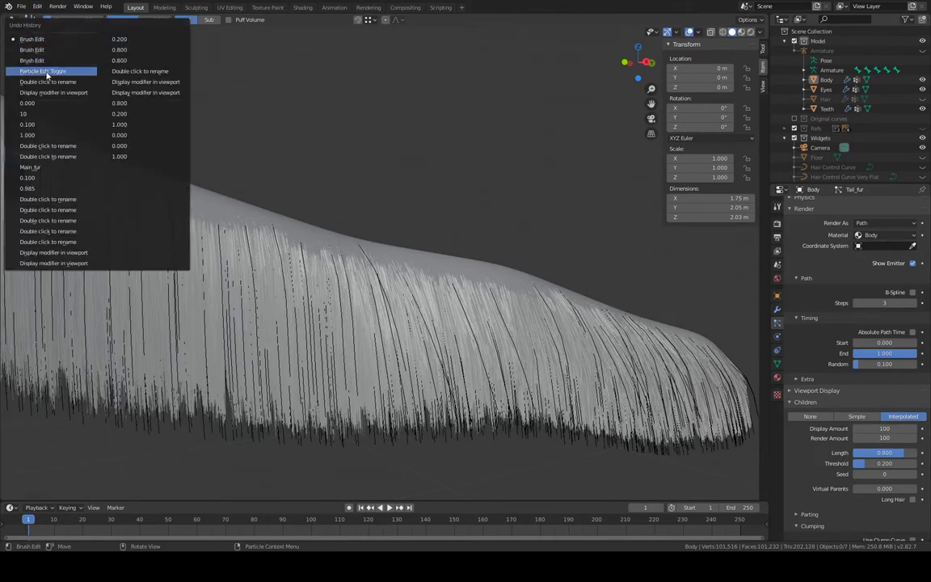
{"action": "left_click", "coordinate": [47, 71]}
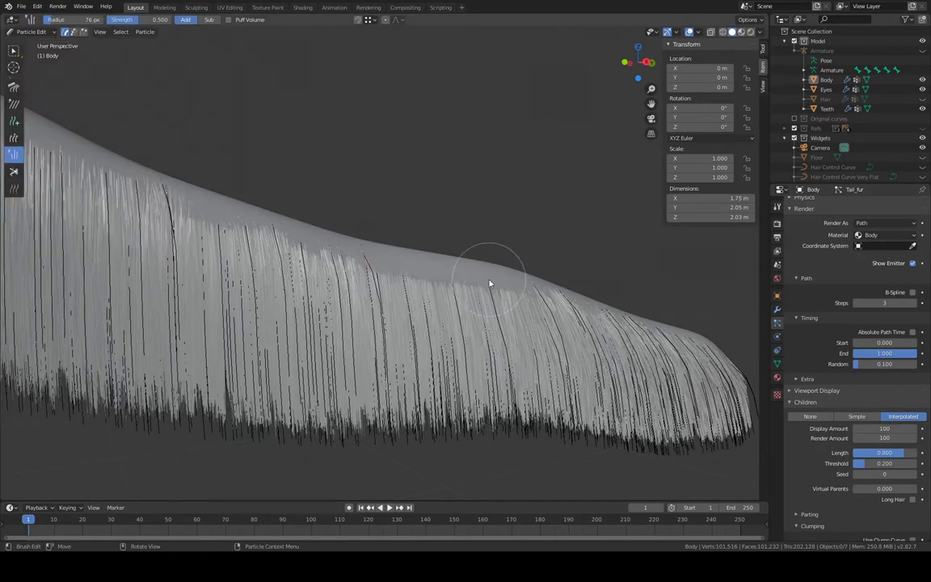
{"action": "middle_click_drag", "start_coordinate": [582, 286], "coordinate": [557, 267]}
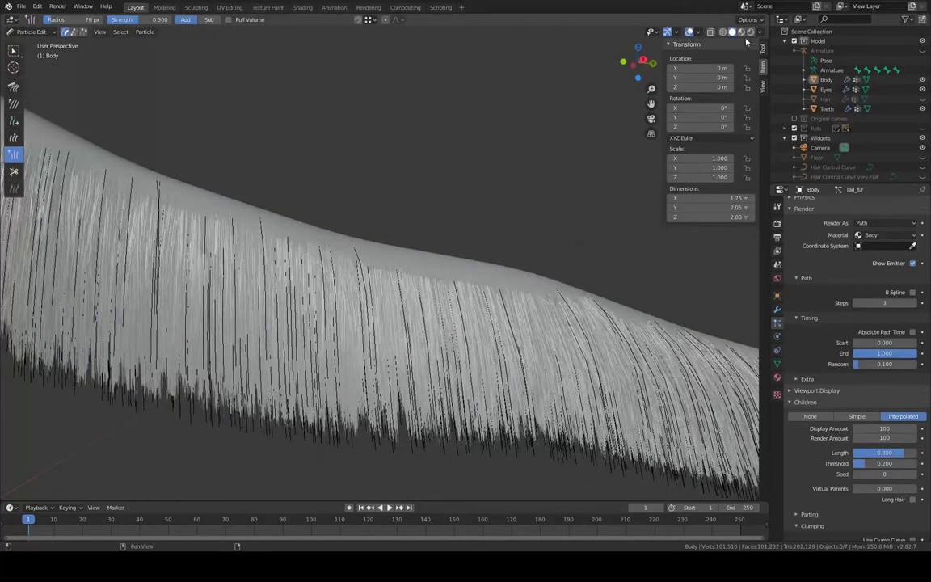
Return the body to Object Mode and view the whole tail fringe from the side
{"action": "left_click", "coordinate": [31, 32]}
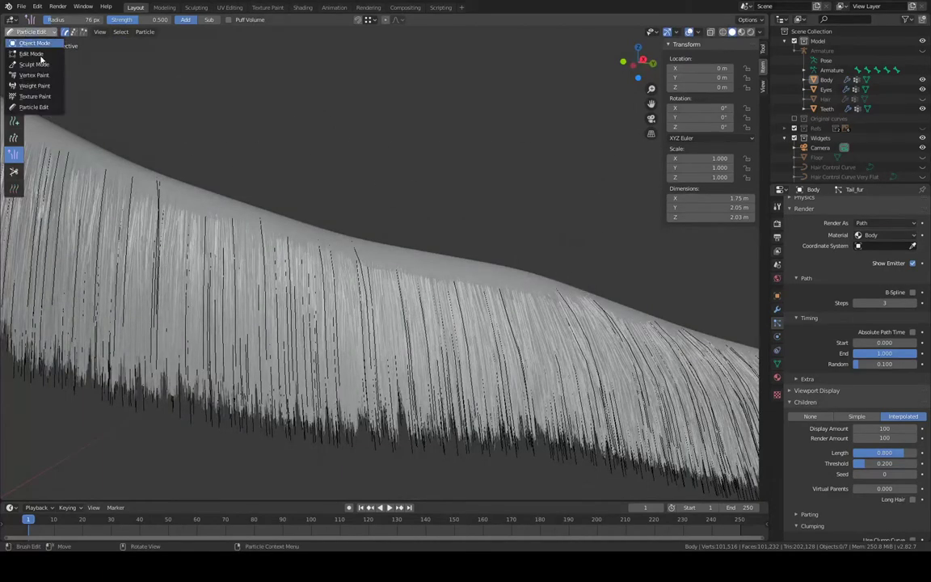
{"action": "left_click", "coordinate": [32, 42]}
{"action": "middle_click_drag", "start_coordinate": [530, 339], "coordinate": [499, 344]}
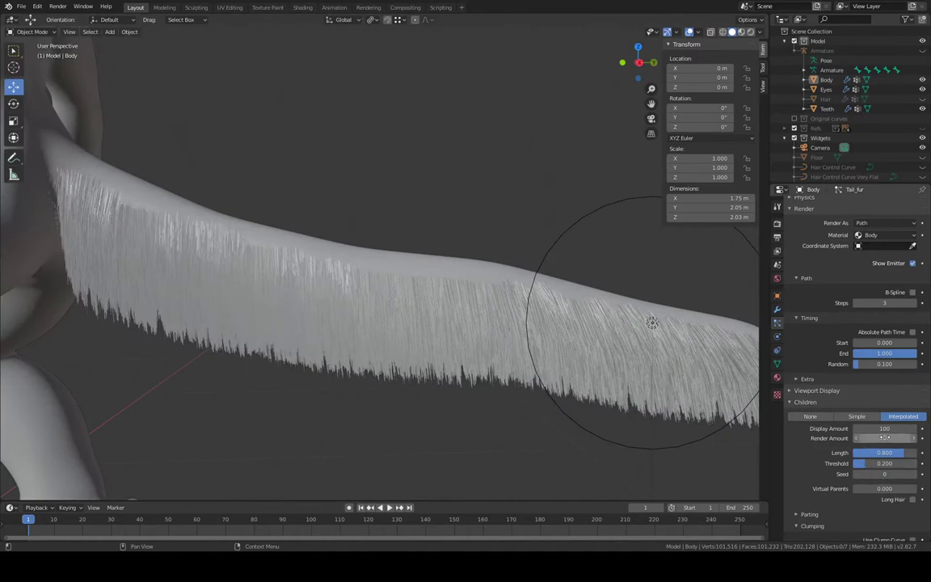
Try Tail_fur's path timing Random at 0 and 1 to compare the hair ends, and restore it to 0.1
{"action": "left_click", "coordinate": [875, 363]}
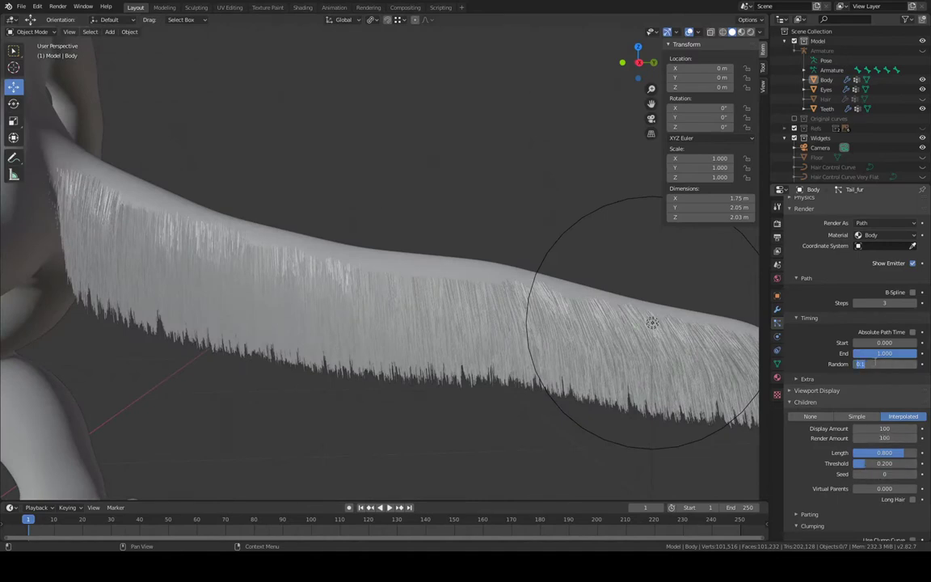
{"action": "key", "text": "Return"}
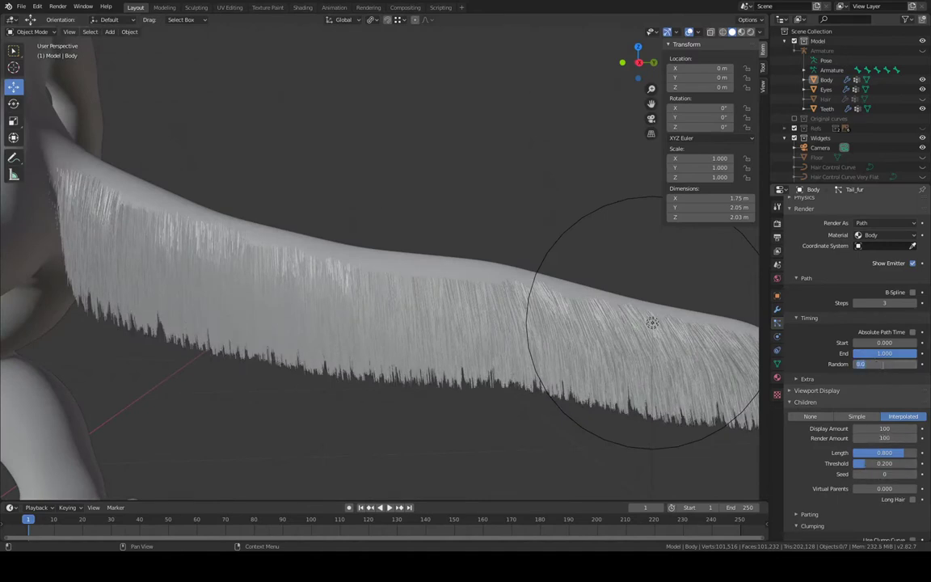
{"action": "left_click", "coordinate": [883, 367]}
{"action": "type", "text": "1"}
{"action": "key", "text": "Return"}
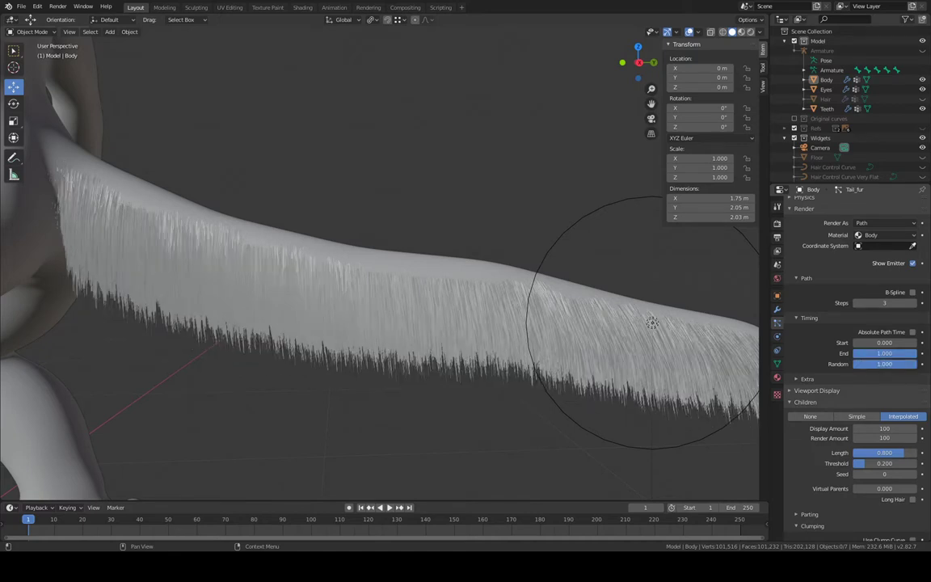
{"action": "left_click", "coordinate": [883, 365]}
{"action": "type", "text": "0.1"}
{"action": "key", "text": "Return"}
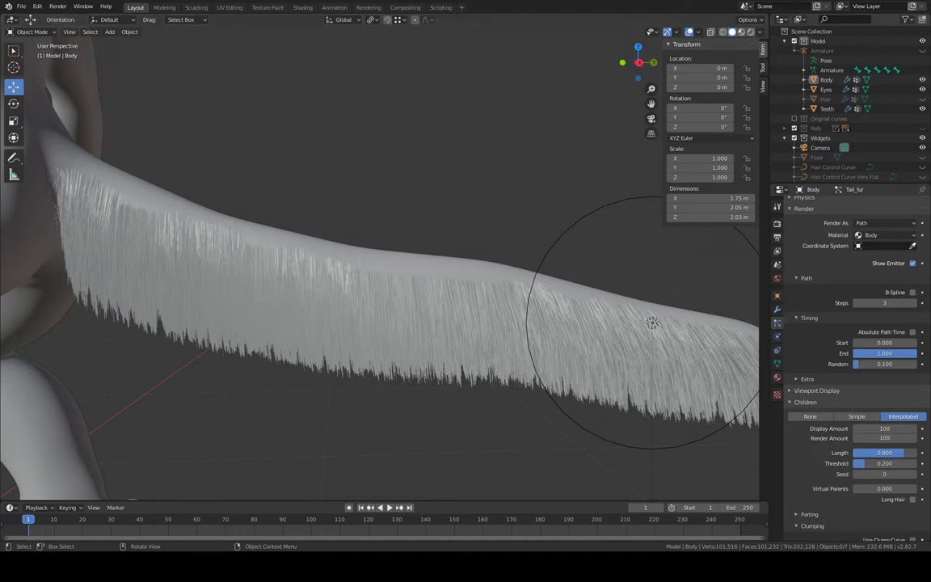
Toggle the body into Particle Edit mode and back to Object Mode to compare the hairs around the tail base
{"action": "middle_click_drag", "start_coordinate": [441, 240], "coordinate": [357, 229]}
{"action": "left_click", "coordinate": [49, 32]}
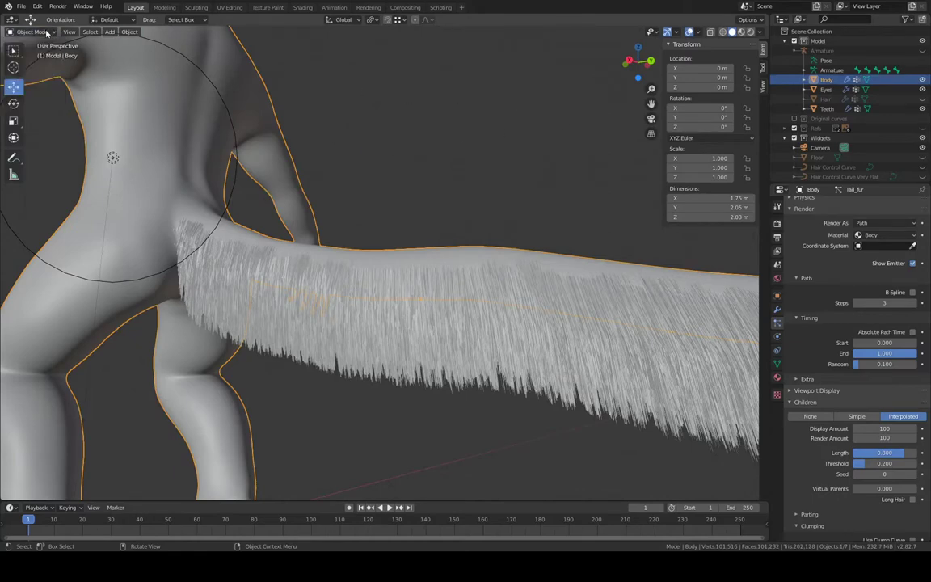
{"action": "left_click", "coordinate": [47, 32]}
{"action": "left_click", "coordinate": [41, 101]}
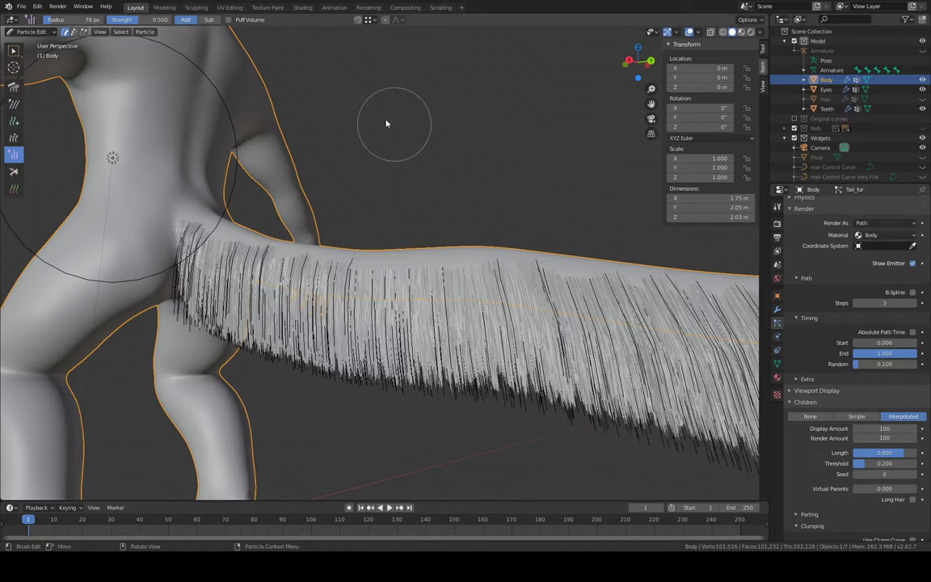
{"action": "left_click", "coordinate": [32, 31]}
{"action": "left_click", "coordinate": [33, 39]}
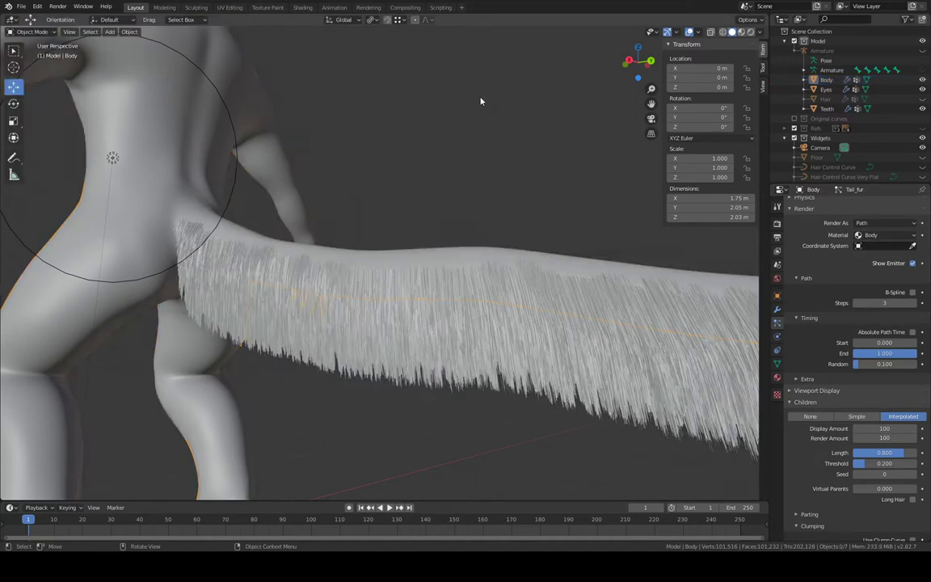
{"action": "middle_click_drag", "start_coordinate": [481, 101], "coordinate": [533, 161]}
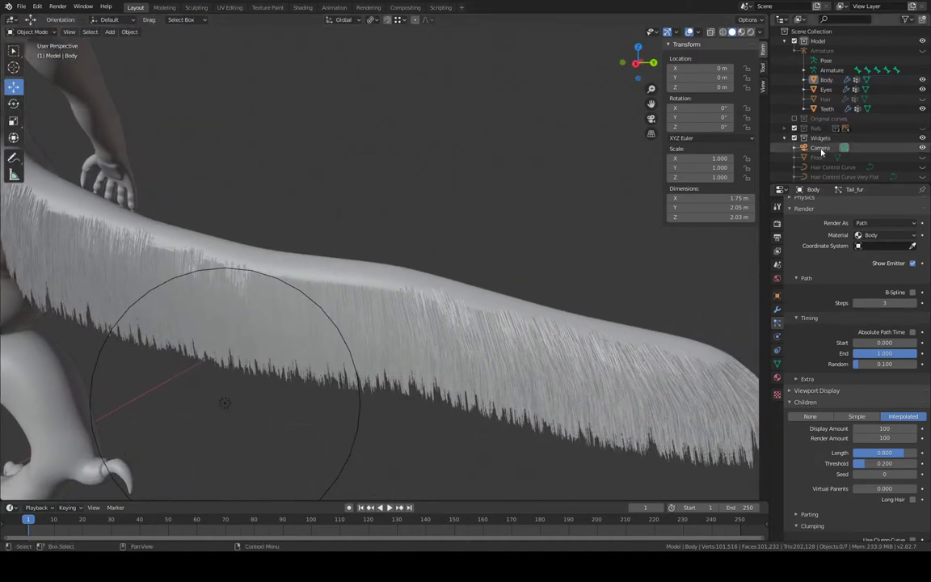
Check that Tail_fur is the active particle system and switch the body to Particle Edit mode
{"action": "scroll", "coordinate": [832, 288], "scroll_direction": "up", "scroll_amount": 10}
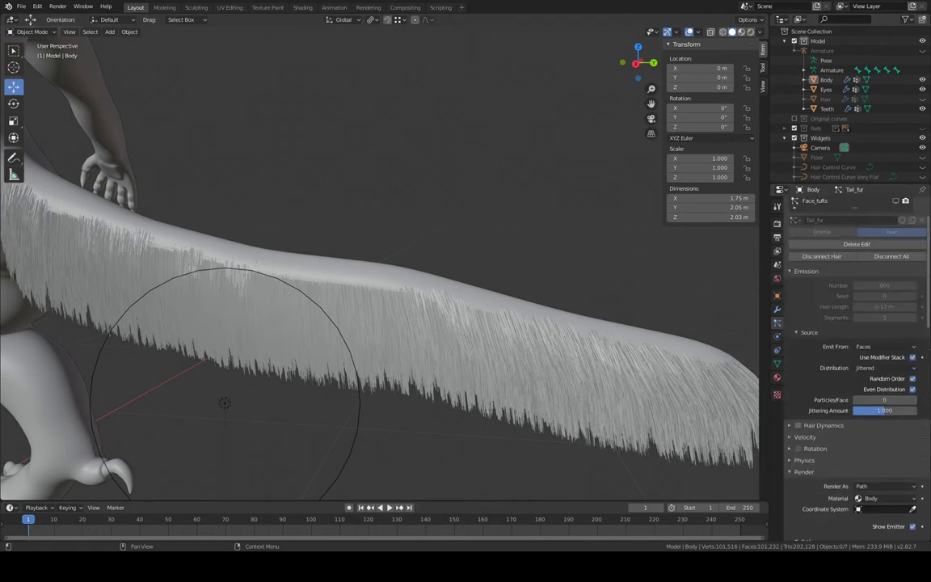
{"action": "scroll", "coordinate": [857, 340], "scroll_direction": "up", "scroll_amount": 2}
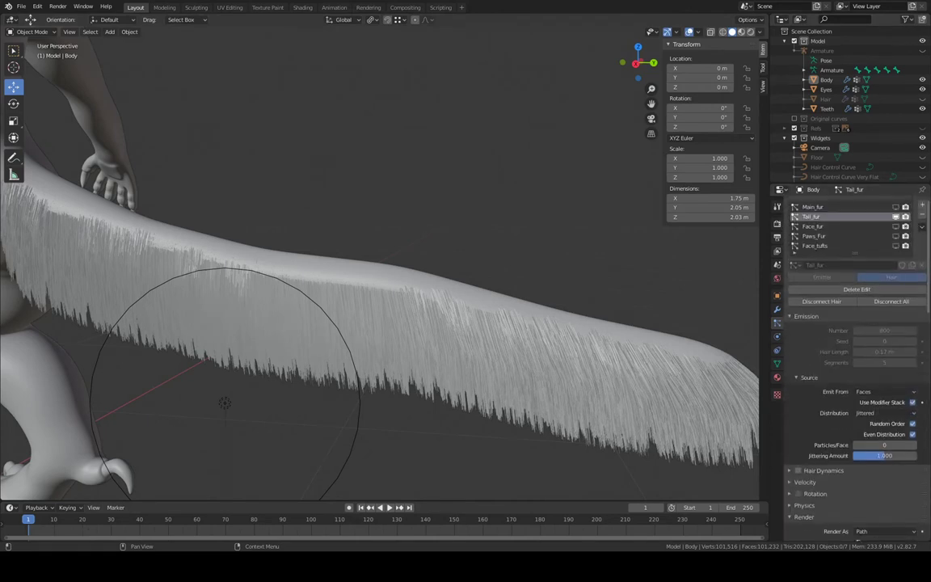
{"action": "left_click", "coordinate": [36, 31]}
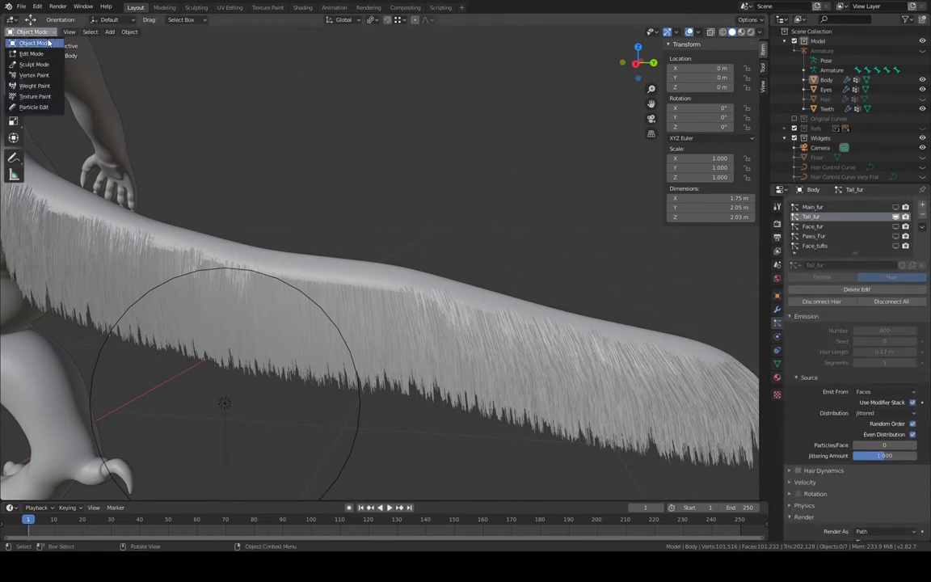
{"action": "left_click", "coordinate": [44, 97]}
{"action": "left_click", "coordinate": [33, 31]}
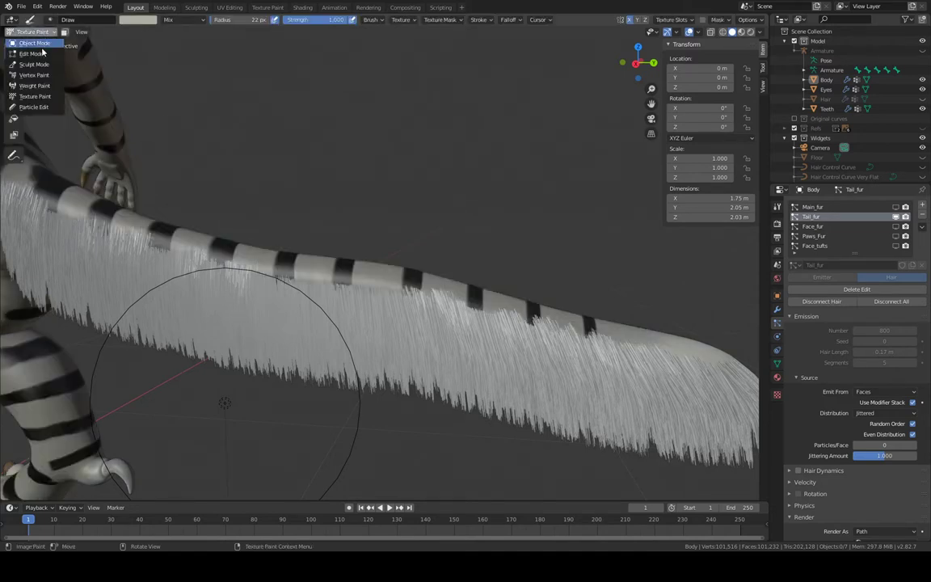
{"action": "left_click", "coordinate": [38, 108]}
{"action": "middle_click_drag", "start_coordinate": [323, 218], "coordinate": [133, 154]}
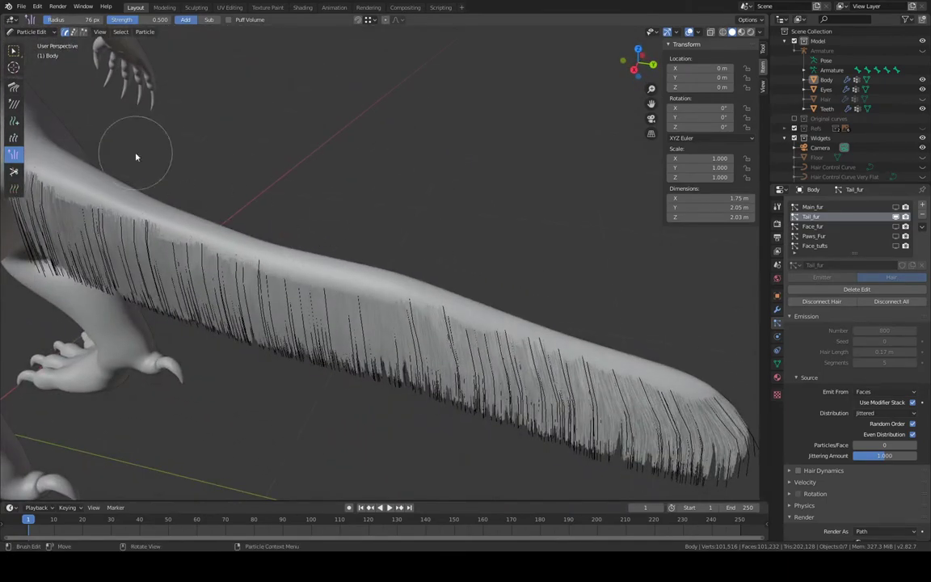
Smooth the Tail_fur hair roots on the upper edge near the tail base with an 87 px Smooth brush
{"action": "left_click", "coordinate": [13, 104]}
{"action": "scroll", "coordinate": [323, 175], "scroll_direction": "up", "scroll_amount": 4}
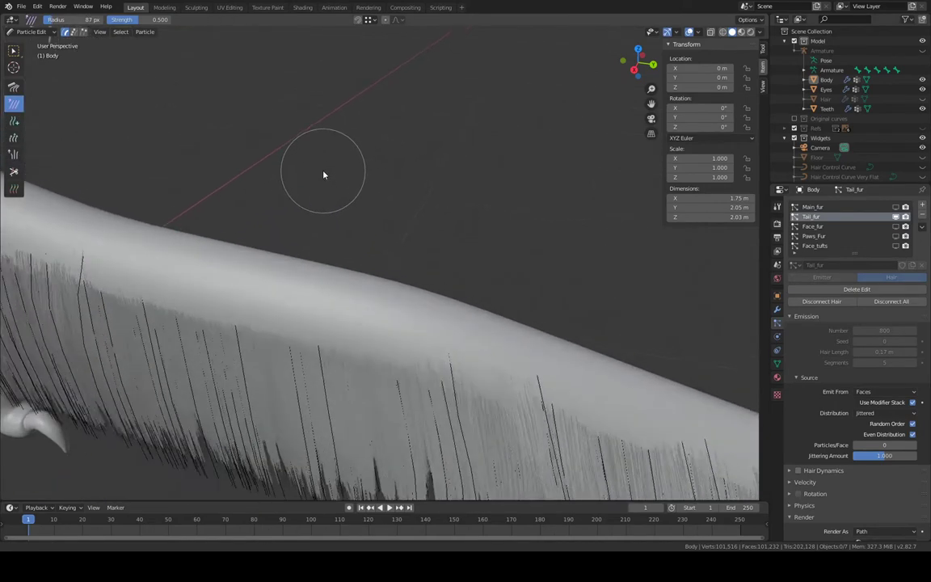
{"action": "middle_click_drag", "start_coordinate": [323, 175], "coordinate": [308, 183]}
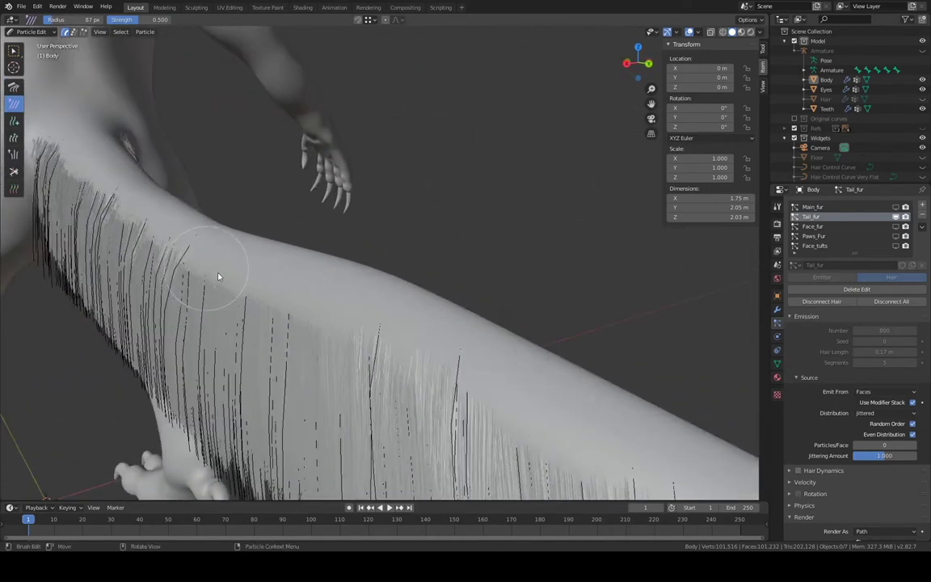
{"action": "left_click_drag", "start_coordinate": [219, 273], "coordinate": [251, 259]}
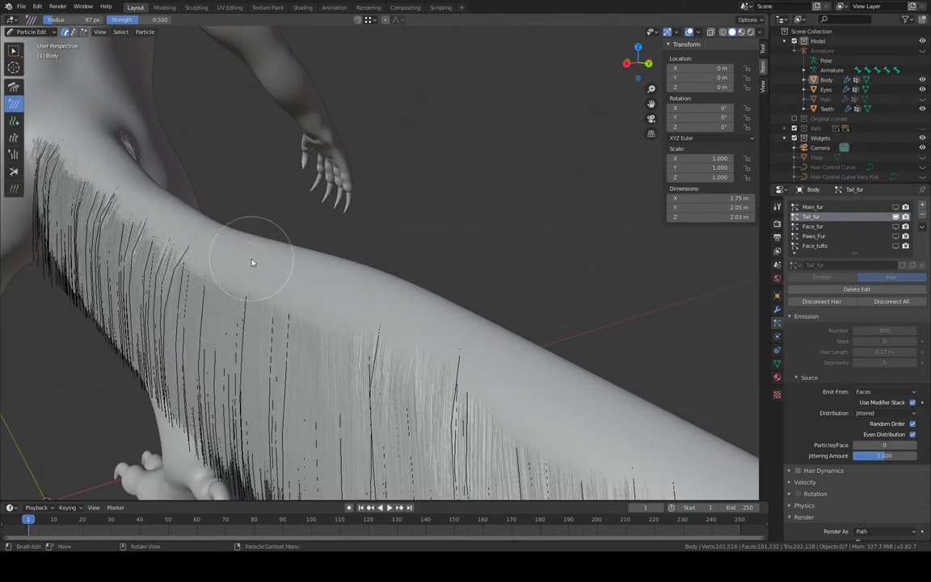
Puff the Tail_fur hair roots along the upper edge near the tail base and check them from the side
{"action": "left_click", "coordinate": [14, 153]}
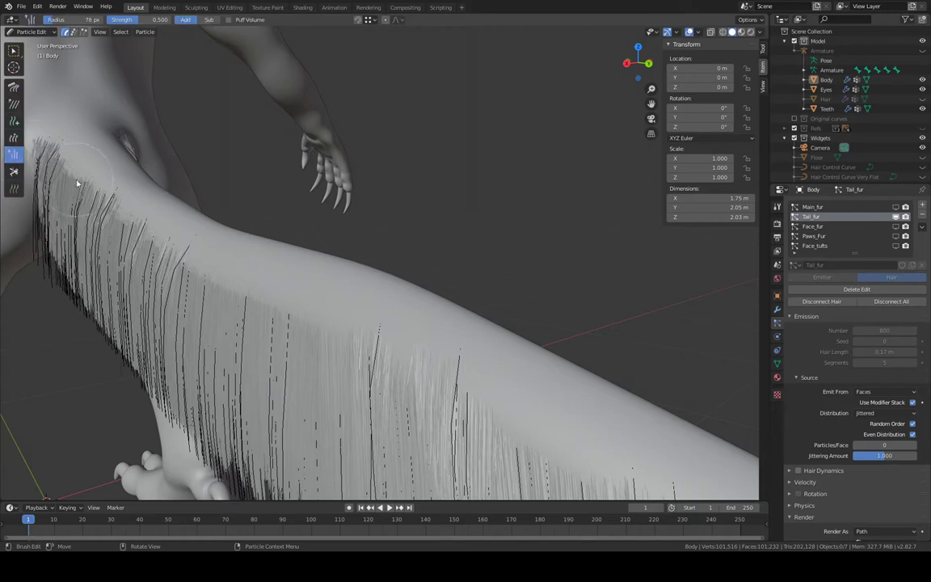
{"action": "mouse_move", "coordinate": [236, 284]}
{"action": "left_mouse_down"}
{"action": "mouse_move", "coordinate": [288, 306]}
{"action": "mouse_move", "coordinate": [287, 297]}
{"action": "left_mouse_up"}
{"action": "middle_click_drag", "start_coordinate": [285, 298], "coordinate": [359, 290]}
{"action": "scroll", "coordinate": [241, 262], "scroll_direction": "up", "scroll_amount": 3}
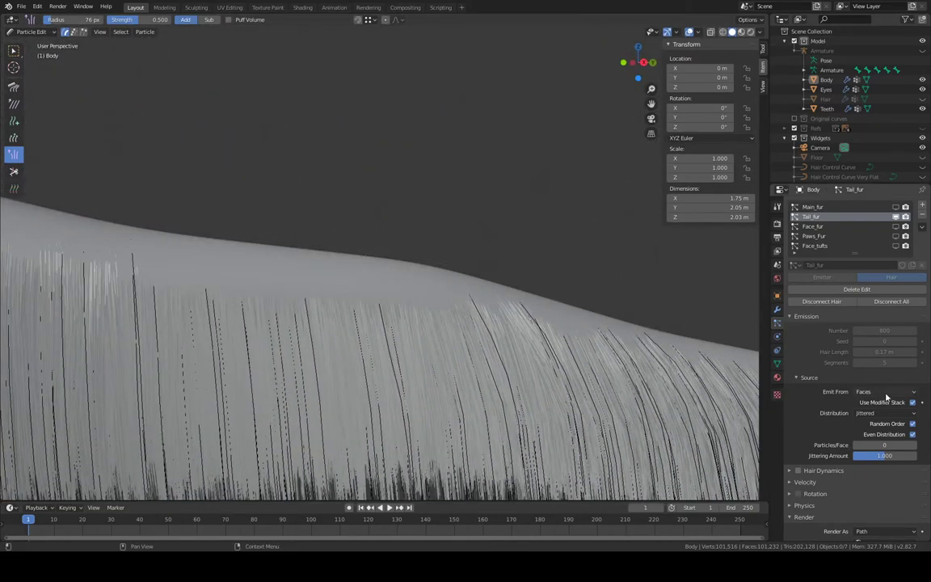
Set Tail_fur's children Display Amount to 10
{"action": "scroll", "coordinate": [820, 475], "scroll_direction": "down", "scroll_amount": 8}
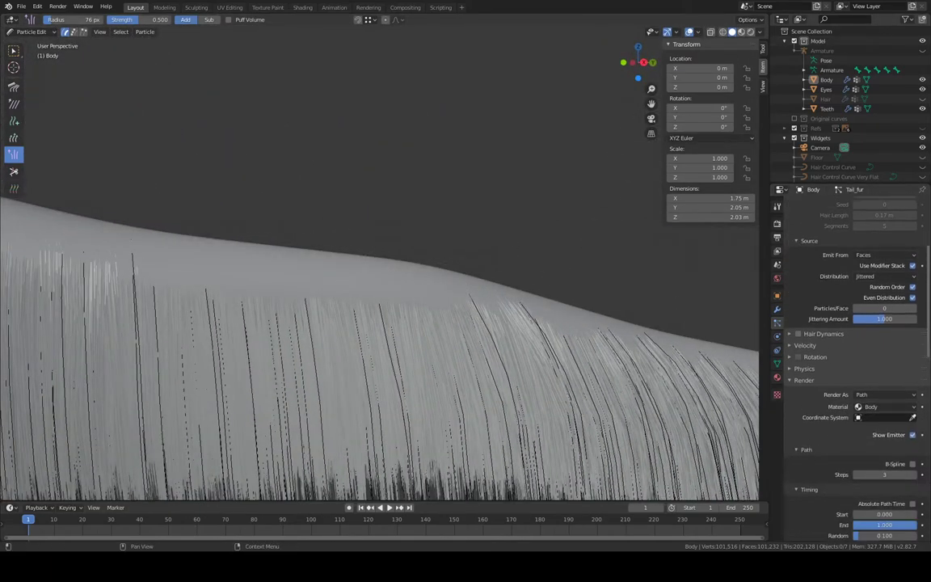
{"action": "scroll", "coordinate": [857, 364], "scroll_direction": "down", "scroll_amount": 2}
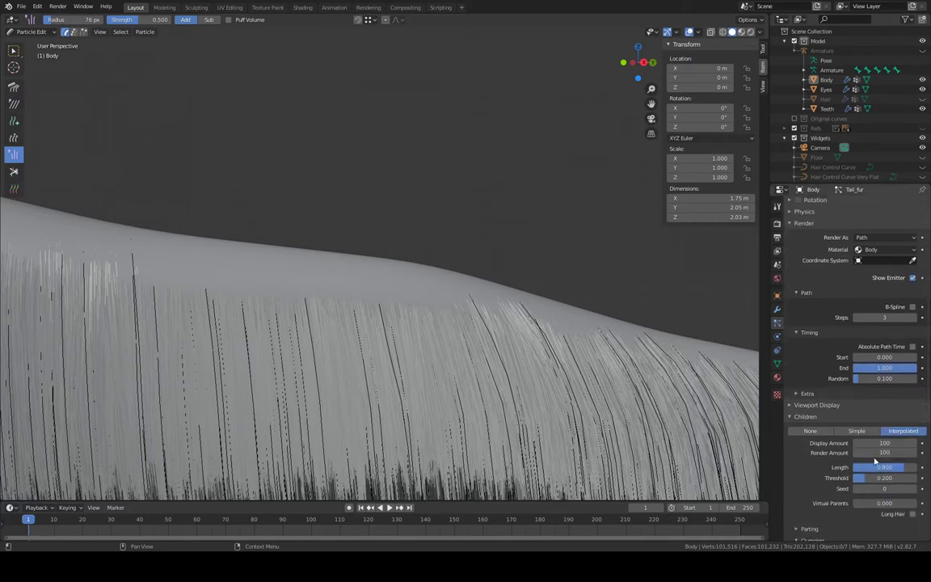
{"action": "left_click", "coordinate": [893, 443]}
{"action": "type", "text": "1"}
{"action": "key", "text": "Return"}
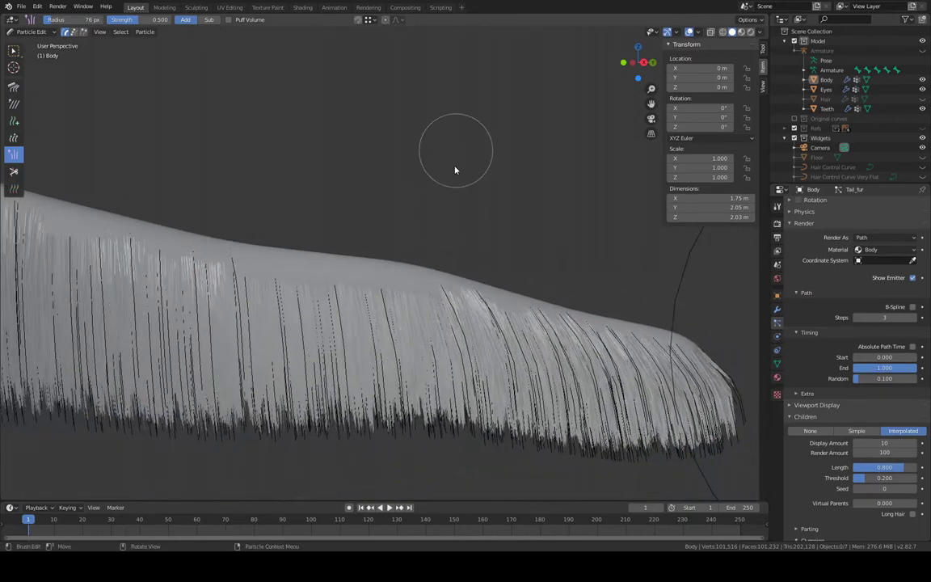
Puff the hair roots along the tail's upper edge from the base past the middle, reducing the brush radius to 32 px
{"action": "middle_click_drag", "start_coordinate": [456, 169], "coordinate": [100, 257]}
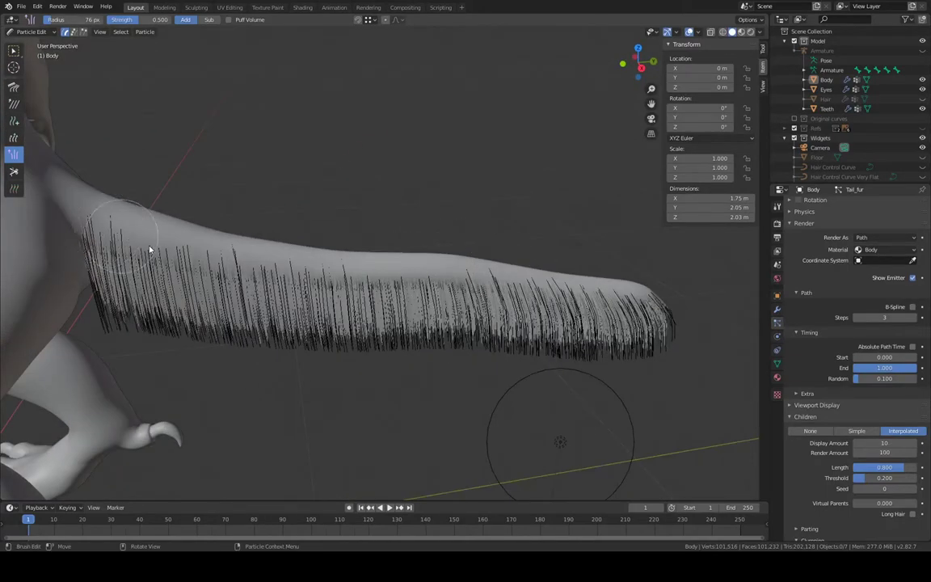
{"action": "mouse_move", "coordinate": [149, 250]}
{"action": "left_mouse_down"}
{"action": "mouse_move", "coordinate": [183, 245]}
{"action": "mouse_move", "coordinate": [307, 266]}
{"action": "left_mouse_up"}
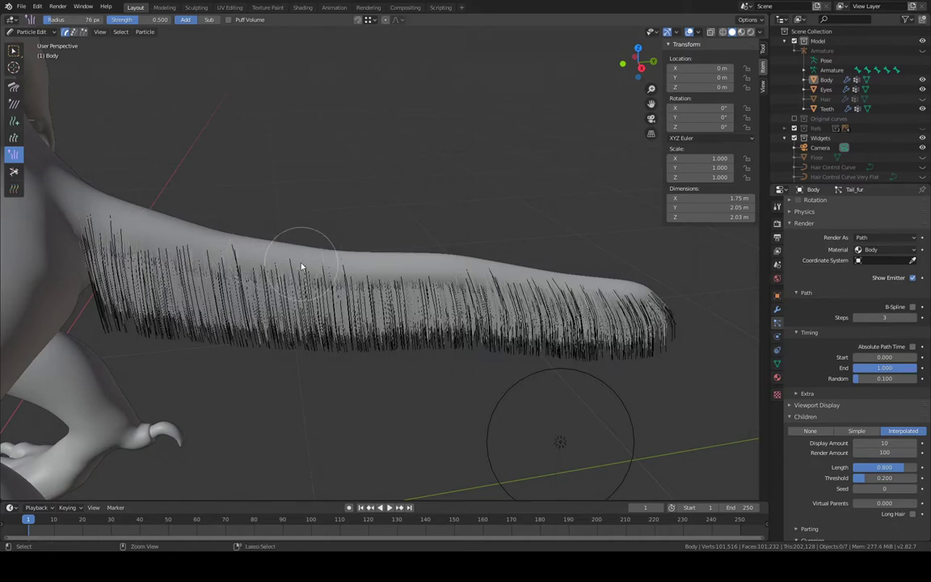
{"action": "key", "text": "f"}
{"action": "left_click", "coordinate": [307, 266]}
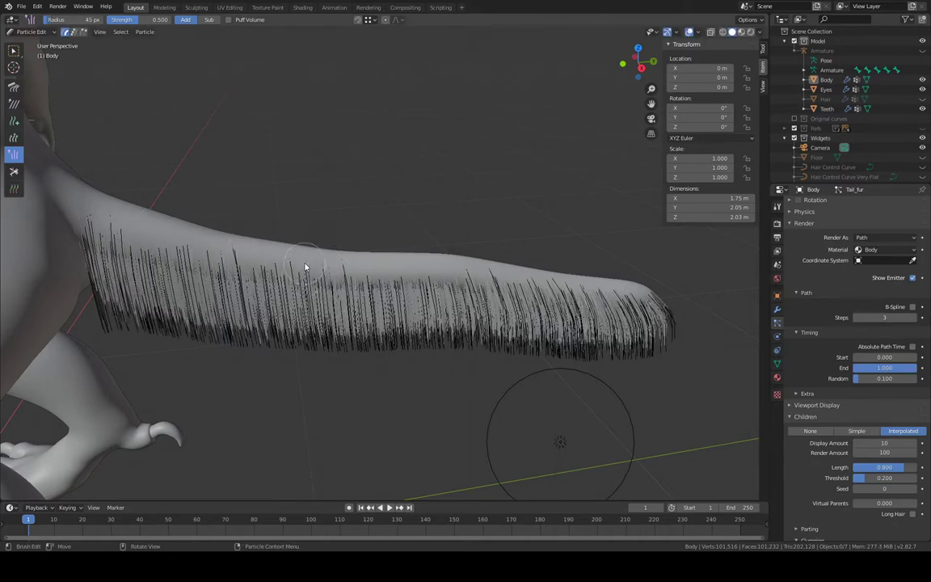
{"action": "scroll", "coordinate": [301, 235], "scroll_direction": "up", "scroll_amount": 3}
{"action": "key", "text": "f"}
{"action": "left_click", "coordinate": [315, 279]}
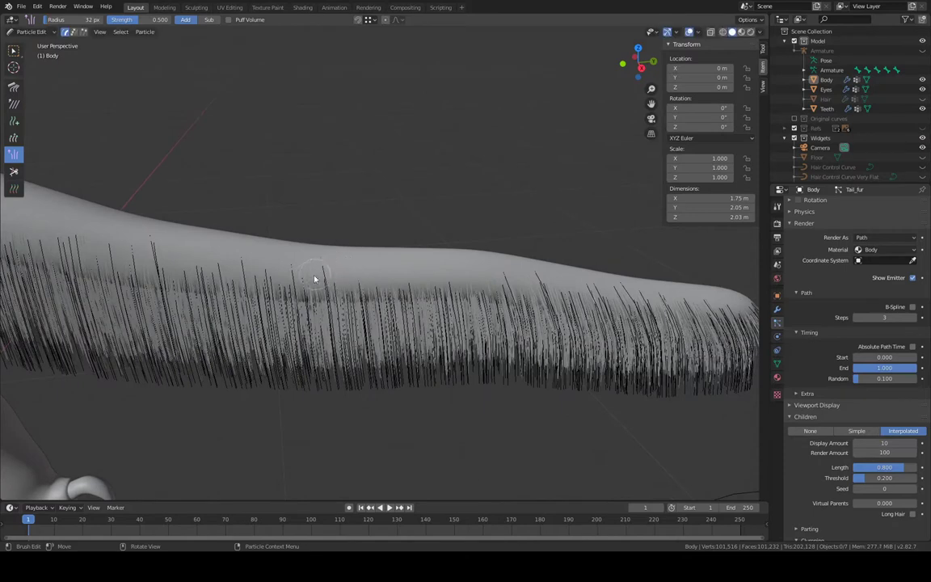
{"action": "mouse_move", "coordinate": [309, 289]}
{"action": "left_mouse_down"}
{"action": "mouse_move", "coordinate": [367, 283]}
{"action": "mouse_move", "coordinate": [361, 276]}
{"action": "mouse_move", "coordinate": [422, 281]}
{"action": "left_mouse_up"}
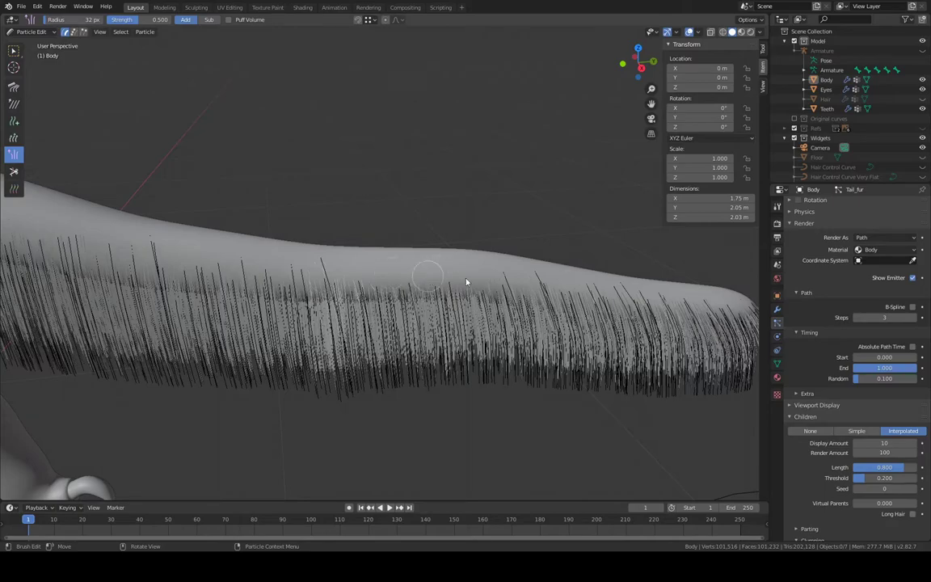
{"action": "left_click_drag", "start_coordinate": [439, 282], "coordinate": [470, 281]}
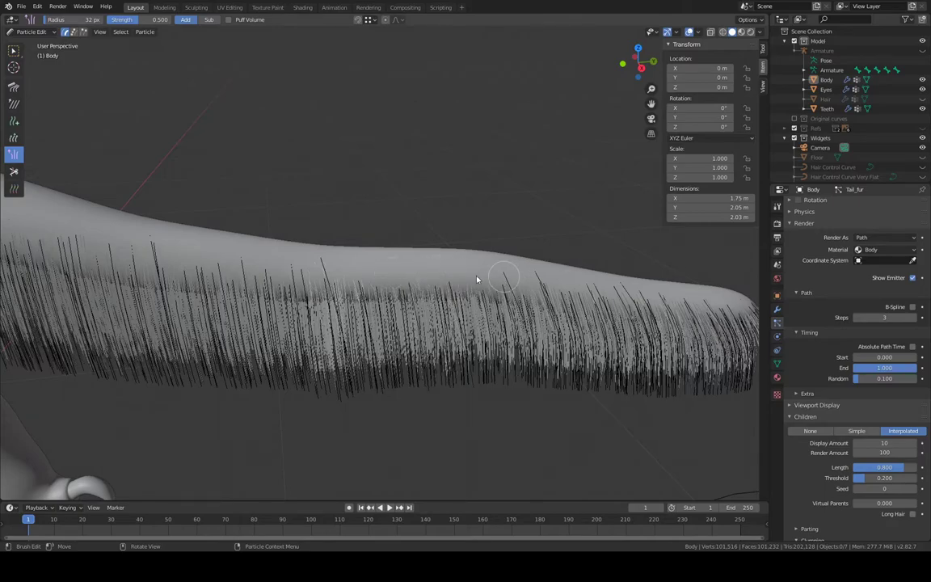
{"action": "middle_click_drag", "start_coordinate": [477, 277], "coordinate": [399, 217]}
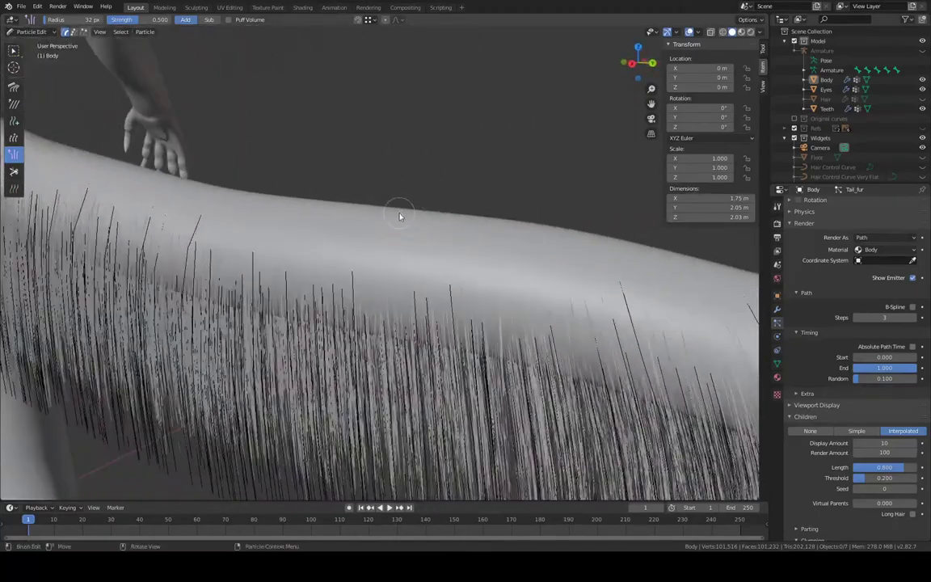
Comb the Tail_fur hairs near the tail base with a 93 px Comb brush
{"action": "left_click", "coordinate": [14, 86]}
{"action": "middle_click_drag", "start_coordinate": [275, 234], "coordinate": [301, 234]}
{"action": "left_click_drag", "start_coordinate": [289, 236], "coordinate": [301, 218]}
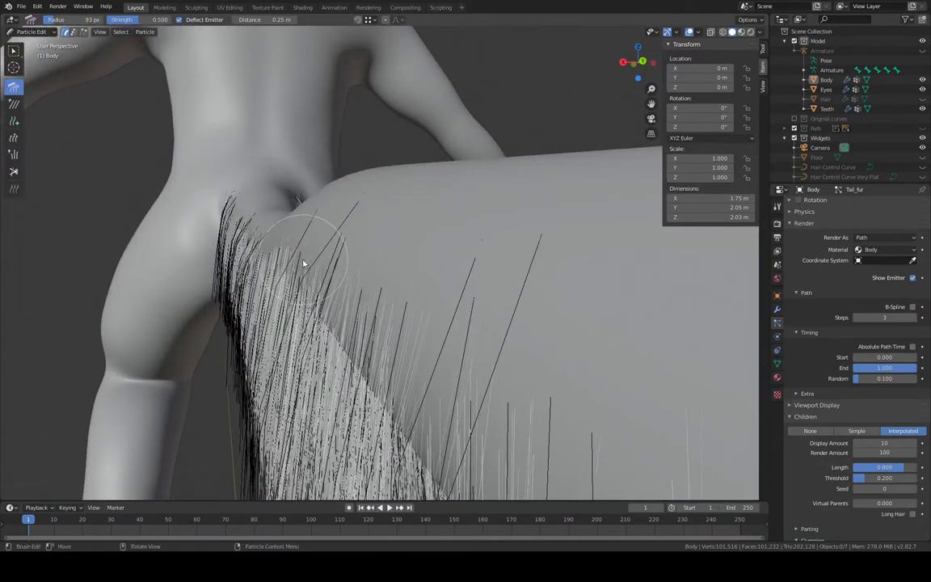
{"action": "middle_click_drag", "start_coordinate": [301, 262], "coordinate": [393, 277]}
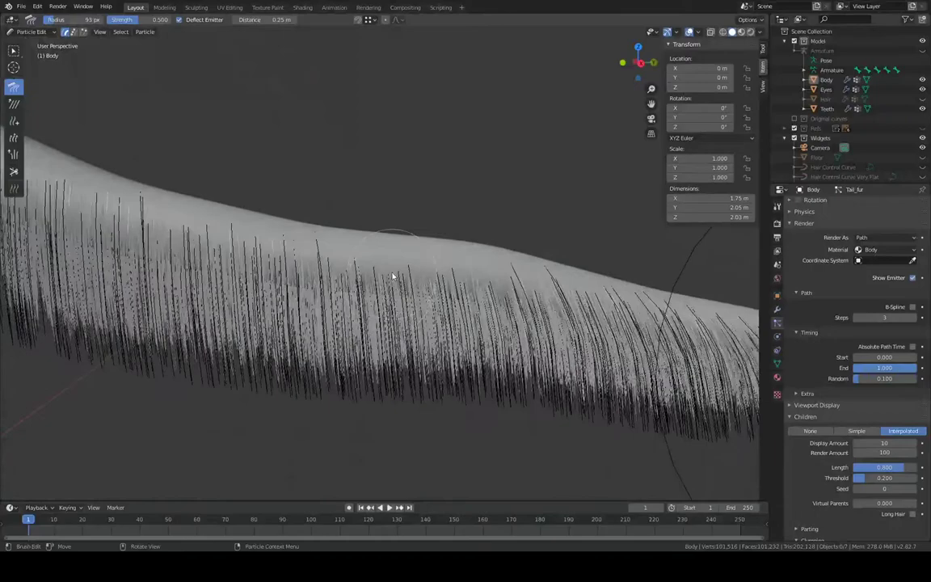
Preview the tail in rendered shading and return from Particle Edit to Object Mode
{"action": "left_click", "coordinate": [749, 33]}
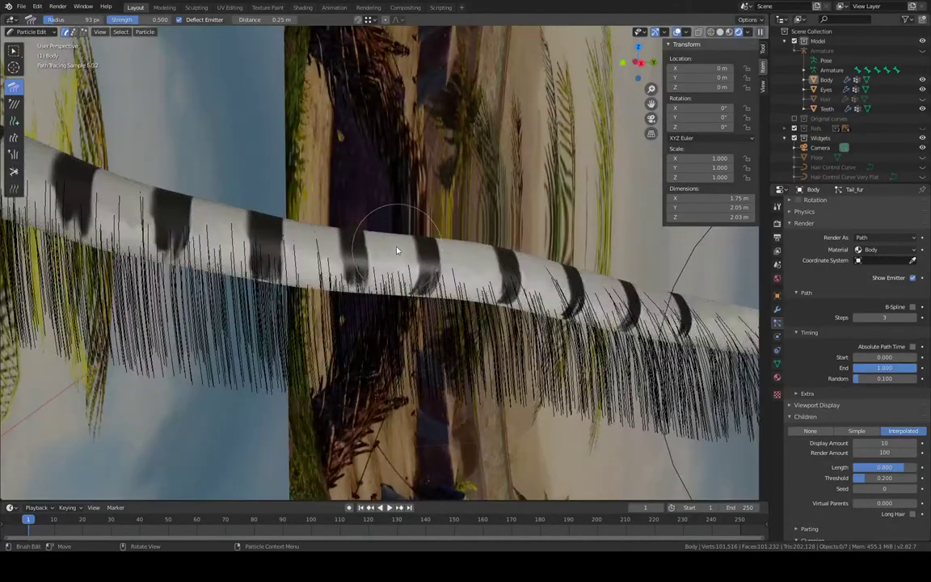
{"action": "middle_click_drag", "start_coordinate": [386, 215], "coordinate": [405, 224]}
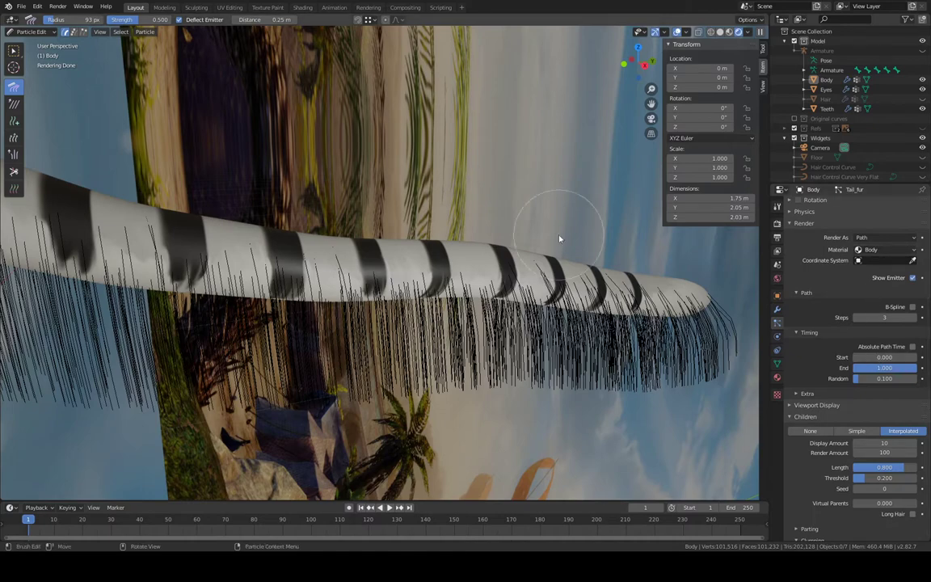
{"action": "left_click", "coordinate": [37, 32]}
{"action": "left_click", "coordinate": [32, 43]}
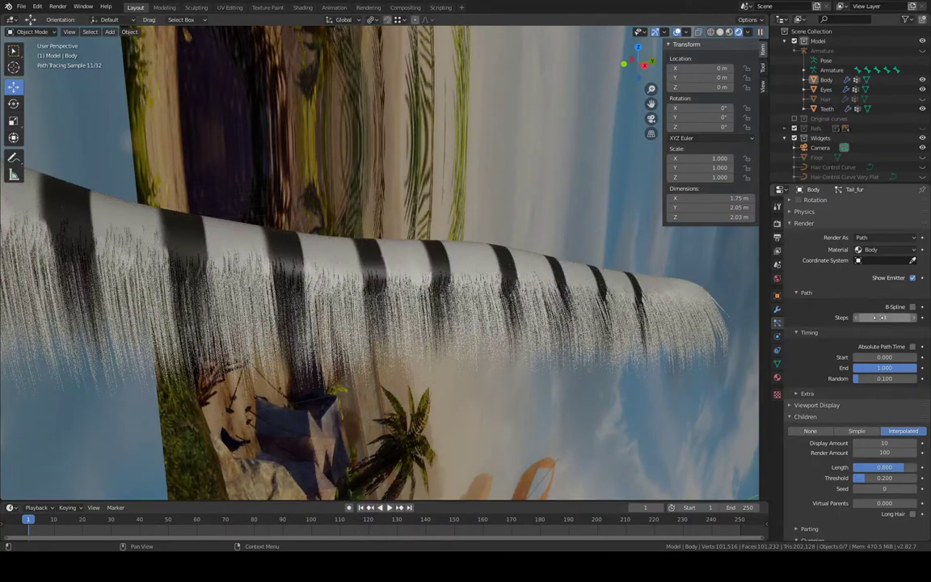
Set Tail_fur's render material to Fur Material and check the rendered tail from the side and behind
{"action": "left_click", "coordinate": [908, 250]}
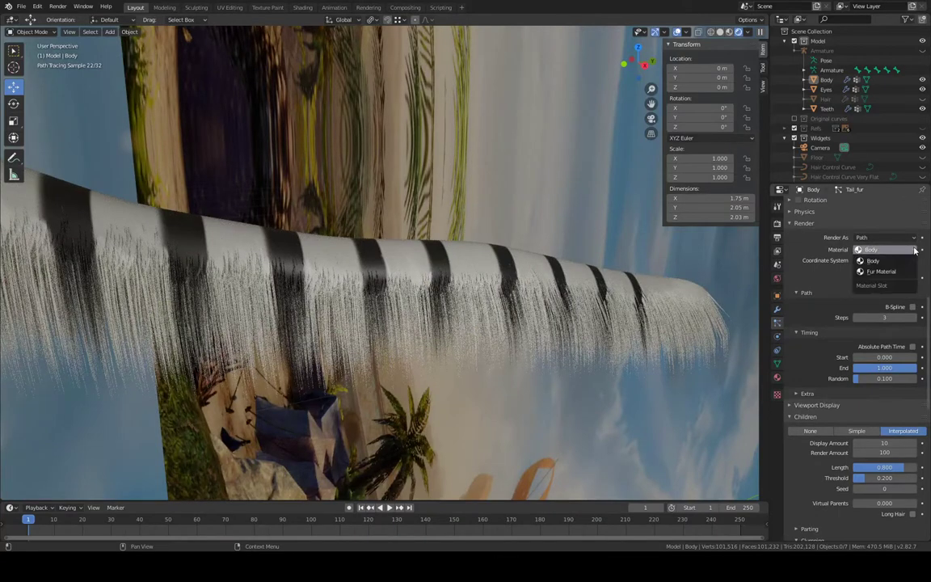
{"action": "left_click", "coordinate": [891, 276]}
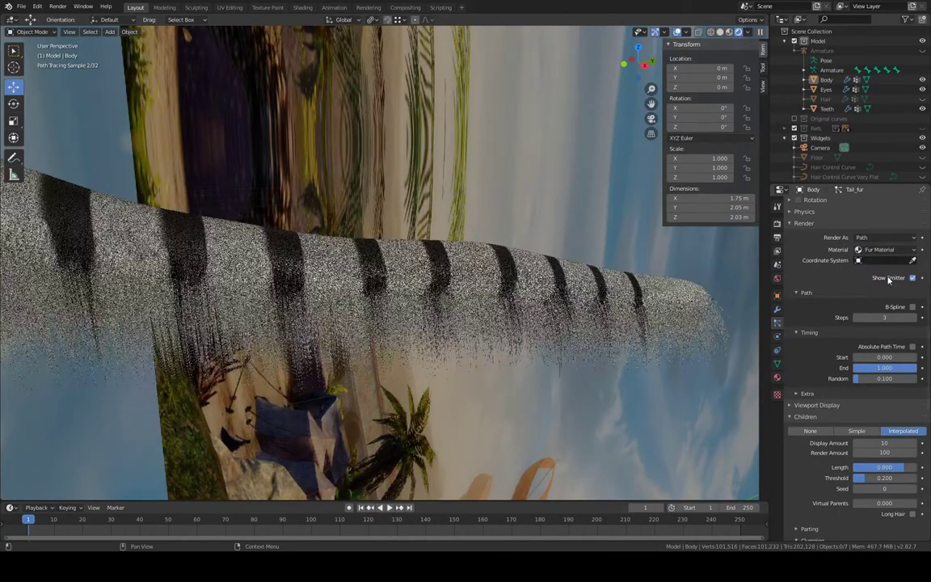
{"action": "middle_click_drag", "start_coordinate": [478, 255], "coordinate": [480, 295], "text": "ctrl"}
{"action": "scroll", "coordinate": [479, 295], "scroll_direction": "down", "scroll_amount": 2}
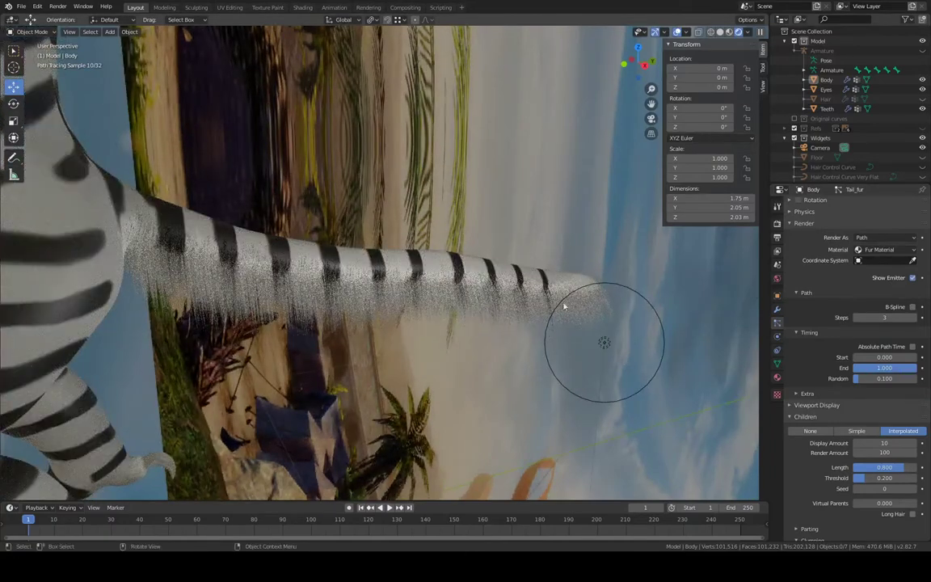
{"action": "middle_click_drag", "start_coordinate": [651, 323], "coordinate": [534, 357]}
{"action": "scroll", "coordinate": [644, 293], "scroll_direction": "up", "scroll_amount": 4}
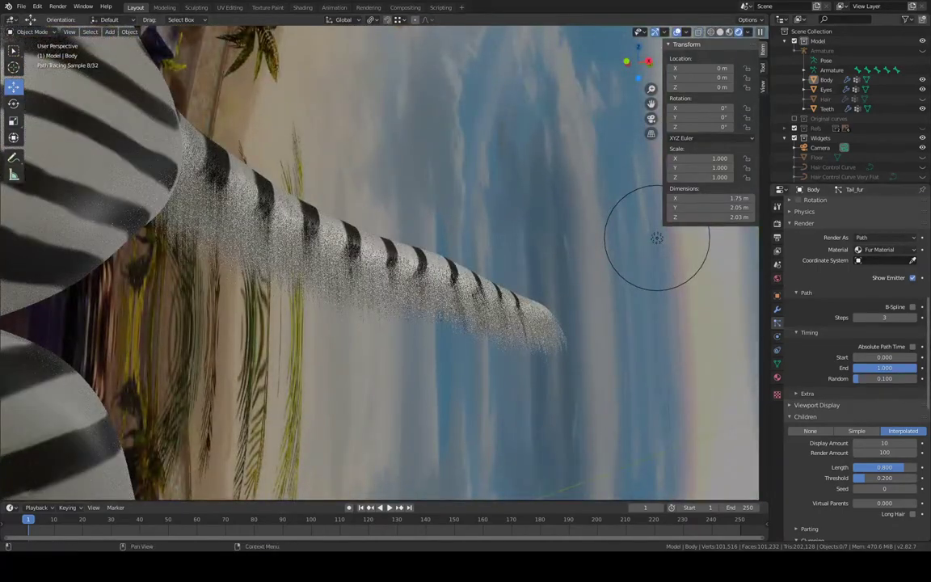
Show Main_fur in the viewport and check how it blends with the tail fur
{"action": "scroll", "coordinate": [908, 225], "scroll_direction": "up", "scroll_amount": 8}
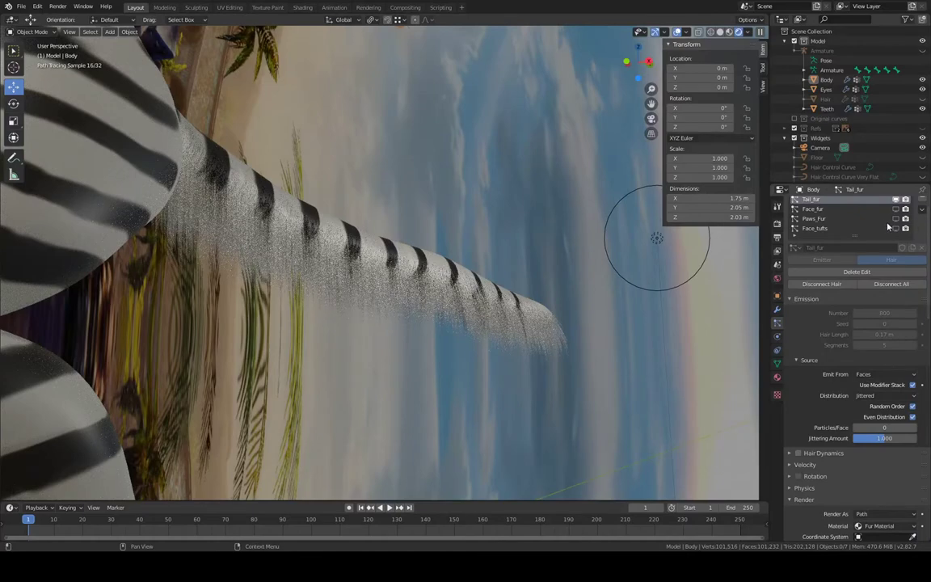
{"action": "scroll", "coordinate": [902, 212], "scroll_direction": "up", "scroll_amount": 1}
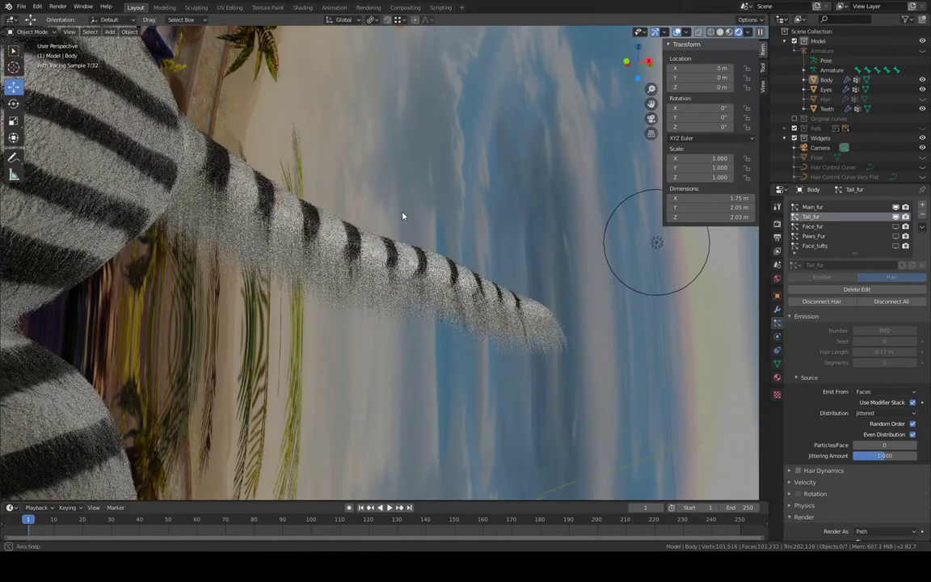
{"action": "middle_click_drag", "start_coordinate": [403, 216], "coordinate": [407, 217]}
{"action": "scroll", "coordinate": [406, 217], "scroll_direction": "down", "scroll_amount": 5}
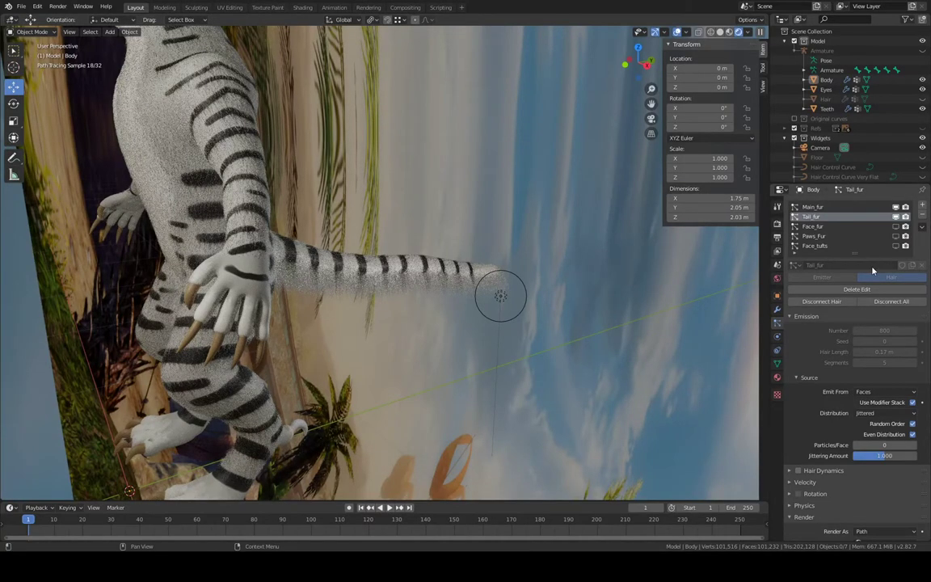
Set Main_fur's children Display Amount to 100
{"action": "left_click", "coordinate": [813, 207]}
{"action": "scroll", "coordinate": [873, 351], "scroll_direction": "down", "scroll_amount": 10}
{"action": "left_click", "coordinate": [885, 368]}
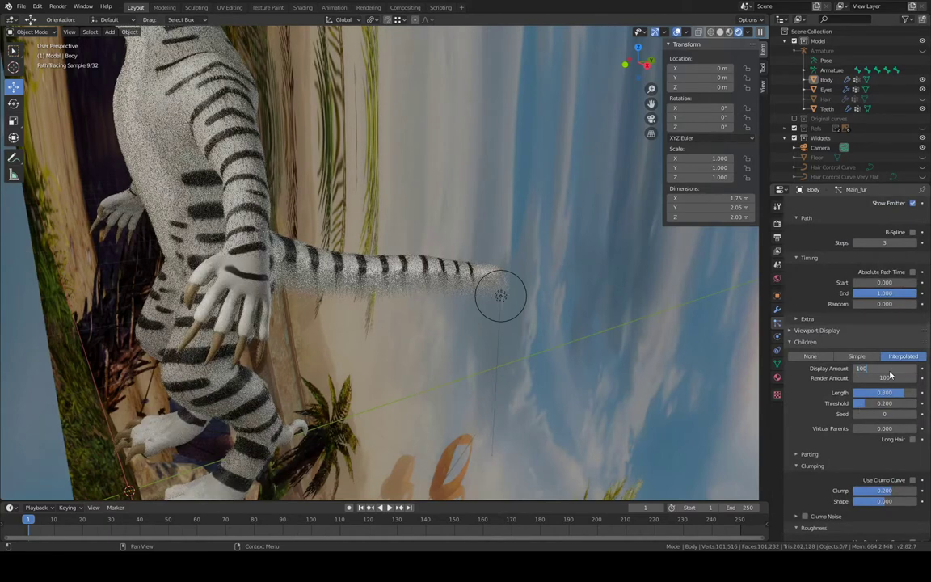
{"action": "key", "text": "Return"}
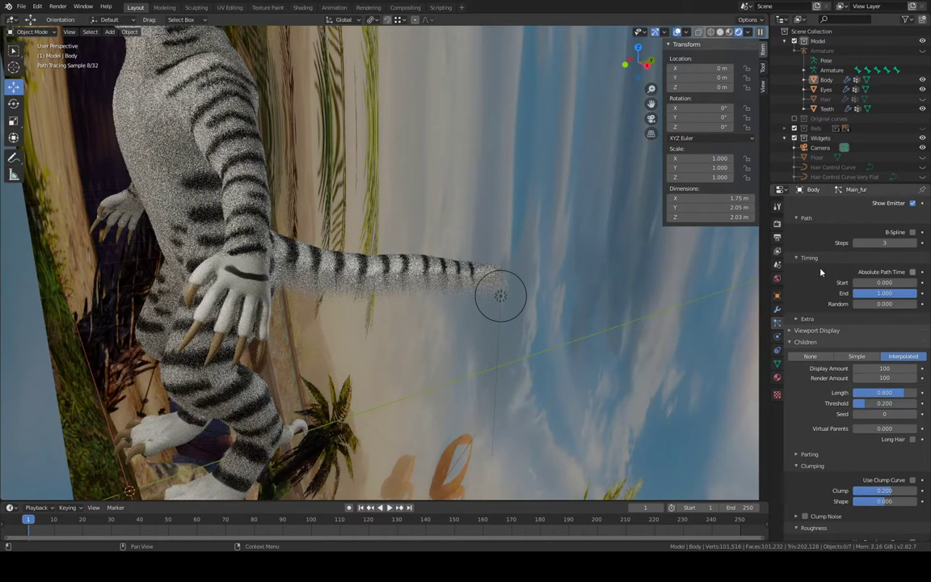
Set Tail_fur's children Display Amount to 100
{"action": "scroll", "coordinate": [830, 284], "scroll_direction": "up", "scroll_amount": 10}
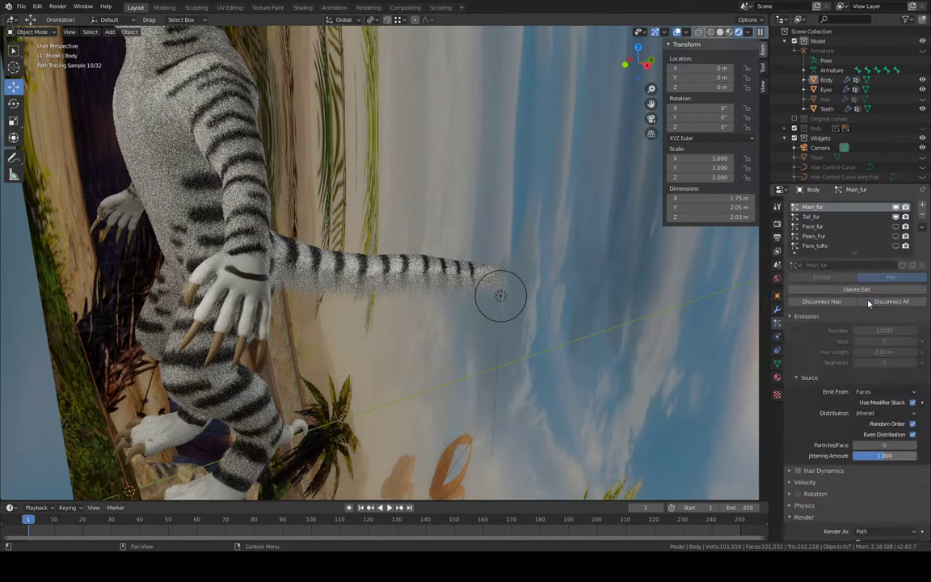
{"action": "left_click", "coordinate": [812, 216]}
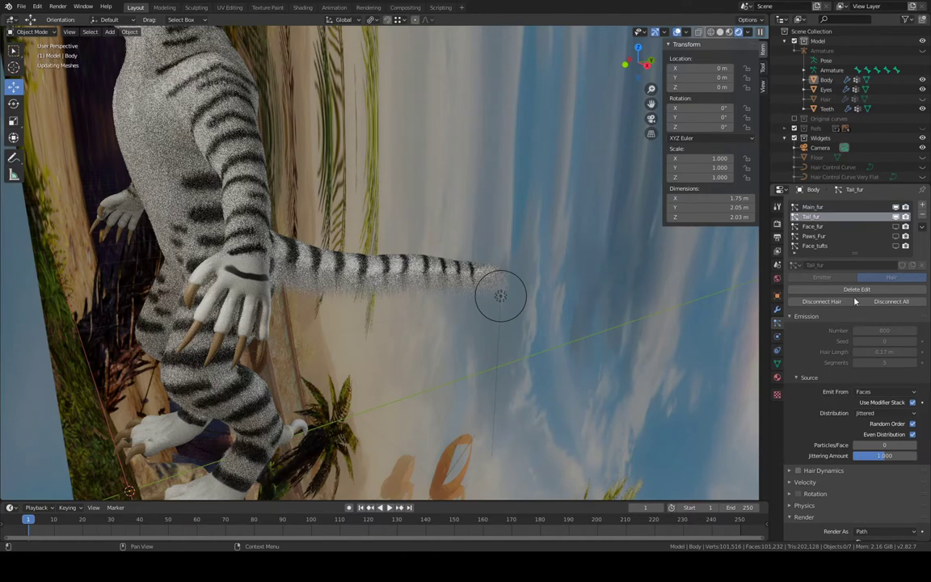
{"action": "scroll", "coordinate": [865, 335], "scroll_direction": "down", "scroll_amount": 4}
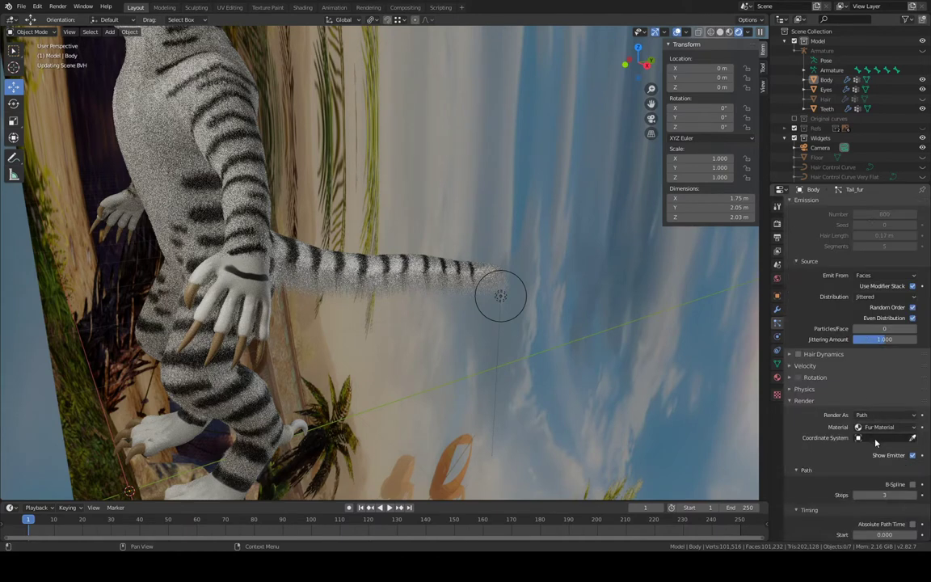
{"action": "scroll", "coordinate": [875, 442], "scroll_direction": "down", "scroll_amount": 6}
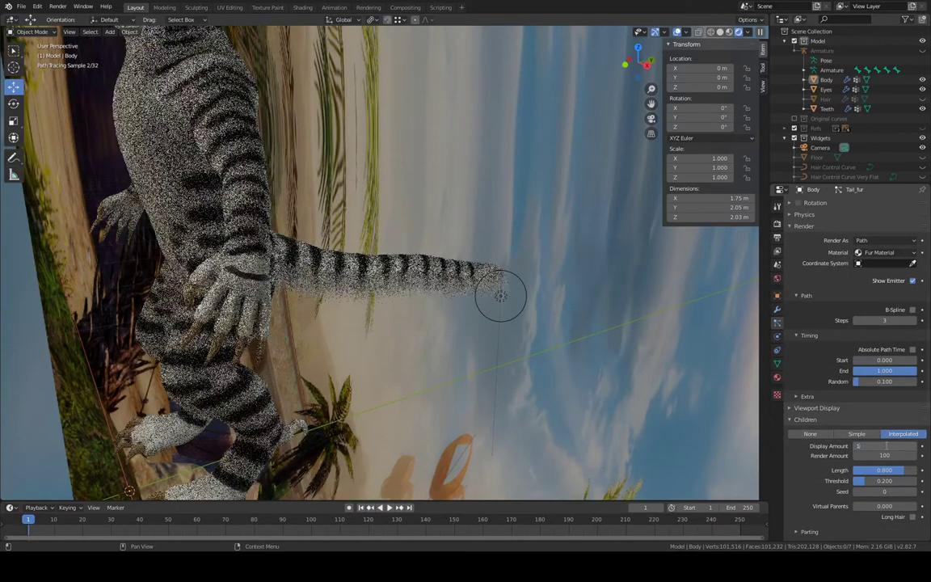
{"action": "type", "text": "00"}
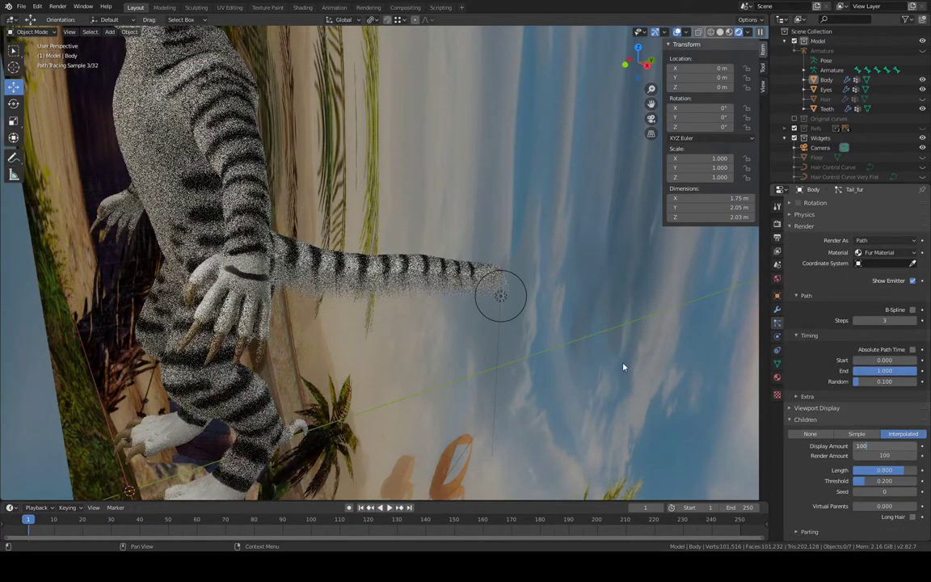
{"action": "key", "text": "Return"}
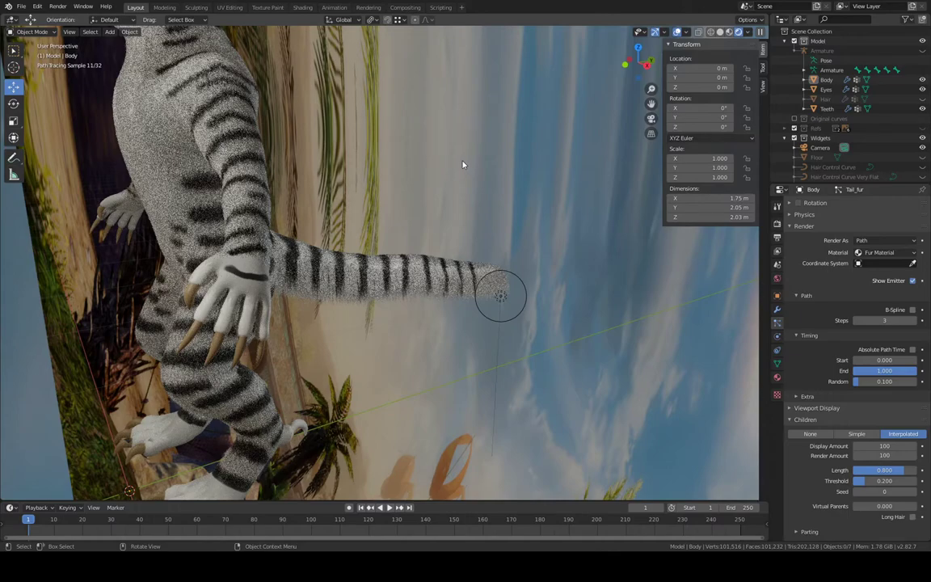
Inspect the body and tail fur from several angles and switch the viewport to solid shading
{"action": "mouse_move", "coordinate": [466, 162]}
{"action": "middle_mouse_down"}
{"action": "mouse_move", "coordinate": [415, 172]}
{"action": "mouse_move", "coordinate": [430, 177]}
{"action": "middle_mouse_up"}
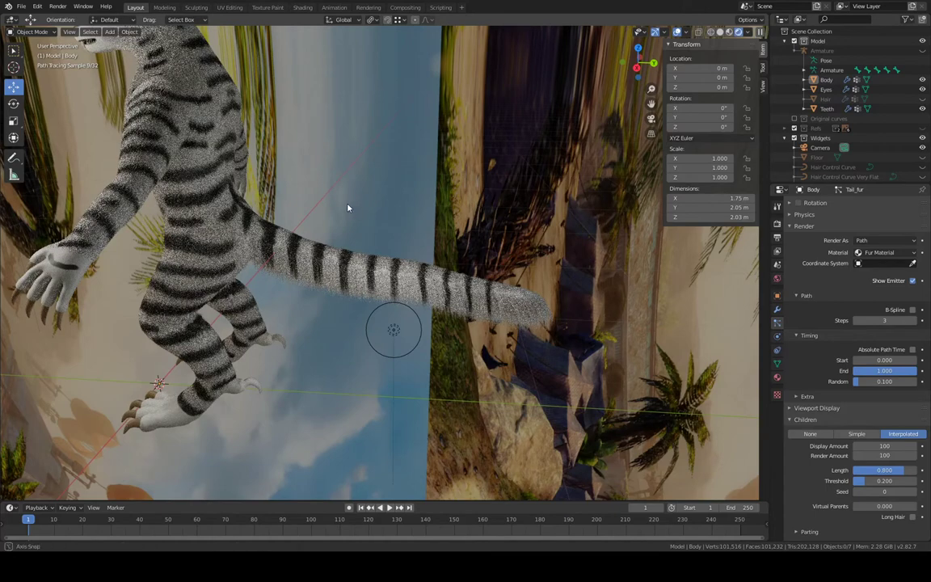
{"action": "middle_click_drag", "start_coordinate": [347, 207], "coordinate": [615, 233]}
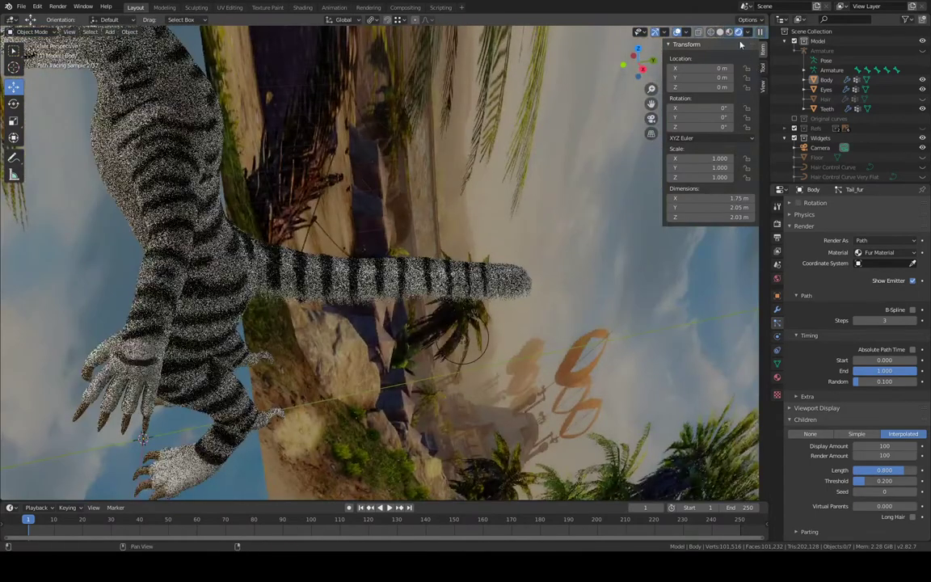
{"action": "left_click", "coordinate": [720, 33]}
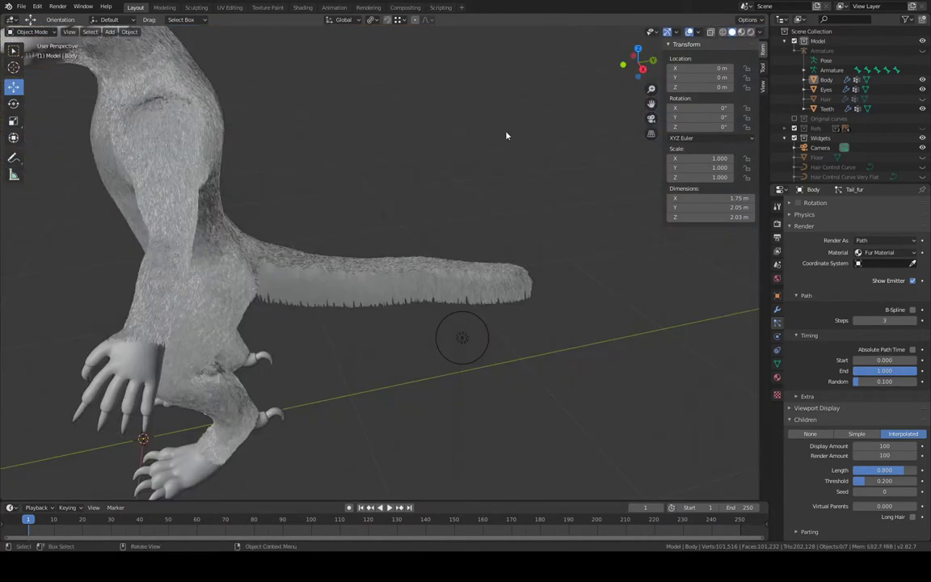
{"action": "middle_click_drag", "start_coordinate": [401, 137], "coordinate": [488, 55]}
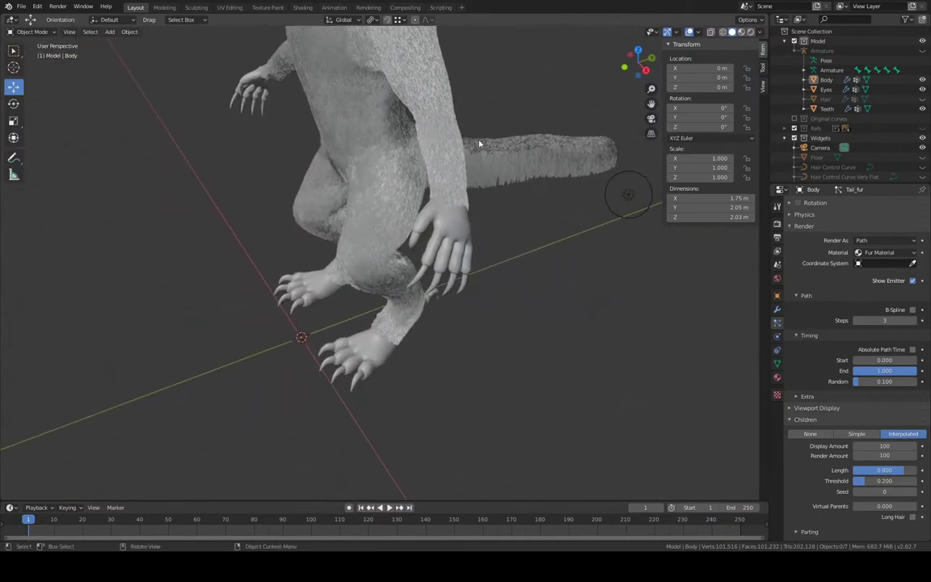
{"action": "scroll", "coordinate": [480, 143], "scroll_direction": "up", "scroll_amount": 3}
{"action": "middle_click_drag", "start_coordinate": [626, 175], "coordinate": [547, 158], "text": "shift"}
Hide Main_fur and Tail_fur in the viewport, and select and show the Face_fur particle system
{"action": "scroll", "coordinate": [893, 271], "scroll_direction": "up", "scroll_amount": 8}
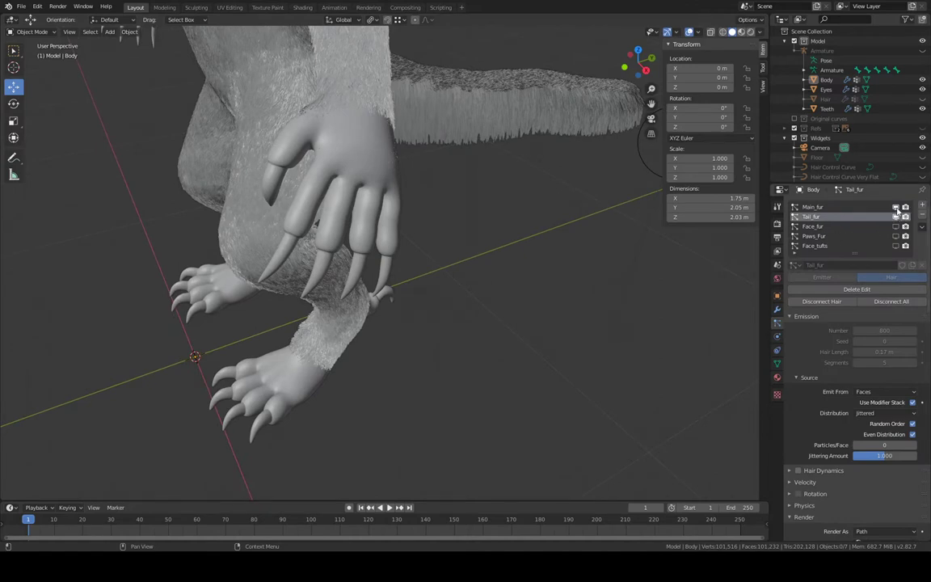
{"action": "left_click", "coordinate": [895, 209]}
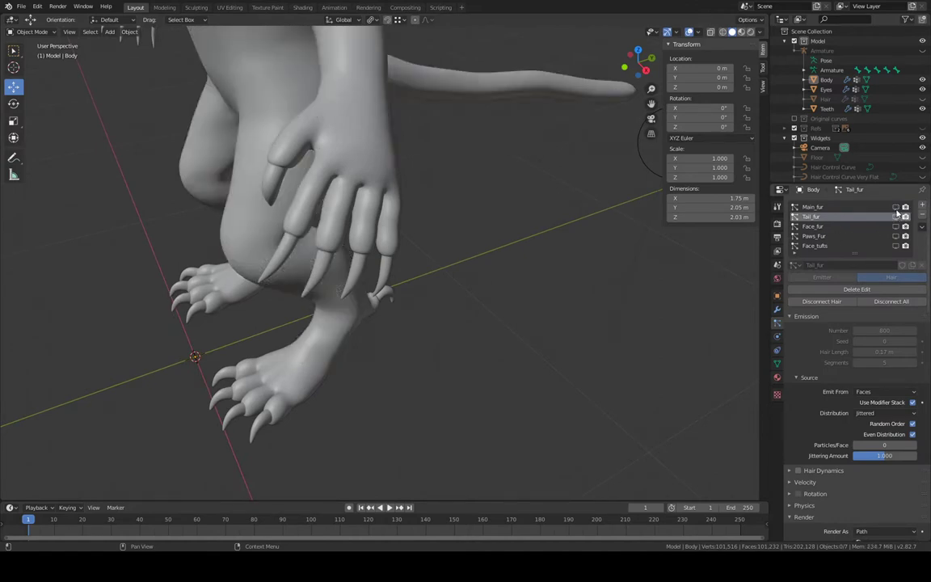
{"action": "left_click", "coordinate": [820, 228]}
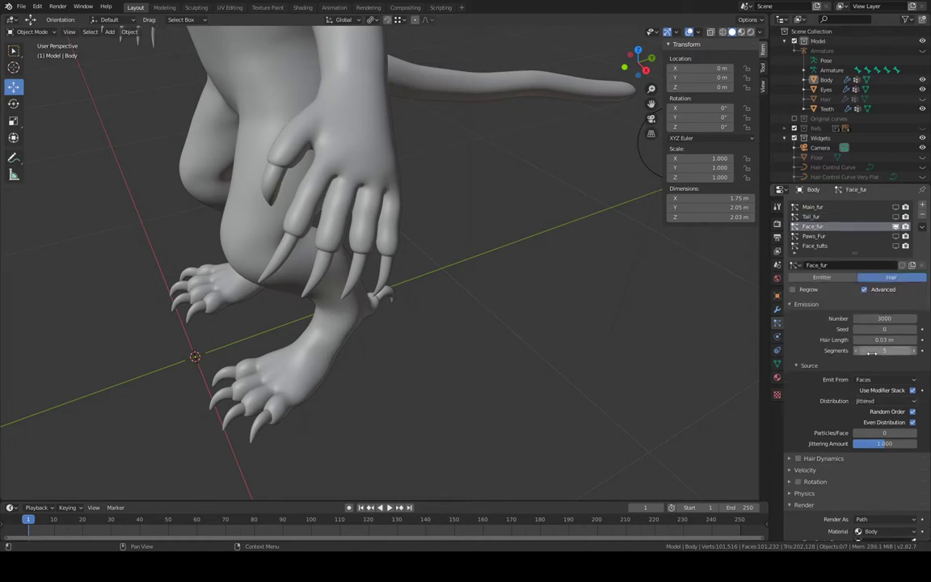
Set Face_fur's emission Number to 1000
{"action": "left_click", "coordinate": [891, 318]}
{"action": "type", "text": "1"}
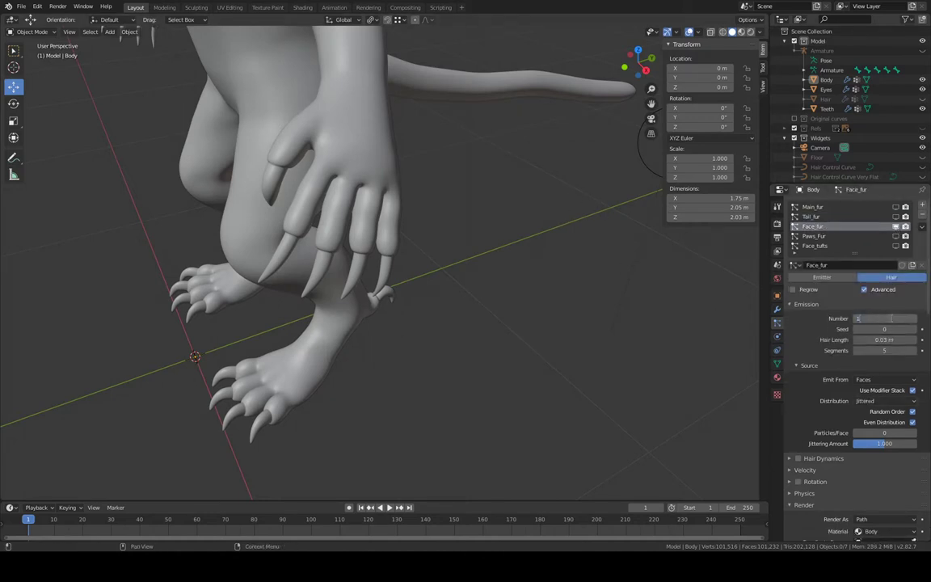
{"action": "key", "text": "Return"}
Set Face_fur's children to None and examine the parent hairs on the head
{"action": "middle_click_drag", "start_coordinate": [380, 65], "coordinate": [590, 344], "text": "shift"}
{"action": "scroll", "coordinate": [887, 477], "scroll_direction": "down", "scroll_amount": 10}
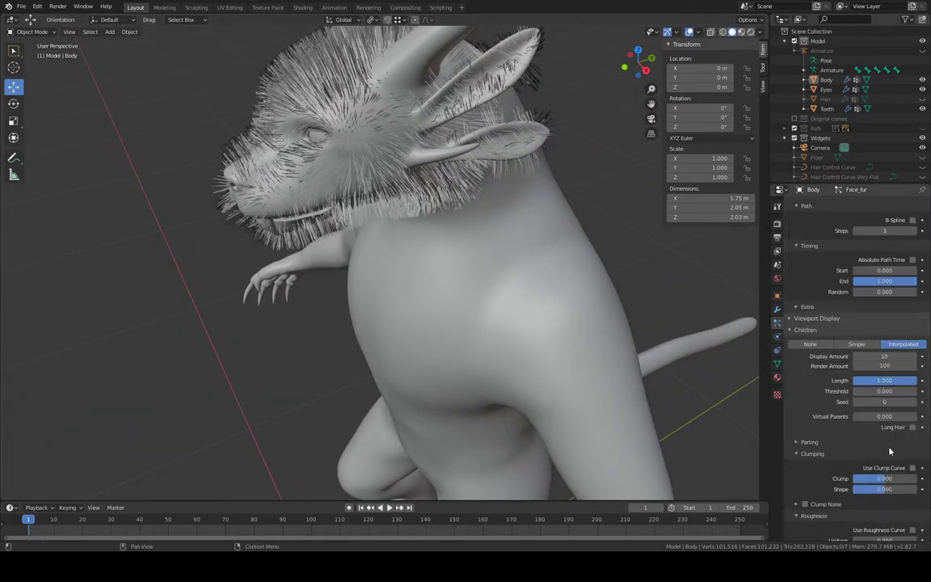
{"action": "left_click", "coordinate": [810, 344]}
{"action": "middle_click_drag", "start_coordinate": [742, 326], "coordinate": [686, 385]}
{"action": "middle_click", "coordinate": [541, 341], "text": "alt"}
{"action": "scroll", "coordinate": [488, 293], "scroll_direction": "up", "scroll_amount": 8}
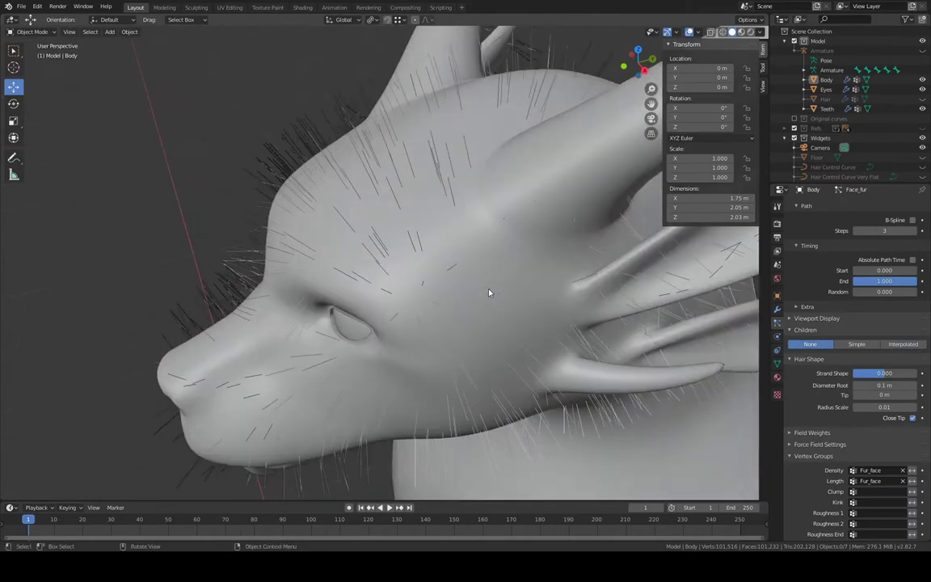
{"action": "scroll", "coordinate": [489, 293], "scroll_direction": "down", "scroll_amount": 5}
{"action": "middle_click_drag", "start_coordinate": [516, 277], "coordinate": [524, 241]}
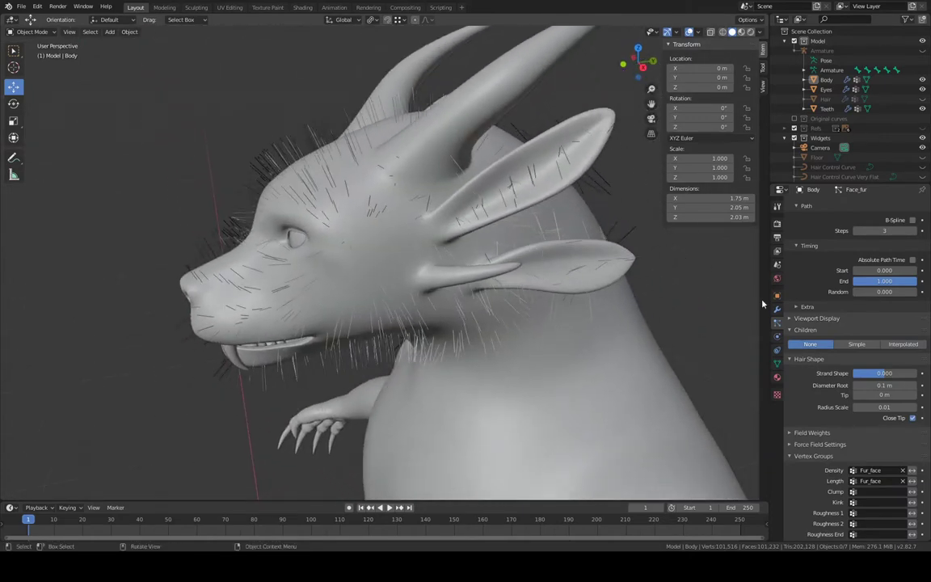
{"action": "scroll", "coordinate": [896, 293], "scroll_direction": "up", "scroll_amount": 7}
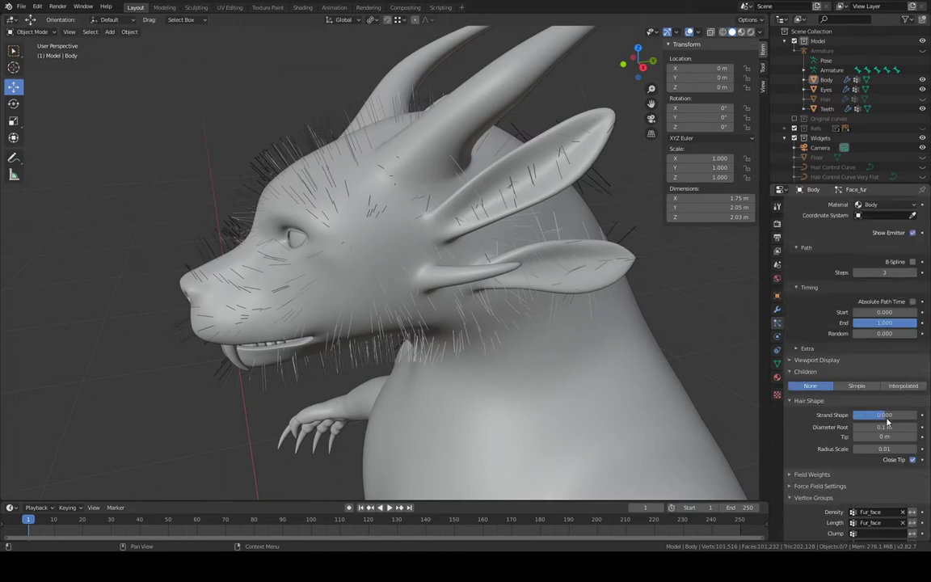
{"action": "scroll", "coordinate": [887, 422], "scroll_direction": "down", "scroll_amount": 4}
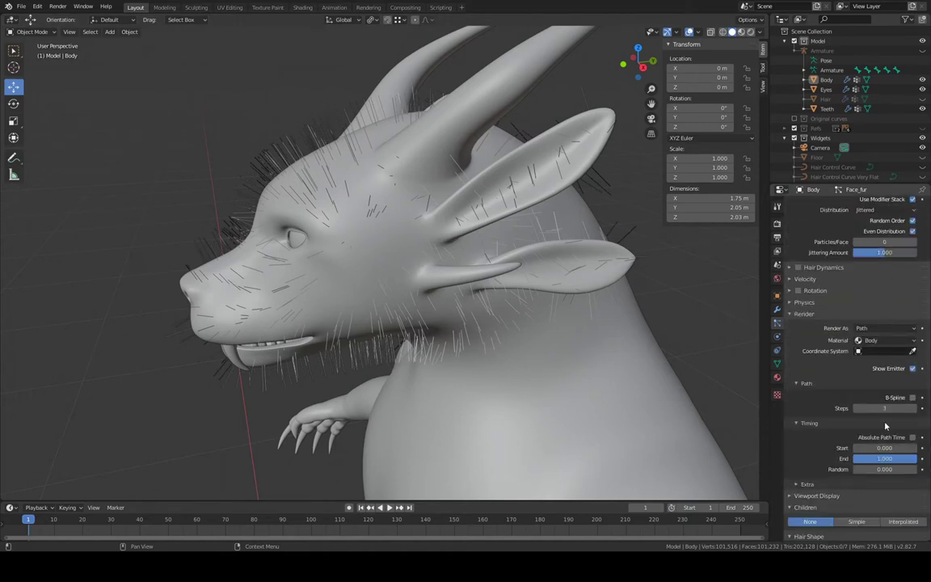
{"action": "scroll", "coordinate": [662, 332], "scroll_direction": "down", "scroll_amount": 3}
Show Tail_fur and hide Face_fur in the viewport, framing the tail fringe up close
{"action": "middle_click_drag", "start_coordinate": [661, 332], "coordinate": [435, 176], "text": "shift"}
{"action": "scroll", "coordinate": [862, 226], "scroll_direction": "up", "scroll_amount": 10}
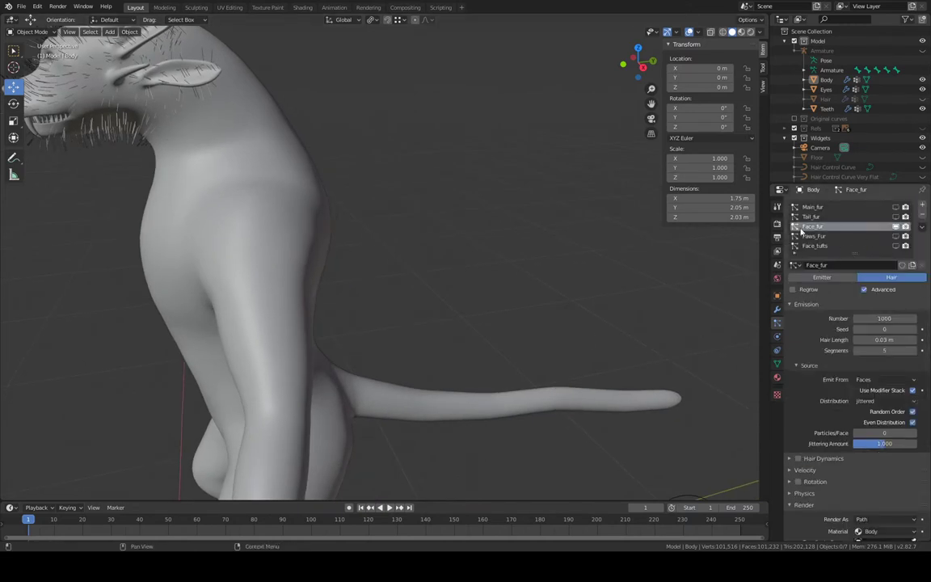
{"action": "left_click", "coordinate": [895, 217]}
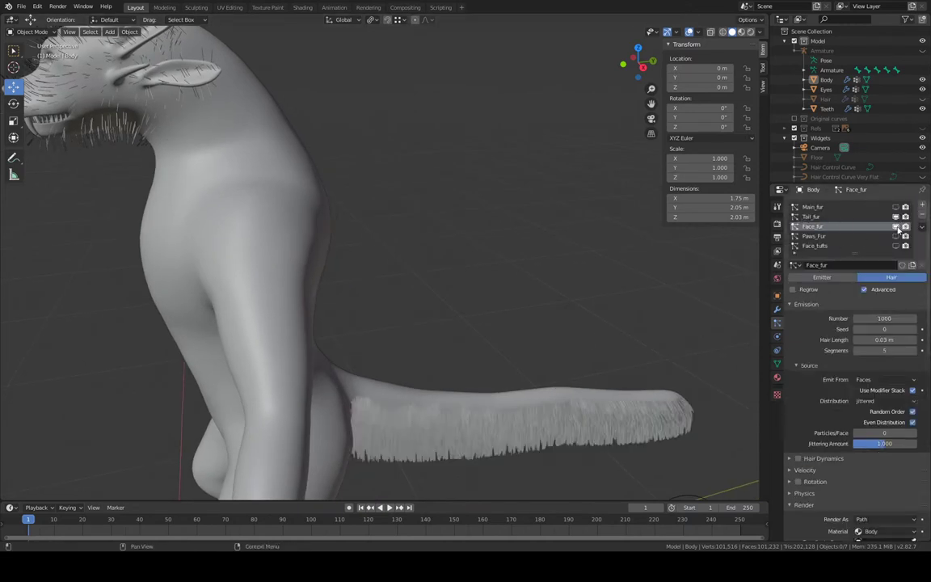
{"action": "scroll", "coordinate": [696, 391], "scroll_direction": "up", "scroll_amount": 6}
{"action": "middle_click_drag", "start_coordinate": [637, 329], "coordinate": [580, 276], "text": "shift"}
{"action": "scroll", "coordinate": [629, 293], "scroll_direction": "up", "scroll_amount": 2}
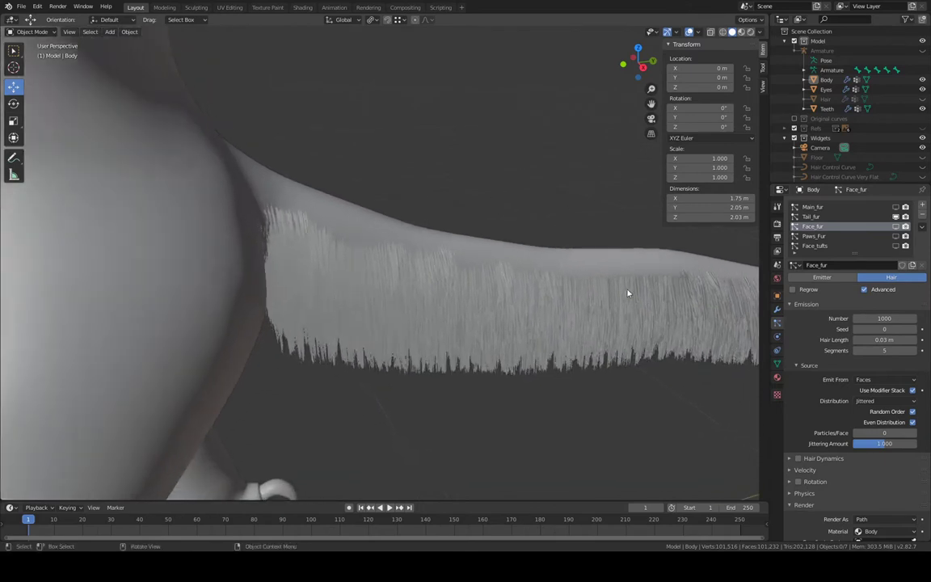
Switch to the back orthographic view and disable Advanced for the Face_fur particle system
{"action": "key", "text": "ctrl+KP_1"}
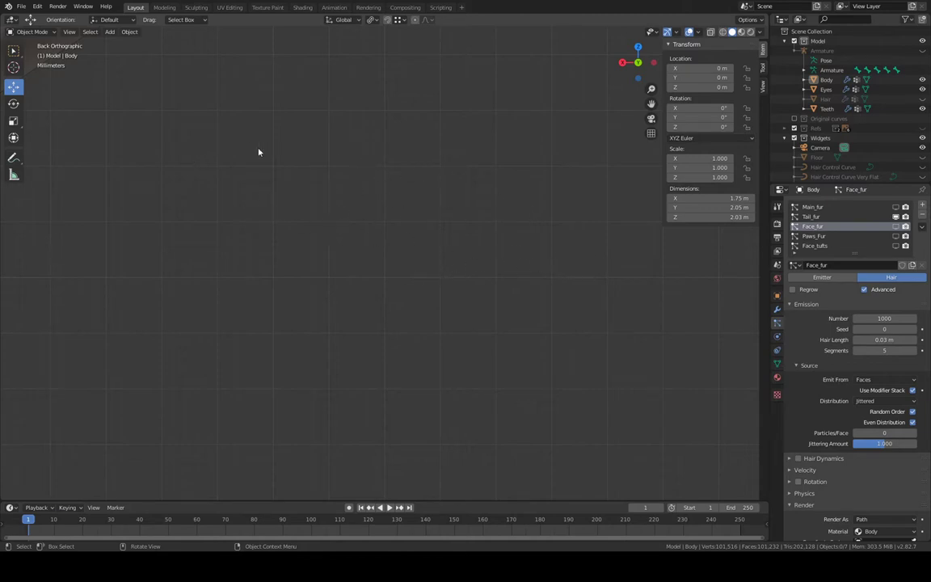
{"action": "left_click", "coordinate": [865, 290]}
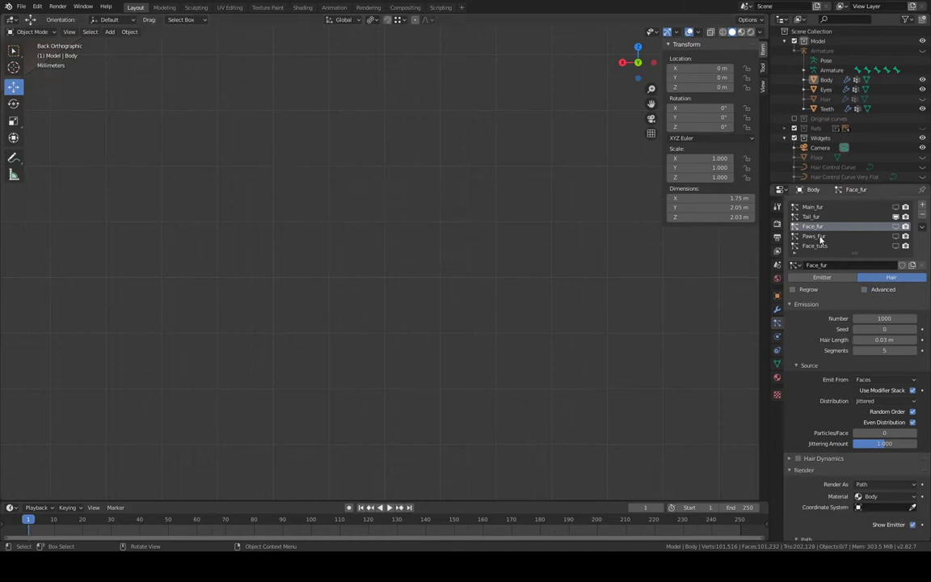
Inspect the fur on the tail up close from several angles
{"action": "middle_click_drag", "start_coordinate": [339, 193], "coordinate": [608, 251]}
{"action": "scroll", "coordinate": [412, 221], "scroll_direction": "down", "scroll_amount": 3}
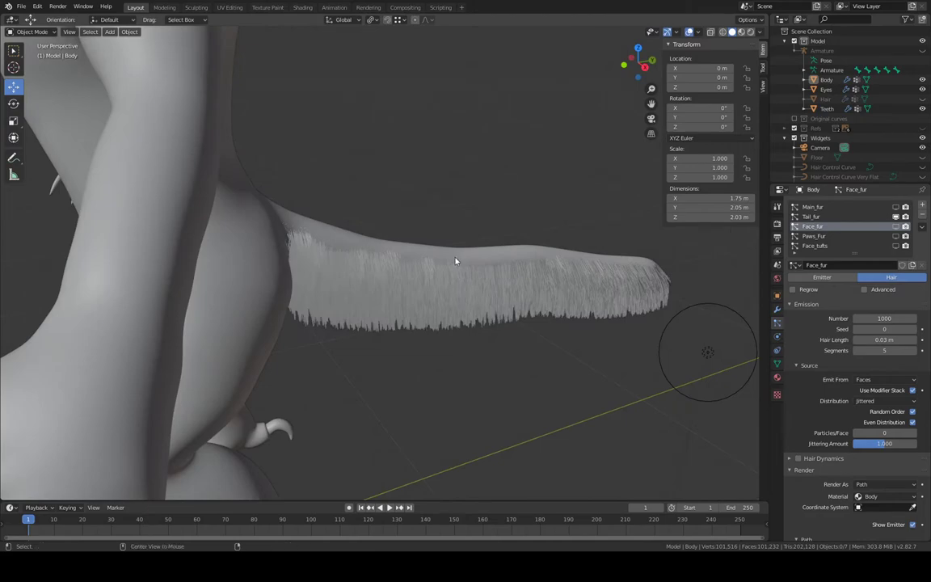
{"action": "scroll", "coordinate": [461, 261], "scroll_direction": "up", "scroll_amount": 6}
{"action": "middle_click_drag", "start_coordinate": [479, 268], "coordinate": [360, 230]}
{"action": "middle_click_drag", "start_coordinate": [545, 274], "coordinate": [569, 251]}
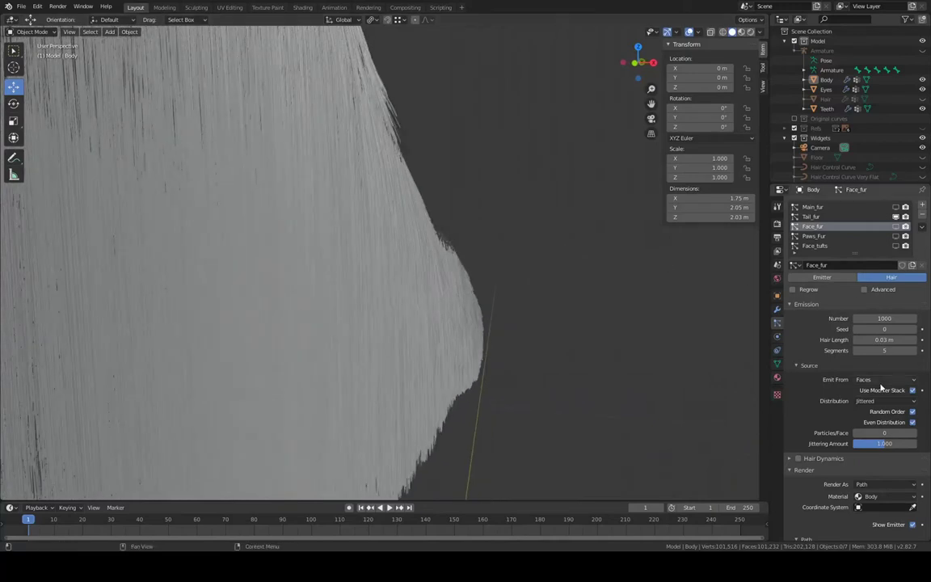
Review the Face_fur particle settings from Emission through Render, Children and Vertex Groups
{"action": "scroll", "coordinate": [882, 371], "scroll_direction": "down", "scroll_amount": 10}
{"action": "scroll", "coordinate": [886, 365], "scroll_direction": "up", "scroll_amount": 4}
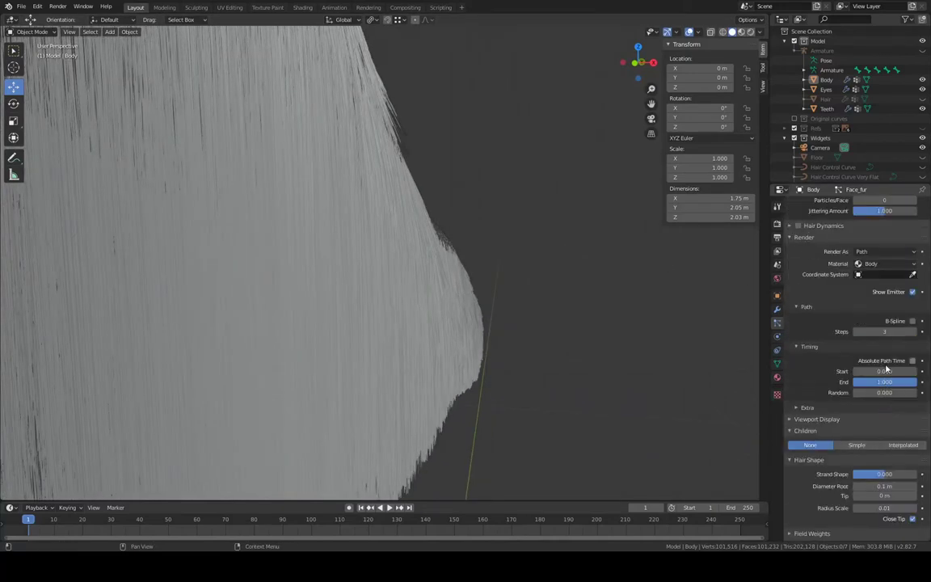
{"action": "scroll", "coordinate": [886, 369], "scroll_direction": "up", "scroll_amount": 8}
{"action": "scroll", "coordinate": [884, 368], "scroll_direction": "down", "scroll_amount": 5}
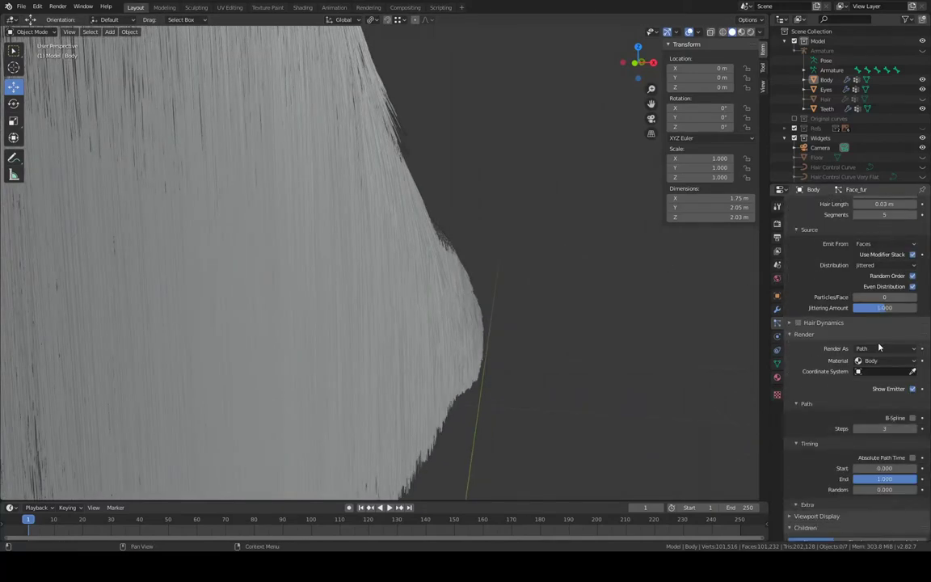
{"action": "scroll", "coordinate": [880, 347], "scroll_direction": "down", "scroll_amount": 4}
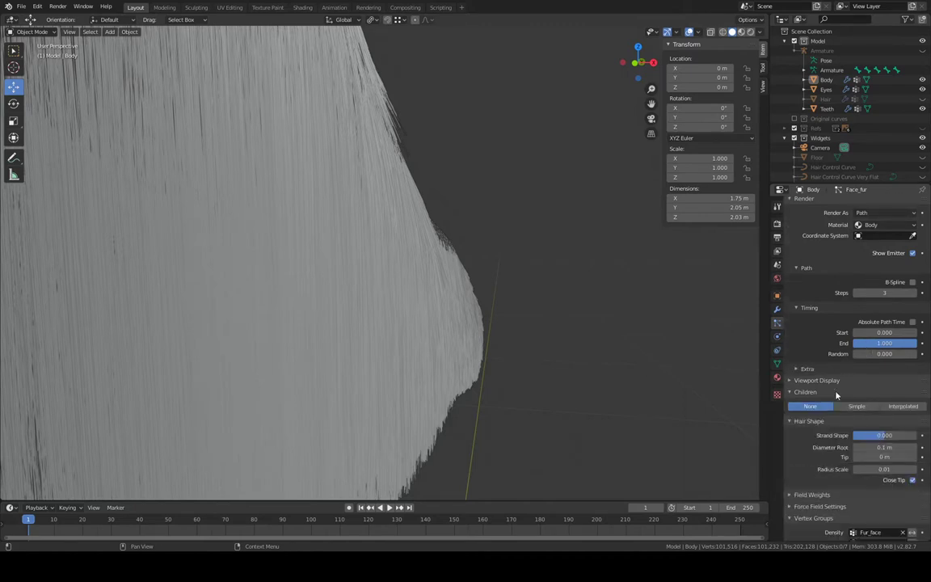
{"action": "scroll", "coordinate": [833, 400], "scroll_direction": "down", "scroll_amount": 1}
{"action": "scroll", "coordinate": [829, 411], "scroll_direction": "down", "scroll_amount": 1}
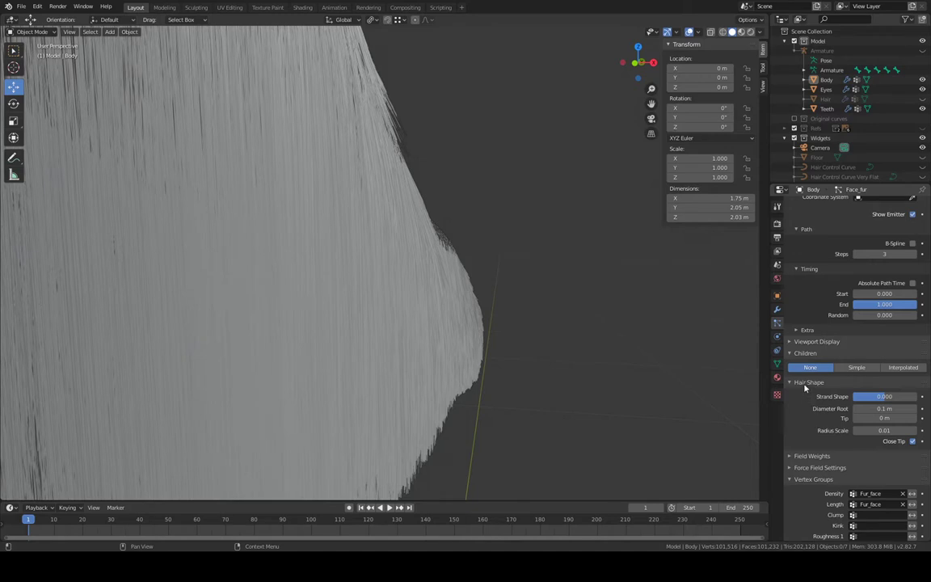
{"action": "left_click", "coordinate": [794, 331]}
{"action": "left_click", "coordinate": [796, 331]}
{"action": "scroll", "coordinate": [803, 344], "scroll_direction": "up", "scroll_amount": 2}
{"action": "scroll", "coordinate": [804, 345], "scroll_direction": "up", "scroll_amount": 5}
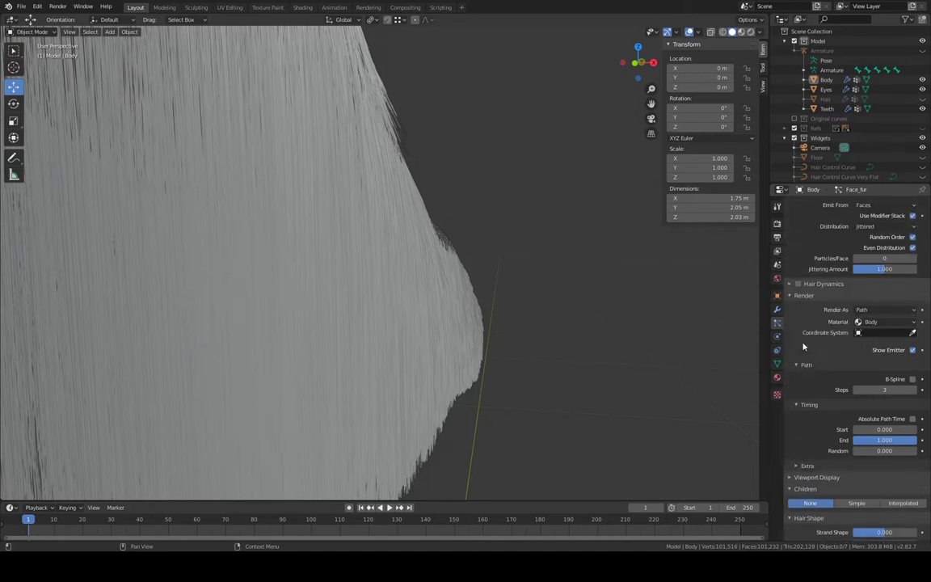
{"action": "scroll", "coordinate": [797, 364], "scroll_direction": "up", "scroll_amount": 3}
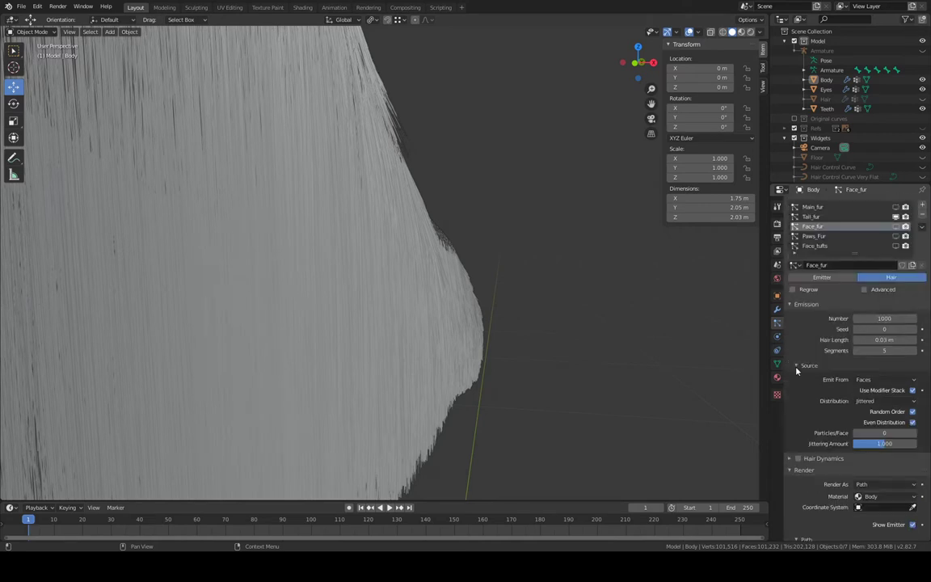
{"action": "scroll", "coordinate": [796, 380], "scroll_direction": "down", "scroll_amount": 10}
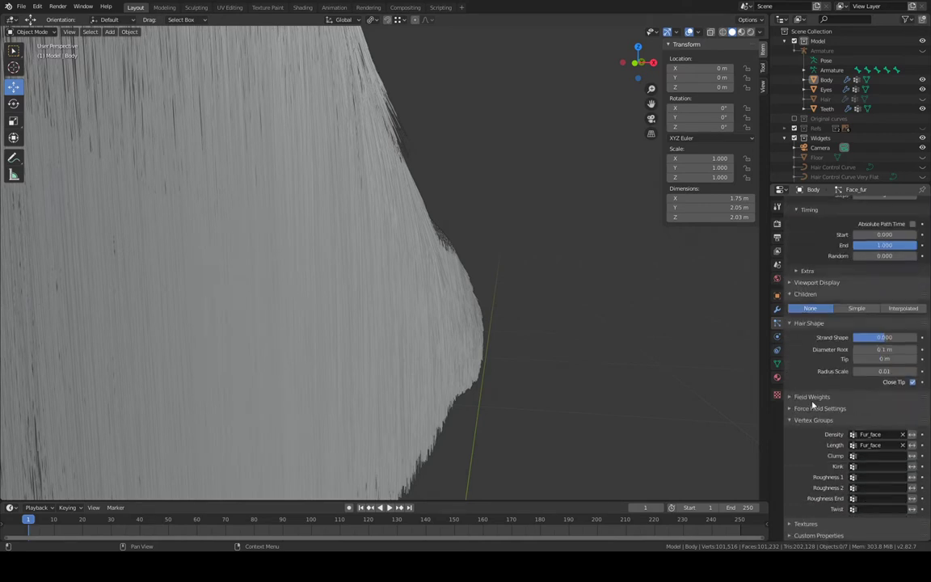
Try Interpolated children on the Face_fur particle system and return the option to None
{"action": "left_click", "coordinate": [901, 308]}
{"action": "scroll", "coordinate": [703, 309], "scroll_direction": "down", "scroll_amount": 3}
{"action": "middle_click_drag", "start_coordinate": [679, 316], "coordinate": [627, 334]}
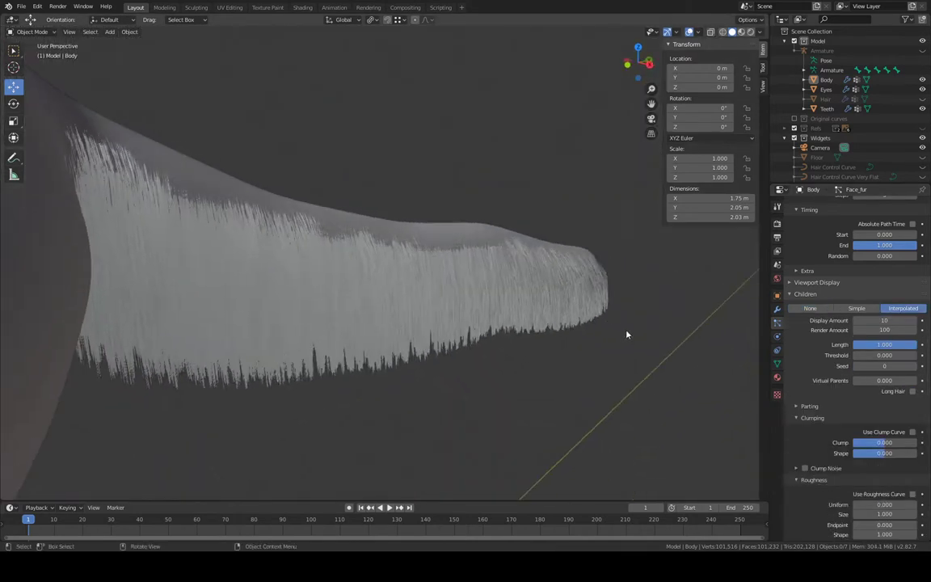
{"action": "left_click", "coordinate": [31, 31]}
{"action": "scroll", "coordinate": [544, 182], "scroll_direction": "up", "scroll_amount": 5}
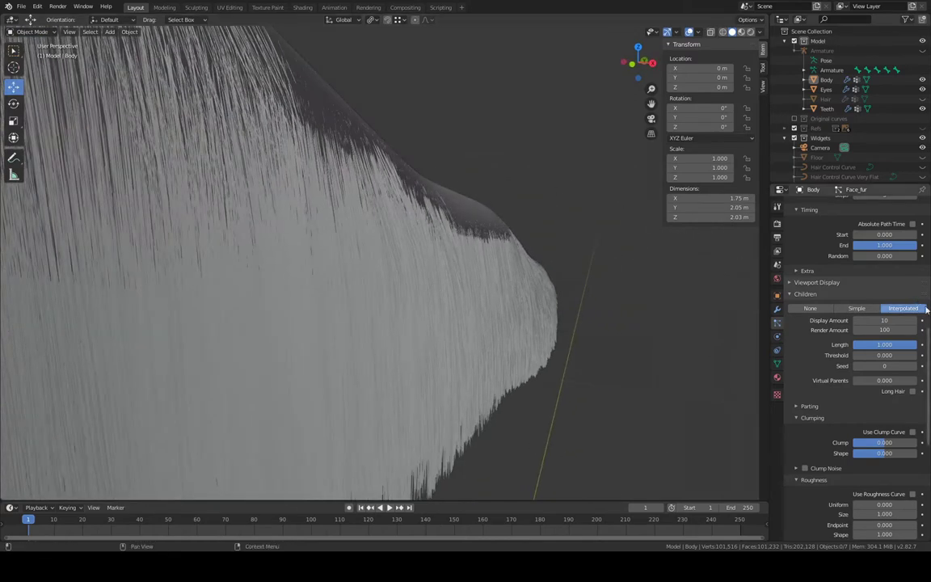
{"action": "left_click", "coordinate": [818, 308]}
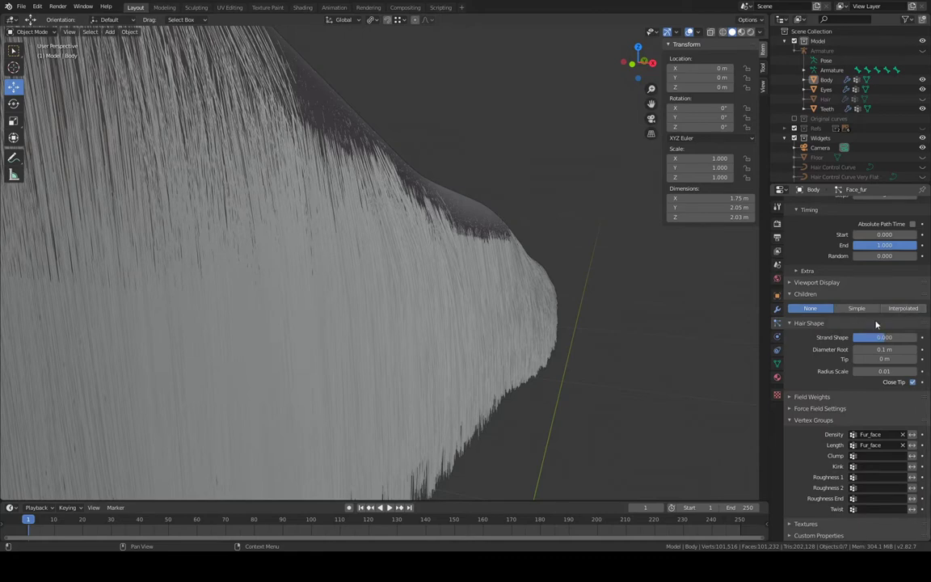
Make Tail_fur the active particle system and bring up its Children settings
{"action": "middle_click_drag", "start_coordinate": [695, 303], "coordinate": [548, 291]}
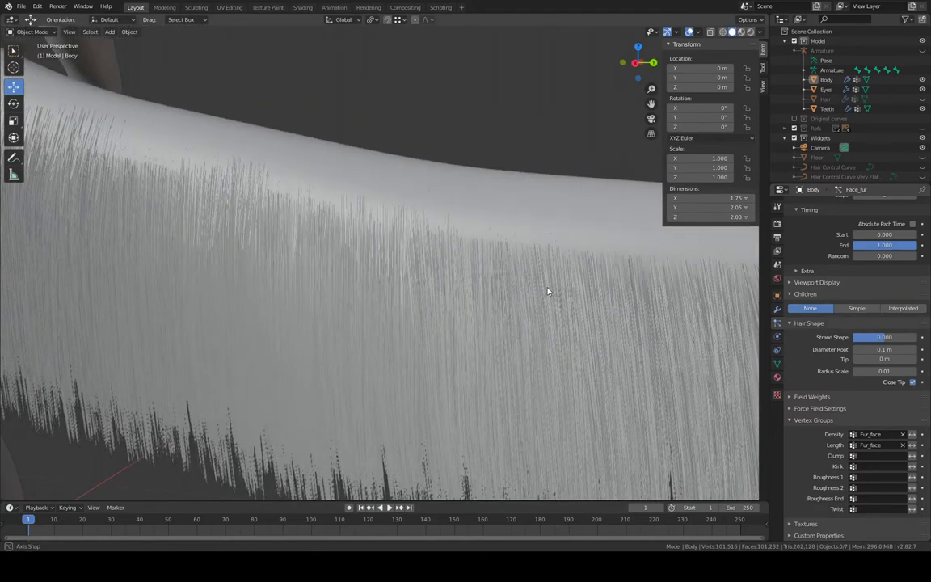
{"action": "scroll", "coordinate": [557, 285], "scroll_direction": "down", "scroll_amount": 4}
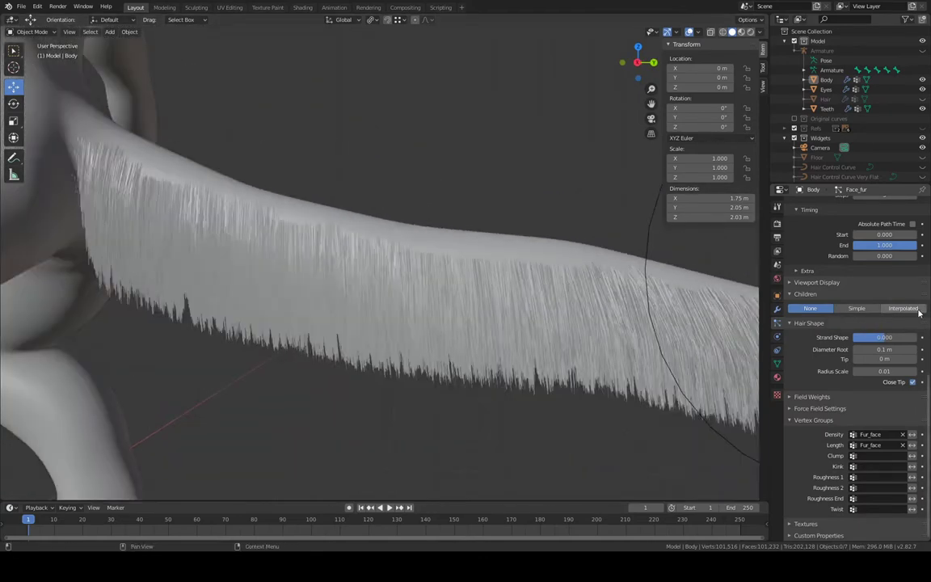
{"action": "scroll", "coordinate": [905, 313], "scroll_direction": "up", "scroll_amount": 1}
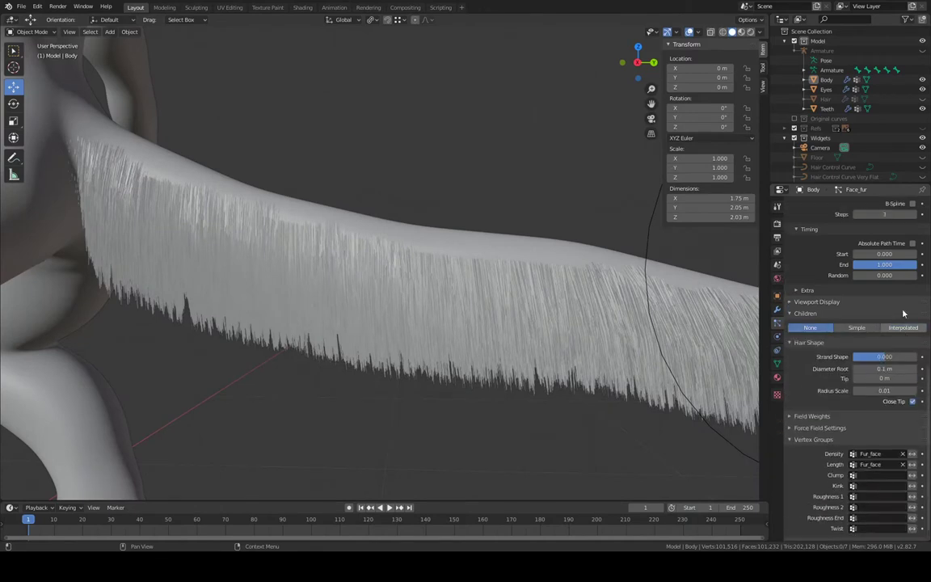
{"action": "scroll", "coordinate": [902, 312], "scroll_direction": "up", "scroll_amount": 2}
{"action": "scroll", "coordinate": [892, 293], "scroll_direction": "up", "scroll_amount": 2}
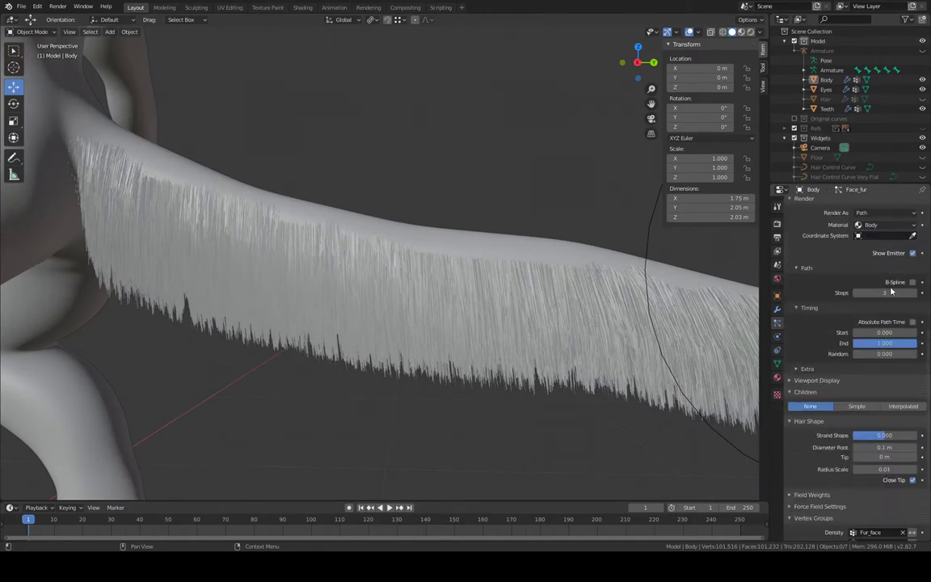
{"action": "scroll", "coordinate": [892, 292], "scroll_direction": "up", "scroll_amount": 7}
{"action": "left_click", "coordinate": [813, 216]}
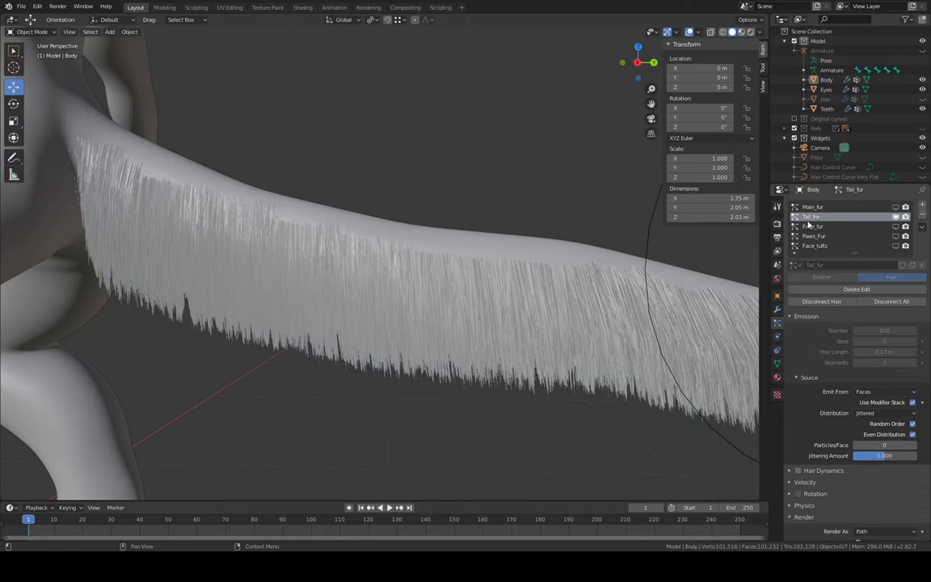
{"action": "scroll", "coordinate": [841, 266], "scroll_direction": "down", "scroll_amount": 12}
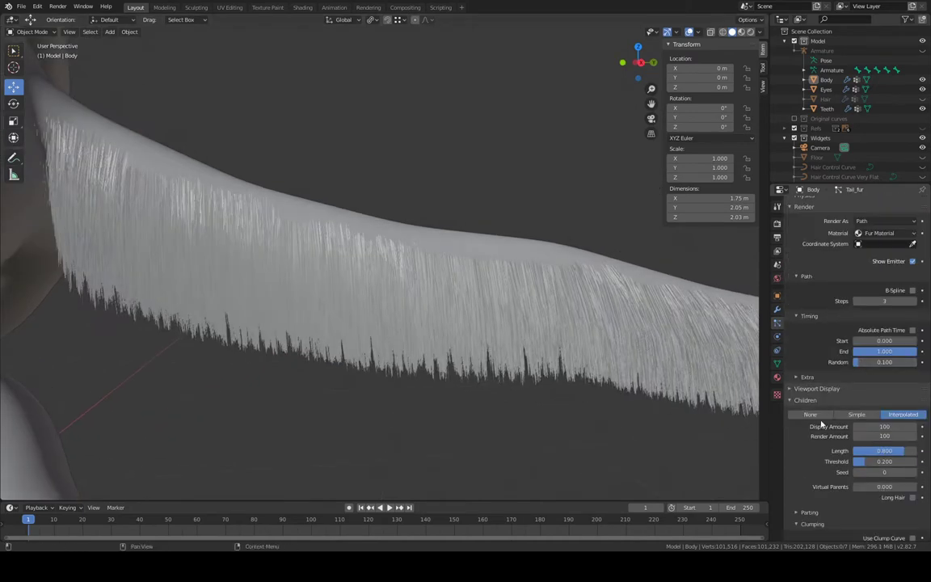
Compare the tail fur with its children set to None and to Interpolated, ending on Interpolated
{"action": "left_click", "coordinate": [811, 416]}
{"action": "left_click", "coordinate": [903, 415]}
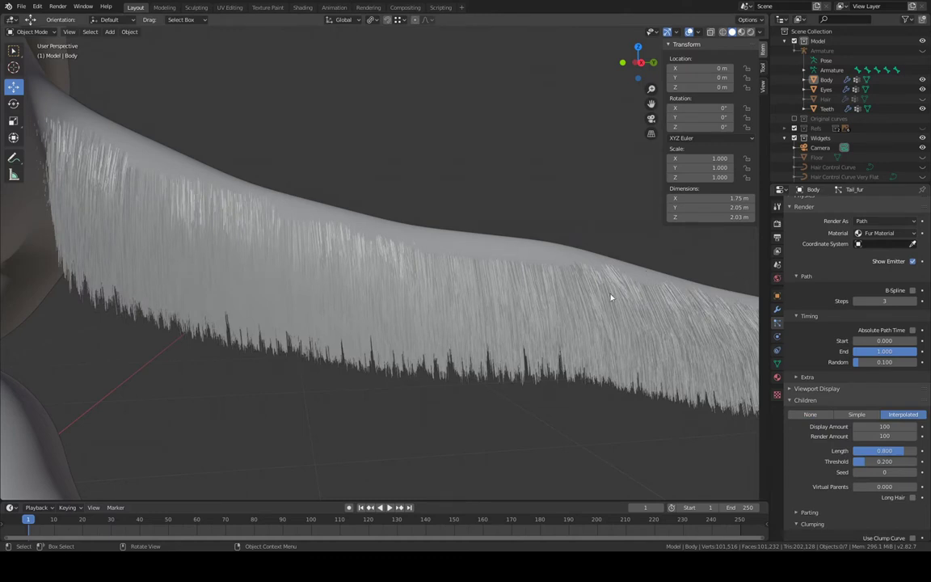
{"action": "left_click", "coordinate": [810, 415]}
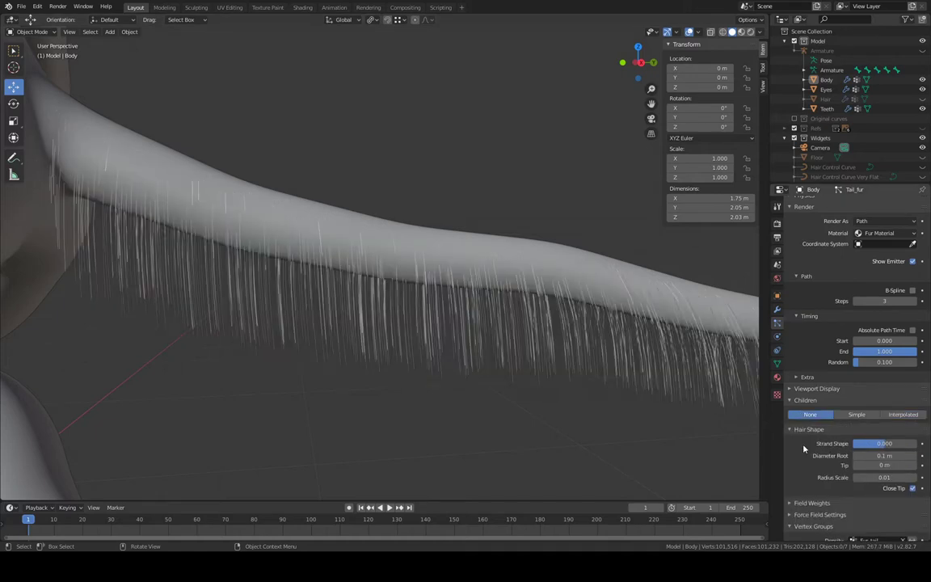
{"action": "left_click", "coordinate": [899, 415]}
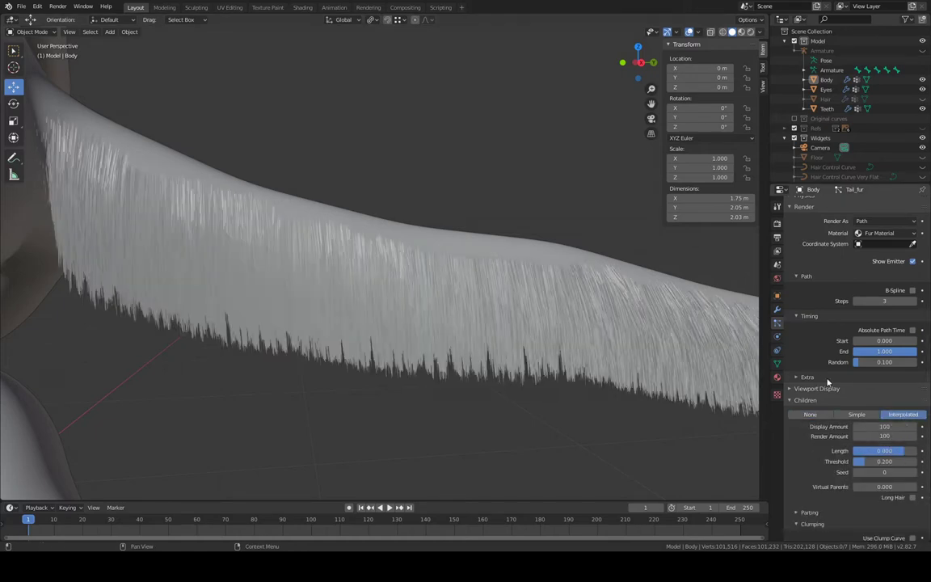
{"action": "middle_click_drag", "start_coordinate": [695, 315], "coordinate": [618, 291]}
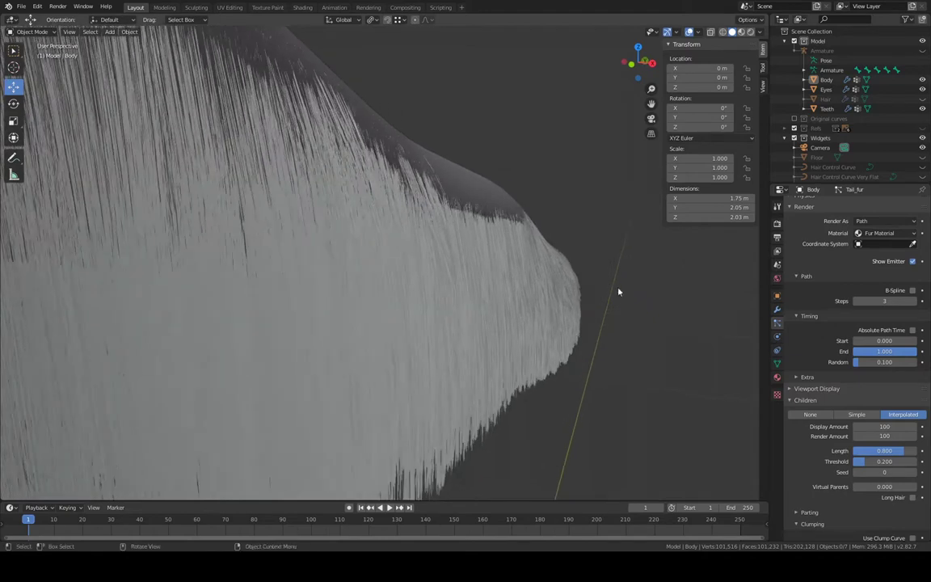
Try Clump values of 0.6 and 0.7 on the Tail_fur children
{"action": "scroll", "coordinate": [851, 388], "scroll_direction": "down", "scroll_amount": 3}
{"action": "scroll", "coordinate": [850, 388], "scroll_direction": "down", "scroll_amount": 4}
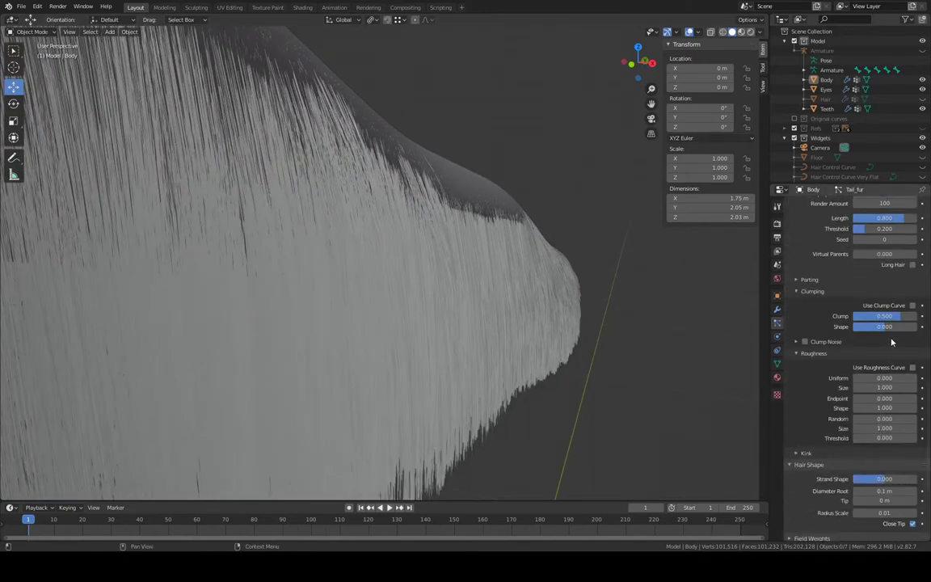
{"action": "middle_click_drag", "start_coordinate": [665, 327], "coordinate": [605, 322]}
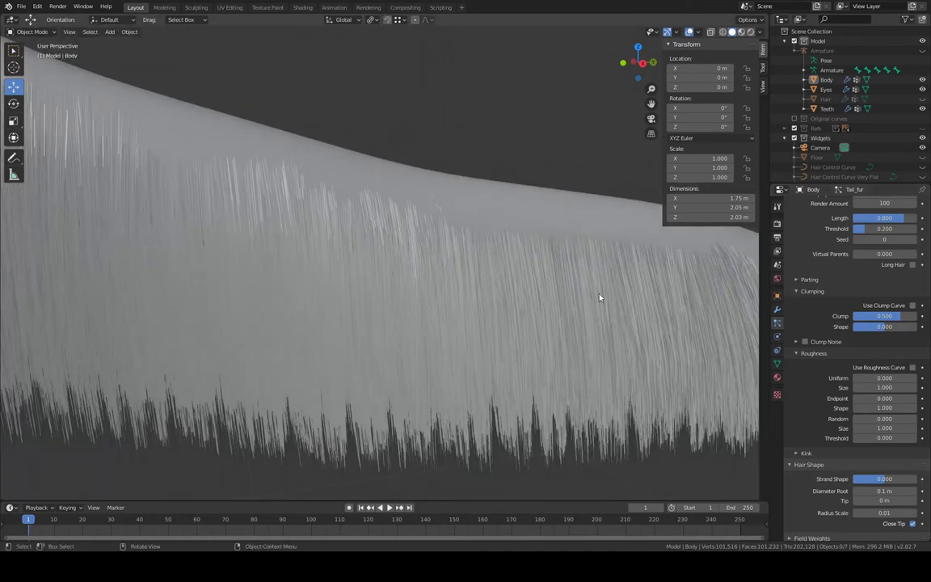
{"action": "left_click", "coordinate": [887, 316]}
{"action": "type", "text": "0"}
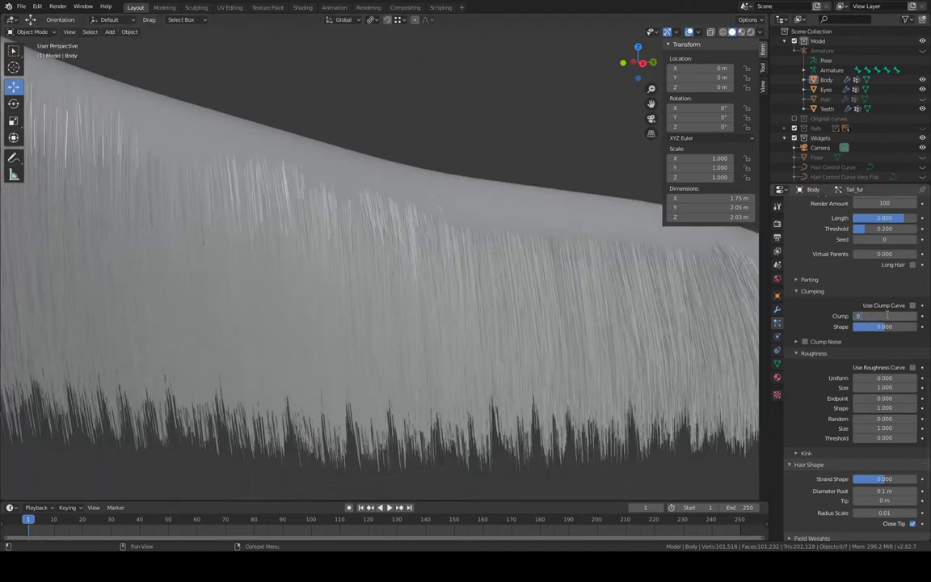
{"action": "type", "text": ".6"}
{"action": "key", "text": "Return"}
{"action": "left_click", "coordinate": [888, 317]}
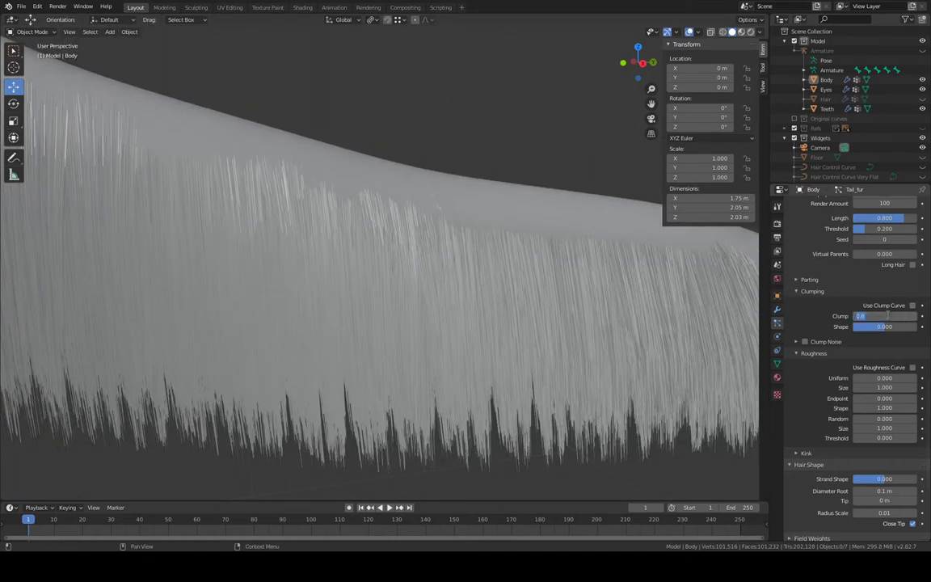
{"action": "type", "text": "0.7"}
{"action": "key", "text": "Return"}
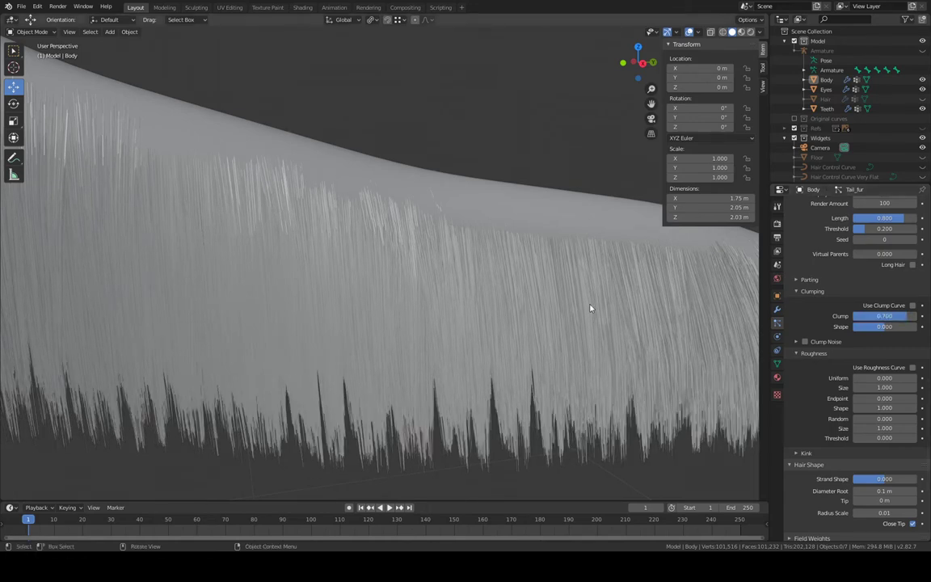
Try the maximum Clump value of 1 on the tail fur and view the whole tail
{"action": "scroll", "coordinate": [590, 308], "scroll_direction": "down", "scroll_amount": 6}
{"action": "middle_click_drag", "start_coordinate": [639, 310], "coordinate": [618, 313]}
{"action": "scroll", "coordinate": [659, 306], "scroll_direction": "up", "scroll_amount": 1}
{"action": "left_click", "coordinate": [889, 316]}
{"action": "type", "text": "1"}
{"action": "key", "text": "Return"}
{"action": "scroll", "coordinate": [636, 314], "scroll_direction": "down", "scroll_amount": 1}
Set the Clump value of the Tail_fur children to 0.6
{"action": "left_click", "coordinate": [888, 318]}
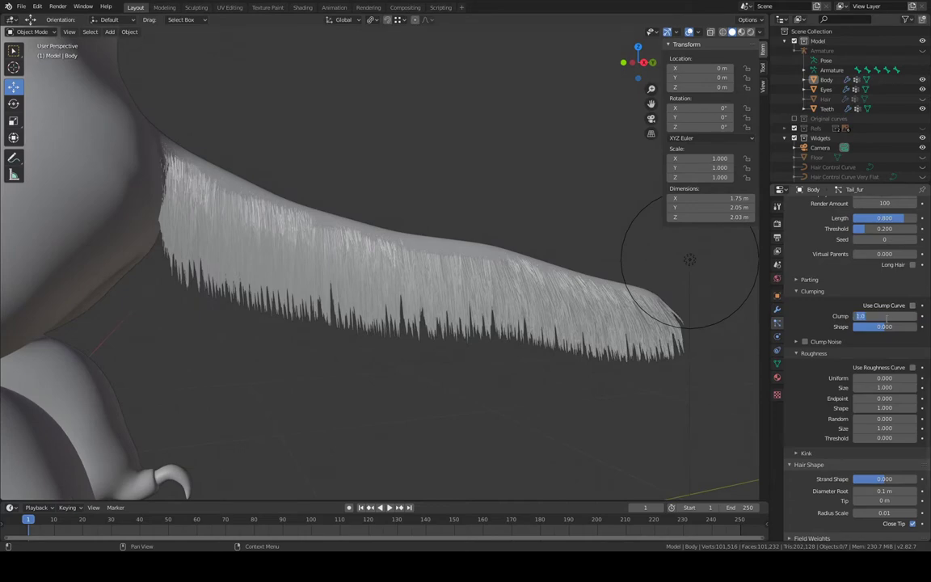
{"action": "type", "text": "0.6"}
{"action": "key", "text": "Return"}
Set the Uniform roughness of the Tail_fur children to 0.05
{"action": "scroll", "coordinate": [545, 291], "scroll_direction": "up", "scroll_amount": 3}
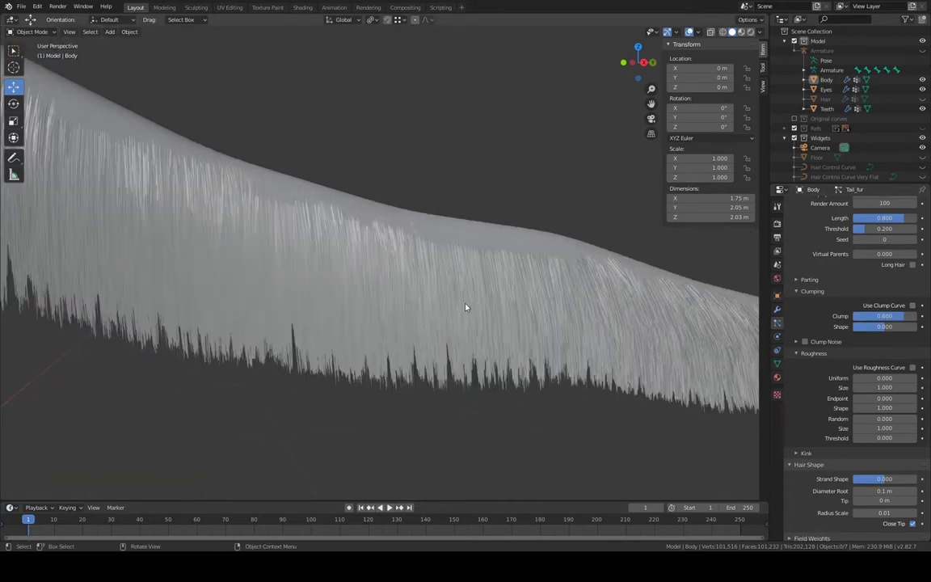
{"action": "middle_click_drag", "start_coordinate": [465, 307], "coordinate": [525, 313]}
{"action": "scroll", "coordinate": [526, 314], "scroll_direction": "up", "scroll_amount": 2}
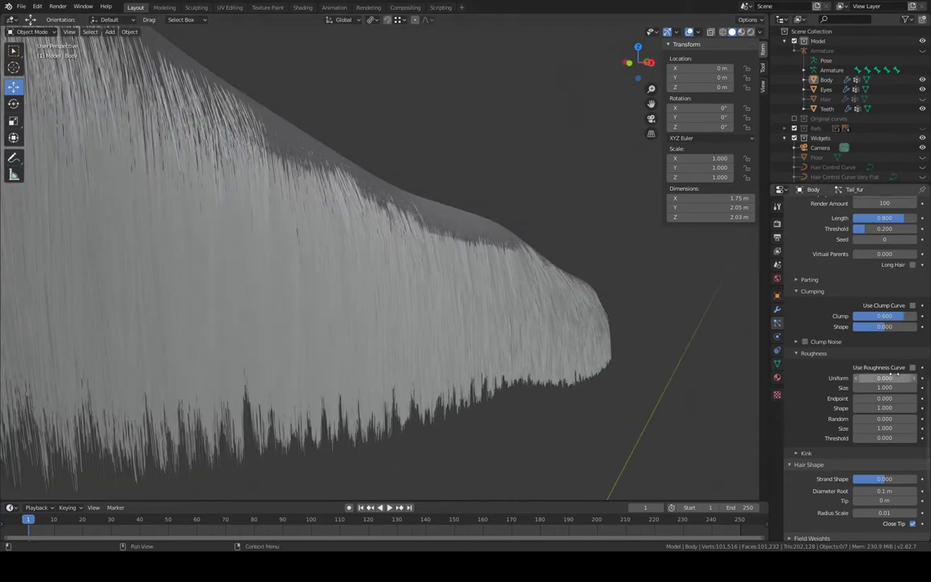
{"action": "left_click", "coordinate": [885, 379]}
{"action": "type", "text": "0.0"}
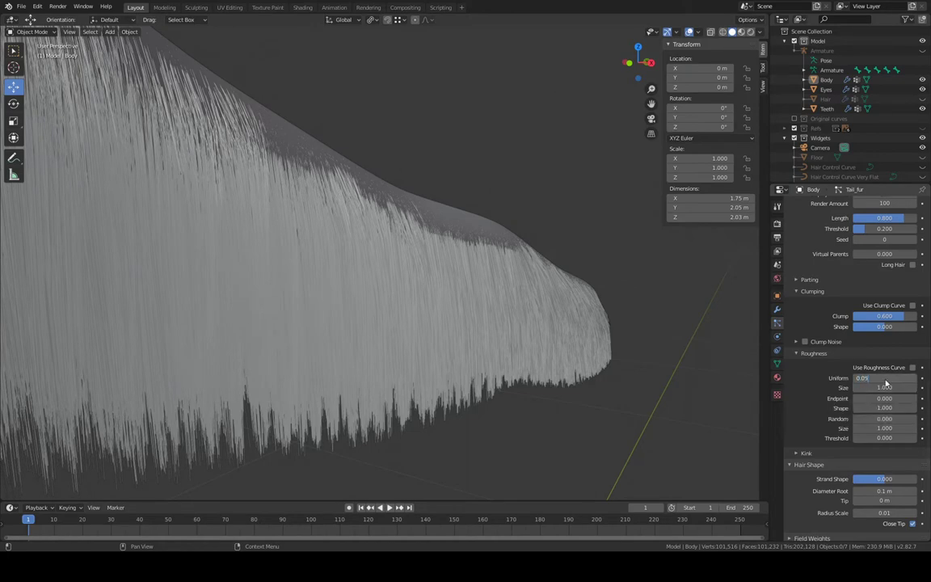
{"action": "key", "text": "Return"}
Try a size of 0.2 for the tail fur's Uniform roughness
{"action": "middle_click_drag", "start_coordinate": [525, 315], "coordinate": [604, 318]}
{"action": "left_click_drag", "start_coordinate": [880, 388], "coordinate": [866, 388]}
{"action": "left_click", "coordinate": [896, 390]}
{"action": "type", "text": "0.2"}
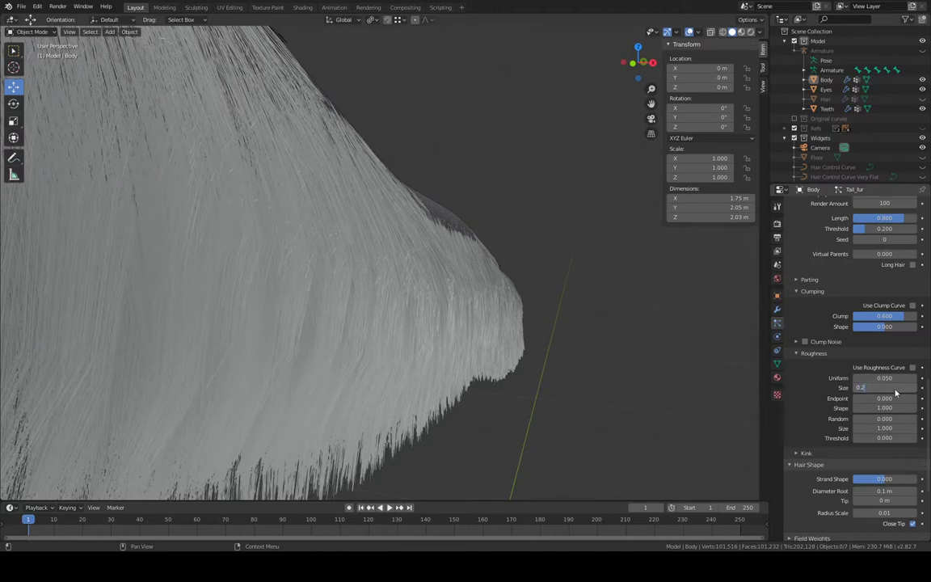
{"action": "key", "text": "Return"}
Try a Uniform roughness size of 0.01 and check the tail fur from the side
{"action": "left_click", "coordinate": [895, 389]}
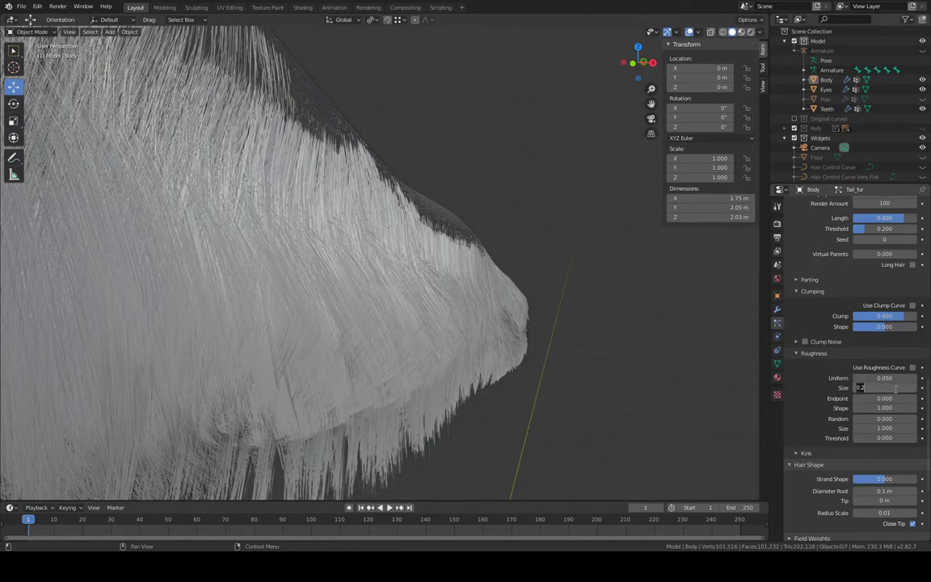
{"action": "type", "text": "0.01"}
{"action": "key", "text": "Return"}
{"action": "middle_click_drag", "start_coordinate": [686, 293], "coordinate": [607, 293]}
Set the size of the tail fur's Uniform roughness to 1
{"action": "left_click", "coordinate": [885, 388]}
{"action": "type", "text": "1"}
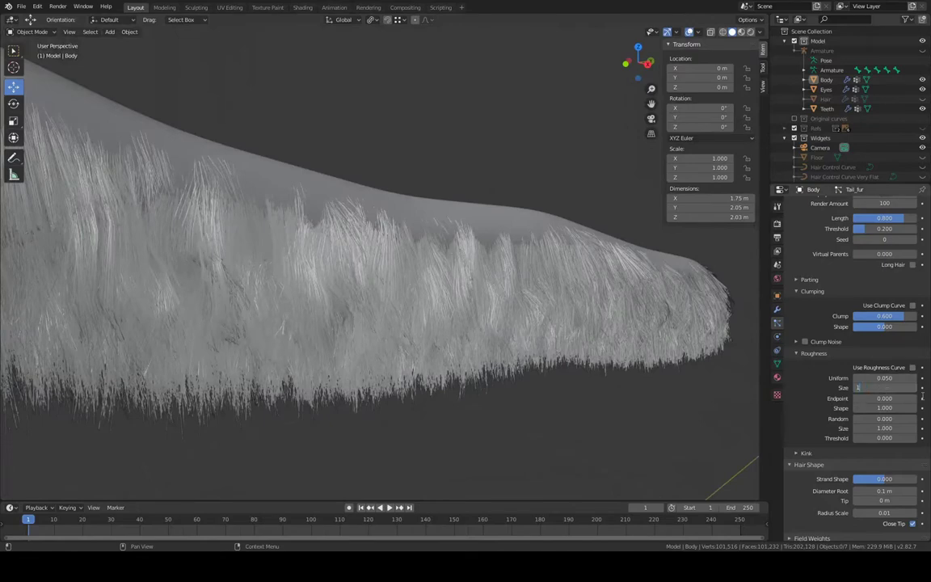
{"action": "type", "text": "1"}
{"action": "key", "text": "Return"}
Set the Uniform roughness of the Tail_fur children to 0.02 and check the fur towards the tail tip
{"action": "left_click", "coordinate": [885, 379]}
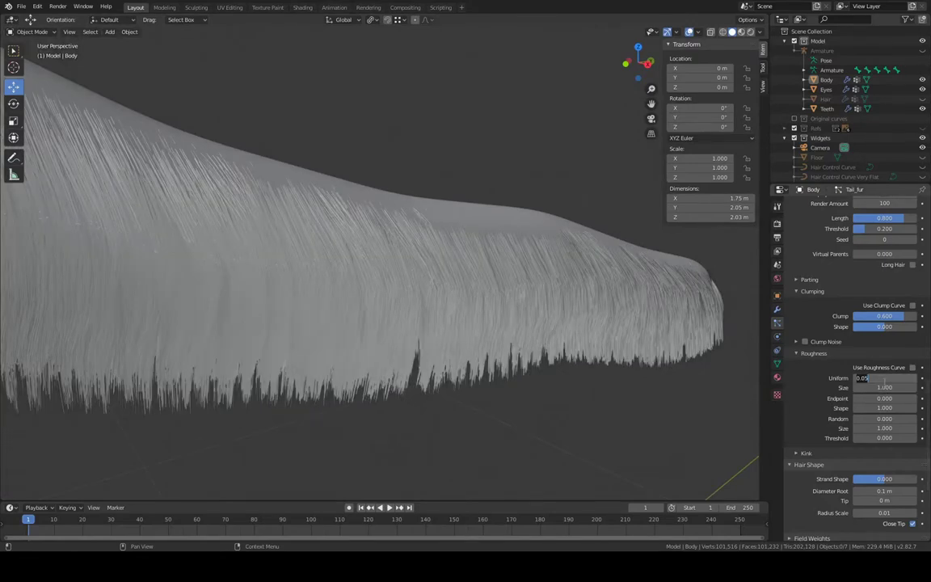
{"action": "type", "text": "0.0"}
{"action": "key", "text": "Return"}
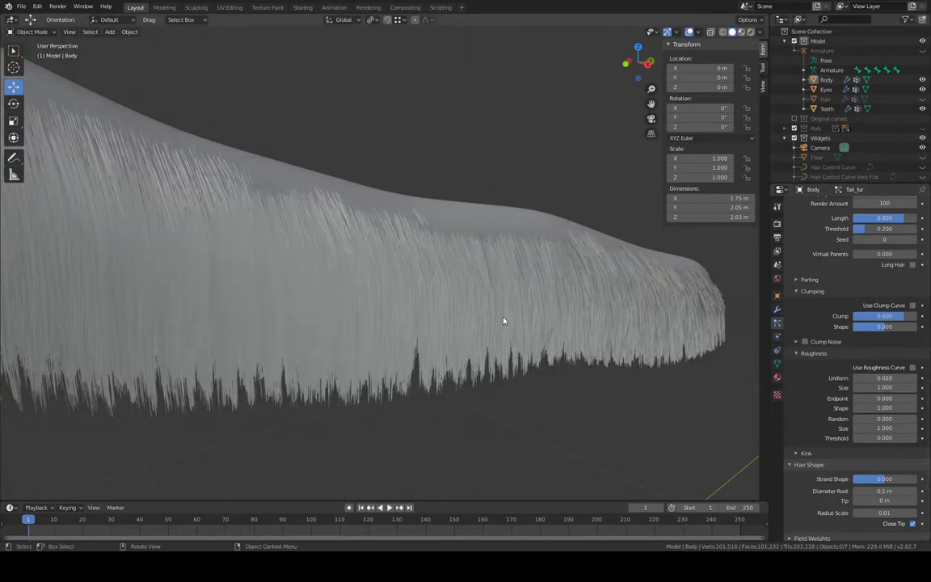
{"action": "middle_click_drag", "start_coordinate": [516, 320], "coordinate": [735, 357]}
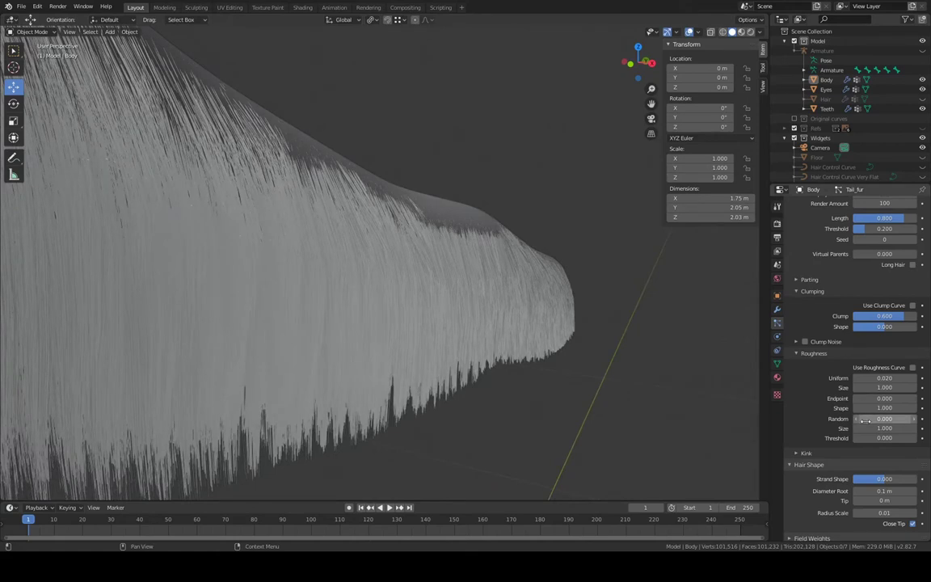
Try 4 path steps for the tail fur, return to 3 and examine the strands up close
{"action": "scroll", "coordinate": [857, 421], "scroll_direction": "up", "scroll_amount": 5}
{"action": "scroll", "coordinate": [871, 428], "scroll_direction": "up", "scroll_amount": 4}
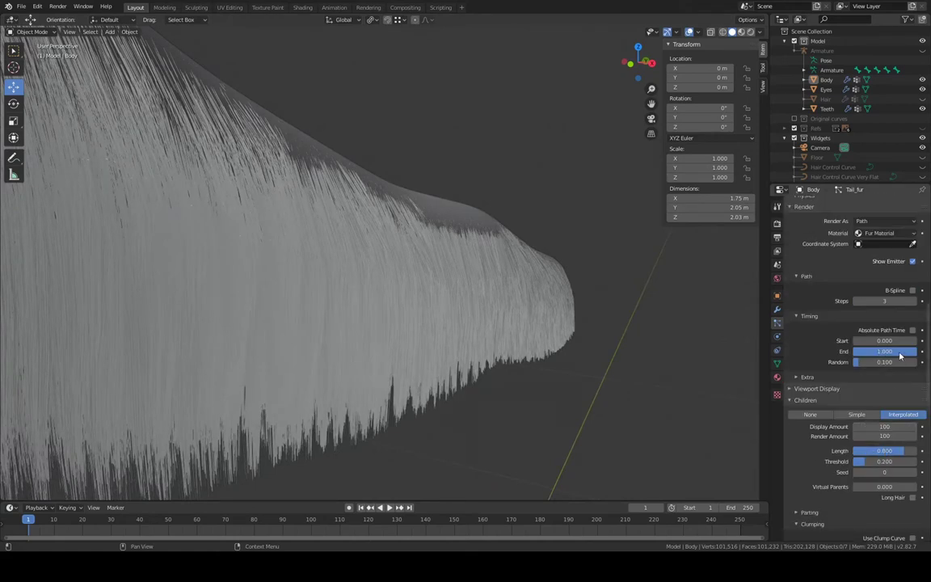
{"action": "left_click", "coordinate": [915, 302]}
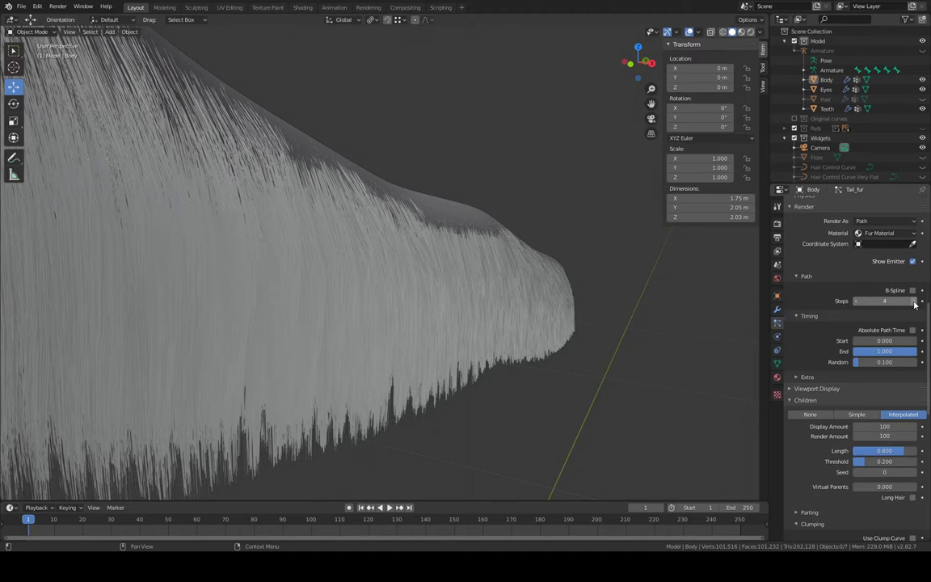
{"action": "left_click", "coordinate": [857, 301]}
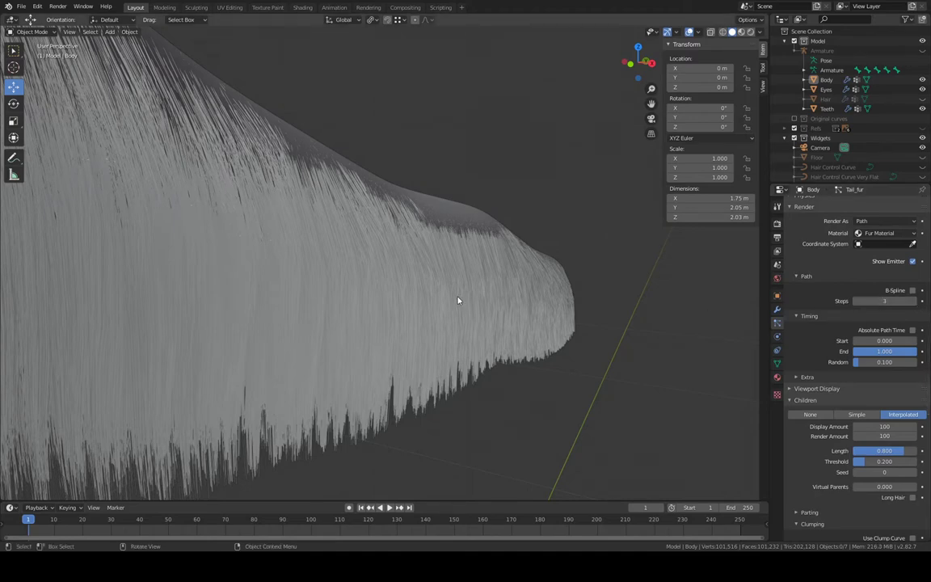
{"action": "middle_click_drag", "start_coordinate": [457, 300], "coordinate": [477, 303]}
{"action": "scroll", "coordinate": [473, 303], "scroll_direction": "up", "scroll_amount": 2}
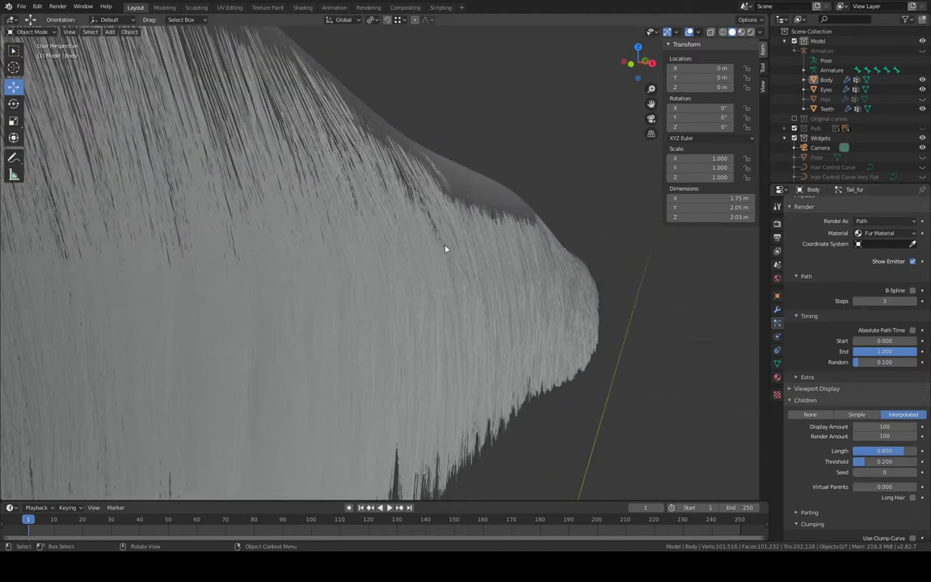
{"action": "middle_click_drag", "start_coordinate": [445, 249], "coordinate": [598, 243]}
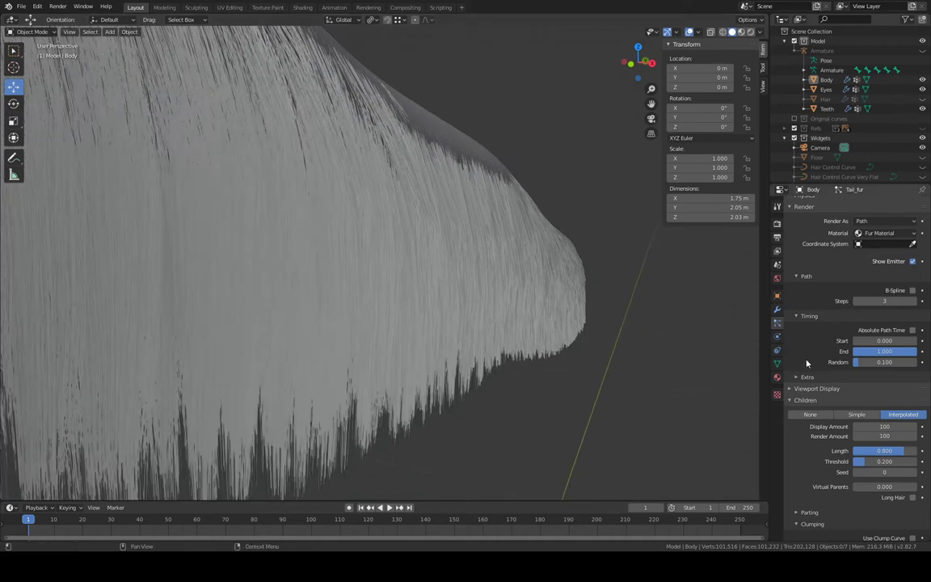
Try the B-Spline option on the tail fur's render path and view the tail from another angle
{"action": "left_click", "coordinate": [796, 377]}
{"action": "scroll", "coordinate": [860, 354], "scroll_direction": "up", "scroll_amount": 8}
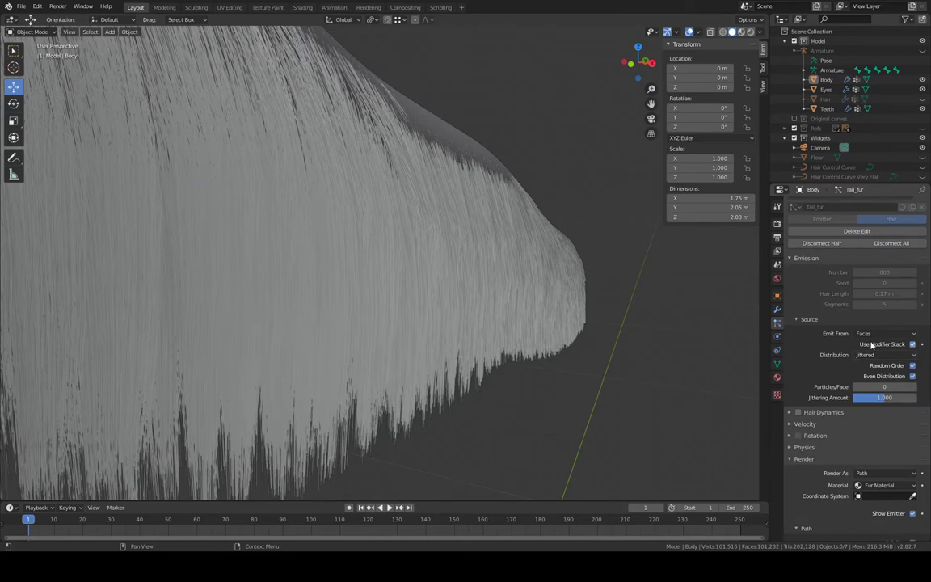
{"action": "scroll", "coordinate": [881, 333], "scroll_direction": "down", "scroll_amount": 7}
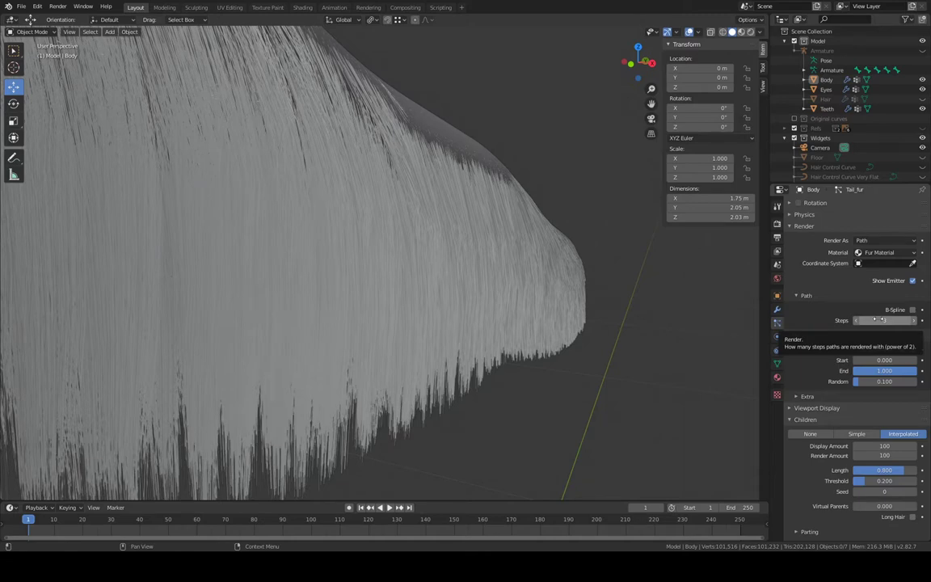
{"action": "left_click", "coordinate": [912, 311]}
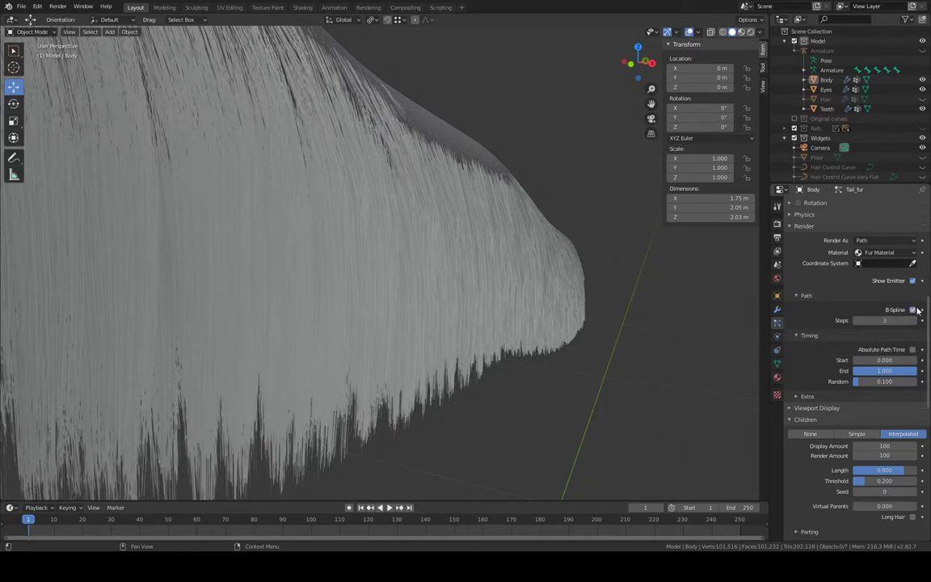
{"action": "middle_click_drag", "start_coordinate": [711, 283], "coordinate": [656, 282]}
{"action": "left_click", "coordinate": [915, 321]}
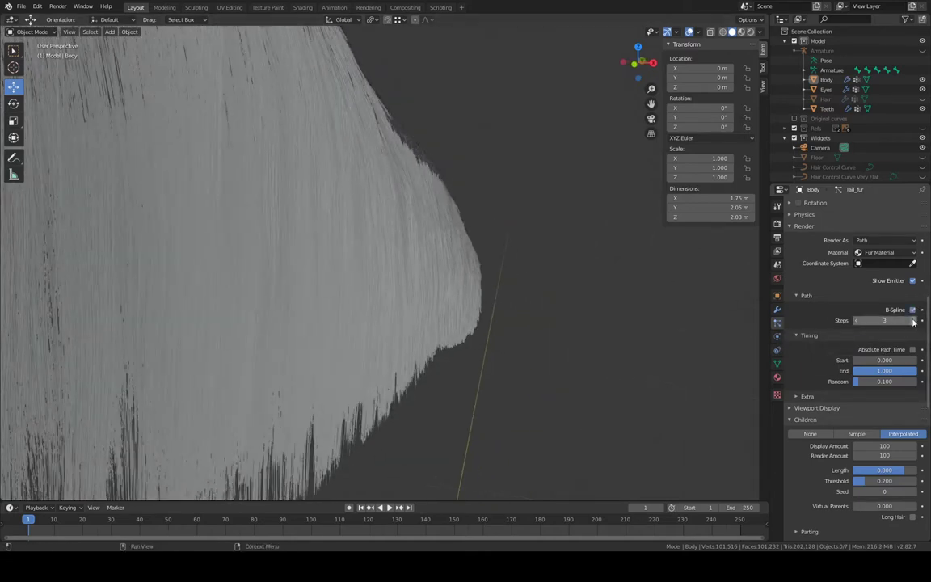
Try 10 and 6 path steps on the tail fur, return to 3 and turn off B-Spline
{"action": "left_click", "coordinate": [897, 321]}
{"action": "type", "text": "6"}
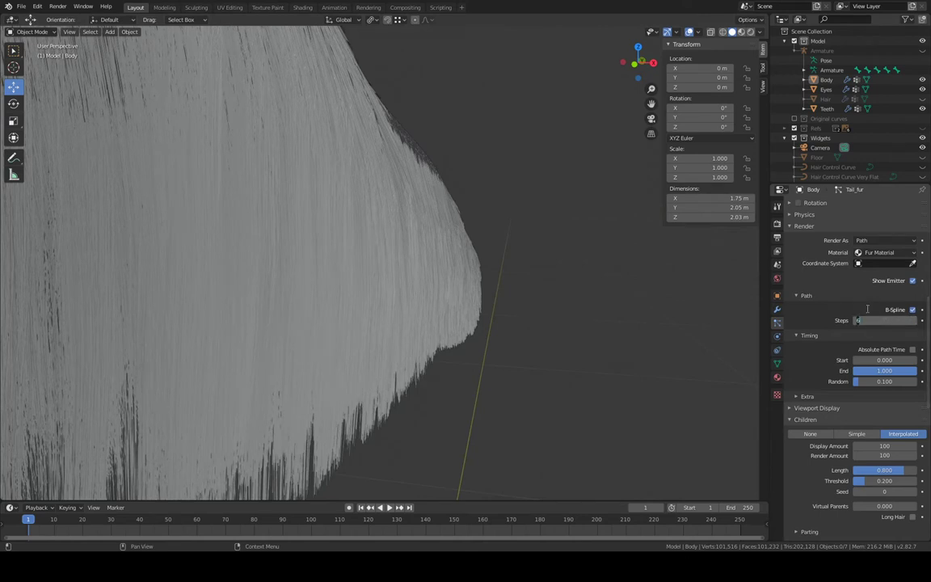
{"action": "key", "text": "BackSpace"}
{"action": "type", "text": "10"}
{"action": "key", "text": "Return"}
{"action": "left_click", "coordinate": [884, 321]}
{"action": "type", "text": "3"}
{"action": "key", "text": "Return"}
{"action": "left_click", "coordinate": [884, 320]}
{"action": "type", "text": "6"}
{"action": "key", "text": "Return"}
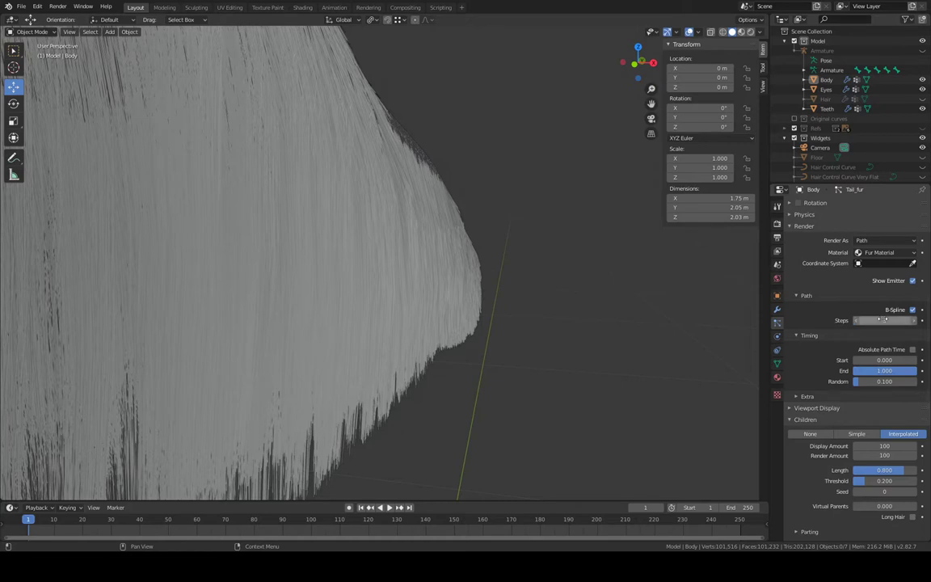
{"action": "left_click", "coordinate": [914, 309]}
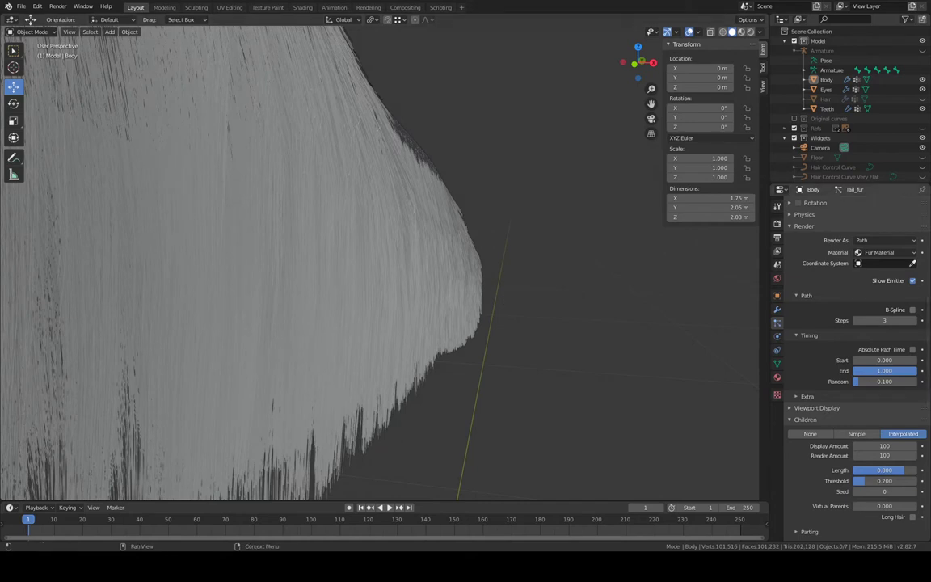
Set the Random value of the tail fur's path timing to 0 and check the tail
{"action": "key", "text": "shift"}
{"action": "left_click", "coordinate": [887, 382]}
{"action": "type", "text": "0"}
{"action": "key", "text": "Return"}
{"action": "middle_click_drag", "start_coordinate": [578, 322], "coordinate": [624, 347]}
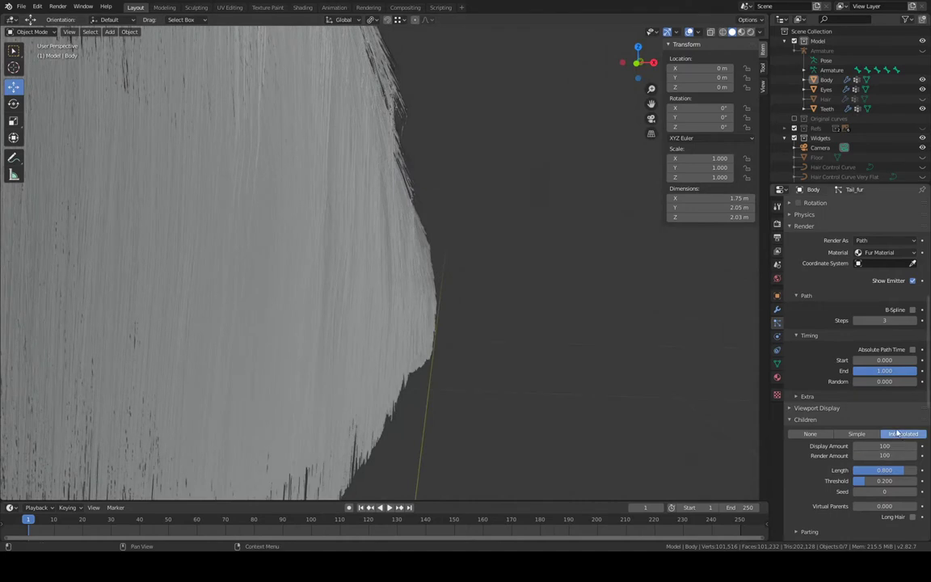
Review the tail fur's children settings, compare them with Main_fur's clumping and roughness values, and reselect Tail_fur
{"action": "scroll", "coordinate": [890, 404], "scroll_direction": "down", "scroll_amount": 5}
{"action": "scroll", "coordinate": [887, 425], "scroll_direction": "up", "scroll_amount": 6}
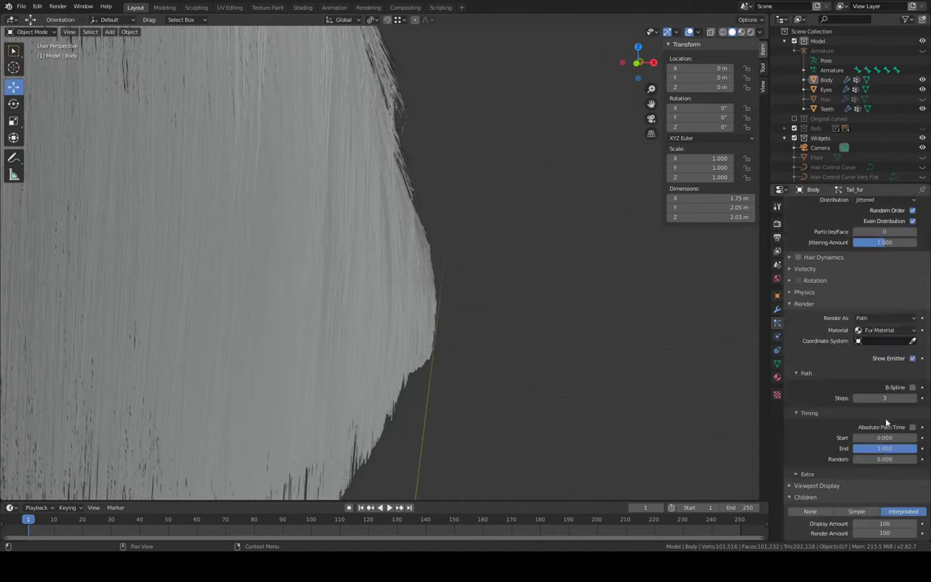
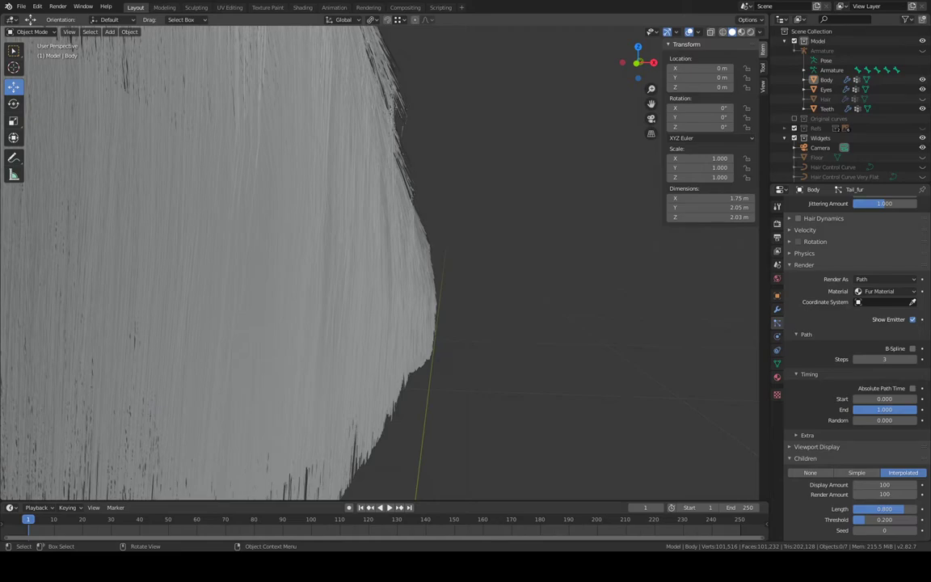
{"action": "scroll", "coordinate": [853, 364], "scroll_direction": "down", "scroll_amount": 6}
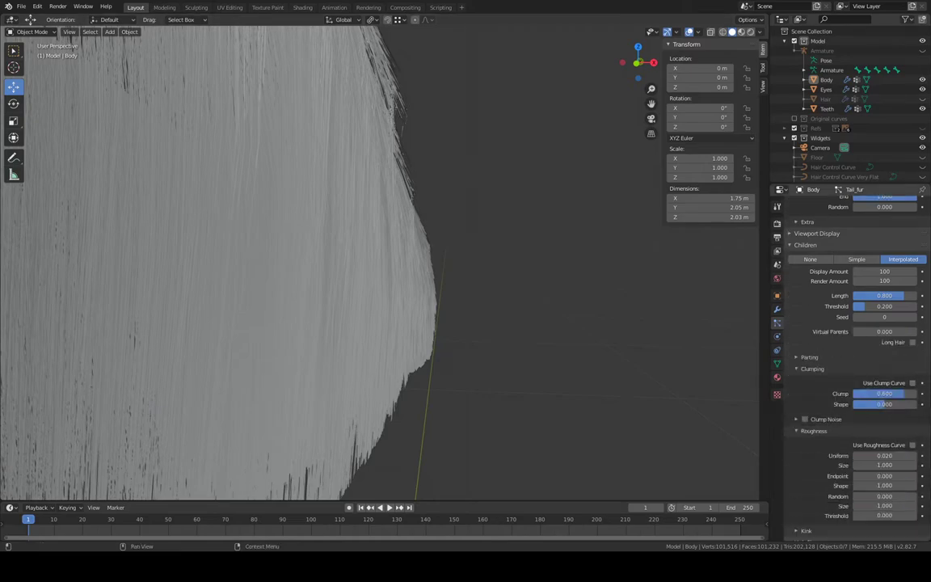
{"action": "scroll", "coordinate": [853, 364], "scroll_direction": "down", "scroll_amount": 2}
{"action": "scroll", "coordinate": [611, 298], "scroll_direction": "up", "scroll_amount": 4}
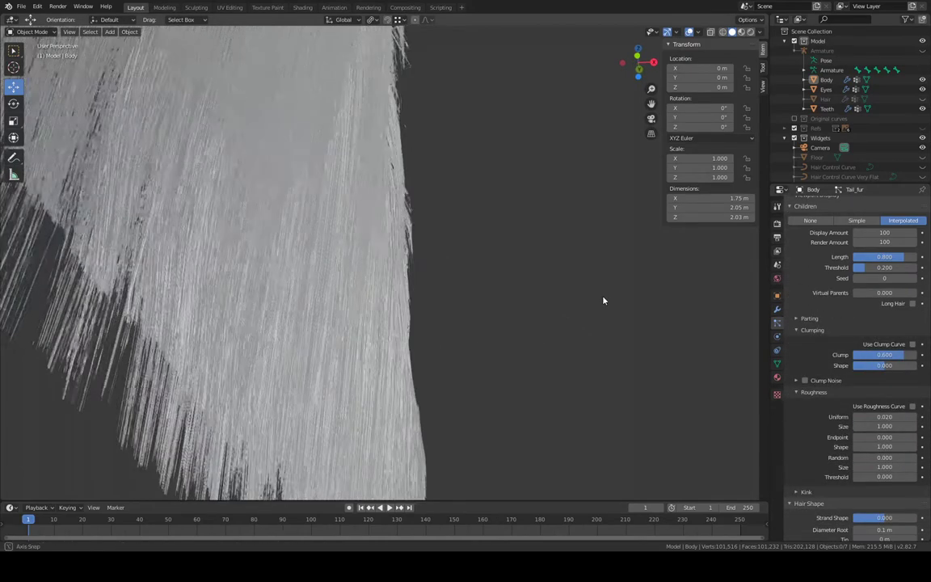
{"action": "scroll", "coordinate": [600, 311], "scroll_direction": "down", "scroll_amount": 5}
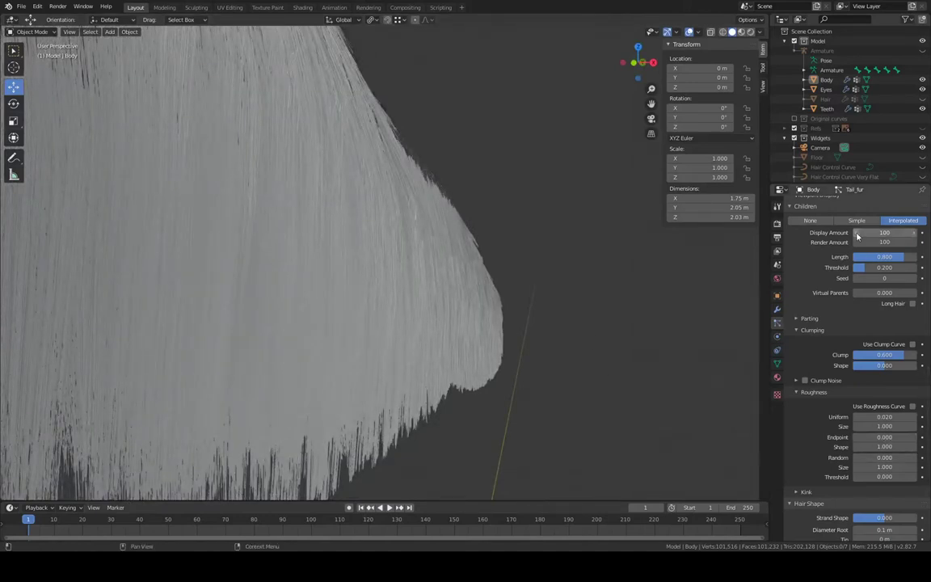
{"action": "scroll", "coordinate": [832, 316], "scroll_direction": "up", "scroll_amount": 10}
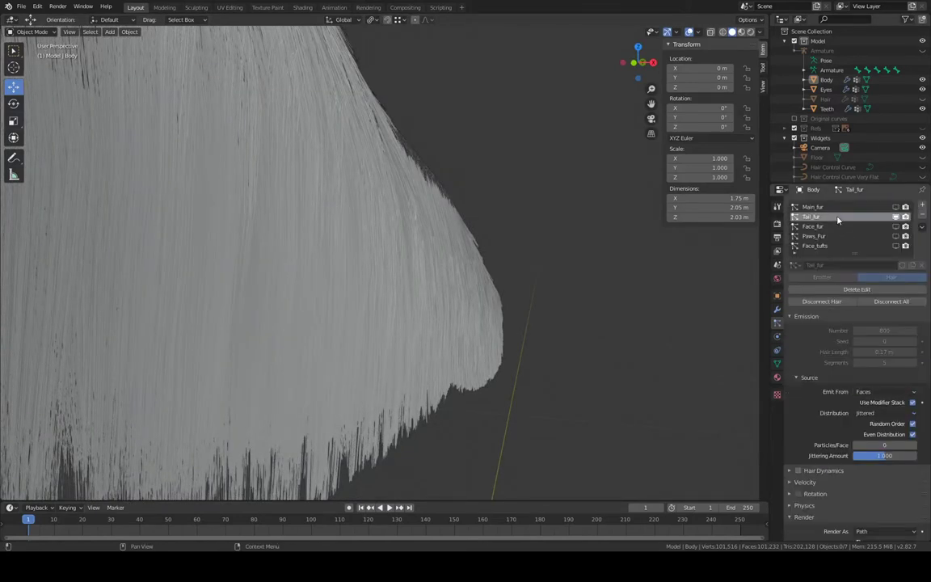
{"action": "left_click", "coordinate": [812, 207]}
{"action": "scroll", "coordinate": [857, 358], "scroll_direction": "down", "scroll_amount": 8}
{"action": "scroll", "coordinate": [857, 358], "scroll_direction": "down", "scroll_amount": 8}
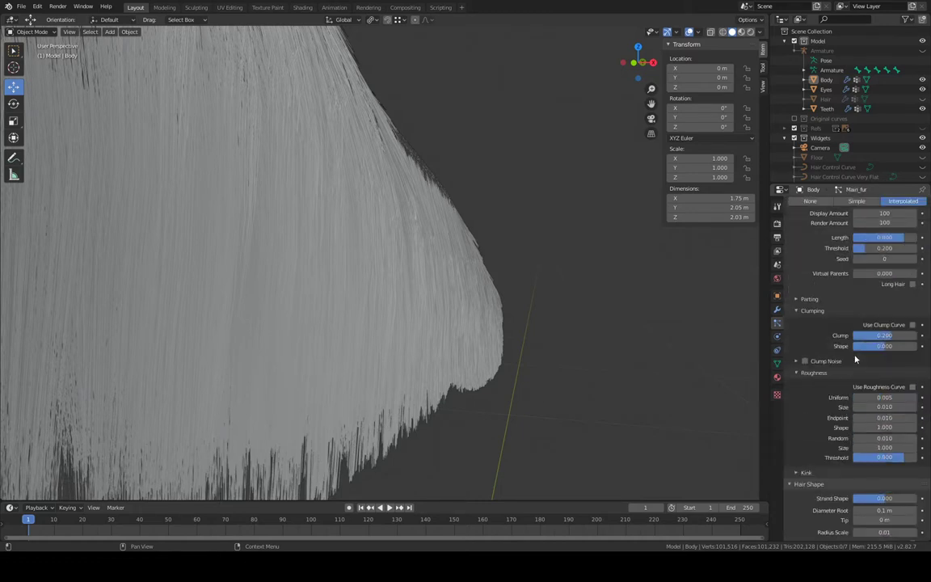
{"action": "scroll", "coordinate": [856, 360], "scroll_direction": "up", "scroll_amount": 15}
{"action": "left_click", "coordinate": [819, 219]}
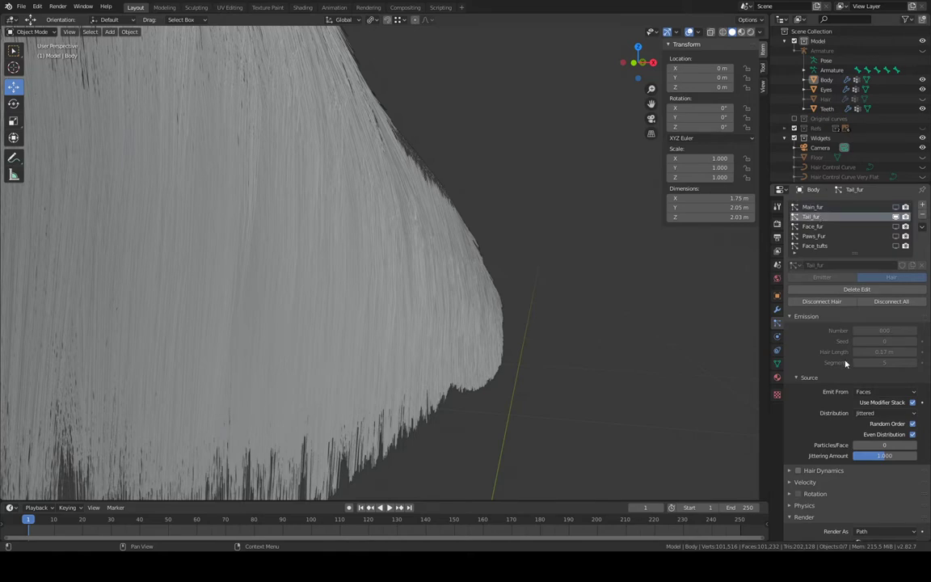
Set the Endpoint roughness of the Tail_fur children to 0.01 and check the strand tips
{"action": "scroll", "coordinate": [857, 340], "scroll_direction": "down", "scroll_amount": 15}
{"action": "left_click", "coordinate": [878, 340]}
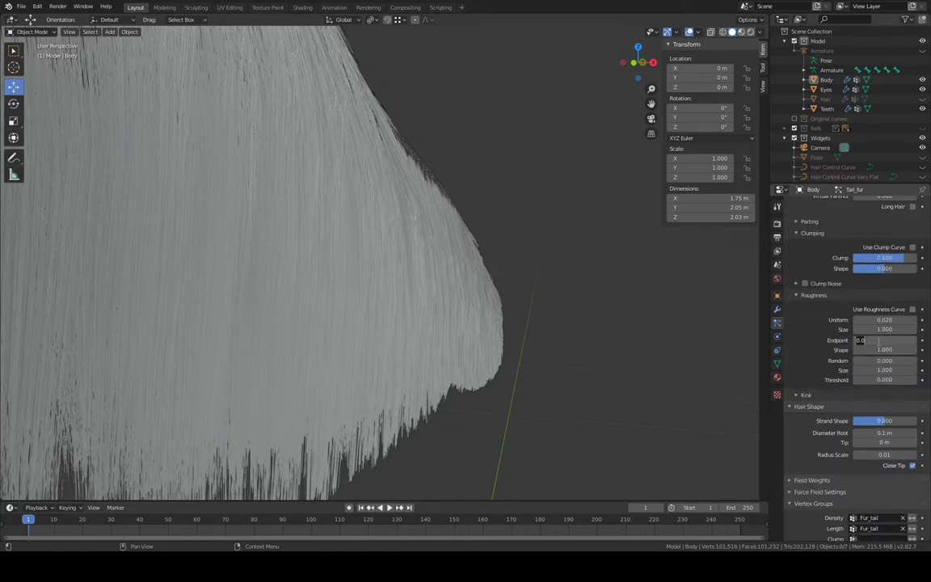
{"action": "type", "text": "0.01"}
{"action": "key", "text": "Return"}
{"action": "middle_click_drag", "start_coordinate": [663, 355], "coordinate": [594, 361]}
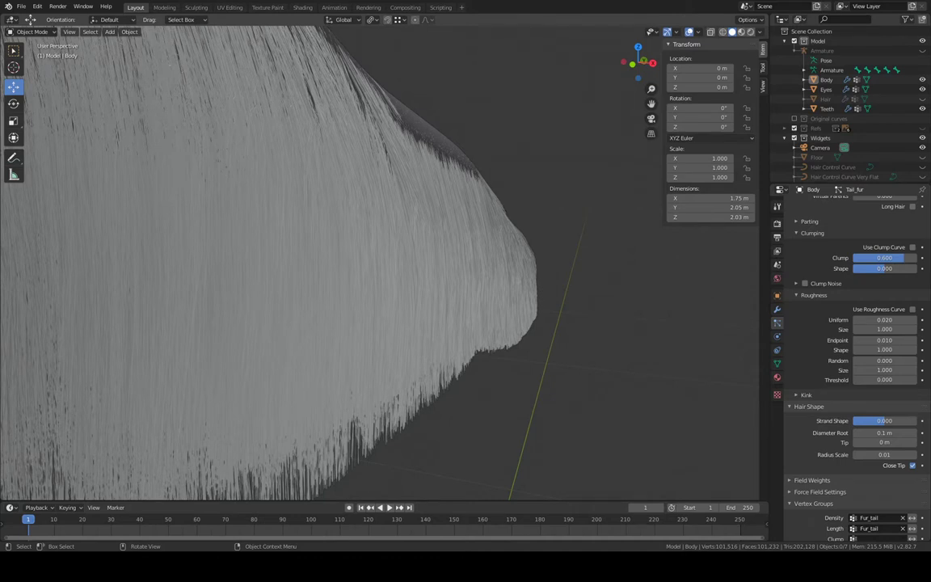
Set the tail fur's Random roughness to 0.01 with a threshold of 0.8 and check the tail from the side
{"action": "left_click", "coordinate": [879, 361]}
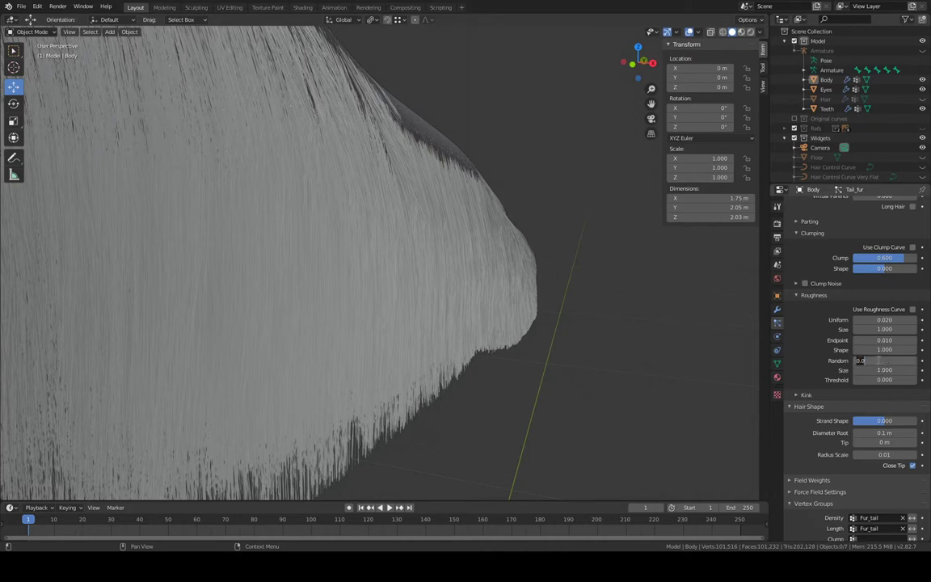
{"action": "type", "text": "0.1"}
{"action": "key", "text": "Return"}
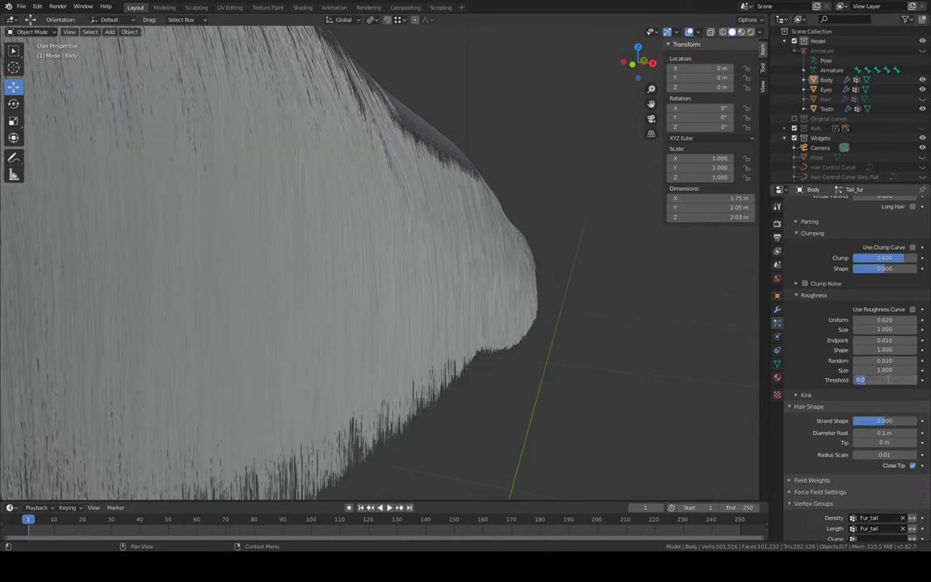
{"action": "left_click", "coordinate": [887, 383]}
{"action": "type", "text": "0.8"}
{"action": "key", "text": "Return"}
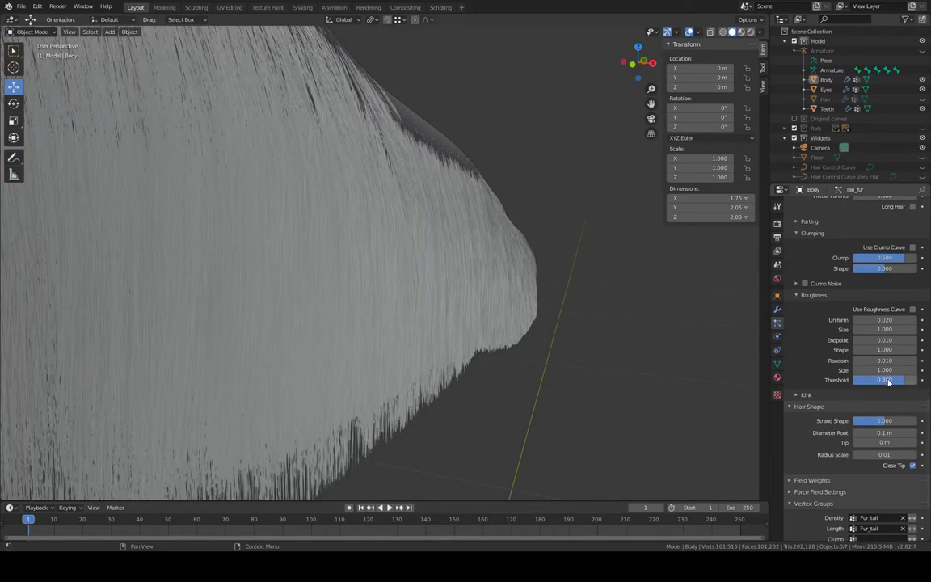
{"action": "mouse_move", "coordinate": [509, 283]}
{"action": "middle_mouse_down"}
{"action": "mouse_move", "coordinate": [310, 270]}
{"action": "mouse_move", "coordinate": [328, 277]}
{"action": "mouse_move", "coordinate": [459, 248]}
{"action": "mouse_move", "coordinate": [449, 283]}
{"action": "mouse_move", "coordinate": [432, 284]}
{"action": "mouse_move", "coordinate": [607, 310]}
{"action": "mouse_move", "coordinate": [526, 322]}
{"action": "mouse_move", "coordinate": [458, 318]}
{"action": "mouse_move", "coordinate": [547, 295]}
{"action": "mouse_move", "coordinate": [439, 291]}
{"action": "mouse_move", "coordinate": [517, 296]}
{"action": "middle_mouse_up"}
{"action": "middle_click_drag", "start_coordinate": [728, 356], "coordinate": [442, 329]}
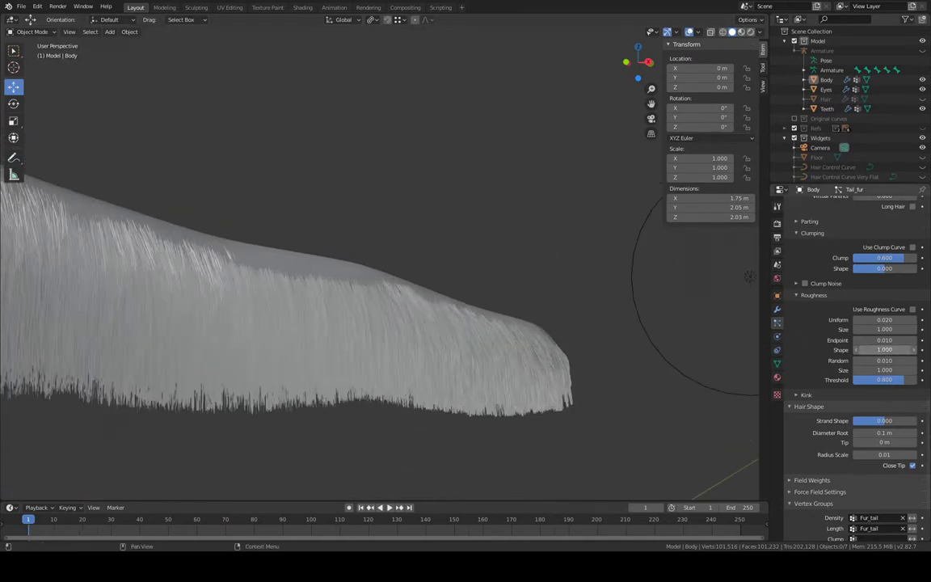
Try Endpoint roughness shapes of 0 and 3.3 on the tail fur and return the shape to 1
{"action": "key", "text": "BackSpace"}
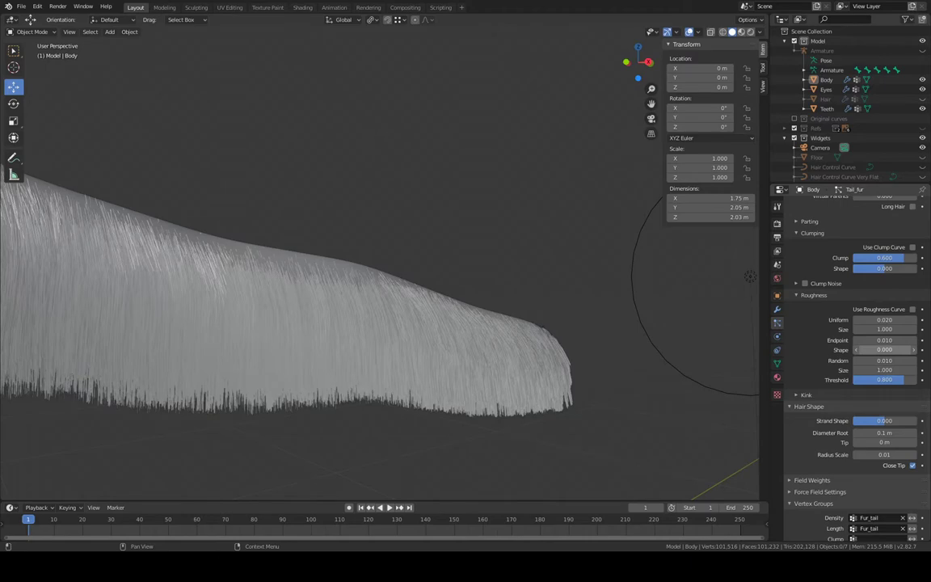
{"action": "left_click_drag", "start_coordinate": [884, 350], "coordinate": [915, 349]}
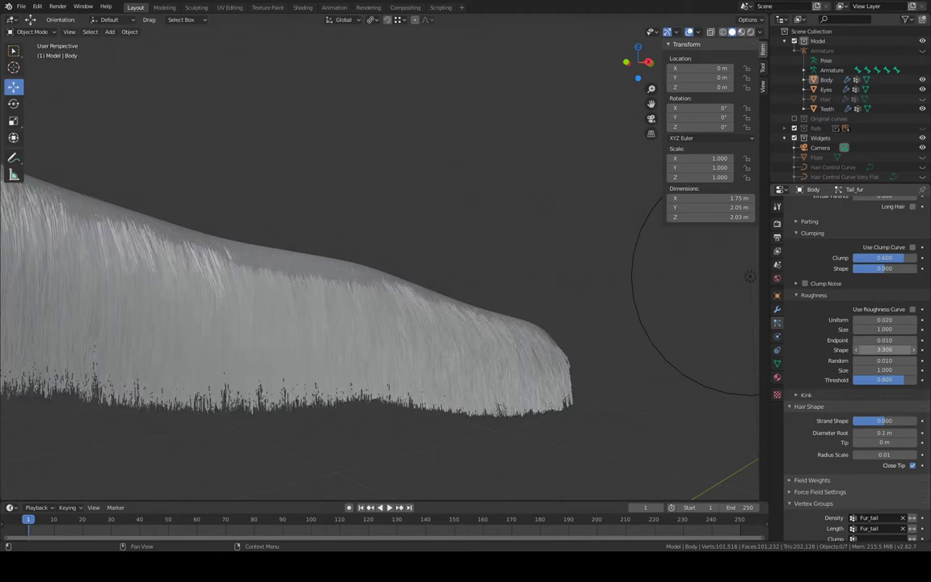
{"action": "key", "text": "BackSpace"}
{"action": "left_click", "coordinate": [884, 353]}
{"action": "type", "text": "1"}
{"action": "key", "text": "Return"}
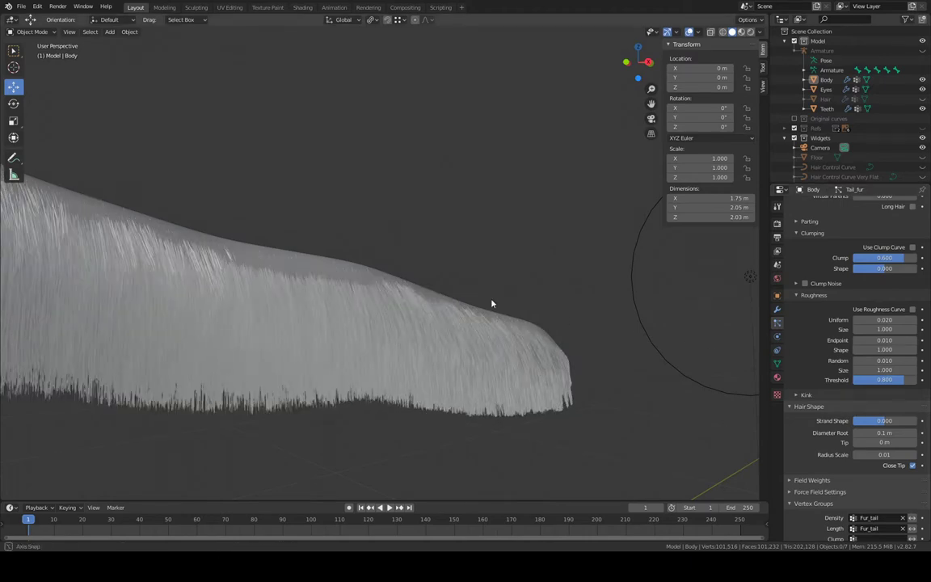
Set the tail fur's Endpoint roughness shape to 0 and check the strands along the tail and at its tip
{"action": "middle_click_drag", "start_coordinate": [492, 302], "coordinate": [357, 284]}
{"action": "scroll", "coordinate": [356, 284], "scroll_direction": "up", "scroll_amount": 2}
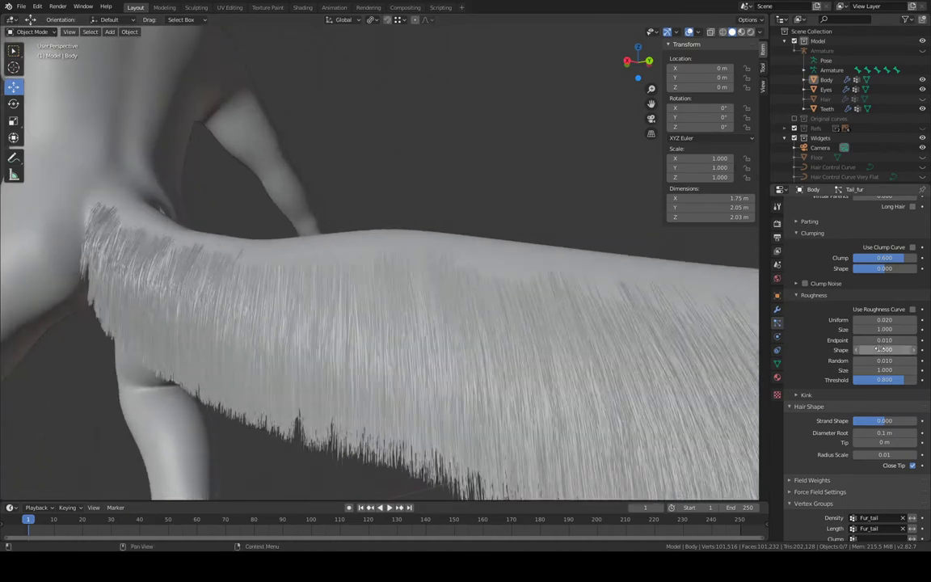
{"action": "left_click", "coordinate": [883, 350]}
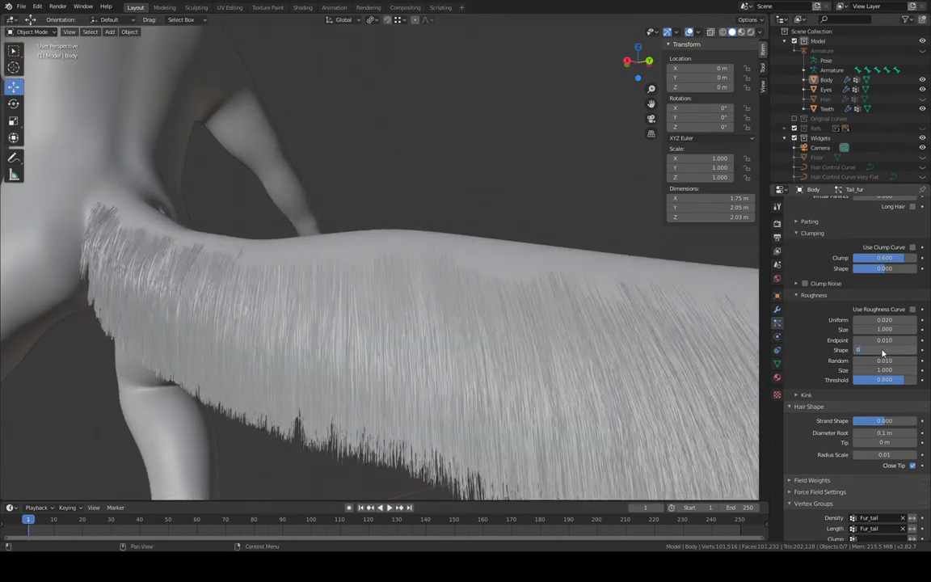
{"action": "type", "text": "0"}
{"action": "key", "text": "Return"}
{"action": "middle_click_drag", "start_coordinate": [566, 243], "coordinate": [663, 242]}
Try a Random roughness size of 0.01 on the tail fur and return the size to 1
{"action": "left_click", "coordinate": [895, 371]}
{"action": "type", "text": "0"}
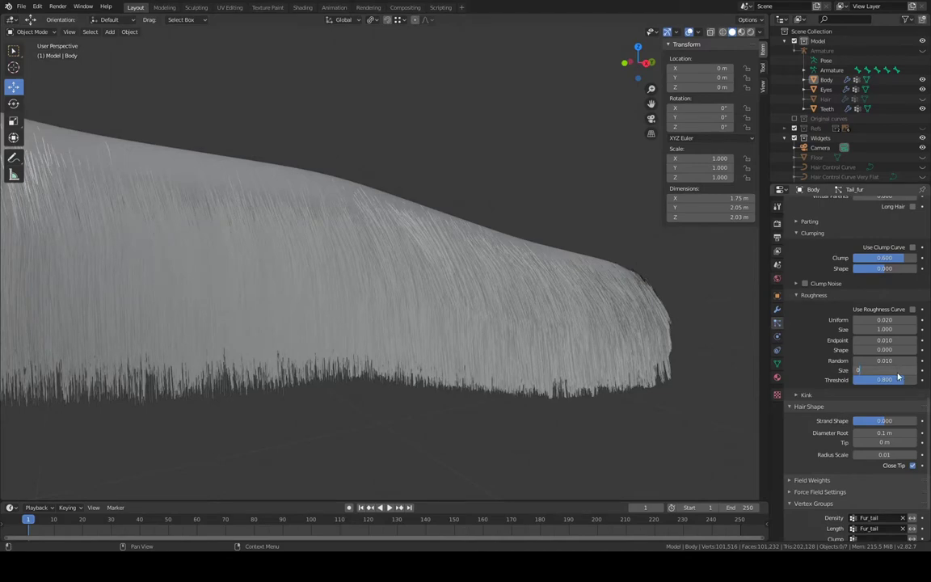
{"action": "type", "text": ".01"}
{"action": "key", "text": "Return"}
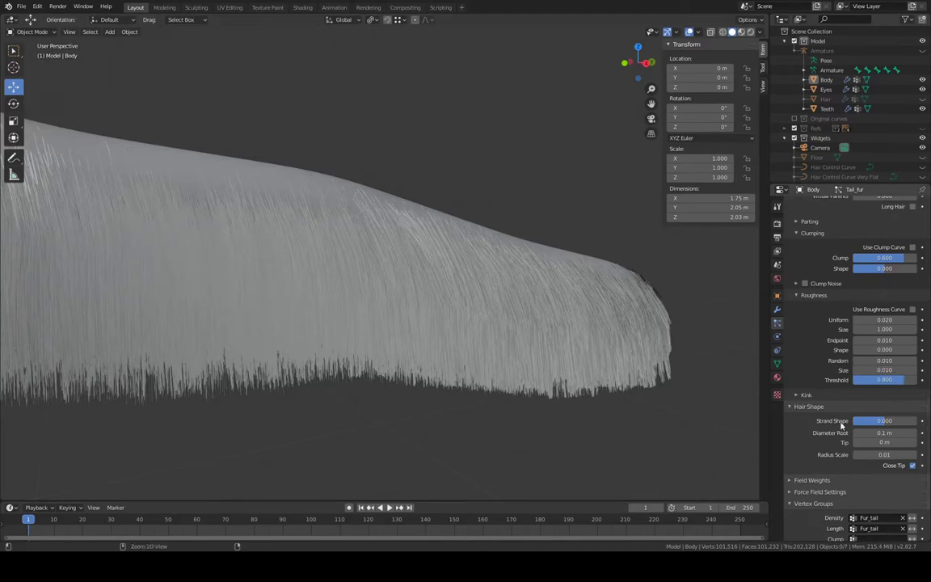
{"action": "mouse_move", "coordinate": [459, 370]}
{"action": "middle_mouse_down"}
{"action": "mouse_move", "coordinate": [503, 353]}
{"action": "mouse_move", "coordinate": [441, 356]}
{"action": "mouse_move", "coordinate": [453, 354]}
{"action": "middle_mouse_up"}
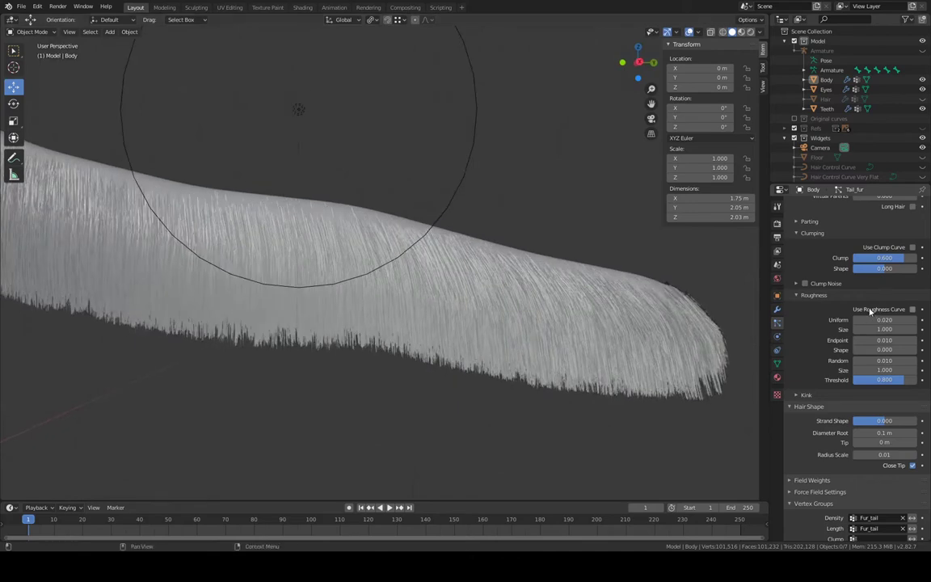
Try other Endpoint shape, Random and Uniform roughness values on the tail fur and restore them to 0, 0.01 and 0.02
{"action": "middle_click_drag", "start_coordinate": [508, 302], "coordinate": [592, 323], "text": "shift"}
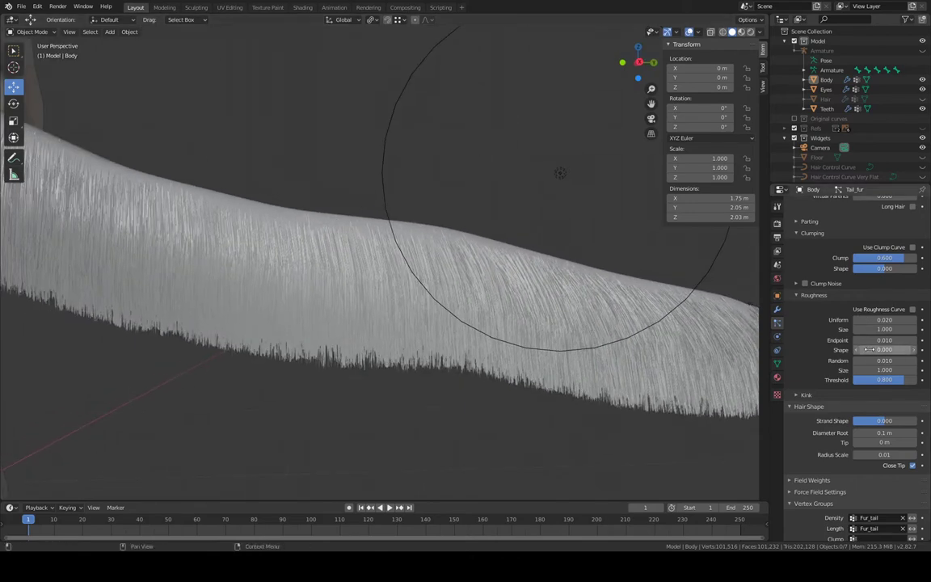
{"action": "left_click", "coordinate": [887, 350]}
{"action": "key", "text": "Return"}
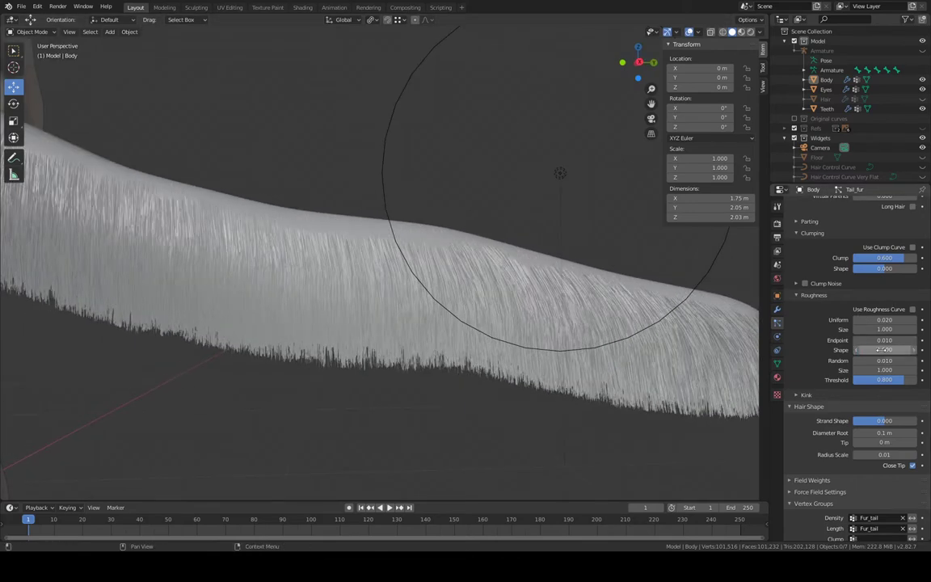
{"action": "key", "text": "Return"}
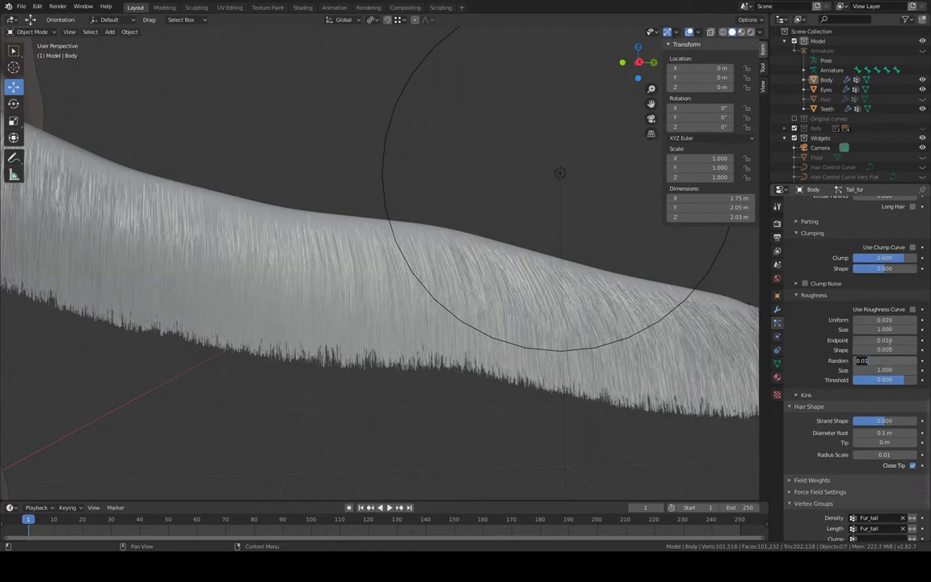
{"action": "key", "text": "Return"}
{"action": "key", "text": "Return"}
{"action": "left_click", "coordinate": [886, 322]}
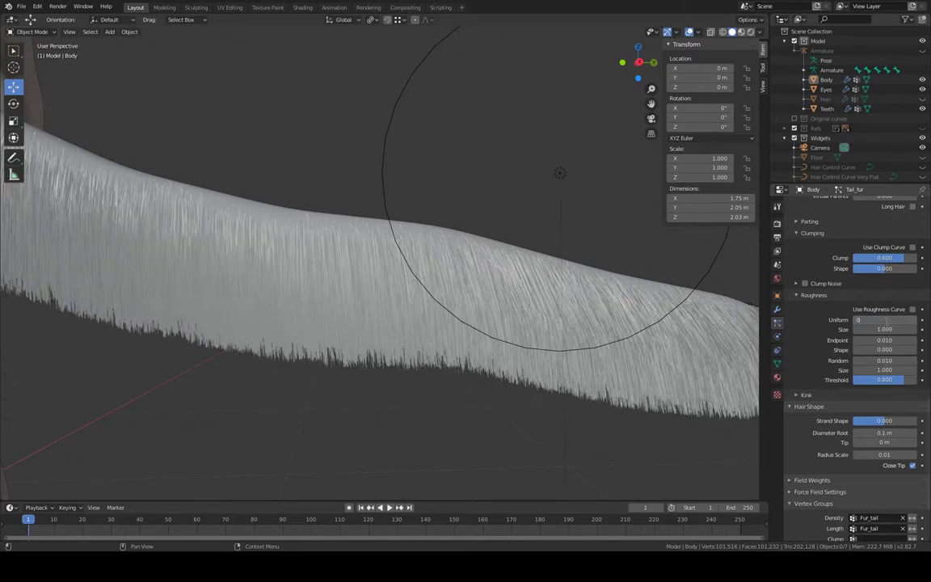
{"action": "type", "text": "2"}
{"action": "key", "text": "Return"}
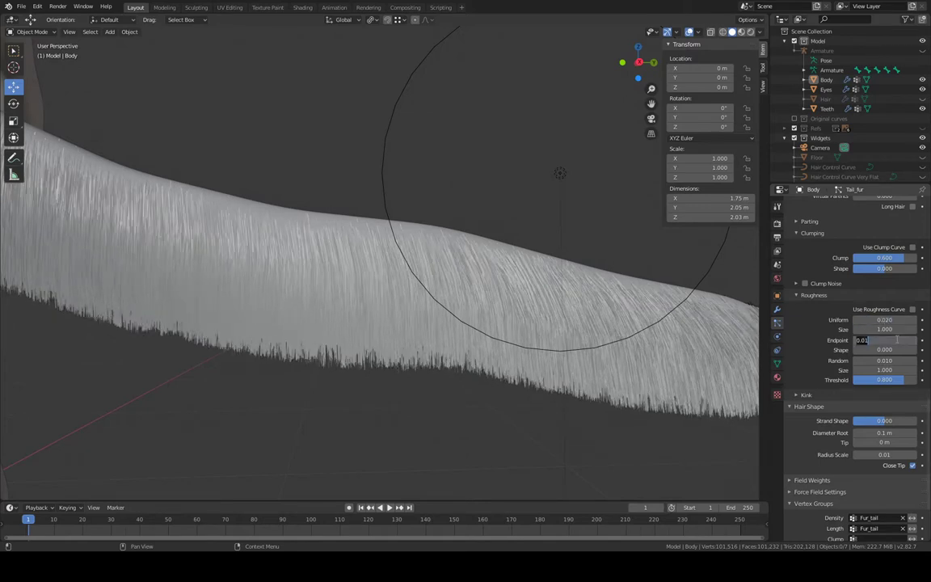
Try Endpoint roughness values of 0 and 0.005 on the tail fur and compare the strand tips
{"action": "left_click", "coordinate": [896, 339]}
{"action": "type", "text": "0"}
{"action": "key", "text": "Return"}
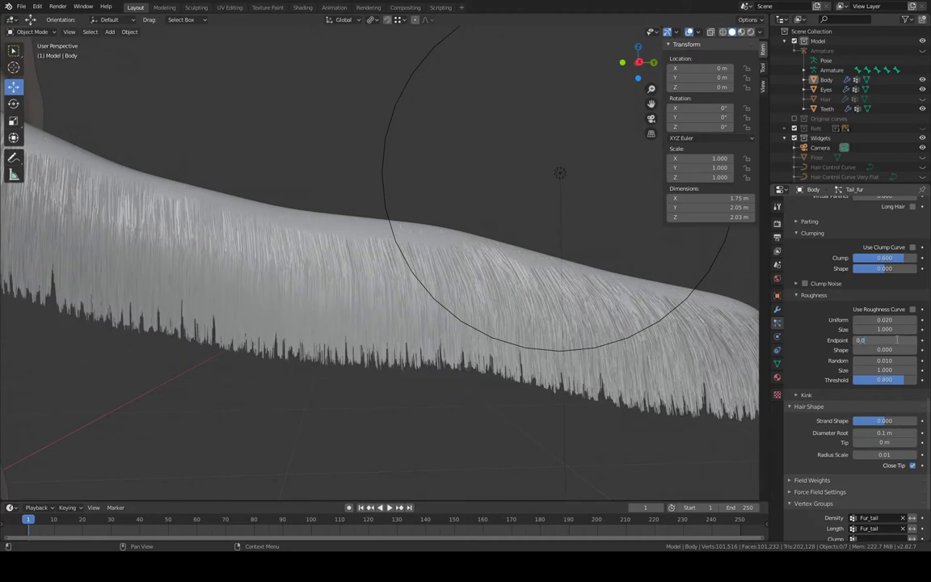
{"action": "key", "text": "Return"}
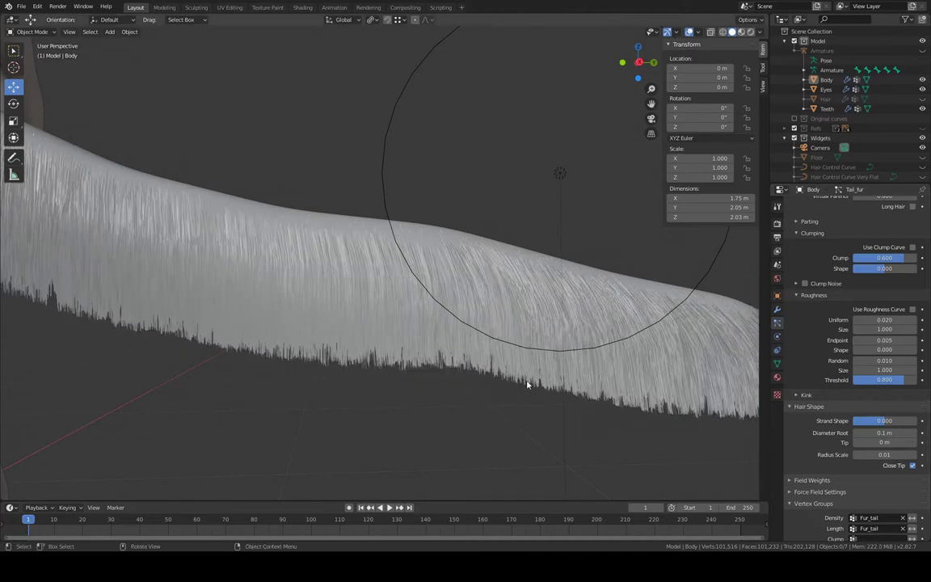
{"action": "middle_click_drag", "start_coordinate": [527, 385], "coordinate": [614, 380]}
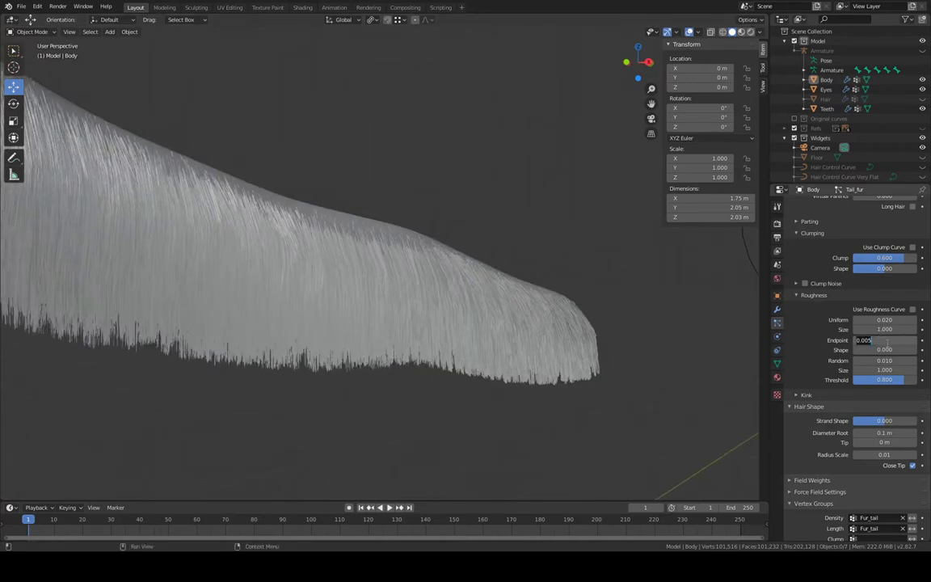
Set the tail fur's Endpoint roughness to 0 and inspect the strand tips along the whole tail
{"action": "key", "text": "Return"}
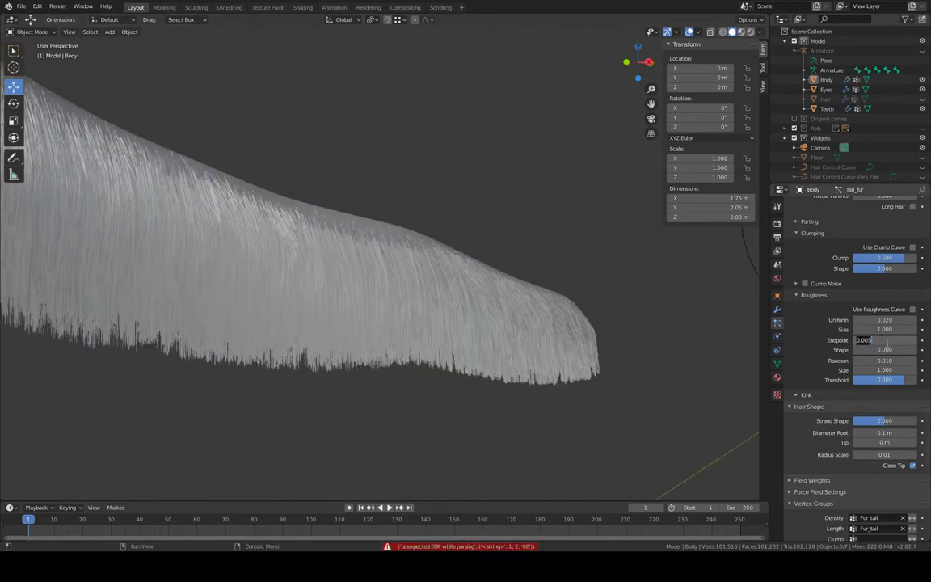
{"action": "key", "text": "Return"}
{"action": "middle_click_drag", "start_coordinate": [385, 307], "coordinate": [453, 259]}
{"action": "scroll", "coordinate": [347, 314], "scroll_direction": "up", "scroll_amount": 2}
{"action": "middle_click_drag", "start_coordinate": [453, 259], "coordinate": [520, 313]}
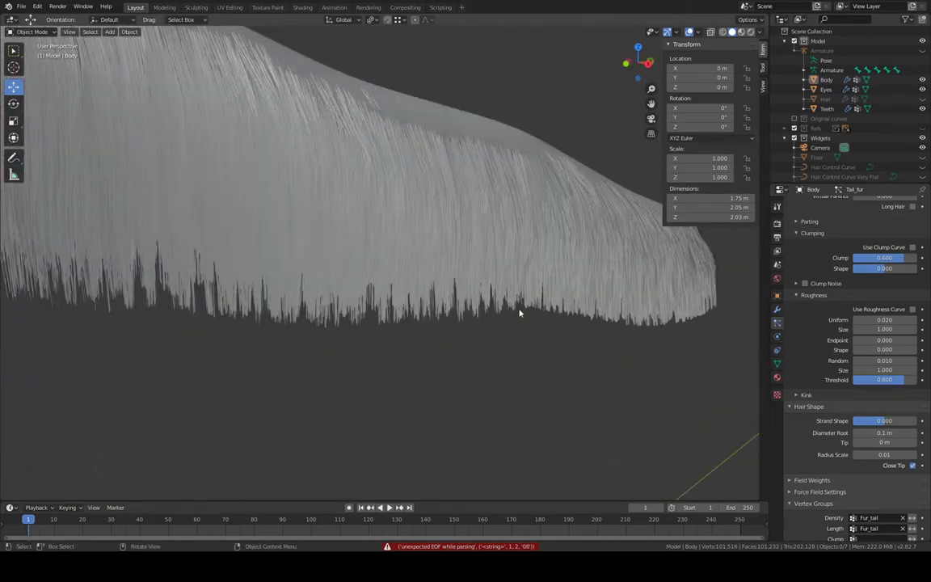
{"action": "scroll", "coordinate": [549, 338], "scroll_direction": "down", "scroll_amount": 4}
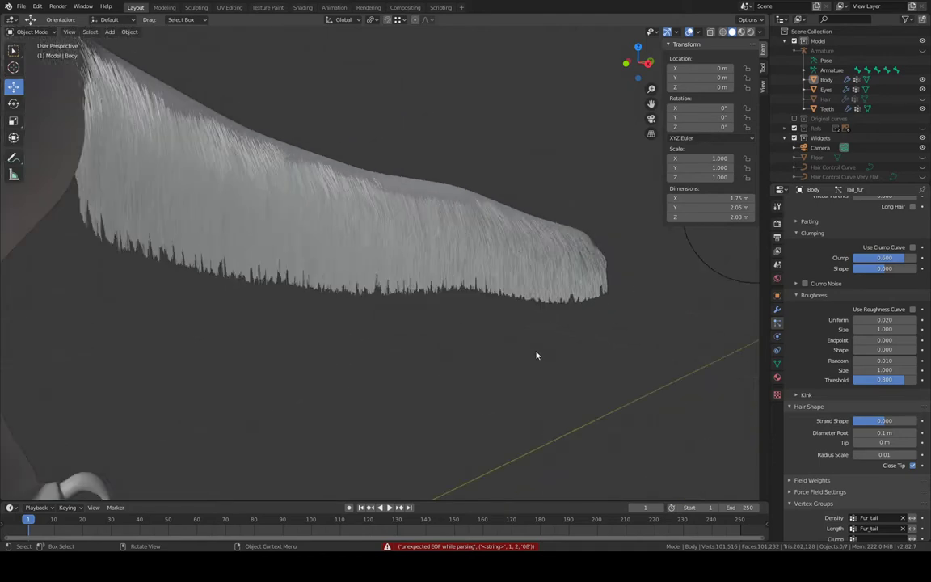
{"action": "middle_click_drag", "start_coordinate": [517, 345], "coordinate": [551, 353]}
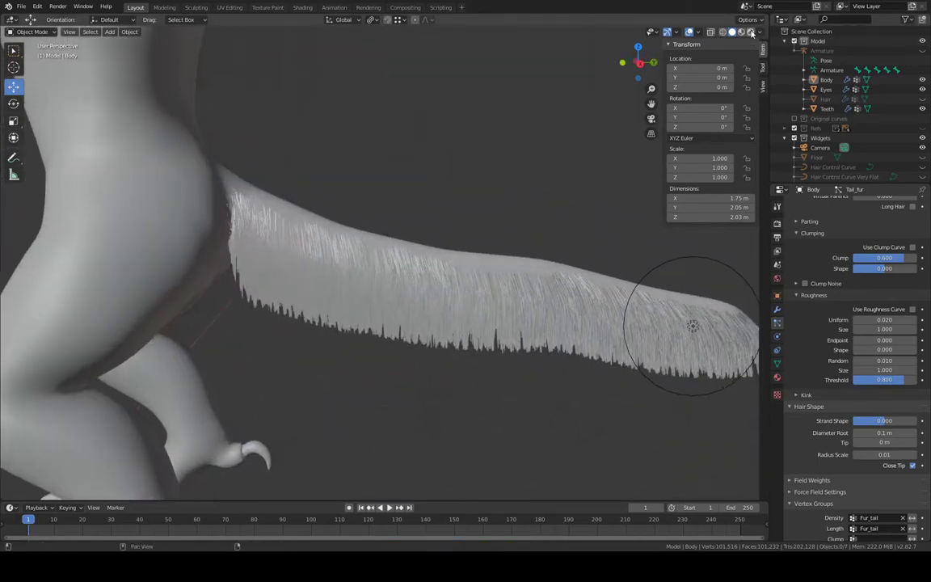
Check the tail fur in Rendered shading, return to Solid shading and save the file
{"action": "left_click", "coordinate": [751, 32]}
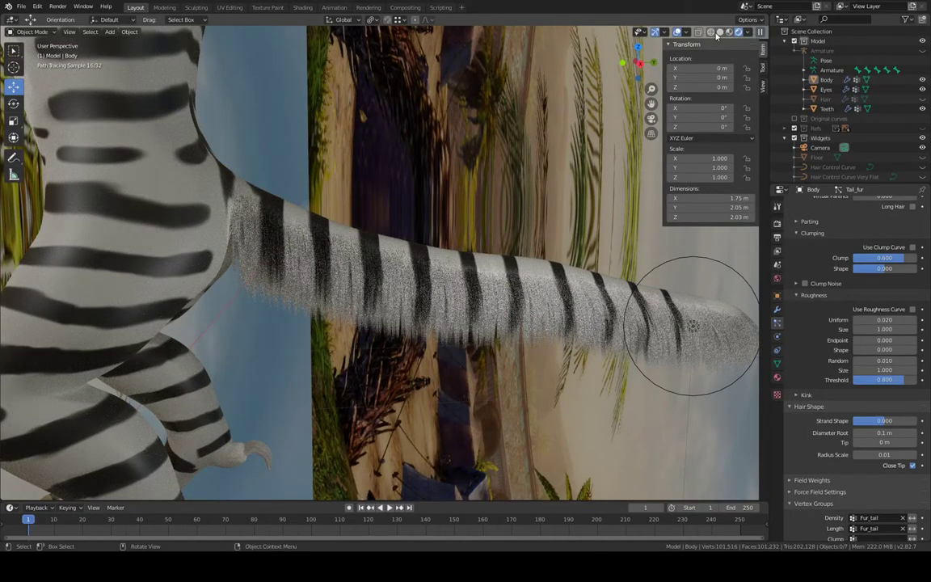
{"action": "left_click", "coordinate": [720, 33]}
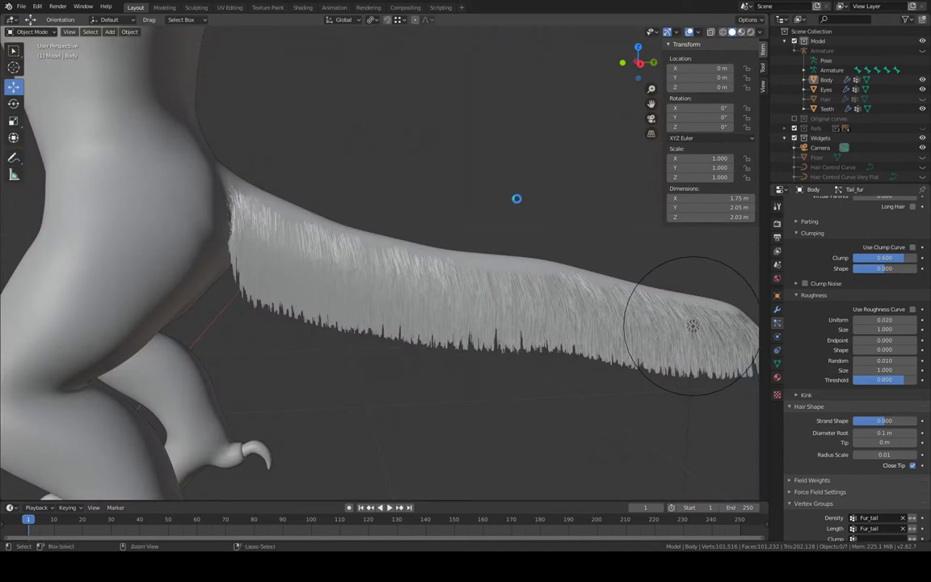
{"action": "key", "text": "ctrl+s"}
Select the Face_fur particle system and display it in the viewport instead of Tail_fur, with the head in view
{"action": "middle_click_drag", "start_coordinate": [369, 198], "coordinate": [529, 483], "text": "shift"}
{"action": "scroll", "coordinate": [880, 240], "scroll_direction": "up", "scroll_amount": 15}
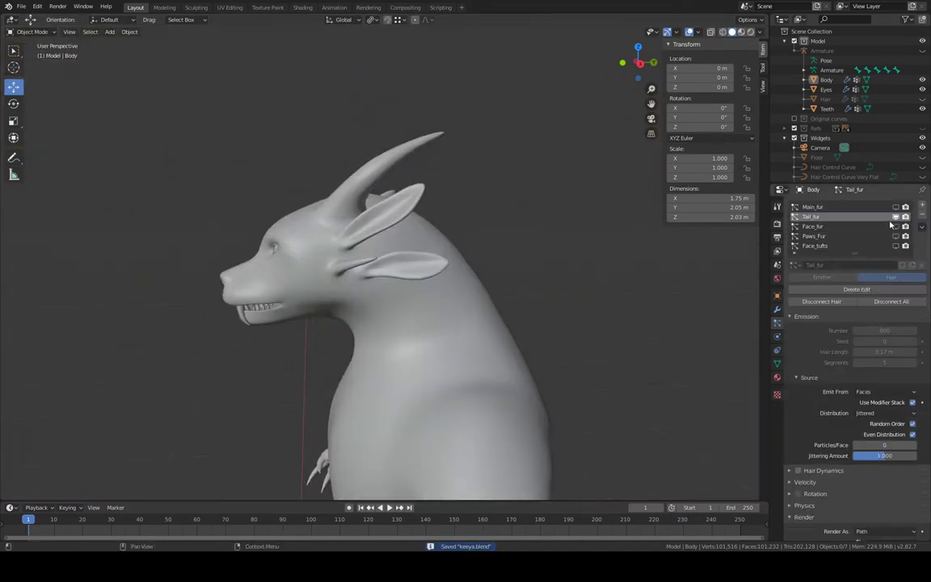
{"action": "left_click", "coordinate": [826, 226]}
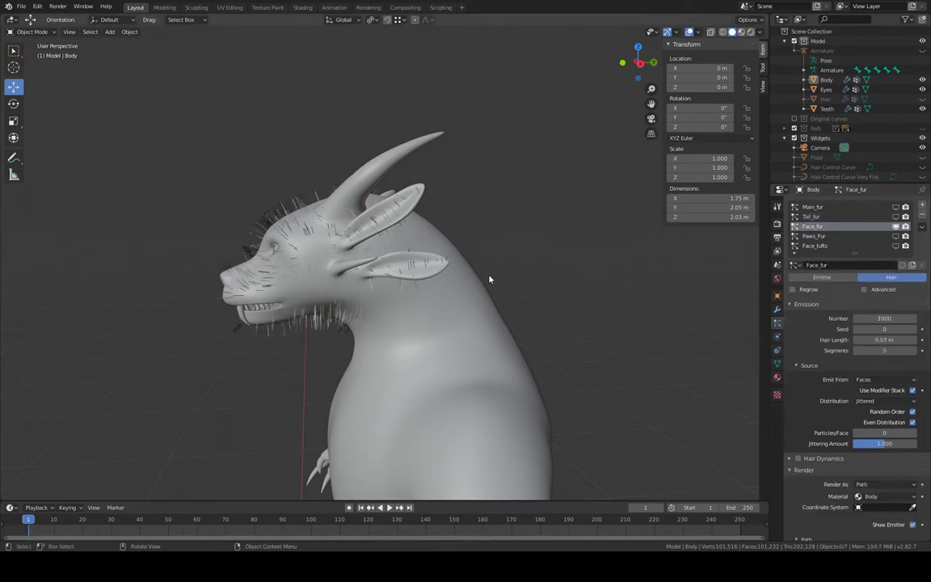
{"action": "middle_click_drag", "start_coordinate": [489, 279], "coordinate": [550, 291]}
Set the children of the Face_fur particle system to Interpolated
{"action": "scroll", "coordinate": [914, 415], "scroll_direction": "down", "scroll_amount": 15}
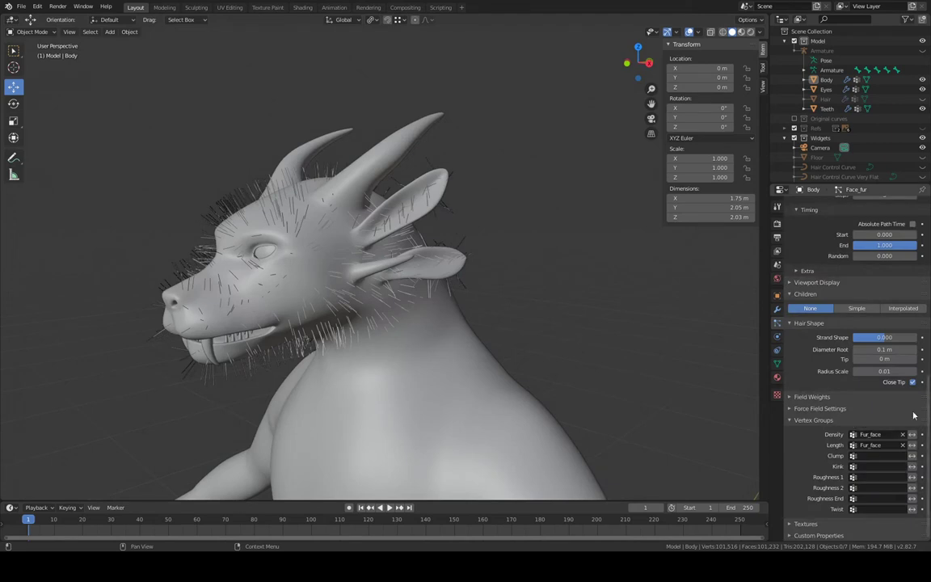
{"action": "scroll", "coordinate": [914, 404], "scroll_direction": "up", "scroll_amount": 4}
{"action": "left_click", "coordinate": [906, 386]}
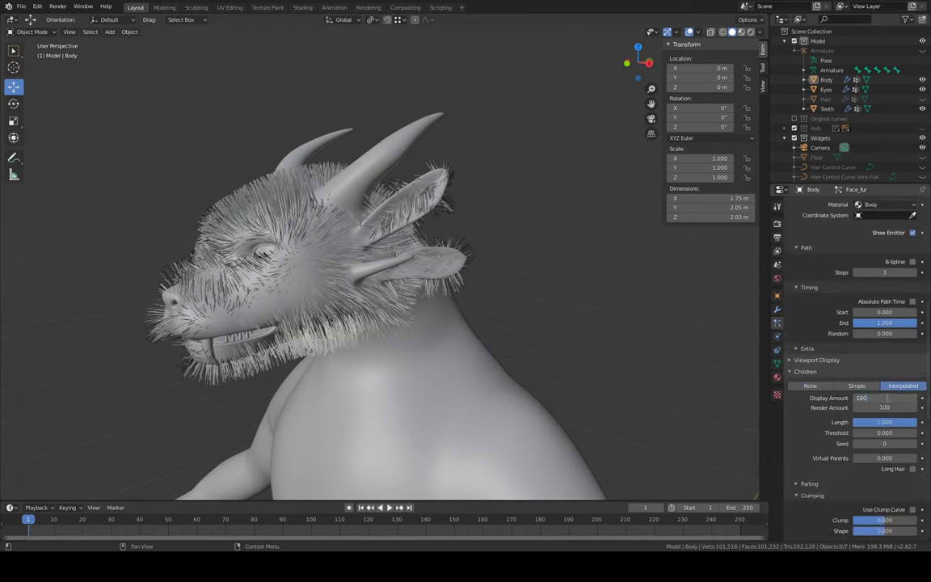
Try a Display Amount of 100 for the face fur's children, return it to 10 and inspect the head up close
{"action": "key", "text": "Return"}
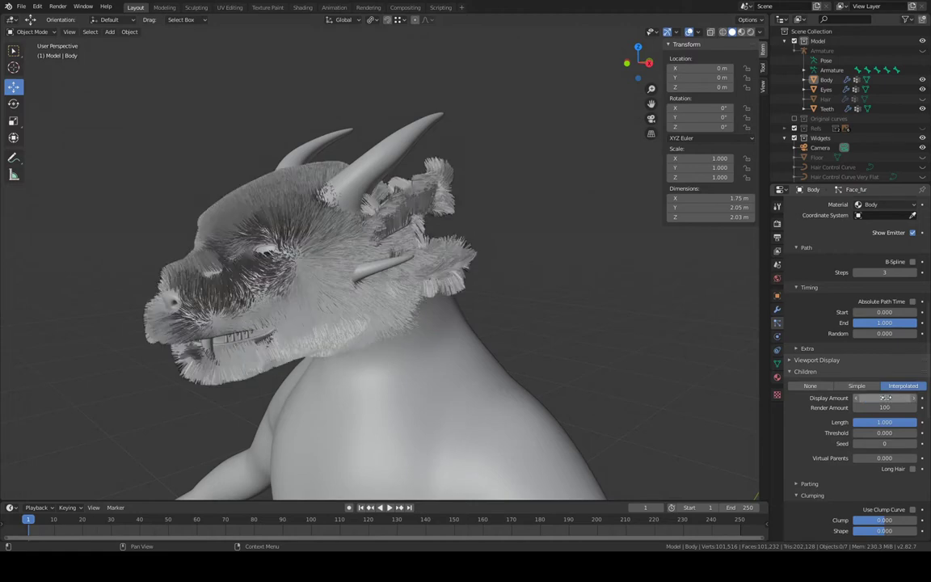
{"action": "left_click", "coordinate": [886, 398]}
{"action": "key", "text": "Return"}
{"action": "scroll", "coordinate": [571, 426], "scroll_direction": "up", "scroll_amount": 4}
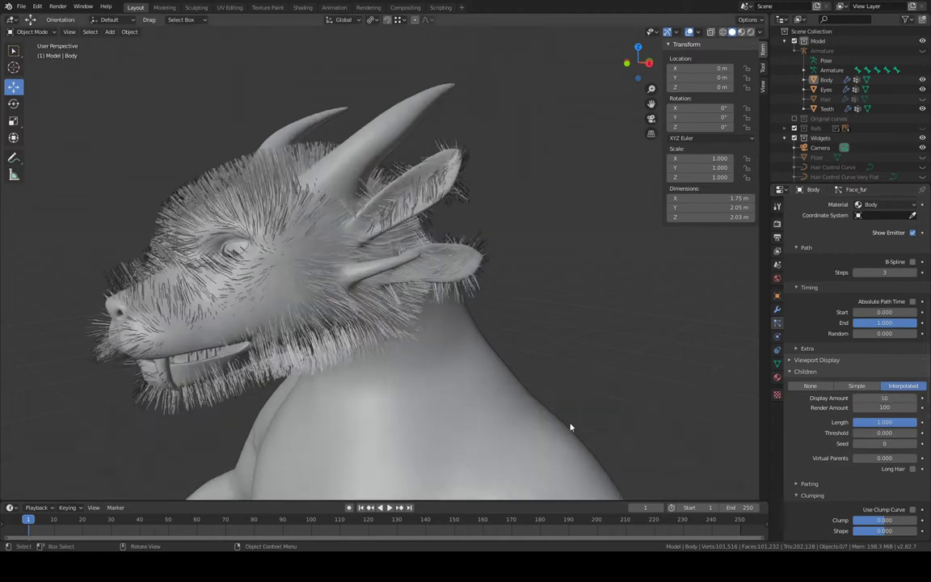
{"action": "scroll", "coordinate": [523, 346], "scroll_direction": "up", "scroll_amount": 1}
{"action": "scroll", "coordinate": [430, 318], "scroll_direction": "down", "scroll_amount": 5}
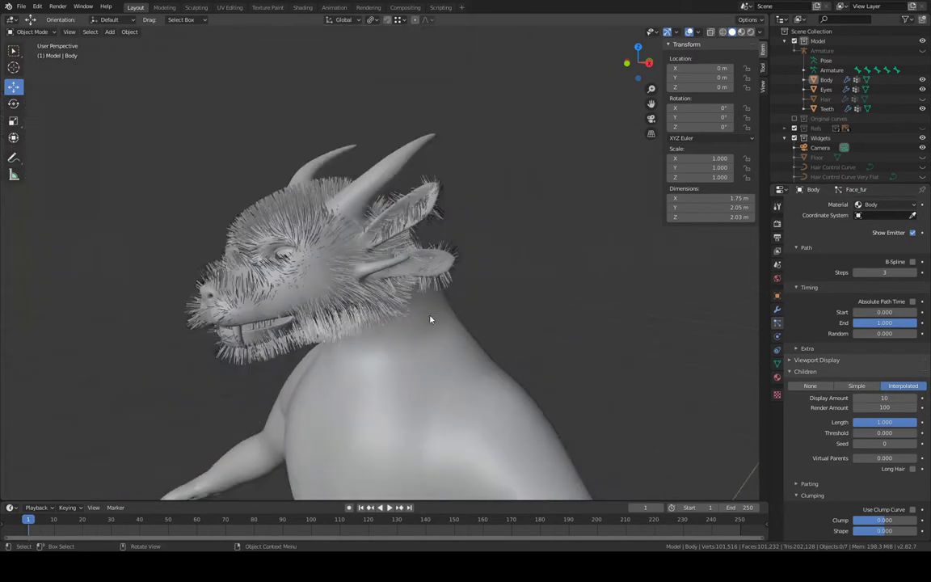
{"action": "middle_click_drag", "start_coordinate": [430, 317], "coordinate": [499, 300], "text": "shift"}
{"action": "scroll", "coordinate": [554, 300], "scroll_direction": "up", "scroll_amount": 2}
{"action": "scroll", "coordinate": [560, 292], "scroll_direction": "up", "scroll_amount": 1}
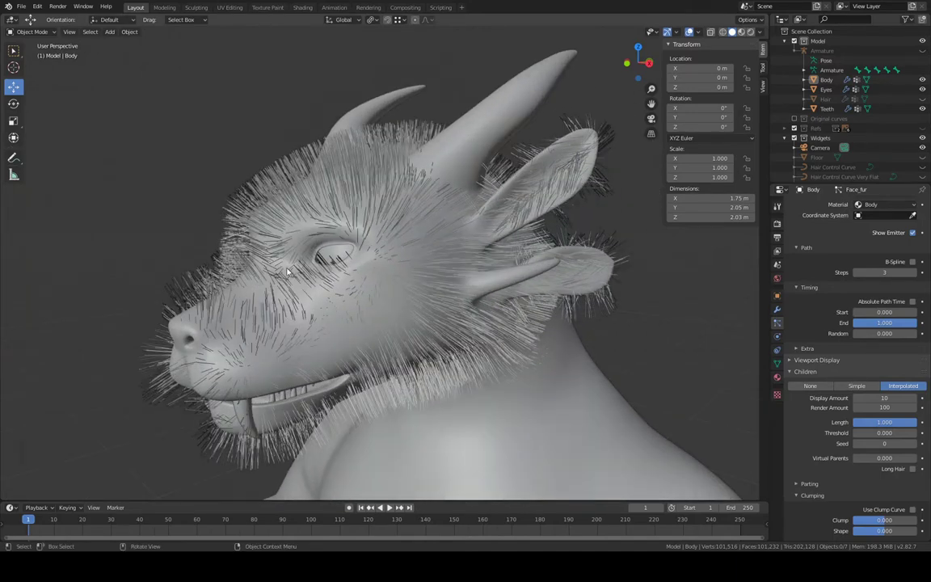
Switch to Particle Edit mode and set the Face_fur children's Display Amount to 20, facing the head from the front
{"action": "left_click", "coordinate": [32, 32]}
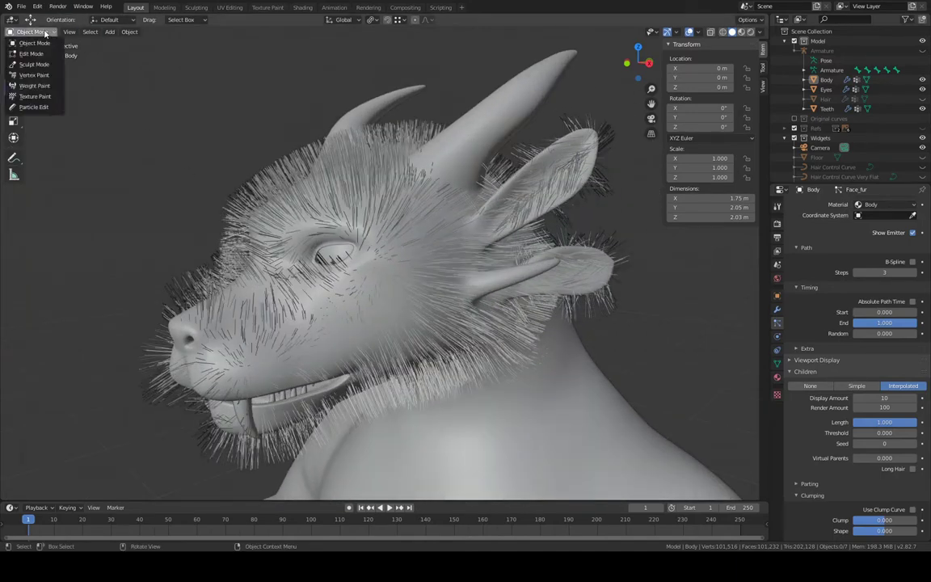
{"action": "left_click", "coordinate": [37, 107]}
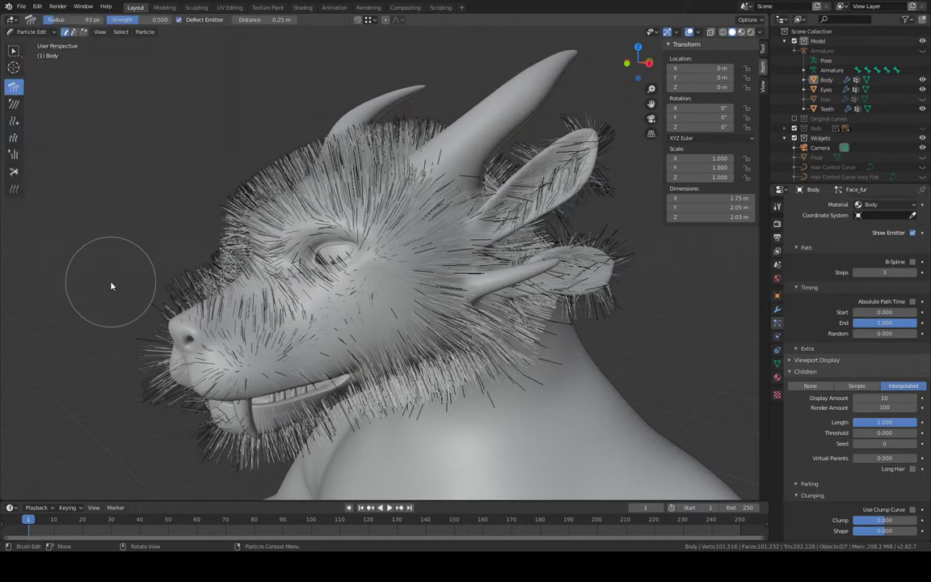
{"action": "middle_click_drag", "start_coordinate": [293, 195], "coordinate": [331, 241]}
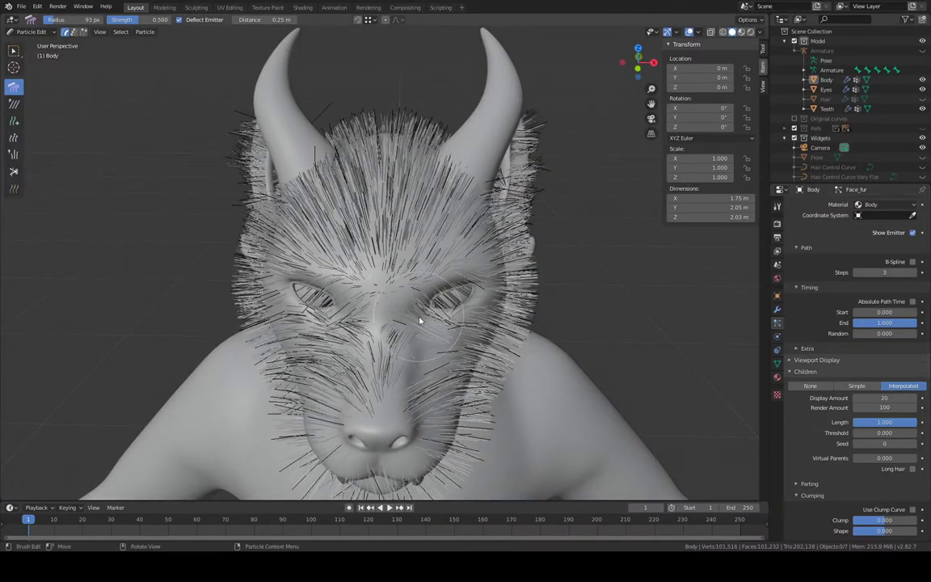
{"action": "left_click", "coordinate": [647, 254]}
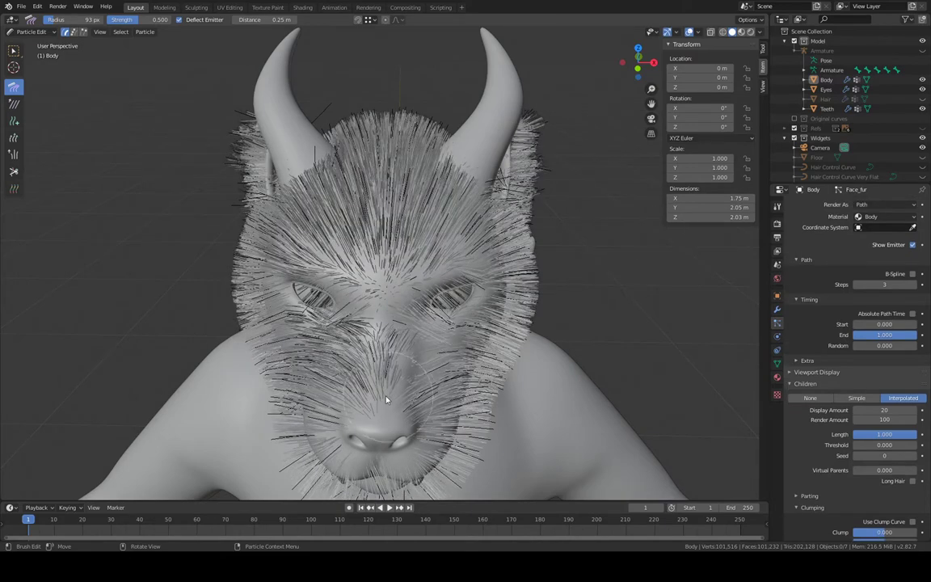
Comb the fur along the centre of the snout from the nose up over the forehead between the horns
{"action": "mouse_move", "coordinate": [378, 407]}
{"action": "left_mouse_down"}
{"action": "mouse_move", "coordinate": [344, 231]}
{"action": "mouse_move", "coordinate": [398, 210]}
{"action": "left_mouse_up"}
{"action": "middle_click_drag", "start_coordinate": [398, 210], "coordinate": [410, 354]}
{"action": "scroll", "coordinate": [399, 280], "scroll_direction": "up", "scroll_amount": 2}
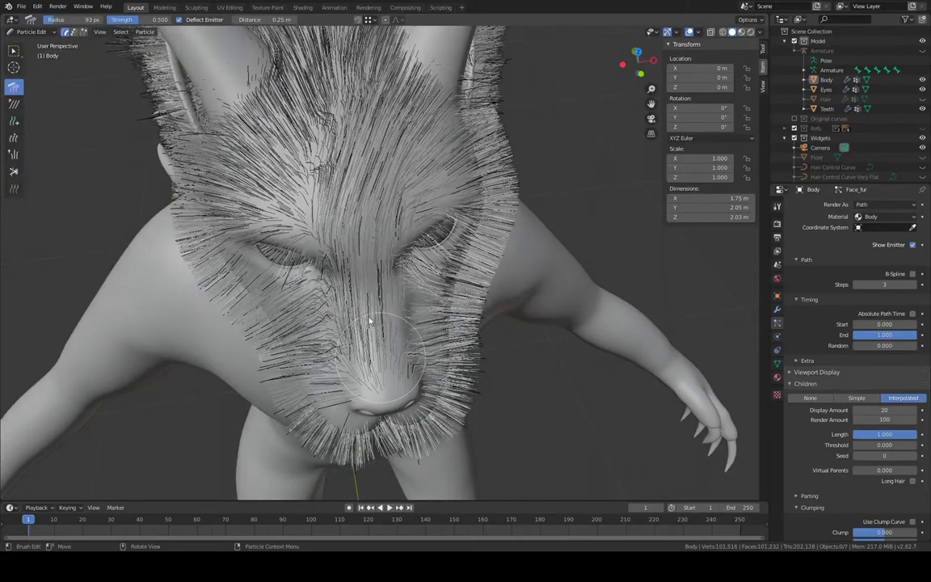
{"action": "mouse_move", "coordinate": [370, 322]}
{"action": "left_mouse_down"}
{"action": "mouse_move", "coordinate": [335, 154]}
{"action": "mouse_move", "coordinate": [338, 94]}
{"action": "mouse_move", "coordinate": [313, 55]}
{"action": "left_mouse_up"}
{"action": "mouse_move", "coordinate": [313, 56]}
{"action": "middle_mouse_down"}
{"action": "mouse_move", "coordinate": [420, 138]}
{"action": "mouse_move", "coordinate": [447, 250]}
{"action": "mouse_move", "coordinate": [416, 323]}
{"action": "mouse_move", "coordinate": [384, 356]}
{"action": "middle_mouse_up"}
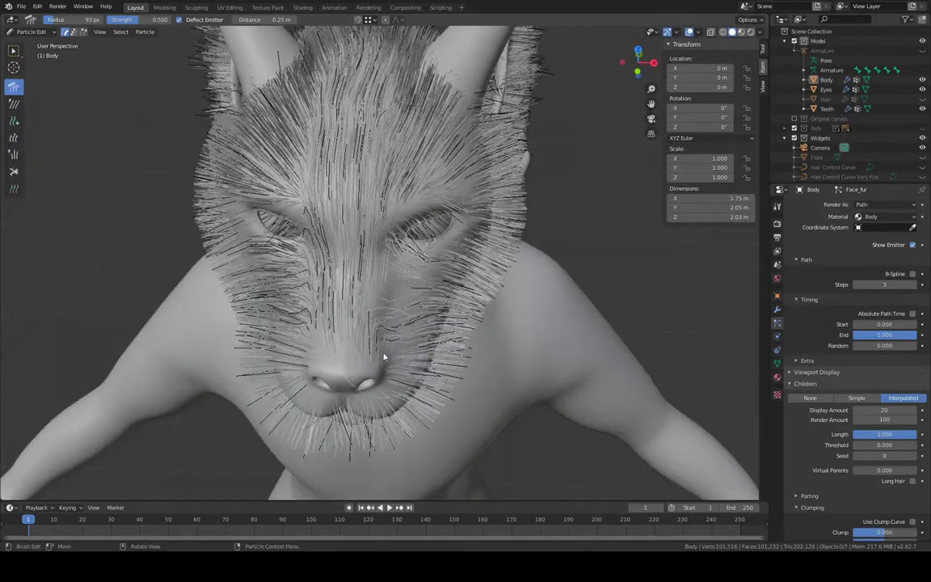
Comb the fur on both sides of the snout upward past the eyes and over the brows
{"action": "mouse_move", "coordinate": [416, 276]}
{"action": "left_mouse_down"}
{"action": "mouse_move", "coordinate": [474, 207]}
{"action": "mouse_move", "coordinate": [482, 143]}
{"action": "mouse_move", "coordinate": [425, 105]}
{"action": "mouse_move", "coordinate": [434, 218]}
{"action": "left_mouse_up"}
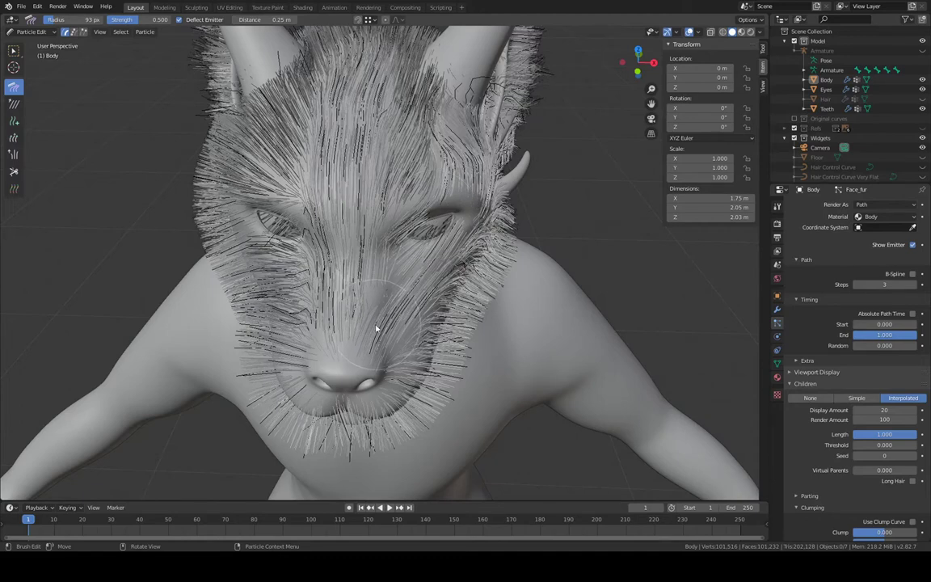
{"action": "mouse_move", "coordinate": [393, 263]}
{"action": "left_mouse_down"}
{"action": "mouse_move", "coordinate": [378, 212]}
{"action": "mouse_move", "coordinate": [414, 50]}
{"action": "left_mouse_up"}
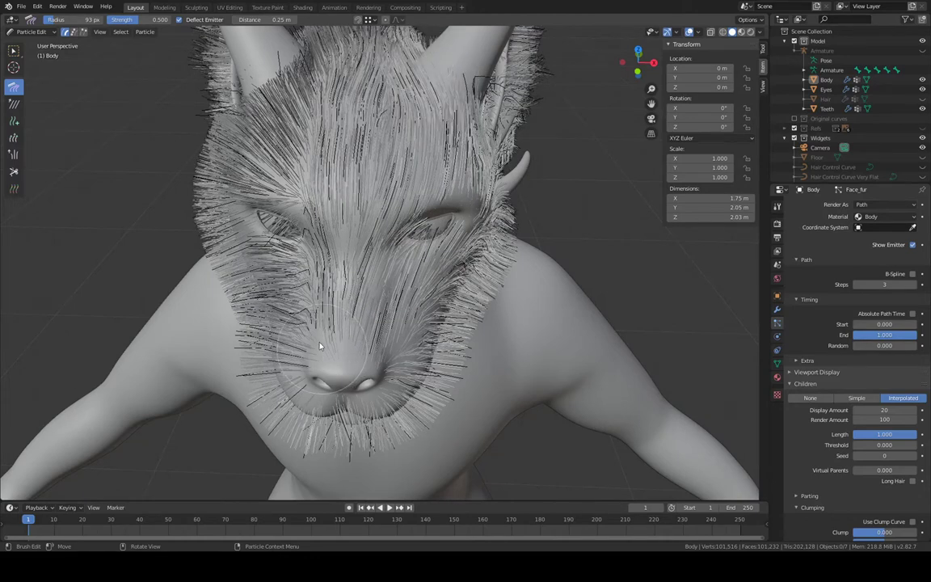
{"action": "mouse_move", "coordinate": [319, 346]}
{"action": "left_mouse_down"}
{"action": "mouse_move", "coordinate": [283, 303]}
{"action": "mouse_move", "coordinate": [267, 259]}
{"action": "mouse_move", "coordinate": [262, 210]}
{"action": "mouse_move", "coordinate": [298, 132]}
{"action": "mouse_move", "coordinate": [267, 50]}
{"action": "mouse_move", "coordinate": [301, 117]}
{"action": "left_mouse_up"}
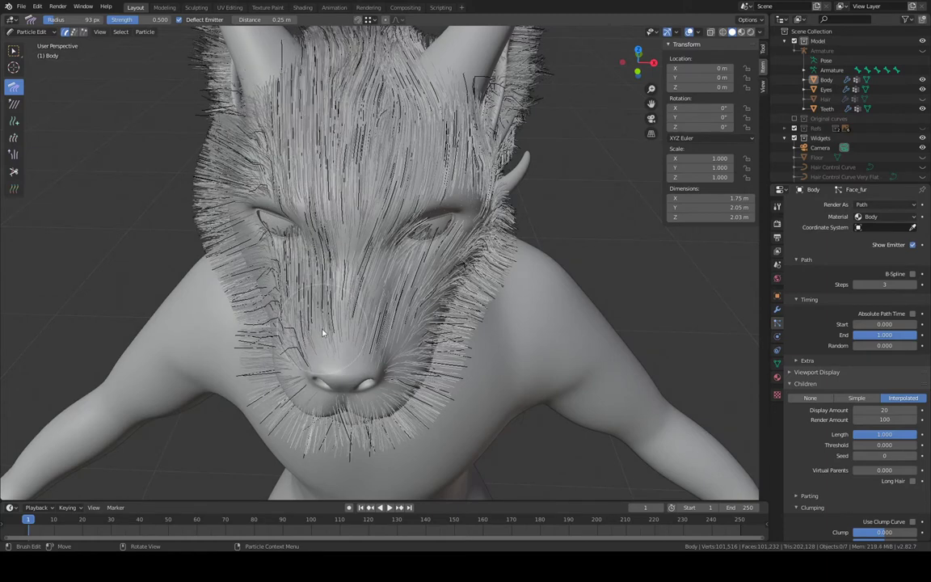
{"action": "mouse_move", "coordinate": [315, 321]}
{"action": "left_mouse_down"}
{"action": "mouse_move", "coordinate": [283, 243]}
{"action": "mouse_move", "coordinate": [279, 186]}
{"action": "mouse_move", "coordinate": [294, 106]}
{"action": "mouse_move", "coordinate": [261, 55]}
{"action": "mouse_move", "coordinate": [275, 49]}
{"action": "mouse_move", "coordinate": [263, 37]}
{"action": "left_mouse_up"}
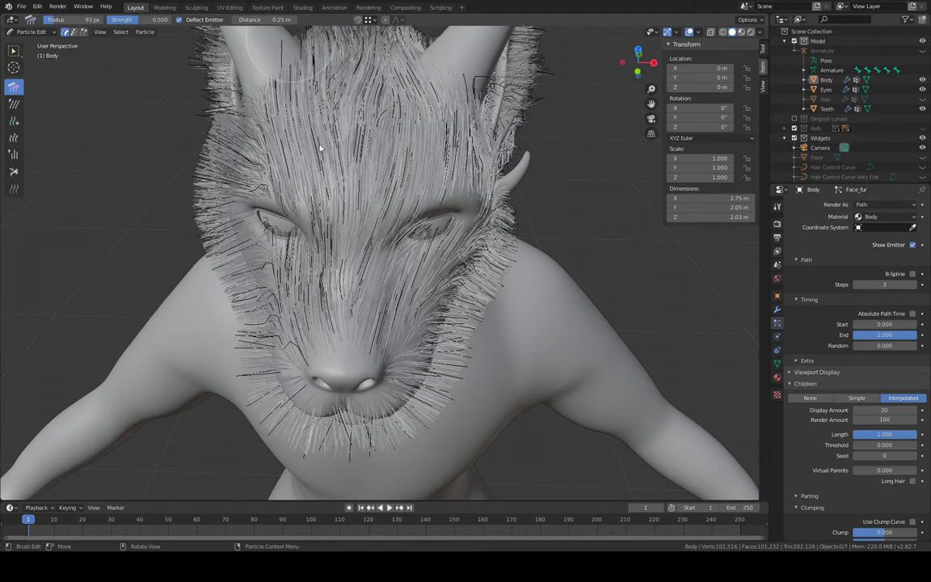
{"action": "middle_click_drag", "start_coordinate": [262, 37], "coordinate": [356, 277]}
{"action": "mouse_move", "coordinate": [339, 348]}
{"action": "left_mouse_down"}
{"action": "mouse_move", "coordinate": [267, 283]}
{"action": "mouse_move", "coordinate": [194, 81]}
{"action": "left_mouse_up"}
Comb the fur on the creature's left cheek back from the nose toward the horn and ear
{"action": "middle_click_drag", "start_coordinate": [350, 175], "coordinate": [393, 186]}
{"action": "middle_click_drag", "start_coordinate": [313, 246], "coordinate": [242, 236]}
{"action": "mouse_move", "coordinate": [232, 231]}
{"action": "left_mouse_down"}
{"action": "mouse_move", "coordinate": [274, 208]}
{"action": "mouse_move", "coordinate": [284, 156]}
{"action": "mouse_move", "coordinate": [302, 133]}
{"action": "mouse_move", "coordinate": [369, 84]}
{"action": "left_mouse_up"}
{"action": "middle_click_drag", "start_coordinate": [369, 84], "coordinate": [276, 255]}
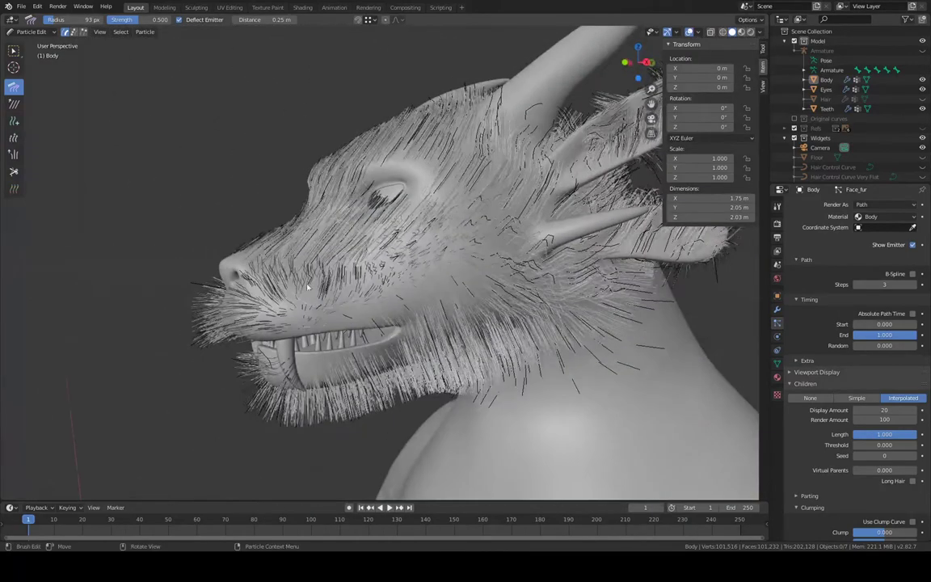
{"action": "mouse_move", "coordinate": [256, 277]}
{"action": "left_mouse_down"}
{"action": "mouse_move", "coordinate": [242, 265]}
{"action": "mouse_move", "coordinate": [269, 235]}
{"action": "mouse_move", "coordinate": [384, 254]}
{"action": "mouse_move", "coordinate": [471, 221]}
{"action": "left_mouse_up"}
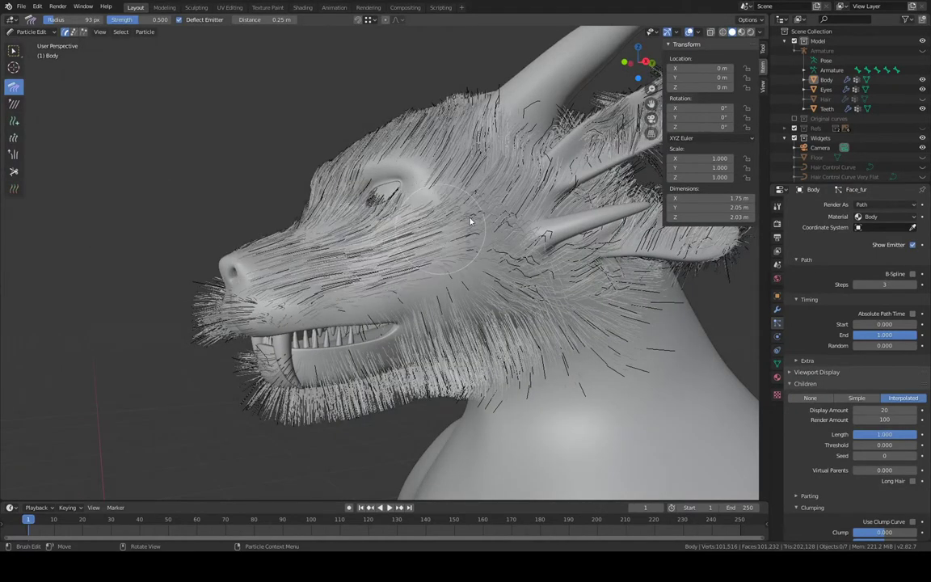
{"action": "mouse_move", "coordinate": [524, 194]}
{"action": "left_mouse_down"}
{"action": "mouse_move", "coordinate": [477, 166]}
{"action": "mouse_move", "coordinate": [511, 142]}
{"action": "left_mouse_up"}
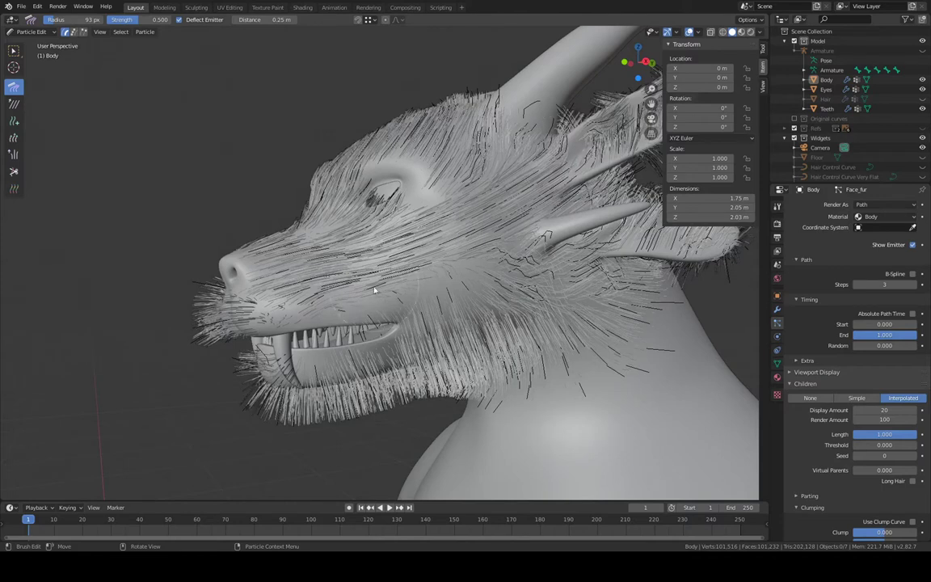
Comb the fur on the left upper lip and lower cheek back toward the ears
{"action": "mouse_move", "coordinate": [246, 313]}
{"action": "left_mouse_down"}
{"action": "mouse_move", "coordinate": [231, 307]}
{"action": "mouse_move", "coordinate": [506, 288]}
{"action": "left_mouse_up"}
{"action": "middle_click_drag", "start_coordinate": [506, 288], "coordinate": [455, 267]}
{"action": "mouse_move", "coordinate": [338, 304]}
{"action": "left_mouse_down"}
{"action": "mouse_move", "coordinate": [321, 267]}
{"action": "mouse_move", "coordinate": [380, 275]}
{"action": "mouse_move", "coordinate": [426, 295]}
{"action": "left_mouse_up"}
{"action": "middle_click_drag", "start_coordinate": [426, 295], "coordinate": [272, 315]}
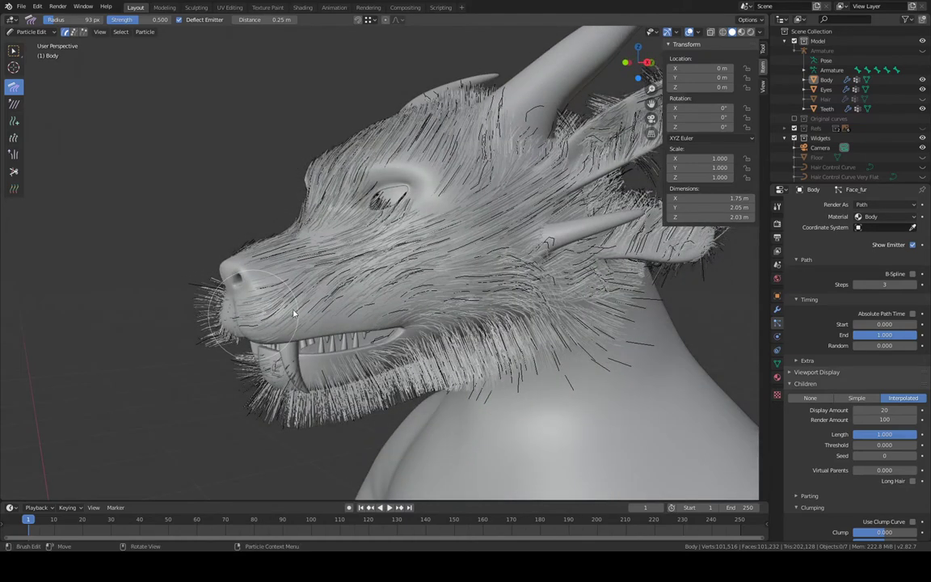
{"action": "mouse_move", "coordinate": [293, 314]}
{"action": "left_mouse_down"}
{"action": "mouse_move", "coordinate": [304, 266]}
{"action": "mouse_move", "coordinate": [377, 267]}
{"action": "mouse_move", "coordinate": [459, 287]}
{"action": "mouse_move", "coordinate": [595, 232]}
{"action": "left_mouse_up"}
Comb the fur on the creature's right side back from the upper lip and nose toward the ear
{"action": "middle_click_drag", "start_coordinate": [598, 232], "coordinate": [423, 271]}
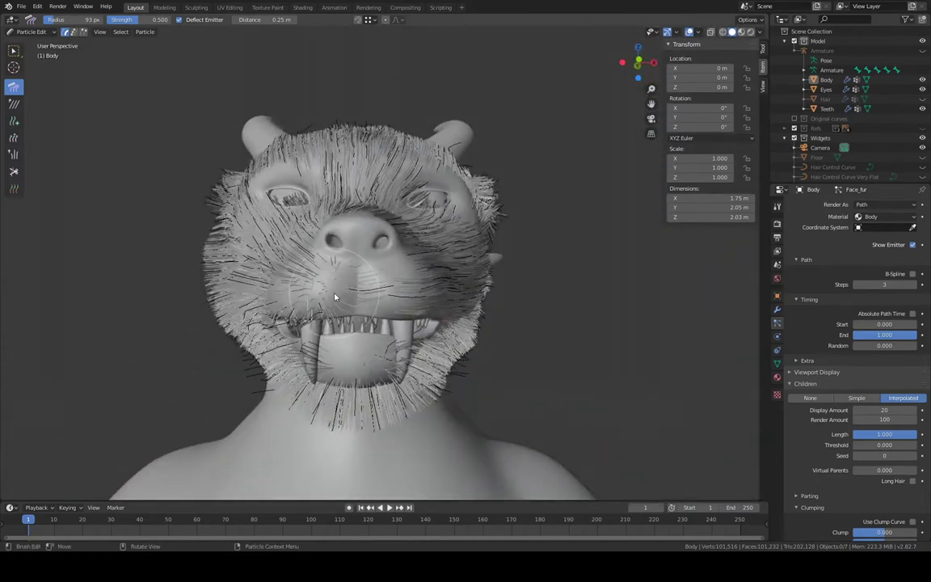
{"action": "mouse_move", "coordinate": [331, 296]}
{"action": "left_mouse_down"}
{"action": "mouse_move", "coordinate": [277, 309]}
{"action": "mouse_move", "coordinate": [321, 302]}
{"action": "mouse_move", "coordinate": [299, 272]}
{"action": "mouse_move", "coordinate": [252, 291]}
{"action": "mouse_move", "coordinate": [243, 285]}
{"action": "mouse_move", "coordinate": [263, 308]}
{"action": "mouse_move", "coordinate": [235, 275]}
{"action": "mouse_move", "coordinate": [322, 296]}
{"action": "mouse_move", "coordinate": [240, 312]}
{"action": "mouse_move", "coordinate": [229, 277]}
{"action": "left_mouse_up"}
{"action": "middle_click_drag", "start_coordinate": [264, 288], "coordinate": [365, 287]}
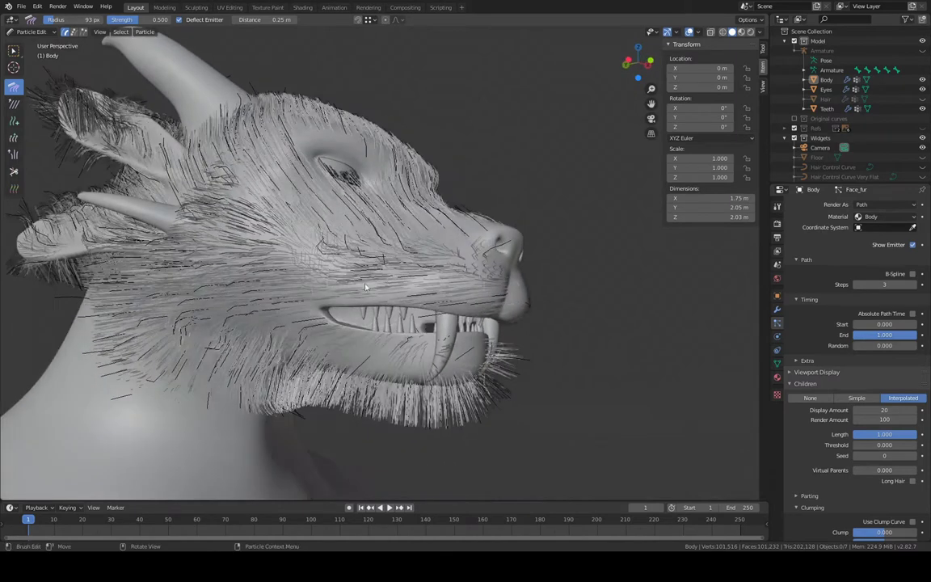
{"action": "mouse_move", "coordinate": [428, 277]}
{"action": "left_mouse_down"}
{"action": "mouse_move", "coordinate": [378, 243]}
{"action": "mouse_move", "coordinate": [311, 228]}
{"action": "mouse_move", "coordinate": [246, 257]}
{"action": "mouse_move", "coordinate": [222, 234]}
{"action": "mouse_move", "coordinate": [167, 218]}
{"action": "left_mouse_up"}
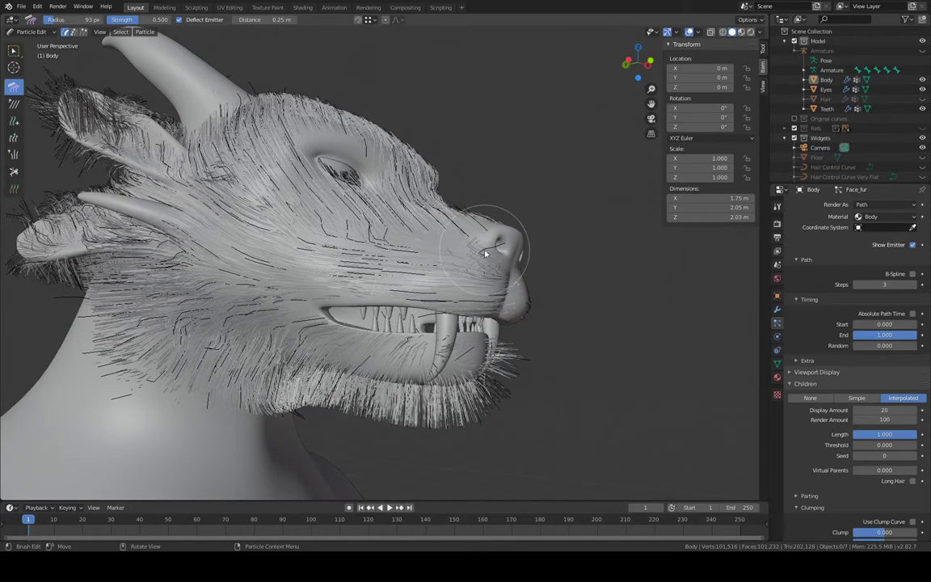
{"action": "mouse_move", "coordinate": [487, 251]}
{"action": "left_mouse_down"}
{"action": "mouse_move", "coordinate": [420, 251]}
{"action": "mouse_move", "coordinate": [242, 179]}
{"action": "mouse_move", "coordinate": [139, 152]}
{"action": "left_mouse_up"}
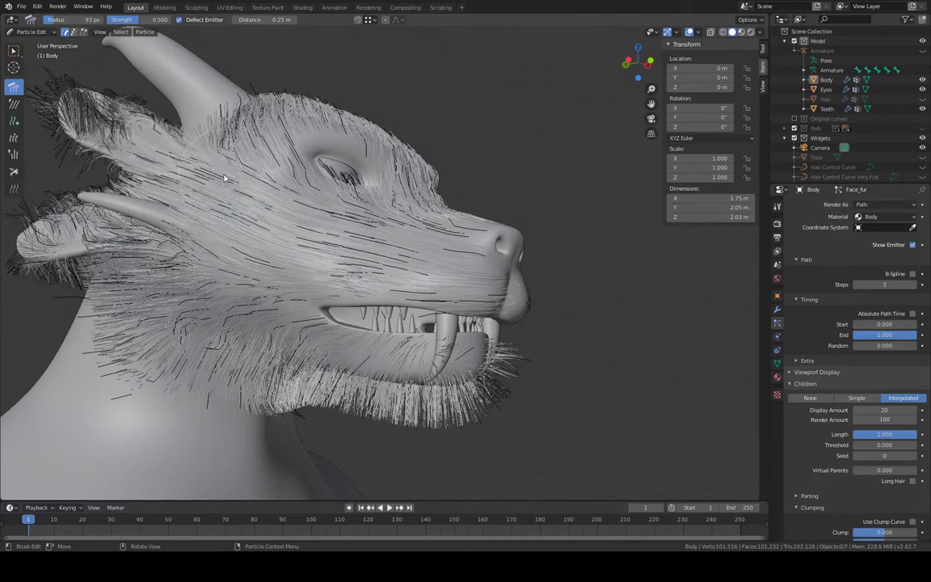
Add a few hairs to the bare muzzle below the nose using the Add brush with Count 1
{"action": "middle_click_drag", "start_coordinate": [139, 152], "coordinate": [415, 212]}
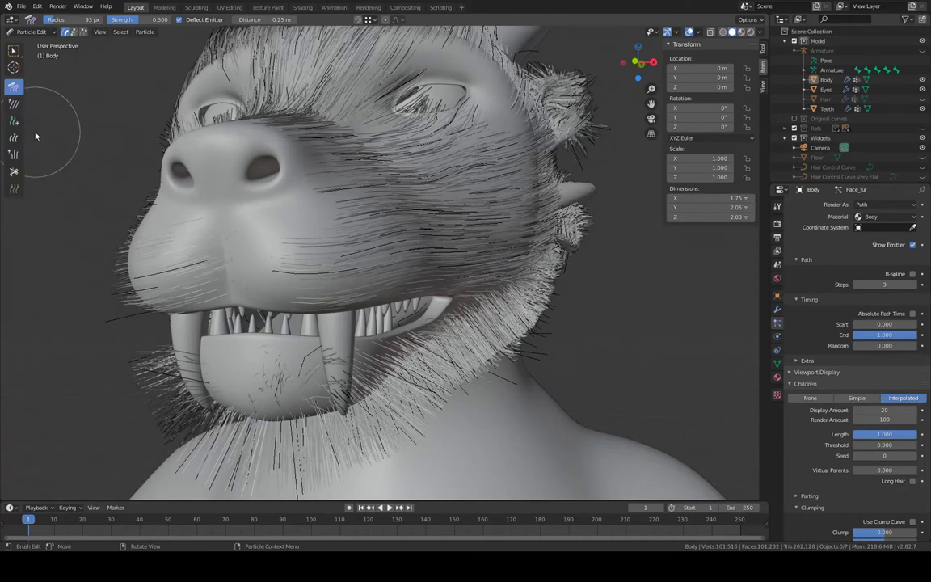
{"action": "left_click", "coordinate": [13, 121]}
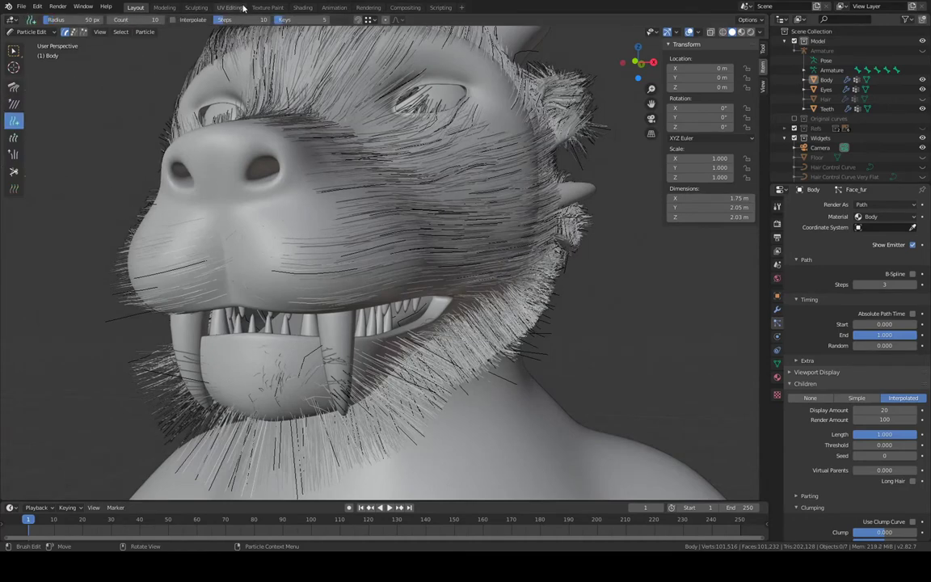
{"action": "left_click", "coordinate": [136, 19]}
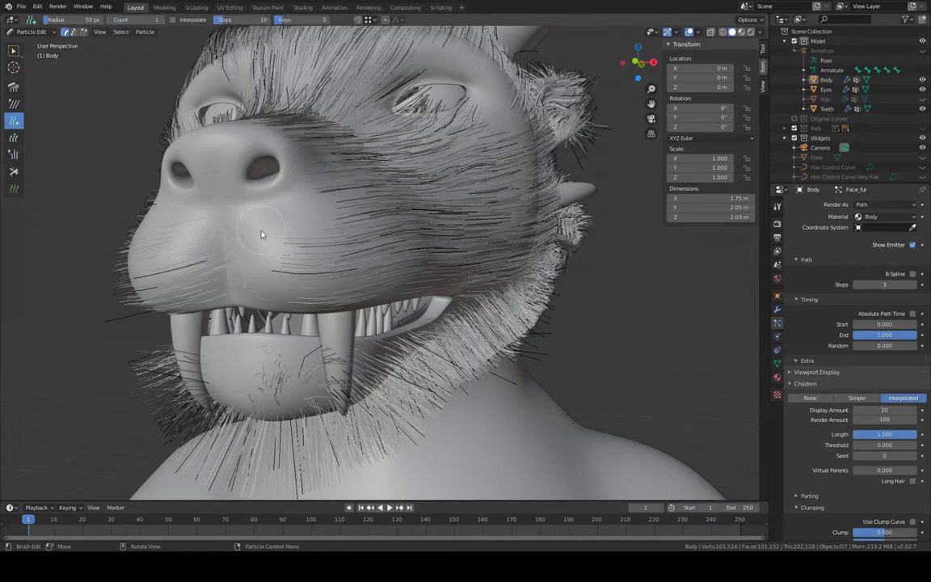
{"action": "middle_click_drag", "start_coordinate": [251, 239], "coordinate": [258, 215]}
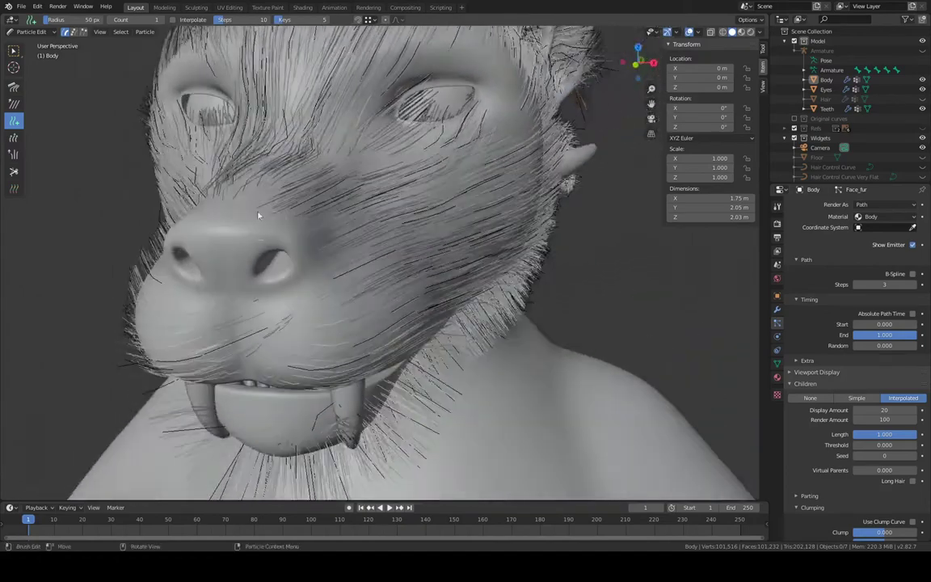
{"action": "middle_click_drag", "start_coordinate": [240, 168], "coordinate": [211, 166]}
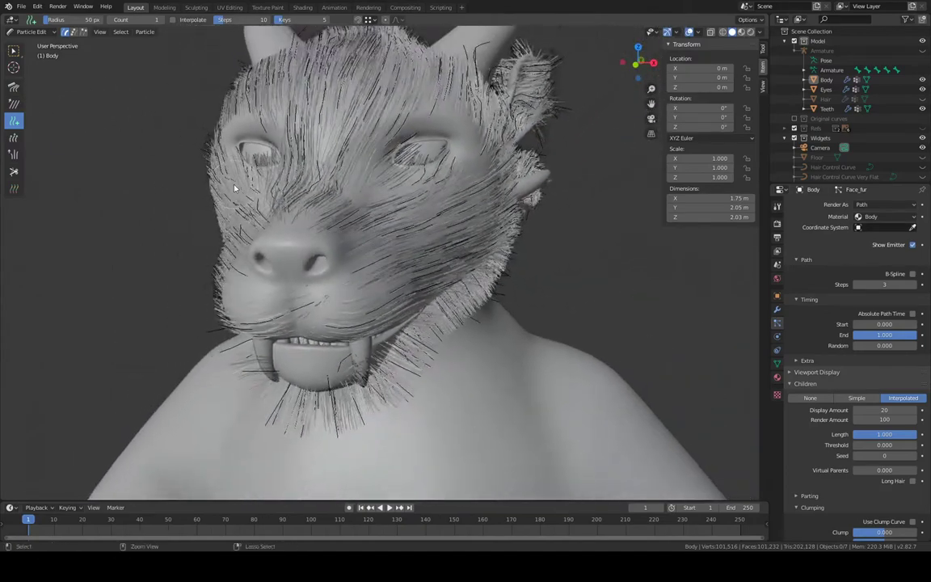
Comb the hairs below the nose and along the left side of the muzzle back toward the ear
{"action": "left_click", "coordinate": [14, 85]}
{"action": "middle_click_drag", "start_coordinate": [367, 216], "coordinate": [383, 196]}
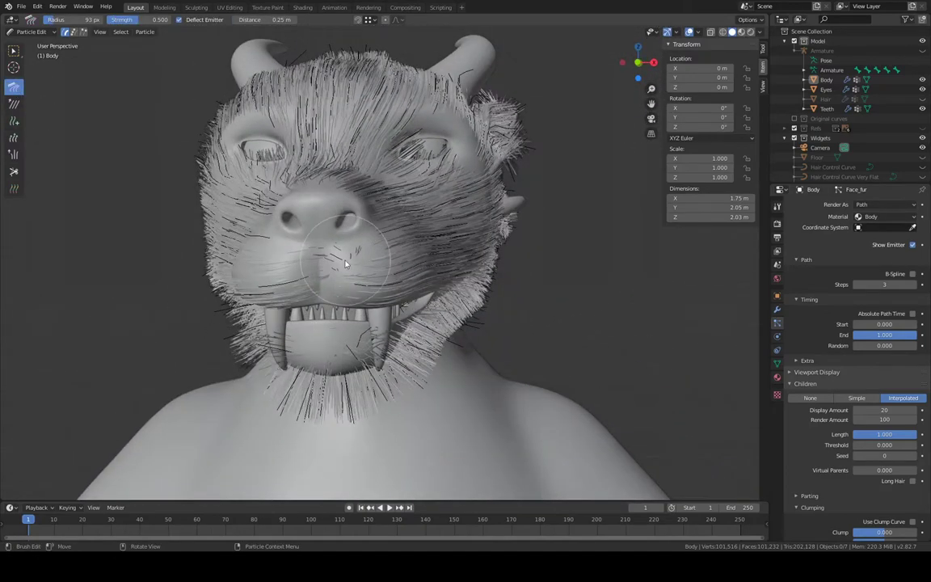
{"action": "left_click_drag", "start_coordinate": [347, 271], "coordinate": [451, 254]}
{"action": "middle_click_drag", "start_coordinate": [450, 254], "coordinate": [308, 270]}
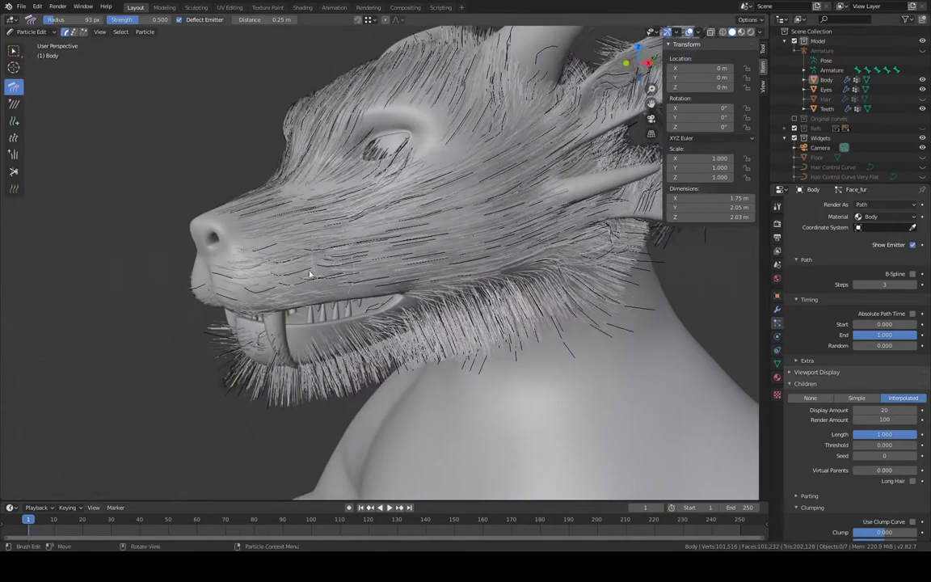
{"action": "mouse_move", "coordinate": [271, 284]}
{"action": "left_mouse_down"}
{"action": "mouse_move", "coordinate": [332, 260]}
{"action": "mouse_move", "coordinate": [473, 249]}
{"action": "mouse_move", "coordinate": [452, 227]}
{"action": "mouse_move", "coordinate": [501, 231]}
{"action": "mouse_move", "coordinate": [533, 206]}
{"action": "mouse_move", "coordinate": [523, 204]}
{"action": "left_mouse_up"}
{"action": "mouse_move", "coordinate": [523, 204]}
{"action": "middle_mouse_down"}
{"action": "mouse_move", "coordinate": [520, 182]}
{"action": "mouse_move", "coordinate": [530, 177]}
{"action": "mouse_move", "coordinate": [557, 191]}
{"action": "mouse_move", "coordinate": [557, 210]}
{"action": "mouse_move", "coordinate": [549, 193]}
{"action": "middle_mouse_up"}
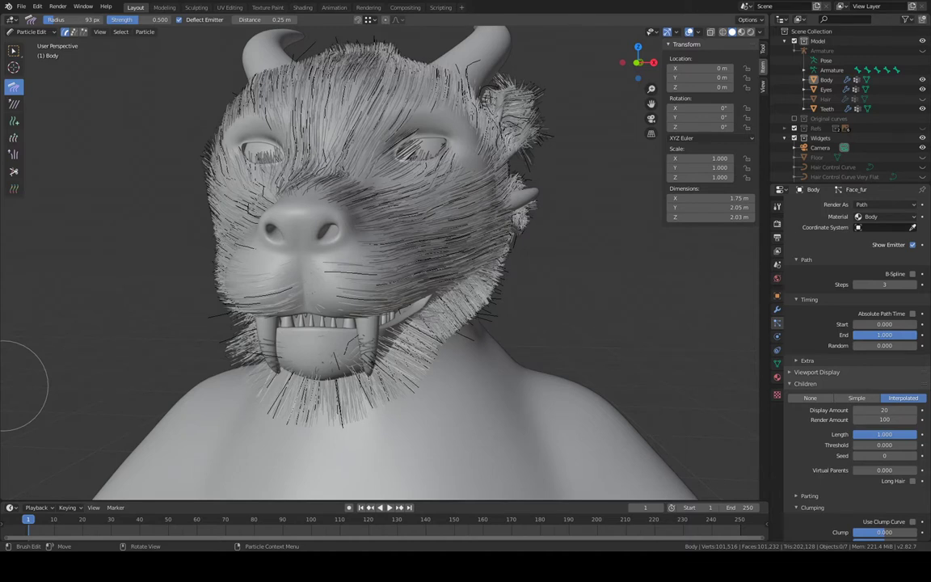
Compare the Main_fur and Paws_Fur particle systems with Face_fur, examining the combed head from the side with Face_fur active
{"action": "scroll", "coordinate": [841, 356], "scroll_direction": "up", "scroll_amount": 10}
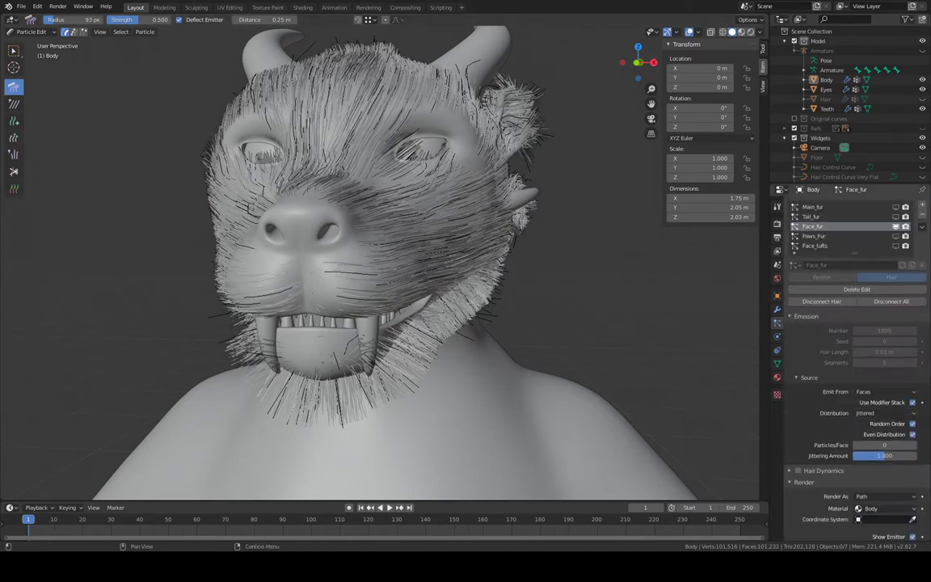
{"action": "scroll", "coordinate": [849, 144], "scroll_direction": "down", "scroll_amount": 2}
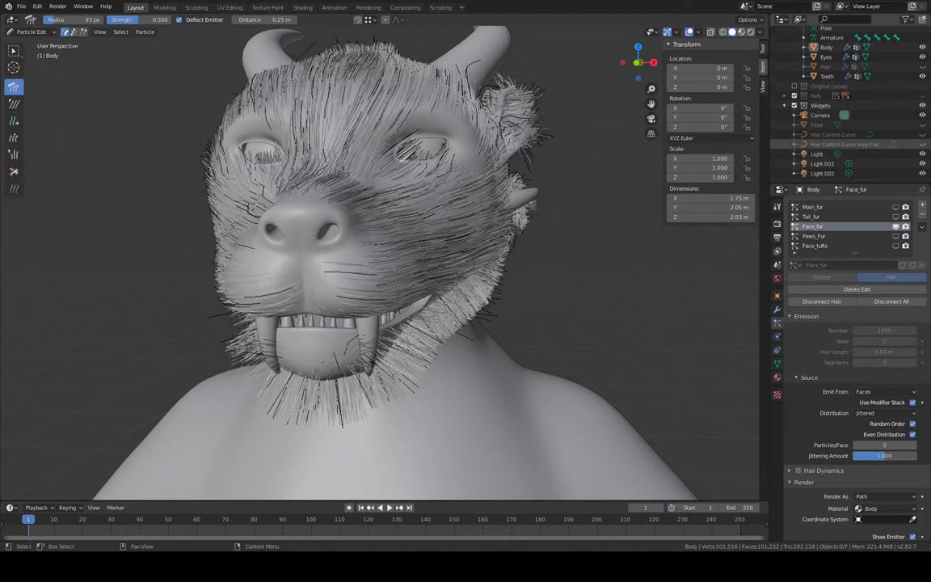
{"action": "scroll", "coordinate": [849, 144], "scroll_direction": "up", "scroll_amount": 2}
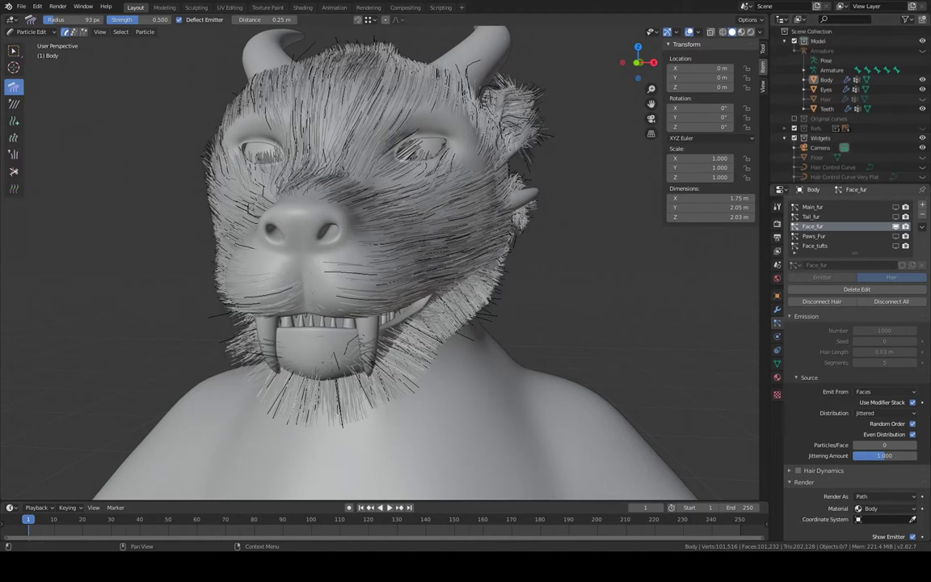
{"action": "left_click", "coordinate": [821, 208]}
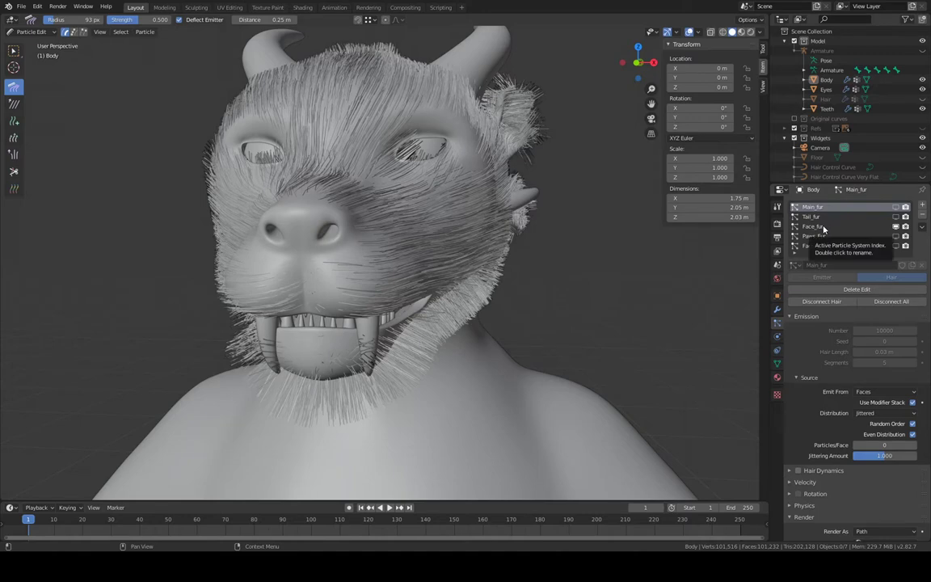
{"action": "left_click", "coordinate": [823, 228]}
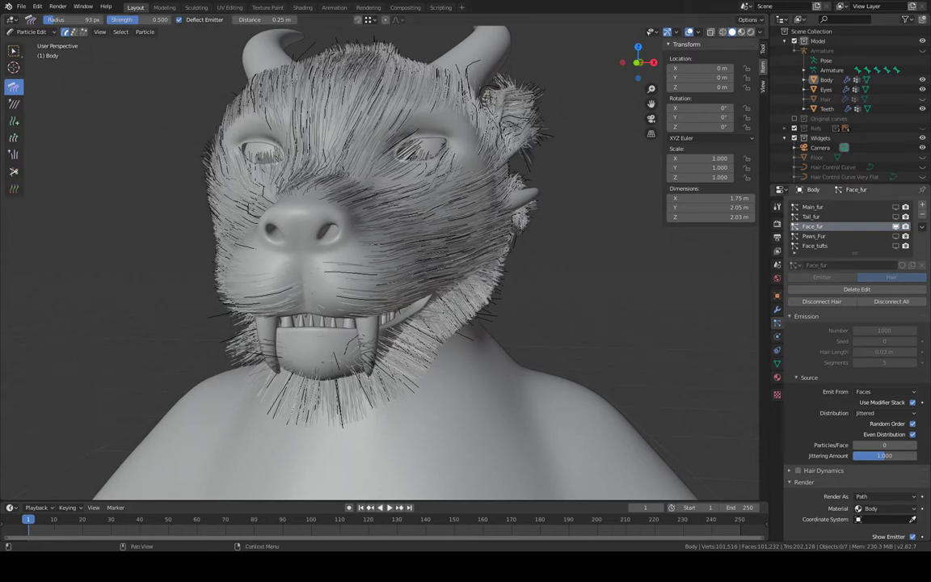
{"action": "left_click", "coordinate": [823, 237]}
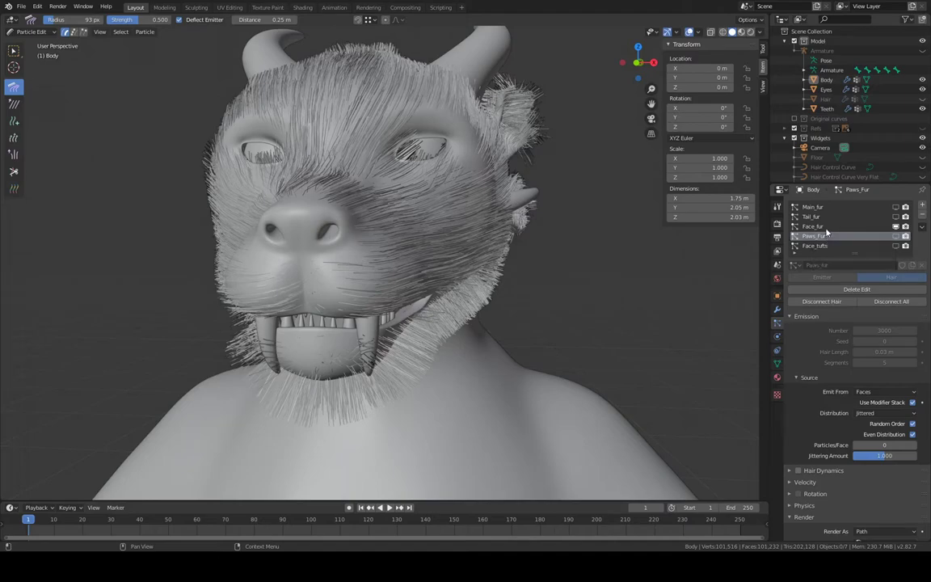
{"action": "left_click", "coordinate": [817, 207]}
{"action": "middle_click_drag", "start_coordinate": [613, 222], "coordinate": [485, 234]}
{"action": "left_click", "coordinate": [823, 228]}
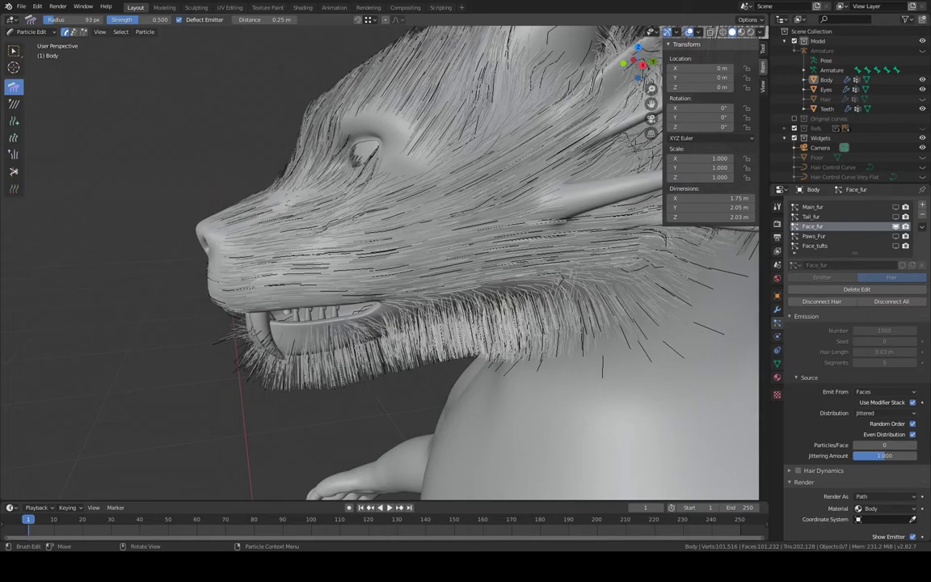
{"action": "mouse_move", "coordinate": [483, 275]}
{"action": "middle_mouse_down"}
{"action": "mouse_move", "coordinate": [579, 259]}
{"action": "mouse_move", "coordinate": [478, 259]}
{"action": "mouse_move", "coordinate": [555, 264]}
{"action": "mouse_move", "coordinate": [507, 281]}
{"action": "middle_mouse_up"}
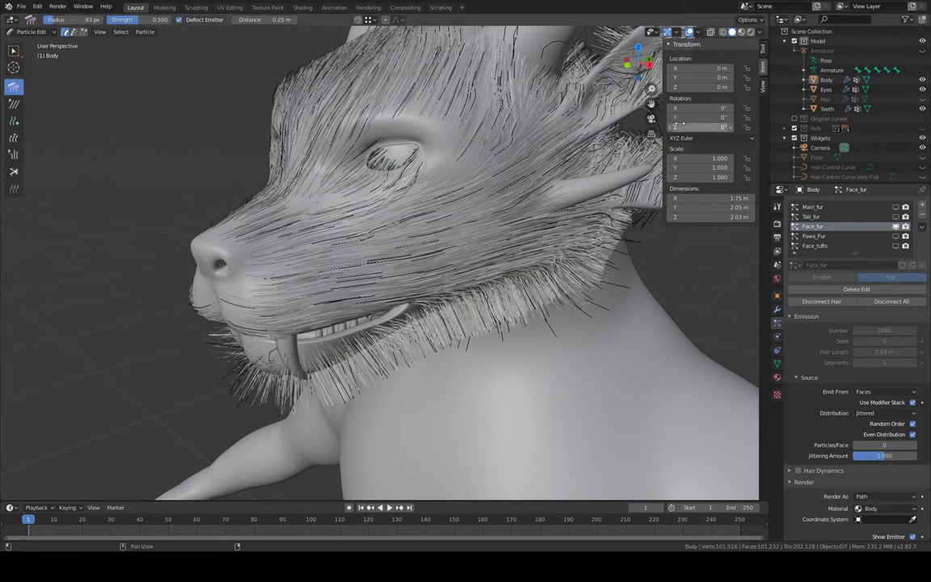
Delete the hair edits of the Face_fur particle system and return to Object Mode
{"action": "left_click", "coordinate": [856, 289]}
{"action": "left_click", "coordinate": [845, 290]}
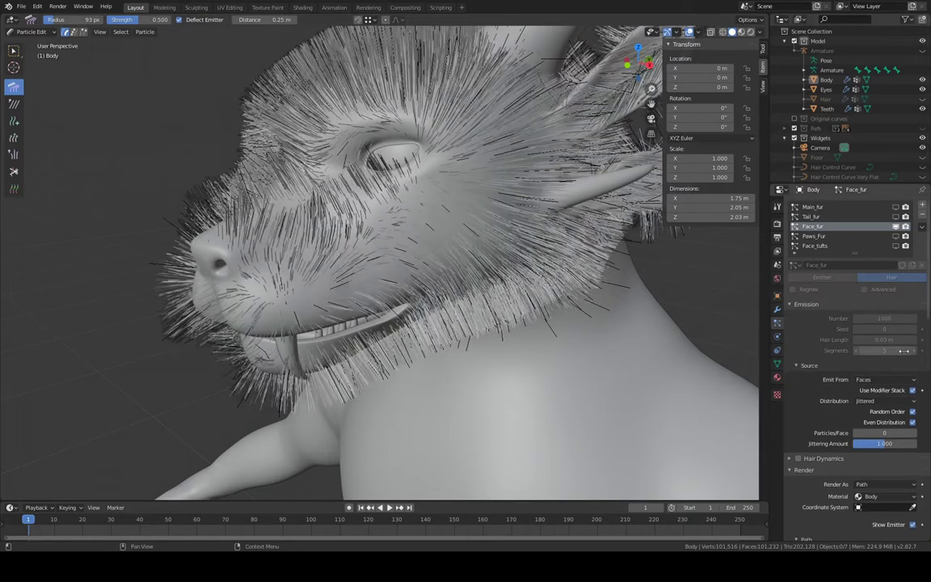
{"action": "left_click", "coordinate": [36, 33]}
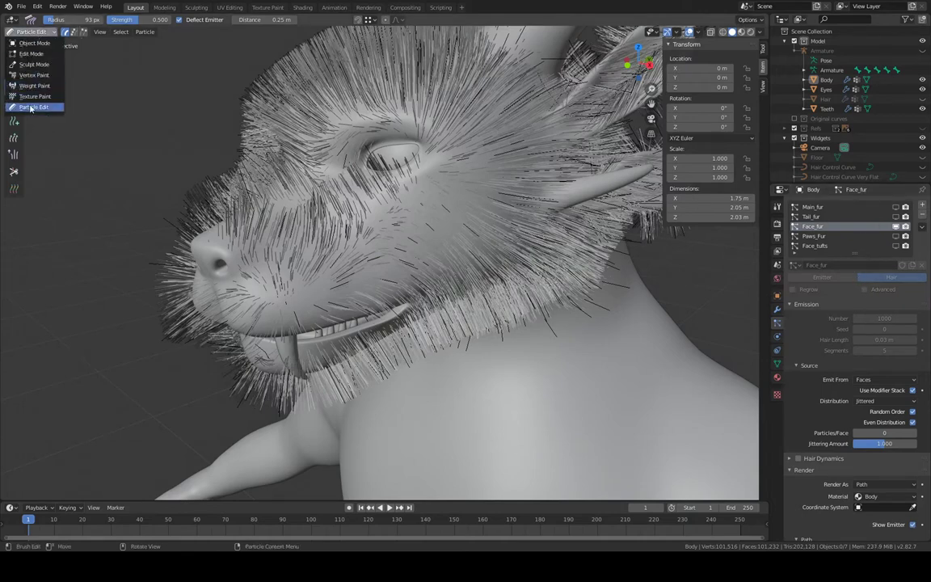
{"action": "left_click", "coordinate": [32, 43]}
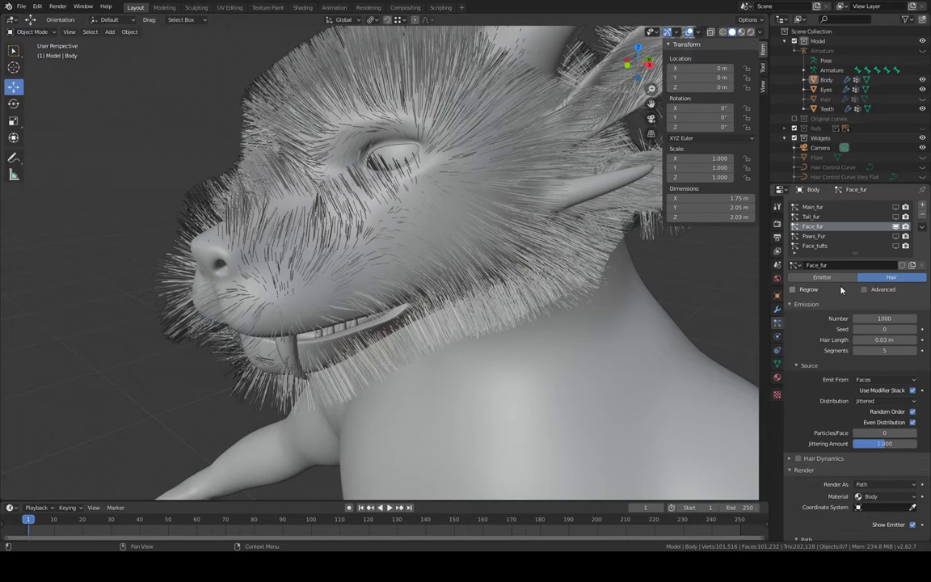
Set the Hair Length of Face_fur to 0.025 m and inspect the fur around the mouth up close
{"action": "left_click", "coordinate": [888, 340]}
{"action": "key", "text": "Return"}
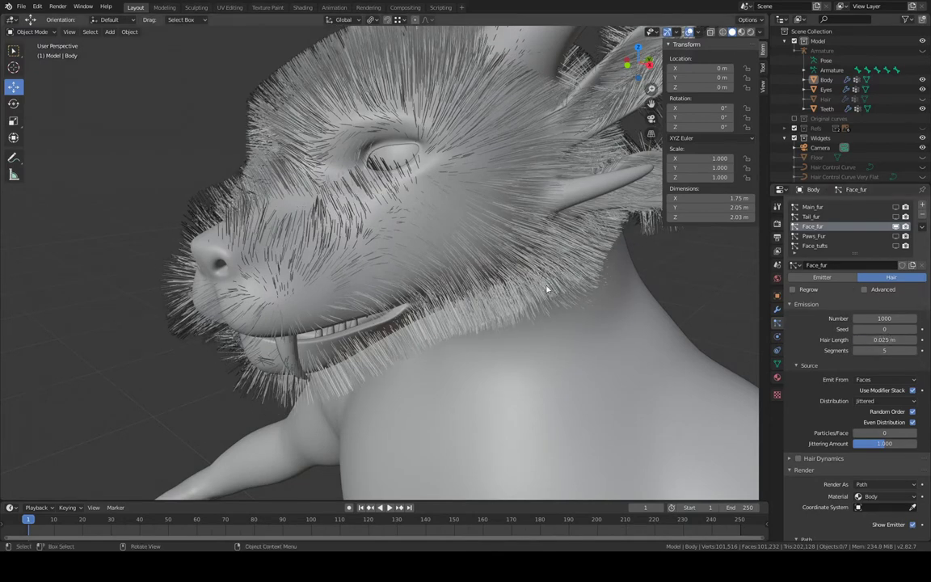
{"action": "middle_click_drag", "start_coordinate": [547, 289], "coordinate": [503, 276]}
{"action": "scroll", "coordinate": [450, 248], "scroll_direction": "up", "scroll_amount": 1}
{"action": "scroll", "coordinate": [450, 248], "scroll_direction": "up", "scroll_amount": 2}
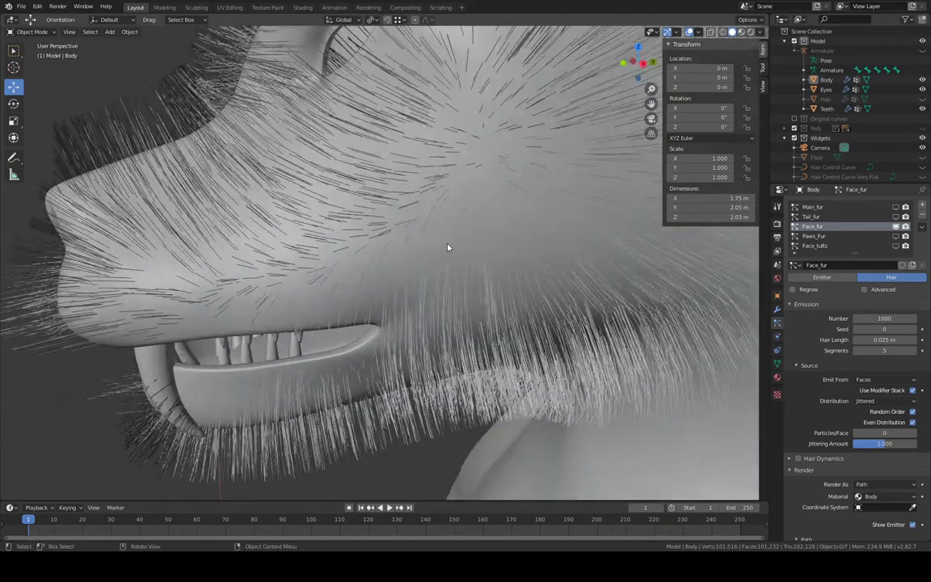
Try a Hair Length of 0.03 m for Face_fur, settling on 0.02 m
{"action": "scroll", "coordinate": [449, 247], "scroll_direction": "down", "scroll_amount": 3}
{"action": "middle_click_drag", "start_coordinate": [450, 247], "coordinate": [436, 253], "text": "shift"}
{"action": "left_click", "coordinate": [891, 342]}
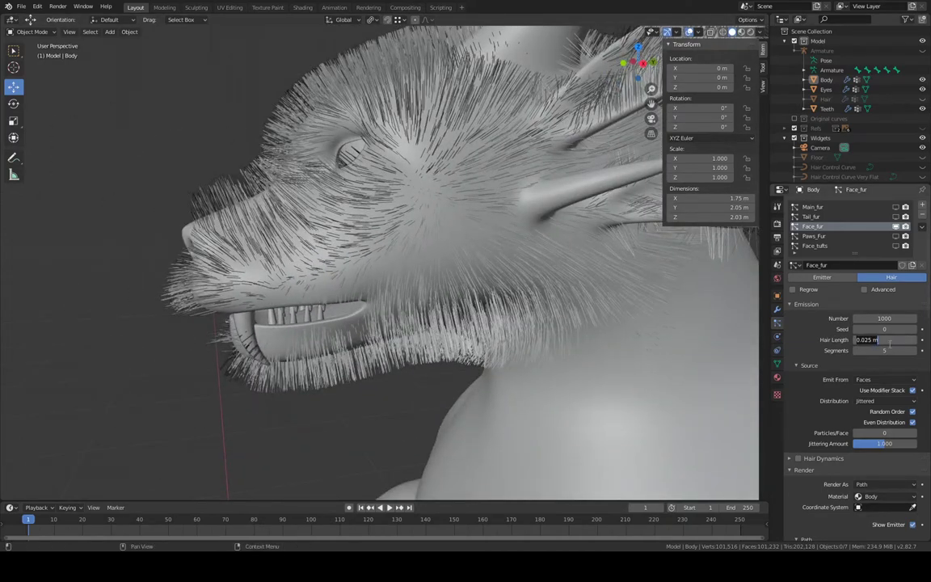
{"action": "key", "text": "Return"}
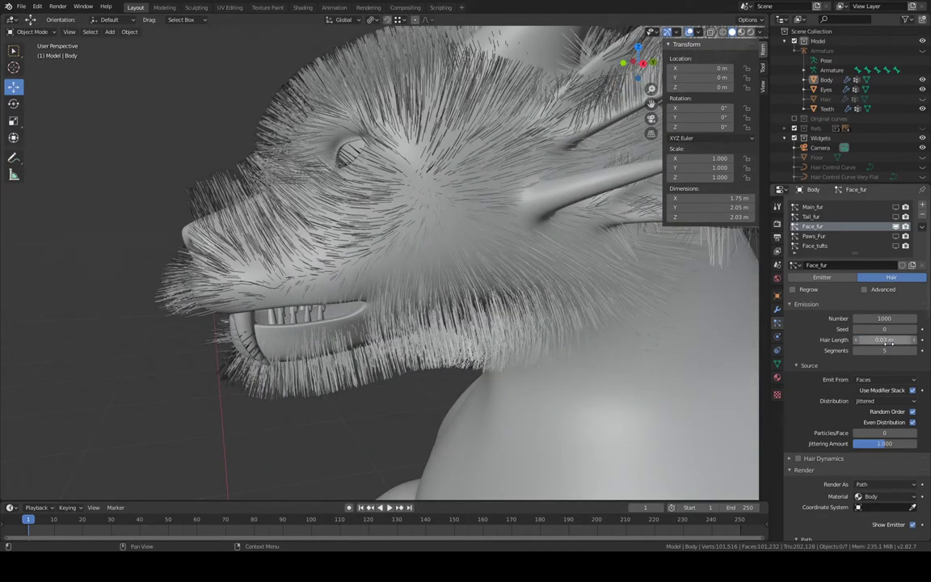
{"action": "left_click", "coordinate": [890, 345]}
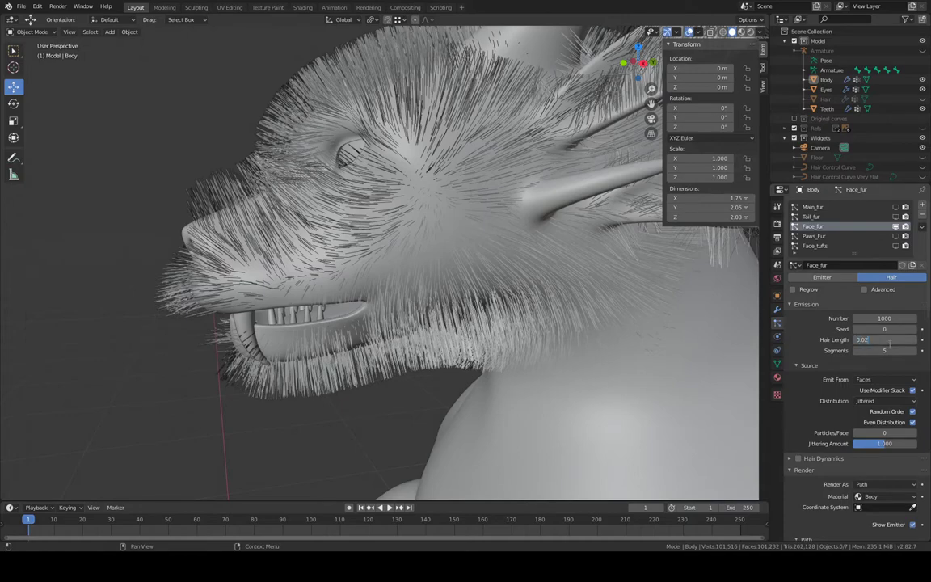
{"action": "key", "text": "Return"}
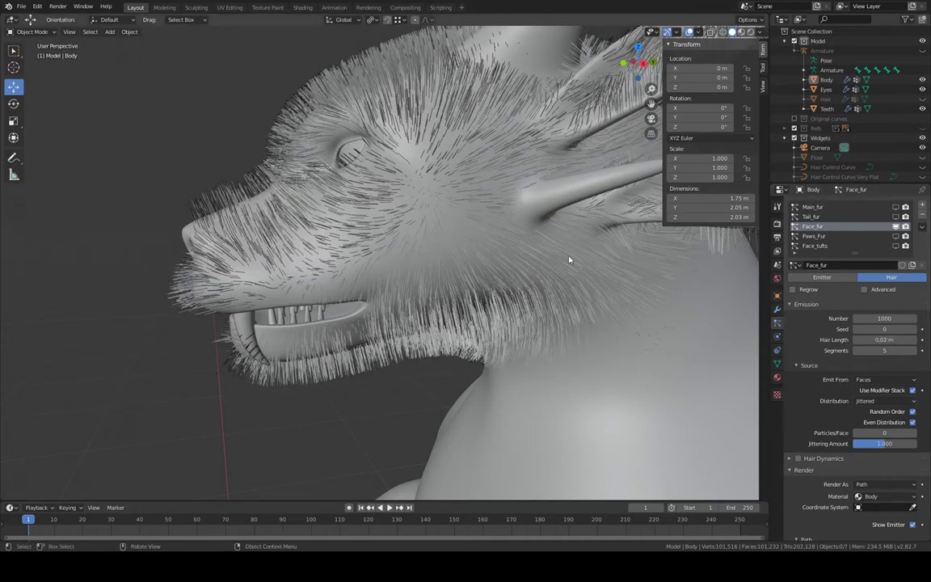
Set the Children of Face_fur to None to show only the parent hairs on the head
{"action": "middle_click_drag", "start_coordinate": [569, 259], "coordinate": [226, 162]}
{"action": "scroll", "coordinate": [551, 268], "scroll_direction": "down", "scroll_amount": 2}
{"action": "left_click", "coordinate": [31, 33]}
{"action": "middle_click_drag", "start_coordinate": [307, 222], "coordinate": [355, 226]}
{"action": "scroll", "coordinate": [791, 403], "scroll_direction": "down", "scroll_amount": 10}
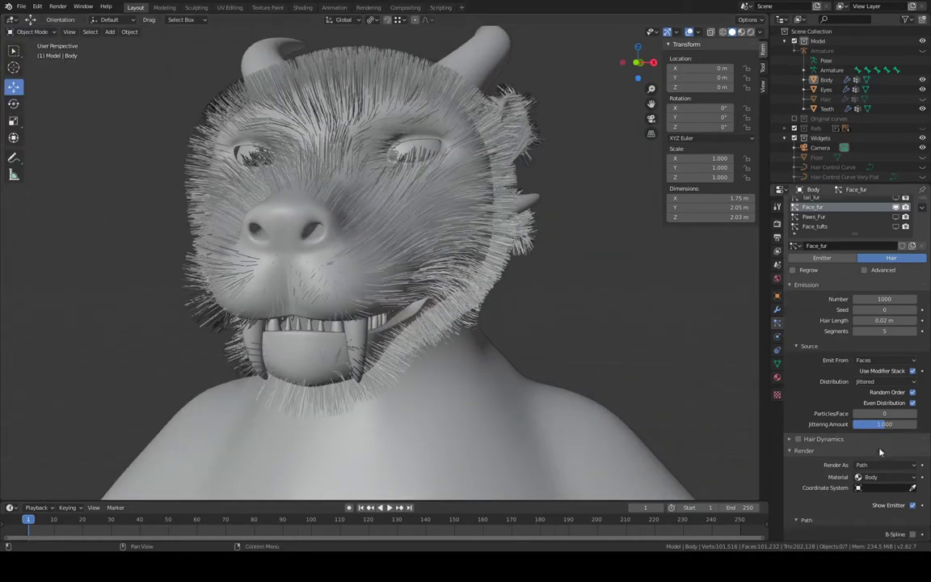
{"action": "left_click", "coordinate": [825, 312]}
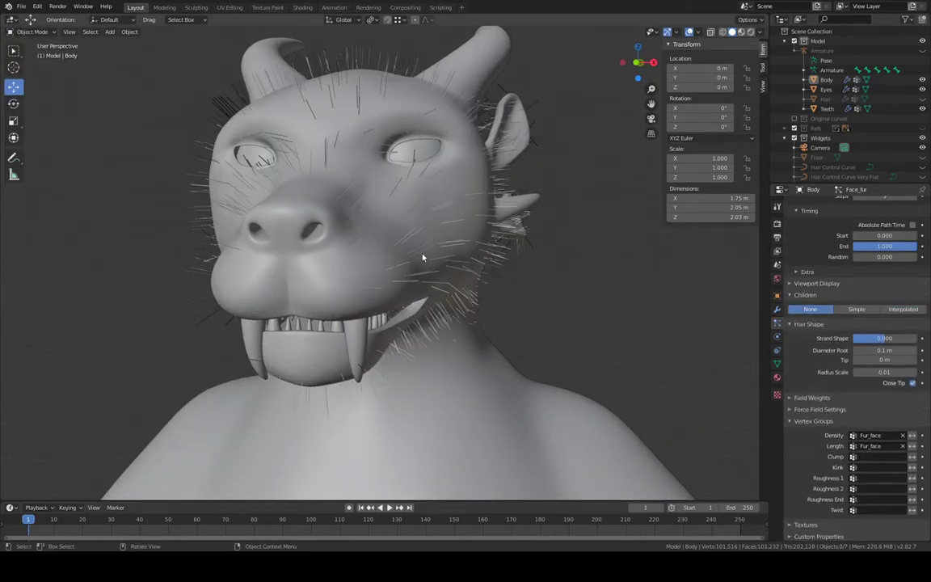
{"action": "middle_click_drag", "start_coordinate": [422, 258], "coordinate": [361, 272]}
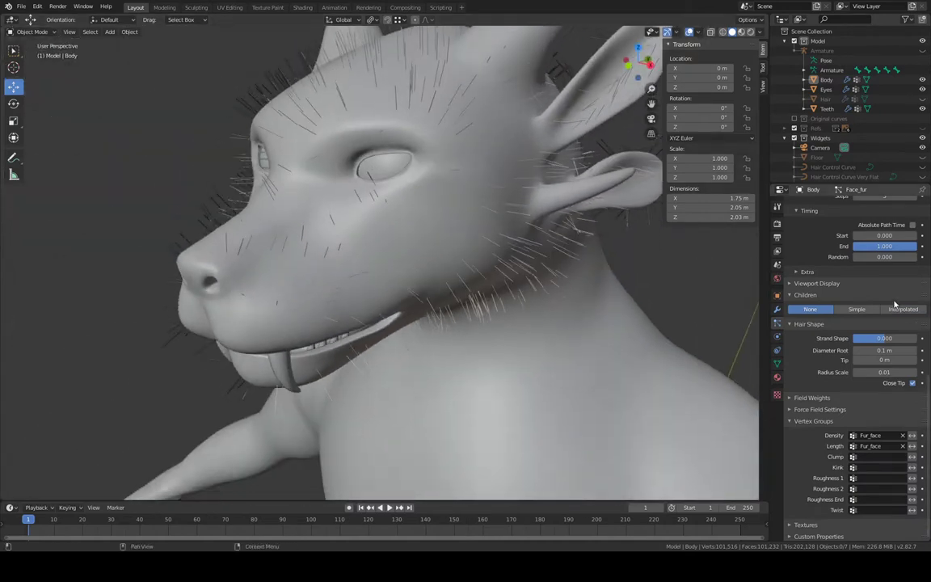
Step through the emission seeds of Face_fur up to Seed 7, checking the hair distribution around the face
{"action": "scroll", "coordinate": [895, 305], "scroll_direction": "up", "scroll_amount": 10}
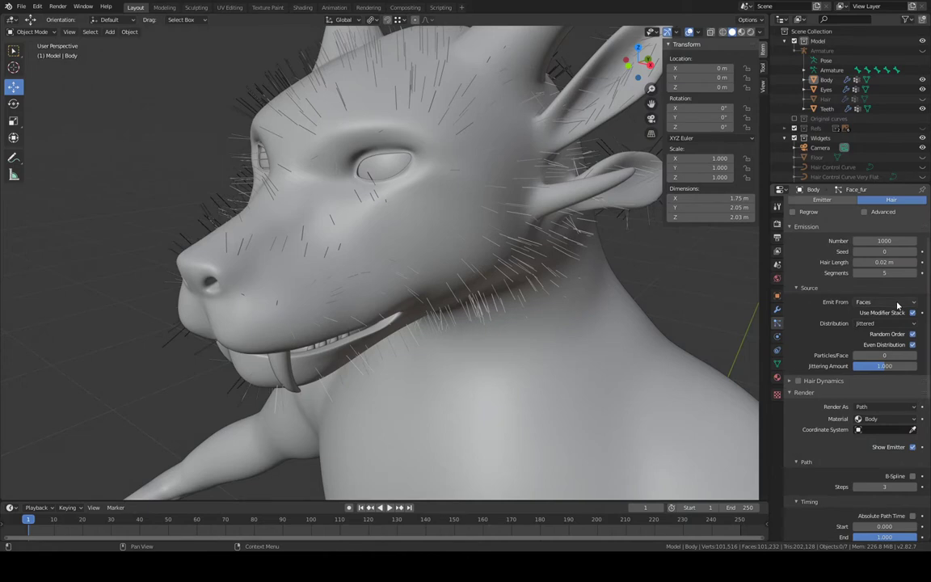
{"action": "left_click", "coordinate": [915, 252]}
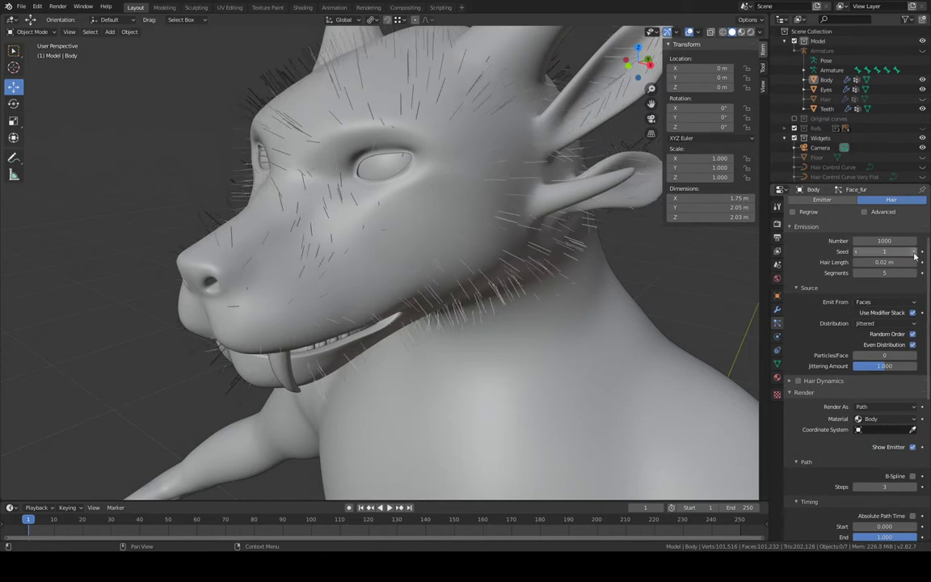
{"action": "left_click", "coordinate": [915, 253]}
{"action": "middle_click_drag", "start_coordinate": [502, 238], "coordinate": [565, 216]}
{"action": "left_click", "coordinate": [915, 253]}
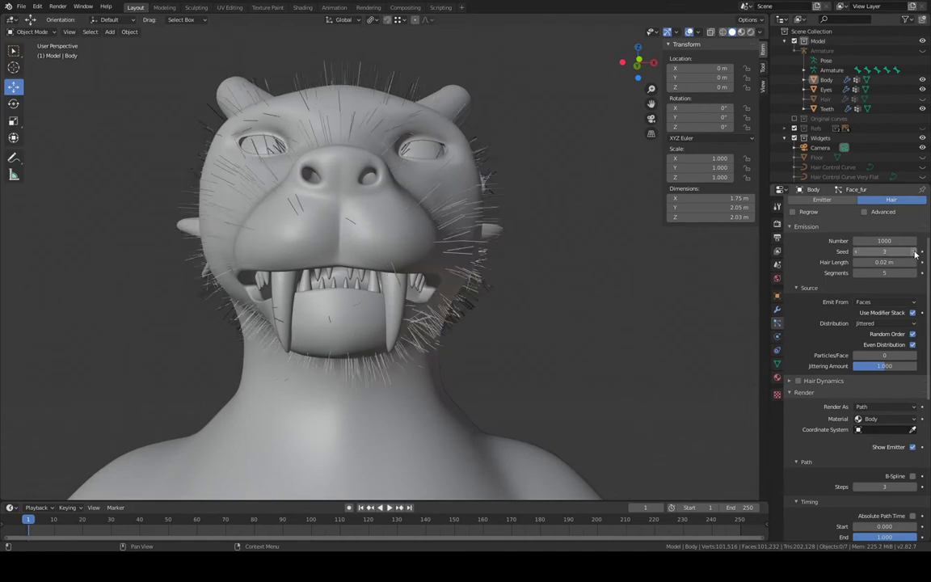
{"action": "left_click", "coordinate": [915, 252]}
{"action": "left_click", "coordinate": [915, 252]}
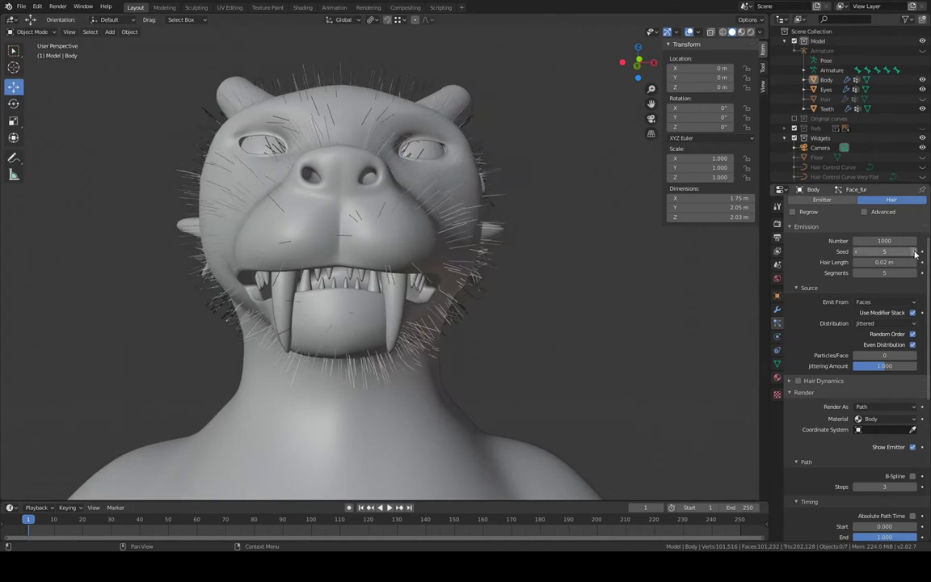
{"action": "left_click", "coordinate": [915, 252]}
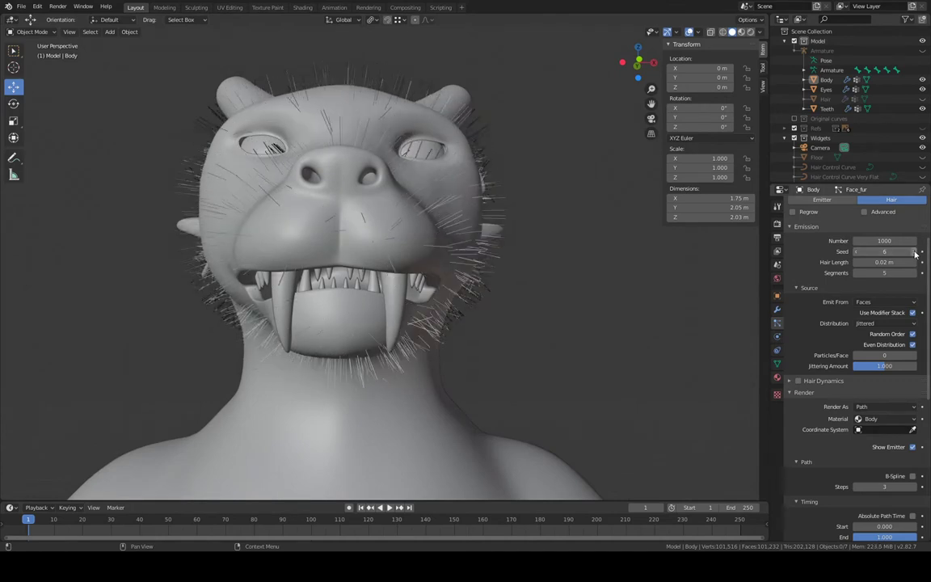
{"action": "left_click", "coordinate": [915, 252]}
{"action": "middle_click_drag", "start_coordinate": [591, 243], "coordinate": [539, 263]}
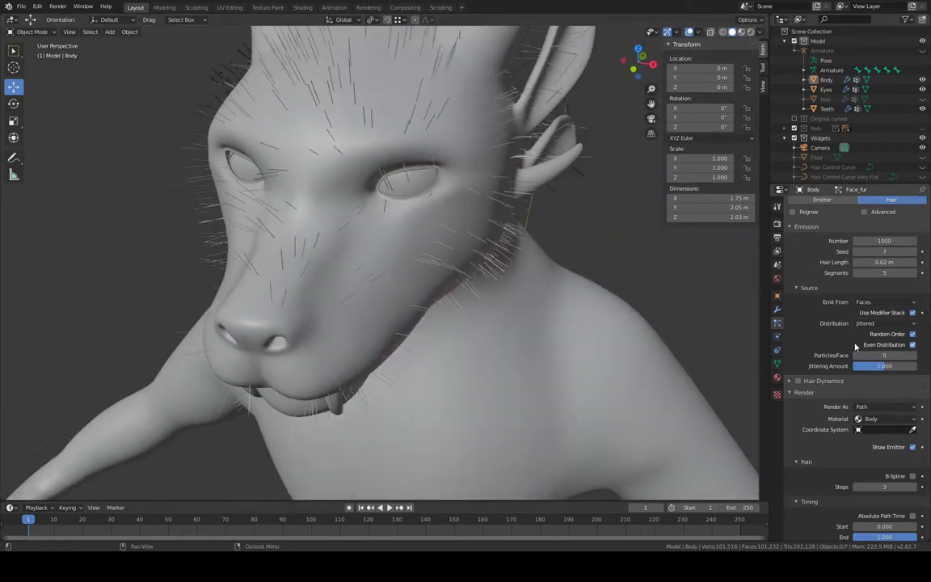
Set the Children of Face_fur to Interpolated and switch the body to Particle Edit mode
{"action": "left_click", "coordinate": [53, 34]}
{"action": "scroll", "coordinate": [892, 374], "scroll_direction": "down", "scroll_amount": 5}
{"action": "left_click", "coordinate": [903, 406]}
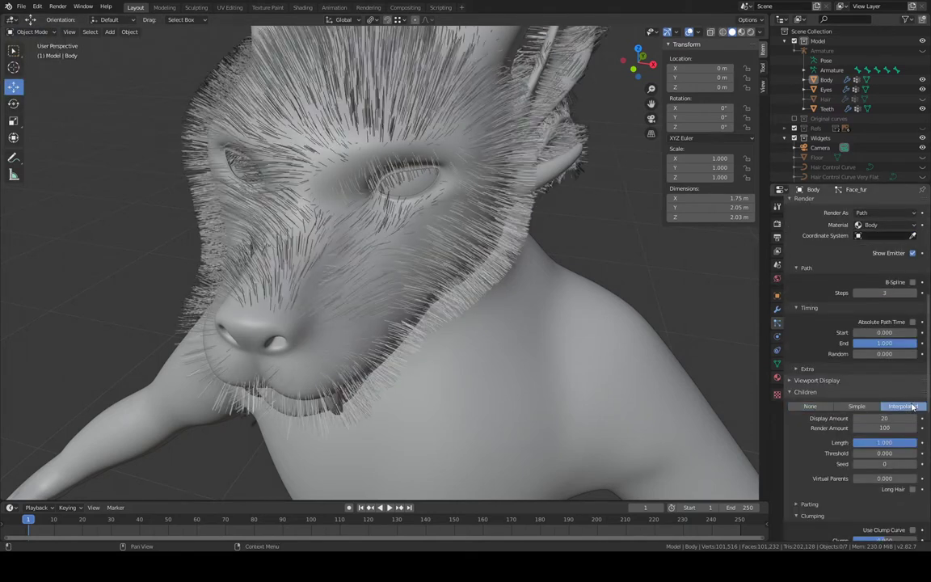
{"action": "left_click", "coordinate": [37, 34]}
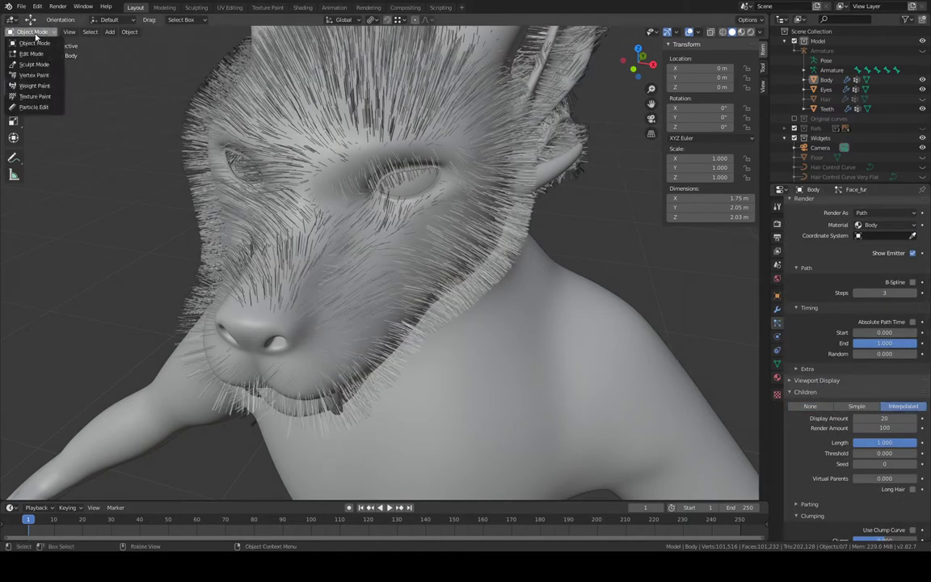
{"action": "left_click", "coordinate": [33, 107]}
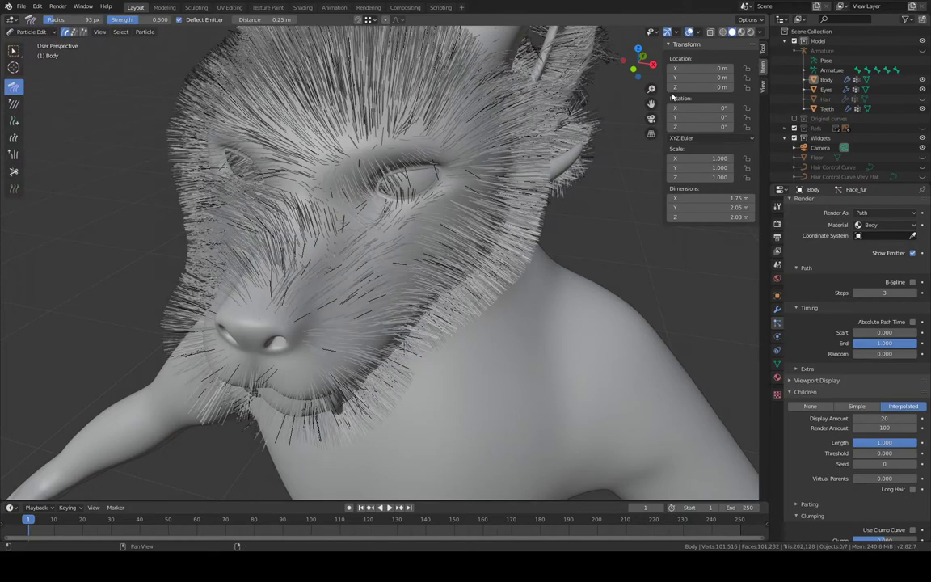
Comb the hairs along the centre of the nose bridge back over the forehead
{"action": "mouse_move", "coordinate": [348, 178]}
{"action": "middle_mouse_down"}
{"action": "mouse_move", "coordinate": [446, 171]}
{"action": "mouse_move", "coordinate": [525, 183]}
{"action": "middle_mouse_up"}
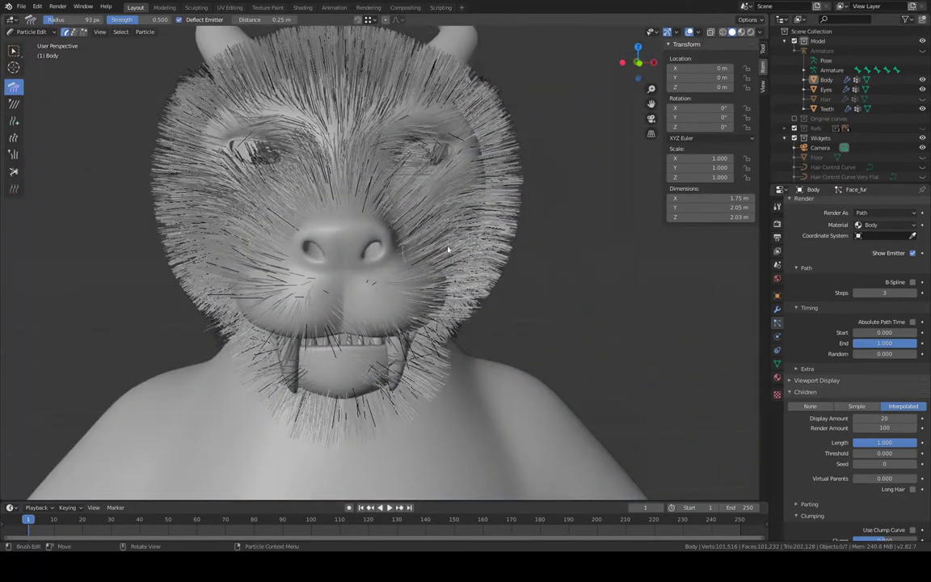
{"action": "middle_click_drag", "start_coordinate": [447, 254], "coordinate": [414, 354]}
{"action": "mouse_move", "coordinate": [331, 402]}
{"action": "left_mouse_down"}
{"action": "mouse_move", "coordinate": [323, 421]}
{"action": "mouse_move", "coordinate": [319, 33]}
{"action": "left_mouse_up"}
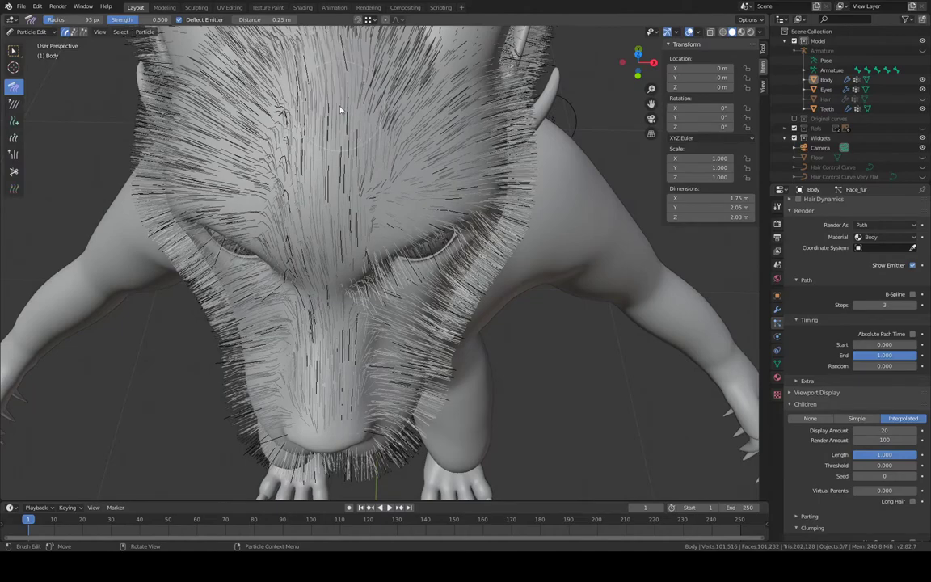
Comb the hairs below the nose outward and back along the creature's left muzzle and cheek toward the ear
{"action": "middle_click_drag", "start_coordinate": [306, 95], "coordinate": [321, 233]}
{"action": "mouse_move", "coordinate": [327, 259]}
{"action": "left_mouse_down"}
{"action": "mouse_move", "coordinate": [271, 257]}
{"action": "mouse_move", "coordinate": [380, 254]}
{"action": "mouse_move", "coordinate": [434, 265]}
{"action": "left_mouse_up"}
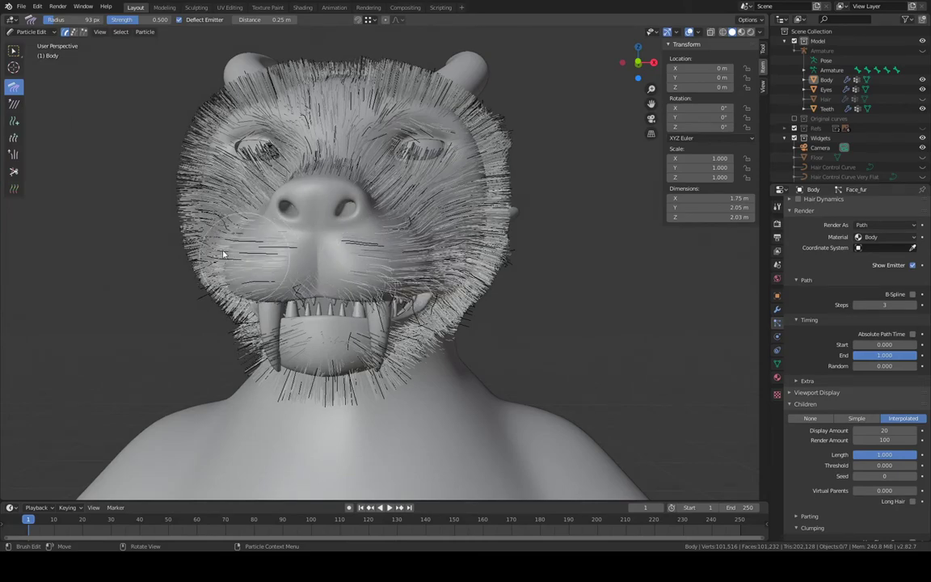
{"action": "mouse_move", "coordinate": [182, 233]}
{"action": "middle_mouse_down"}
{"action": "mouse_move", "coordinate": [383, 235]}
{"action": "mouse_move", "coordinate": [384, 215]}
{"action": "mouse_move", "coordinate": [295, 254]}
{"action": "middle_mouse_up"}
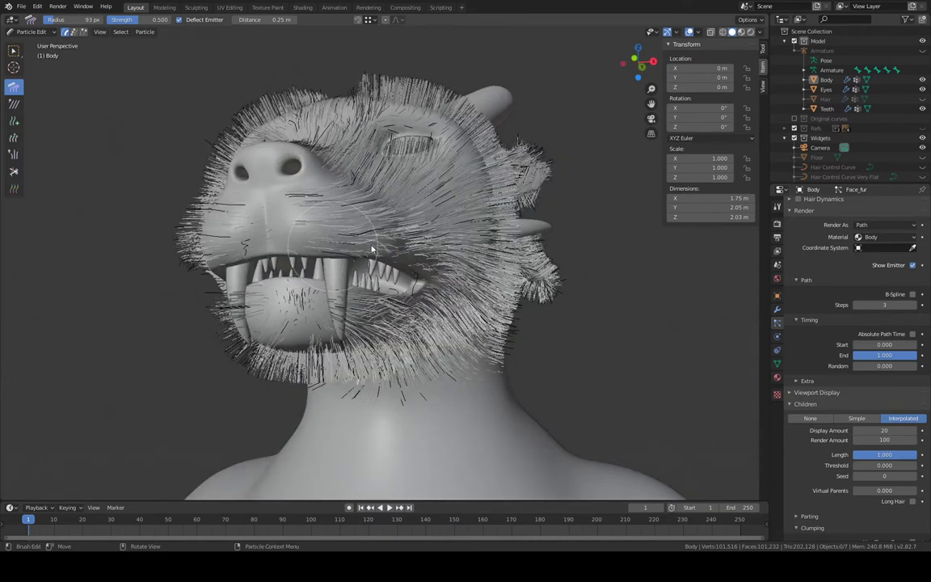
{"action": "middle_click_drag", "start_coordinate": [401, 241], "coordinate": [314, 252]}
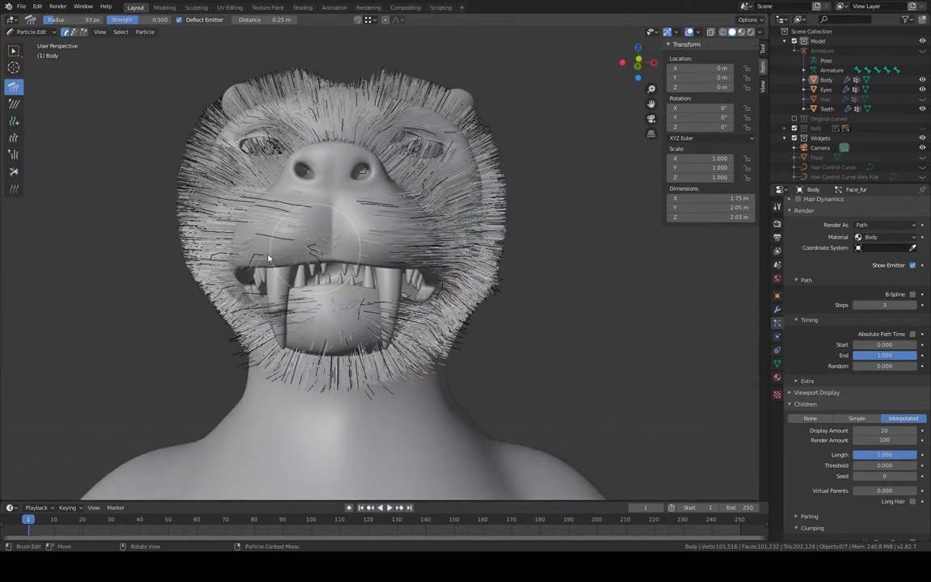
{"action": "mouse_move", "coordinate": [178, 269]}
{"action": "middle_mouse_down"}
{"action": "mouse_move", "coordinate": [355, 192]}
{"action": "mouse_move", "coordinate": [338, 204]}
{"action": "middle_mouse_up"}
{"action": "mouse_move", "coordinate": [232, 277]}
{"action": "left_mouse_down"}
{"action": "mouse_move", "coordinate": [252, 237]}
{"action": "mouse_move", "coordinate": [336, 220]}
{"action": "mouse_move", "coordinate": [427, 233]}
{"action": "mouse_move", "coordinate": [530, 164]}
{"action": "mouse_move", "coordinate": [469, 129]}
{"action": "left_mouse_up"}
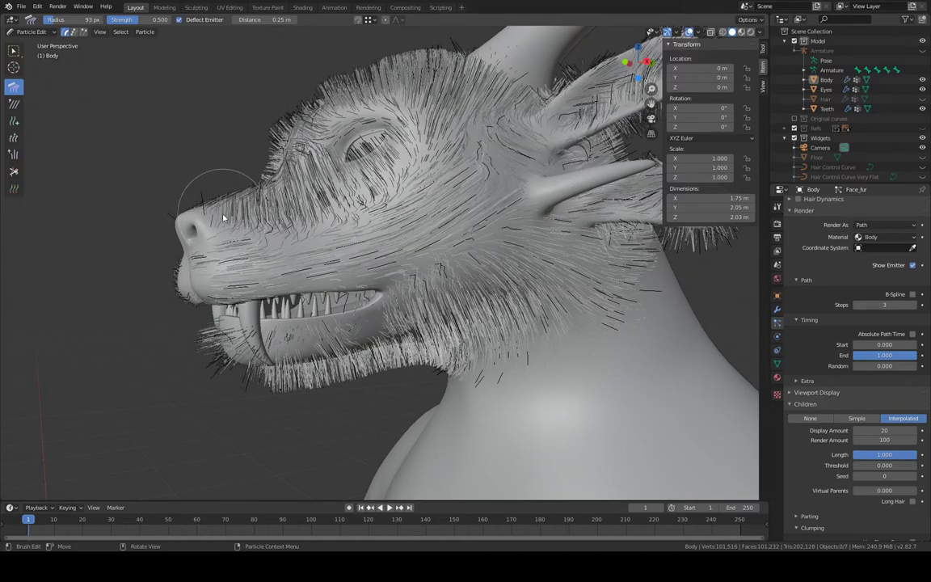
Comb the hairs on the creature's left side of the nose bridge back past the eye and over the brow
{"action": "middle_click_drag", "start_coordinate": [202, 205], "coordinate": [372, 300]}
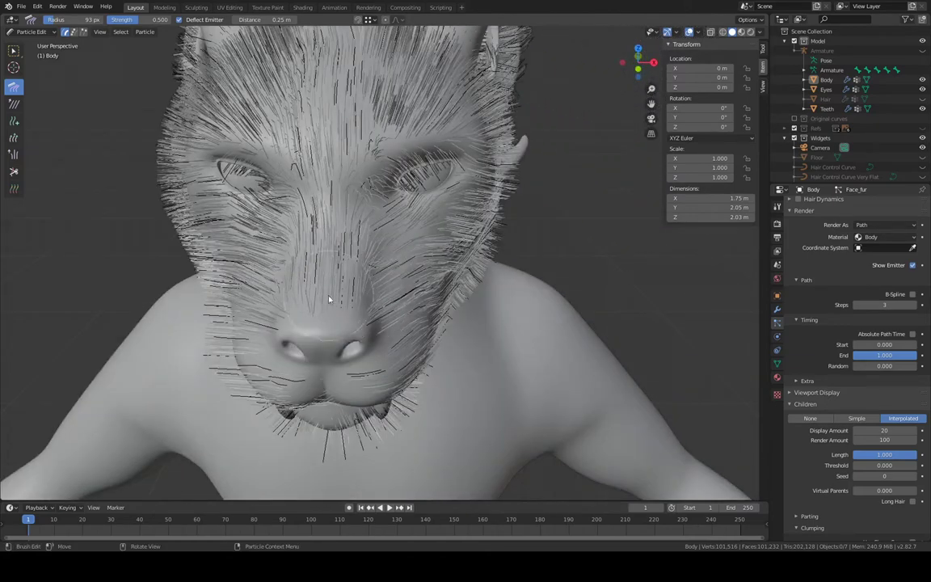
{"action": "left_click_drag", "start_coordinate": [370, 264], "coordinate": [411, 16]}
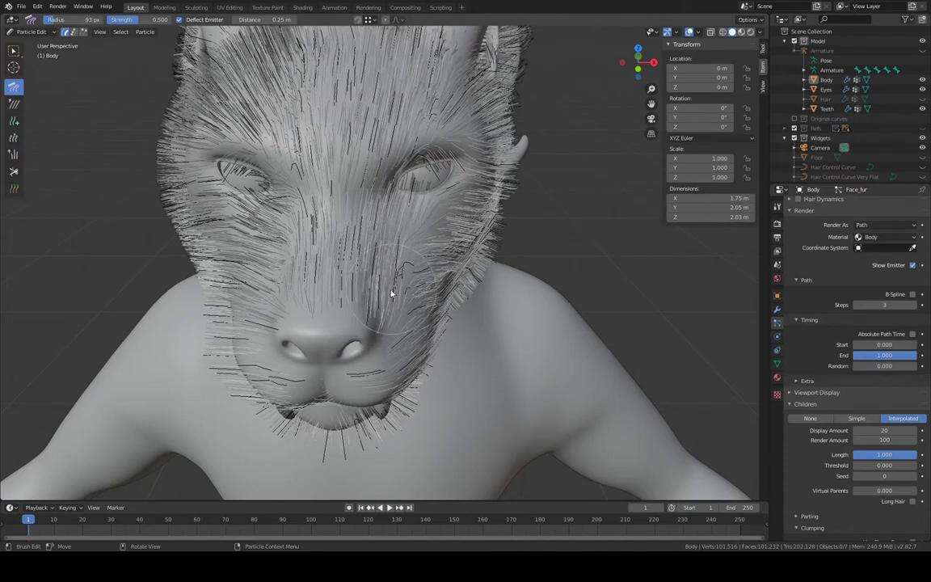
{"action": "mouse_move", "coordinate": [388, 279]}
{"action": "left_mouse_down"}
{"action": "mouse_move", "coordinate": [368, 241]}
{"action": "mouse_move", "coordinate": [413, 136]}
{"action": "mouse_move", "coordinate": [484, 91]}
{"action": "left_mouse_up"}
Comb the creature's right side and centre of the nose bridge back past the eye and over the forehead
{"action": "middle_click_drag", "start_coordinate": [361, 203], "coordinate": [366, 255]}
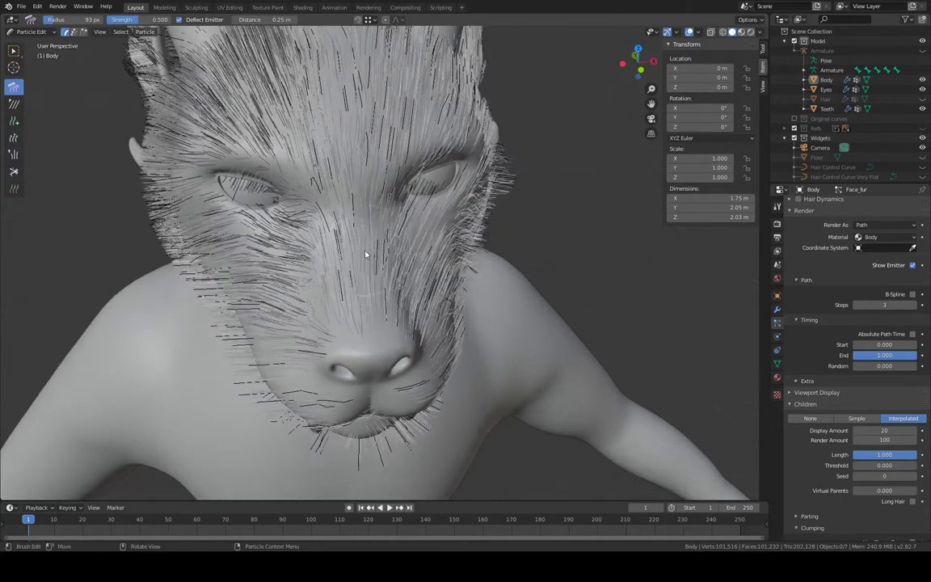
{"action": "mouse_move", "coordinate": [313, 264]}
{"action": "left_mouse_down"}
{"action": "mouse_move", "coordinate": [267, 122]}
{"action": "mouse_move", "coordinate": [258, 53]}
{"action": "mouse_move", "coordinate": [248, 54]}
{"action": "left_mouse_up"}
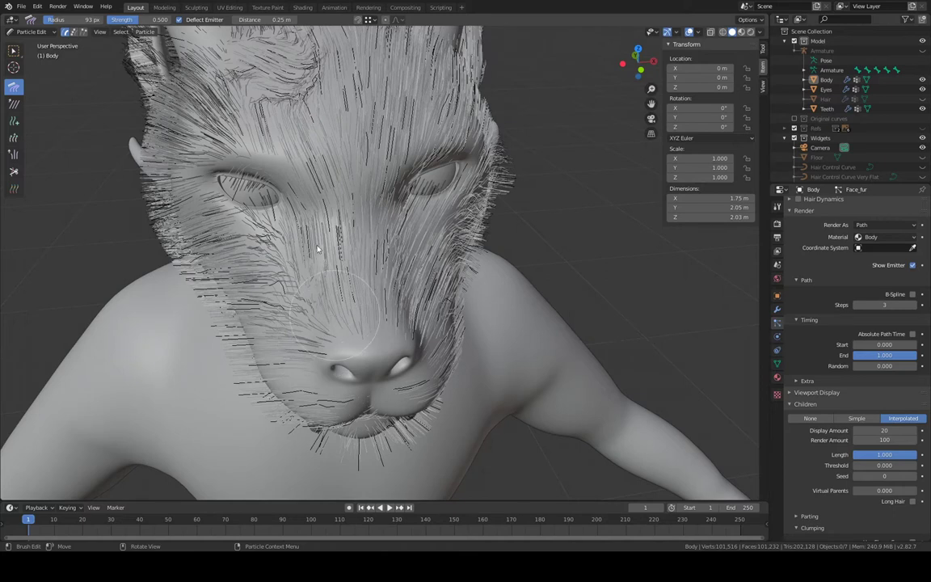
{"action": "mouse_move", "coordinate": [318, 250]}
{"action": "left_mouse_down"}
{"action": "mouse_move", "coordinate": [298, 131]}
{"action": "mouse_move", "coordinate": [246, 12]}
{"action": "left_mouse_up"}
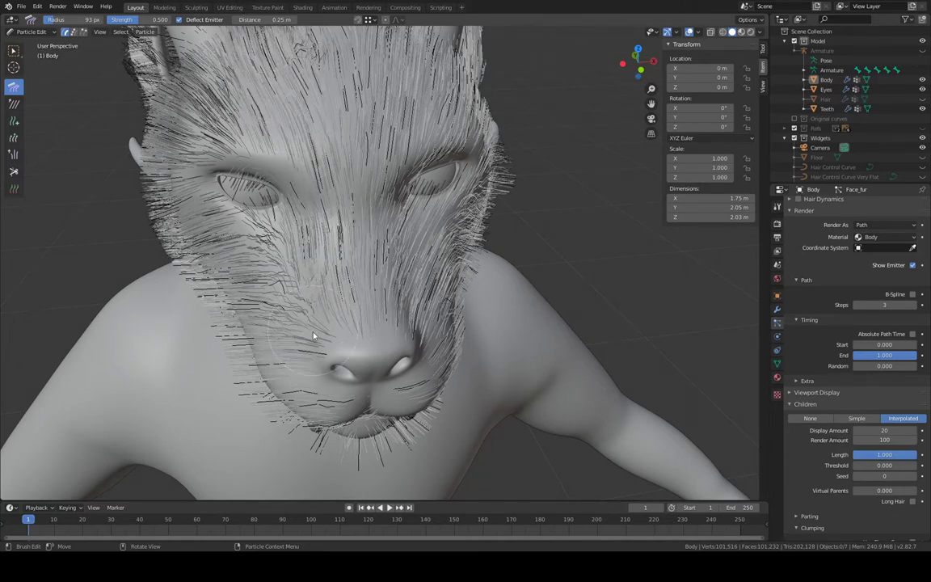
{"action": "mouse_move", "coordinate": [316, 337]}
{"action": "left_mouse_down"}
{"action": "mouse_move", "coordinate": [270, 287]}
{"action": "mouse_move", "coordinate": [255, 235]}
{"action": "mouse_move", "coordinate": [181, 143]}
{"action": "mouse_move", "coordinate": [169, 34]}
{"action": "left_mouse_up"}
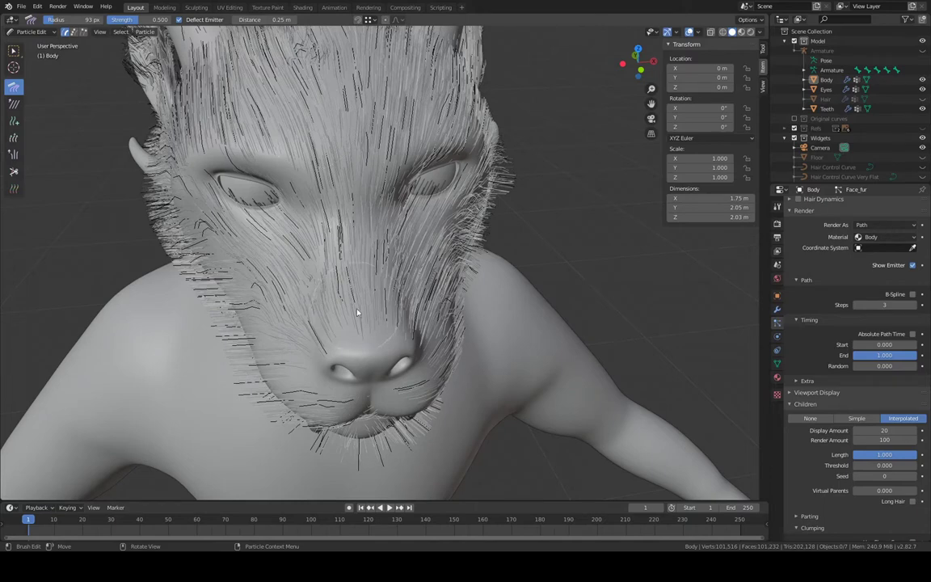
{"action": "left_click_drag", "start_coordinate": [349, 263], "coordinate": [327, 34]}
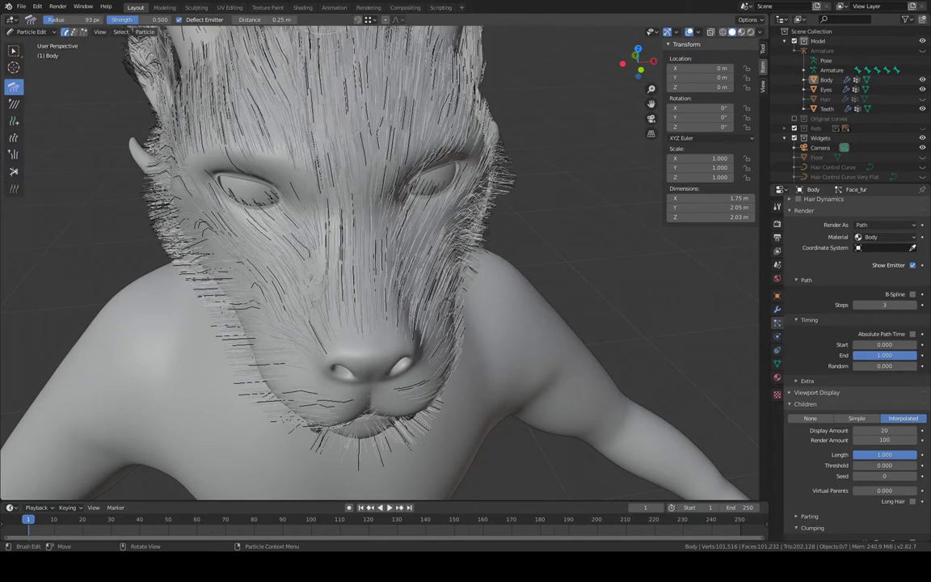
Flatten the hairs standing up along the snout and brow profile by combing them back toward the horns
{"action": "mouse_move", "coordinate": [416, 103]}
{"action": "middle_mouse_down"}
{"action": "mouse_move", "coordinate": [447, 64]}
{"action": "mouse_move", "coordinate": [469, 77]}
{"action": "mouse_move", "coordinate": [452, 65]}
{"action": "mouse_move", "coordinate": [336, 73]}
{"action": "mouse_move", "coordinate": [295, 61]}
{"action": "mouse_move", "coordinate": [323, 53]}
{"action": "mouse_move", "coordinate": [277, 164]}
{"action": "mouse_move", "coordinate": [241, 174]}
{"action": "middle_mouse_up"}
{"action": "mouse_move", "coordinate": [187, 194]}
{"action": "middle_mouse_down"}
{"action": "mouse_move", "coordinate": [186, 186]}
{"action": "mouse_move", "coordinate": [201, 197]}
{"action": "mouse_move", "coordinate": [192, 177]}
{"action": "mouse_move", "coordinate": [189, 186]}
{"action": "middle_mouse_up"}
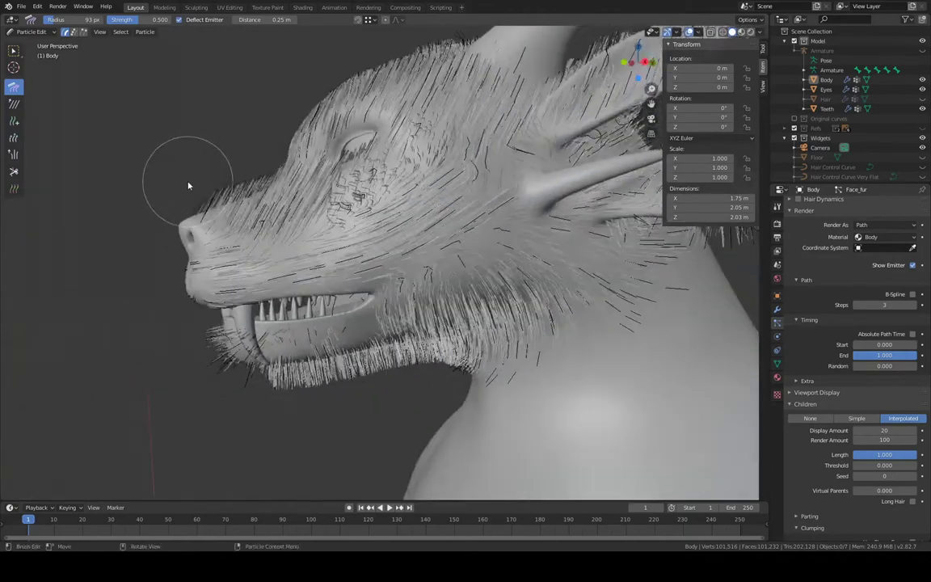
{"action": "left_click_drag", "start_coordinate": [194, 186], "coordinate": [266, 143]}
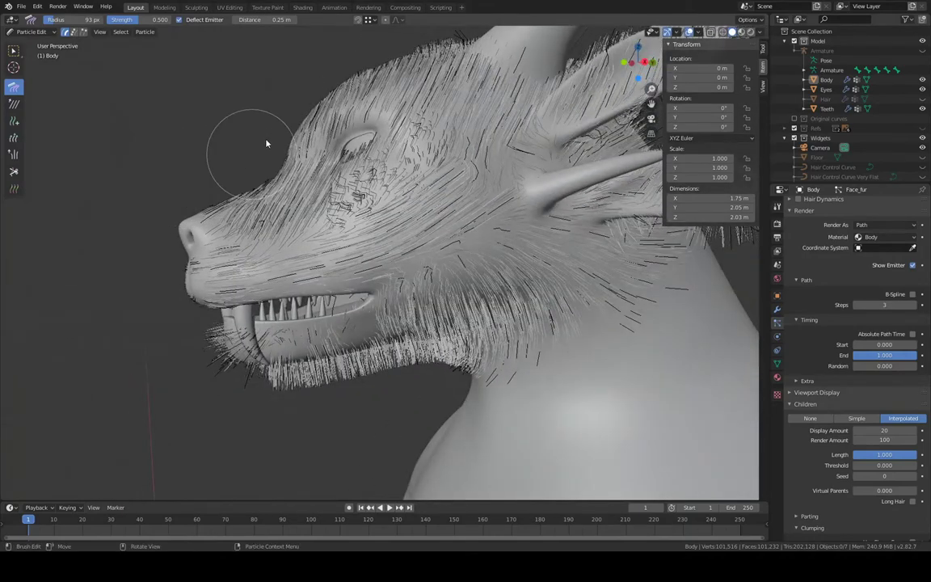
{"action": "mouse_move", "coordinate": [355, 40]}
{"action": "middle_mouse_down"}
{"action": "mouse_move", "coordinate": [352, 76]}
{"action": "mouse_move", "coordinate": [295, 127]}
{"action": "middle_mouse_up"}
{"action": "left_click_drag", "start_coordinate": [297, 115], "coordinate": [472, 29]}
Comb the hairs over the creature's left brow and forehead edge back toward the horns, working from the opposite side and above
{"action": "middle_click_drag", "start_coordinate": [472, 30], "coordinate": [307, 180]}
{"action": "middle_click_drag", "start_coordinate": [241, 232], "coordinate": [235, 218]}
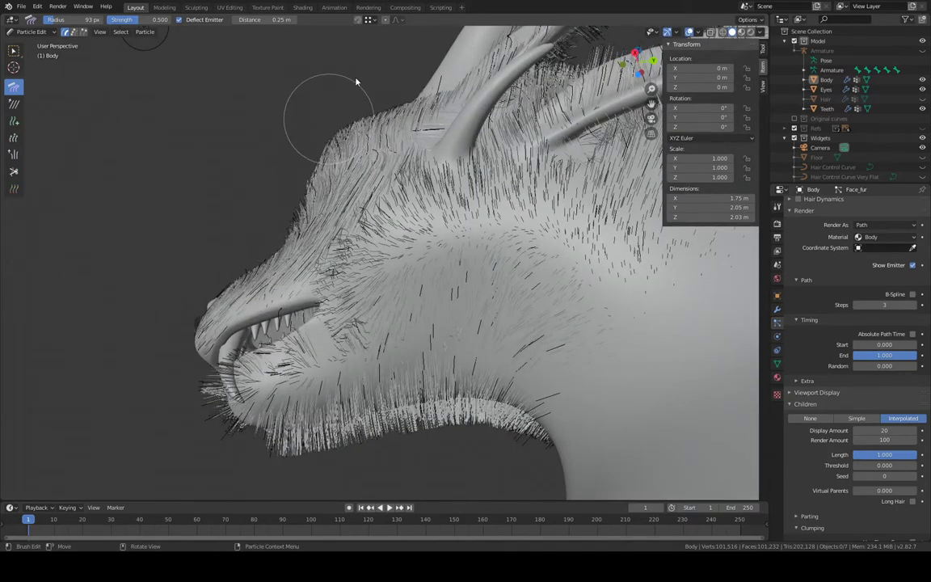
{"action": "mouse_move", "coordinate": [320, 69]}
{"action": "middle_mouse_down"}
{"action": "mouse_move", "coordinate": [464, 103]}
{"action": "mouse_move", "coordinate": [516, 137]}
{"action": "mouse_move", "coordinate": [521, 196]}
{"action": "middle_mouse_up"}
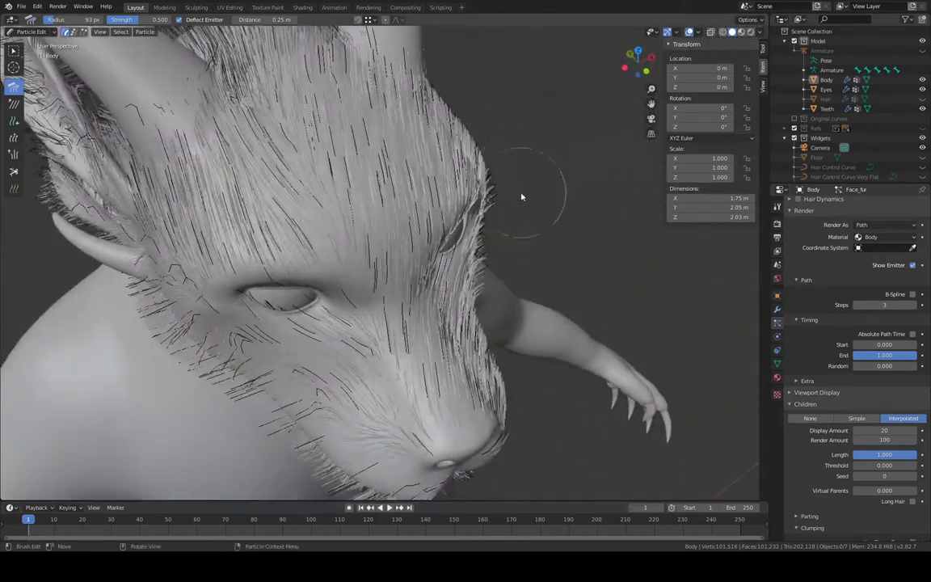
{"action": "middle_click_drag", "start_coordinate": [512, 314], "coordinate": [519, 318]}
{"action": "left_click_drag", "start_coordinate": [511, 298], "coordinate": [506, 240]}
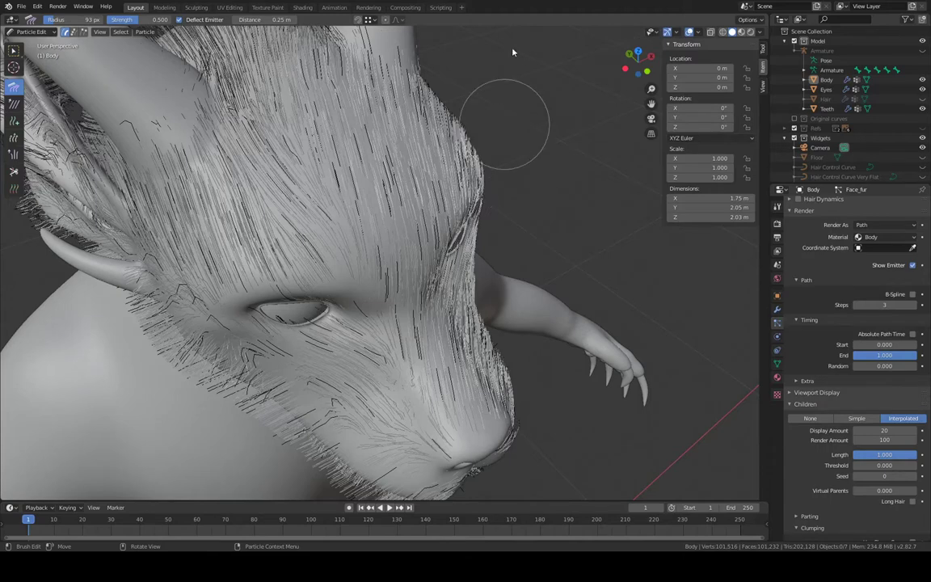
{"action": "middle_click_drag", "start_coordinate": [530, 69], "coordinate": [536, 128]}
{"action": "left_click_drag", "start_coordinate": [495, 169], "coordinate": [478, 83]}
{"action": "left_click_drag", "start_coordinate": [503, 217], "coordinate": [506, 81]}
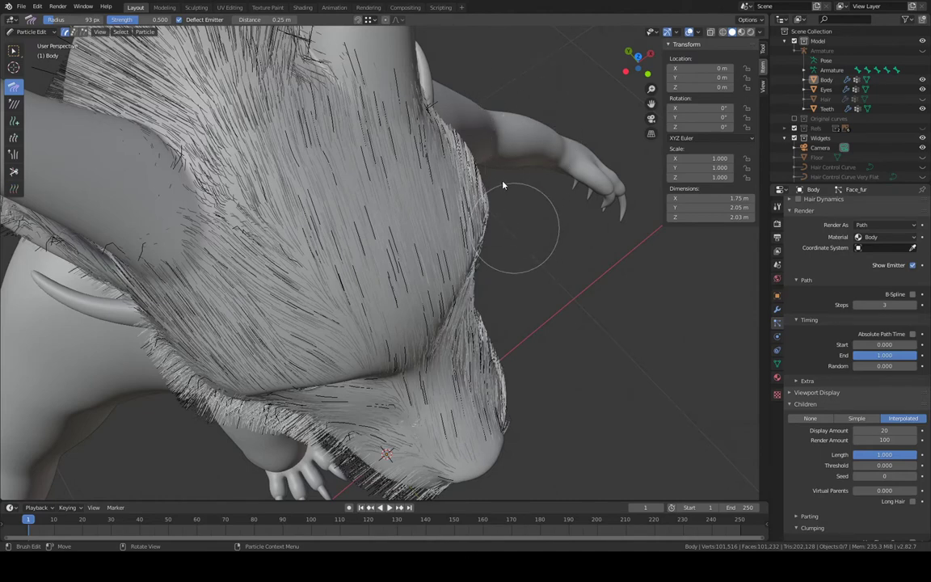
Comb the hairs along the brow profile and the creature's right cheek and snout edge back flat toward the head
{"action": "left_click_drag", "start_coordinate": [490, 149], "coordinate": [457, 87]}
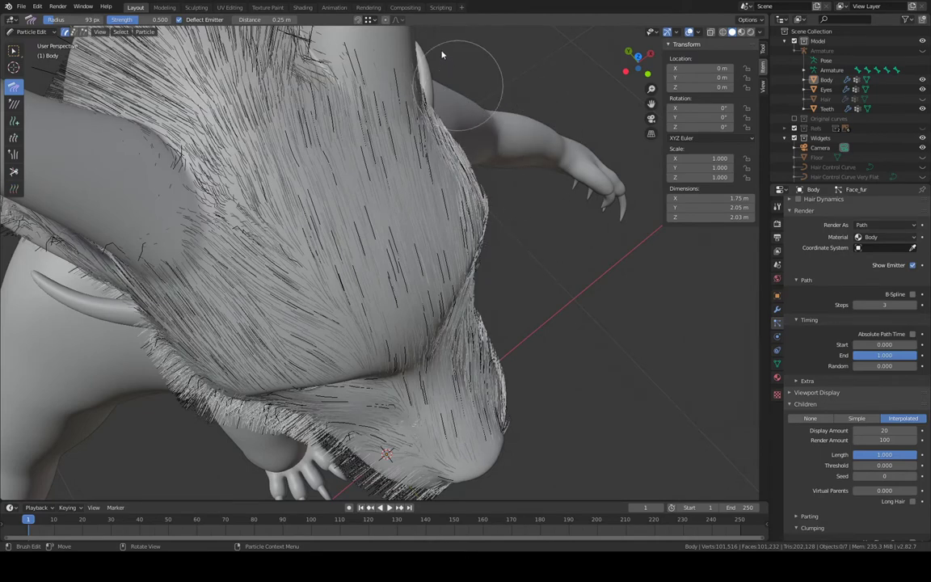
{"action": "mouse_move", "coordinate": [487, 186]}
{"action": "left_mouse_down"}
{"action": "mouse_move", "coordinate": [441, 93]}
{"action": "mouse_move", "coordinate": [426, 24]}
{"action": "left_mouse_up"}
{"action": "middle_click_drag", "start_coordinate": [426, 27], "coordinate": [467, 121]}
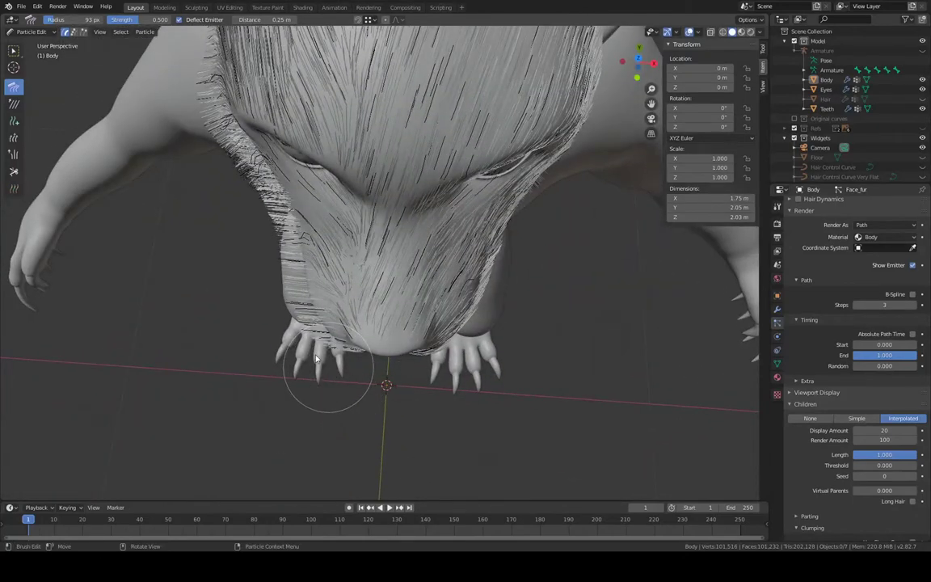
{"action": "mouse_move", "coordinate": [317, 359]}
{"action": "left_mouse_down"}
{"action": "mouse_move", "coordinate": [277, 295]}
{"action": "mouse_move", "coordinate": [279, 226]}
{"action": "mouse_move", "coordinate": [220, 154]}
{"action": "mouse_move", "coordinate": [194, 83]}
{"action": "left_mouse_up"}
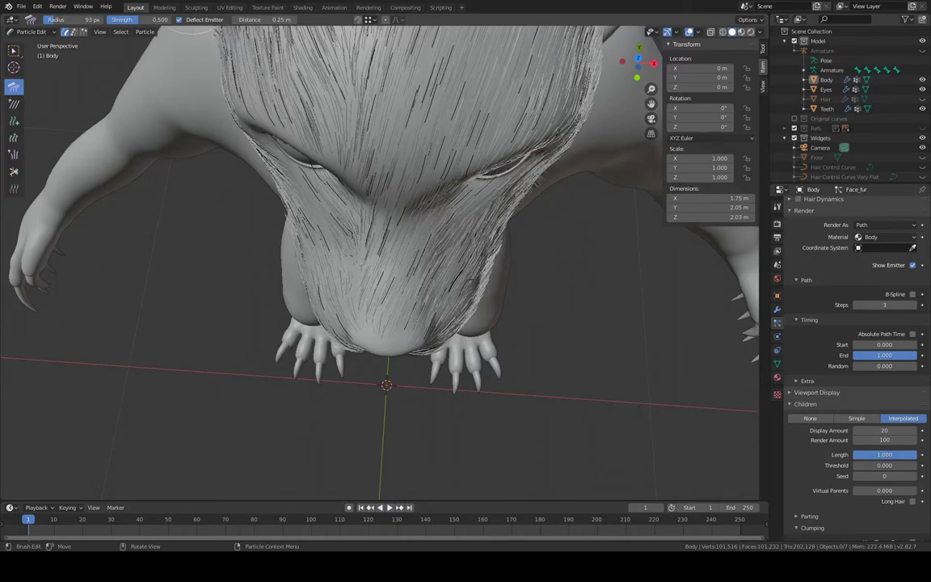
Comb the hairs around the lower lip and chin outward and back along both sides of the jaw
{"action": "middle_click_drag", "start_coordinate": [524, 140], "coordinate": [426, 244]}
{"action": "mouse_move", "coordinate": [376, 281]}
{"action": "left_mouse_down"}
{"action": "mouse_move", "coordinate": [338, 290]}
{"action": "mouse_move", "coordinate": [292, 333]}
{"action": "left_mouse_up"}
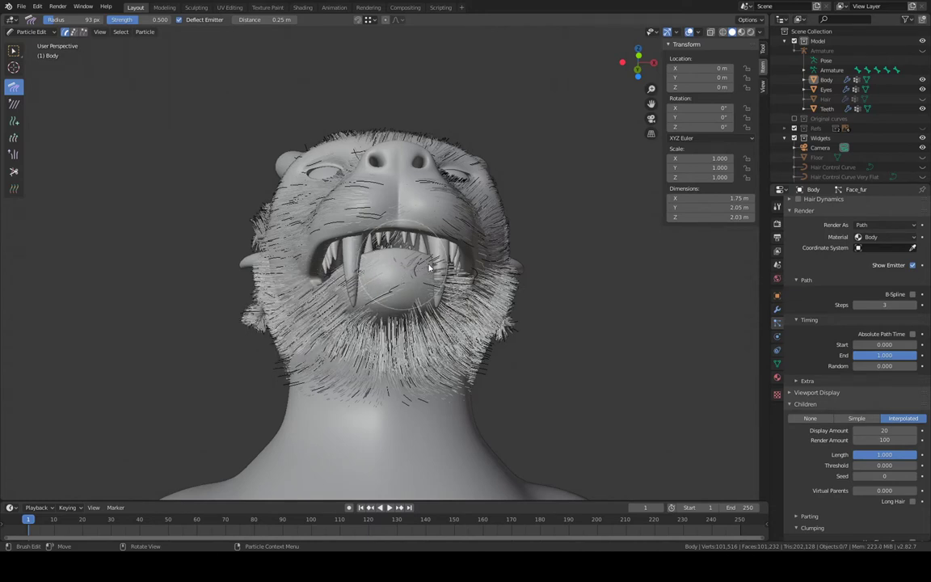
{"action": "mouse_move", "coordinate": [429, 267]}
{"action": "left_mouse_down"}
{"action": "mouse_move", "coordinate": [477, 277]}
{"action": "mouse_move", "coordinate": [526, 336]}
{"action": "left_mouse_up"}
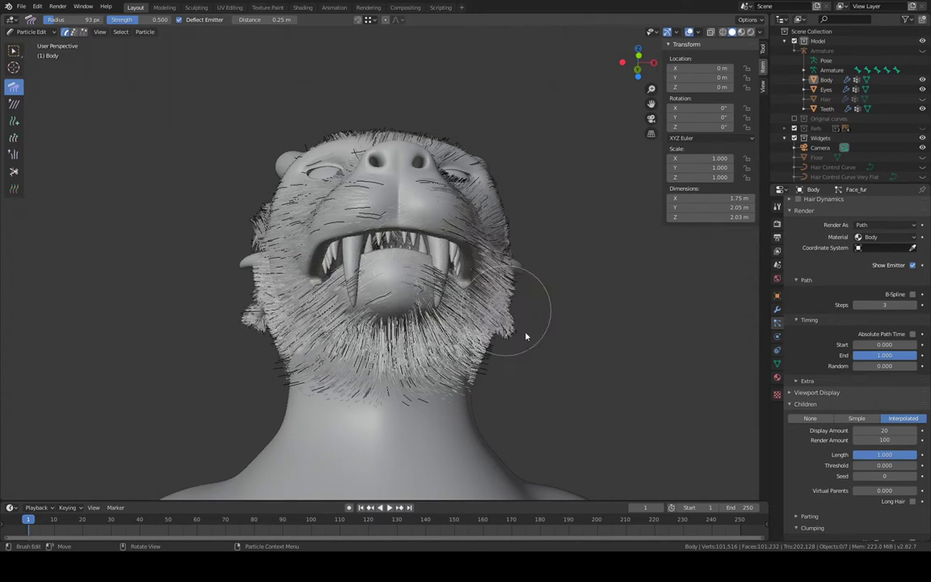
Examine the stray face hairs growing inside the creature's mouth
{"action": "middle_click_drag", "start_coordinate": [418, 280], "coordinate": [429, 68], "text": "ctrl"}
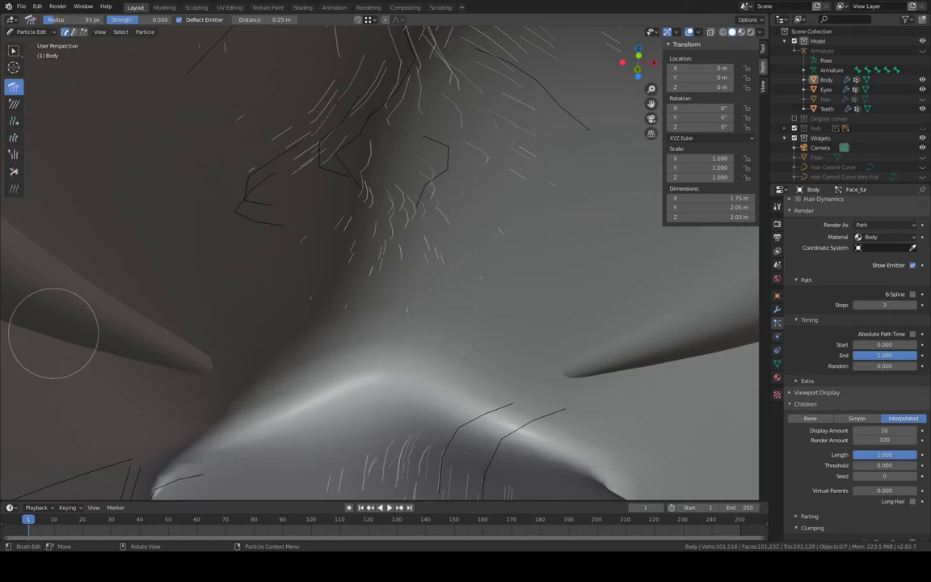
{"action": "mouse_move", "coordinate": [405, 260]}
{"action": "middle_mouse_down"}
{"action": "mouse_move", "coordinate": [457, 266]}
{"action": "mouse_move", "coordinate": [415, 290]}
{"action": "middle_mouse_up"}
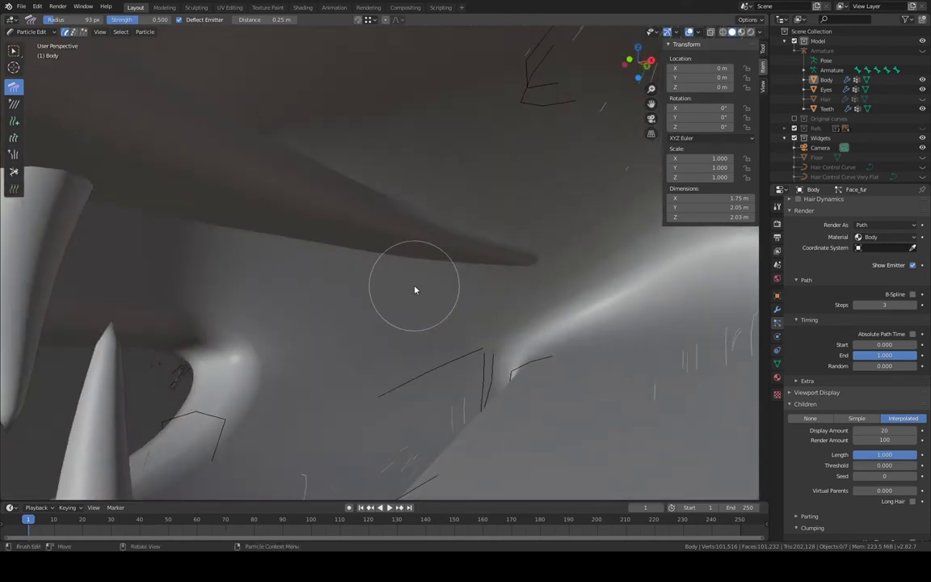
{"action": "middle_click_drag", "start_coordinate": [585, 298], "coordinate": [400, 262], "text": "shift"}
{"action": "mouse_move", "coordinate": [498, 256]}
{"action": "middle_mouse_down", "text": "shift"}
{"action": "mouse_move", "coordinate": [549, 274]}
{"action": "mouse_move", "coordinate": [421, 256]}
{"action": "middle_mouse_up", "text": "shift"}
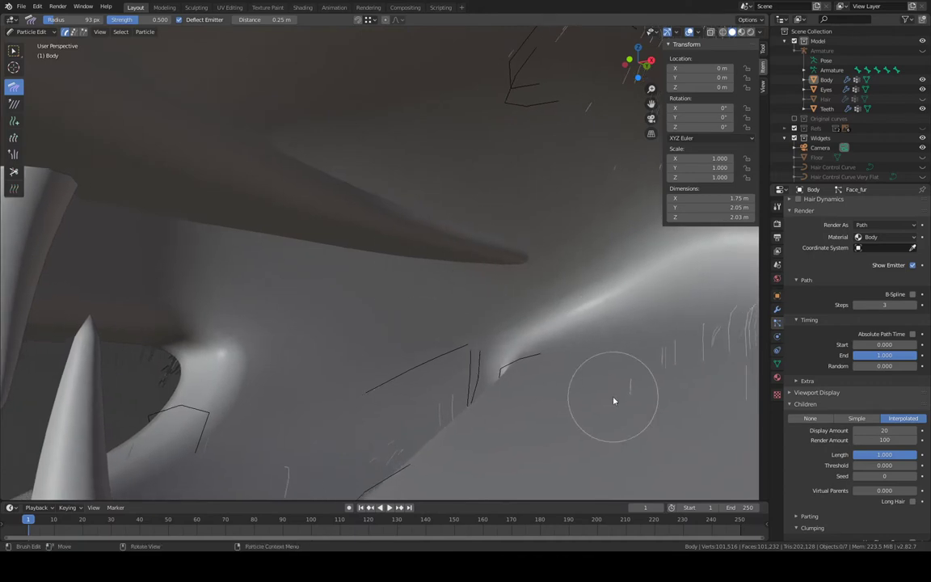
{"action": "mouse_move", "coordinate": [615, 401]}
{"action": "middle_mouse_down"}
{"action": "mouse_move", "coordinate": [555, 372]}
{"action": "mouse_move", "coordinate": [536, 287]}
{"action": "mouse_move", "coordinate": [551, 289]}
{"action": "mouse_move", "coordinate": [548, 302]}
{"action": "middle_mouse_up"}
{"action": "scroll", "coordinate": [542, 293], "scroll_direction": "down", "scroll_amount": 5}
{"action": "scroll", "coordinate": [536, 295], "scroll_direction": "up", "scroll_amount": 5}
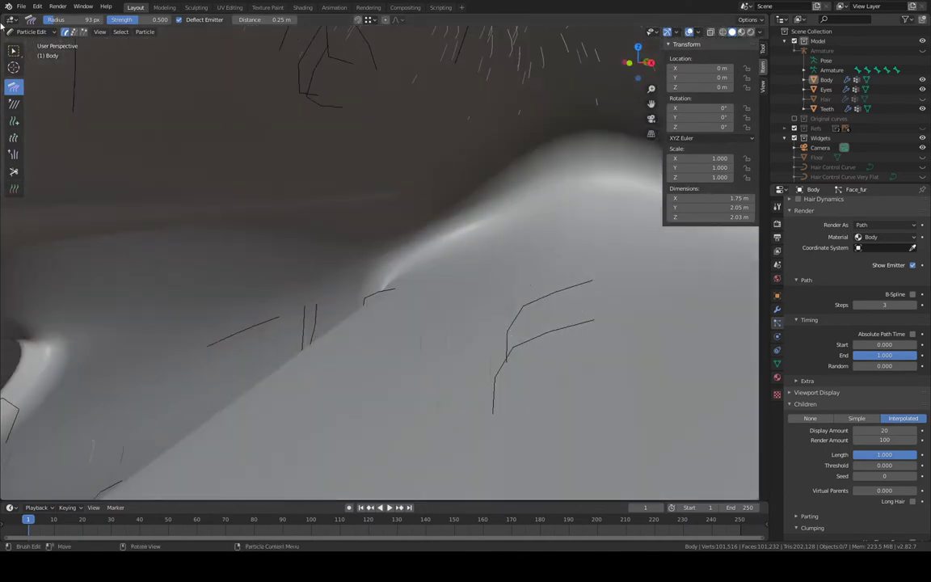
Switch the body to Weight Paint mode and make the Fur_face vertex group active
{"action": "left_click", "coordinate": [41, 34]}
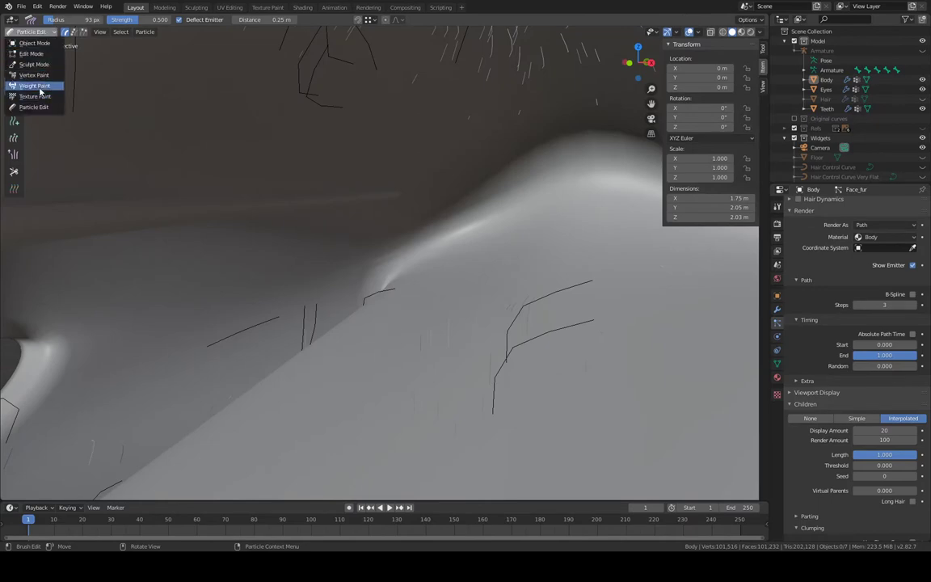
{"action": "left_click", "coordinate": [34, 86]}
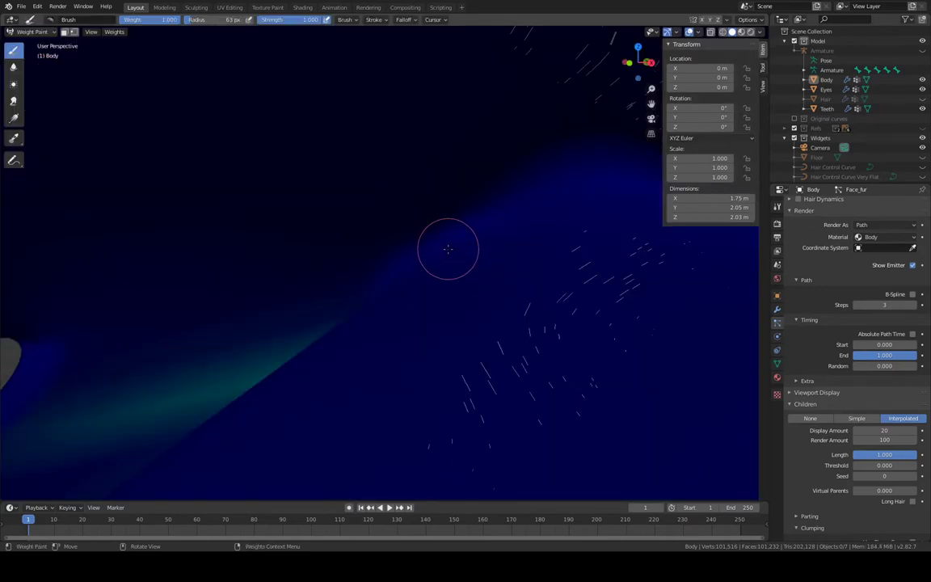
{"action": "mouse_move", "coordinate": [484, 247]}
{"action": "middle_mouse_down"}
{"action": "mouse_move", "coordinate": [597, 245]}
{"action": "mouse_move", "coordinate": [478, 203]}
{"action": "mouse_move", "coordinate": [845, 277]}
{"action": "middle_mouse_up"}
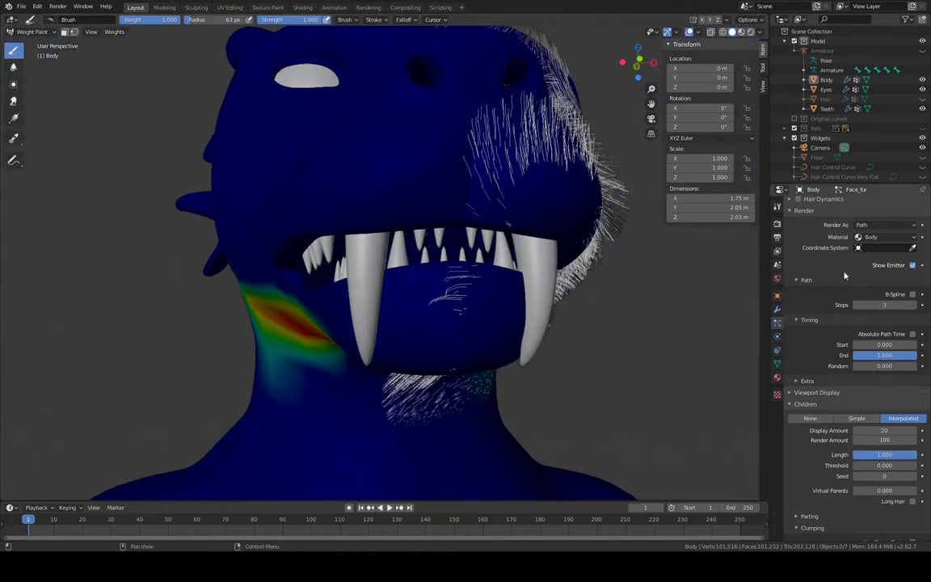
{"action": "left_click", "coordinate": [778, 365]}
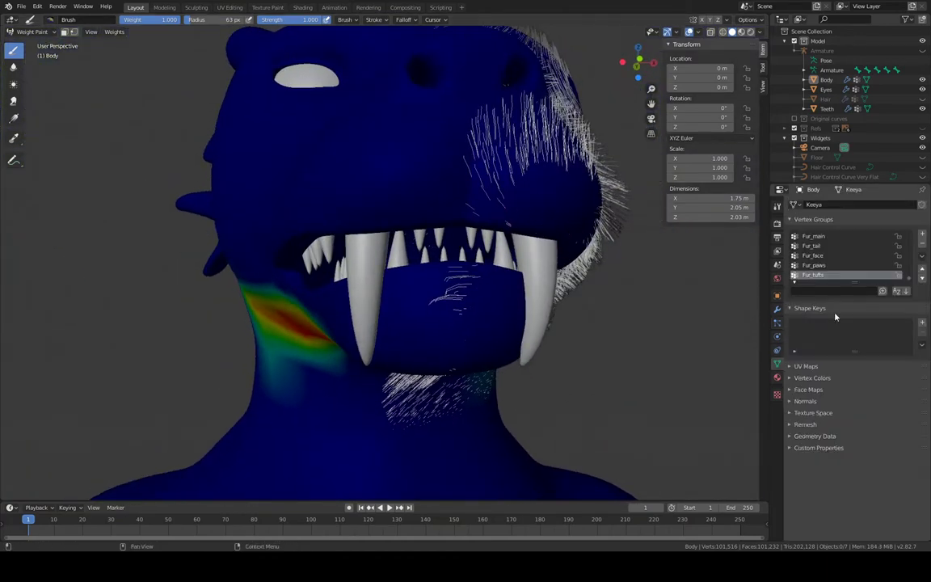
{"action": "left_click", "coordinate": [814, 256]}
Turn on the wireframe overlay to show the mesh over the Fur_face weights inside the mouth
{"action": "scroll", "coordinate": [495, 225], "scroll_direction": "up", "scroll_amount": 6}
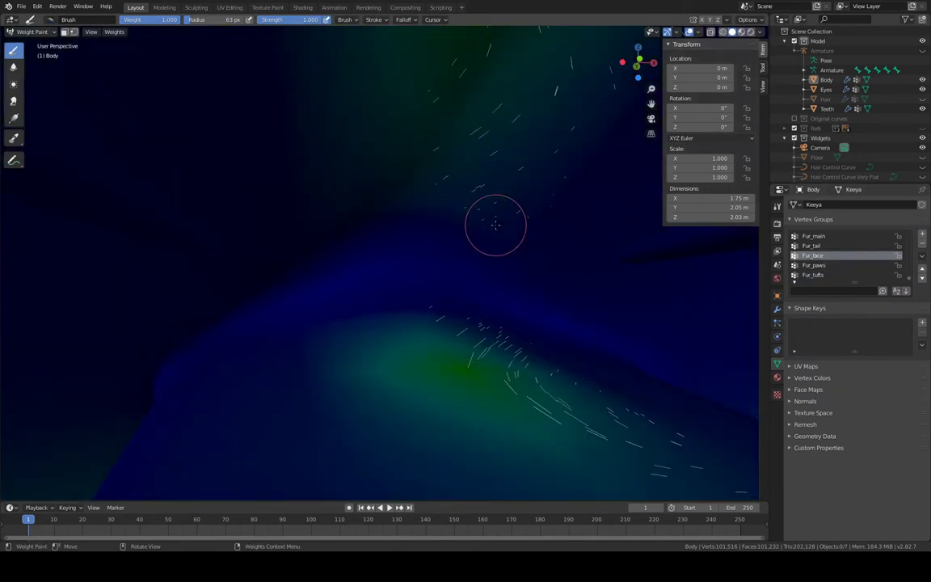
{"action": "mouse_move", "coordinate": [491, 232]}
{"action": "middle_mouse_down"}
{"action": "mouse_move", "coordinate": [520, 182]}
{"action": "mouse_move", "coordinate": [524, 207]}
{"action": "mouse_move", "coordinate": [508, 225]}
{"action": "middle_mouse_up"}
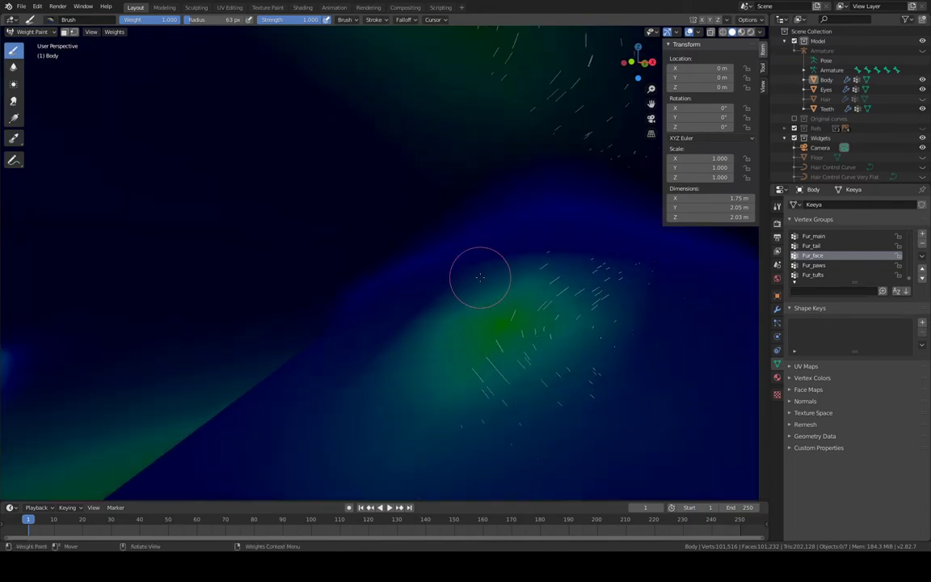
{"action": "mouse_move", "coordinate": [519, 318]}
{"action": "middle_mouse_down"}
{"action": "mouse_move", "coordinate": [545, 327]}
{"action": "mouse_move", "coordinate": [537, 218]}
{"action": "mouse_move", "coordinate": [553, 72]}
{"action": "mouse_move", "coordinate": [536, 79]}
{"action": "mouse_move", "coordinate": [686, 89]}
{"action": "mouse_move", "coordinate": [451, 146]}
{"action": "middle_mouse_up"}
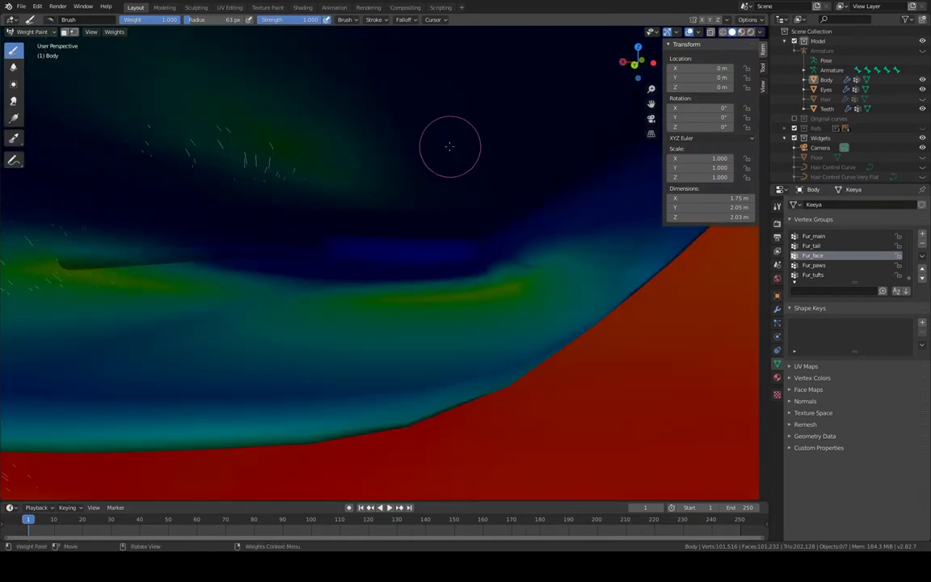
{"action": "left_click", "coordinate": [697, 34]}
{"action": "left_click", "coordinate": [640, 196]}
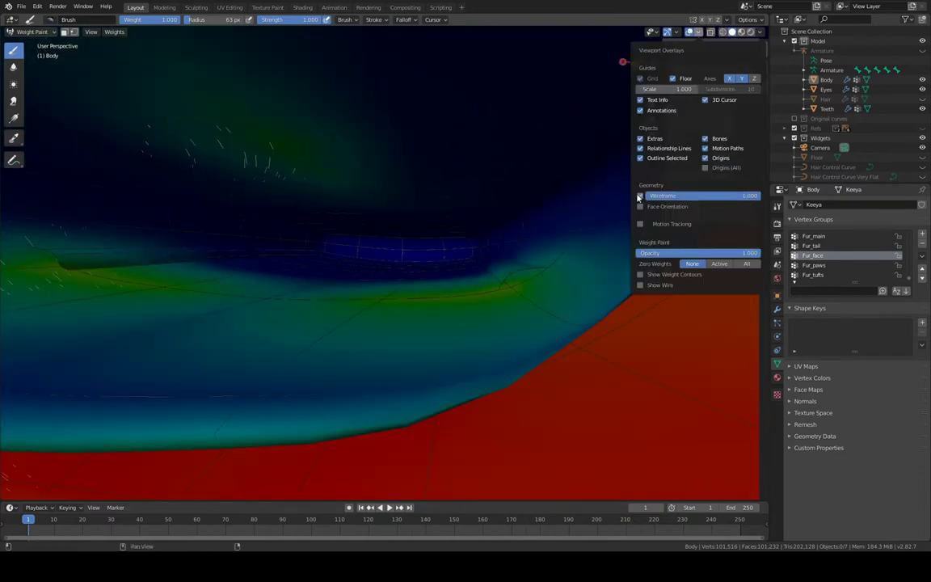
{"action": "scroll", "coordinate": [479, 202], "scroll_direction": "down", "scroll_amount": 2}
{"action": "scroll", "coordinate": [364, 164], "scroll_direction": "up", "scroll_amount": 1}
{"action": "middle_click_drag", "start_coordinate": [356, 163], "coordinate": [382, 177], "text": "shift"}
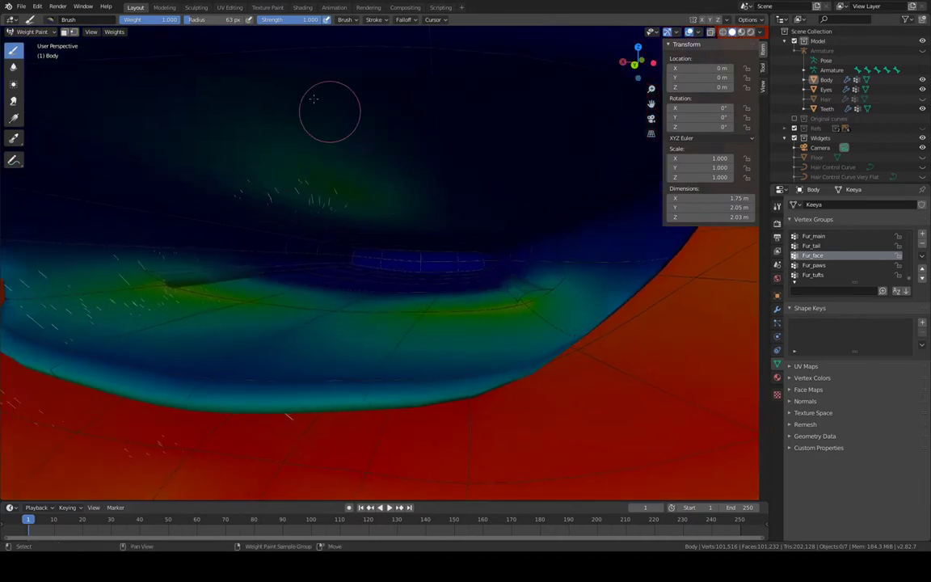
With brush weight 0, paint out the Fur_face weights across the middle and both sides of the mouth's inner surface
{"action": "mouse_move", "coordinate": [302, 187]}
{"action": "middle_mouse_down"}
{"action": "mouse_move", "coordinate": [453, 254]}
{"action": "mouse_move", "coordinate": [473, 278]}
{"action": "middle_mouse_up"}
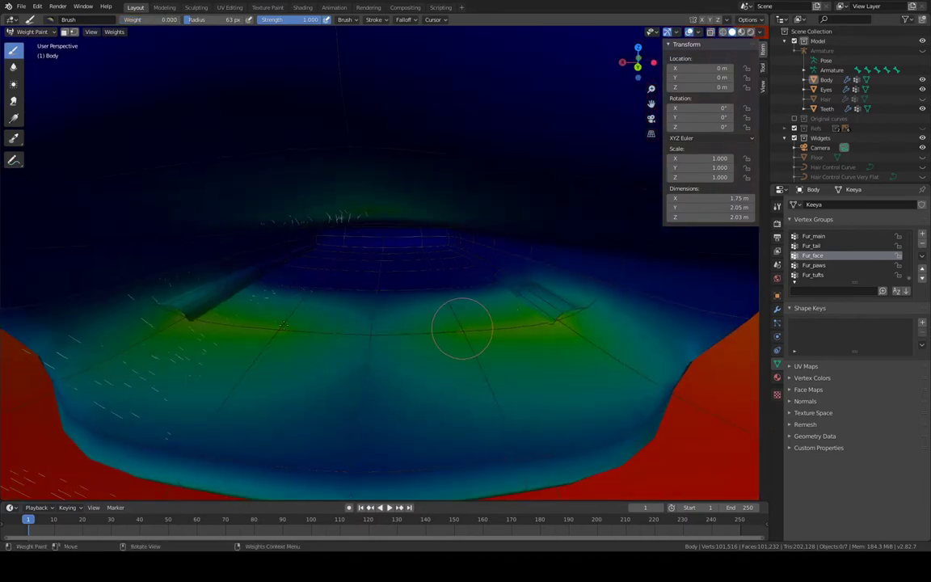
{"action": "left_click_drag", "start_coordinate": [283, 329], "coordinate": [279, 327]}
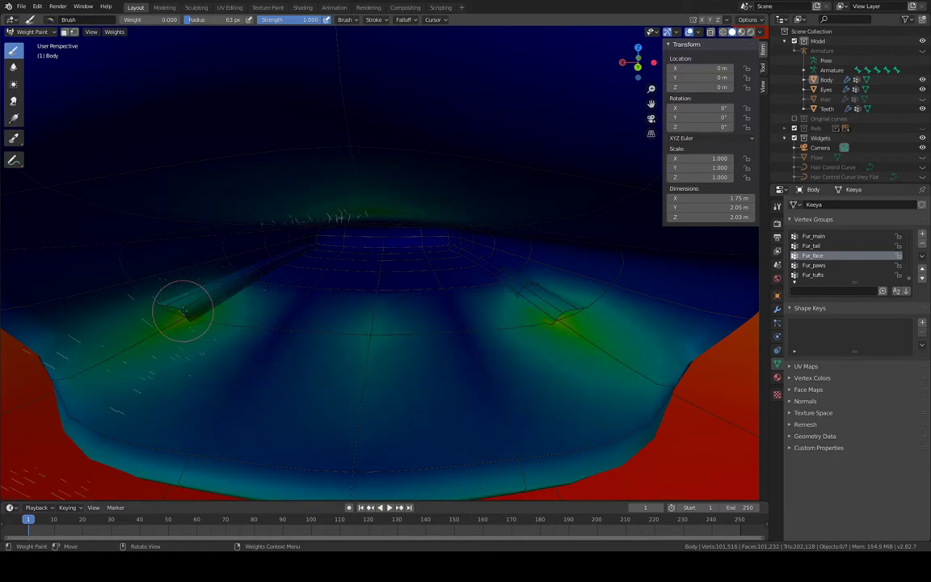
{"action": "mouse_move", "coordinate": [184, 312]}
{"action": "left_mouse_down"}
{"action": "mouse_move", "coordinate": [393, 250]}
{"action": "mouse_move", "coordinate": [404, 344]}
{"action": "left_mouse_up"}
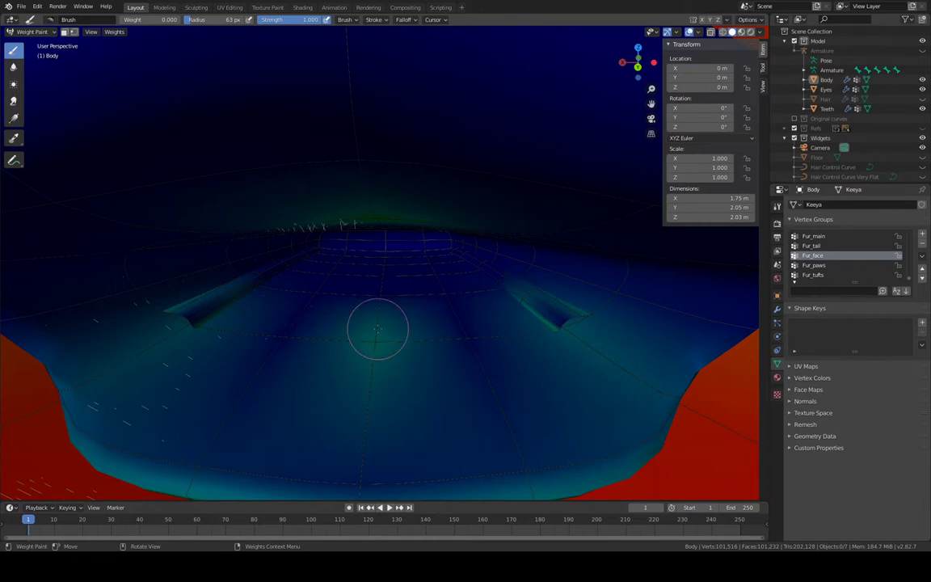
{"action": "left_click_drag", "start_coordinate": [369, 341], "coordinate": [322, 307]}
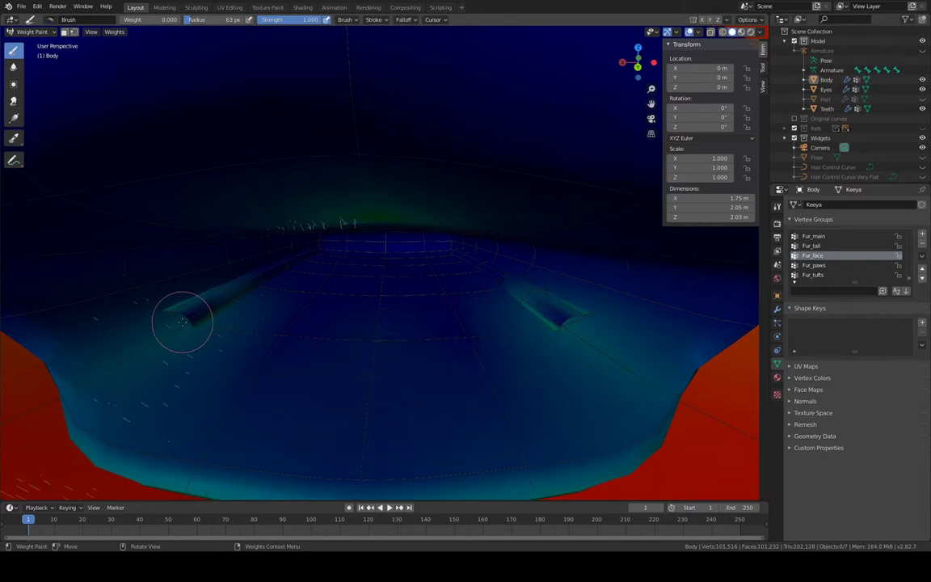
Erase the Fur_face weight from the green band just inside the mouth opening with the zero-weight brush
{"action": "middle_click_drag", "start_coordinate": [458, 318], "coordinate": [418, 281]}
{"action": "left_click", "coordinate": [397, 288]}
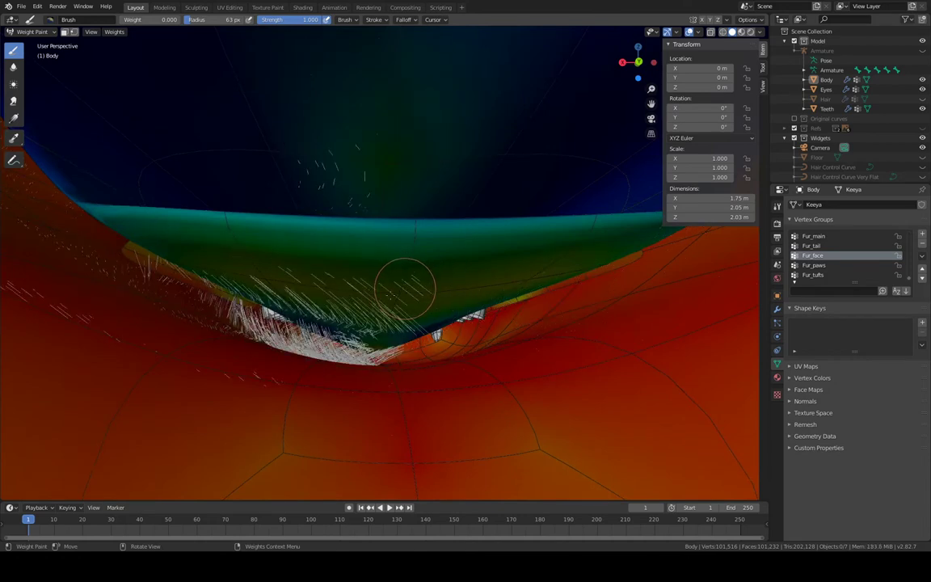
{"action": "mouse_move", "coordinate": [404, 287]}
{"action": "left_mouse_down"}
{"action": "mouse_move", "coordinate": [264, 277]}
{"action": "mouse_move", "coordinate": [277, 275]}
{"action": "left_mouse_up"}
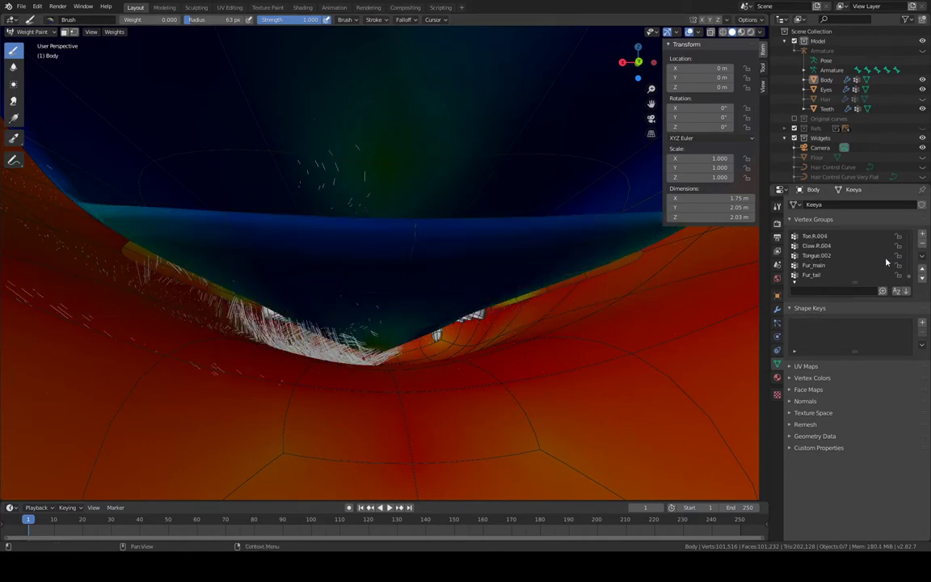
Hide the Face_fur particle system in the viewport
{"action": "left_click", "coordinate": [779, 322]}
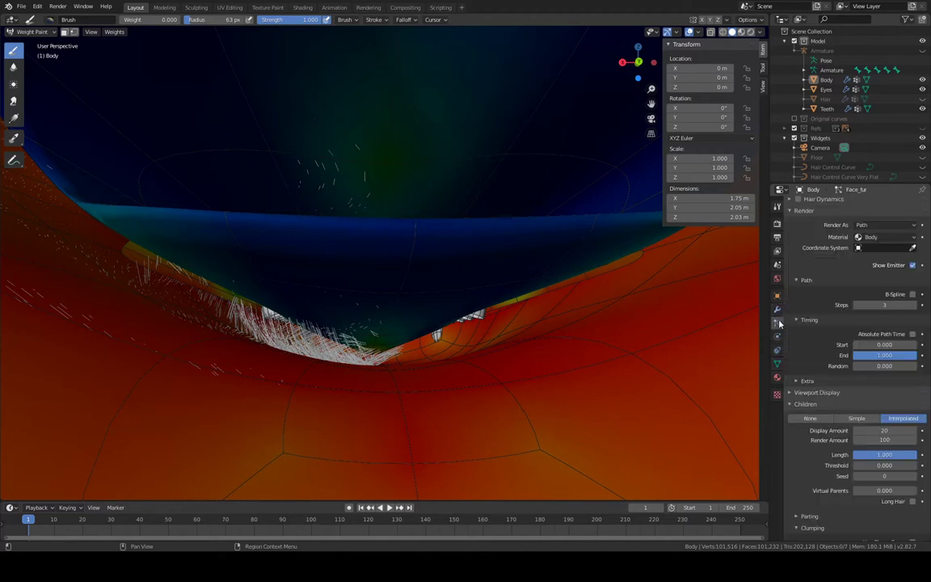
{"action": "scroll", "coordinate": [871, 297], "scroll_direction": "up", "scroll_amount": 10}
{"action": "left_click", "coordinate": [895, 228]}
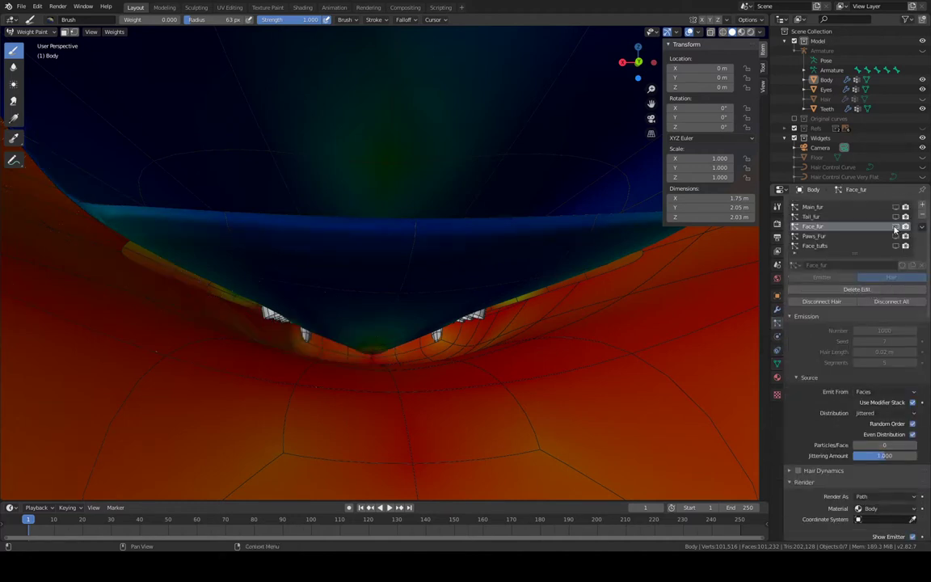
Paint weight 0 along the centre of the mouth cavity between the eyeballs, viewed from inside the head
{"action": "middle_click_drag", "start_coordinate": [478, 147], "coordinate": [523, 185]}
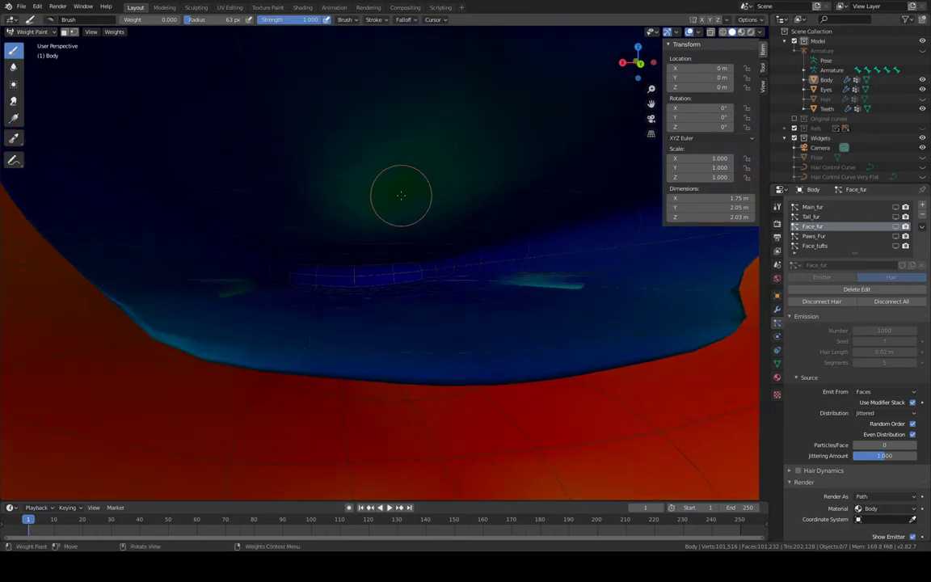
{"action": "middle_click_drag", "start_coordinate": [401, 188], "coordinate": [324, 189]}
{"action": "scroll", "coordinate": [414, 210], "scroll_direction": "up", "scroll_amount": 5}
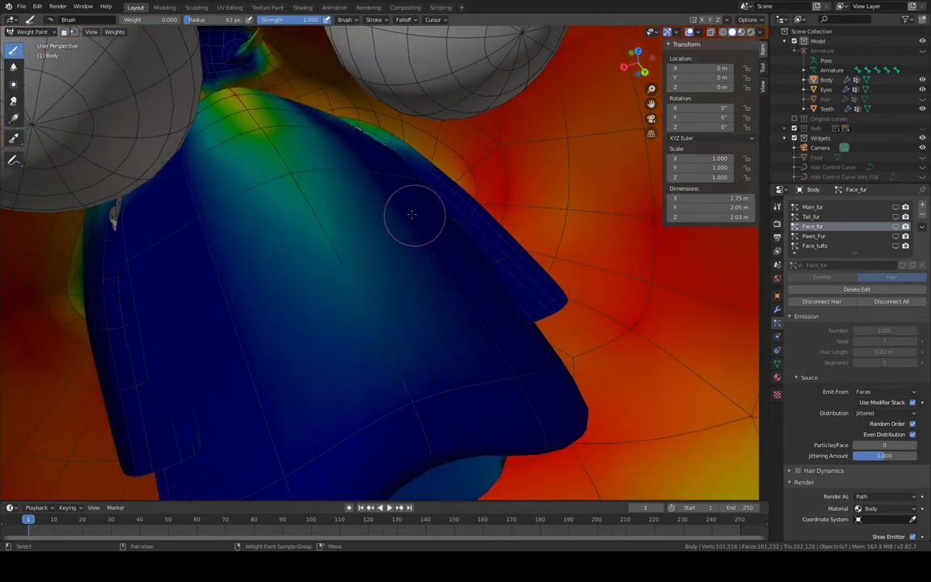
{"action": "scroll", "coordinate": [445, 233], "scroll_direction": "down", "scroll_amount": 2}
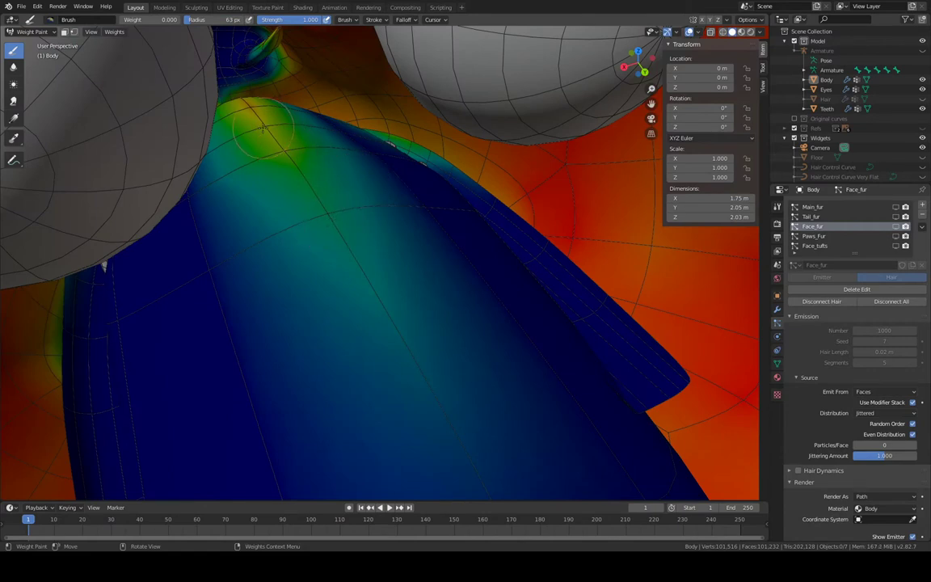
{"action": "left_click_drag", "start_coordinate": [284, 158], "coordinate": [296, 170]}
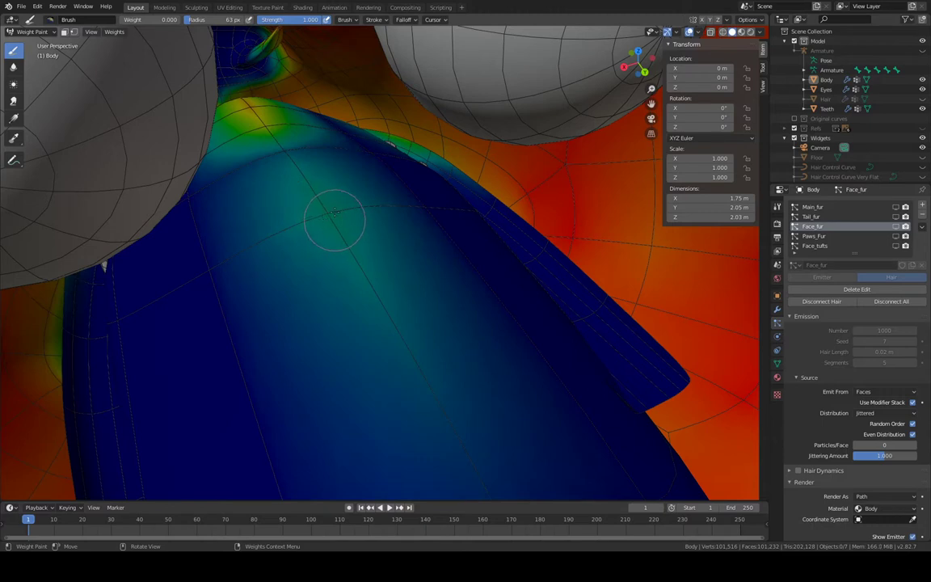
{"action": "left_click_drag", "start_coordinate": [335, 211], "coordinate": [327, 220]}
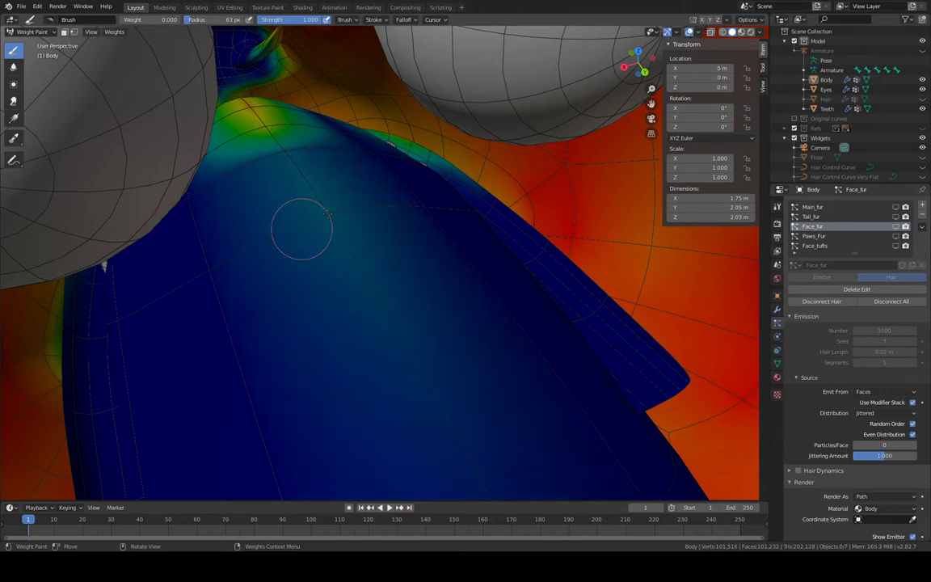
{"action": "left_click_drag", "start_coordinate": [319, 216], "coordinate": [328, 215]}
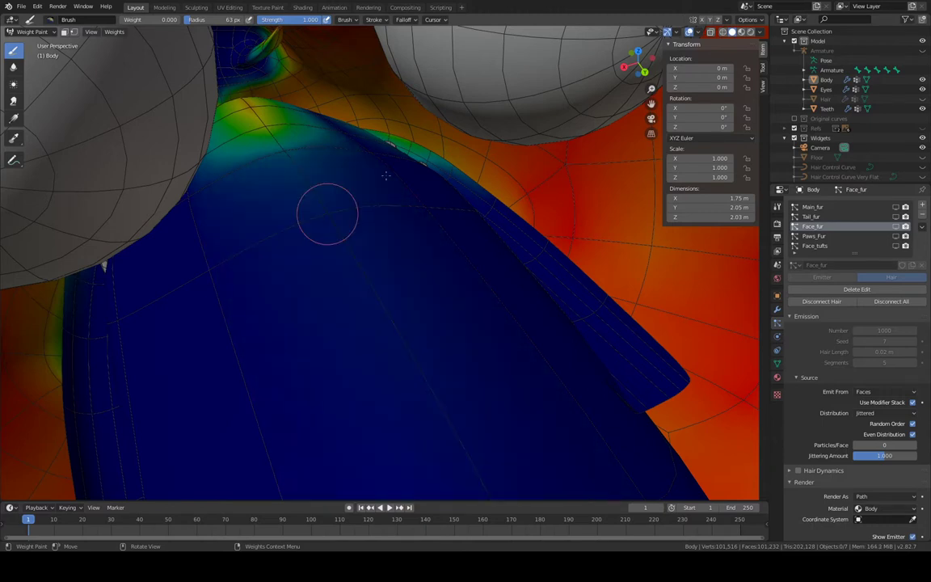
Turn off the Body's Subdivision modifier in the viewport
{"action": "scroll", "coordinate": [386, 165], "scroll_direction": "up", "scroll_amount": 7}
{"action": "scroll", "coordinate": [401, 163], "scroll_direction": "down", "scroll_amount": 6}
{"action": "mouse_move", "coordinate": [399, 179]}
{"action": "middle_mouse_down", "text": "shift"}
{"action": "mouse_move", "coordinate": [471, 215]}
{"action": "mouse_move", "coordinate": [437, 201]}
{"action": "mouse_move", "coordinate": [355, 353]}
{"action": "middle_mouse_up", "text": "shift"}
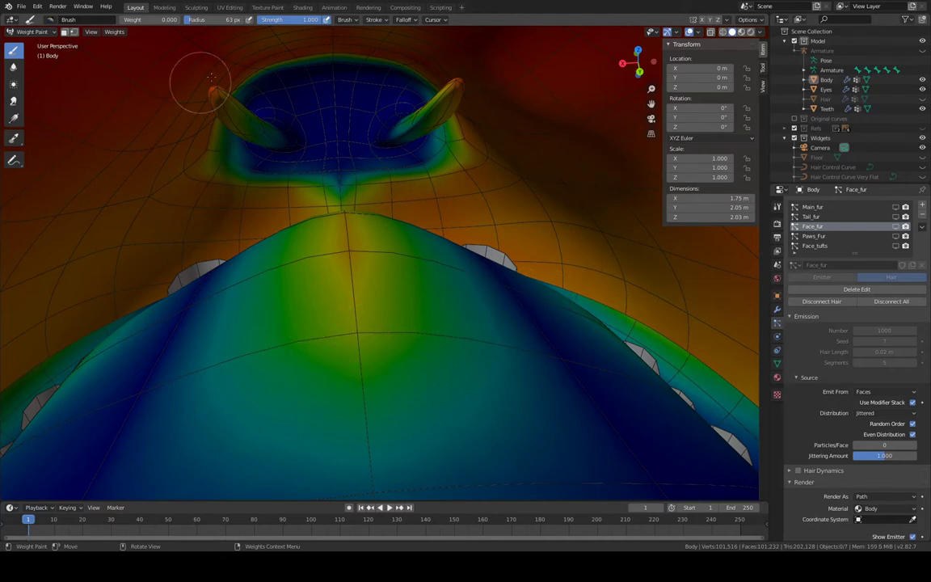
{"action": "left_click", "coordinate": [33, 32]}
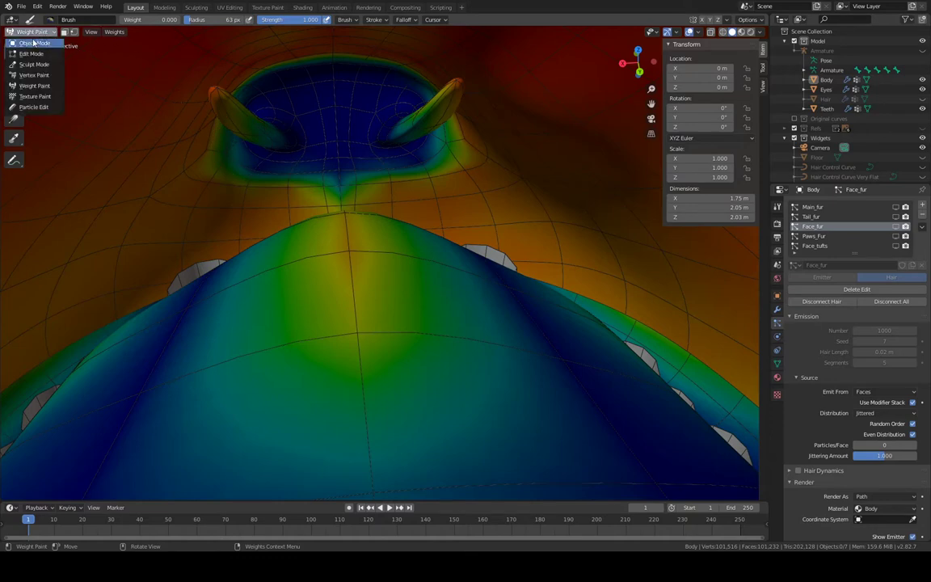
{"action": "left_click", "coordinate": [776, 310]}
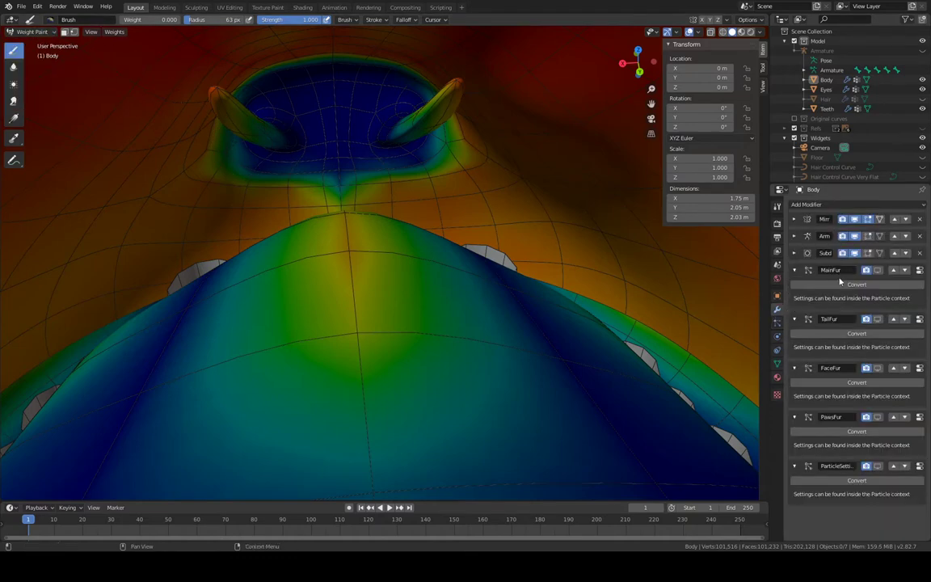
{"action": "left_click", "coordinate": [856, 253]}
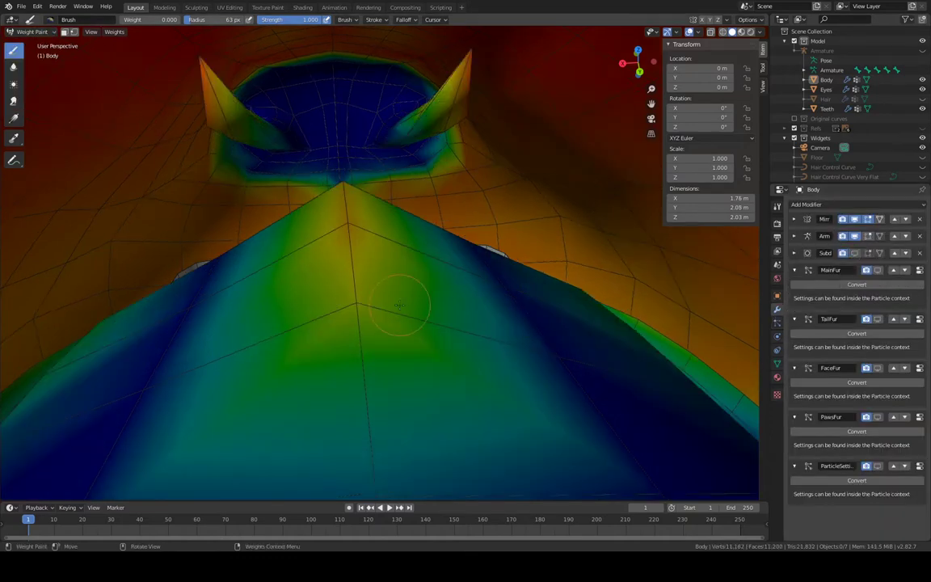
Paint weight 0 over the central ridge of the mouth cavity behind the nose and the adjoining inner surface
{"action": "left_click_drag", "start_coordinate": [337, 300], "coordinate": [358, 296]}
{"action": "left_click_drag", "start_coordinate": [350, 226], "coordinate": [345, 228]}
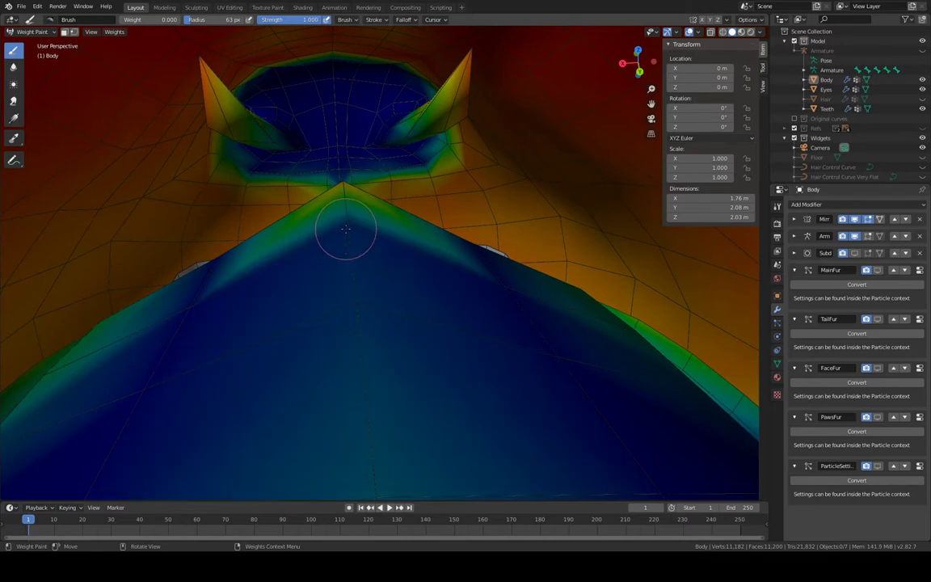
{"action": "middle_click_drag", "start_coordinate": [317, 194], "coordinate": [404, 317]}
{"action": "scroll", "coordinate": [404, 316], "scroll_direction": "up", "scroll_amount": 2}
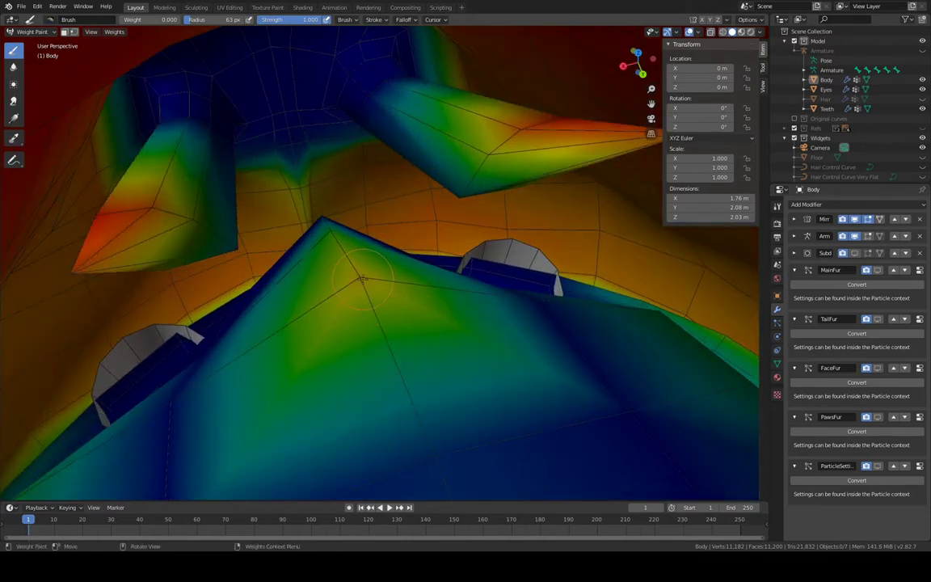
{"action": "left_click_drag", "start_coordinate": [362, 278], "coordinate": [343, 245]}
{"action": "middle_click_drag", "start_coordinate": [331, 236], "coordinate": [308, 233]}
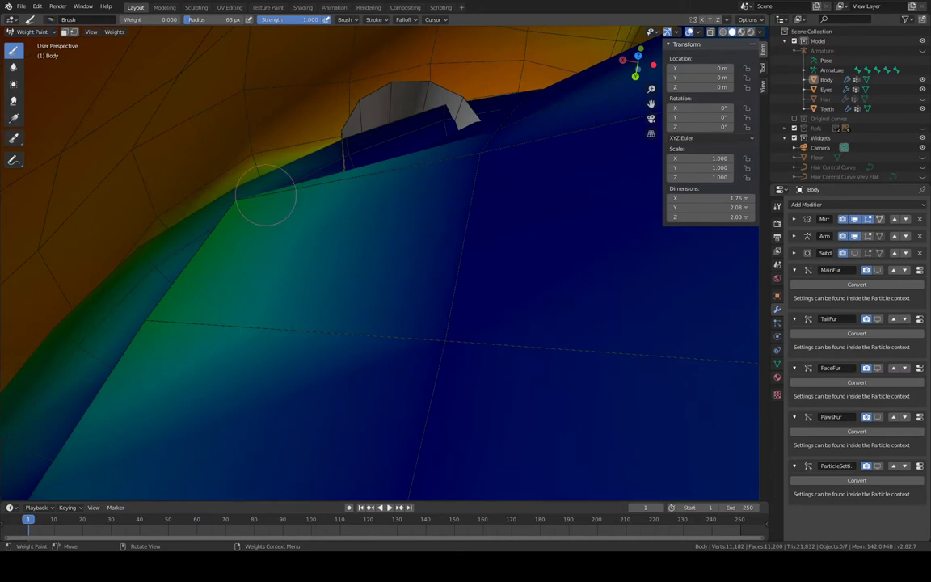
{"action": "mouse_move", "coordinate": [231, 212]}
{"action": "middle_mouse_down"}
{"action": "mouse_move", "coordinate": [285, 233]}
{"action": "mouse_move", "coordinate": [405, 252]}
{"action": "mouse_move", "coordinate": [361, 254]}
{"action": "mouse_move", "coordinate": [443, 303]}
{"action": "mouse_move", "coordinate": [267, 226]}
{"action": "mouse_move", "coordinate": [401, 233]}
{"action": "mouse_move", "coordinate": [258, 222]}
{"action": "mouse_move", "coordinate": [289, 252]}
{"action": "middle_mouse_up"}
{"action": "left_click", "coordinate": [233, 251]}
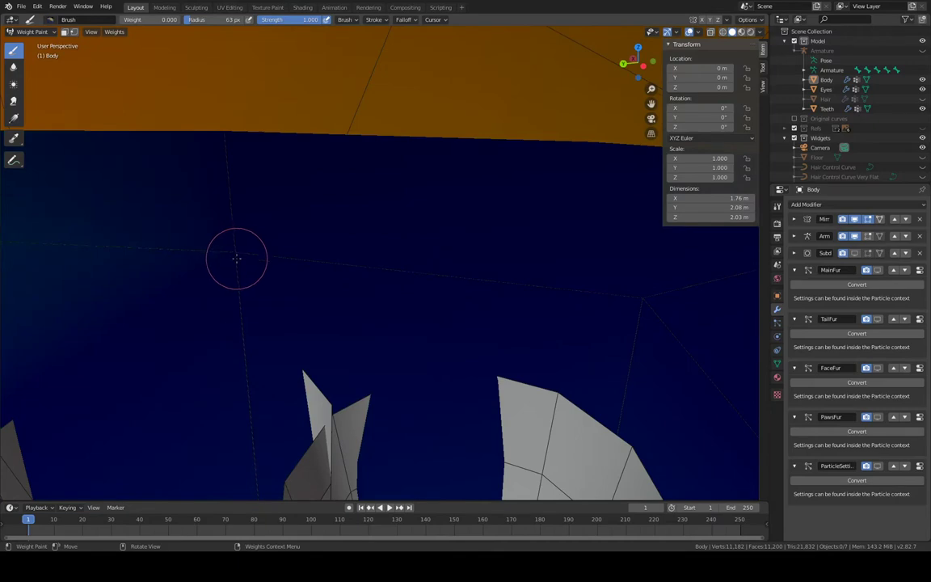
Examine the mouth cavity from inside the head for leftover Fur_face weight along its ridge and sides
{"action": "mouse_move", "coordinate": [270, 299]}
{"action": "middle_mouse_down"}
{"action": "mouse_move", "coordinate": [216, 326]}
{"action": "mouse_move", "coordinate": [319, 112]}
{"action": "mouse_move", "coordinate": [287, 101]}
{"action": "middle_mouse_up"}
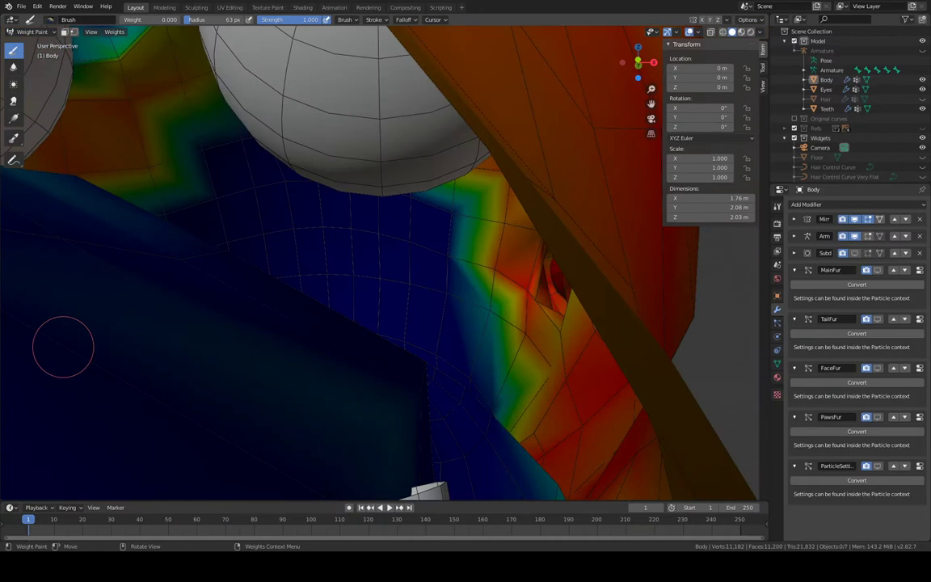
{"action": "middle_click_drag", "start_coordinate": [297, 182], "coordinate": [514, 233]}
{"action": "scroll", "coordinate": [551, 206], "scroll_direction": "up", "scroll_amount": 4}
{"action": "scroll", "coordinate": [540, 229], "scroll_direction": "down", "scroll_amount": 4}
{"action": "scroll", "coordinate": [513, 233], "scroll_direction": "up", "scroll_amount": 1}
{"action": "middle_click_drag", "start_coordinate": [597, 198], "coordinate": [460, 216]}
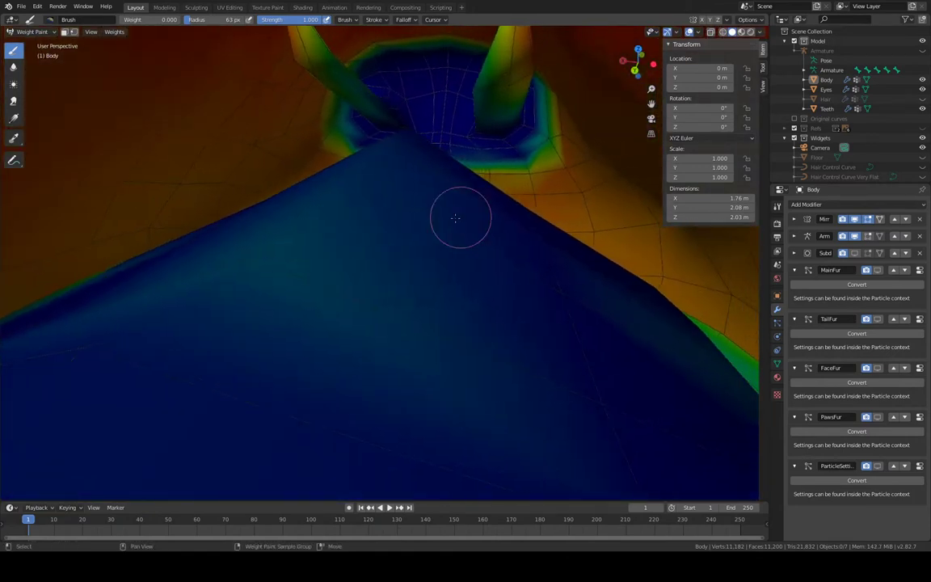
{"action": "mouse_move", "coordinate": [351, 173]}
{"action": "middle_mouse_down"}
{"action": "mouse_move", "coordinate": [335, 182]}
{"action": "mouse_move", "coordinate": [424, 245]}
{"action": "mouse_move", "coordinate": [405, 259]}
{"action": "mouse_move", "coordinate": [425, 223]}
{"action": "mouse_move", "coordinate": [367, 250]}
{"action": "mouse_move", "coordinate": [308, 216]}
{"action": "mouse_move", "coordinate": [466, 268]}
{"action": "mouse_move", "coordinate": [407, 266]}
{"action": "middle_mouse_up"}
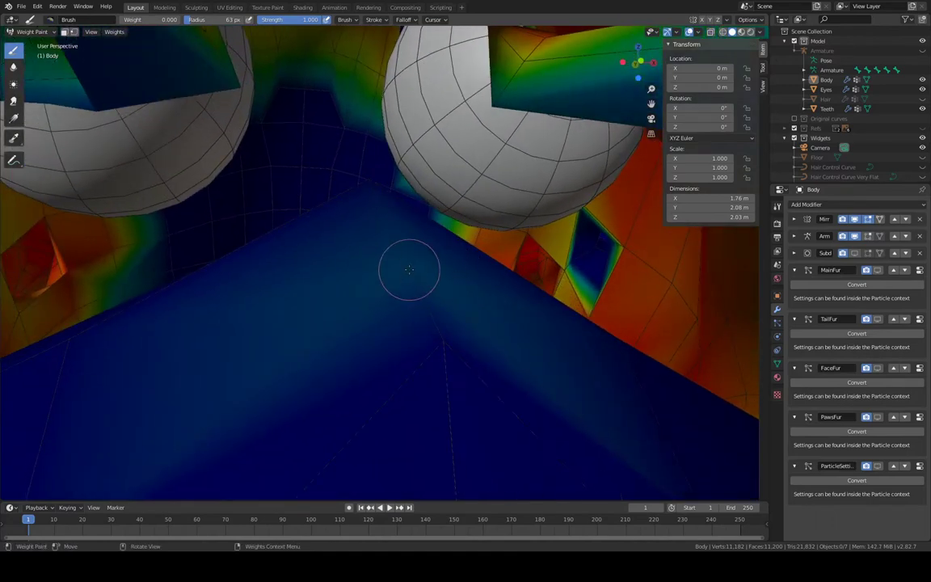
{"action": "middle_click_drag", "start_coordinate": [430, 232], "coordinate": [441, 226]}
Erase the green weight patch at the back of the mouth with the zero-weight brush, viewed through the mouth opening
{"action": "scroll", "coordinate": [404, 260], "scroll_direction": "down", "scroll_amount": 8}
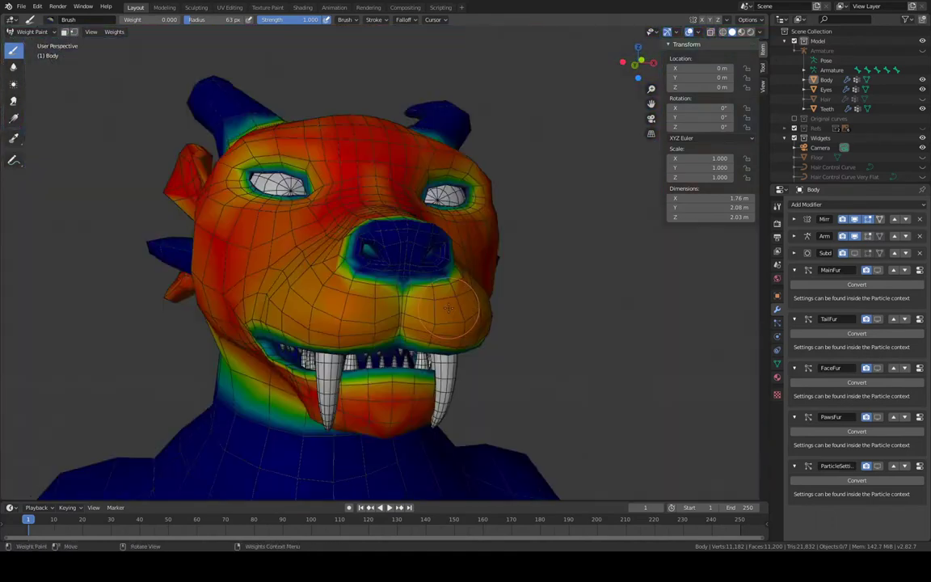
{"action": "middle_click_drag", "start_coordinate": [416, 300], "coordinate": [430, 261]}
{"action": "scroll", "coordinate": [429, 260], "scroll_direction": "up", "scroll_amount": 4}
{"action": "scroll", "coordinate": [425, 259], "scroll_direction": "up", "scroll_amount": 8}
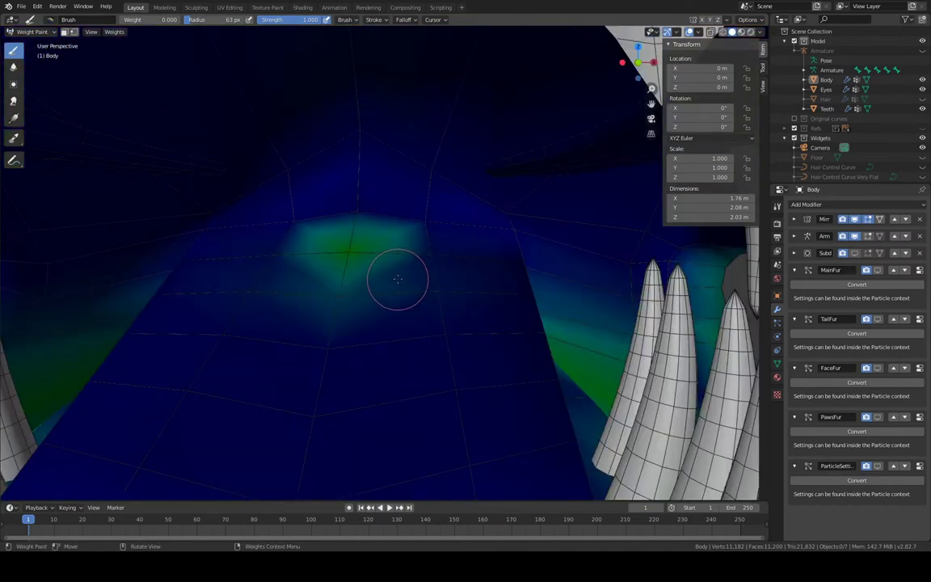
{"action": "middle_click_drag", "start_coordinate": [398, 279], "coordinate": [372, 249], "text": "ctrl"}
{"action": "left_click_drag", "start_coordinate": [352, 251], "coordinate": [327, 309]}
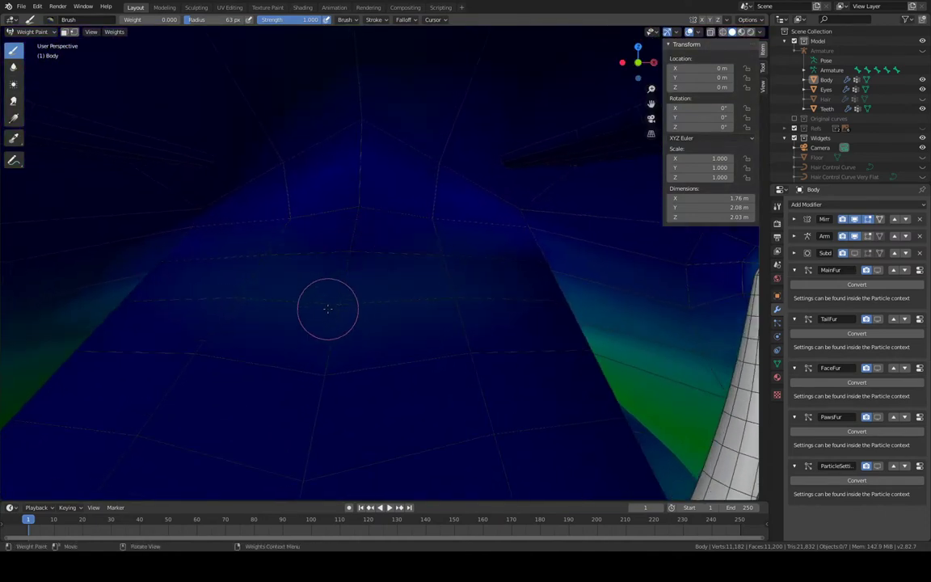
Hide the Teeth object to uncover the gum surface inside the mouth
{"action": "mouse_move", "coordinate": [259, 291]}
{"action": "middle_mouse_down"}
{"action": "mouse_move", "coordinate": [318, 306]}
{"action": "mouse_move", "coordinate": [353, 287]}
{"action": "mouse_move", "coordinate": [340, 279]}
{"action": "mouse_move", "coordinate": [280, 294]}
{"action": "mouse_move", "coordinate": [312, 217]}
{"action": "middle_mouse_up"}
{"action": "scroll", "coordinate": [365, 190], "scroll_direction": "down", "scroll_amount": 4}
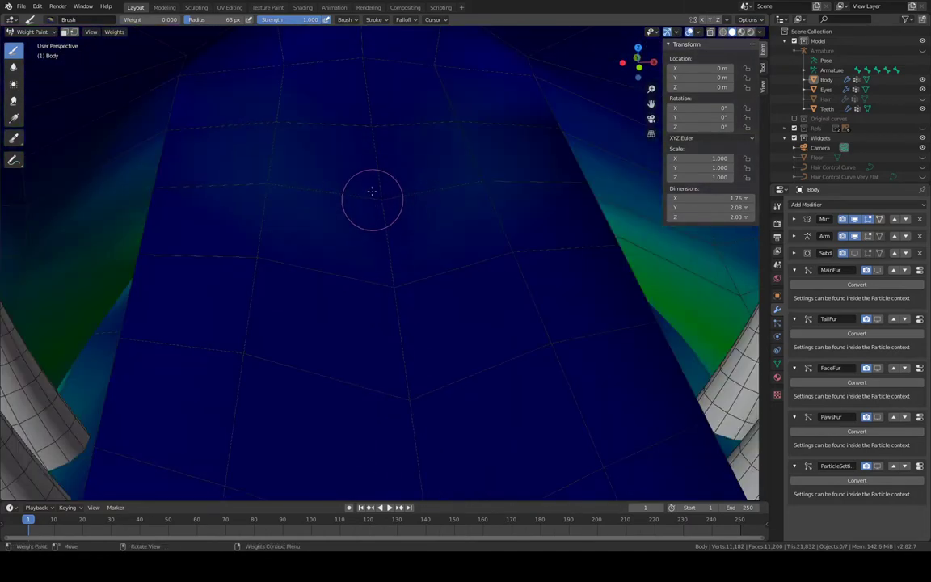
{"action": "mouse_move", "coordinate": [484, 181]}
{"action": "middle_mouse_down"}
{"action": "mouse_move", "coordinate": [401, 187]}
{"action": "mouse_move", "coordinate": [444, 187]}
{"action": "mouse_move", "coordinate": [320, 139]}
{"action": "mouse_move", "coordinate": [449, 186]}
{"action": "mouse_move", "coordinate": [503, 272]}
{"action": "mouse_move", "coordinate": [489, 243]}
{"action": "mouse_move", "coordinate": [501, 230]}
{"action": "middle_mouse_up"}
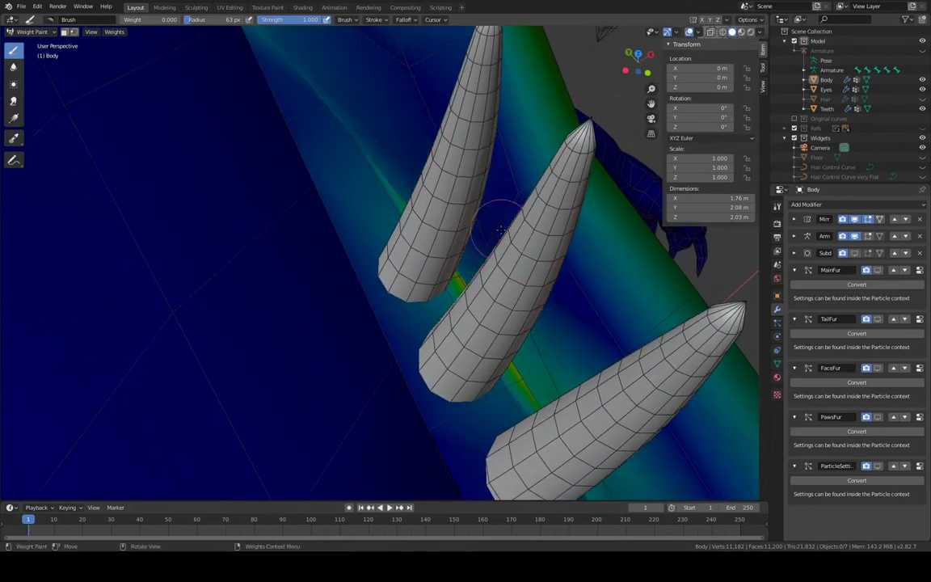
{"action": "middle_click_drag", "start_coordinate": [469, 270], "coordinate": [512, 199]}
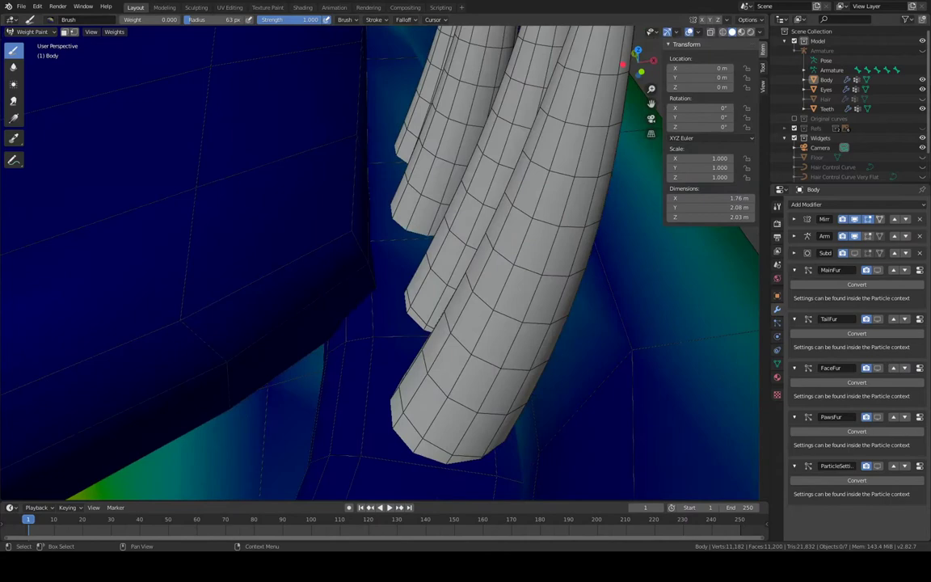
{"action": "left_click", "coordinate": [923, 109]}
Paint weight 0 along the gum around the front of the jaw and down its inner sides
{"action": "middle_click_drag", "start_coordinate": [655, 162], "coordinate": [524, 218]}
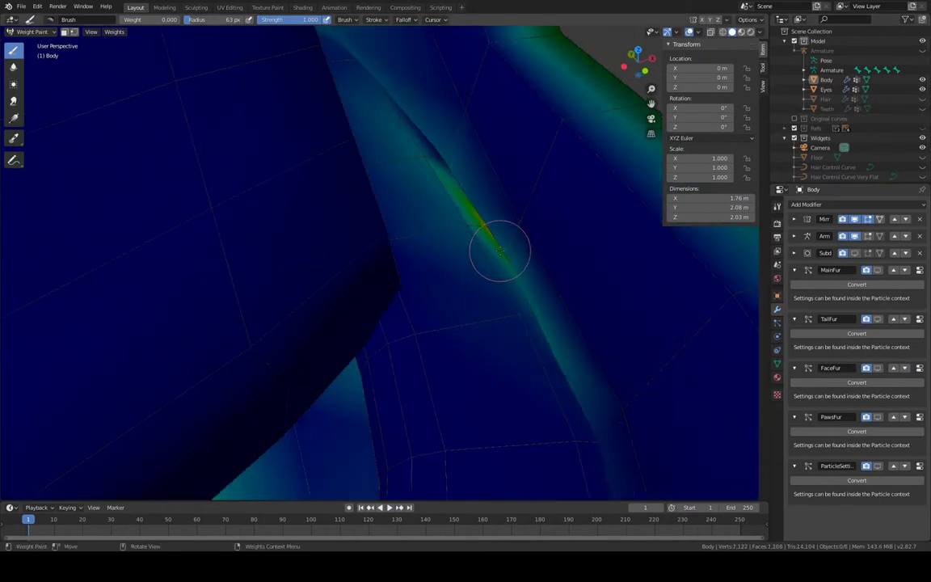
{"action": "mouse_move", "coordinate": [500, 252]}
{"action": "middle_mouse_down"}
{"action": "mouse_move", "coordinate": [591, 162]}
{"action": "mouse_move", "coordinate": [584, 172]}
{"action": "mouse_move", "coordinate": [580, 152]}
{"action": "mouse_move", "coordinate": [493, 119]}
{"action": "mouse_move", "coordinate": [609, 145]}
{"action": "mouse_move", "coordinate": [515, 279]}
{"action": "mouse_move", "coordinate": [503, 164]}
{"action": "middle_mouse_up"}
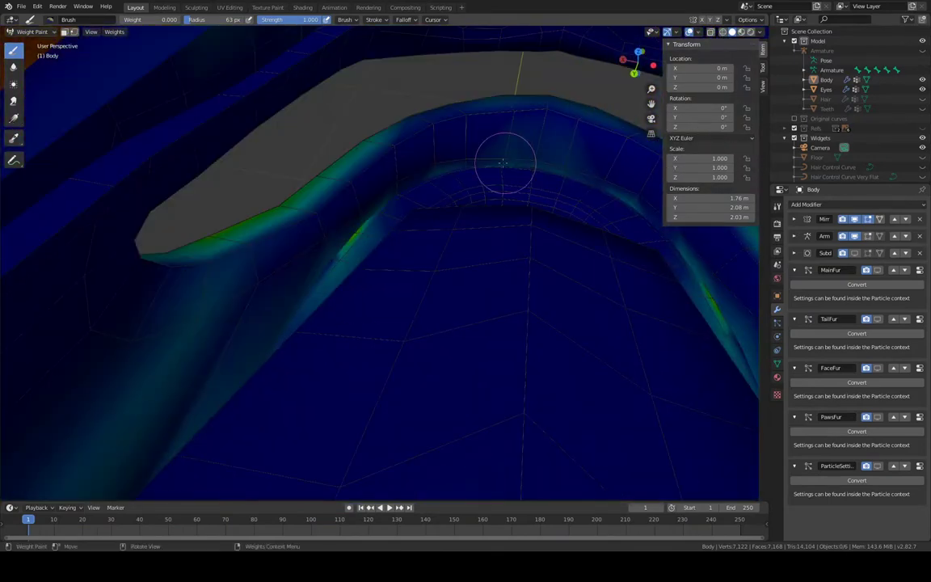
{"action": "mouse_move", "coordinate": [503, 163]}
{"action": "left_mouse_down"}
{"action": "mouse_move", "coordinate": [353, 233]}
{"action": "mouse_move", "coordinate": [330, 262]}
{"action": "mouse_move", "coordinate": [167, 339]}
{"action": "mouse_move", "coordinate": [155, 332]}
{"action": "left_mouse_up"}
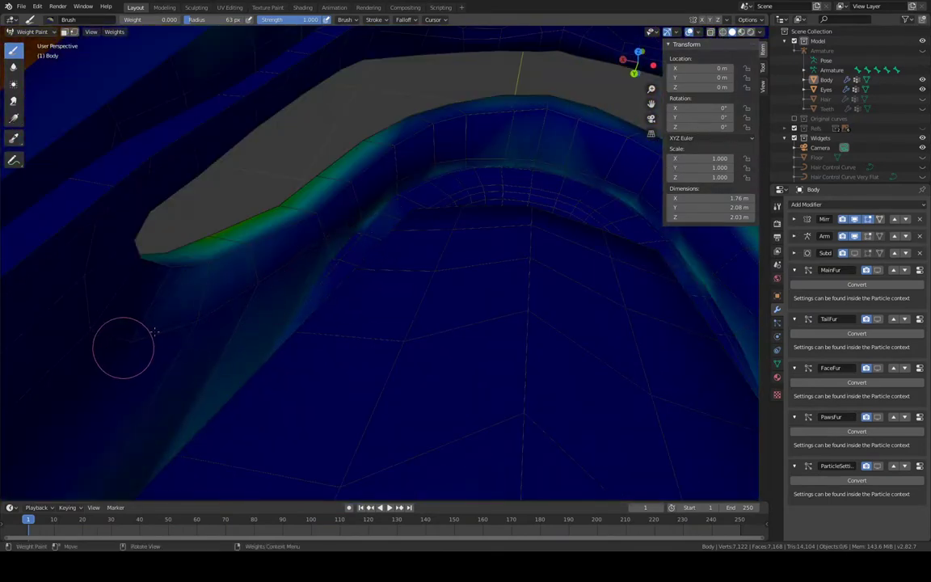
{"action": "left_click_drag", "start_coordinate": [445, 162], "coordinate": [637, 186]}
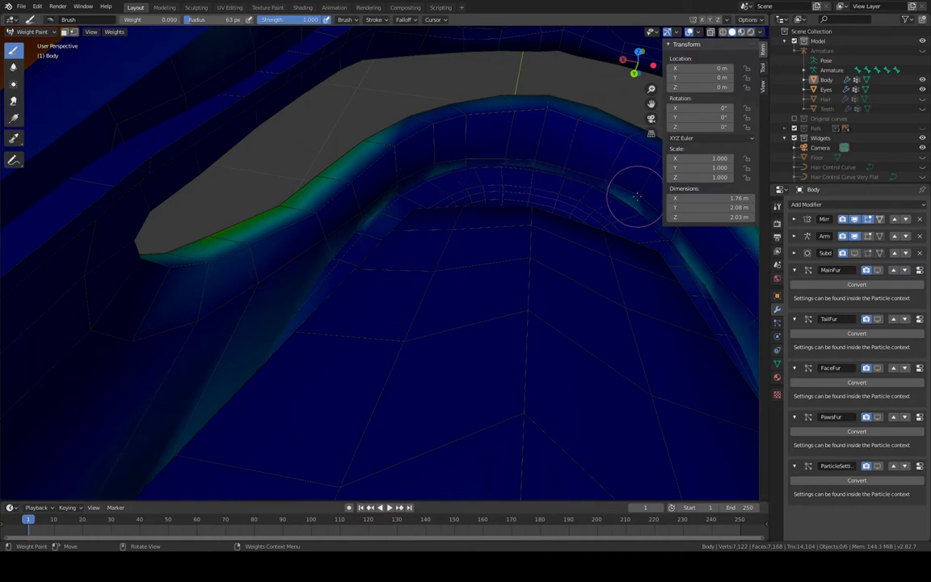
{"action": "middle_click_drag", "start_coordinate": [618, 204], "coordinate": [535, 223]}
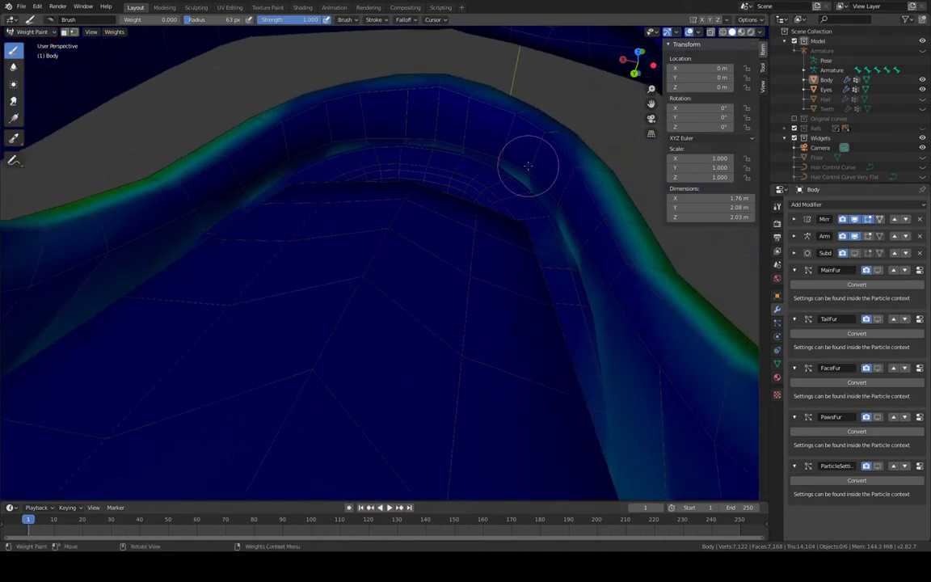
{"action": "mouse_move", "coordinate": [300, 167]}
{"action": "middle_mouse_down"}
{"action": "mouse_move", "coordinate": [455, 152]}
{"action": "mouse_move", "coordinate": [516, 161]}
{"action": "mouse_move", "coordinate": [609, 200]}
{"action": "mouse_move", "coordinate": [395, 145]}
{"action": "mouse_move", "coordinate": [395, 126]}
{"action": "mouse_move", "coordinate": [503, 139]}
{"action": "mouse_move", "coordinate": [234, 54]}
{"action": "middle_mouse_up"}
{"action": "scroll", "coordinate": [503, 139], "scroll_direction": "down", "scroll_amount": 3}
{"action": "scroll", "coordinate": [501, 137], "scroll_direction": "down", "scroll_amount": 5}
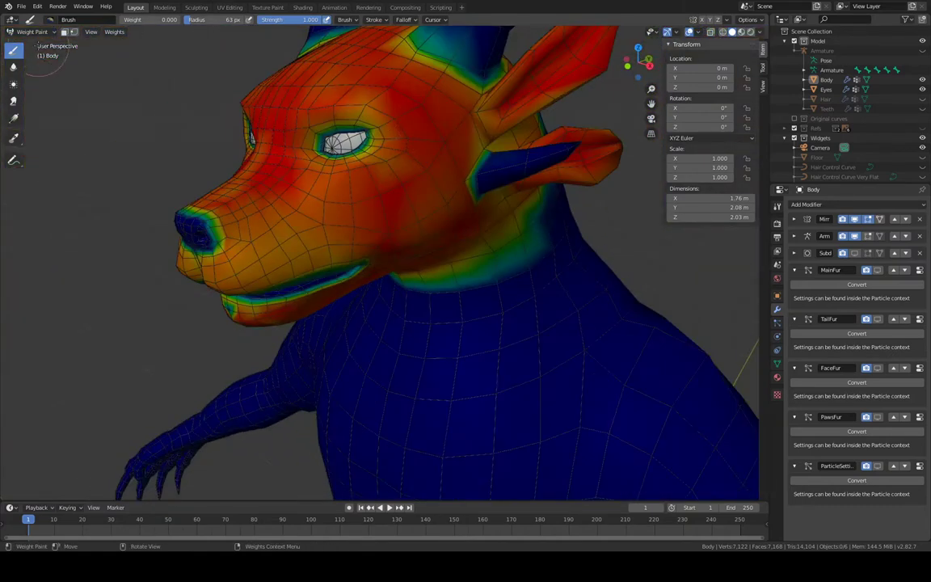
In Edit Mode, select the Body's linked face, muzzle, jaw, horn, ear, neck and torso regions and hide them
{"action": "left_click", "coordinate": [29, 32]}
{"action": "left_click", "coordinate": [37, 59]}
{"action": "scroll", "coordinate": [335, 110], "scroll_direction": "down", "scroll_amount": 5}
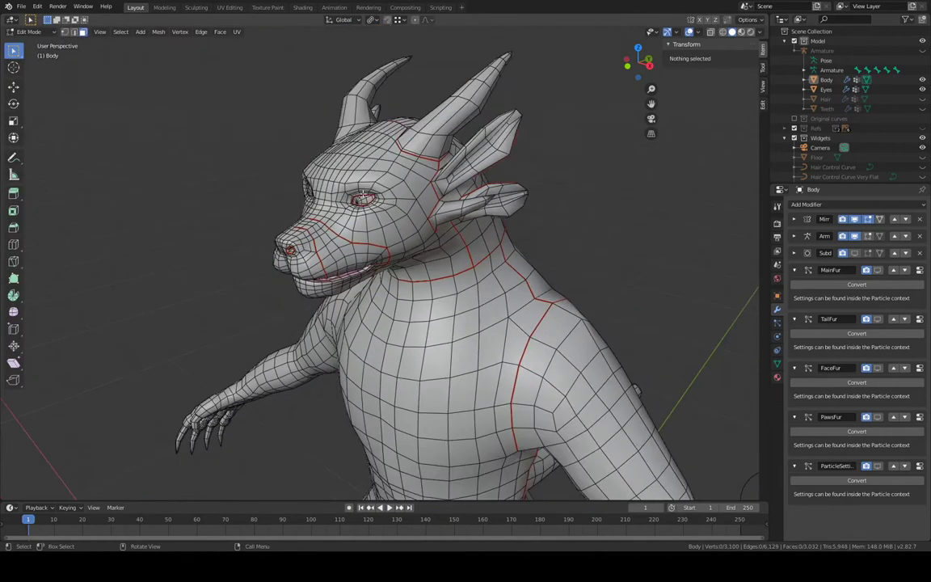
{"action": "key", "text": "l"}
{"action": "key", "text": "l"}
{"action": "key", "text": "l"}
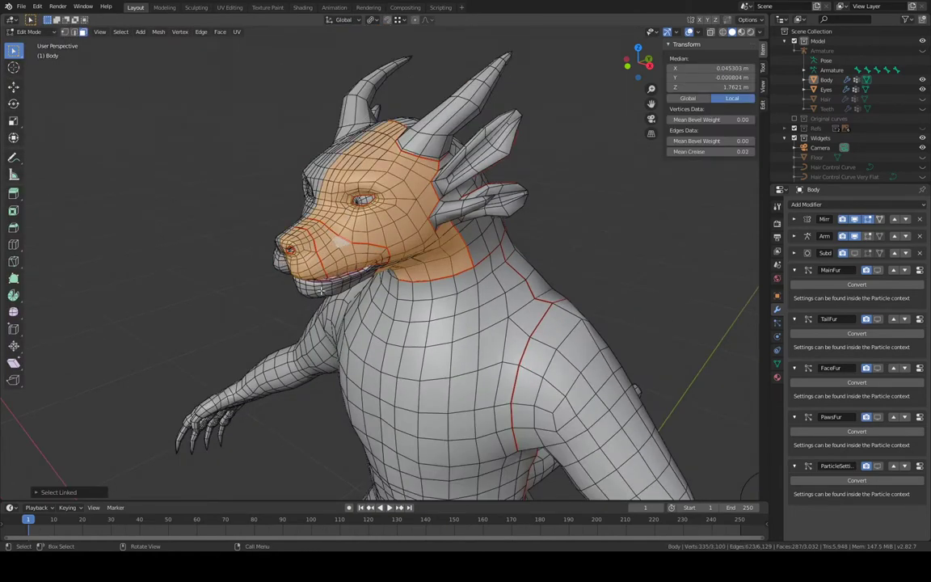
{"action": "key", "text": "l"}
{"action": "middle_click_drag", "start_coordinate": [393, 193], "coordinate": [350, 183]}
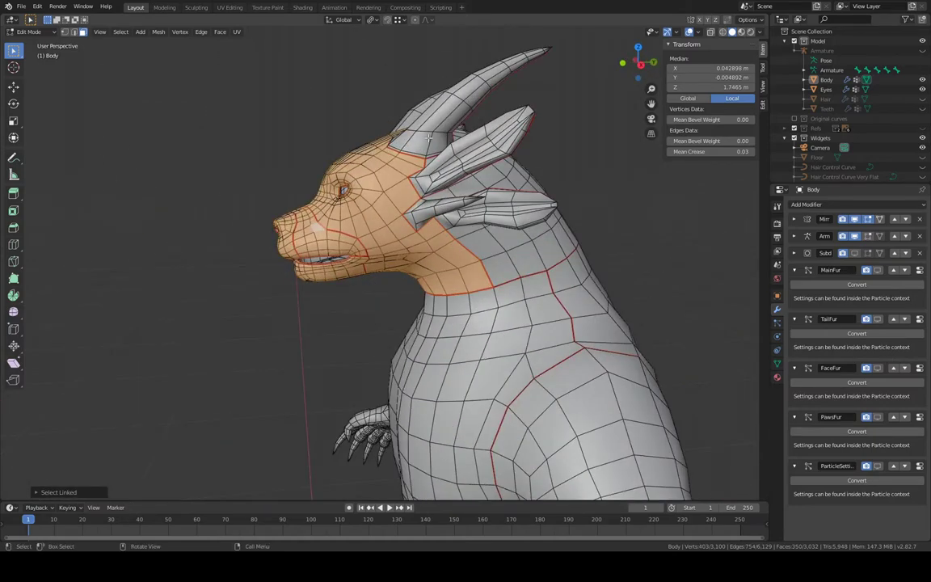
{"action": "key", "text": "l"}
{"action": "key", "text": "l"}
{"action": "key", "text": "l"}
{"action": "key", "text": "l"}
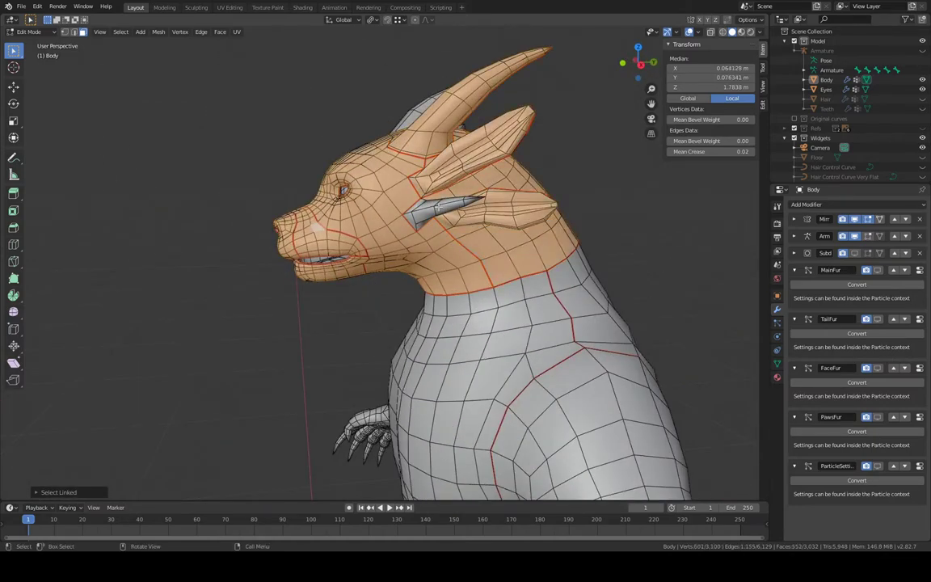
{"action": "key", "text": "l"}
{"action": "key", "text": "l"}
{"action": "key", "text": "l"}
{"action": "key", "text": "l"}
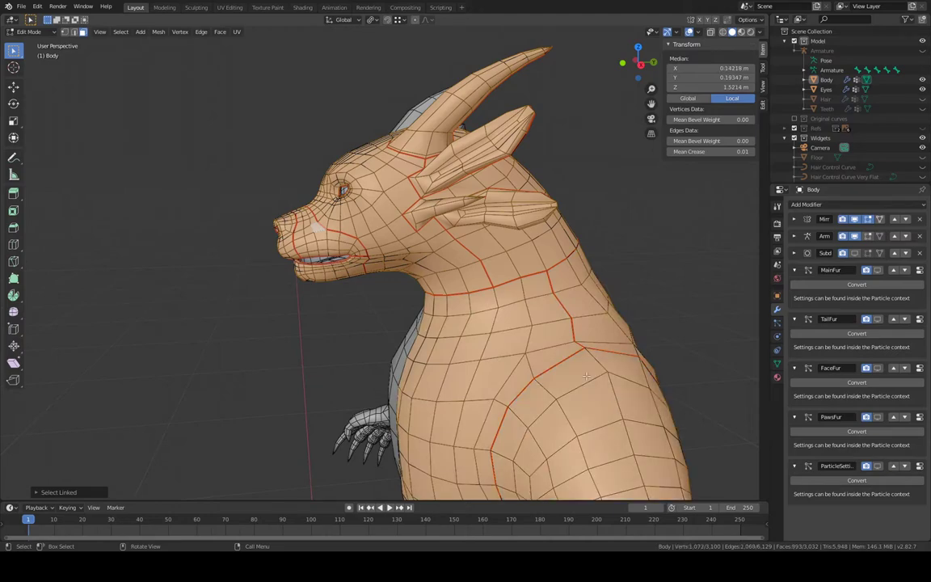
{"action": "middle_click_drag", "start_coordinate": [587, 376], "coordinate": [451, 219]}
{"action": "key", "text": "h"}
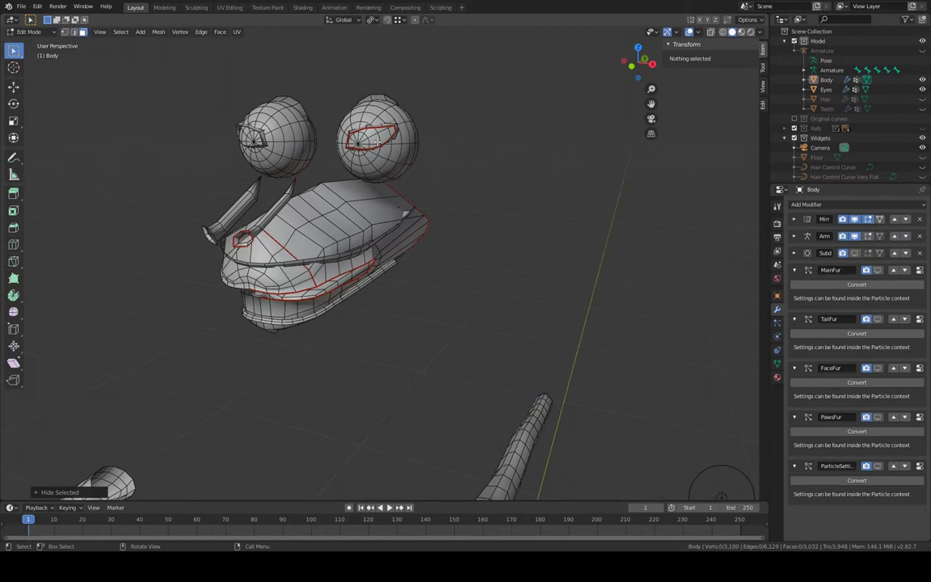
Hide the Body's linked eye-socket region and the separate Eyes object
{"action": "key", "text": "l"}
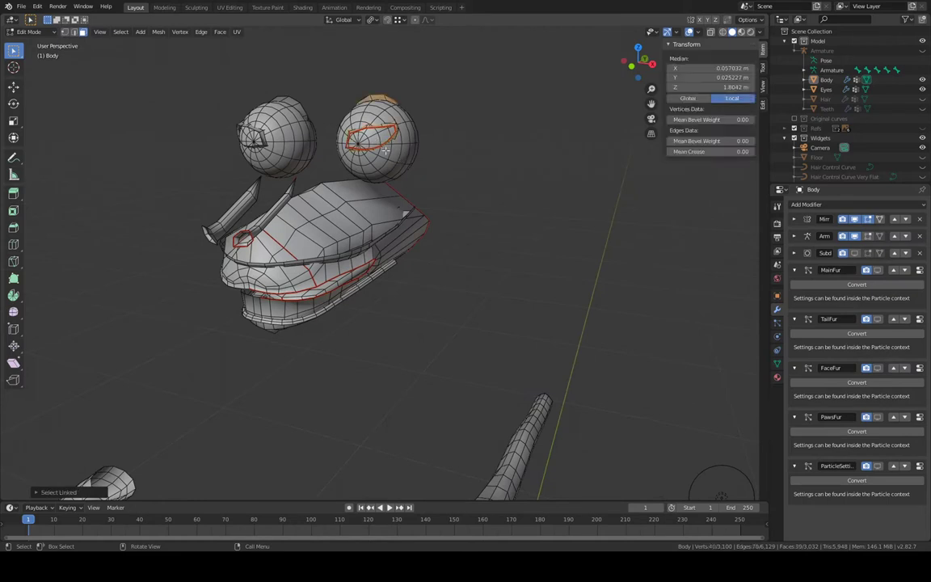
{"action": "left_click", "coordinate": [923, 89]}
{"action": "middle_click_drag", "start_coordinate": [557, 123], "coordinate": [485, 143]}
{"action": "key", "text": "h"}
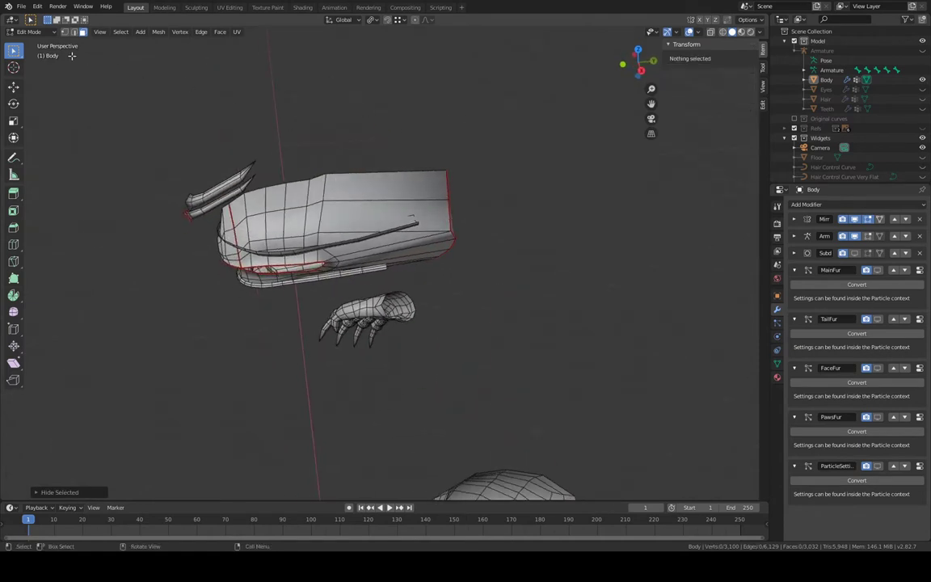
Check the Body in Weight Paint mode, then return to Edit Mode and reveal all its hidden geometry
{"action": "left_click", "coordinate": [50, 33]}
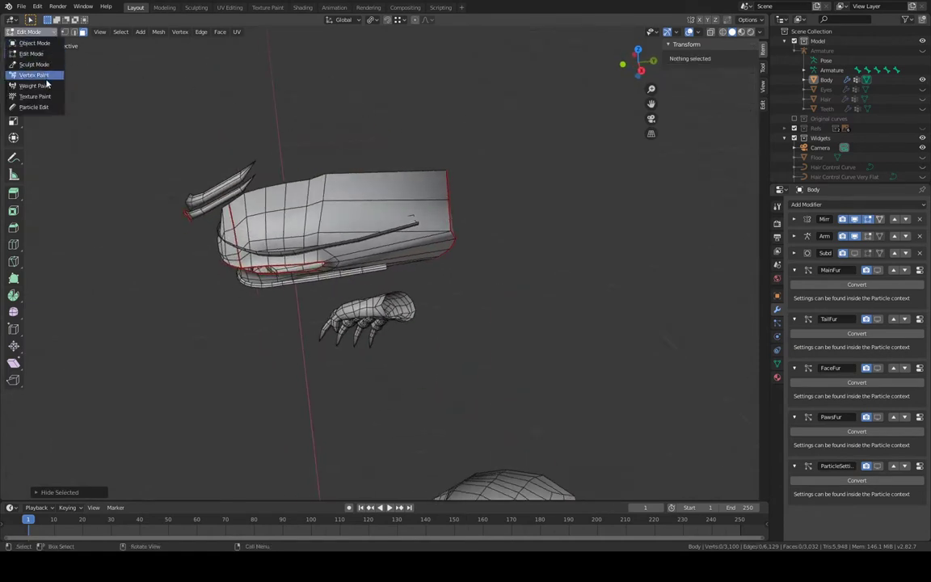
{"action": "left_click", "coordinate": [44, 83]}
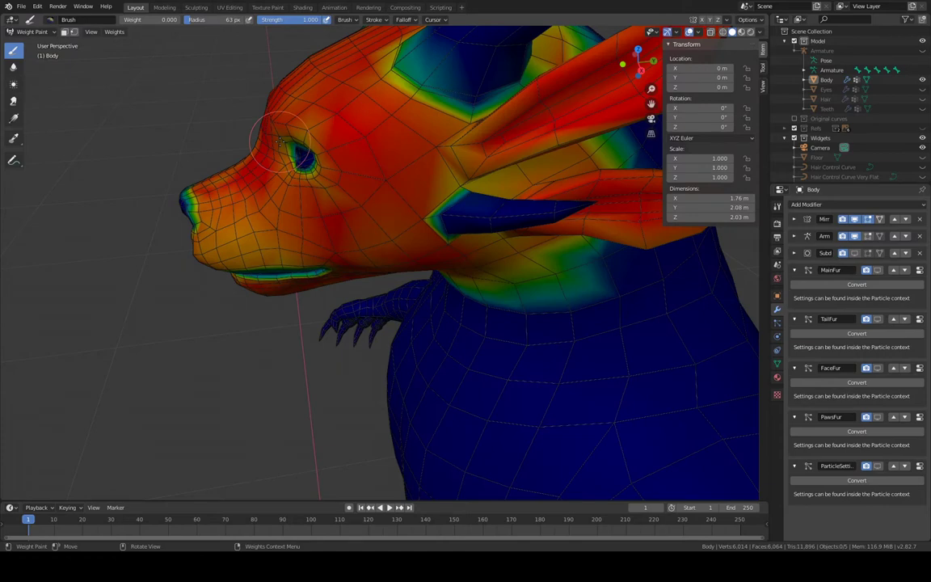
{"action": "left_click", "coordinate": [37, 33]}
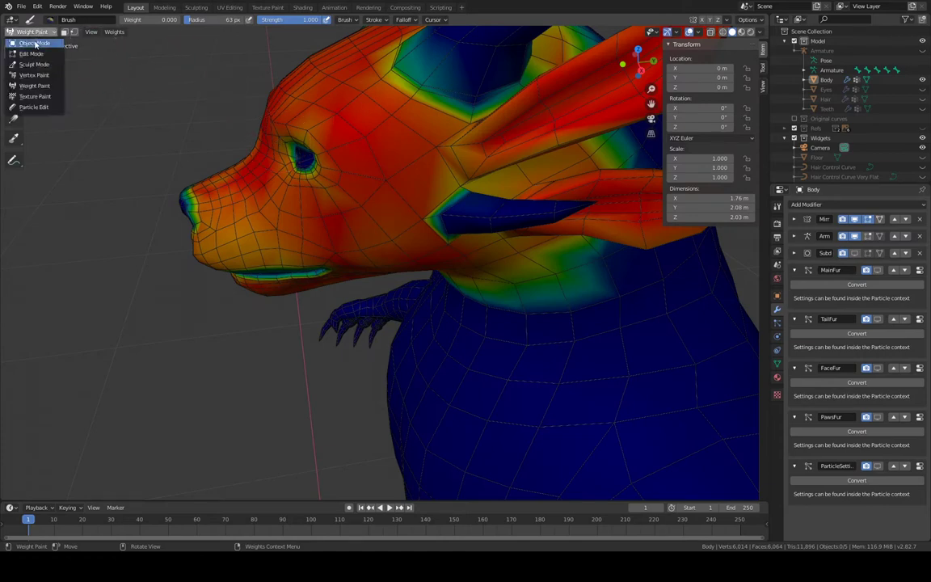
{"action": "left_click", "coordinate": [34, 55]}
{"action": "key", "text": "alt+h"}
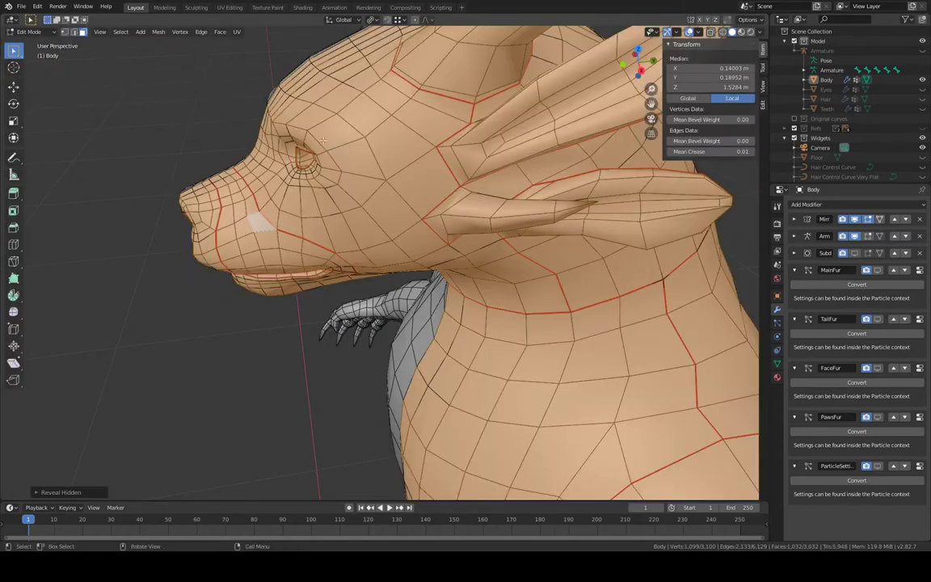
Switch the Body to Weight Paint mode, enable face selection masking and deselect all faces
{"action": "left_click", "coordinate": [24, 33]}
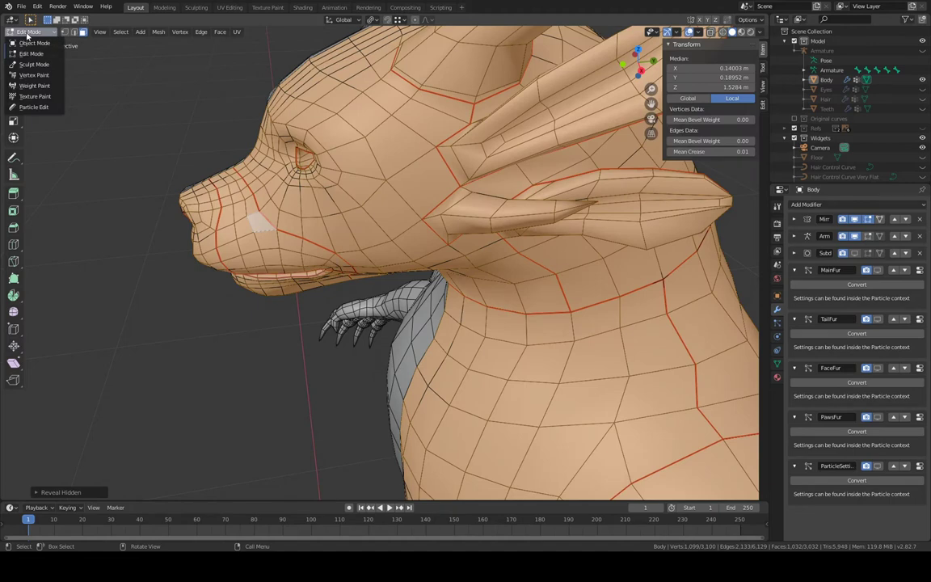
{"action": "left_click", "coordinate": [41, 86]}
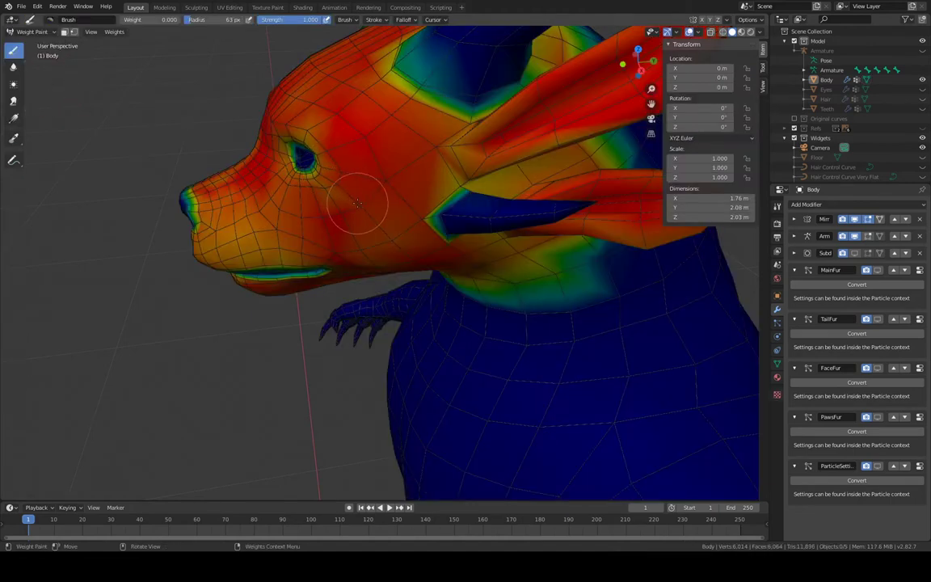
{"action": "middle_click_drag", "start_coordinate": [357, 202], "coordinate": [370, 199]}
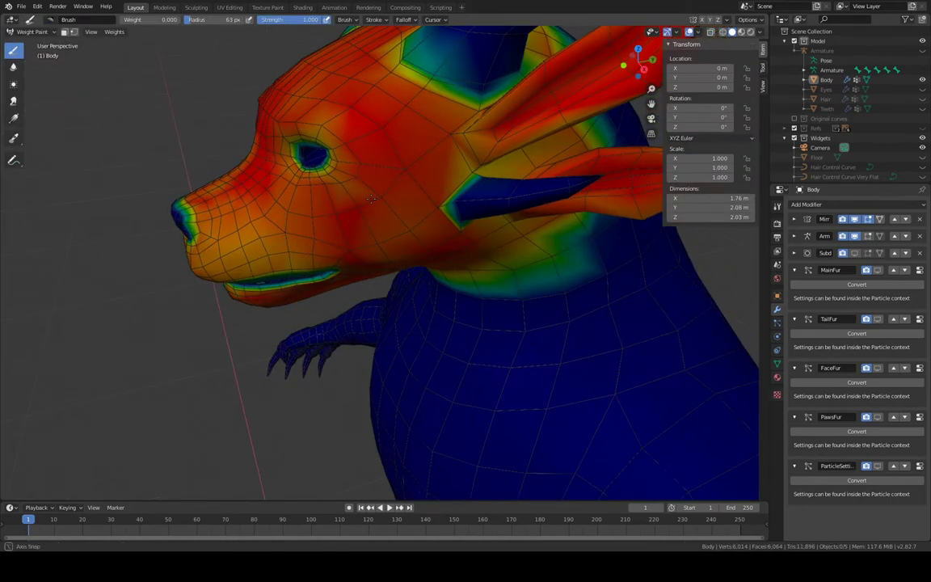
{"action": "left_click", "coordinate": [65, 33]}
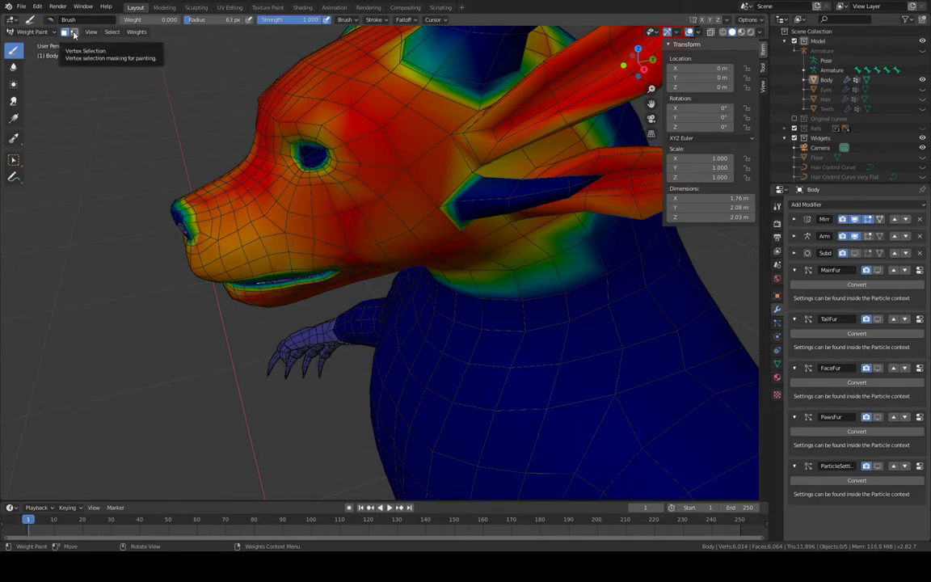
{"action": "middle_click_drag", "start_coordinate": [296, 114], "coordinate": [359, 95]}
{"action": "scroll", "coordinate": [359, 96], "scroll_direction": "up", "scroll_amount": 2}
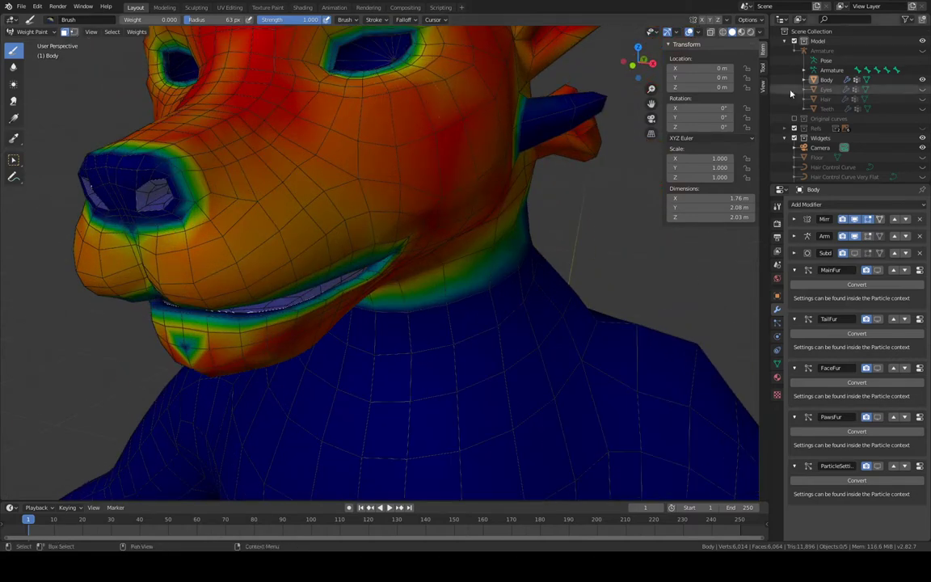
{"action": "middle_click_drag", "start_coordinate": [421, 198], "coordinate": [457, 176]}
{"action": "key", "text": "alt+z"}
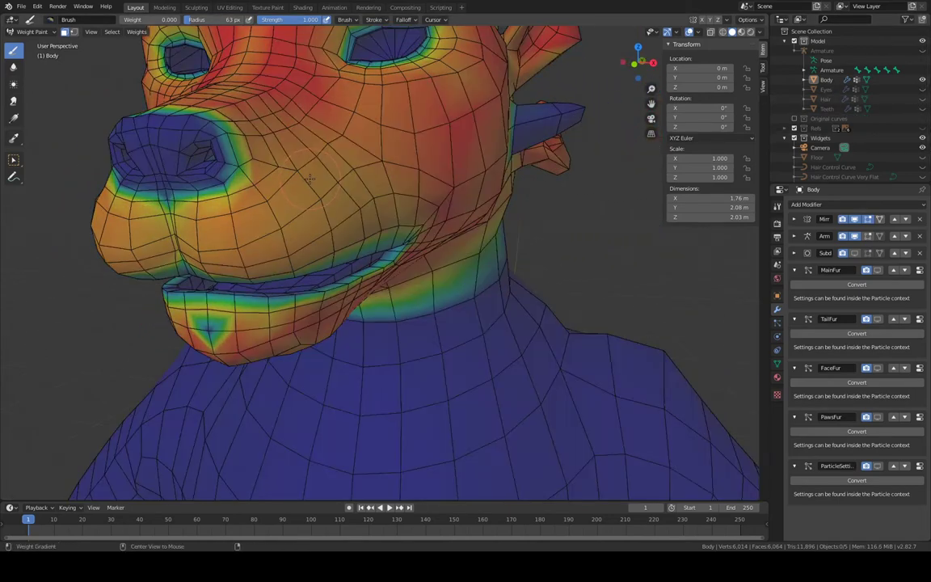
Select the Body's linked muzzle and outer face regions and hide them
{"action": "key", "text": "l"}
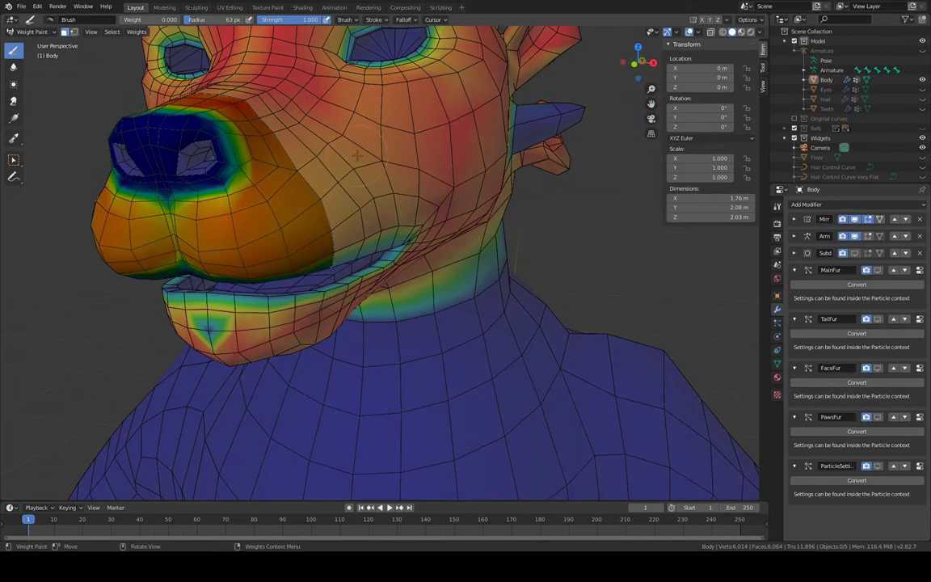
{"action": "key", "text": "l"}
{"action": "key", "text": "l"}
{"action": "key", "text": "h"}
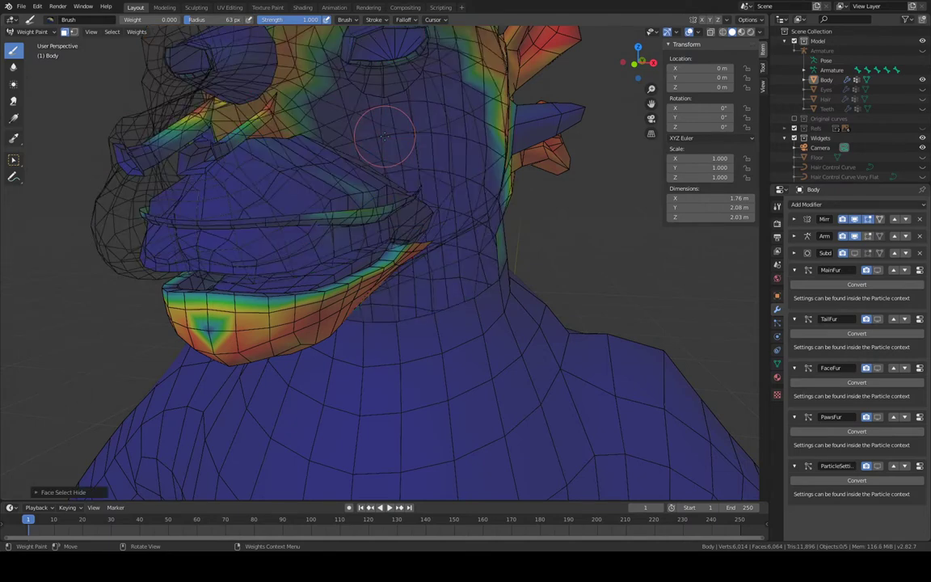
Select the linked outer jaw, ear, remaining head, neck and torso regions and hide them to expose the inner mouth
{"action": "middle_click_drag", "start_coordinate": [380, 129], "coordinate": [323, 146]}
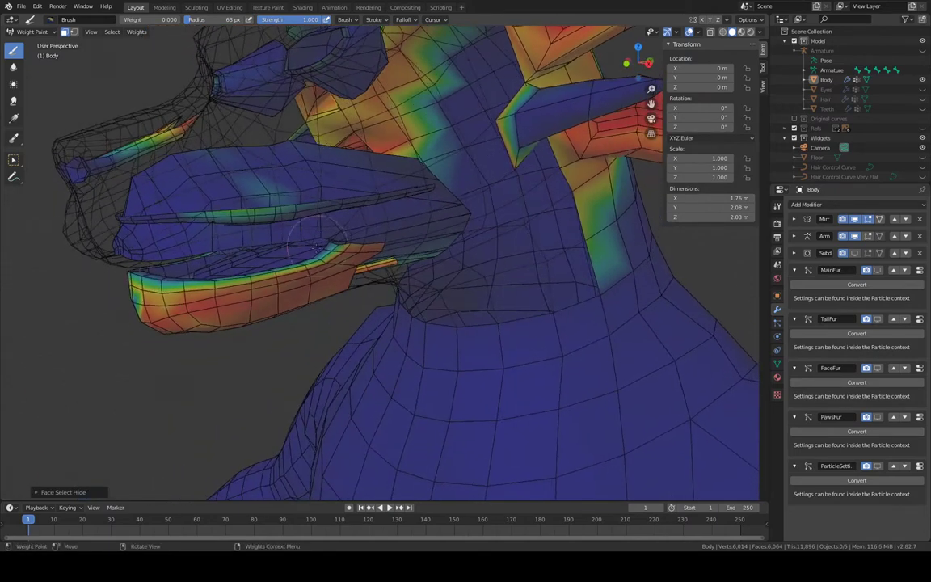
{"action": "key", "text": "l"}
{"action": "key", "text": "l"}
{"action": "key", "text": "l"}
{"action": "key", "text": "l"}
{"action": "key", "text": "l"}
{"action": "key", "text": "l"}
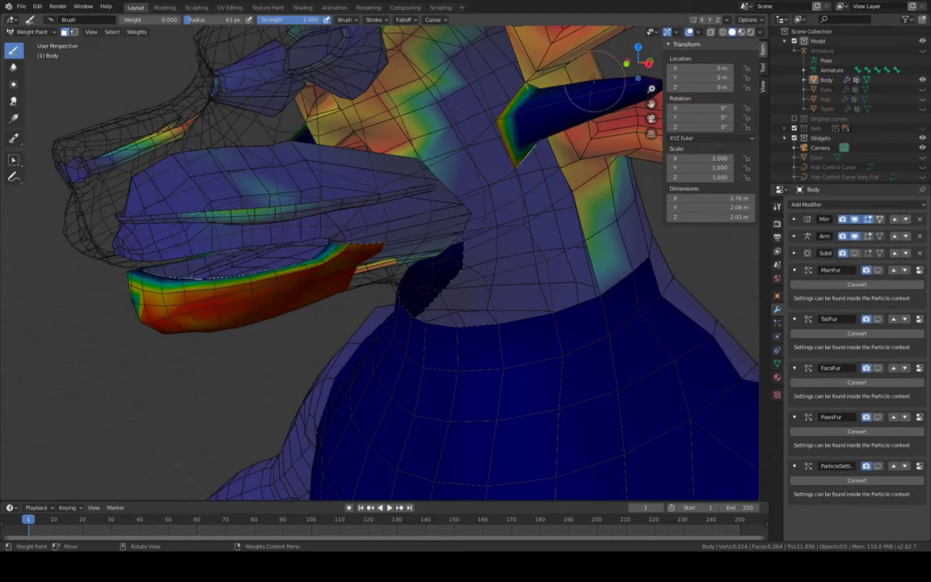
{"action": "mouse_move", "coordinate": [595, 86]}
{"action": "middle_mouse_down"}
{"action": "mouse_move", "coordinate": [565, 94]}
{"action": "mouse_move", "coordinate": [572, 113]}
{"action": "middle_mouse_up"}
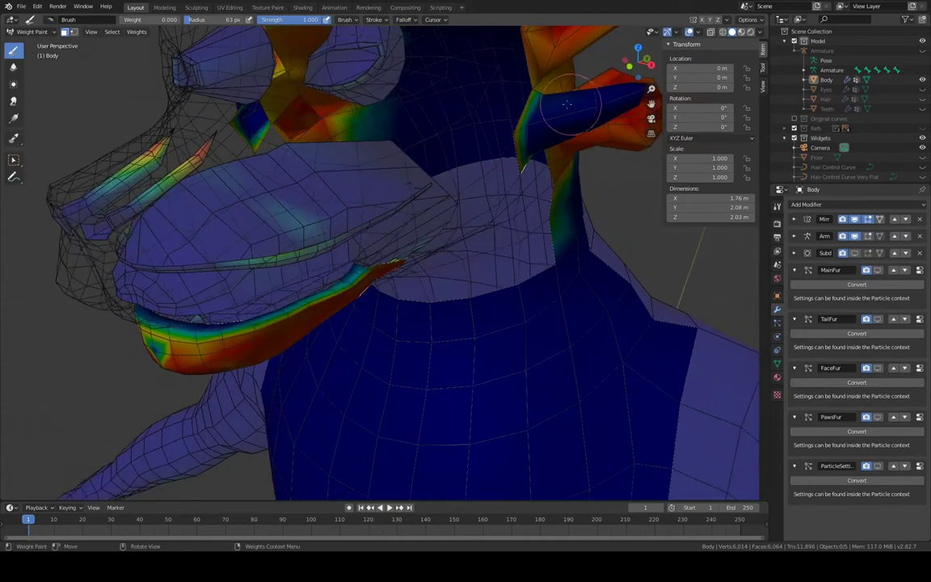
{"action": "scroll", "coordinate": [540, 102], "scroll_direction": "down", "scroll_amount": 2}
{"action": "key", "text": "l"}
{"action": "mouse_move", "coordinate": [378, 119]}
{"action": "middle_mouse_down"}
{"action": "mouse_move", "coordinate": [436, 202]}
{"action": "mouse_move", "coordinate": [598, 356]}
{"action": "middle_mouse_up"}
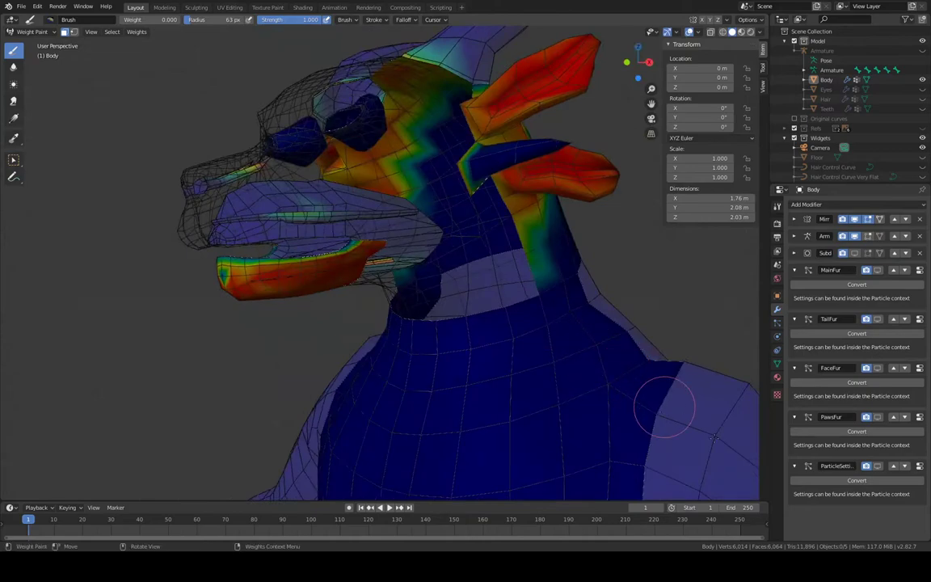
{"action": "key", "text": "h"}
Examine the leftover weights on the inner-mouth geometry and lower jaw strip, toggling face masking to compare with the full head
{"action": "middle_click_drag", "start_coordinate": [499, 396], "coordinate": [455, 287]}
{"action": "scroll", "coordinate": [455, 287], "scroll_direction": "up", "scroll_amount": 3}
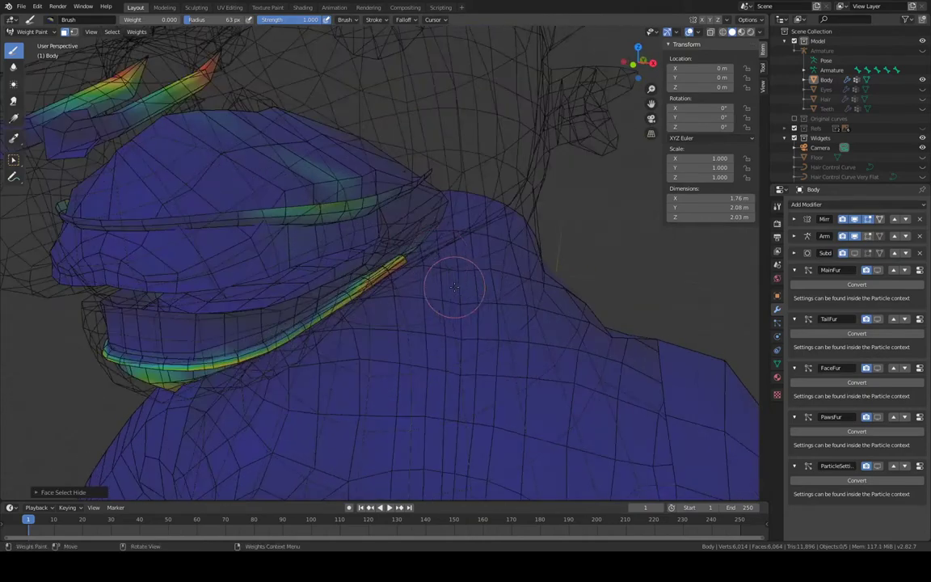
{"action": "middle_click_drag", "start_coordinate": [377, 215], "coordinate": [515, 222]}
{"action": "scroll", "coordinate": [565, 241], "scroll_direction": "up", "scroll_amount": 3}
{"action": "middle_click_drag", "start_coordinate": [566, 241], "coordinate": [484, 208]}
{"action": "left_click", "coordinate": [64, 32]}
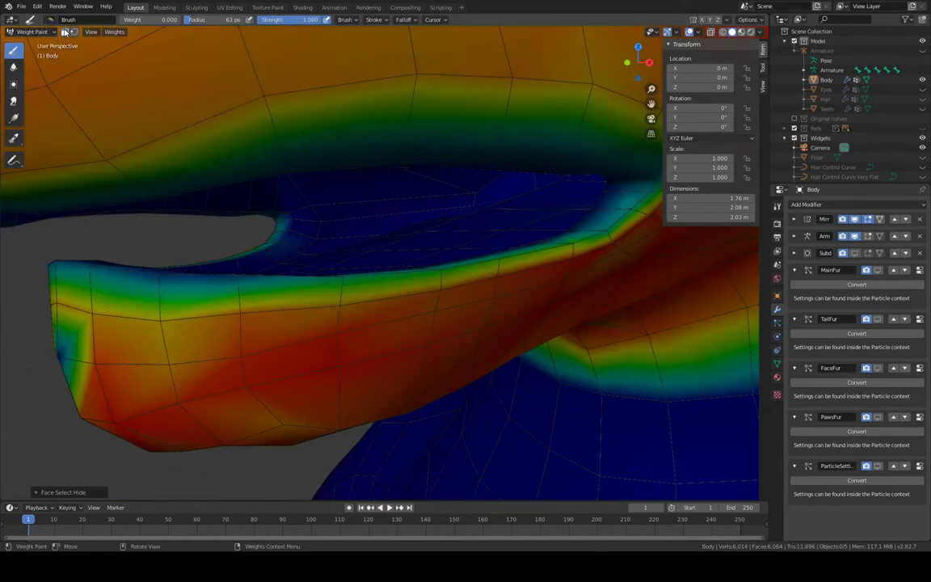
{"action": "middle_click_drag", "start_coordinate": [451, 273], "coordinate": [491, 283]}
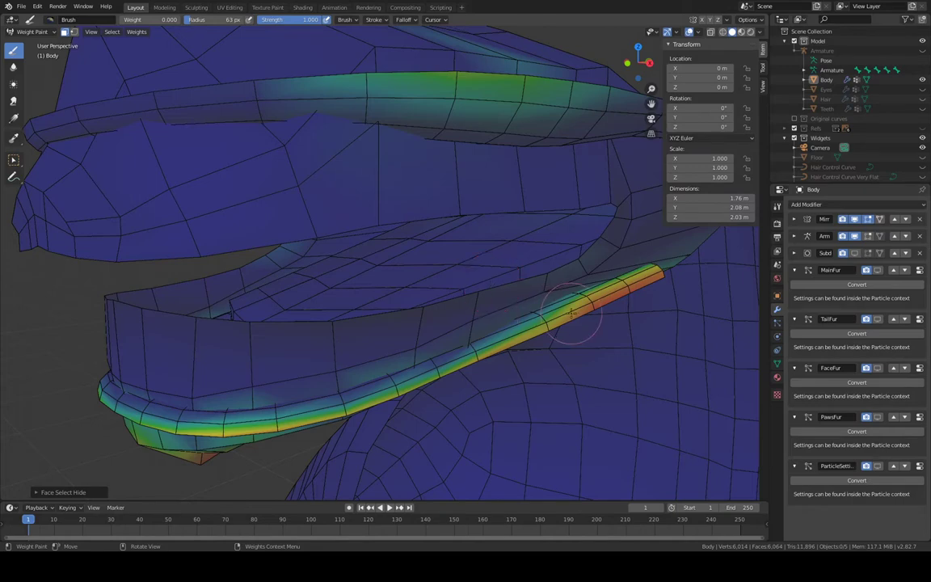
{"action": "middle_click_drag", "start_coordinate": [575, 312], "coordinate": [545, 294]}
{"action": "middle_click_drag", "start_coordinate": [528, 286], "coordinate": [535, 297]}
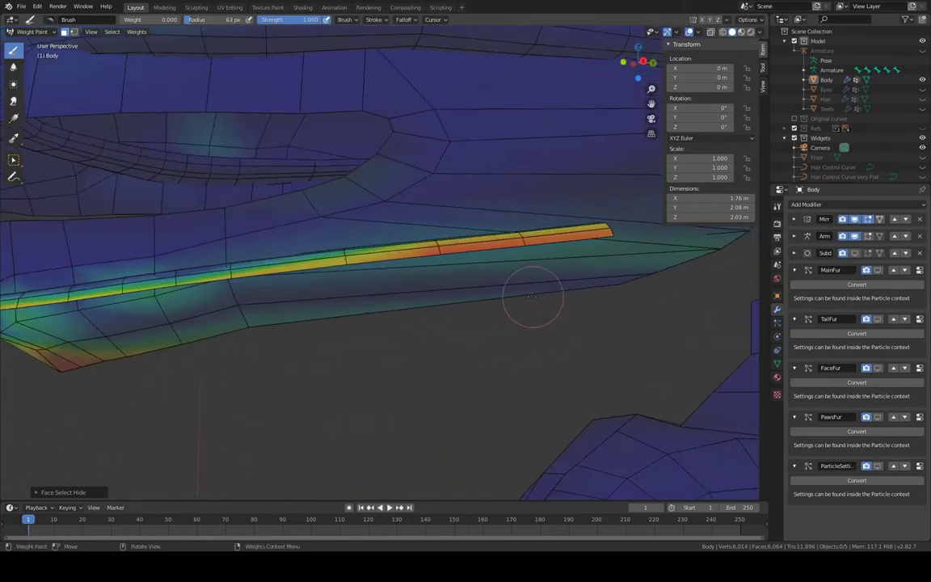
{"action": "middle_click_drag", "start_coordinate": [435, 244], "coordinate": [463, 255]}
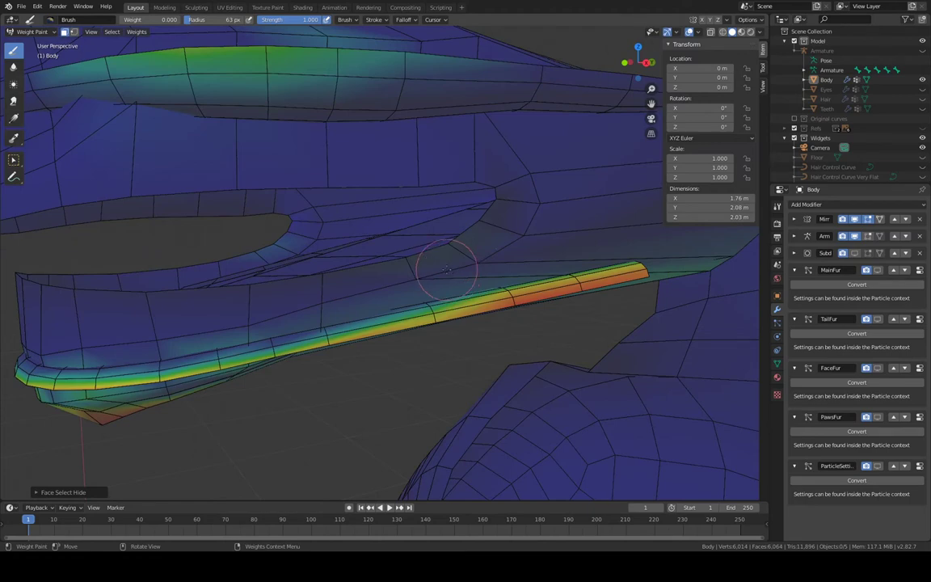
{"action": "middle_click_drag", "start_coordinate": [557, 270], "coordinate": [422, 250]}
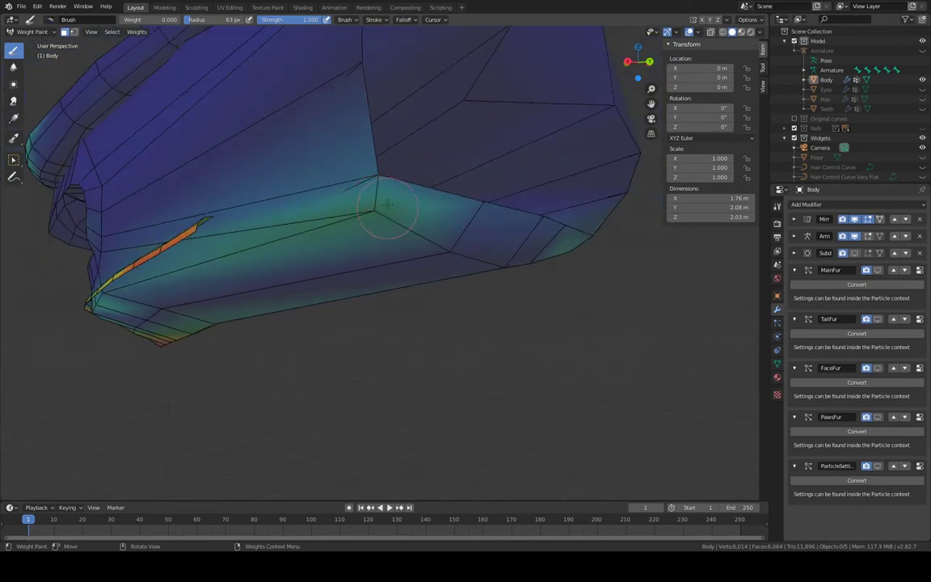
{"action": "mouse_move", "coordinate": [421, 194]}
{"action": "middle_mouse_down"}
{"action": "mouse_move", "coordinate": [491, 215]}
{"action": "mouse_move", "coordinate": [482, 212]}
{"action": "middle_mouse_up"}
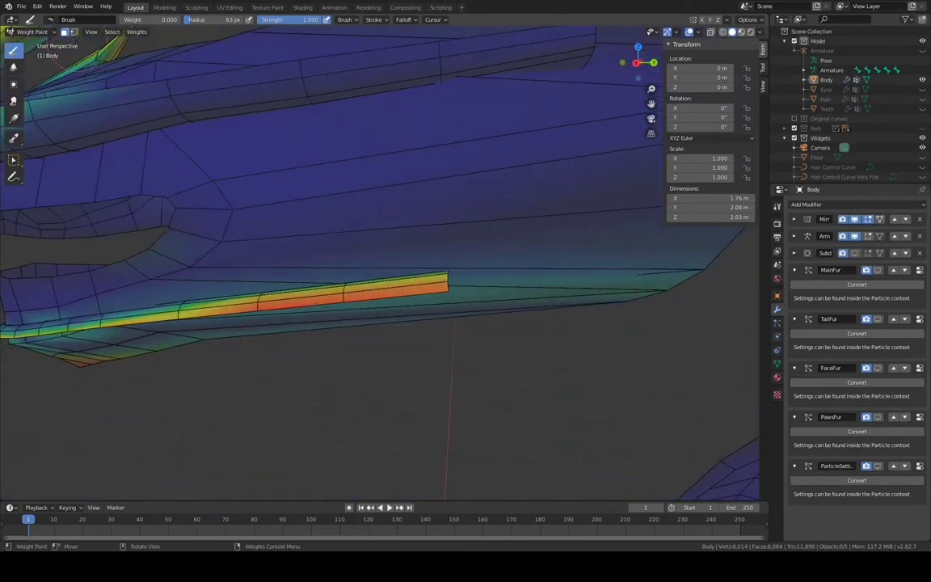
{"action": "left_click", "coordinate": [65, 31]}
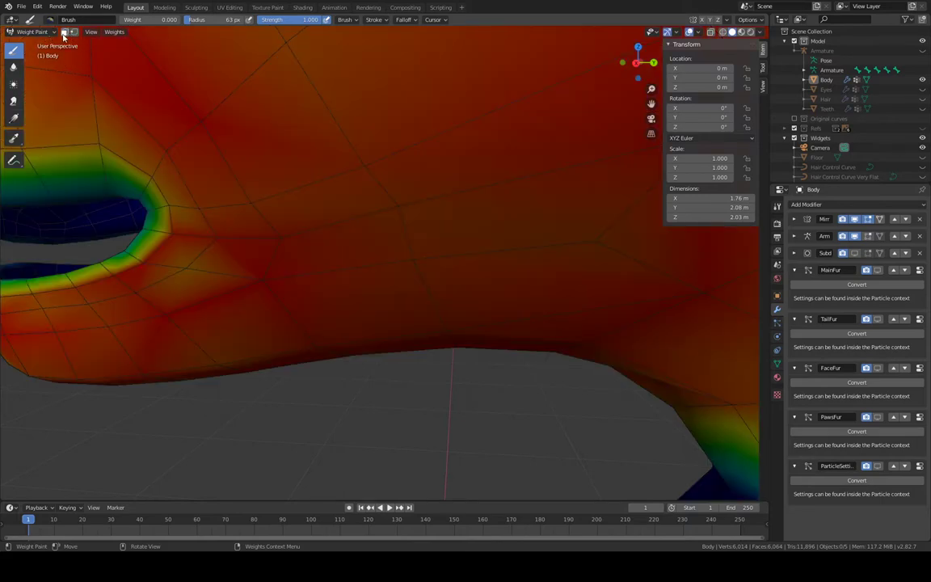
{"action": "left_click", "coordinate": [66, 31]}
{"action": "mouse_move", "coordinate": [426, 208]}
{"action": "middle_mouse_down"}
{"action": "mouse_move", "coordinate": [469, 195]}
{"action": "mouse_move", "coordinate": [393, 191]}
{"action": "mouse_move", "coordinate": [391, 176]}
{"action": "mouse_move", "coordinate": [403, 243]}
{"action": "middle_mouse_up"}
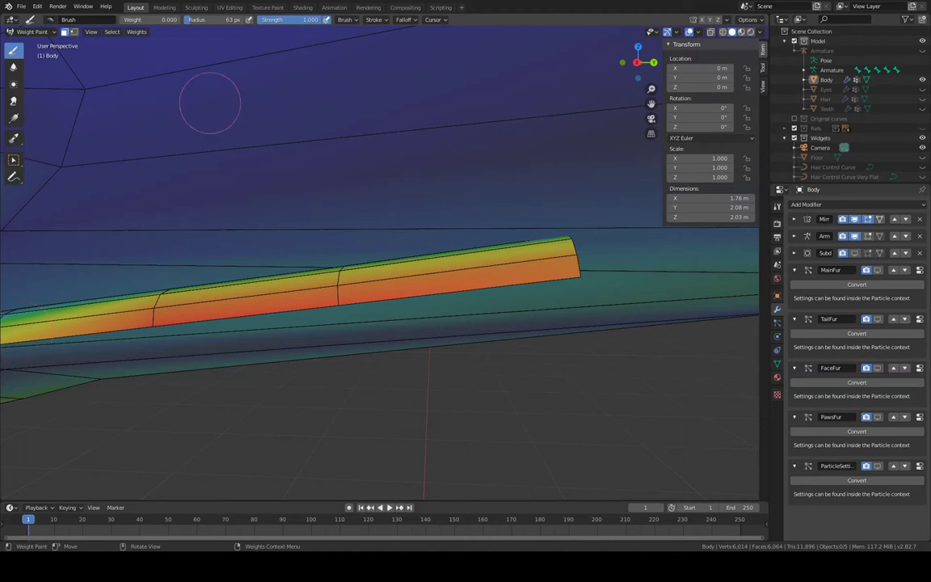
{"action": "mouse_move", "coordinate": [434, 150]}
{"action": "middle_mouse_down"}
{"action": "mouse_move", "coordinate": [452, 170]}
{"action": "mouse_move", "coordinate": [354, 281]}
{"action": "mouse_move", "coordinate": [335, 269]}
{"action": "mouse_move", "coordinate": [12, 453]}
{"action": "middle_mouse_up"}
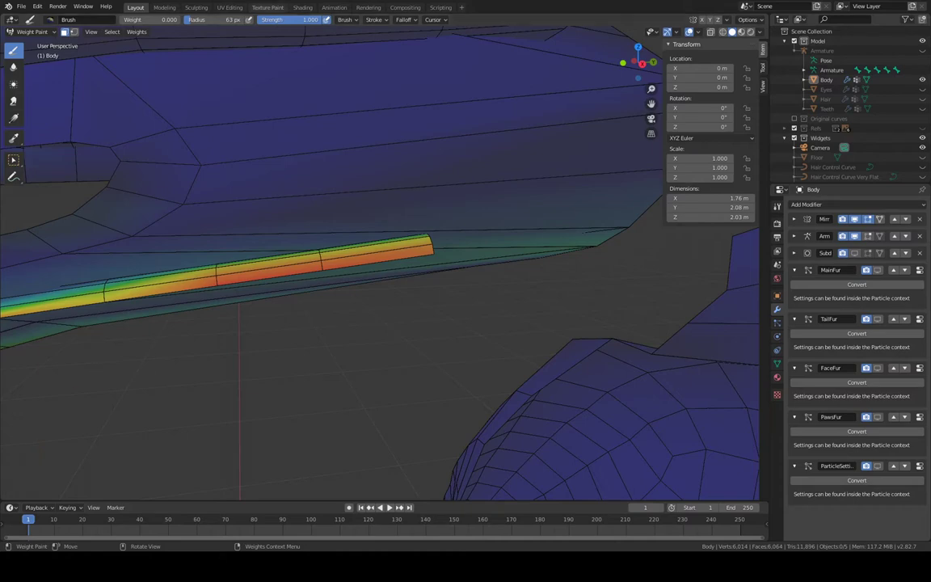
{"action": "mouse_move", "coordinate": [270, 126]}
{"action": "middle_mouse_down"}
{"action": "mouse_move", "coordinate": [402, 135]}
{"action": "mouse_move", "coordinate": [391, 149]}
{"action": "mouse_move", "coordinate": [307, 155]}
{"action": "middle_mouse_up"}
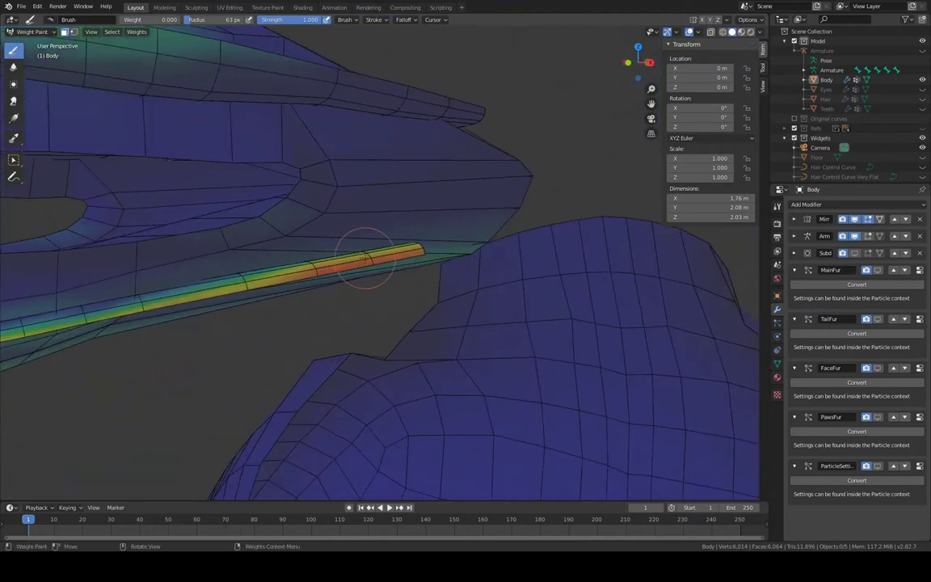
Select the linked narrow strip along the lower jaw and fill it with weight 0
{"action": "mouse_move", "coordinate": [366, 257]}
{"action": "middle_mouse_down"}
{"action": "mouse_move", "coordinate": [297, 266]}
{"action": "mouse_move", "coordinate": [293, 257]}
{"action": "middle_mouse_up"}
{"action": "scroll", "coordinate": [343, 265], "scroll_direction": "up", "scroll_amount": 2}
{"action": "left_click", "coordinate": [255, 253]}
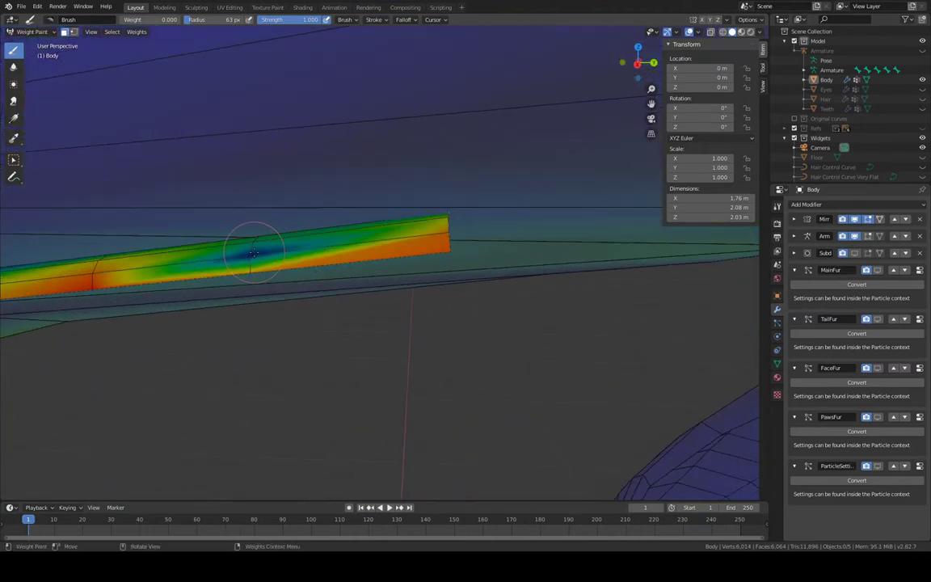
{"action": "scroll", "coordinate": [278, 245], "scroll_direction": "down", "scroll_amount": 2}
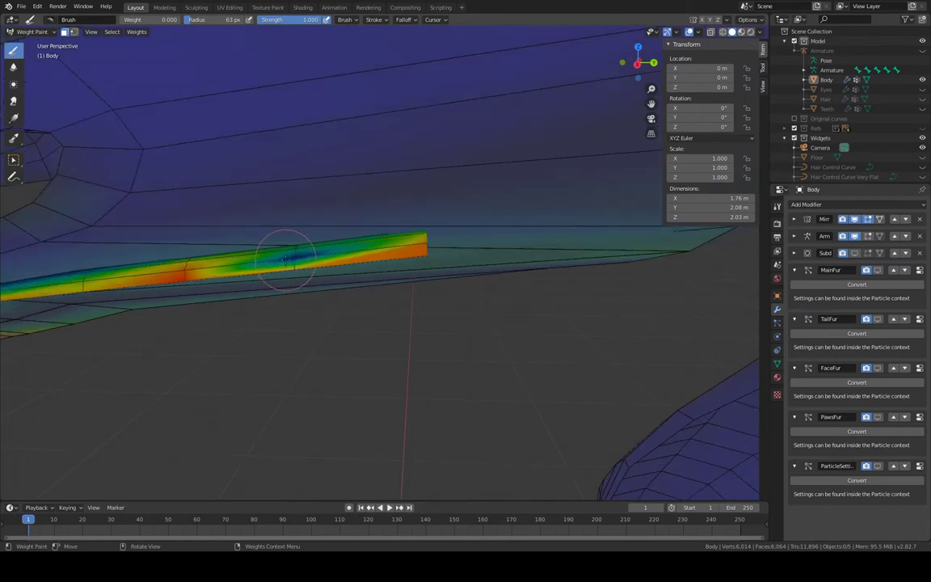
{"action": "middle_click_drag", "start_coordinate": [287, 252], "coordinate": [287, 254]}
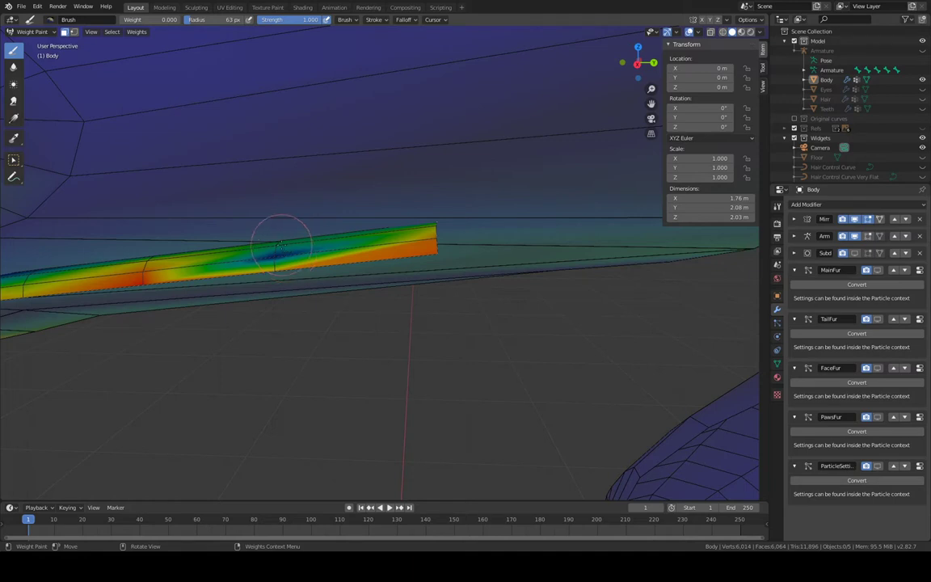
{"action": "key", "text": "shift+k"}
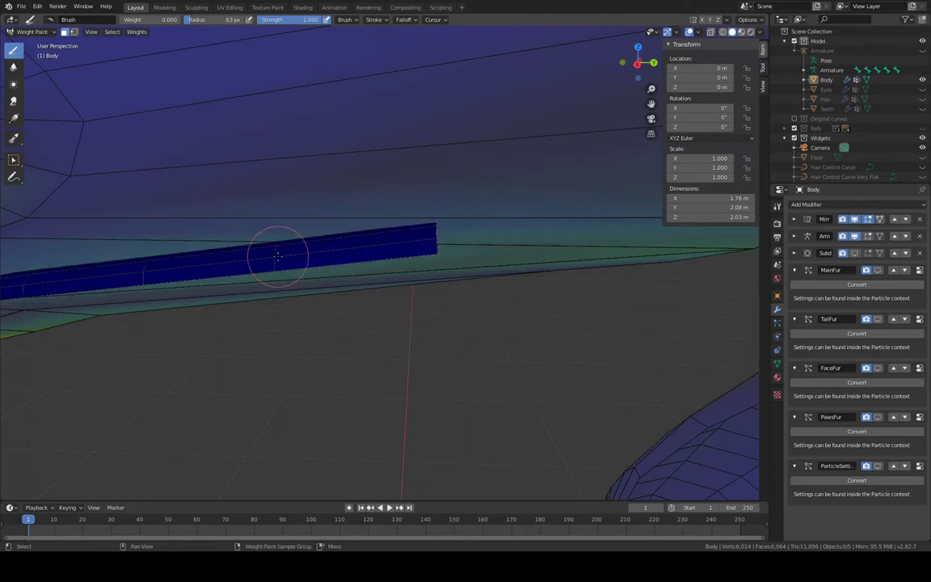
Reveal the hidden faces to check the weights around the mouth, and hide the revealed outer regions again
{"action": "key", "text": "alt+h"}
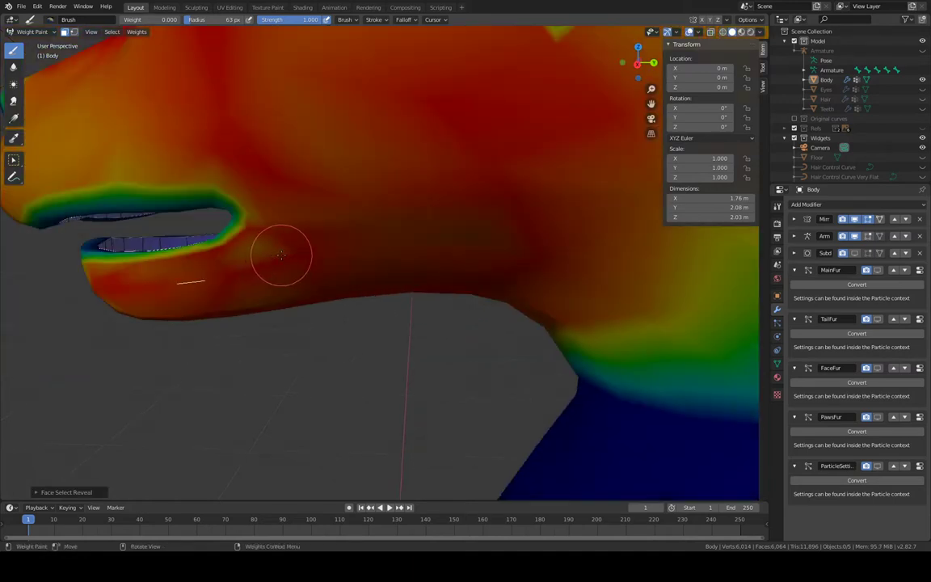
{"action": "mouse_move", "coordinate": [281, 256]}
{"action": "middle_mouse_down"}
{"action": "mouse_move", "coordinate": [212, 245]}
{"action": "mouse_move", "coordinate": [357, 281]}
{"action": "mouse_move", "coordinate": [535, 299]}
{"action": "mouse_move", "coordinate": [475, 301]}
{"action": "mouse_move", "coordinate": [498, 301]}
{"action": "middle_mouse_up"}
{"action": "scroll", "coordinate": [497, 301], "scroll_direction": "up", "scroll_amount": 5}
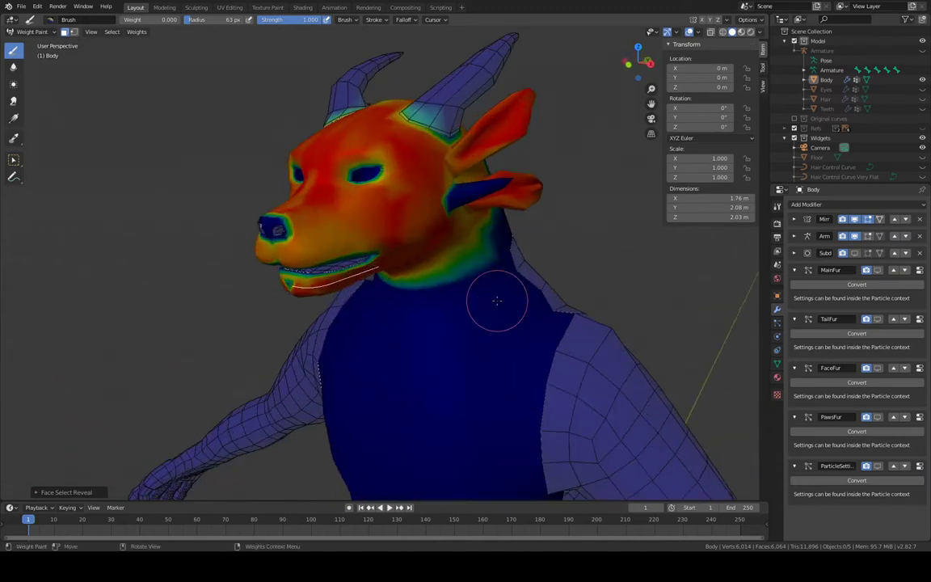
{"action": "scroll", "coordinate": [393, 271], "scroll_direction": "up", "scroll_amount": 4}
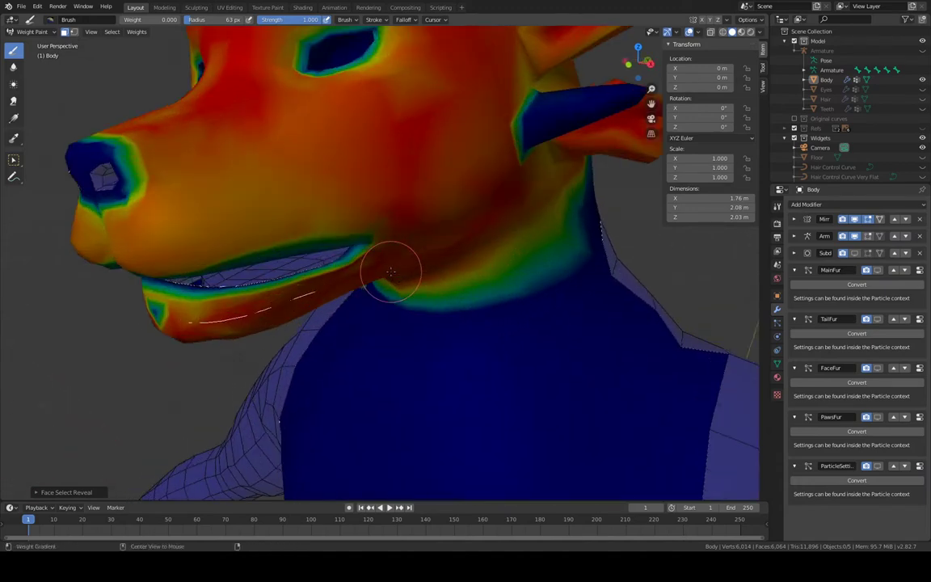
{"action": "mouse_move", "coordinate": [391, 271]}
{"action": "middle_mouse_down"}
{"action": "mouse_move", "coordinate": [439, 258]}
{"action": "mouse_move", "coordinate": [389, 258]}
{"action": "middle_mouse_up"}
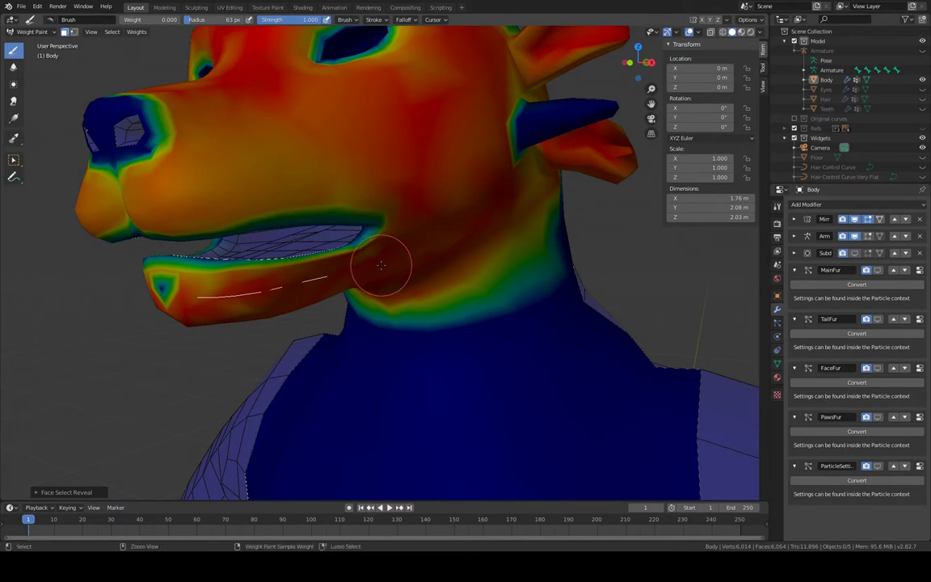
{"action": "key", "text": "h"}
{"action": "mouse_move", "coordinate": [379, 266]}
{"action": "middle_mouse_down"}
{"action": "mouse_move", "coordinate": [352, 297]}
{"action": "mouse_move", "coordinate": [396, 274]}
{"action": "mouse_move", "coordinate": [381, 279]}
{"action": "mouse_move", "coordinate": [343, 252]}
{"action": "mouse_move", "coordinate": [250, 277]}
{"action": "middle_mouse_up"}
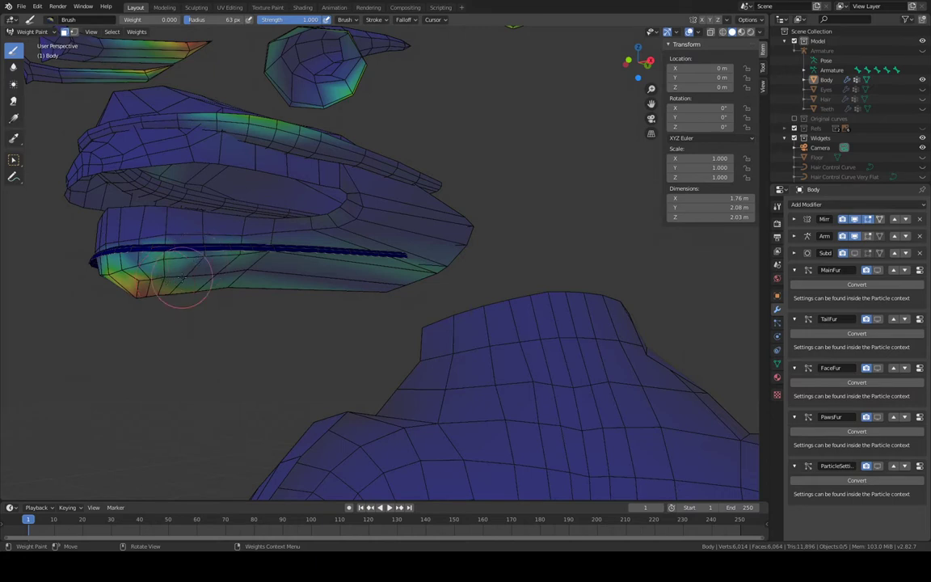
Select the linked inner-mouth cavity without the lower jaw strip and fill it with weight 0
{"action": "key", "text": "l"}
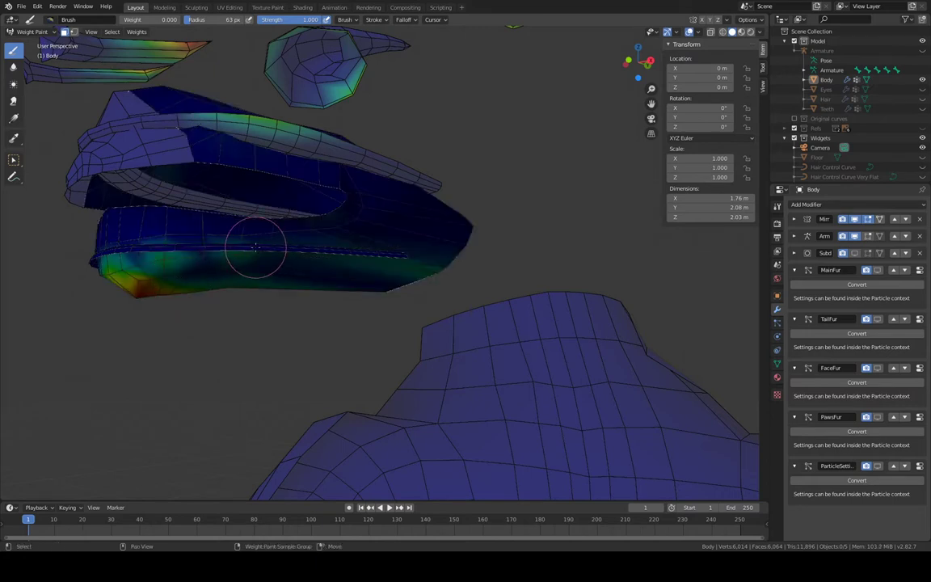
{"action": "key", "text": "shift+l"}
{"action": "key", "text": "shift+k"}
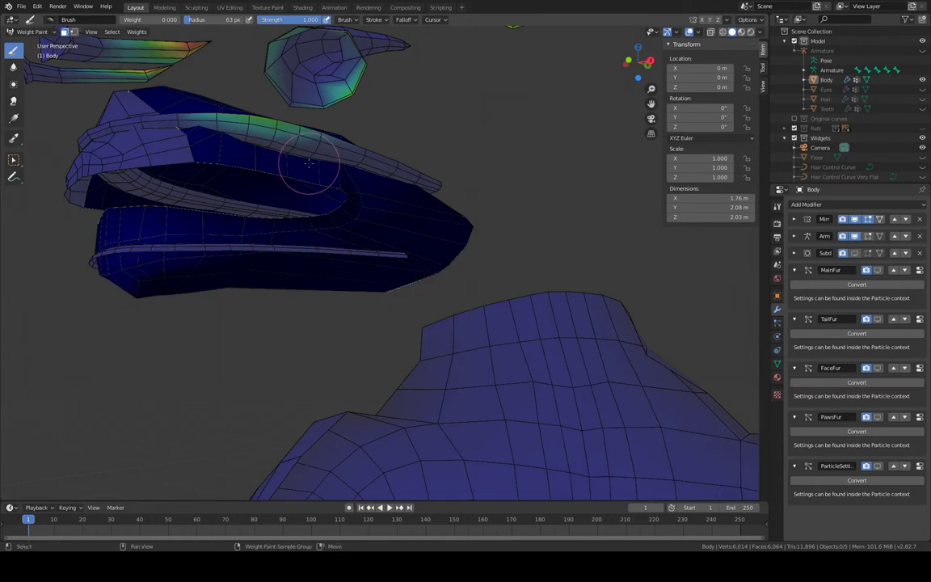
{"action": "middle_click_drag", "start_coordinate": [308, 162], "coordinate": [312, 259]}
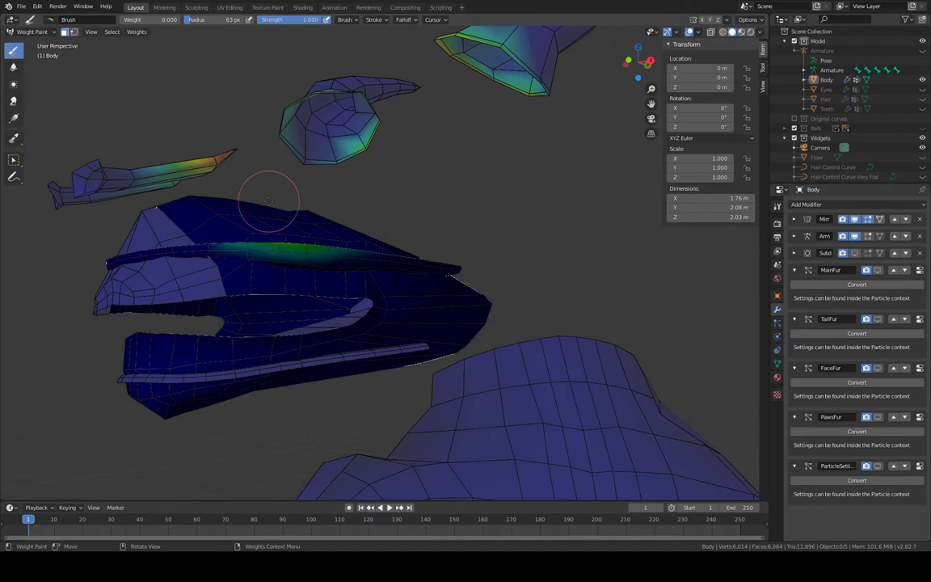
Fill the remaining selected inner-mouth and lip-strip geometry with weight 0, and turn off face masking
{"action": "middle_click_drag", "start_coordinate": [270, 201], "coordinate": [275, 301]}
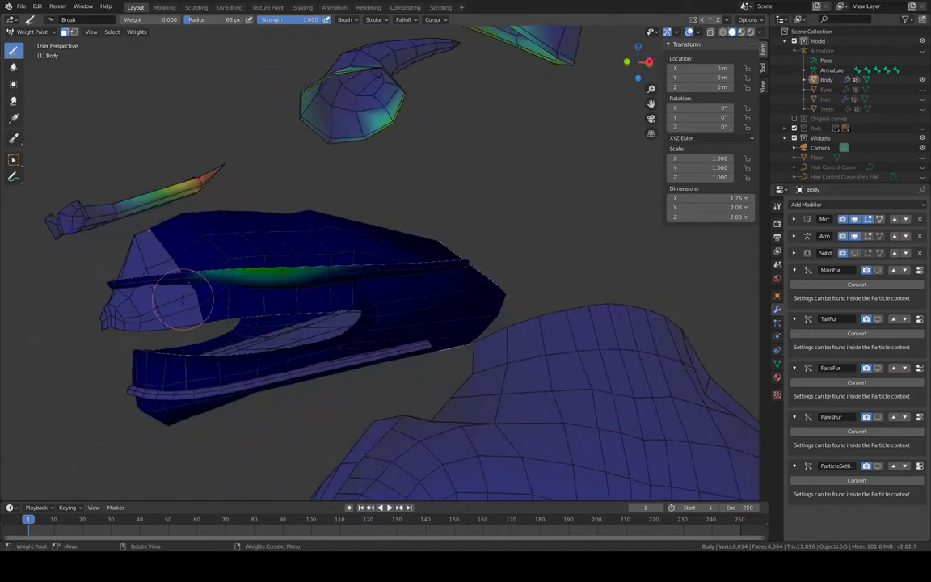
{"action": "middle_click_drag", "start_coordinate": [182, 302], "coordinate": [291, 343]}
{"action": "middle_click_drag", "start_coordinate": [353, 354], "coordinate": [310, 346]}
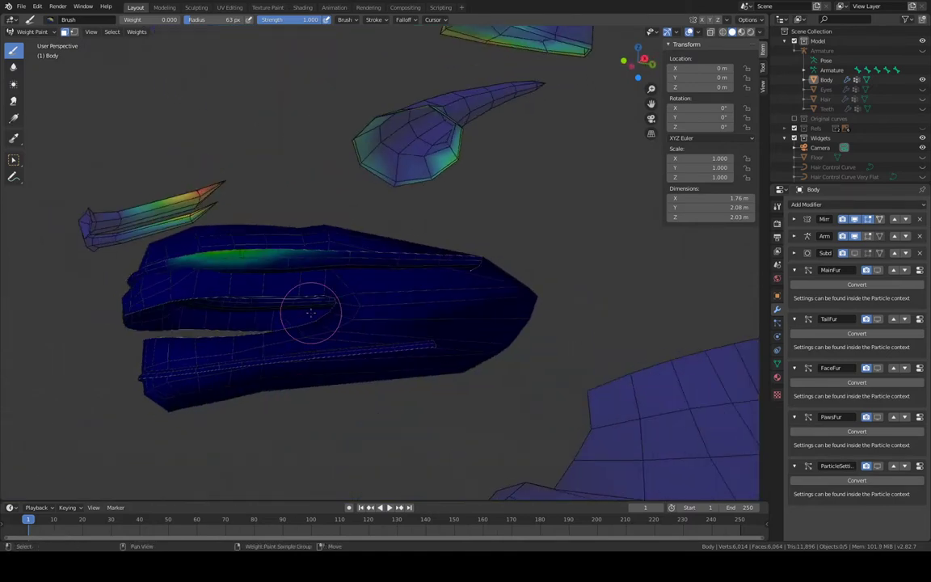
{"action": "key", "text": "shift+k"}
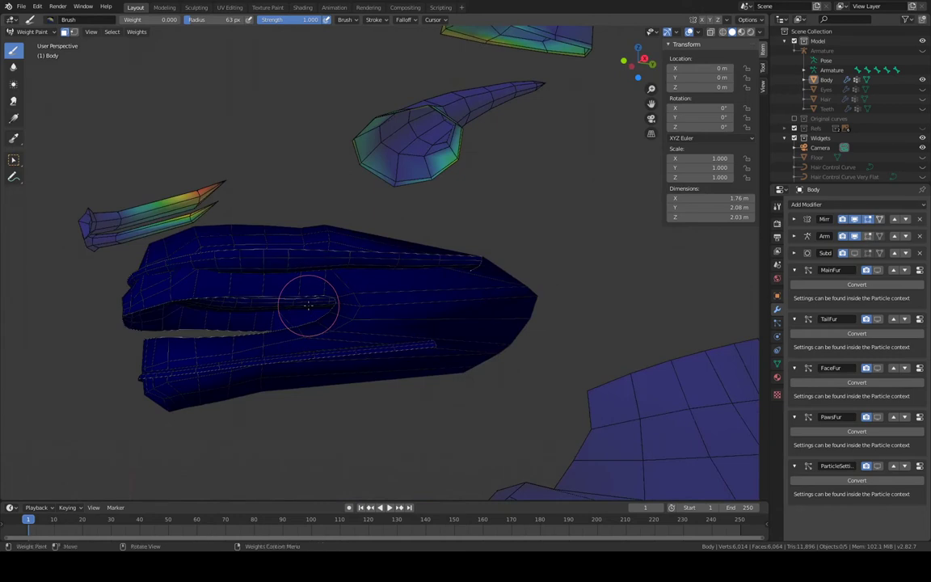
{"action": "left_click", "coordinate": [64, 33]}
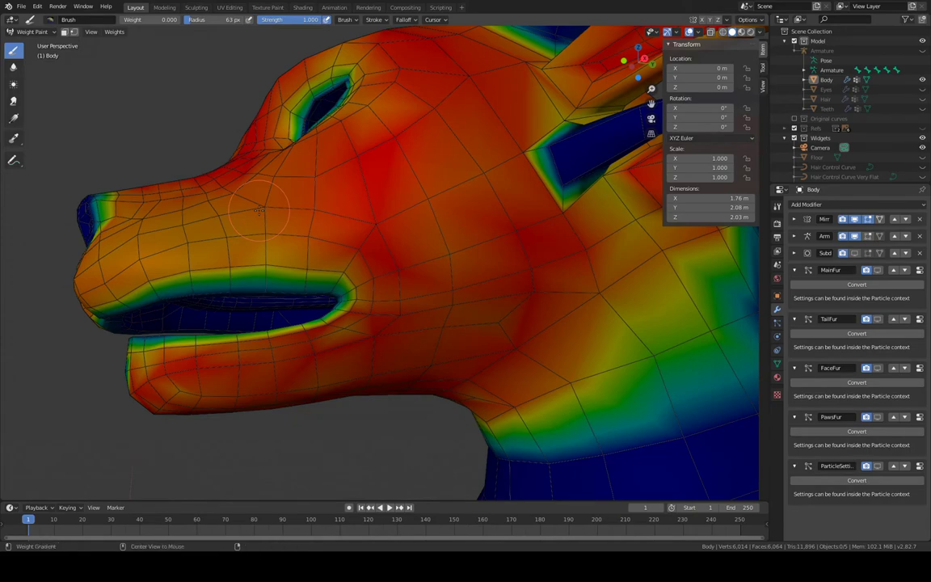
Unhide the Teeth and Eyes objects to see them together with the head's face-fur weights
{"action": "middle_click_drag", "start_coordinate": [246, 174], "coordinate": [368, 242]}
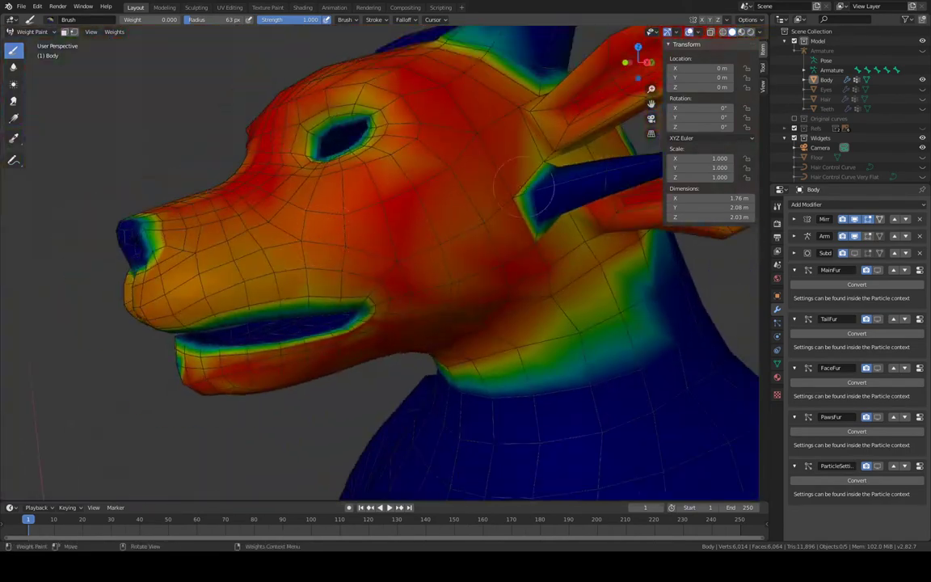
{"action": "left_click", "coordinate": [923, 108]}
{"action": "left_click", "coordinate": [923, 89]}
{"action": "middle_click_drag", "start_coordinate": [388, 186], "coordinate": [380, 251]}
{"action": "scroll", "coordinate": [368, 267], "scroll_direction": "up", "scroll_amount": 4}
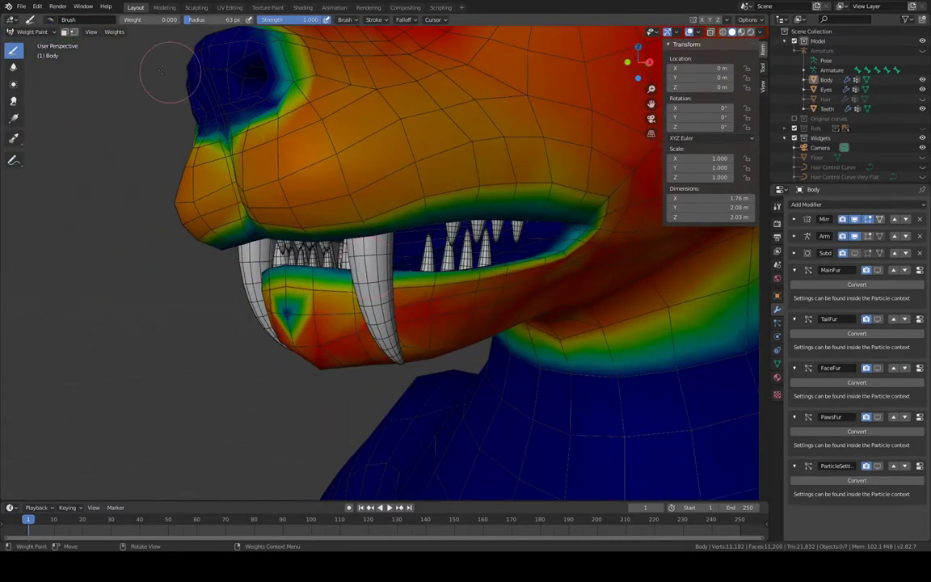
Set the brush weight to 1.000 and display the body's vertex groups while checking the low-weight spots around the chin
{"action": "left_click_drag", "start_coordinate": [133, 22], "coordinate": [165, 21]}
{"action": "mouse_move", "coordinate": [295, 23]}
{"action": "left_mouse_down"}
{"action": "mouse_move", "coordinate": [273, 22]}
{"action": "mouse_move", "coordinate": [294, 23]}
{"action": "left_mouse_up"}
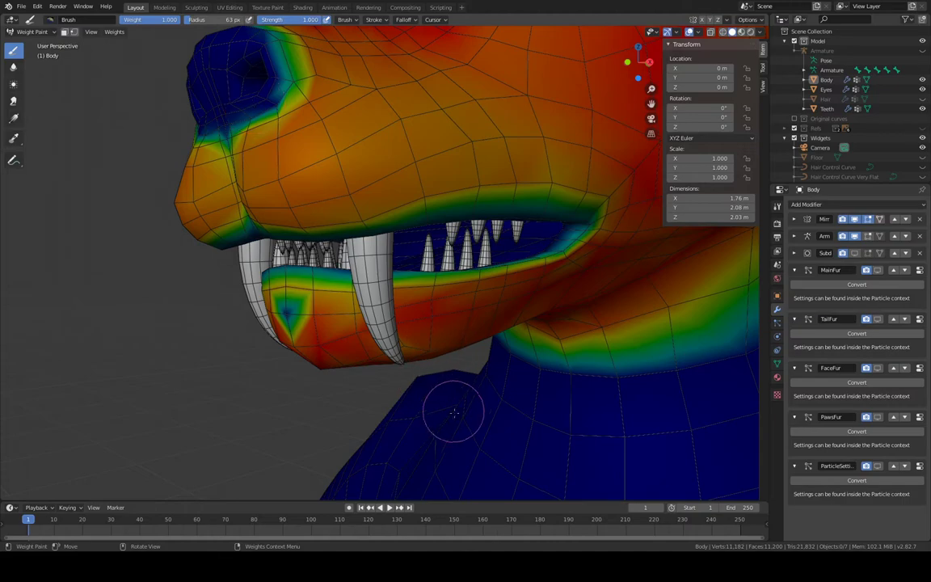
{"action": "mouse_move", "coordinate": [449, 410]}
{"action": "middle_mouse_down"}
{"action": "mouse_move", "coordinate": [499, 370]}
{"action": "mouse_move", "coordinate": [462, 288]}
{"action": "mouse_move", "coordinate": [443, 328]}
{"action": "middle_mouse_up"}
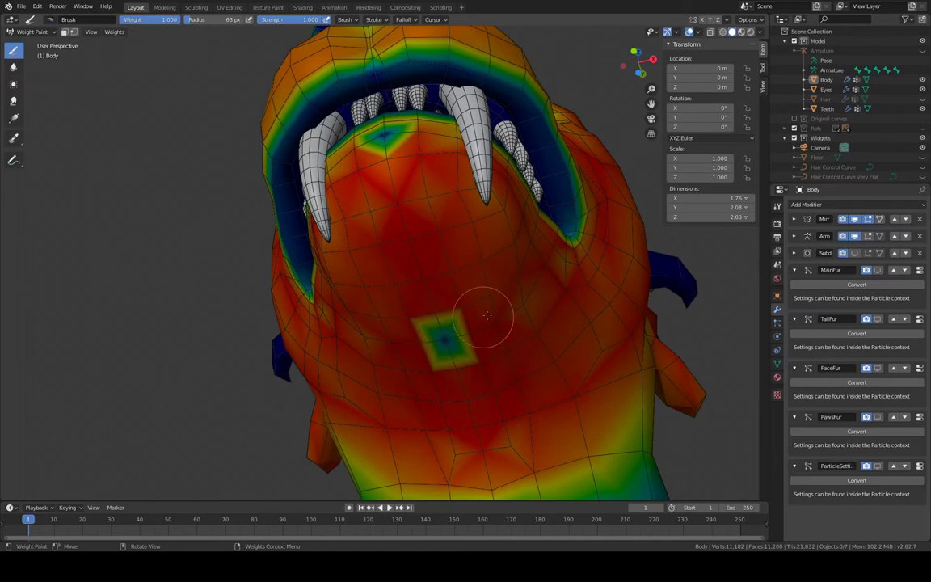
{"action": "mouse_move", "coordinate": [542, 307]}
{"action": "middle_mouse_down"}
{"action": "mouse_move", "coordinate": [515, 263]}
{"action": "mouse_move", "coordinate": [426, 229]}
{"action": "middle_mouse_up"}
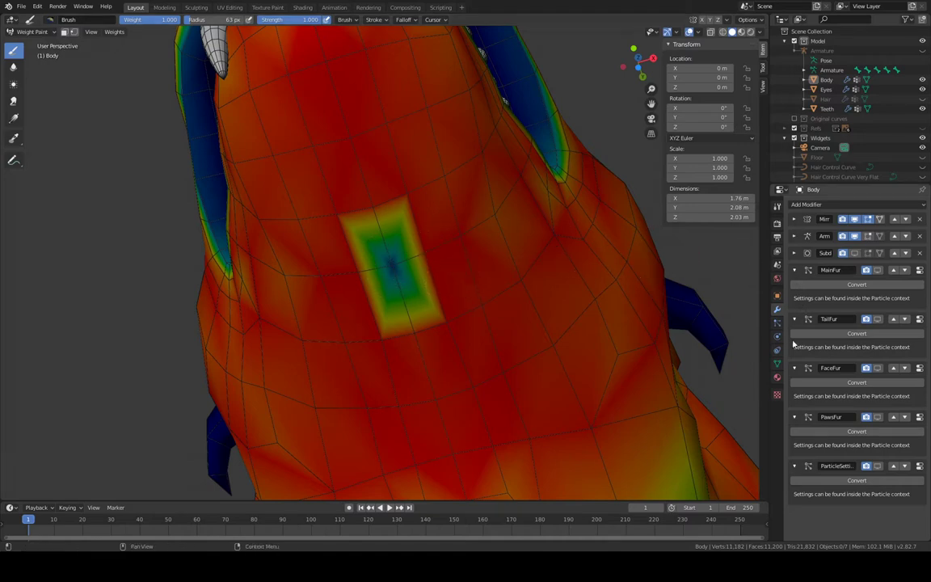
{"action": "left_click", "coordinate": [778, 366]}
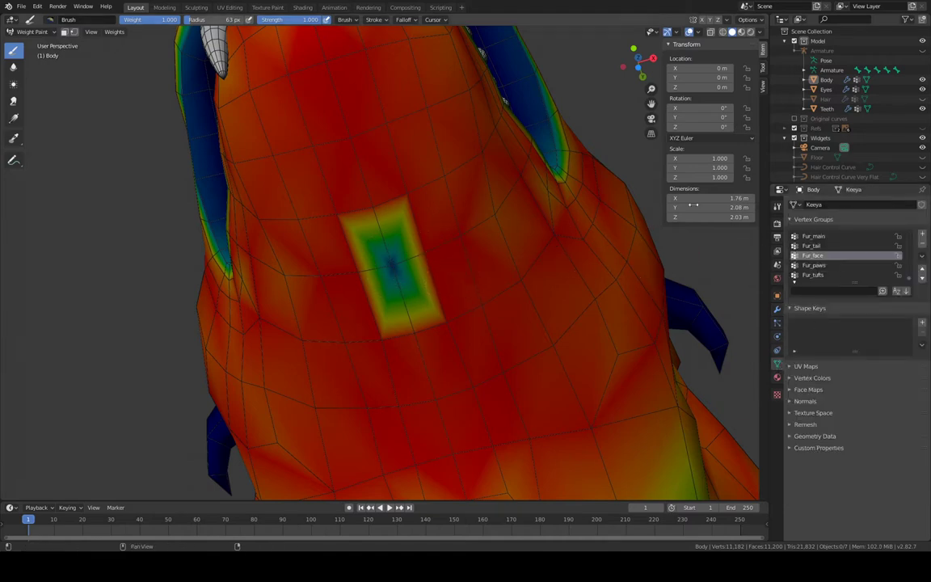
{"action": "mouse_move", "coordinate": [623, 179]}
{"action": "middle_mouse_down"}
{"action": "mouse_move", "coordinate": [549, 239]}
{"action": "mouse_move", "coordinate": [554, 231]}
{"action": "mouse_move", "coordinate": [587, 262]}
{"action": "mouse_move", "coordinate": [643, 276]}
{"action": "middle_mouse_up"}
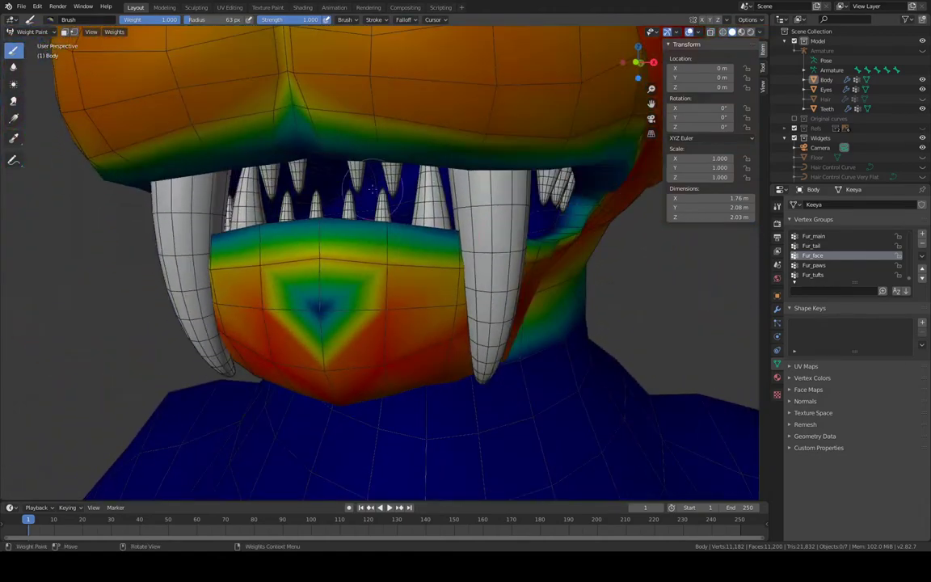
Switch to Object Mode and back to Weight Paint, and select the Body object
{"action": "left_click", "coordinate": [28, 32]}
{"action": "left_click", "coordinate": [32, 42]}
{"action": "left_click", "coordinate": [28, 32]}
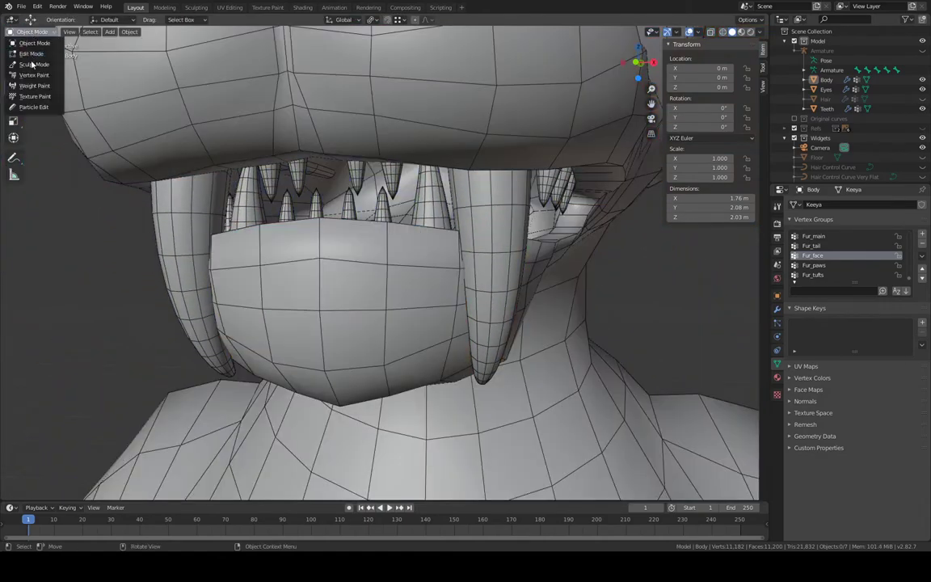
{"action": "left_click", "coordinate": [34, 86]}
{"action": "mouse_move", "coordinate": [462, 219]}
{"action": "middle_mouse_down", "text": "ctrl"}
{"action": "mouse_move", "coordinate": [461, 174]}
{"action": "mouse_move", "coordinate": [467, 218]}
{"action": "middle_mouse_up", "text": "ctrl"}
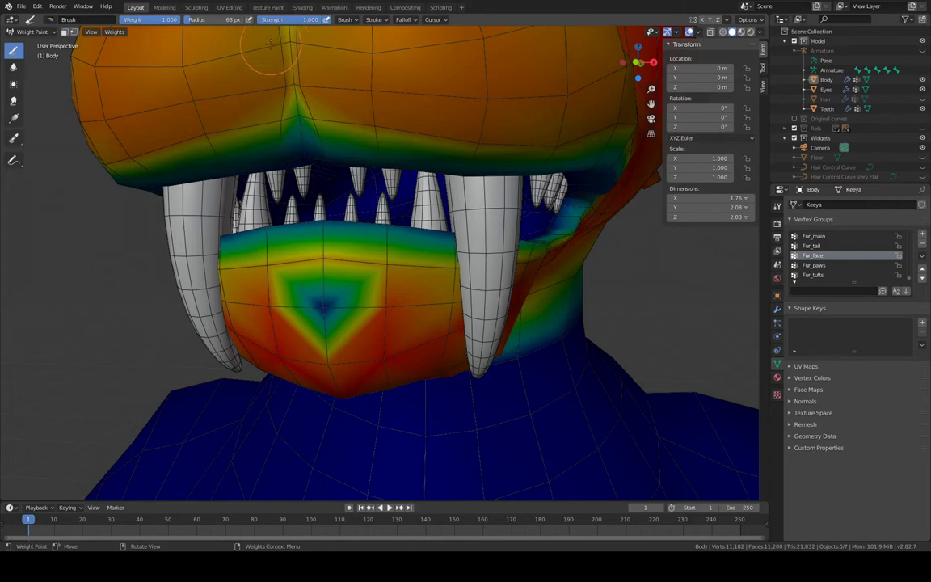
{"action": "left_click", "coordinate": [825, 80]}
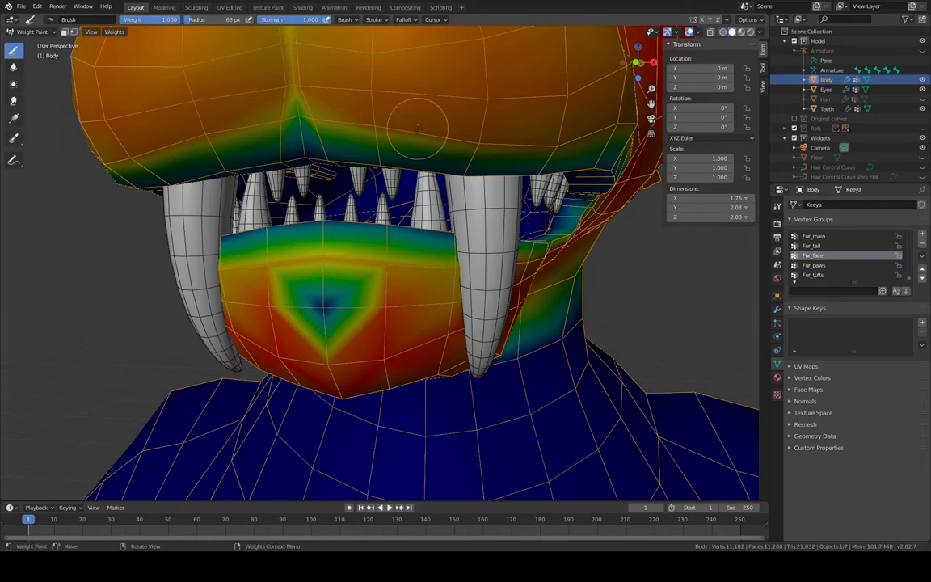
Go to Object Mode and turn off the wireframe overlay
{"action": "mouse_move", "coordinate": [376, 116]}
{"action": "middle_mouse_down"}
{"action": "mouse_move", "coordinate": [365, 62]}
{"action": "mouse_move", "coordinate": [386, 119]}
{"action": "mouse_move", "coordinate": [293, 119]}
{"action": "middle_mouse_up"}
{"action": "left_click", "coordinate": [46, 32]}
{"action": "left_click", "coordinate": [44, 45]}
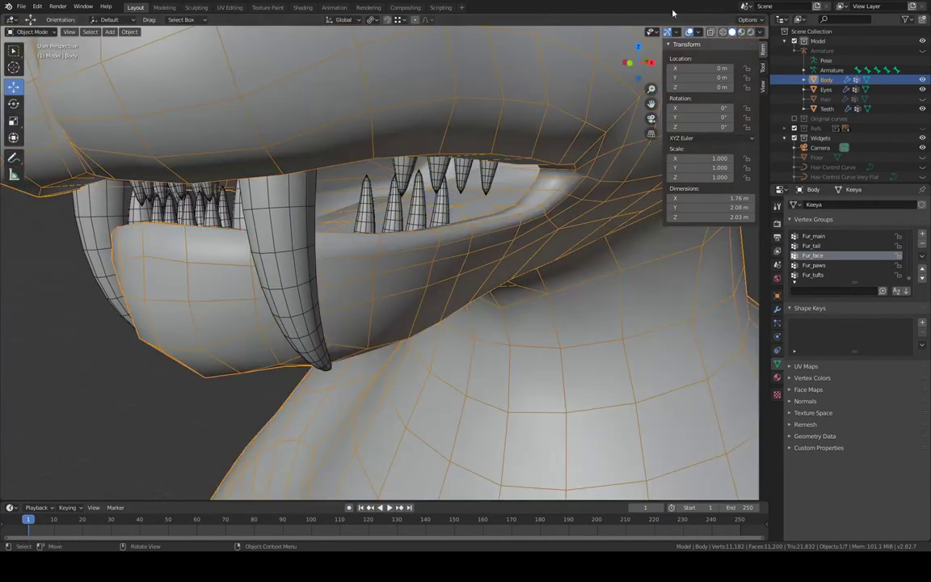
{"action": "left_click", "coordinate": [698, 32]}
{"action": "left_click", "coordinate": [640, 196]}
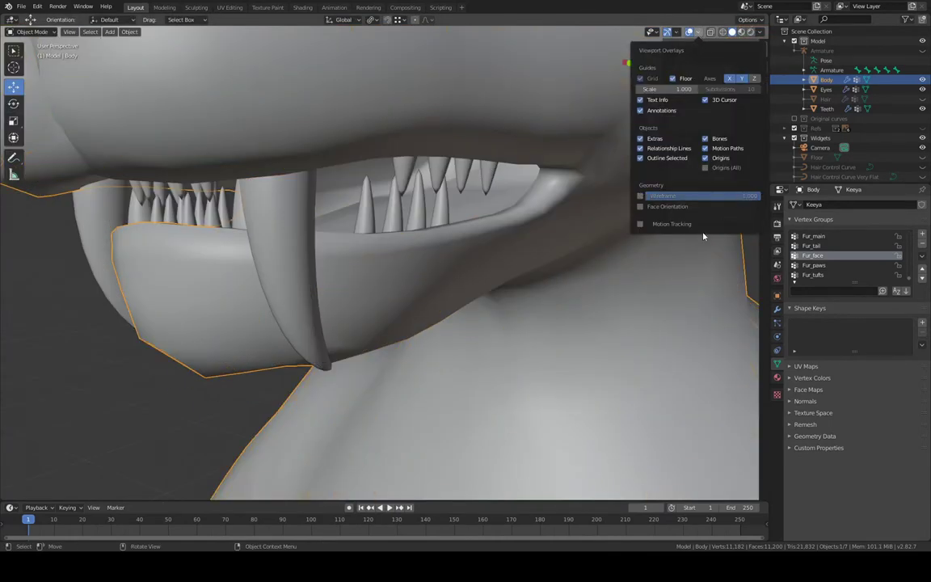
{"action": "key", "text": "n"}
{"action": "mouse_move", "coordinate": [477, 266]}
{"action": "middle_mouse_down"}
{"action": "mouse_move", "coordinate": [463, 322]}
{"action": "mouse_move", "coordinate": [473, 259]}
{"action": "mouse_move", "coordinate": [434, 384]}
{"action": "mouse_move", "coordinate": [442, 221]}
{"action": "mouse_move", "coordinate": [469, 267]}
{"action": "middle_mouse_up"}
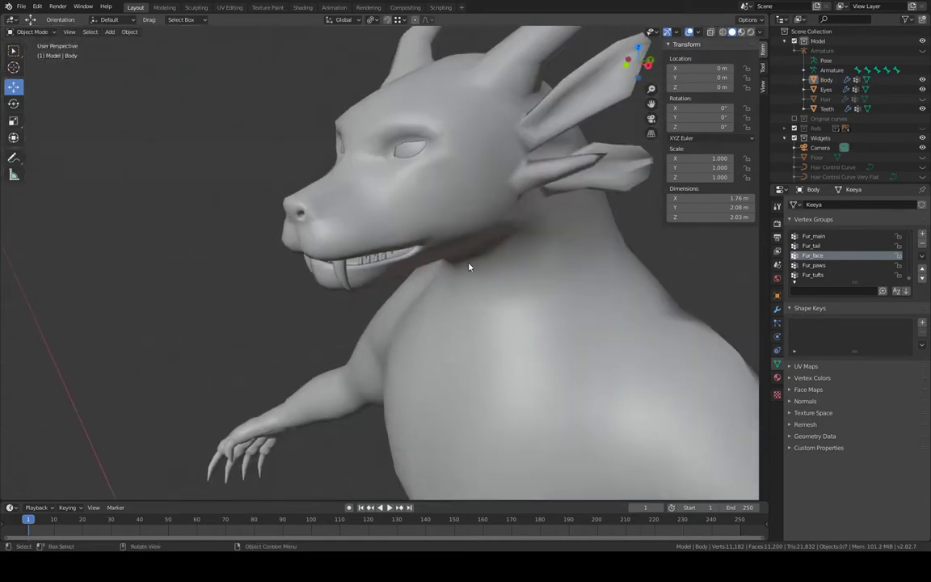
Select the body mesh, return to Weight Paint mode and turn the wireframe overlay back on
{"action": "left_click", "coordinate": [439, 203]}
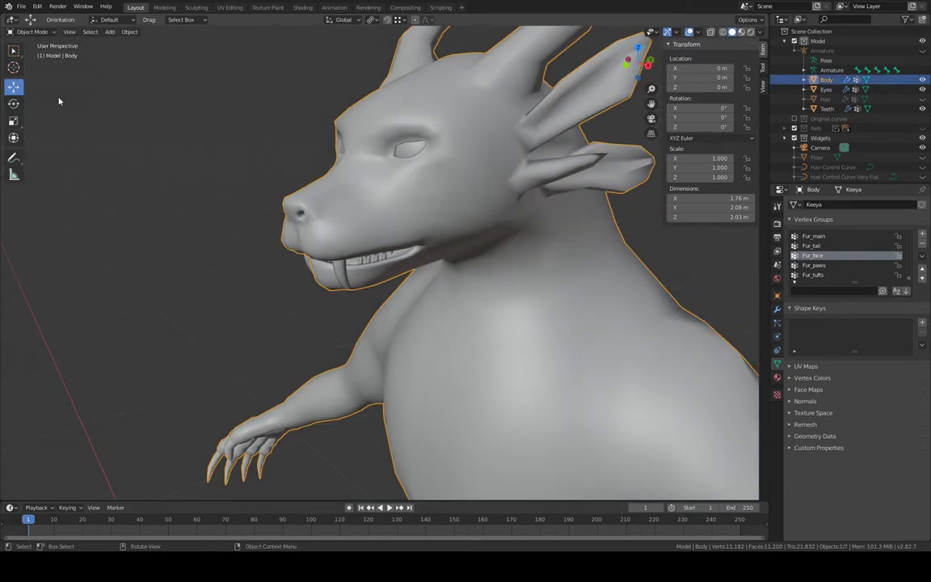
{"action": "left_click", "coordinate": [35, 33]}
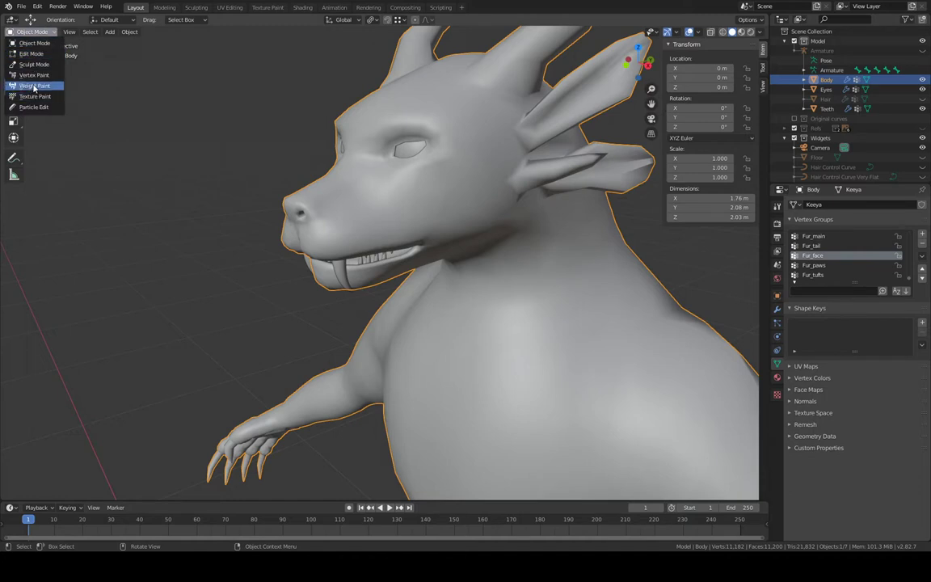
{"action": "left_click", "coordinate": [34, 86]}
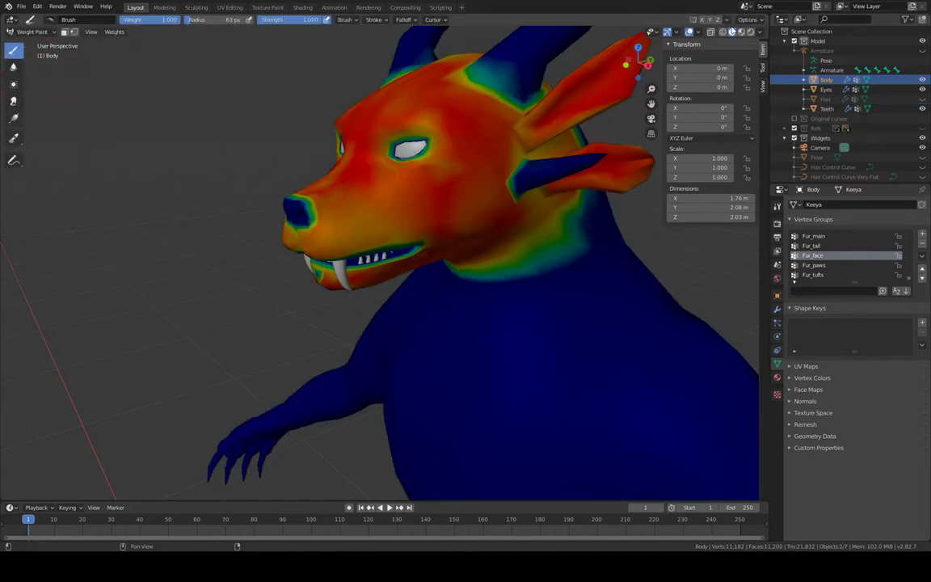
{"action": "left_click", "coordinate": [699, 32]}
{"action": "left_click", "coordinate": [641, 196]}
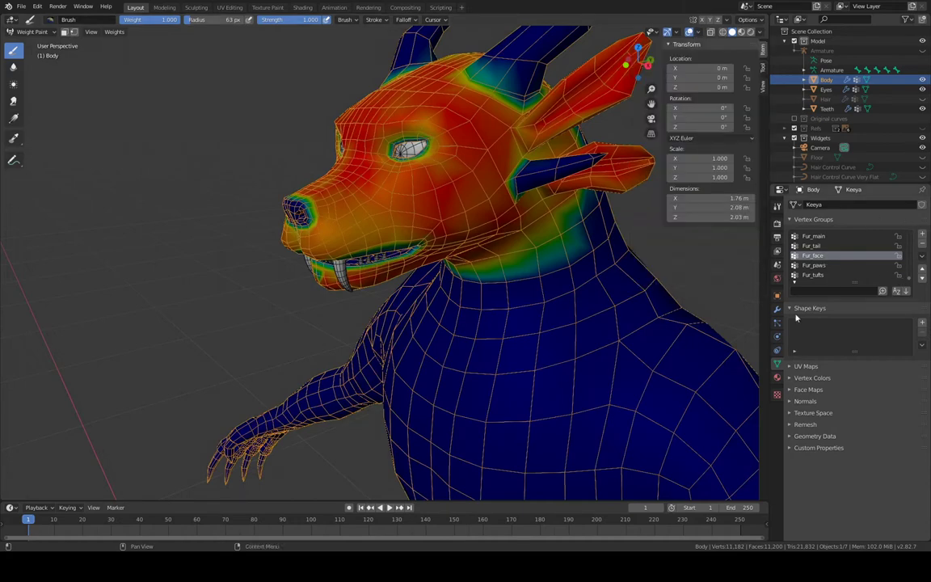
Display the Fur_paws weights, return to the Fur_face group, and examine its weights under the jaw
{"action": "left_click", "coordinate": [818, 266]}
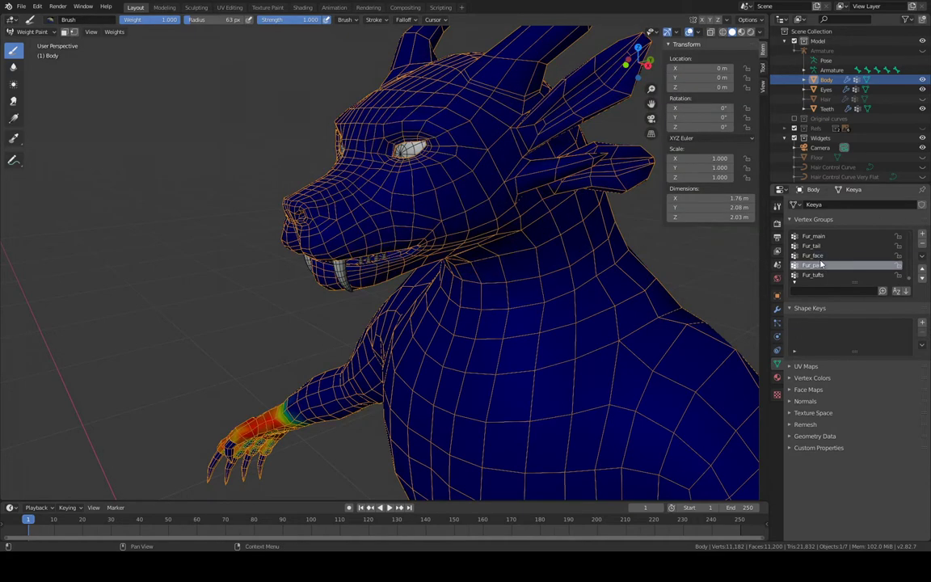
{"action": "left_click", "coordinate": [819, 256]}
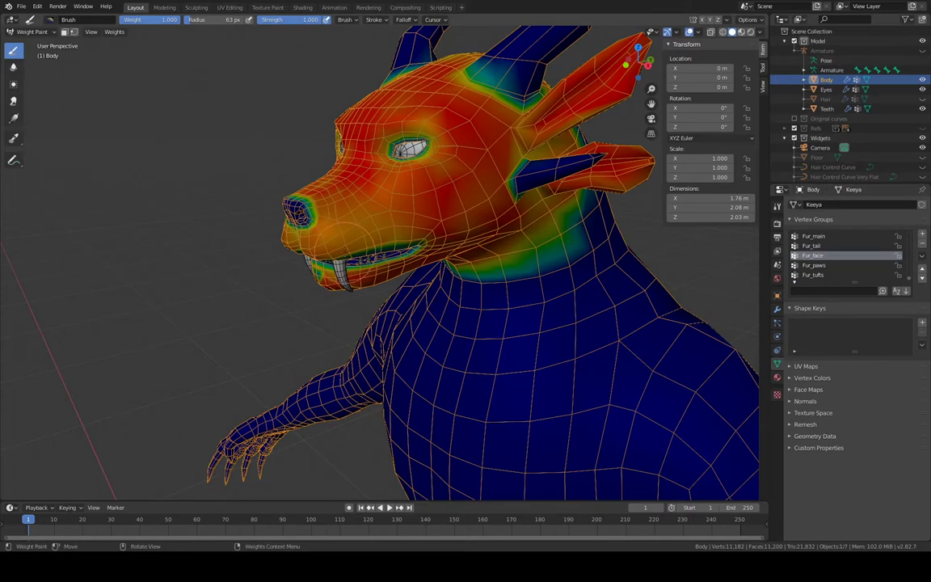
{"action": "scroll", "coordinate": [391, 202], "scroll_direction": "up", "scroll_amount": 5}
{"action": "mouse_move", "coordinate": [391, 202]}
{"action": "middle_mouse_down"}
{"action": "mouse_move", "coordinate": [418, 184]}
{"action": "mouse_move", "coordinate": [385, 153]}
{"action": "middle_mouse_up"}
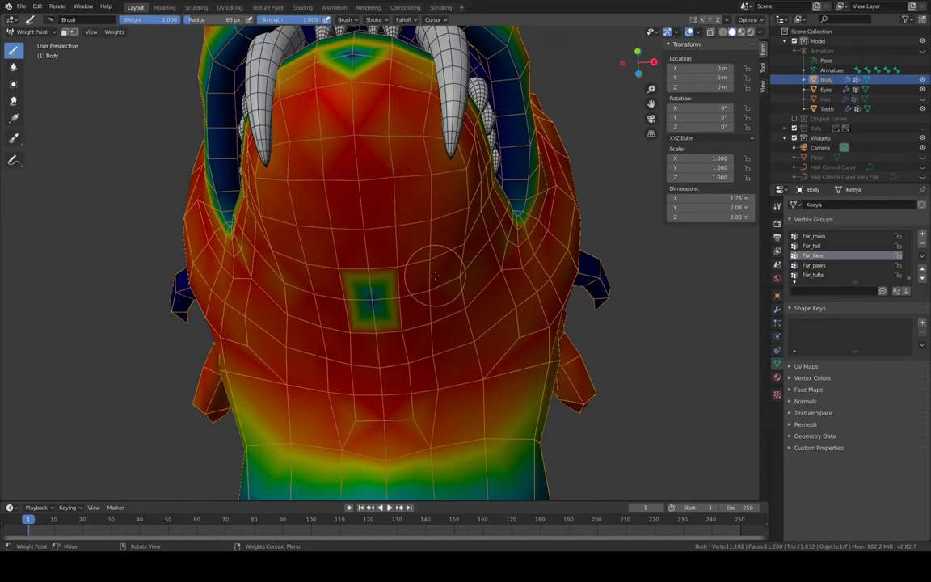
{"action": "mouse_move", "coordinate": [434, 275]}
{"action": "middle_mouse_down"}
{"action": "mouse_move", "coordinate": [388, 324]}
{"action": "mouse_move", "coordinate": [407, 343]}
{"action": "mouse_move", "coordinate": [396, 201]}
{"action": "mouse_move", "coordinate": [506, 303]}
{"action": "mouse_move", "coordinate": [520, 291]}
{"action": "middle_mouse_up"}
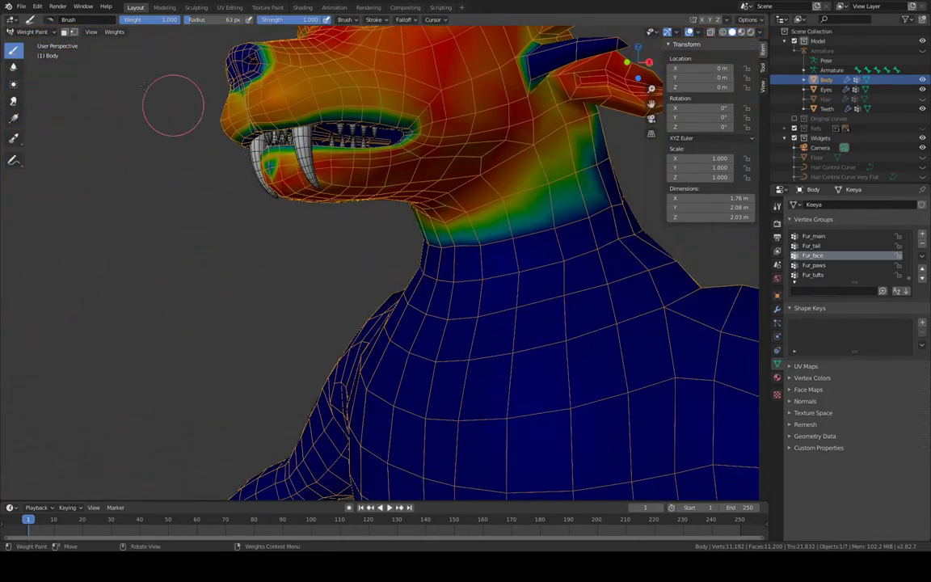
Reveal all hidden body faces in face masking mode, deselect them, and turn face masking off again
{"action": "left_click", "coordinate": [64, 32]}
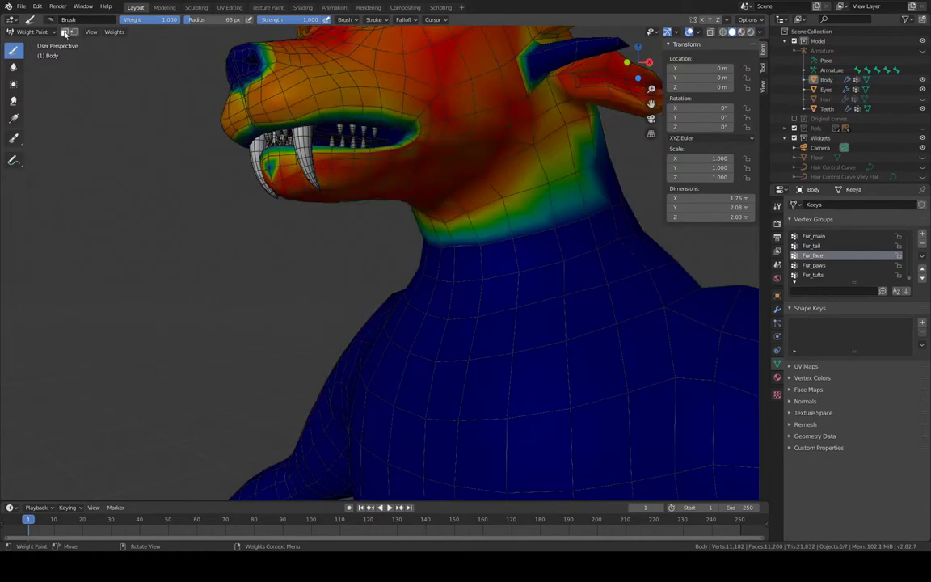
{"action": "left_click", "coordinate": [309, 119], "text": "ctrl"}
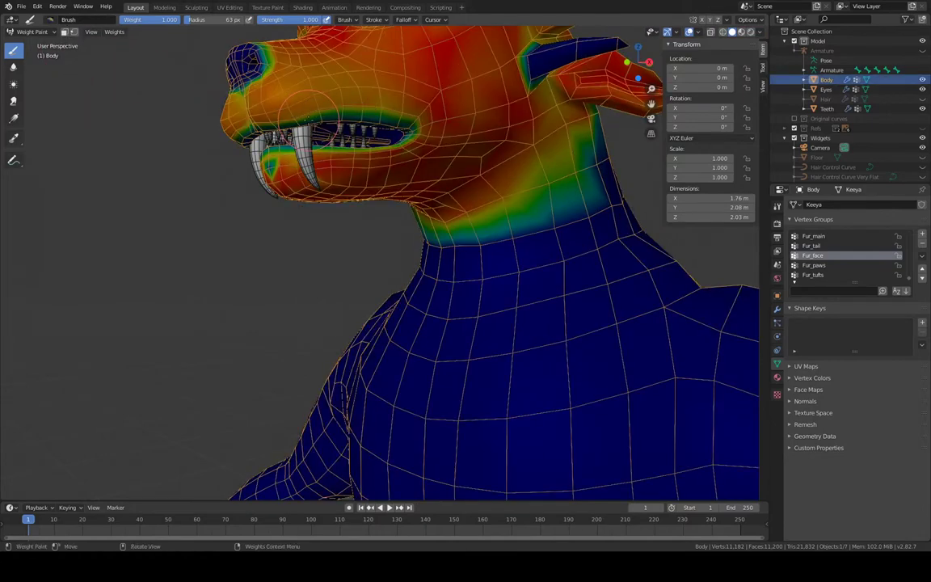
{"action": "left_click", "coordinate": [68, 33]}
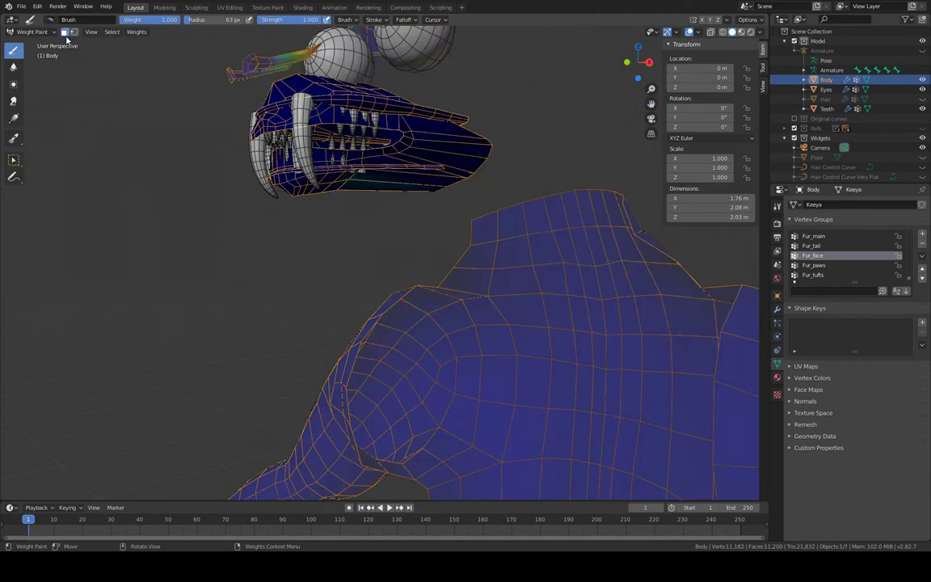
{"action": "key", "text": "alt+h"}
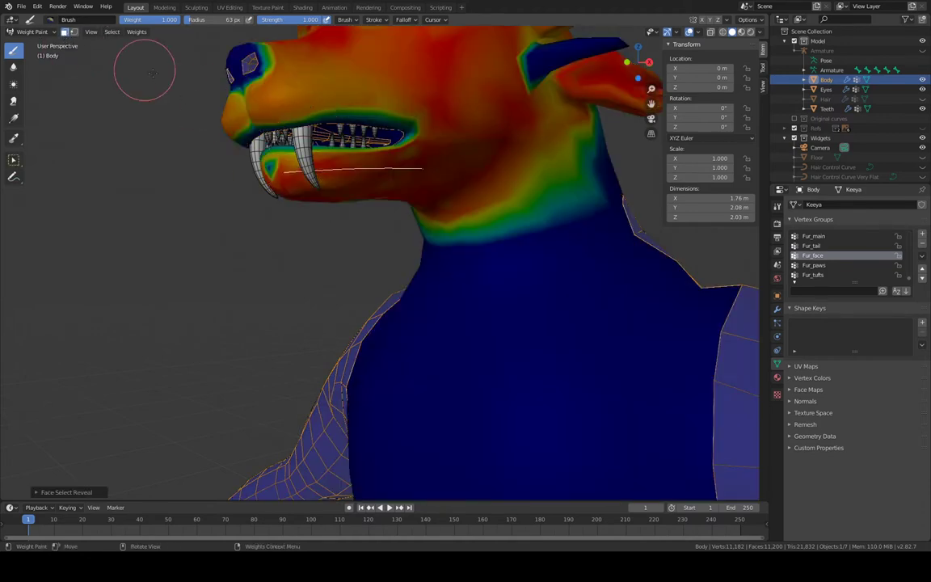
{"action": "key", "text": "alt+a"}
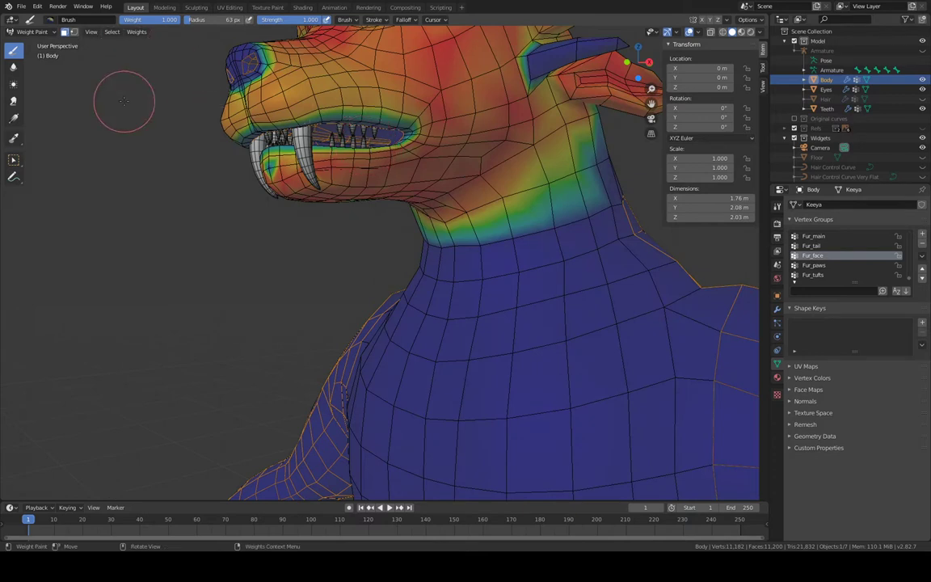
{"action": "left_click", "coordinate": [66, 32]}
Paint weight 1.000 over the isolated low-weight spots under the jaw and on the front of the chin
{"action": "middle_click_drag", "start_coordinate": [131, 67], "coordinate": [362, 168]}
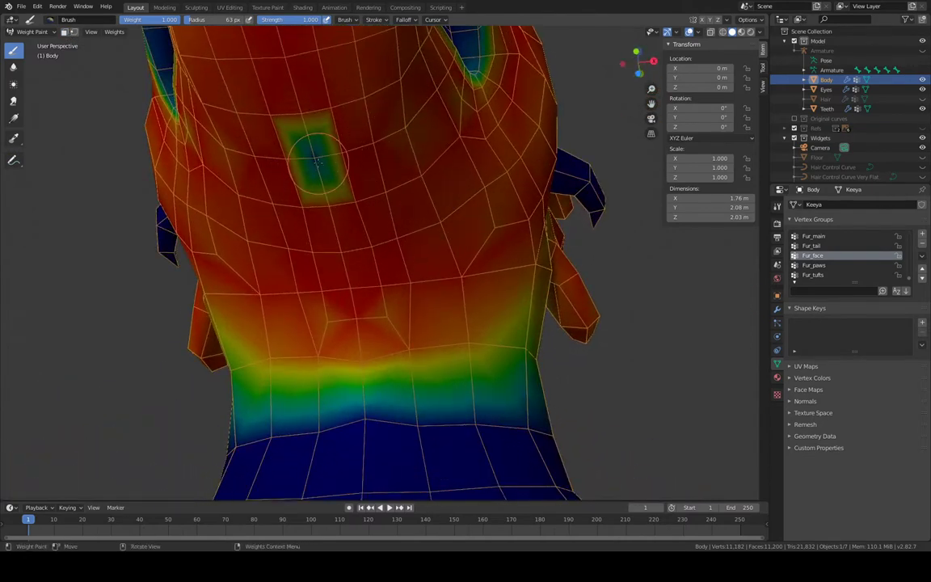
{"action": "mouse_move", "coordinate": [308, 158]}
{"action": "left_mouse_down"}
{"action": "mouse_move", "coordinate": [312, 151]}
{"action": "mouse_move", "coordinate": [314, 160]}
{"action": "left_mouse_up"}
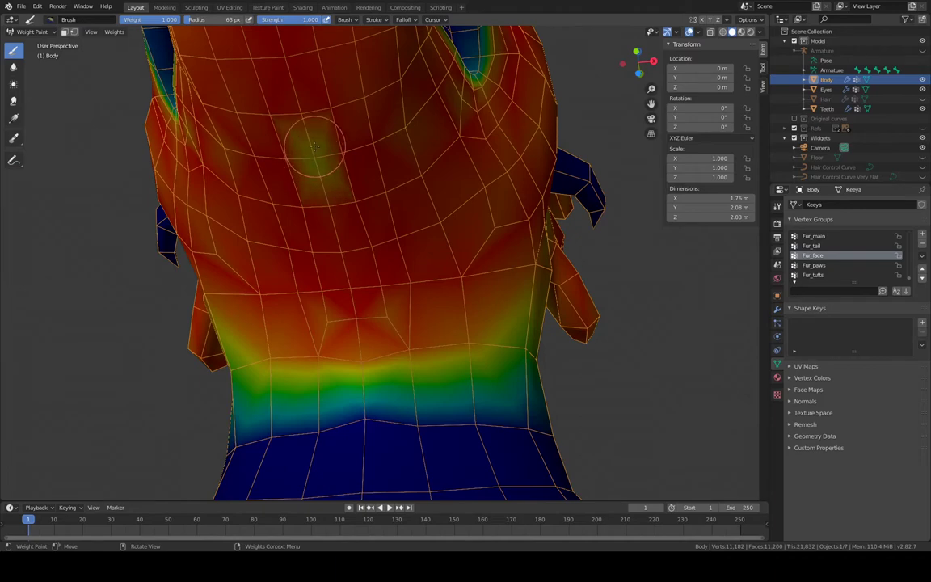
{"action": "middle_click_drag", "start_coordinate": [344, 102], "coordinate": [349, 301]}
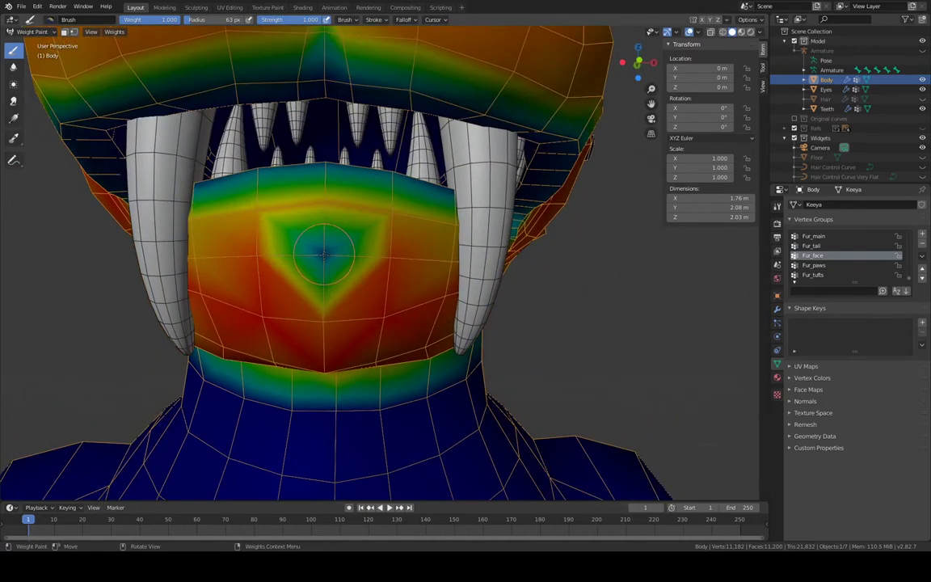
{"action": "left_click_drag", "start_coordinate": [322, 252], "coordinate": [324, 249]}
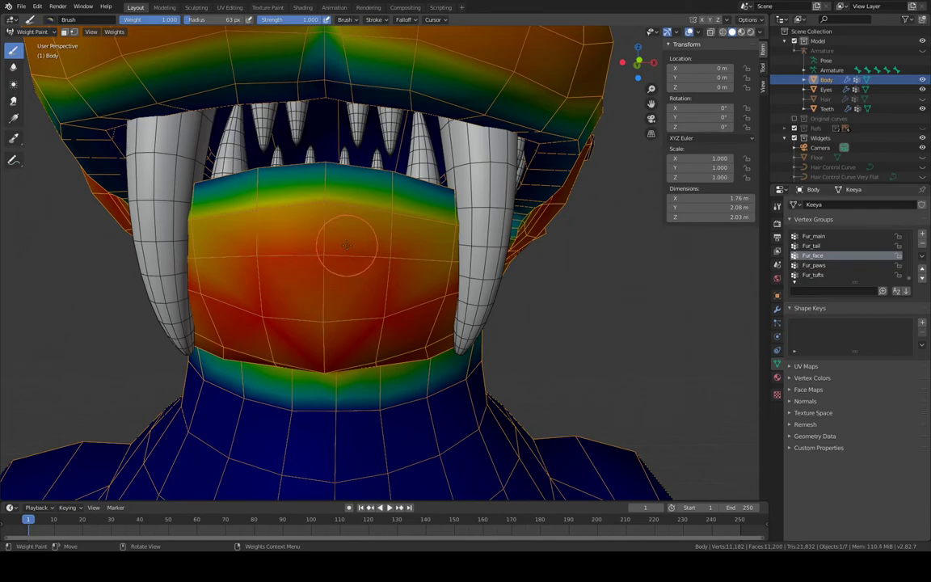
{"action": "middle_click_drag", "start_coordinate": [347, 245], "coordinate": [396, 200]}
{"action": "middle_click_drag", "start_coordinate": [198, 251], "coordinate": [198, 254]}
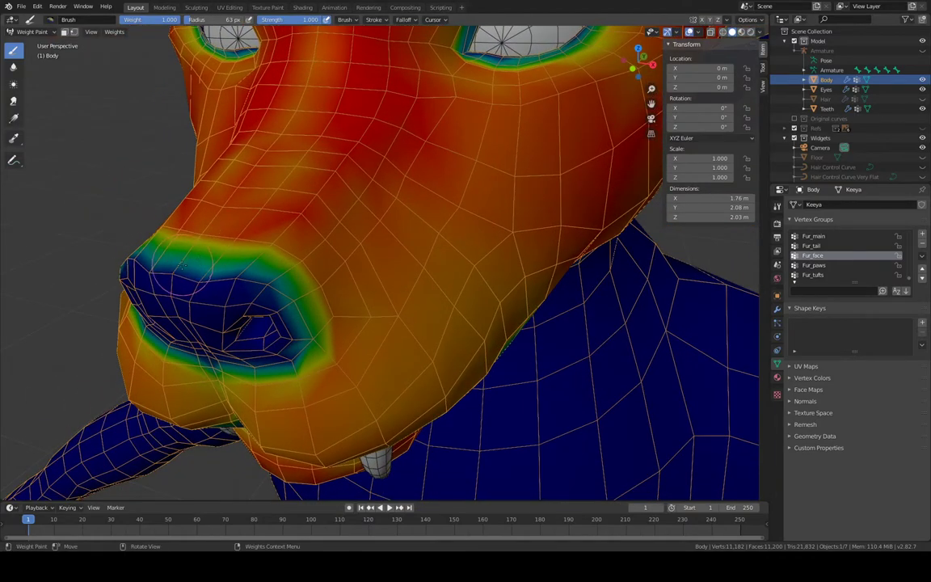
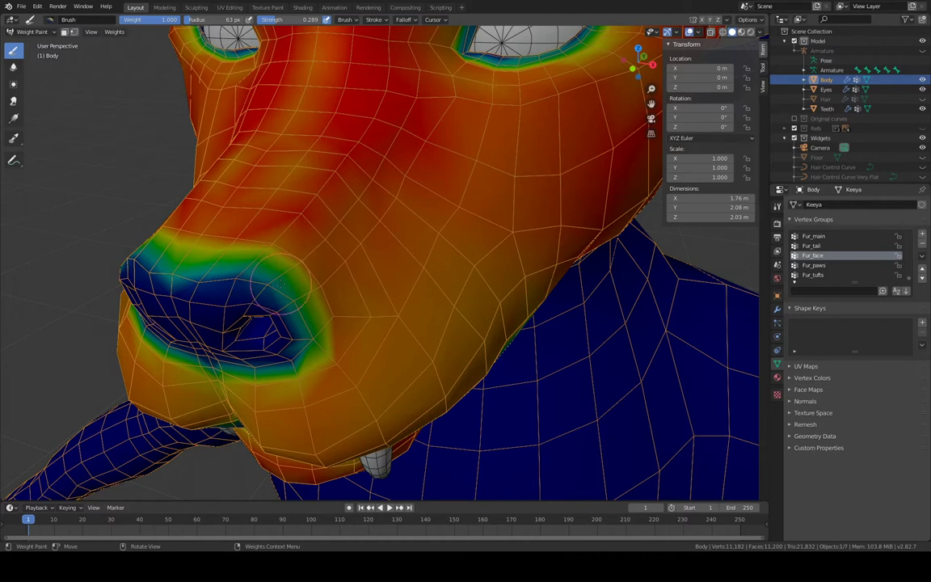
Examine the Fur_face weights around the nose, lips, chin and side of the mouth
{"action": "middle_click_drag", "start_coordinate": [323, 300], "coordinate": [314, 275]}
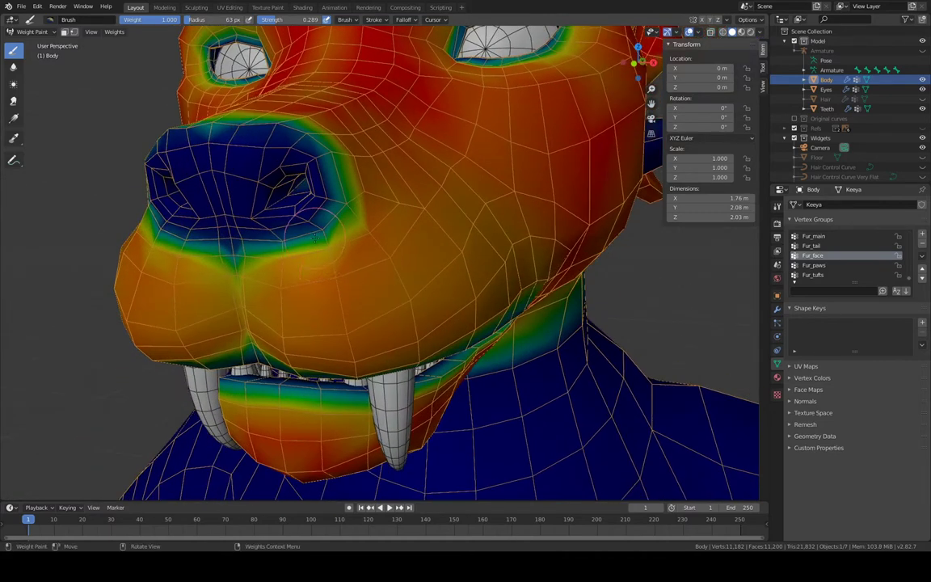
{"action": "middle_click_drag", "start_coordinate": [234, 259], "coordinate": [266, 243]}
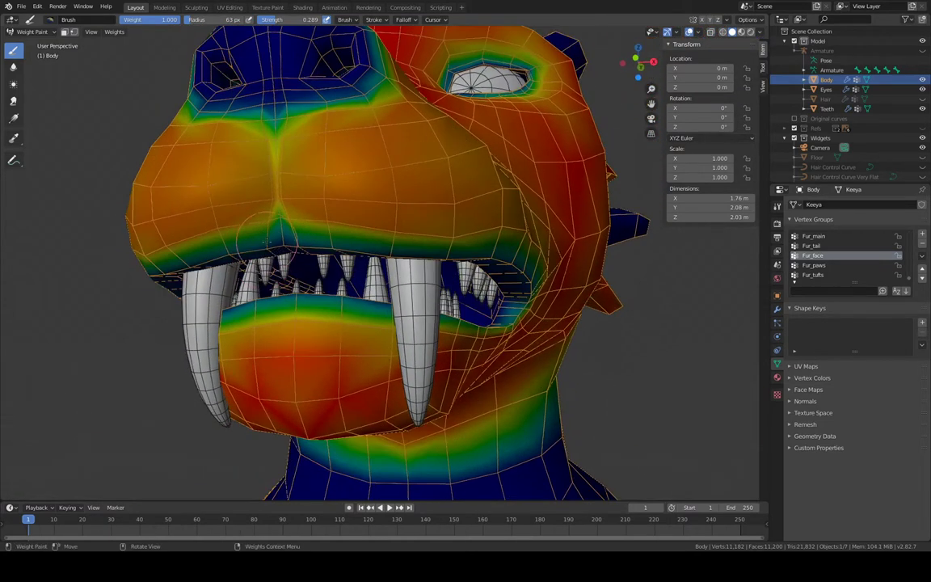
{"action": "middle_click_drag", "start_coordinate": [382, 196], "coordinate": [376, 229]}
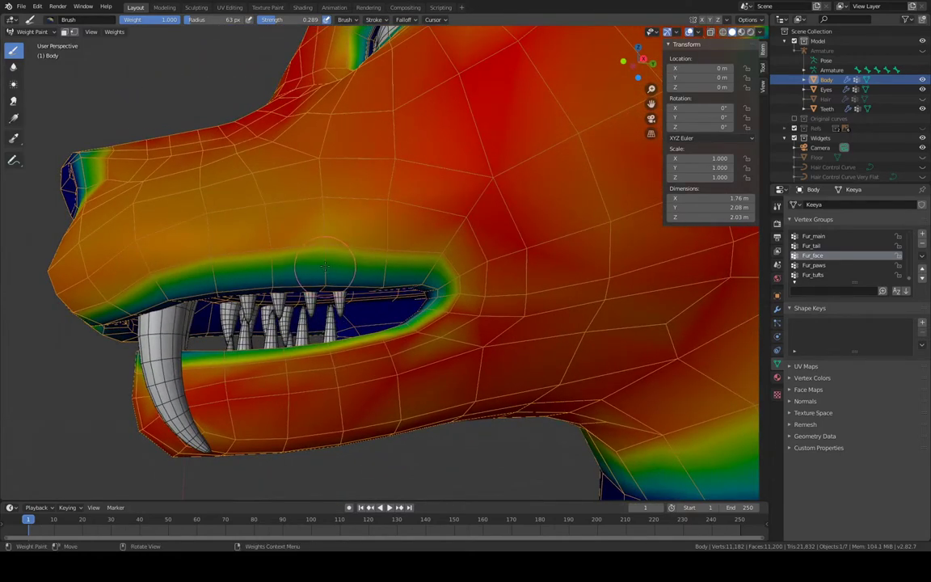
{"action": "middle_click_drag", "start_coordinate": [585, 227], "coordinate": [449, 235], "text": "shift"}
{"action": "mouse_move", "coordinate": [449, 180]}
{"action": "middle_mouse_down"}
{"action": "mouse_move", "coordinate": [510, 271]}
{"action": "mouse_move", "coordinate": [462, 214]}
{"action": "mouse_move", "coordinate": [526, 211]}
{"action": "mouse_move", "coordinate": [516, 137]}
{"action": "mouse_move", "coordinate": [524, 187]}
{"action": "middle_mouse_up"}
{"action": "scroll", "coordinate": [465, 214], "scroll_direction": "up", "scroll_amount": 6}
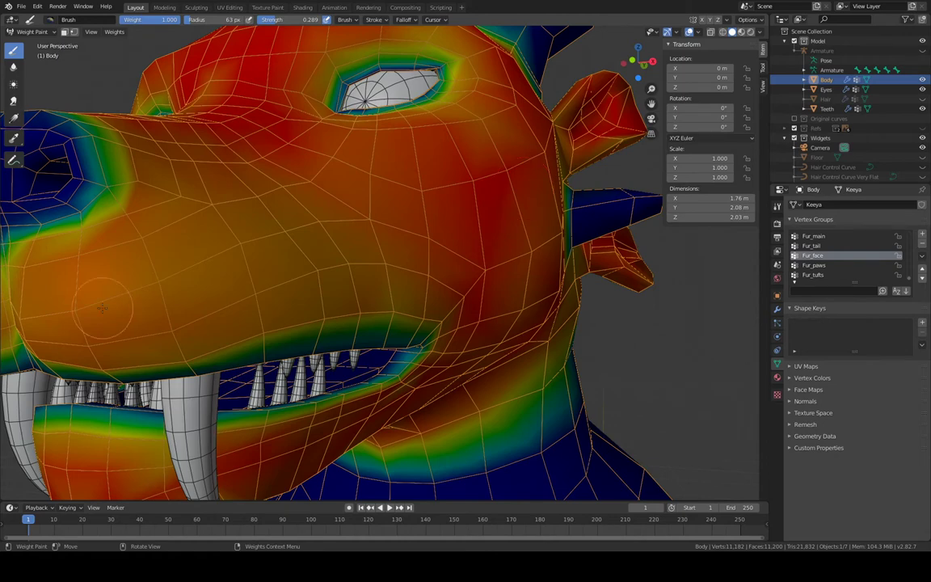
Return the body to Object Mode and turn off the wireframe overlay
{"action": "left_click", "coordinate": [38, 31]}
{"action": "left_click", "coordinate": [24, 35]}
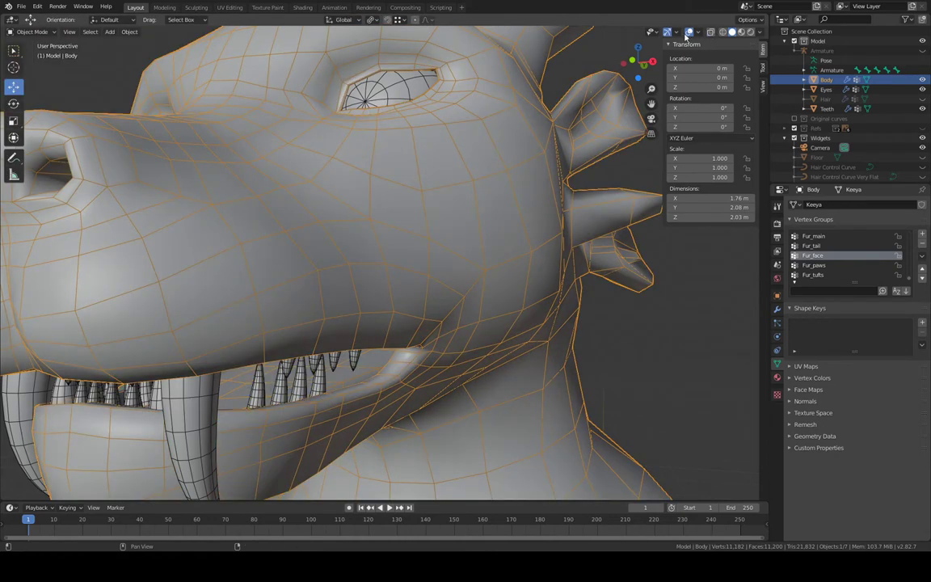
{"action": "left_click", "coordinate": [700, 32]}
{"action": "left_click", "coordinate": [640, 195]}
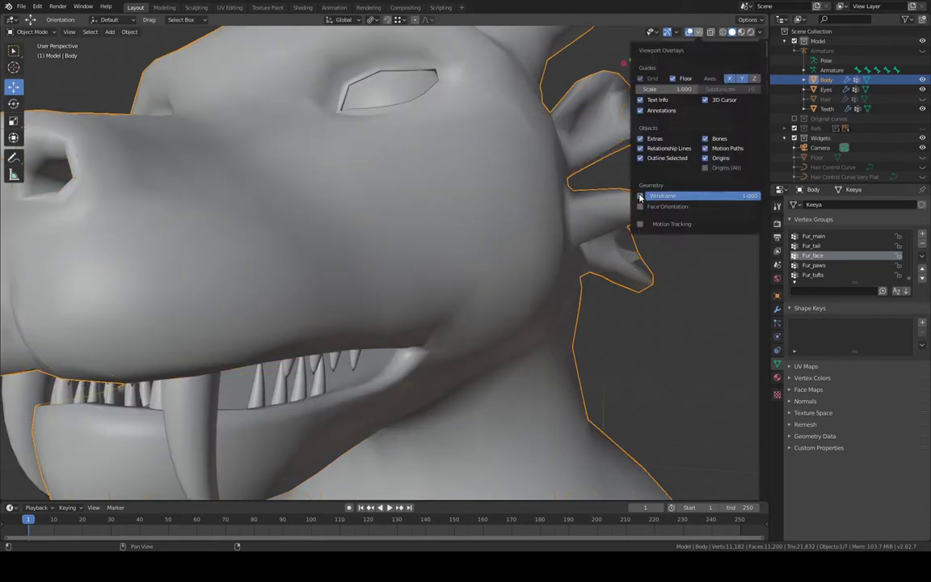
{"action": "scroll", "coordinate": [320, 163], "scroll_direction": "down", "scroll_amount": 5}
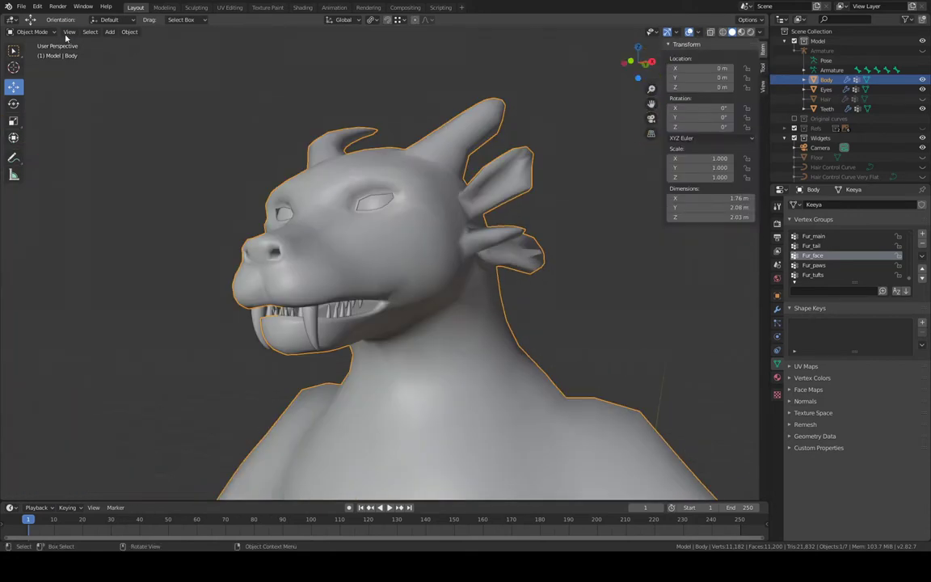
{"action": "left_click", "coordinate": [39, 31]}
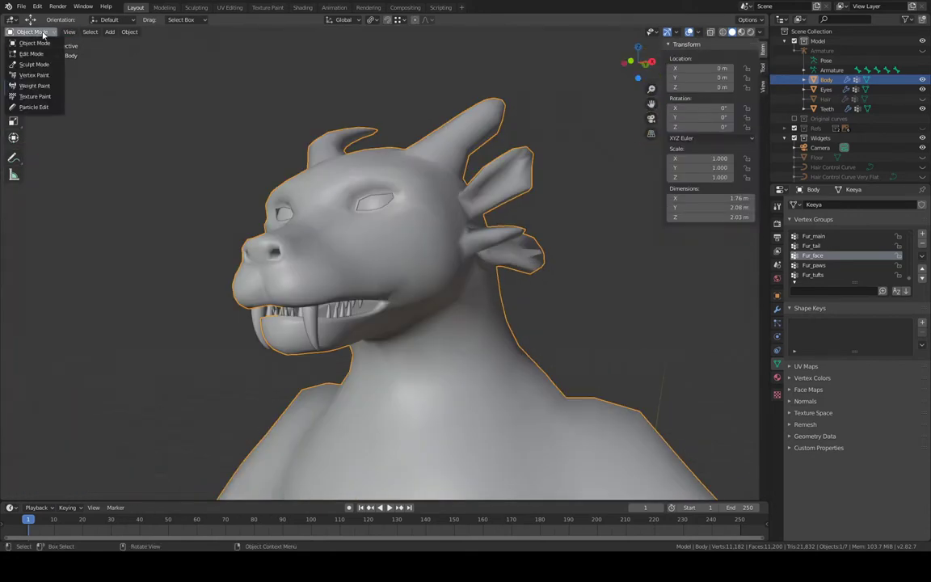
{"action": "left_click", "coordinate": [37, 107]}
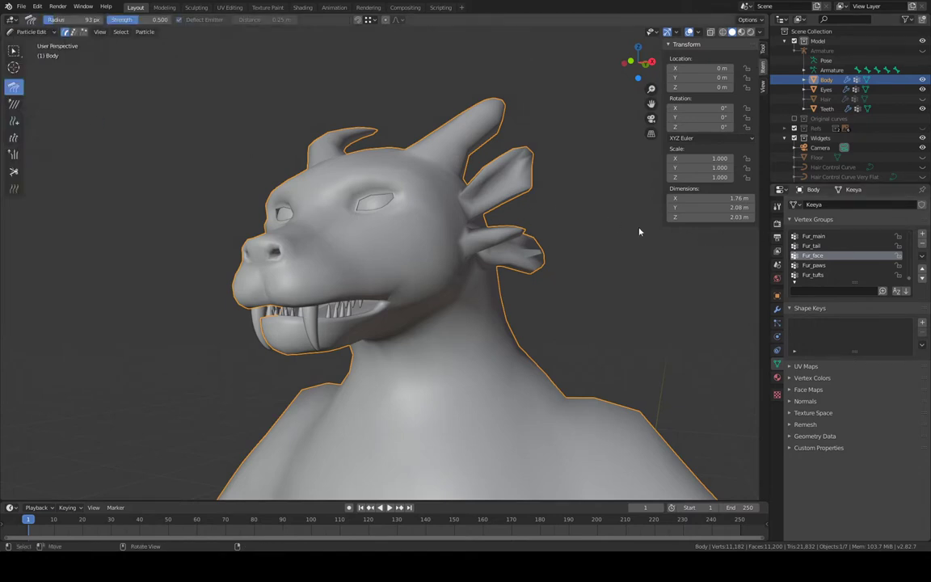
{"action": "left_click", "coordinate": [48, 32]}
{"action": "left_click", "coordinate": [36, 43]}
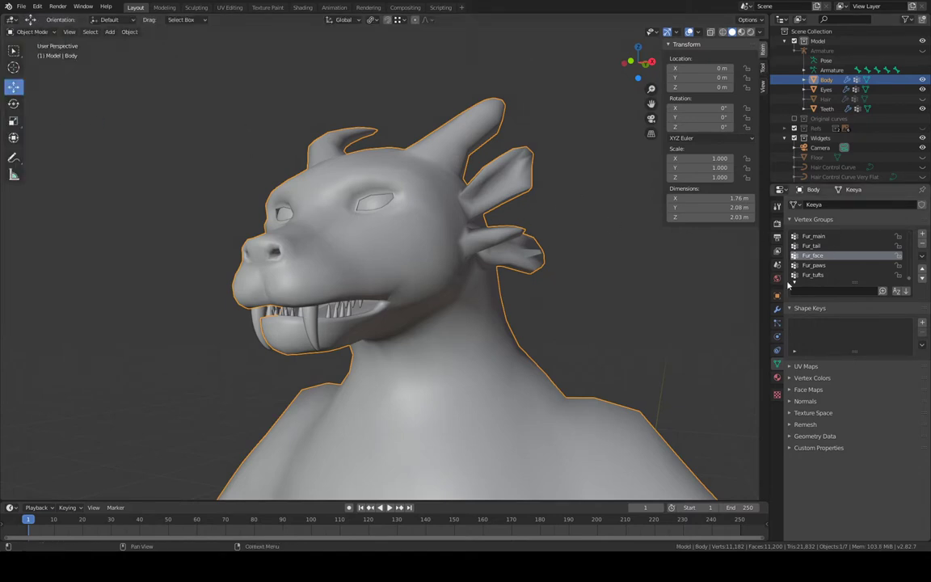
Show the body's Face_fur particle system in the viewport
{"action": "left_click", "coordinate": [778, 322]}
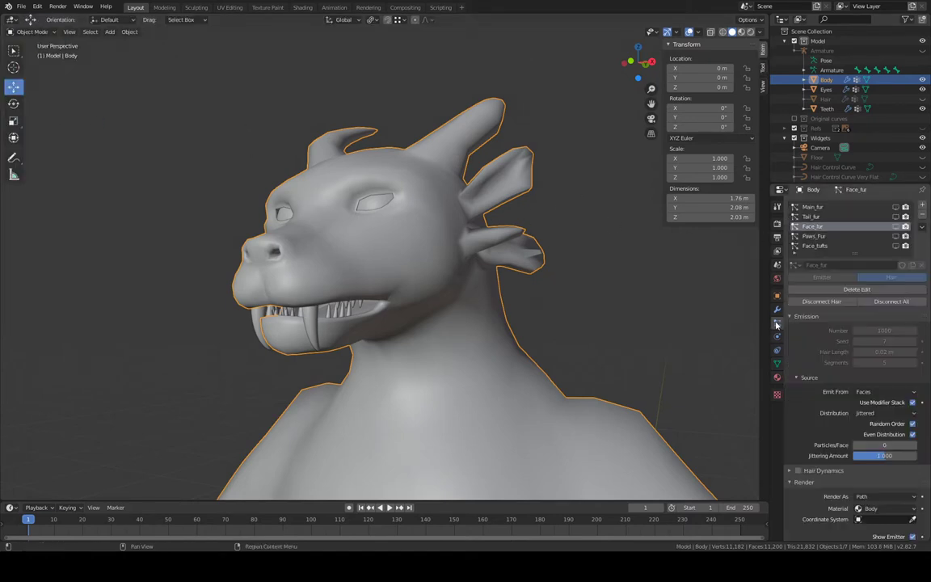
{"action": "left_click", "coordinate": [896, 227]}
{"action": "middle_click_drag", "start_coordinate": [348, 174], "coordinate": [348, 218]}
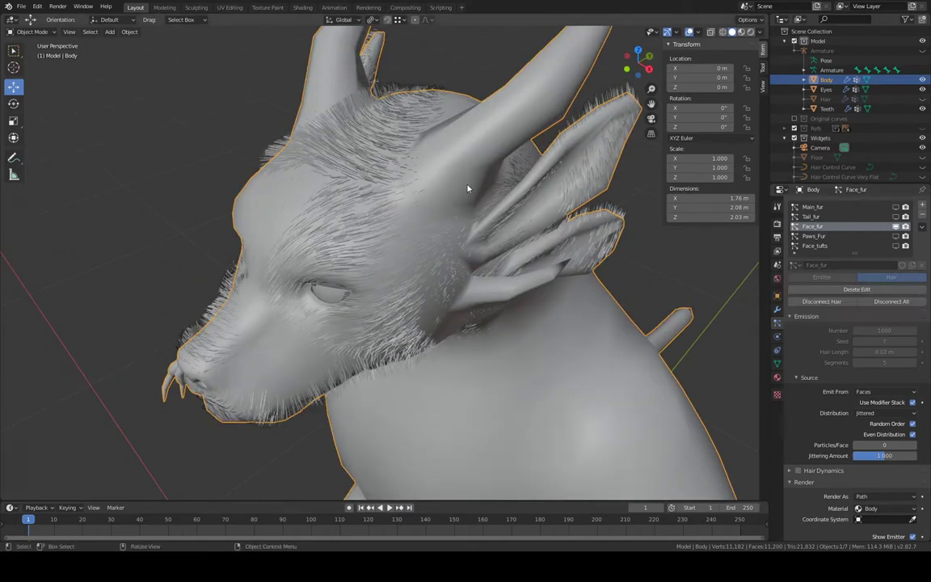
{"action": "left_click", "coordinate": [34, 33]}
{"action": "left_click", "coordinate": [41, 108]}
{"action": "mouse_move", "coordinate": [210, 202]}
{"action": "middle_mouse_down"}
{"action": "mouse_move", "coordinate": [380, 198]}
{"action": "mouse_move", "coordinate": [319, 196]}
{"action": "middle_mouse_up"}
{"action": "left_click", "coordinate": [45, 32]}
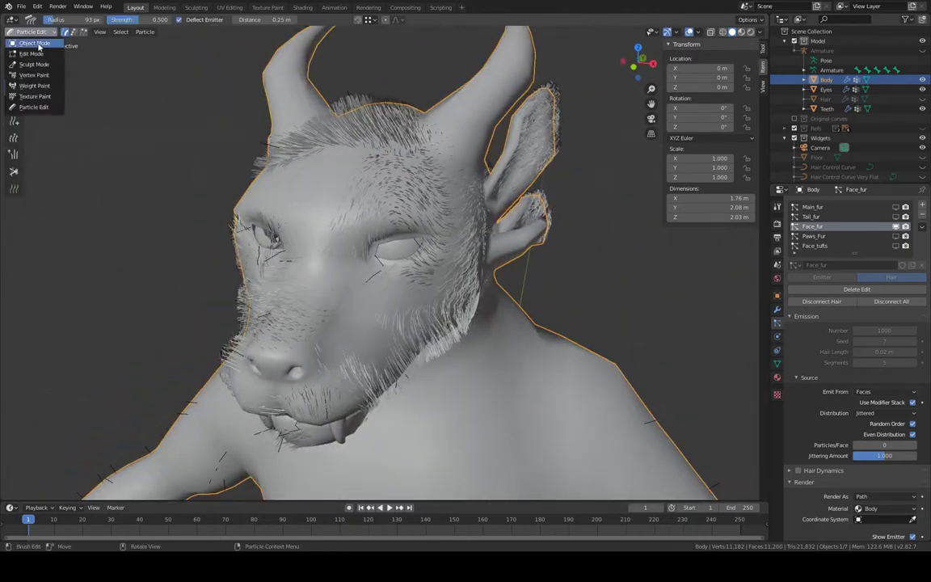
{"action": "left_click", "coordinate": [36, 46]}
Delete the existing hair edit of the Face_fur particle system and inspect the regenerated fur around the mouth
{"action": "left_click", "coordinate": [842, 289]}
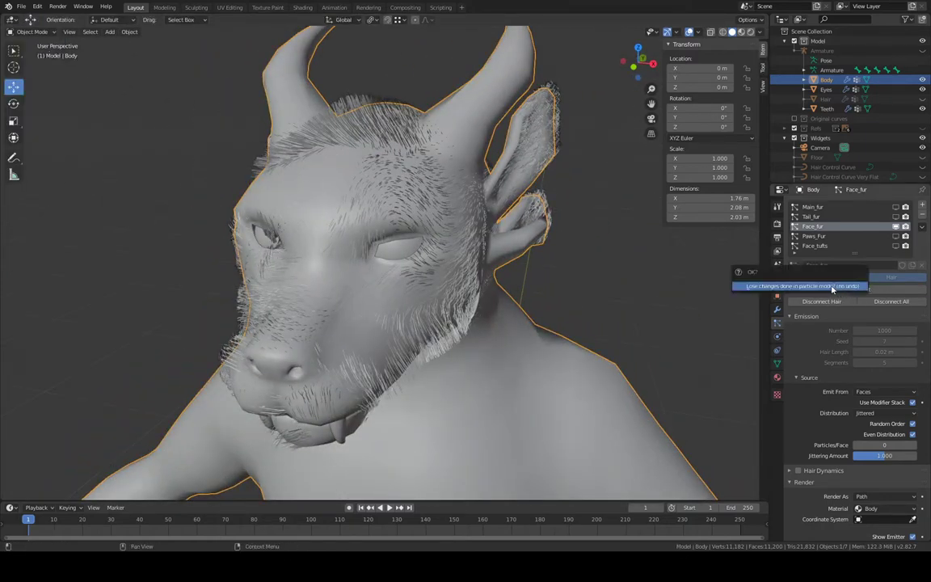
{"action": "left_click", "coordinate": [775, 278]}
{"action": "middle_click_drag", "start_coordinate": [517, 237], "coordinate": [566, 210]}
{"action": "scroll", "coordinate": [514, 223], "scroll_direction": "up", "scroll_amount": 5}
{"action": "scroll", "coordinate": [566, 212], "scroll_direction": "down", "scroll_amount": 2}
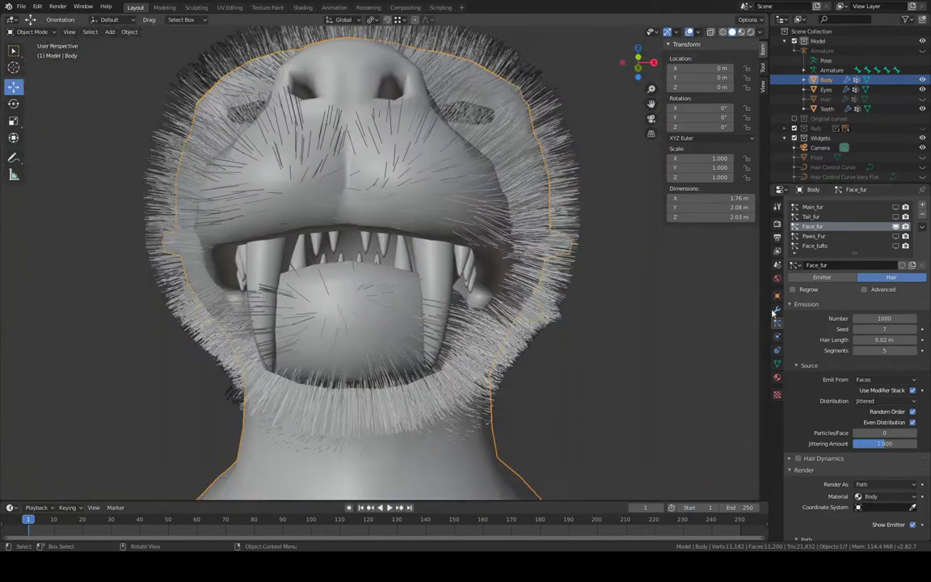
Preview the Face_fur children with a display amount of 100, and set it back to 20
{"action": "scroll", "coordinate": [857, 356], "scroll_direction": "down", "scroll_amount": 15}
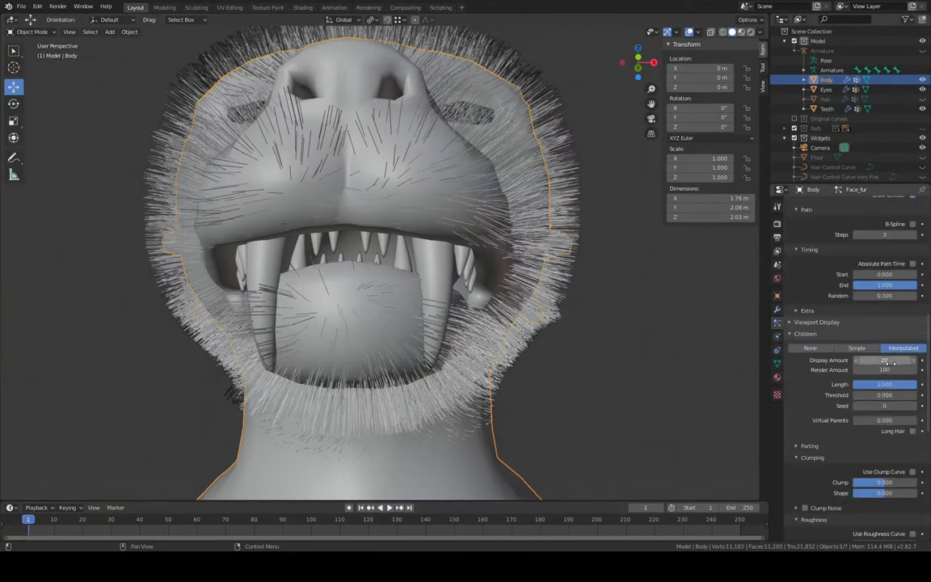
{"action": "key", "text": "Return"}
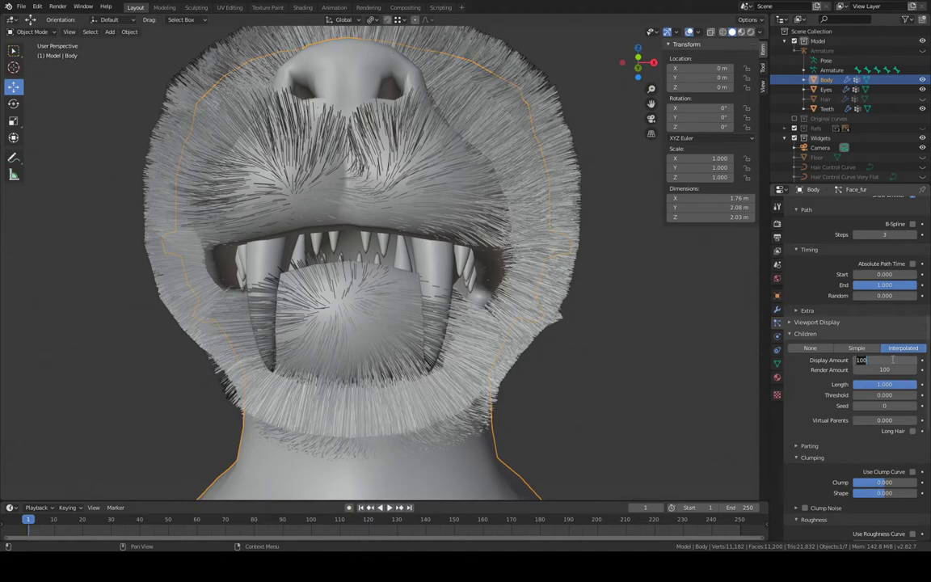
{"action": "type", "text": "20"}
{"action": "key", "text": "Return"}
Switch the body to Particle Edit mode and inspect the uncombed face fur from below and from the front
{"action": "middle_click_drag", "start_coordinate": [426, 169], "coordinate": [230, 145]}
{"action": "left_click", "coordinate": [33, 33]}
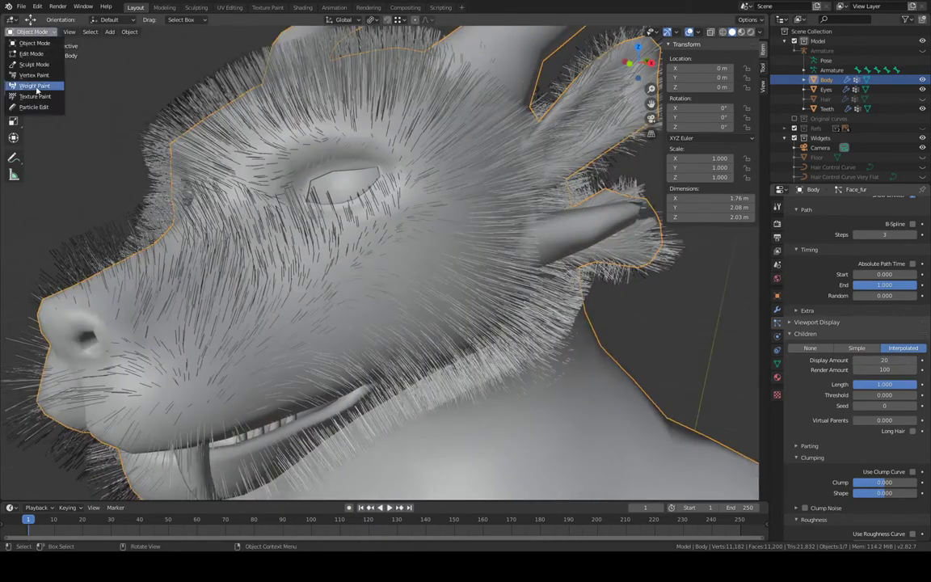
{"action": "left_click", "coordinate": [32, 97]}
{"action": "mouse_move", "coordinate": [320, 157]}
{"action": "middle_mouse_down"}
{"action": "mouse_move", "coordinate": [376, 149]}
{"action": "mouse_move", "coordinate": [366, 105]}
{"action": "mouse_move", "coordinate": [406, 100]}
{"action": "mouse_move", "coordinate": [408, 109]}
{"action": "middle_mouse_up"}
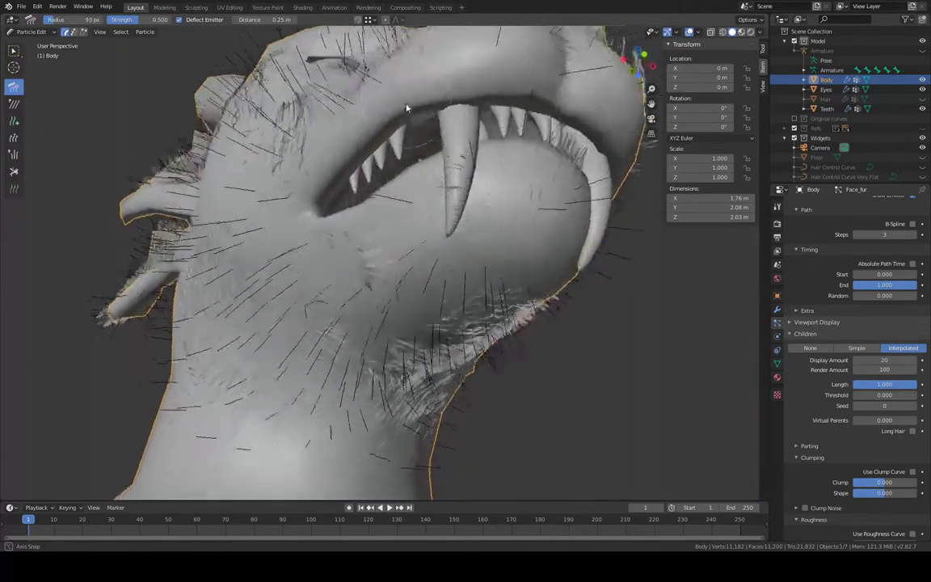
{"action": "scroll", "coordinate": [651, 247], "scroll_direction": "down", "scroll_amount": 4}
{"action": "left_click", "coordinate": [628, 293]}
{"action": "scroll", "coordinate": [630, 260], "scroll_direction": "down", "scroll_amount": 1}
{"action": "middle_click_drag", "start_coordinate": [632, 260], "coordinate": [575, 316]}
{"action": "scroll", "coordinate": [541, 264], "scroll_direction": "up", "scroll_amount": 3}
{"action": "mouse_move", "coordinate": [540, 264]}
{"action": "middle_mouse_down"}
{"action": "mouse_move", "coordinate": [508, 243]}
{"action": "mouse_move", "coordinate": [531, 221]}
{"action": "mouse_move", "coordinate": [557, 243]}
{"action": "mouse_move", "coordinate": [524, 270]}
{"action": "middle_mouse_up"}
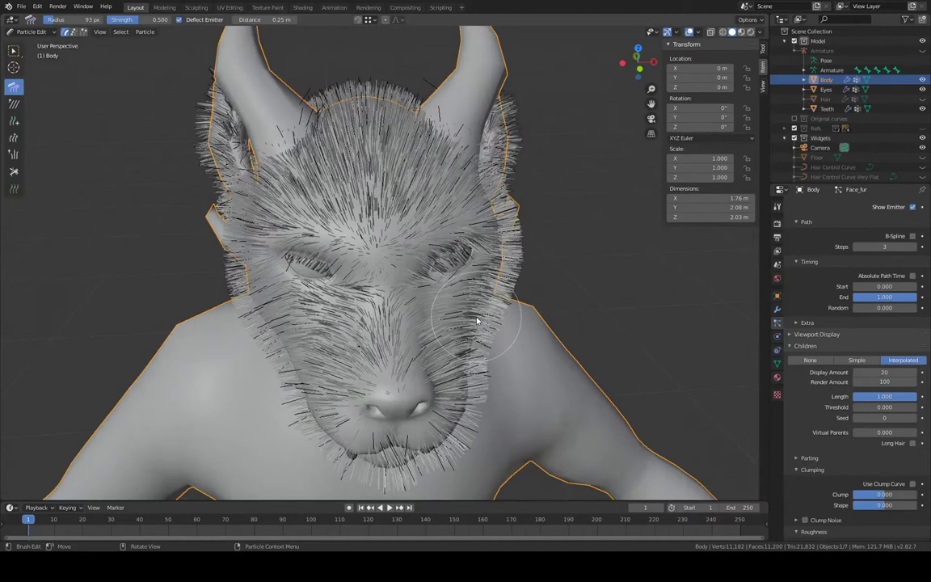
Comb the Face_fur hairs from the nose bridge up over the forehead and back past the eyes
{"action": "scroll", "coordinate": [477, 321], "scroll_direction": "down", "scroll_amount": 3}
{"action": "middle_click_drag", "start_coordinate": [474, 297], "coordinate": [480, 242]}
{"action": "scroll", "coordinate": [471, 264], "scroll_direction": "up", "scroll_amount": 2}
{"action": "middle_click_drag", "start_coordinate": [473, 246], "coordinate": [501, 261]}
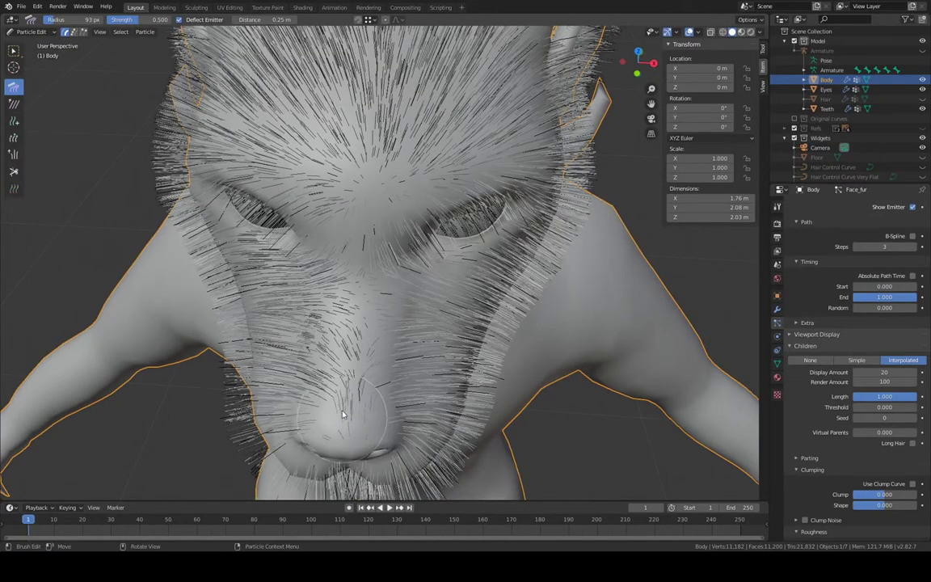
{"action": "mouse_move", "coordinate": [343, 415]}
{"action": "left_mouse_down"}
{"action": "mouse_move", "coordinate": [364, 150]}
{"action": "mouse_move", "coordinate": [351, 57]}
{"action": "left_mouse_up"}
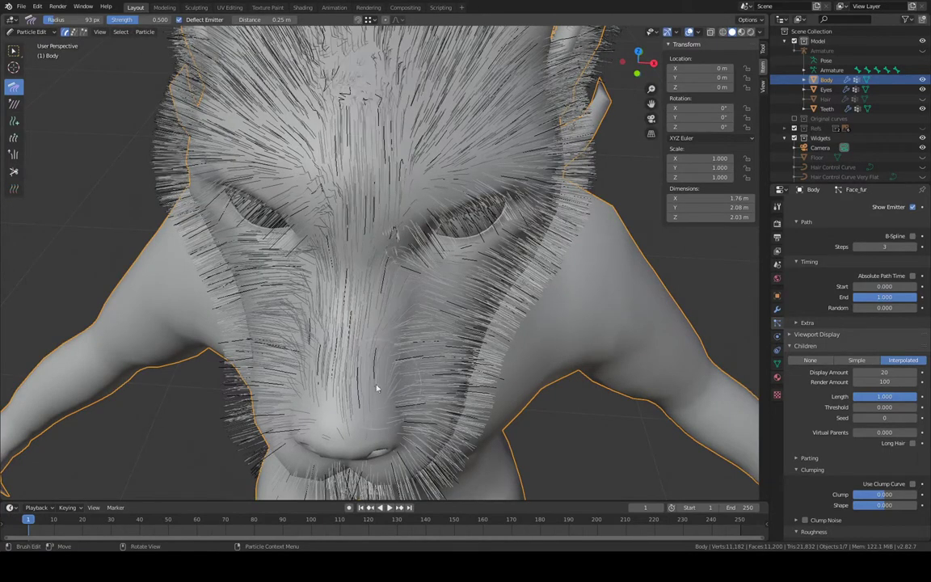
{"action": "mouse_move", "coordinate": [347, 423]}
{"action": "left_mouse_down"}
{"action": "mouse_move", "coordinate": [356, 297]}
{"action": "mouse_move", "coordinate": [339, 33]}
{"action": "left_mouse_up"}
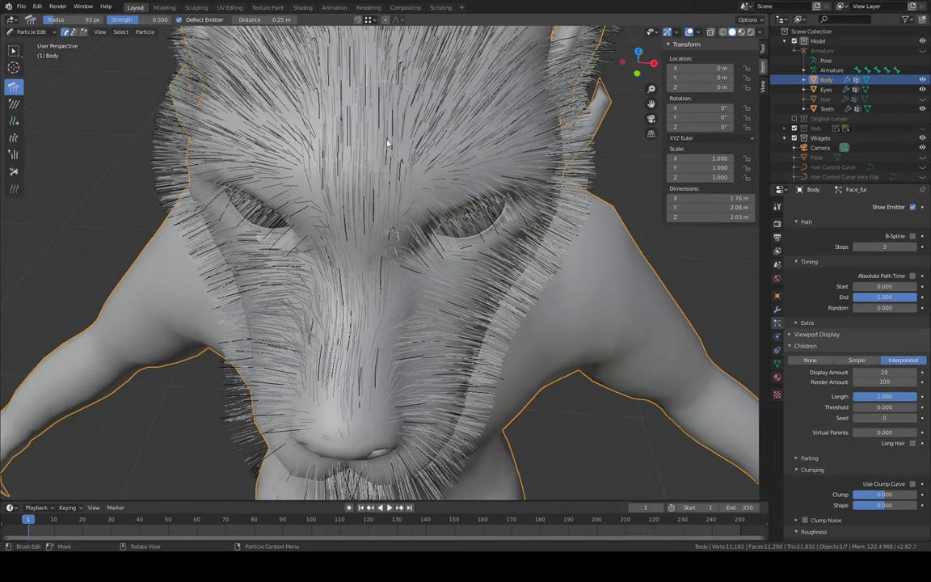
{"action": "mouse_move", "coordinate": [444, 308]}
{"action": "middle_mouse_down"}
{"action": "mouse_move", "coordinate": [463, 316]}
{"action": "mouse_move", "coordinate": [457, 300]}
{"action": "middle_mouse_up"}
{"action": "left_click_drag", "start_coordinate": [370, 296], "coordinate": [429, 45]}
{"action": "left_click_drag", "start_coordinate": [298, 284], "coordinate": [255, 20]}
{"action": "left_click_drag", "start_coordinate": [396, 287], "coordinate": [536, 115]}
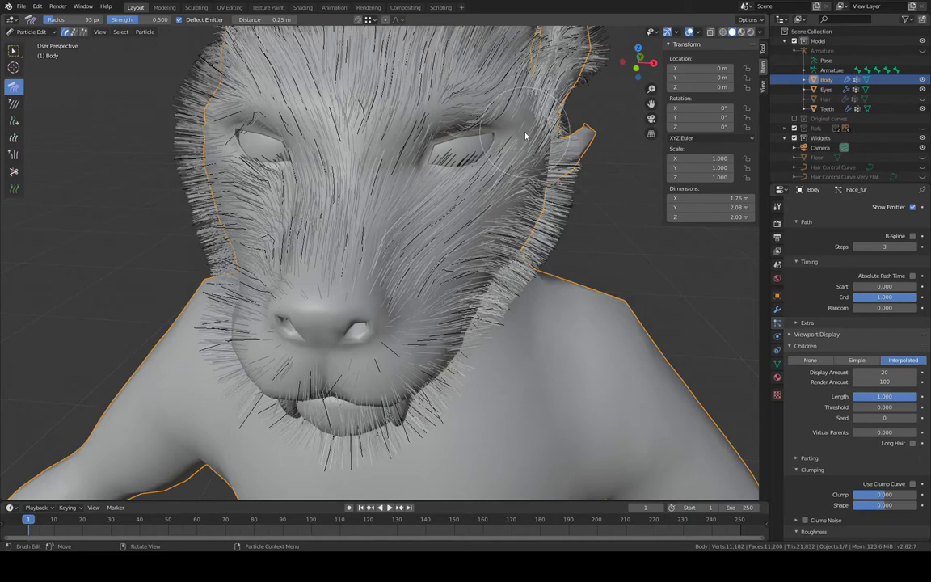
Comb the hairs on the upper muzzle outward from the centre line below the nose, away from the lips
{"action": "middle_click_drag", "start_coordinate": [368, 368], "coordinate": [426, 348]}
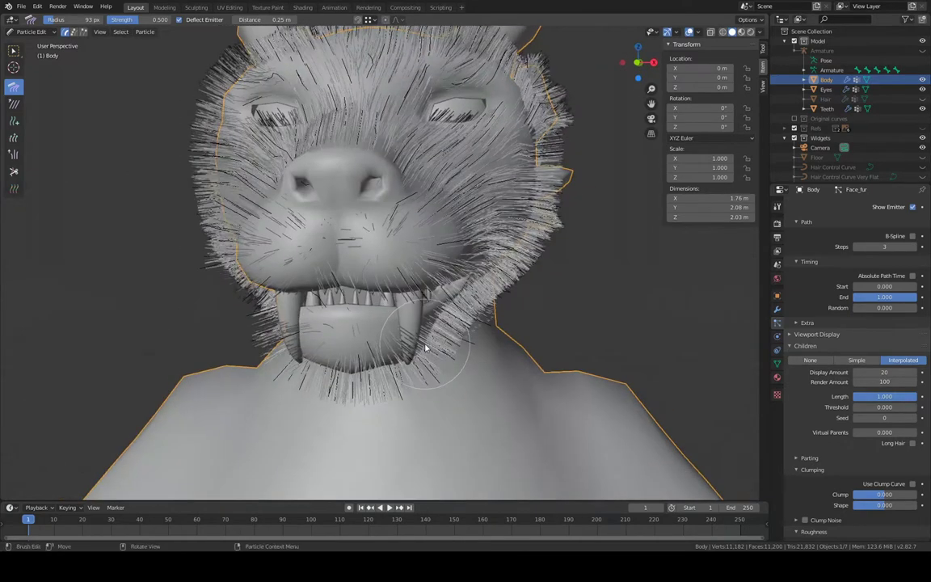
{"action": "middle_click_drag", "start_coordinate": [388, 265], "coordinate": [428, 267]}
{"action": "scroll", "coordinate": [857, 364], "scroll_direction": "up", "scroll_amount": 8}
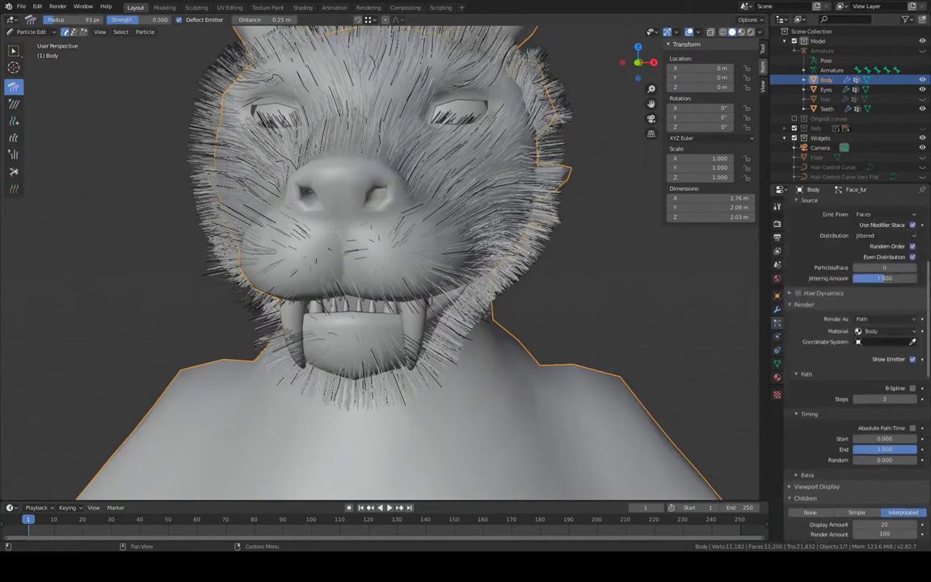
{"action": "scroll", "coordinate": [857, 339], "scroll_direction": "up", "scroll_amount": 1}
{"action": "scroll", "coordinate": [857, 339], "scroll_direction": "down", "scroll_amount": 4}
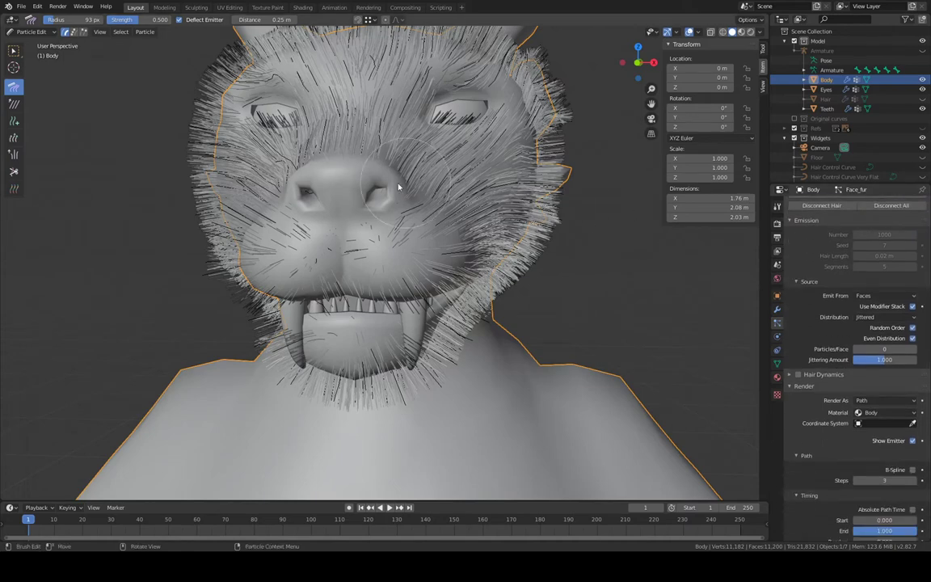
{"action": "middle_click_drag", "start_coordinate": [385, 231], "coordinate": [384, 218]}
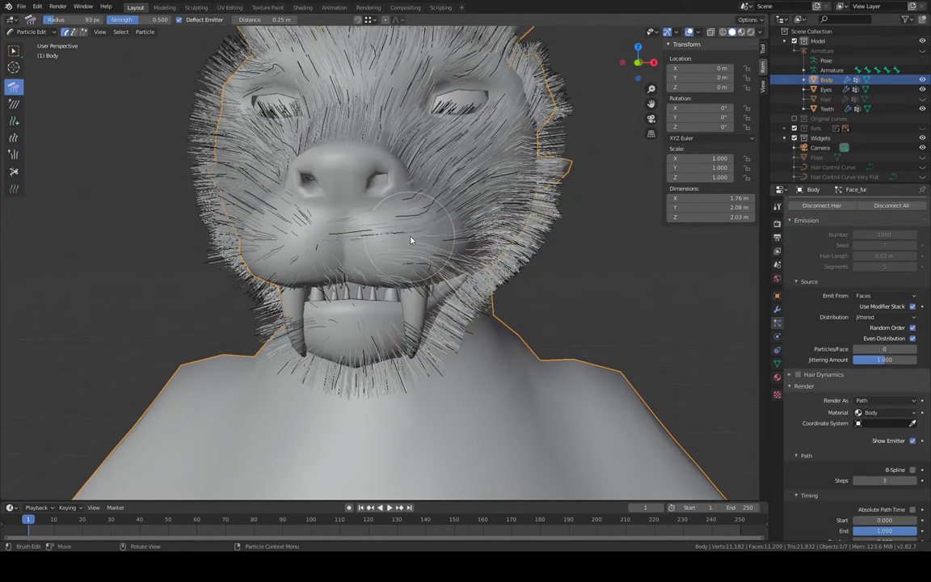
{"action": "scroll", "coordinate": [415, 246], "scroll_direction": "up", "scroll_amount": 2}
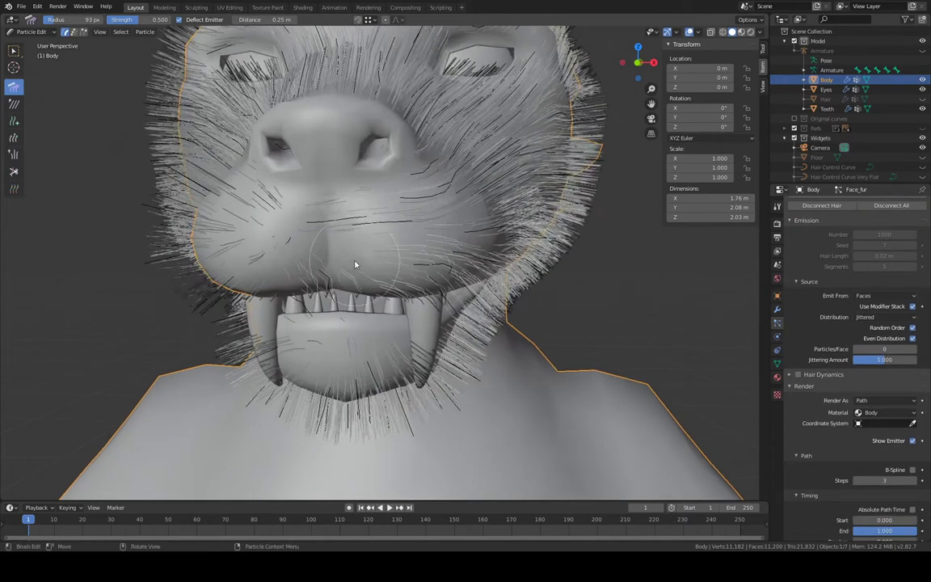
{"action": "mouse_move", "coordinate": [362, 274]}
{"action": "left_mouse_down"}
{"action": "mouse_move", "coordinate": [451, 254]}
{"action": "mouse_move", "coordinate": [362, 230]}
{"action": "left_mouse_up"}
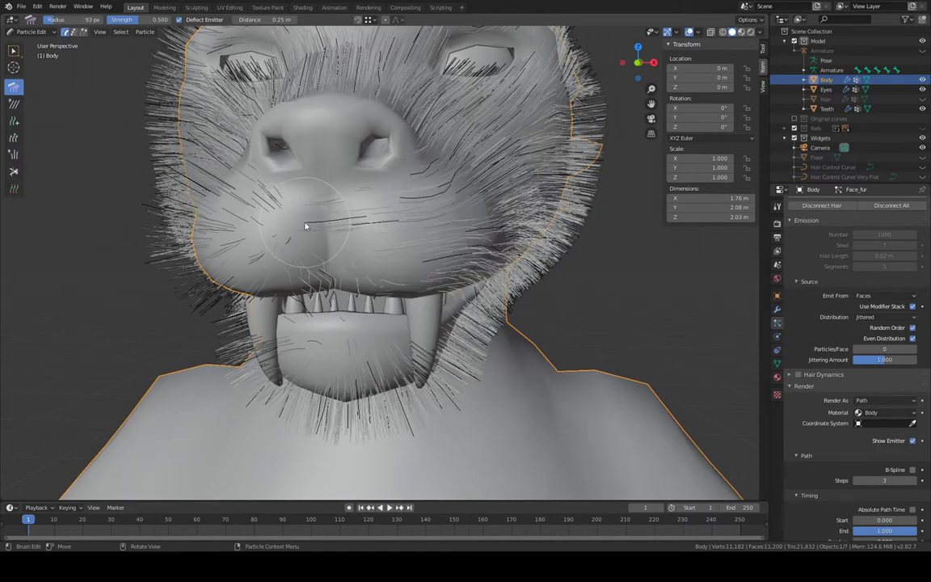
{"action": "mouse_move", "coordinate": [305, 226]}
{"action": "left_mouse_down"}
{"action": "mouse_move", "coordinate": [150, 231]}
{"action": "mouse_move", "coordinate": [360, 236]}
{"action": "left_mouse_up"}
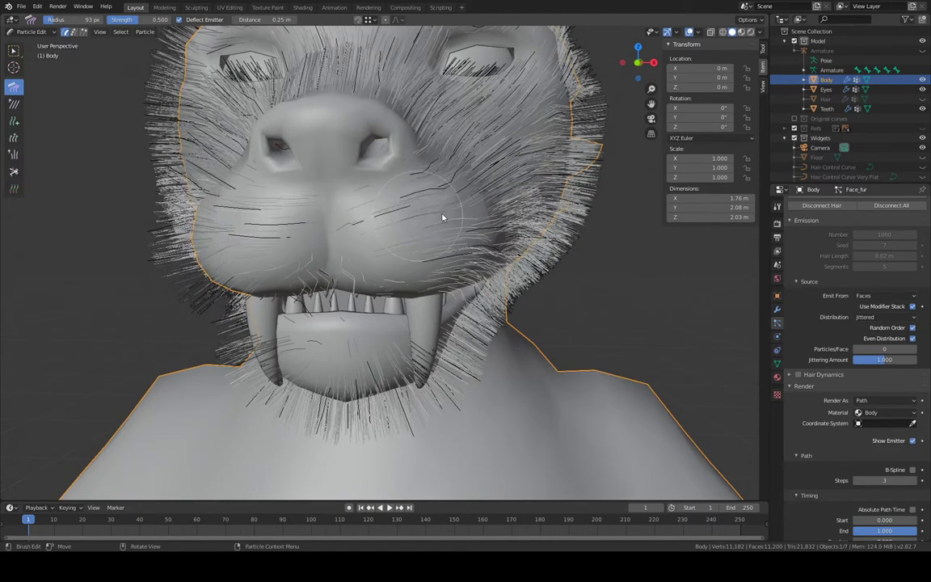
{"action": "left_click_drag", "start_coordinate": [443, 218], "coordinate": [359, 267]}
{"action": "mouse_move", "coordinate": [432, 262]}
{"action": "left_mouse_down"}
{"action": "mouse_move", "coordinate": [307, 283]}
{"action": "mouse_move", "coordinate": [181, 251]}
{"action": "mouse_move", "coordinate": [360, 236]}
{"action": "mouse_move", "coordinate": [449, 246]}
{"action": "left_mouse_up"}
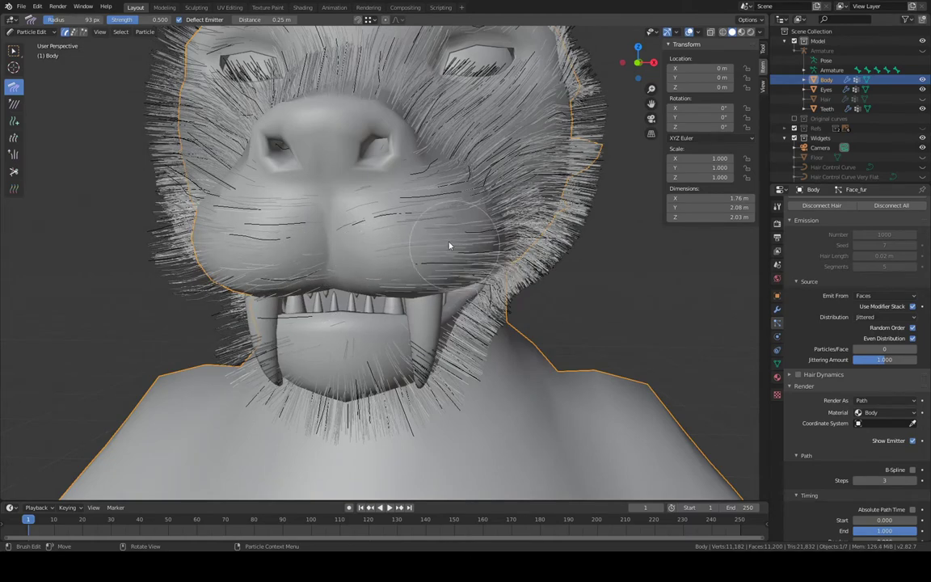
Enlarge the comb brush radius to 133 px and comb the muzzle's side hairs back toward the cheek
{"action": "mouse_move", "coordinate": [491, 162]}
{"action": "middle_mouse_down"}
{"action": "mouse_move", "coordinate": [506, 191]}
{"action": "mouse_move", "coordinate": [370, 183]}
{"action": "mouse_move", "coordinate": [311, 195]}
{"action": "middle_mouse_up"}
{"action": "key", "text": "f"}
{"action": "left_click", "coordinate": [312, 202]}
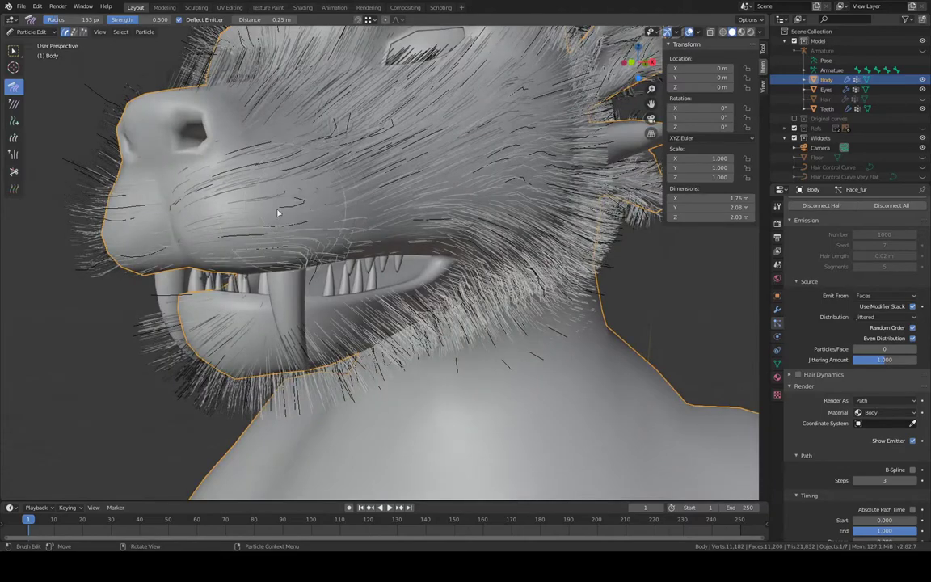
{"action": "left_click_drag", "start_coordinate": [257, 218], "coordinate": [461, 202]}
{"action": "mouse_move", "coordinate": [462, 201]}
{"action": "middle_mouse_down"}
{"action": "mouse_move", "coordinate": [478, 195]}
{"action": "mouse_move", "coordinate": [449, 203]}
{"action": "middle_mouse_up"}
{"action": "mouse_move", "coordinate": [166, 223]}
{"action": "left_mouse_down"}
{"action": "mouse_move", "coordinate": [462, 189]}
{"action": "mouse_move", "coordinate": [363, 197]}
{"action": "left_mouse_up"}
{"action": "middle_click_drag", "start_coordinate": [363, 196], "coordinate": [303, 202]}
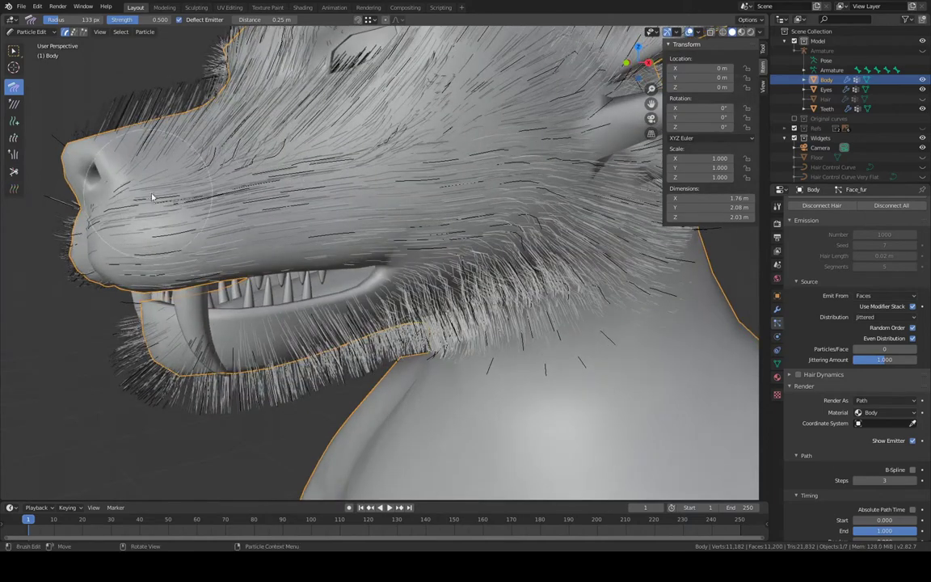
Comb the muzzle's side hairs up and back past the cheek, and smooth the nose bridge hairs toward the eyes
{"action": "mouse_move", "coordinate": [151, 196]}
{"action": "left_mouse_down"}
{"action": "mouse_move", "coordinate": [247, 135]}
{"action": "mouse_move", "coordinate": [474, 65]}
{"action": "left_mouse_up"}
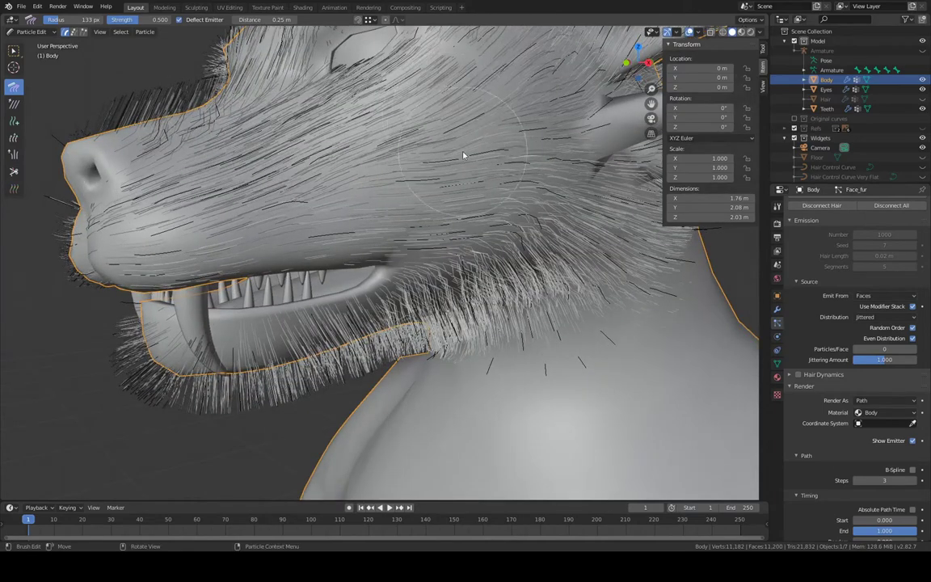
{"action": "middle_click_drag", "start_coordinate": [463, 155], "coordinate": [279, 198]}
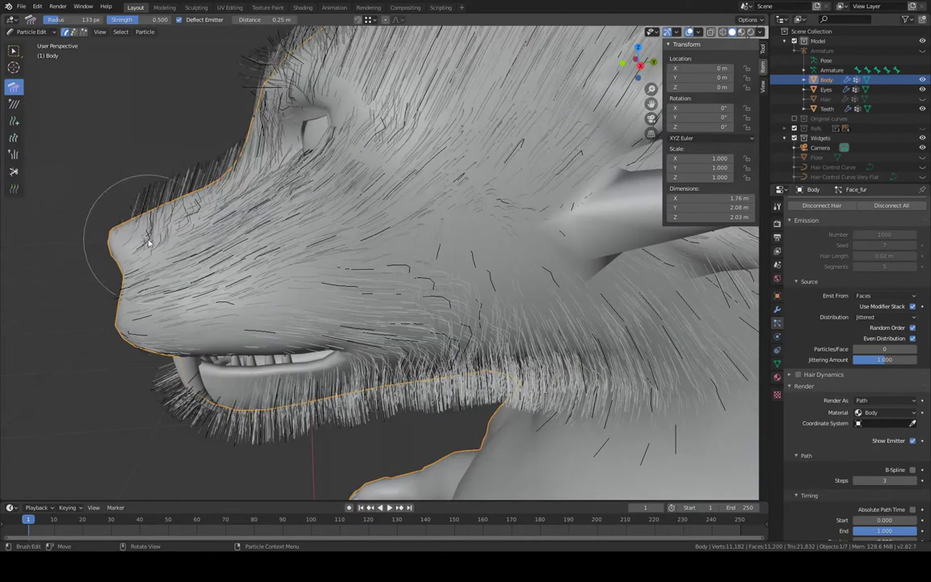
{"action": "mouse_move", "coordinate": [135, 219]}
{"action": "left_mouse_down"}
{"action": "mouse_move", "coordinate": [157, 215]}
{"action": "mouse_move", "coordinate": [233, 156]}
{"action": "mouse_move", "coordinate": [247, 122]}
{"action": "left_mouse_up"}
{"action": "mouse_move", "coordinate": [248, 123]}
{"action": "middle_mouse_down"}
{"action": "mouse_move", "coordinate": [266, 139]}
{"action": "mouse_move", "coordinate": [272, 172]}
{"action": "middle_mouse_up"}
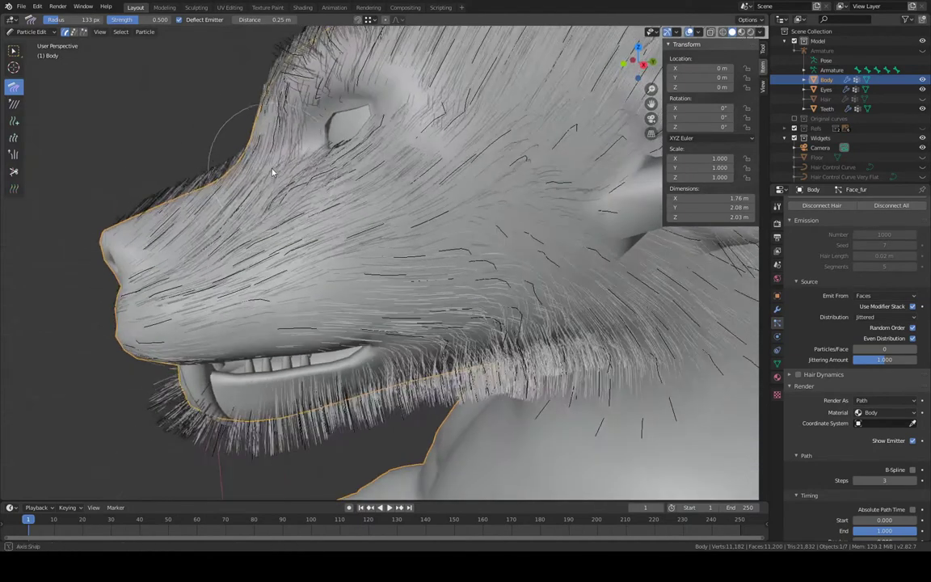
{"action": "left_click_drag", "start_coordinate": [235, 249], "coordinate": [490, 99]}
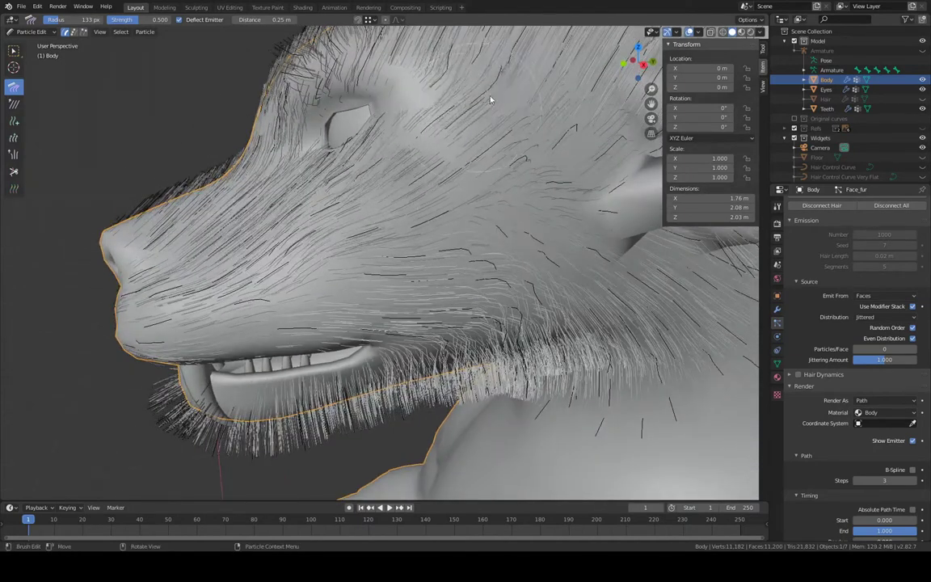
{"action": "left_click_drag", "start_coordinate": [134, 183], "coordinate": [210, 139]}
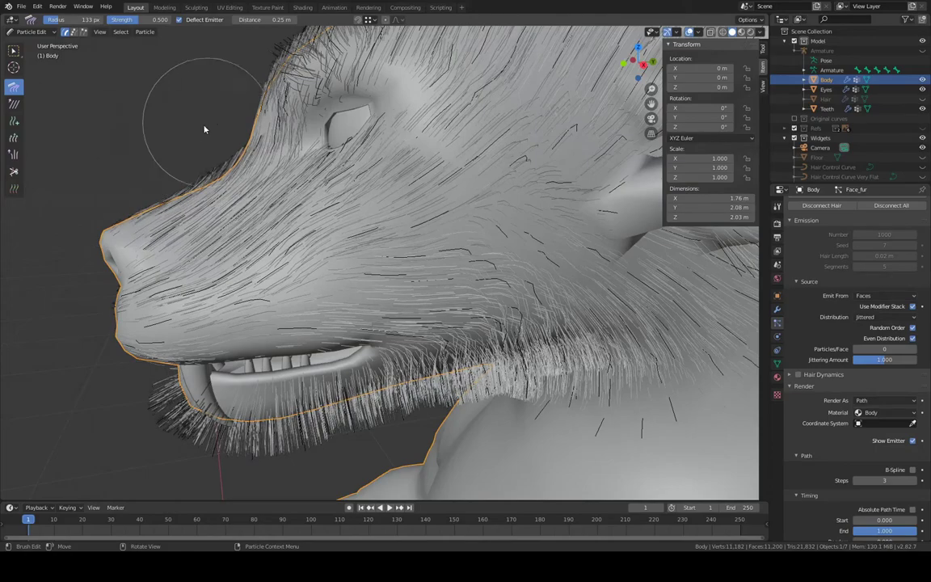
Comb the hairs on the opposite side of the muzzle from the nose back toward the cheek
{"action": "middle_click_drag", "start_coordinate": [222, 130], "coordinate": [458, 186]}
{"action": "mouse_move", "coordinate": [488, 195]}
{"action": "left_mouse_down"}
{"action": "mouse_move", "coordinate": [314, 179]}
{"action": "mouse_move", "coordinate": [129, 177]}
{"action": "left_mouse_up"}
{"action": "middle_click_drag", "start_coordinate": [417, 161], "coordinate": [431, 185]}
{"action": "mouse_move", "coordinate": [481, 217]}
{"action": "left_mouse_down"}
{"action": "mouse_move", "coordinate": [419, 216]}
{"action": "mouse_move", "coordinate": [184, 114]}
{"action": "left_mouse_up"}
{"action": "middle_click_drag", "start_coordinate": [366, 142], "coordinate": [379, 181]}
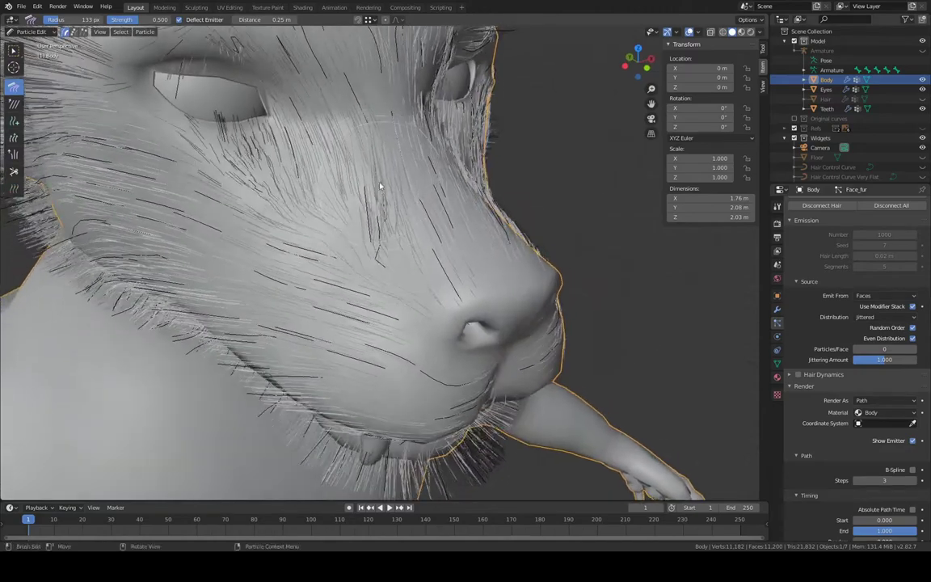
Comb the hairs beside the nose bridge up and outward past the eye toward the brow
{"action": "middle_click_drag", "start_coordinate": [435, 233], "coordinate": [356, 345]}
{"action": "left_click_drag", "start_coordinate": [324, 350], "coordinate": [263, 186]}
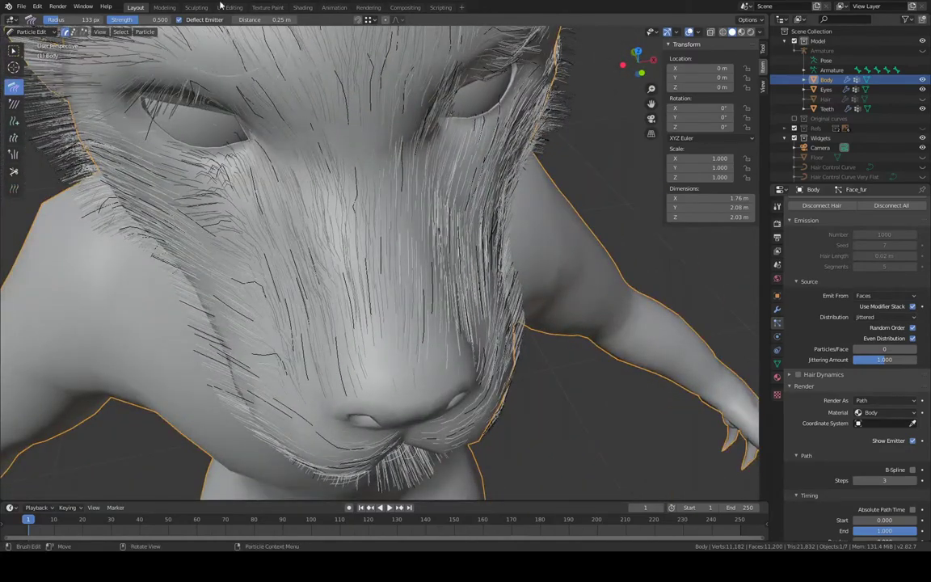
{"action": "mouse_move", "coordinate": [267, 323]}
{"action": "left_mouse_down"}
{"action": "mouse_move", "coordinate": [243, 256]}
{"action": "mouse_move", "coordinate": [50, 51]}
{"action": "left_mouse_up"}
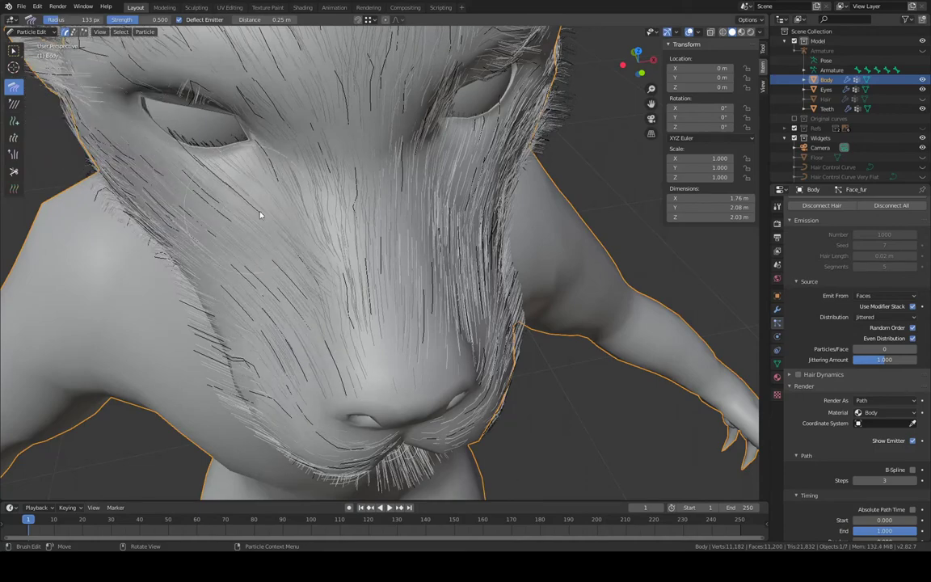
{"action": "middle_click_drag", "start_coordinate": [267, 191], "coordinate": [390, 314], "text": "shift"}
{"action": "mouse_move", "coordinate": [320, 233]}
{"action": "left_mouse_down"}
{"action": "mouse_move", "coordinate": [213, 101]}
{"action": "mouse_move", "coordinate": [154, 60]}
{"action": "left_mouse_up"}
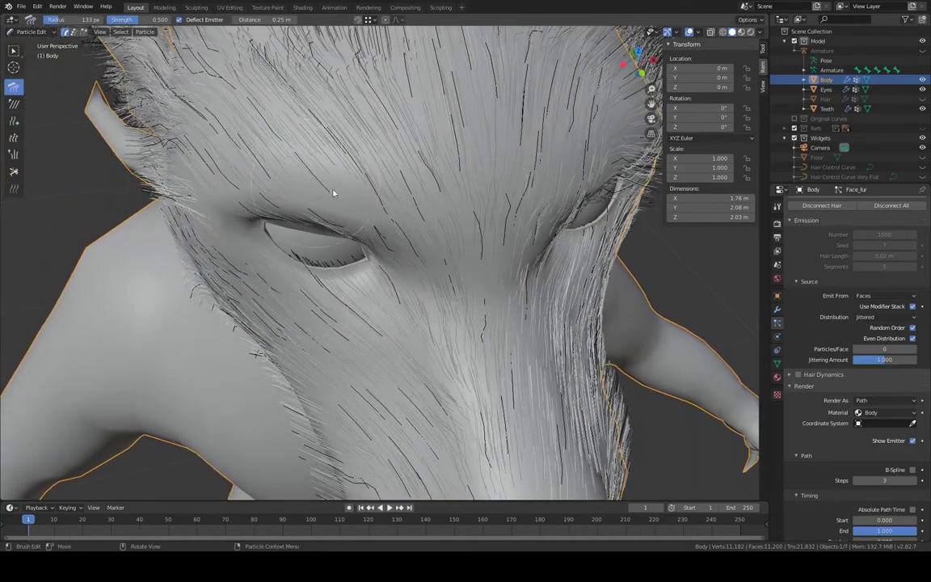
Smooth the stray hairs on the side of the muzzle behind the nostril, combing them up and back
{"action": "middle_click_drag", "start_coordinate": [331, 190], "coordinate": [447, 132]}
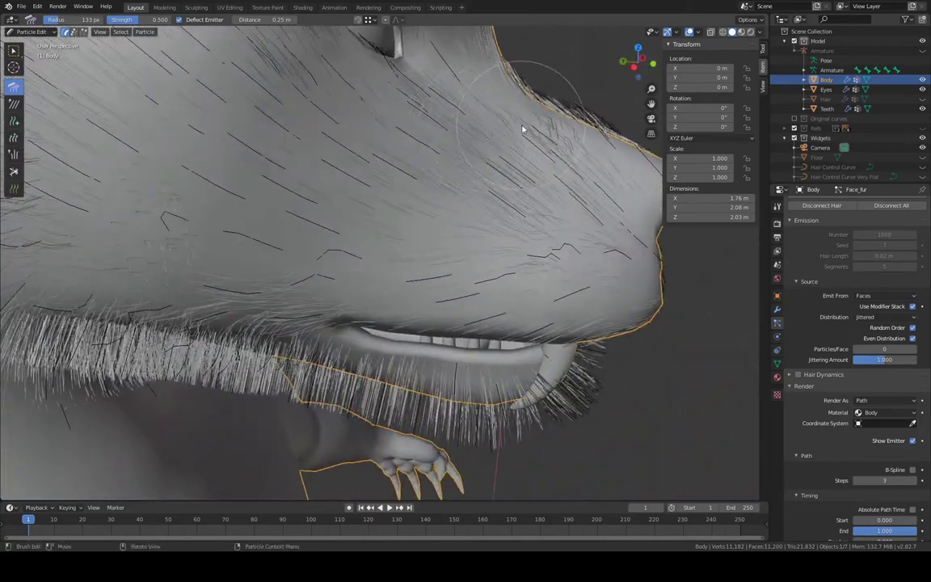
{"action": "middle_click_drag", "start_coordinate": [522, 129], "coordinate": [542, 108]}
{"action": "left_click_drag", "start_coordinate": [543, 108], "coordinate": [473, 66]}
{"action": "middle_click_drag", "start_coordinate": [515, 119], "coordinate": [522, 98]}
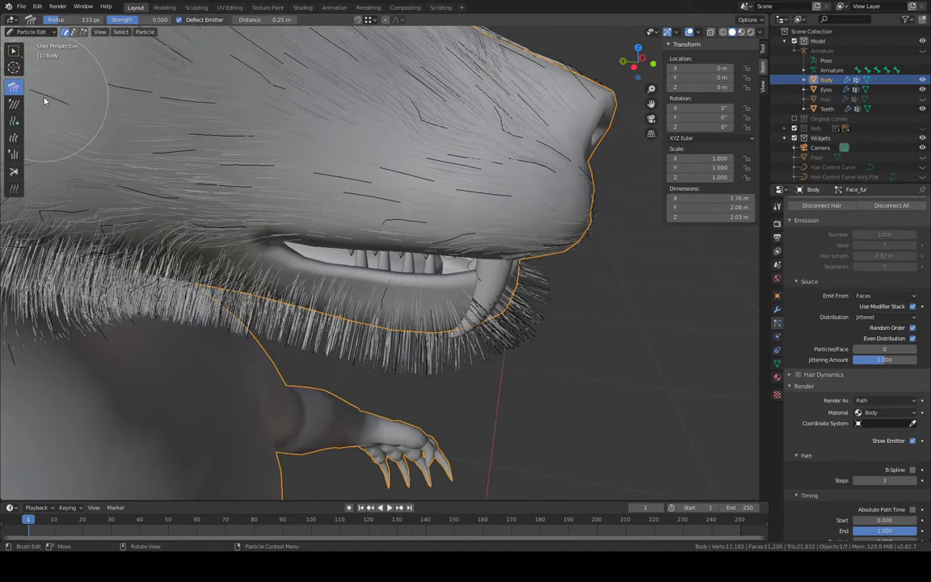
{"action": "mouse_move", "coordinate": [39, 87]}
{"action": "middle_mouse_down"}
{"action": "mouse_move", "coordinate": [412, 186]}
{"action": "mouse_move", "coordinate": [380, 190]}
{"action": "mouse_move", "coordinate": [390, 185]}
{"action": "middle_mouse_up"}
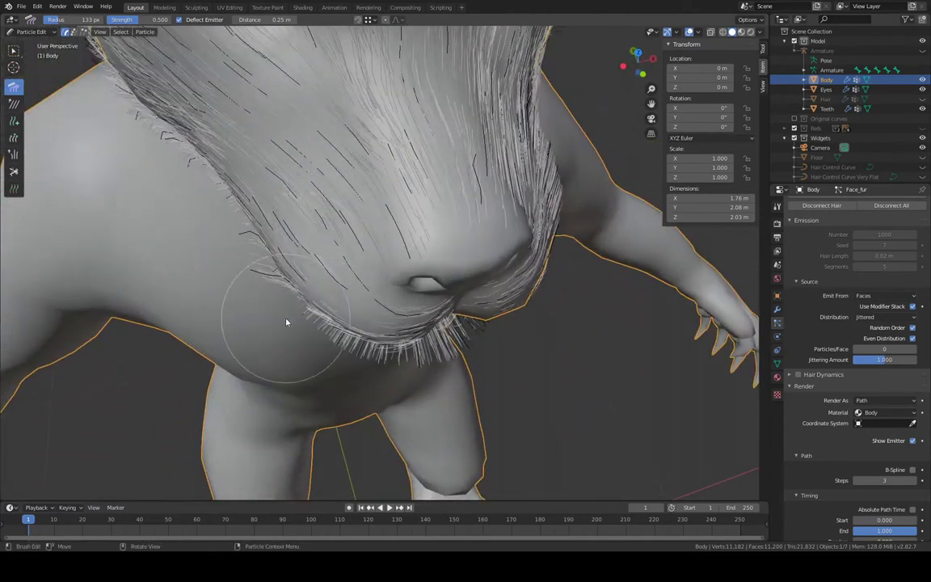
{"action": "middle_click_drag", "start_coordinate": [287, 322], "coordinate": [270, 333]}
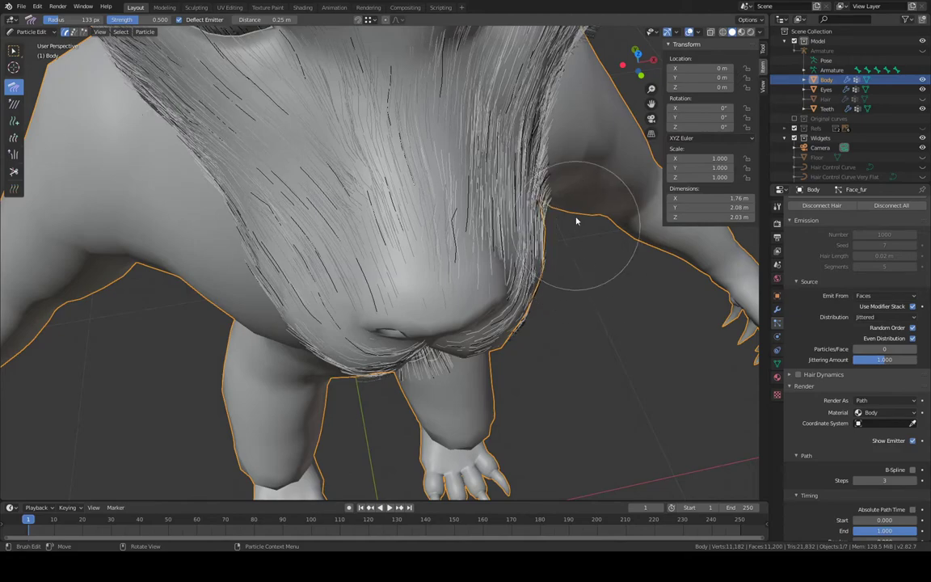
Comb the chin hairs away from the lower lip and back along the throat's centre line
{"action": "mouse_move", "coordinate": [588, 114]}
{"action": "middle_mouse_down"}
{"action": "mouse_move", "coordinate": [561, 150]}
{"action": "mouse_move", "coordinate": [541, 98]}
{"action": "mouse_move", "coordinate": [494, 68]}
{"action": "mouse_move", "coordinate": [517, 64]}
{"action": "mouse_move", "coordinate": [469, 190]}
{"action": "mouse_move", "coordinate": [437, 198]}
{"action": "mouse_move", "coordinate": [332, 182]}
{"action": "middle_mouse_up"}
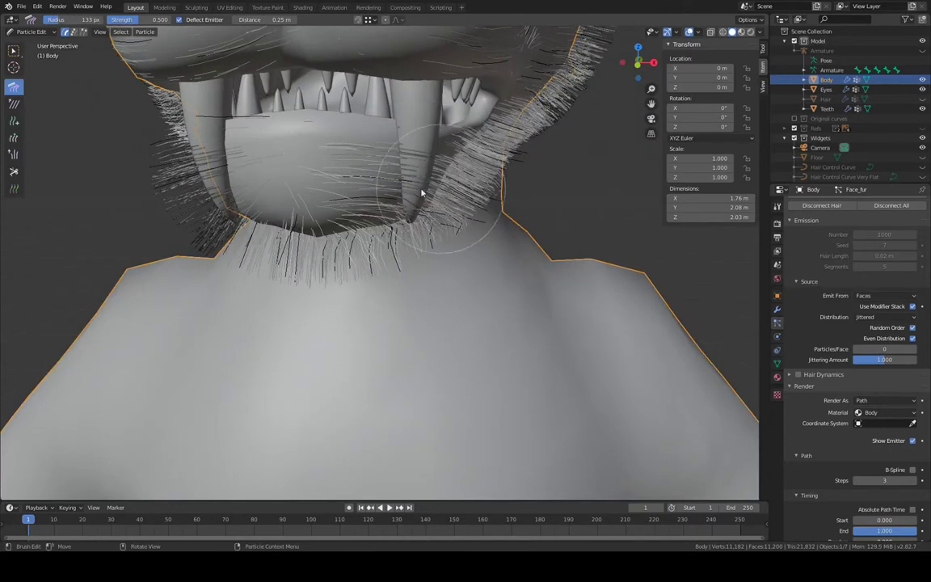
{"action": "mouse_move", "coordinate": [284, 148]}
{"action": "left_mouse_down"}
{"action": "mouse_move", "coordinate": [219, 173]}
{"action": "mouse_move", "coordinate": [144, 181]}
{"action": "left_mouse_up"}
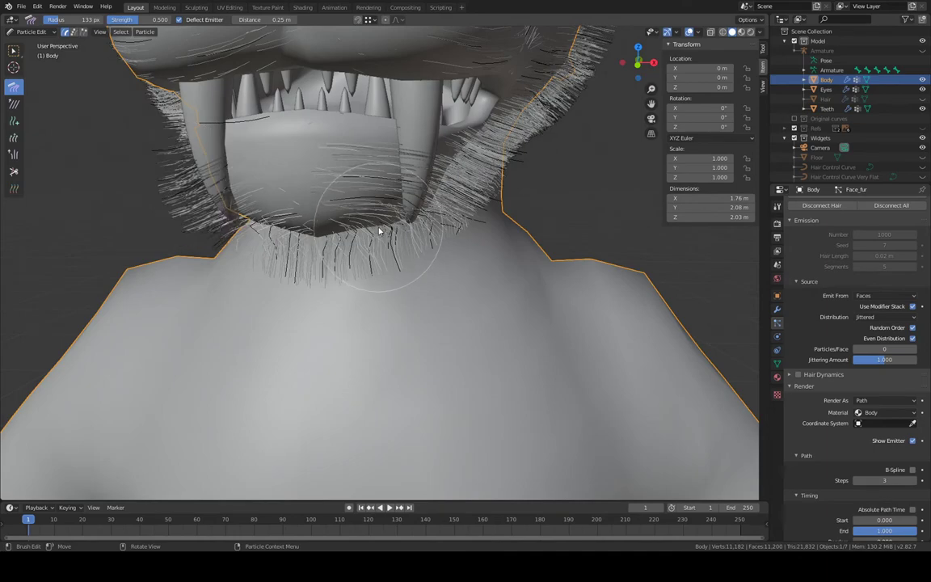
{"action": "mouse_move", "coordinate": [341, 204]}
{"action": "middle_mouse_down"}
{"action": "mouse_move", "coordinate": [389, 139]}
{"action": "mouse_move", "coordinate": [350, 117]}
{"action": "middle_mouse_up"}
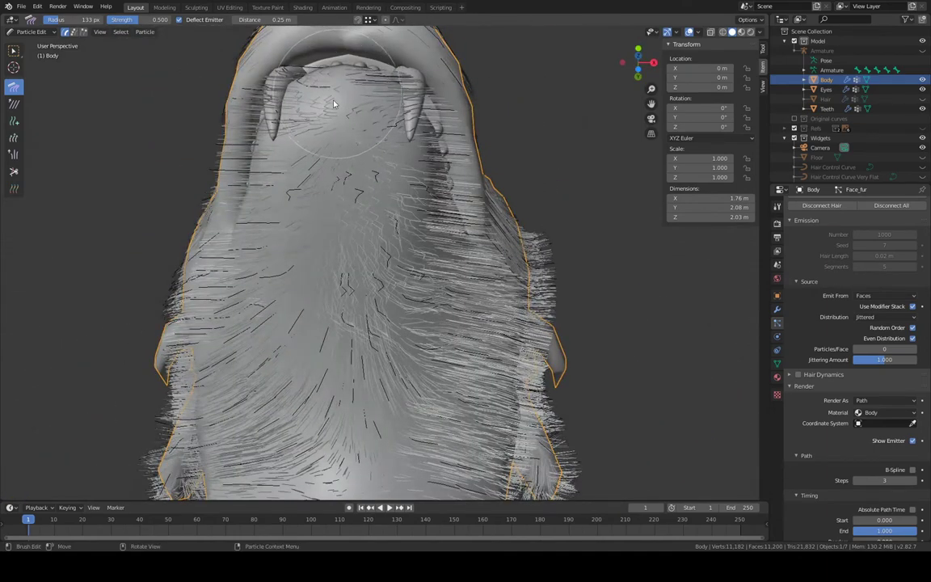
{"action": "mouse_move", "coordinate": [334, 103]}
{"action": "left_mouse_down"}
{"action": "mouse_move", "coordinate": [343, 172]}
{"action": "mouse_move", "coordinate": [345, 98]}
{"action": "mouse_move", "coordinate": [347, 172]}
{"action": "left_mouse_up"}
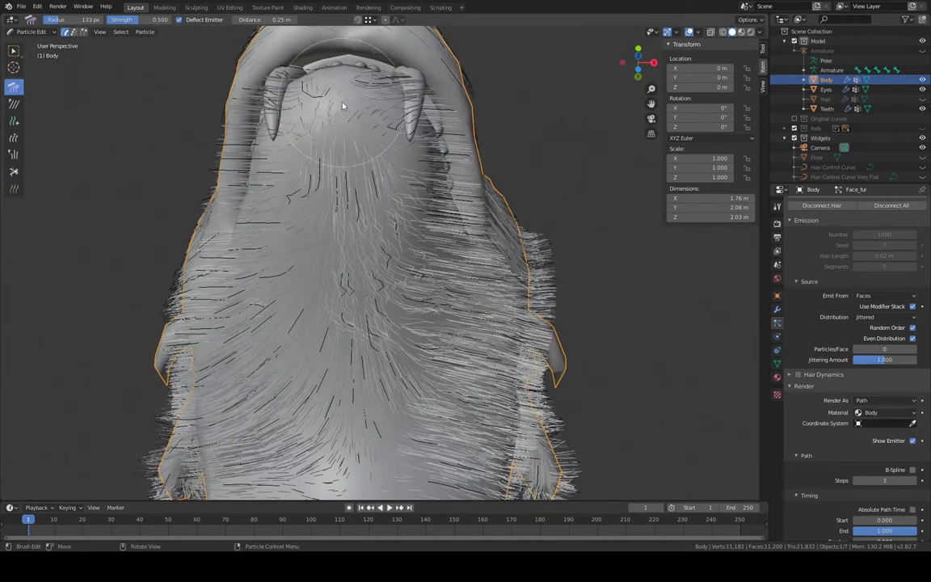
{"action": "mouse_move", "coordinate": [343, 106]}
{"action": "middle_mouse_down"}
{"action": "mouse_move", "coordinate": [354, 166]}
{"action": "mouse_move", "coordinate": [307, 83]}
{"action": "middle_mouse_up"}
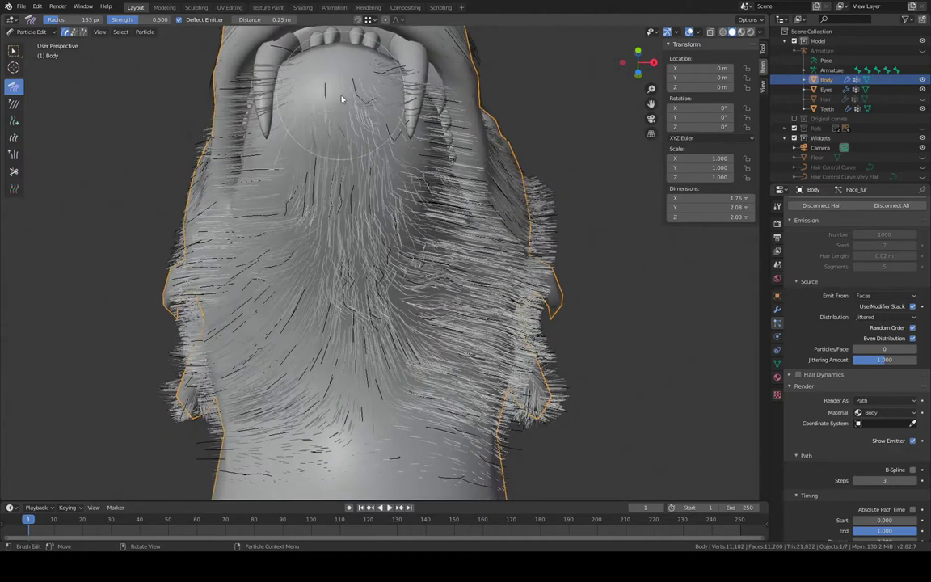
{"action": "mouse_move", "coordinate": [342, 98]}
{"action": "left_mouse_down"}
{"action": "mouse_move", "coordinate": [327, 222]}
{"action": "mouse_move", "coordinate": [347, 356]}
{"action": "mouse_move", "coordinate": [341, 304]}
{"action": "left_mouse_up"}
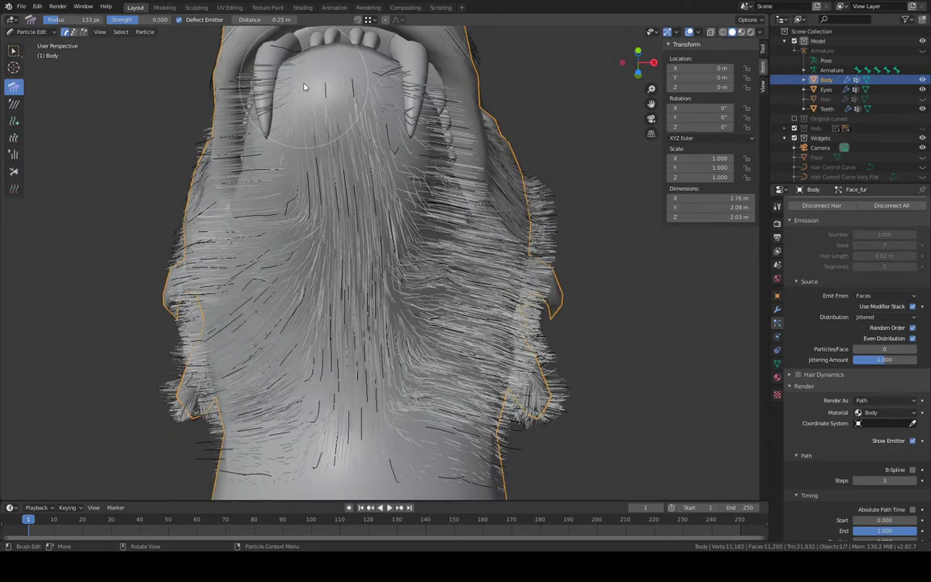
Comb the hairs on one side of the chin, beside the fang, back down the lower jaw
{"action": "middle_click_drag", "start_coordinate": [305, 87], "coordinate": [351, 78]}
{"action": "mouse_move", "coordinate": [318, 92]}
{"action": "left_mouse_down"}
{"action": "mouse_move", "coordinate": [270, 193]}
{"action": "mouse_move", "coordinate": [272, 234]}
{"action": "left_mouse_up"}
{"action": "left_click_drag", "start_coordinate": [277, 161], "coordinate": [232, 252]}
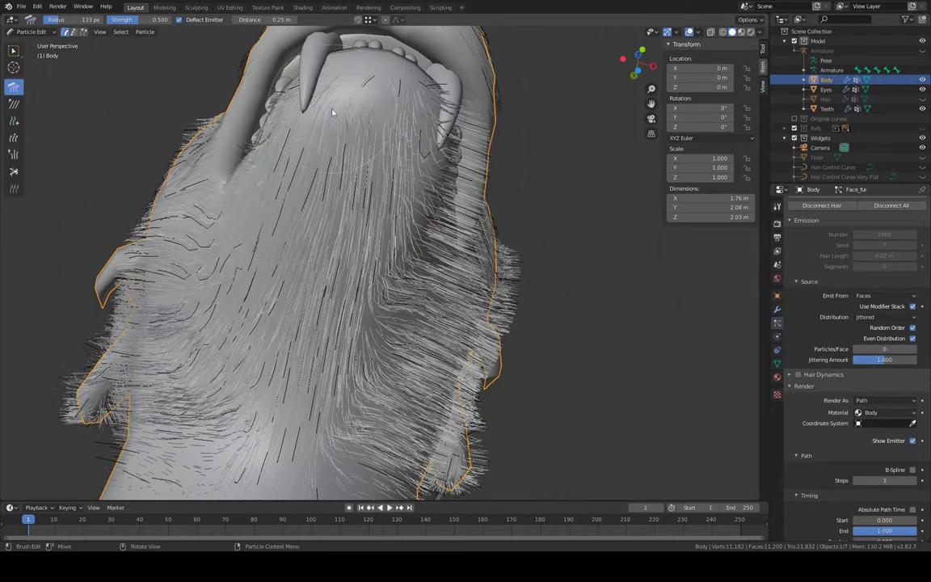
Comb the hairs on the other side of the chin and the middle of the throat back toward the neck
{"action": "middle_click_drag", "start_coordinate": [405, 97], "coordinate": [332, 97]}
{"action": "left_click_drag", "start_coordinate": [368, 202], "coordinate": [388, 275]}
{"action": "mouse_move", "coordinate": [335, 129]}
{"action": "left_mouse_down"}
{"action": "mouse_move", "coordinate": [385, 193]}
{"action": "mouse_move", "coordinate": [423, 284]}
{"action": "left_mouse_up"}
{"action": "left_click_drag", "start_coordinate": [360, 137], "coordinate": [392, 373]}
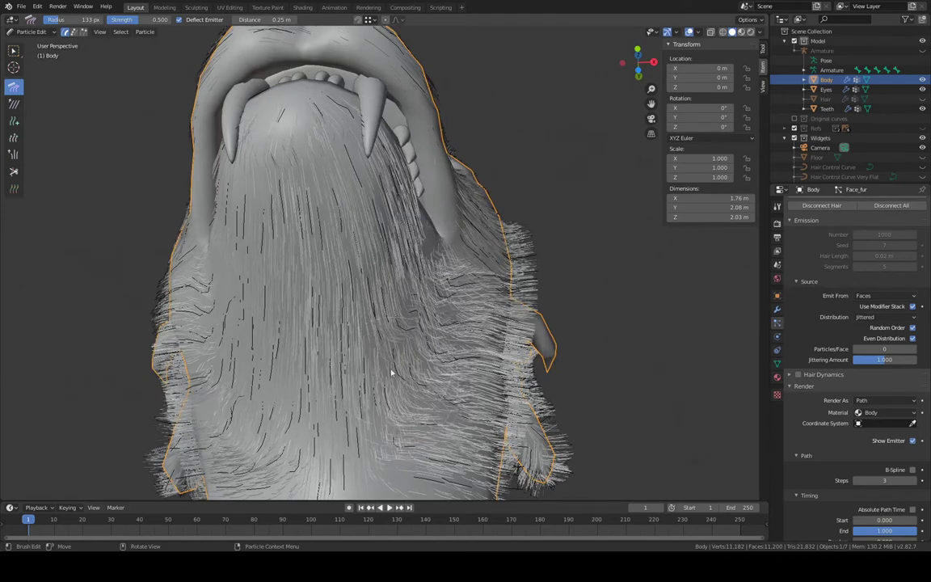
{"action": "left_click_drag", "start_coordinate": [355, 158], "coordinate": [398, 318]}
{"action": "left_click_drag", "start_coordinate": [328, 204], "coordinate": [310, 340]}
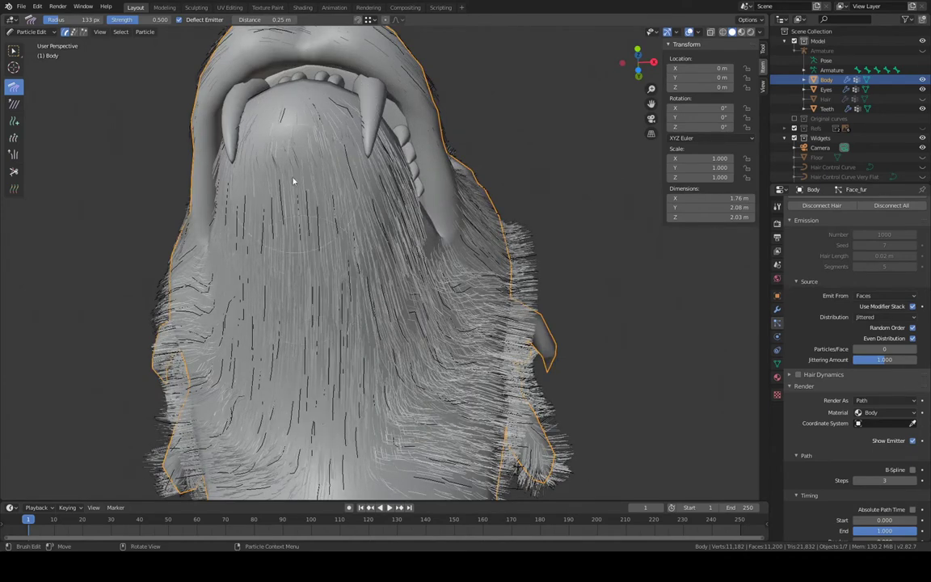
{"action": "left_click_drag", "start_coordinate": [257, 226], "coordinate": [270, 245]}
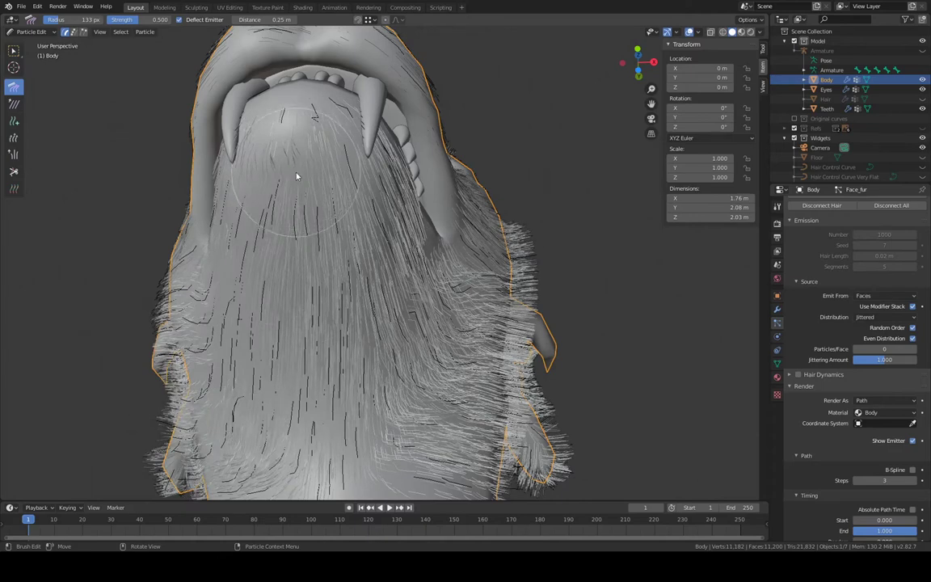
{"action": "key", "text": "ctrl+z"}
{"action": "mouse_move", "coordinate": [353, 119]}
{"action": "left_mouse_down"}
{"action": "mouse_move", "coordinate": [400, 207]}
{"action": "mouse_move", "coordinate": [408, 314]}
{"action": "left_mouse_up"}
Comb the hairs along the side of the lower jaw and behind the mouth corner back toward the neck
{"action": "mouse_move", "coordinate": [345, 210]}
{"action": "middle_mouse_down"}
{"action": "mouse_move", "coordinate": [376, 171]}
{"action": "mouse_move", "coordinate": [329, 191]}
{"action": "middle_mouse_up"}
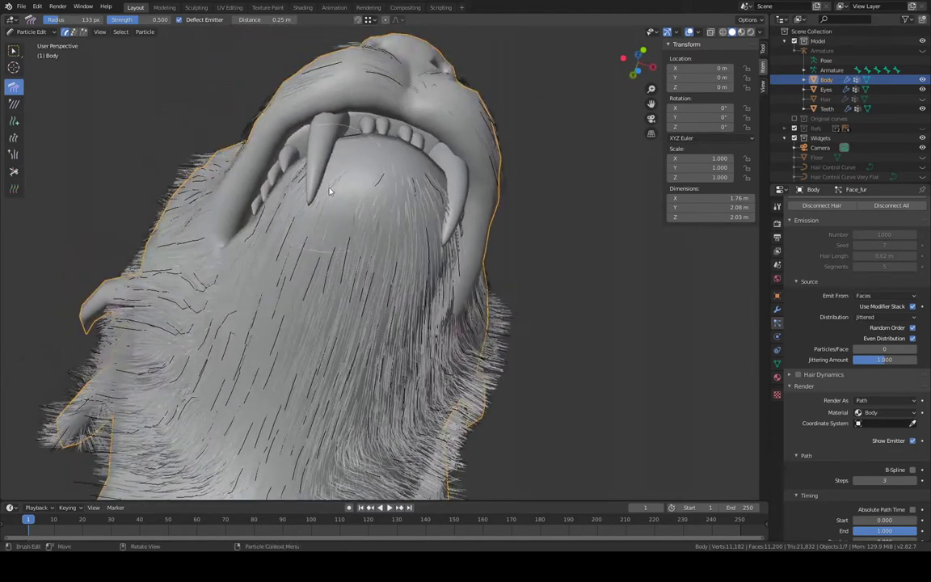
{"action": "left_click_drag", "start_coordinate": [285, 223], "coordinate": [162, 462]}
{"action": "mouse_move", "coordinate": [255, 312]}
{"action": "middle_mouse_down"}
{"action": "mouse_move", "coordinate": [284, 304]}
{"action": "mouse_move", "coordinate": [364, 322]}
{"action": "mouse_move", "coordinate": [386, 264]}
{"action": "mouse_move", "coordinate": [358, 223]}
{"action": "mouse_move", "coordinate": [477, 239]}
{"action": "middle_mouse_up"}
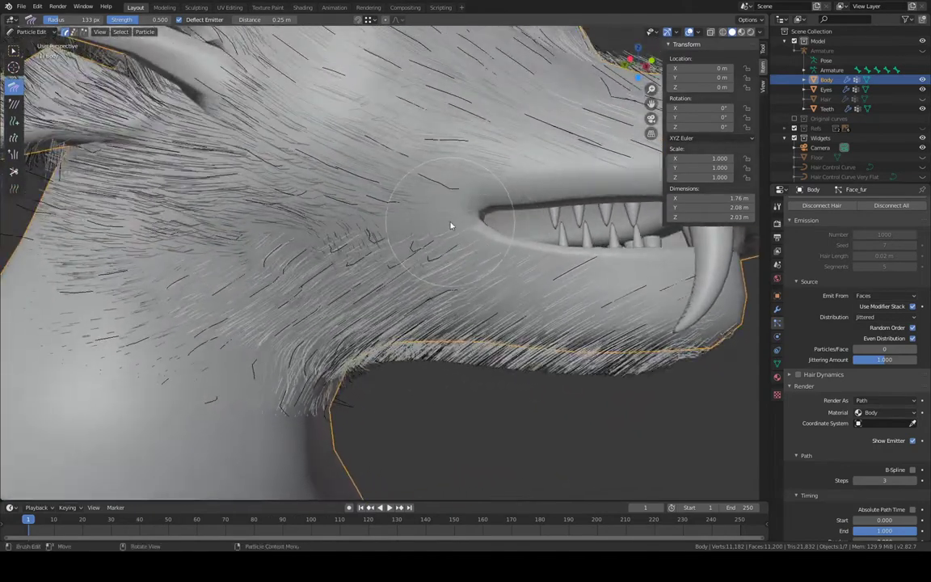
{"action": "mouse_move", "coordinate": [373, 218]}
{"action": "left_mouse_down"}
{"action": "mouse_move", "coordinate": [81, 169]}
{"action": "mouse_move", "coordinate": [386, 240]}
{"action": "left_mouse_up"}
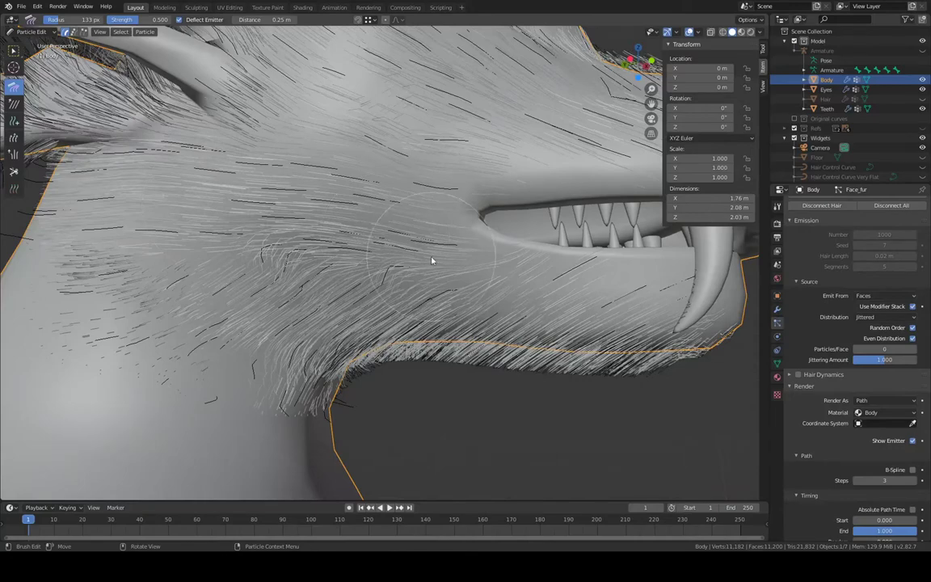
Comb the hairs at the rear of the jaw, below the ear, back onto the neck
{"action": "middle_click_drag", "start_coordinate": [432, 260], "coordinate": [473, 260]}
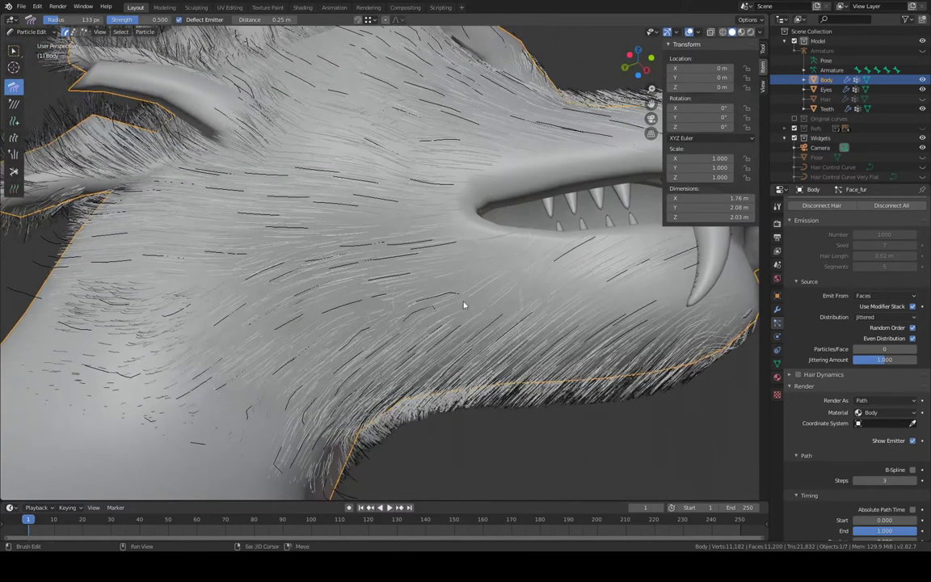
{"action": "middle_click_drag", "start_coordinate": [464, 305], "coordinate": [433, 182]}
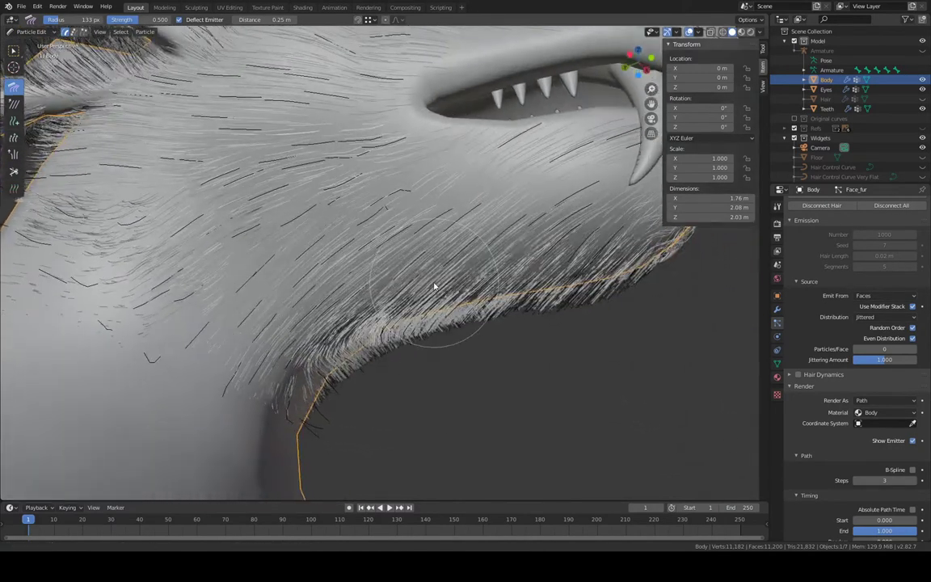
{"action": "middle_click_drag", "start_coordinate": [434, 287], "coordinate": [535, 304]}
{"action": "left_click_drag", "start_coordinate": [236, 233], "coordinate": [82, 285]}
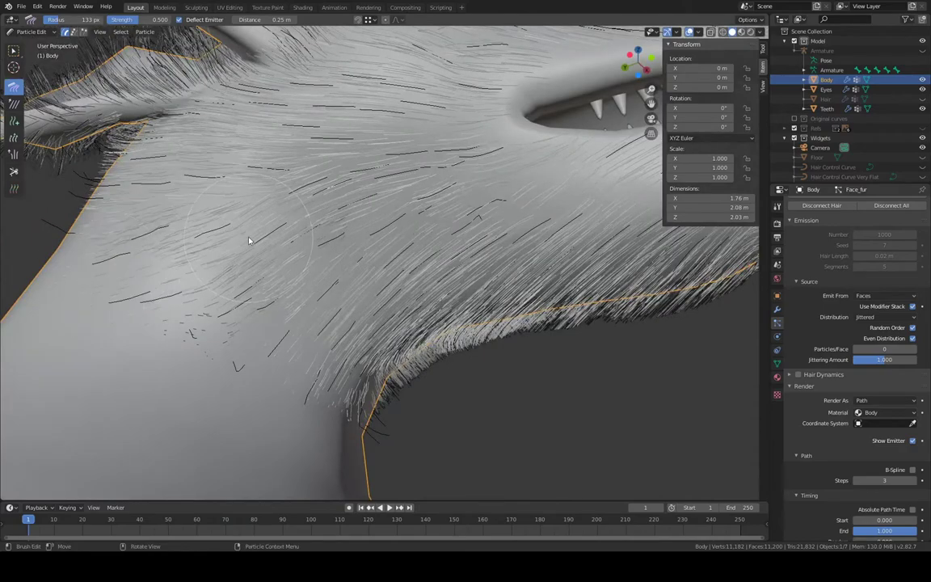
Comb the opposite side of the lower jaw from below the mouth corner back down to the neck
{"action": "middle_click_drag", "start_coordinate": [249, 240], "coordinate": [388, 276]}
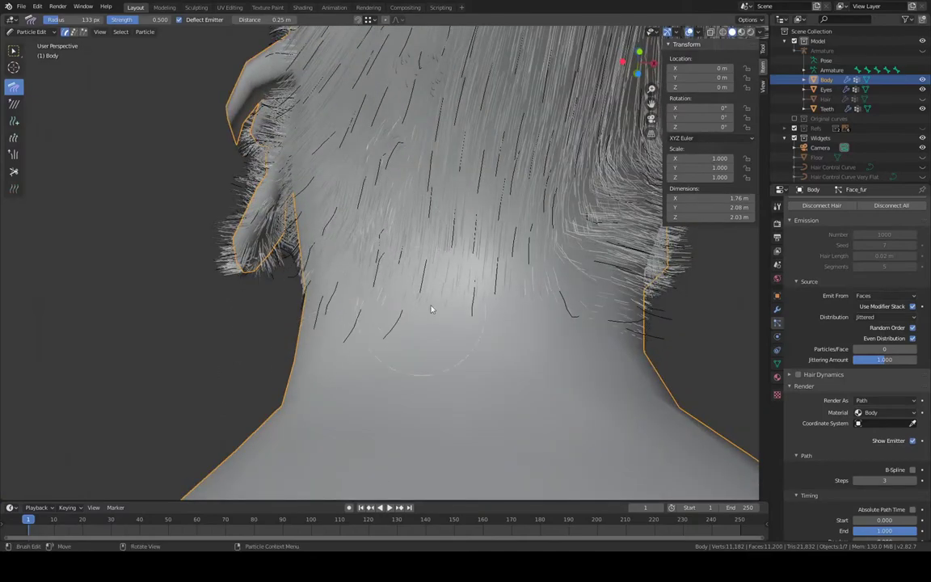
{"action": "middle_click_drag", "start_coordinate": [519, 291], "coordinate": [511, 384]}
{"action": "left_click_drag", "start_coordinate": [408, 161], "coordinate": [606, 308]}
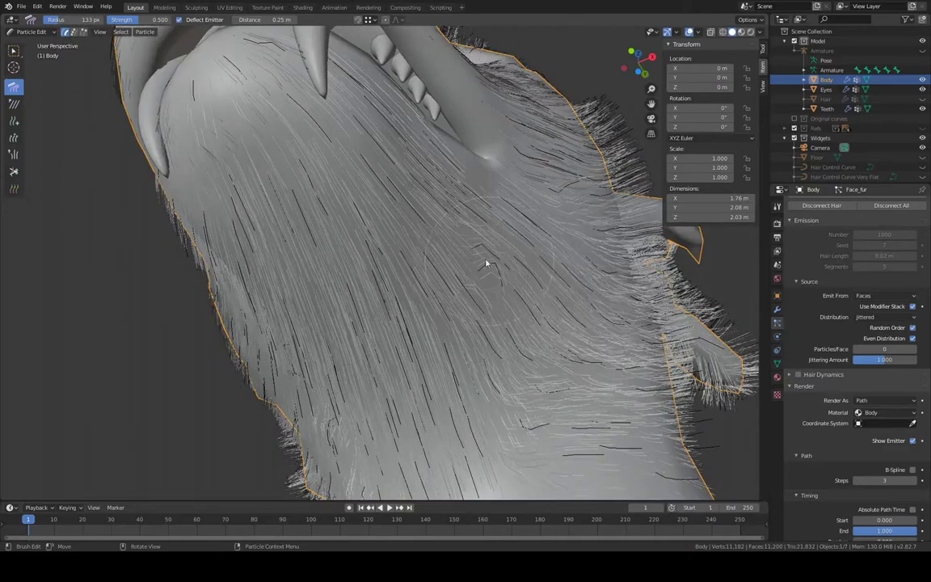
{"action": "left_click_drag", "start_coordinate": [421, 212], "coordinate": [580, 457]}
{"action": "left_click_drag", "start_coordinate": [464, 240], "coordinate": [523, 343]}
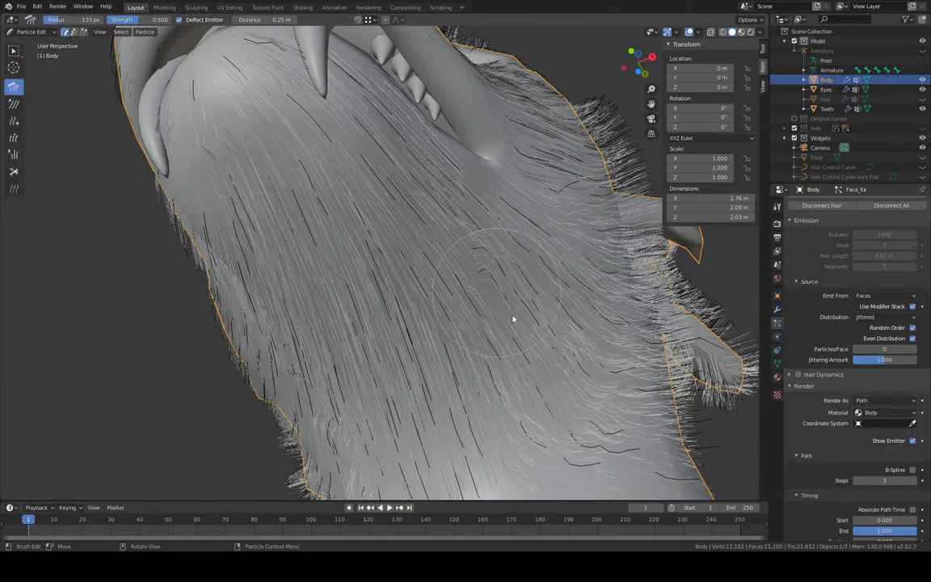
Comb the whole underside of the head in long strokes from the chin to the neck, along the centre and both sides
{"action": "mouse_move", "coordinate": [485, 273]}
{"action": "middle_mouse_down"}
{"action": "mouse_move", "coordinate": [512, 327]}
{"action": "mouse_move", "coordinate": [451, 316]}
{"action": "mouse_move", "coordinate": [448, 333]}
{"action": "mouse_move", "coordinate": [481, 322]}
{"action": "mouse_move", "coordinate": [385, 347]}
{"action": "middle_mouse_up"}
{"action": "mouse_move", "coordinate": [178, 351]}
{"action": "left_mouse_down"}
{"action": "mouse_move", "coordinate": [493, 332]}
{"action": "mouse_move", "coordinate": [452, 345]}
{"action": "left_mouse_up"}
{"action": "mouse_move", "coordinate": [268, 297]}
{"action": "left_mouse_down"}
{"action": "mouse_move", "coordinate": [507, 254]}
{"action": "mouse_move", "coordinate": [638, 321]}
{"action": "left_mouse_up"}
{"action": "mouse_move", "coordinate": [638, 322]}
{"action": "middle_mouse_down"}
{"action": "mouse_move", "coordinate": [530, 280]}
{"action": "mouse_move", "coordinate": [614, 172]}
{"action": "mouse_move", "coordinate": [592, 149]}
{"action": "mouse_move", "coordinate": [601, 177]}
{"action": "mouse_move", "coordinate": [495, 200]}
{"action": "mouse_move", "coordinate": [489, 118]}
{"action": "mouse_move", "coordinate": [342, 88]}
{"action": "mouse_move", "coordinate": [176, 263]}
{"action": "middle_mouse_up"}
{"action": "mouse_move", "coordinate": [207, 293]}
{"action": "left_mouse_down"}
{"action": "mouse_move", "coordinate": [383, 241]}
{"action": "mouse_move", "coordinate": [629, 264]}
{"action": "left_mouse_up"}
{"action": "left_click_drag", "start_coordinate": [206, 336], "coordinate": [634, 369]}
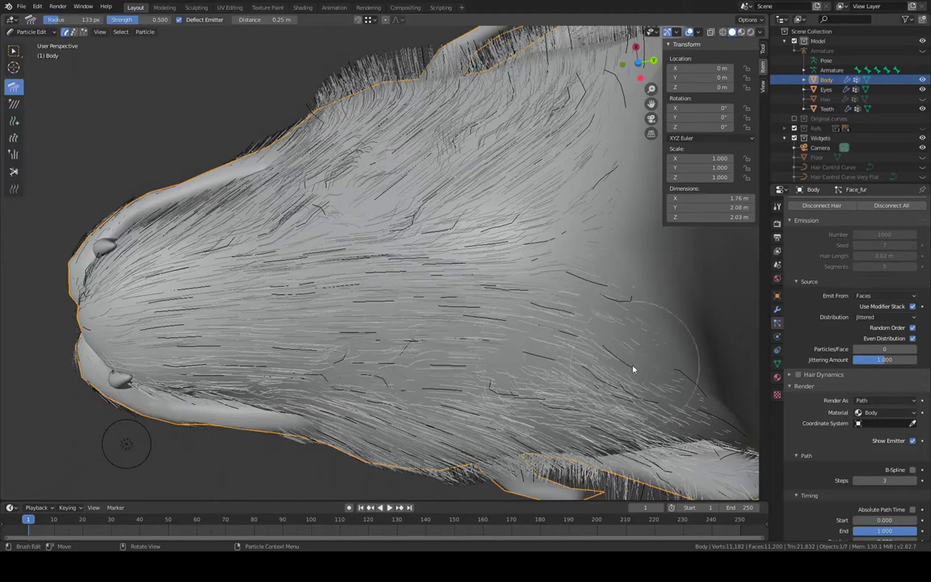
{"action": "mouse_move", "coordinate": [129, 227]}
{"action": "left_mouse_down"}
{"action": "mouse_move", "coordinate": [325, 203]}
{"action": "mouse_move", "coordinate": [550, 138]}
{"action": "left_mouse_up"}
{"action": "mouse_move", "coordinate": [146, 202]}
{"action": "left_mouse_down"}
{"action": "mouse_move", "coordinate": [242, 166]}
{"action": "mouse_move", "coordinate": [553, 116]}
{"action": "left_mouse_up"}
{"action": "left_click_drag", "start_coordinate": [141, 336], "coordinate": [602, 390]}
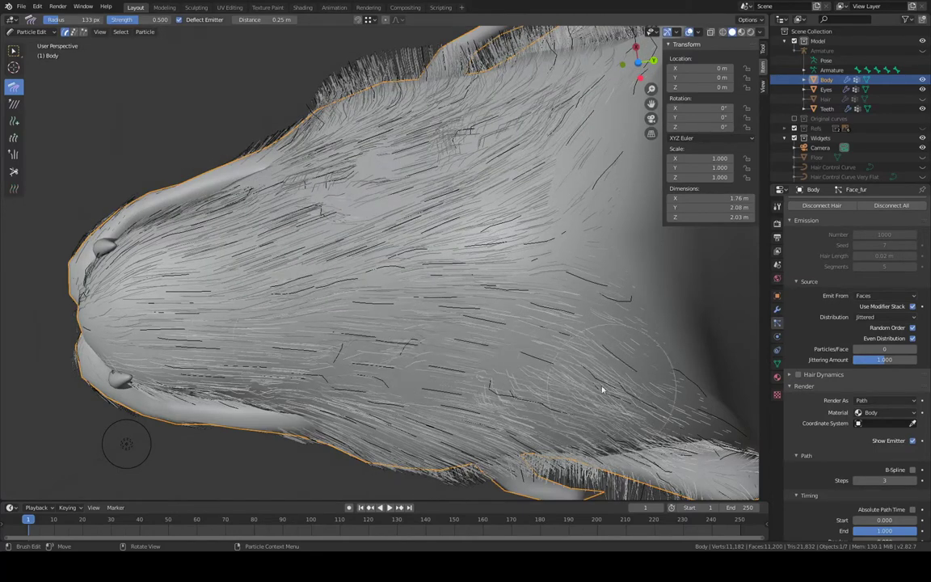
Comb the Face_fur hairs backward from the muzzle over the side of the head and the area above the eye
{"action": "left_click_drag", "start_coordinate": [241, 343], "coordinate": [586, 420]}
{"action": "mouse_move", "coordinate": [430, 285]}
{"action": "middle_mouse_down"}
{"action": "mouse_move", "coordinate": [555, 337]}
{"action": "mouse_move", "coordinate": [542, 439]}
{"action": "mouse_move", "coordinate": [557, 389]}
{"action": "mouse_move", "coordinate": [465, 404]}
{"action": "mouse_move", "coordinate": [430, 392]}
{"action": "mouse_move", "coordinate": [450, 418]}
{"action": "mouse_move", "coordinate": [414, 422]}
{"action": "mouse_move", "coordinate": [426, 432]}
{"action": "mouse_move", "coordinate": [453, 375]}
{"action": "mouse_move", "coordinate": [433, 325]}
{"action": "mouse_move", "coordinate": [504, 315]}
{"action": "mouse_move", "coordinate": [414, 257]}
{"action": "middle_mouse_up"}
{"action": "middle_click_drag", "start_coordinate": [576, 225], "coordinate": [473, 351]}
{"action": "left_click_drag", "start_coordinate": [317, 212], "coordinate": [543, 148]}
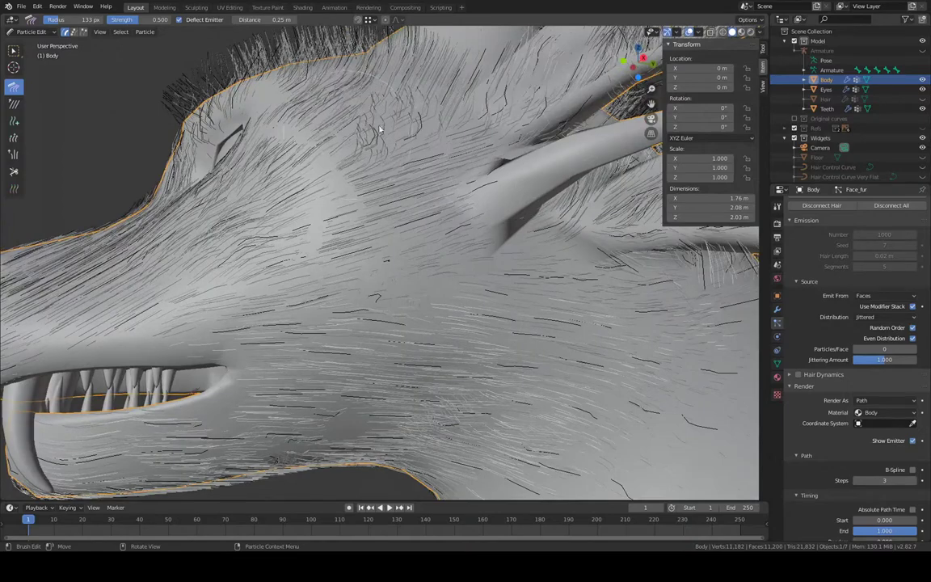
{"action": "left_click_drag", "start_coordinate": [380, 129], "coordinate": [427, 97]}
Comb the cheek and jaw fur backward so it flows toward the neck
{"action": "middle_click_drag", "start_coordinate": [540, 242], "coordinate": [366, 219], "text": "shift"}
{"action": "mouse_move", "coordinate": [408, 239]}
{"action": "left_mouse_down"}
{"action": "mouse_move", "coordinate": [391, 276]}
{"action": "mouse_move", "coordinate": [420, 313]}
{"action": "left_mouse_up"}
{"action": "middle_click_drag", "start_coordinate": [474, 385], "coordinate": [536, 220], "text": "shift"}
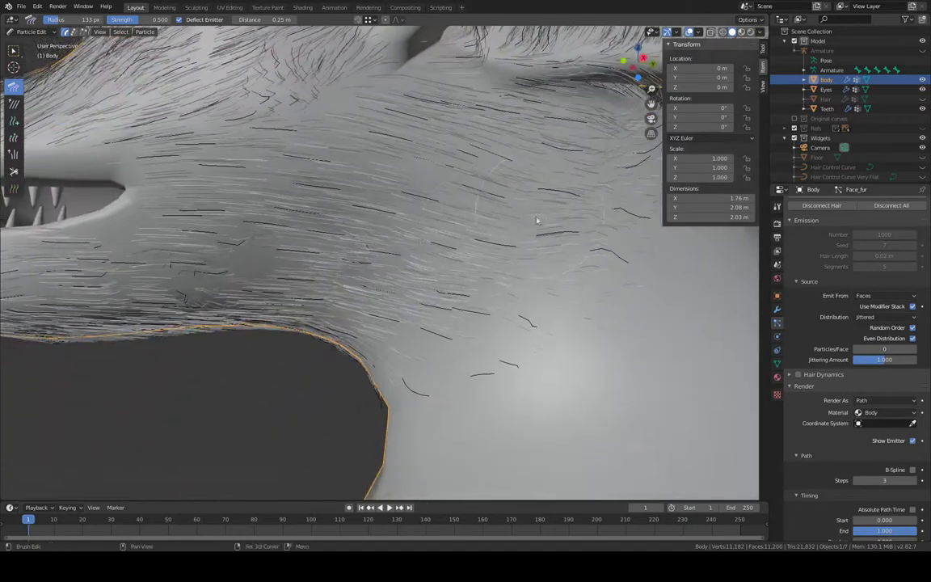
{"action": "left_click_drag", "start_coordinate": [287, 224], "coordinate": [416, 293]}
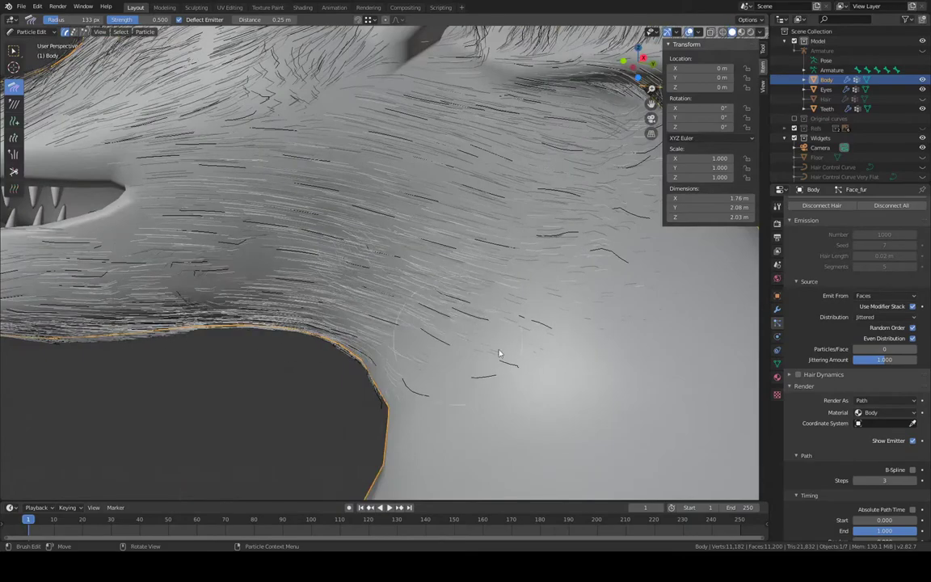
{"action": "middle_click_drag", "start_coordinate": [500, 348], "coordinate": [475, 284]}
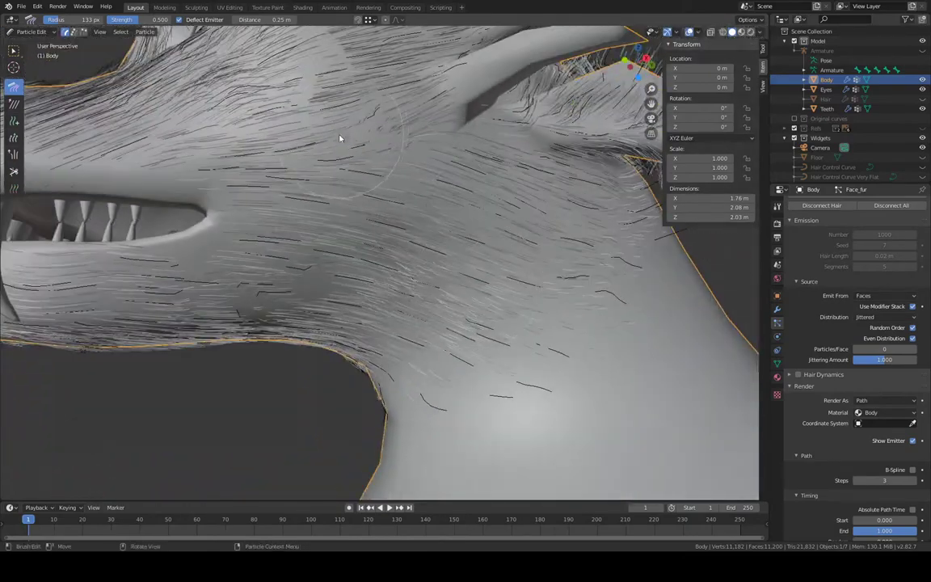
{"action": "left_click_drag", "start_coordinate": [339, 139], "coordinate": [525, 161]}
Comb the fur above and behind the eye backward across the forehead toward the horn base
{"action": "middle_click_drag", "start_coordinate": [436, 188], "coordinate": [569, 281], "text": "shift"}
{"action": "mouse_move", "coordinate": [469, 199]}
{"action": "middle_mouse_down", "text": "shift"}
{"action": "mouse_move", "coordinate": [507, 222]}
{"action": "mouse_move", "coordinate": [446, 288]}
{"action": "mouse_move", "coordinate": [416, 266]}
{"action": "mouse_move", "coordinate": [437, 179]}
{"action": "middle_mouse_up", "text": "shift"}
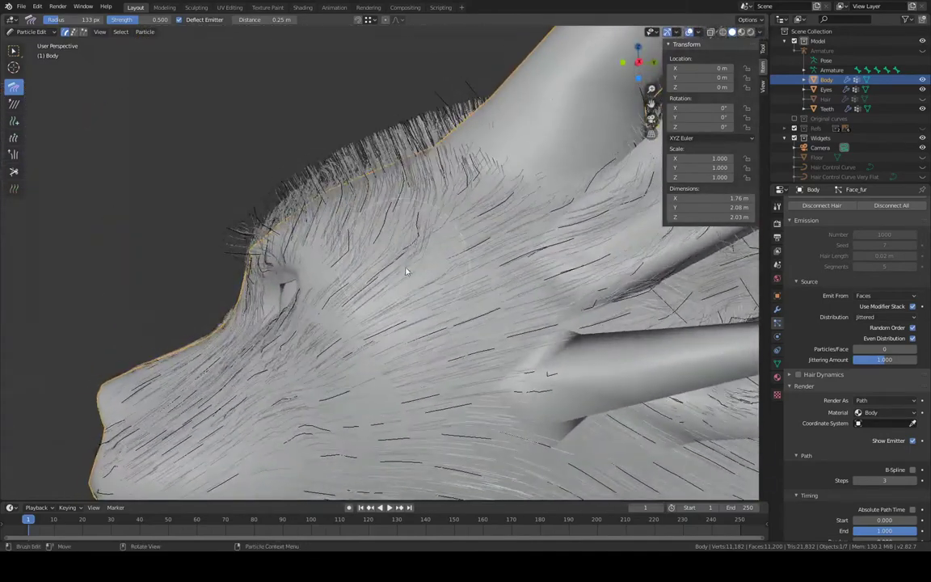
{"action": "middle_click_drag", "start_coordinate": [441, 158], "coordinate": [391, 161]}
{"action": "left_click_drag", "start_coordinate": [299, 166], "coordinate": [521, 110]}
{"action": "mouse_move", "coordinate": [522, 110]}
{"action": "middle_mouse_down", "text": "shift"}
{"action": "mouse_move", "coordinate": [359, 158]}
{"action": "mouse_move", "coordinate": [471, 156]}
{"action": "mouse_move", "coordinate": [431, 186]}
{"action": "mouse_move", "coordinate": [453, 154]}
{"action": "mouse_move", "coordinate": [457, 233]}
{"action": "mouse_move", "coordinate": [484, 141]}
{"action": "mouse_move", "coordinate": [441, 135]}
{"action": "mouse_move", "coordinate": [335, 175]}
{"action": "middle_mouse_up", "text": "shift"}
{"action": "left_click_drag", "start_coordinate": [334, 175], "coordinate": [483, 167]}
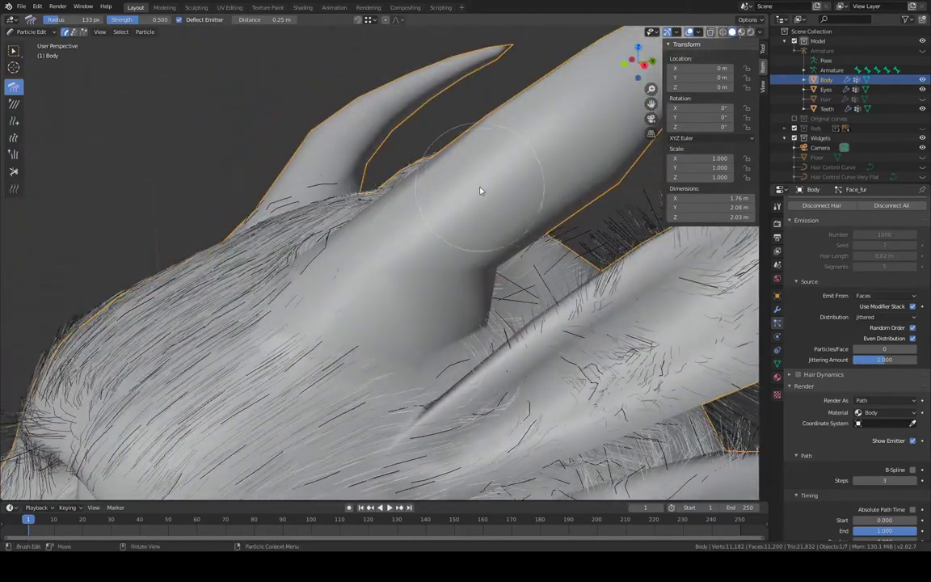
Comb the fur between the large horn and the base of the upper ear
{"action": "mouse_move", "coordinate": [480, 192]}
{"action": "middle_mouse_down"}
{"action": "mouse_move", "coordinate": [474, 183]}
{"action": "mouse_move", "coordinate": [469, 212]}
{"action": "middle_mouse_up"}
{"action": "left_click_drag", "start_coordinate": [460, 302], "coordinate": [563, 241]}
{"action": "left_click_drag", "start_coordinate": [505, 246], "coordinate": [570, 272]}
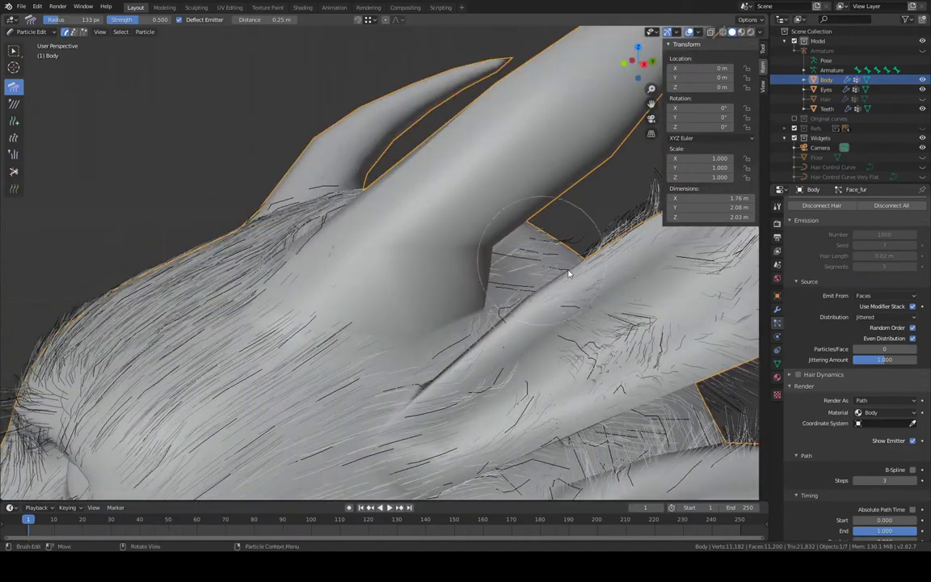
{"action": "mouse_move", "coordinate": [518, 283]}
{"action": "middle_mouse_down"}
{"action": "mouse_move", "coordinate": [570, 202]}
{"action": "mouse_move", "coordinate": [548, 182]}
{"action": "middle_mouse_up"}
{"action": "mouse_move", "coordinate": [560, 304]}
{"action": "left_mouse_down"}
{"action": "mouse_move", "coordinate": [671, 312]}
{"action": "mouse_move", "coordinate": [480, 287]}
{"action": "left_mouse_up"}
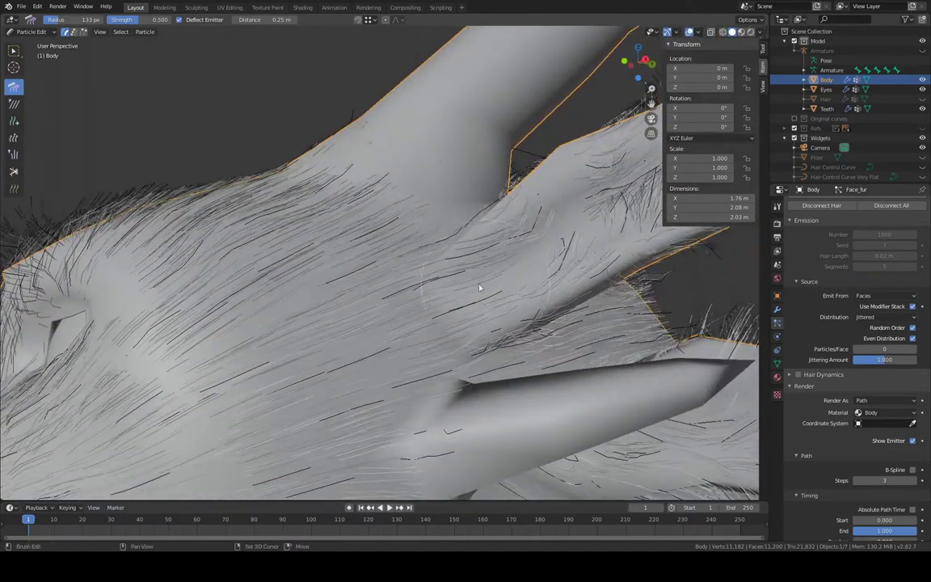
Comb the fur over the top of the head toward the back on both sides
{"action": "mouse_move", "coordinate": [267, 262]}
{"action": "middle_mouse_down", "text": "shift"}
{"action": "mouse_move", "coordinate": [549, 195]}
{"action": "mouse_move", "coordinate": [487, 187]}
{"action": "mouse_move", "coordinate": [494, 193]}
{"action": "middle_mouse_up", "text": "shift"}
{"action": "mouse_move", "coordinate": [188, 184]}
{"action": "left_mouse_down"}
{"action": "mouse_move", "coordinate": [212, 193]}
{"action": "mouse_move", "coordinate": [380, 125]}
{"action": "left_mouse_up"}
{"action": "mouse_move", "coordinate": [293, 157]}
{"action": "middle_mouse_down"}
{"action": "mouse_move", "coordinate": [396, 148]}
{"action": "mouse_move", "coordinate": [477, 121]}
{"action": "middle_mouse_up"}
{"action": "mouse_move", "coordinate": [506, 208]}
{"action": "left_mouse_down"}
{"action": "mouse_move", "coordinate": [391, 162]}
{"action": "mouse_move", "coordinate": [441, 164]}
{"action": "mouse_move", "coordinate": [482, 200]}
{"action": "mouse_move", "coordinate": [321, 211]}
{"action": "left_mouse_up"}
Comb the fur at the back of the head downward between the horns and onto the neck
{"action": "middle_click_drag", "start_coordinate": [321, 212], "coordinate": [515, 352]}
{"action": "left_click_drag", "start_coordinate": [340, 121], "coordinate": [356, 305]}
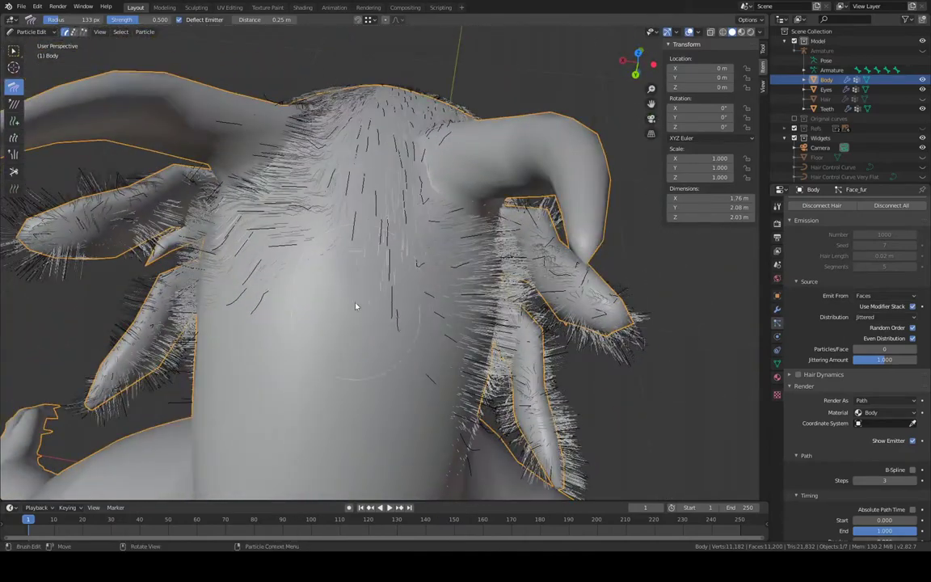
{"action": "left_click_drag", "start_coordinate": [368, 153], "coordinate": [400, 360]}
{"action": "left_click_drag", "start_coordinate": [372, 176], "coordinate": [407, 312]}
{"action": "left_click_drag", "start_coordinate": [333, 111], "coordinate": [294, 193]}
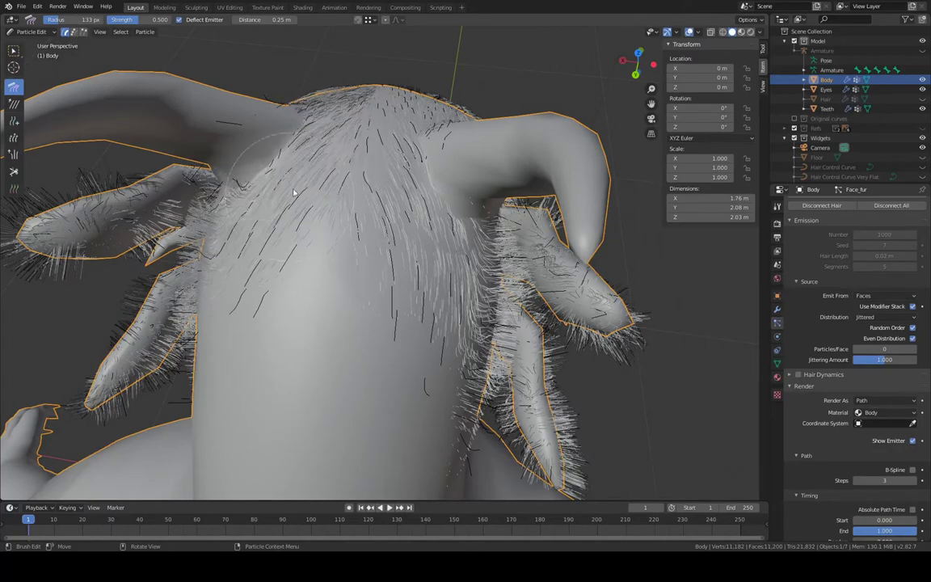
Comb the fur on the upper ear from its base toward its tip
{"action": "mouse_move", "coordinate": [396, 218]}
{"action": "middle_mouse_down"}
{"action": "mouse_move", "coordinate": [323, 172]}
{"action": "mouse_move", "coordinate": [313, 150]}
{"action": "mouse_move", "coordinate": [371, 225]}
{"action": "mouse_move", "coordinate": [324, 200]}
{"action": "mouse_move", "coordinate": [335, 229]}
{"action": "middle_mouse_up"}
{"action": "mouse_move", "coordinate": [335, 229]}
{"action": "left_mouse_down"}
{"action": "mouse_move", "coordinate": [317, 236]}
{"action": "mouse_move", "coordinate": [219, 212]}
{"action": "left_mouse_up"}
{"action": "left_click_drag", "start_coordinate": [172, 243], "coordinate": [202, 215]}
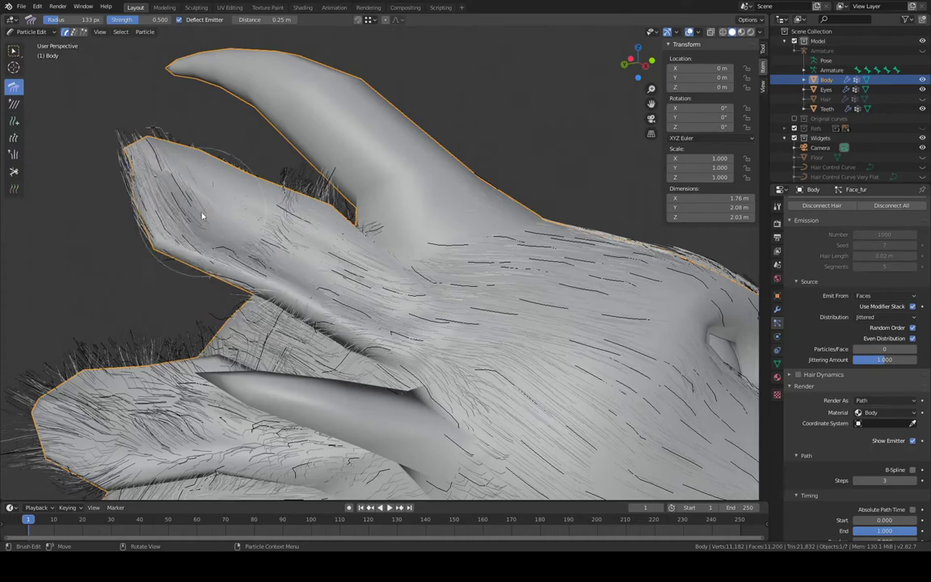
{"action": "left_click_drag", "start_coordinate": [350, 208], "coordinate": [154, 162]}
{"action": "left_click_drag", "start_coordinate": [288, 187], "coordinate": [133, 121]}
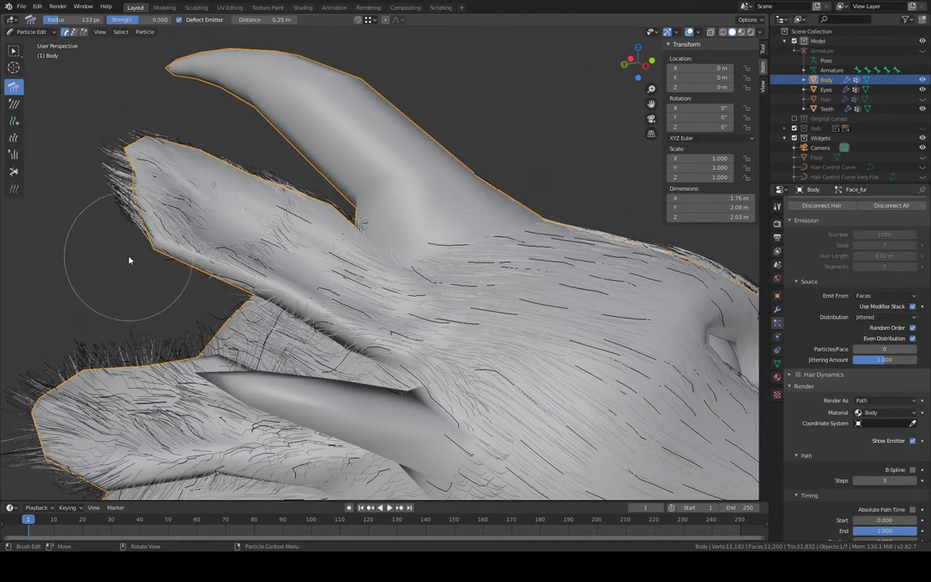
{"action": "left_click_drag", "start_coordinate": [129, 260], "coordinate": [207, 209]}
Comb the fur on the opposite upper ear outward to its tip and touch up the first ear's tip
{"action": "mouse_move", "coordinate": [207, 209]}
{"action": "middle_mouse_down"}
{"action": "mouse_move", "coordinate": [280, 134]}
{"action": "mouse_move", "coordinate": [320, 199]}
{"action": "mouse_move", "coordinate": [322, 167]}
{"action": "mouse_move", "coordinate": [446, 165]}
{"action": "mouse_move", "coordinate": [613, 193]}
{"action": "mouse_move", "coordinate": [613, 223]}
{"action": "mouse_move", "coordinate": [423, 235]}
{"action": "mouse_move", "coordinate": [503, 241]}
{"action": "mouse_move", "coordinate": [510, 292]}
{"action": "mouse_move", "coordinate": [492, 298]}
{"action": "middle_mouse_up"}
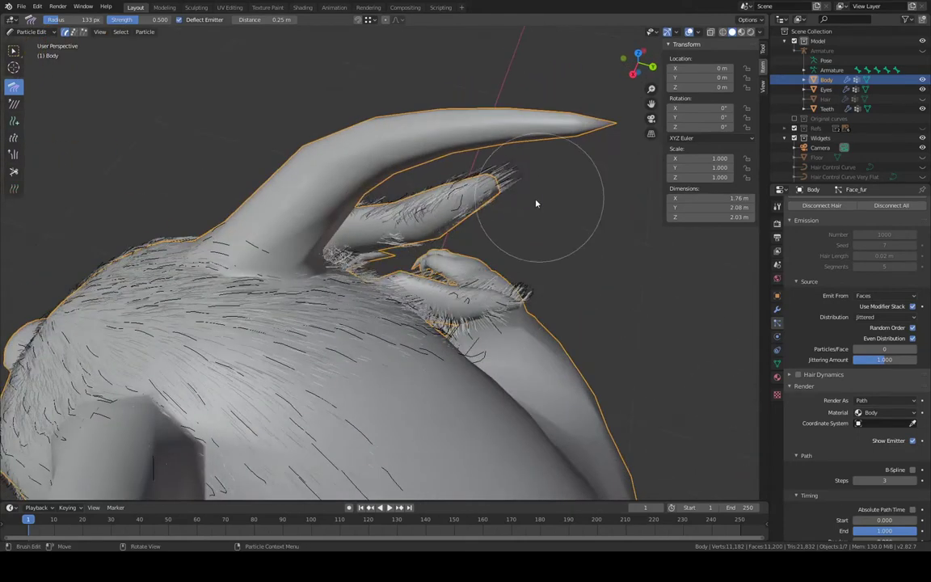
{"action": "left_click_drag", "start_coordinate": [379, 238], "coordinate": [457, 208]}
{"action": "mouse_move", "coordinate": [364, 206]}
{"action": "left_mouse_down"}
{"action": "mouse_move", "coordinate": [431, 211]}
{"action": "mouse_move", "coordinate": [480, 200]}
{"action": "mouse_move", "coordinate": [503, 181]}
{"action": "left_mouse_up"}
{"action": "mouse_move", "coordinate": [500, 219]}
{"action": "middle_mouse_down"}
{"action": "mouse_move", "coordinate": [432, 250]}
{"action": "mouse_move", "coordinate": [301, 207]}
{"action": "mouse_move", "coordinate": [365, 263]}
{"action": "mouse_move", "coordinate": [428, 295]}
{"action": "middle_mouse_up"}
{"action": "mouse_move", "coordinate": [429, 295]}
{"action": "left_mouse_down"}
{"action": "mouse_move", "coordinate": [355, 268]}
{"action": "mouse_move", "coordinate": [274, 208]}
{"action": "left_mouse_up"}
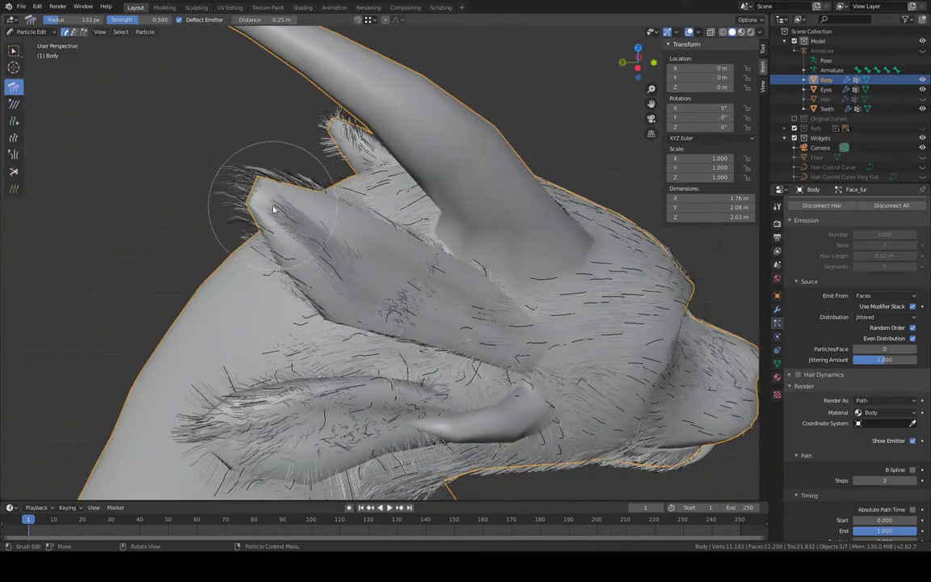
Turn on viewport display for the Body's Subdivision modifier and hide the selected hair strands
{"action": "left_click", "coordinate": [779, 310]}
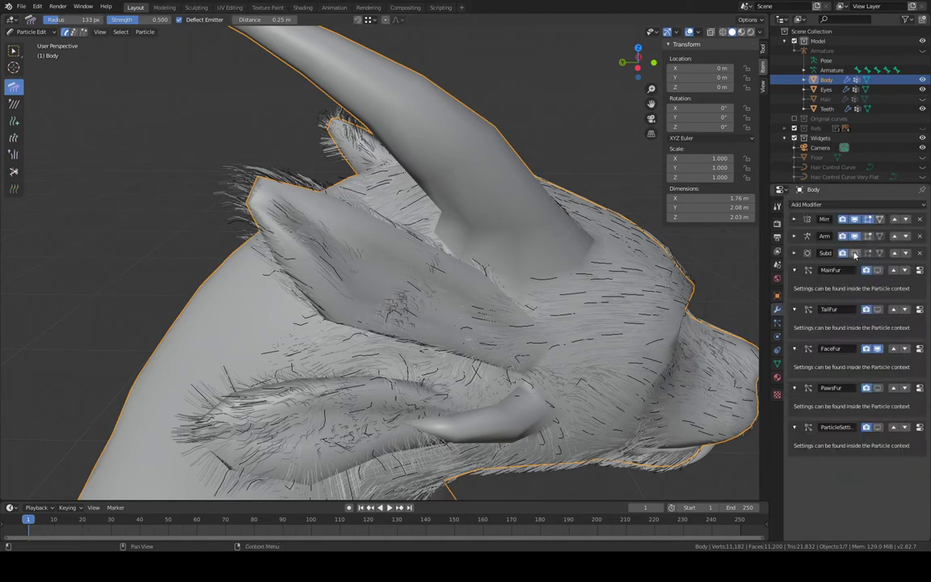
{"action": "left_click", "coordinate": [854, 253]}
{"action": "middle_click_drag", "start_coordinate": [558, 235], "coordinate": [572, 249]}
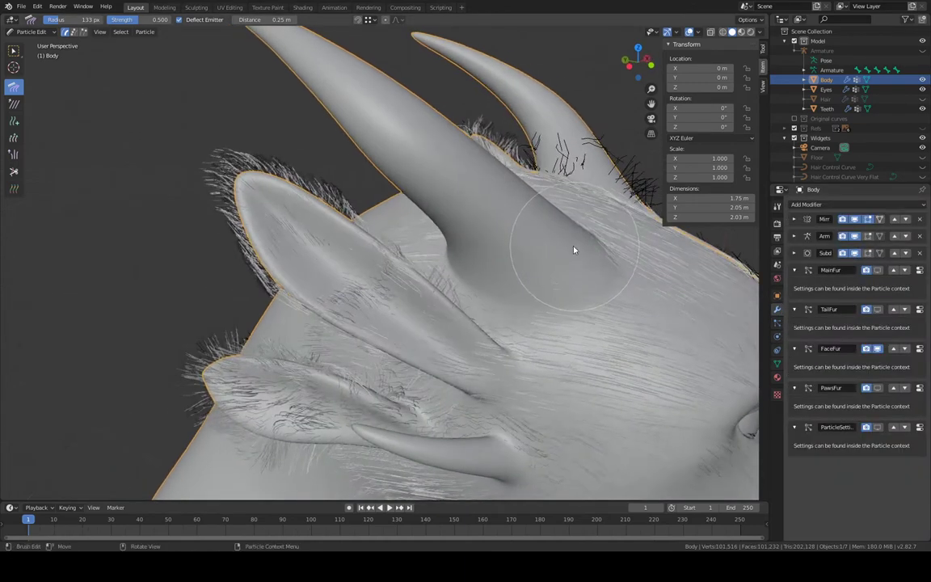
{"action": "key", "text": "h"}
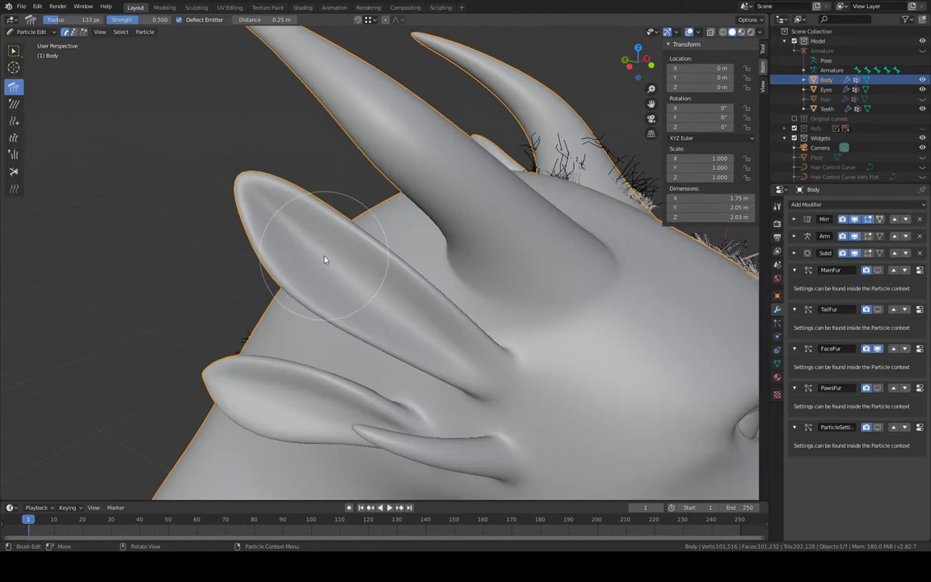
{"action": "middle_click_drag", "start_coordinate": [472, 234], "coordinate": [514, 251]}
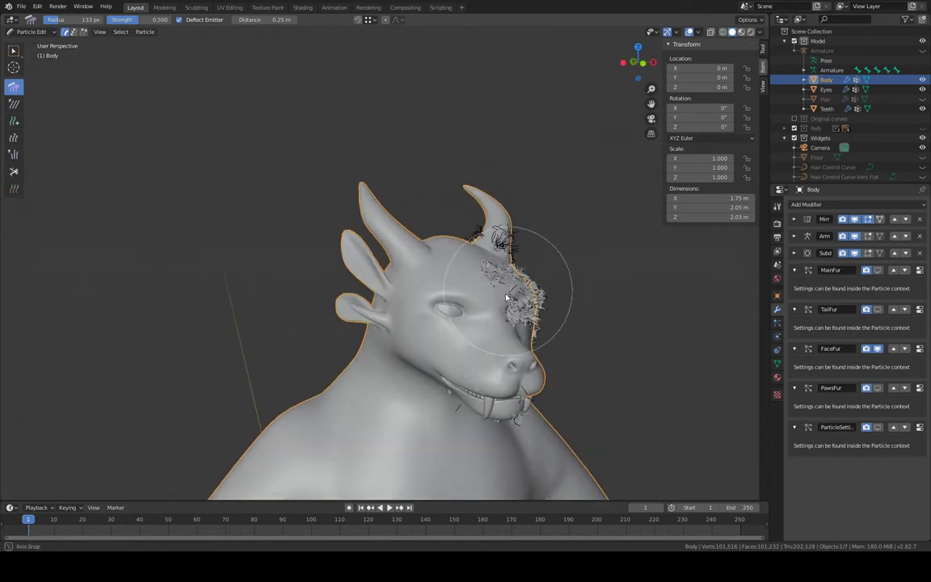
{"action": "middle_click_drag", "start_coordinate": [496, 284], "coordinate": [476, 293]}
Compare the head fur in Object Mode with how it displays in Particle Edit mode
{"action": "left_click", "coordinate": [29, 32]}
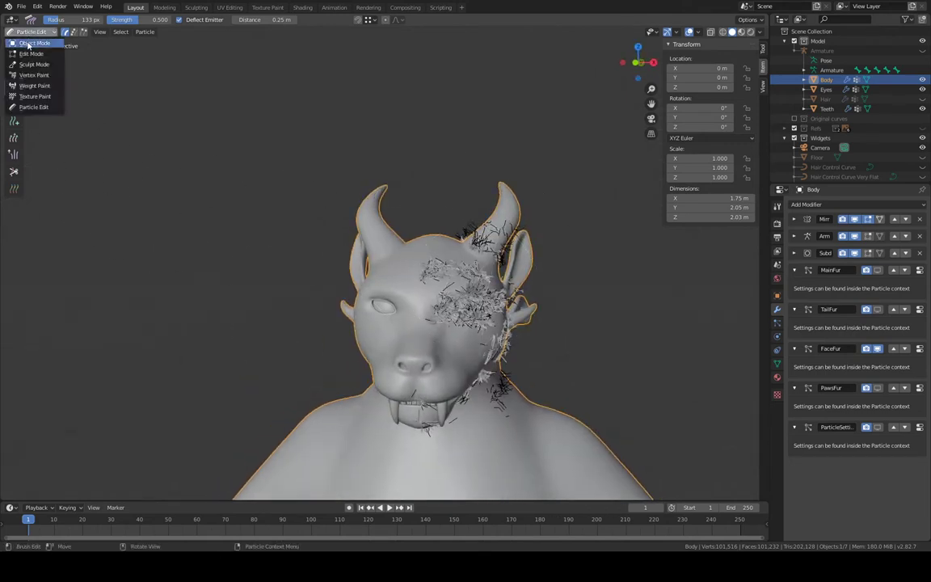
{"action": "left_click", "coordinate": [28, 39]}
{"action": "scroll", "coordinate": [428, 191], "scroll_direction": "up", "scroll_amount": 4}
{"action": "middle_click_drag", "start_coordinate": [429, 191], "coordinate": [358, 165]}
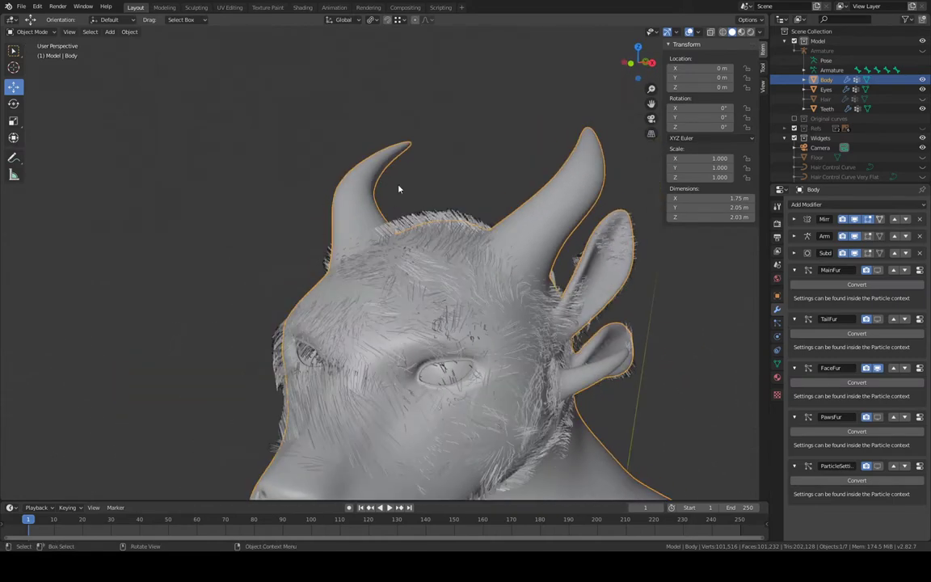
{"action": "left_click", "coordinate": [47, 33]}
{"action": "left_click", "coordinate": [43, 100]}
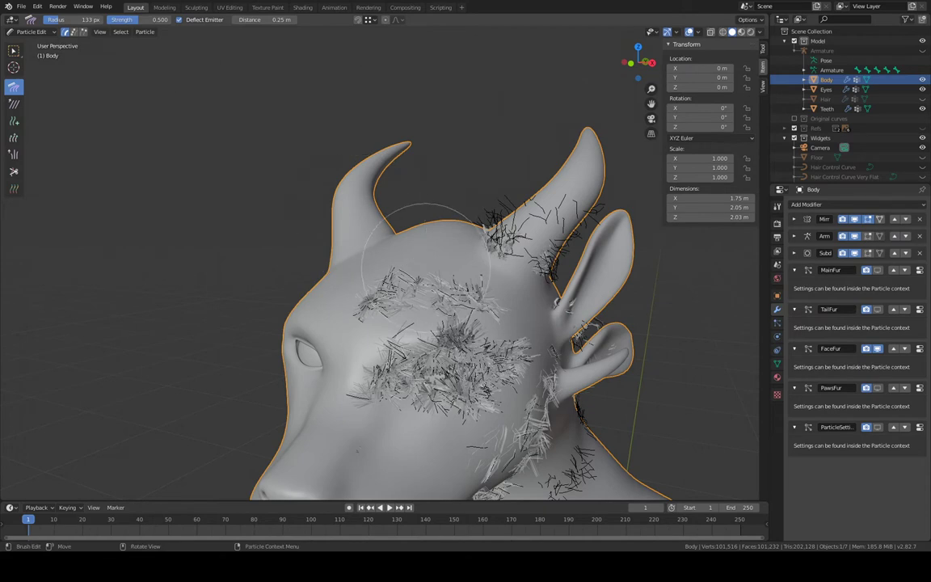
{"action": "scroll", "coordinate": [388, 239], "scroll_direction": "down", "scroll_amount": 4}
{"action": "middle_click_drag", "start_coordinate": [509, 244], "coordinate": [441, 241]}
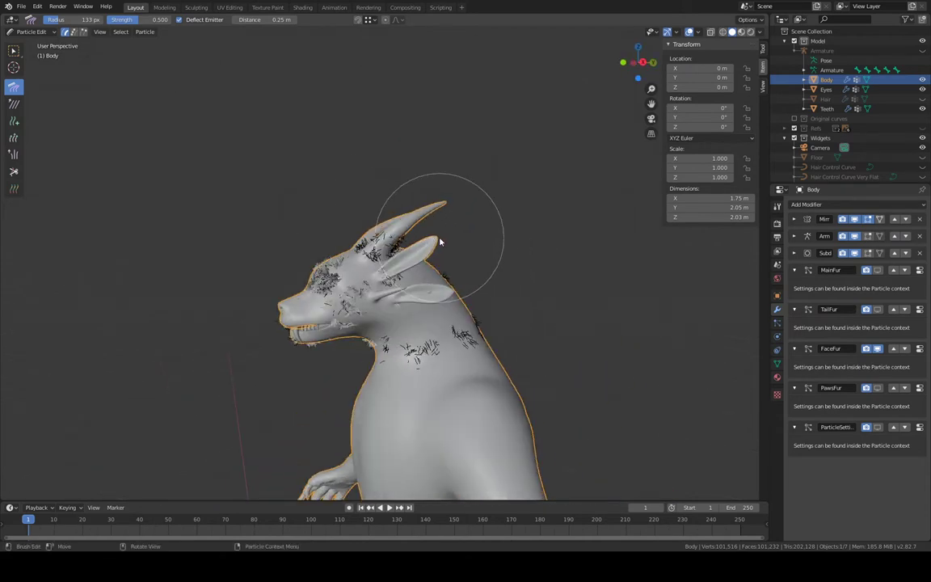
Bring up the Face_fur particle settings and return the Body to Object Mode
{"action": "left_click", "coordinate": [779, 323]}
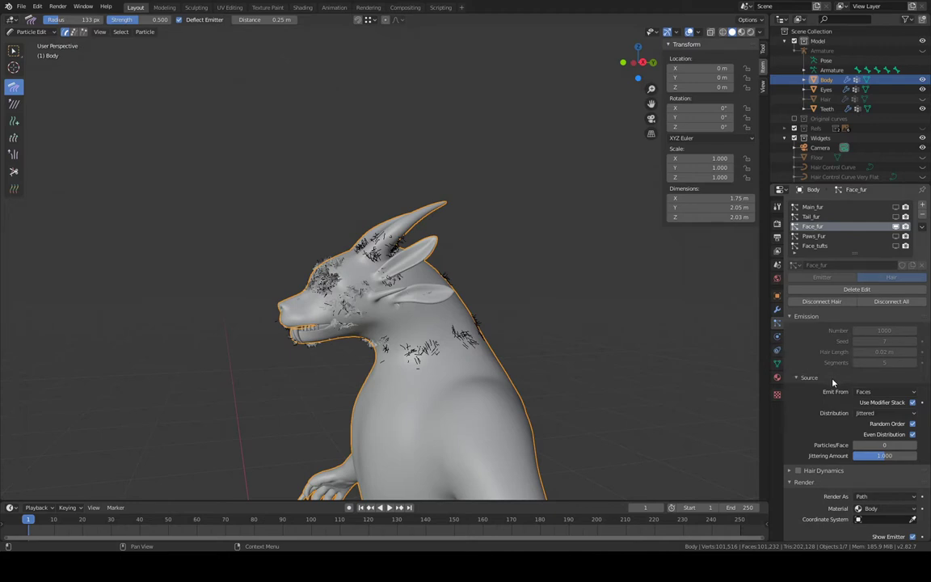
{"action": "left_click", "coordinate": [30, 32]}
{"action": "left_click", "coordinate": [34, 43]}
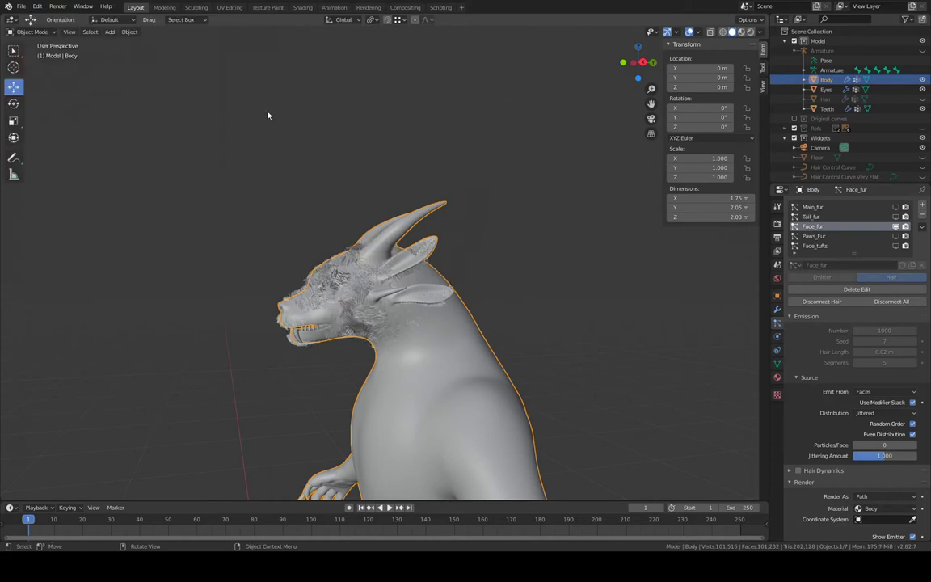
{"action": "left_click", "coordinate": [45, 33]}
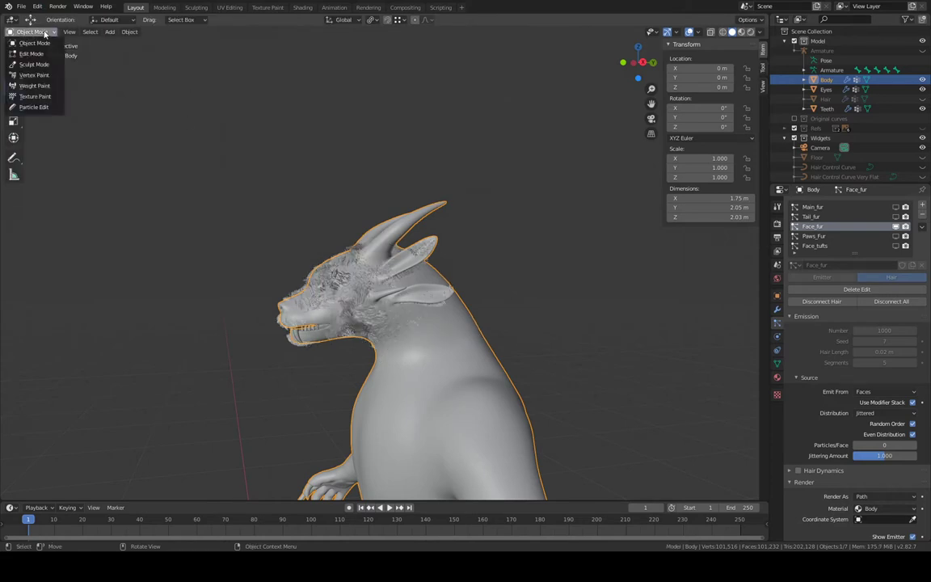
{"action": "left_click", "coordinate": [44, 33]}
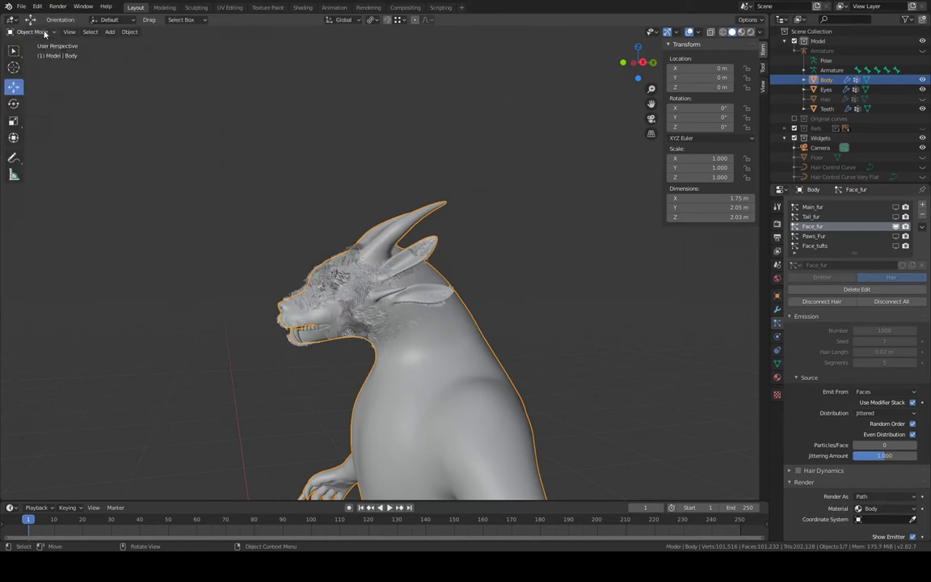
Show Main_fur in the viewport to examine it alongside the face fur, and hide it again
{"action": "left_click", "coordinate": [895, 207]}
{"action": "mouse_move", "coordinate": [582, 289]}
{"action": "middle_mouse_down"}
{"action": "mouse_move", "coordinate": [643, 307]}
{"action": "mouse_move", "coordinate": [583, 297]}
{"action": "middle_mouse_up"}
{"action": "scroll", "coordinate": [582, 296], "scroll_direction": "up", "scroll_amount": 5}
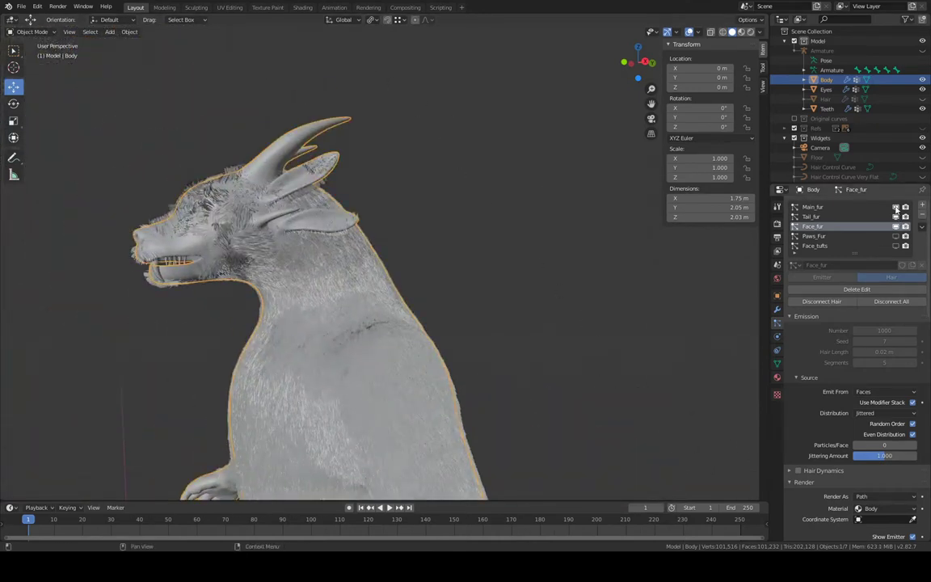
{"action": "left_click", "coordinate": [895, 208]}
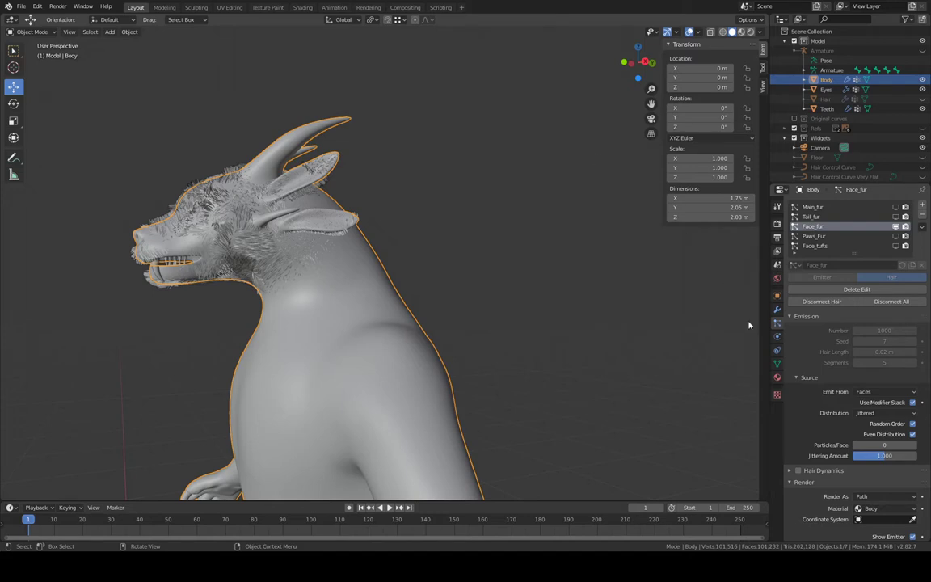
Review the Subdivision modifier's settings on the Body and examine the head fur from the front side
{"action": "left_click", "coordinate": [777, 310]}
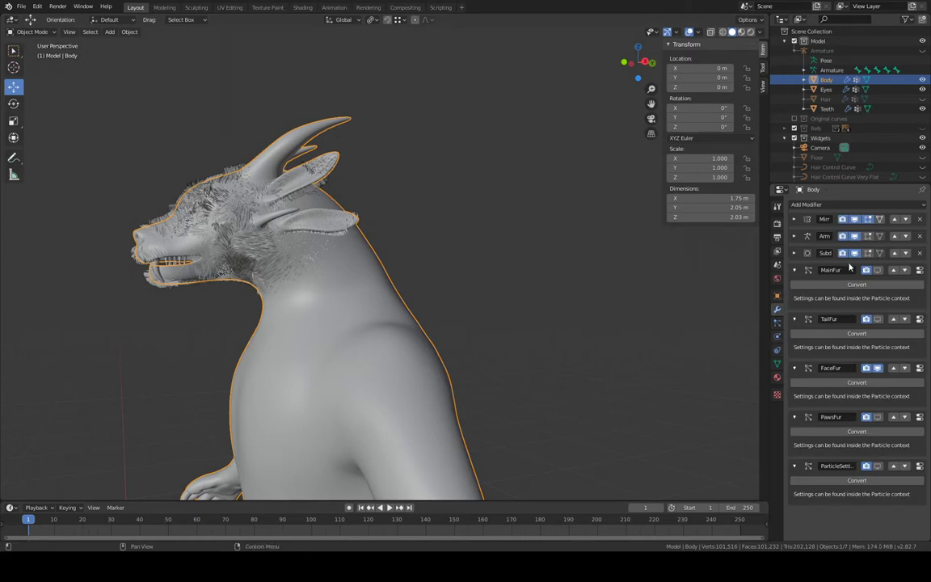
{"action": "left_click", "coordinate": [794, 253]}
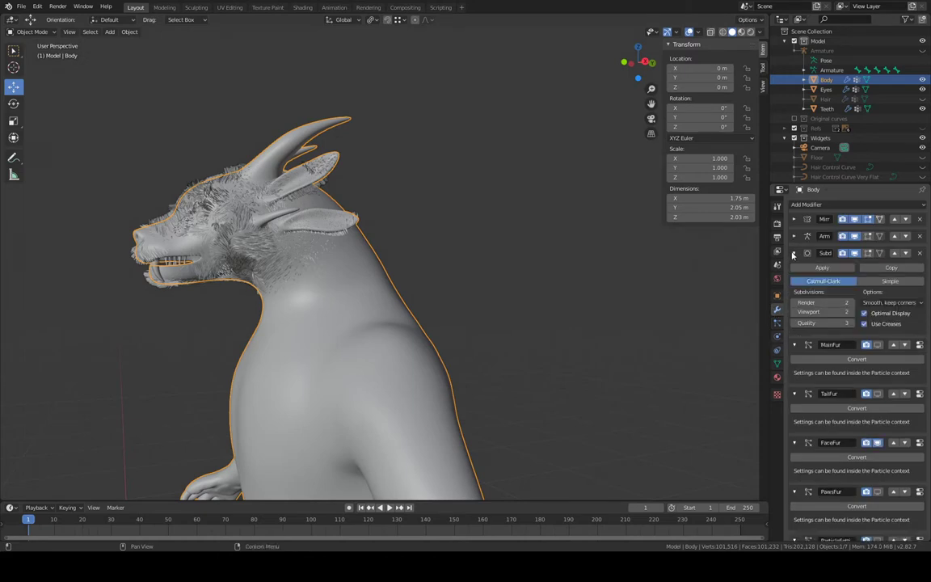
{"action": "left_click", "coordinate": [794, 253]}
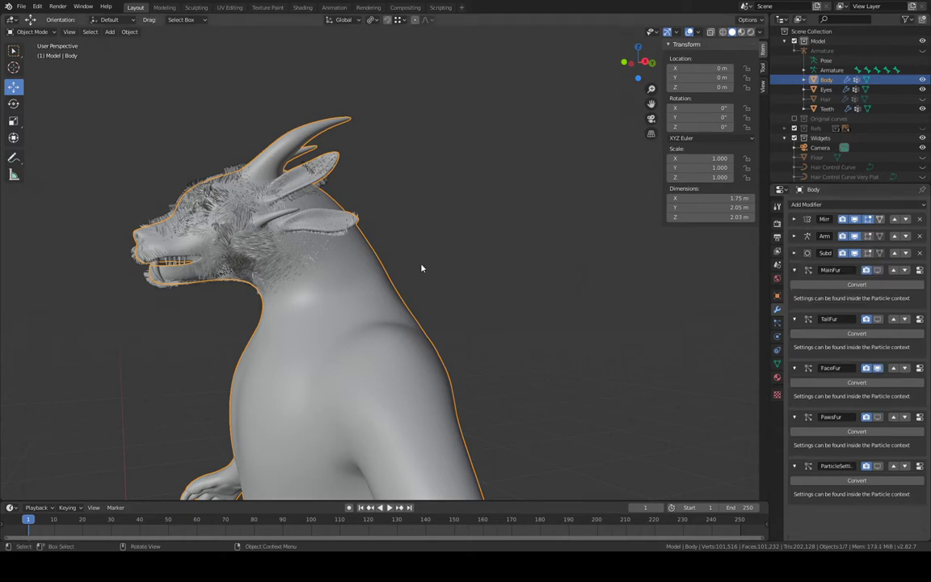
{"action": "mouse_move", "coordinate": [422, 268]}
{"action": "middle_mouse_down"}
{"action": "mouse_move", "coordinate": [451, 273]}
{"action": "mouse_move", "coordinate": [437, 266]}
{"action": "middle_mouse_up"}
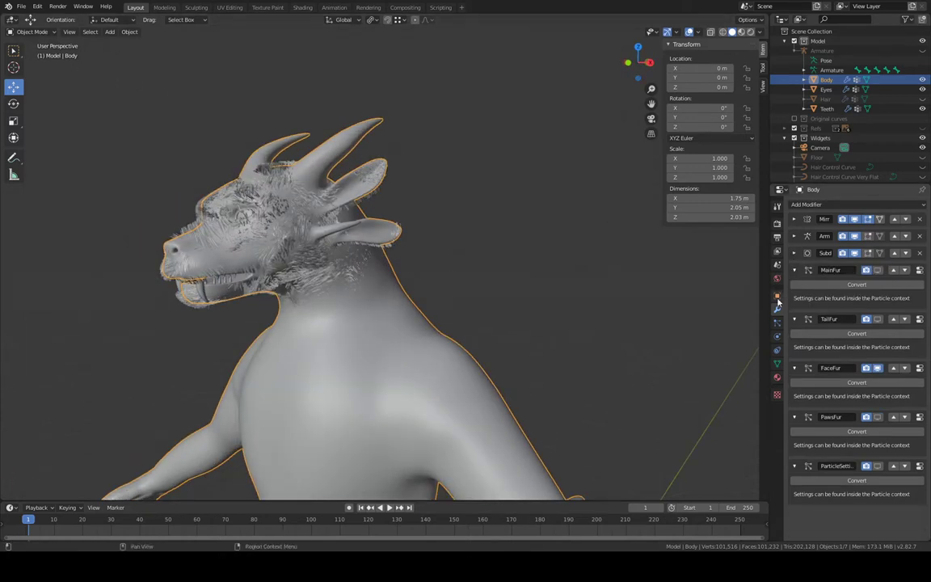
Delete the hair edit of the Face_fur particle system to discard its combing
{"action": "left_click", "coordinate": [776, 324]}
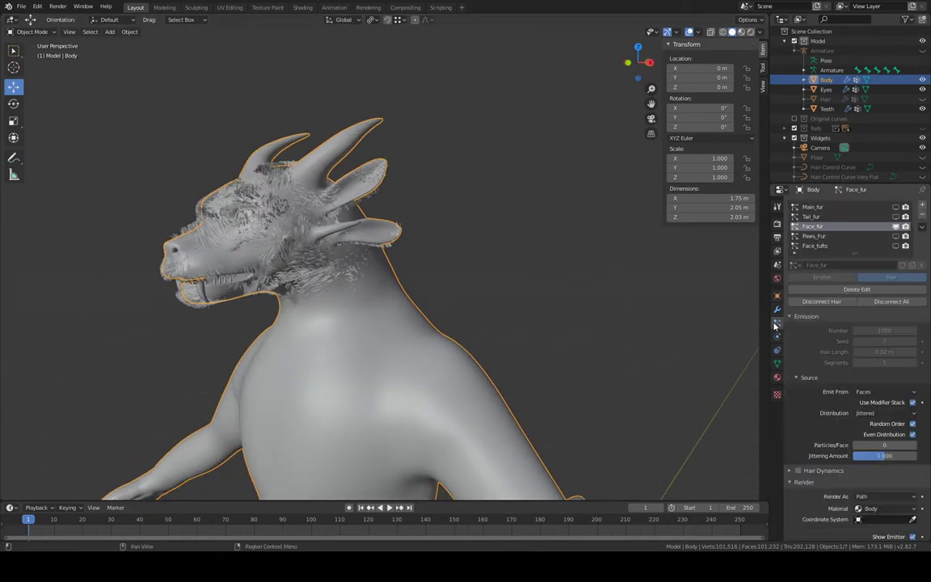
{"action": "left_click", "coordinate": [857, 288]}
{"action": "left_click", "coordinate": [855, 291]}
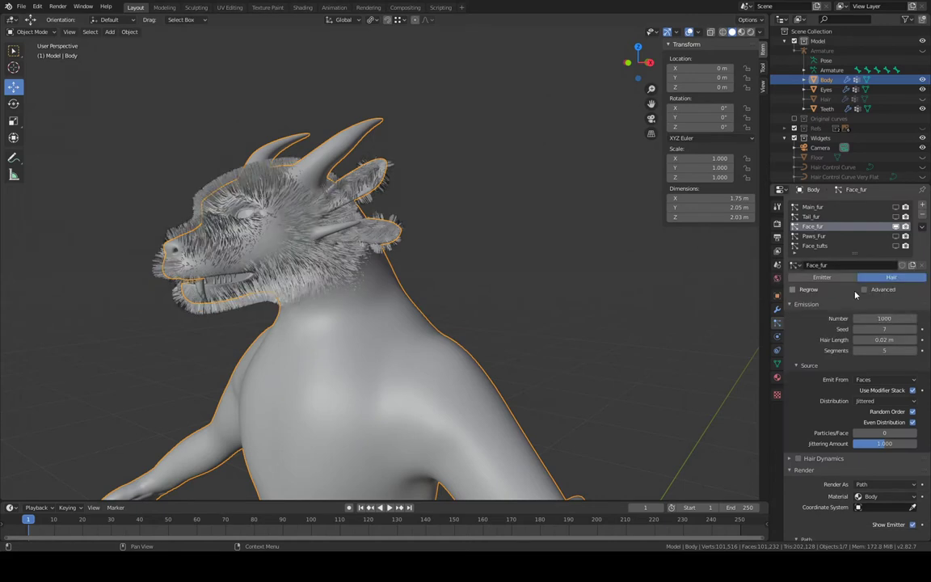
Switch the Body to Particle Edit for the Face_fur hair and reduce the Comb brush radius to 81 px
{"action": "left_click", "coordinate": [36, 32]}
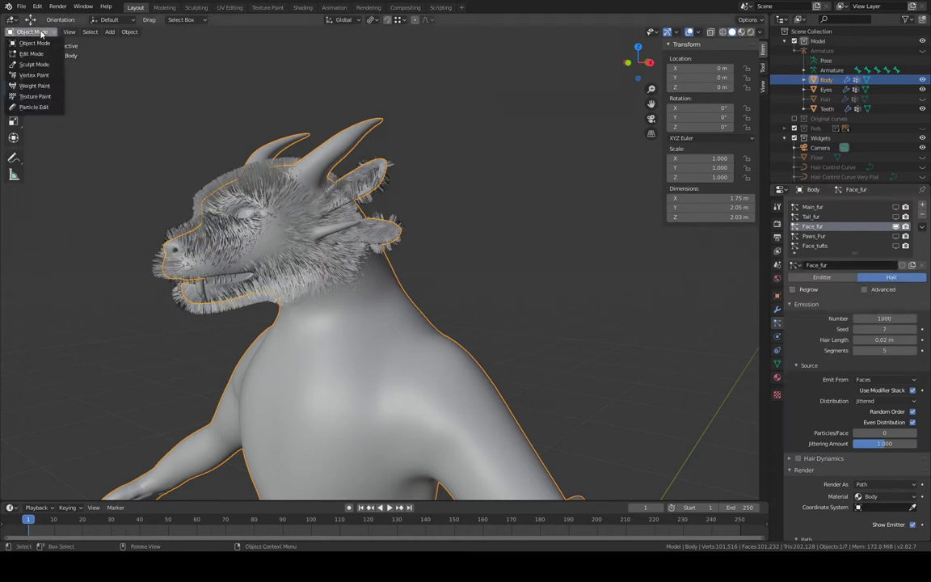
{"action": "left_click", "coordinate": [34, 107]}
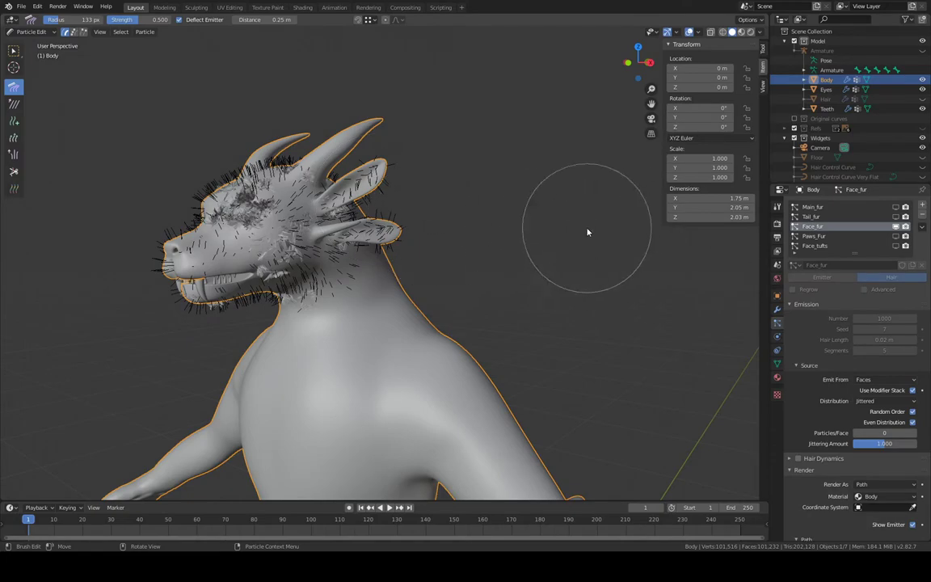
{"action": "mouse_move", "coordinate": [589, 231]}
{"action": "middle_mouse_down"}
{"action": "mouse_move", "coordinate": [593, 263]}
{"action": "mouse_move", "coordinate": [597, 220]}
{"action": "mouse_move", "coordinate": [609, 257]}
{"action": "mouse_move", "coordinate": [563, 186]}
{"action": "mouse_move", "coordinate": [559, 193]}
{"action": "mouse_move", "coordinate": [561, 206]}
{"action": "mouse_move", "coordinate": [609, 169]}
{"action": "mouse_move", "coordinate": [596, 194]}
{"action": "middle_mouse_up"}
{"action": "scroll", "coordinate": [611, 256], "scroll_direction": "up", "scroll_amount": 6}
{"action": "scroll", "coordinate": [607, 258], "scroll_direction": "down", "scroll_amount": 3}
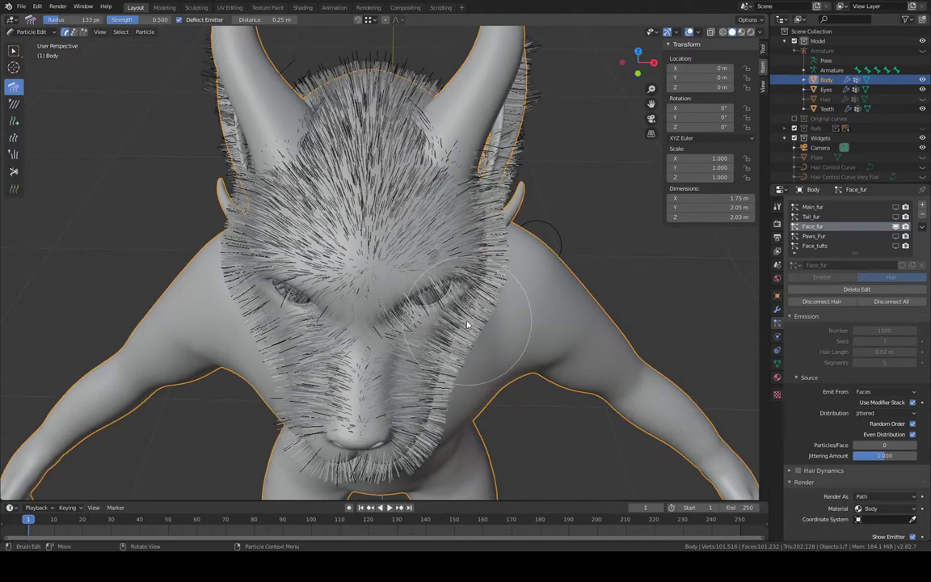
{"action": "key", "text": "f"}
{"action": "left_click", "coordinate": [452, 315]}
{"action": "key", "text": "f"}
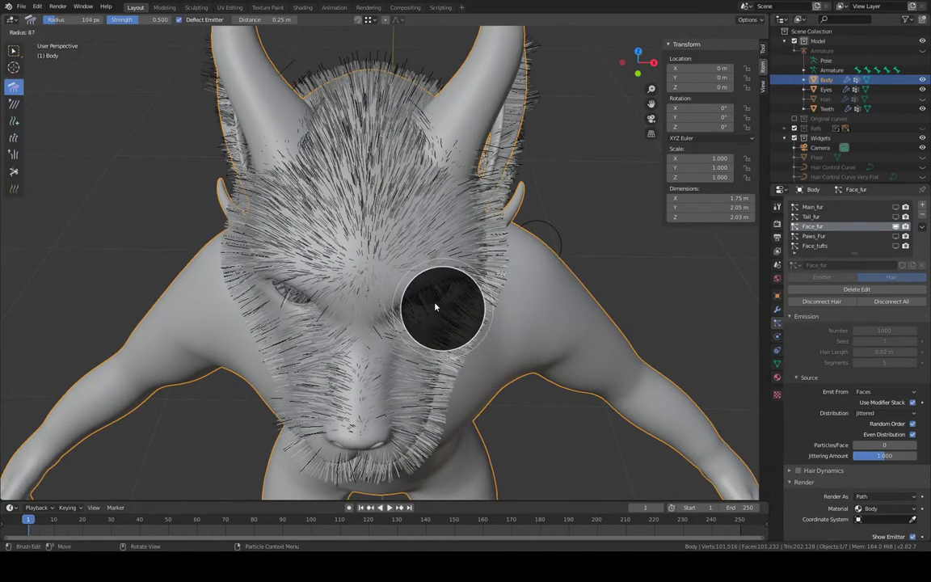
{"action": "left_click", "coordinate": [428, 305]}
Comb the fur along the middle of the snout from the nose up between the eyes and over the forehead
{"action": "mouse_move", "coordinate": [420, 296]}
{"action": "middle_mouse_down"}
{"action": "mouse_move", "coordinate": [426, 277]}
{"action": "mouse_move", "coordinate": [415, 266]}
{"action": "mouse_move", "coordinate": [418, 287]}
{"action": "middle_mouse_up"}
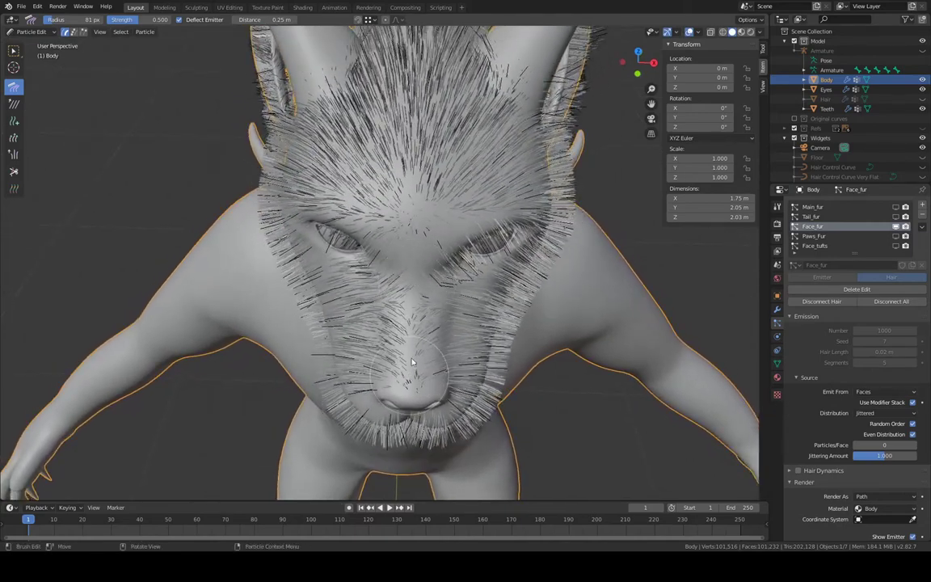
{"action": "mouse_move", "coordinate": [411, 361]}
{"action": "left_mouse_down"}
{"action": "mouse_move", "coordinate": [431, 239]}
{"action": "mouse_move", "coordinate": [382, 152]}
{"action": "mouse_move", "coordinate": [404, 101]}
{"action": "left_mouse_up"}
{"action": "mouse_move", "coordinate": [411, 347]}
{"action": "left_mouse_down"}
{"action": "mouse_move", "coordinate": [405, 283]}
{"action": "mouse_move", "coordinate": [412, 243]}
{"action": "mouse_move", "coordinate": [396, 186]}
{"action": "mouse_move", "coordinate": [420, 109]}
{"action": "mouse_move", "coordinate": [388, 81]}
{"action": "mouse_move", "coordinate": [418, 4]}
{"action": "left_mouse_up"}
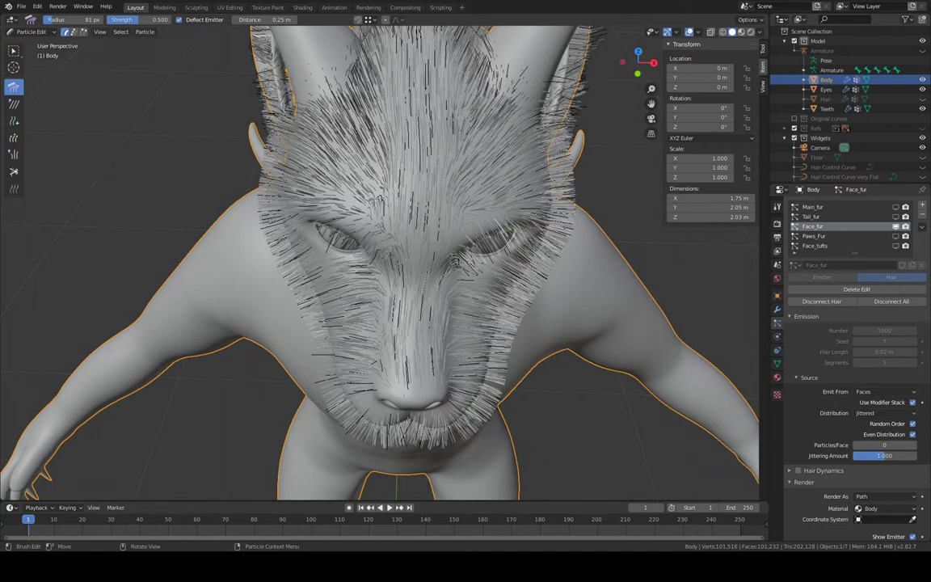
Comb the fur on both sides of the snout upward past the eyes and over the brows toward the horns
{"action": "middle_click_drag", "start_coordinate": [561, 234], "coordinate": [549, 257]}
{"action": "middle_click_drag", "start_coordinate": [464, 369], "coordinate": [454, 361]}
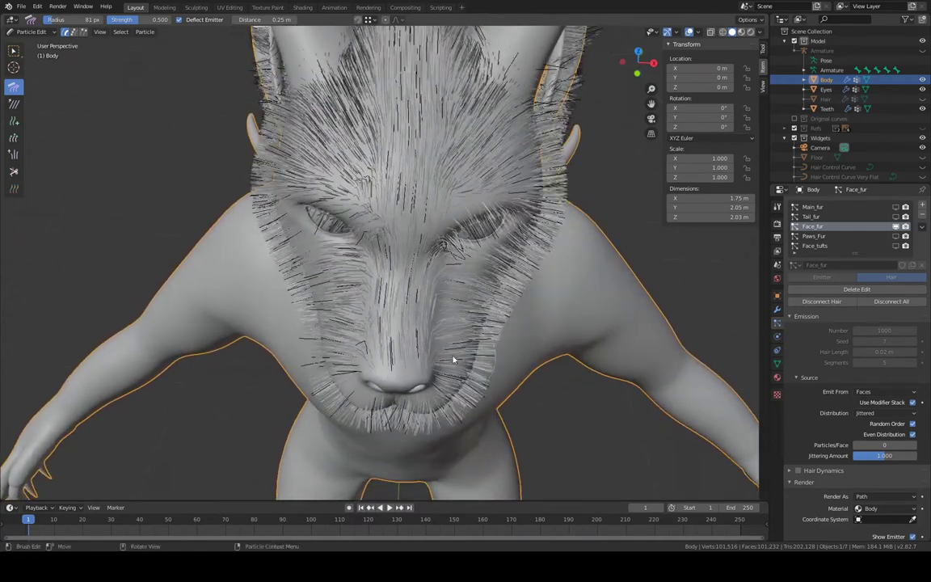
{"action": "mouse_move", "coordinate": [426, 338]}
{"action": "left_mouse_down"}
{"action": "mouse_move", "coordinate": [408, 311]}
{"action": "mouse_move", "coordinate": [413, 241]}
{"action": "mouse_move", "coordinate": [467, 101]}
{"action": "mouse_move", "coordinate": [449, 61]}
{"action": "mouse_move", "coordinate": [480, 33]}
{"action": "left_mouse_up"}
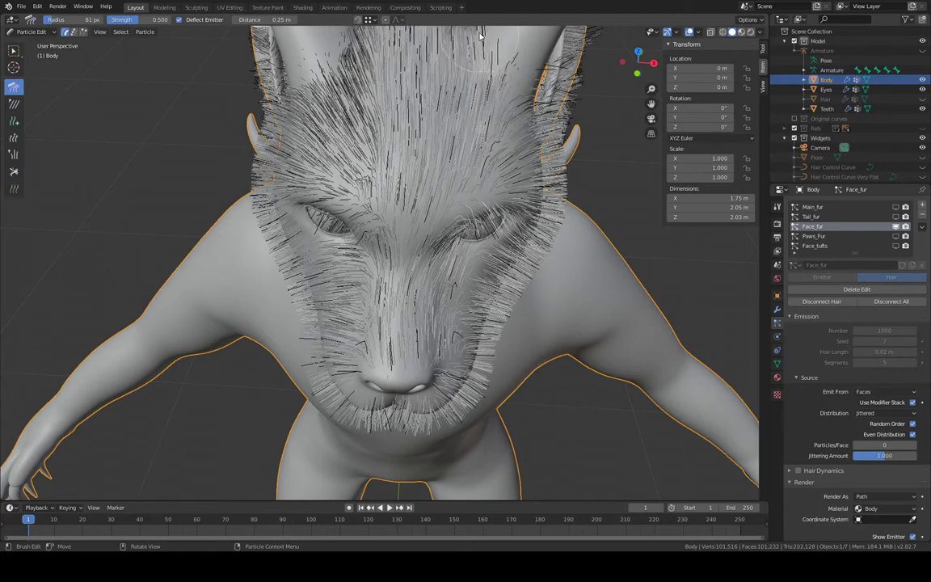
{"action": "mouse_move", "coordinate": [443, 313]}
{"action": "left_mouse_down"}
{"action": "mouse_move", "coordinate": [424, 259]}
{"action": "mouse_move", "coordinate": [467, 118]}
{"action": "mouse_move", "coordinate": [518, 115]}
{"action": "mouse_move", "coordinate": [500, 140]}
{"action": "left_mouse_up"}
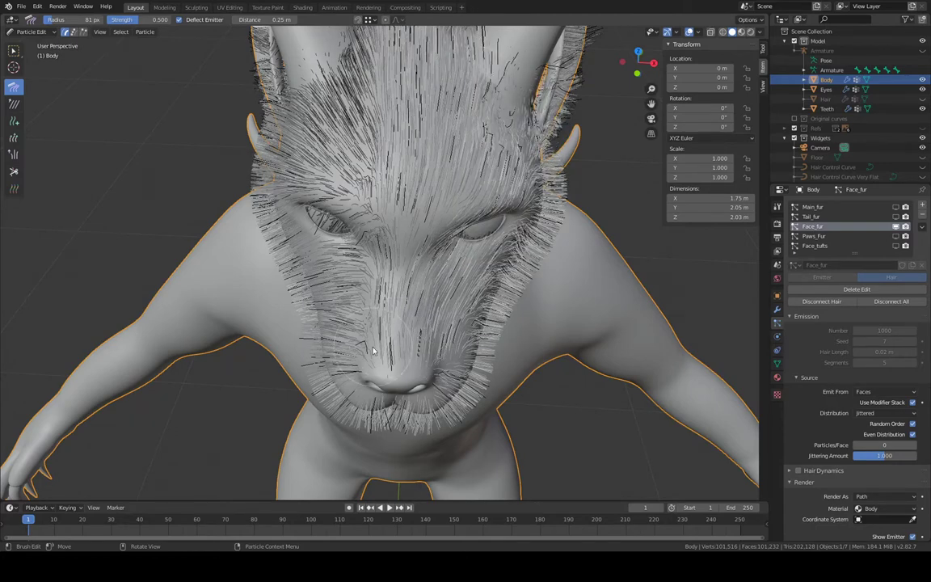
{"action": "mouse_move", "coordinate": [368, 343]}
{"action": "left_mouse_down"}
{"action": "mouse_move", "coordinate": [343, 279]}
{"action": "mouse_move", "coordinate": [328, 137]}
{"action": "mouse_move", "coordinate": [337, 63]}
{"action": "left_mouse_up"}
{"action": "middle_click_drag", "start_coordinate": [296, 184], "coordinate": [409, 252]}
{"action": "mouse_move", "coordinate": [434, 310]}
{"action": "left_mouse_down"}
{"action": "mouse_move", "coordinate": [380, 267]}
{"action": "mouse_move", "coordinate": [354, 84]}
{"action": "mouse_move", "coordinate": [332, 39]}
{"action": "left_mouse_up"}
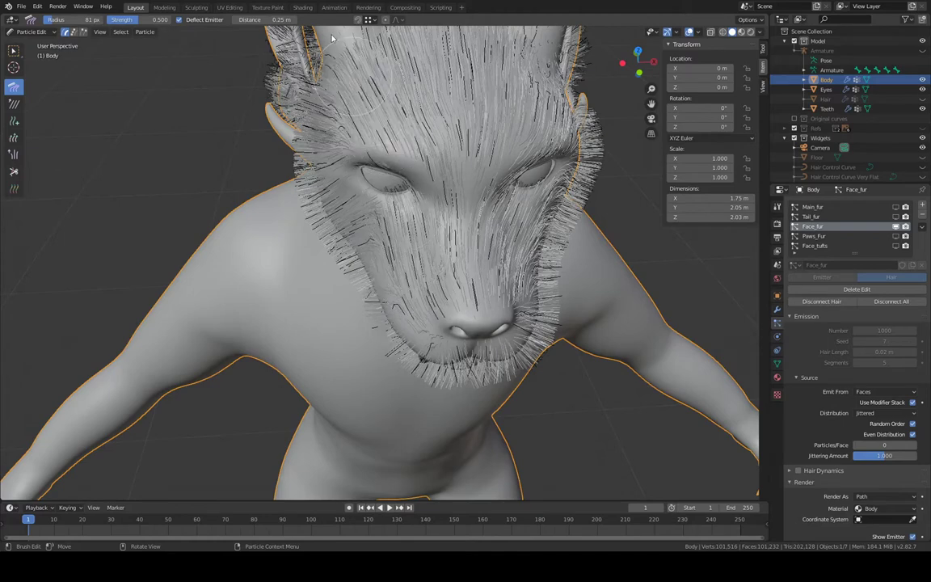
Comb the fur on the creature's left side from the muzzle around the eye back toward the ear and horn
{"action": "mouse_move", "coordinate": [517, 106]}
{"action": "middle_mouse_down"}
{"action": "mouse_move", "coordinate": [472, 127]}
{"action": "mouse_move", "coordinate": [481, 135]}
{"action": "middle_mouse_up"}
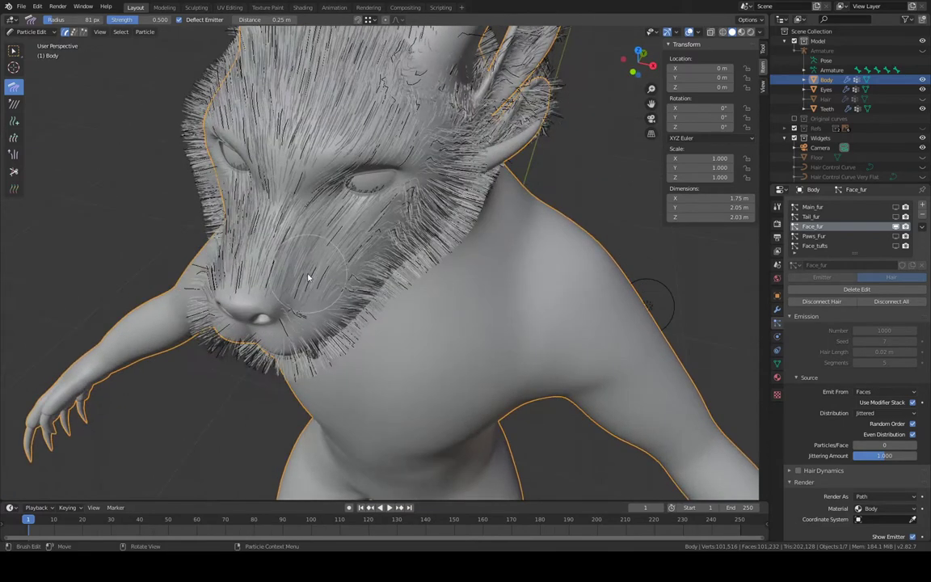
{"action": "mouse_move", "coordinate": [305, 278]}
{"action": "left_mouse_down"}
{"action": "mouse_move", "coordinate": [317, 203]}
{"action": "mouse_move", "coordinate": [380, 170]}
{"action": "mouse_move", "coordinate": [433, 101]}
{"action": "mouse_move", "coordinate": [510, 73]}
{"action": "mouse_move", "coordinate": [529, 55]}
{"action": "left_mouse_up"}
{"action": "middle_click_drag", "start_coordinate": [384, 154], "coordinate": [371, 198]}
{"action": "mouse_move", "coordinate": [401, 146]}
{"action": "left_mouse_down"}
{"action": "mouse_move", "coordinate": [372, 113]}
{"action": "mouse_move", "coordinate": [445, 62]}
{"action": "mouse_move", "coordinate": [437, 100]}
{"action": "left_mouse_up"}
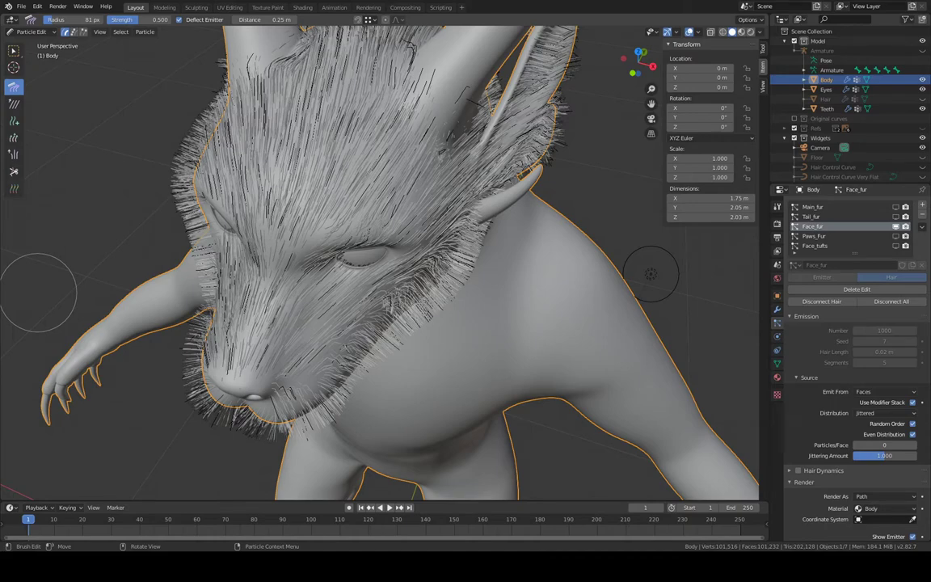
Enlarge the Comb brush radius to 113 px and comb the upper-lip fur outward from the centre on both sides of the muzzle
{"action": "middle_click_drag", "start_coordinate": [651, 273], "coordinate": [330, 314]}
{"action": "scroll", "coordinate": [330, 314], "scroll_direction": "down", "scroll_amount": 5}
{"action": "scroll", "coordinate": [407, 259], "scroll_direction": "up", "scroll_amount": 6}
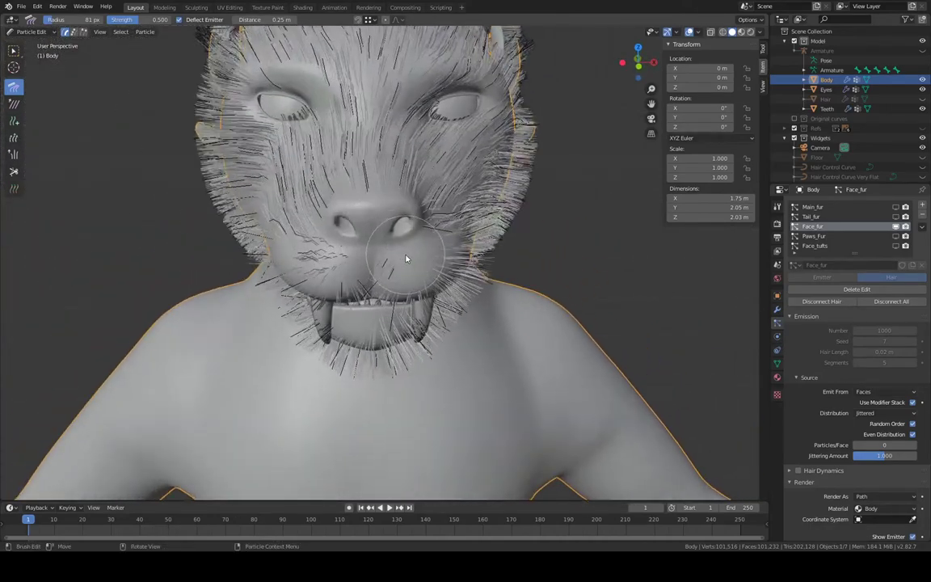
{"action": "scroll", "coordinate": [406, 259], "scroll_direction": "down", "scroll_amount": 4}
{"action": "scroll", "coordinate": [400, 243], "scroll_direction": "up", "scroll_amount": 2}
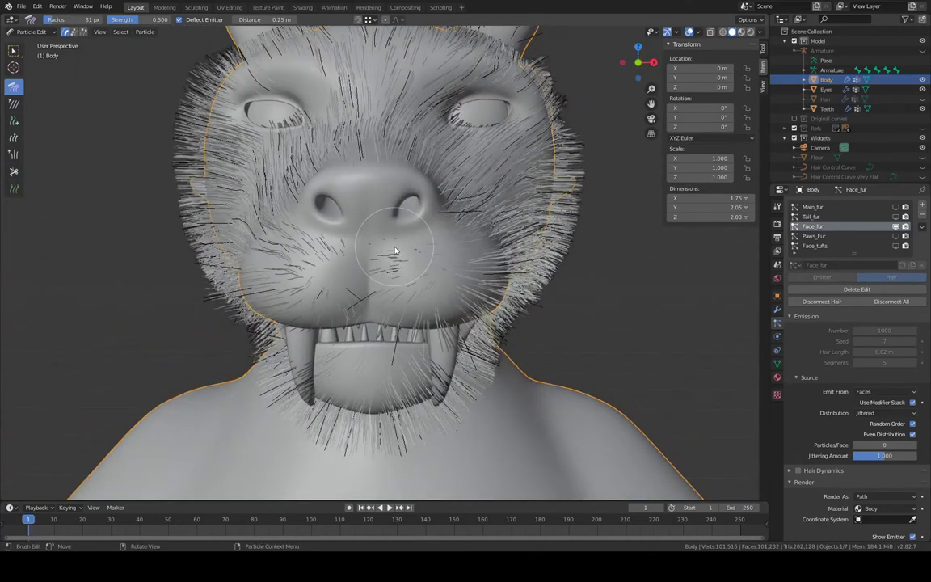
{"action": "key", "text": "f"}
{"action": "left_click", "coordinate": [418, 271]}
{"action": "mouse_move", "coordinate": [365, 252]}
{"action": "left_mouse_down"}
{"action": "mouse_move", "coordinate": [435, 291]}
{"action": "mouse_move", "coordinate": [455, 291]}
{"action": "left_mouse_up"}
{"action": "mouse_move", "coordinate": [404, 267]}
{"action": "left_mouse_down"}
{"action": "mouse_move", "coordinate": [482, 284]}
{"action": "mouse_move", "coordinate": [477, 277]}
{"action": "left_mouse_up"}
{"action": "mouse_move", "coordinate": [405, 282]}
{"action": "left_mouse_down"}
{"action": "mouse_move", "coordinate": [382, 301]}
{"action": "mouse_move", "coordinate": [452, 298]}
{"action": "mouse_move", "coordinate": [456, 283]}
{"action": "mouse_move", "coordinate": [409, 275]}
{"action": "left_mouse_up"}
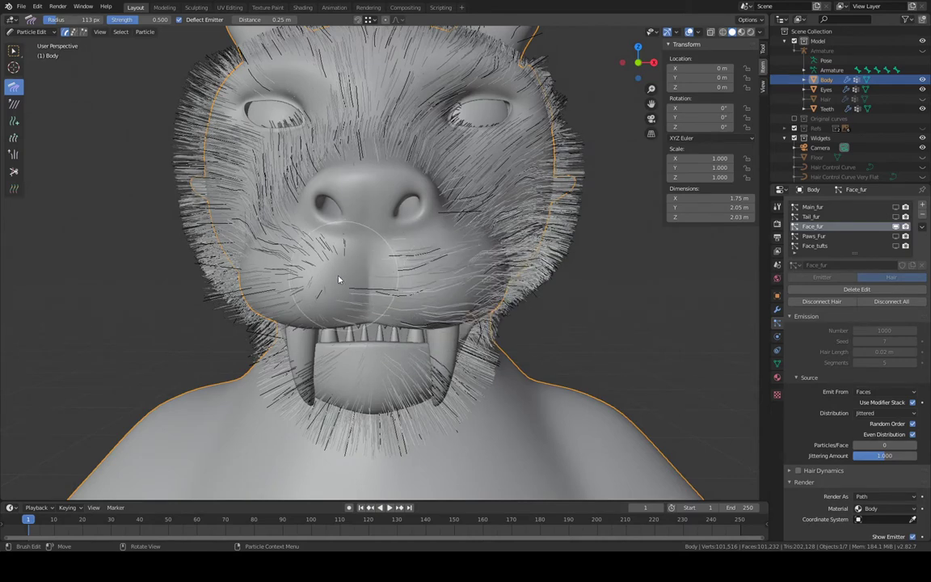
{"action": "mouse_move", "coordinate": [339, 280]}
{"action": "left_mouse_down"}
{"action": "mouse_move", "coordinate": [272, 270]}
{"action": "mouse_move", "coordinate": [254, 278]}
{"action": "mouse_move", "coordinate": [273, 278]}
{"action": "left_mouse_up"}
{"action": "mouse_move", "coordinate": [429, 283]}
{"action": "left_mouse_down"}
{"action": "mouse_move", "coordinate": [495, 275]}
{"action": "mouse_move", "coordinate": [485, 273]}
{"action": "left_mouse_up"}
{"action": "mouse_move", "coordinate": [306, 283]}
{"action": "left_mouse_down"}
{"action": "mouse_move", "coordinate": [240, 270]}
{"action": "mouse_move", "coordinate": [236, 286]}
{"action": "left_mouse_up"}
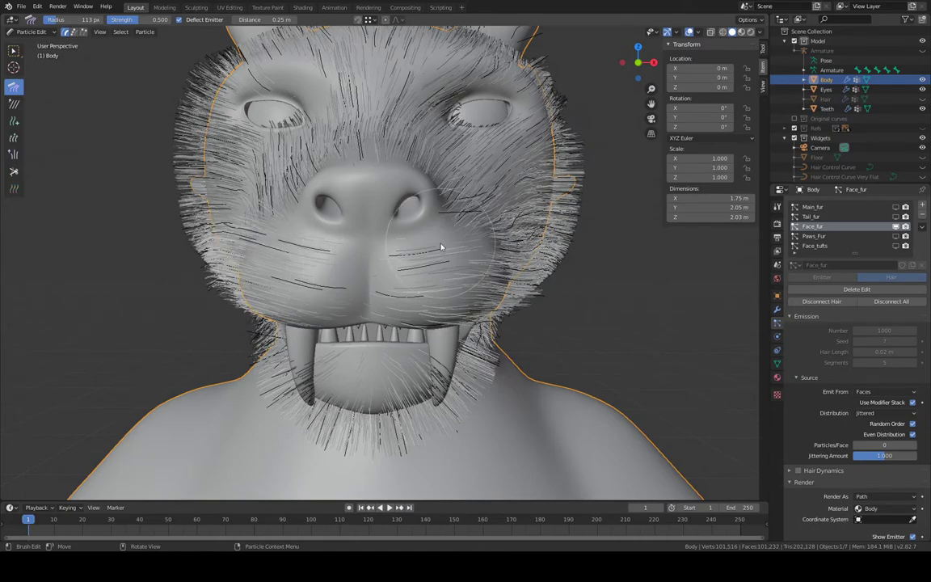
Comb the fur on the left side of the muzzle back and smooth the hairs along the nose bridge profile toward the brow
{"action": "middle_click_drag", "start_coordinate": [467, 276], "coordinate": [340, 309]}
{"action": "left_click_drag", "start_coordinate": [312, 299], "coordinate": [477, 191]}
{"action": "middle_click_drag", "start_coordinate": [477, 192], "coordinate": [394, 167]}
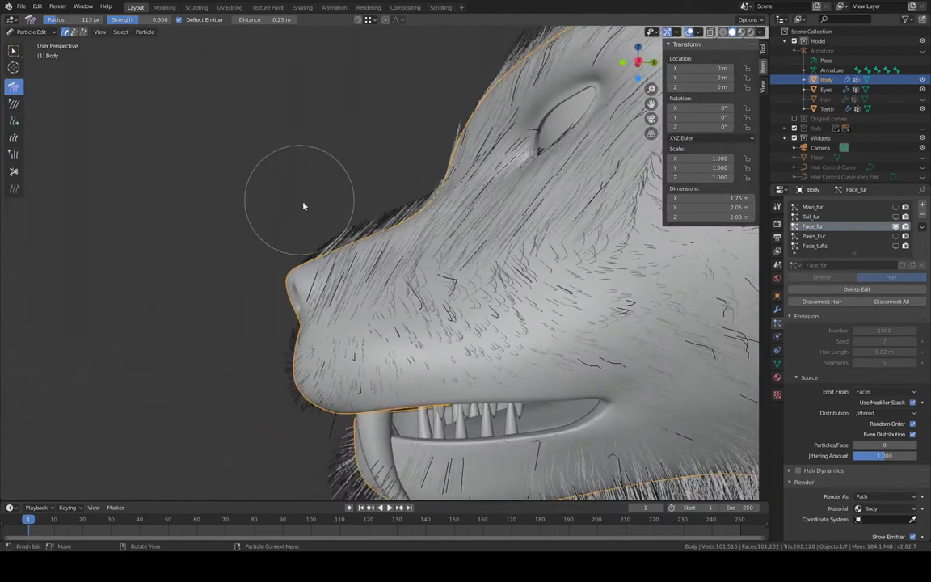
{"action": "left_click_drag", "start_coordinate": [303, 203], "coordinate": [397, 186]}
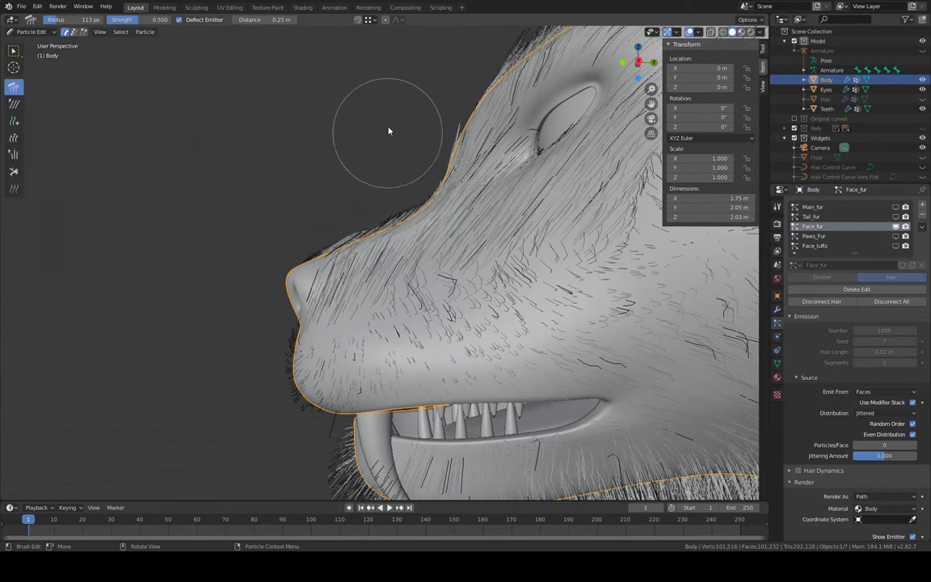
{"action": "mouse_move", "coordinate": [389, 131]}
{"action": "middle_mouse_down"}
{"action": "mouse_move", "coordinate": [474, 182]}
{"action": "mouse_move", "coordinate": [400, 186]}
{"action": "mouse_move", "coordinate": [362, 230]}
{"action": "mouse_move", "coordinate": [296, 210]}
{"action": "middle_mouse_up"}
{"action": "left_click_drag", "start_coordinate": [315, 200], "coordinate": [391, 157]}
{"action": "mouse_move", "coordinate": [399, 155]}
{"action": "middle_mouse_down"}
{"action": "mouse_move", "coordinate": [407, 181]}
{"action": "mouse_move", "coordinate": [386, 188]}
{"action": "middle_mouse_up"}
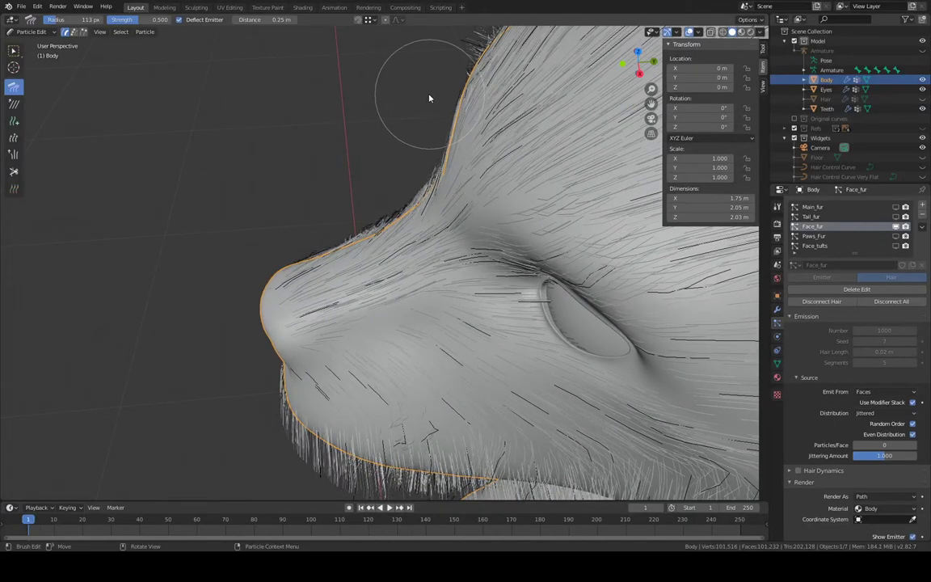
Flatten the fur along the brow and forehead profile by combing it back toward the horns from both sides of the head
{"action": "mouse_move", "coordinate": [430, 94]}
{"action": "middle_mouse_down"}
{"action": "mouse_move", "coordinate": [376, 244]}
{"action": "mouse_move", "coordinate": [395, 171]}
{"action": "mouse_move", "coordinate": [400, 204]}
{"action": "mouse_move", "coordinate": [396, 174]}
{"action": "mouse_move", "coordinate": [403, 193]}
{"action": "mouse_move", "coordinate": [399, 187]}
{"action": "mouse_move", "coordinate": [389, 217]}
{"action": "middle_mouse_up"}
{"action": "left_click_drag", "start_coordinate": [424, 203], "coordinate": [567, 157]}
{"action": "mouse_move", "coordinate": [567, 157]}
{"action": "middle_mouse_down"}
{"action": "mouse_move", "coordinate": [505, 152]}
{"action": "mouse_move", "coordinate": [481, 135]}
{"action": "mouse_move", "coordinate": [337, 235]}
{"action": "middle_mouse_up"}
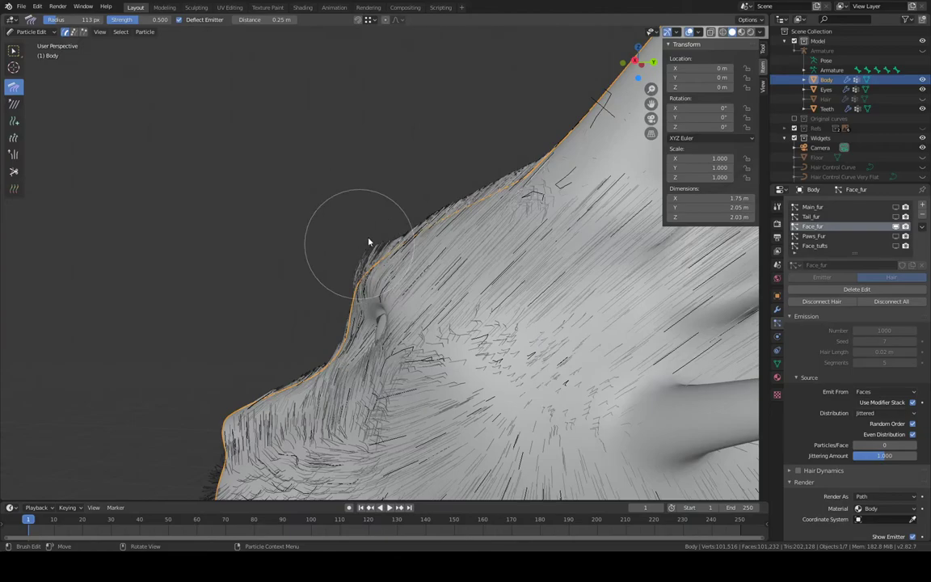
{"action": "mouse_move", "coordinate": [375, 235]}
{"action": "middle_mouse_down"}
{"action": "mouse_move", "coordinate": [395, 220]}
{"action": "mouse_move", "coordinate": [476, 204]}
{"action": "mouse_move", "coordinate": [509, 208]}
{"action": "mouse_move", "coordinate": [530, 242]}
{"action": "mouse_move", "coordinate": [603, 198]}
{"action": "mouse_move", "coordinate": [561, 202]}
{"action": "middle_mouse_up"}
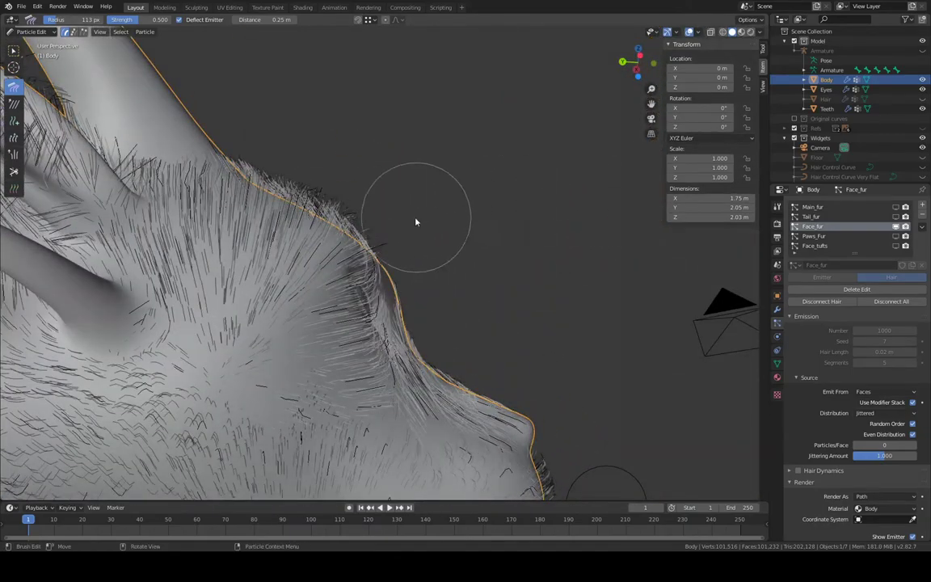
{"action": "mouse_move", "coordinate": [342, 198]}
{"action": "left_mouse_down"}
{"action": "mouse_move", "coordinate": [216, 144]}
{"action": "mouse_move", "coordinate": [201, 119]}
{"action": "mouse_move", "coordinate": [245, 129]}
{"action": "left_mouse_up"}
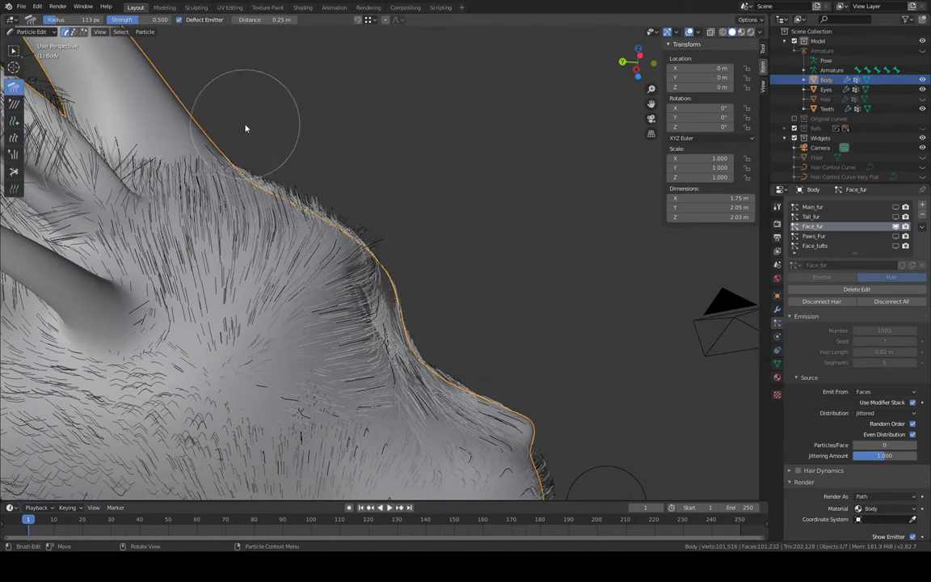
Comb the fur on the creature's right side from the muzzle back across the cheek and past the eye toward the ear
{"action": "mouse_move", "coordinate": [245, 129]}
{"action": "middle_mouse_down"}
{"action": "mouse_move", "coordinate": [482, 239]}
{"action": "mouse_move", "coordinate": [435, 202]}
{"action": "mouse_move", "coordinate": [433, 181]}
{"action": "mouse_move", "coordinate": [454, 193]}
{"action": "mouse_move", "coordinate": [453, 267]}
{"action": "mouse_move", "coordinate": [421, 368]}
{"action": "middle_mouse_up"}
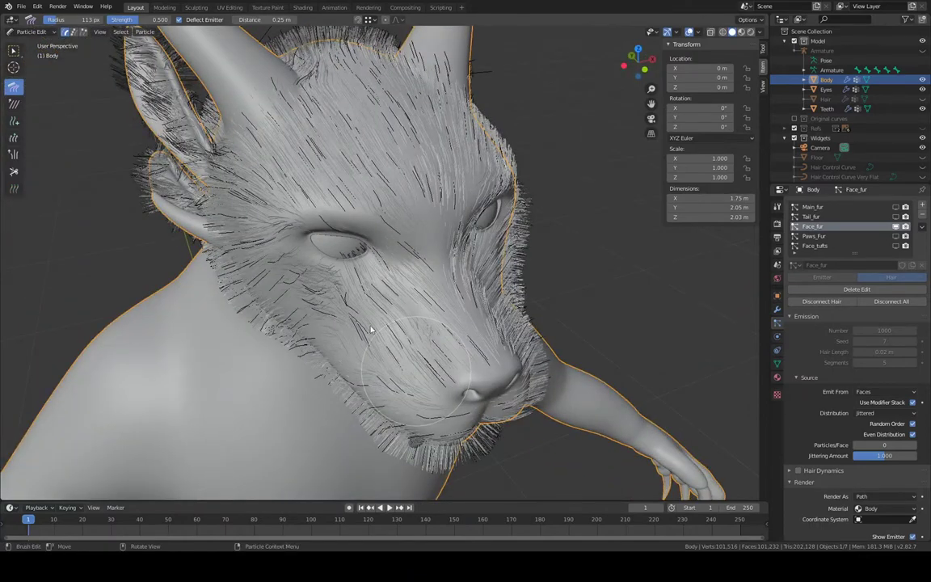
{"action": "mouse_move", "coordinate": [371, 329]}
{"action": "left_mouse_down"}
{"action": "mouse_move", "coordinate": [223, 184]}
{"action": "mouse_move", "coordinate": [152, 77]}
{"action": "left_mouse_up"}
{"action": "mouse_move", "coordinate": [375, 222]}
{"action": "middle_mouse_down"}
{"action": "mouse_move", "coordinate": [385, 181]}
{"action": "mouse_move", "coordinate": [448, 227]}
{"action": "middle_mouse_up"}
{"action": "left_click_drag", "start_coordinate": [462, 399], "coordinate": [414, 377]}
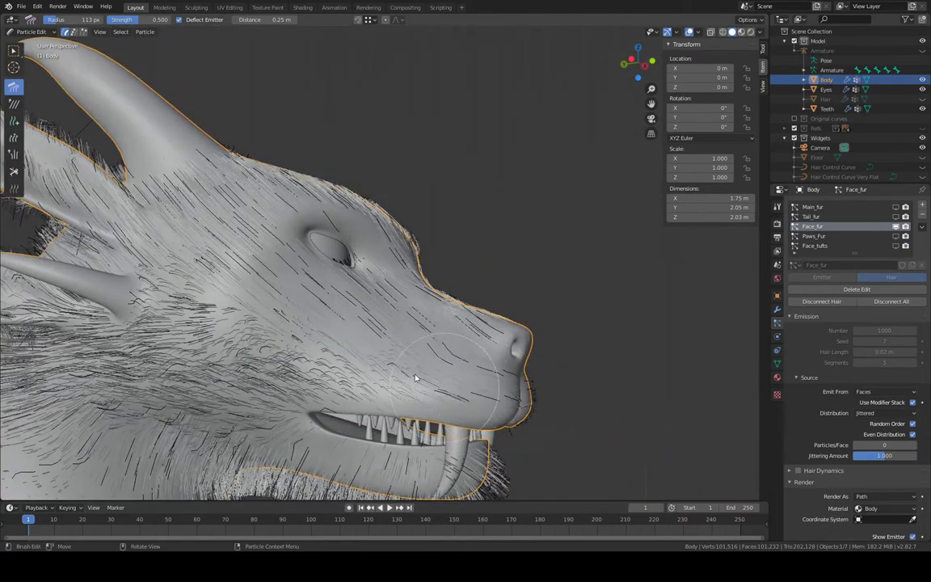
{"action": "mouse_move", "coordinate": [357, 365]}
{"action": "left_mouse_down"}
{"action": "mouse_move", "coordinate": [121, 323]}
{"action": "mouse_move", "coordinate": [32, 344]}
{"action": "left_mouse_up"}
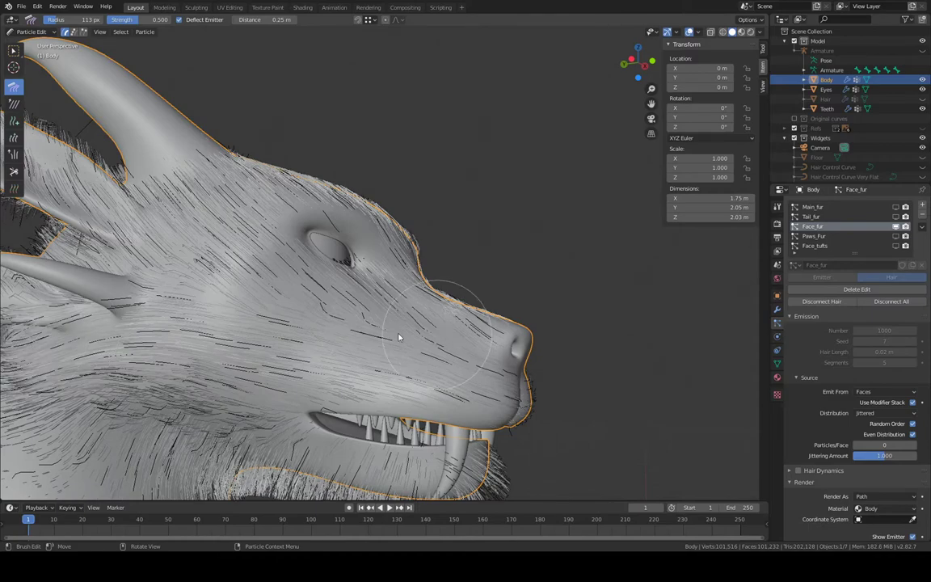
{"action": "mouse_move", "coordinate": [399, 337]}
{"action": "left_mouse_down"}
{"action": "mouse_move", "coordinate": [337, 310]}
{"action": "mouse_move", "coordinate": [270, 259]}
{"action": "mouse_move", "coordinate": [201, 245]}
{"action": "mouse_move", "coordinate": [145, 265]}
{"action": "mouse_move", "coordinate": [121, 238]}
{"action": "mouse_move", "coordinate": [85, 226]}
{"action": "left_mouse_up"}
Comb the fur on the creature's left side from the muzzle back across the cheek toward the ear and down onto the neck
{"action": "mouse_move", "coordinate": [421, 234]}
{"action": "middle_mouse_down"}
{"action": "mouse_move", "coordinate": [335, 251]}
{"action": "mouse_move", "coordinate": [372, 191]}
{"action": "mouse_move", "coordinate": [447, 208]}
{"action": "mouse_move", "coordinate": [283, 331]}
{"action": "middle_mouse_up"}
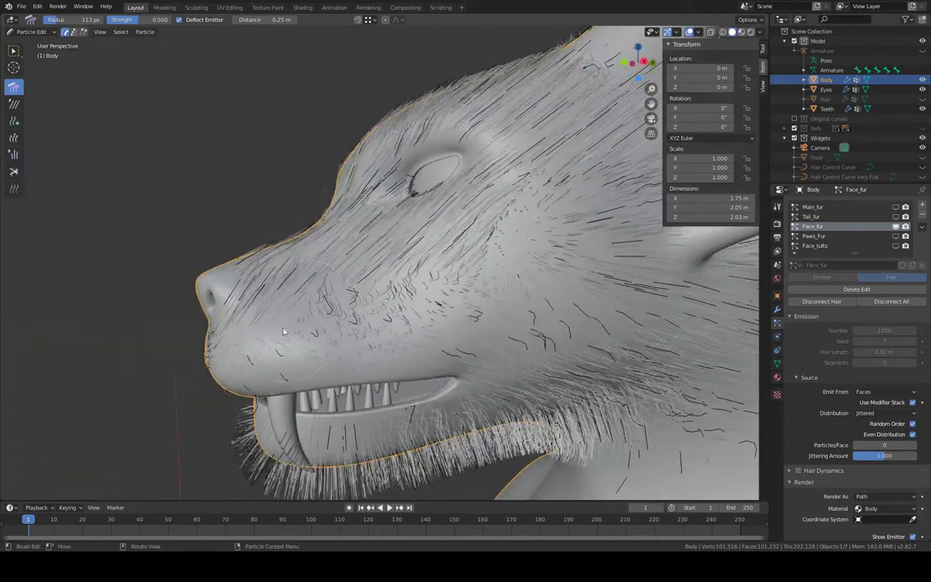
{"action": "mouse_move", "coordinate": [231, 348]}
{"action": "left_mouse_down"}
{"action": "mouse_move", "coordinate": [243, 291]}
{"action": "mouse_move", "coordinate": [332, 275]}
{"action": "mouse_move", "coordinate": [501, 289]}
{"action": "mouse_move", "coordinate": [651, 275]}
{"action": "left_mouse_up"}
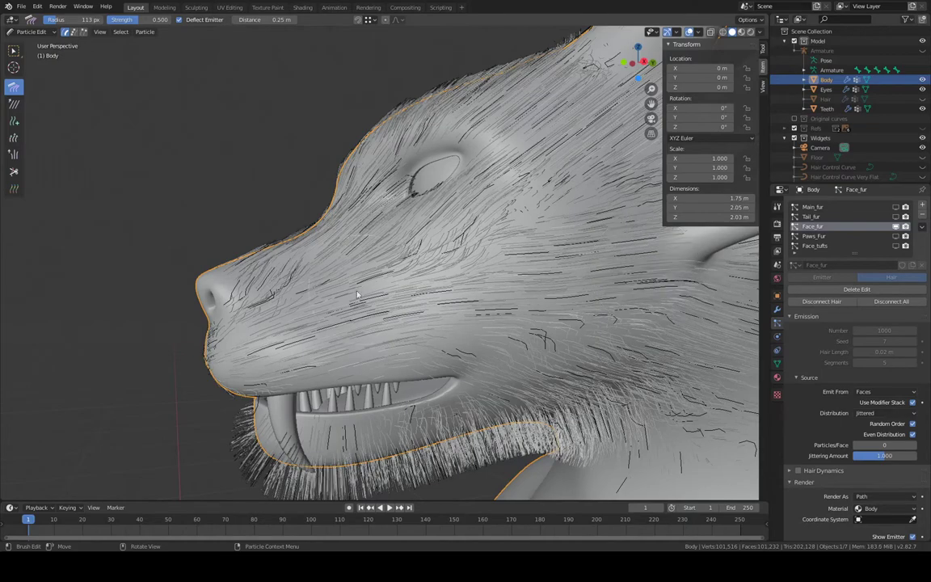
{"action": "mouse_move", "coordinate": [350, 279]}
{"action": "left_mouse_down"}
{"action": "mouse_move", "coordinate": [413, 222]}
{"action": "mouse_move", "coordinate": [513, 188]}
{"action": "mouse_move", "coordinate": [618, 133]}
{"action": "left_mouse_up"}
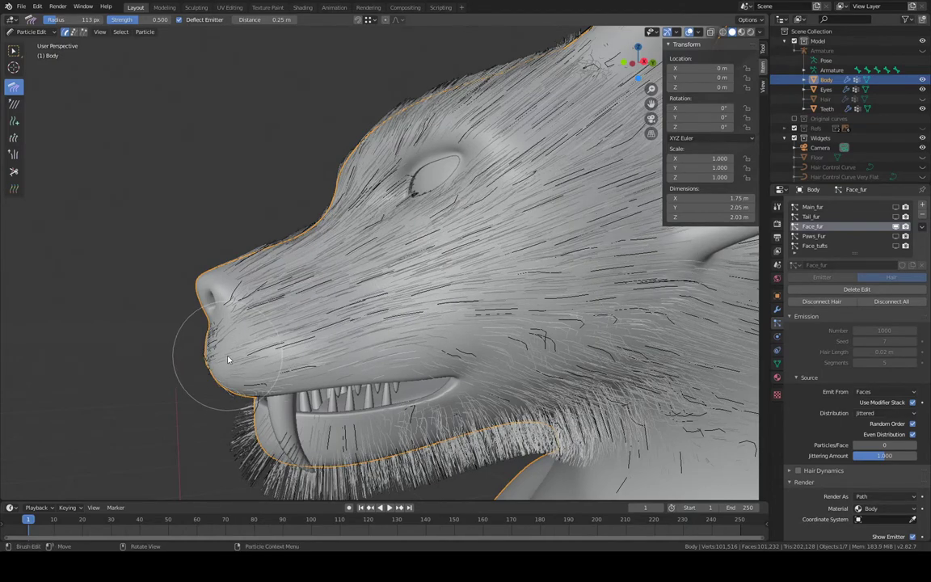
{"action": "middle_click_drag", "start_coordinate": [228, 360], "coordinate": [304, 272]}
{"action": "mouse_move", "coordinate": [369, 241]}
{"action": "left_mouse_down"}
{"action": "mouse_move", "coordinate": [407, 206]}
{"action": "mouse_move", "coordinate": [485, 218]}
{"action": "mouse_move", "coordinate": [715, 310]}
{"action": "left_mouse_up"}
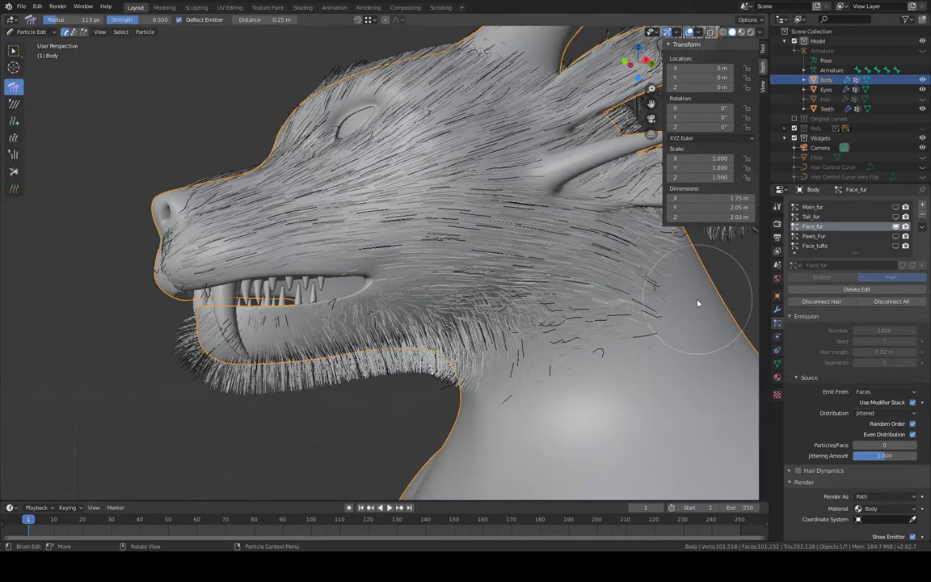
{"action": "mouse_move", "coordinate": [397, 279]}
{"action": "left_mouse_down"}
{"action": "mouse_move", "coordinate": [474, 285]}
{"action": "mouse_move", "coordinate": [557, 333]}
{"action": "mouse_move", "coordinate": [619, 398]}
{"action": "left_mouse_up"}
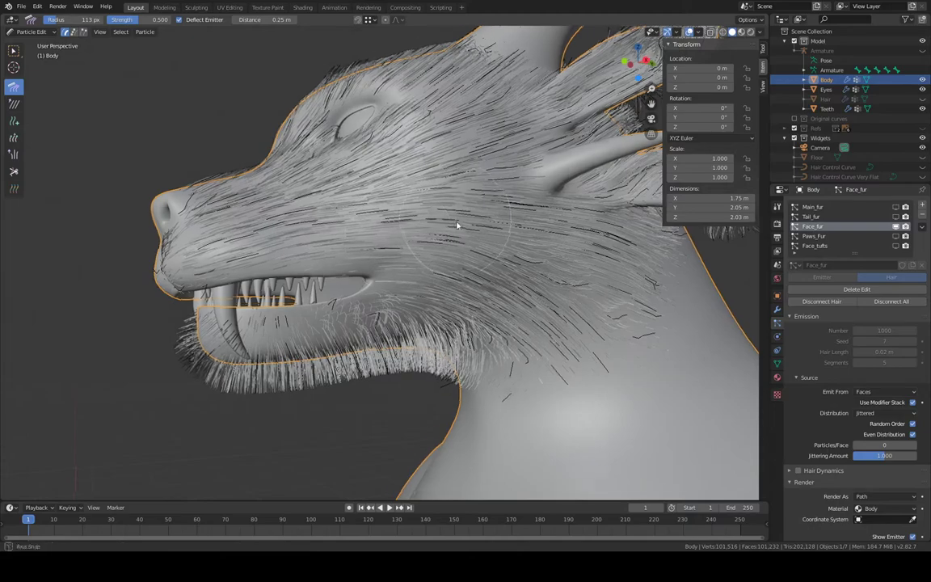
Comb the fur on the crown between the horns straight back, fanning it outward behind each horn
{"action": "mouse_move", "coordinate": [459, 222]}
{"action": "middle_mouse_down"}
{"action": "mouse_move", "coordinate": [413, 339]}
{"action": "mouse_move", "coordinate": [510, 365]}
{"action": "mouse_move", "coordinate": [422, 310]}
{"action": "mouse_move", "coordinate": [409, 320]}
{"action": "mouse_move", "coordinate": [489, 342]}
{"action": "mouse_move", "coordinate": [383, 305]}
{"action": "middle_mouse_up"}
{"action": "mouse_move", "coordinate": [391, 279]}
{"action": "left_mouse_down"}
{"action": "mouse_move", "coordinate": [391, 219]}
{"action": "mouse_move", "coordinate": [364, 154]}
{"action": "mouse_move", "coordinate": [378, 49]}
{"action": "left_mouse_up"}
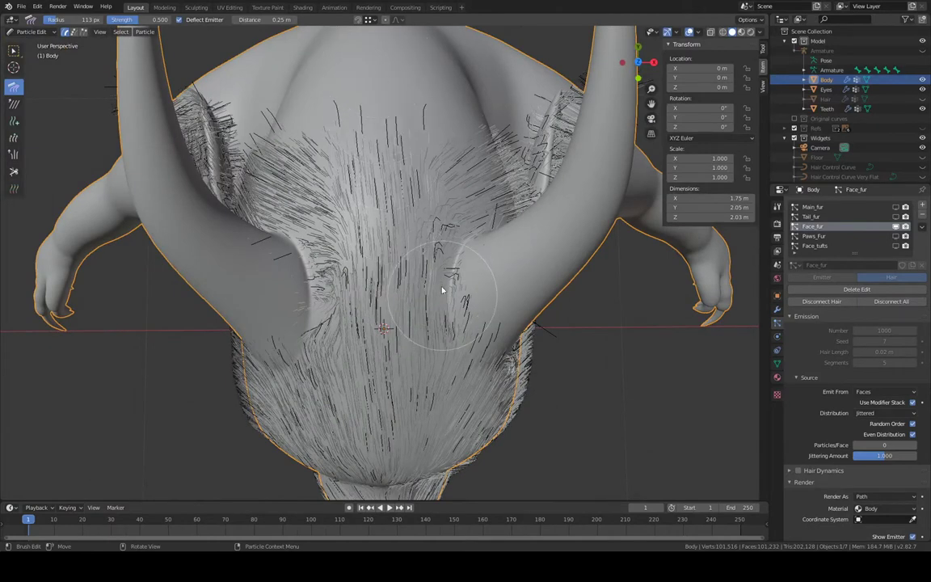
{"action": "mouse_move", "coordinate": [450, 206]}
{"action": "left_mouse_down"}
{"action": "mouse_move", "coordinate": [486, 124]}
{"action": "mouse_move", "coordinate": [485, 101]}
{"action": "left_mouse_up"}
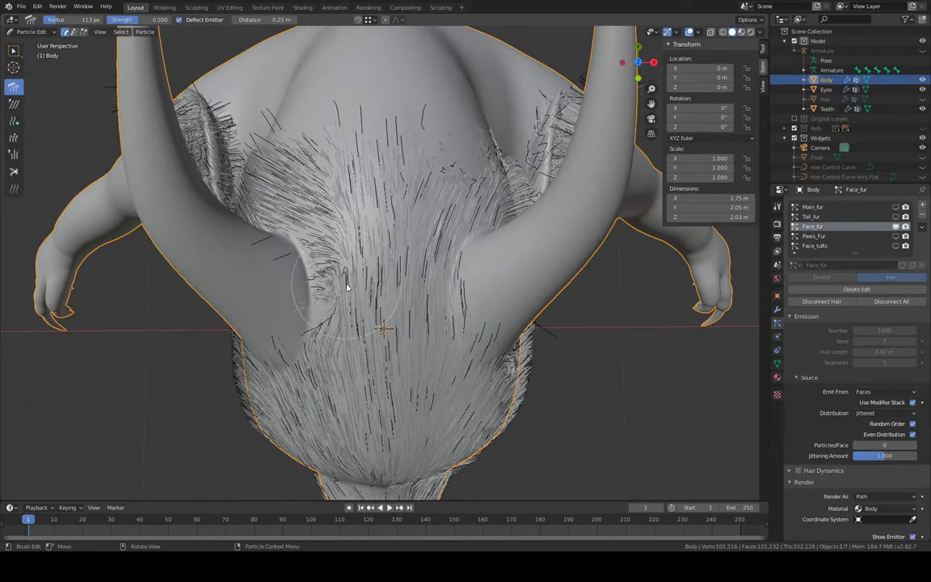
{"action": "mouse_move", "coordinate": [322, 234]}
{"action": "left_mouse_down"}
{"action": "mouse_move", "coordinate": [279, 125]}
{"action": "mouse_move", "coordinate": [261, 96]}
{"action": "mouse_move", "coordinate": [259, 103]}
{"action": "left_mouse_up"}
Comb the fur beside the right horn back toward the ear and sweep the right cheek fur back and down toward the neck
{"action": "middle_click_drag", "start_coordinate": [362, 225], "coordinate": [467, 58]}
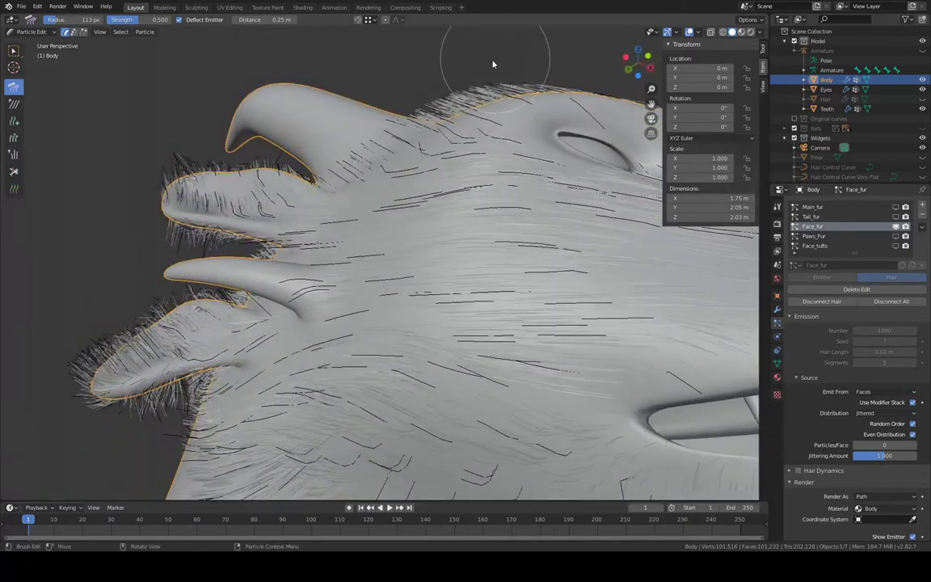
{"action": "mouse_move", "coordinate": [442, 80]}
{"action": "left_mouse_down"}
{"action": "mouse_move", "coordinate": [296, 135]}
{"action": "mouse_move", "coordinate": [263, 170]}
{"action": "left_mouse_up"}
{"action": "mouse_move", "coordinate": [536, 172]}
{"action": "middle_mouse_down"}
{"action": "mouse_move", "coordinate": [437, 103]}
{"action": "mouse_move", "coordinate": [434, 131]}
{"action": "mouse_move", "coordinate": [474, 237]}
{"action": "mouse_move", "coordinate": [518, 147]}
{"action": "mouse_move", "coordinate": [456, 197]}
{"action": "middle_mouse_up"}
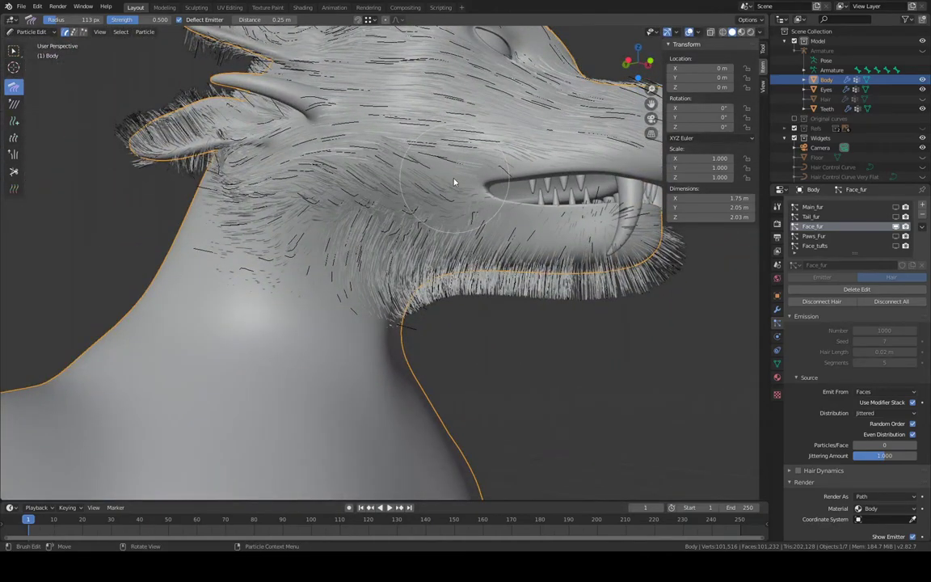
{"action": "mouse_move", "coordinate": [455, 183]}
{"action": "left_mouse_down"}
{"action": "mouse_move", "coordinate": [396, 179]}
{"action": "mouse_move", "coordinate": [337, 193]}
{"action": "mouse_move", "coordinate": [298, 216]}
{"action": "mouse_move", "coordinate": [227, 301]}
{"action": "left_mouse_up"}
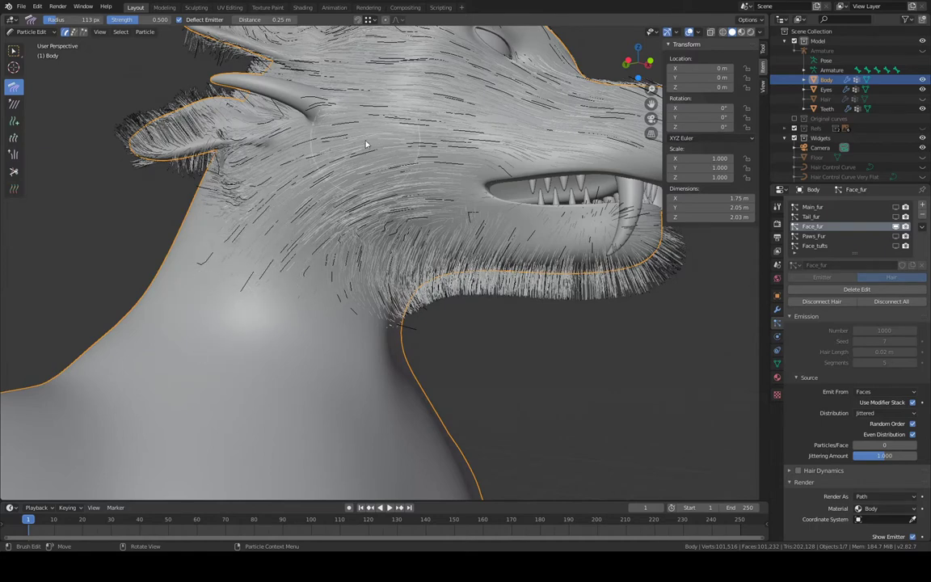
Comb the fur under the lower jaw from the chin straight back along the throat and onto the neck
{"action": "mouse_move", "coordinate": [294, 166]}
{"action": "left_mouse_down"}
{"action": "mouse_move", "coordinate": [243, 174]}
{"action": "mouse_move", "coordinate": [198, 202]}
{"action": "mouse_move", "coordinate": [172, 305]}
{"action": "left_mouse_up"}
{"action": "mouse_move", "coordinate": [566, 236]}
{"action": "middle_mouse_down"}
{"action": "mouse_move", "coordinate": [521, 212]}
{"action": "mouse_move", "coordinate": [517, 185]}
{"action": "mouse_move", "coordinate": [521, 222]}
{"action": "mouse_move", "coordinate": [520, 182]}
{"action": "mouse_move", "coordinate": [524, 260]}
{"action": "mouse_move", "coordinate": [355, 130]}
{"action": "middle_mouse_up"}
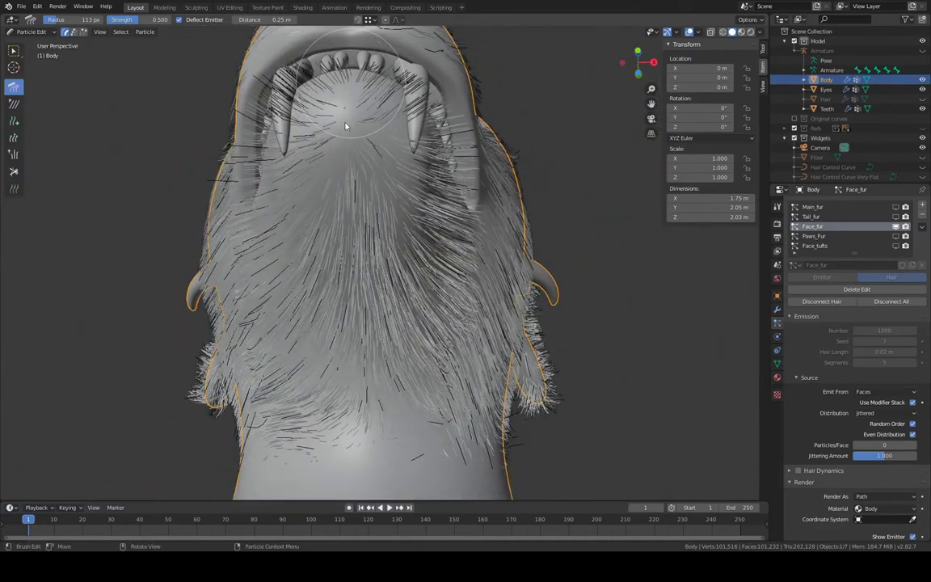
{"action": "mouse_move", "coordinate": [345, 126]}
{"action": "left_mouse_down"}
{"action": "mouse_move", "coordinate": [372, 457]}
{"action": "mouse_move", "coordinate": [360, 485]}
{"action": "left_mouse_up"}
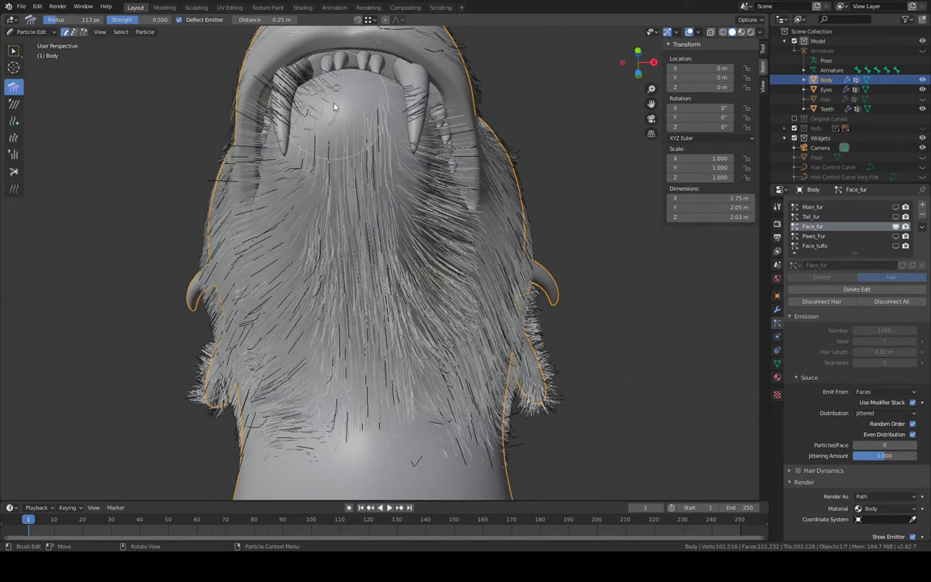
{"action": "mouse_move", "coordinate": [304, 138]}
{"action": "left_mouse_down"}
{"action": "mouse_move", "coordinate": [274, 275]}
{"action": "mouse_move", "coordinate": [302, 347]}
{"action": "mouse_move", "coordinate": [297, 472]}
{"action": "left_mouse_up"}
{"action": "middle_click_drag", "start_coordinate": [294, 138], "coordinate": [332, 123]}
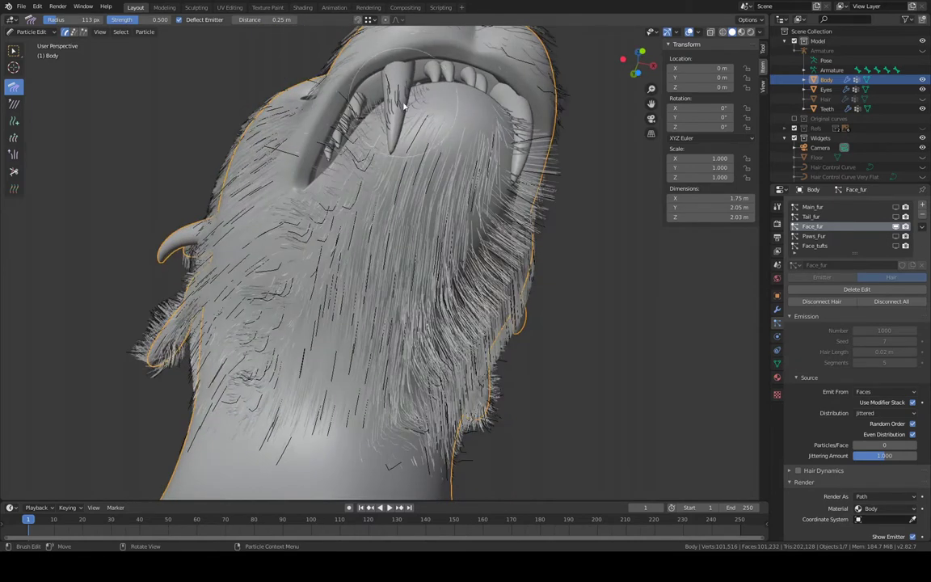
{"action": "mouse_move", "coordinate": [331, 183]}
{"action": "left_mouse_down"}
{"action": "mouse_move", "coordinate": [266, 235]}
{"action": "mouse_move", "coordinate": [242, 356]}
{"action": "mouse_move", "coordinate": [250, 477]}
{"action": "left_mouse_up"}
{"action": "mouse_move", "coordinate": [323, 267]}
{"action": "middle_mouse_down"}
{"action": "mouse_move", "coordinate": [387, 312]}
{"action": "mouse_move", "coordinate": [366, 316]}
{"action": "mouse_move", "coordinate": [401, 326]}
{"action": "mouse_move", "coordinate": [390, 345]}
{"action": "mouse_move", "coordinate": [374, 312]}
{"action": "mouse_move", "coordinate": [297, 298]}
{"action": "mouse_move", "coordinate": [293, 278]}
{"action": "mouse_move", "coordinate": [264, 254]}
{"action": "mouse_move", "coordinate": [348, 109]}
{"action": "middle_mouse_up"}
{"action": "left_click_drag", "start_coordinate": [374, 113], "coordinate": [478, 458]}
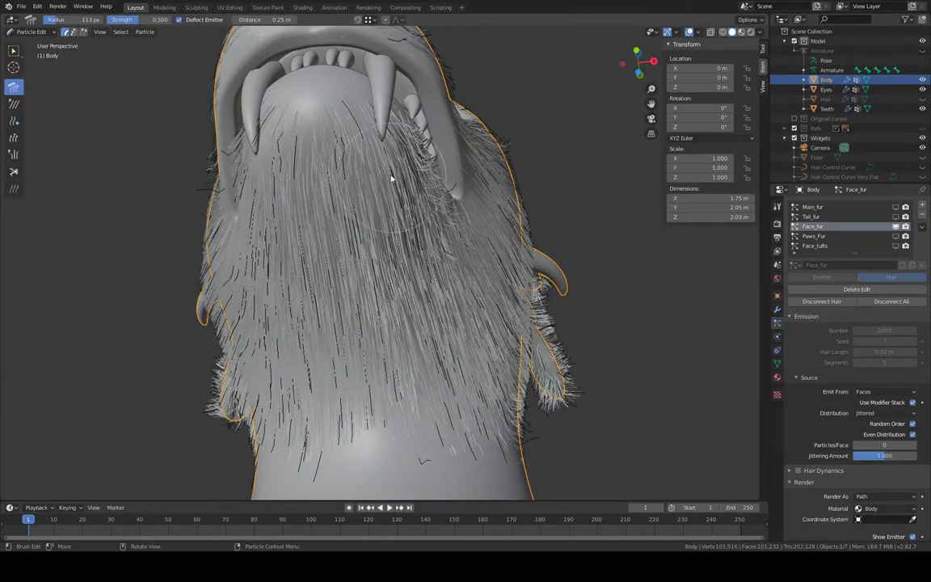
{"action": "mouse_move", "coordinate": [395, 139]}
{"action": "left_mouse_down"}
{"action": "mouse_move", "coordinate": [451, 200]}
{"action": "mouse_move", "coordinate": [507, 469]}
{"action": "left_mouse_up"}
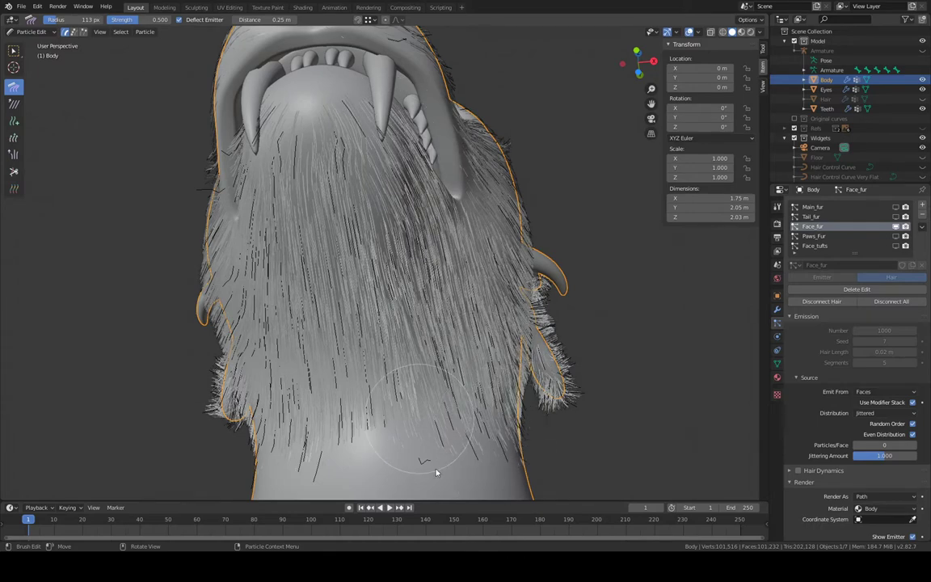
Flatten the fur along the lower edges of the jaw and cheek on both sides, combing it back toward the neck
{"action": "middle_click_drag", "start_coordinate": [428, 350], "coordinate": [238, 374]}
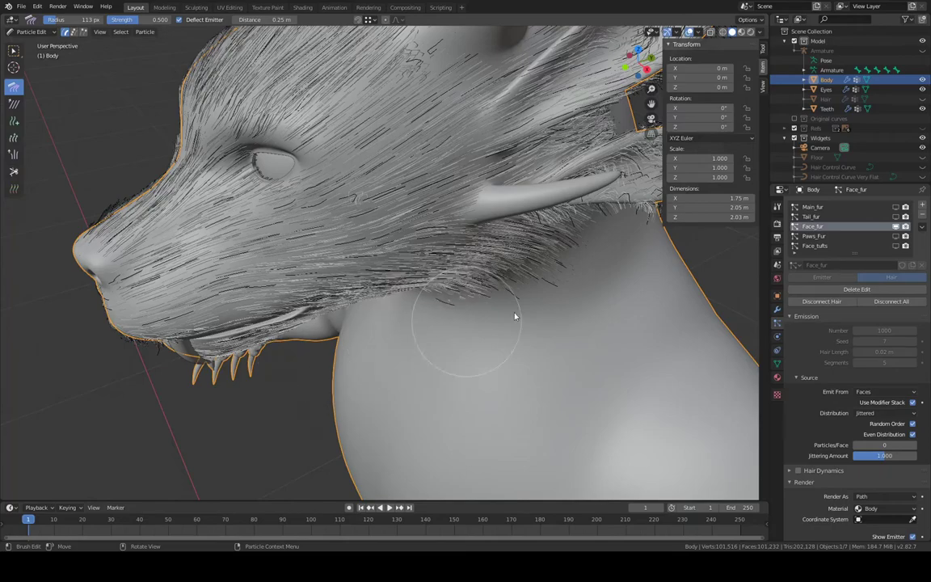
{"action": "mouse_move", "coordinate": [549, 295]}
{"action": "middle_mouse_down"}
{"action": "mouse_move", "coordinate": [474, 272]}
{"action": "mouse_move", "coordinate": [460, 182]}
{"action": "mouse_move", "coordinate": [469, 156]}
{"action": "mouse_move", "coordinate": [478, 177]}
{"action": "mouse_move", "coordinate": [537, 191]}
{"action": "mouse_move", "coordinate": [507, 170]}
{"action": "mouse_move", "coordinate": [468, 250]}
{"action": "mouse_move", "coordinate": [452, 318]}
{"action": "middle_mouse_up"}
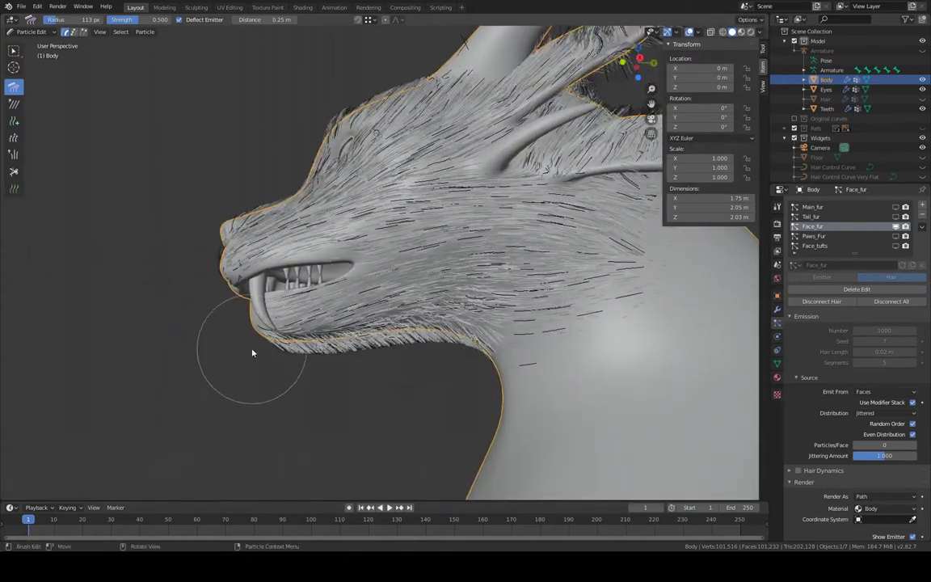
{"action": "mouse_move", "coordinate": [335, 368]}
{"action": "left_mouse_down"}
{"action": "mouse_move", "coordinate": [453, 344]}
{"action": "mouse_move", "coordinate": [527, 359]}
{"action": "left_mouse_up"}
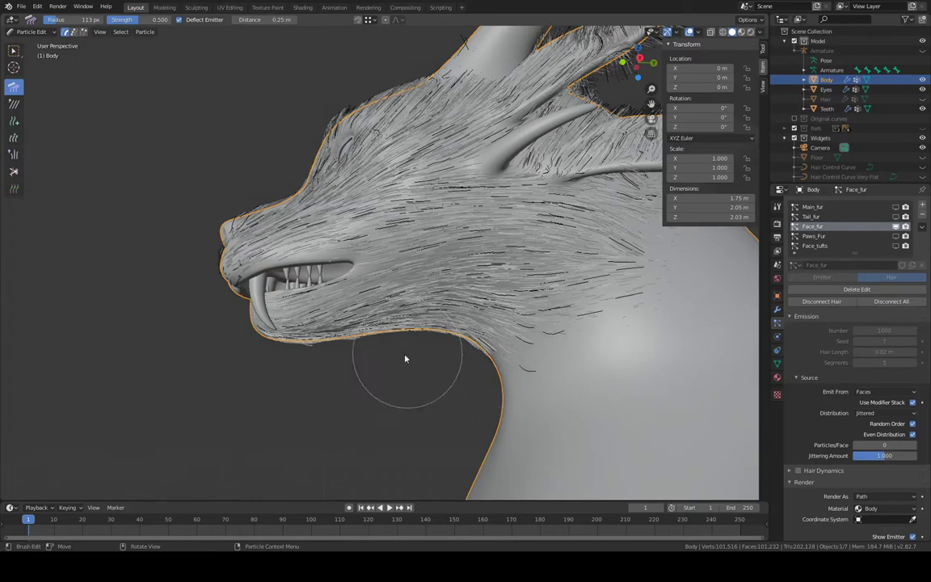
{"action": "middle_click_drag", "start_coordinate": [406, 358], "coordinate": [495, 273]}
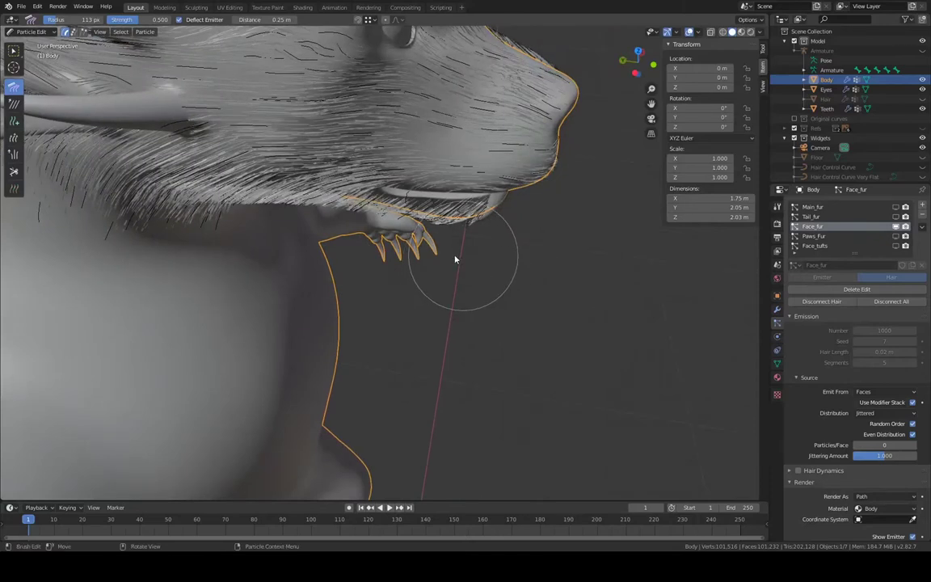
{"action": "mouse_move", "coordinate": [455, 258]}
{"action": "left_mouse_down"}
{"action": "mouse_move", "coordinate": [170, 215]}
{"action": "mouse_move", "coordinate": [81, 269]}
{"action": "left_mouse_up"}
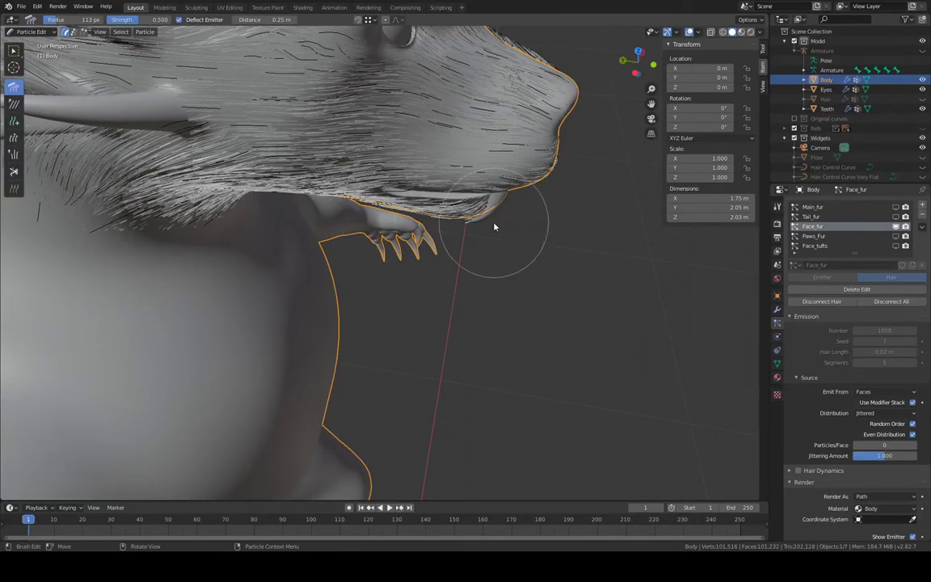
Comb the fur behind the creature's right horn down the back of the head toward the neck
{"action": "middle_click_drag", "start_coordinate": [495, 227], "coordinate": [461, 245]}
{"action": "middle_click_drag", "start_coordinate": [485, 199], "coordinate": [350, 279]}
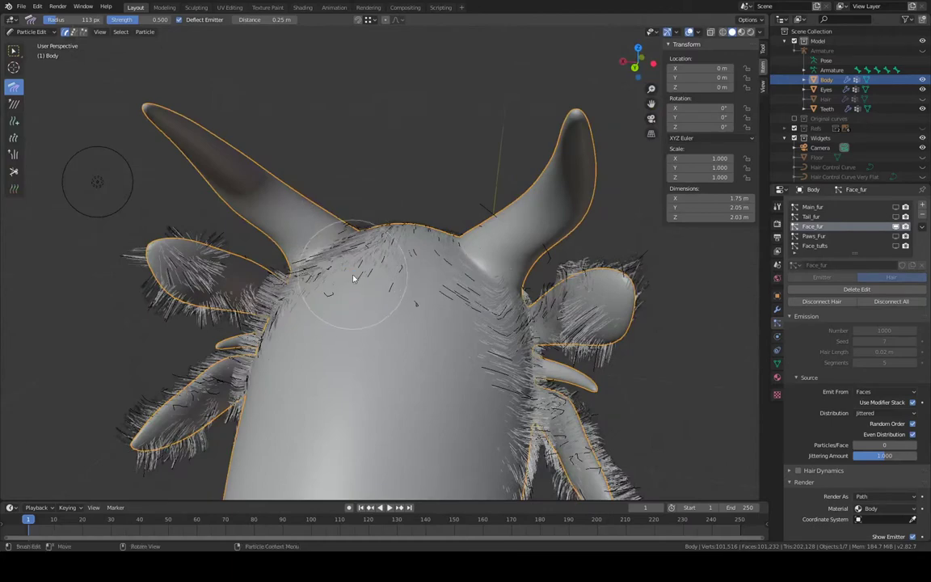
{"action": "middle_click_drag", "start_coordinate": [440, 273], "coordinate": [441, 296]}
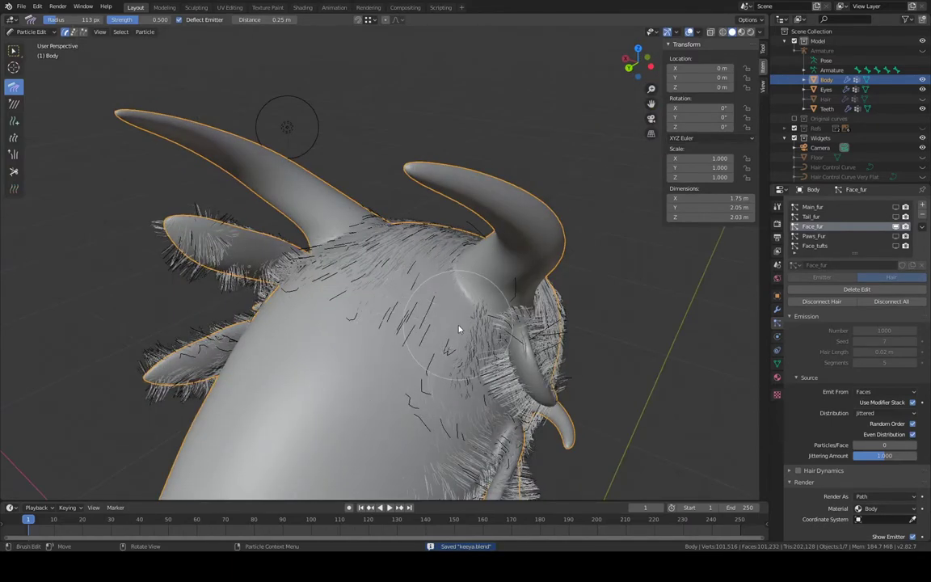
{"action": "left_click_drag", "start_coordinate": [469, 330], "coordinate": [405, 422]}
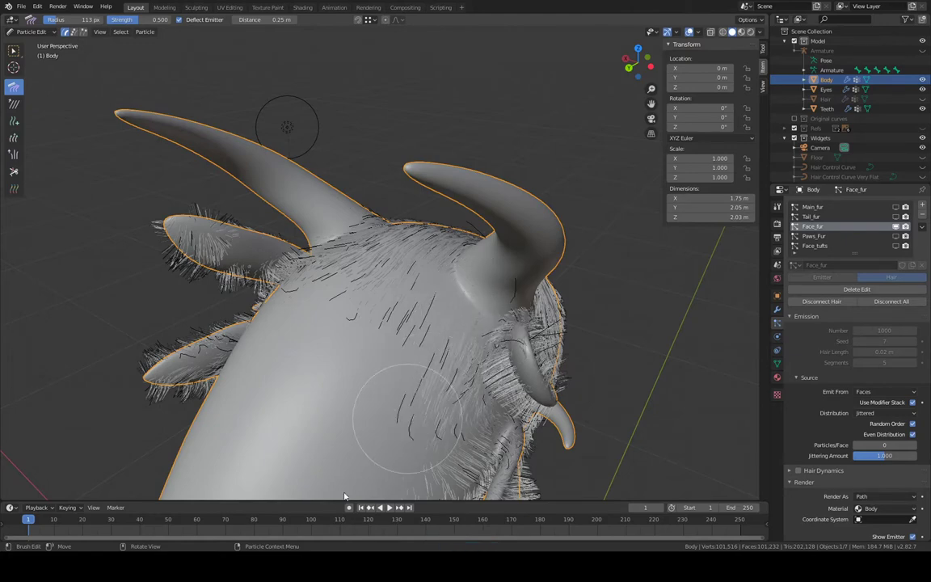
Comb the fur behind the creature's left horn and ears down the side of the neck
{"action": "mouse_move", "coordinate": [329, 277]}
{"action": "middle_mouse_down"}
{"action": "mouse_move", "coordinate": [393, 271]}
{"action": "mouse_move", "coordinate": [339, 265]}
{"action": "middle_mouse_up"}
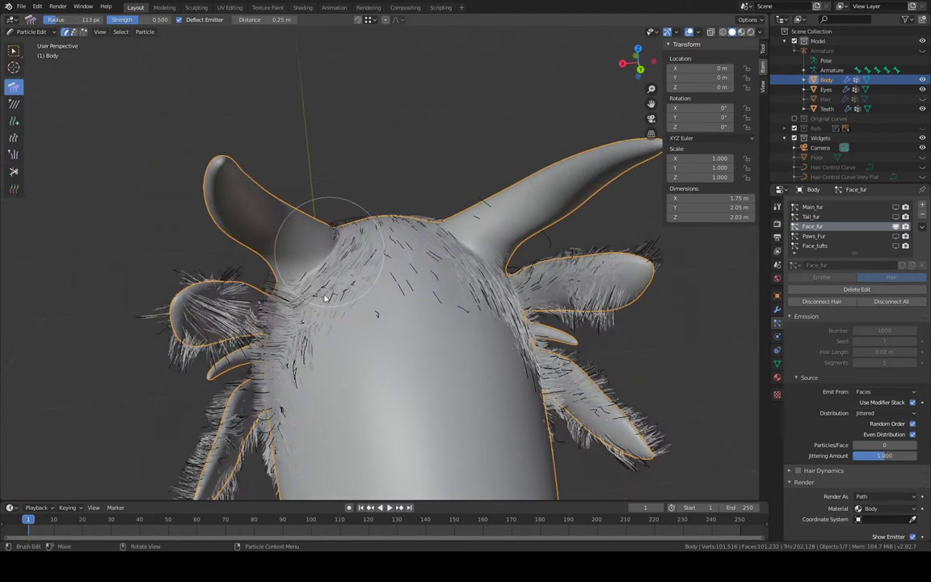
{"action": "middle_click_drag", "start_coordinate": [331, 452], "coordinate": [333, 300]}
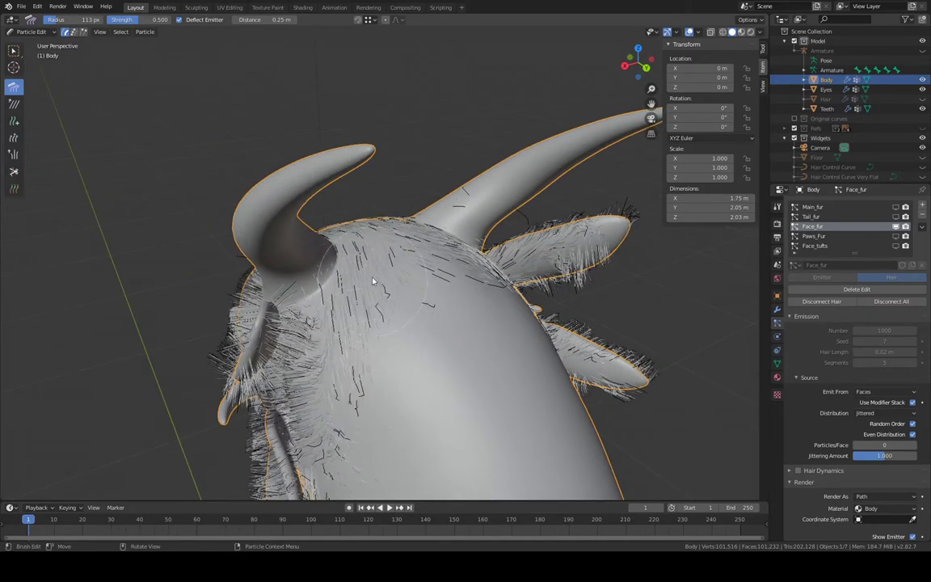
{"action": "middle_click_drag", "start_coordinate": [439, 431], "coordinate": [289, 304]}
{"action": "mouse_move", "coordinate": [283, 314]}
{"action": "left_mouse_down"}
{"action": "mouse_move", "coordinate": [264, 339]}
{"action": "mouse_move", "coordinate": [281, 402]}
{"action": "mouse_move", "coordinate": [312, 429]}
{"action": "left_mouse_up"}
{"action": "left_click_drag", "start_coordinate": [296, 363], "coordinate": [307, 430]}
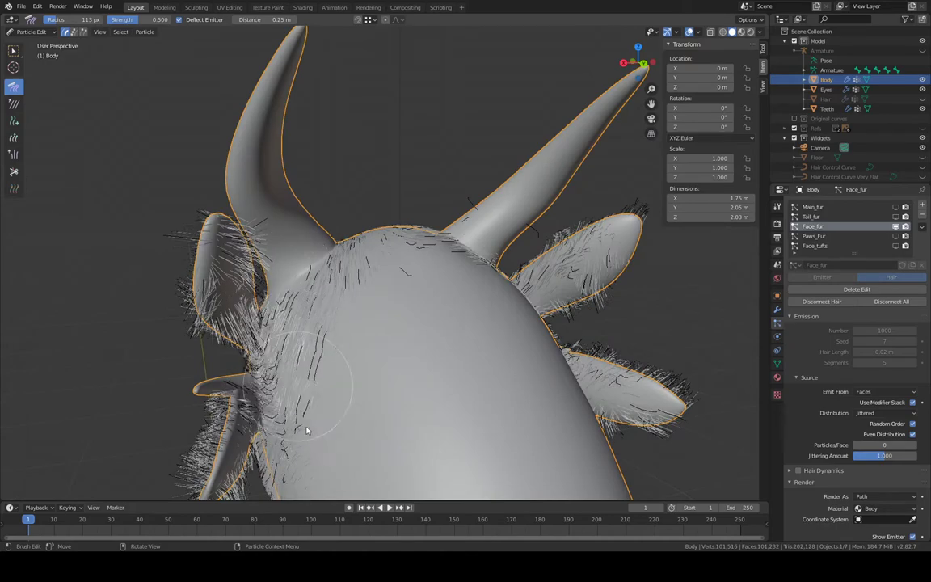
Comb the fur on the front and back of the creature's upper left ear outward toward its tip
{"action": "middle_click_drag", "start_coordinate": [344, 477], "coordinate": [467, 316]}
{"action": "middle_click_drag", "start_coordinate": [401, 289], "coordinate": [380, 322]}
{"action": "mouse_move", "coordinate": [407, 344]}
{"action": "left_mouse_down"}
{"action": "mouse_move", "coordinate": [437, 307]}
{"action": "mouse_move", "coordinate": [506, 271]}
{"action": "mouse_move", "coordinate": [550, 276]}
{"action": "left_mouse_up"}
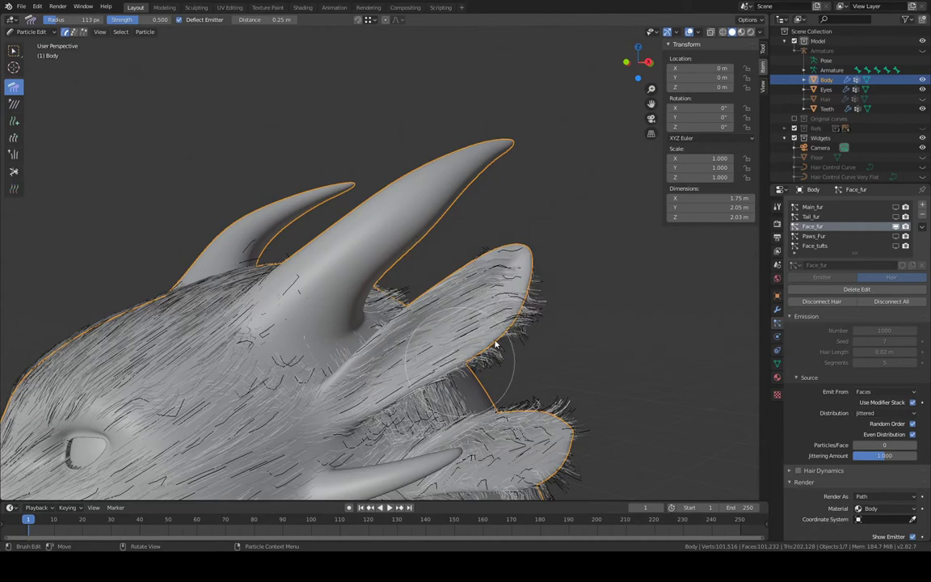
{"action": "mouse_move", "coordinate": [582, 162]}
{"action": "middle_mouse_down"}
{"action": "mouse_move", "coordinate": [495, 187]}
{"action": "mouse_move", "coordinate": [382, 191]}
{"action": "mouse_move", "coordinate": [322, 334]}
{"action": "middle_mouse_up"}
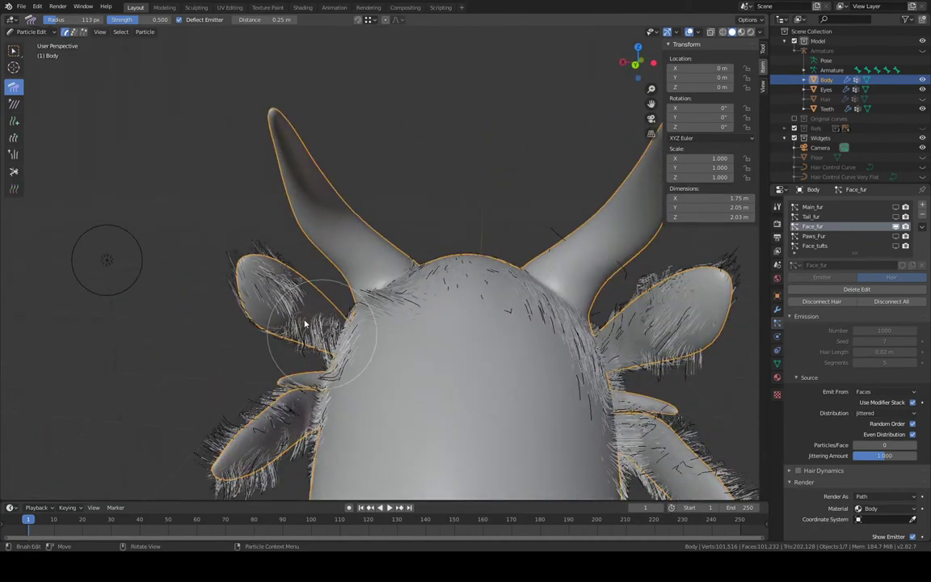
{"action": "mouse_move", "coordinate": [305, 323]}
{"action": "left_mouse_down"}
{"action": "mouse_move", "coordinate": [243, 277]}
{"action": "mouse_move", "coordinate": [240, 252]}
{"action": "left_mouse_up"}
{"action": "mouse_move", "coordinate": [321, 277]}
{"action": "middle_mouse_down", "text": "ctrl"}
{"action": "mouse_move", "coordinate": [323, 253]}
{"action": "mouse_move", "coordinate": [359, 221]}
{"action": "mouse_move", "coordinate": [389, 230]}
{"action": "middle_mouse_up", "text": "ctrl"}
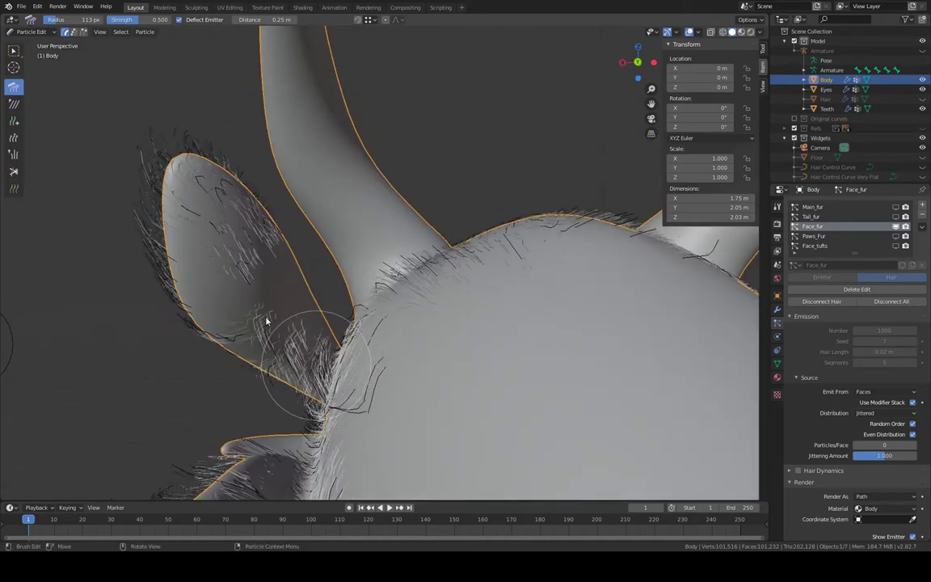
{"action": "mouse_move", "coordinate": [266, 322]}
{"action": "left_mouse_down"}
{"action": "mouse_move", "coordinate": [225, 245]}
{"action": "mouse_move", "coordinate": [113, 90]}
{"action": "mouse_move", "coordinate": [209, 143]}
{"action": "left_mouse_up"}
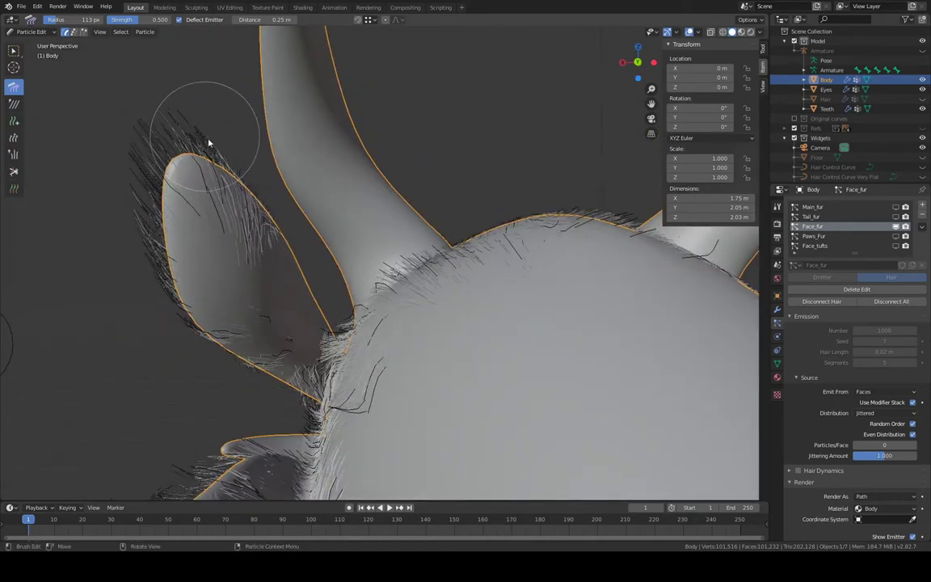
{"action": "mouse_move", "coordinate": [209, 143]}
{"action": "middle_mouse_down"}
{"action": "mouse_move", "coordinate": [332, 233]}
{"action": "mouse_move", "coordinate": [329, 287]}
{"action": "middle_mouse_up"}
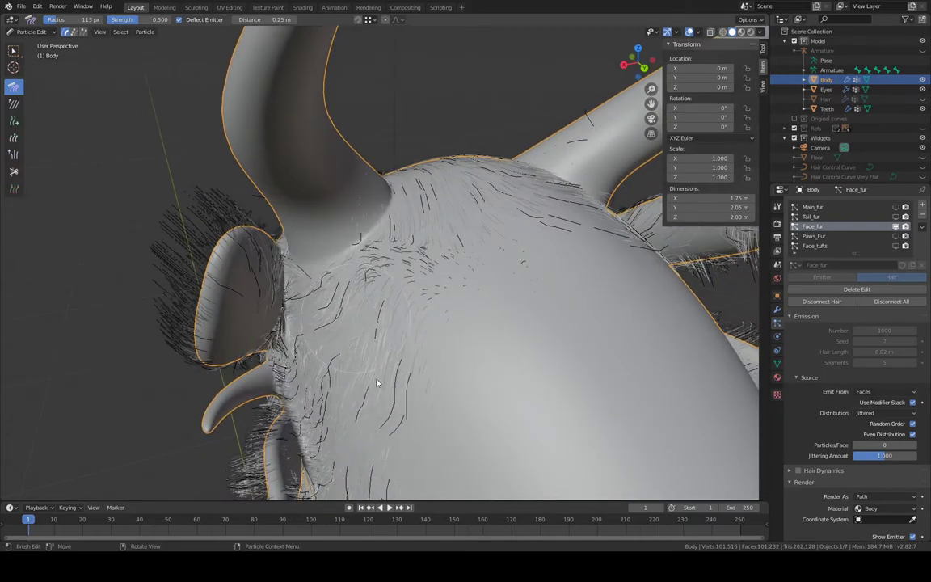
Smooth the raised fur along the top of the forehead back toward the horns
{"action": "mouse_move", "coordinate": [376, 357]}
{"action": "middle_mouse_down"}
{"action": "mouse_move", "coordinate": [372, 378]}
{"action": "mouse_move", "coordinate": [376, 240]}
{"action": "middle_mouse_up"}
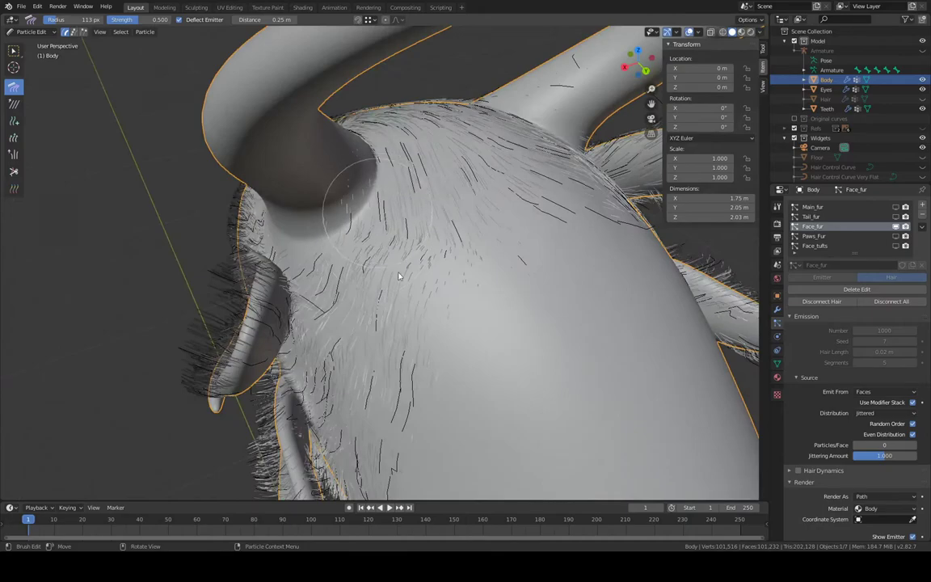
{"action": "mouse_move", "coordinate": [406, 321]}
{"action": "middle_mouse_down"}
{"action": "mouse_move", "coordinate": [325, 279]}
{"action": "mouse_move", "coordinate": [359, 299]}
{"action": "mouse_move", "coordinate": [359, 356]}
{"action": "mouse_move", "coordinate": [401, 354]}
{"action": "mouse_move", "coordinate": [390, 229]}
{"action": "mouse_move", "coordinate": [410, 409]}
{"action": "mouse_move", "coordinate": [374, 312]}
{"action": "mouse_move", "coordinate": [354, 285]}
{"action": "middle_mouse_up"}
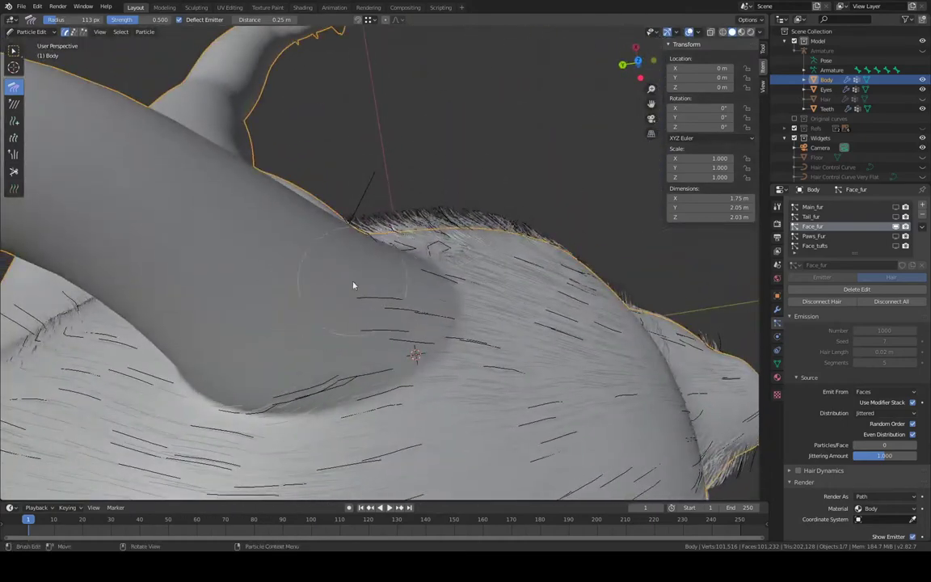
{"action": "left_click_drag", "start_coordinate": [507, 195], "coordinate": [472, 187]}
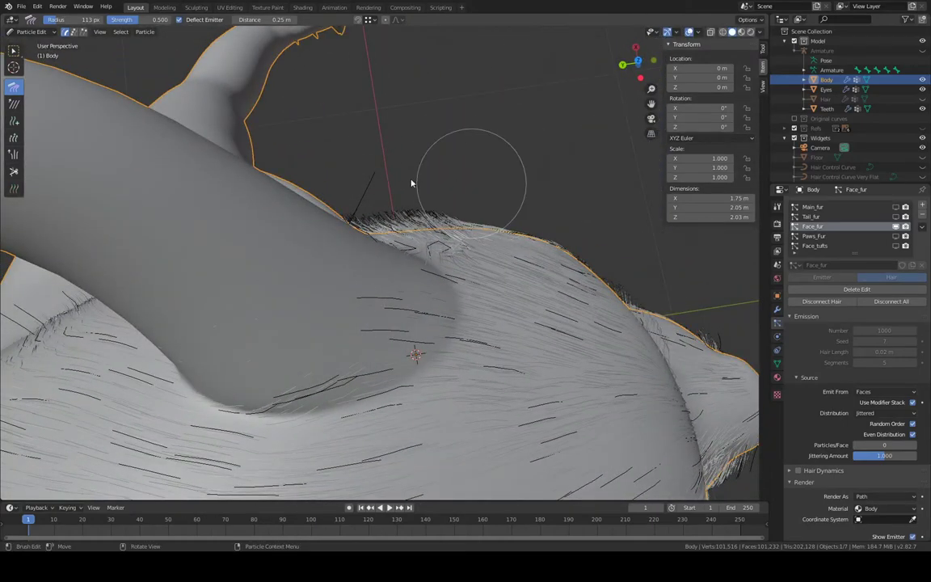
{"action": "left_click_drag", "start_coordinate": [412, 183], "coordinate": [361, 181]}
Comb the outer fur of both left ears, including the lower ear's bottom edge, lengthwise toward the tips
{"action": "middle_click_drag", "start_coordinate": [288, 142], "coordinate": [408, 233]}
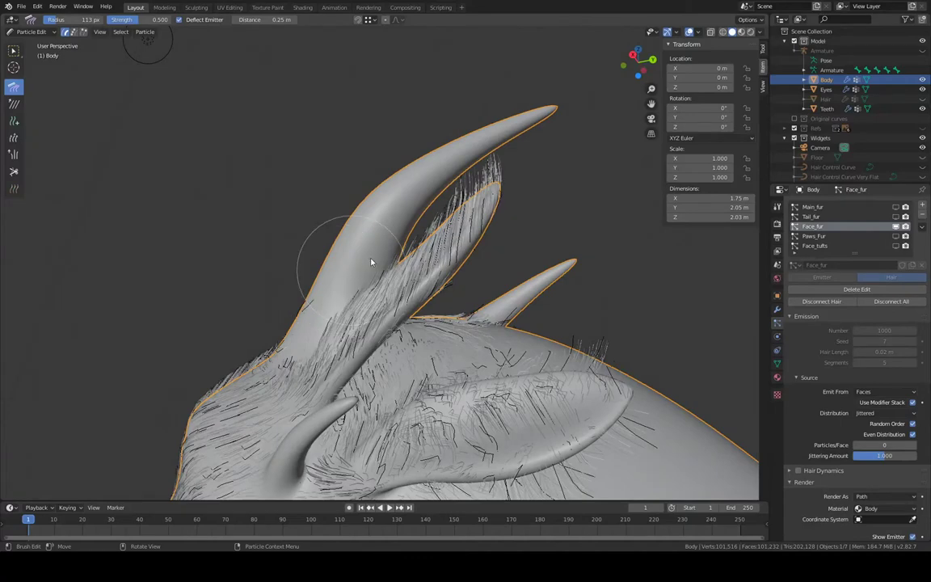
{"action": "left_click_drag", "start_coordinate": [371, 262], "coordinate": [524, 147]}
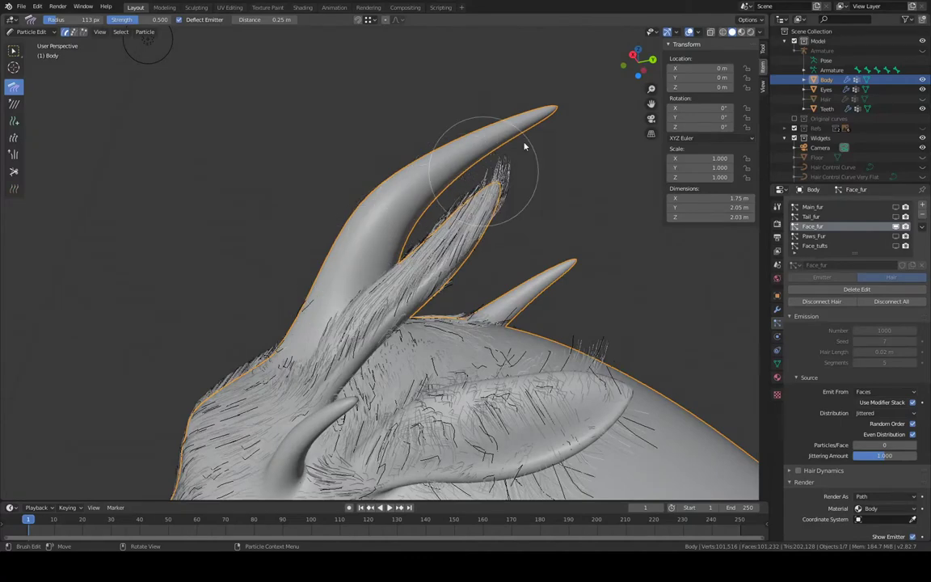
{"action": "middle_click_drag", "start_coordinate": [554, 117], "coordinate": [512, 293]}
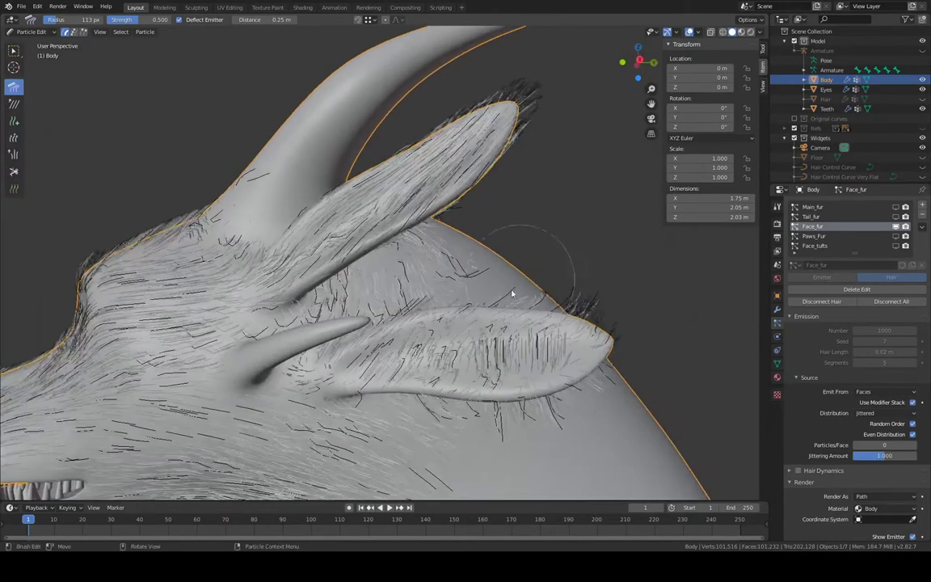
{"action": "mouse_move", "coordinate": [441, 362]}
{"action": "left_mouse_down"}
{"action": "mouse_move", "coordinate": [420, 327]}
{"action": "mouse_move", "coordinate": [655, 378]}
{"action": "left_mouse_up"}
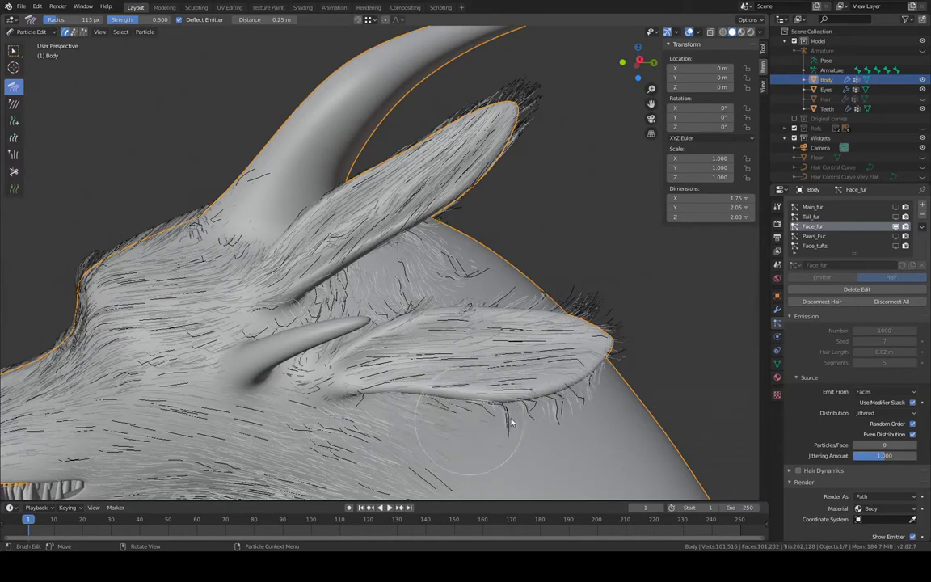
{"action": "mouse_move", "coordinate": [512, 422]}
{"action": "left_mouse_down"}
{"action": "mouse_move", "coordinate": [589, 396]}
{"action": "mouse_move", "coordinate": [701, 385]}
{"action": "mouse_move", "coordinate": [597, 326]}
{"action": "left_mouse_up"}
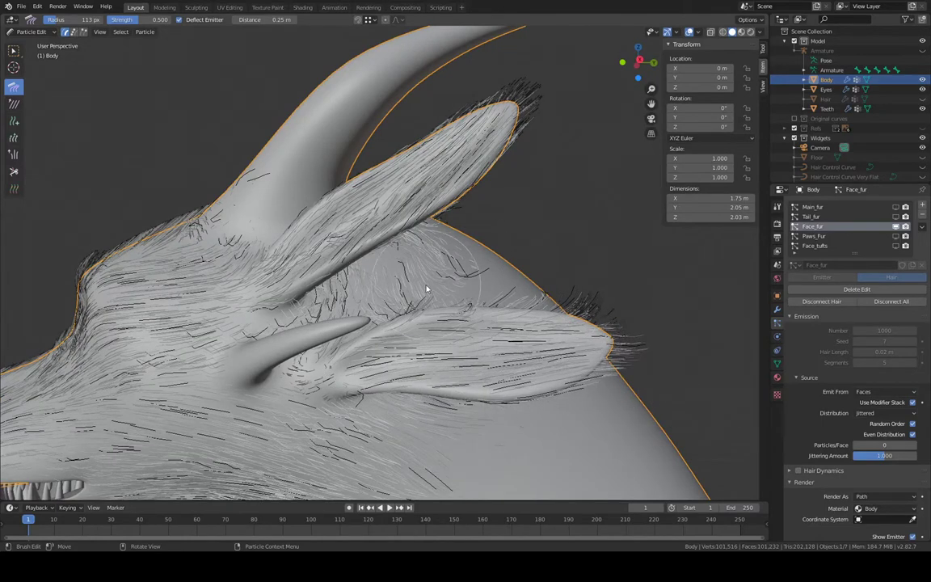
Comb the fur between the two left ears straight back and sweep the hair behind them down the neck
{"action": "mouse_move", "coordinate": [358, 302]}
{"action": "left_mouse_down"}
{"action": "mouse_move", "coordinate": [324, 267]}
{"action": "mouse_move", "coordinate": [413, 261]}
{"action": "mouse_move", "coordinate": [613, 315]}
{"action": "left_mouse_up"}
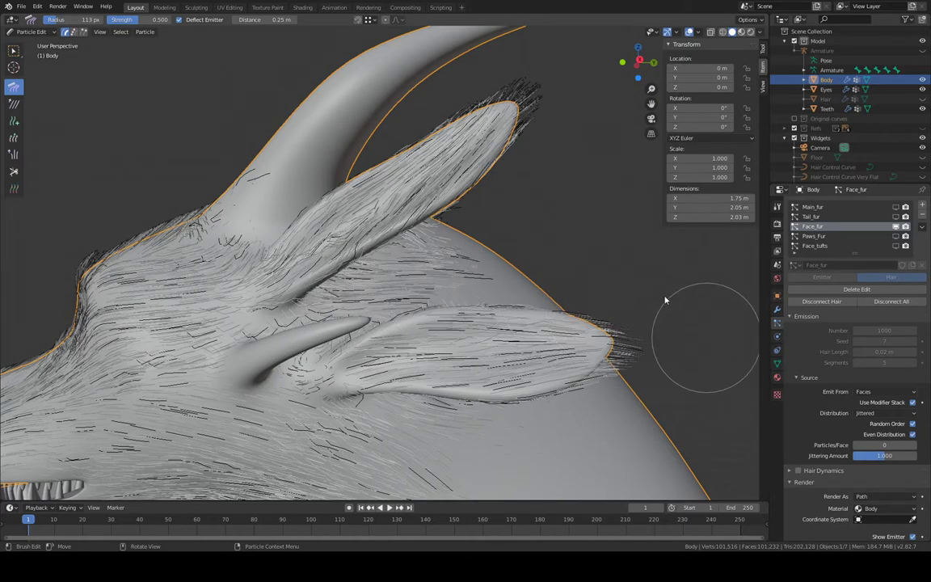
{"action": "mouse_move", "coordinate": [696, 333]}
{"action": "middle_mouse_down"}
{"action": "mouse_move", "coordinate": [536, 316]}
{"action": "mouse_move", "coordinate": [542, 351]}
{"action": "mouse_move", "coordinate": [359, 227]}
{"action": "middle_mouse_up"}
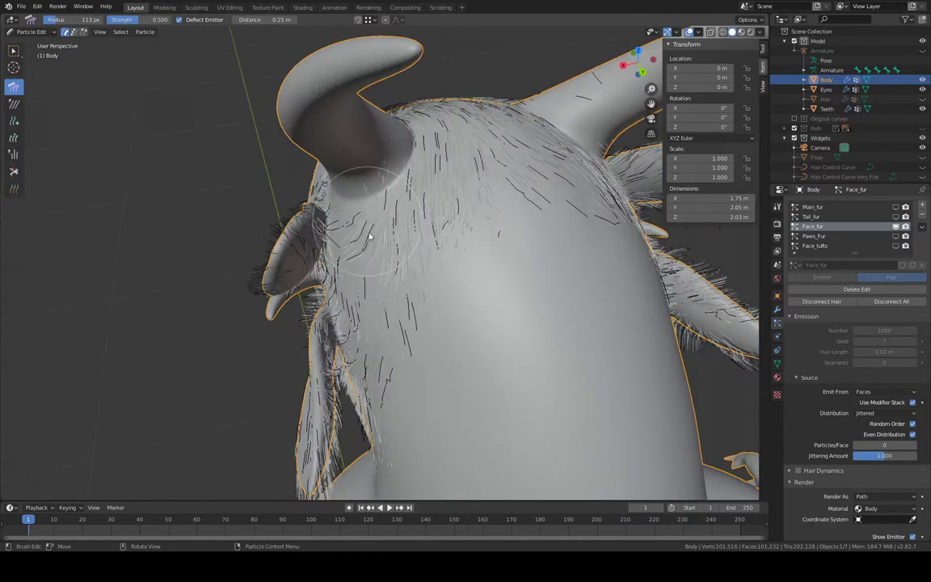
{"action": "left_click_drag", "start_coordinate": [394, 326], "coordinate": [414, 390]}
Comb the fur on the undersides and rear edges of both left ears up toward their tips
{"action": "mouse_move", "coordinate": [386, 307]}
{"action": "middle_mouse_down"}
{"action": "mouse_move", "coordinate": [386, 322]}
{"action": "mouse_move", "coordinate": [366, 272]}
{"action": "mouse_move", "coordinate": [438, 357]}
{"action": "mouse_move", "coordinate": [414, 299]}
{"action": "mouse_move", "coordinate": [394, 285]}
{"action": "middle_mouse_up"}
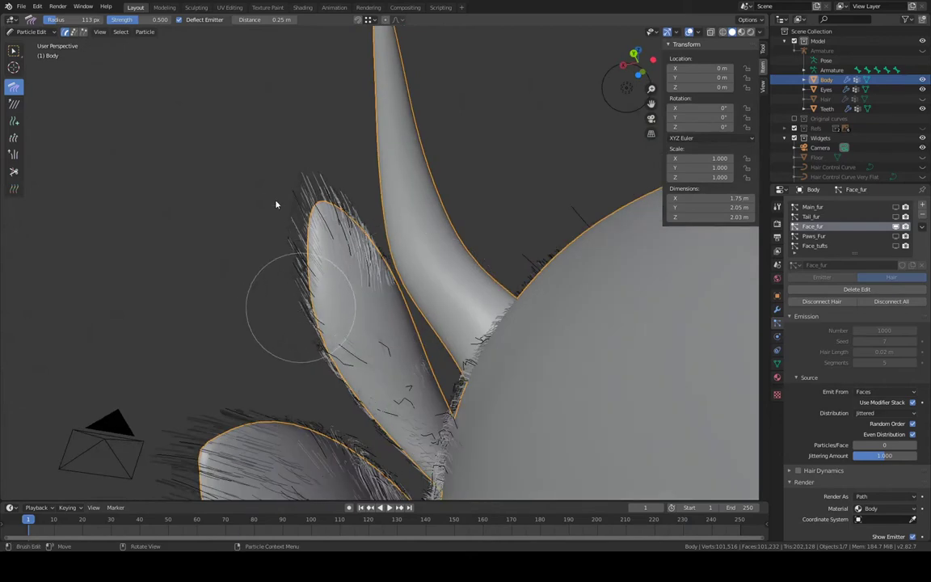
{"action": "middle_click_drag", "start_coordinate": [429, 225], "coordinate": [436, 301]}
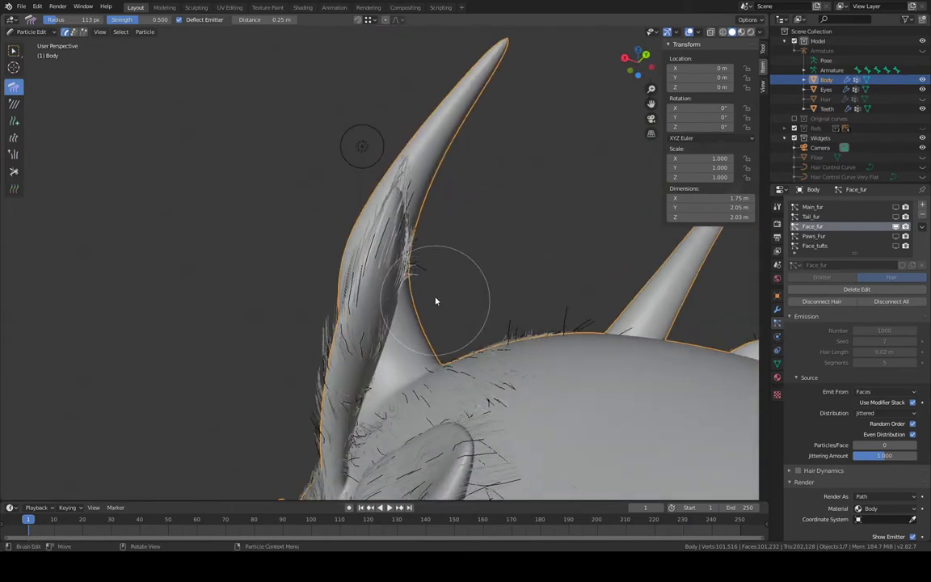
{"action": "left_click_drag", "start_coordinate": [441, 207], "coordinate": [455, 108]}
{"action": "mouse_move", "coordinate": [518, 177]}
{"action": "middle_mouse_down"}
{"action": "mouse_move", "coordinate": [539, 112]}
{"action": "mouse_move", "coordinate": [539, 56]}
{"action": "mouse_move", "coordinate": [505, 193]}
{"action": "mouse_move", "coordinate": [540, 172]}
{"action": "middle_mouse_up"}
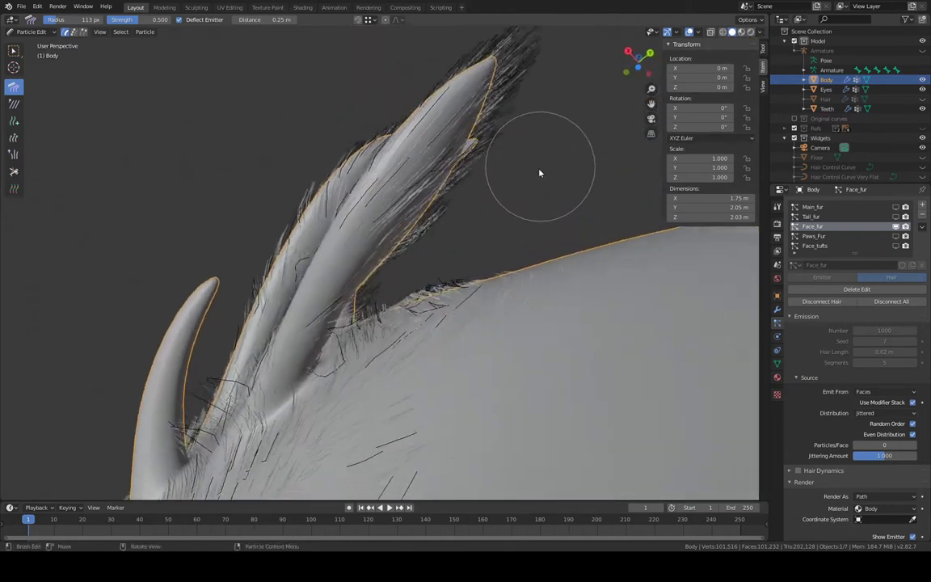
{"action": "left_click_drag", "start_coordinate": [445, 251], "coordinate": [534, 65]}
{"action": "mouse_move", "coordinate": [518, 139]}
{"action": "middle_mouse_down"}
{"action": "mouse_move", "coordinate": [468, 167]}
{"action": "mouse_move", "coordinate": [451, 108]}
{"action": "middle_mouse_up"}
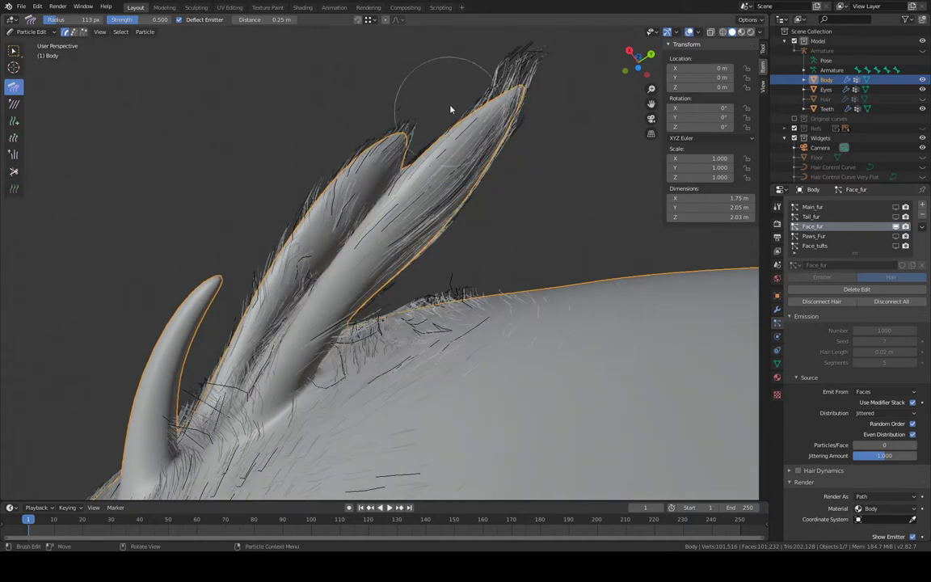
Comb the fur at the ear tip outward and, with a 58 px comb radius, smooth the raised hair behind the ear base back along the neck
{"action": "mouse_move", "coordinate": [502, 62]}
{"action": "left_mouse_down"}
{"action": "mouse_move", "coordinate": [533, 39]}
{"action": "mouse_move", "coordinate": [570, 30]}
{"action": "left_mouse_up"}
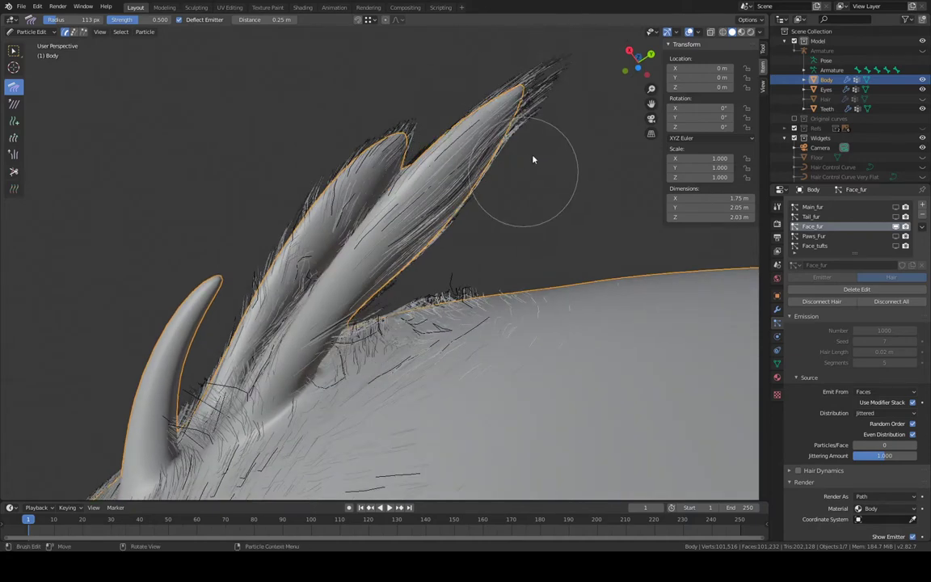
{"action": "mouse_move", "coordinate": [582, 83]}
{"action": "middle_mouse_down"}
{"action": "mouse_move", "coordinate": [523, 187]}
{"action": "mouse_move", "coordinate": [579, 130]}
{"action": "middle_mouse_up"}
{"action": "key", "text": "f"}
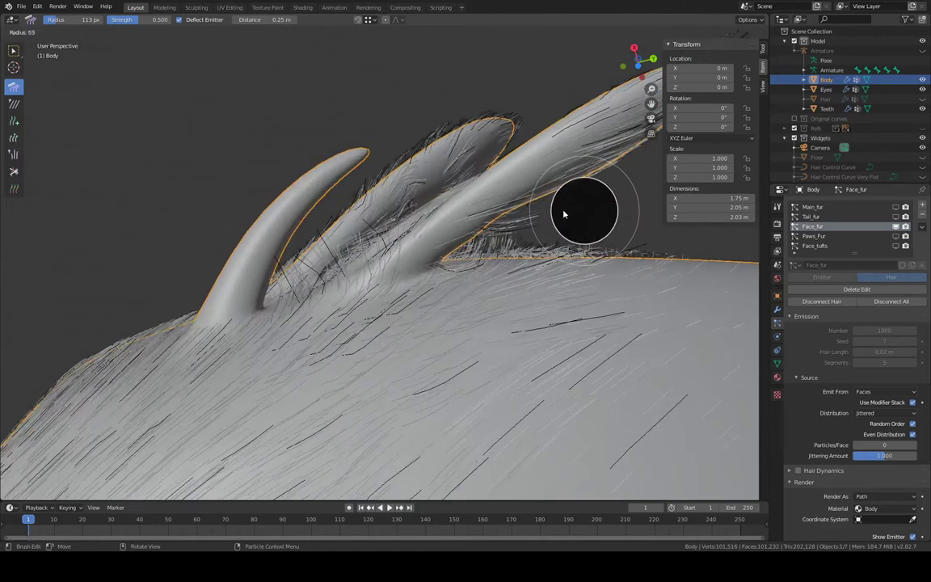
{"action": "left_click", "coordinate": [553, 216]}
{"action": "left_click", "coordinate": [545, 216]}
{"action": "left_click_drag", "start_coordinate": [488, 241], "coordinate": [547, 206]}
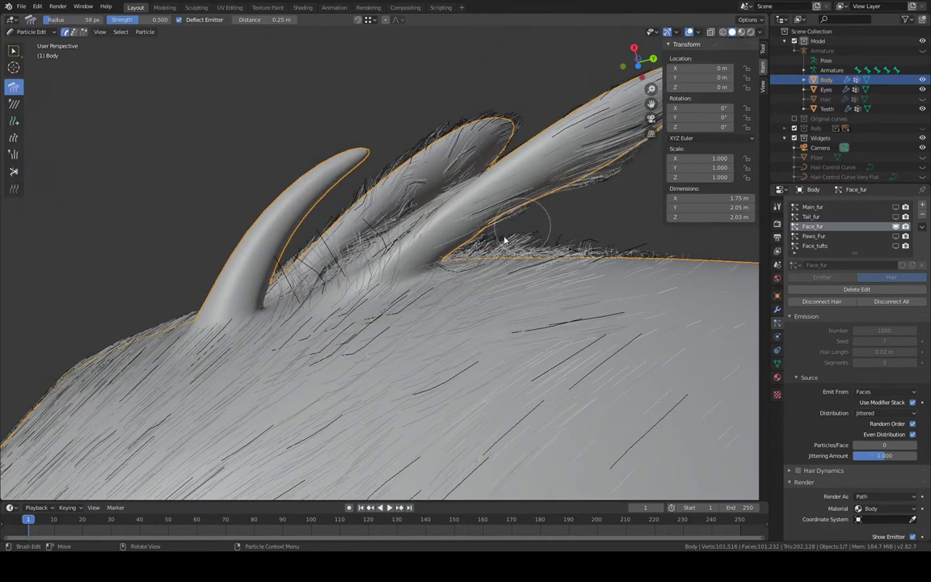
{"action": "left_click_drag", "start_coordinate": [504, 240], "coordinate": [588, 240]}
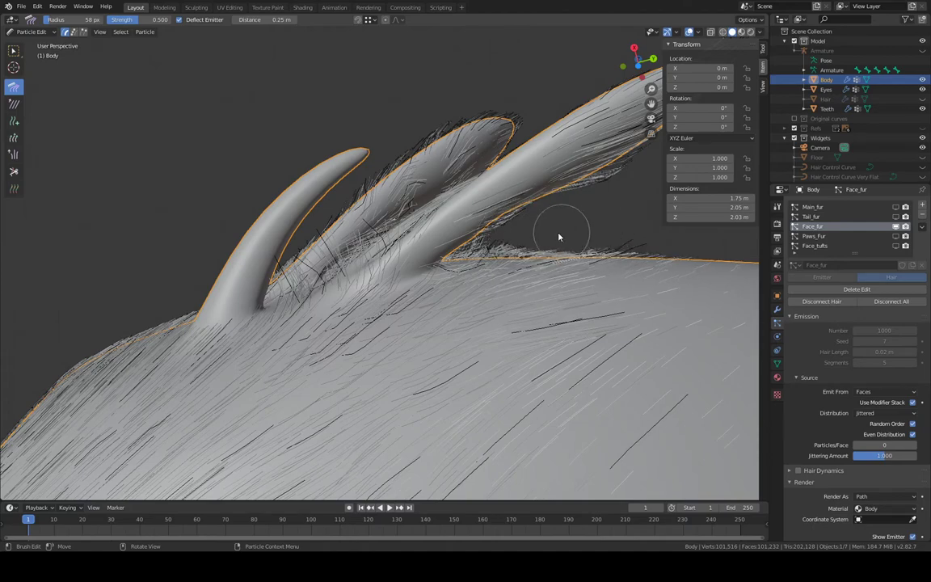
Comb the raised fur directly behind the horn back toward the ears
{"action": "middle_click_drag", "start_coordinate": [533, 219], "coordinate": [522, 202]}
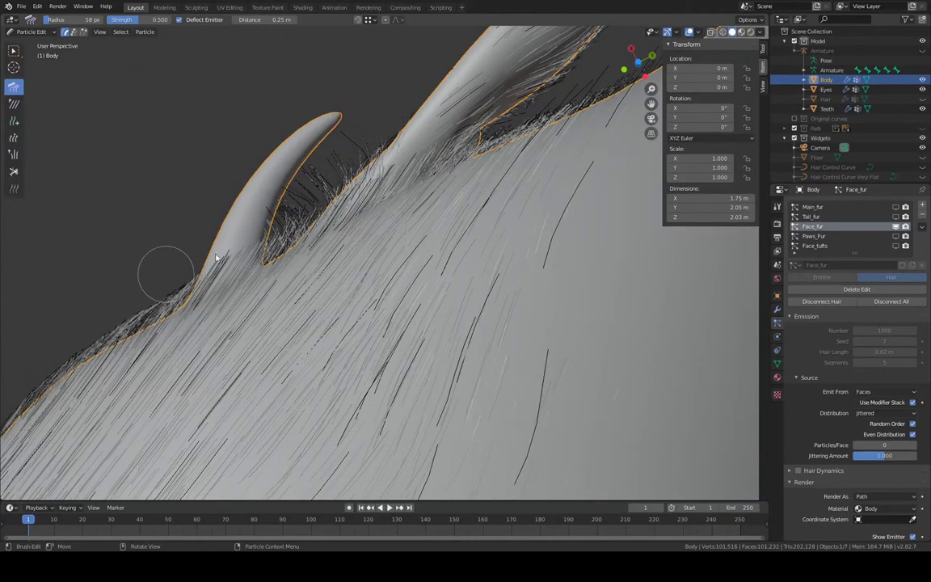
{"action": "left_click_drag", "start_coordinate": [271, 236], "coordinate": [317, 194]}
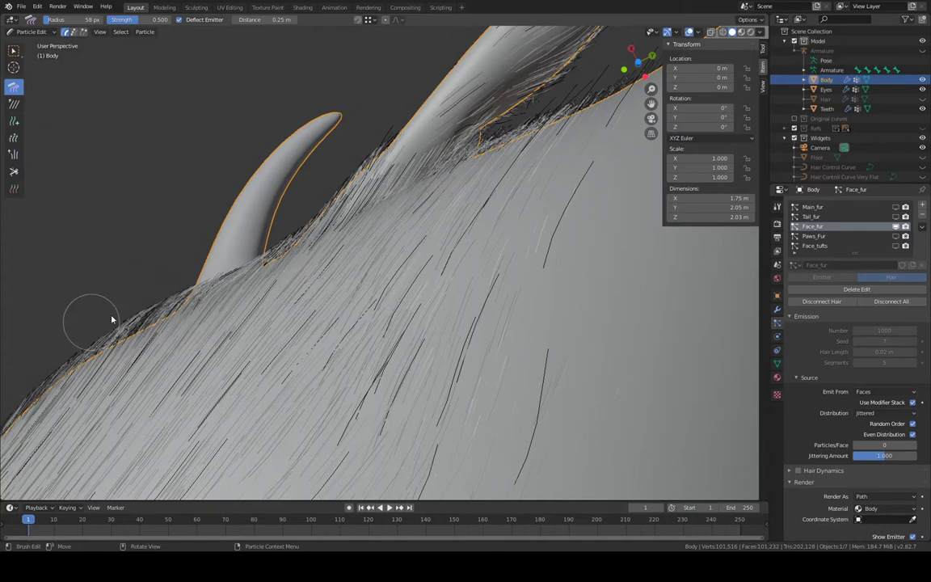
With a 68 px comb radius, comb the upper ear's inner fur and its edges toward the tip
{"action": "middle_click_drag", "start_coordinate": [193, 247], "coordinate": [450, 335]}
{"action": "scroll", "coordinate": [533, 260], "scroll_direction": "down", "scroll_amount": 2}
{"action": "scroll", "coordinate": [480, 198], "scroll_direction": "up", "scroll_amount": 1}
{"action": "scroll", "coordinate": [478, 192], "scroll_direction": "up", "scroll_amount": 1}
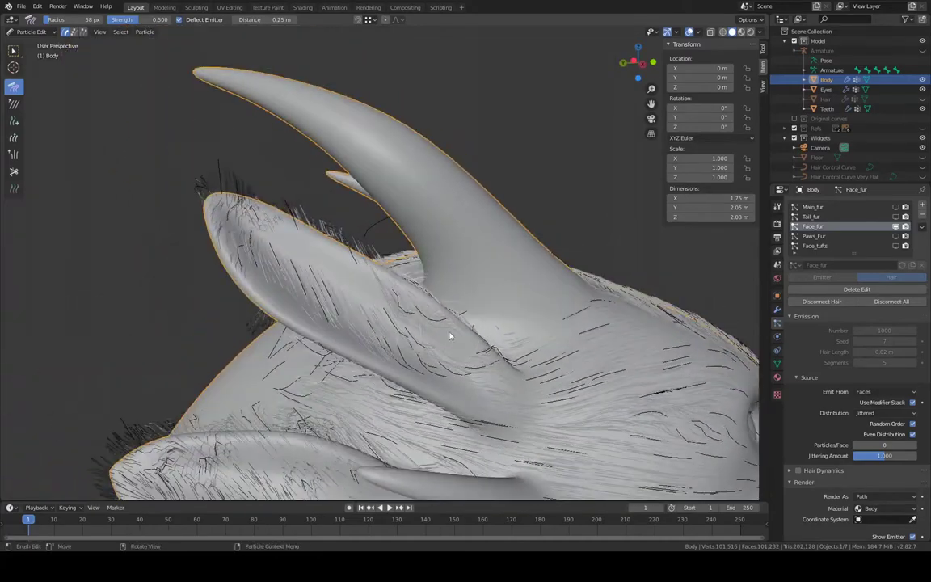
{"action": "key", "text": "f"}
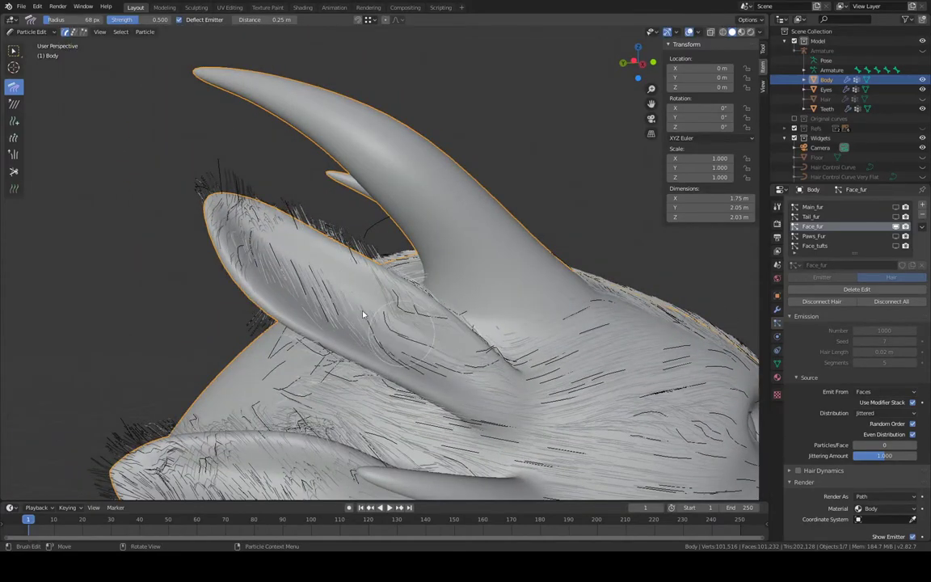
{"action": "mouse_move", "coordinate": [238, 229]}
{"action": "left_mouse_down"}
{"action": "mouse_move", "coordinate": [160, 198]}
{"action": "mouse_move", "coordinate": [176, 184]}
{"action": "left_mouse_up"}
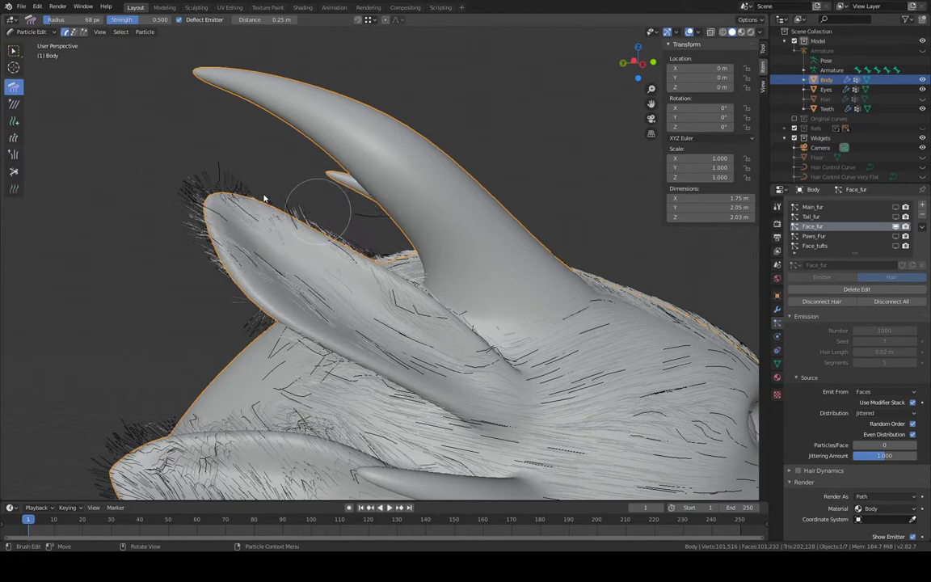
{"action": "left_click_drag", "start_coordinate": [263, 197], "coordinate": [118, 183]}
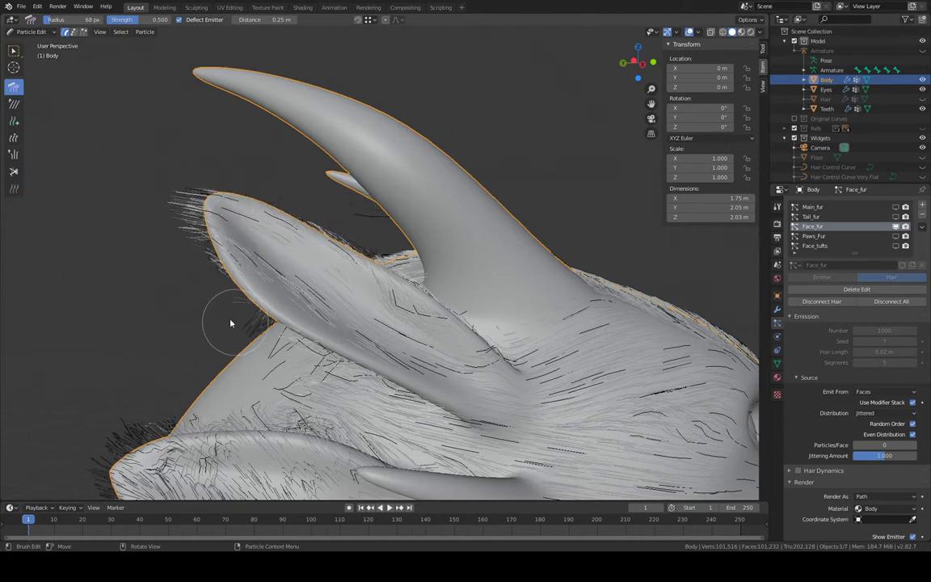
{"action": "middle_click_drag", "start_coordinate": [134, 195], "coordinate": [233, 302]}
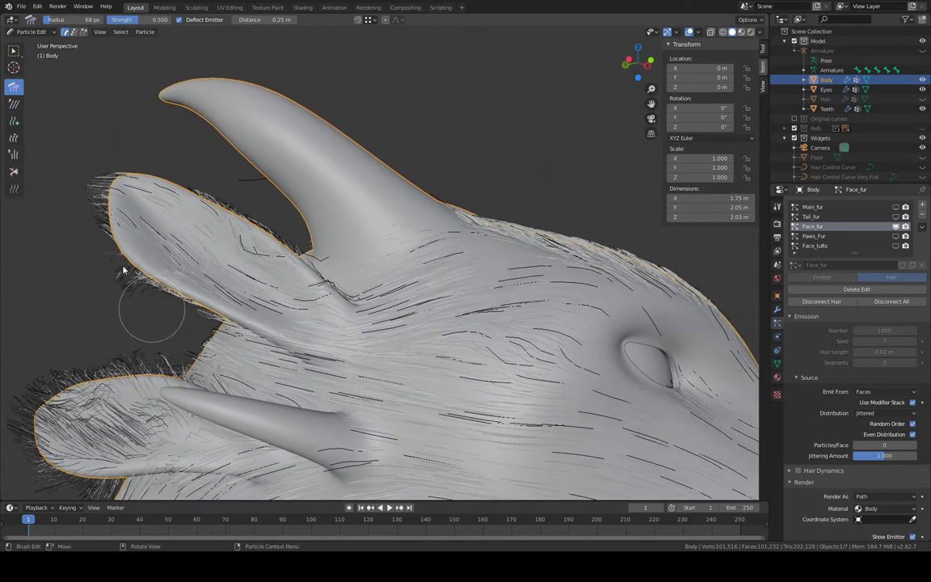
{"action": "middle_click_drag", "start_coordinate": [44, 106], "coordinate": [395, 148]}
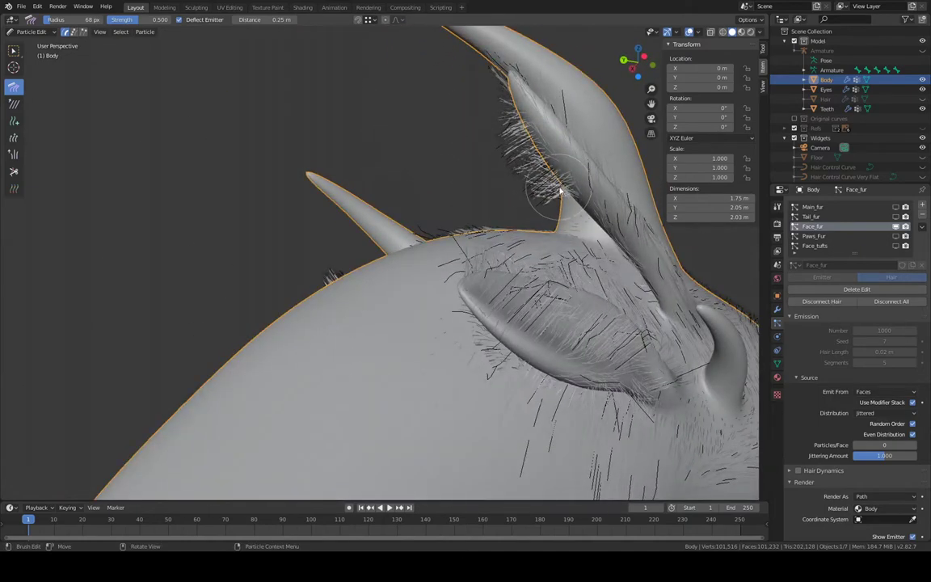
{"action": "mouse_move", "coordinate": [542, 188]}
{"action": "left_mouse_down"}
{"action": "mouse_move", "coordinate": [518, 154]}
{"action": "mouse_move", "coordinate": [499, 93]}
{"action": "left_mouse_up"}
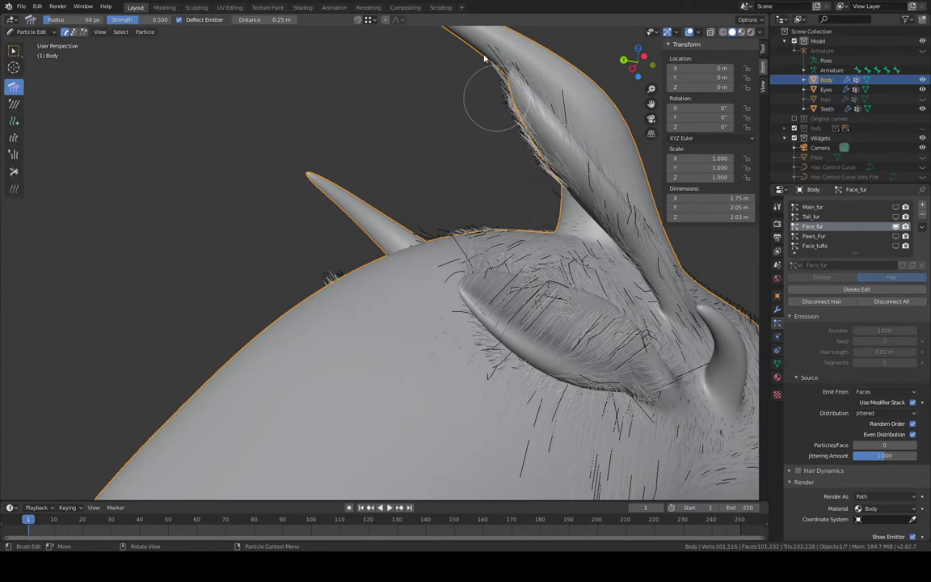
Comb the lower ear's inner fur and upper edge outward toward the tip
{"action": "middle_click_drag", "start_coordinate": [533, 171], "coordinate": [534, 146]}
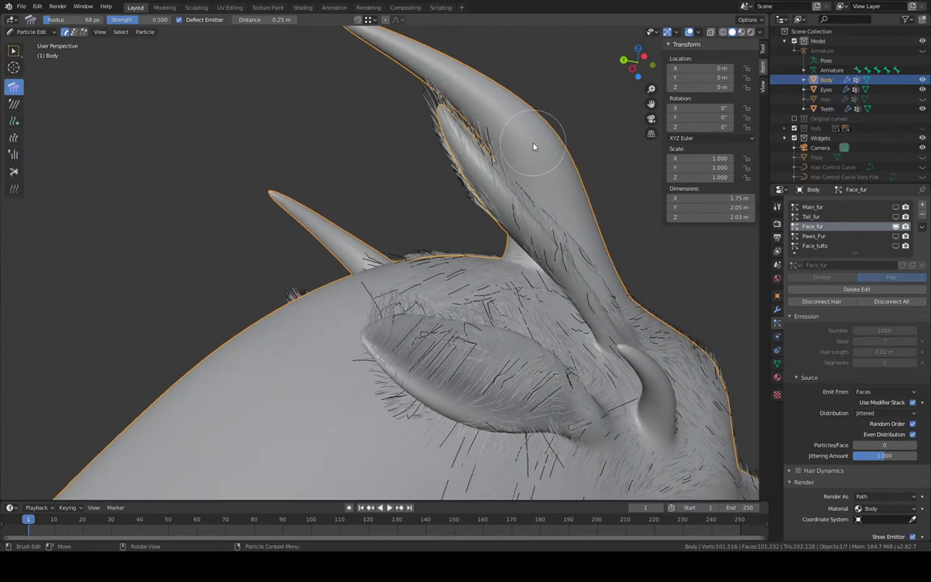
{"action": "middle_click_drag", "start_coordinate": [436, 33], "coordinate": [458, 267]}
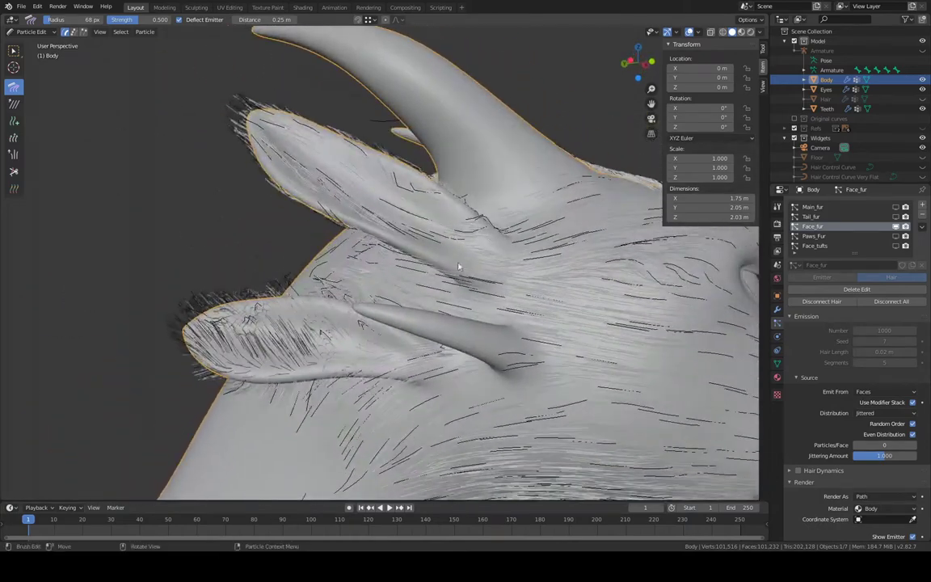
{"action": "mouse_move", "coordinate": [314, 342]}
{"action": "left_mouse_down"}
{"action": "mouse_move", "coordinate": [259, 314]}
{"action": "mouse_move", "coordinate": [156, 332]}
{"action": "mouse_move", "coordinate": [134, 312]}
{"action": "left_mouse_up"}
{"action": "middle_click_drag", "start_coordinate": [231, 282], "coordinate": [241, 264]}
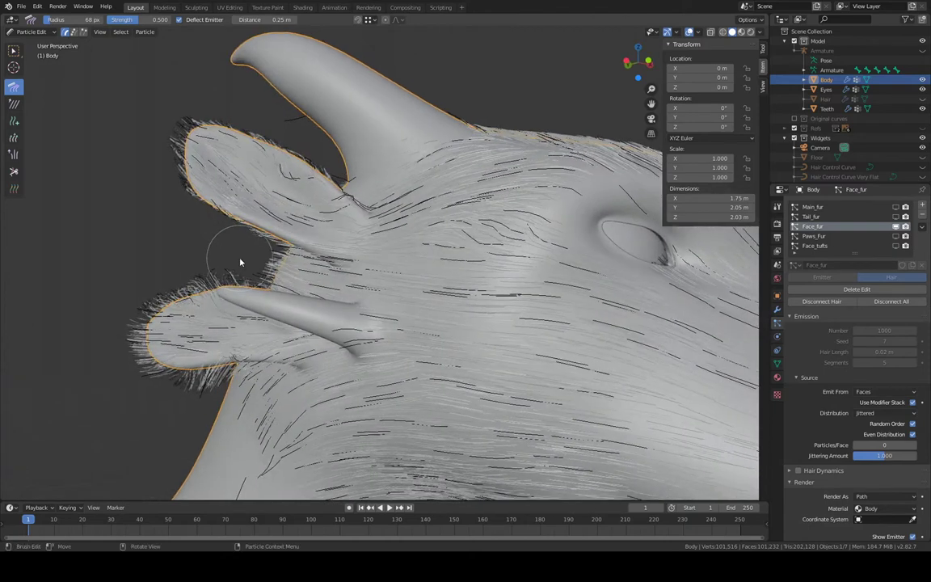
{"action": "mouse_move", "coordinate": [194, 270]}
{"action": "left_mouse_down"}
{"action": "mouse_move", "coordinate": [122, 275]}
{"action": "mouse_move", "coordinate": [93, 300]}
{"action": "mouse_move", "coordinate": [85, 330]}
{"action": "left_mouse_up"}
{"action": "middle_click_drag", "start_coordinate": [212, 360], "coordinate": [188, 372]}
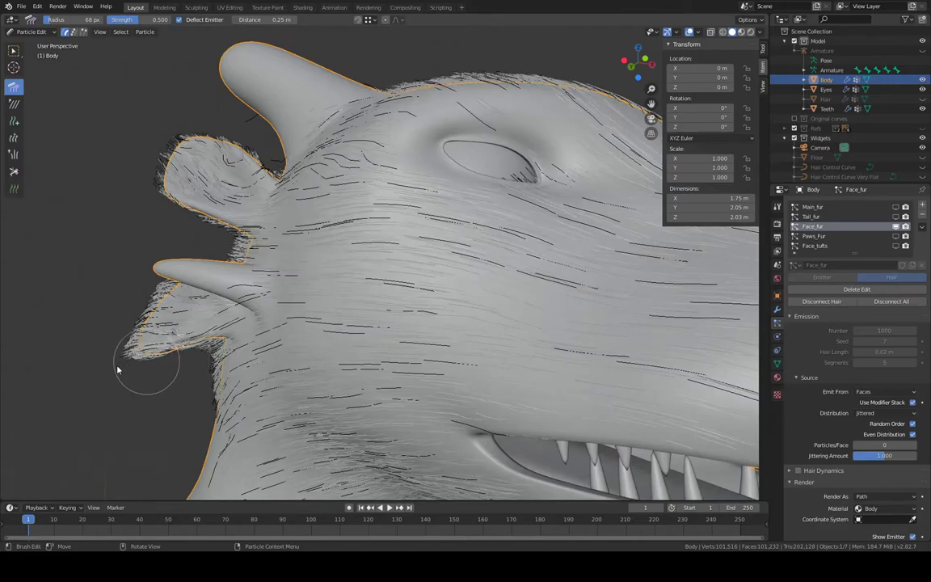
Smooth the fur along the outer side of the lower ear toward its tip and reduce the comb radius to 33 px
{"action": "mouse_move", "coordinate": [106, 365]}
{"action": "middle_mouse_down"}
{"action": "mouse_move", "coordinate": [161, 294]}
{"action": "mouse_move", "coordinate": [255, 242]}
{"action": "mouse_move", "coordinate": [312, 308]}
{"action": "mouse_move", "coordinate": [338, 296]}
{"action": "mouse_move", "coordinate": [346, 310]}
{"action": "mouse_move", "coordinate": [295, 212]}
{"action": "middle_mouse_up"}
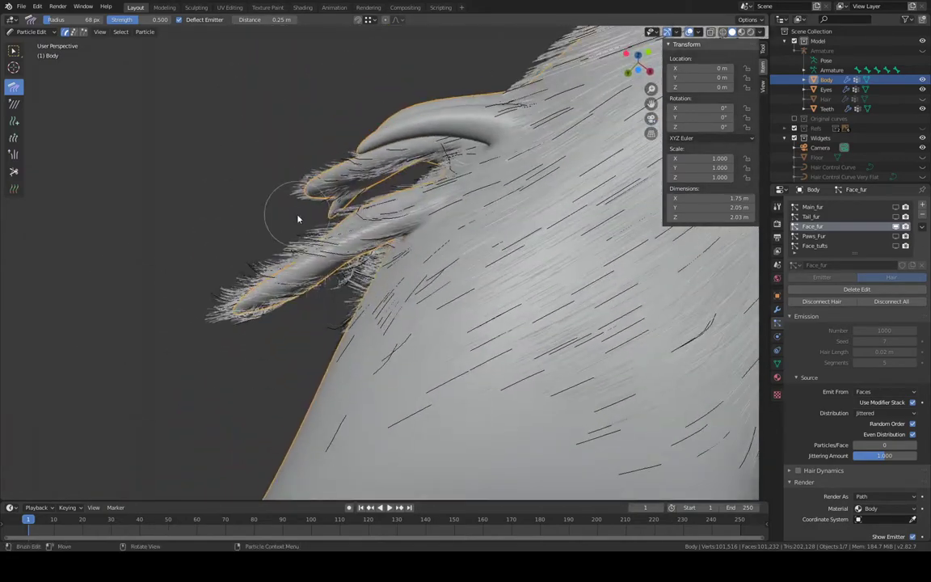
{"action": "left_click_drag", "start_coordinate": [270, 249], "coordinate": [208, 319]}
{"action": "mouse_move", "coordinate": [302, 235]}
{"action": "left_mouse_down"}
{"action": "mouse_move", "coordinate": [275, 242]}
{"action": "mouse_move", "coordinate": [237, 273]}
{"action": "mouse_move", "coordinate": [207, 329]}
{"action": "mouse_move", "coordinate": [210, 361]}
{"action": "left_mouse_up"}
{"action": "mouse_move", "coordinate": [210, 361]}
{"action": "middle_mouse_down"}
{"action": "mouse_move", "coordinate": [308, 261]}
{"action": "mouse_move", "coordinate": [323, 267]}
{"action": "middle_mouse_up"}
{"action": "key", "text": "f"}
{"action": "left_click", "coordinate": [305, 249]}
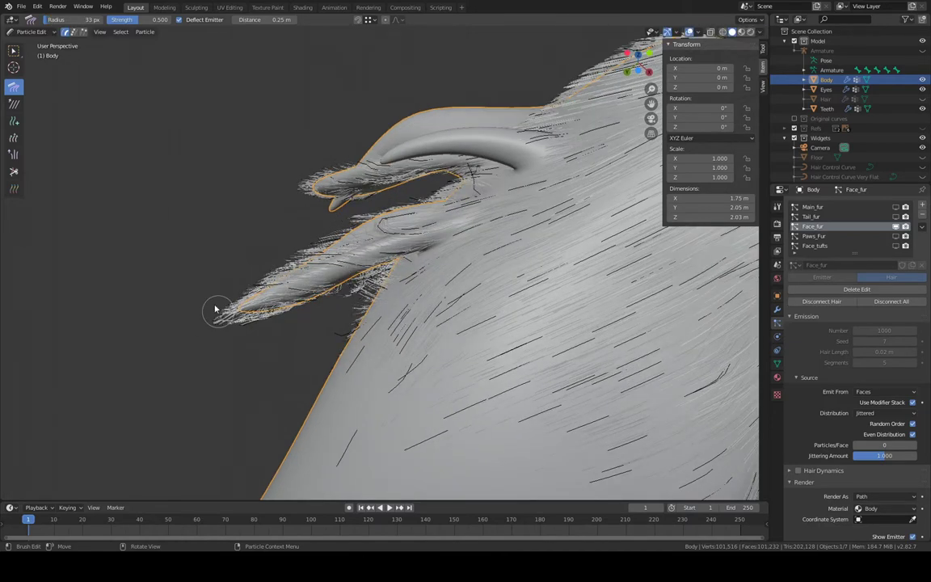
Examine the body's painted weights around the head and throat in Weight Paint mode and return to Particle Edit mode
{"action": "mouse_move", "coordinate": [216, 309]}
{"action": "middle_mouse_down"}
{"action": "mouse_move", "coordinate": [360, 262]}
{"action": "mouse_move", "coordinate": [458, 255]}
{"action": "mouse_move", "coordinate": [546, 320]}
{"action": "mouse_move", "coordinate": [542, 376]}
{"action": "mouse_move", "coordinate": [511, 380]}
{"action": "mouse_move", "coordinate": [505, 366]}
{"action": "mouse_move", "coordinate": [501, 390]}
{"action": "mouse_move", "coordinate": [536, 427]}
{"action": "mouse_move", "coordinate": [509, 378]}
{"action": "mouse_move", "coordinate": [550, 420]}
{"action": "mouse_move", "coordinate": [405, 320]}
{"action": "mouse_move", "coordinate": [501, 324]}
{"action": "mouse_move", "coordinate": [589, 312]}
{"action": "mouse_move", "coordinate": [470, 194]}
{"action": "mouse_move", "coordinate": [506, 257]}
{"action": "mouse_move", "coordinate": [445, 252]}
{"action": "mouse_move", "coordinate": [543, 212]}
{"action": "mouse_move", "coordinate": [529, 224]}
{"action": "middle_mouse_up"}
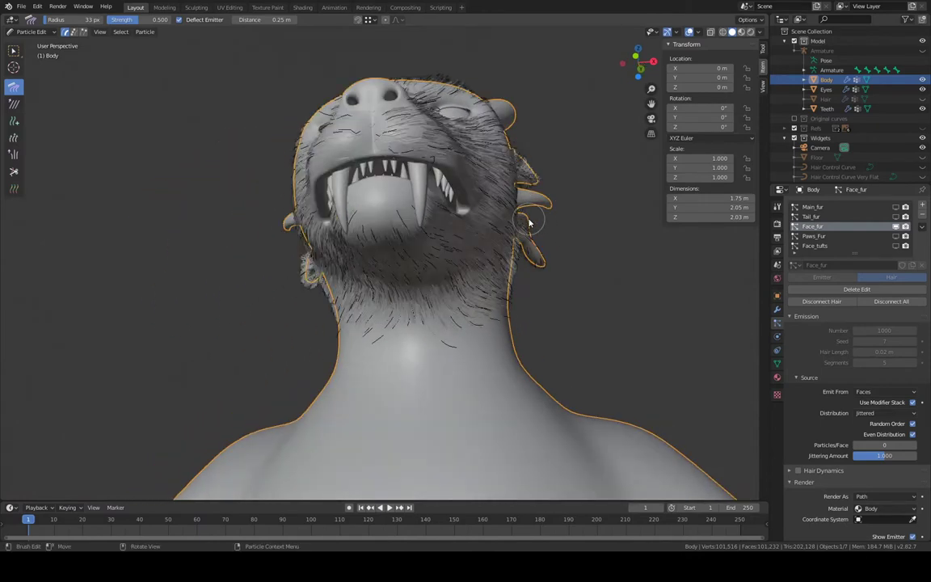
{"action": "scroll", "coordinate": [600, 298], "scroll_direction": "down", "scroll_amount": 1}
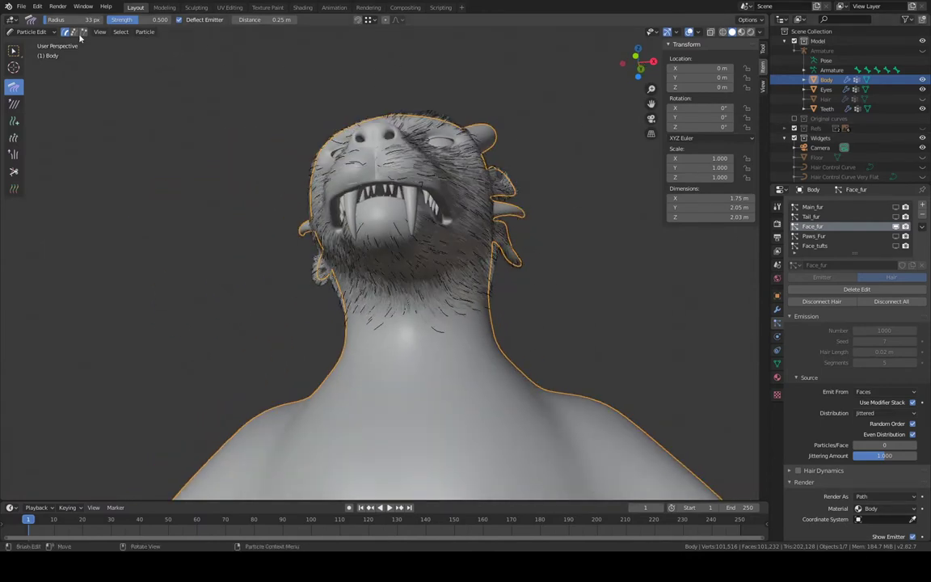
{"action": "left_click", "coordinate": [33, 32]}
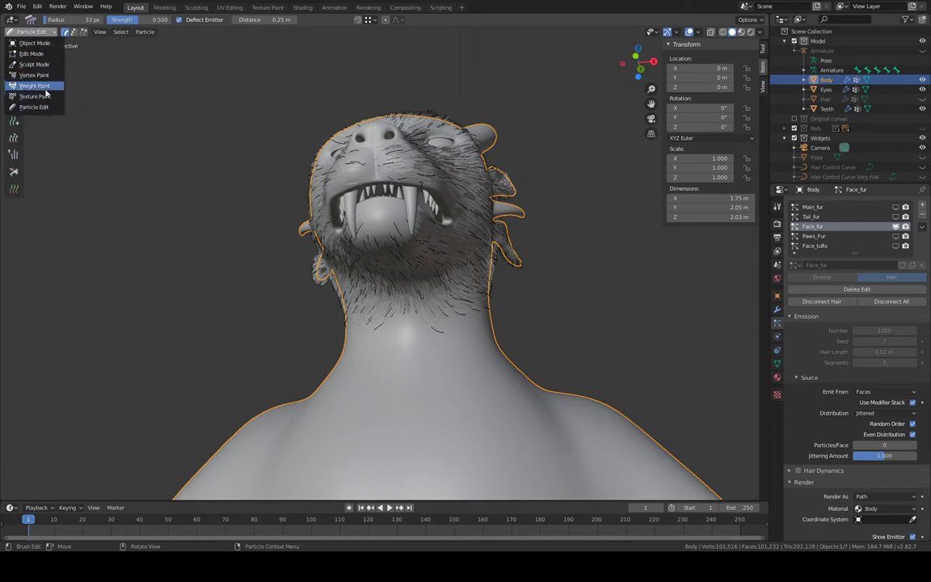
{"action": "scroll", "coordinate": [404, 211], "scroll_direction": "up", "scroll_amount": 3}
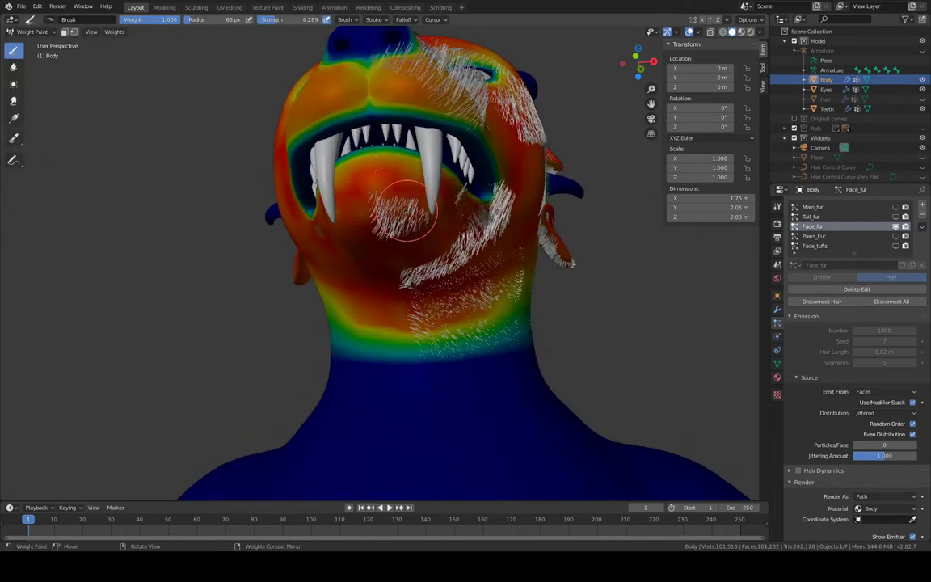
{"action": "middle_click_drag", "start_coordinate": [405, 202], "coordinate": [405, 216]}
{"action": "scroll", "coordinate": [405, 216], "scroll_direction": "down", "scroll_amount": 6}
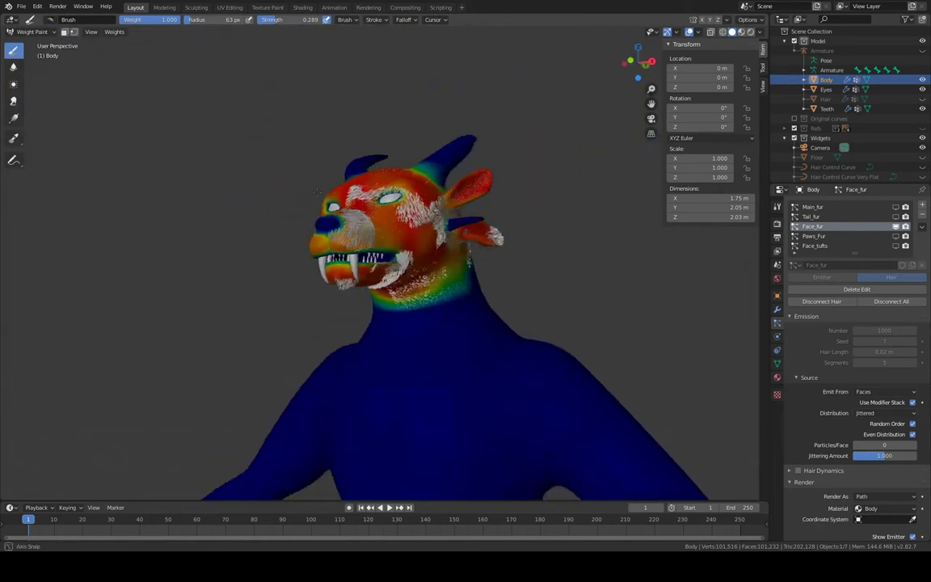
{"action": "middle_click_drag", "start_coordinate": [267, 178], "coordinate": [290, 162]}
{"action": "left_click", "coordinate": [33, 32]}
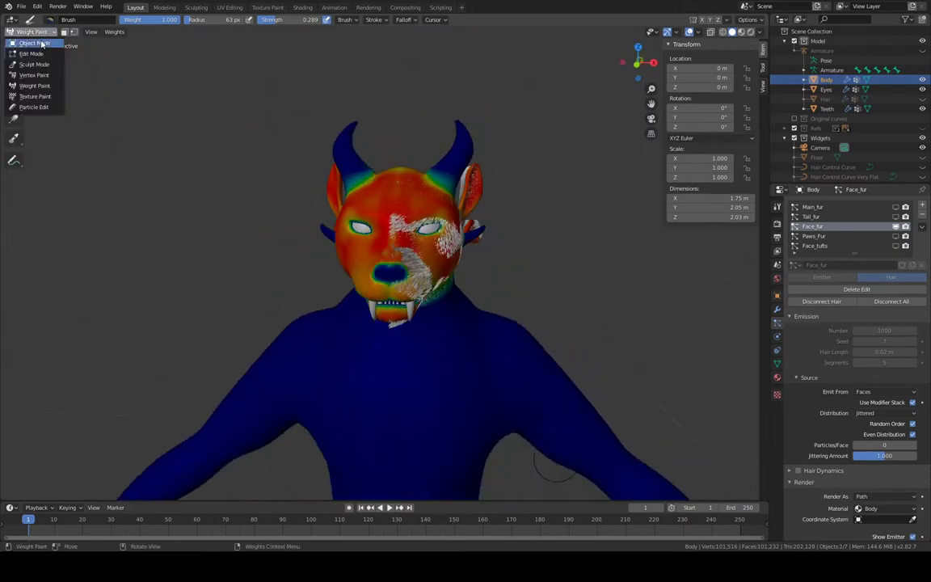
{"action": "left_click", "coordinate": [43, 108]}
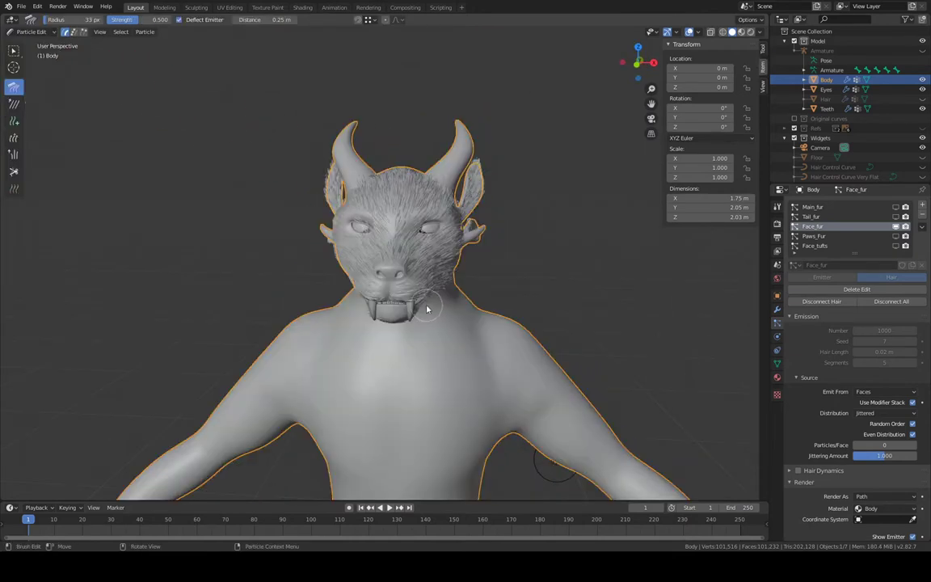
Switch to Object Mode and set the Face_fur children's Display Amount to 100 to check the groomed fur at full density
{"action": "scroll", "coordinate": [477, 293], "scroll_direction": "up", "scroll_amount": 3}
{"action": "middle_click_drag", "start_coordinate": [476, 293], "coordinate": [376, 188]}
{"action": "left_click", "coordinate": [39, 32]}
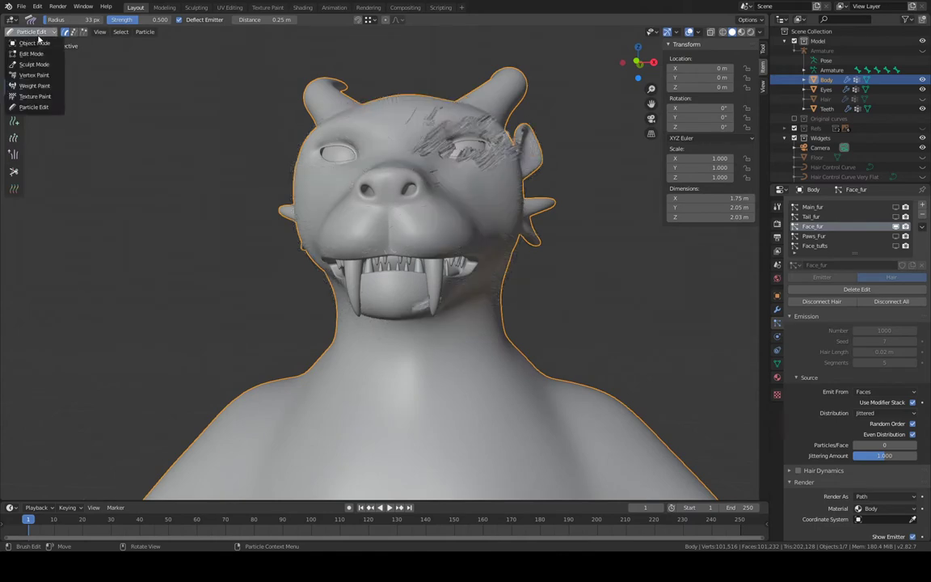
{"action": "left_click", "coordinate": [38, 45]}
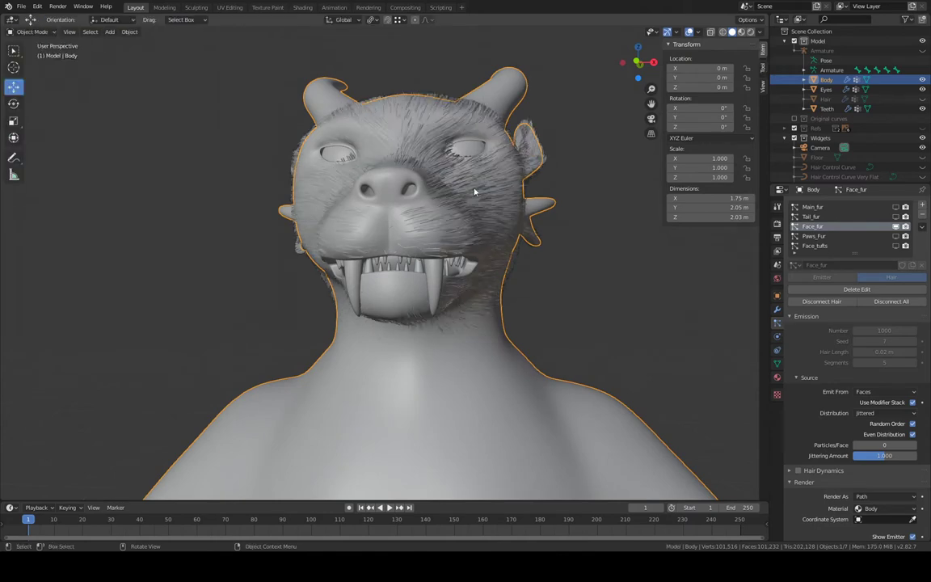
{"action": "middle_click_drag", "start_coordinate": [474, 193], "coordinate": [408, 190]}
{"action": "scroll", "coordinate": [881, 364], "scroll_direction": "down", "scroll_amount": 9}
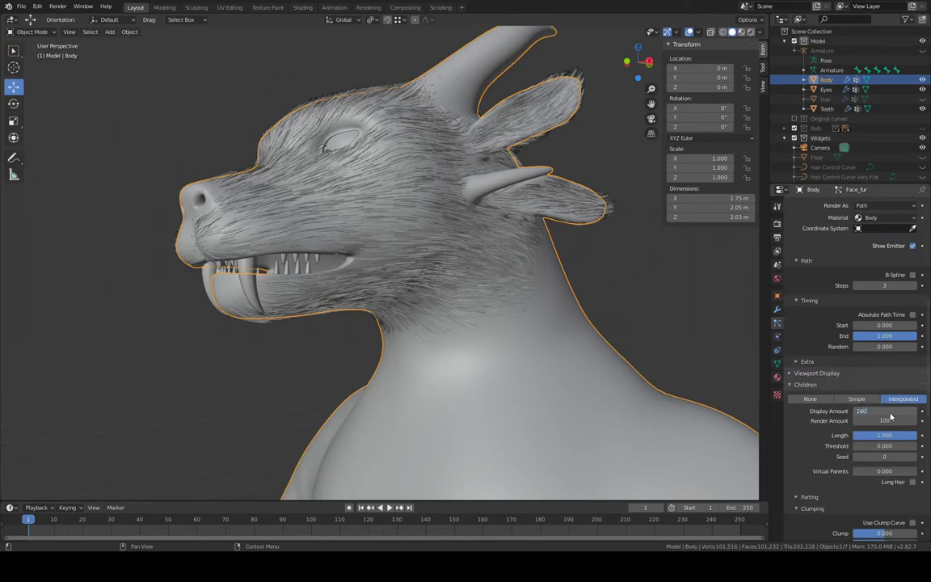
{"action": "key", "text": "Return"}
{"action": "middle_click_drag", "start_coordinate": [520, 281], "coordinate": [434, 265]}
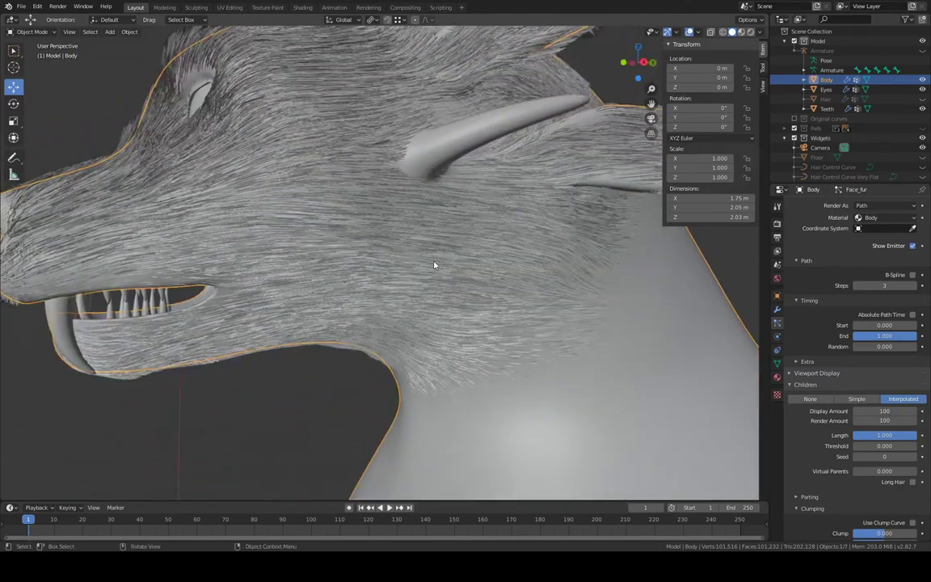
{"action": "scroll", "coordinate": [433, 264], "scroll_direction": "down", "scroll_amount": 4}
Set the Display Amount of the Face_fur children to 20
{"action": "left_click", "coordinate": [866, 411]}
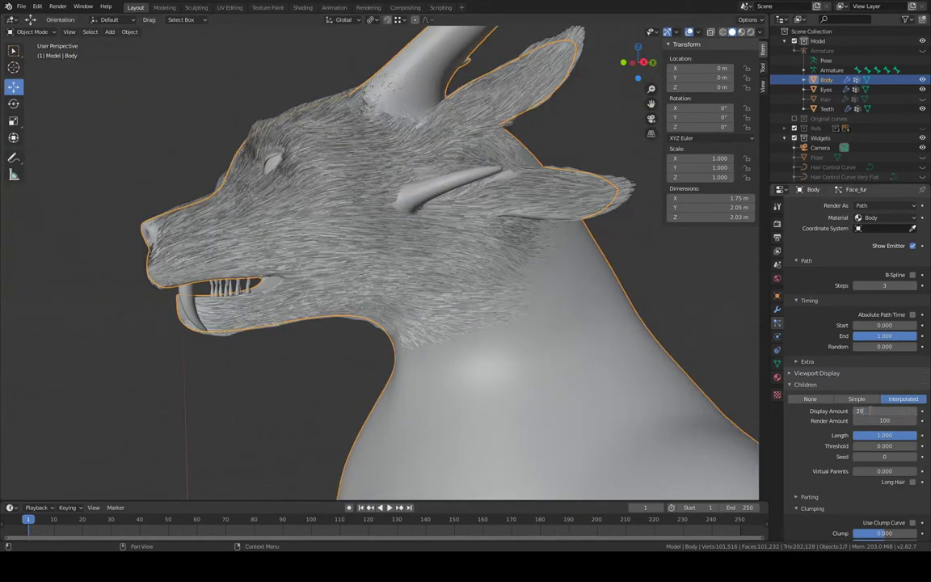
{"action": "type", "text": "20"}
{"action": "key", "text": "Return"}
{"action": "scroll", "coordinate": [813, 280], "scroll_direction": "up", "scroll_amount": 6}
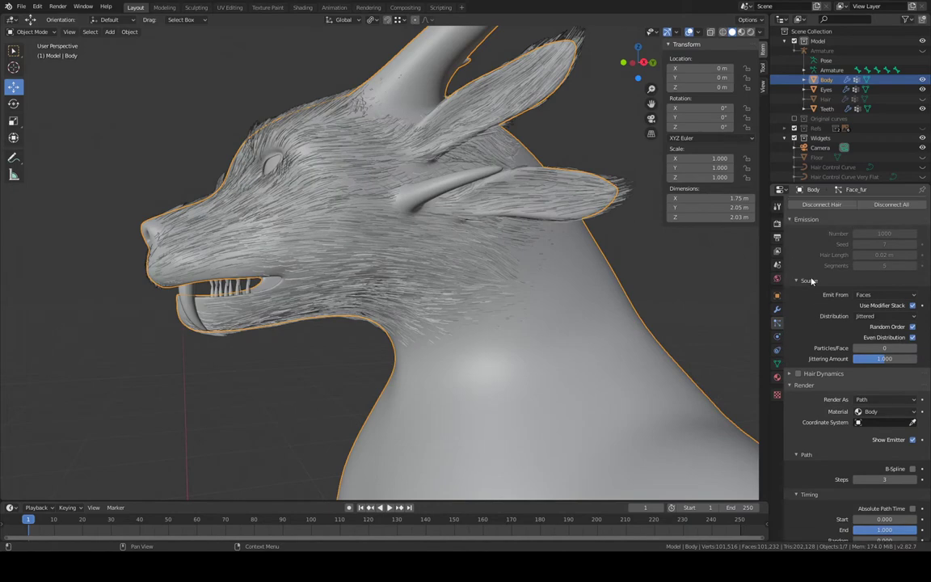
{"action": "scroll", "coordinate": [812, 280], "scroll_direction": "down", "scroll_amount": 10}
Return the body to Particle Edit mode with the lower jaw and throat in close view
{"action": "middle_click_drag", "start_coordinate": [498, 212], "coordinate": [536, 216]}
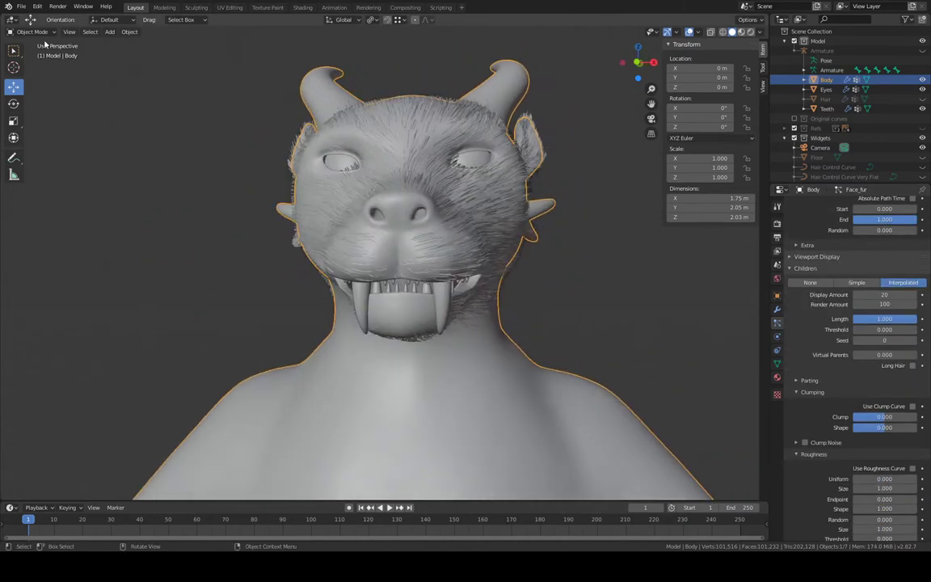
{"action": "left_click", "coordinate": [33, 32]}
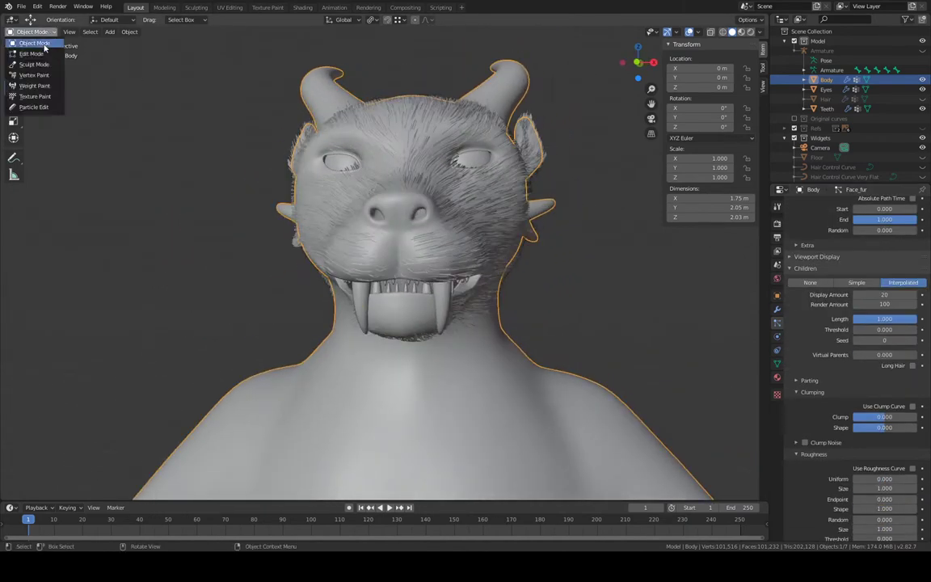
{"action": "left_click", "coordinate": [40, 105]}
{"action": "scroll", "coordinate": [474, 183], "scroll_direction": "up", "scroll_amount": 6}
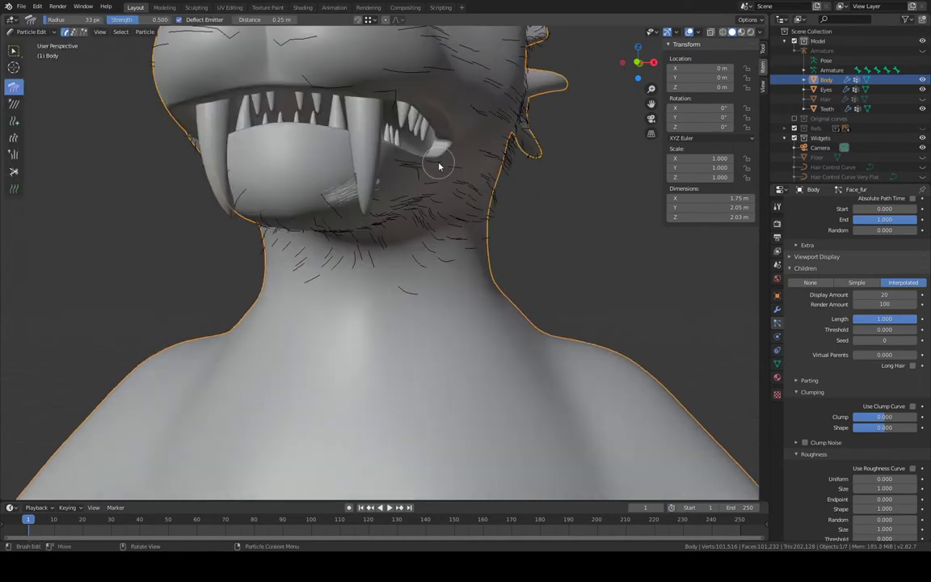
Switch from combing to the Add brush with the front of the chin in view
{"action": "middle_click_drag", "start_coordinate": [448, 170], "coordinate": [430, 156]}
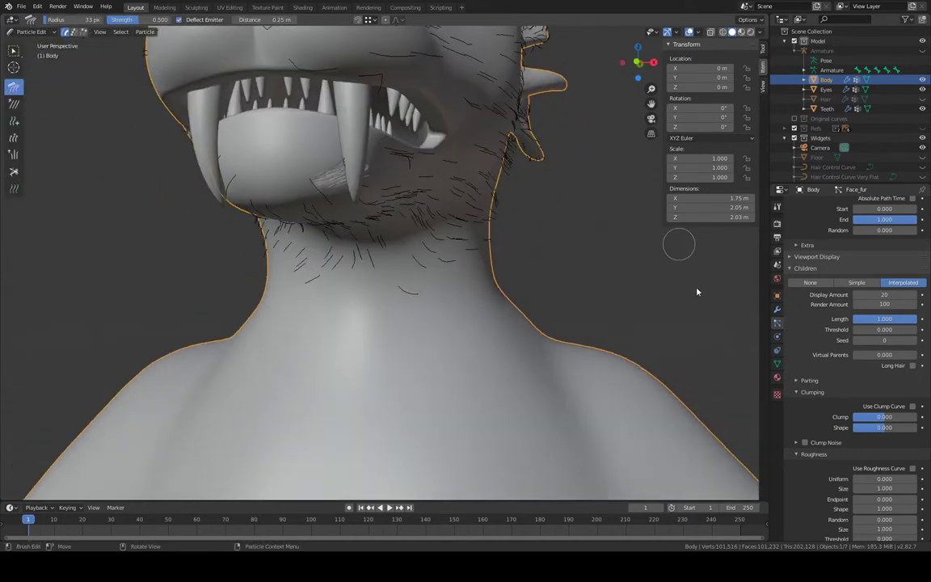
{"action": "middle_click_drag", "start_coordinate": [52, 66], "coordinate": [32, 103]}
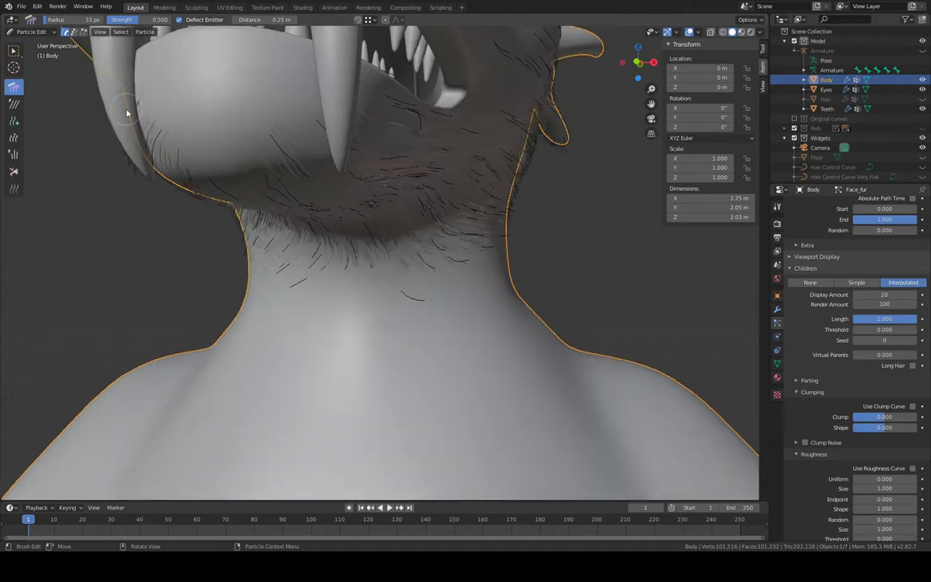
{"action": "left_click", "coordinate": [14, 123]}
{"action": "middle_click_drag", "start_coordinate": [281, 173], "coordinate": [367, 210]}
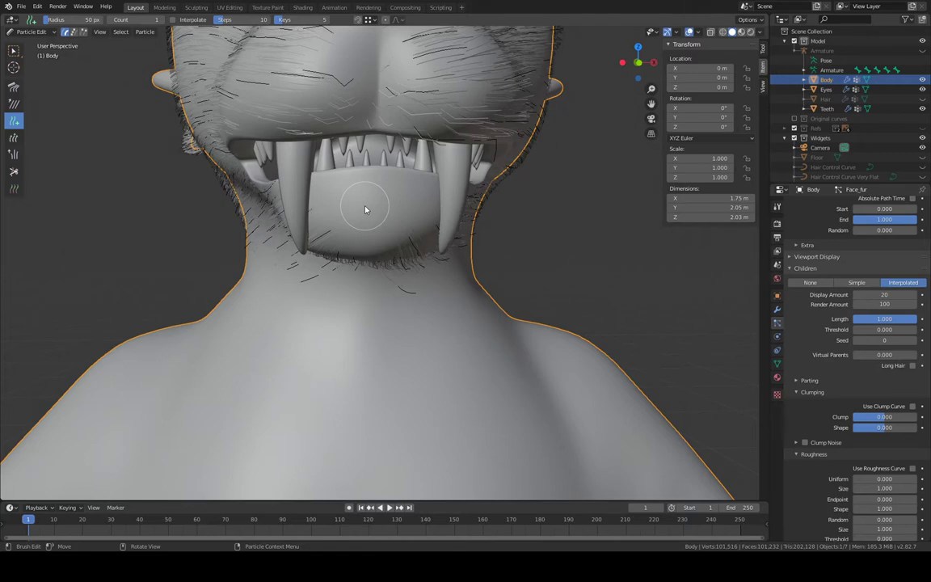
Try to add hair strands across the bare chin with the Add brush at a 50 px radius
{"action": "mouse_move", "coordinate": [365, 207]}
{"action": "left_mouse_down"}
{"action": "mouse_move", "coordinate": [415, 281]}
{"action": "mouse_move", "coordinate": [416, 264]}
{"action": "mouse_move", "coordinate": [401, 267]}
{"action": "left_mouse_up"}
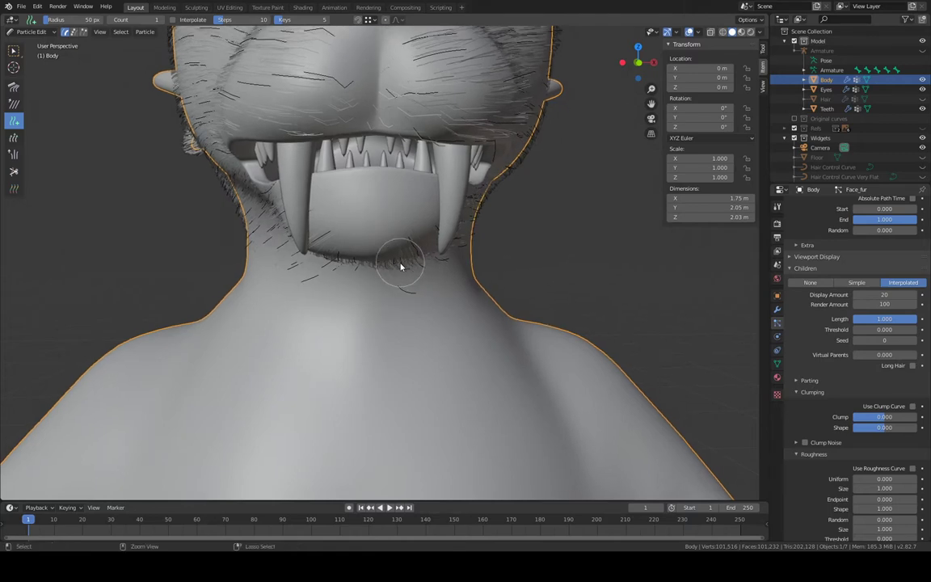
{"action": "left_click_drag", "start_coordinate": [348, 208], "coordinate": [419, 204]}
{"action": "mouse_move", "coordinate": [420, 204]}
{"action": "middle_mouse_down"}
{"action": "mouse_move", "coordinate": [405, 173]}
{"action": "mouse_move", "coordinate": [402, 185]}
{"action": "middle_mouse_up"}
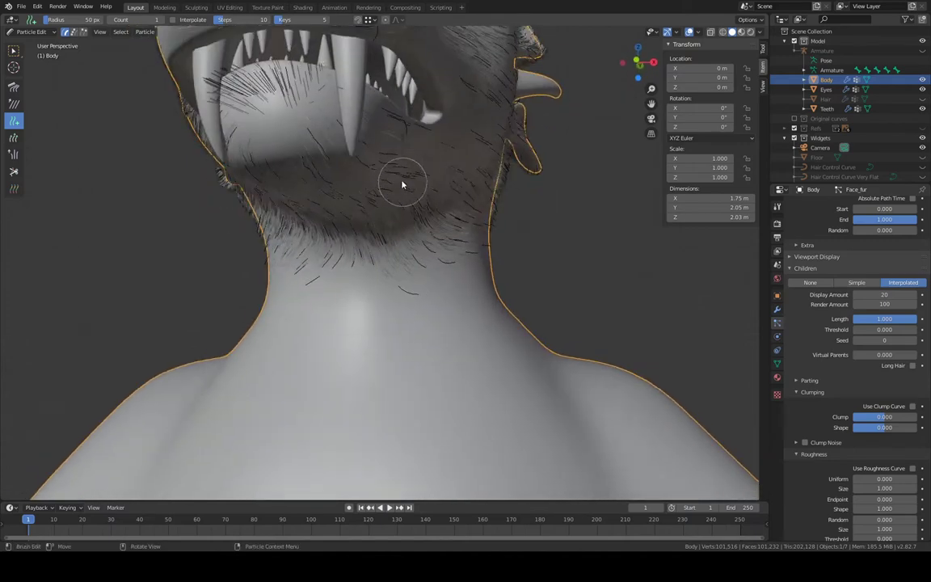
{"action": "key", "text": "ctrl+z"}
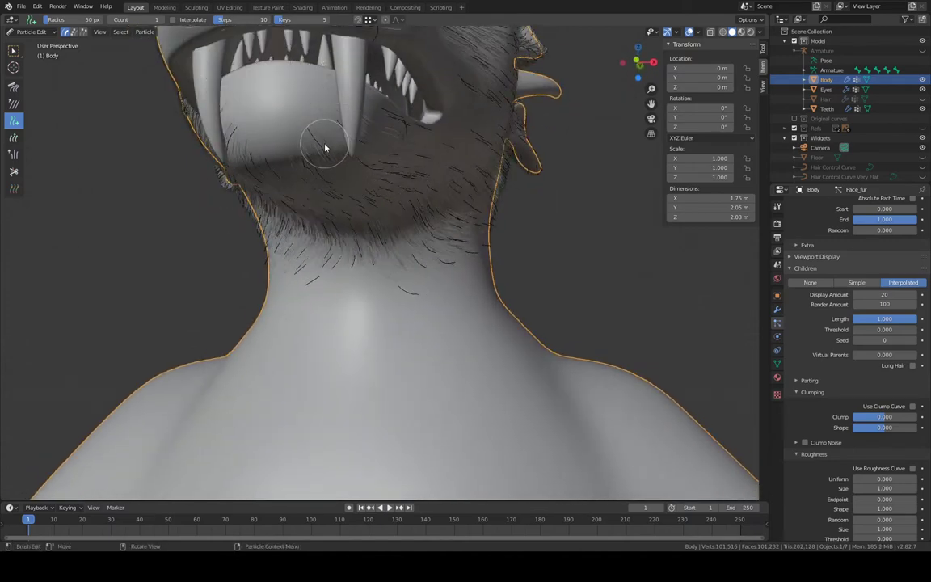
{"action": "left_click_drag", "start_coordinate": [252, 103], "coordinate": [268, 108]}
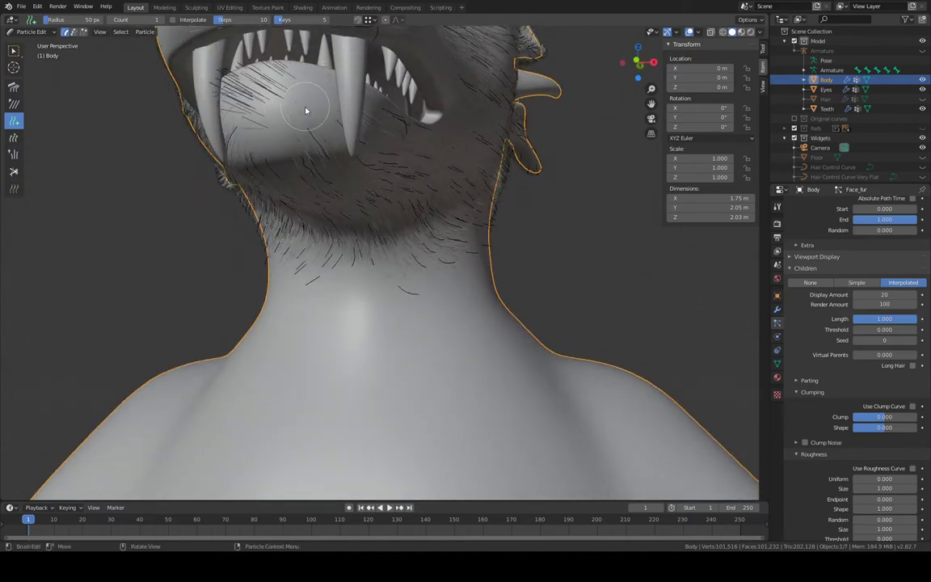
{"action": "key", "text": "ctrl+z"}
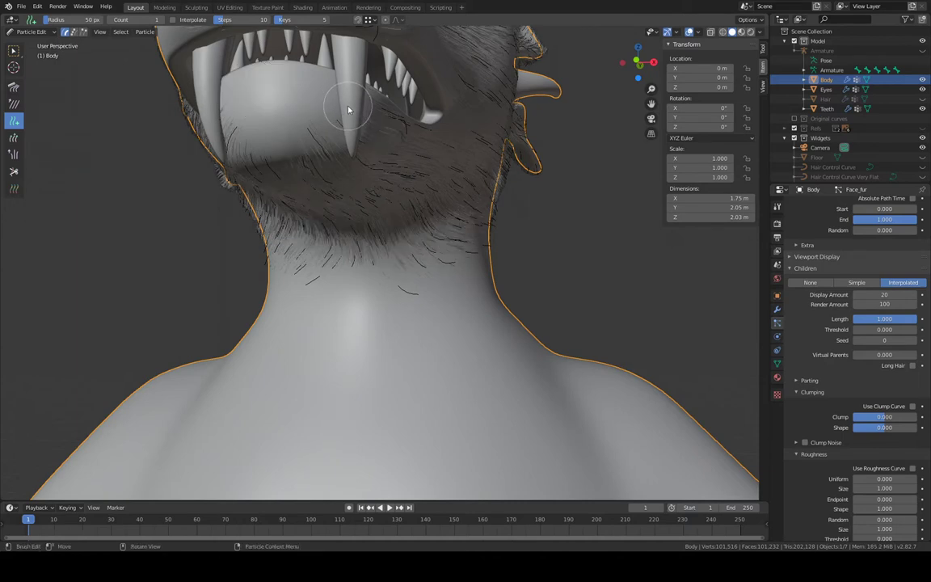
Retry adding hair to the chin with the Add brush at 10 steps, then at a 19 px radius
{"action": "left_click", "coordinate": [249, 19]}
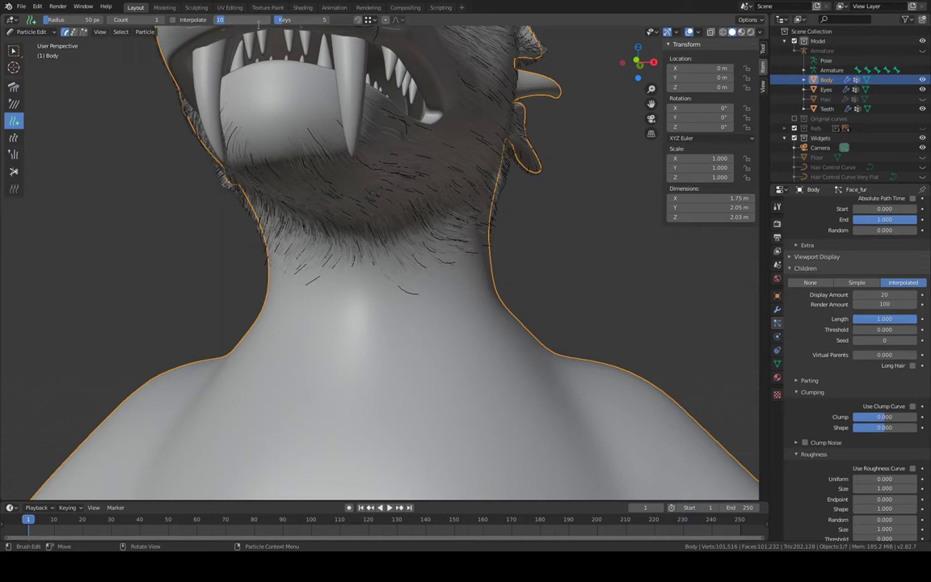
{"action": "left_click_drag", "start_coordinate": [247, 90], "coordinate": [286, 102]}
{"action": "key", "text": "ctrl+z"}
{"action": "left_click", "coordinate": [243, 19]}
{"action": "type", "text": "10"}
{"action": "key", "text": "Return"}
{"action": "key", "text": "f"}
{"action": "left_click", "coordinate": [272, 99]}
{"action": "left_click_drag", "start_coordinate": [270, 98], "coordinate": [281, 109]}
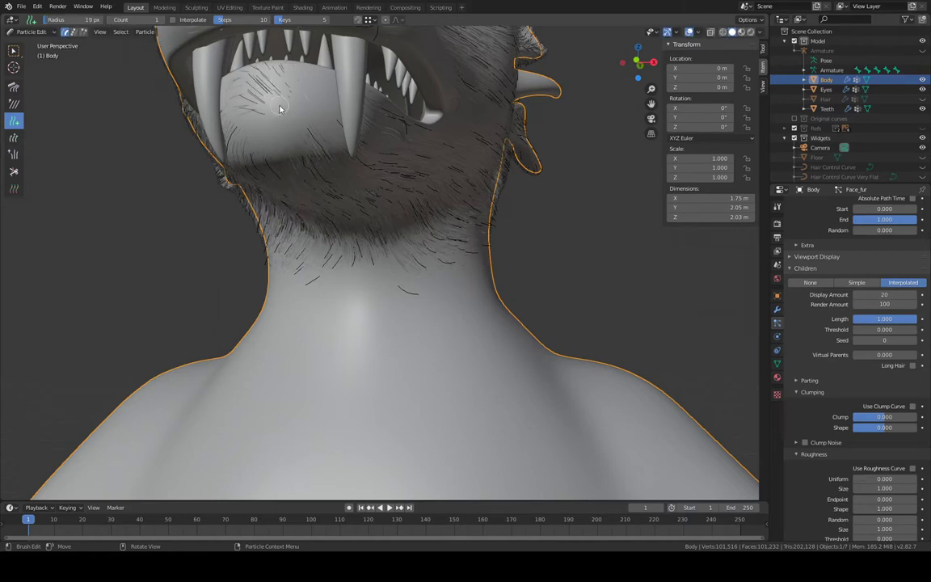
{"action": "key", "text": "ctrl+z"}
Try to add chin hair with the Add brush count at 18, then try a single strand with count 1
{"action": "scroll", "coordinate": [308, 113], "scroll_direction": "down", "scroll_amount": 2}
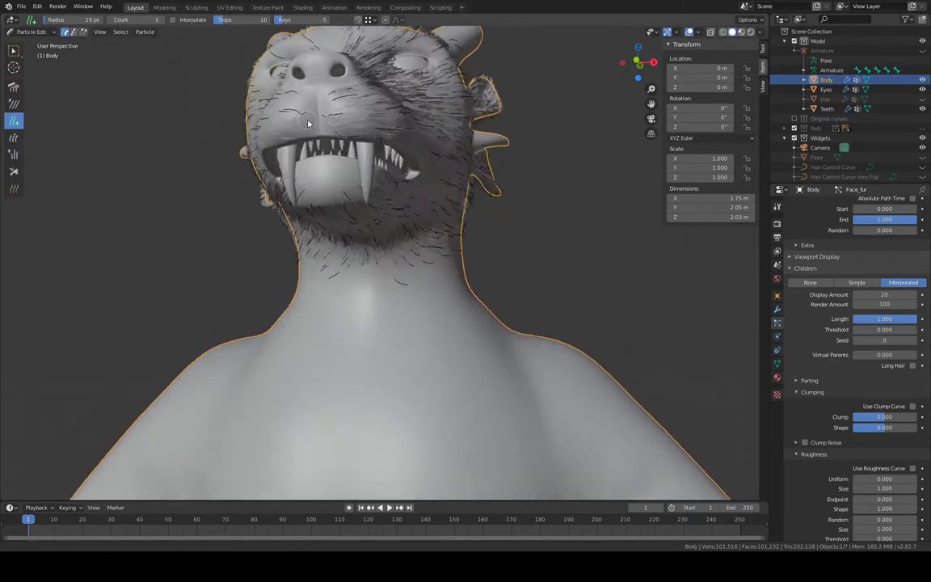
{"action": "scroll", "coordinate": [307, 105], "scroll_direction": "up", "scroll_amount": 5}
{"action": "middle_click_drag", "start_coordinate": [305, 94], "coordinate": [306, 20]}
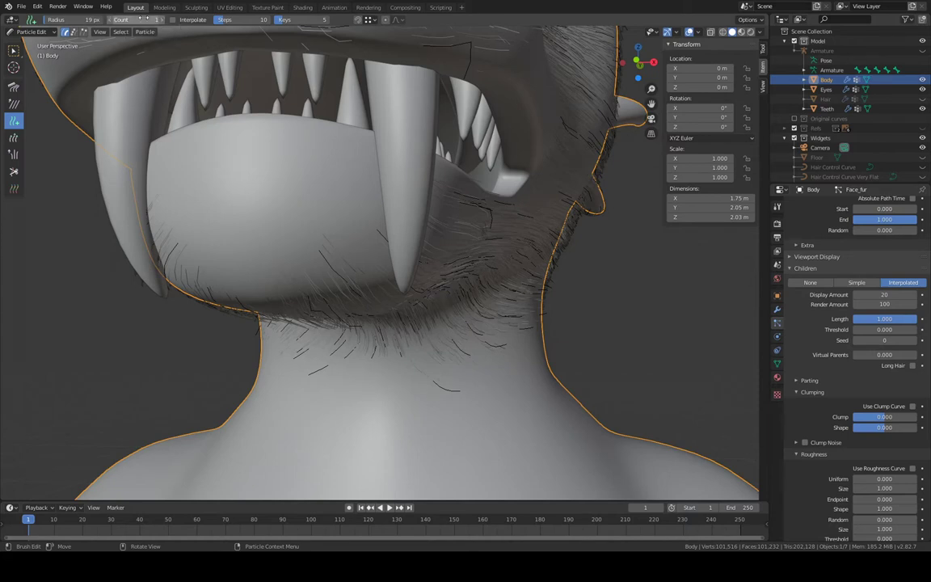
{"action": "left_click_drag", "start_coordinate": [144, 20], "coordinate": [158, 19]}
{"action": "left_click", "coordinate": [255, 184]}
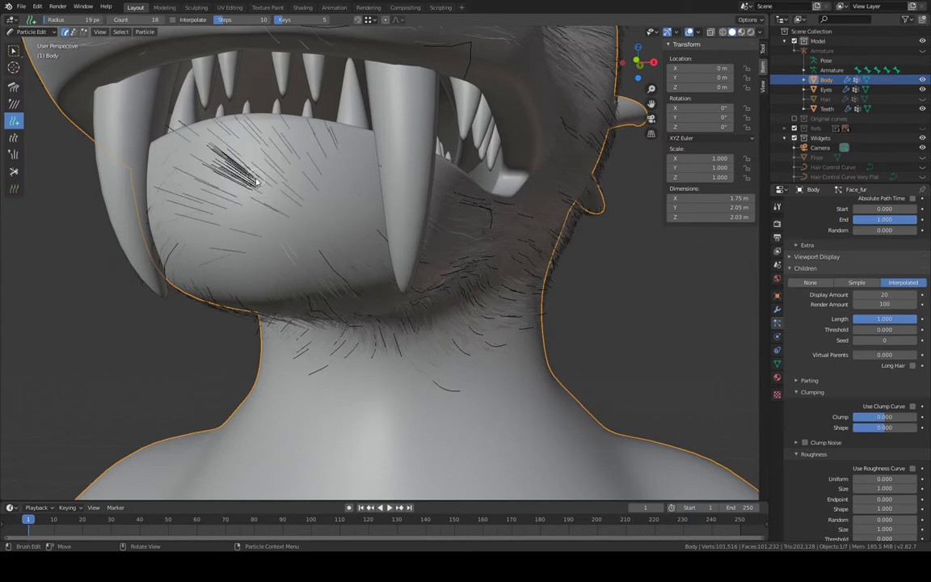
{"action": "key", "text": "ctrl+z"}
{"action": "left_click_drag", "start_coordinate": [134, 18], "coordinate": [2, 22]}
{"action": "left_click", "coordinate": [253, 177]}
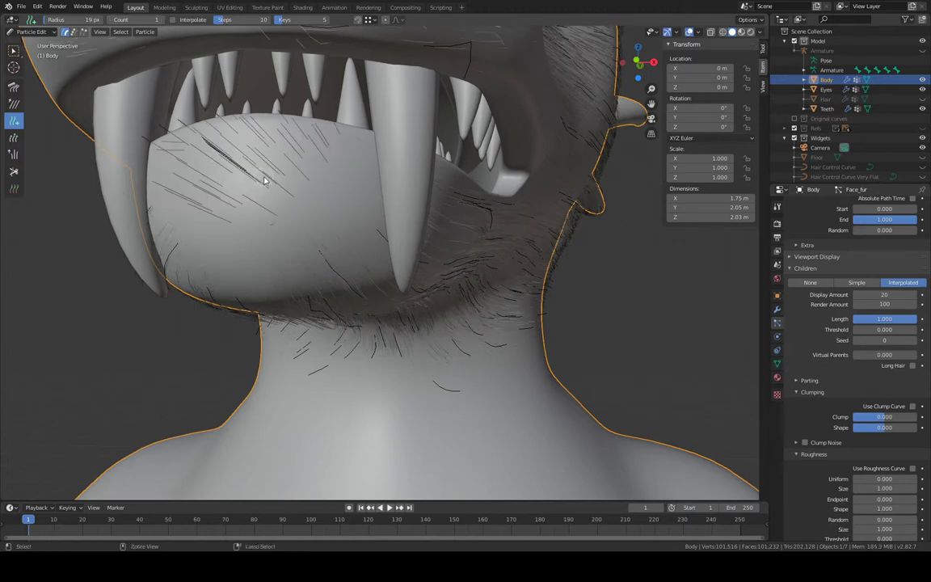
{"action": "key", "text": "ctrl+z"}
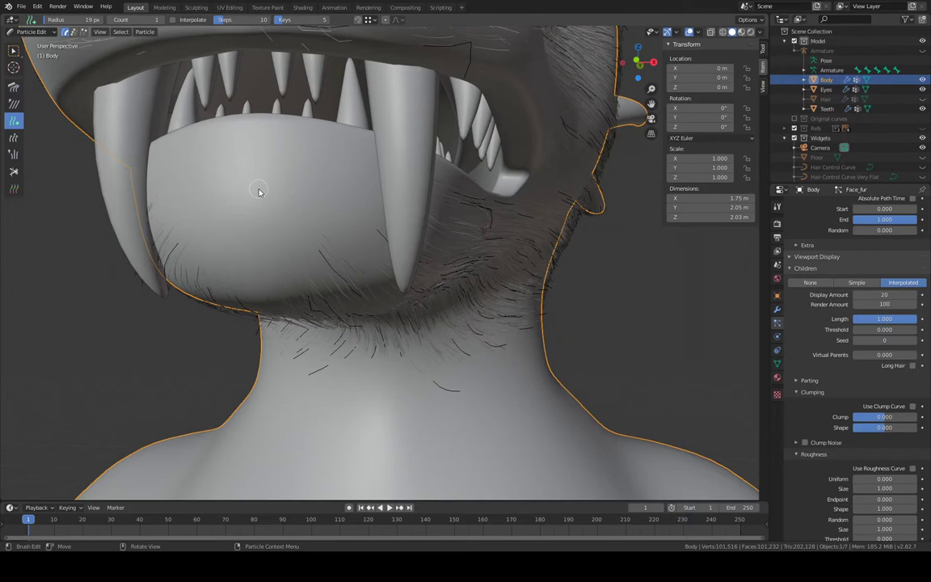
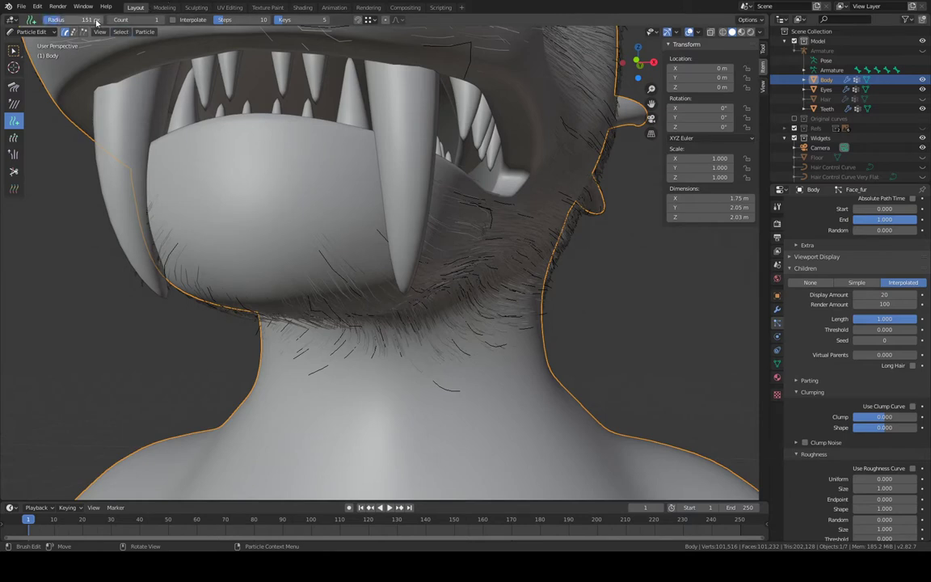
Set the Add brush radius to 93 px with the lower jaw in close view
{"action": "key", "text": "f"}
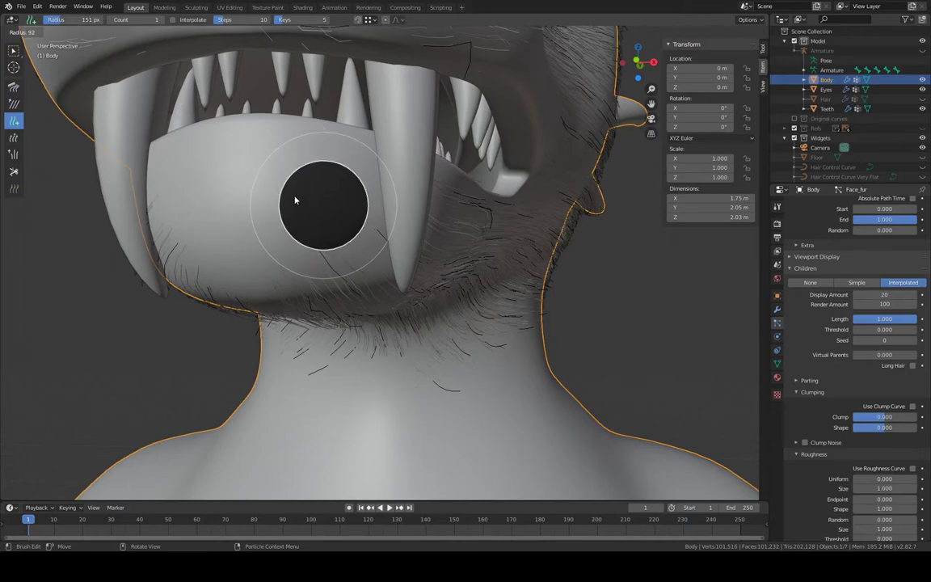
{"action": "left_click", "coordinate": [296, 200]}
{"action": "mouse_move", "coordinate": [293, 191]}
{"action": "middle_mouse_down"}
{"action": "mouse_move", "coordinate": [305, 194]}
{"action": "mouse_move", "coordinate": [298, 192]}
{"action": "middle_mouse_up"}
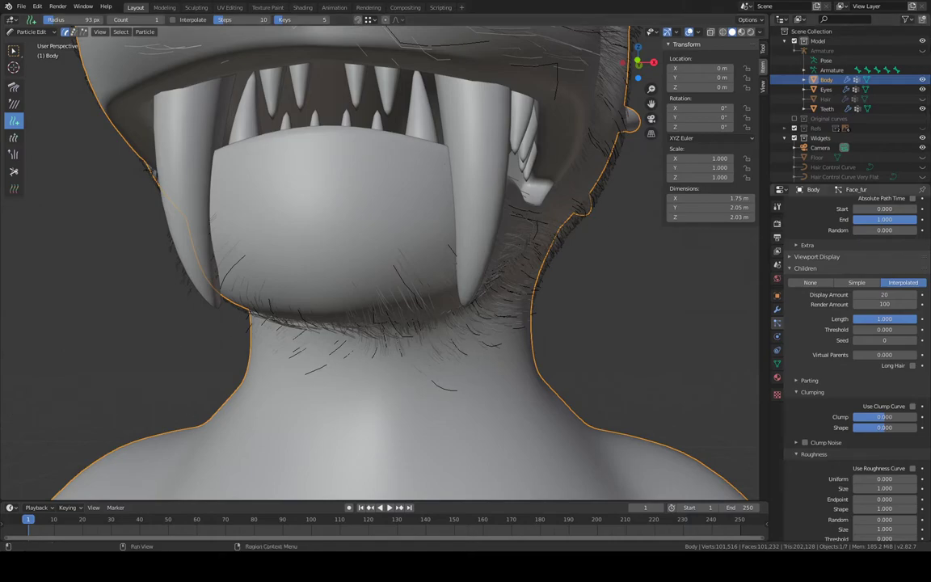
{"action": "mouse_move", "coordinate": [587, 215]}
{"action": "middle_mouse_down"}
{"action": "mouse_move", "coordinate": [615, 229]}
{"action": "mouse_move", "coordinate": [589, 233]}
{"action": "mouse_move", "coordinate": [671, 245]}
{"action": "middle_mouse_up"}
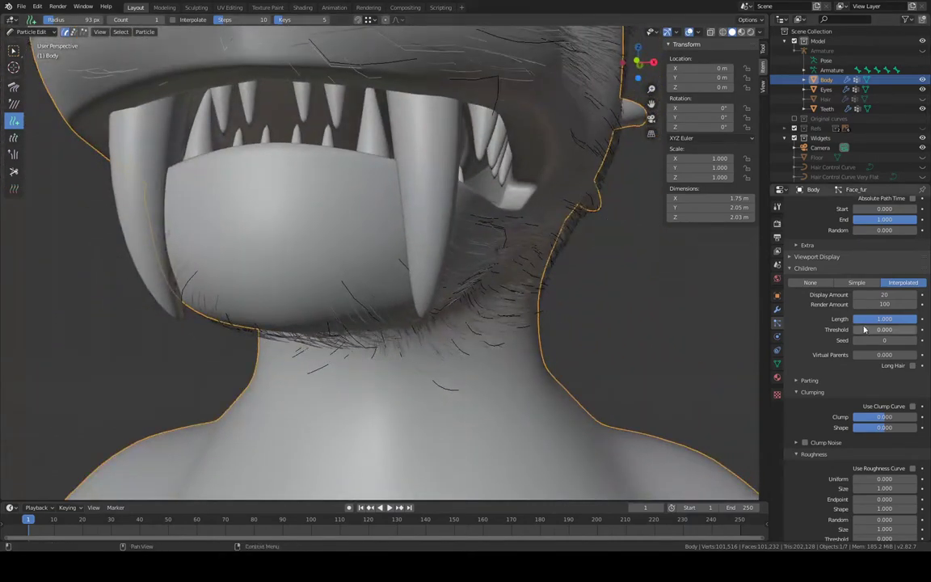
Set the Face_fur children to None so only the parent hairs are shown
{"action": "scroll", "coordinate": [857, 326], "scroll_direction": "down", "scroll_amount": 5}
{"action": "scroll", "coordinate": [863, 321], "scroll_direction": "up", "scroll_amount": 4}
{"action": "scroll", "coordinate": [865, 320], "scroll_direction": "up", "scroll_amount": 1}
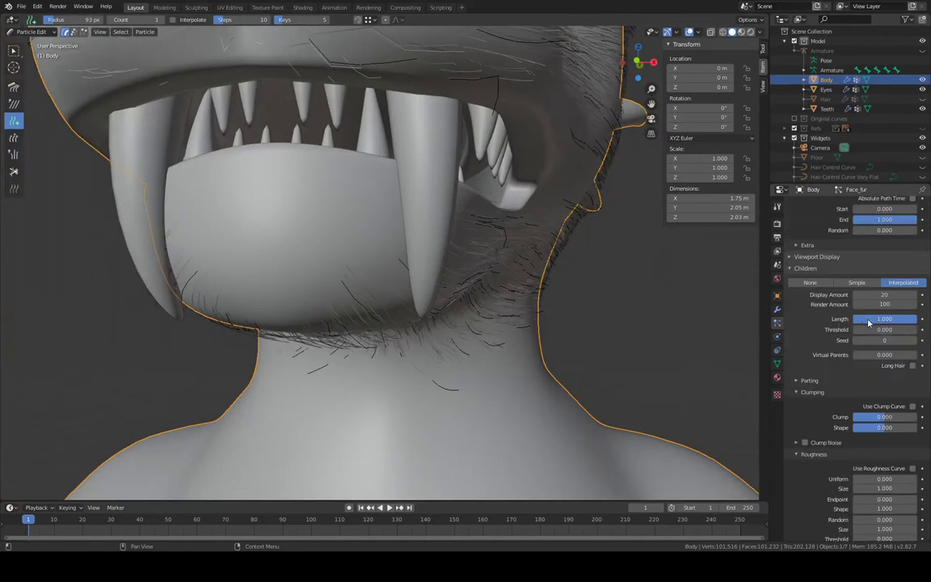
{"action": "left_click", "coordinate": [815, 283]}
{"action": "left_click", "coordinate": [909, 311]}
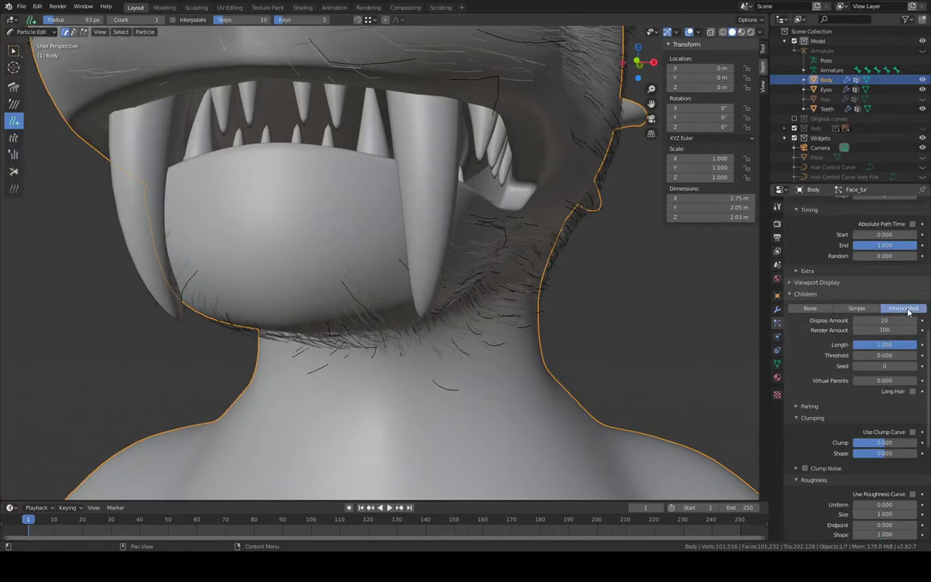
{"action": "left_click", "coordinate": [810, 308]}
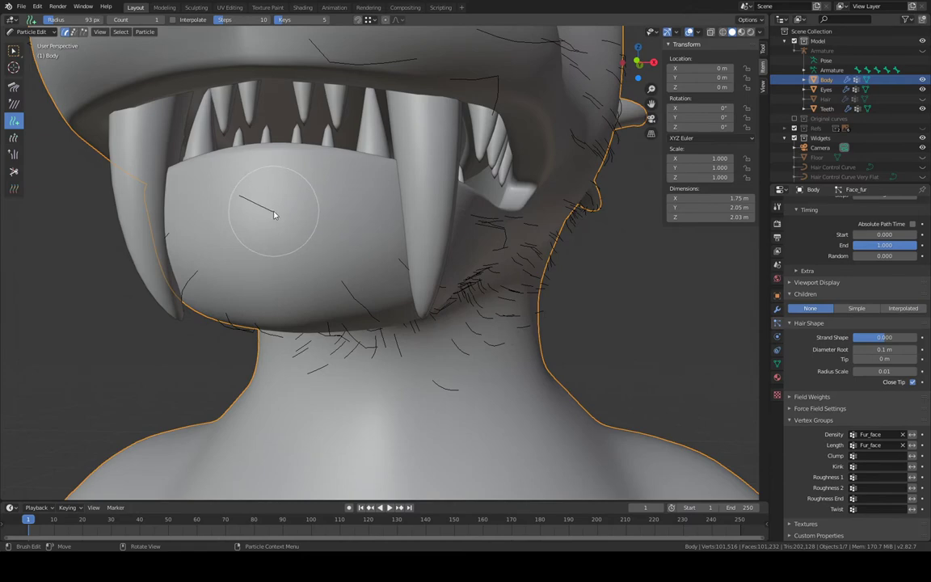
Add sparse individual parent hairs across the front and underside of the chin
{"action": "mouse_move", "coordinate": [287, 211]}
{"action": "middle_mouse_down"}
{"action": "mouse_move", "coordinate": [301, 196]}
{"action": "mouse_move", "coordinate": [295, 201]}
{"action": "middle_mouse_up"}
{"action": "scroll", "coordinate": [296, 201], "scroll_direction": "down", "scroll_amount": 1}
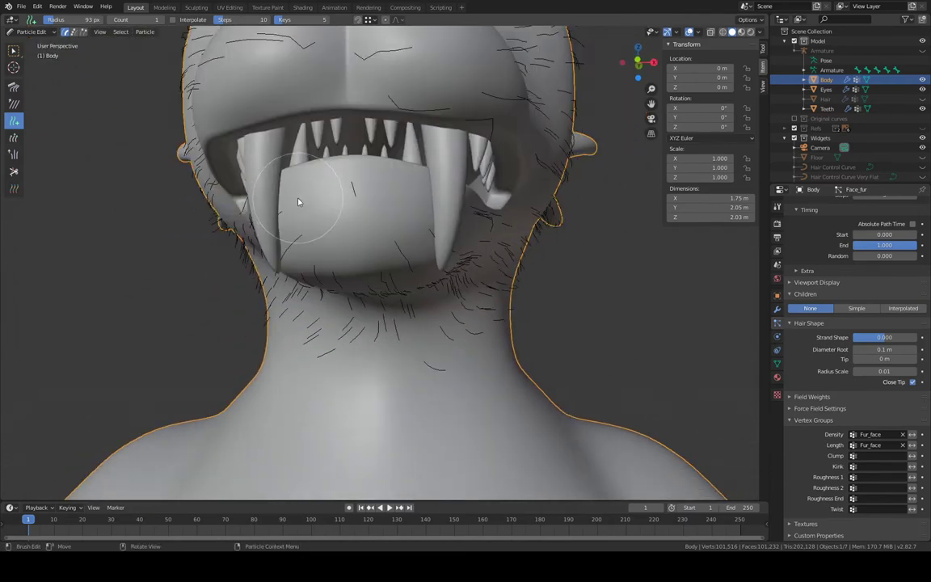
{"action": "left_click", "coordinate": [315, 203]}
{"action": "middle_click_drag", "start_coordinate": [396, 205], "coordinate": [354, 253]}
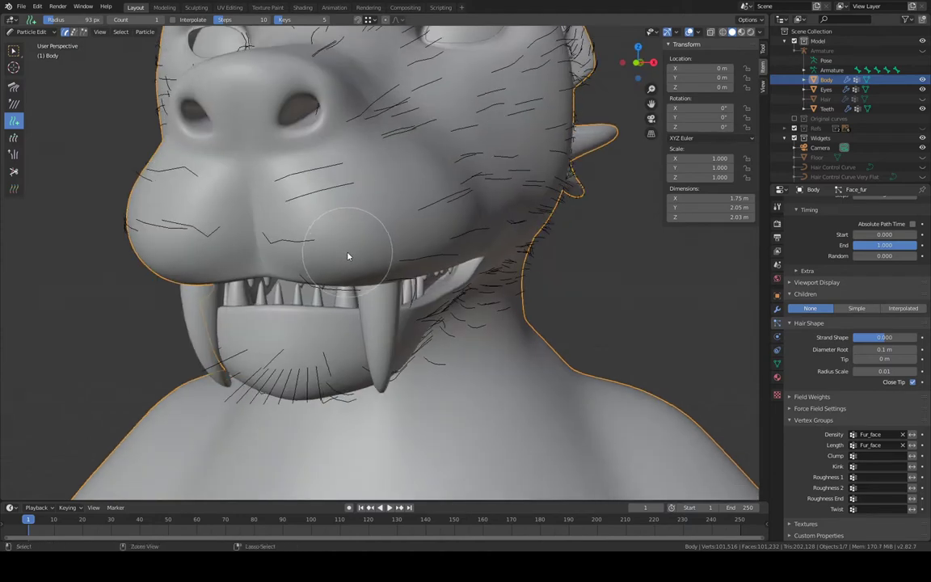
{"action": "middle_click_drag", "start_coordinate": [332, 308], "coordinate": [384, 187]}
{"action": "left_click_drag", "start_coordinate": [381, 168], "coordinate": [429, 116]}
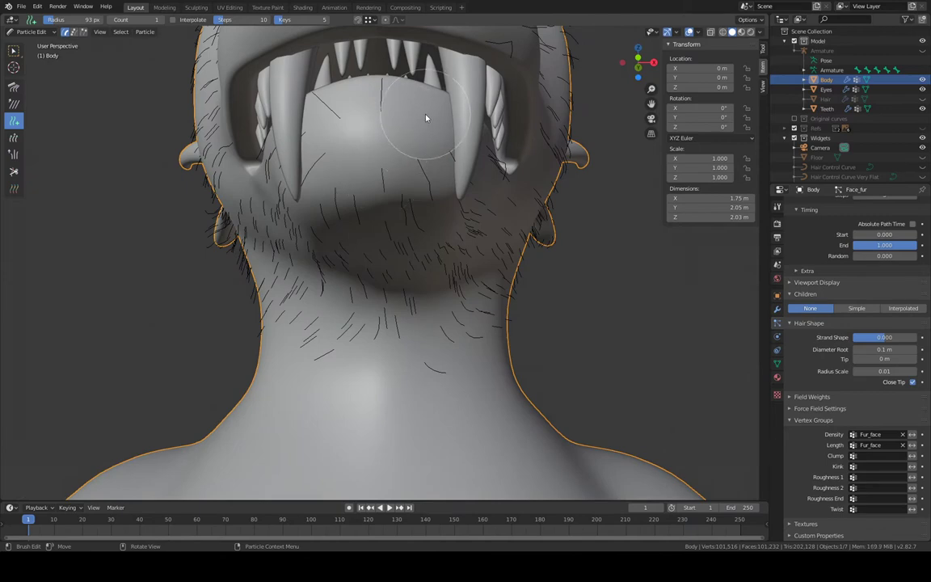
Set the Face_fur children to Interpolated and view the chin hair from the side
{"action": "left_click", "coordinate": [903, 308]}
{"action": "middle_click_drag", "start_coordinate": [614, 270], "coordinate": [628, 289]}
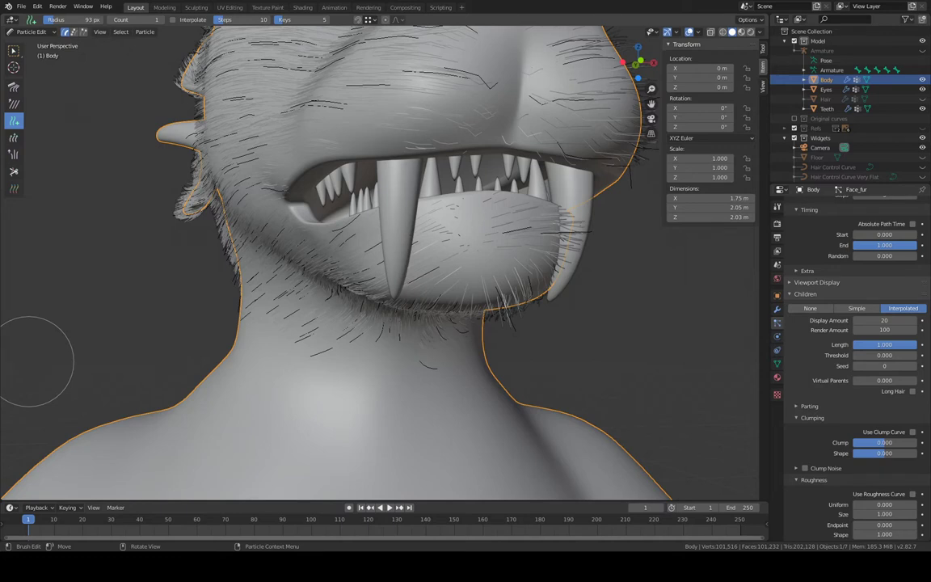
Try to add hair on the side of the lower jaw beside the large fang
{"action": "left_click", "coordinate": [370, 247]}
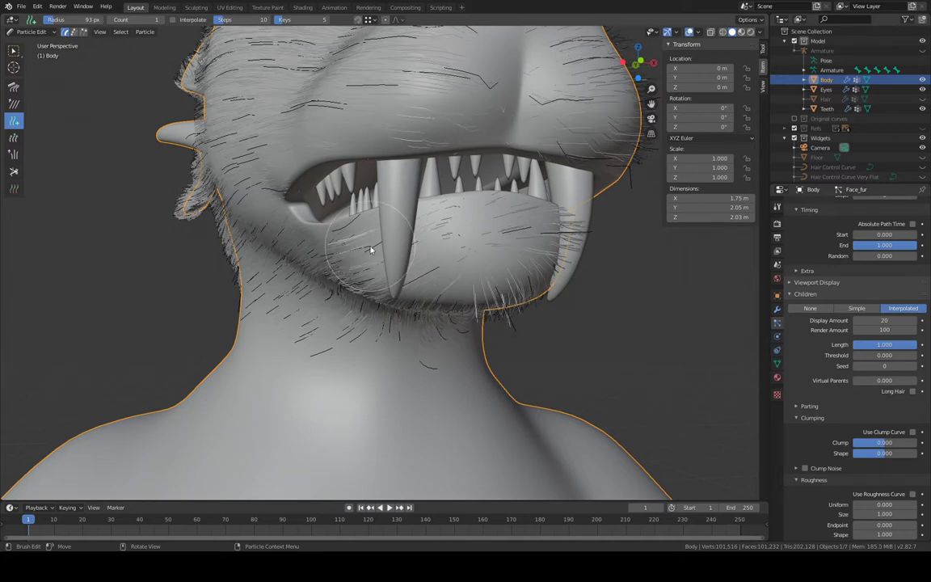
{"action": "left_click", "coordinate": [370, 247]}
{"action": "key", "text": "ctrl+z"}
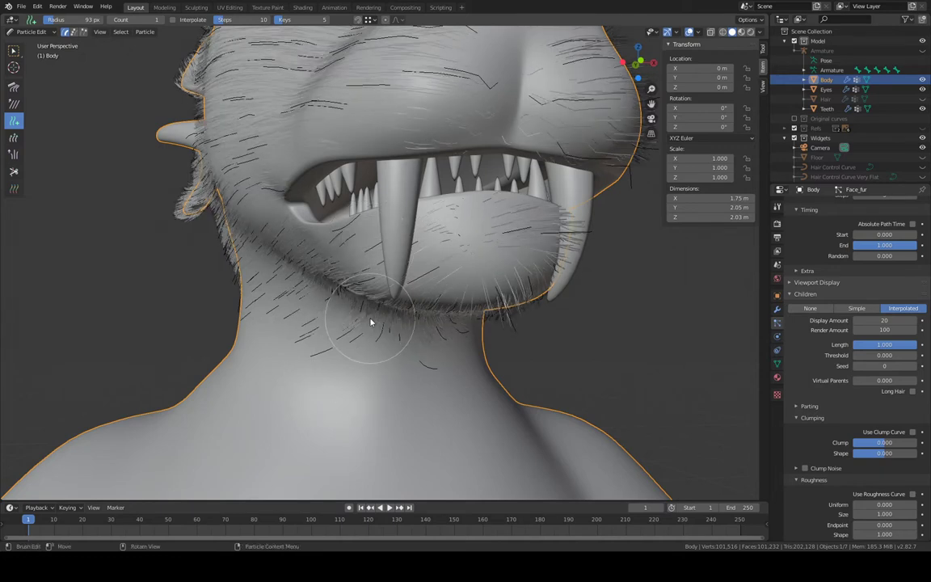
Switch to the Comb brush, set its radius to 103 px and comb the muzzle and cheek hair back
{"action": "left_click", "coordinate": [14, 86]}
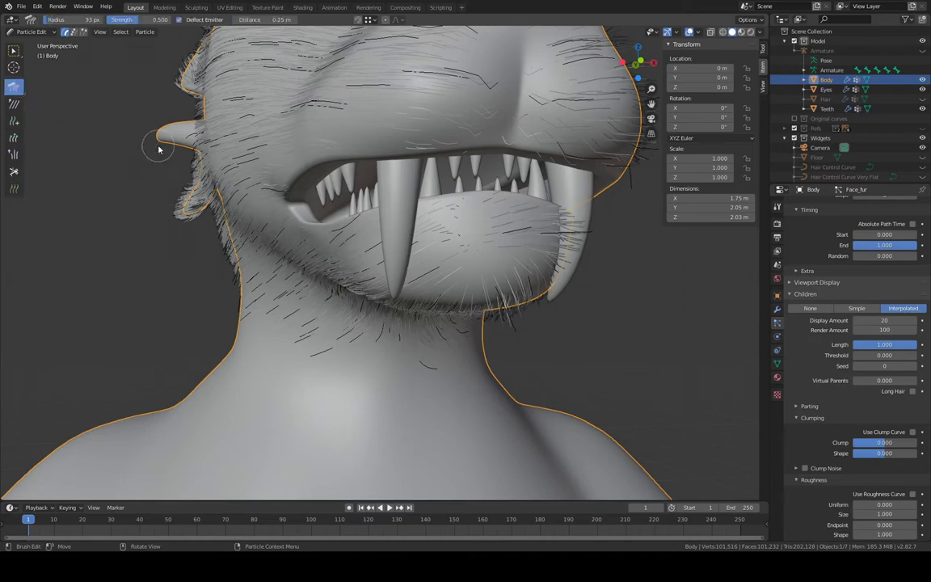
{"action": "mouse_move", "coordinate": [158, 146]}
{"action": "middle_mouse_down"}
{"action": "mouse_move", "coordinate": [414, 179]}
{"action": "mouse_move", "coordinate": [372, 205]}
{"action": "mouse_move", "coordinate": [349, 202]}
{"action": "mouse_move", "coordinate": [437, 127]}
{"action": "mouse_move", "coordinate": [420, 142]}
{"action": "mouse_move", "coordinate": [435, 96]}
{"action": "mouse_move", "coordinate": [229, 146]}
{"action": "mouse_move", "coordinate": [208, 141]}
{"action": "mouse_move", "coordinate": [218, 132]}
{"action": "mouse_move", "coordinate": [183, 227]}
{"action": "middle_mouse_up"}
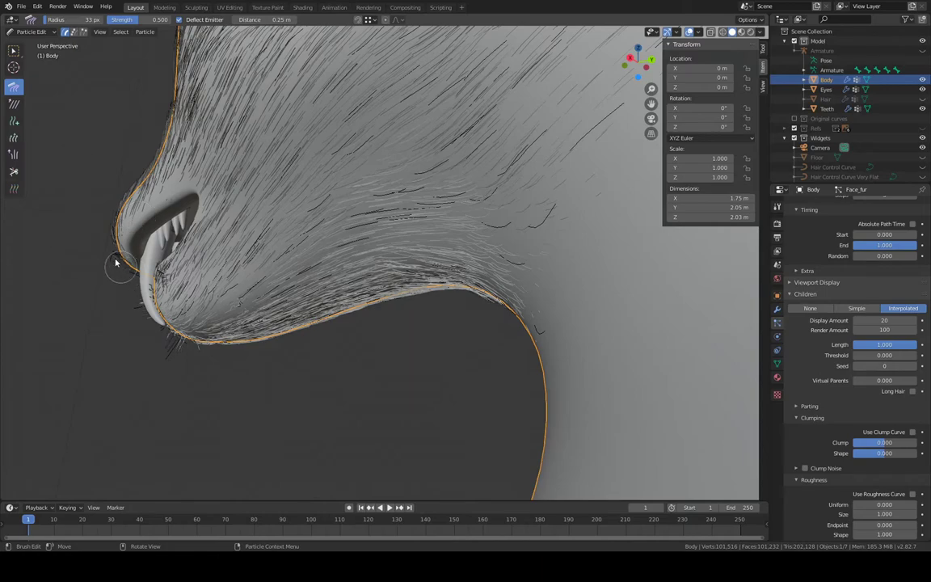
{"action": "middle_click_drag", "start_coordinate": [109, 193], "coordinate": [174, 264]}
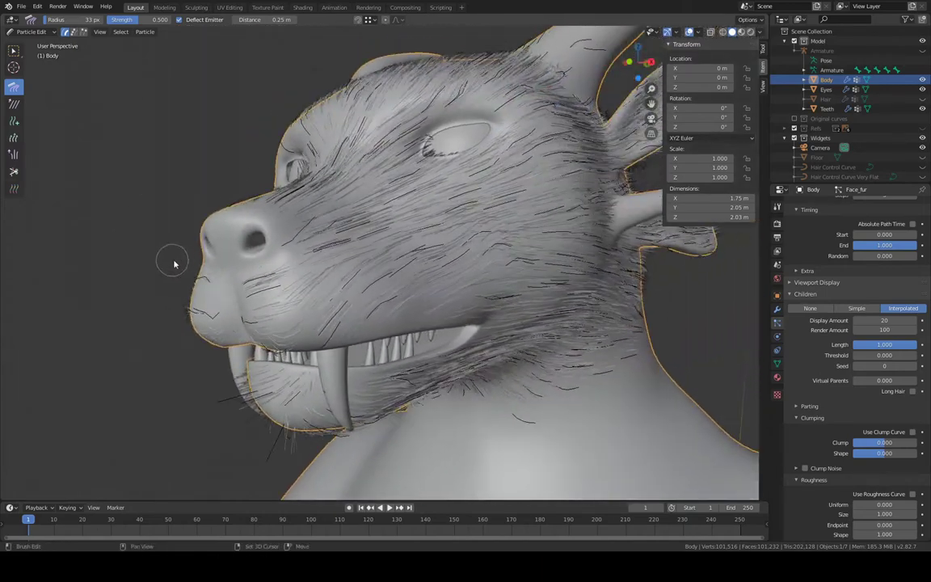
{"action": "key", "text": "f"}
{"action": "left_click", "coordinate": [294, 262]}
{"action": "mouse_move", "coordinate": [293, 261]}
{"action": "middle_mouse_down"}
{"action": "mouse_move", "coordinate": [260, 233]}
{"action": "mouse_move", "coordinate": [276, 211]}
{"action": "mouse_move", "coordinate": [295, 211]}
{"action": "mouse_move", "coordinate": [315, 258]}
{"action": "middle_mouse_up"}
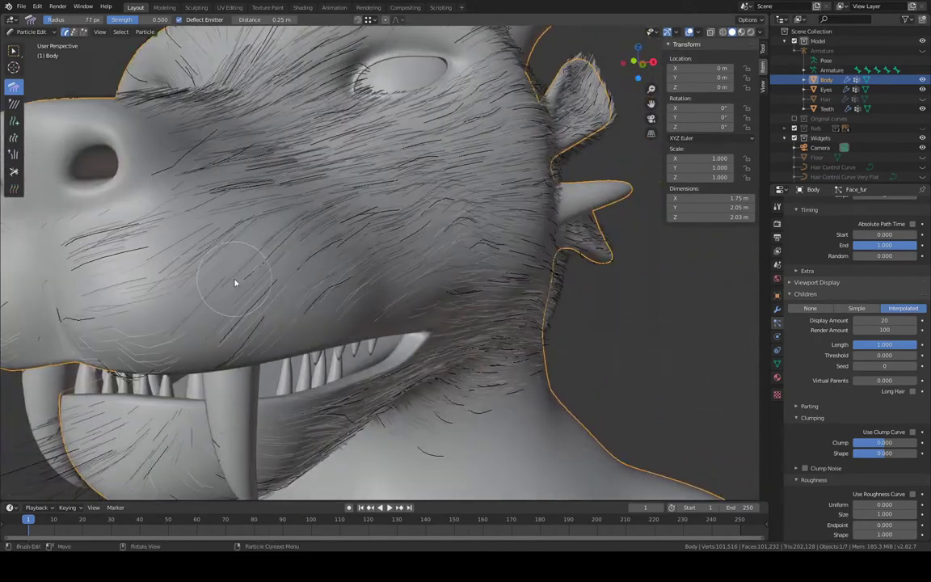
{"action": "key", "text": "f"}
{"action": "left_click", "coordinate": [180, 284]}
{"action": "mouse_move", "coordinate": [210, 281]}
{"action": "left_mouse_down"}
{"action": "mouse_move", "coordinate": [522, 239]}
{"action": "mouse_move", "coordinate": [518, 230]}
{"action": "left_mouse_up"}
Comb the fur along the side of the muzzle and cheek back toward the neck, ending with the chin in side view
{"action": "middle_click_drag", "start_coordinate": [518, 227], "coordinate": [472, 377]}
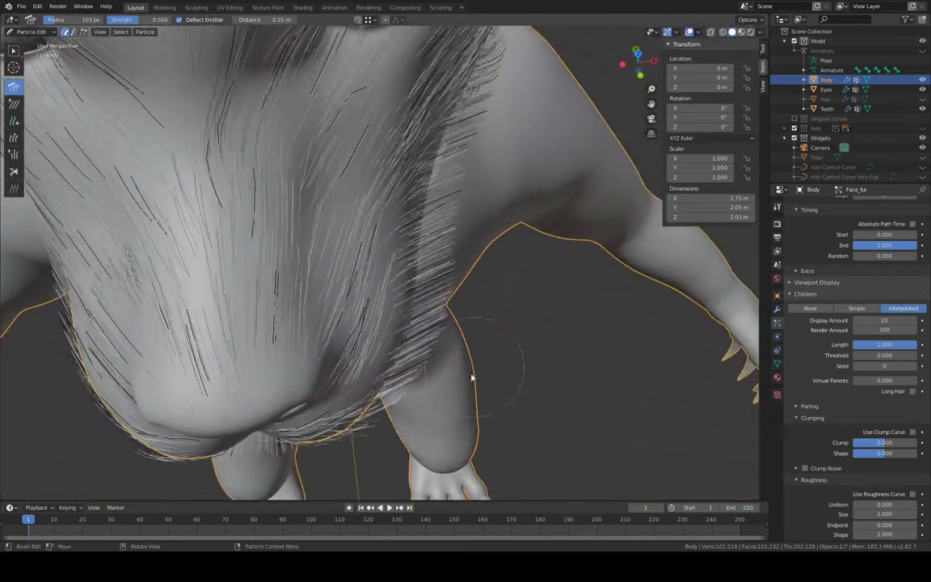
{"action": "mouse_move", "coordinate": [419, 389]}
{"action": "left_mouse_down"}
{"action": "mouse_move", "coordinate": [457, 275]}
{"action": "mouse_move", "coordinate": [467, 163]}
{"action": "mouse_move", "coordinate": [488, 101]}
{"action": "mouse_move", "coordinate": [556, 12]}
{"action": "left_mouse_up"}
{"action": "middle_click_drag", "start_coordinate": [550, 49], "coordinate": [356, 232]}
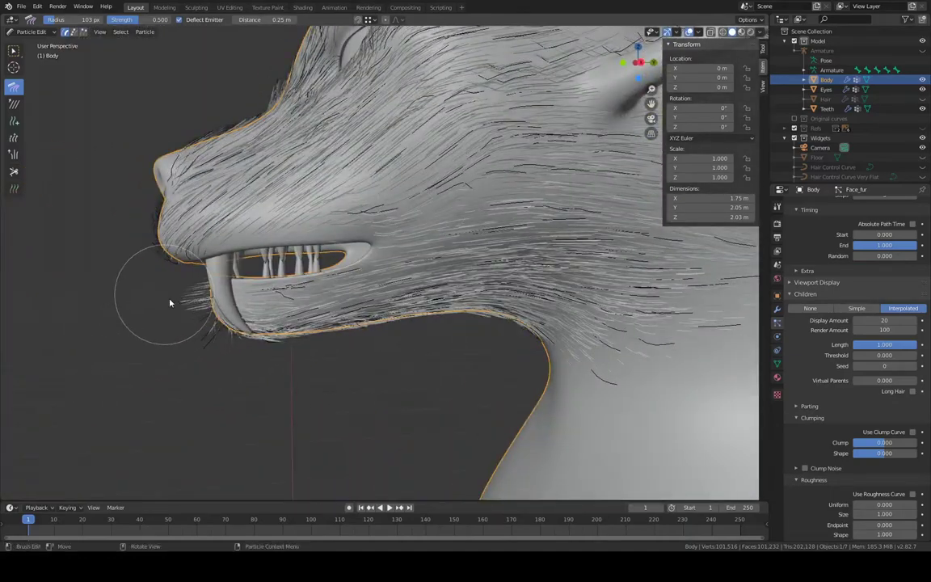
{"action": "middle_click_drag", "start_coordinate": [214, 333], "coordinate": [210, 312], "text": "shift"}
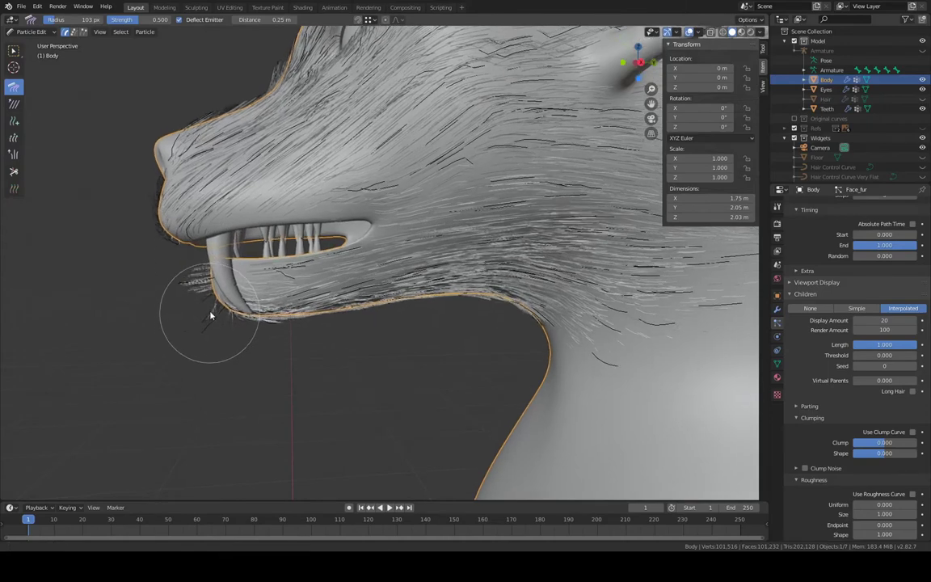
Comb the stray hairs on the chin and front of the lower jaw back under the jaw on both sides
{"action": "scroll", "coordinate": [210, 316], "scroll_direction": "up", "scroll_amount": 6}
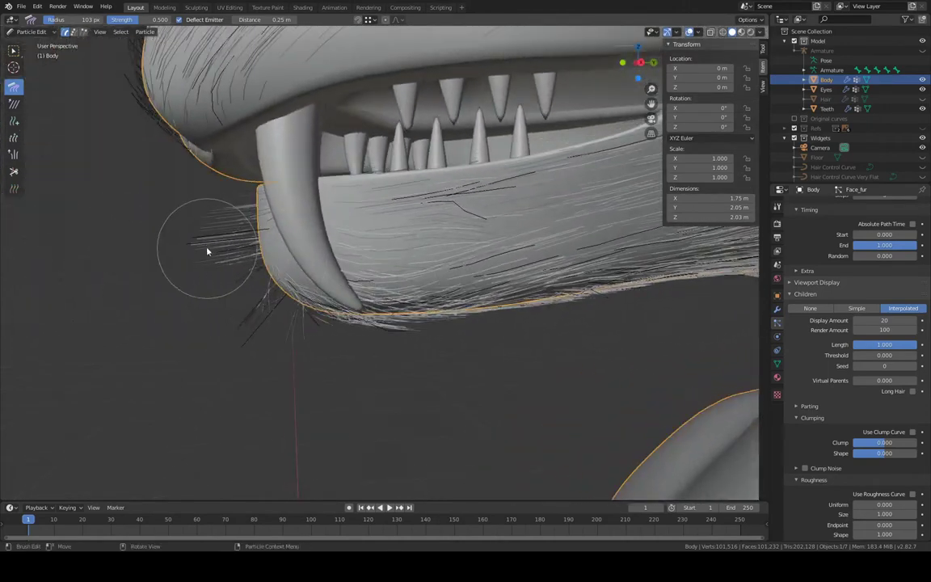
{"action": "mouse_move", "coordinate": [207, 252]}
{"action": "left_mouse_down"}
{"action": "mouse_move", "coordinate": [257, 318]}
{"action": "mouse_move", "coordinate": [315, 347]}
{"action": "mouse_move", "coordinate": [450, 352]}
{"action": "left_mouse_up"}
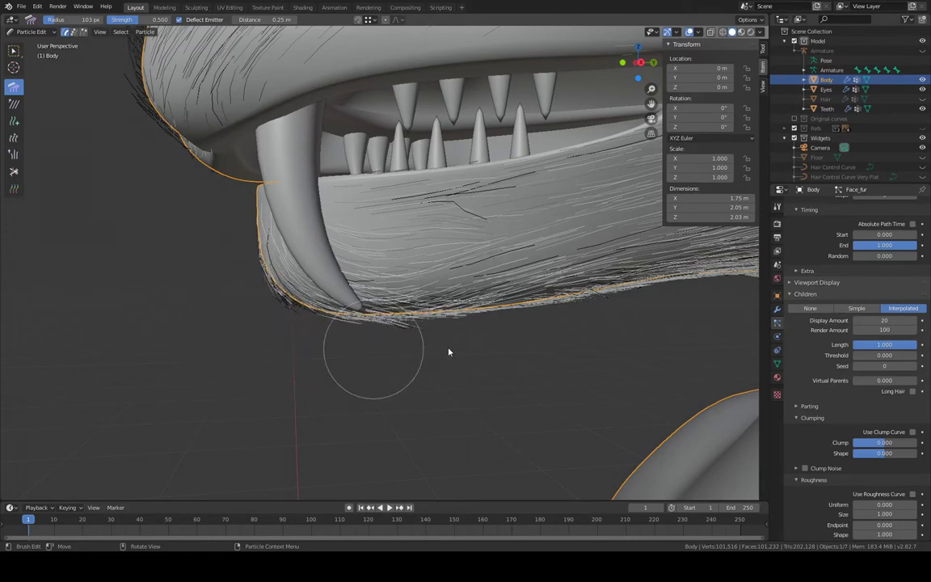
{"action": "middle_click_drag", "start_coordinate": [451, 366], "coordinate": [304, 313]}
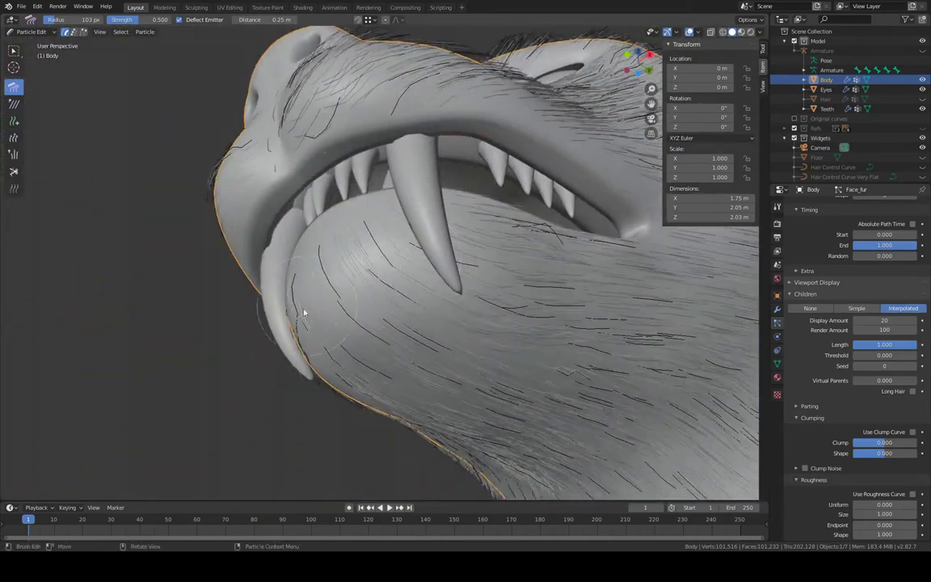
{"action": "mouse_move", "coordinate": [289, 351]}
{"action": "left_mouse_down"}
{"action": "mouse_move", "coordinate": [323, 422]}
{"action": "mouse_move", "coordinate": [357, 443]}
{"action": "mouse_move", "coordinate": [368, 432]}
{"action": "left_mouse_up"}
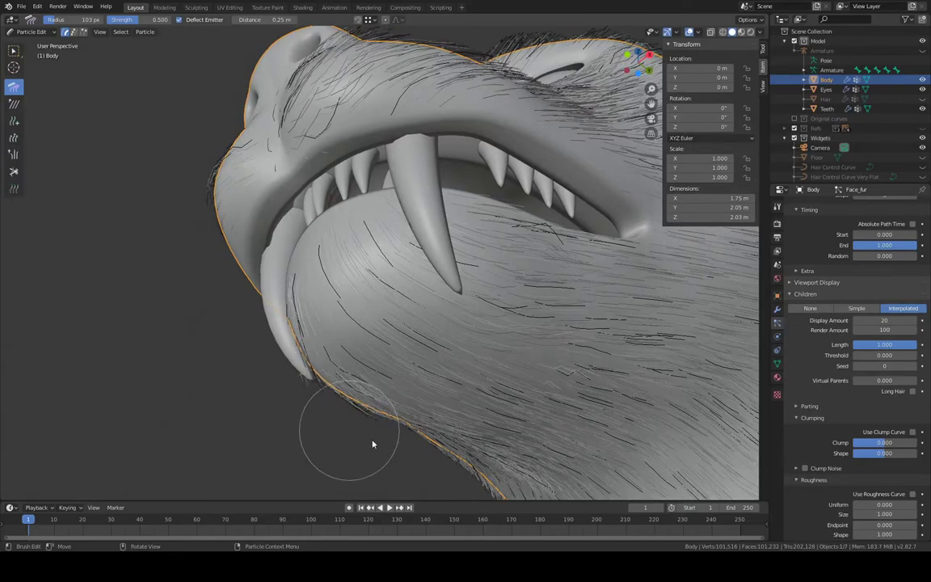
{"action": "mouse_move", "coordinate": [374, 443]}
{"action": "middle_mouse_down"}
{"action": "mouse_move", "coordinate": [447, 395]}
{"action": "mouse_move", "coordinate": [471, 449]}
{"action": "mouse_move", "coordinate": [495, 433]}
{"action": "mouse_move", "coordinate": [468, 317]}
{"action": "middle_mouse_up"}
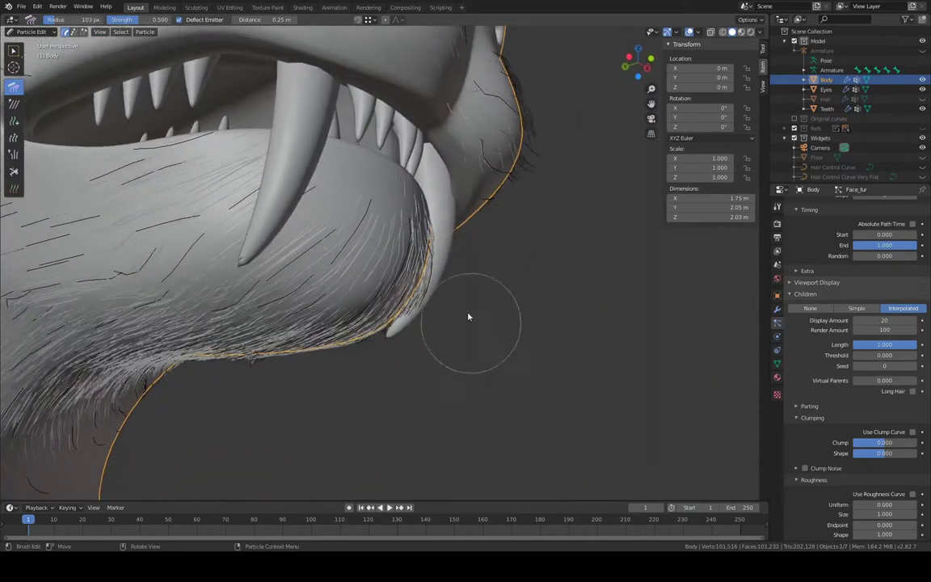
{"action": "mouse_move", "coordinate": [439, 305]}
{"action": "left_mouse_down"}
{"action": "mouse_move", "coordinate": [379, 375]}
{"action": "mouse_move", "coordinate": [304, 401]}
{"action": "mouse_move", "coordinate": [284, 392]}
{"action": "left_mouse_up"}
{"action": "middle_click_drag", "start_coordinate": [283, 391], "coordinate": [336, 263]}
{"action": "left_click_drag", "start_coordinate": [285, 266], "coordinate": [339, 213]}
{"action": "key", "text": "ctrl+z"}
{"action": "middle_click_drag", "start_coordinate": [340, 213], "coordinate": [555, 194]}
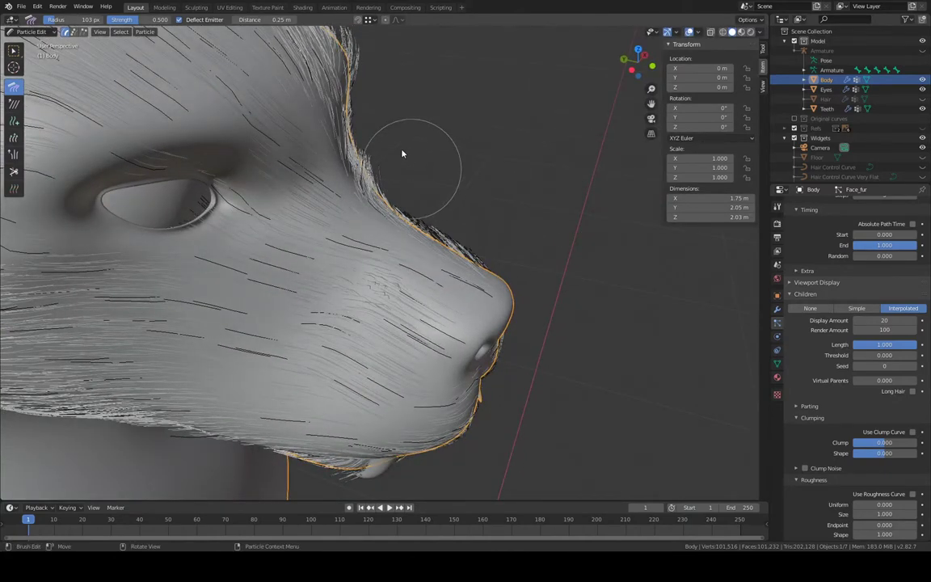
Hide the Eyes object and trim the hairs poking into the eye socket with the Cut brush
{"action": "mouse_move", "coordinate": [407, 104]}
{"action": "middle_mouse_down"}
{"action": "mouse_move", "coordinate": [438, 127]}
{"action": "mouse_move", "coordinate": [412, 194]}
{"action": "mouse_move", "coordinate": [404, 173]}
{"action": "mouse_move", "coordinate": [405, 193]}
{"action": "middle_mouse_up"}
{"action": "scroll", "coordinate": [406, 145], "scroll_direction": "up", "scroll_amount": 8}
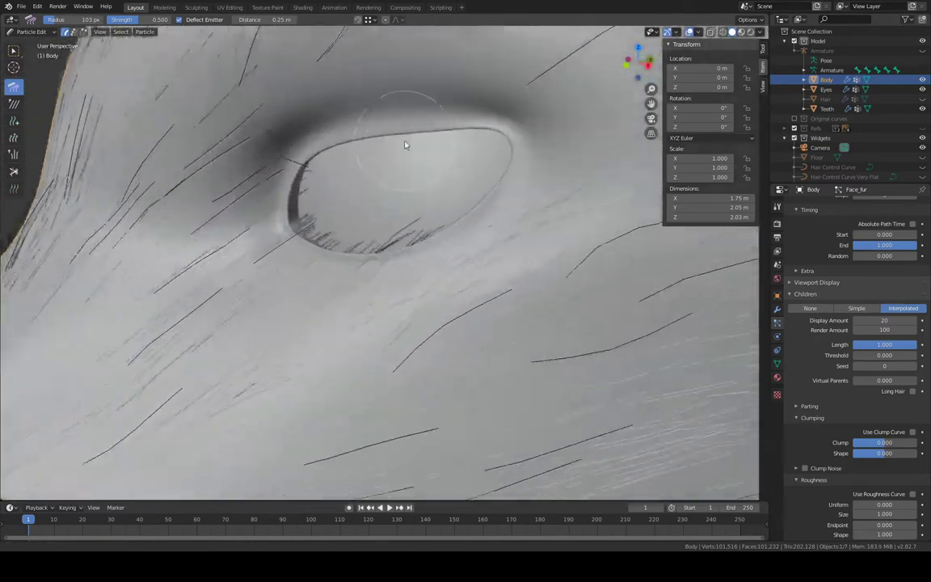
{"action": "middle_click_drag", "start_coordinate": [406, 144], "coordinate": [453, 145]}
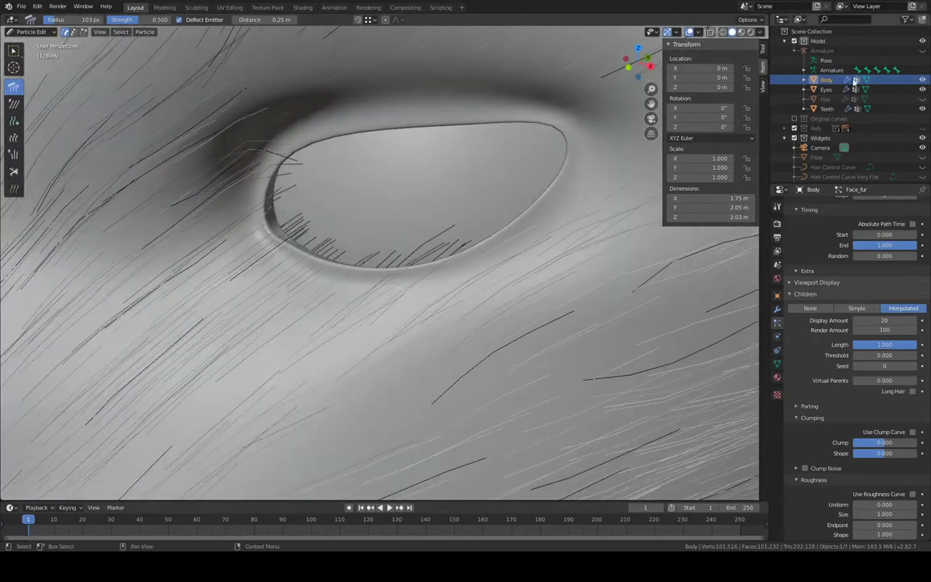
{"action": "left_click", "coordinate": [922, 89]}
{"action": "middle_click_drag", "start_coordinate": [453, 182], "coordinate": [427, 186]}
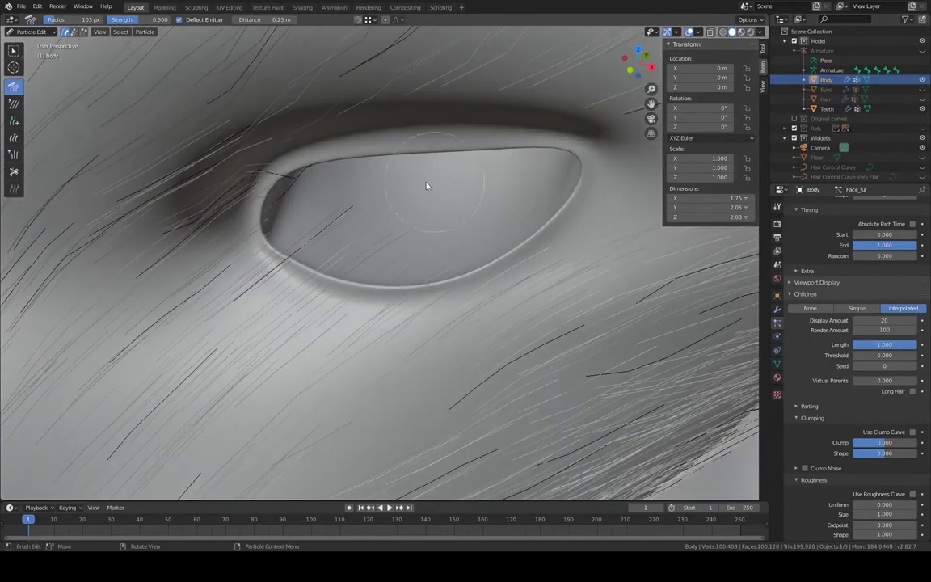
{"action": "left_click", "coordinate": [14, 174]}
{"action": "middle_click_drag", "start_coordinate": [403, 145], "coordinate": [341, 175]}
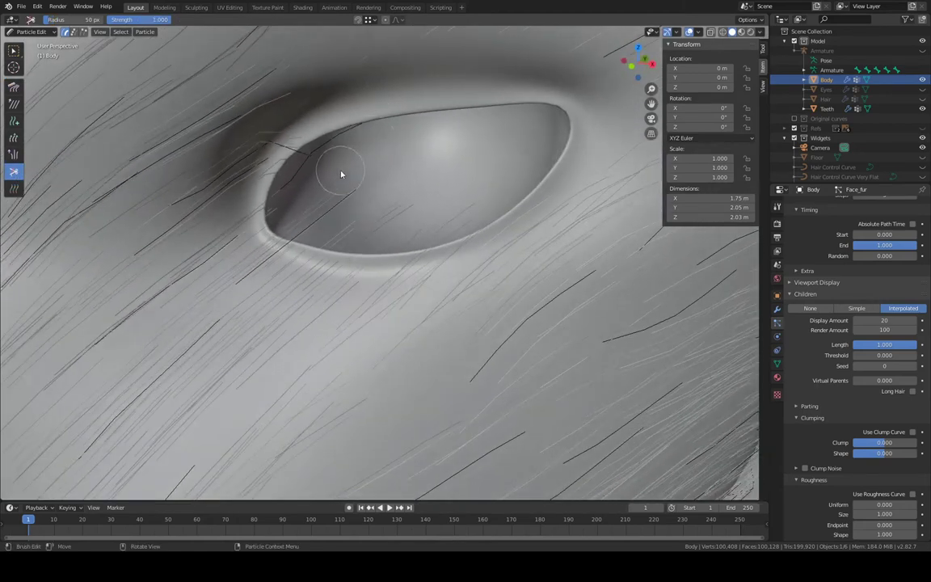
{"action": "left_click", "coordinate": [295, 180]}
{"action": "mouse_move", "coordinate": [305, 200]}
{"action": "middle_mouse_down"}
{"action": "mouse_move", "coordinate": [325, 175]}
{"action": "mouse_move", "coordinate": [380, 204]}
{"action": "mouse_move", "coordinate": [450, 216]}
{"action": "mouse_move", "coordinate": [483, 160]}
{"action": "mouse_move", "coordinate": [498, 191]}
{"action": "mouse_move", "coordinate": [499, 179]}
{"action": "mouse_move", "coordinate": [342, 266]}
{"action": "middle_mouse_up"}
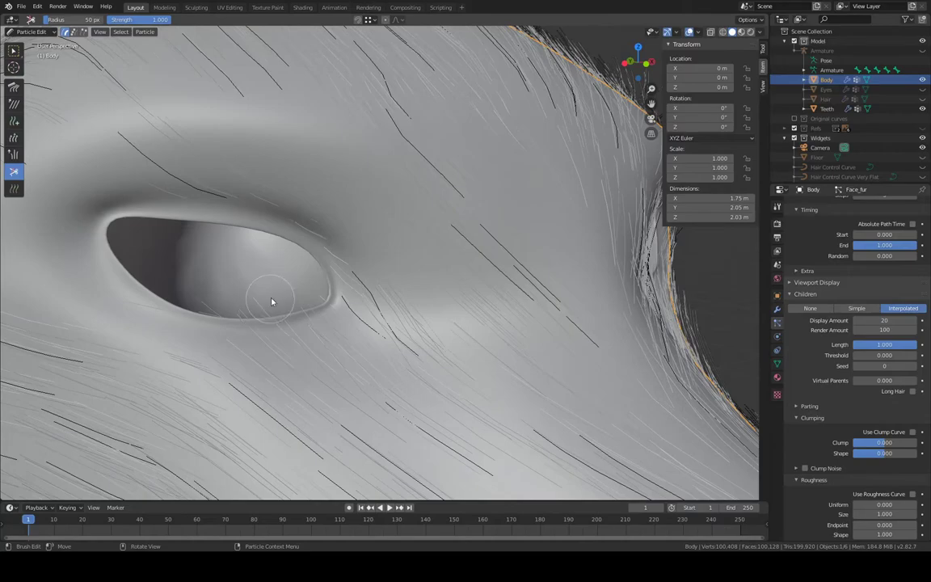
Switch back to the Comb brush, check the fur around the whole head and save the file
{"action": "scroll", "coordinate": [285, 292], "scroll_direction": "down", "scroll_amount": 6}
{"action": "middle_click_drag", "start_coordinate": [380, 257], "coordinate": [210, 186]}
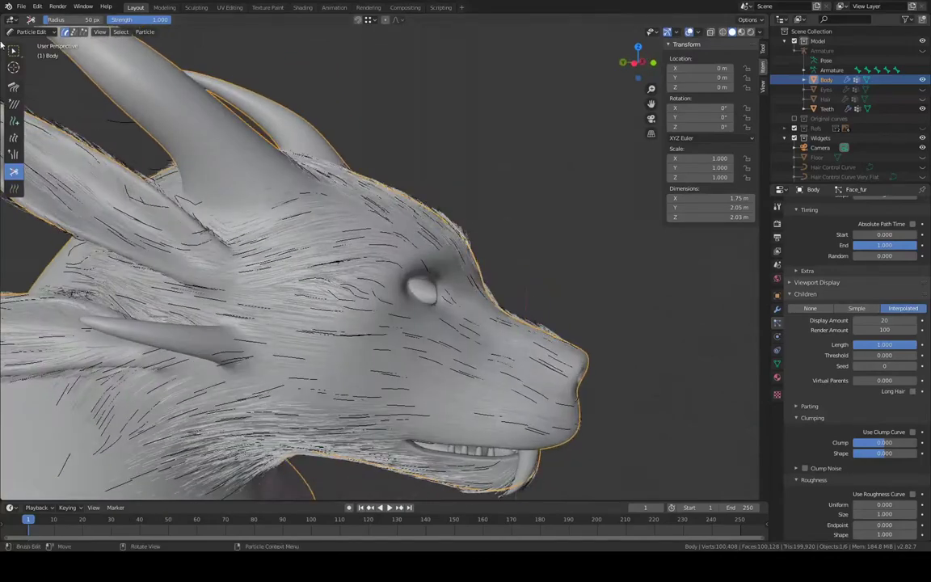
{"action": "left_click", "coordinate": [13, 87]}
{"action": "middle_click_drag", "start_coordinate": [537, 113], "coordinate": [500, 236]}
{"action": "middle_click_drag", "start_coordinate": [481, 153], "coordinate": [478, 174]}
{"action": "scroll", "coordinate": [455, 264], "scroll_direction": "up", "scroll_amount": 4}
{"action": "middle_click_drag", "start_coordinate": [456, 264], "coordinate": [421, 220]}
{"action": "scroll", "coordinate": [421, 220], "scroll_direction": "down", "scroll_amount": 6}
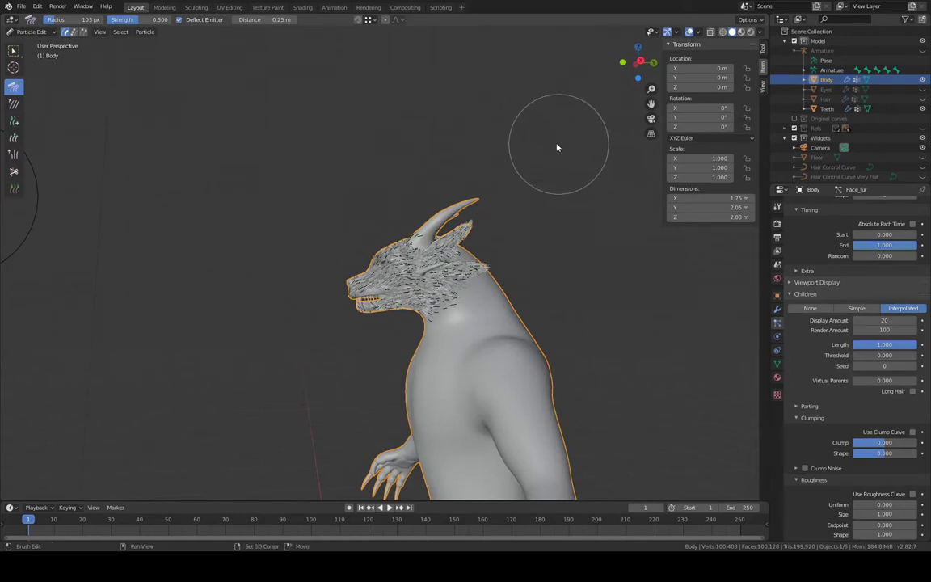
{"action": "middle_click_drag", "start_coordinate": [557, 145], "coordinate": [498, 135]}
{"action": "key", "text": "ctrl+s"}
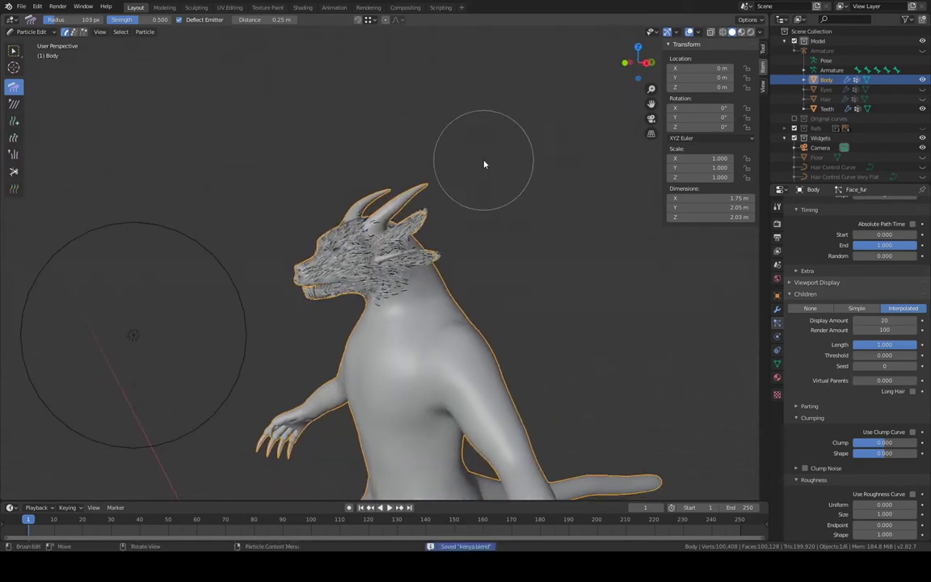
Leave Particle Edit and return the body to Object Mode with the head in view
{"action": "left_click", "coordinate": [30, 32]}
{"action": "left_click", "coordinate": [31, 53]}
{"action": "left_click", "coordinate": [30, 32]}
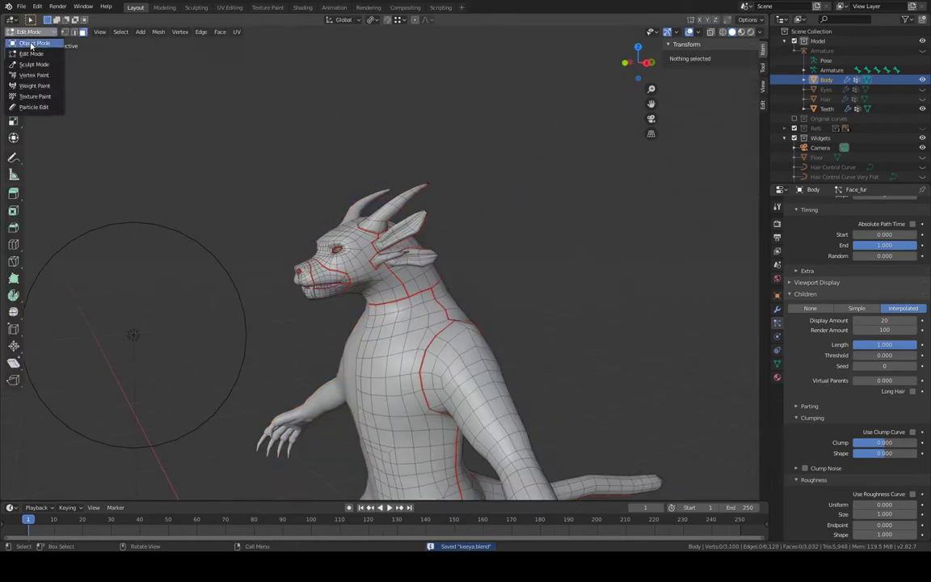
{"action": "left_click", "coordinate": [32, 43]}
{"action": "scroll", "coordinate": [433, 197], "scroll_direction": "up", "scroll_amount": 3}
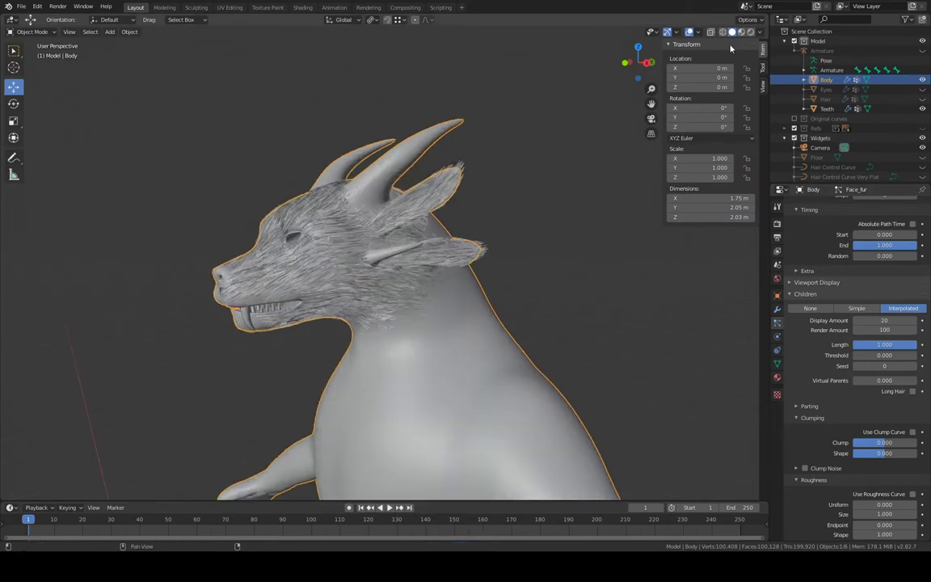
Set the viewport display amount of the Face_fur children to 100
{"action": "scroll", "coordinate": [896, 386], "scroll_direction": "up", "scroll_amount": 5}
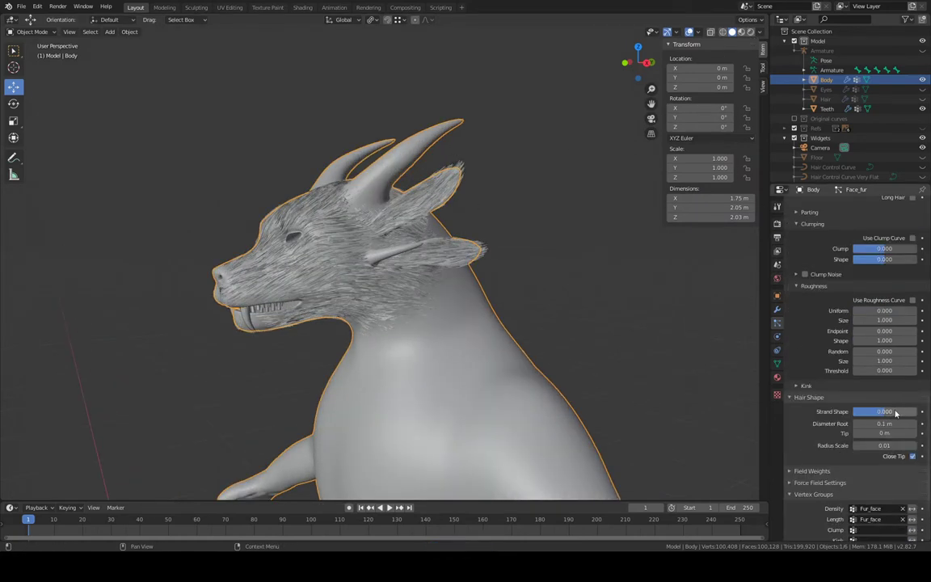
{"action": "scroll", "coordinate": [895, 386], "scroll_direction": "down", "scroll_amount": 5}
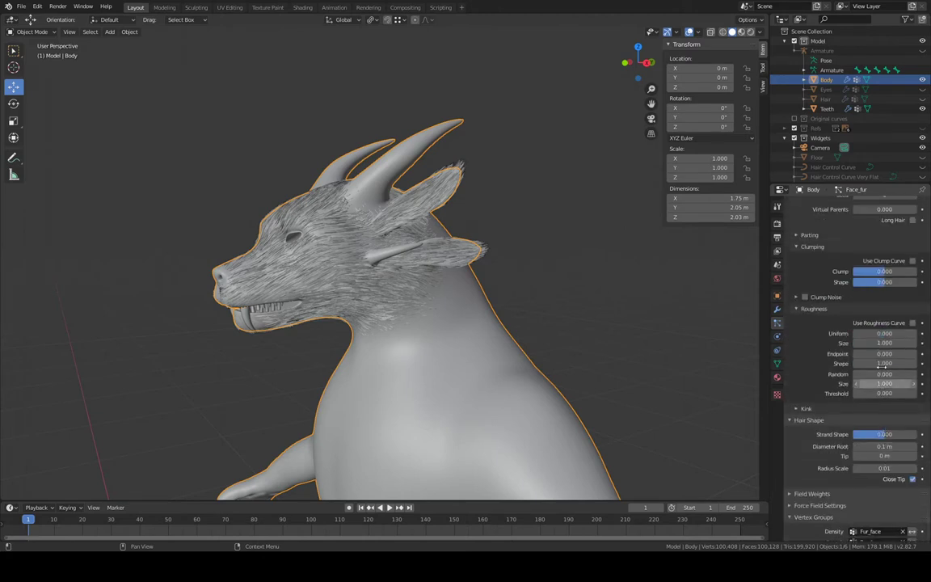
{"action": "scroll", "coordinate": [881, 365], "scroll_direction": "up", "scroll_amount": 1}
{"action": "left_click", "coordinate": [883, 343]}
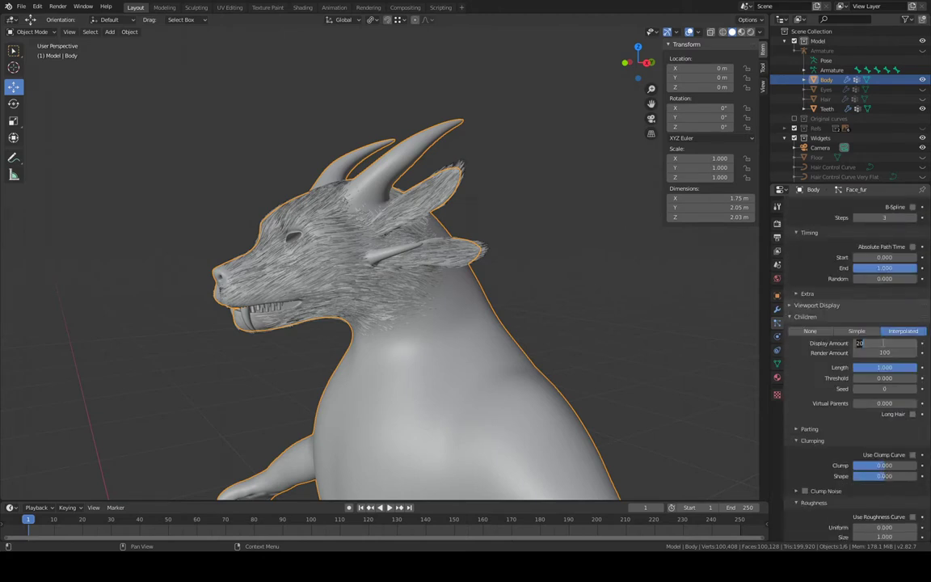
{"action": "type", "text": "100"}
{"action": "key", "text": "Return"}
{"action": "scroll", "coordinate": [387, 212], "scroll_direction": "up", "scroll_amount": 4}
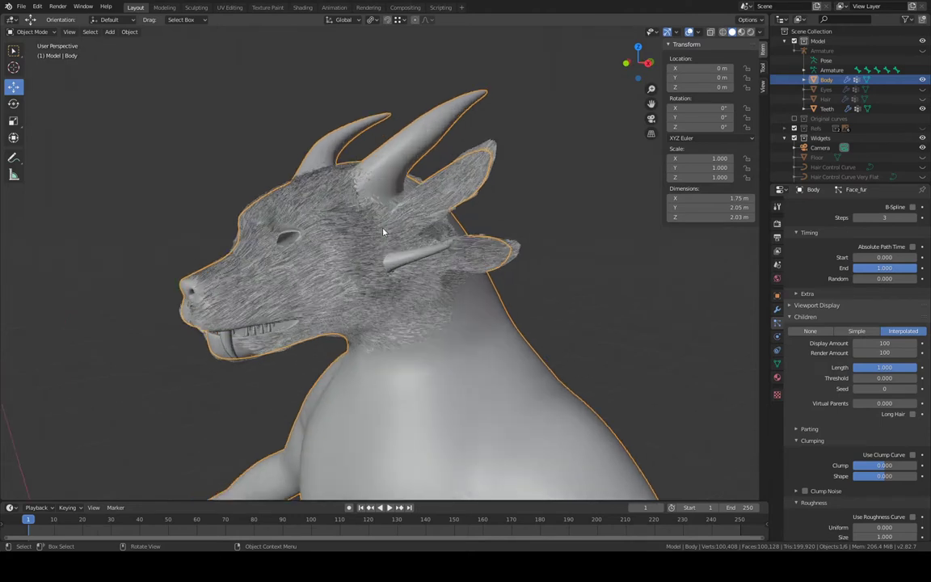
Make the Eyes object visible again and briefly toggle the Hair object's visibility on and off
{"action": "left_click", "coordinate": [923, 88]}
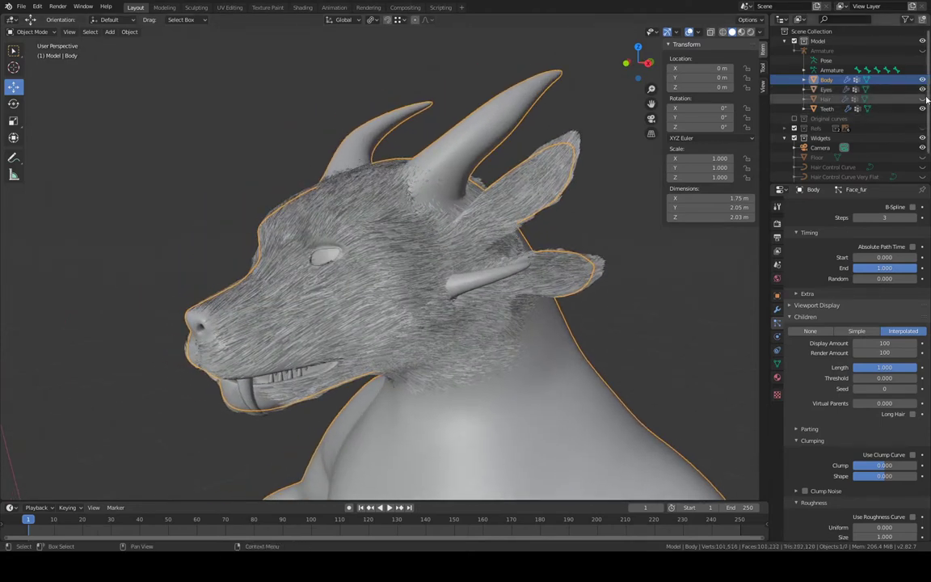
{"action": "left_click", "coordinate": [922, 99]}
{"action": "left_click", "coordinate": [923, 99]}
Preview the fur on the head up close in rendered shading, and return the viewport to solid shading
{"action": "left_click", "coordinate": [752, 32]}
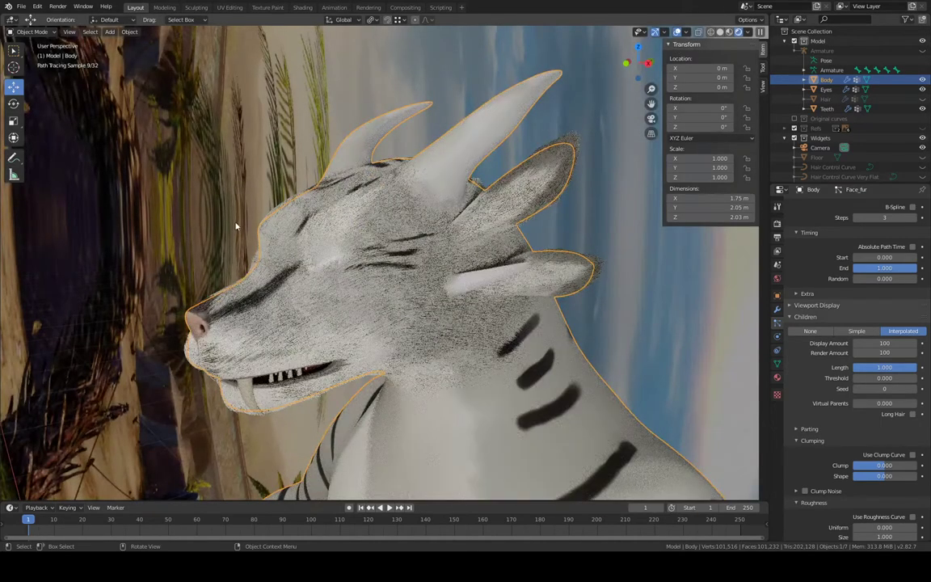
{"action": "scroll", "coordinate": [236, 226], "scroll_direction": "up", "scroll_amount": 4}
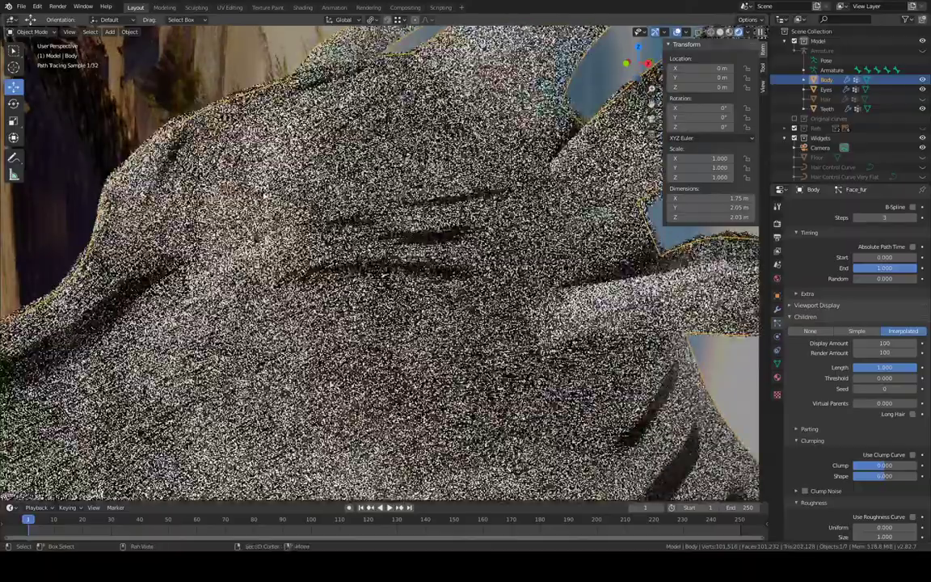
{"action": "middle_click_drag", "start_coordinate": [265, 195], "coordinate": [334, 185], "text": "shift"}
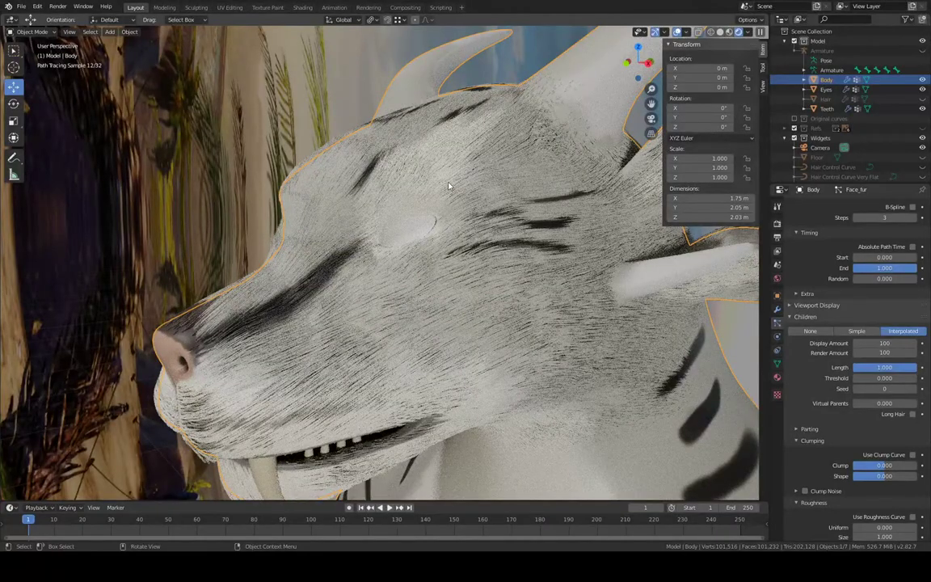
{"action": "scroll", "coordinate": [452, 186], "scroll_direction": "down", "scroll_amount": 3}
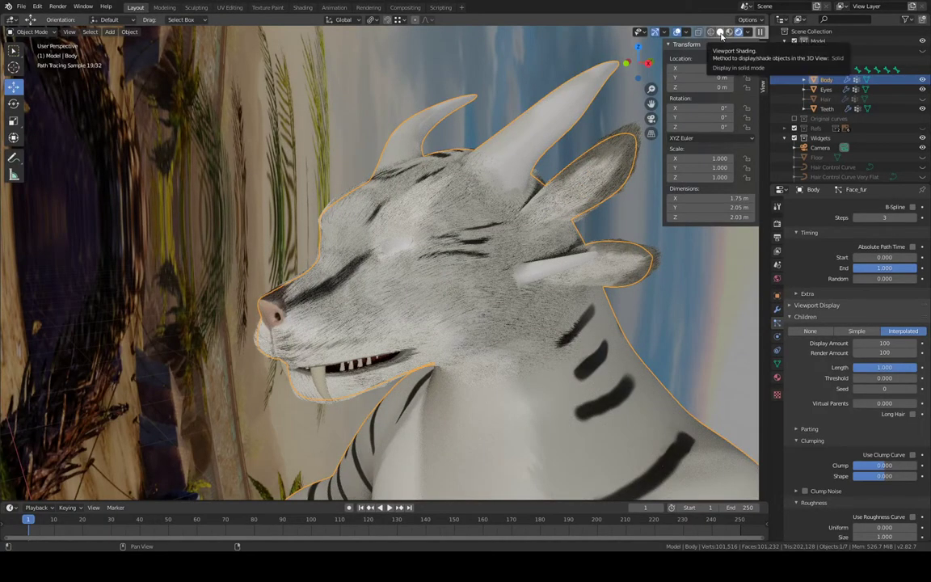
{"action": "left_click", "coordinate": [720, 33]}
{"action": "middle_click_drag", "start_coordinate": [582, 186], "coordinate": [486, 173]}
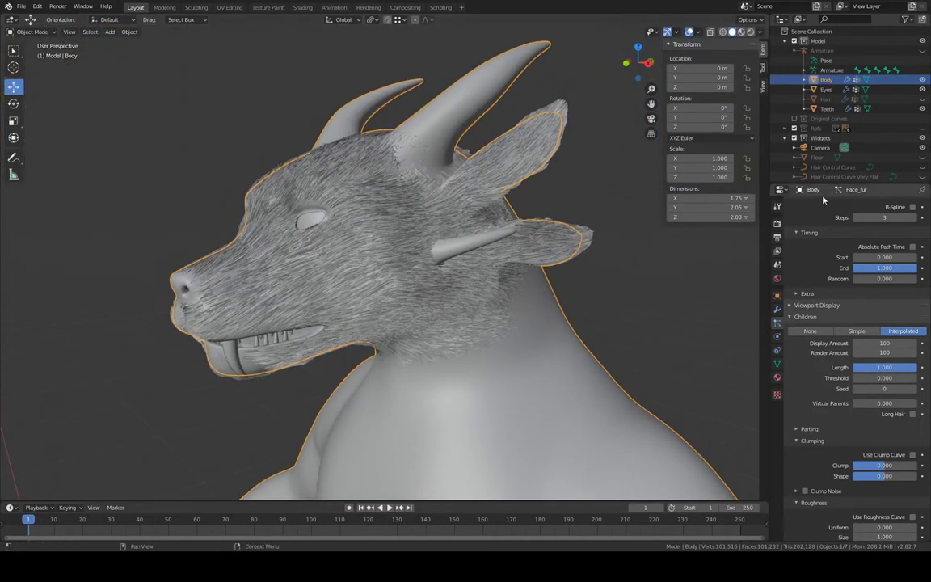
Show the Face_tufts particle system in the viewport together with Face_fur and make Face_tufts the active system
{"action": "scroll", "coordinate": [857, 254], "scroll_direction": "up", "scroll_amount": 8}
{"action": "scroll", "coordinate": [857, 254], "scroll_direction": "up", "scroll_amount": 3}
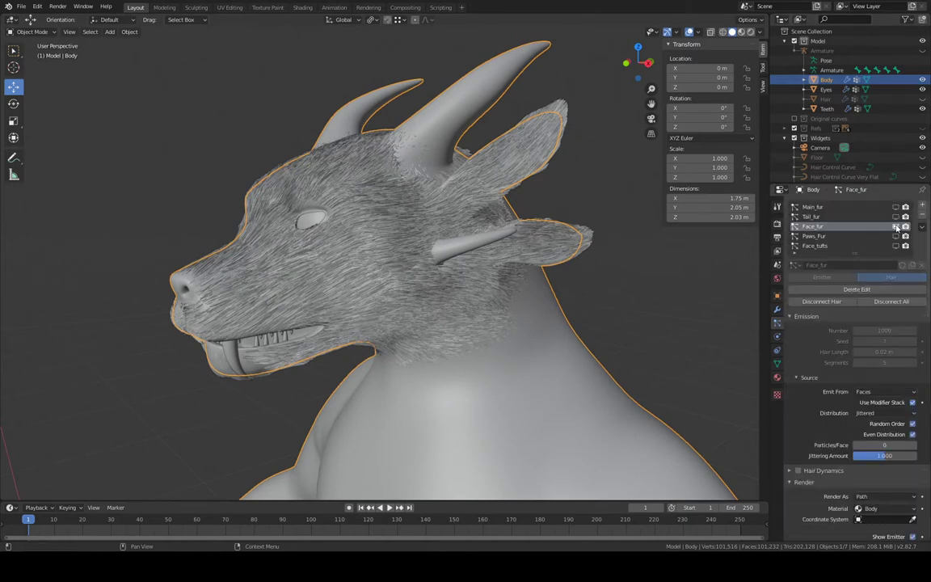
{"action": "left_click_drag", "start_coordinate": [896, 227], "coordinate": [898, 245]}
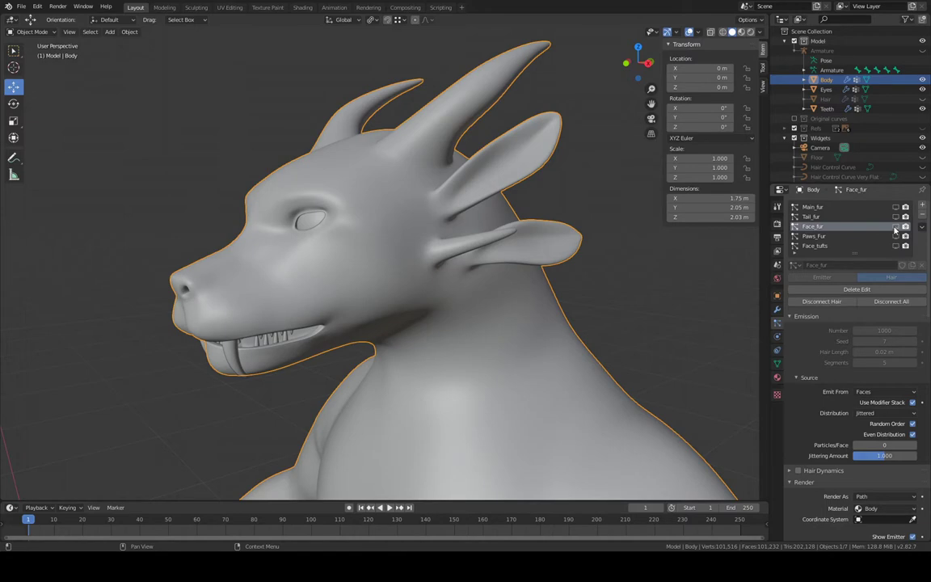
{"action": "left_click", "coordinate": [896, 229]}
{"action": "left_click", "coordinate": [896, 246]}
{"action": "middle_click_drag", "start_coordinate": [712, 241], "coordinate": [712, 199]}
{"action": "left_click", "coordinate": [819, 247]}
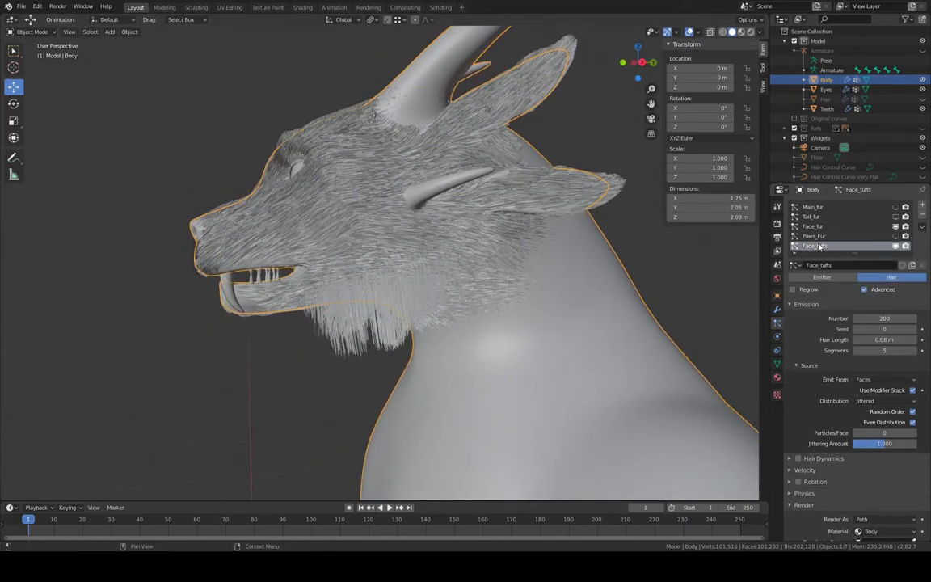
{"action": "scroll", "coordinate": [449, 236], "scroll_direction": "up", "scroll_amount": 2}
{"action": "left_click", "coordinate": [31, 32]}
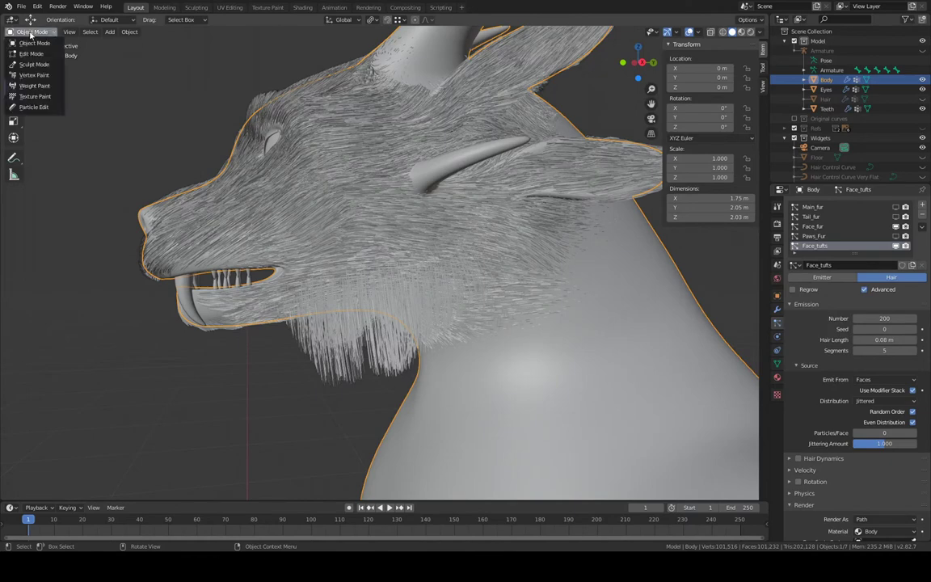
{"action": "left_click", "coordinate": [36, 109]}
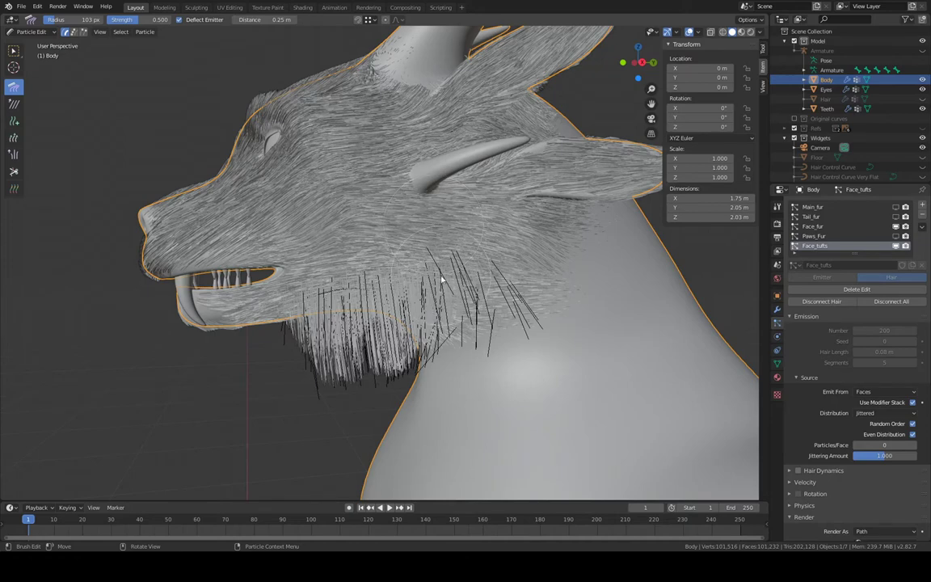
{"action": "left_click", "coordinate": [163, 8]}
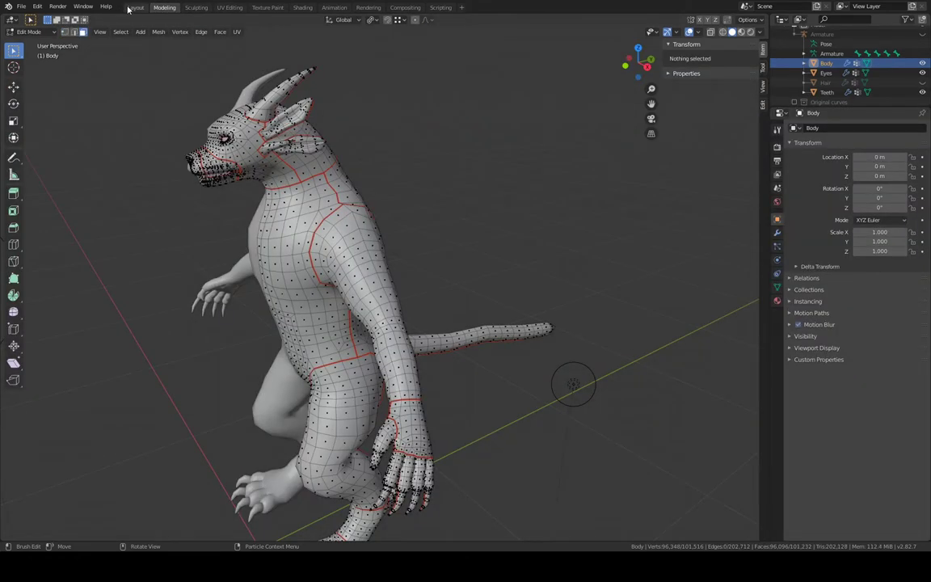
{"action": "left_click", "coordinate": [133, 8]}
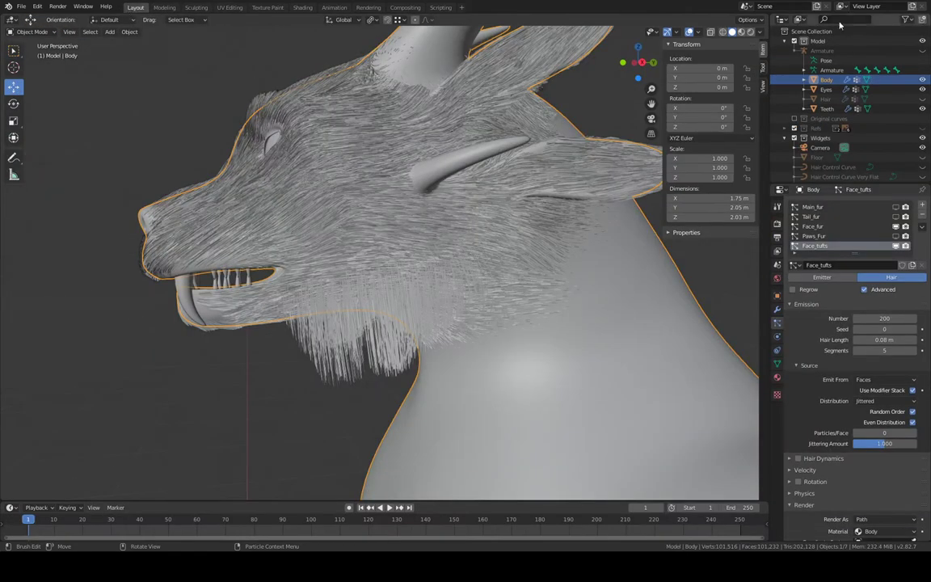
Show the Refs collection and compare the face tufts with the reference image in the right orthographic view
{"action": "left_click", "coordinate": [923, 129]}
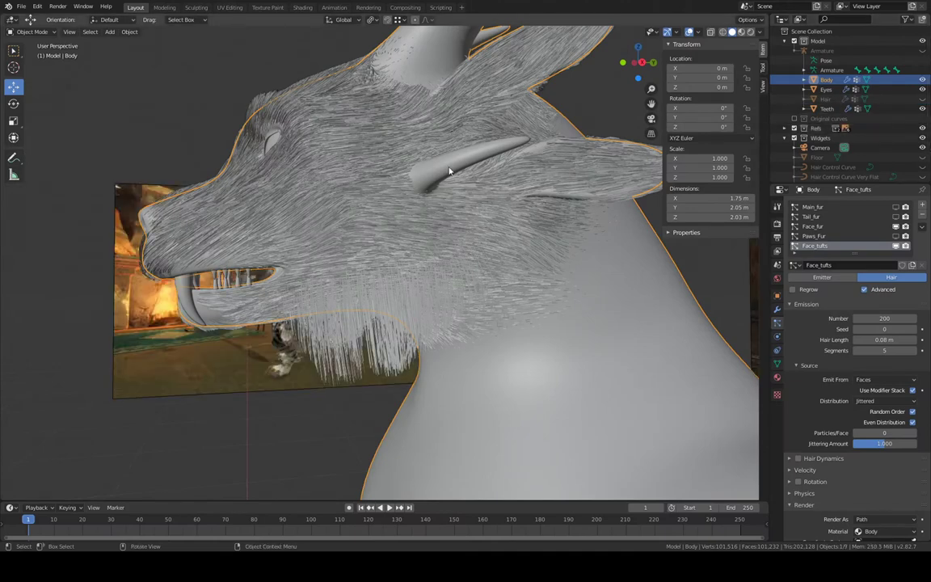
{"action": "key", "text": "KP_3"}
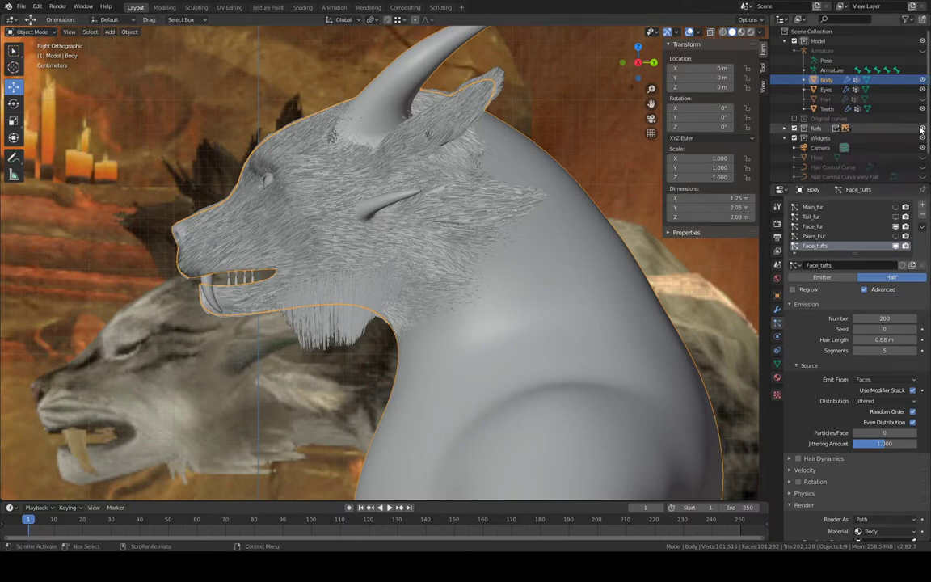
Hide the Refs collection and switch the Body to Particle Edit mode for grooming the Face_tufts hair along the jaw
{"action": "left_click", "coordinate": [923, 129]}
{"action": "scroll", "coordinate": [433, 186], "scroll_direction": "up", "scroll_amount": 4}
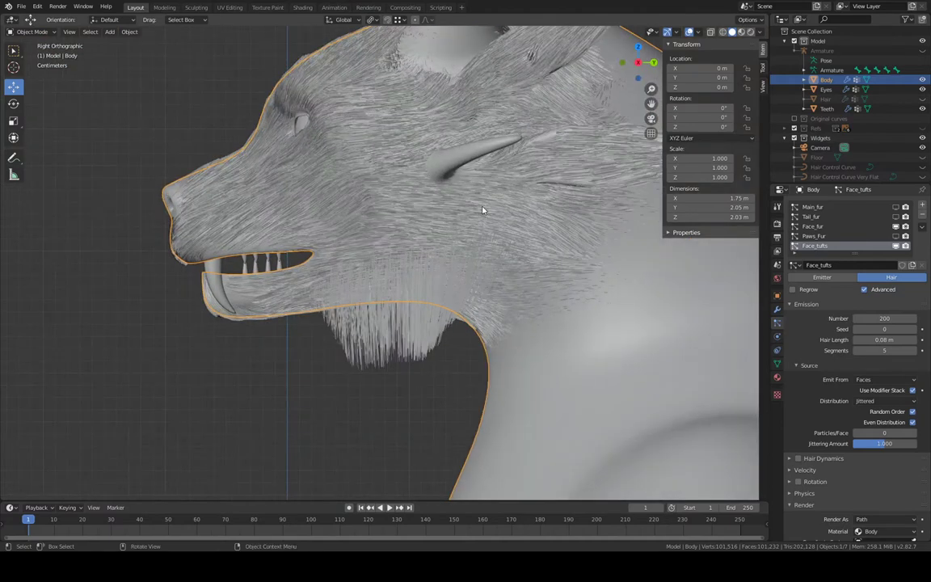
{"action": "scroll", "coordinate": [483, 210], "scroll_direction": "up", "scroll_amount": 2}
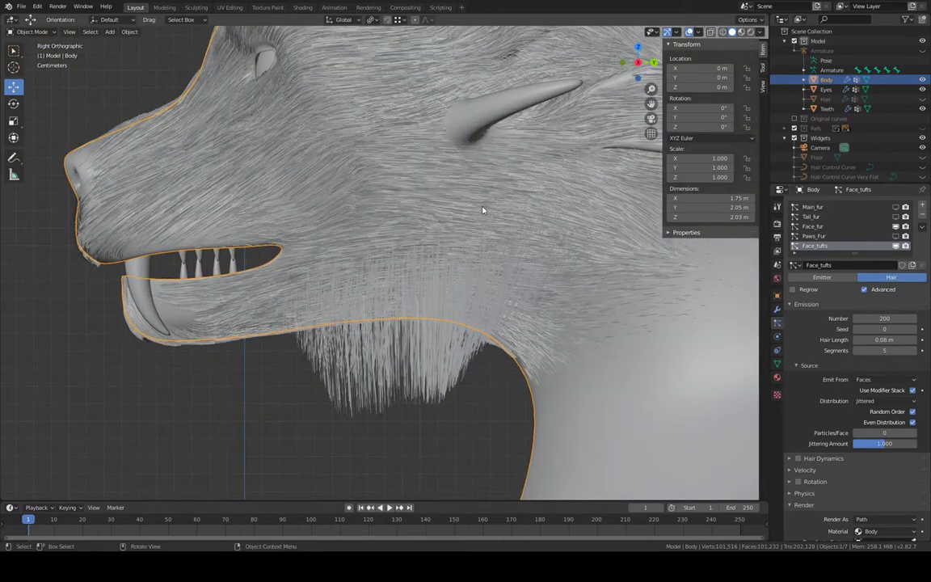
{"action": "left_click", "coordinate": [42, 32]}
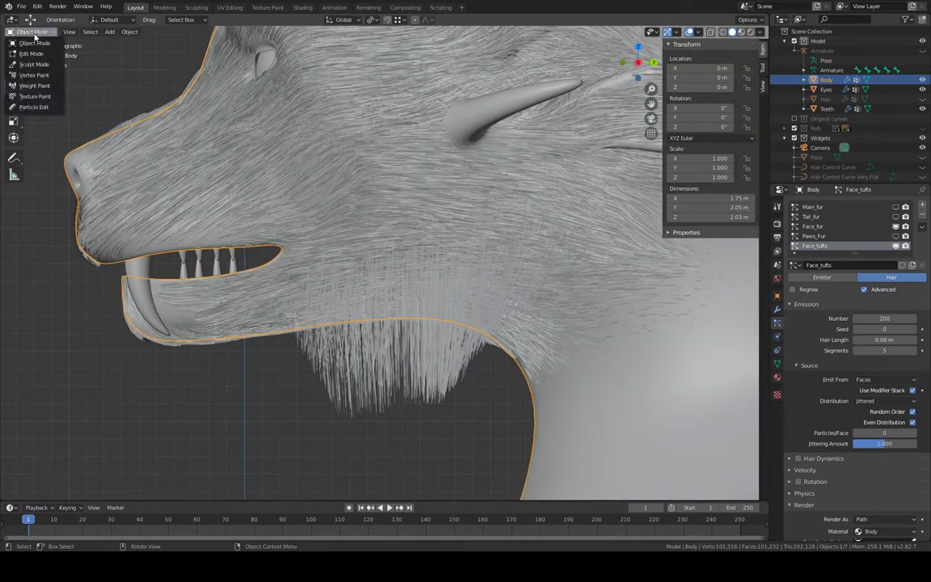
{"action": "left_click", "coordinate": [38, 107]}
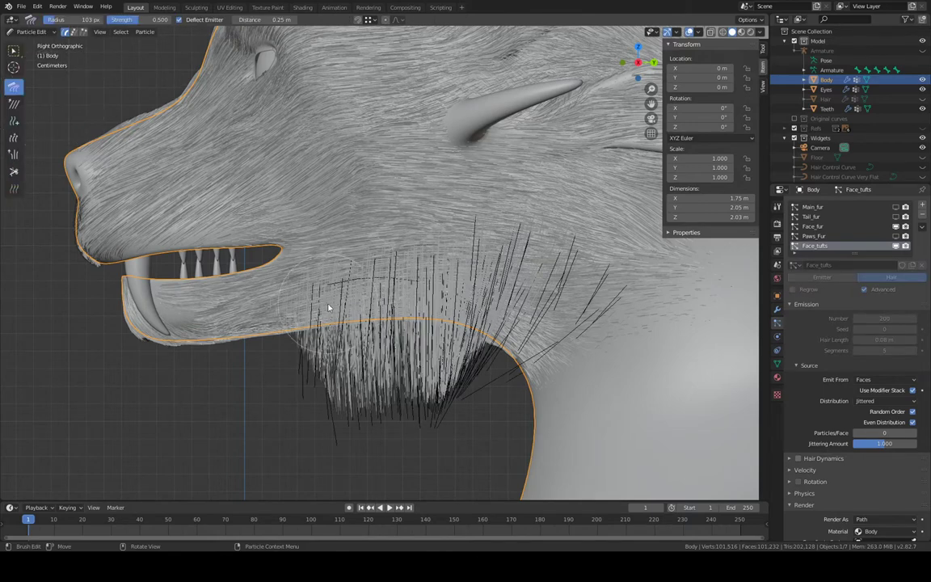
Comb the near-side Face_tufts hairs down and back toward the neck, gathering their tips into a downward point when seen from the front
{"action": "mouse_move", "coordinate": [334, 295]}
{"action": "left_mouse_down"}
{"action": "mouse_move", "coordinate": [331, 277]}
{"action": "mouse_move", "coordinate": [516, 380]}
{"action": "mouse_move", "coordinate": [534, 385]}
{"action": "mouse_move", "coordinate": [533, 374]}
{"action": "left_mouse_up"}
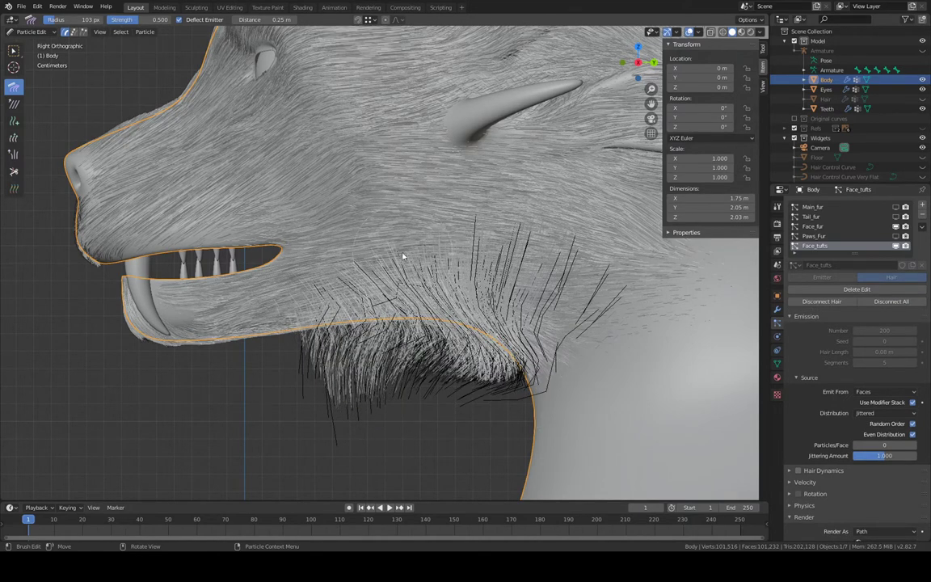
{"action": "mouse_move", "coordinate": [505, 257]}
{"action": "left_mouse_down"}
{"action": "mouse_move", "coordinate": [576, 292]}
{"action": "mouse_move", "coordinate": [603, 370]}
{"action": "left_mouse_up"}
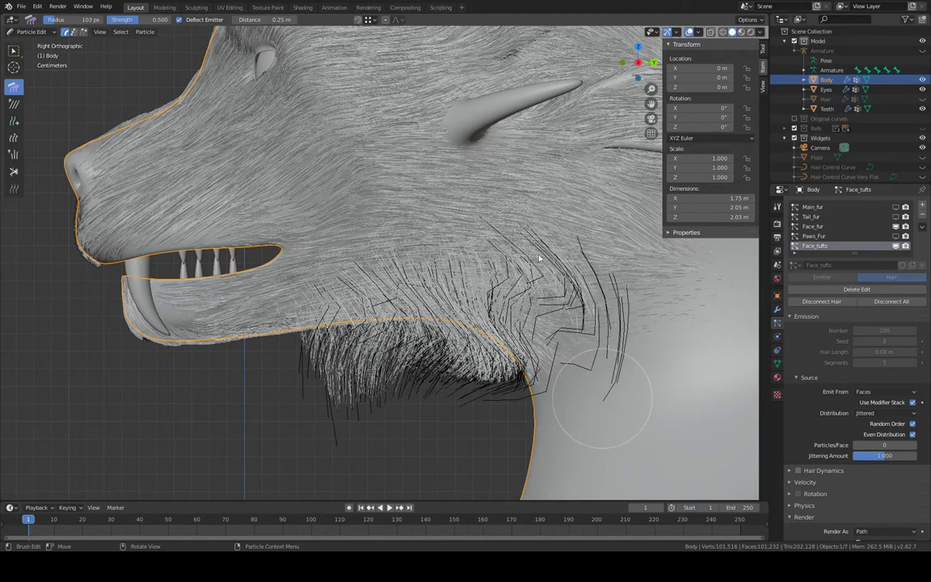
{"action": "mouse_move", "coordinate": [546, 276]}
{"action": "left_mouse_down"}
{"action": "mouse_move", "coordinate": [608, 418]}
{"action": "mouse_move", "coordinate": [611, 471]}
{"action": "left_mouse_up"}
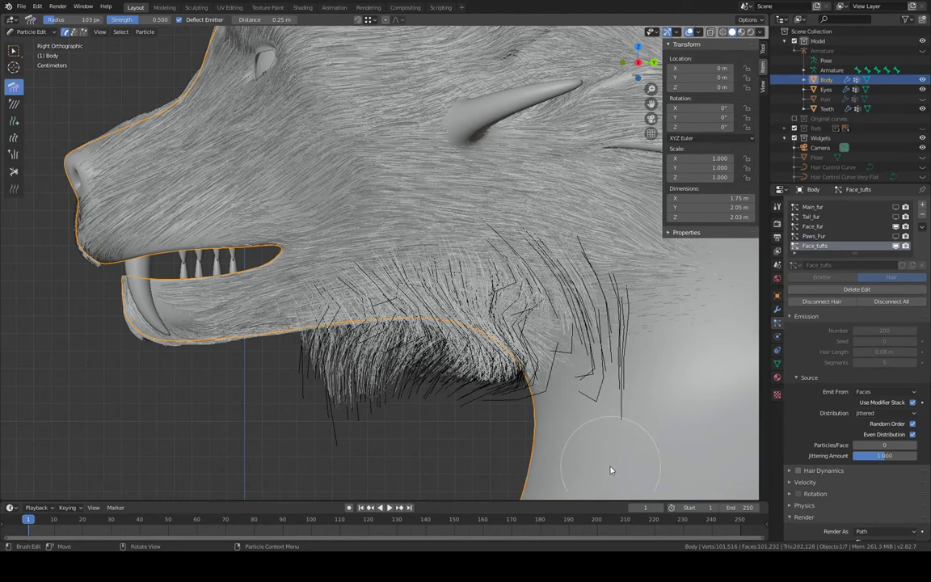
{"action": "middle_click_drag", "start_coordinate": [396, 267], "coordinate": [465, 240]}
{"action": "mouse_move", "coordinate": [465, 240]}
{"action": "left_mouse_down"}
{"action": "mouse_move", "coordinate": [568, 225]}
{"action": "mouse_move", "coordinate": [488, 373]}
{"action": "mouse_move", "coordinate": [465, 441]}
{"action": "left_mouse_up"}
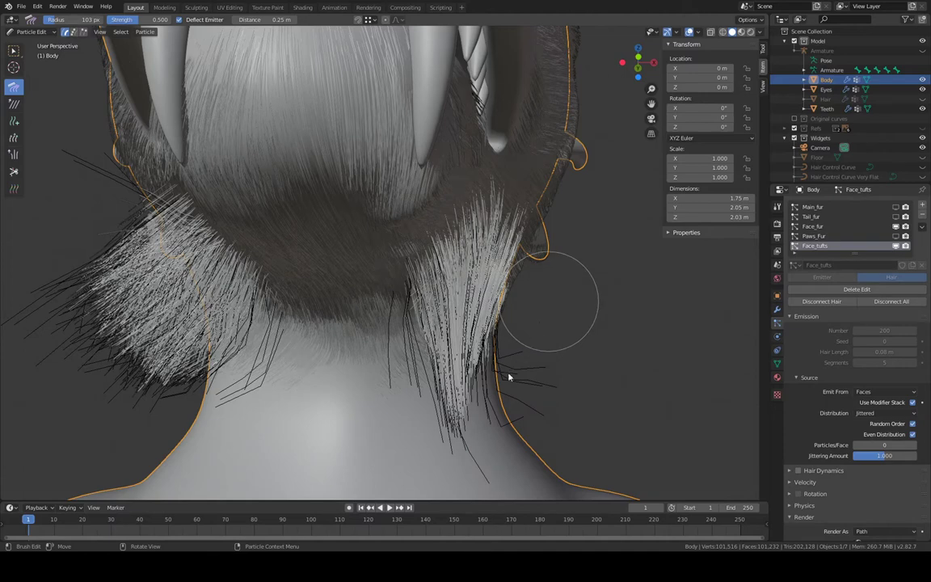
{"action": "left_click_drag", "start_coordinate": [509, 378], "coordinate": [453, 422]}
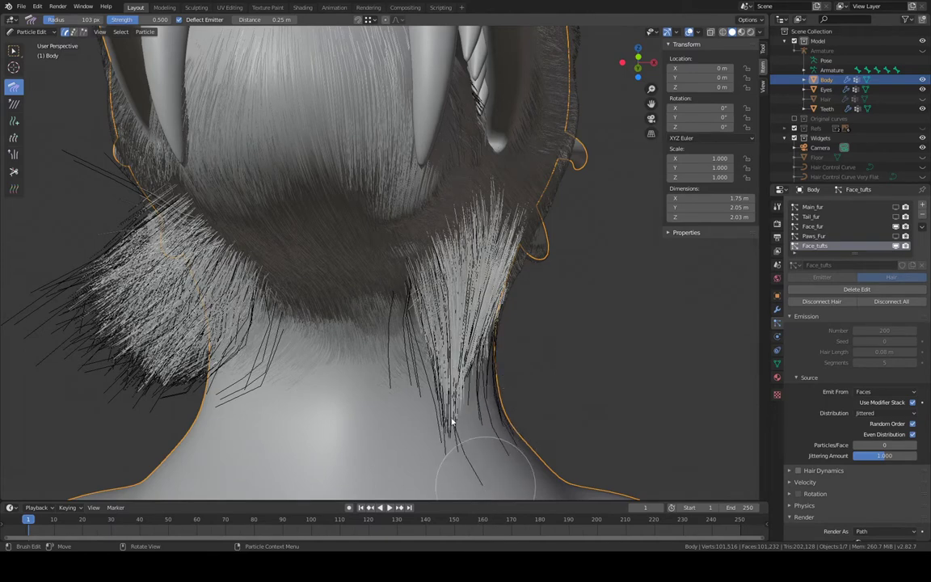
{"action": "left_click_drag", "start_coordinate": [355, 292], "coordinate": [419, 432]}
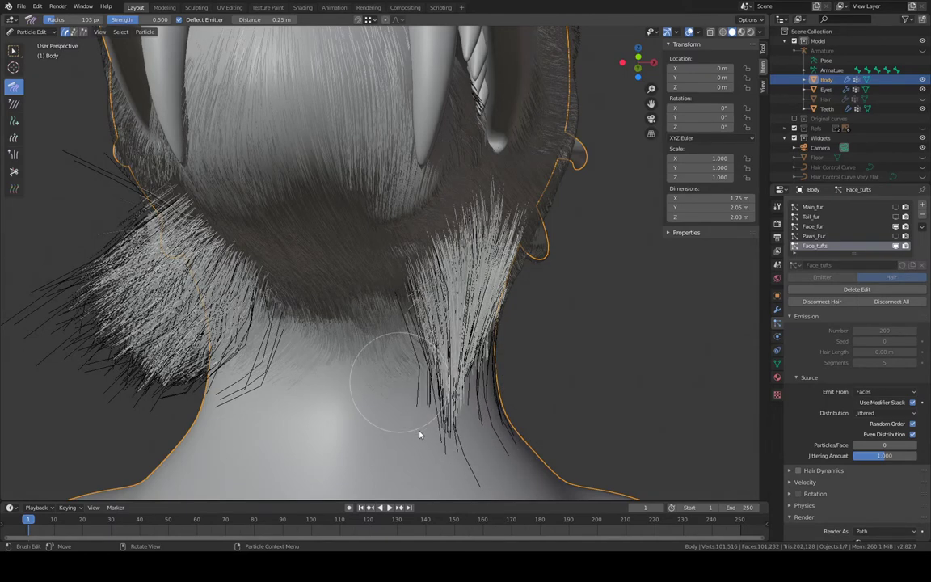
Sweep the same side's tuft hairs backward along the jawline and behind the mouth so they flow onto the neck
{"action": "mouse_move", "coordinate": [605, 336]}
{"action": "middle_mouse_down"}
{"action": "mouse_move", "coordinate": [557, 298]}
{"action": "mouse_move", "coordinate": [530, 299]}
{"action": "mouse_move", "coordinate": [545, 266]}
{"action": "mouse_move", "coordinate": [235, 323]}
{"action": "middle_mouse_up"}
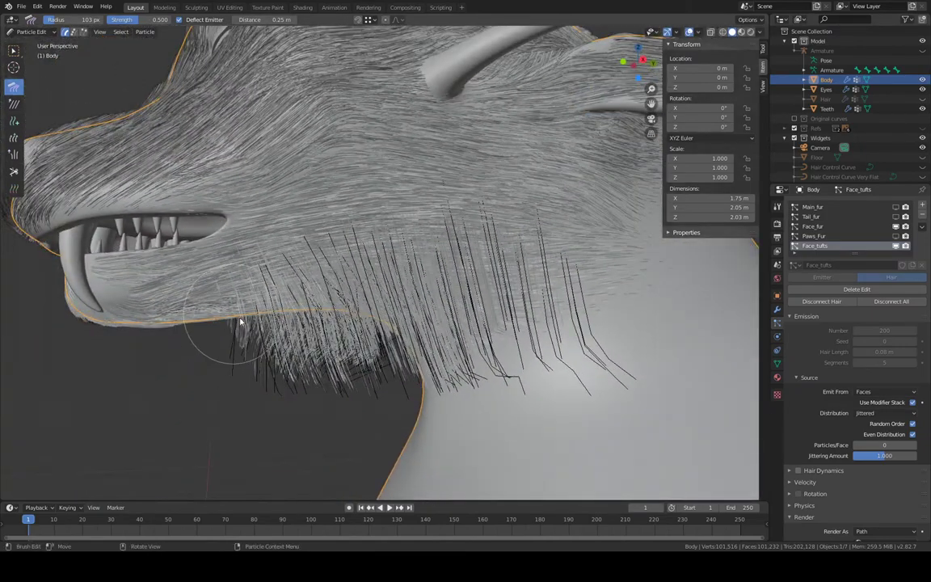
{"action": "mouse_move", "coordinate": [297, 318]}
{"action": "left_mouse_down"}
{"action": "mouse_move", "coordinate": [525, 340]}
{"action": "mouse_move", "coordinate": [715, 389]}
{"action": "left_mouse_up"}
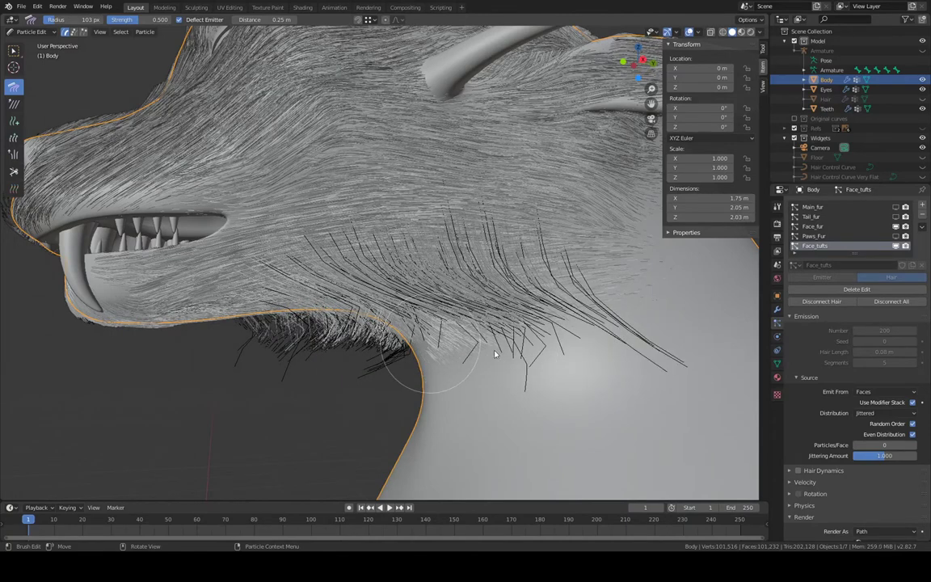
{"action": "left_click_drag", "start_coordinate": [496, 354], "coordinate": [703, 369]}
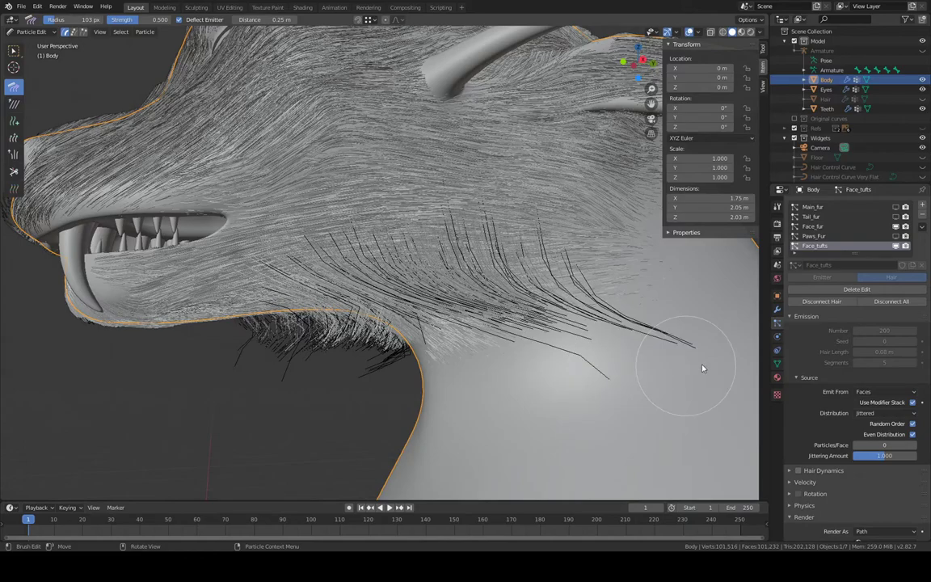
{"action": "left_click_drag", "start_coordinate": [621, 347], "coordinate": [684, 342]}
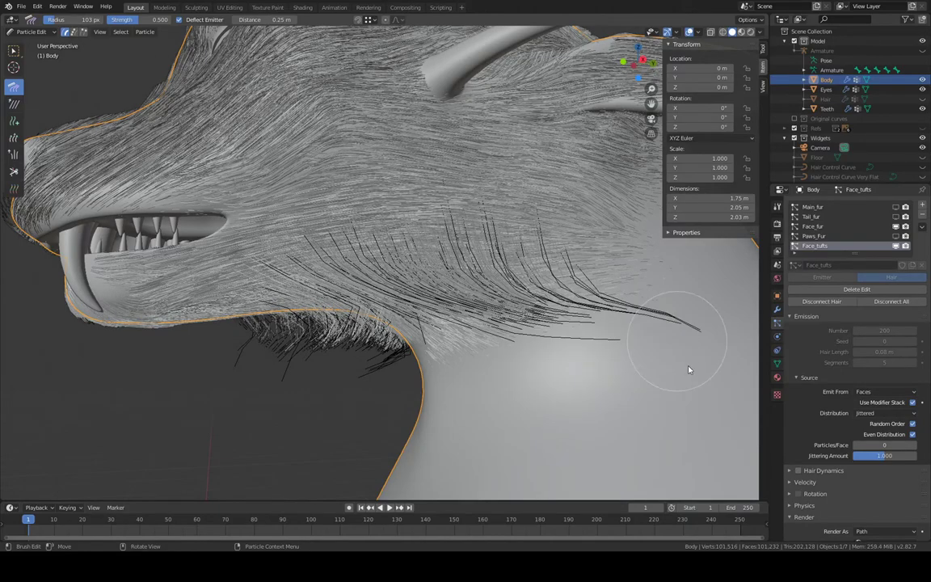
{"action": "mouse_move", "coordinate": [688, 367]}
{"action": "middle_mouse_down"}
{"action": "mouse_move", "coordinate": [591, 392]}
{"action": "mouse_move", "coordinate": [715, 289]}
{"action": "mouse_move", "coordinate": [731, 349]}
{"action": "mouse_move", "coordinate": [700, 370]}
{"action": "mouse_move", "coordinate": [640, 326]}
{"action": "mouse_move", "coordinate": [584, 323]}
{"action": "mouse_move", "coordinate": [369, 359]}
{"action": "mouse_move", "coordinate": [269, 336]}
{"action": "middle_mouse_up"}
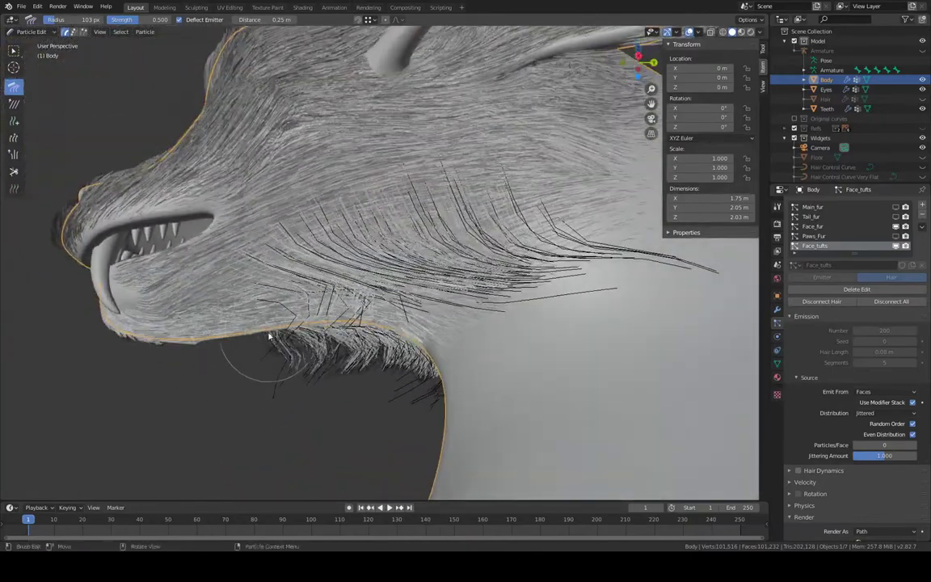
{"action": "mouse_move", "coordinate": [309, 331]}
{"action": "left_mouse_down"}
{"action": "mouse_move", "coordinate": [339, 325]}
{"action": "mouse_move", "coordinate": [573, 347]}
{"action": "left_mouse_up"}
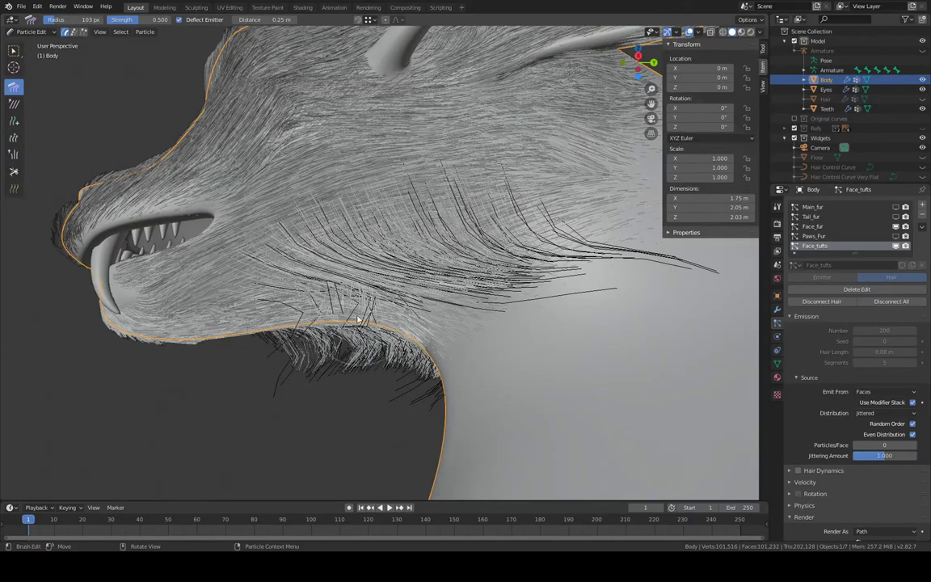
{"action": "mouse_move", "coordinate": [340, 313]}
{"action": "middle_mouse_down"}
{"action": "mouse_move", "coordinate": [415, 340]}
{"action": "mouse_move", "coordinate": [394, 328]}
{"action": "mouse_move", "coordinate": [386, 307]}
{"action": "mouse_move", "coordinate": [417, 258]}
{"action": "mouse_move", "coordinate": [397, 209]}
{"action": "mouse_move", "coordinate": [385, 276]}
{"action": "mouse_move", "coordinate": [416, 279]}
{"action": "mouse_move", "coordinate": [431, 260]}
{"action": "middle_mouse_up"}
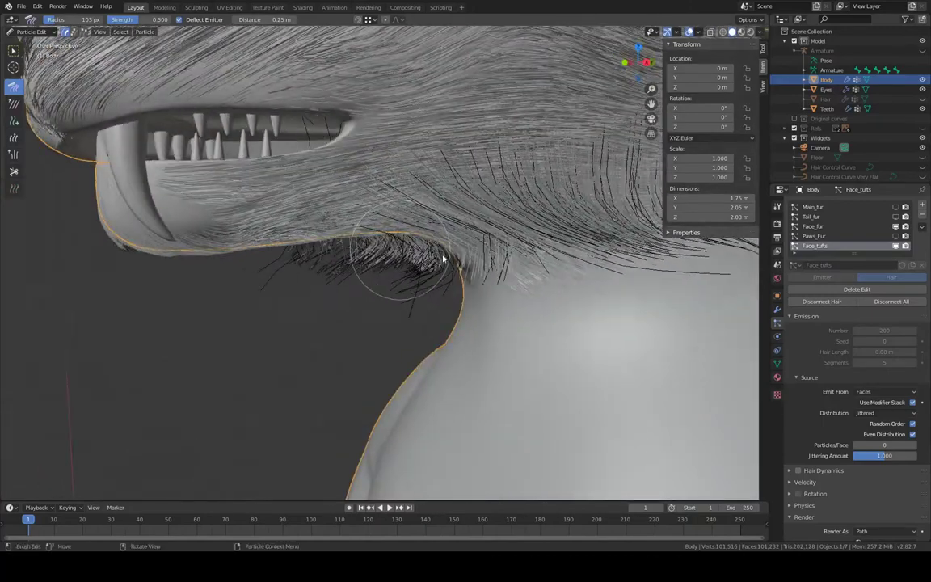
{"action": "mouse_move", "coordinate": [443, 259]}
{"action": "left_mouse_down"}
{"action": "mouse_move", "coordinate": [433, 267]}
{"action": "mouse_move", "coordinate": [527, 277]}
{"action": "left_mouse_up"}
Comb the Face_tufts hairs on the opposite side of the jaw backward, smoothing them toward the neck from the side and from underneath
{"action": "mouse_move", "coordinate": [527, 276]}
{"action": "middle_mouse_down"}
{"action": "mouse_move", "coordinate": [622, 288]}
{"action": "mouse_move", "coordinate": [651, 254]}
{"action": "mouse_move", "coordinate": [630, 192]}
{"action": "mouse_move", "coordinate": [673, 281]}
{"action": "mouse_move", "coordinate": [700, 308]}
{"action": "mouse_move", "coordinate": [647, 258]}
{"action": "mouse_move", "coordinate": [698, 286]}
{"action": "mouse_move", "coordinate": [613, 260]}
{"action": "mouse_move", "coordinate": [565, 258]}
{"action": "mouse_move", "coordinate": [588, 222]}
{"action": "middle_mouse_up"}
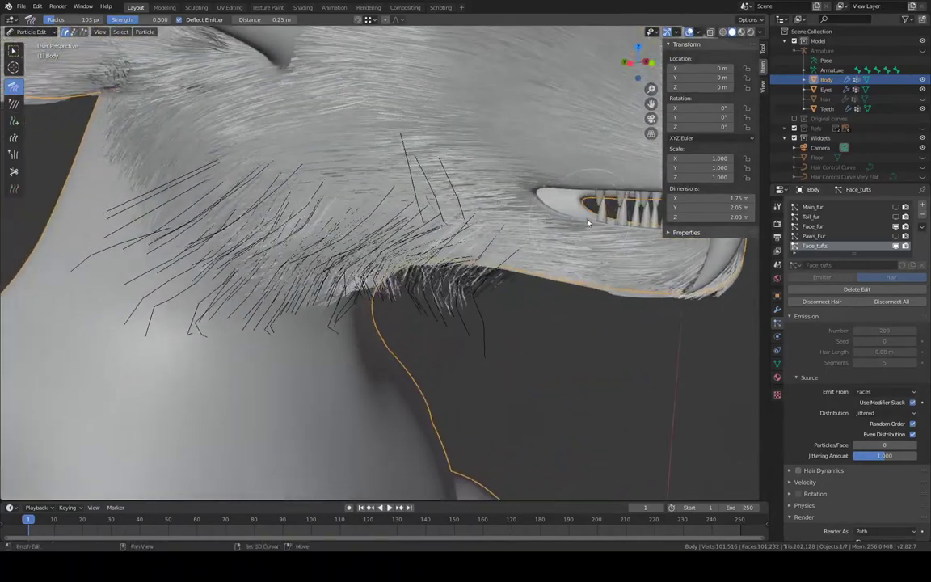
{"action": "mouse_move", "coordinate": [466, 243]}
{"action": "left_mouse_down"}
{"action": "mouse_move", "coordinate": [354, 211]}
{"action": "mouse_move", "coordinate": [259, 214]}
{"action": "mouse_move", "coordinate": [278, 238]}
{"action": "mouse_move", "coordinate": [363, 198]}
{"action": "mouse_move", "coordinate": [405, 214]}
{"action": "left_mouse_up"}
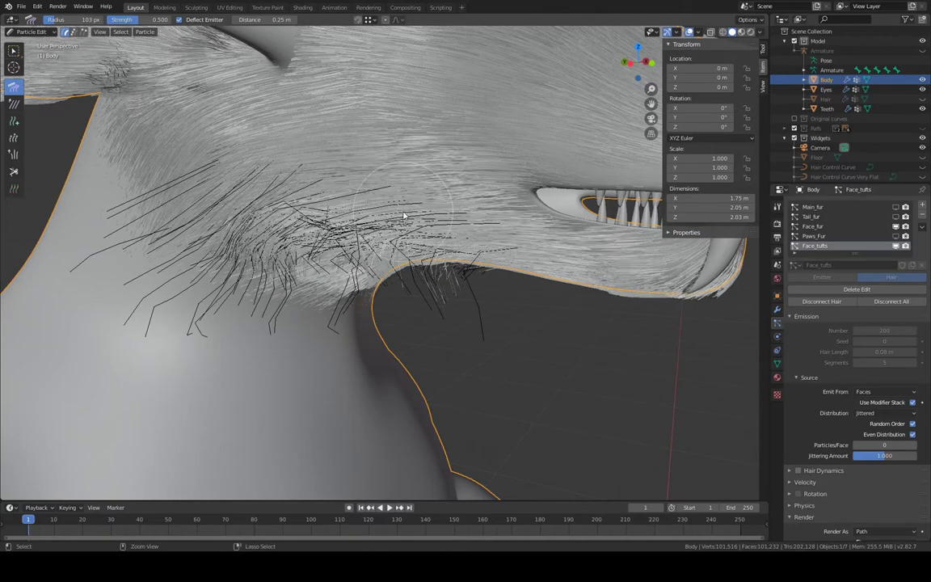
{"action": "middle_click_drag", "start_coordinate": [459, 203], "coordinate": [519, 87]}
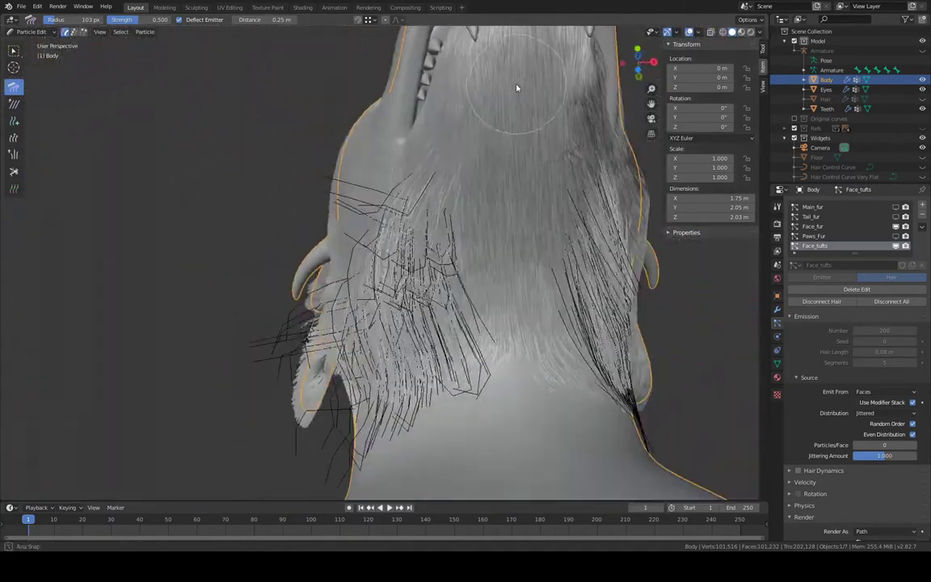
{"action": "mouse_move", "coordinate": [421, 223]}
{"action": "left_mouse_down"}
{"action": "mouse_move", "coordinate": [372, 275]}
{"action": "mouse_move", "coordinate": [372, 356]}
{"action": "mouse_move", "coordinate": [386, 346]}
{"action": "left_mouse_up"}
{"action": "left_click_drag", "start_coordinate": [364, 187], "coordinate": [363, 358]}
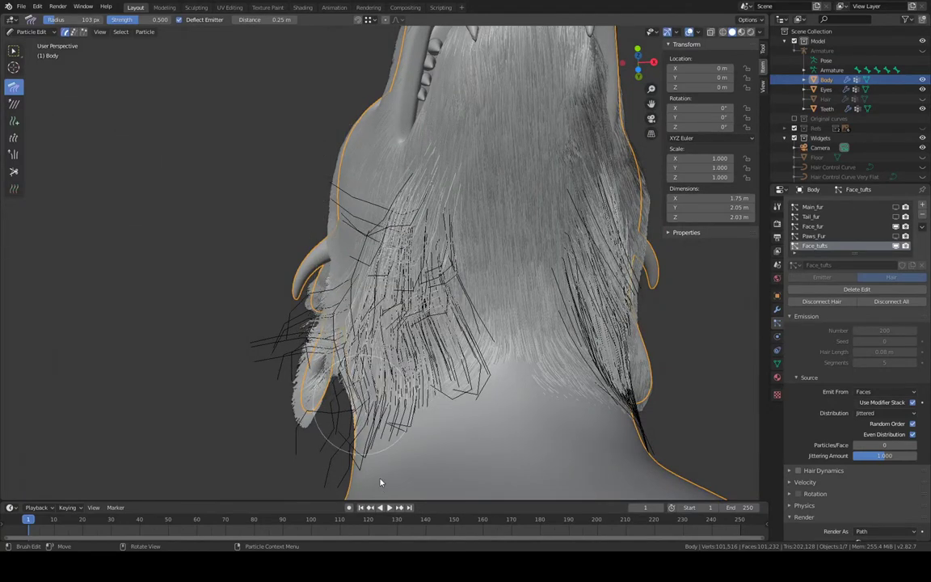
{"action": "left_click_drag", "start_coordinate": [340, 342], "coordinate": [359, 465]}
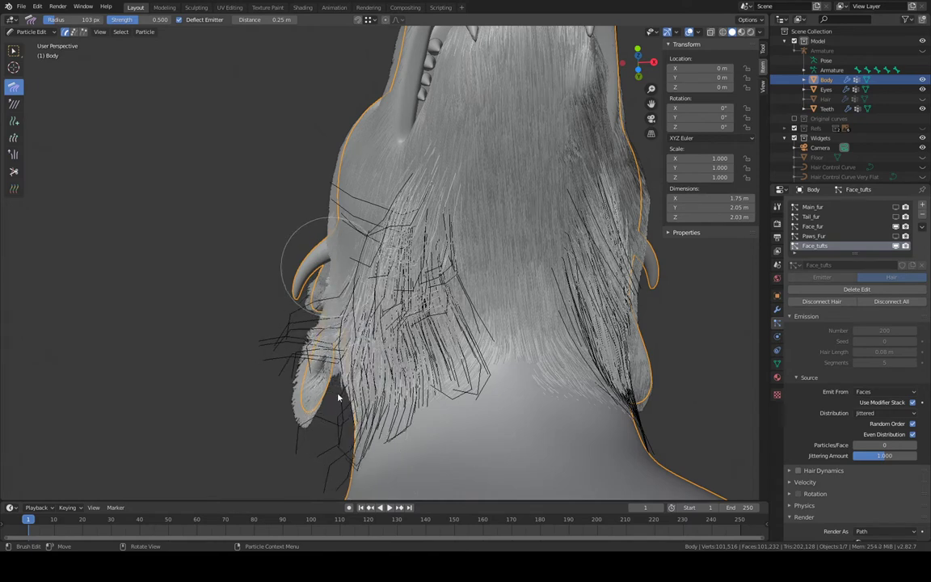
{"action": "mouse_move", "coordinate": [338, 397]}
{"action": "left_mouse_down"}
{"action": "mouse_move", "coordinate": [343, 474]}
{"action": "mouse_move", "coordinate": [343, 447]}
{"action": "left_mouse_up"}
Comb the opposite cheek's tuft below the ear diagonally down and back, straightening the kinked hairs over the neck
{"action": "mouse_move", "coordinate": [343, 447]}
{"action": "middle_mouse_down"}
{"action": "mouse_move", "coordinate": [447, 396]}
{"action": "mouse_move", "coordinate": [463, 233]}
{"action": "middle_mouse_up"}
{"action": "mouse_move", "coordinate": [411, 248]}
{"action": "left_mouse_down"}
{"action": "mouse_move", "coordinate": [380, 230]}
{"action": "mouse_move", "coordinate": [323, 243]}
{"action": "mouse_move", "coordinate": [181, 307]}
{"action": "left_mouse_up"}
{"action": "left_click_drag", "start_coordinate": [177, 374], "coordinate": [264, 235]}
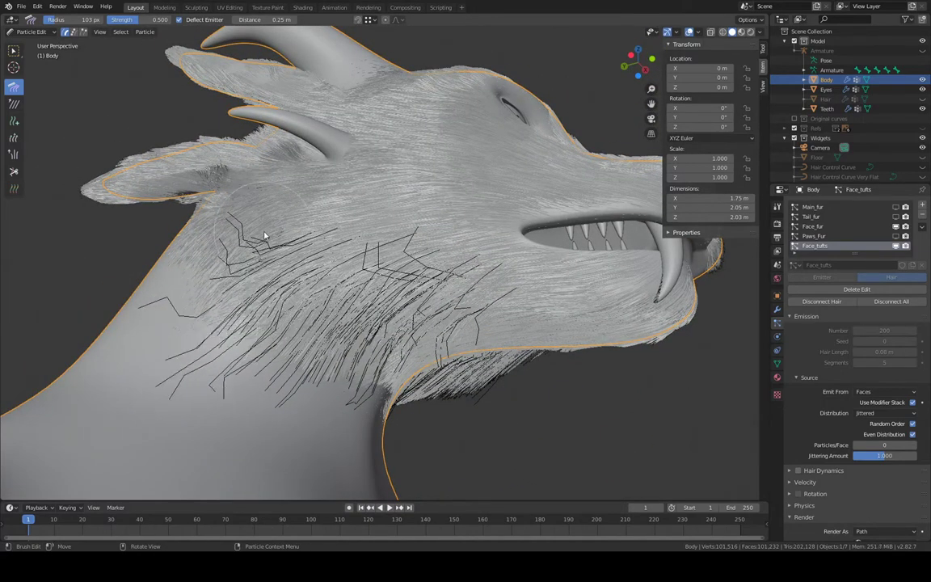
{"action": "mouse_move", "coordinate": [215, 299]}
{"action": "left_mouse_down"}
{"action": "mouse_move", "coordinate": [193, 335]}
{"action": "mouse_move", "coordinate": [155, 352]}
{"action": "mouse_move", "coordinate": [150, 396]}
{"action": "mouse_move", "coordinate": [429, 215]}
{"action": "left_mouse_up"}
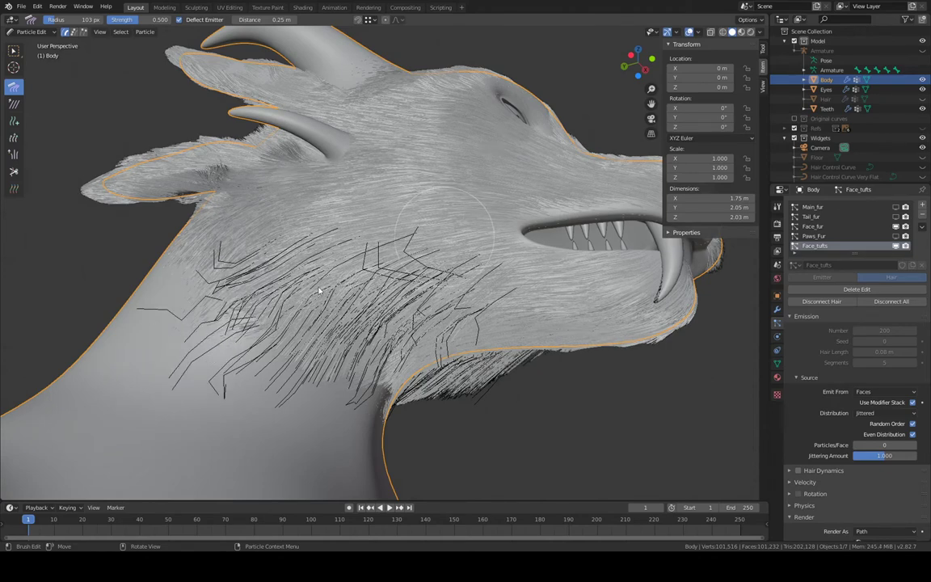
{"action": "mouse_move", "coordinate": [319, 290]}
{"action": "left_mouse_down"}
{"action": "mouse_move", "coordinate": [275, 283]}
{"action": "mouse_move", "coordinate": [215, 324]}
{"action": "mouse_move", "coordinate": [162, 396]}
{"action": "mouse_move", "coordinate": [181, 446]}
{"action": "left_mouse_up"}
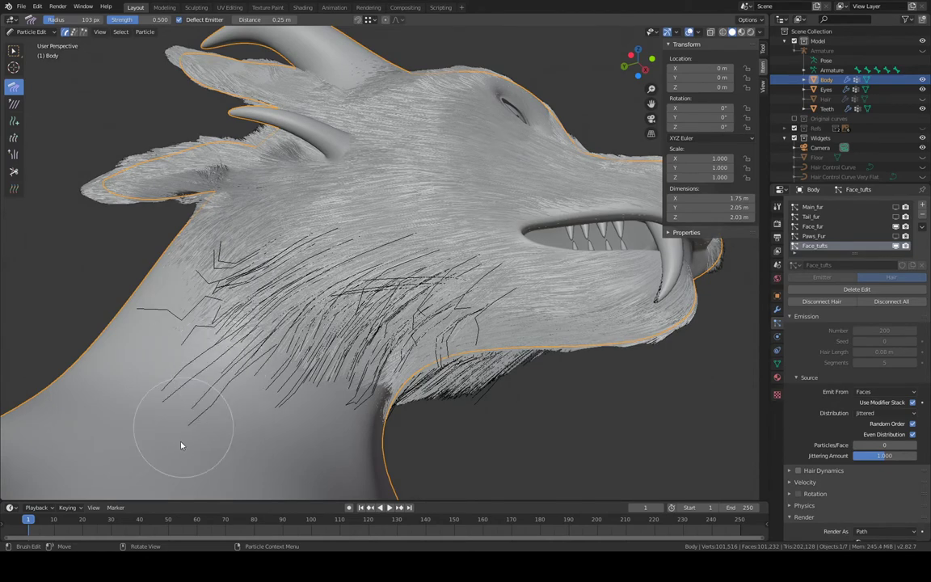
{"action": "mouse_move", "coordinate": [242, 264]}
{"action": "left_mouse_down"}
{"action": "mouse_move", "coordinate": [183, 301]}
{"action": "mouse_move", "coordinate": [185, 339]}
{"action": "mouse_move", "coordinate": [159, 445]}
{"action": "mouse_move", "coordinate": [135, 476]}
{"action": "left_mouse_up"}
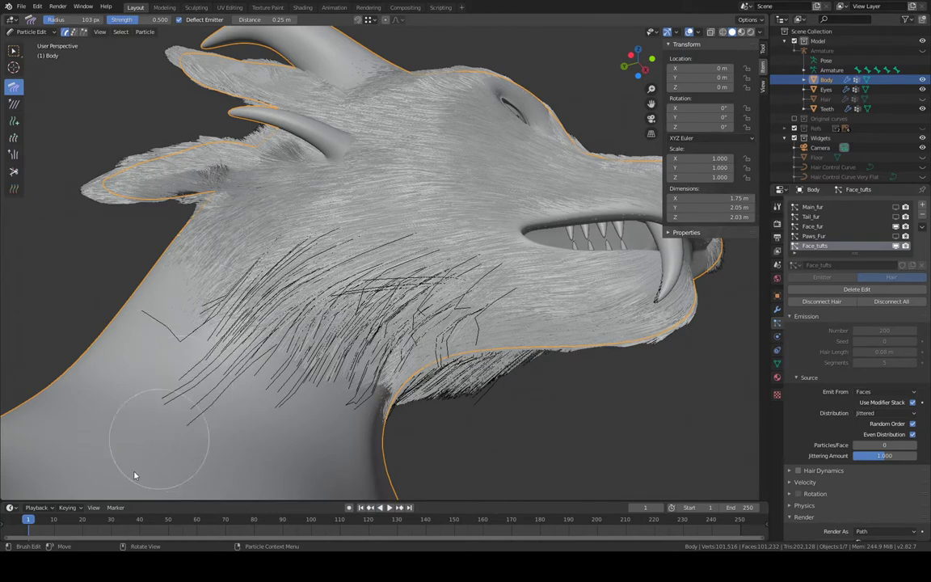
Undo the faulty comb strokes on the opposite tuft and comb its stray hairs down the neck again from behind the mouth
{"action": "left_click_drag", "start_coordinate": [146, 397], "coordinate": [132, 459]}
{"action": "key", "text": "ctrl+z"}
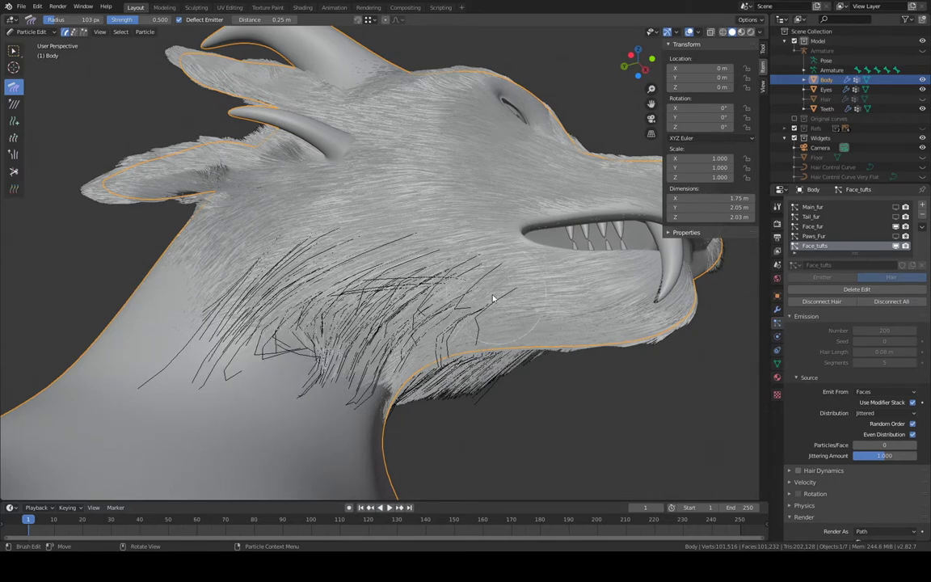
{"action": "key", "text": "ctrl+z"}
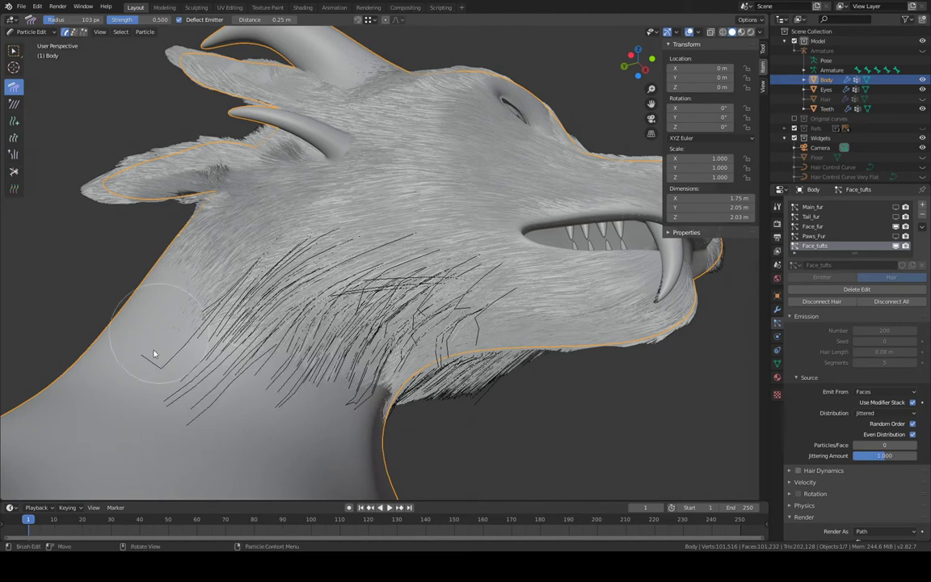
{"action": "left_click_drag", "start_coordinate": [159, 333], "coordinate": [124, 440]}
{"action": "mouse_move", "coordinate": [465, 301]}
{"action": "left_mouse_down"}
{"action": "mouse_move", "coordinate": [364, 275]}
{"action": "mouse_move", "coordinate": [358, 328]}
{"action": "mouse_move", "coordinate": [323, 339]}
{"action": "mouse_move", "coordinate": [225, 486]}
{"action": "left_mouse_up"}
Comb the kinked tuft hairs beneath the opposite jaw backward toward the throat, working from a low angle
{"action": "middle_click_drag", "start_coordinate": [289, 481], "coordinate": [393, 332]}
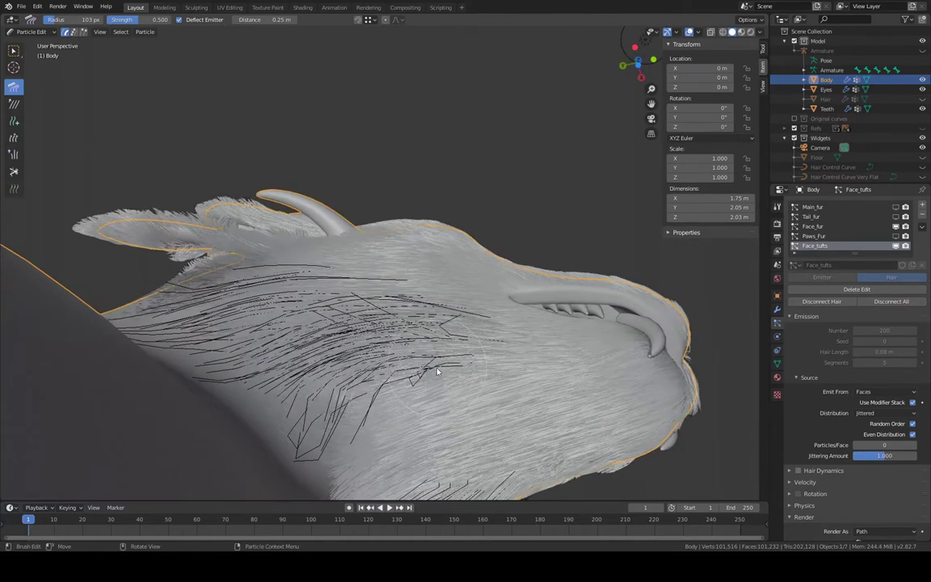
{"action": "mouse_move", "coordinate": [354, 389]}
{"action": "left_mouse_down"}
{"action": "mouse_move", "coordinate": [312, 390]}
{"action": "mouse_move", "coordinate": [188, 441]}
{"action": "left_mouse_up"}
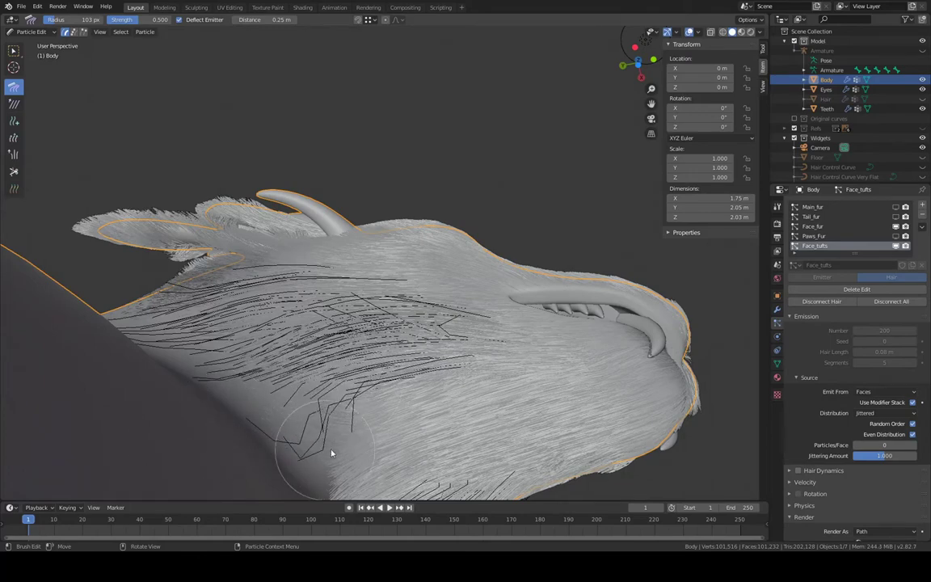
{"action": "mouse_move", "coordinate": [315, 440]}
{"action": "left_mouse_down"}
{"action": "mouse_move", "coordinate": [229, 455]}
{"action": "mouse_move", "coordinate": [177, 478]}
{"action": "left_mouse_up"}
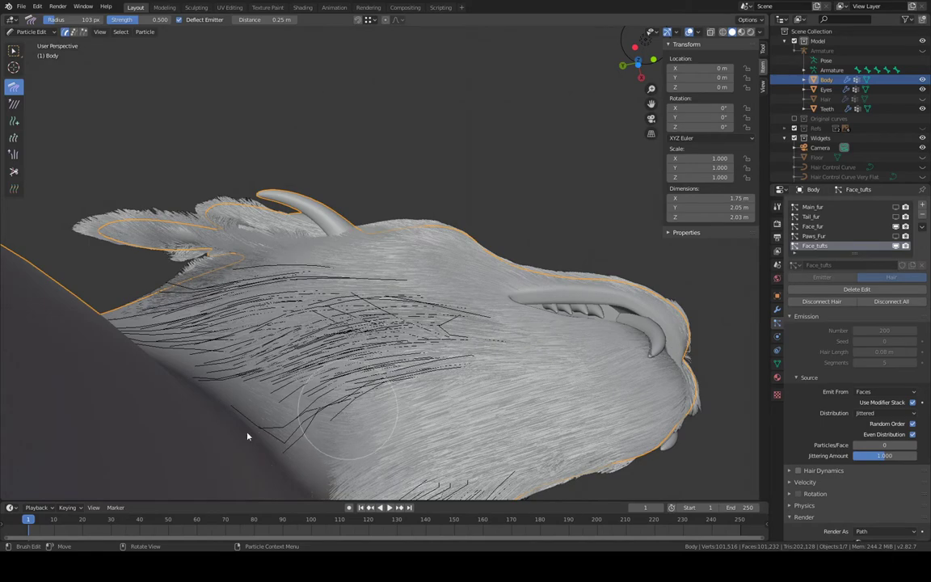
Try combing the kinked Face_tufts hairs under the opposite jaw down the neck and toward the throat from several angles
{"action": "mouse_move", "coordinate": [154, 453]}
{"action": "middle_mouse_down"}
{"action": "mouse_move", "coordinate": [283, 388]}
{"action": "mouse_move", "coordinate": [279, 323]}
{"action": "middle_mouse_up"}
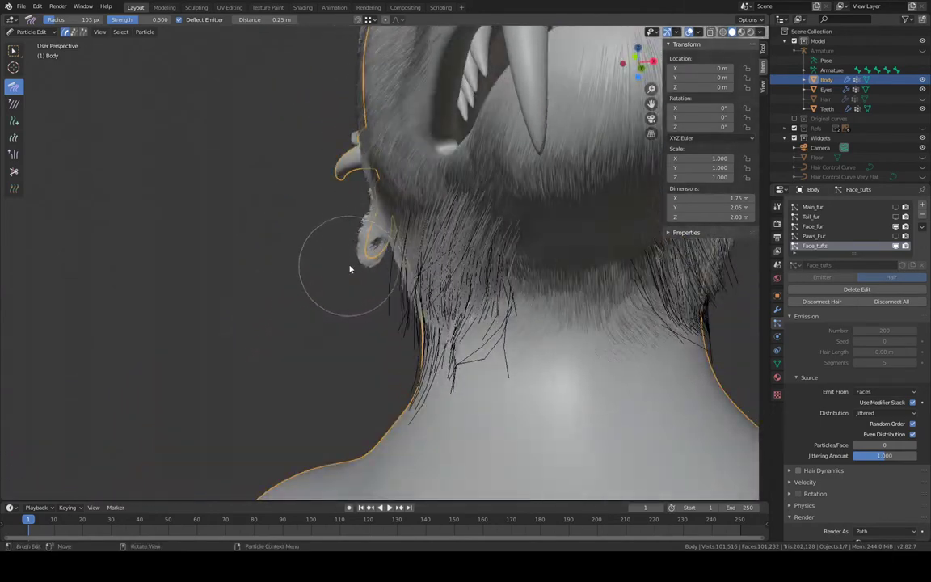
{"action": "mouse_move", "coordinate": [394, 245]}
{"action": "middle_mouse_down"}
{"action": "mouse_move", "coordinate": [369, 246]}
{"action": "mouse_move", "coordinate": [440, 232]}
{"action": "mouse_move", "coordinate": [401, 200]}
{"action": "mouse_move", "coordinate": [365, 216]}
{"action": "middle_mouse_up"}
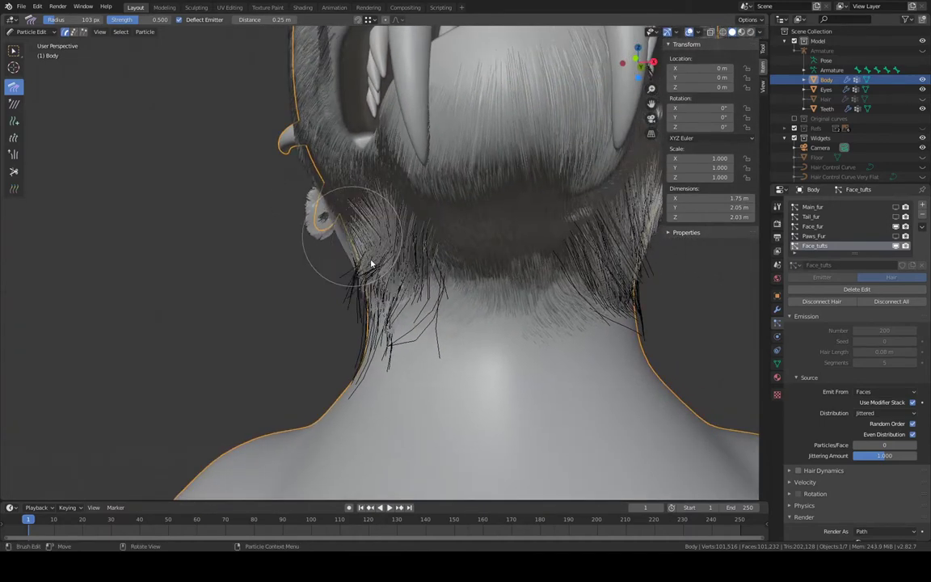
{"action": "mouse_move", "coordinate": [372, 264]}
{"action": "left_mouse_down"}
{"action": "mouse_move", "coordinate": [409, 409]}
{"action": "mouse_move", "coordinate": [438, 450]}
{"action": "left_mouse_up"}
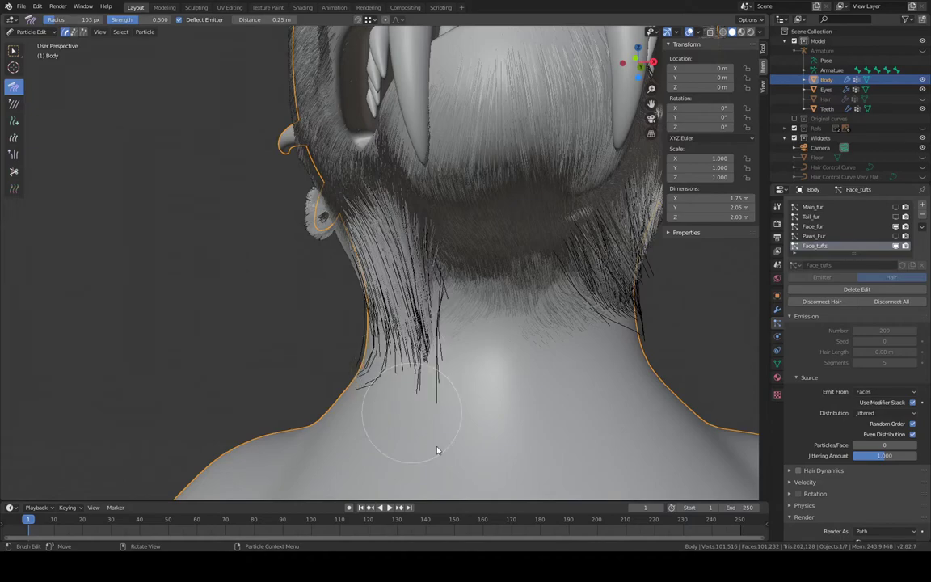
{"action": "mouse_move", "coordinate": [520, 322]}
{"action": "middle_mouse_down"}
{"action": "mouse_move", "coordinate": [557, 301]}
{"action": "mouse_move", "coordinate": [454, 266]}
{"action": "mouse_move", "coordinate": [506, 282]}
{"action": "mouse_move", "coordinate": [659, 258]}
{"action": "mouse_move", "coordinate": [588, 228]}
{"action": "mouse_move", "coordinate": [562, 244]}
{"action": "mouse_move", "coordinate": [493, 226]}
{"action": "mouse_move", "coordinate": [492, 213]}
{"action": "mouse_move", "coordinate": [467, 204]}
{"action": "mouse_move", "coordinate": [473, 187]}
{"action": "mouse_move", "coordinate": [394, 208]}
{"action": "middle_mouse_up"}
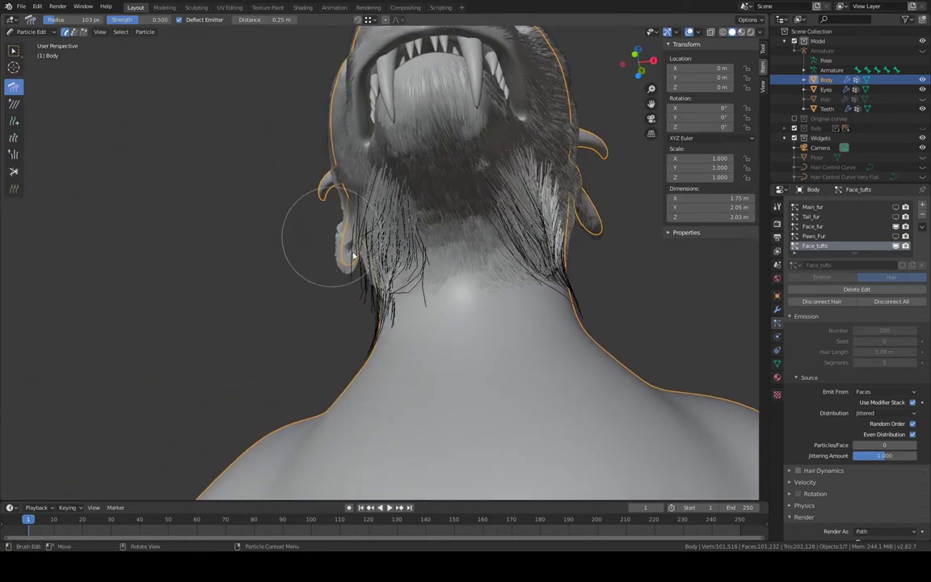
{"action": "mouse_move", "coordinate": [375, 257]}
{"action": "left_mouse_down"}
{"action": "mouse_move", "coordinate": [397, 269]}
{"action": "mouse_move", "coordinate": [403, 260]}
{"action": "left_mouse_up"}
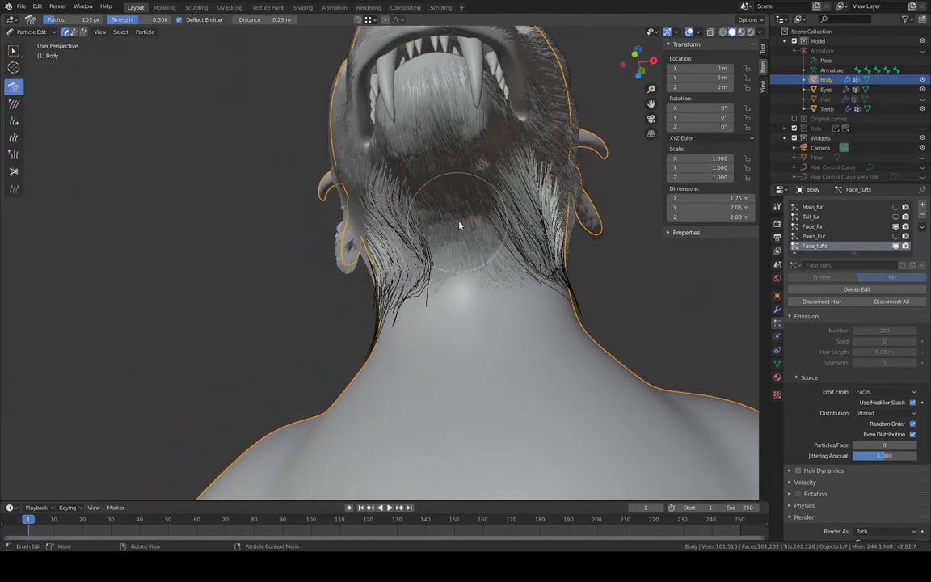
{"action": "middle_click_drag", "start_coordinate": [467, 218], "coordinate": [572, 304]}
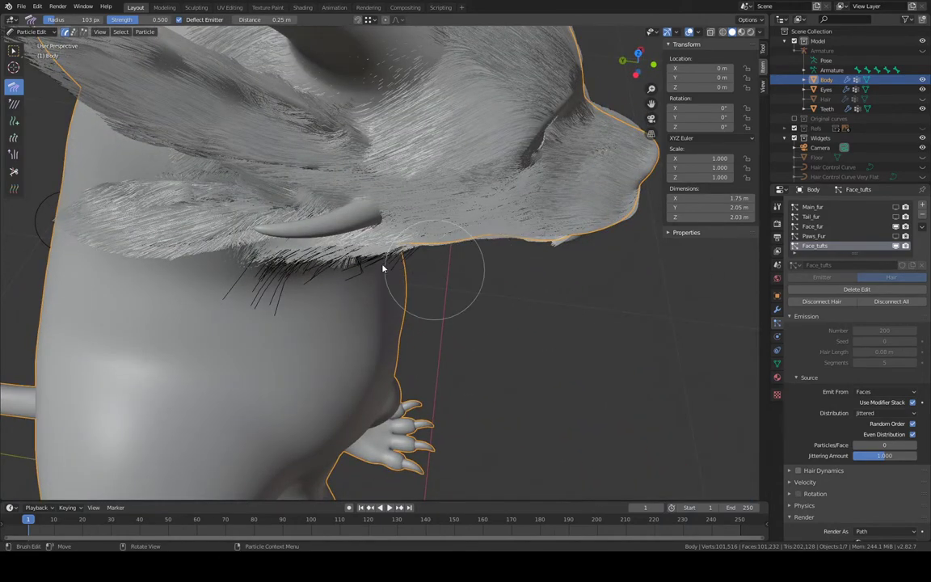
{"action": "left_click_drag", "start_coordinate": [309, 275], "coordinate": [217, 291]}
{"action": "middle_click_drag", "start_coordinate": [146, 315], "coordinate": [409, 216]}
{"action": "scroll", "coordinate": [409, 216], "scroll_direction": "up", "scroll_amount": 7}
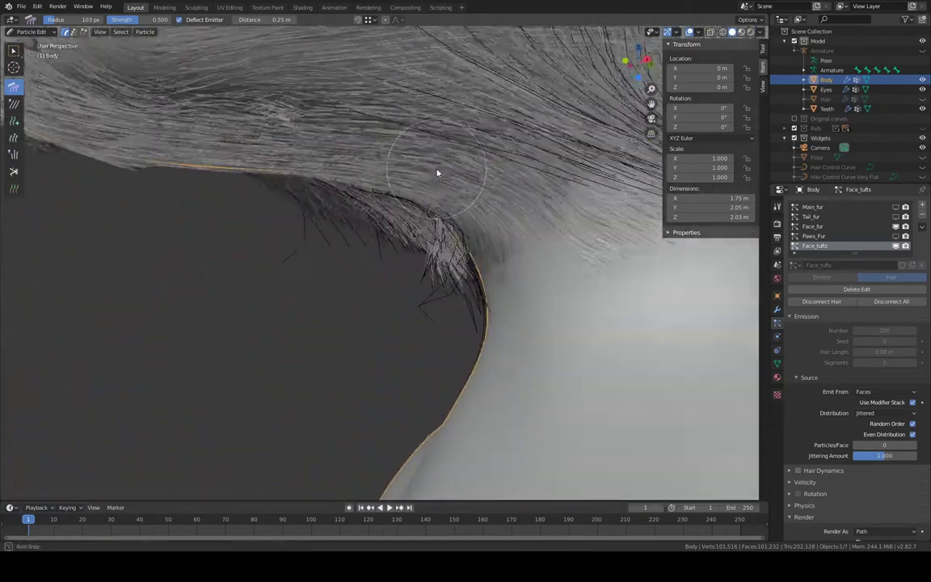
Comb the kinked tuft hairs behind the opposite jaw straight down along the neck, working from underneath and from the side
{"action": "mouse_move", "coordinate": [438, 172]}
{"action": "middle_mouse_down"}
{"action": "mouse_move", "coordinate": [480, 87]}
{"action": "mouse_move", "coordinate": [491, 168]}
{"action": "mouse_move", "coordinate": [465, 241]}
{"action": "middle_mouse_up"}
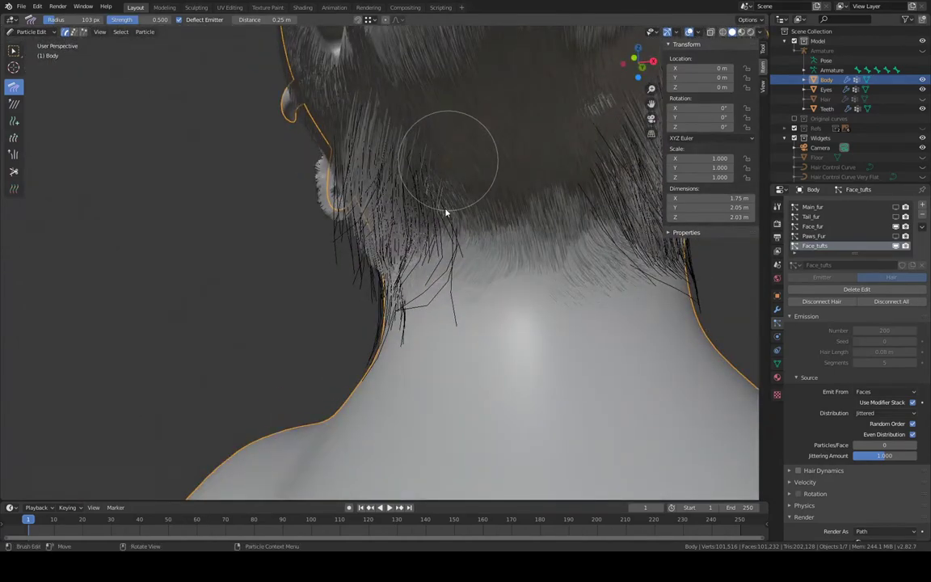
{"action": "mouse_move", "coordinate": [445, 213]}
{"action": "left_mouse_down"}
{"action": "mouse_move", "coordinate": [430, 277]}
{"action": "mouse_move", "coordinate": [434, 414]}
{"action": "left_mouse_up"}
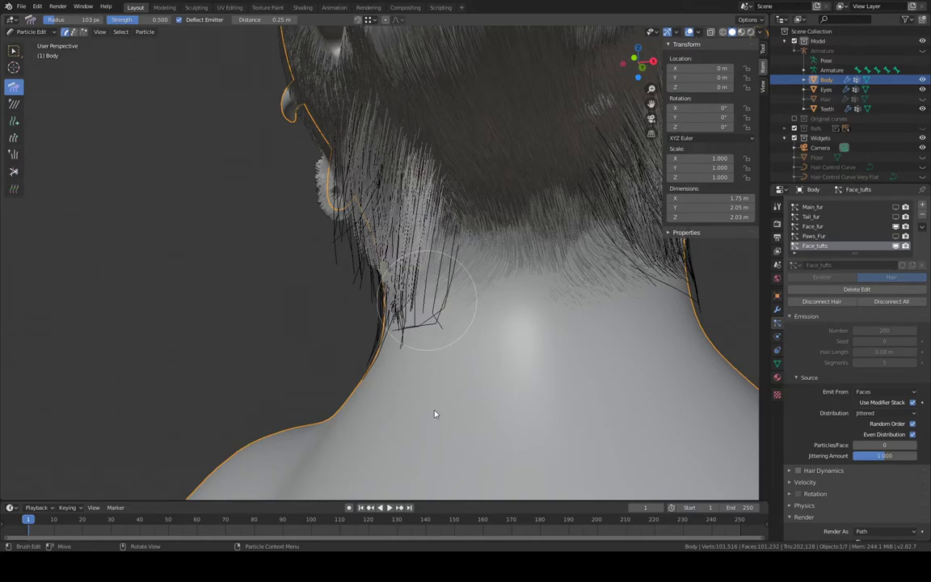
{"action": "mouse_move", "coordinate": [447, 380]}
{"action": "middle_mouse_down"}
{"action": "mouse_move", "coordinate": [535, 313]}
{"action": "mouse_move", "coordinate": [553, 324]}
{"action": "mouse_move", "coordinate": [490, 334]}
{"action": "mouse_move", "coordinate": [484, 293]}
{"action": "mouse_move", "coordinate": [536, 326]}
{"action": "mouse_move", "coordinate": [528, 339]}
{"action": "mouse_move", "coordinate": [532, 318]}
{"action": "middle_mouse_up"}
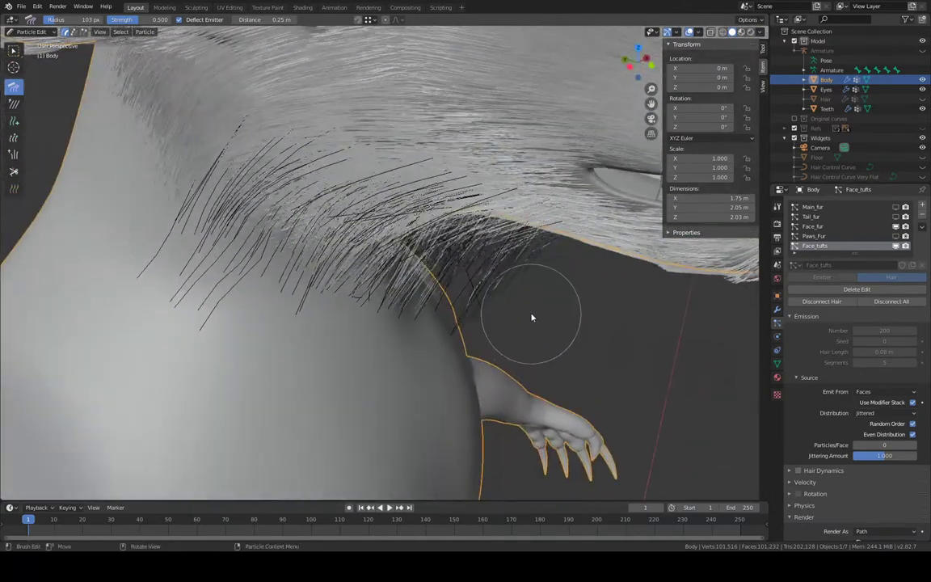
{"action": "mouse_move", "coordinate": [486, 292]}
{"action": "left_mouse_down"}
{"action": "mouse_move", "coordinate": [469, 279]}
{"action": "mouse_move", "coordinate": [376, 266]}
{"action": "mouse_move", "coordinate": [306, 274]}
{"action": "mouse_move", "coordinate": [230, 321]}
{"action": "mouse_move", "coordinate": [178, 395]}
{"action": "mouse_move", "coordinate": [166, 443]}
{"action": "left_mouse_up"}
{"action": "mouse_move", "coordinate": [420, 258]}
{"action": "middle_mouse_down"}
{"action": "mouse_move", "coordinate": [467, 240]}
{"action": "mouse_move", "coordinate": [379, 263]}
{"action": "mouse_move", "coordinate": [385, 214]}
{"action": "middle_mouse_up"}
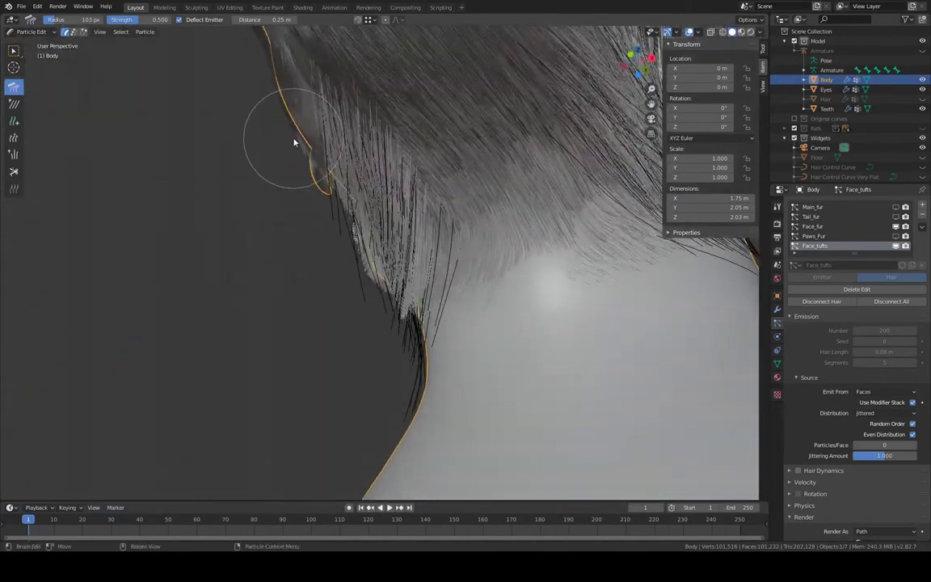
{"action": "mouse_move", "coordinate": [317, 165]}
{"action": "left_mouse_down"}
{"action": "mouse_move", "coordinate": [370, 266]}
{"action": "mouse_move", "coordinate": [406, 473]}
{"action": "left_mouse_up"}
Set the Face_tufts children display amount to 100 and examine the denser hair along the jaw
{"action": "mouse_move", "coordinate": [419, 426]}
{"action": "middle_mouse_down"}
{"action": "mouse_move", "coordinate": [584, 293]}
{"action": "mouse_move", "coordinate": [582, 305]}
{"action": "mouse_move", "coordinate": [457, 318]}
{"action": "mouse_move", "coordinate": [476, 312]}
{"action": "mouse_move", "coordinate": [474, 244]}
{"action": "mouse_move", "coordinate": [499, 255]}
{"action": "mouse_move", "coordinate": [509, 237]}
{"action": "mouse_move", "coordinate": [485, 235]}
{"action": "mouse_move", "coordinate": [501, 225]}
{"action": "mouse_move", "coordinate": [651, 222]}
{"action": "mouse_move", "coordinate": [531, 257]}
{"action": "mouse_move", "coordinate": [446, 205]}
{"action": "mouse_move", "coordinate": [496, 244]}
{"action": "mouse_move", "coordinate": [550, 266]}
{"action": "mouse_move", "coordinate": [589, 235]}
{"action": "mouse_move", "coordinate": [556, 255]}
{"action": "middle_mouse_up"}
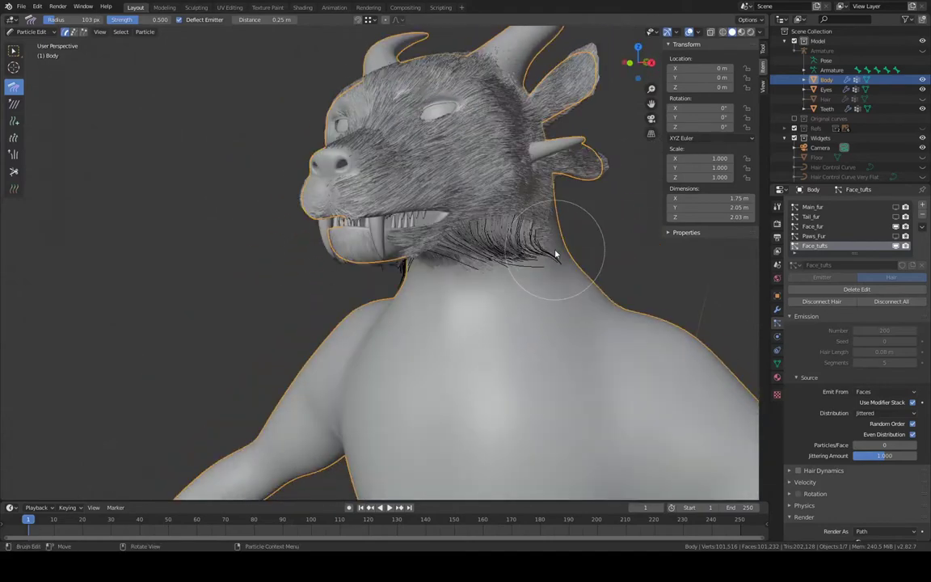
{"action": "scroll", "coordinate": [893, 372], "scroll_direction": "down", "scroll_amount": 10}
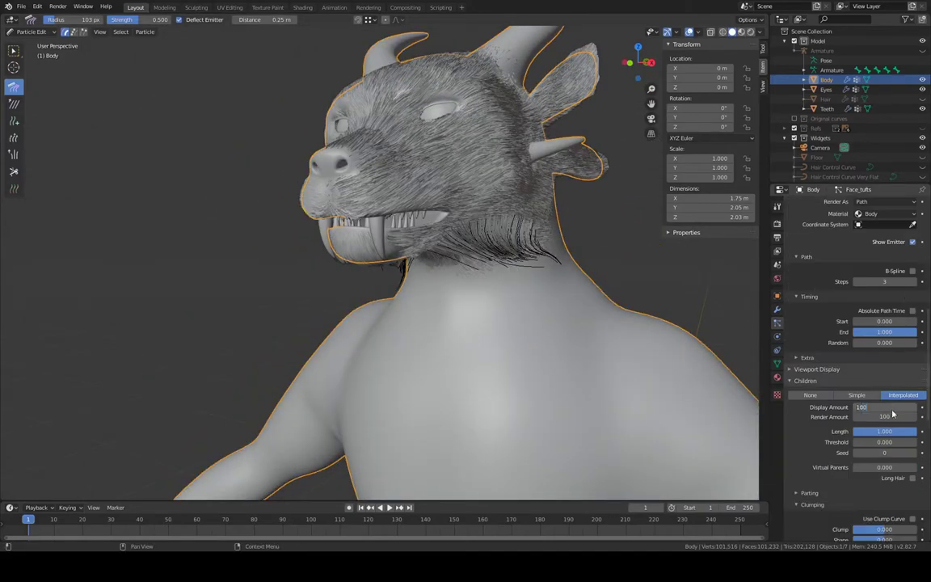
{"action": "key", "text": "Return"}
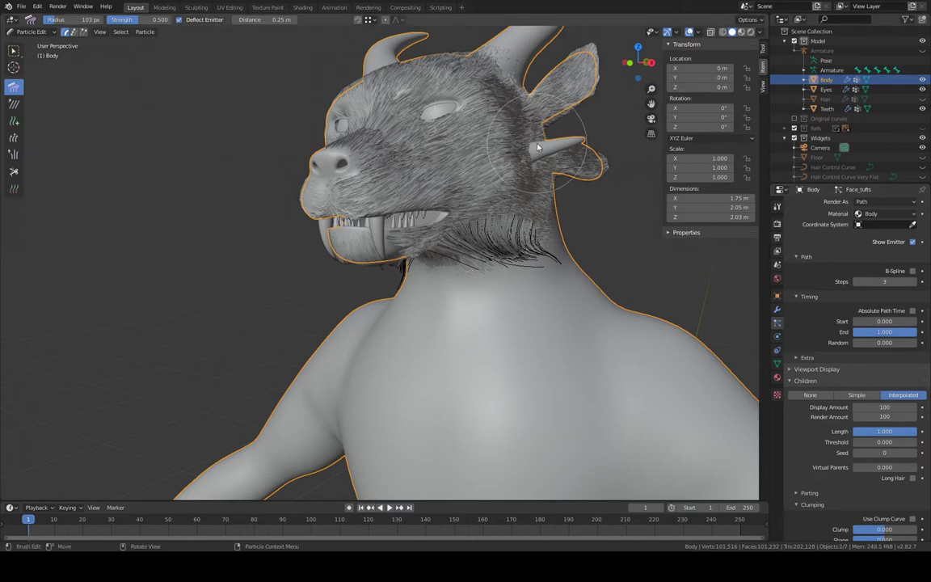
{"action": "middle_click_drag", "start_coordinate": [483, 131], "coordinate": [501, 182]}
{"action": "scroll", "coordinate": [501, 181], "scroll_direction": "up", "scroll_amount": 5}
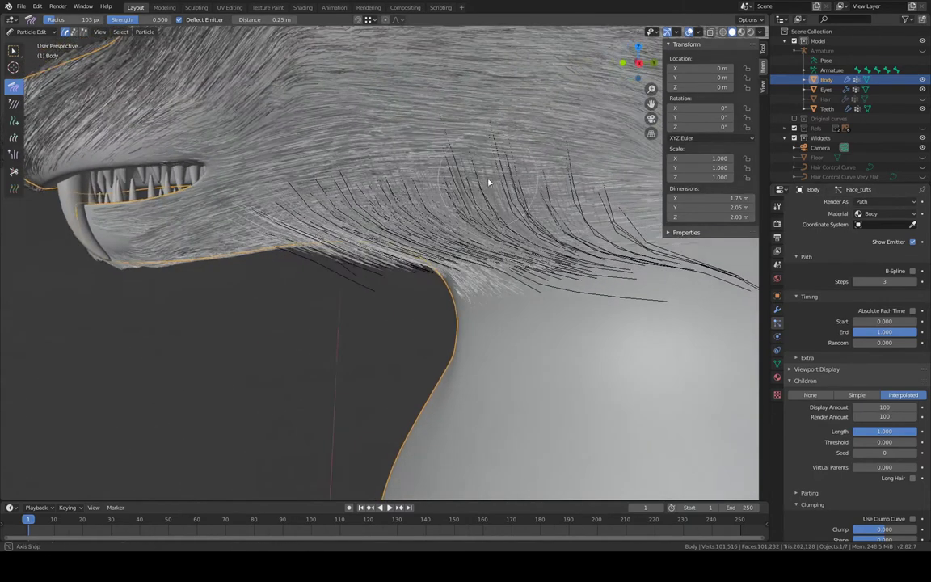
{"action": "scroll", "coordinate": [308, 360], "scroll_direction": "down", "scroll_amount": 5}
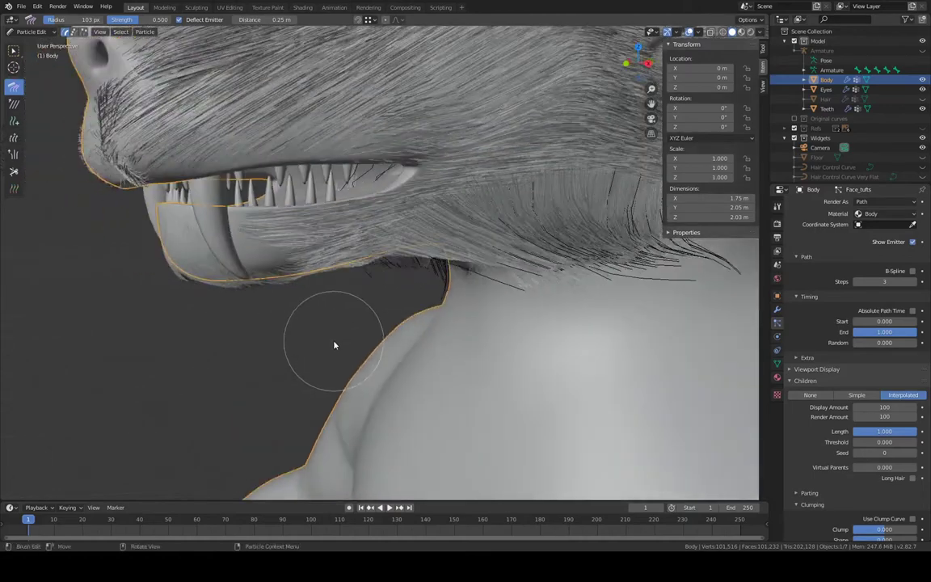
Set the Face_tufts children display amount to 20 and switch the body from particle editing to Object Mode
{"action": "left_click", "coordinate": [903, 408]}
{"action": "key", "text": "Return"}
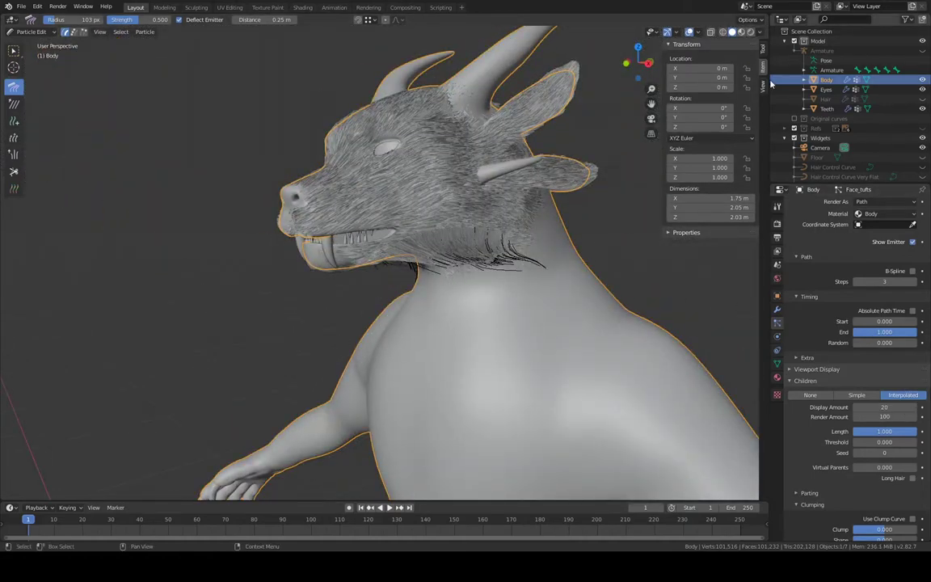
{"action": "middle_click_drag", "start_coordinate": [141, 308], "coordinate": [127, 309]}
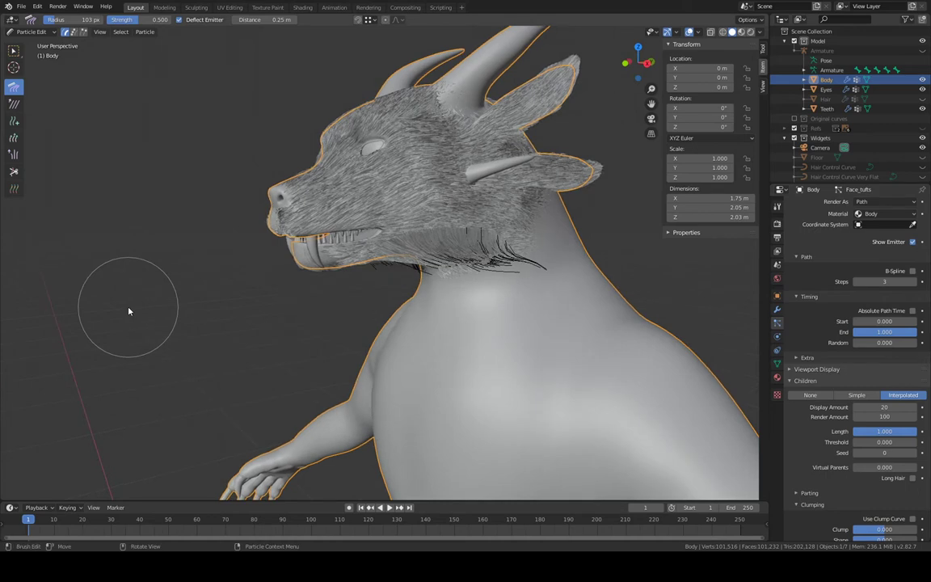
{"action": "left_click", "coordinate": [31, 32]}
{"action": "key", "text": "Return"}
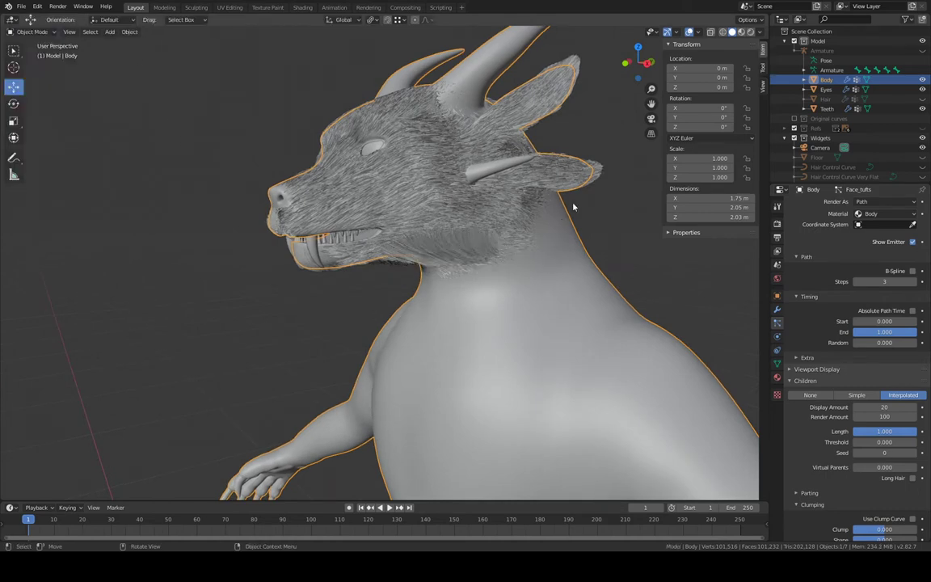
Preview the head fur with rendered shading, return to solid shading and examine the face up close
{"action": "middle_click_drag", "start_coordinate": [573, 207], "coordinate": [542, 211]}
{"action": "left_click", "coordinate": [752, 32]}
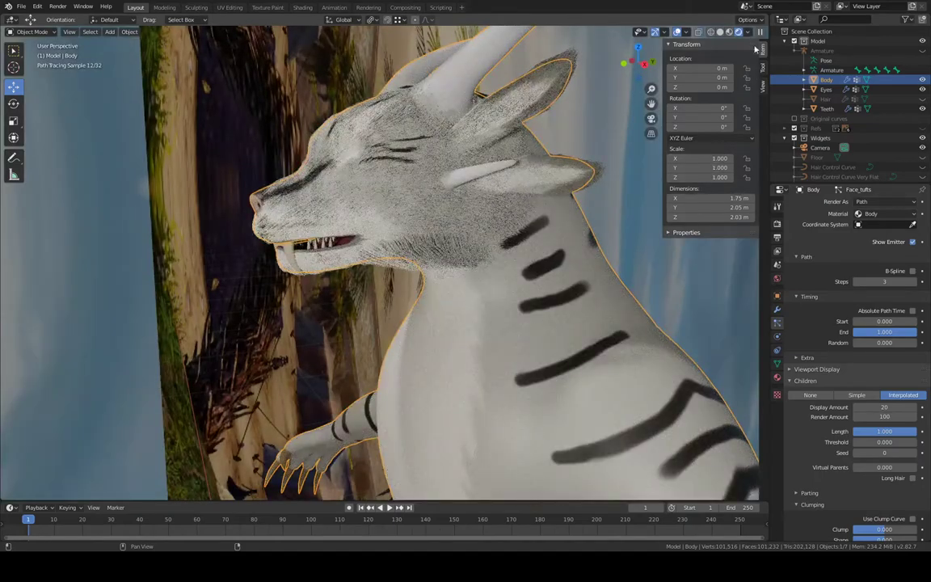
{"action": "left_click", "coordinate": [720, 31]}
{"action": "mouse_move", "coordinate": [452, 201]}
{"action": "middle_mouse_down"}
{"action": "mouse_move", "coordinate": [586, 200]}
{"action": "mouse_move", "coordinate": [482, 198]}
{"action": "middle_mouse_up"}
{"action": "scroll", "coordinate": [483, 198], "scroll_direction": "down", "scroll_amount": 5}
{"action": "scroll", "coordinate": [430, 200], "scroll_direction": "up", "scroll_amount": 4}
{"action": "middle_click_drag", "start_coordinate": [580, 255], "coordinate": [543, 225], "text": "shift"}
{"action": "scroll", "coordinate": [617, 264], "scroll_direction": "up", "scroll_amount": 4}
{"action": "scroll", "coordinate": [798, 273], "scroll_direction": "up", "scroll_amount": 8}
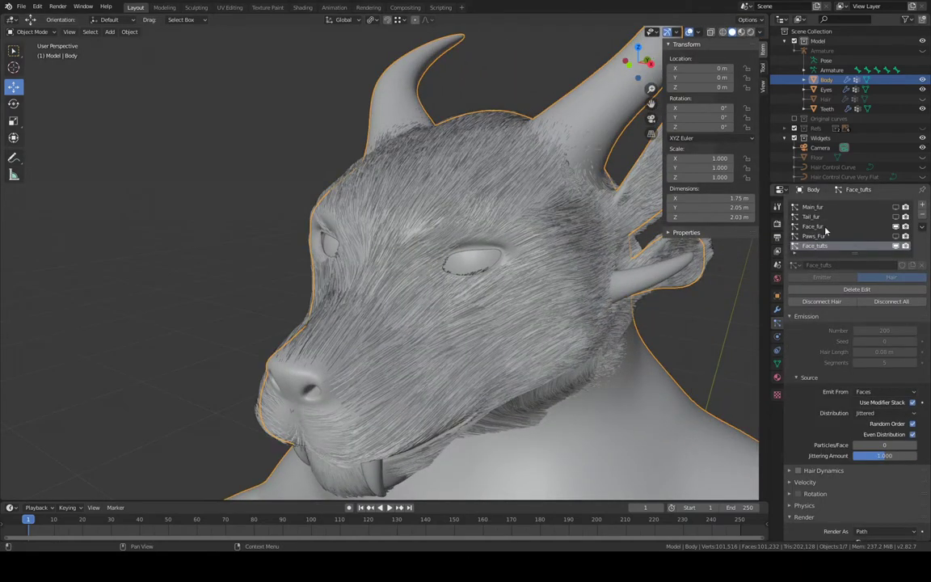
Assign Fur Material to the Face_fur particle system
{"action": "left_click", "coordinate": [826, 229]}
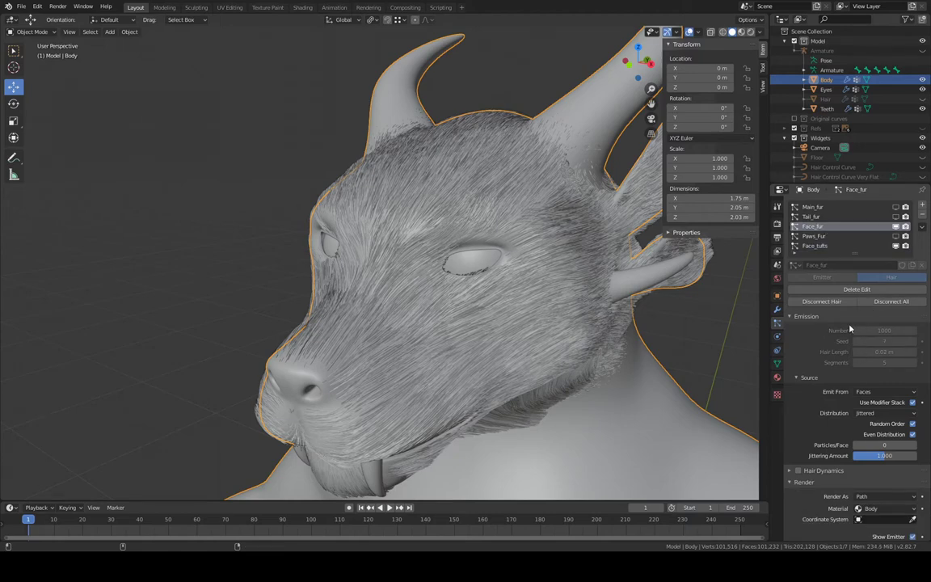
{"action": "middle_click_drag", "start_coordinate": [627, 283], "coordinate": [501, 180], "text": "shift"}
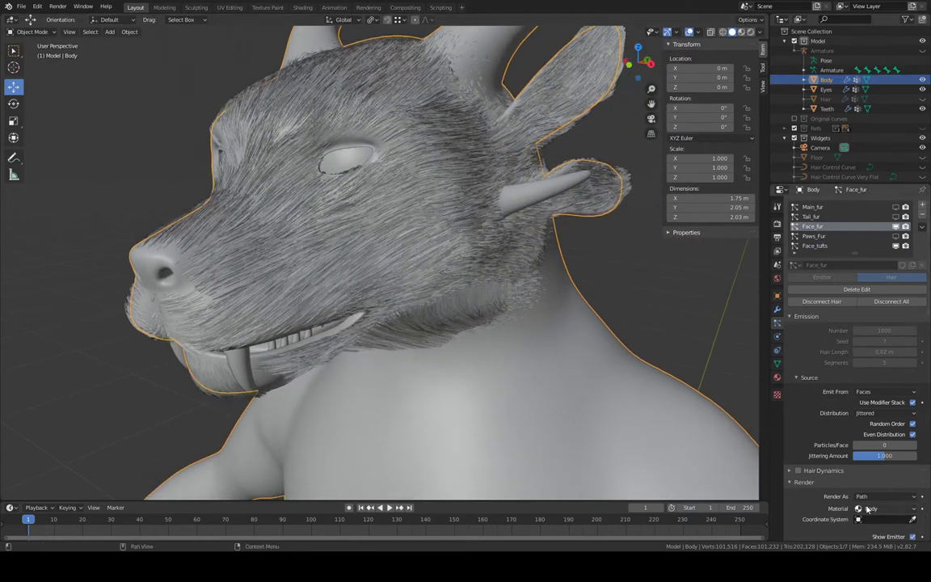
{"action": "left_click", "coordinate": [915, 510]}
{"action": "left_click", "coordinate": [891, 487]}
Assign Fur Material to the Paws_Fur and Face_tufts particle systems
{"action": "left_click", "coordinate": [813, 236]}
{"action": "scroll", "coordinate": [910, 465], "scroll_direction": "down", "scroll_amount": 2}
{"action": "left_click", "coordinate": [915, 505]}
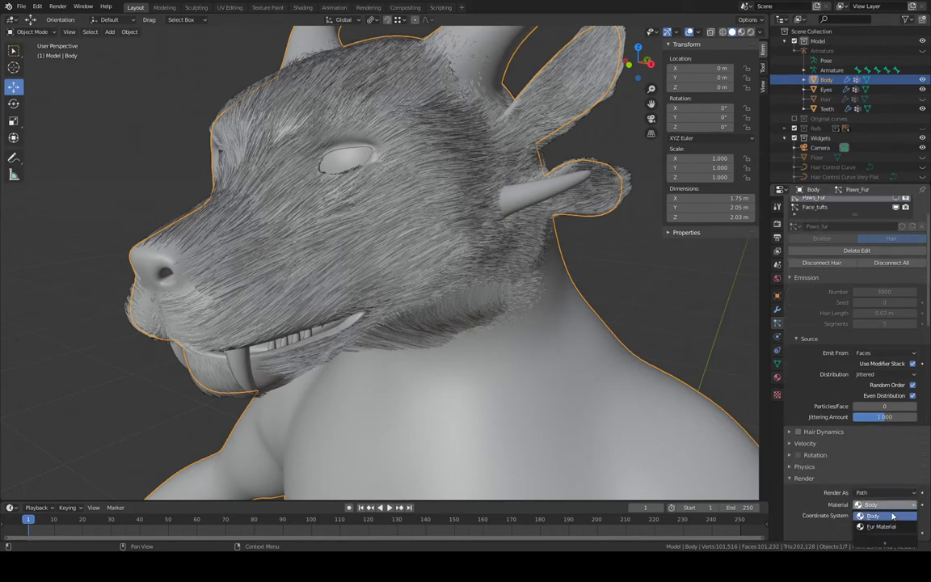
{"action": "left_click", "coordinate": [883, 524]}
{"action": "left_click", "coordinate": [815, 207]}
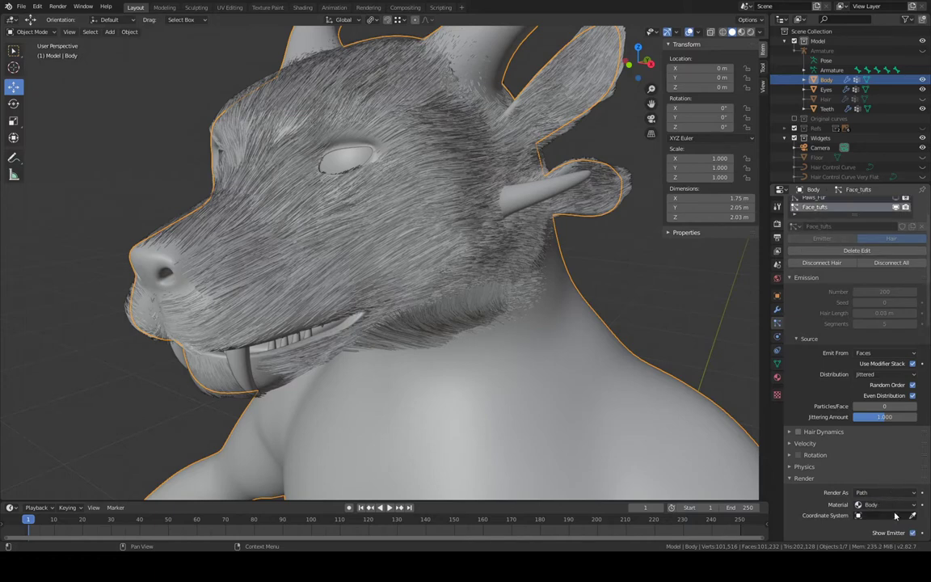
{"action": "left_click", "coordinate": [885, 505]}
{"action": "scroll", "coordinate": [839, 229], "scroll_direction": "up", "scroll_amount": 2}
Set the Face_fur children's uniform roughness to 0.01 and examine the fur on the face from the side
{"action": "left_click", "coordinate": [827, 227]}
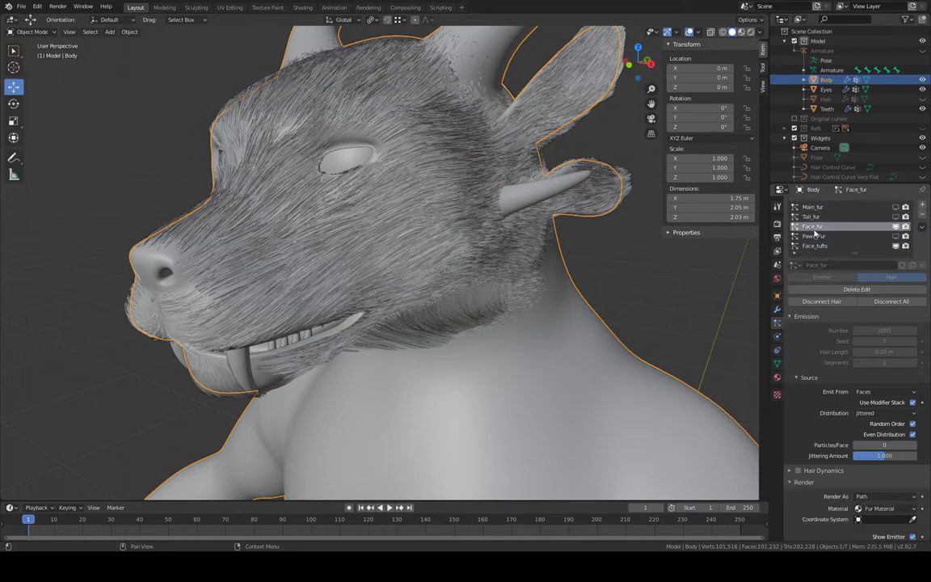
{"action": "scroll", "coordinate": [910, 453], "scroll_direction": "down", "scroll_amount": 15}
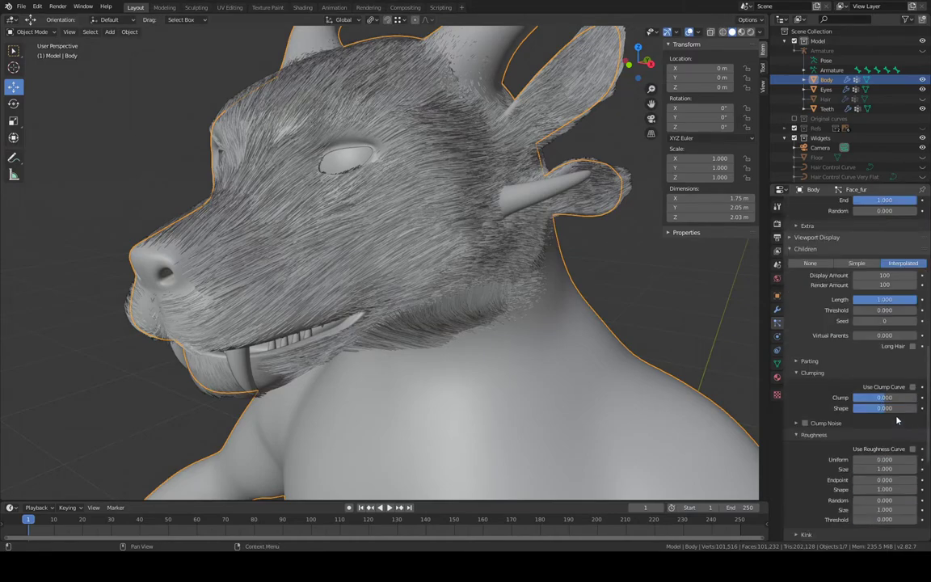
{"action": "scroll", "coordinate": [597, 293], "scroll_direction": "up", "scroll_amount": 12}
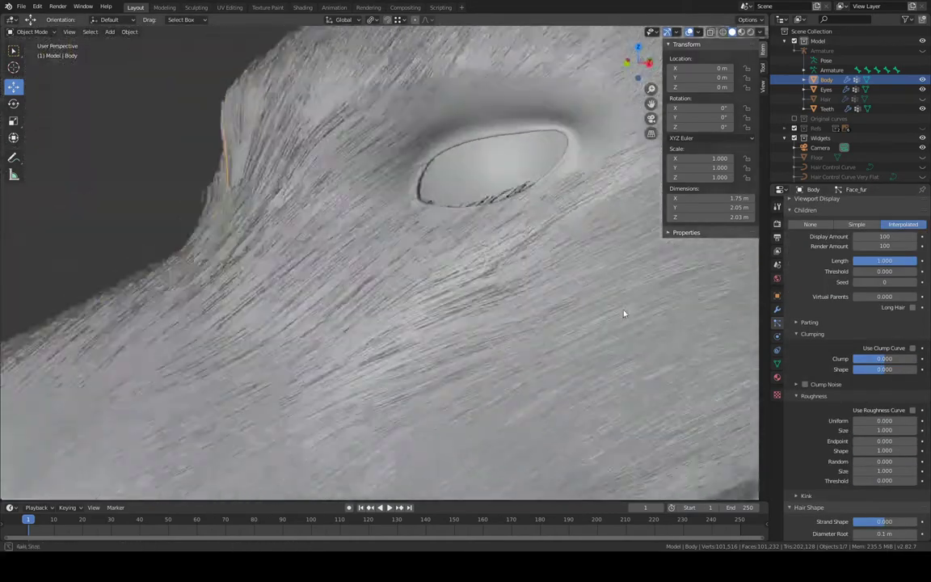
{"action": "middle_click_drag", "start_coordinate": [601, 278], "coordinate": [688, 294]}
{"action": "left_click", "coordinate": [903, 422]}
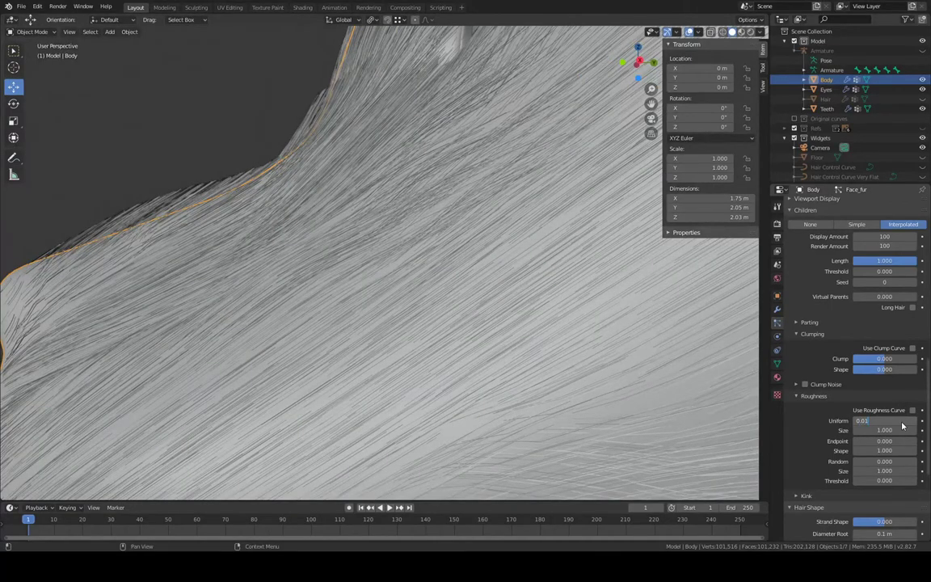
{"action": "key", "text": "Return"}
{"action": "scroll", "coordinate": [694, 332], "scroll_direction": "down", "scroll_amount": 10}
{"action": "middle_click_drag", "start_coordinate": [550, 291], "coordinate": [495, 283]}
{"action": "scroll", "coordinate": [507, 289], "scroll_direction": "up", "scroll_amount": 2}
{"action": "scroll", "coordinate": [507, 290], "scroll_direction": "up", "scroll_amount": 1}
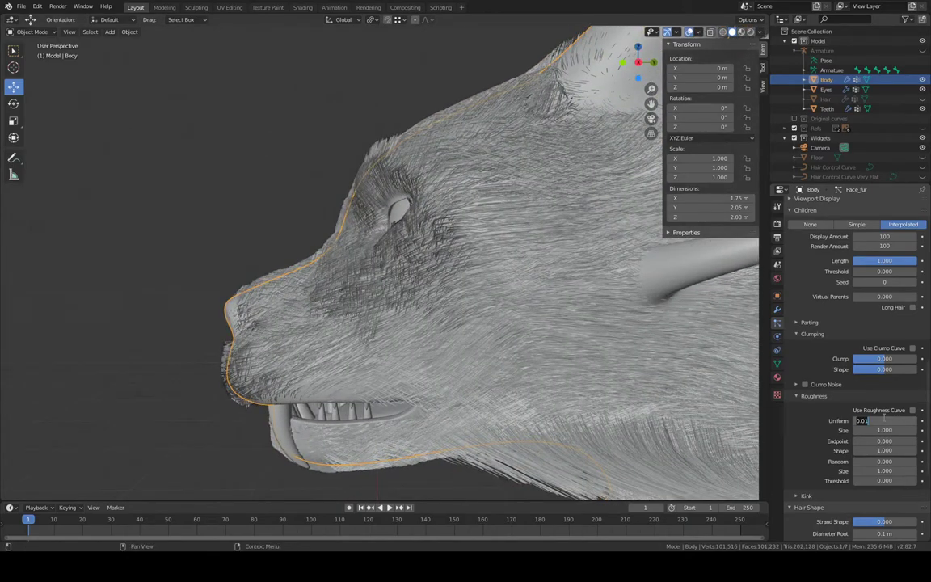
Set the Face_fur children's uniform roughness to 0 and check the fur around the eye
{"action": "key", "text": "Return"}
{"action": "middle_click_drag", "start_coordinate": [437, 235], "coordinate": [569, 249]}
{"action": "scroll", "coordinate": [468, 251], "scroll_direction": "up", "scroll_amount": 2}
Switch the body to Texture Paint mode and show the head and torso in material preview shading
{"action": "left_click", "coordinate": [32, 32]}
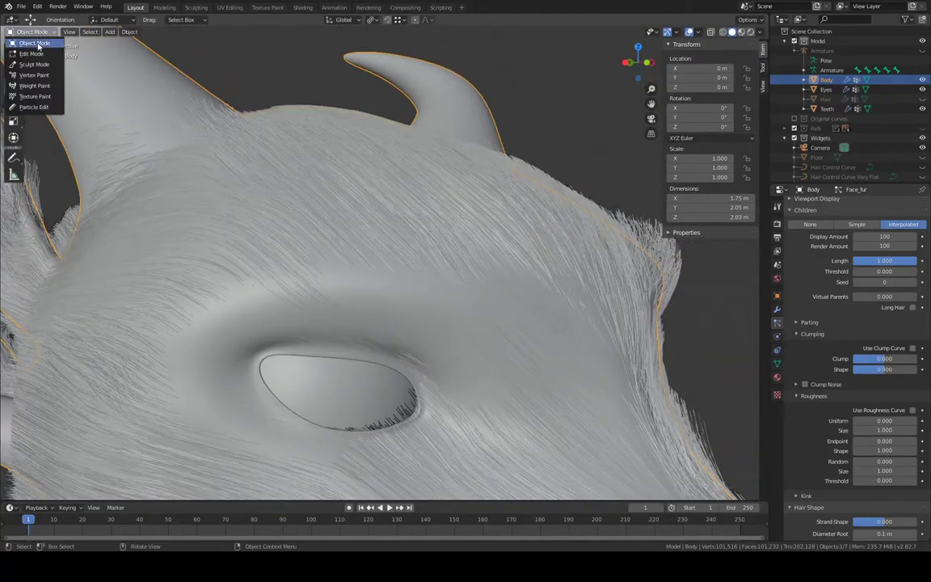
{"action": "key", "text": "Return"}
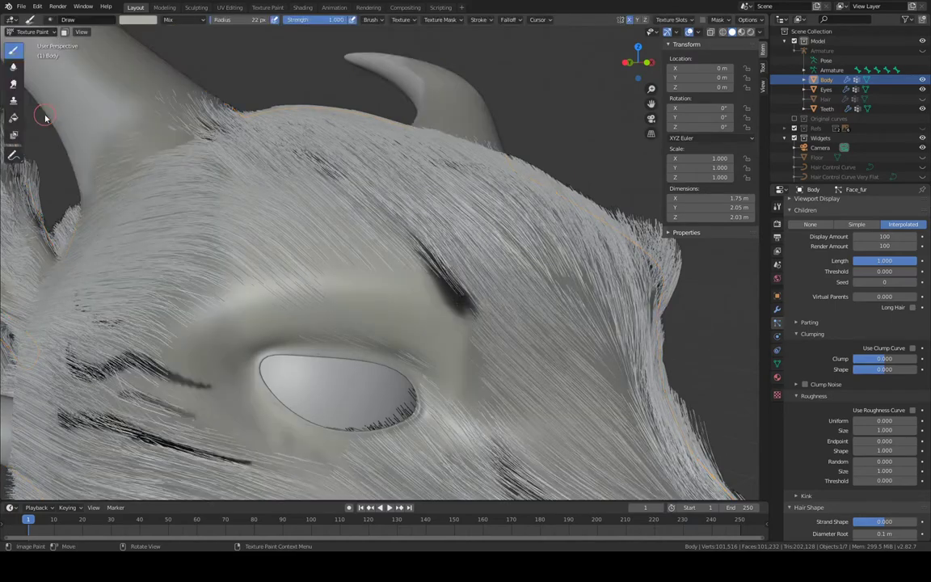
{"action": "scroll", "coordinate": [289, 196], "scroll_direction": "down", "scroll_amount": 5}
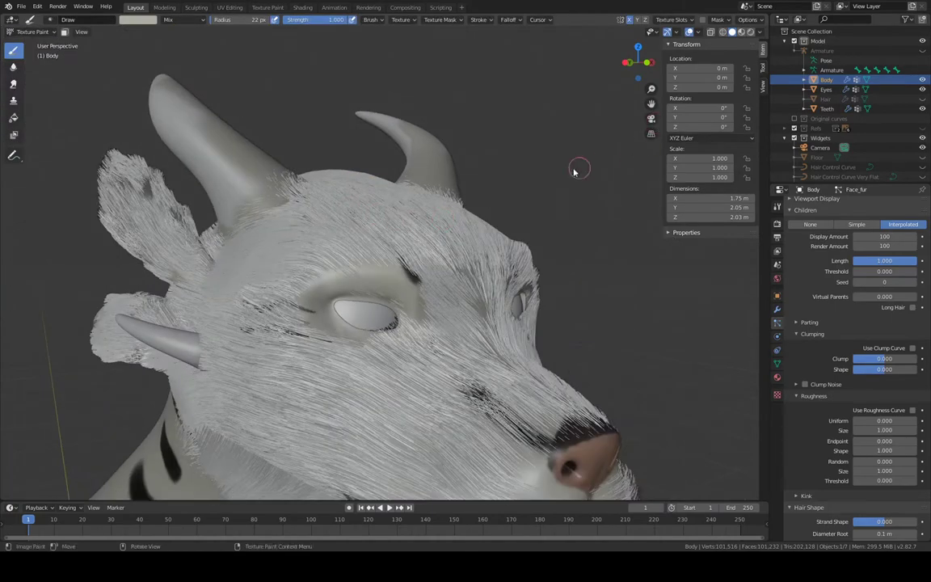
{"action": "middle_click_drag", "start_coordinate": [582, 170], "coordinate": [458, 178]}
{"action": "scroll", "coordinate": [458, 178], "scroll_direction": "down", "scroll_amount": 6}
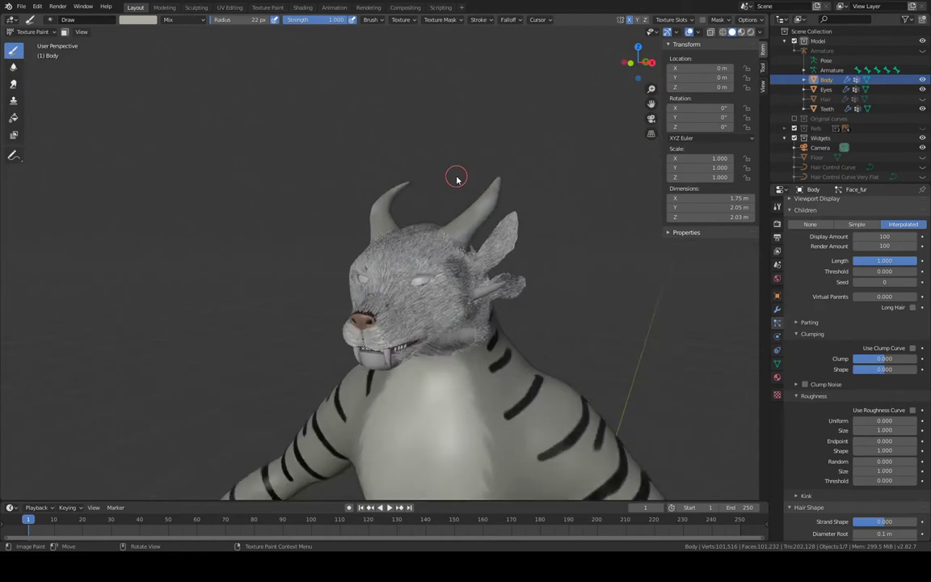
{"action": "left_click", "coordinate": [741, 32]}
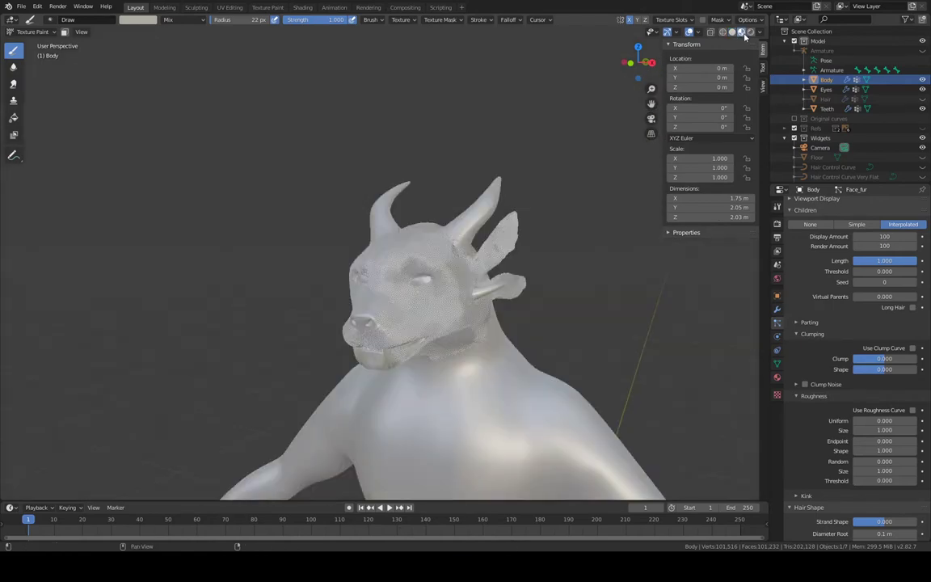
Display the model in solid shading and switch the body to Particle Edit mode
{"action": "left_click", "coordinate": [732, 34]}
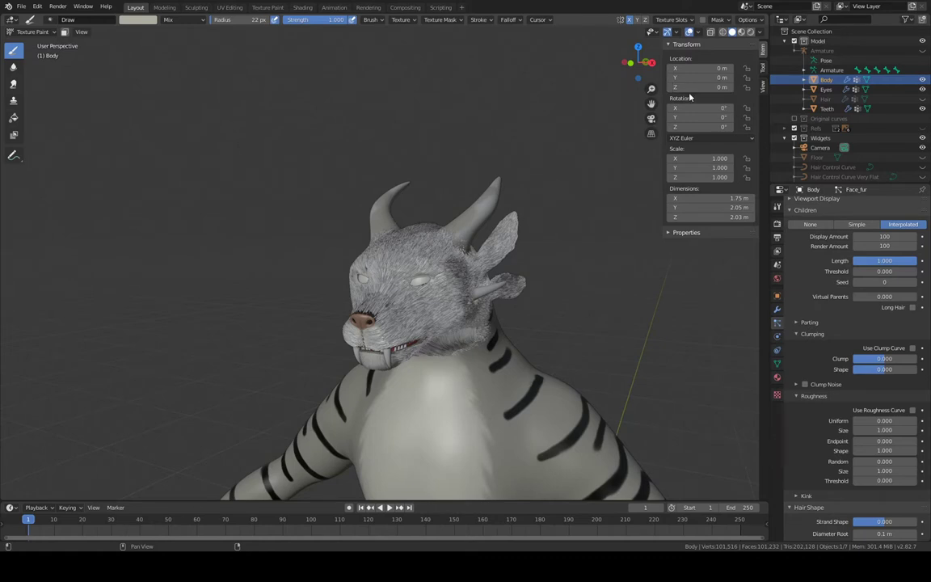
{"action": "left_click", "coordinate": [31, 32]}
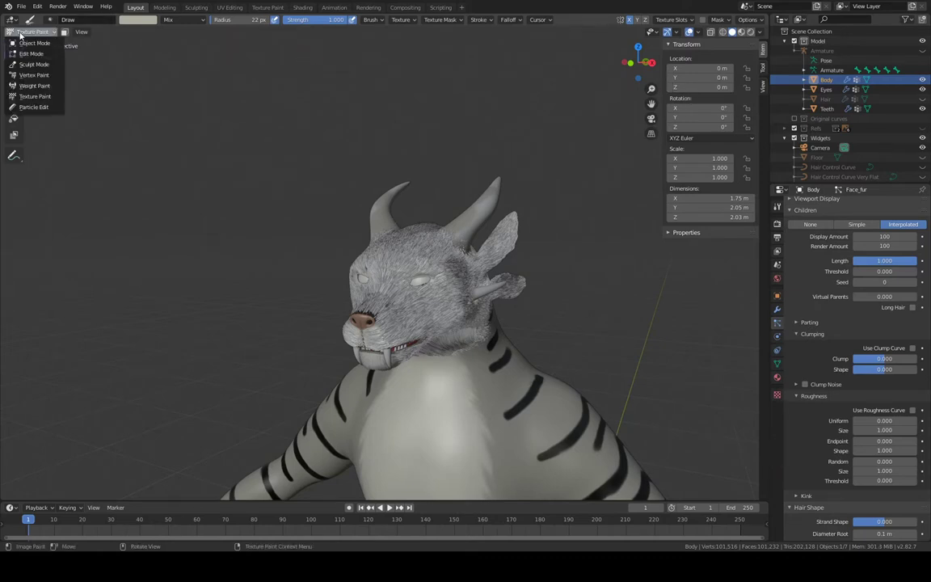
{"action": "left_click", "coordinate": [40, 109]}
Lengthen the Face_fur hairs around the eye and brow with the Length brush, enlarging its radius to 94 px
{"action": "scroll", "coordinate": [455, 349], "scroll_direction": "up", "scroll_amount": 3}
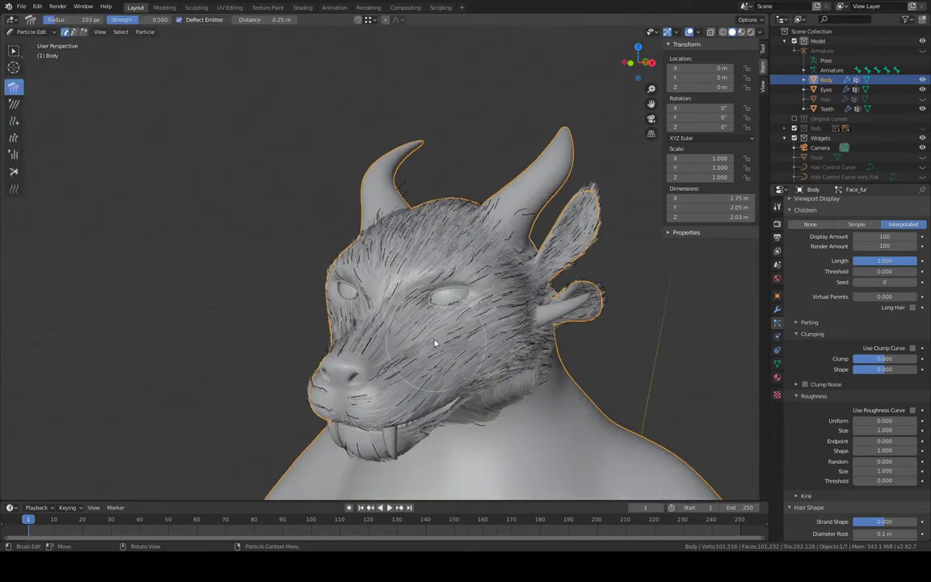
{"action": "middle_click_drag", "start_coordinate": [435, 339], "coordinate": [462, 283]}
{"action": "scroll", "coordinate": [462, 283], "scroll_direction": "up", "scroll_amount": 4}
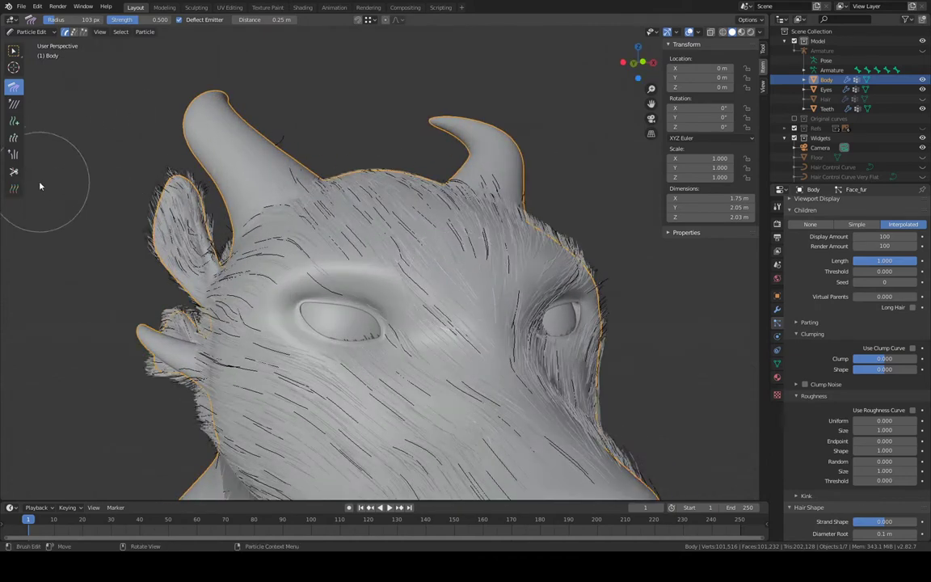
{"action": "left_click", "coordinate": [13, 155]}
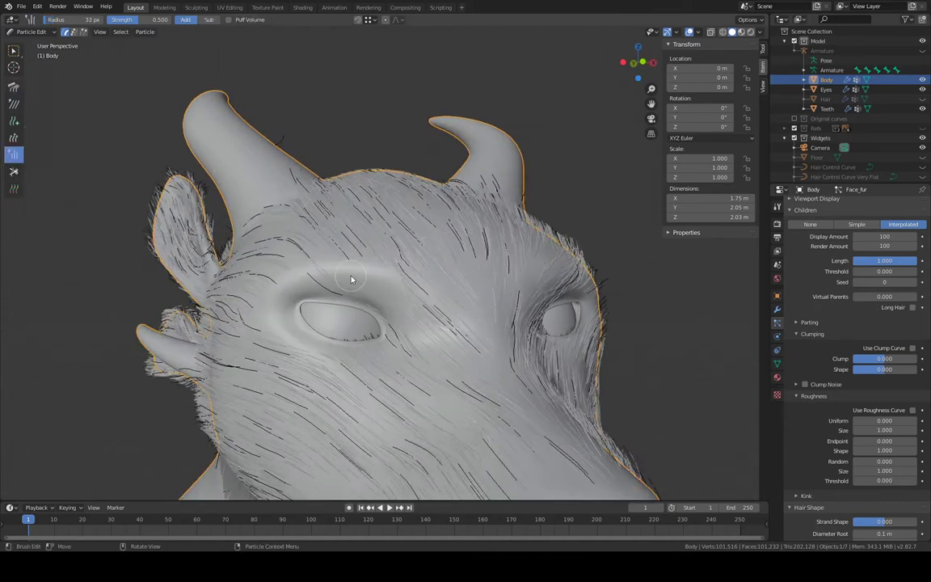
{"action": "scroll", "coordinate": [406, 254], "scroll_direction": "up", "scroll_amount": 3}
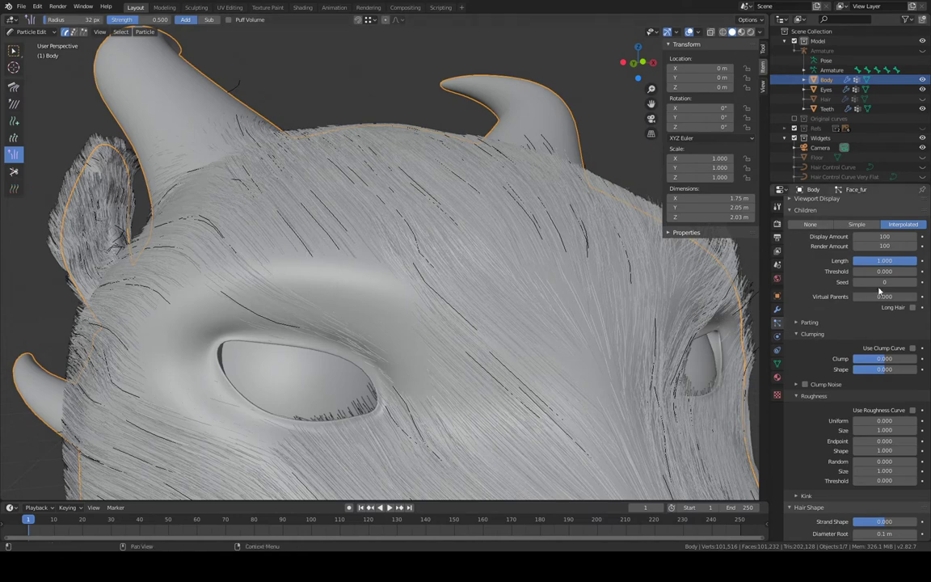
{"action": "scroll", "coordinate": [880, 291], "scroll_direction": "up", "scroll_amount": 8}
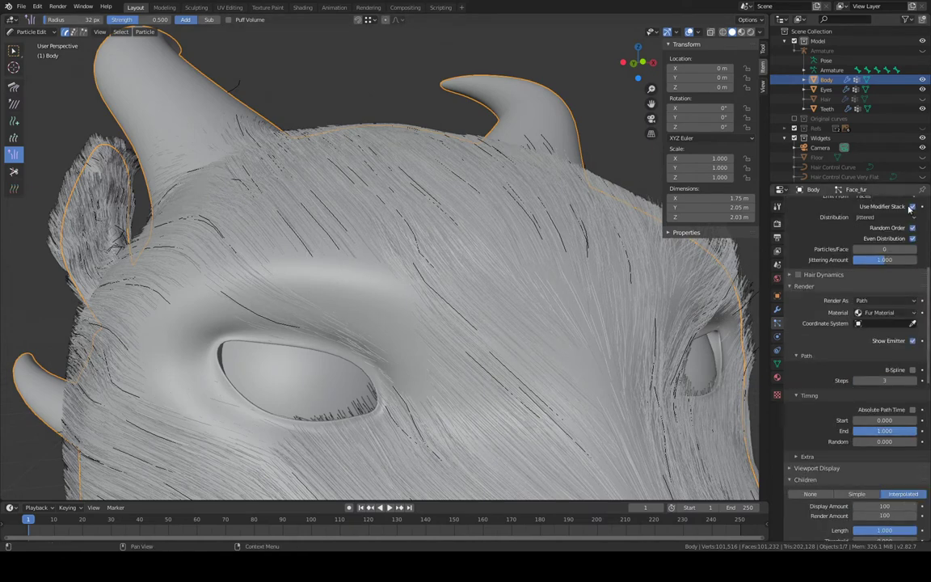
{"action": "scroll", "coordinate": [809, 226], "scroll_direction": "up", "scroll_amount": 6}
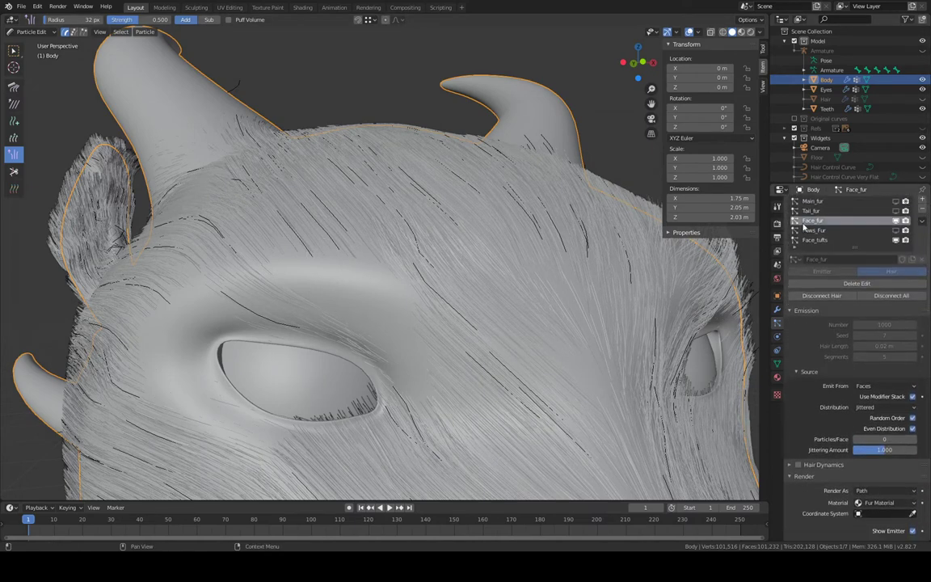
{"action": "middle_click_drag", "start_coordinate": [370, 299], "coordinate": [505, 264]}
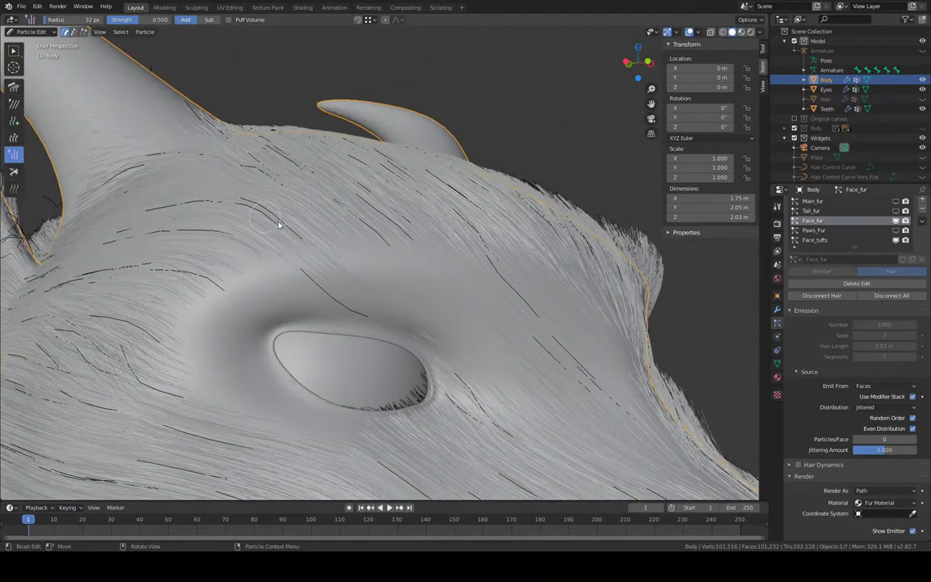
{"action": "key", "text": "f"}
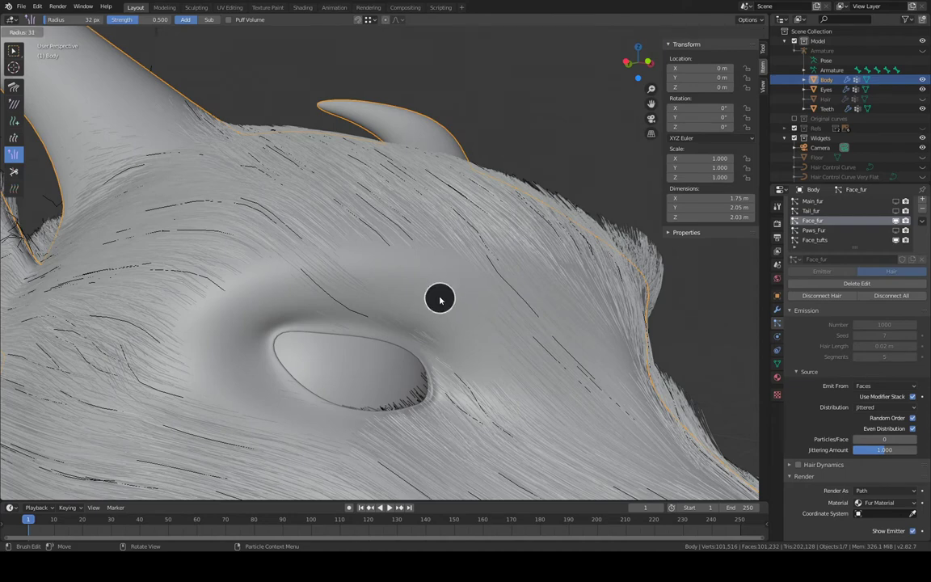
{"action": "left_click", "coordinate": [466, 303]}
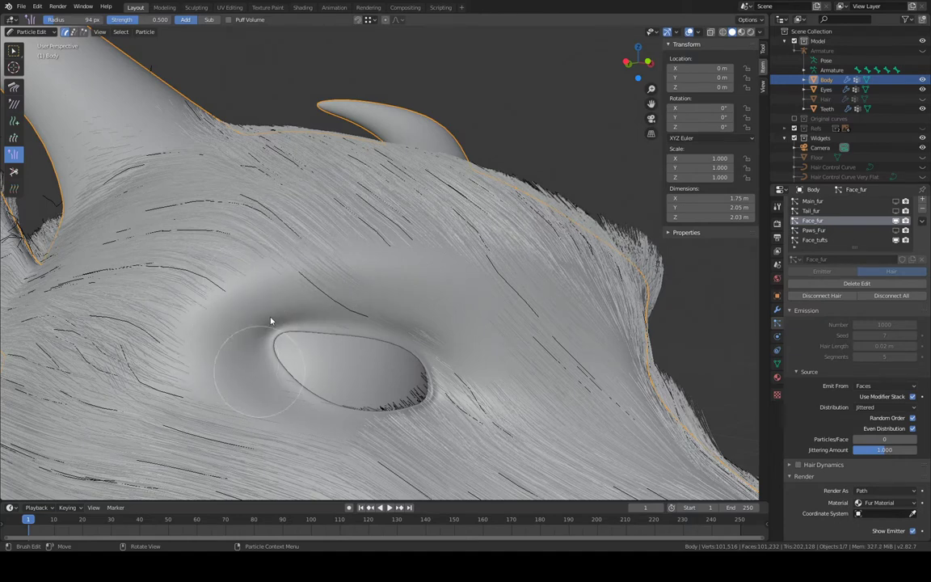
Try adding hairs beside the outer corner of the eye with the Add brush
{"action": "mouse_move", "coordinate": [300, 341]}
{"action": "middle_mouse_down"}
{"action": "mouse_move", "coordinate": [255, 366]}
{"action": "mouse_move", "coordinate": [252, 384]}
{"action": "mouse_move", "coordinate": [262, 383]}
{"action": "middle_mouse_up"}
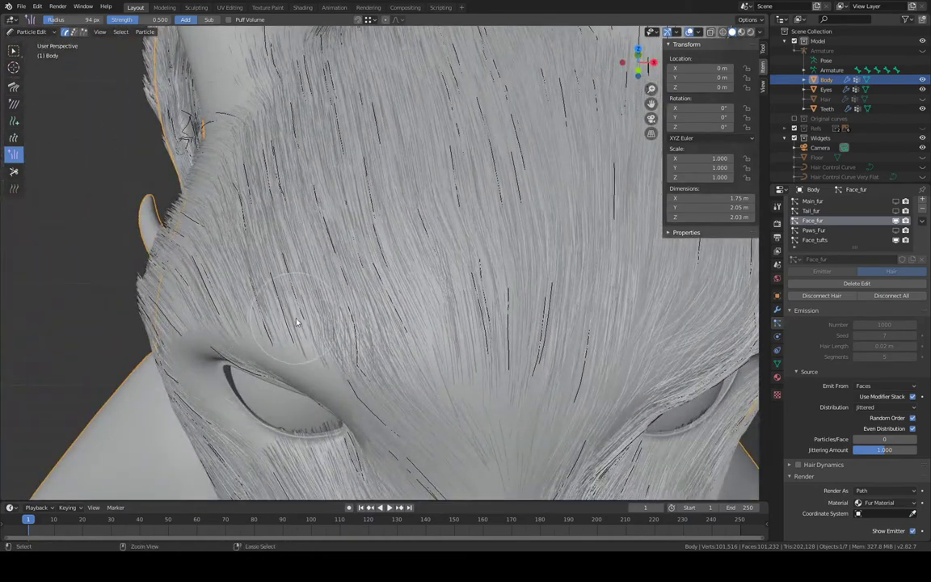
{"action": "left_click", "coordinate": [14, 121]}
{"action": "middle_click_drag", "start_coordinate": [293, 262], "coordinate": [344, 230]}
{"action": "left_click_drag", "start_coordinate": [181, 341], "coordinate": [184, 344]}
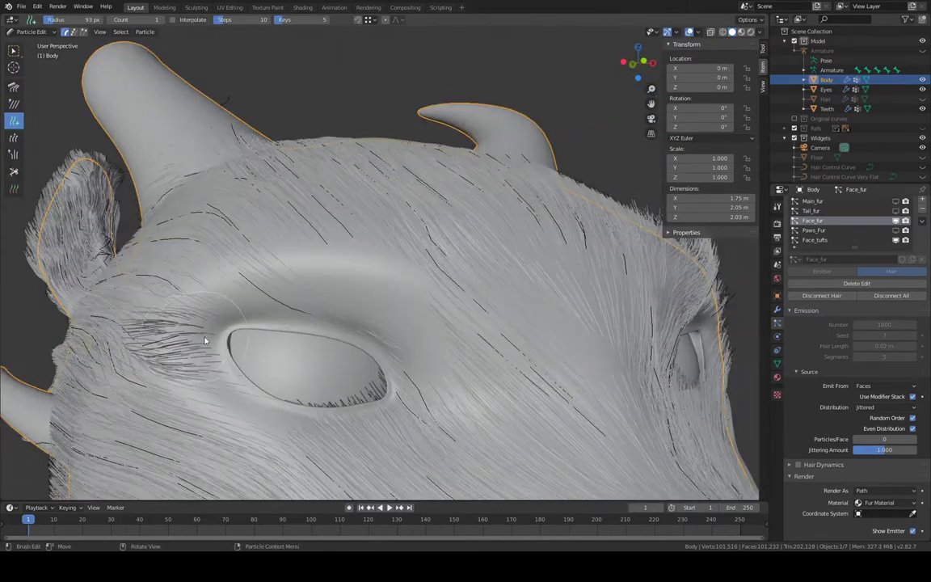
Set the Face_fur children's display amount to 20 and switch the children to None
{"action": "scroll", "coordinate": [857, 364], "scroll_direction": "down", "scroll_amount": 15}
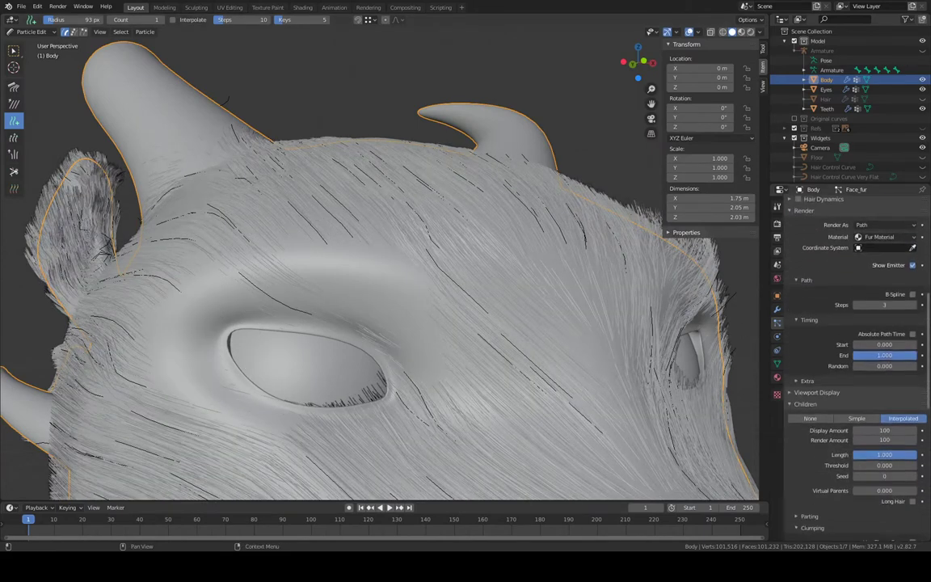
{"action": "middle_click_drag", "start_coordinate": [912, 295], "coordinate": [912, 291]}
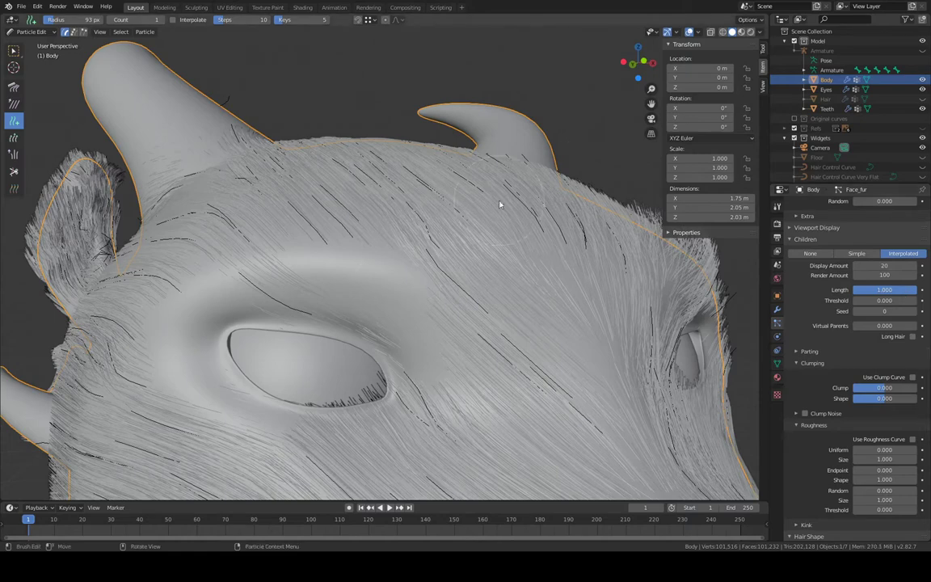
{"action": "left_click", "coordinate": [810, 254]}
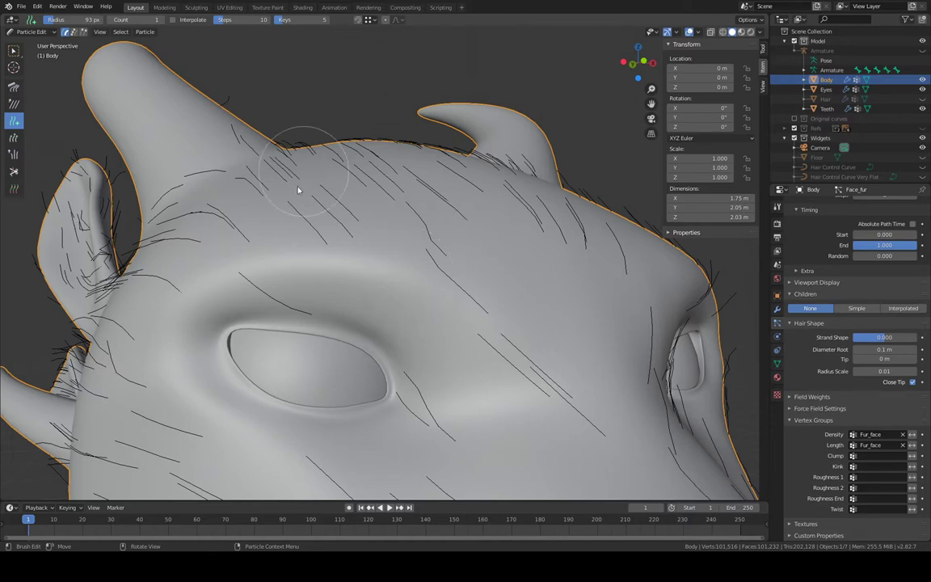
Add sparse guide hairs around the eye with the Add brush and set the children back to Interpolated
{"action": "middle_click_drag", "start_coordinate": [336, 305], "coordinate": [271, 261]}
{"action": "scroll", "coordinate": [364, 334], "scroll_direction": "up", "scroll_amount": 2}
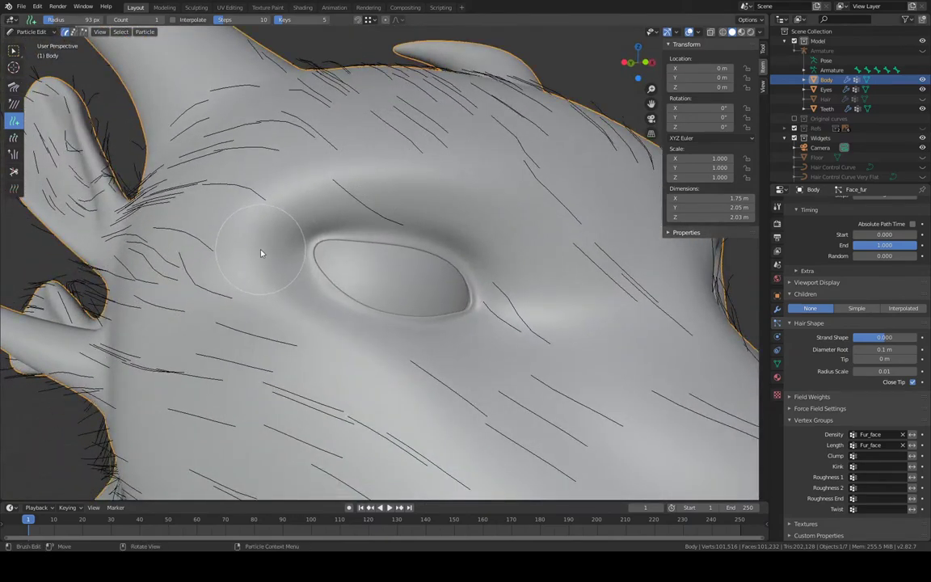
{"action": "middle_click_drag", "start_coordinate": [389, 147], "coordinate": [376, 200]}
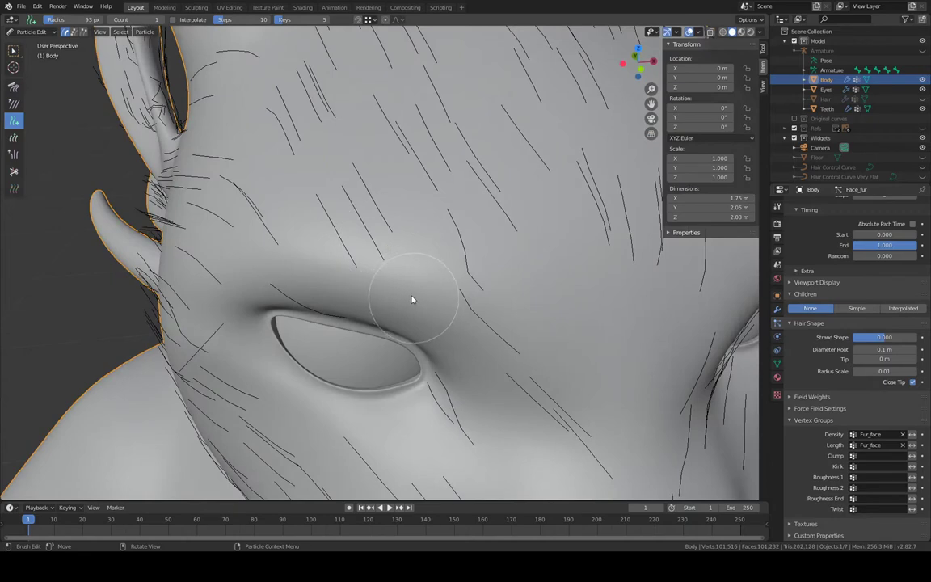
{"action": "middle_click_drag", "start_coordinate": [414, 299], "coordinate": [390, 235]}
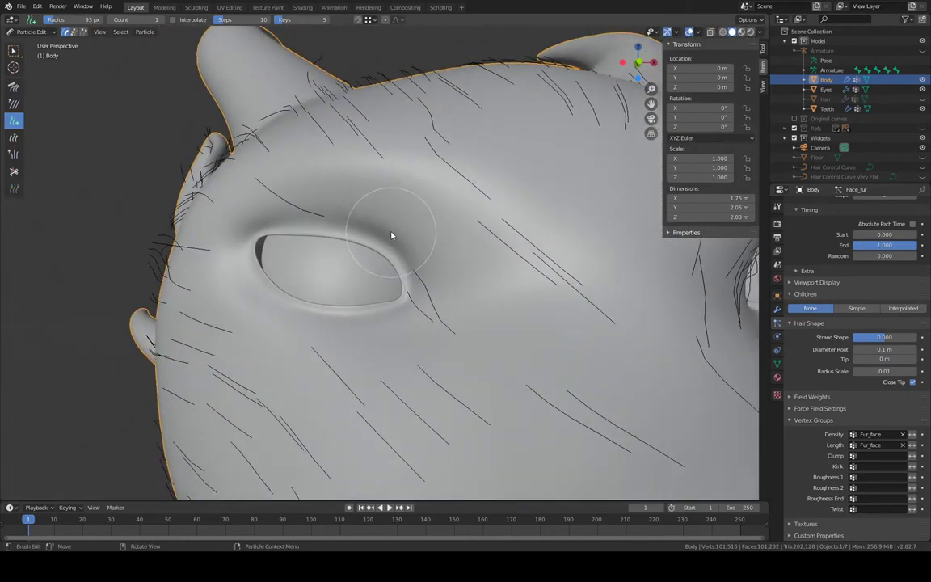
{"action": "left_click", "coordinate": [905, 309]}
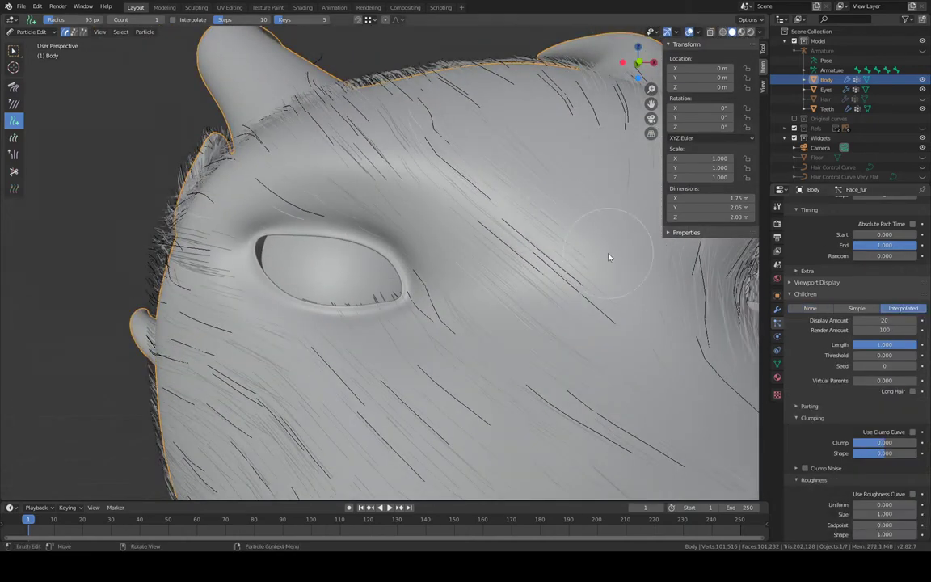
Comb the stray hairs at the side of the head near the eye back along the fur with the Comb brush
{"action": "middle_click_drag", "start_coordinate": [608, 256], "coordinate": [307, 226]}
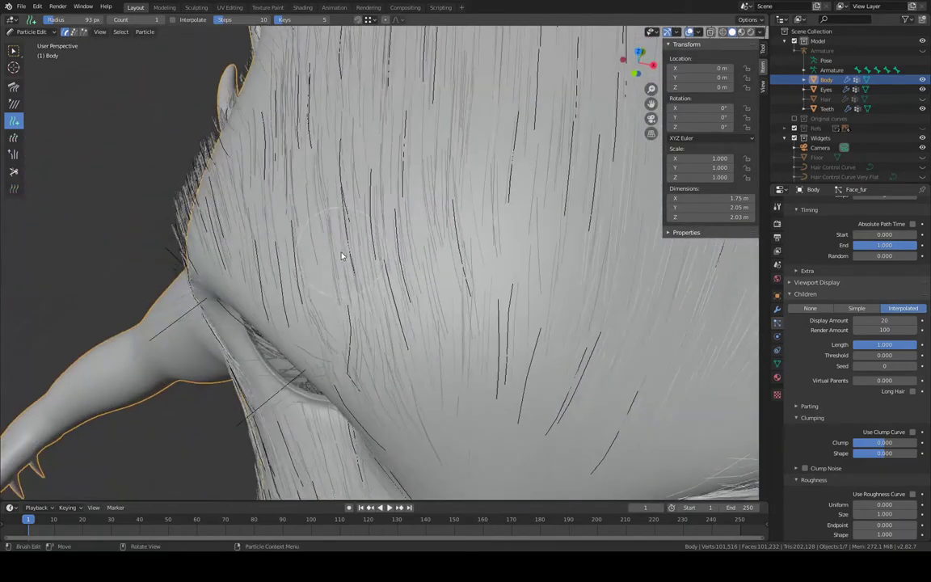
{"action": "left_click", "coordinate": [14, 86]}
{"action": "middle_click_drag", "start_coordinate": [222, 195], "coordinate": [204, 378]}
{"action": "mouse_move", "coordinate": [203, 378]}
{"action": "left_mouse_down"}
{"action": "mouse_move", "coordinate": [180, 261]}
{"action": "mouse_move", "coordinate": [198, 131]}
{"action": "left_mouse_up"}
{"action": "key", "text": "ctrl+z"}
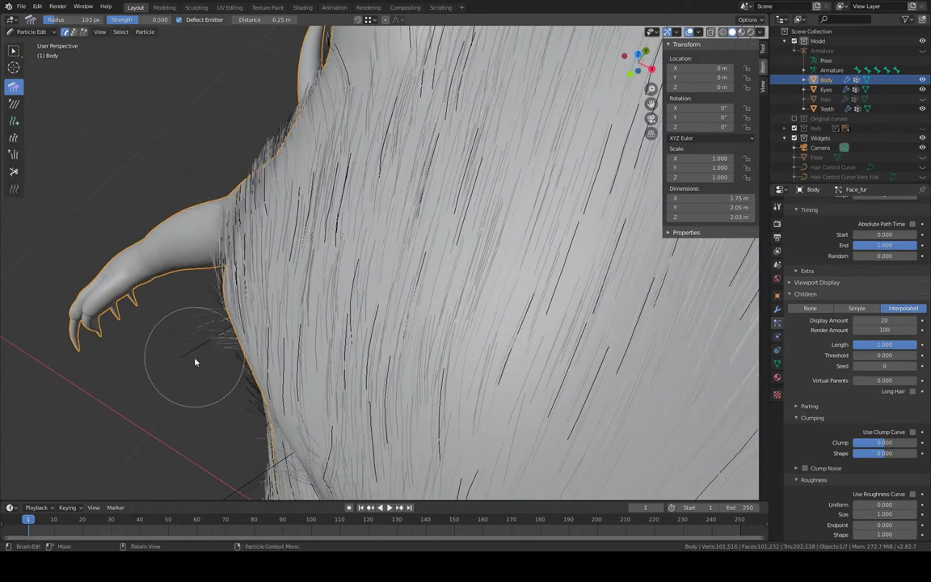
{"action": "mouse_move", "coordinate": [169, 309]}
{"action": "left_mouse_down"}
{"action": "mouse_move", "coordinate": [192, 183]}
{"action": "mouse_move", "coordinate": [217, 143]}
{"action": "left_mouse_up"}
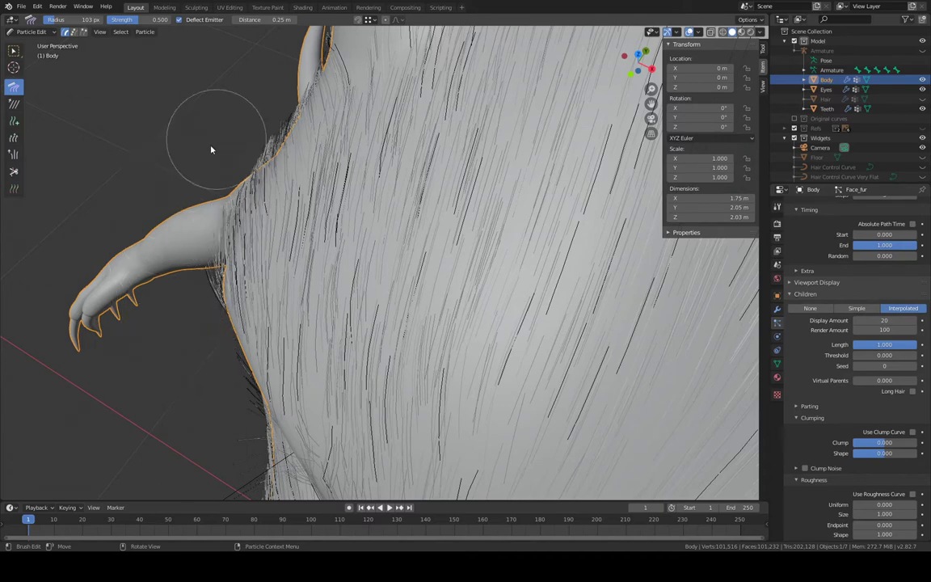
{"action": "left_click_drag", "start_coordinate": [187, 208], "coordinate": [211, 161]}
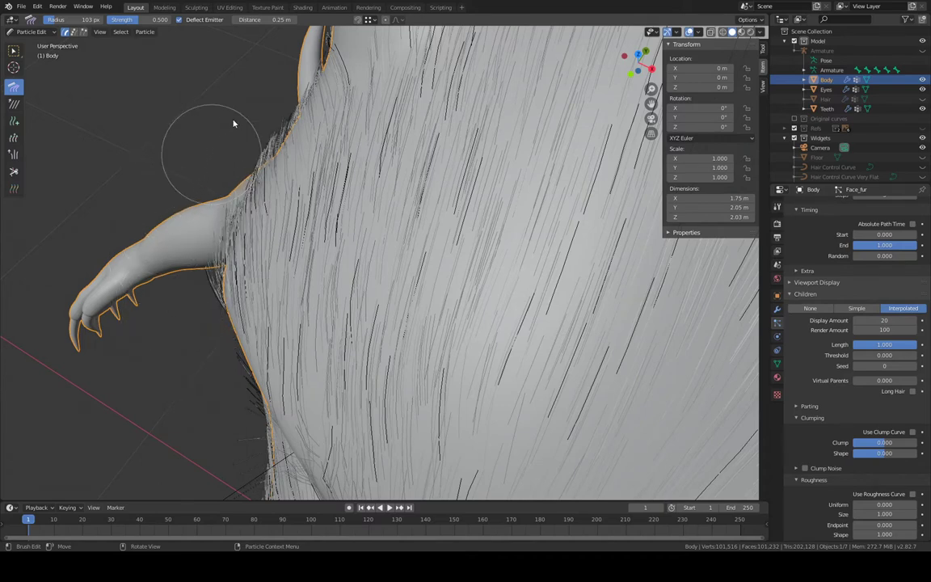
{"action": "mouse_move", "coordinate": [245, 104]}
{"action": "middle_mouse_down"}
{"action": "mouse_move", "coordinate": [204, 174]}
{"action": "mouse_move", "coordinate": [243, 103]}
{"action": "mouse_move", "coordinate": [286, 80]}
{"action": "mouse_move", "coordinate": [224, 182]}
{"action": "mouse_move", "coordinate": [300, 193]}
{"action": "mouse_move", "coordinate": [253, 143]}
{"action": "middle_mouse_up"}
{"action": "mouse_move", "coordinate": [147, 358]}
{"action": "left_mouse_down"}
{"action": "mouse_move", "coordinate": [160, 212]}
{"action": "mouse_move", "coordinate": [194, 124]}
{"action": "left_mouse_up"}
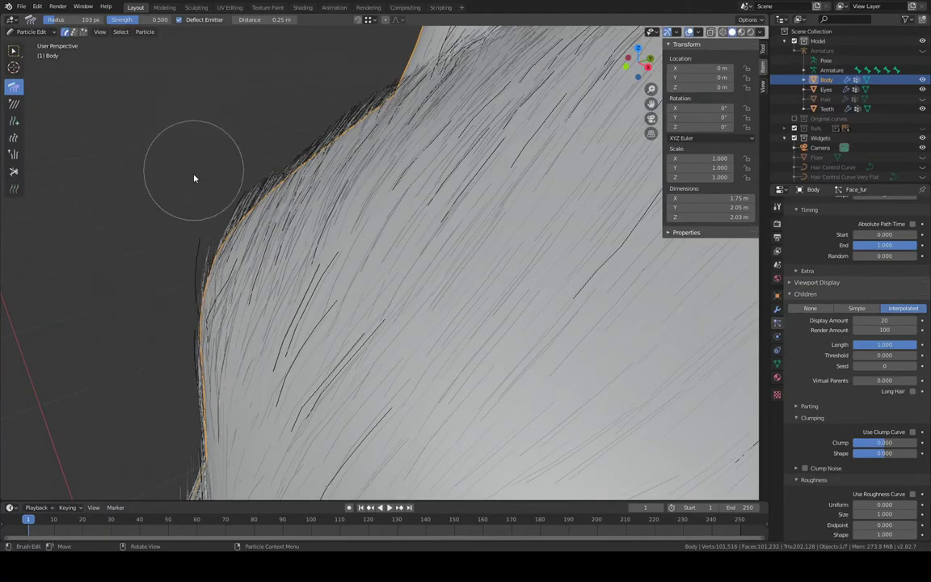
Cut away the stray hairs growing on the horns with the Cut brush
{"action": "mouse_move", "coordinate": [194, 177]}
{"action": "middle_mouse_down"}
{"action": "mouse_move", "coordinate": [297, 114]}
{"action": "mouse_move", "coordinate": [305, 177]}
{"action": "mouse_move", "coordinate": [293, 177]}
{"action": "mouse_move", "coordinate": [349, 156]}
{"action": "mouse_move", "coordinate": [412, 201]}
{"action": "mouse_move", "coordinate": [453, 186]}
{"action": "middle_mouse_up"}
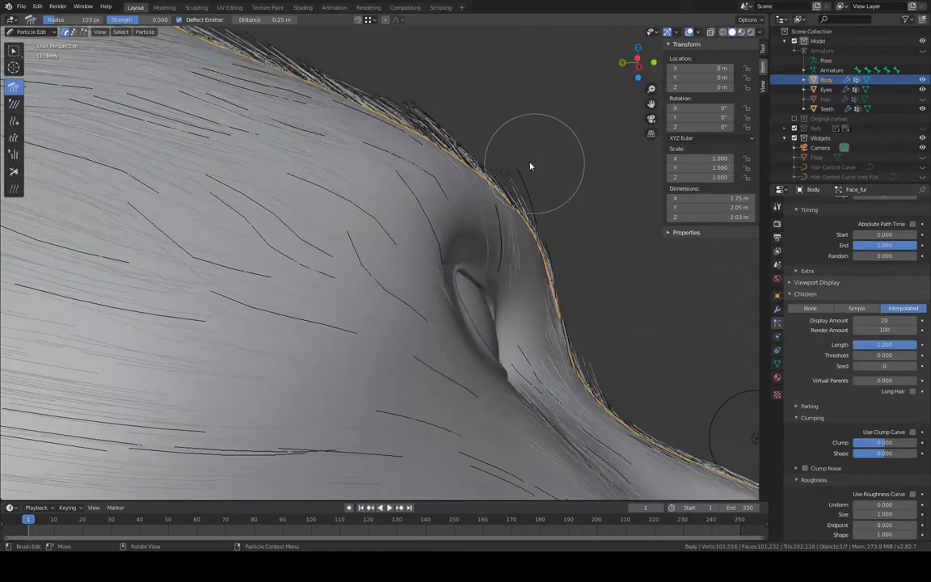
{"action": "middle_click_drag", "start_coordinate": [527, 156], "coordinate": [438, 195]}
{"action": "scroll", "coordinate": [457, 164], "scroll_direction": "down", "scroll_amount": 5}
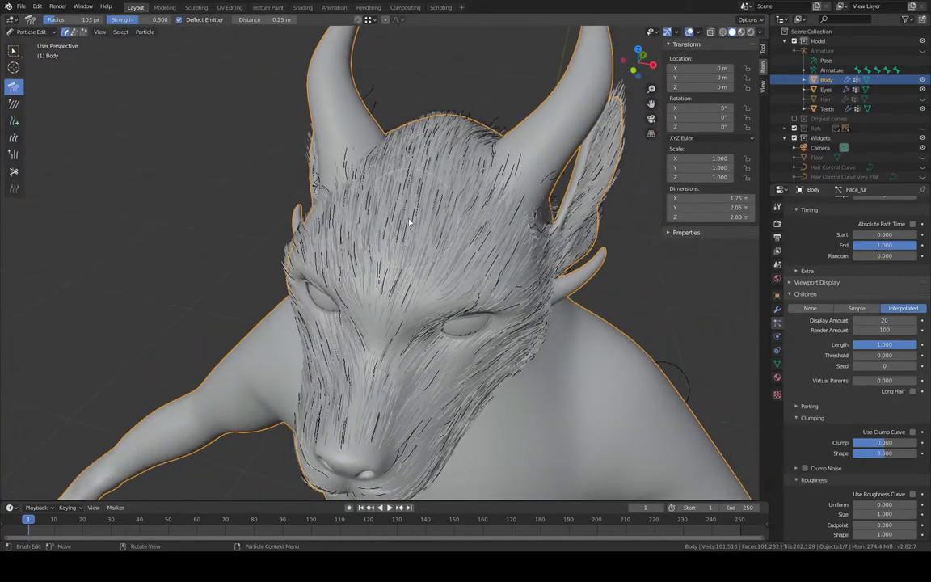
{"action": "middle_click_drag", "start_coordinate": [418, 89], "coordinate": [409, 94]}
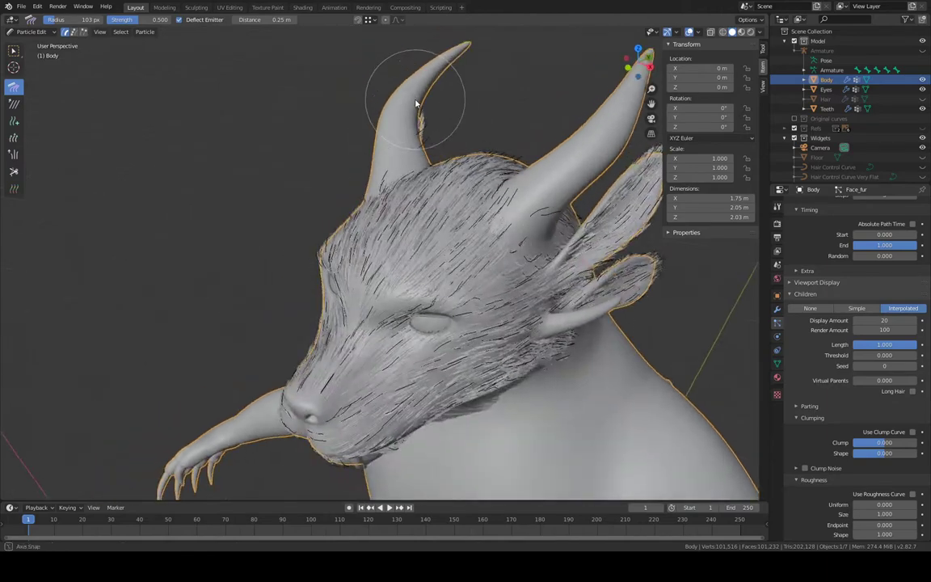
{"action": "scroll", "coordinate": [380, 108], "scroll_direction": "up", "scroll_amount": 3}
{"action": "middle_click_drag", "start_coordinate": [520, 94], "coordinate": [280, 218]}
{"action": "scroll", "coordinate": [393, 201], "scroll_direction": "up", "scroll_amount": 3}
{"action": "middle_click_drag", "start_coordinate": [393, 201], "coordinate": [521, 243], "text": "shift"}
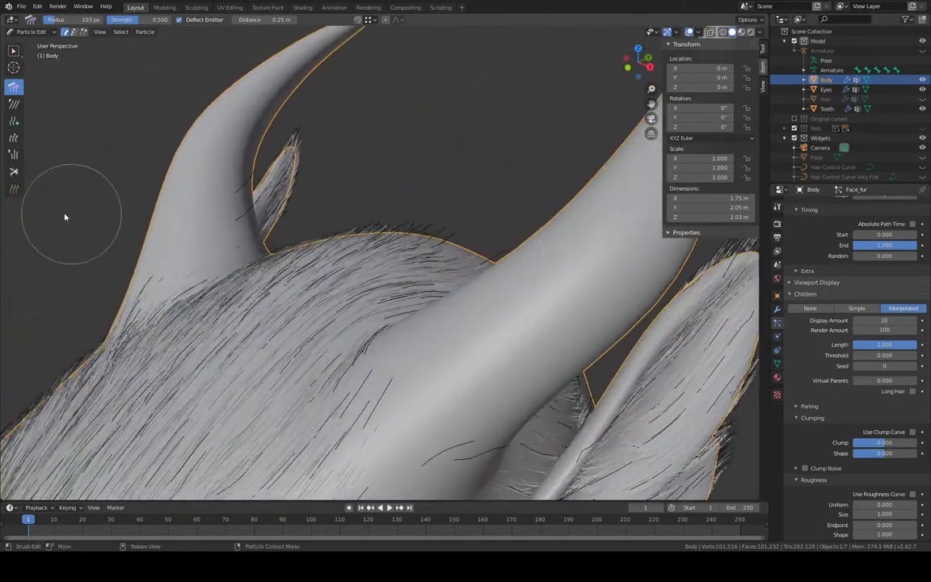
{"action": "left_click", "coordinate": [15, 171]}
{"action": "mouse_move", "coordinate": [373, 176]}
{"action": "middle_mouse_down"}
{"action": "mouse_move", "coordinate": [310, 190]}
{"action": "mouse_move", "coordinate": [359, 283]}
{"action": "mouse_move", "coordinate": [370, 270]}
{"action": "middle_mouse_up"}
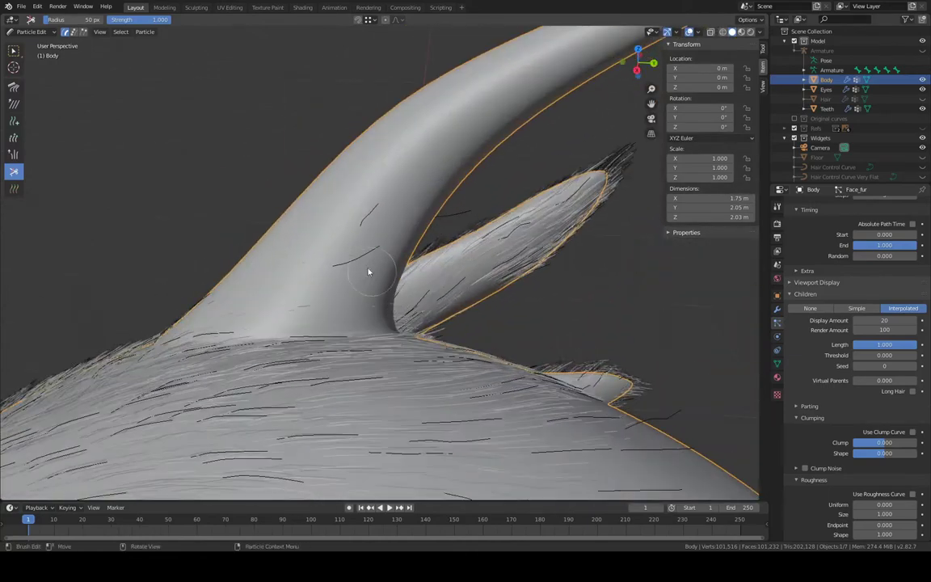
{"action": "scroll", "coordinate": [458, 297], "scroll_direction": "up", "scroll_amount": 2}
{"action": "scroll", "coordinate": [458, 298], "scroll_direction": "down", "scroll_amount": 2}
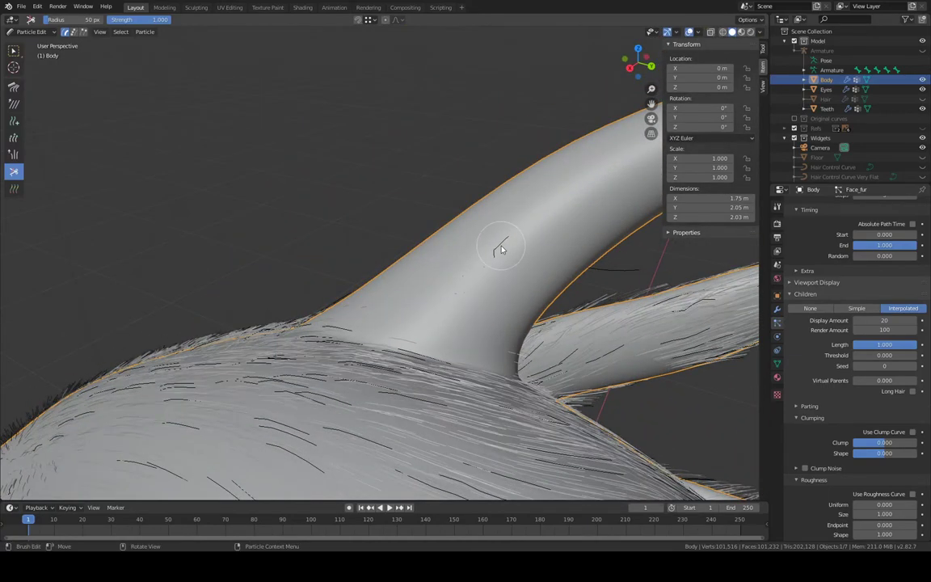
{"action": "middle_click_drag", "start_coordinate": [505, 245], "coordinate": [594, 234]}
Return the body to Object Mode, view the face fur and show the list of particle systems
{"action": "left_click", "coordinate": [12, 86]}
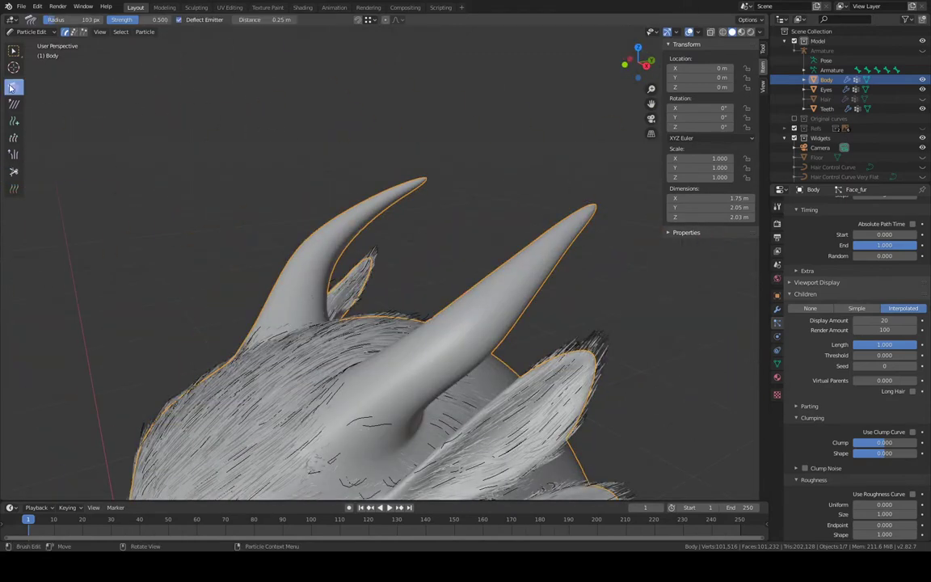
{"action": "left_click", "coordinate": [31, 32]}
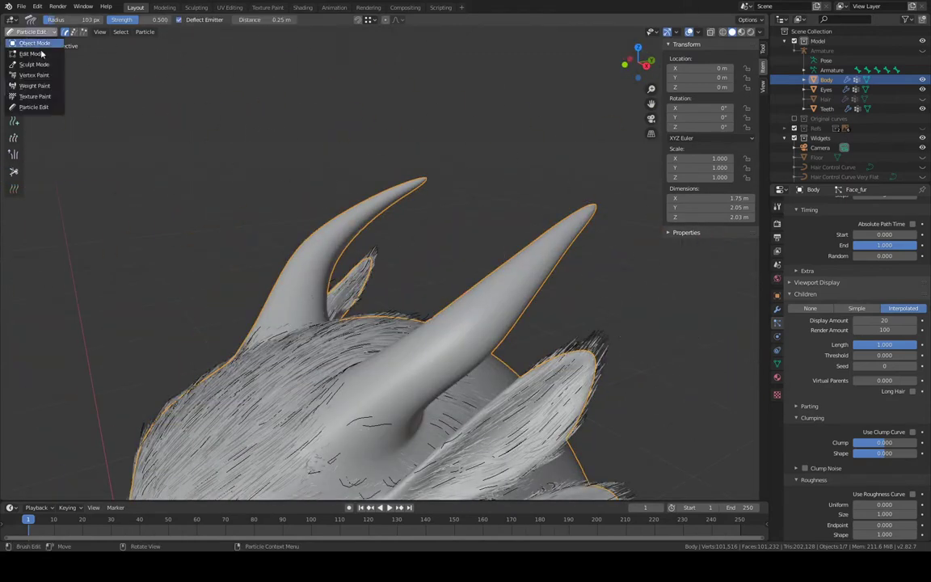
{"action": "left_click", "coordinate": [32, 41]}
{"action": "middle_click_drag", "start_coordinate": [423, 266], "coordinate": [514, 157]}
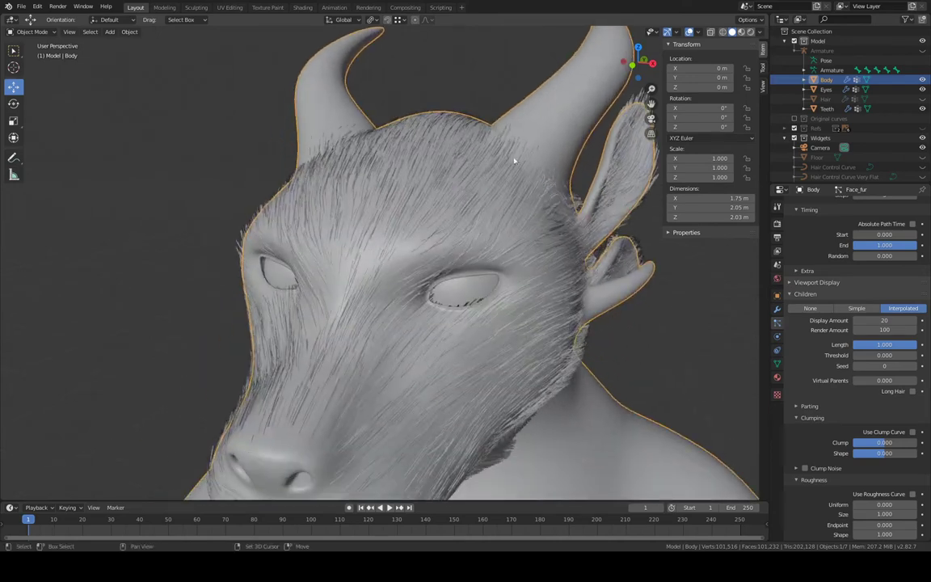
{"action": "scroll", "coordinate": [513, 158], "scroll_direction": "up", "scroll_amount": 1}
{"action": "scroll", "coordinate": [825, 213], "scroll_direction": "up", "scroll_amount": 10}
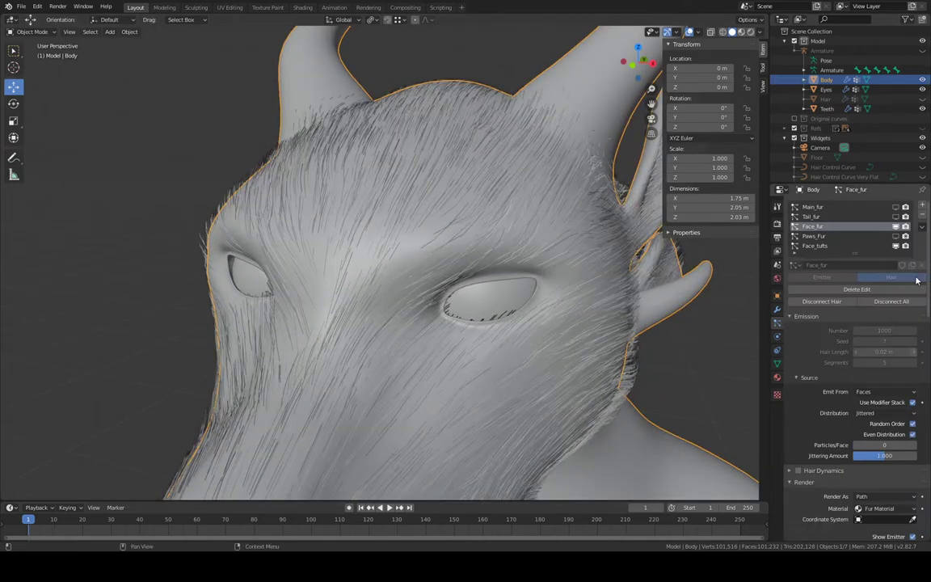
Check the Main_fur settings for reference and set the Face_fur system's uniform roughness to 0.005
{"action": "left_click", "coordinate": [816, 207]}
{"action": "scroll", "coordinate": [863, 336], "scroll_direction": "down", "scroll_amount": 15}
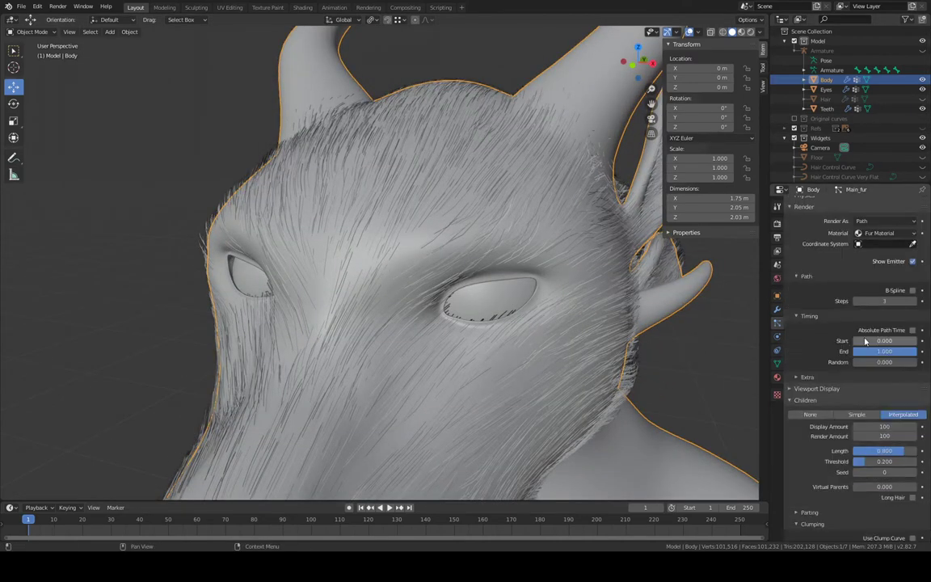
{"action": "scroll", "coordinate": [864, 337], "scroll_direction": "up", "scroll_amount": 15}
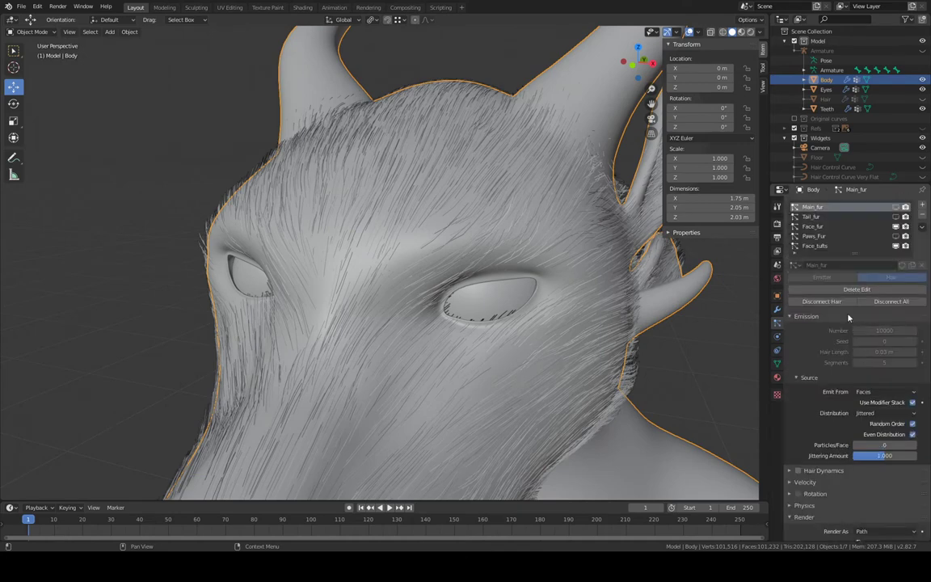
{"action": "left_click", "coordinate": [814, 226]}
{"action": "scroll", "coordinate": [865, 389], "scroll_direction": "down", "scroll_amount": 15}
{"action": "scroll", "coordinate": [868, 368], "scroll_direction": "down", "scroll_amount": 10}
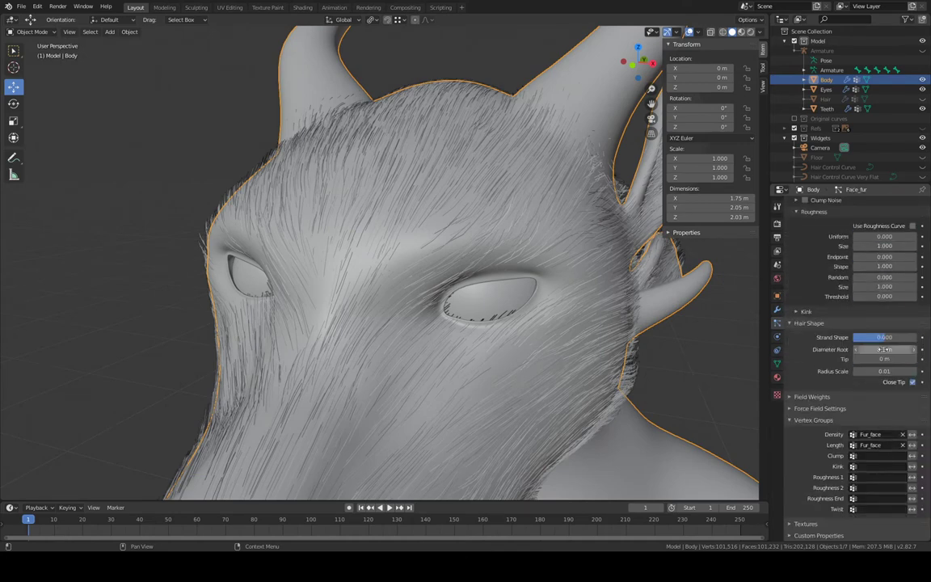
{"action": "scroll", "coordinate": [884, 348], "scroll_direction": "up", "scroll_amount": 5}
{"action": "left_click", "coordinate": [894, 391]}
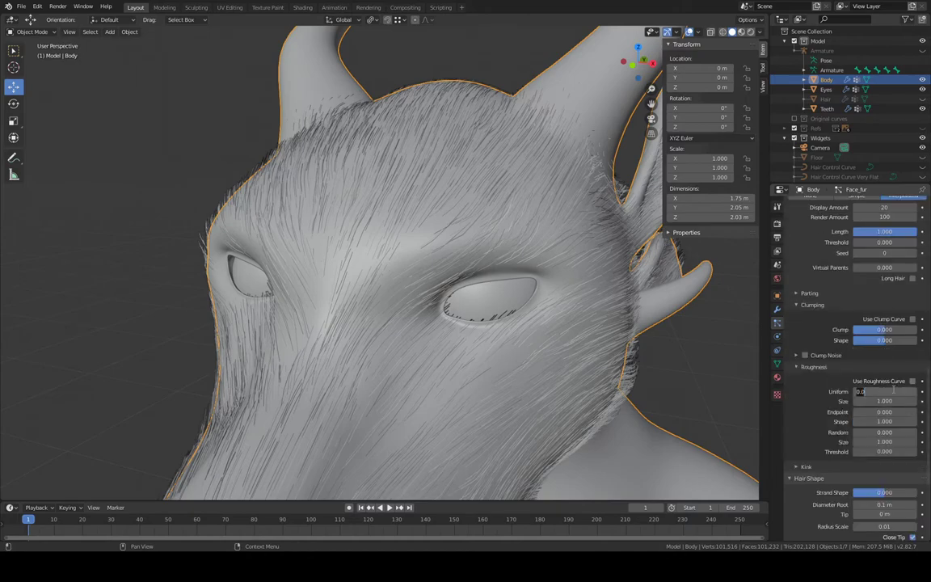
{"action": "key", "text": "Return"}
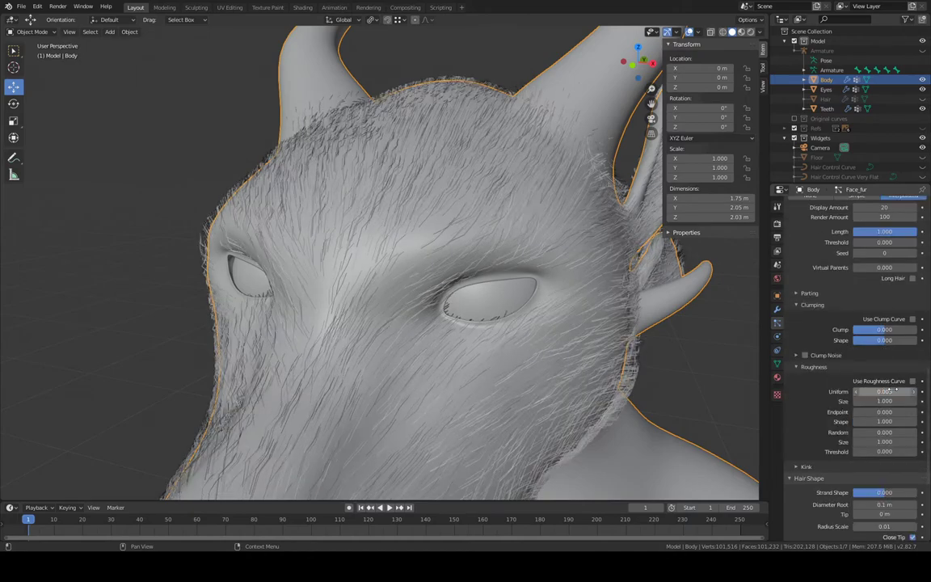
Set the display amount of the Face_fur interpolated children to 100 and view the head from the side
{"action": "middle_click_drag", "start_coordinate": [578, 220], "coordinate": [517, 210]}
{"action": "scroll", "coordinate": [869, 417], "scroll_direction": "down", "scroll_amount": 5}
{"action": "scroll", "coordinate": [869, 417], "scroll_direction": "up", "scroll_amount": 7}
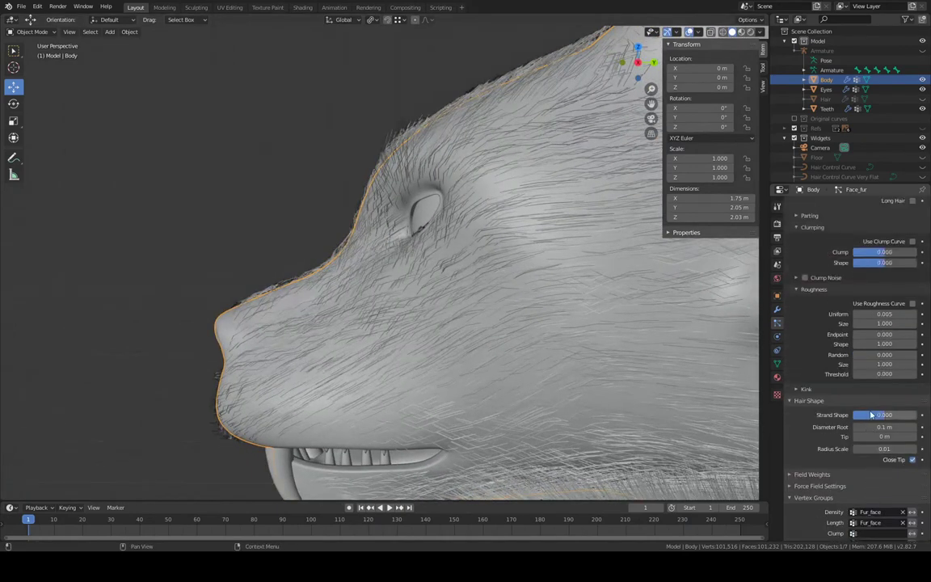
{"action": "double_click", "coordinate": [889, 285]}
{"action": "type", "text": "20"}
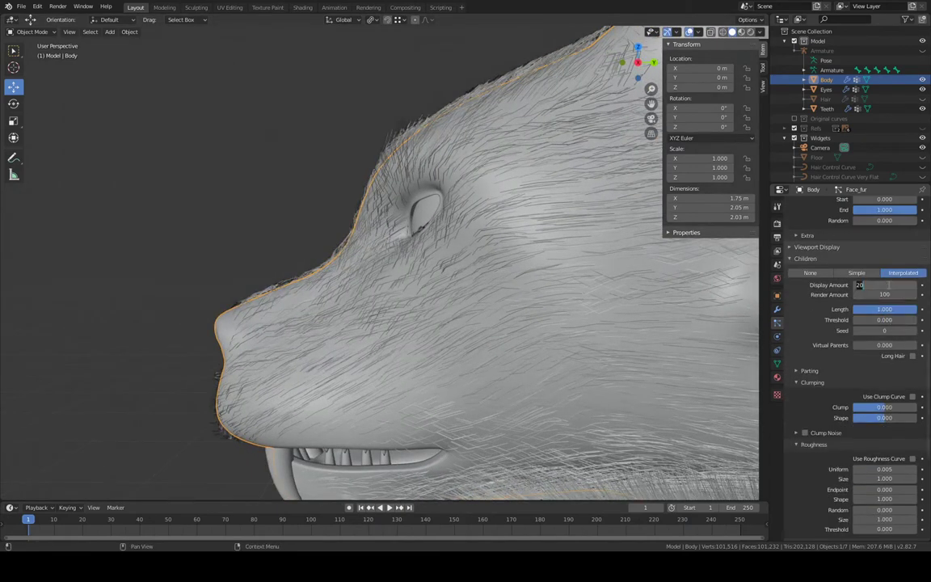
{"action": "key", "text": "Return"}
{"action": "mouse_move", "coordinate": [536, 244]}
{"action": "middle_mouse_down"}
{"action": "mouse_move", "coordinate": [577, 239]}
{"action": "mouse_move", "coordinate": [661, 273]}
{"action": "mouse_move", "coordinate": [603, 237]}
{"action": "mouse_move", "coordinate": [536, 234]}
{"action": "middle_mouse_up"}
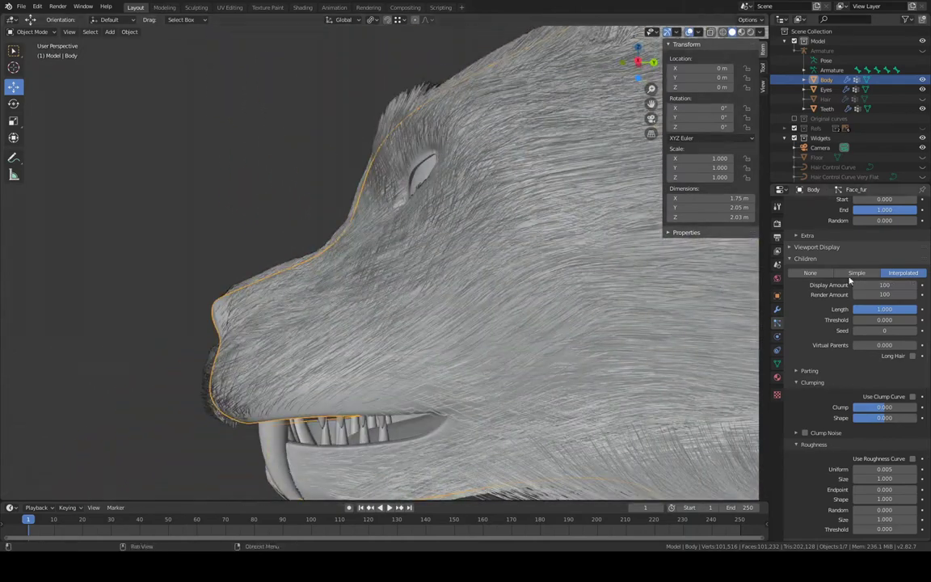
Try an endpoint roughness of 0.01 on Face_fur and reduce it to 0.001
{"action": "scroll", "coordinate": [885, 298], "scroll_direction": "up", "scroll_amount": 4}
{"action": "scroll", "coordinate": [886, 299], "scroll_direction": "down", "scroll_amount": 7}
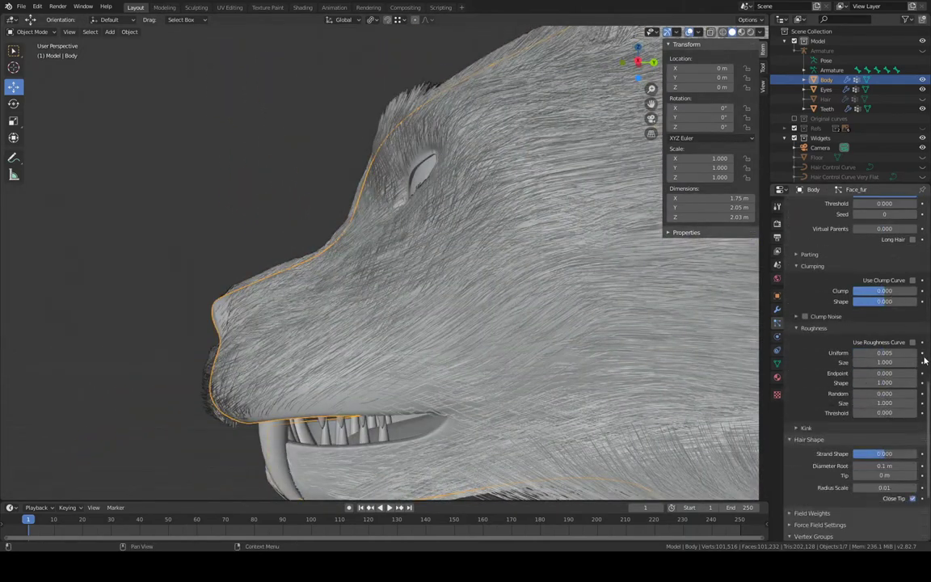
{"action": "left_click", "coordinate": [900, 374]}
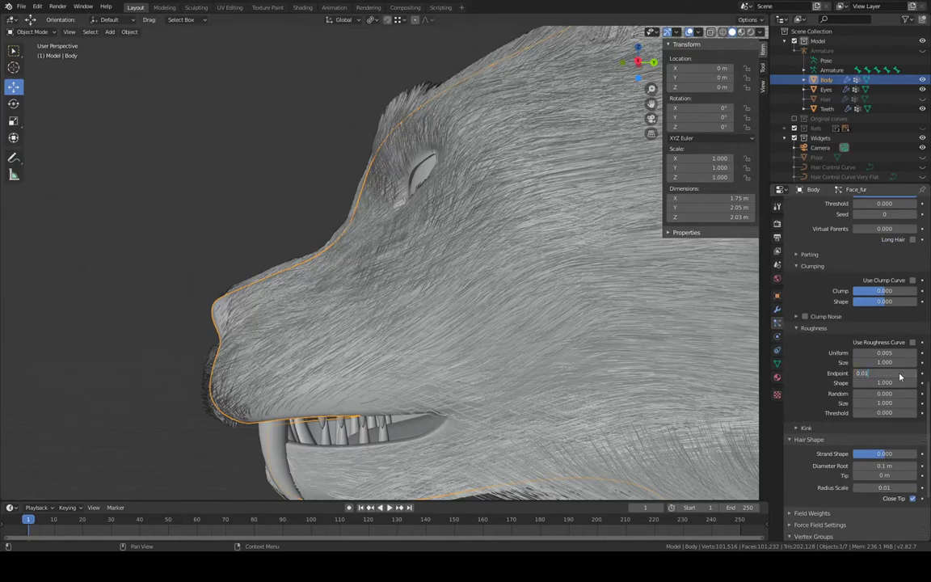
{"action": "type", "text": "0.01"}
{"action": "key", "text": "Return"}
{"action": "left_click", "coordinate": [900, 373]}
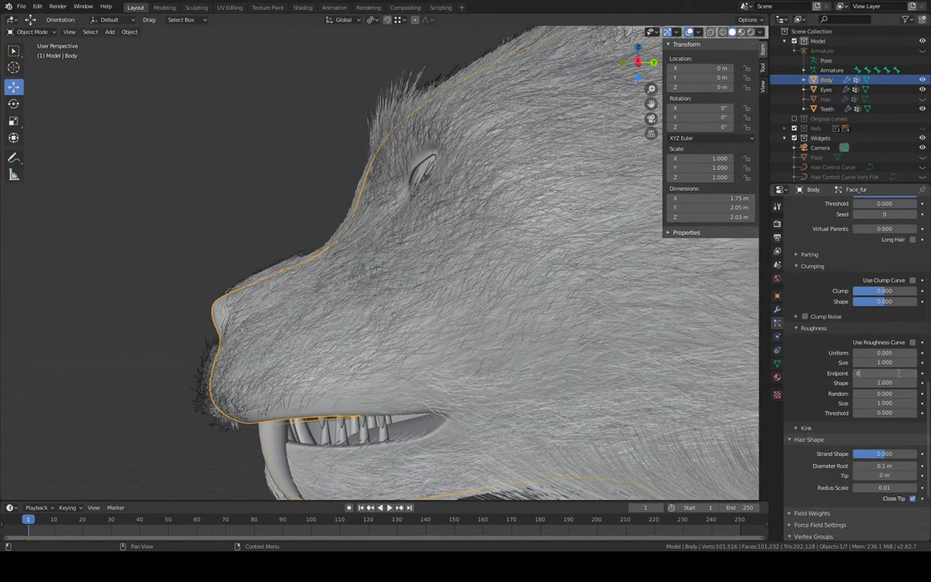
{"action": "type", "text": "0.001"}
{"action": "key", "text": "Return"}
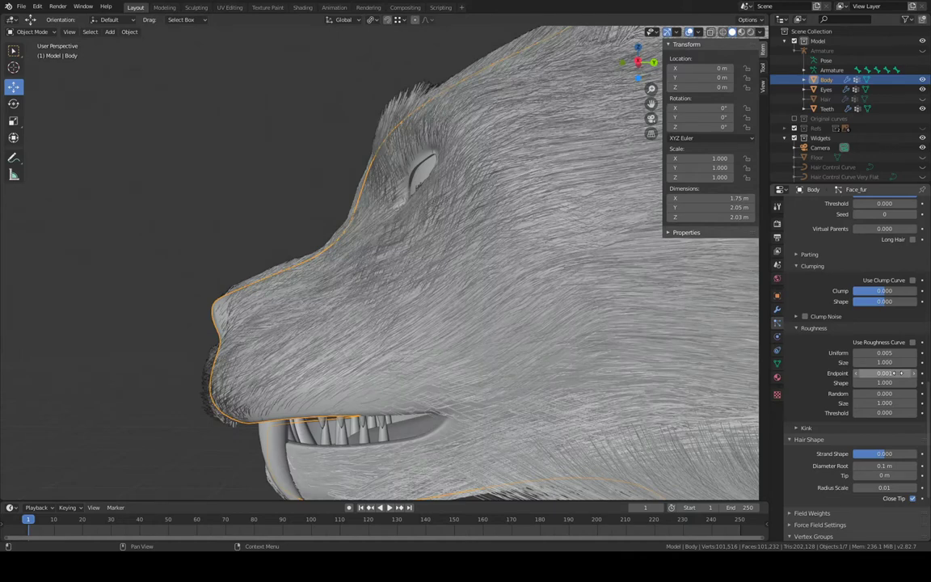
Compare the children, clumping and roughness settings of Main_fur with those of Face_fur
{"action": "scroll", "coordinate": [900, 374], "scroll_direction": "up", "scroll_amount": 10}
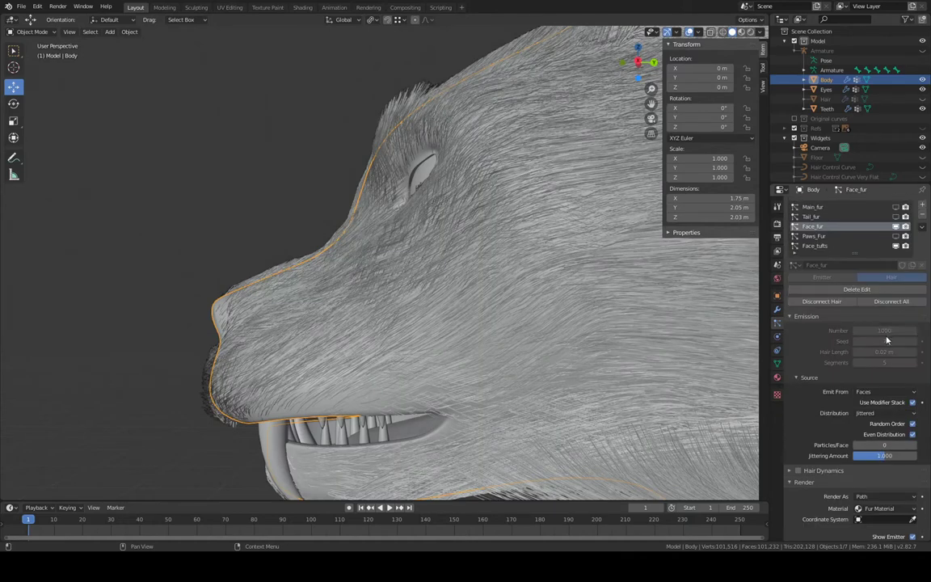
{"action": "left_click", "coordinate": [841, 207]}
{"action": "scroll", "coordinate": [884, 339], "scroll_direction": "down", "scroll_amount": 5}
{"action": "scroll", "coordinate": [883, 338], "scroll_direction": "down", "scroll_amount": 3}
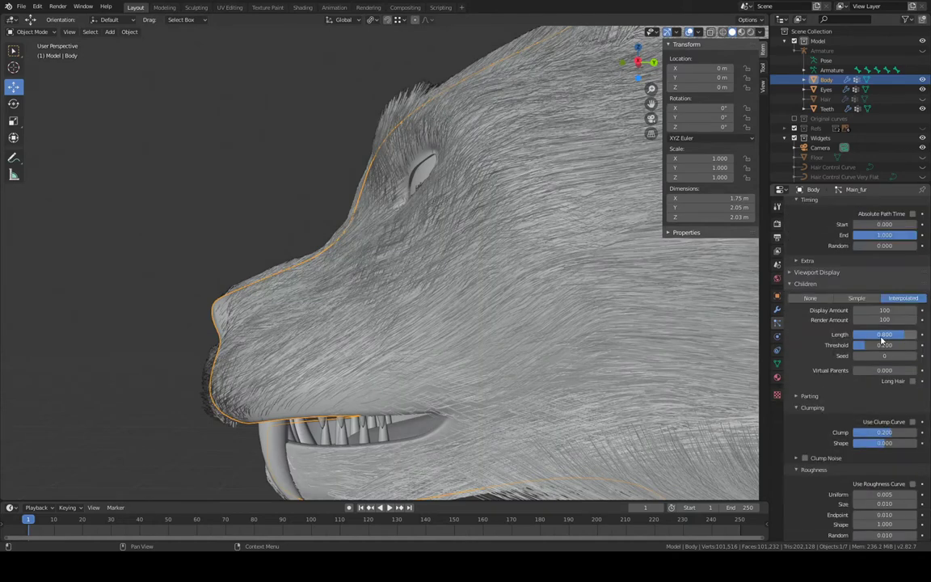
{"action": "scroll", "coordinate": [883, 342], "scroll_direction": "down", "scroll_amount": 2}
{"action": "scroll", "coordinate": [881, 342], "scroll_direction": "up", "scroll_amount": 12}
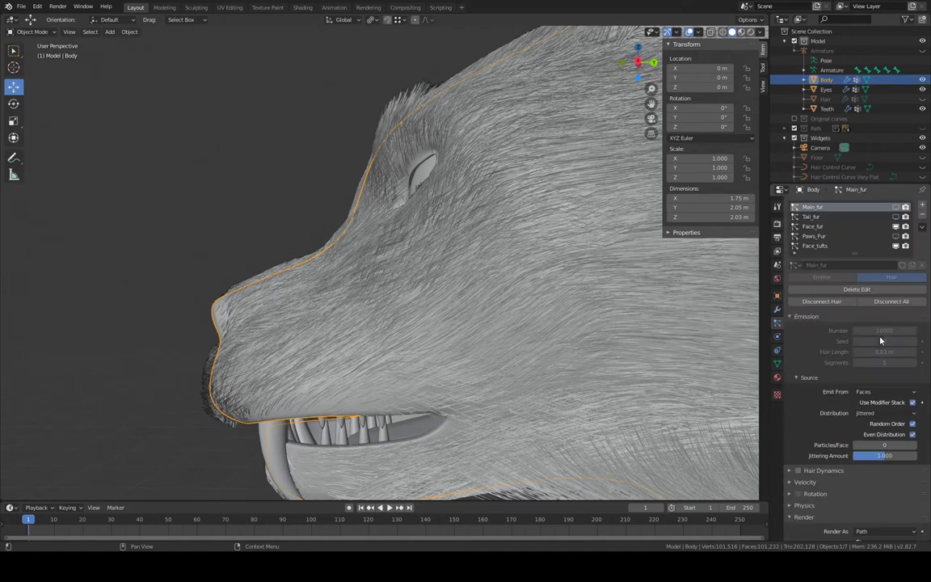
{"action": "scroll", "coordinate": [863, 358], "scroll_direction": "down", "scroll_amount": 12}
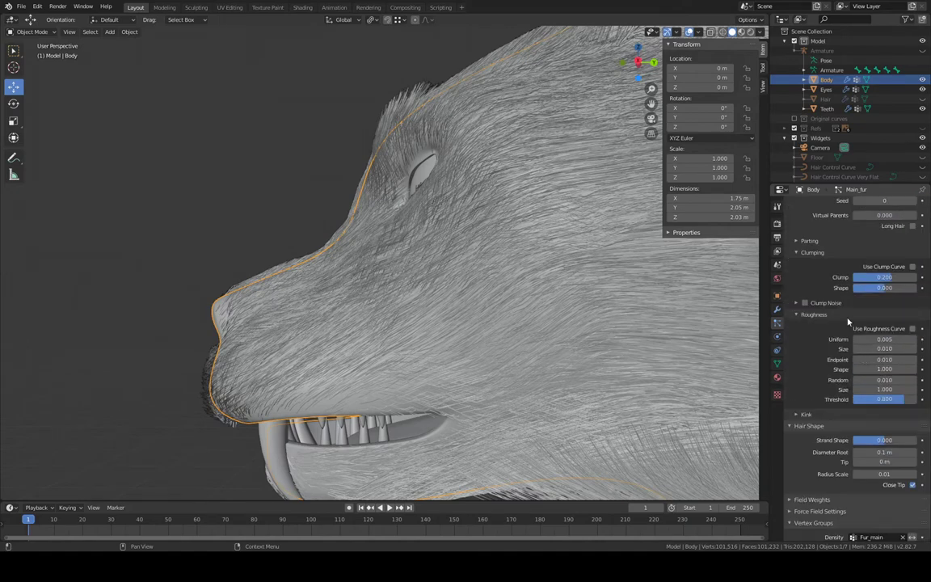
{"action": "scroll", "coordinate": [848, 315], "scroll_direction": "up", "scroll_amount": 12}
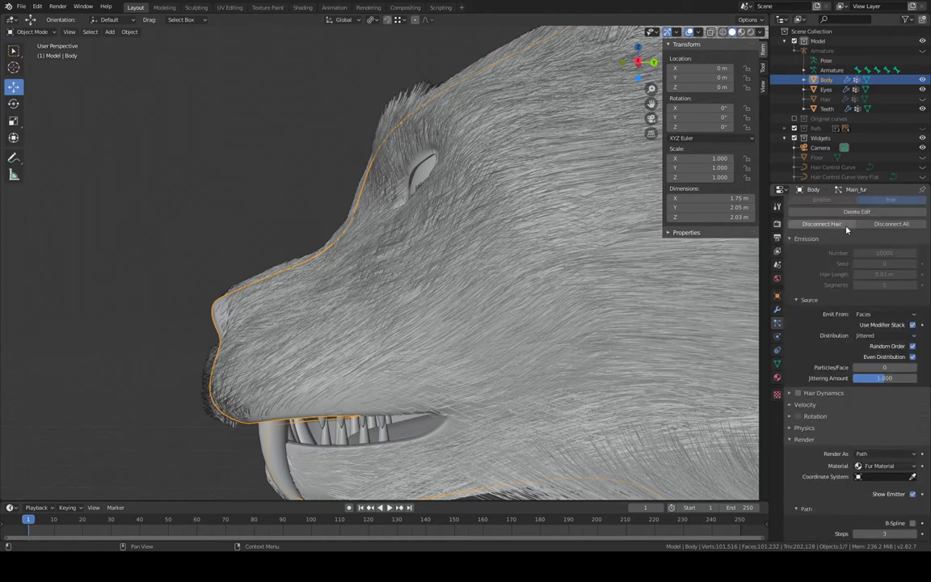
{"action": "left_click", "coordinate": [833, 225]}
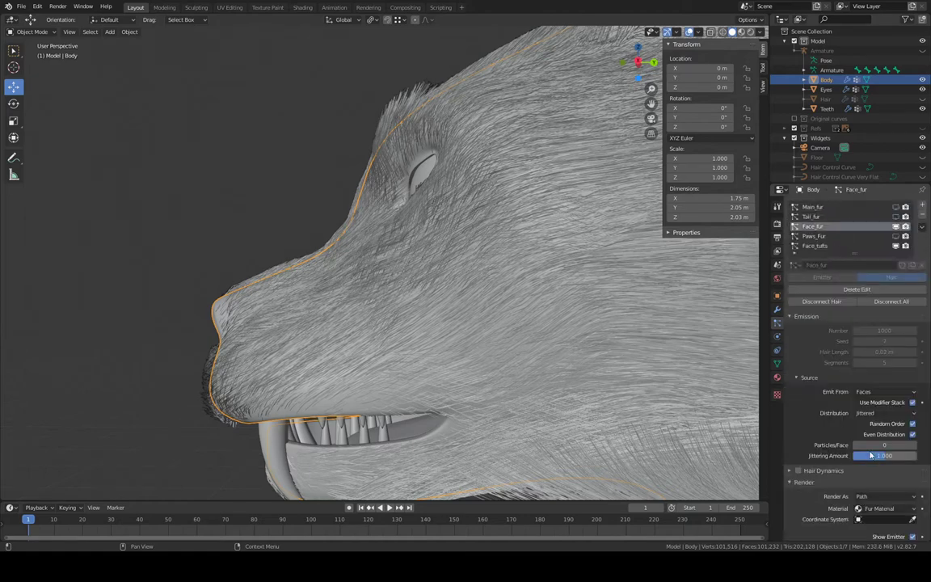
{"action": "scroll", "coordinate": [868, 435], "scroll_direction": "down", "scroll_amount": 10}
{"action": "scroll", "coordinate": [867, 435], "scroll_direction": "down", "scroll_amount": 4}
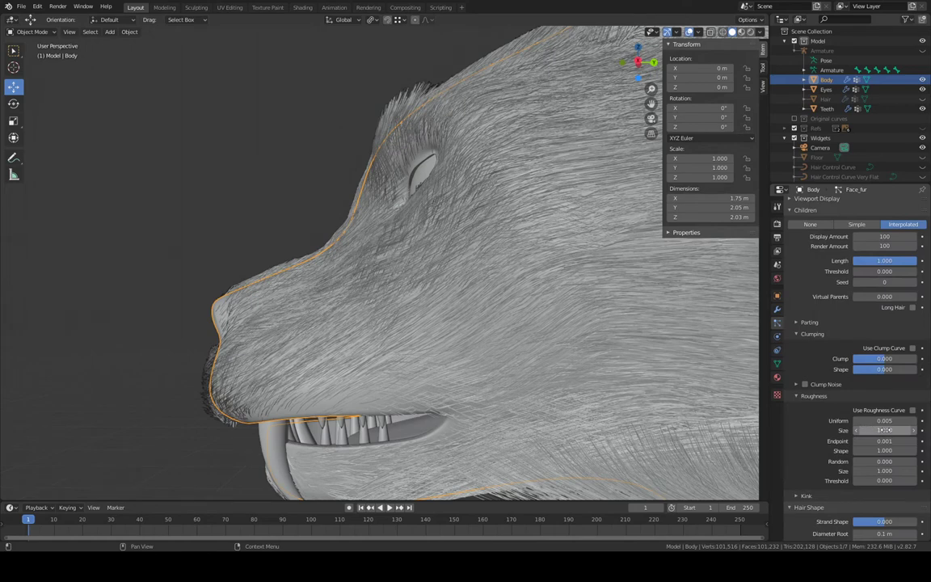
{"action": "scroll", "coordinate": [884, 430], "scroll_direction": "up", "scroll_amount": 14}
{"action": "left_click", "coordinate": [832, 203]}
{"action": "scroll", "coordinate": [880, 330], "scroll_direction": "down", "scroll_amount": 8}
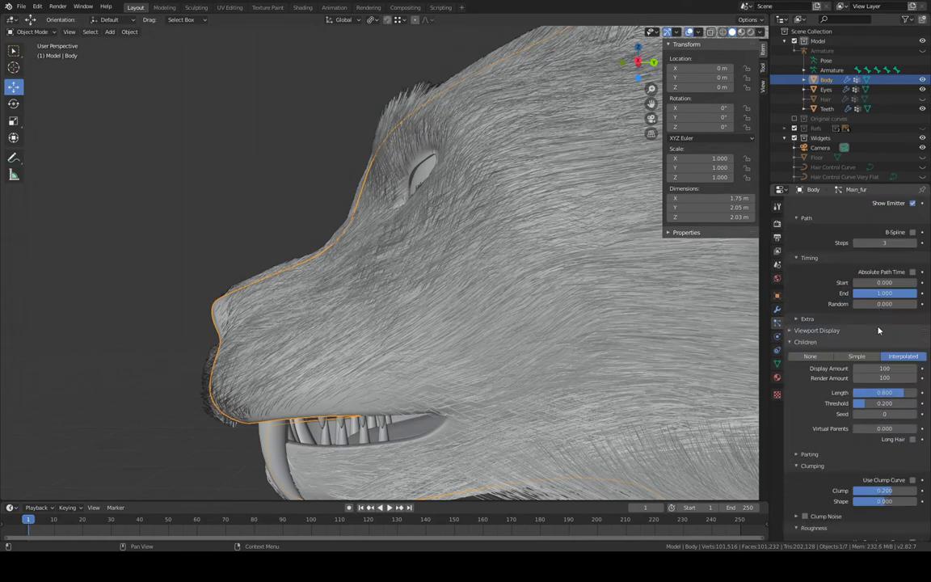
{"action": "scroll", "coordinate": [879, 330], "scroll_direction": "down", "scroll_amount": 4}
{"action": "scroll", "coordinate": [879, 330], "scroll_direction": "up", "scroll_amount": 12}
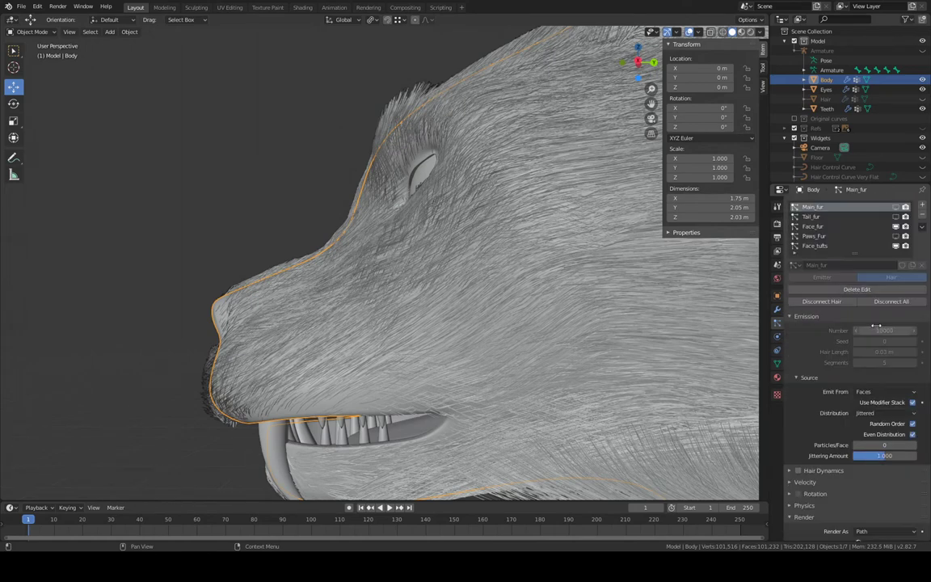
Set the size of the uniform roughness to 0.01 for the Face_fur system
{"action": "left_click", "coordinate": [822, 229]}
{"action": "scroll", "coordinate": [885, 356], "scroll_direction": "down", "scroll_amount": 11}
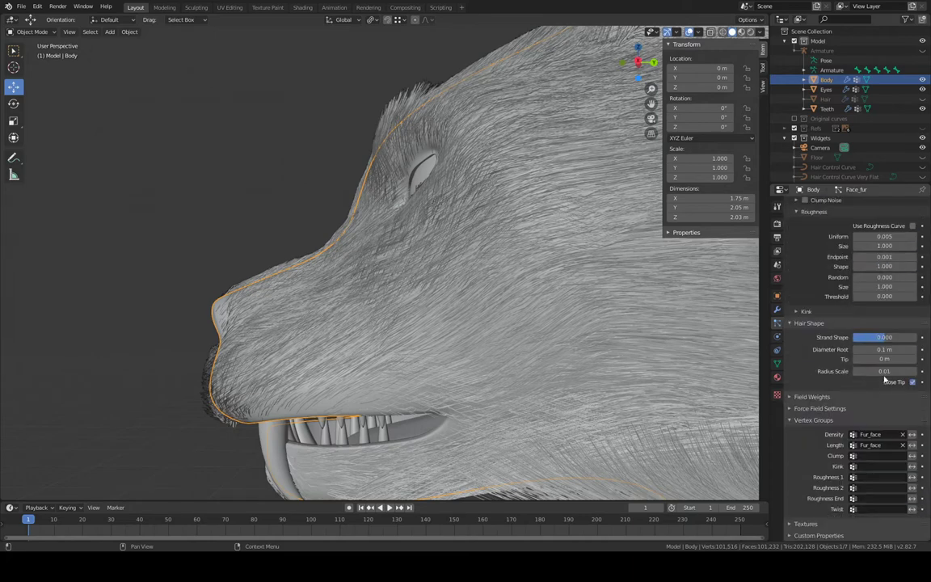
{"action": "left_click", "coordinate": [895, 343]}
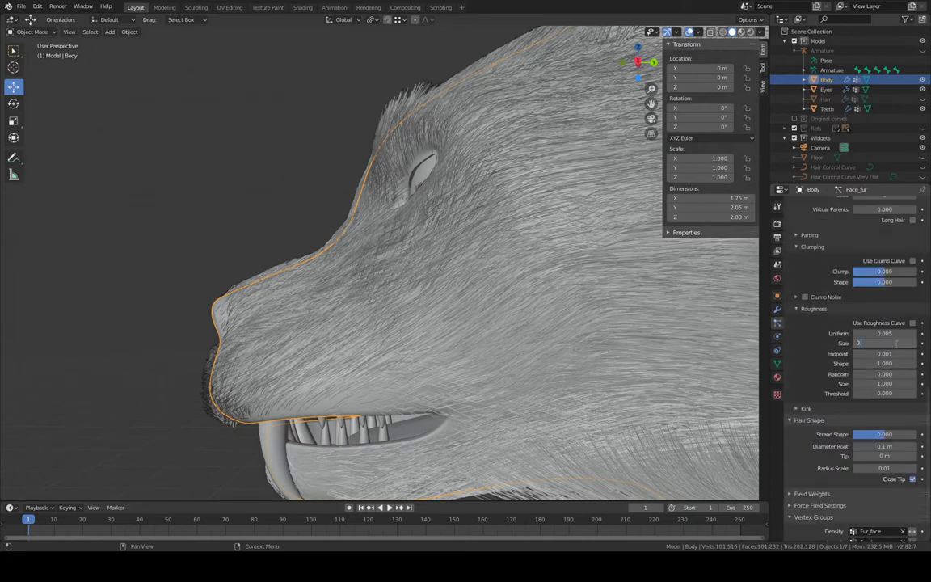
Try an endpoint roughness of 0.01 on the face fur and reset it to 0
{"action": "left_click", "coordinate": [892, 354]}
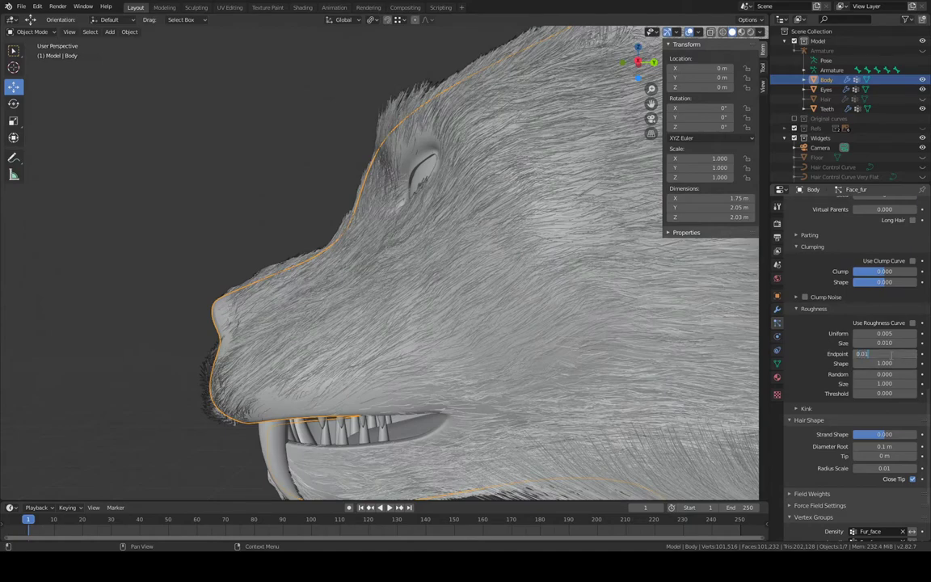
{"action": "key", "text": "Return"}
{"action": "left_click", "coordinate": [886, 354]}
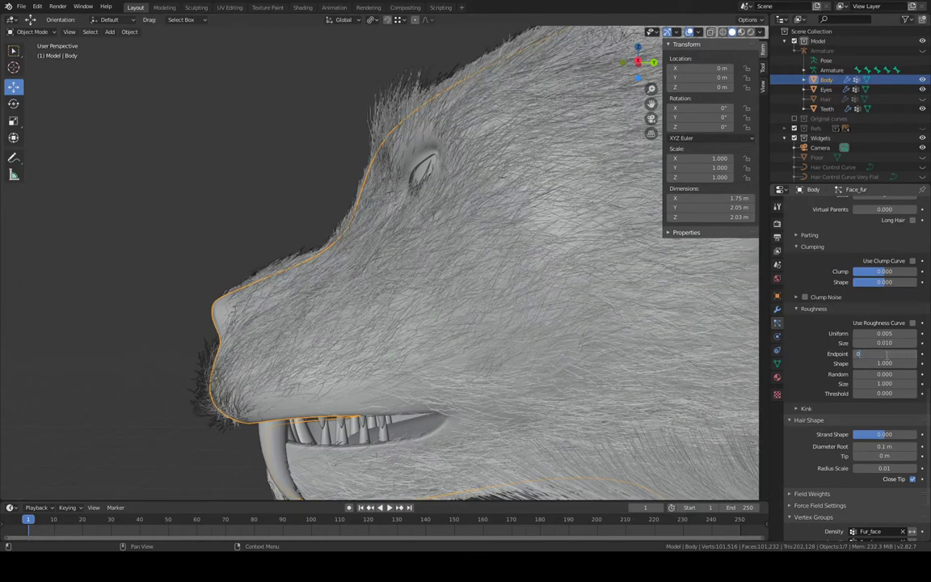
{"action": "key", "text": "Return"}
Set the face fur's uniform roughness to 0 and raise it to 0.002 while viewing the eye area
{"action": "middle_click_drag", "start_coordinate": [364, 214], "coordinate": [452, 271]}
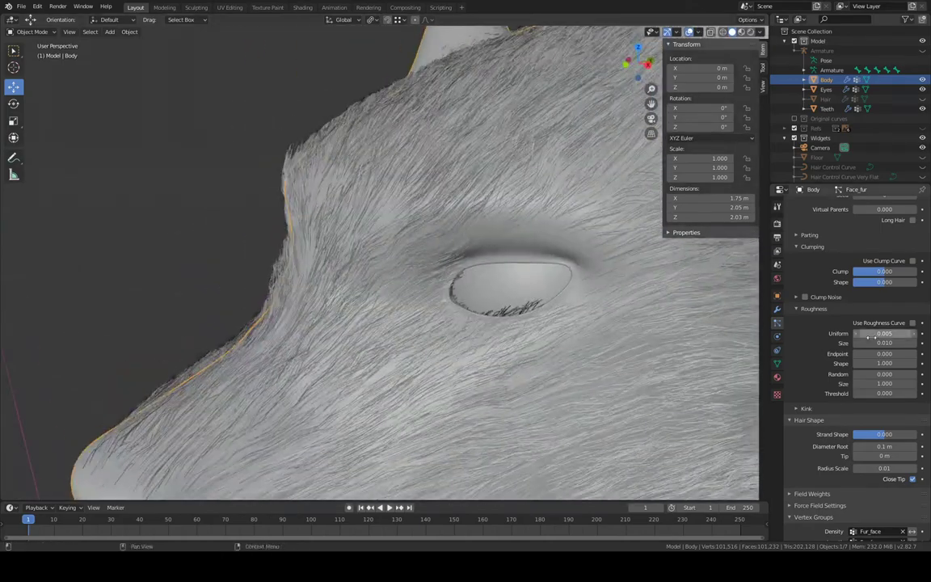
{"action": "key", "text": "Return"}
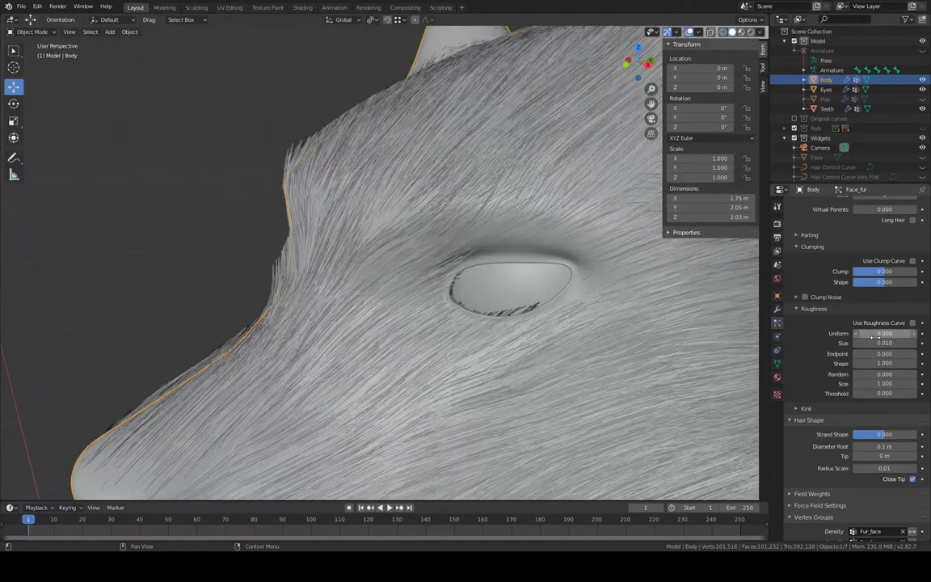
{"action": "left_click", "coordinate": [880, 336]}
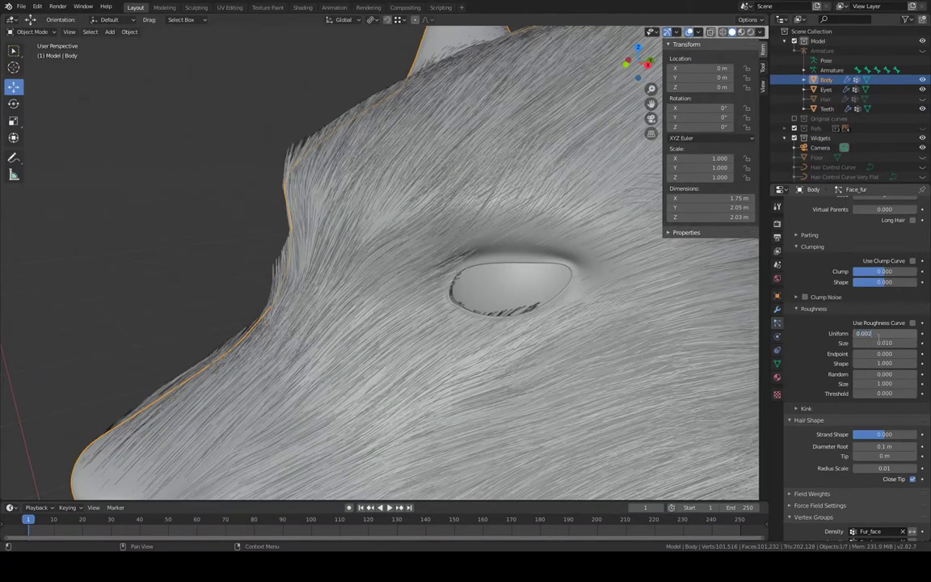
{"action": "key", "text": "Return"}
Try endpoint roughness values of 0.001 and 0.002 on the face fur
{"action": "left_click", "coordinate": [883, 352]}
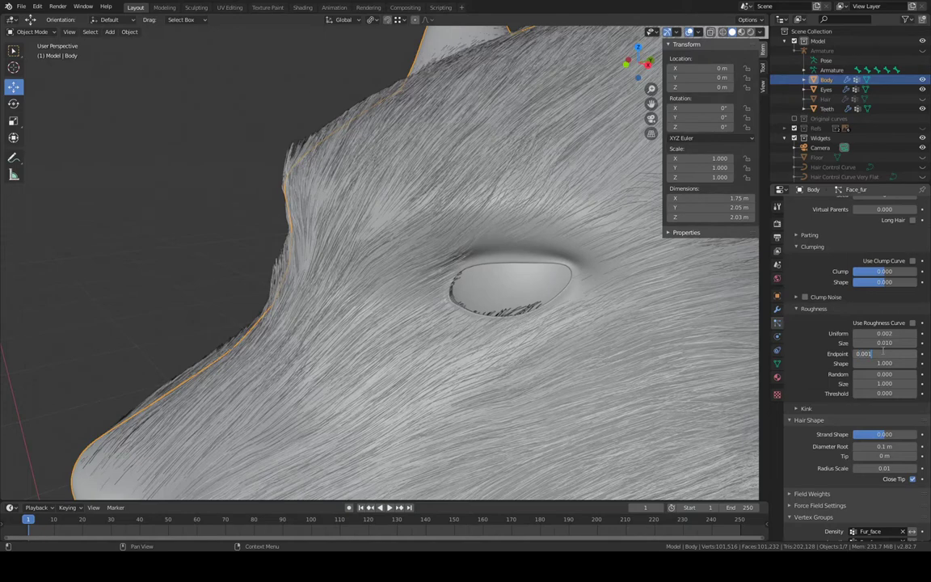
{"action": "key", "text": "Return"}
{"action": "left_click", "coordinate": [883, 353]}
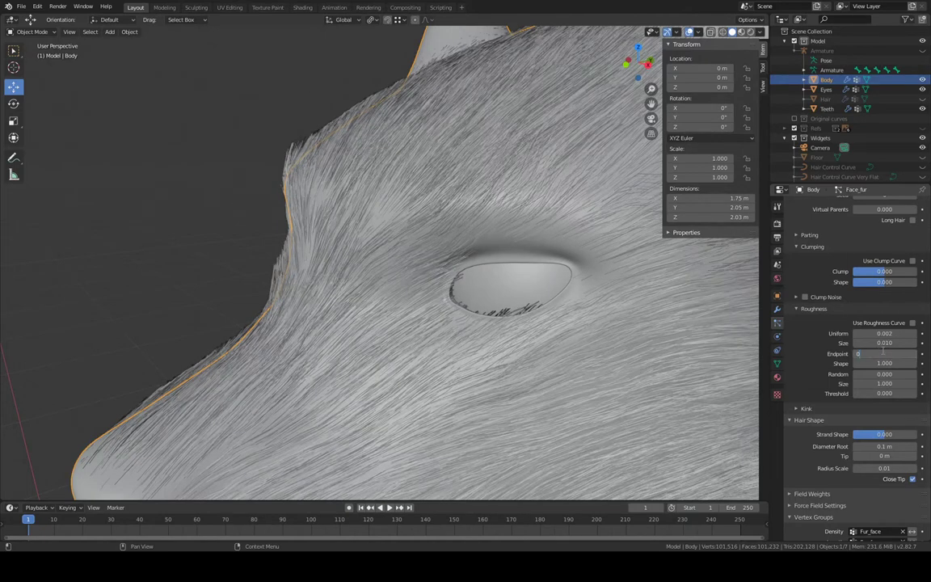
{"action": "type", "text": "0.002"}
{"action": "key", "text": "Return"}
Raise the face fur's endpoint roughness to 0.01 and fine-tune it to 0.008
{"action": "left_click", "coordinate": [887, 353]}
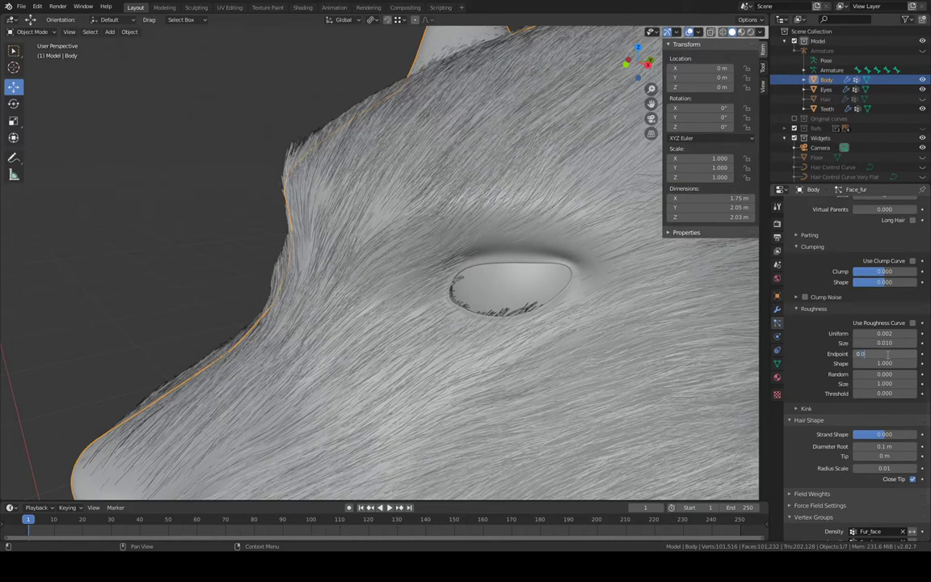
{"action": "type", "text": "0.01"}
{"action": "key", "text": "Return"}
{"action": "left_click", "coordinate": [887, 355]}
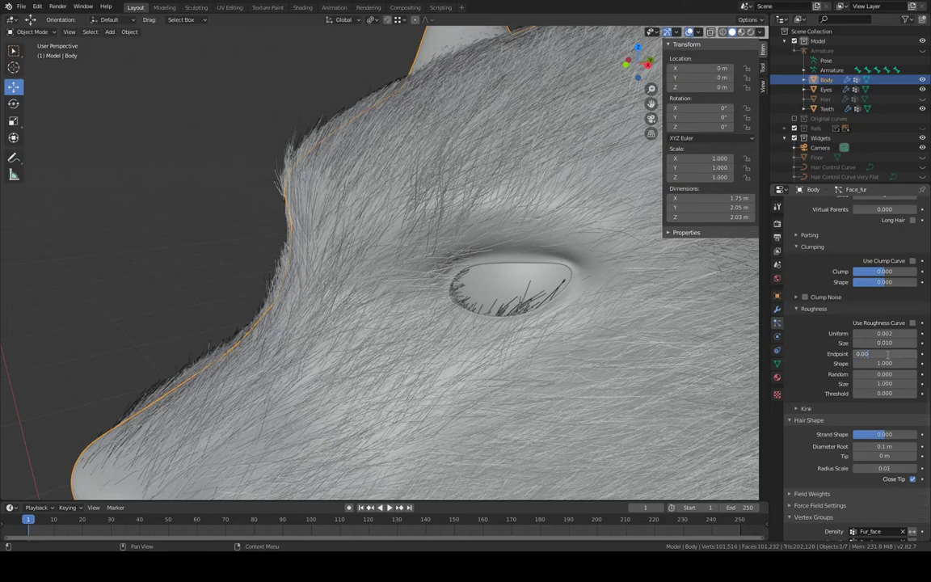
{"action": "type", "text": "0.008"}
{"action": "key", "text": "Return"}
Set the face fur's uniform roughness to 0.005 while viewing the brow and eye from the side
{"action": "middle_click_drag", "start_coordinate": [583, 226], "coordinate": [513, 206]}
{"action": "left_click", "coordinate": [904, 334]}
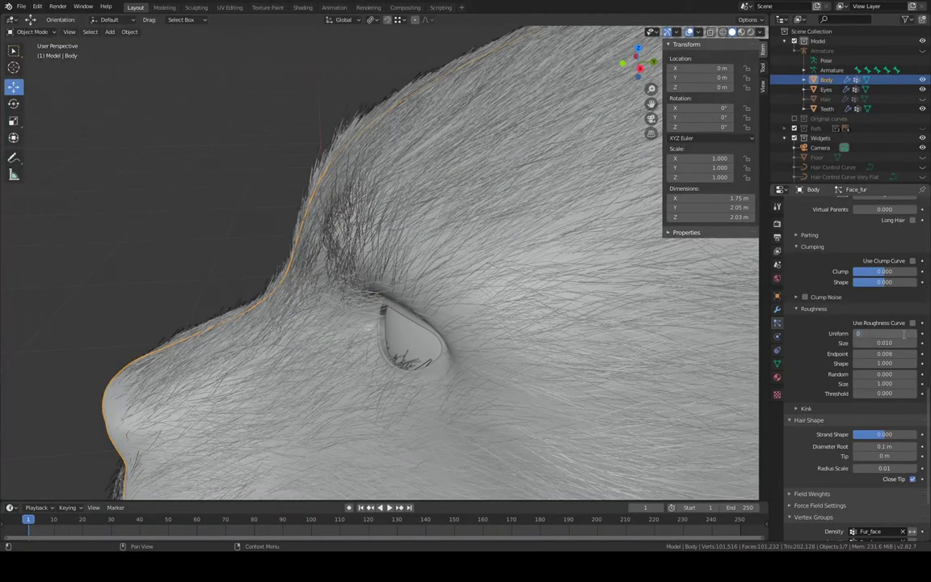
{"action": "type", "text": "0.002"}
{"action": "key", "text": "Return"}
View the whole head from the side and set the face fur's random roughness to 0.01
{"action": "scroll", "coordinate": [498, 287], "scroll_direction": "down", "scroll_amount": 8}
{"action": "middle_click_drag", "start_coordinate": [499, 288], "coordinate": [615, 307]}
{"action": "left_click", "coordinate": [889, 373]}
{"action": "type", "text": "0.0"}
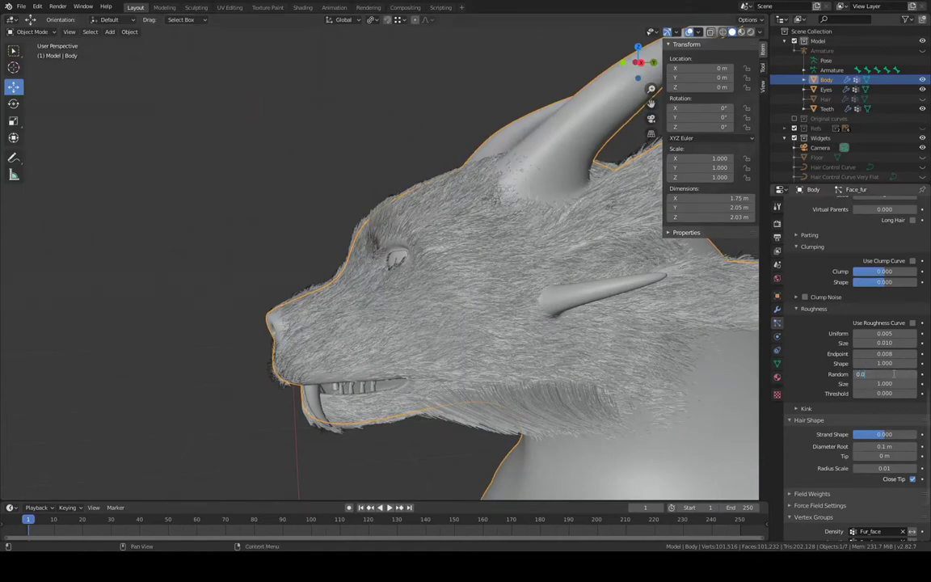
{"action": "type", "text": "1"}
{"action": "key", "text": "Return"}
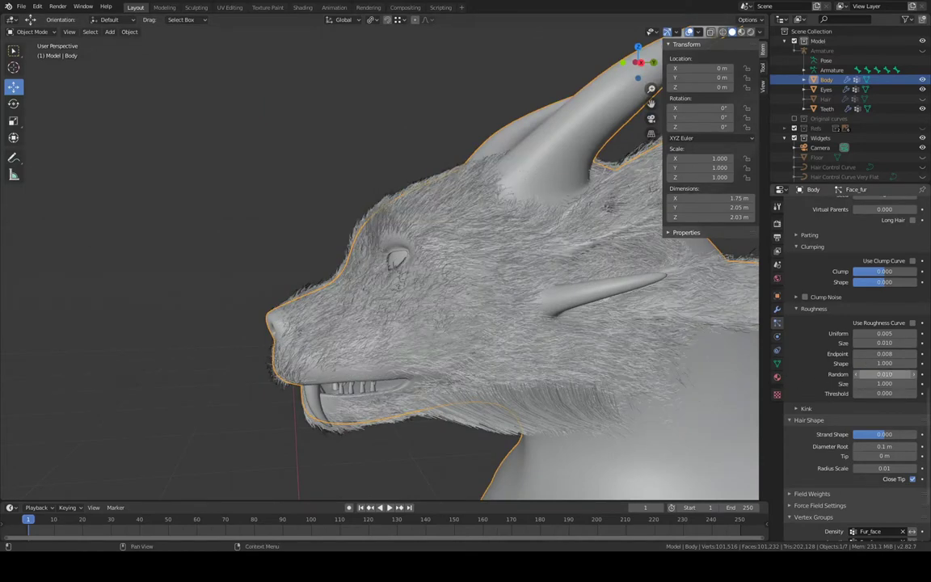
Try a random roughness of 0.001 with a threshold of 0.2 on the face fur
{"action": "left_click", "coordinate": [894, 374]}
{"action": "key", "text": "Return"}
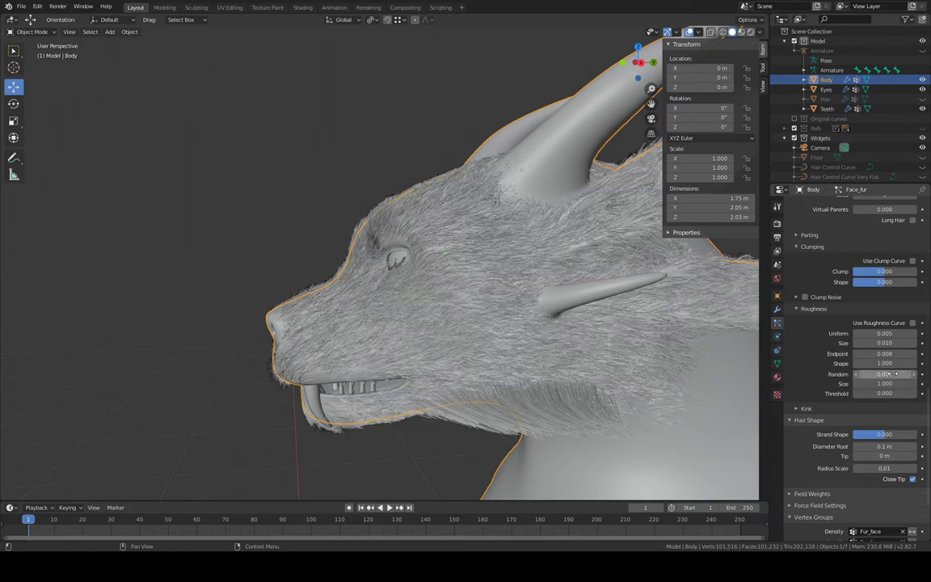
{"action": "left_click", "coordinate": [874, 395]}
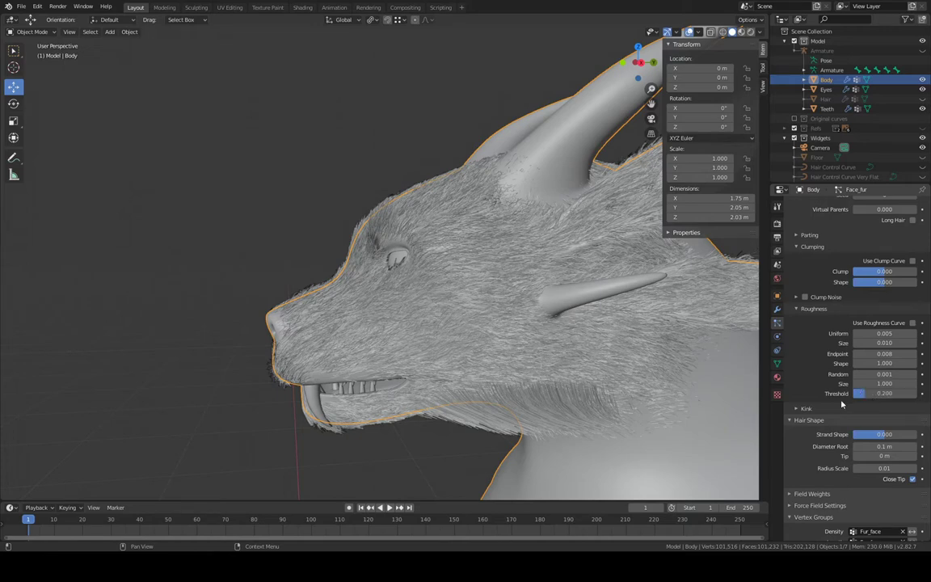
{"action": "scroll", "coordinate": [597, 379], "scroll_direction": "up", "scroll_amount": 3}
{"action": "middle_click_drag", "start_coordinate": [597, 379], "coordinate": [615, 340]}
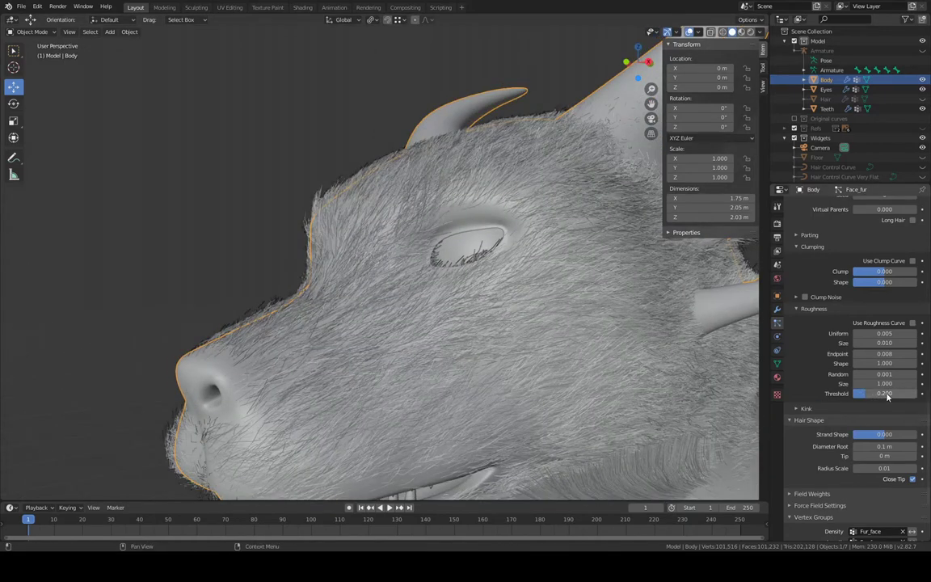
Set the face fur's random roughness threshold to 0.8 and its random roughness to 0.01
{"action": "left_click", "coordinate": [887, 395]}
{"action": "key", "text": "Return"}
{"action": "left_click", "coordinate": [880, 374]}
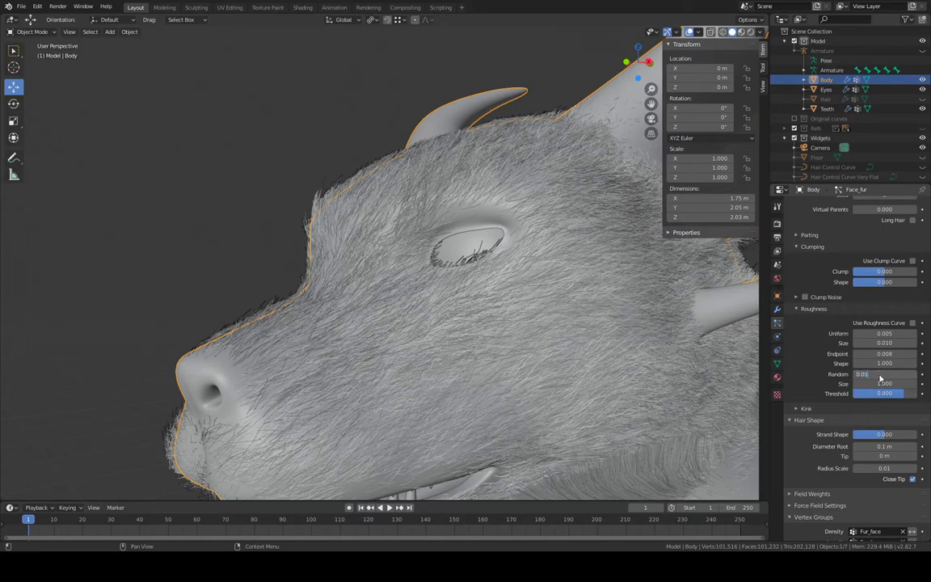
{"action": "key", "text": "Return"}
{"action": "middle_click_drag", "start_coordinate": [506, 327], "coordinate": [457, 300]}
{"action": "middle_click_drag", "start_coordinate": [449, 291], "coordinate": [499, 214]}
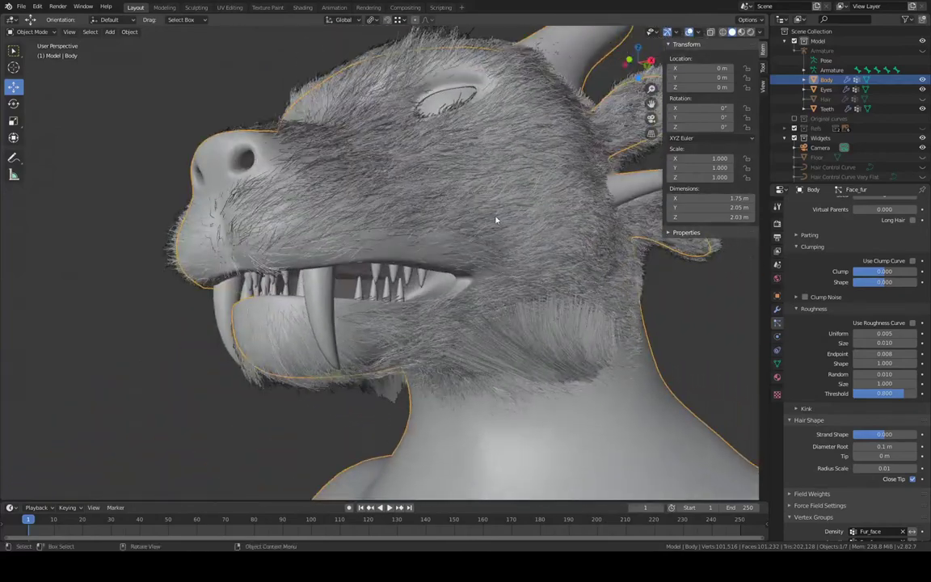
Compare the children settings of the Face_tufts particle system with those of Face_fur around the jaw
{"action": "scroll", "coordinate": [835, 252], "scroll_direction": "up", "scroll_amount": 15}
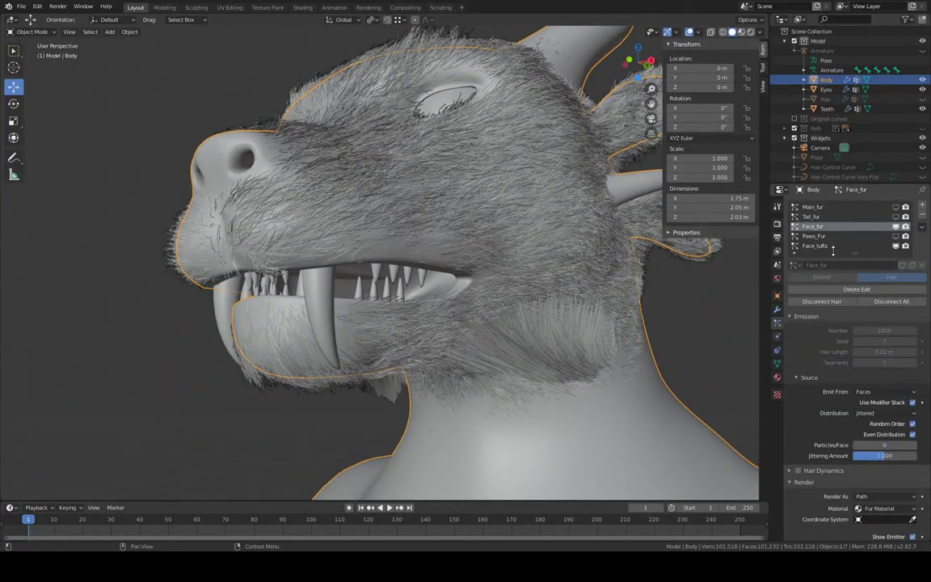
{"action": "left_click", "coordinate": [834, 246]}
{"action": "middle_click_drag", "start_coordinate": [630, 326], "coordinate": [501, 251]}
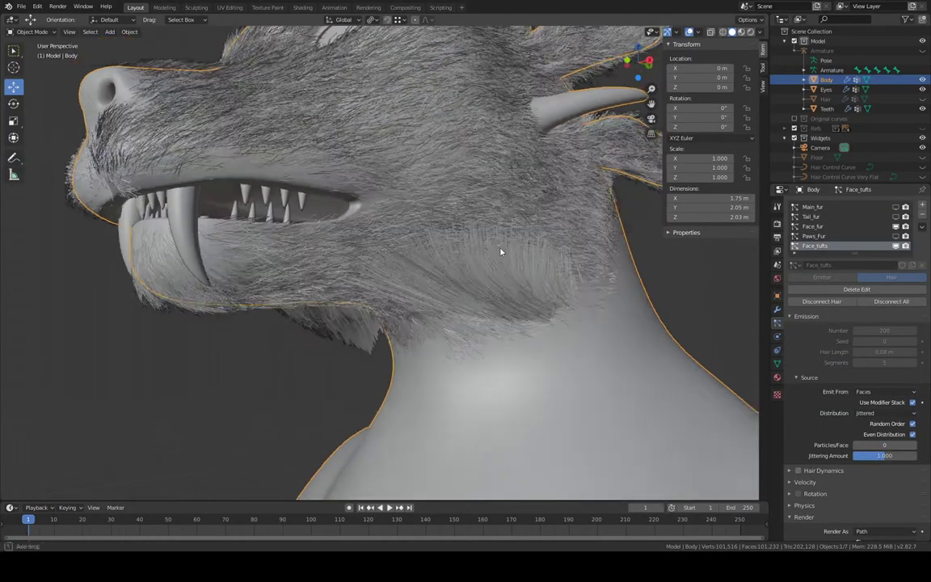
{"action": "scroll", "coordinate": [837, 396], "scroll_direction": "down", "scroll_amount": 20}
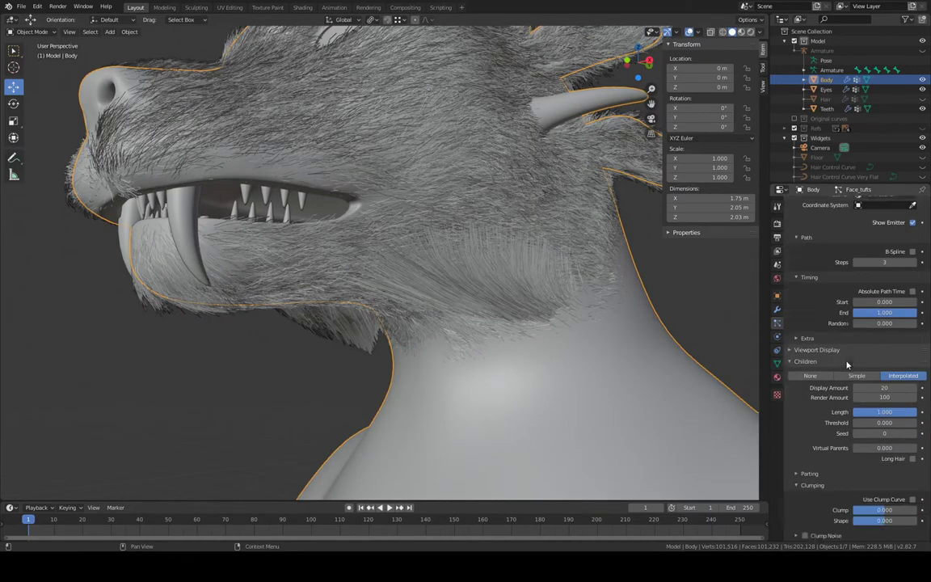
{"action": "scroll", "coordinate": [848, 365], "scroll_direction": "up", "scroll_amount": 20}
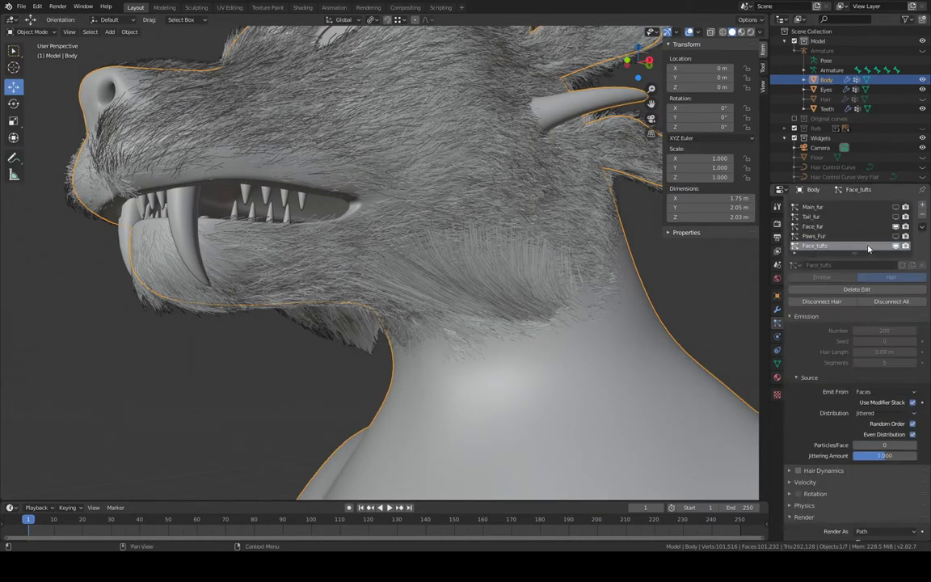
{"action": "left_click", "coordinate": [813, 227]}
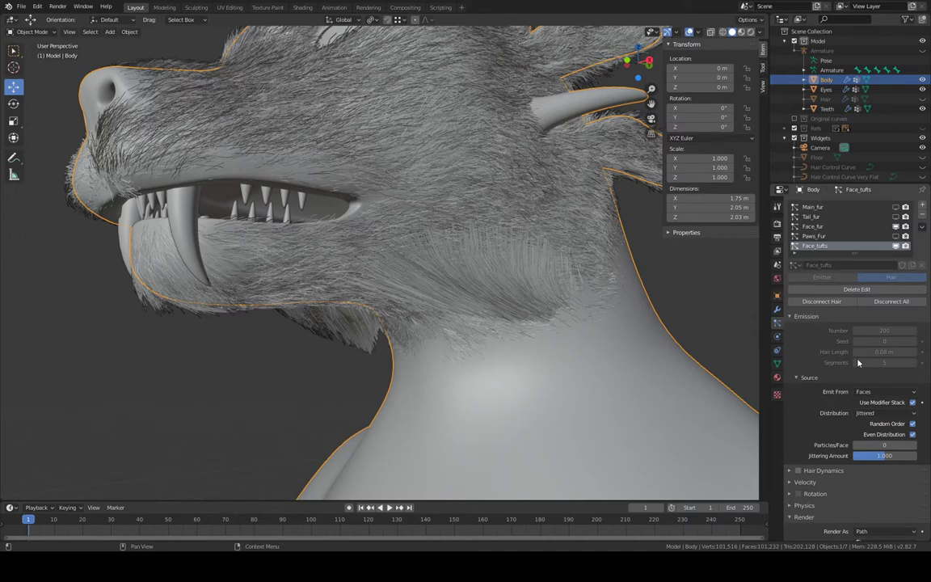
{"action": "scroll", "coordinate": [859, 362], "scroll_direction": "down", "scroll_amount": 15}
{"action": "scroll", "coordinate": [859, 359], "scroll_direction": "up", "scroll_amount": 15}
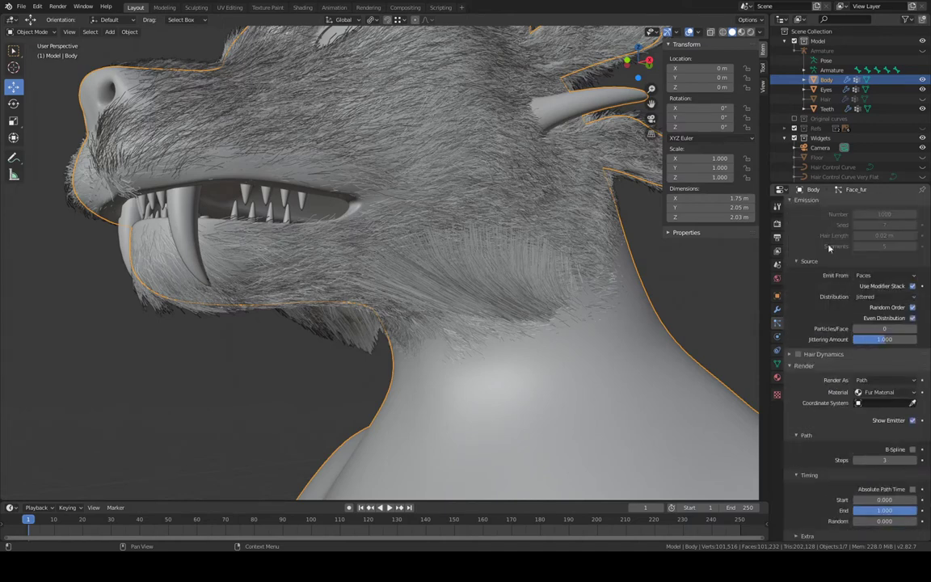
Set the Face_tufts children display amount to 100
{"action": "left_click", "coordinate": [837, 246]}
{"action": "scroll", "coordinate": [841, 346], "scroll_direction": "down", "scroll_amount": 20}
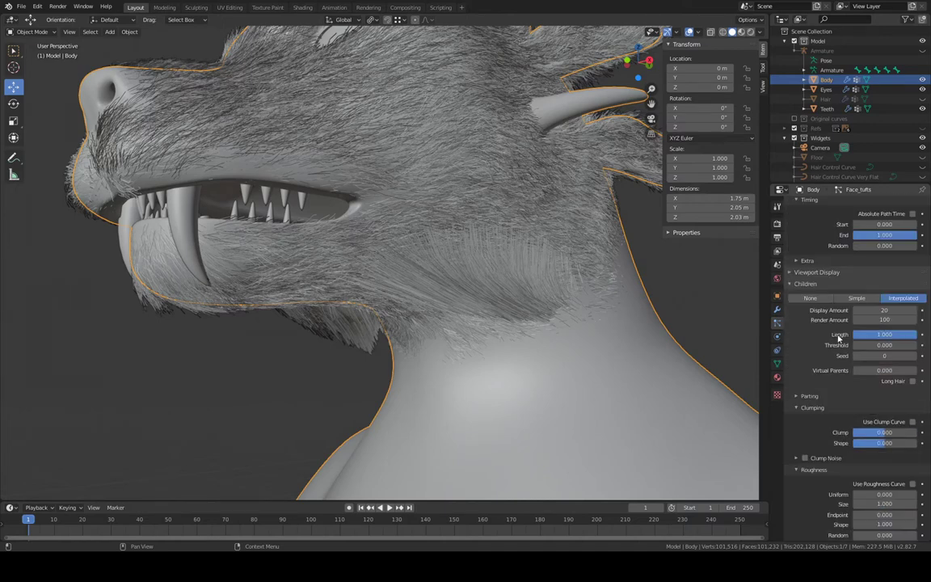
{"action": "scroll", "coordinate": [840, 346], "scroll_direction": "up", "scroll_amount": 8}
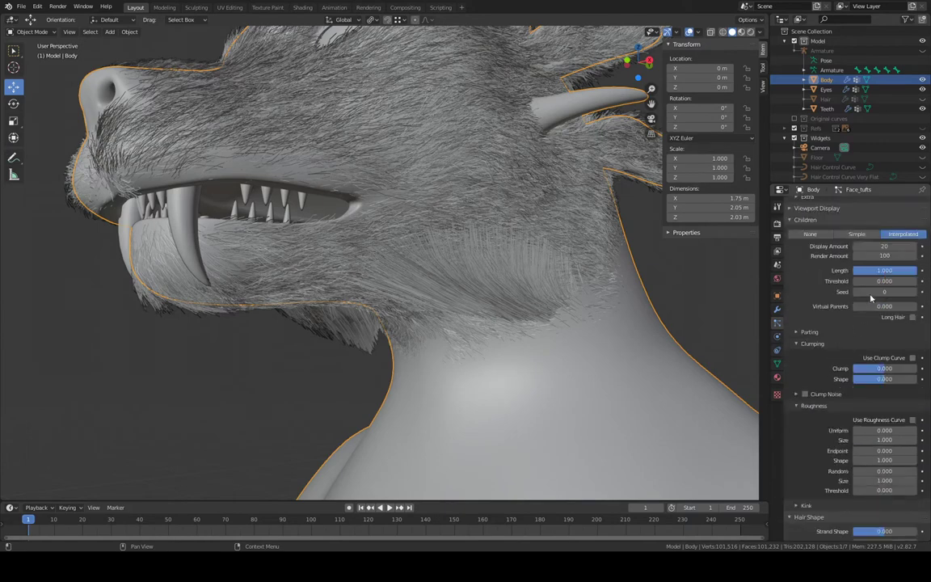
{"action": "left_click", "coordinate": [888, 247]}
{"action": "type", "text": "100"}
{"action": "key", "text": "Return"}
{"action": "scroll", "coordinate": [621, 297], "scroll_direction": "up", "scroll_amount": 2}
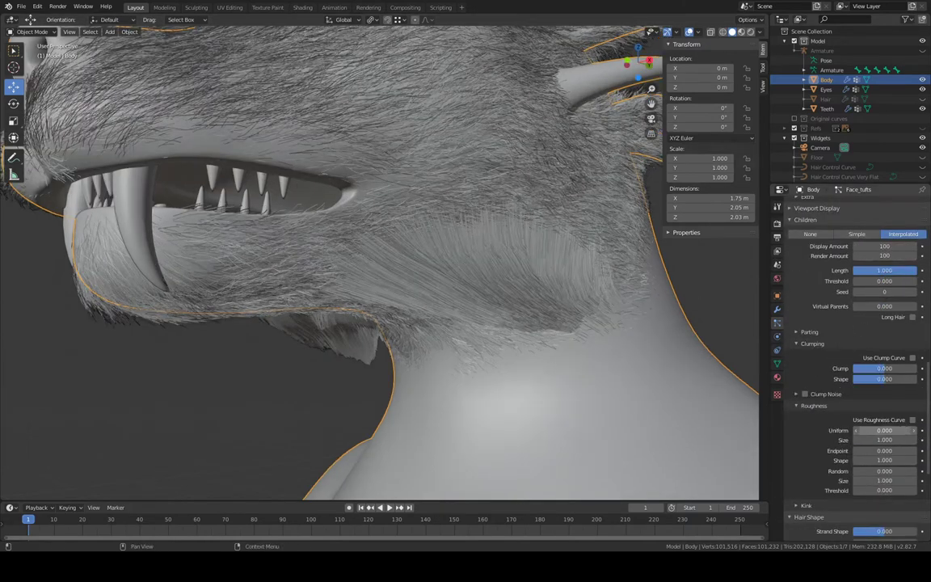
Set the face tufts' uniform roughness to 0.05 while viewing the jaw from the side
{"action": "double_click", "coordinate": [904, 430]}
{"action": "key", "text": "Return"}
{"action": "middle_click_drag", "start_coordinate": [619, 344], "coordinate": [575, 354]}
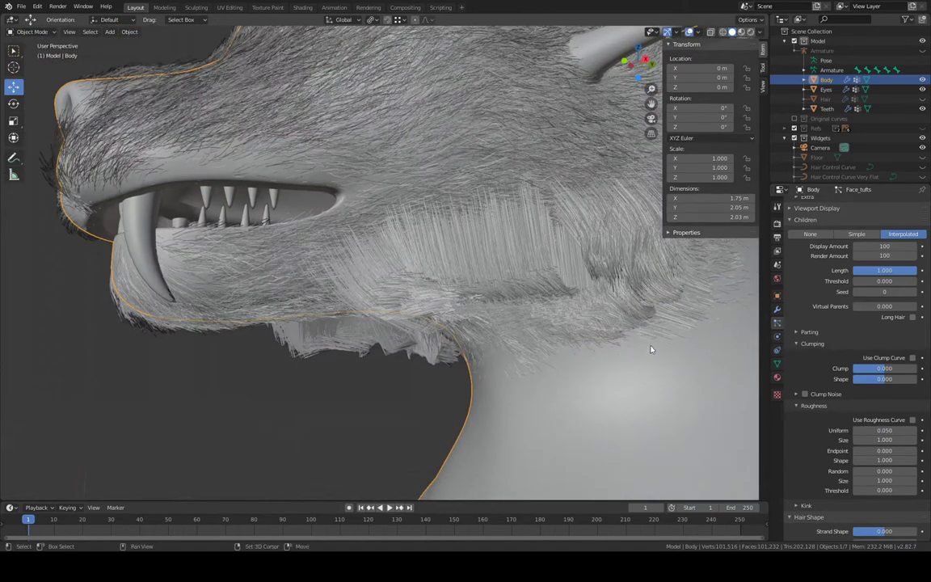
{"action": "middle_click_drag", "start_coordinate": [633, 343], "coordinate": [673, 327]}
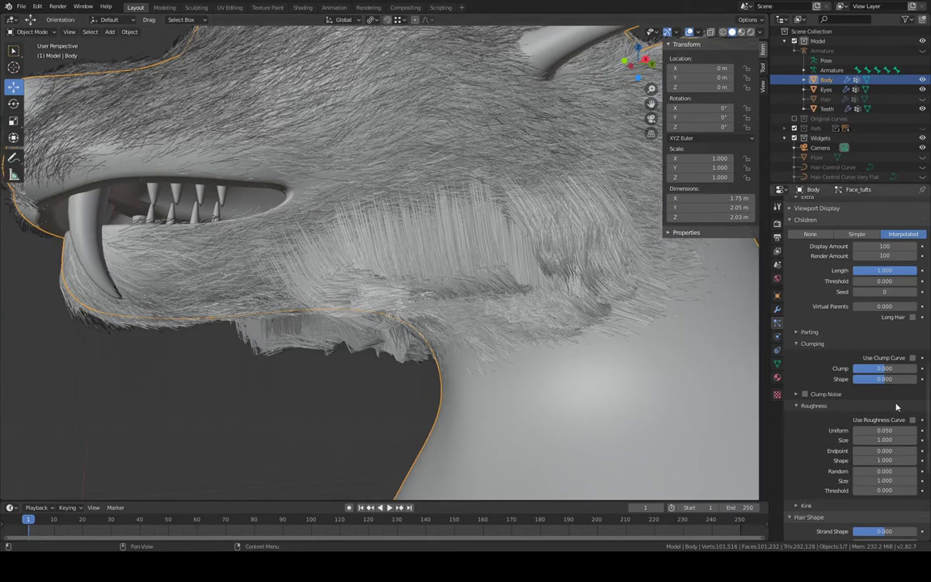
Try a uniform roughness size of 0.1 on the face tufts, then restore it to 1
{"action": "double_click", "coordinate": [897, 441]}
{"action": "key", "text": "Return"}
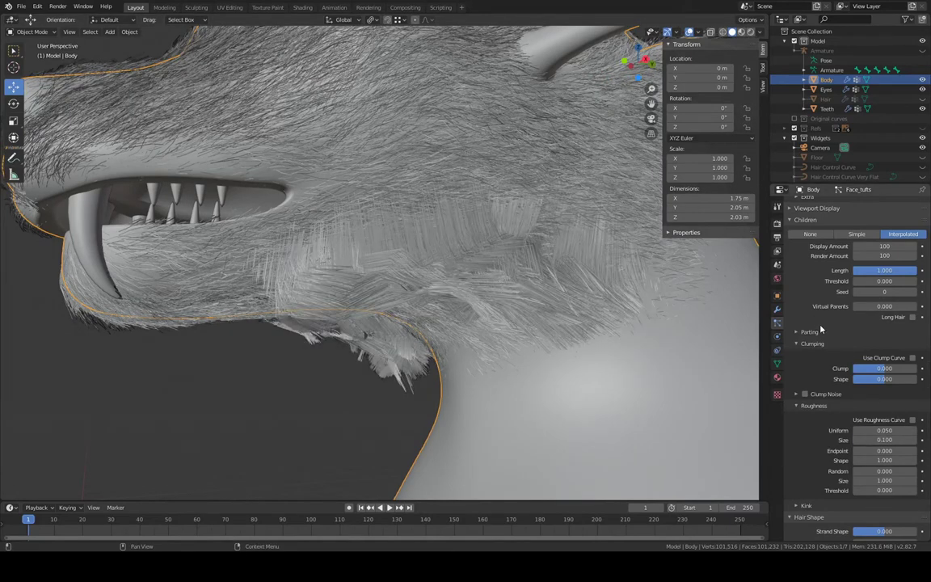
{"action": "double_click", "coordinate": [885, 440]}
{"action": "key", "text": "Return"}
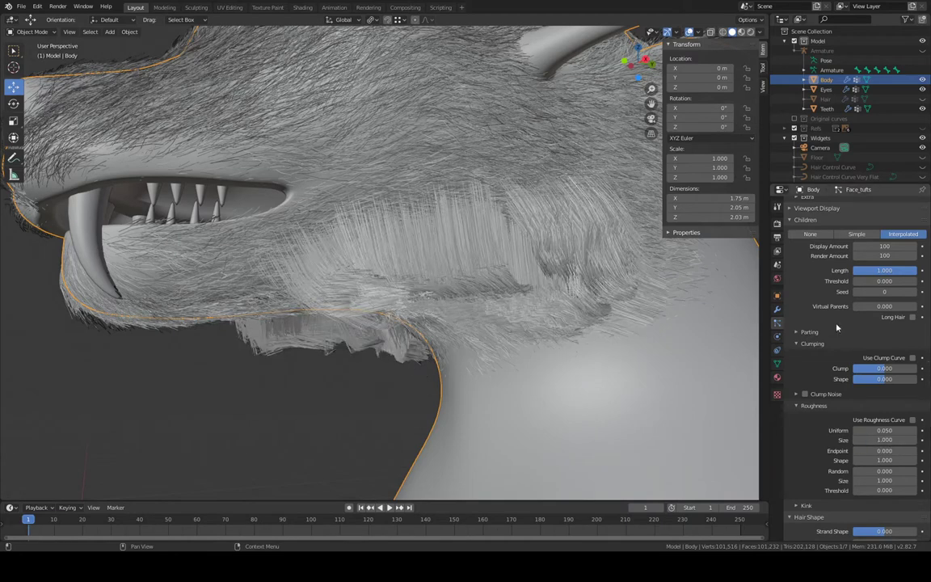
Check the Main_fur children settings and set the Face_fur clump to the same value of 0.2
{"action": "scroll", "coordinate": [847, 316], "scroll_direction": "up", "scroll_amount": 10}
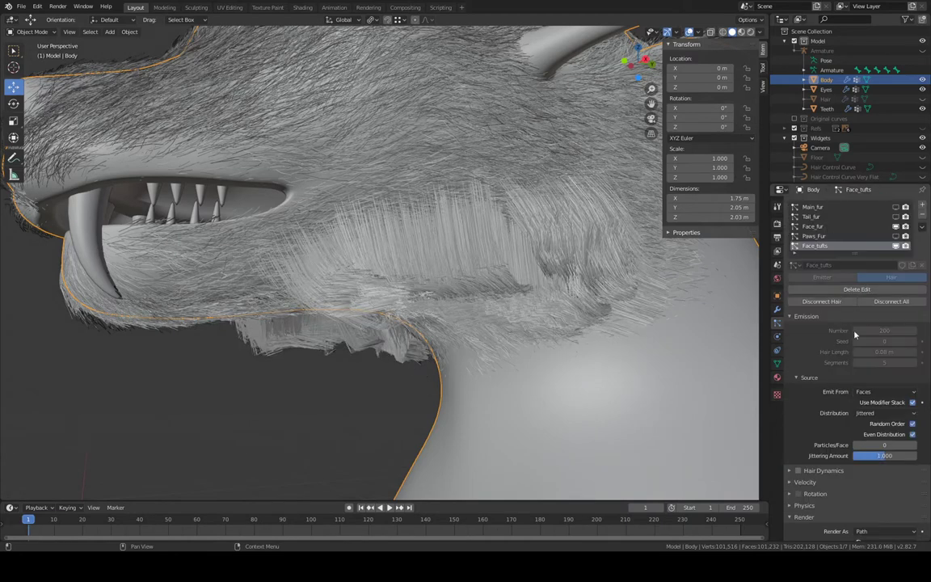
{"action": "left_click", "coordinate": [840, 227]}
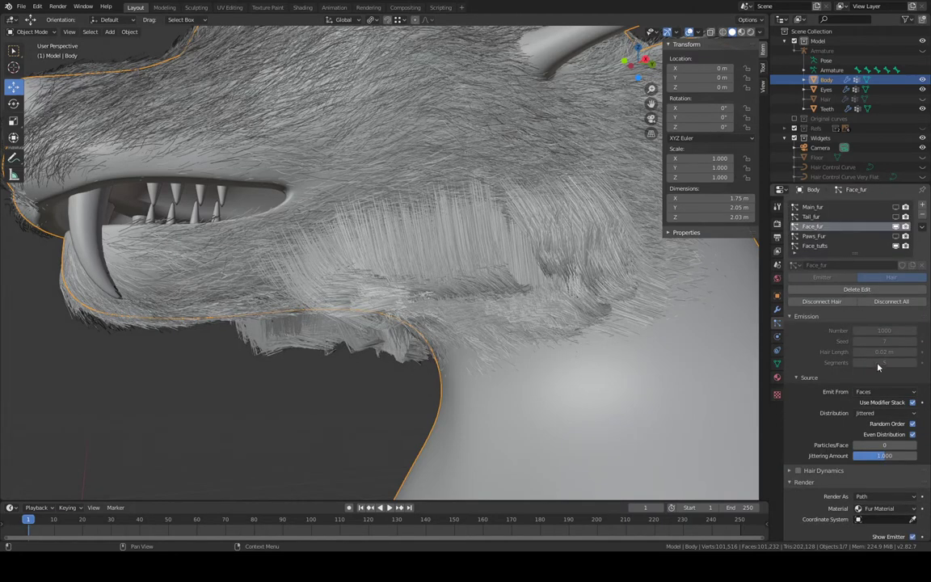
{"action": "scroll", "coordinate": [879, 367], "scroll_direction": "down", "scroll_amount": 7}
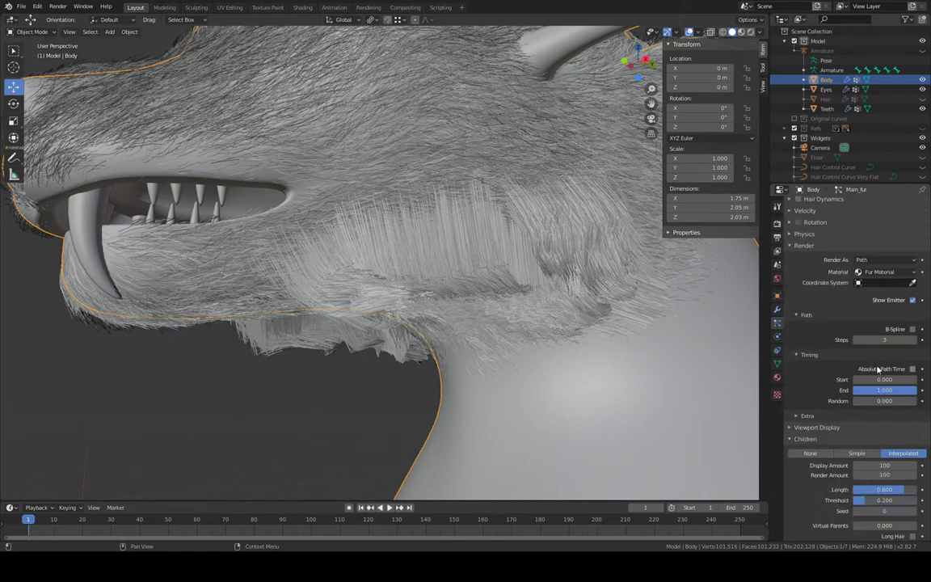
{"action": "scroll", "coordinate": [879, 369], "scroll_direction": "down", "scroll_amount": 6}
{"action": "scroll", "coordinate": [877, 368], "scroll_direction": "up", "scroll_amount": 3}
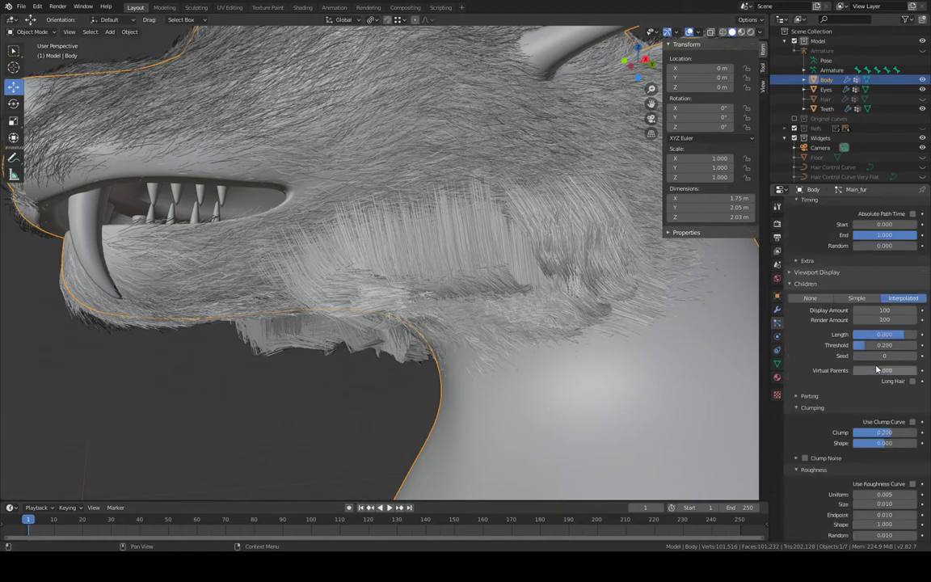
{"action": "scroll", "coordinate": [872, 331], "scroll_direction": "up", "scroll_amount": 10}
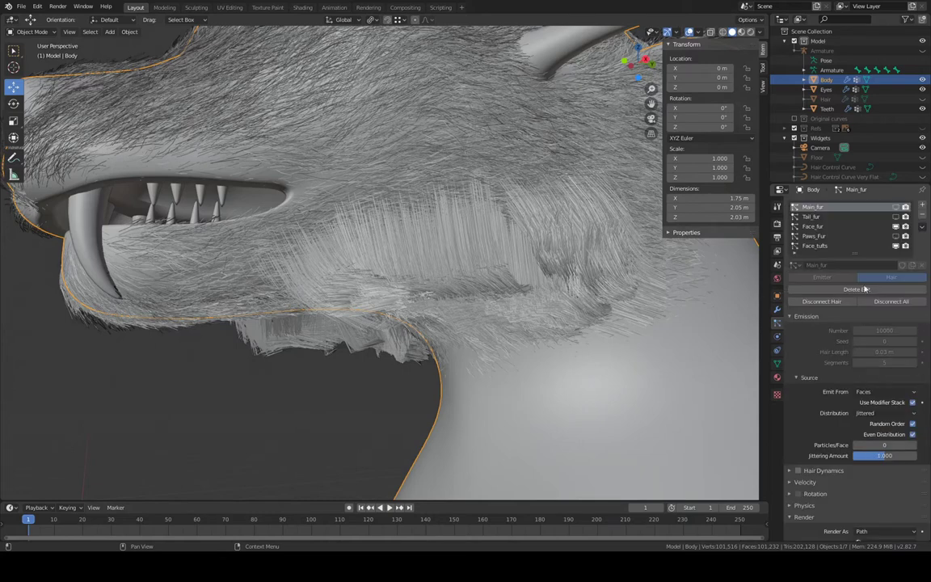
{"action": "left_click", "coordinate": [840, 227]}
{"action": "scroll", "coordinate": [864, 380], "scroll_direction": "down", "scroll_amount": 10}
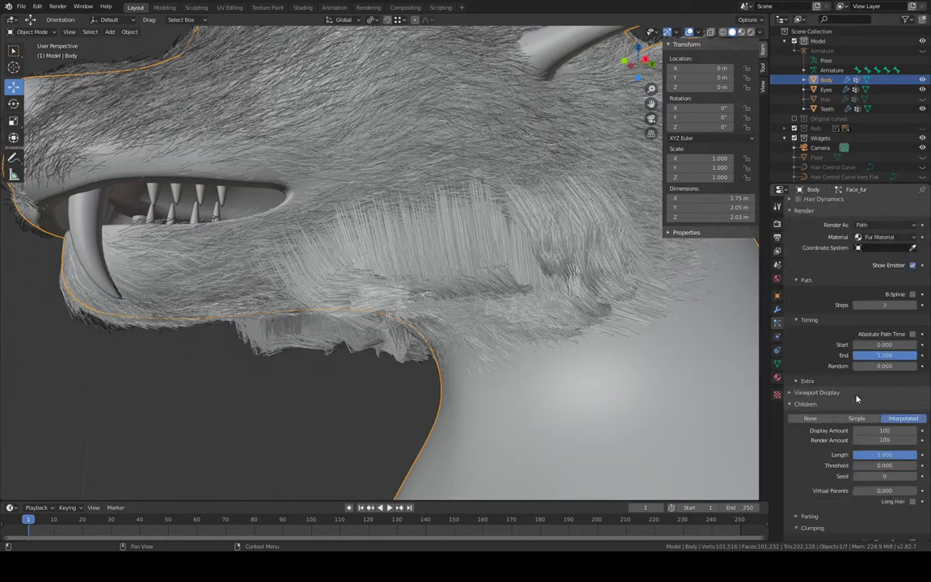
{"action": "scroll", "coordinate": [863, 411], "scroll_direction": "down", "scroll_amount": 2}
{"action": "left_click", "coordinate": [889, 494]}
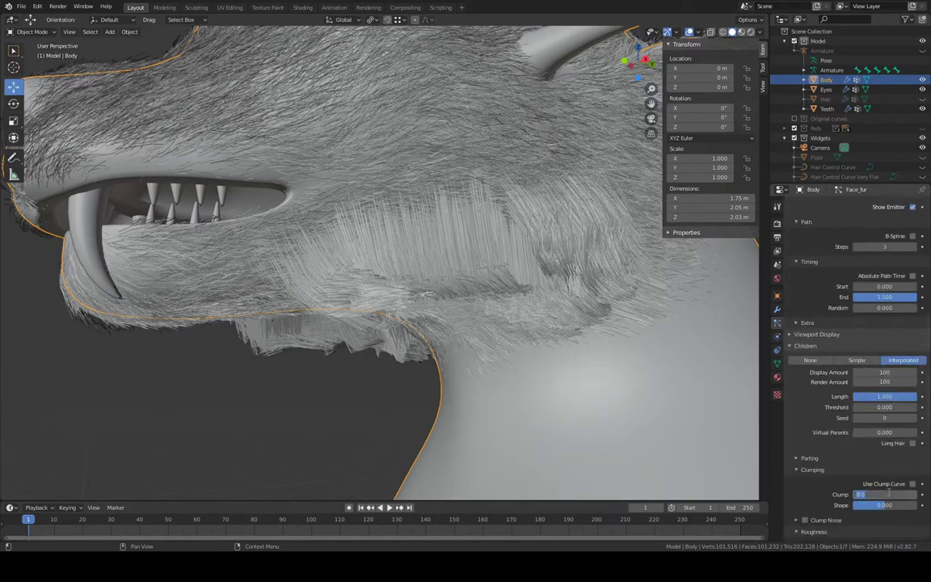
{"action": "key", "text": "Return"}
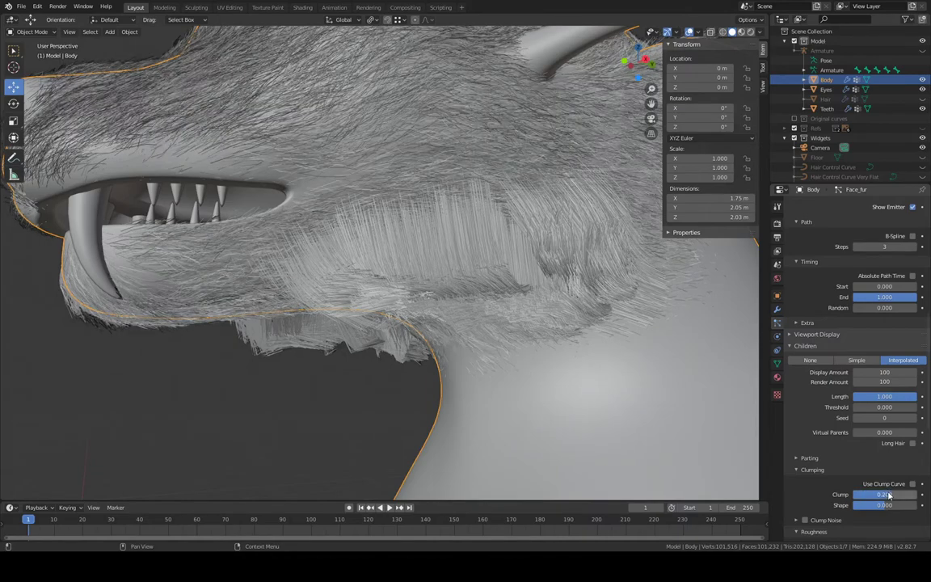
{"action": "mouse_move", "coordinate": [339, 135]}
{"action": "middle_mouse_down"}
{"action": "mouse_move", "coordinate": [324, 150]}
{"action": "mouse_move", "coordinate": [331, 146]}
{"action": "middle_mouse_up"}
Review the Face_fur children, clumping and roughness settings
{"action": "scroll", "coordinate": [859, 435], "scroll_direction": "down", "scroll_amount": 11}
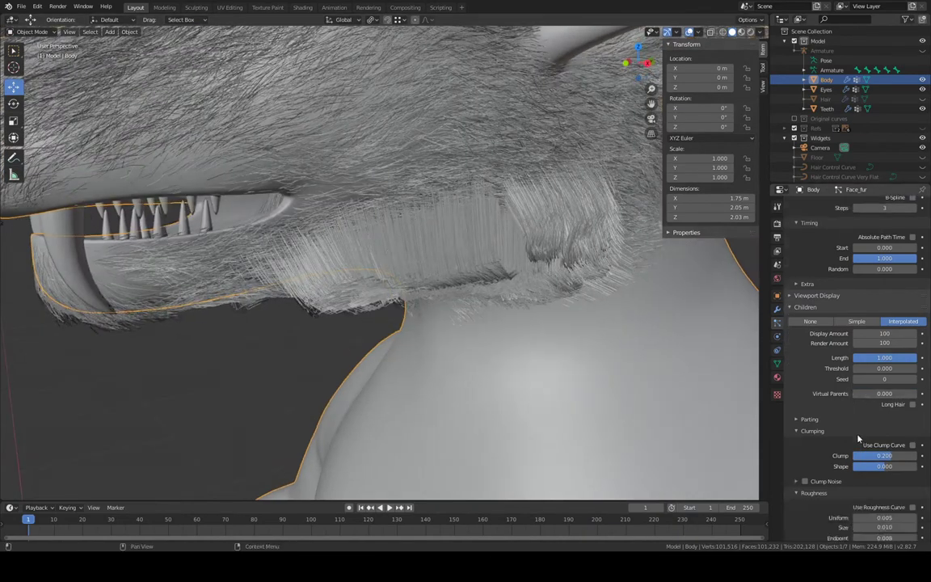
{"action": "scroll", "coordinate": [881, 342], "scroll_direction": "up", "scroll_amount": 15}
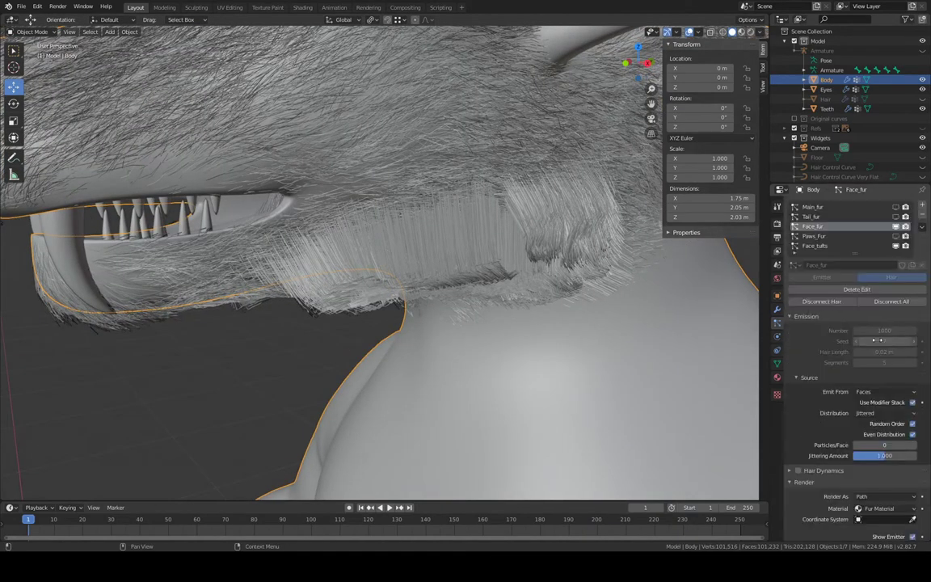
{"action": "scroll", "coordinate": [877, 340], "scroll_direction": "down", "scroll_amount": 20}
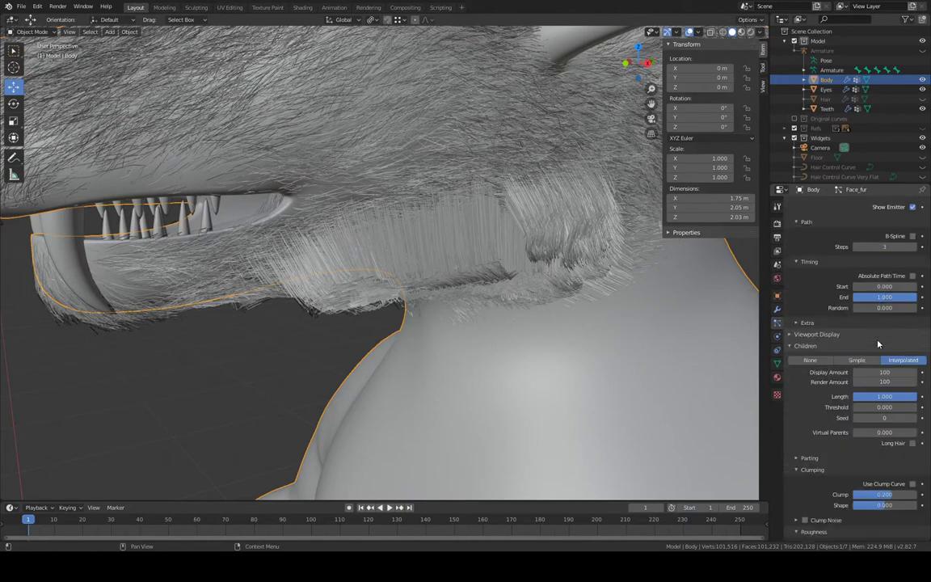
{"action": "scroll", "coordinate": [852, 253], "scroll_direction": "up", "scroll_amount": 20}
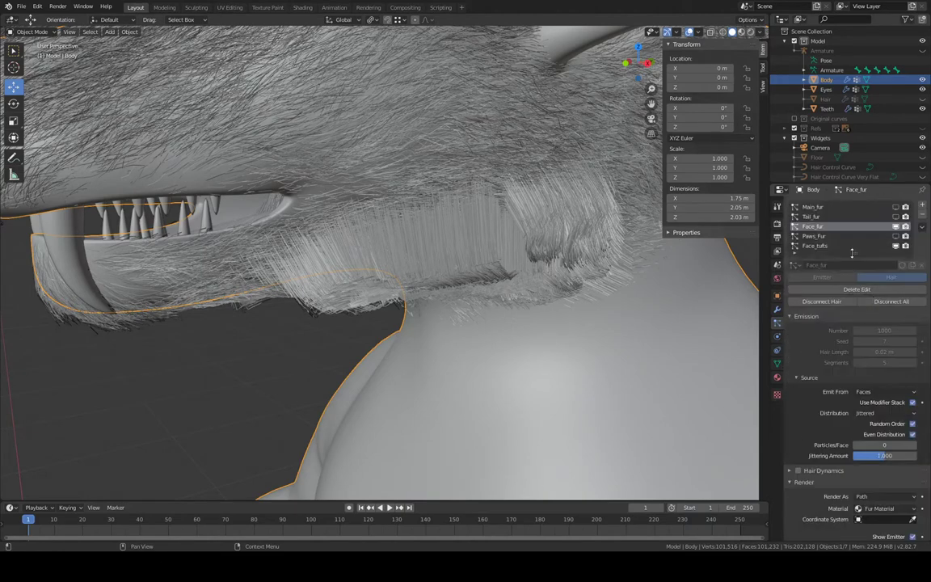
Select the Face_tufts particle system and set its uniform roughness to 0.005 with a size of 0.01
{"action": "left_click", "coordinate": [817, 246]}
{"action": "scroll", "coordinate": [831, 252], "scroll_direction": "down", "scroll_amount": 20}
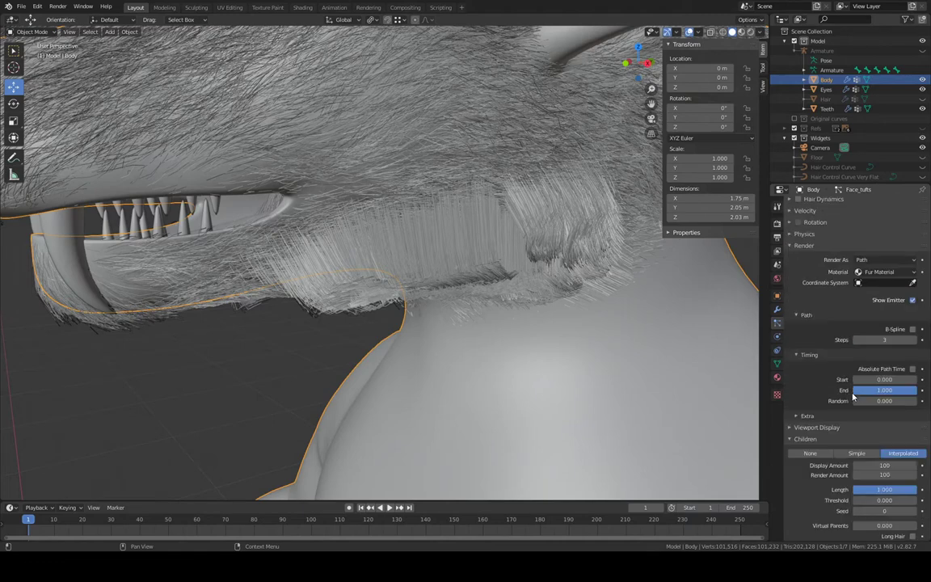
{"action": "left_click", "coordinate": [888, 475]}
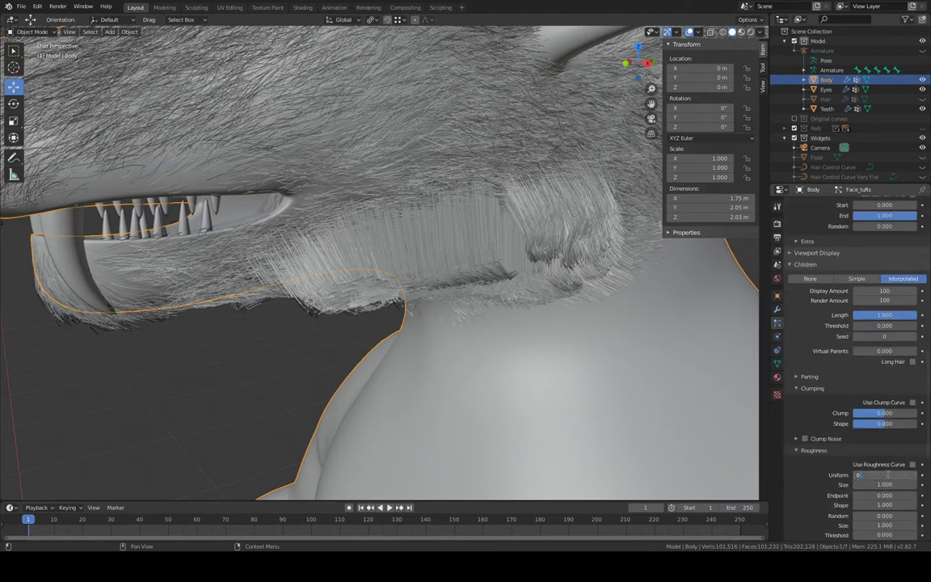
{"action": "key", "text": "Return"}
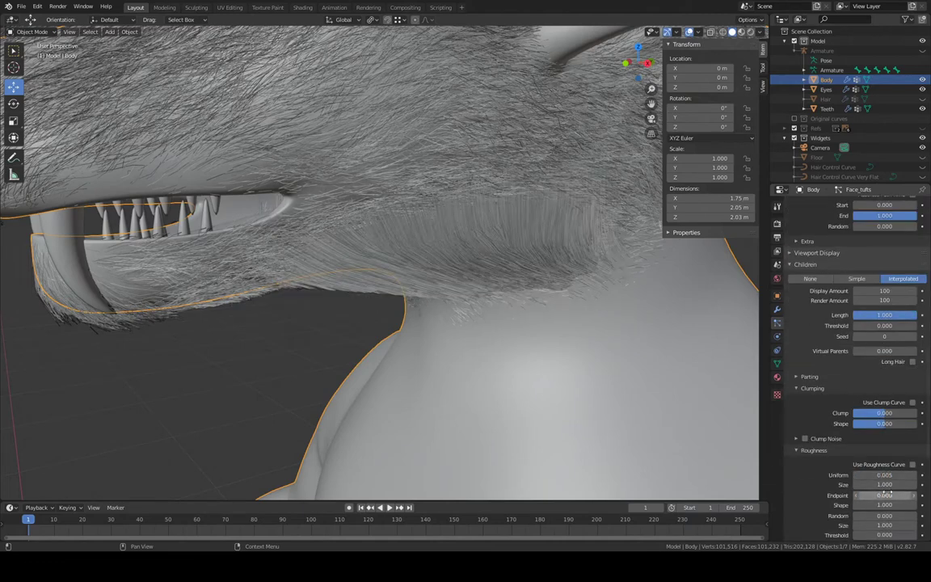
{"action": "left_click", "coordinate": [888, 485]}
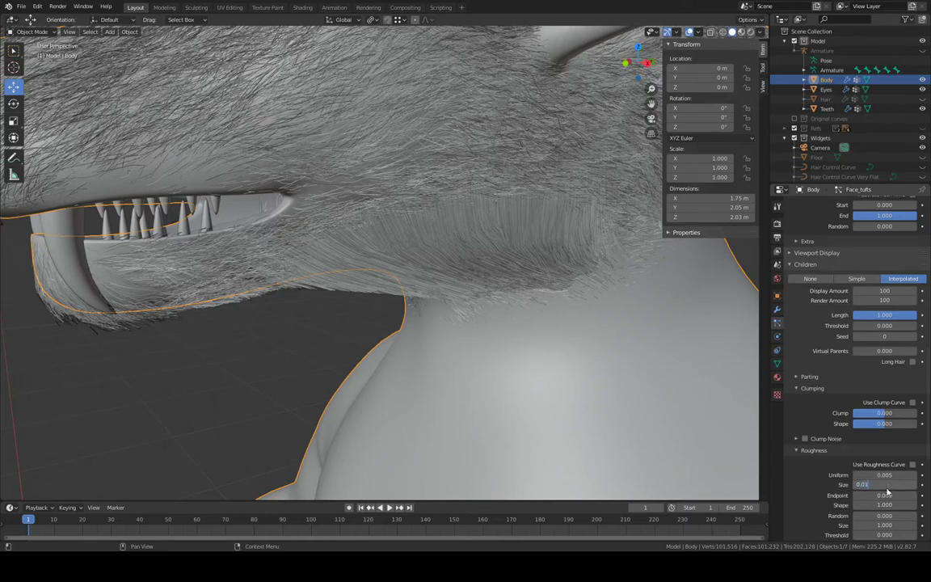
{"action": "type", "text": "0.01"}
{"action": "key", "text": "Return"}
Raise the clump value of the Face_tufts children to 1
{"action": "left_click", "coordinate": [887, 412]}
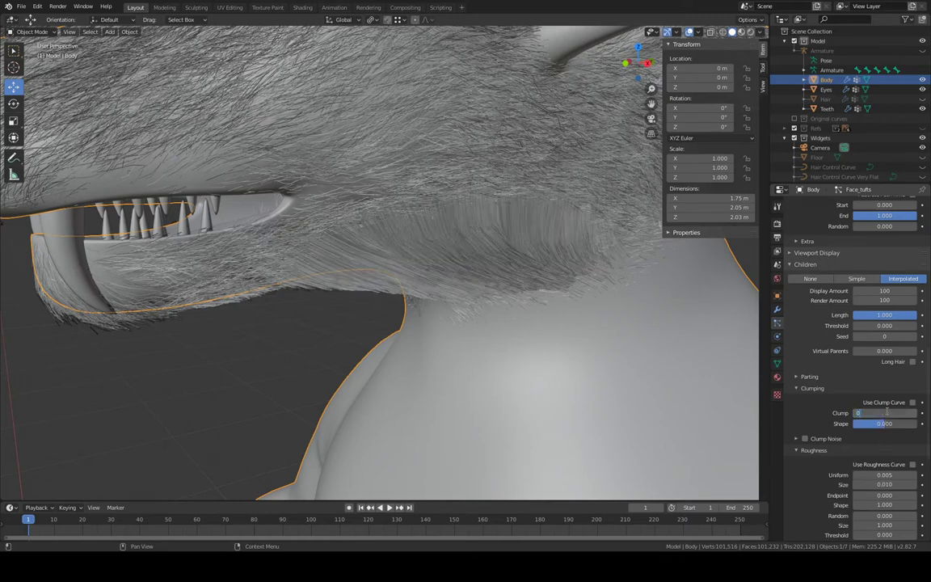
{"action": "key", "text": "Return"}
{"action": "left_click", "coordinate": [888, 413]}
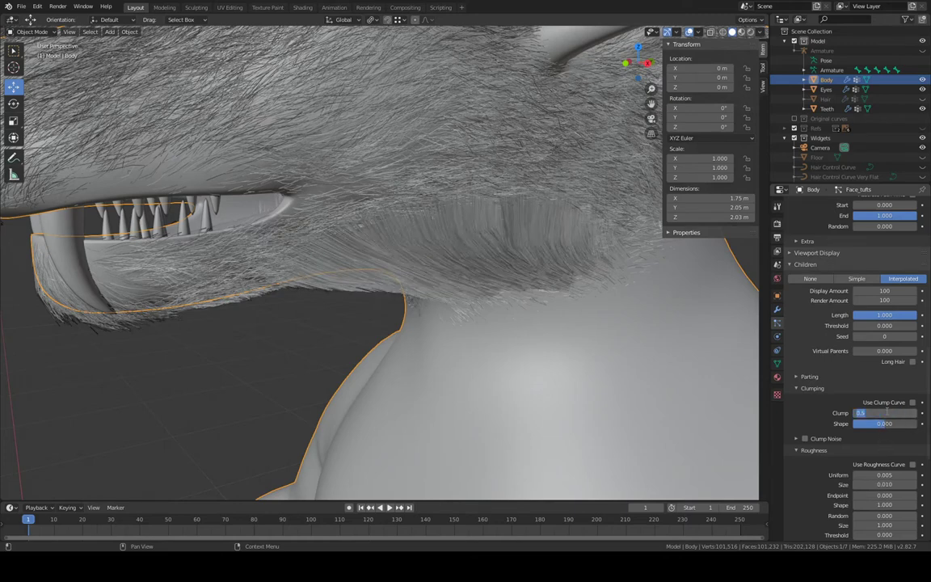
{"action": "type", "text": "1"}
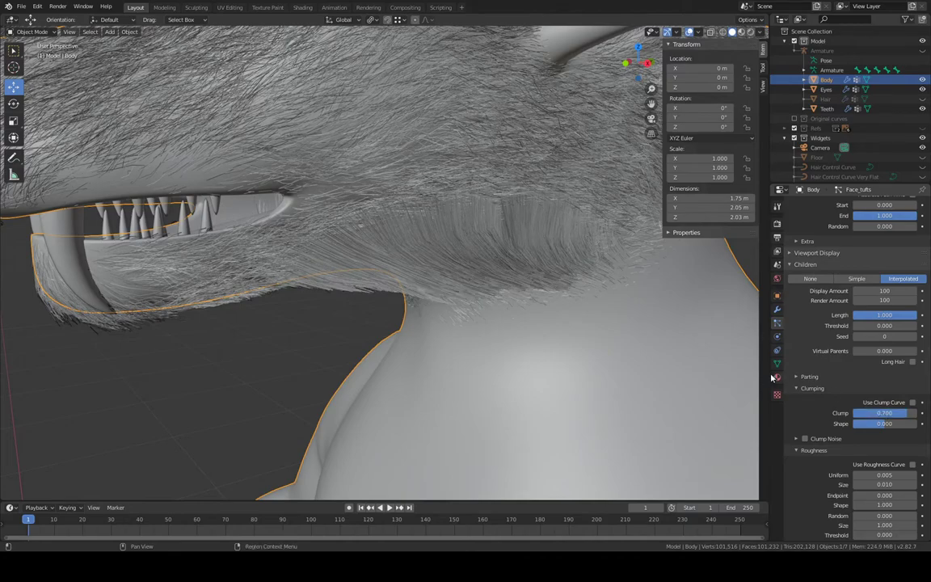
{"action": "key", "text": "Return"}
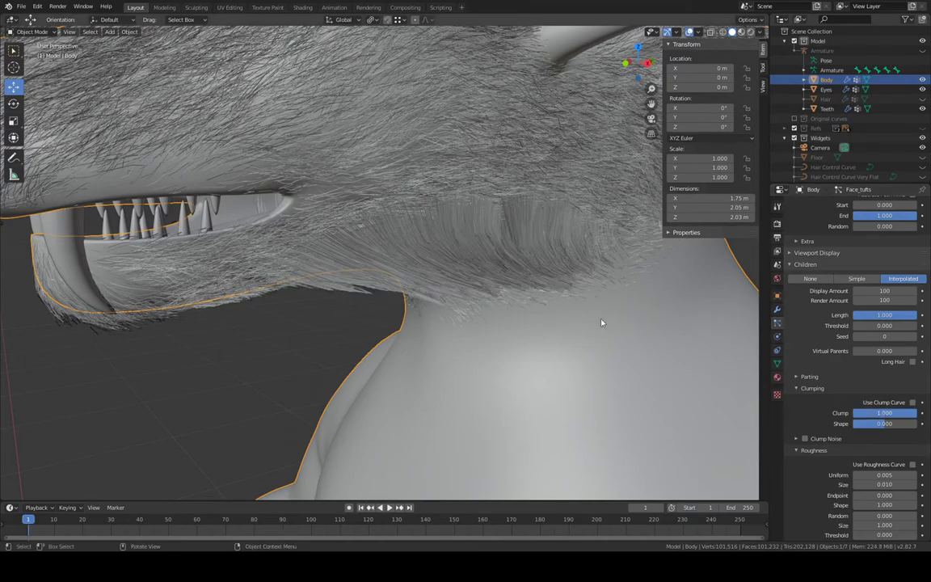
{"action": "middle_click_drag", "start_coordinate": [603, 323], "coordinate": [443, 301]}
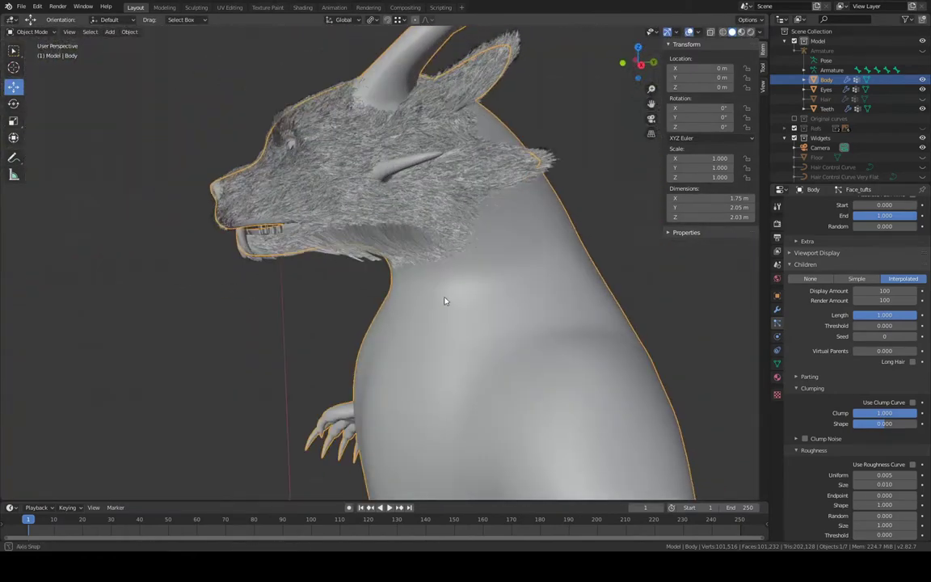
{"action": "scroll", "coordinate": [453, 299], "scroll_direction": "up", "scroll_amount": 5}
{"action": "scroll", "coordinate": [884, 438], "scroll_direction": "down", "scroll_amount": 4}
Set the endpoint roughness of the face tufts to 0.01, keeping the roughness shape at 1
{"action": "double_click", "coordinate": [889, 418]}
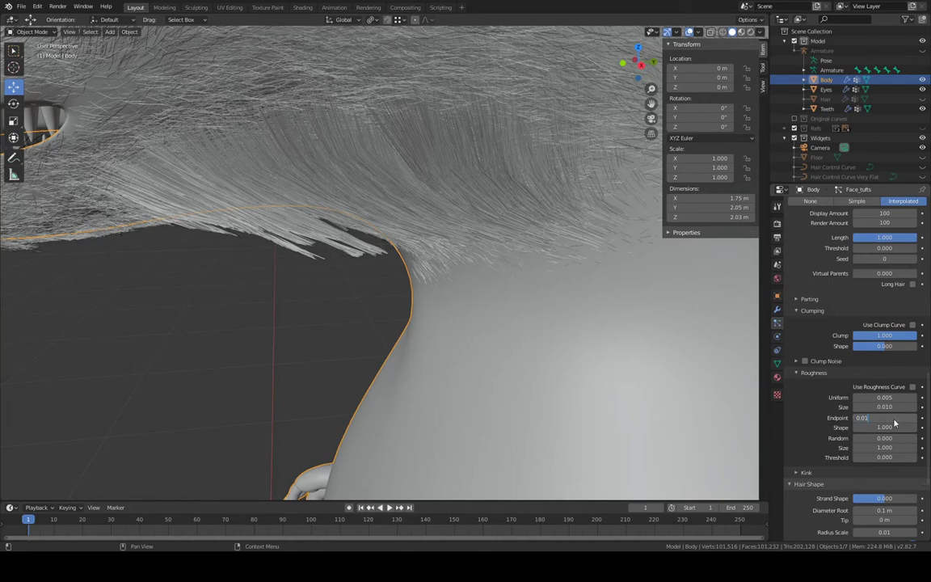
{"action": "type", "text": "0.01"}
{"action": "key", "text": "Return"}
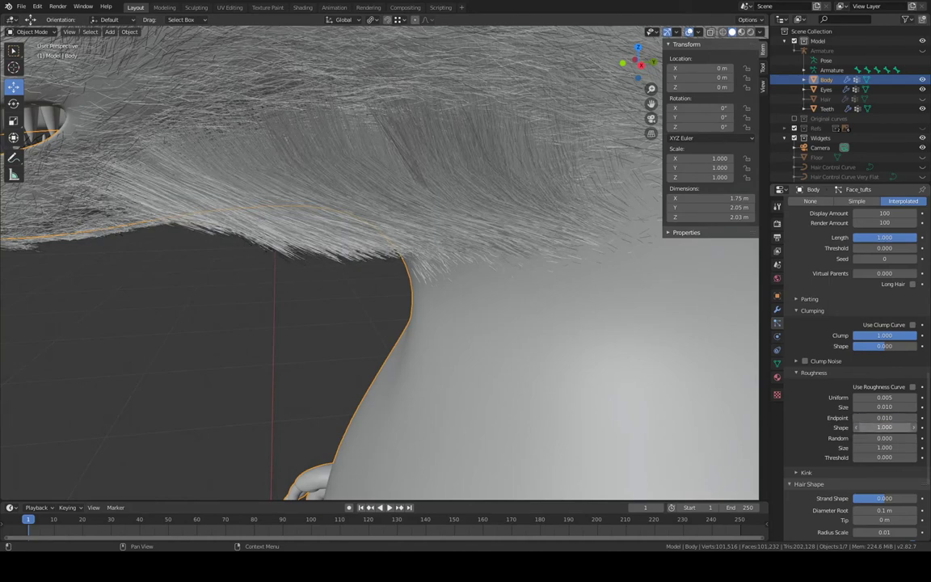
{"action": "left_click_drag", "start_coordinate": [884, 427], "coordinate": [855, 428]}
{"action": "key", "text": "ctrl+z"}
Set the random roughness of the face tufts to 0.01 with a threshold of 0.8
{"action": "left_click", "coordinate": [888, 441]}
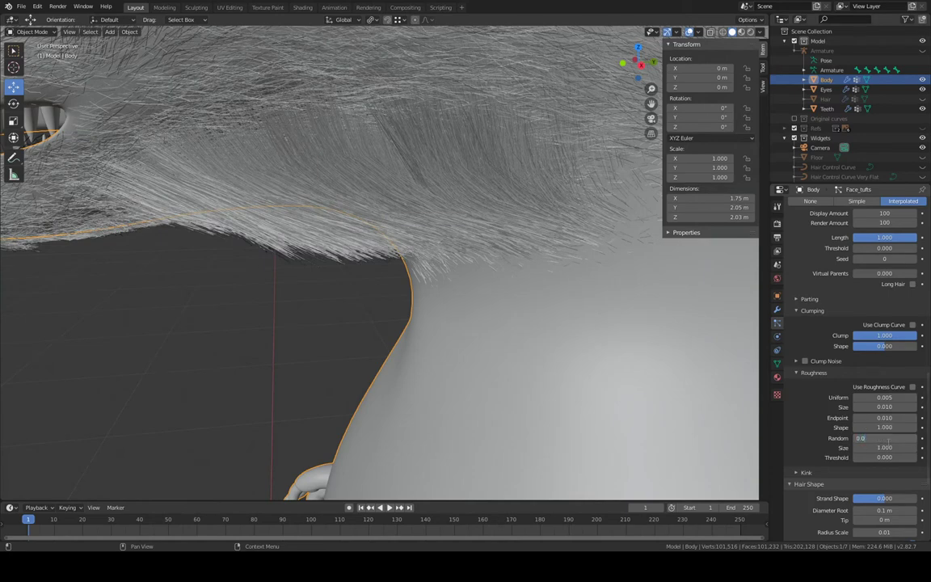
{"action": "key", "text": "Return"}
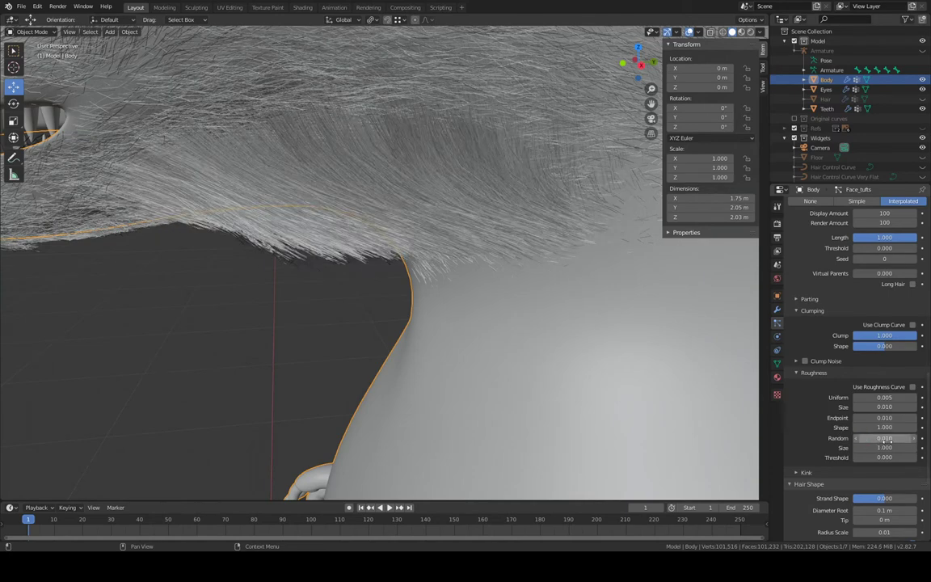
{"action": "left_click", "coordinate": [900, 458]}
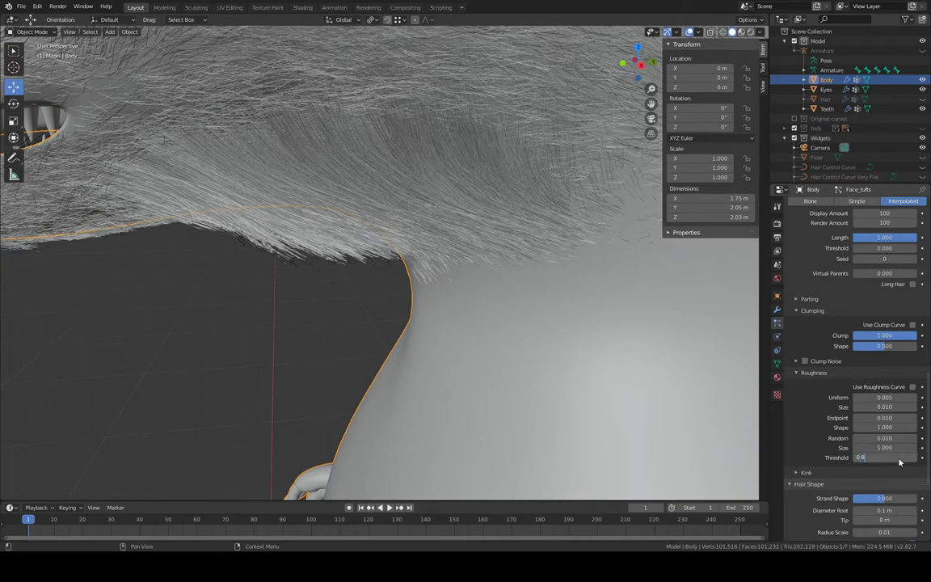
{"action": "key", "text": "Return"}
{"action": "middle_click_drag", "start_coordinate": [643, 351], "coordinate": [541, 322]}
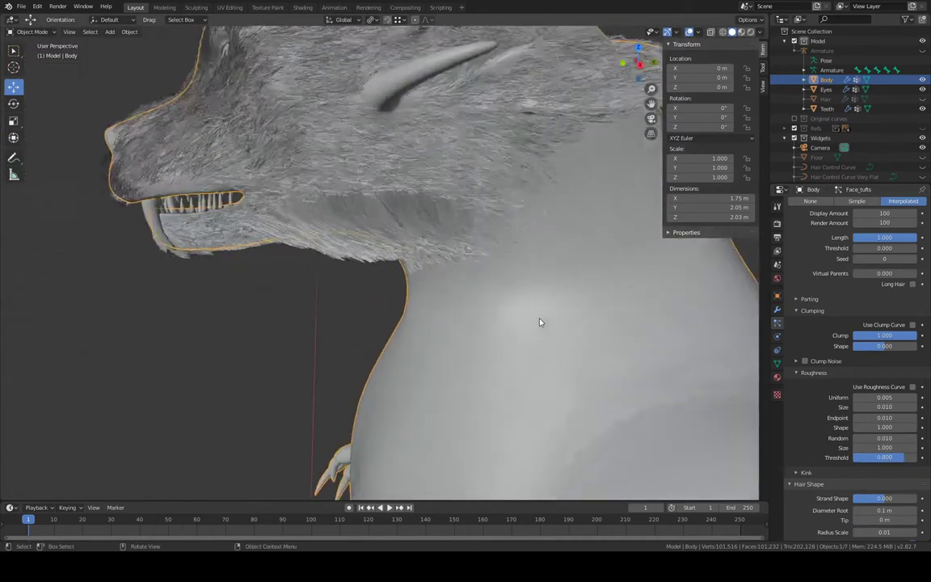
{"action": "scroll", "coordinate": [540, 323], "scroll_direction": "up", "scroll_amount": 2}
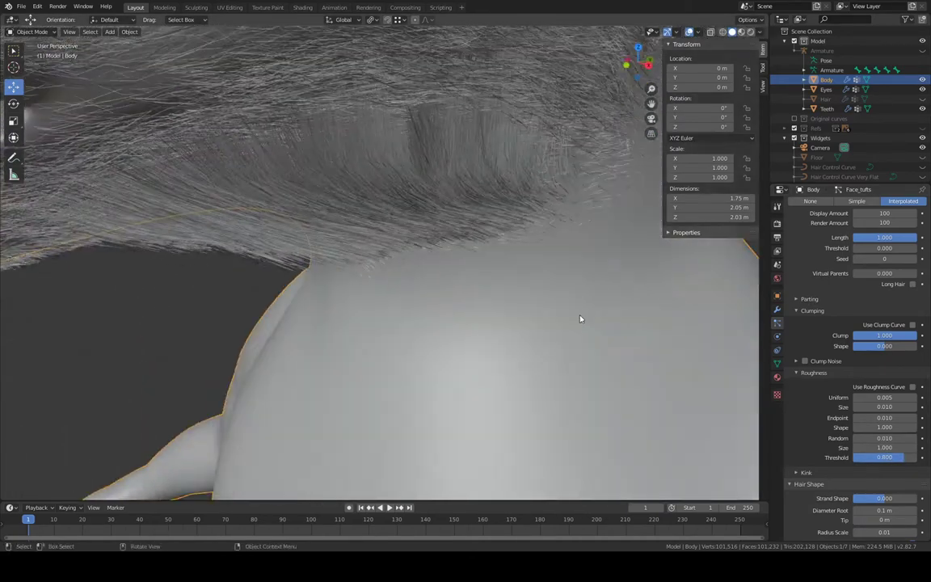
Try an endpoint roughness of 0 on the face tufts, compare the fur, and restore it to 0.01
{"action": "left_click", "coordinate": [897, 418]}
{"action": "key", "text": "Return"}
{"action": "left_click", "coordinate": [891, 418]}
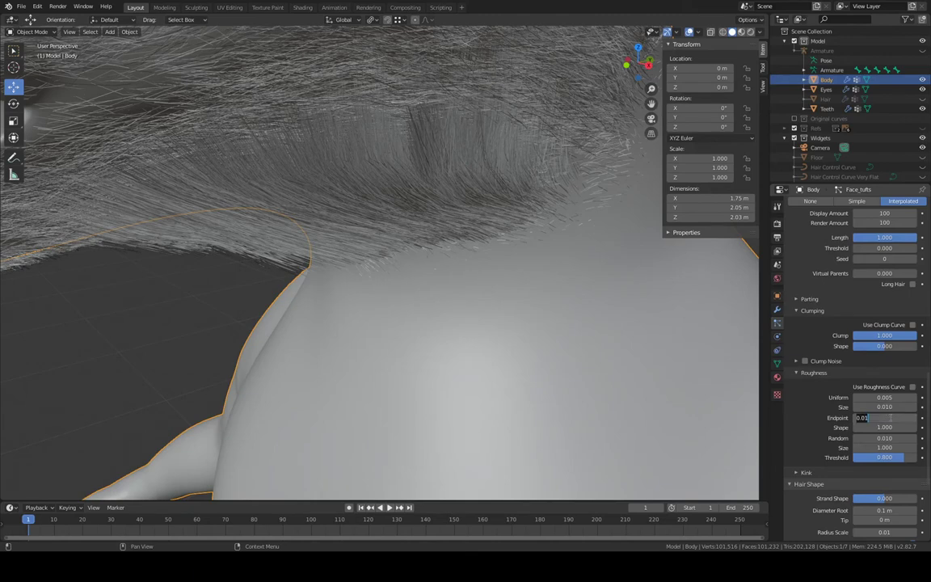
{"action": "key", "text": "Return"}
{"action": "middle_click_drag", "start_coordinate": [510, 218], "coordinate": [633, 312]}
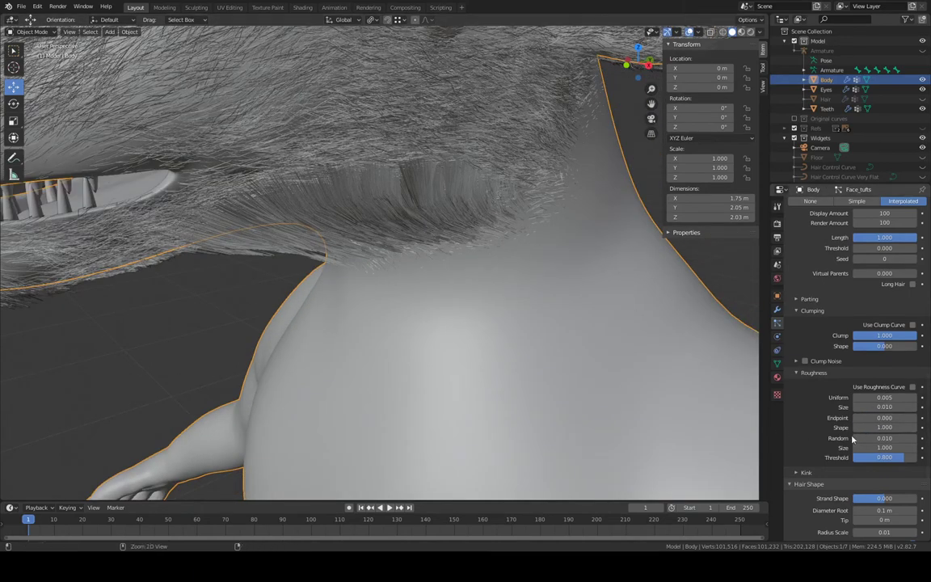
{"action": "middle_click_drag", "start_coordinate": [669, 349], "coordinate": [633, 285]}
{"action": "scroll", "coordinate": [857, 404], "scroll_direction": "down", "scroll_amount": 3}
{"action": "scroll", "coordinate": [869, 428], "scroll_direction": "up", "scroll_amount": 15}
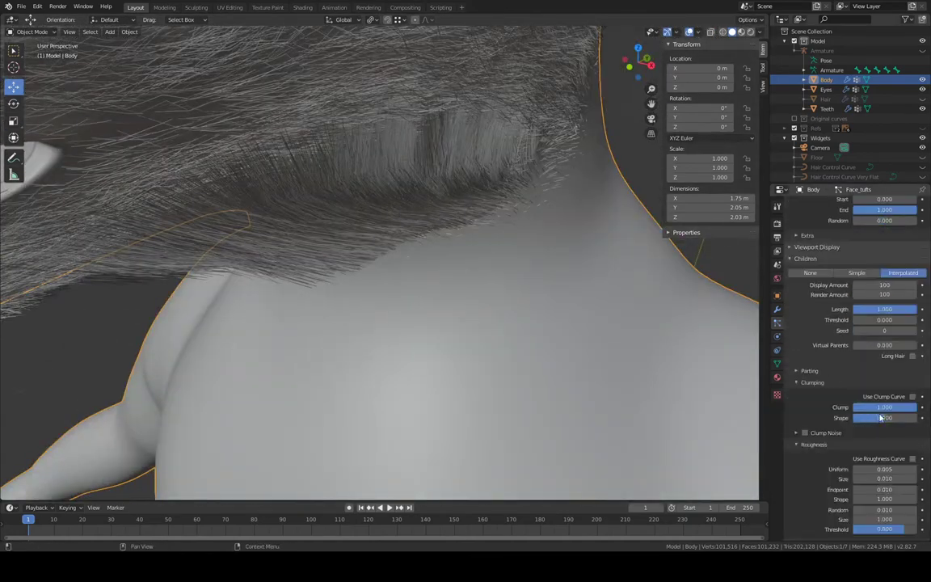
Try lower child counts for the face tufts, with display amounts of 80 and 20 and a render amount of 20
{"action": "scroll", "coordinate": [873, 434], "scroll_direction": "down", "scroll_amount": 8}
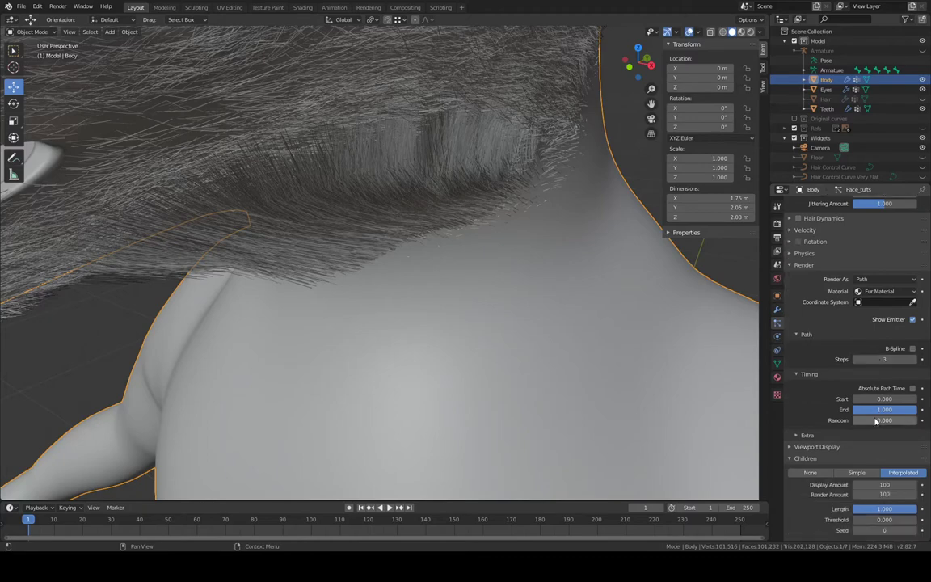
{"action": "left_click", "coordinate": [889, 484]}
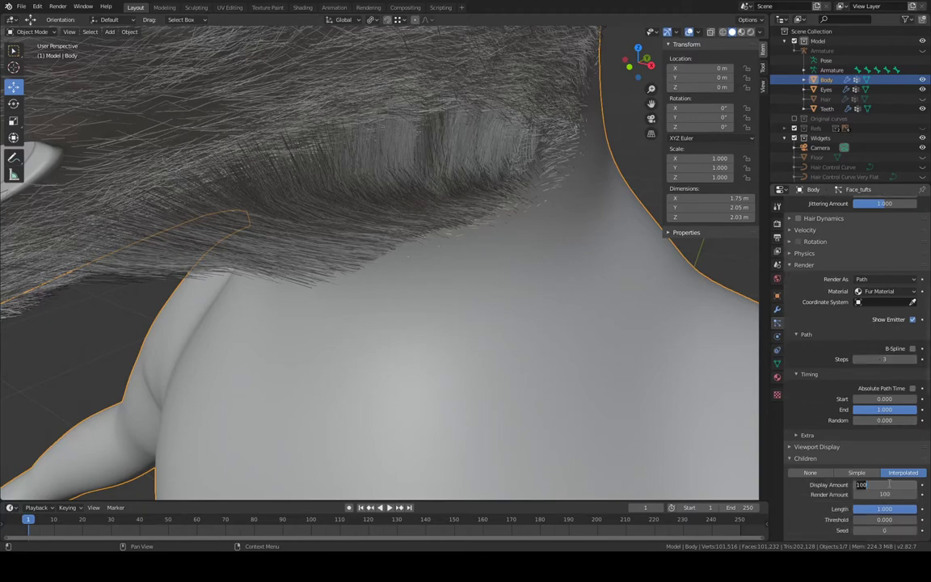
{"action": "key", "text": "Return"}
{"action": "middle_click_drag", "start_coordinate": [605, 329], "coordinate": [511, 279]}
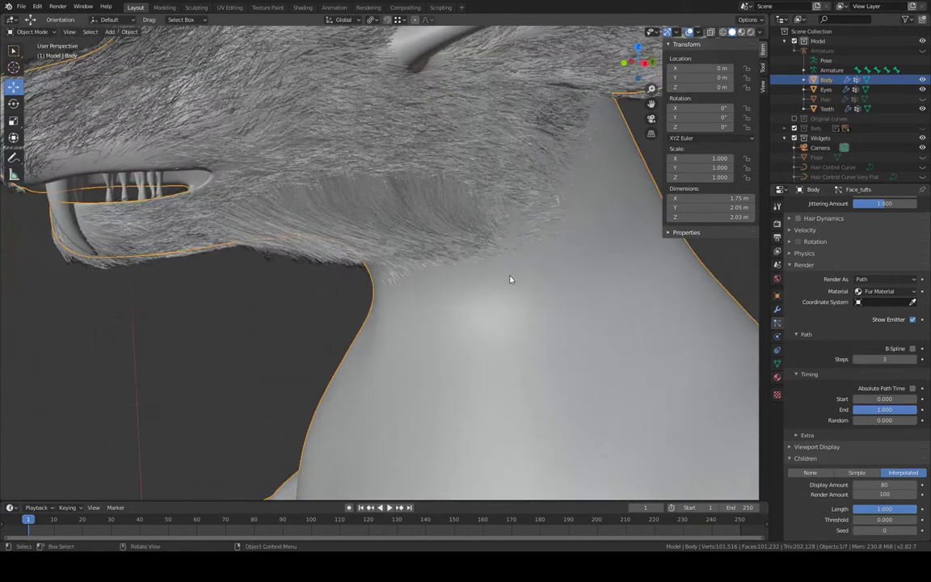
{"action": "left_click", "coordinate": [875, 484]}
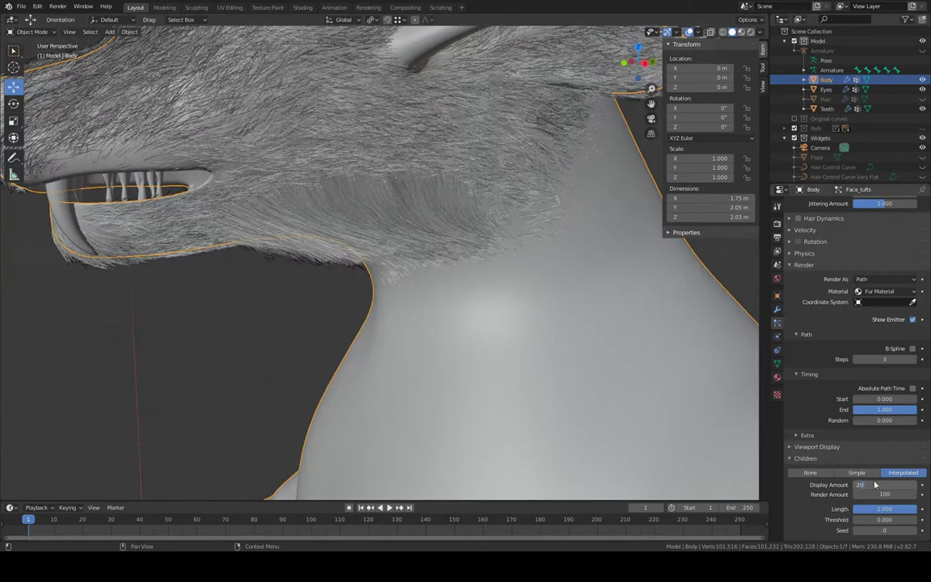
{"action": "key", "text": "Return"}
{"action": "mouse_move", "coordinate": [505, 220]}
{"action": "middle_mouse_down"}
{"action": "mouse_move", "coordinate": [599, 215]}
{"action": "mouse_move", "coordinate": [505, 223]}
{"action": "middle_mouse_up"}
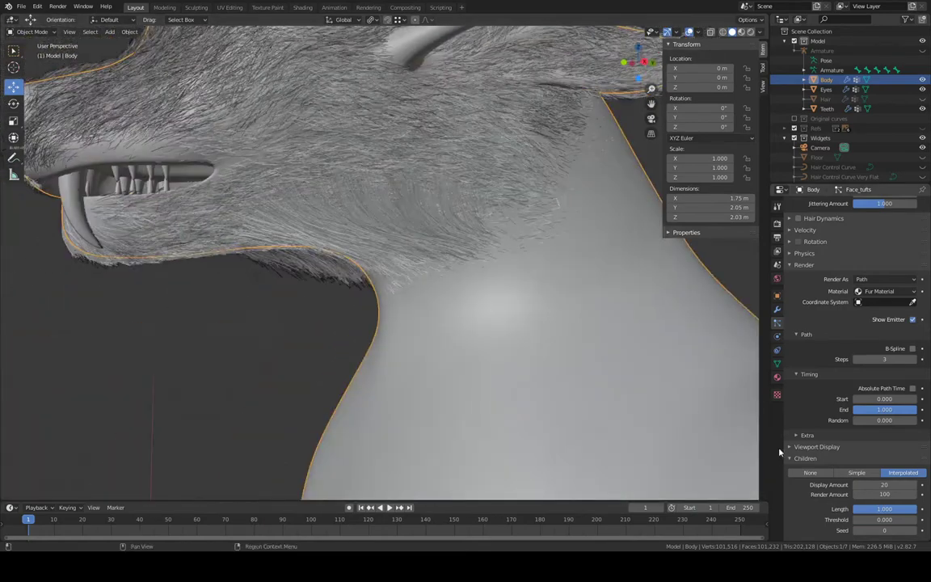
{"action": "left_click", "coordinate": [901, 495]}
{"action": "key", "text": "Return"}
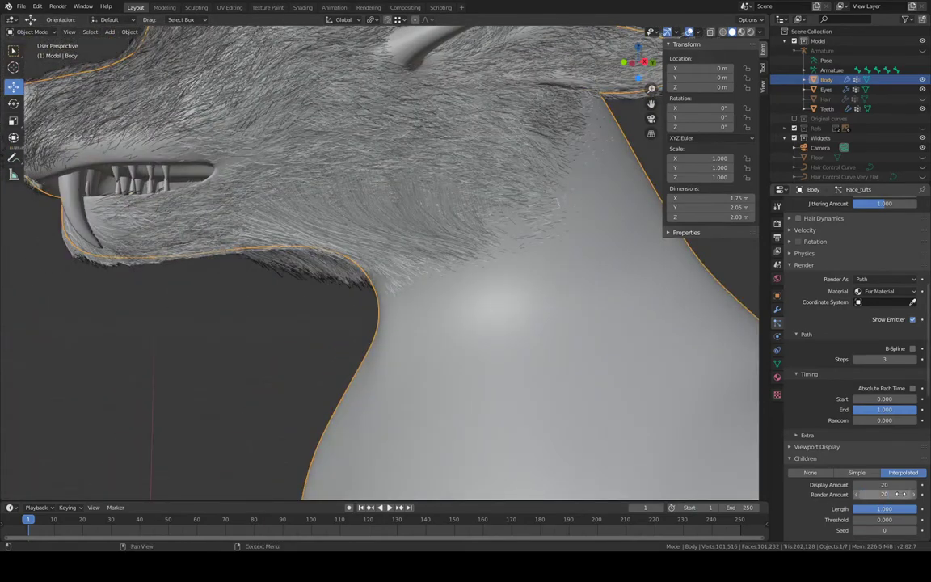
{"action": "middle_click_drag", "start_coordinate": [566, 299], "coordinate": [557, 358]}
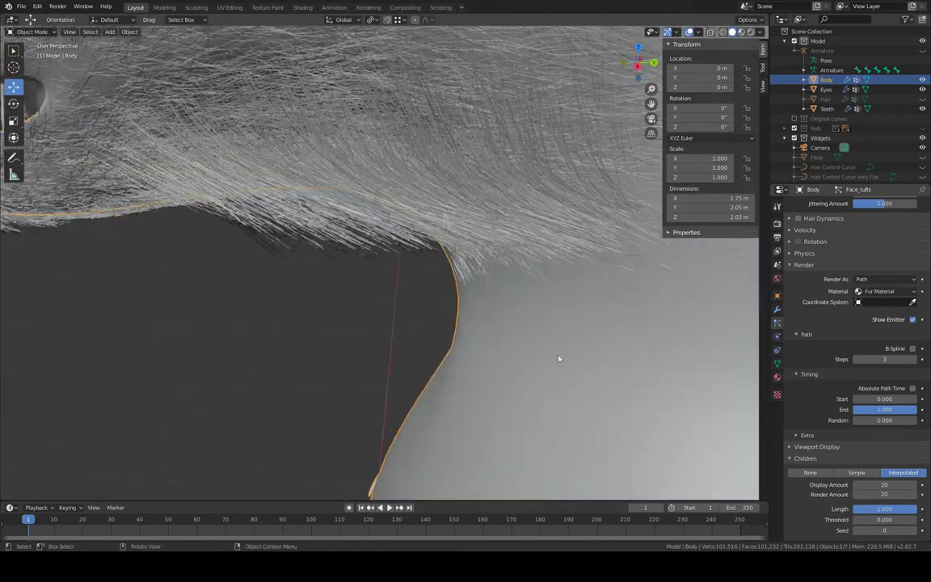
Set both the display amount and the render amount of the Face_tufts children to 50
{"action": "left_click", "coordinate": [885, 494]}
{"action": "left_click", "coordinate": [891, 485]}
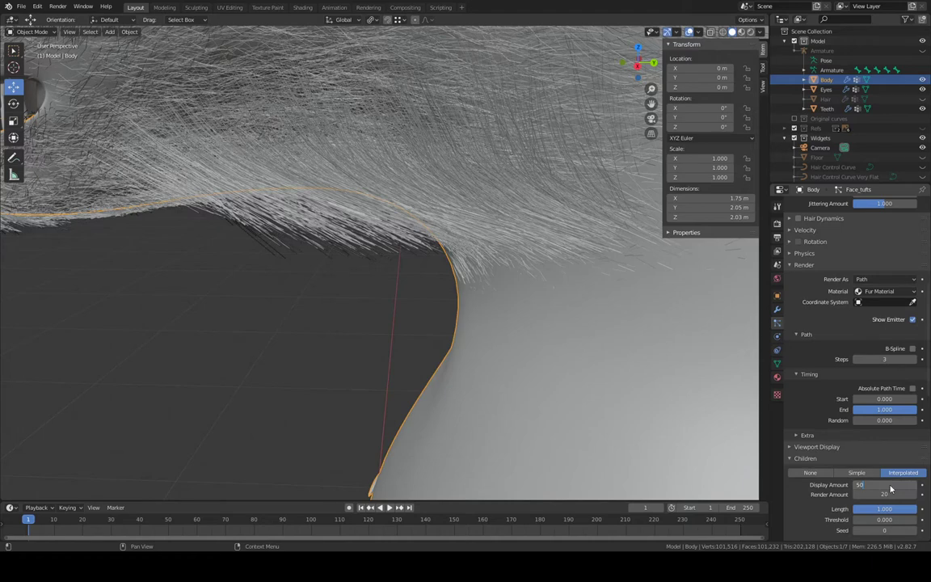
{"action": "key", "text": "Return"}
{"action": "middle_click_drag", "start_coordinate": [576, 308], "coordinate": [566, 331]}
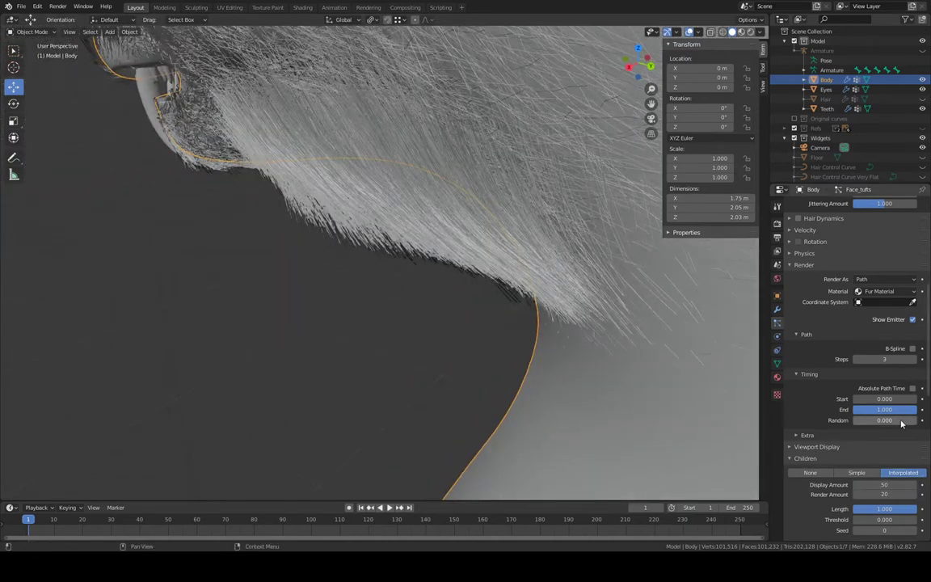
{"action": "left_click", "coordinate": [887, 487]}
{"action": "left_click", "coordinate": [890, 494]}
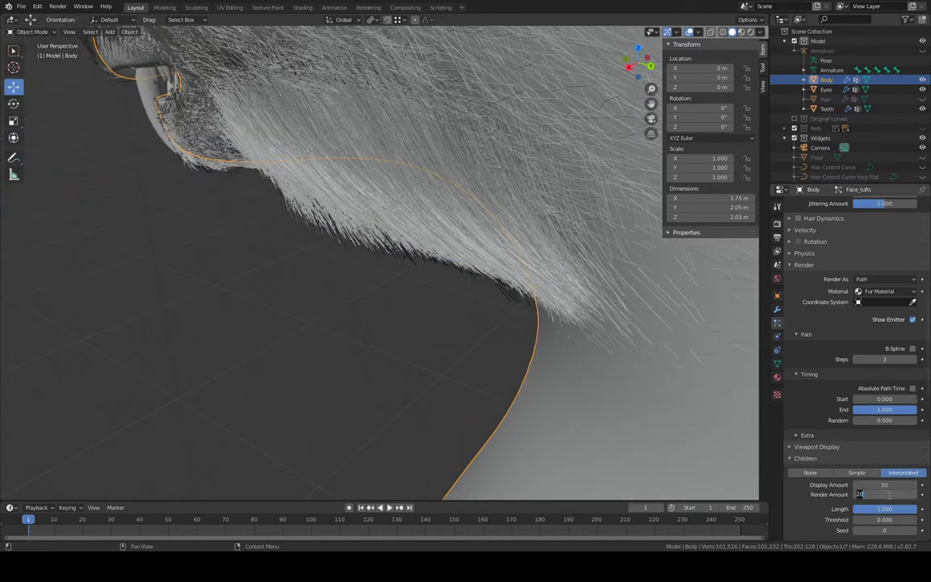
{"action": "type", "text": "50"}
{"action": "key", "text": "Return"}
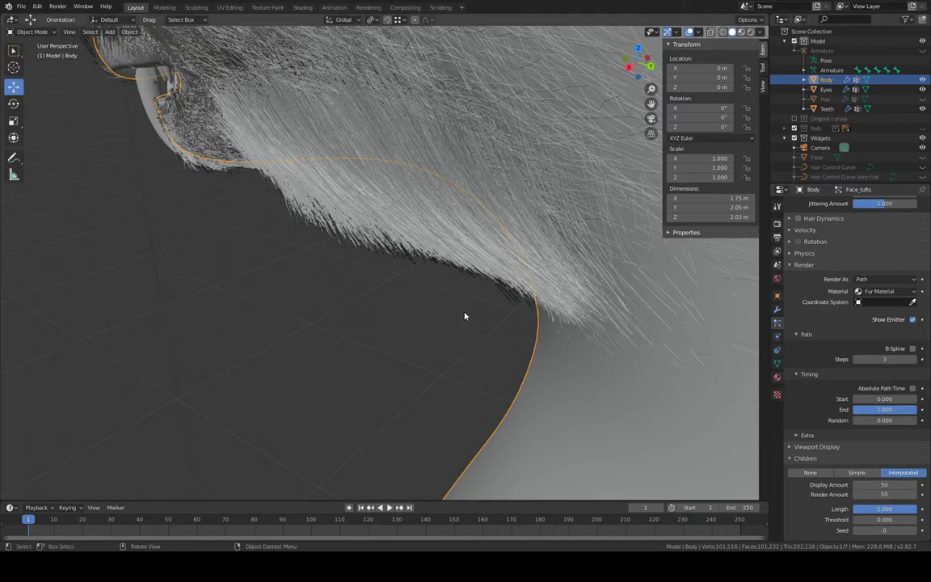
Set the root diameter of the face tuft strands to 0.2 m and inspect the jaw fur up close
{"action": "middle_click_drag", "start_coordinate": [475, 324], "coordinate": [514, 304]}
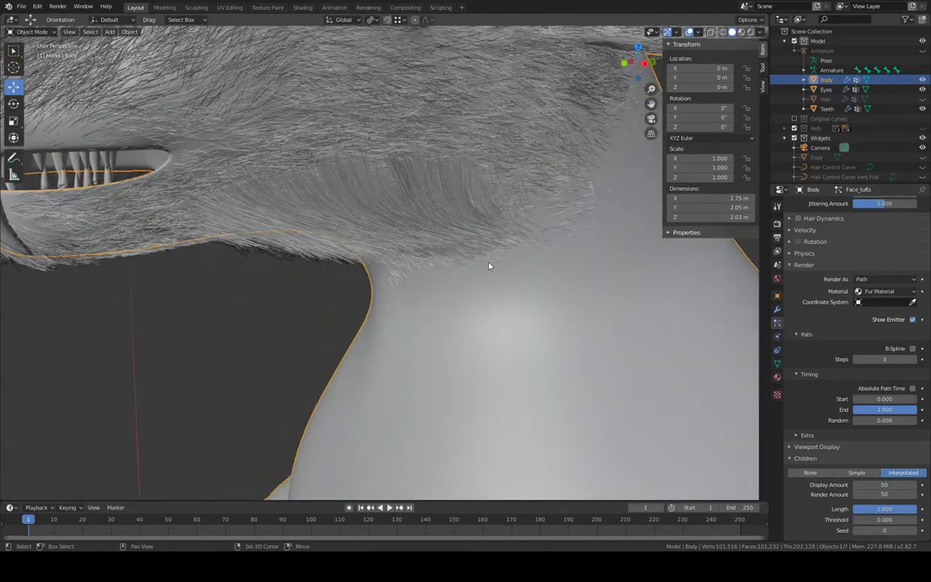
{"action": "middle_click_drag", "start_coordinate": [490, 266], "coordinate": [570, 320]}
{"action": "scroll", "coordinate": [898, 502], "scroll_direction": "down", "scroll_amount": 8}
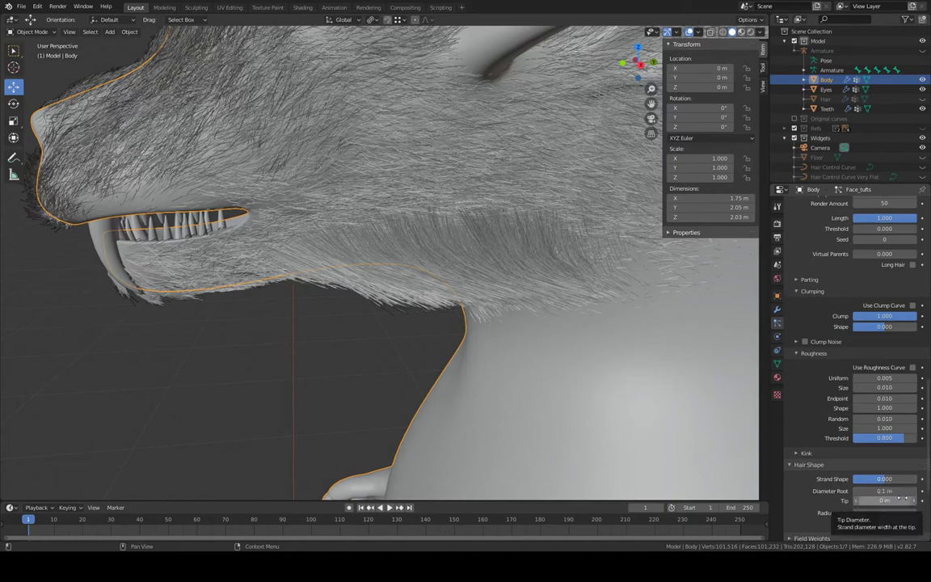
{"action": "left_click", "coordinate": [896, 491]}
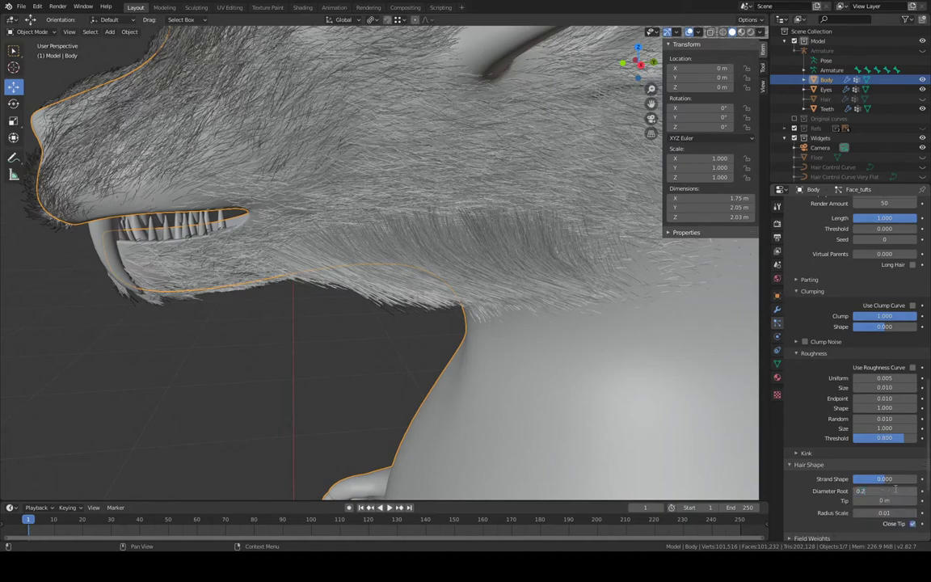
{"action": "type", "text": "0.2"}
{"action": "key", "text": "Return"}
{"action": "scroll", "coordinate": [405, 262], "scroll_direction": "up", "scroll_amount": 6}
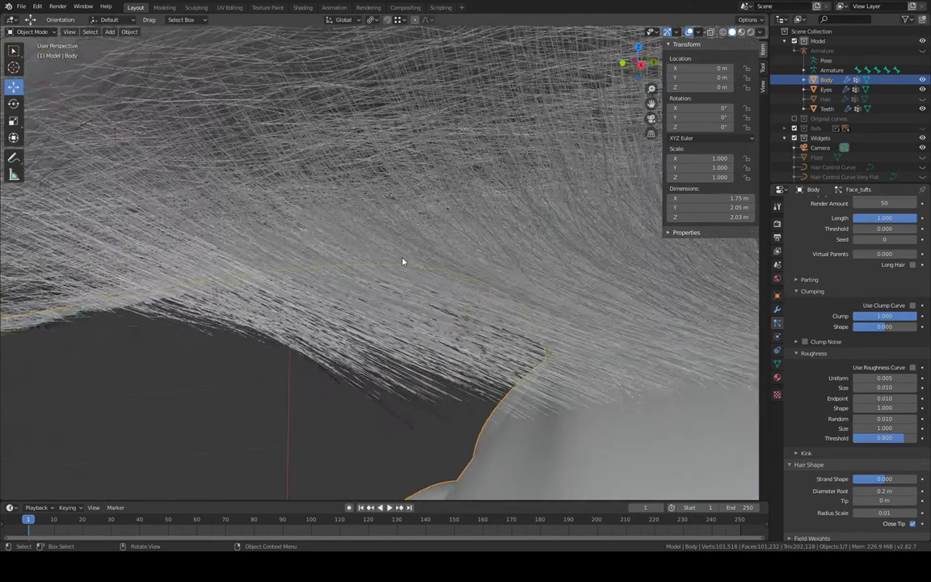
{"action": "middle_click_drag", "start_coordinate": [465, 299], "coordinate": [473, 316], "text": "ctrl"}
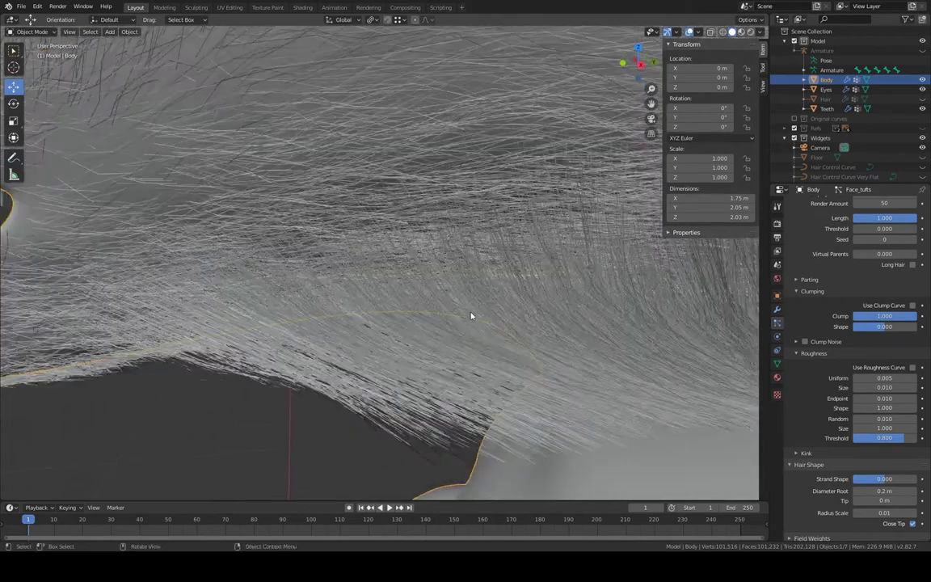
Preview the jaw fur in rendered shading, try a root diameter of 1 m for the face tufts, and return to solid shading
{"action": "left_click", "coordinate": [743, 32]}
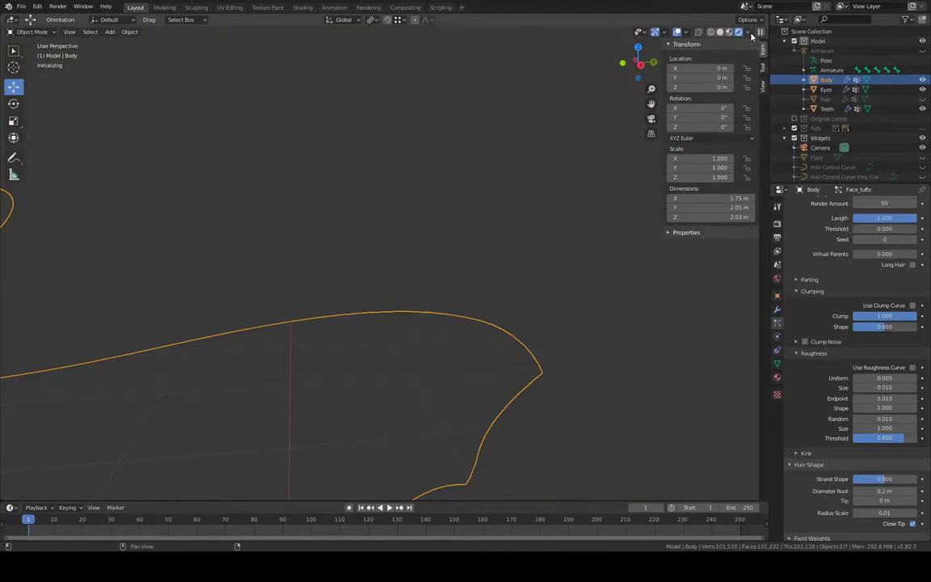
{"action": "left_click", "coordinate": [751, 32]}
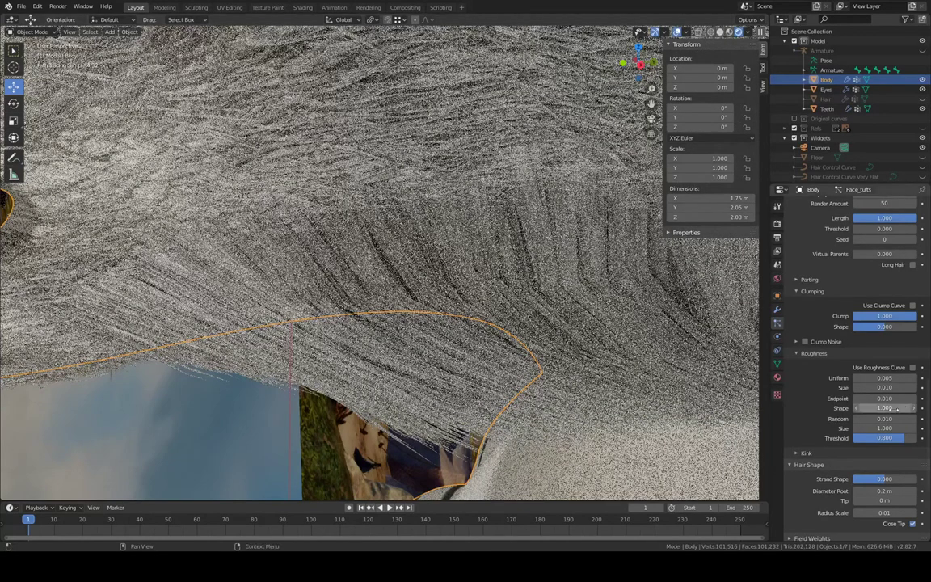
{"action": "left_click", "coordinate": [885, 491]}
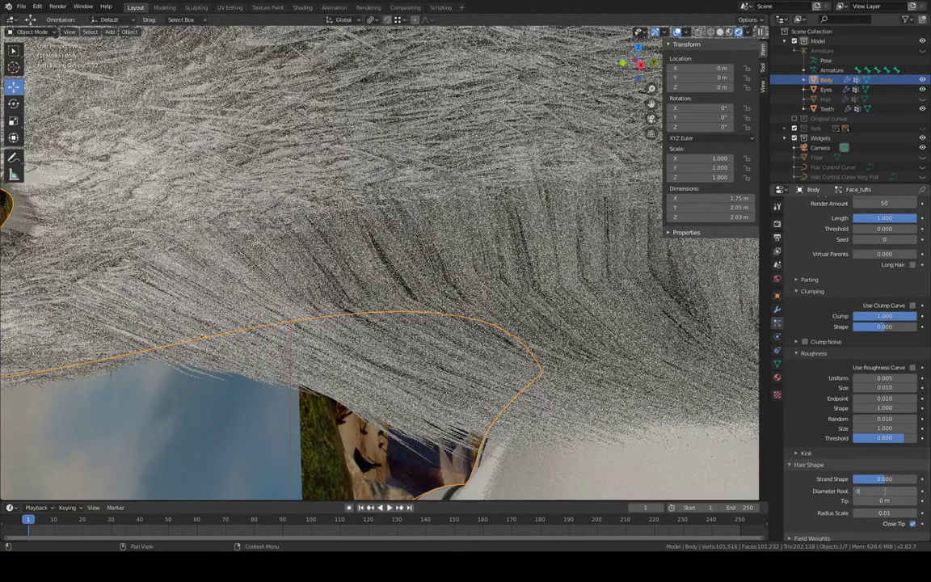
{"action": "type", "text": "0"}
{"action": "key", "text": "Return"}
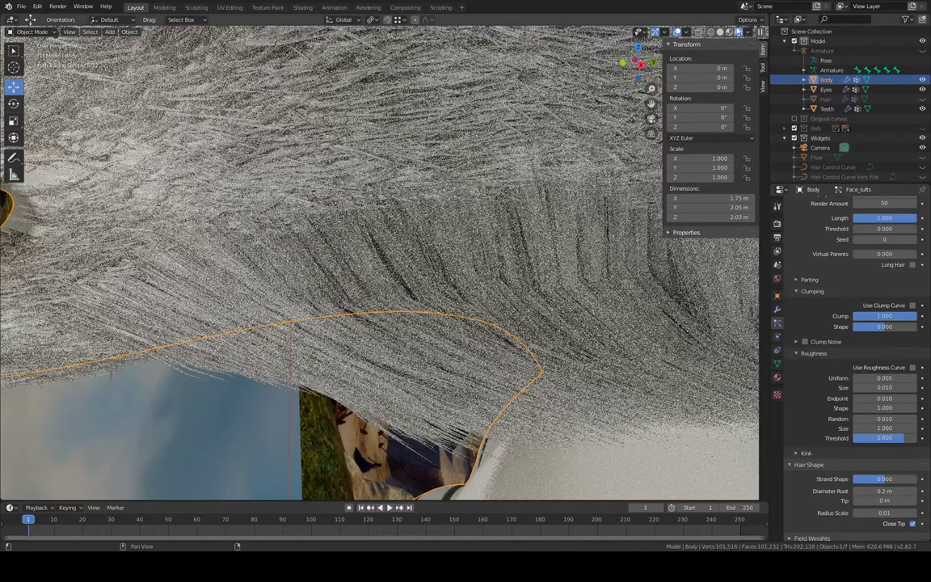
{"action": "left_click", "coordinate": [730, 34]}
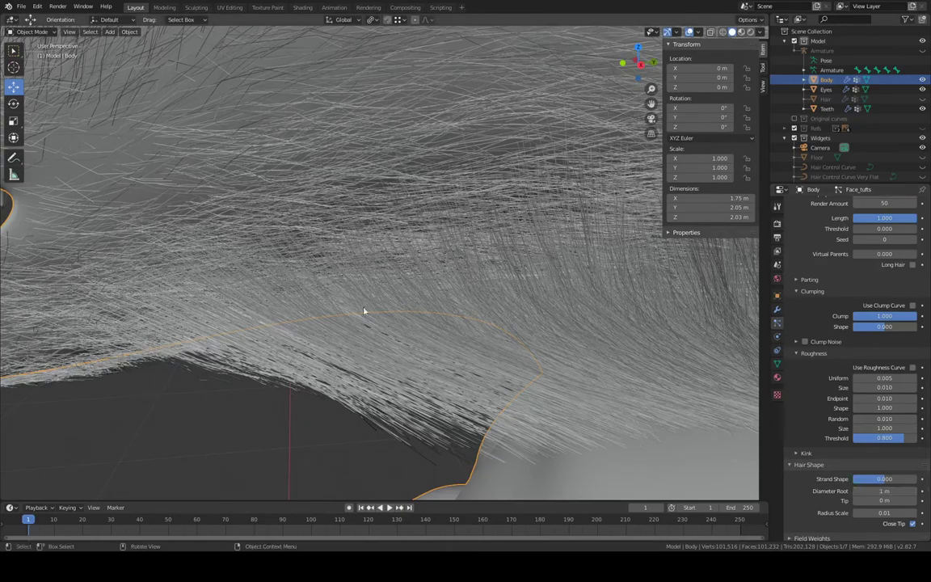
Set the root diameter of the face tuft strands to 0.15 m and check the fur on the whole head
{"action": "mouse_move", "coordinate": [468, 277]}
{"action": "middle_mouse_down"}
{"action": "mouse_move", "coordinate": [418, 273]}
{"action": "mouse_move", "coordinate": [463, 276]}
{"action": "middle_mouse_up"}
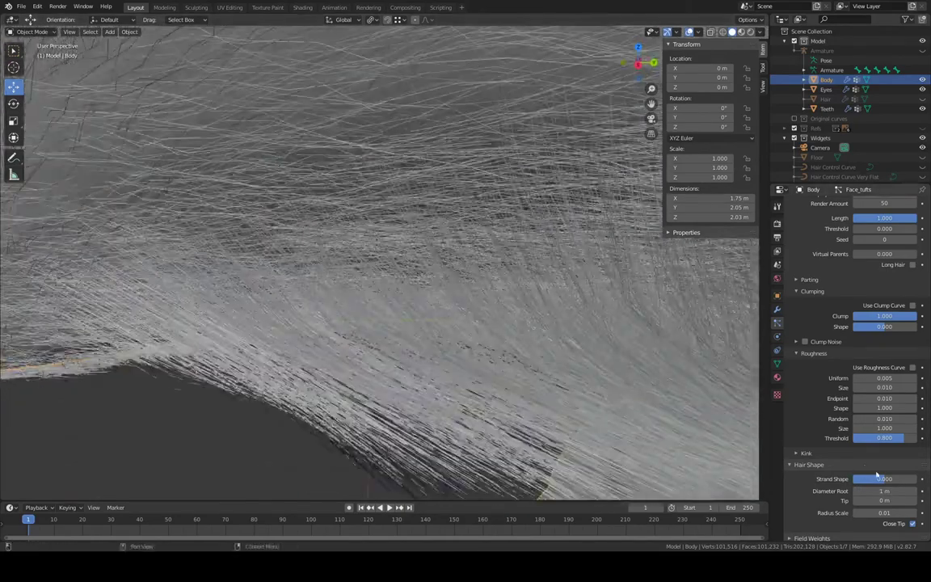
{"action": "left_click", "coordinate": [889, 490]}
{"action": "type", "text": "0.15"}
{"action": "key", "text": "Return"}
{"action": "middle_click_drag", "start_coordinate": [476, 216], "coordinate": [536, 222]}
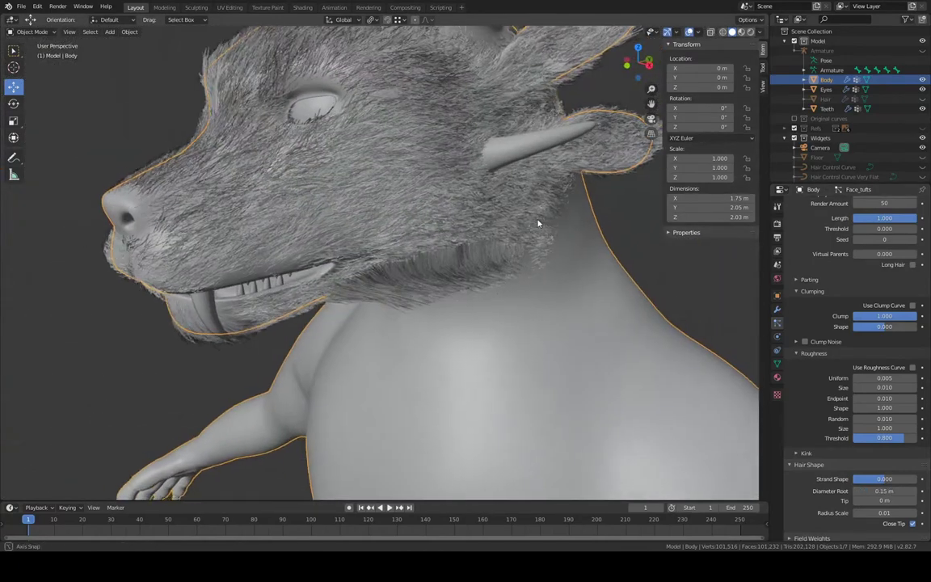
{"action": "middle_click_drag", "start_coordinate": [489, 177], "coordinate": [875, 239]}
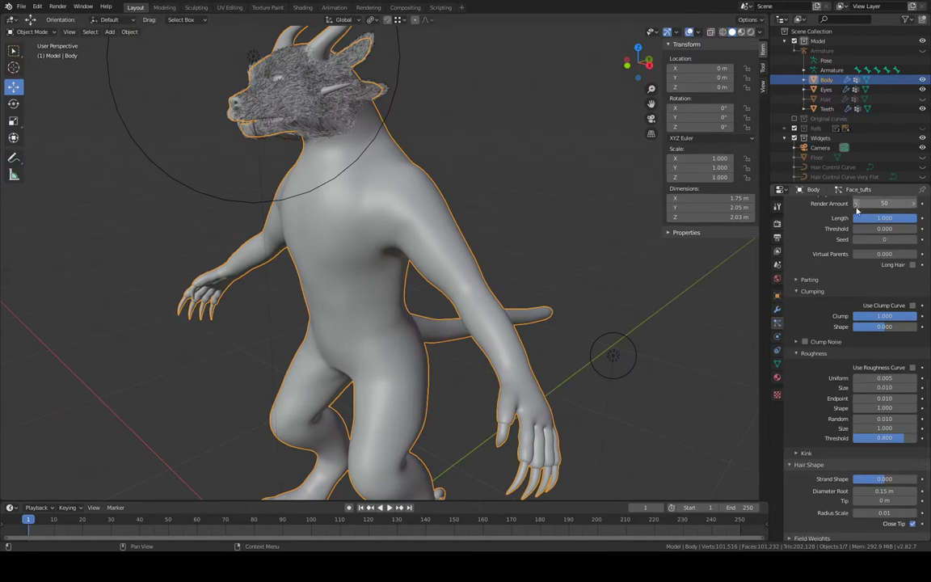
Hide the face fur and face tufts in the viewport, display the Paws_Fur particle system, and make it the active one
{"action": "scroll", "coordinate": [876, 239], "scroll_direction": "up", "scroll_amount": 15}
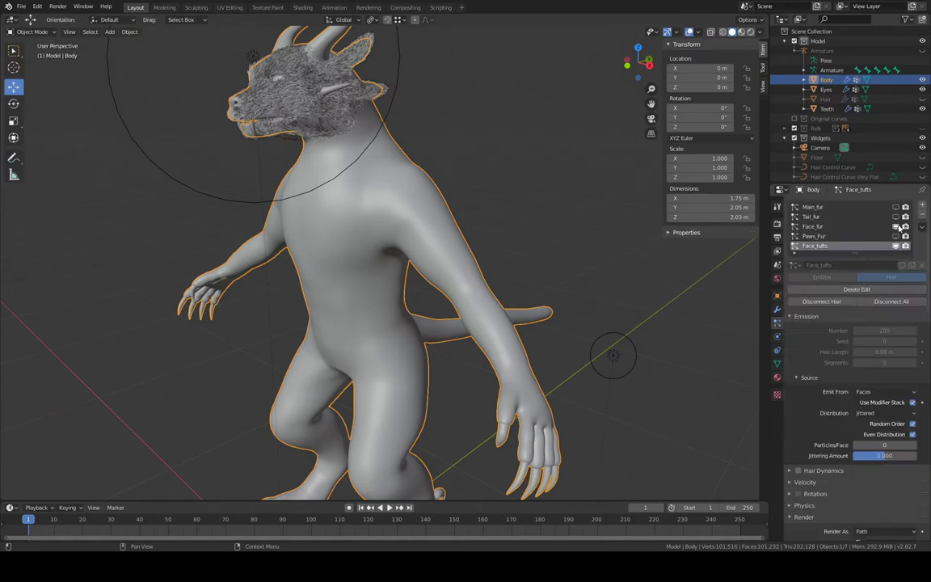
{"action": "left_click", "coordinate": [897, 227]}
{"action": "left_click", "coordinate": [896, 236]}
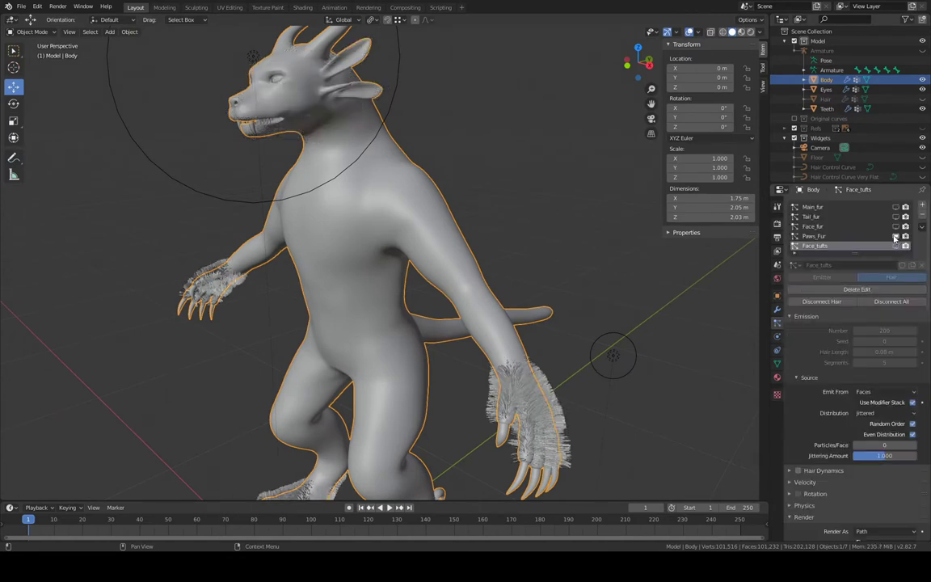
{"action": "left_click", "coordinate": [845, 236]}
Discard the particle-mode edits of Paws_Fur, set its hair number to 2000, and inspect the fur on the paws
{"action": "scroll", "coordinate": [846, 324], "scroll_direction": "down", "scroll_amount": 3}
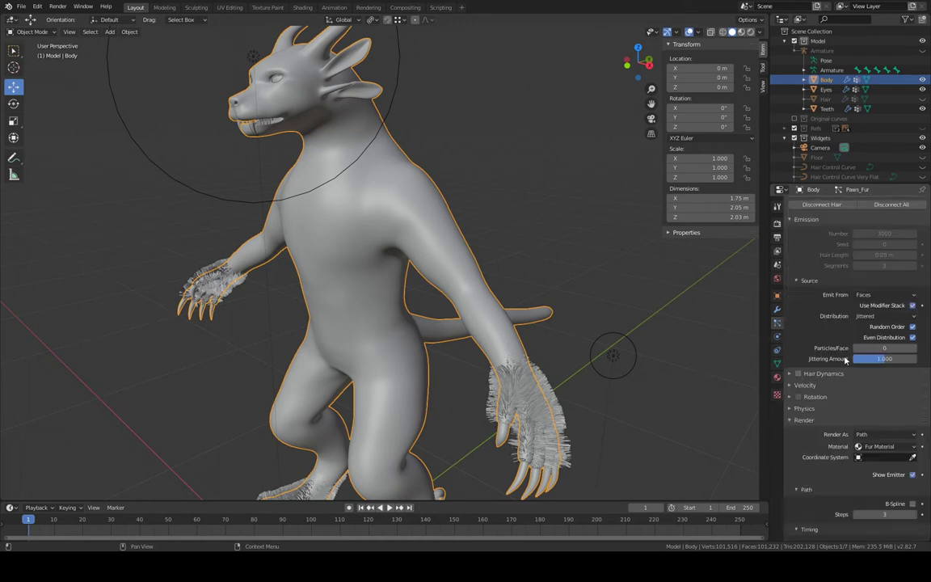
{"action": "scroll", "coordinate": [846, 354], "scroll_direction": "down", "scroll_amount": 3}
{"action": "scroll", "coordinate": [849, 349], "scroll_direction": "down", "scroll_amount": 6}
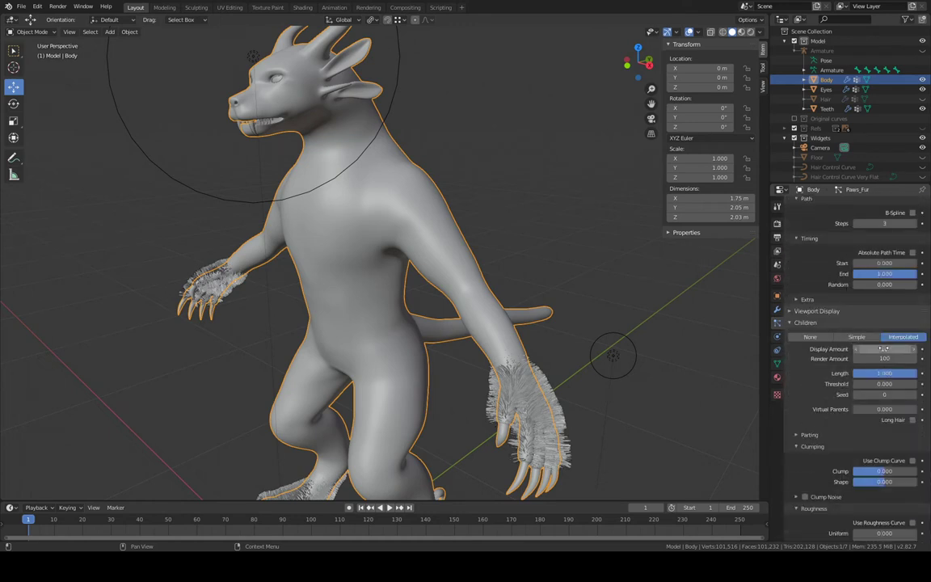
{"action": "scroll", "coordinate": [871, 391], "scroll_direction": "up", "scroll_amount": 10}
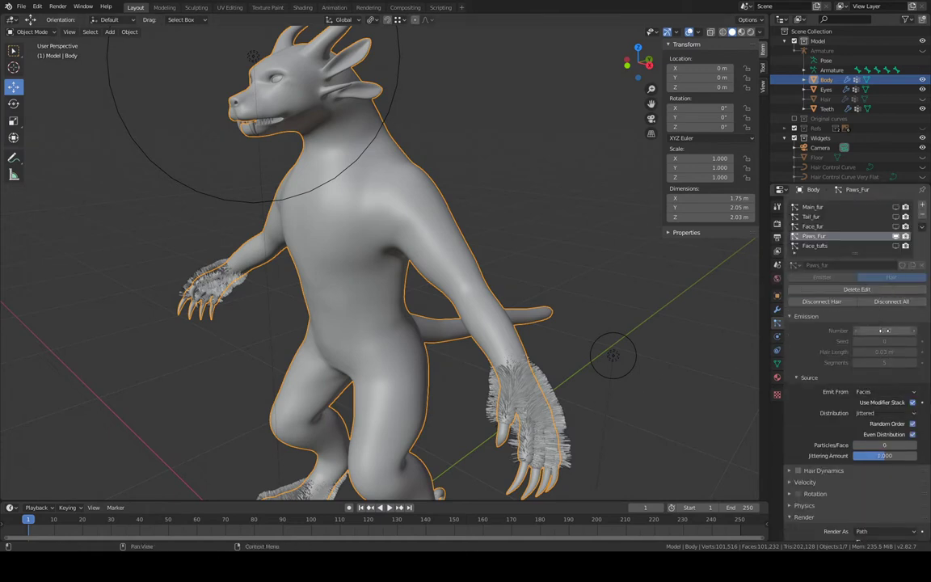
{"action": "left_click", "coordinate": [29, 32]}
{"action": "left_click", "coordinate": [857, 289]}
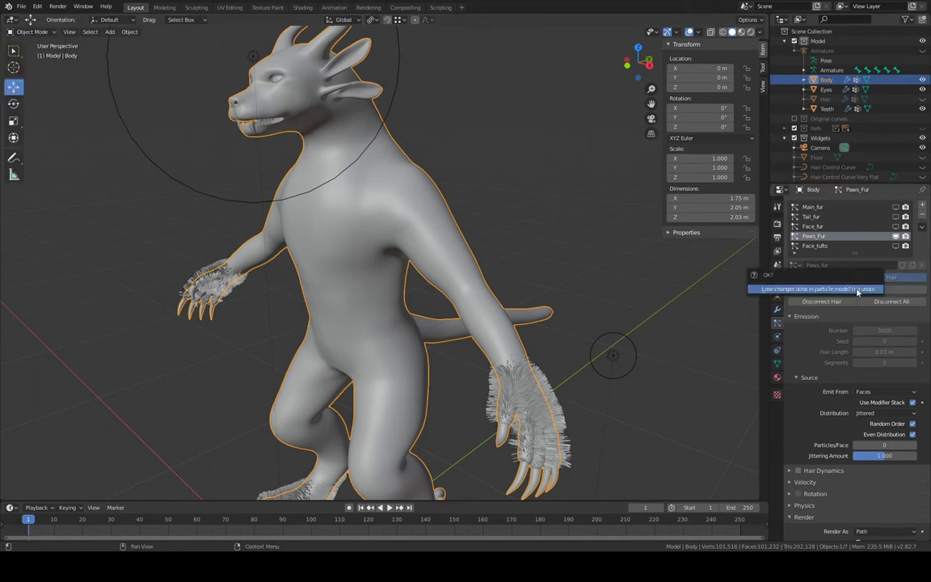
{"action": "left_click", "coordinate": [858, 291]}
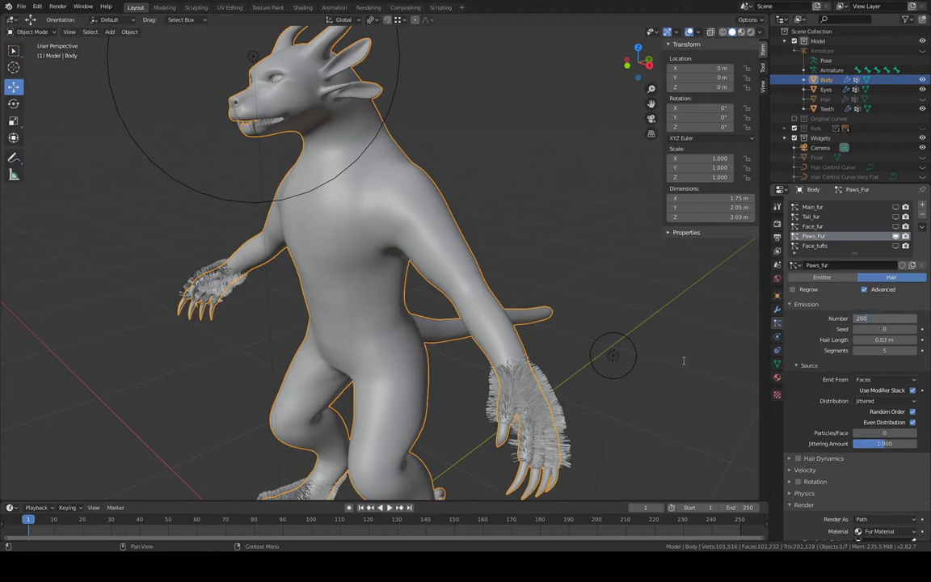
{"action": "key", "text": "Return"}
{"action": "middle_click_drag", "start_coordinate": [529, 348], "coordinate": [438, 215], "text": "shift"}
{"action": "scroll", "coordinate": [540, 128], "scroll_direction": "up", "scroll_amount": 4}
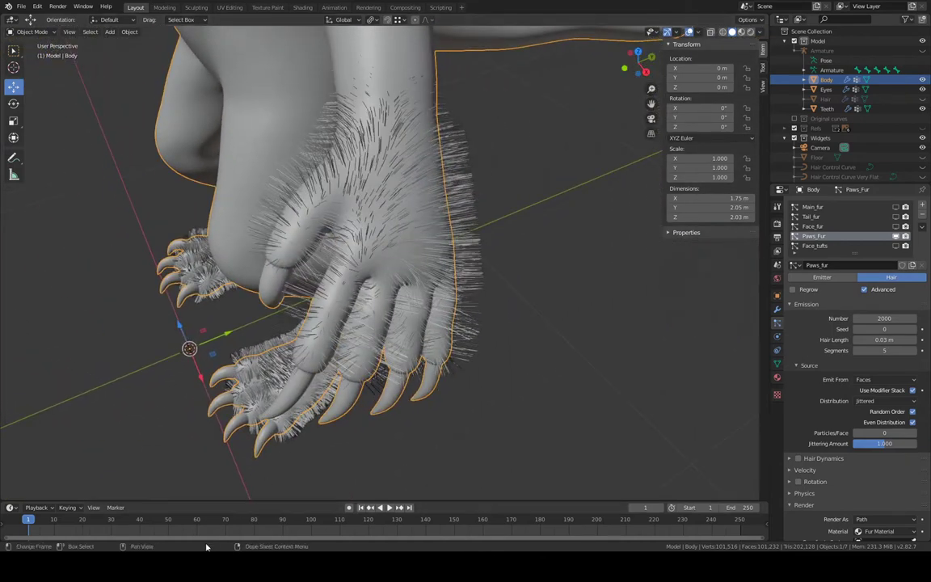
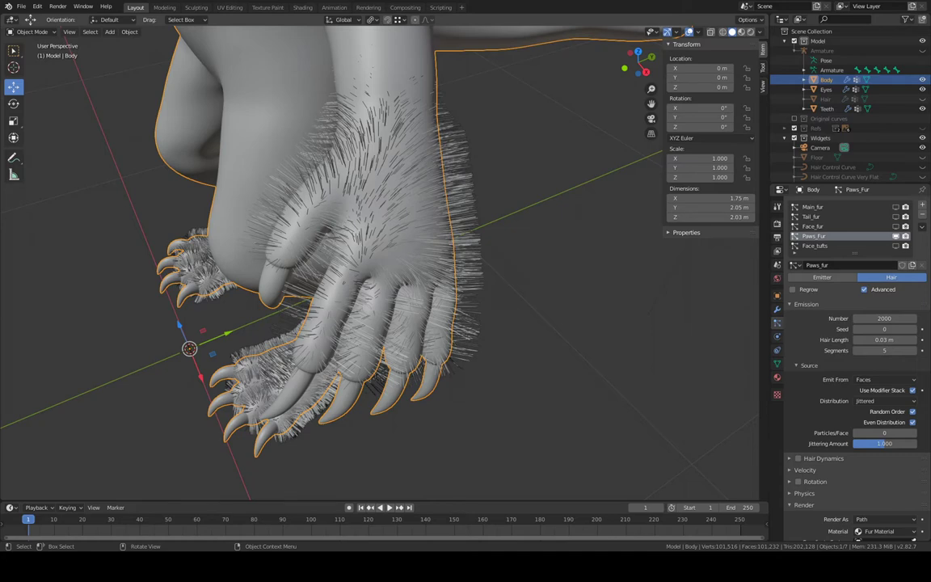
{"action": "middle_click_drag", "start_coordinate": [524, 208], "coordinate": [493, 219], "text": "shift"}
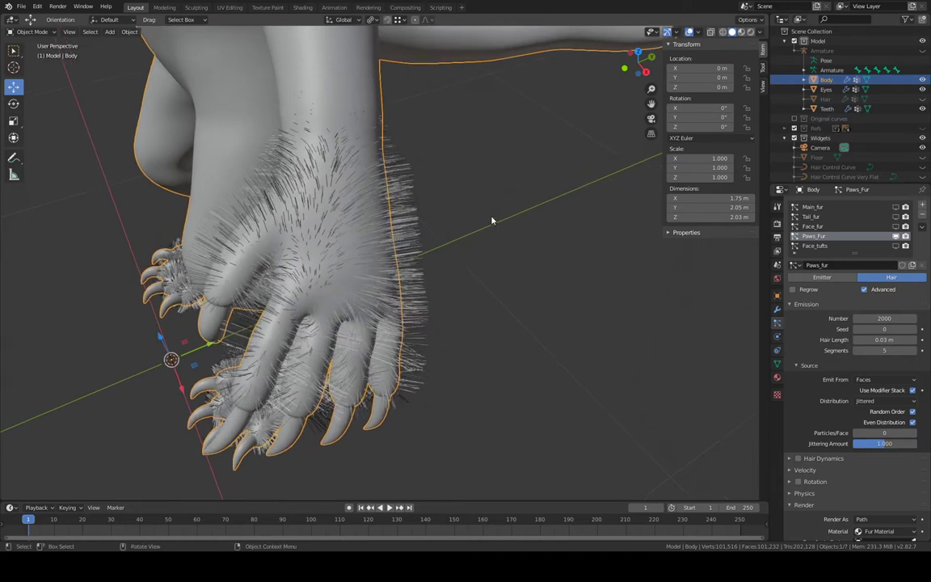
{"action": "scroll", "coordinate": [492, 218], "scroll_direction": "down", "scroll_amount": 1}
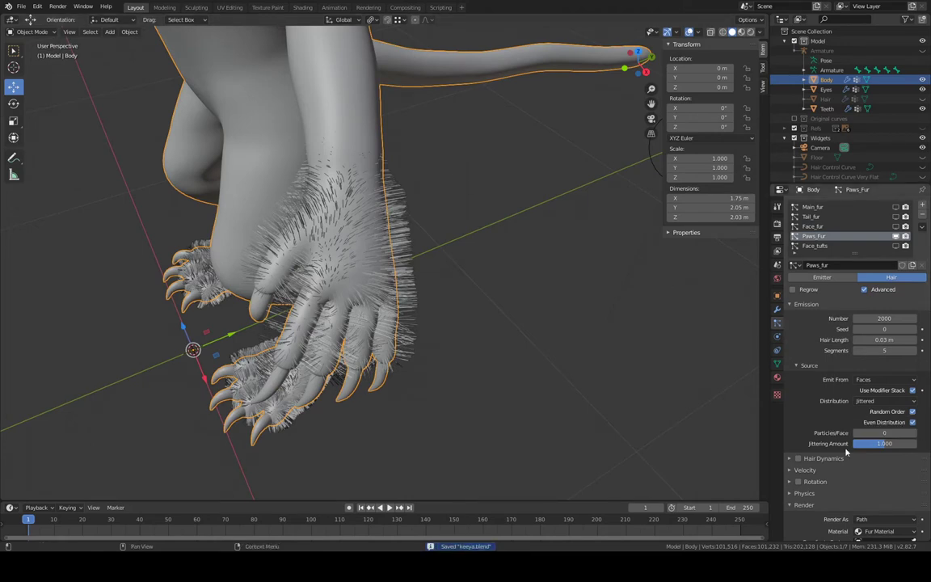
Enter Particle Edit mode and comb the fur on the back of the hand from the wrist toward the claws
{"action": "scroll", "coordinate": [847, 452], "scroll_direction": "down", "scroll_amount": 4}
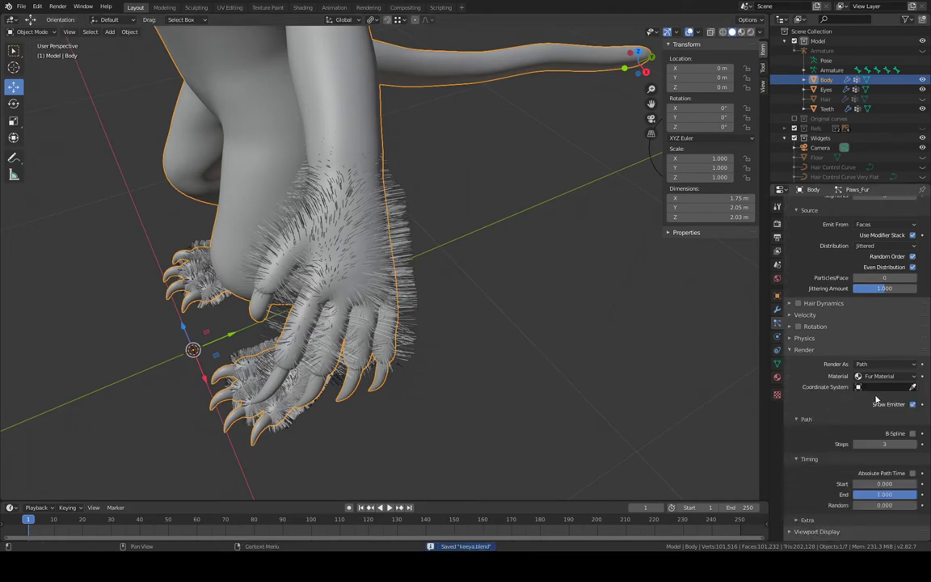
{"action": "left_click", "coordinate": [35, 32]}
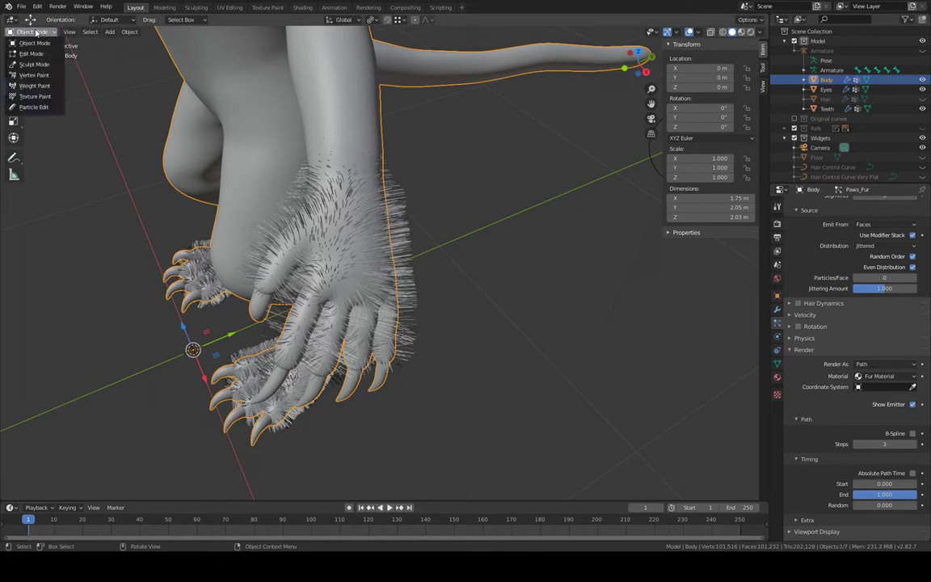
{"action": "left_click", "coordinate": [35, 108]}
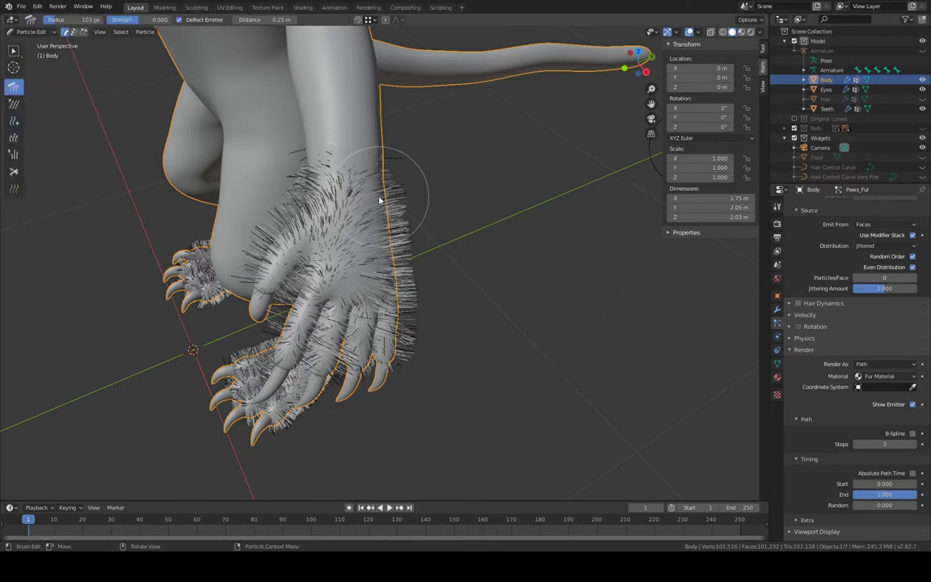
{"action": "middle_click_drag", "start_coordinate": [380, 200], "coordinate": [473, 180]}
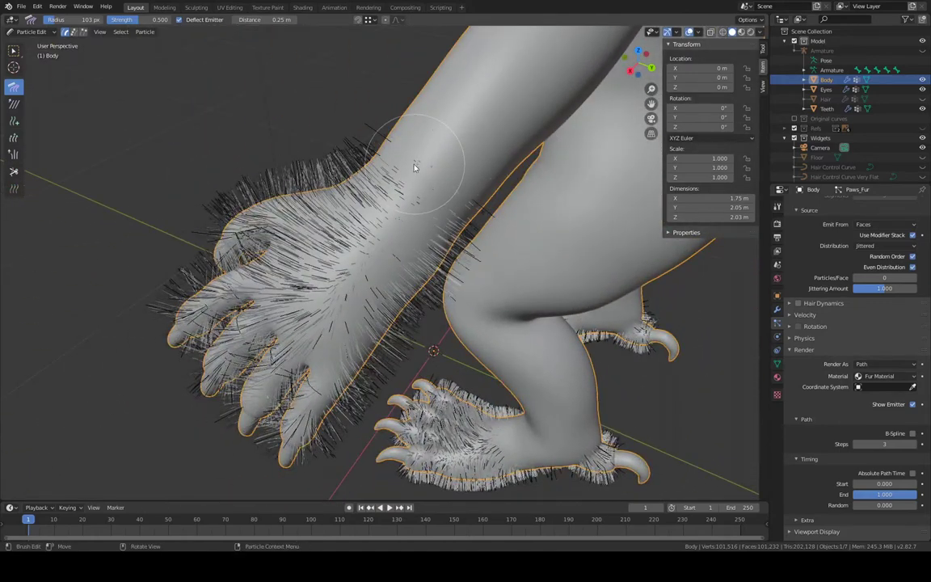
{"action": "mouse_move", "coordinate": [376, 230]}
{"action": "left_mouse_down"}
{"action": "mouse_move", "coordinate": [241, 318]}
{"action": "mouse_move", "coordinate": [199, 482]}
{"action": "mouse_move", "coordinate": [185, 499]}
{"action": "left_mouse_up"}
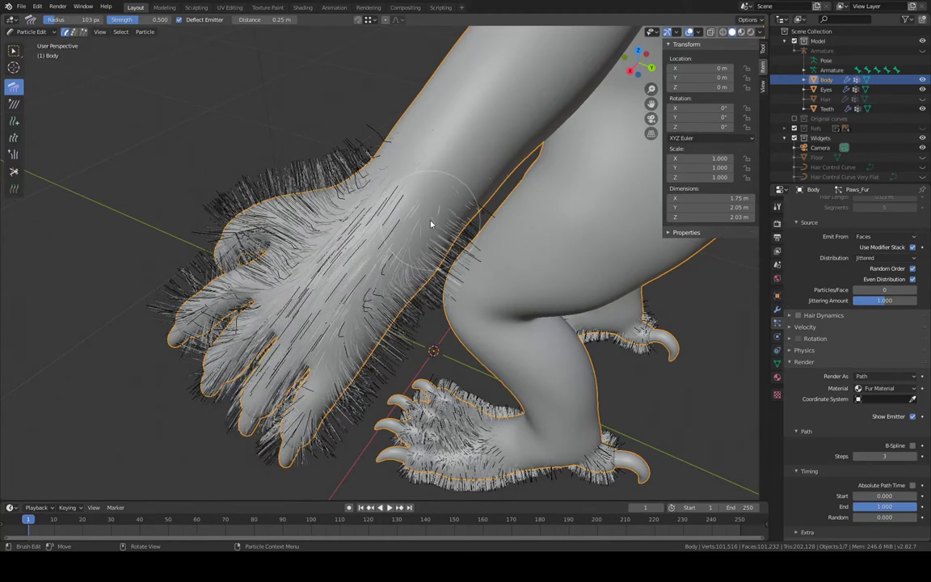
{"action": "left_click_drag", "start_coordinate": [383, 292], "coordinate": [264, 475]}
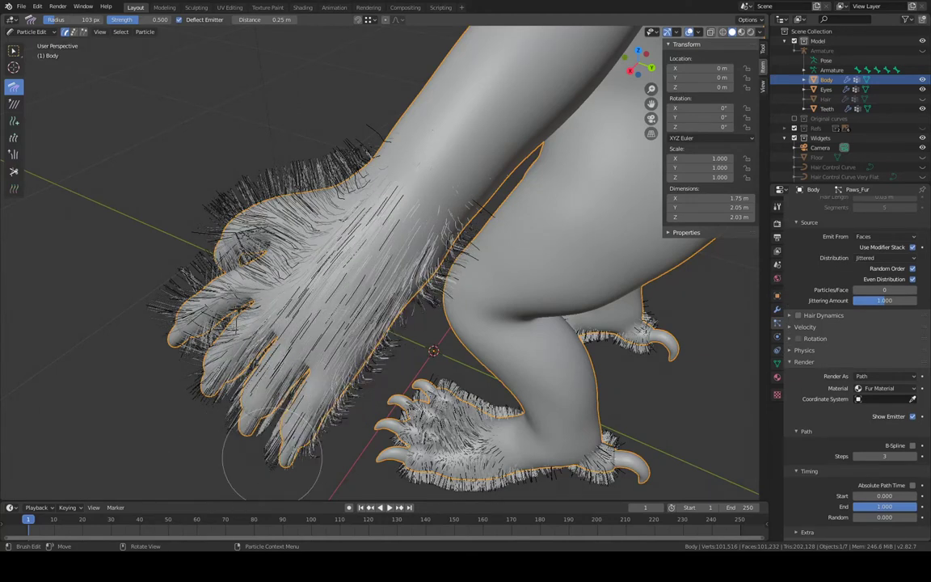
Comb the fur on the thumb side of the hand and along the neighbouring fingers toward their tips
{"action": "middle_click_drag", "start_coordinate": [315, 251], "coordinate": [360, 207]}
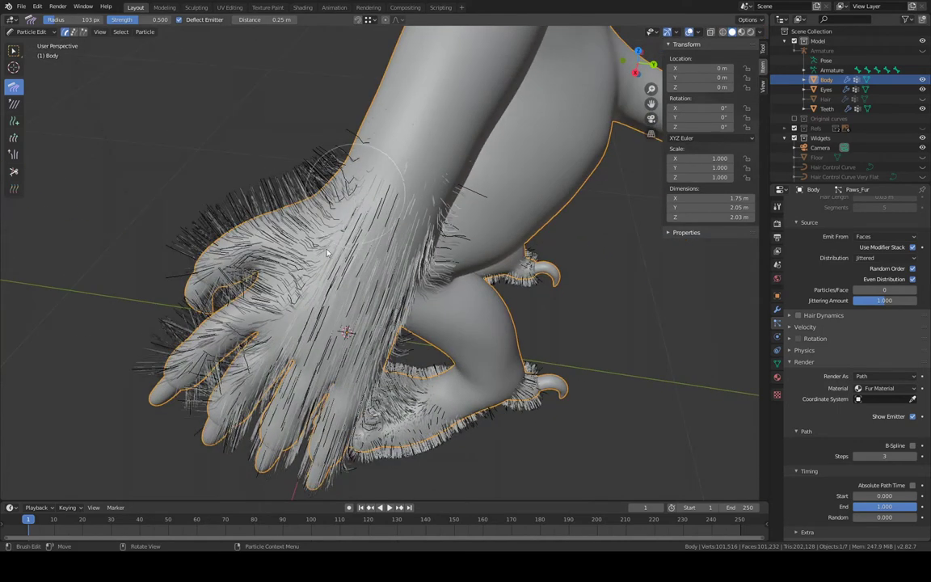
{"action": "mouse_move", "coordinate": [327, 253]}
{"action": "left_mouse_down"}
{"action": "mouse_move", "coordinate": [267, 279]}
{"action": "mouse_move", "coordinate": [174, 406]}
{"action": "left_mouse_up"}
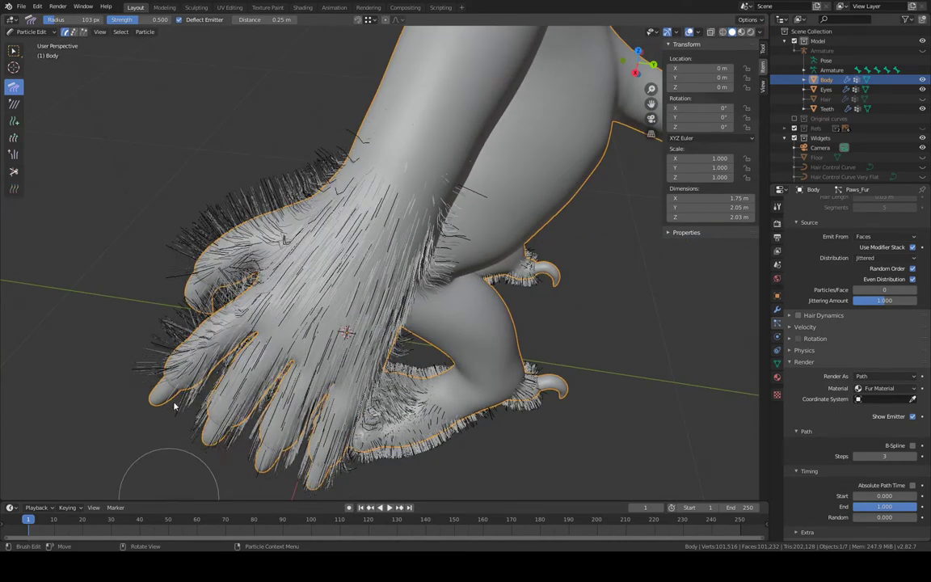
{"action": "mouse_move", "coordinate": [198, 358]}
{"action": "left_mouse_down"}
{"action": "mouse_move", "coordinate": [162, 381]}
{"action": "mouse_move", "coordinate": [125, 473]}
{"action": "left_mouse_up"}
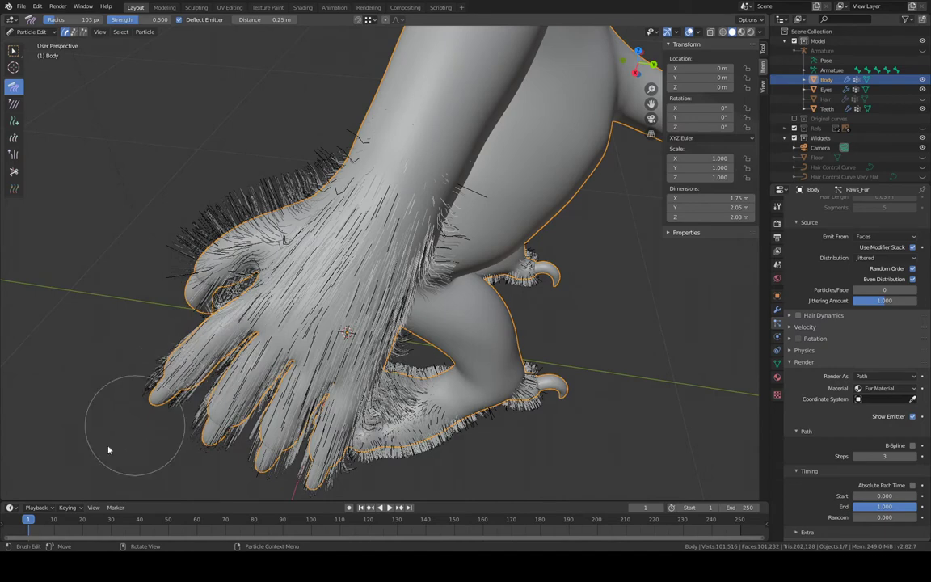
{"action": "mouse_move", "coordinate": [338, 164]}
{"action": "left_mouse_down"}
{"action": "mouse_move", "coordinate": [218, 229]}
{"action": "mouse_move", "coordinate": [127, 354]}
{"action": "left_mouse_up"}
Comb the fur along the hand's outer side and upper contour, smoothing it down toward the claws
{"action": "middle_click_drag", "start_coordinate": [128, 354], "coordinate": [466, 209]}
{"action": "mouse_move", "coordinate": [439, 245]}
{"action": "left_mouse_down"}
{"action": "mouse_move", "coordinate": [306, 373]}
{"action": "mouse_move", "coordinate": [263, 482]}
{"action": "left_mouse_up"}
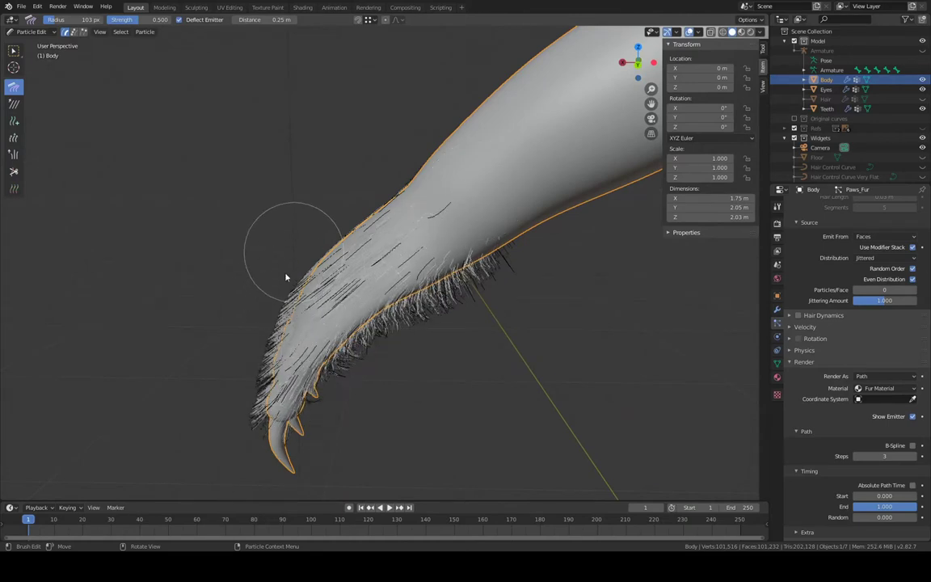
{"action": "left_click_drag", "start_coordinate": [269, 345], "coordinate": [249, 543]}
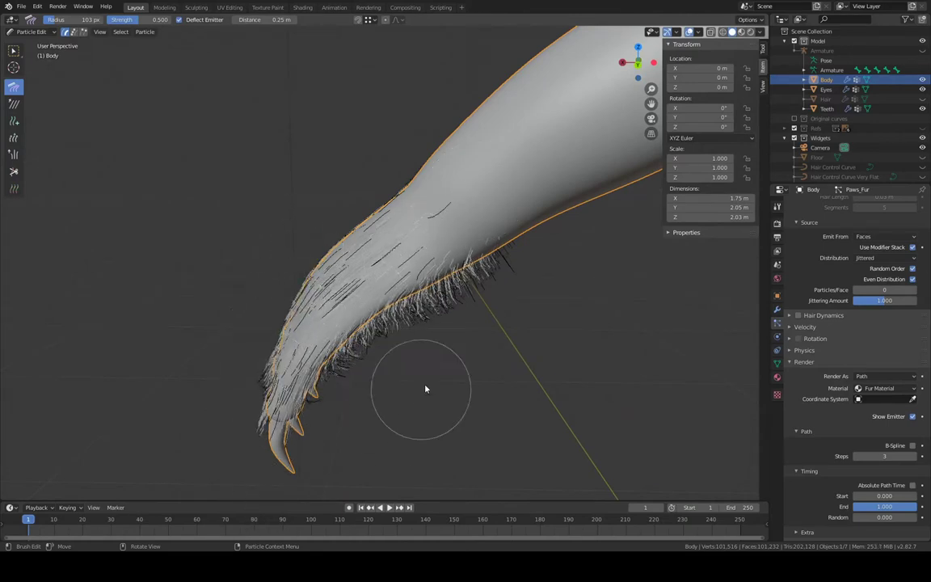
Comb the fur on the palm side of the hand and the inner wrist toward the fingers
{"action": "mouse_move", "coordinate": [424, 386]}
{"action": "middle_mouse_down"}
{"action": "mouse_move", "coordinate": [444, 345]}
{"action": "mouse_move", "coordinate": [447, 370]}
{"action": "mouse_move", "coordinate": [372, 327]}
{"action": "mouse_move", "coordinate": [355, 300]}
{"action": "mouse_move", "coordinate": [388, 190]}
{"action": "mouse_move", "coordinate": [365, 186]}
{"action": "middle_mouse_up"}
{"action": "mouse_move", "coordinate": [366, 185]}
{"action": "left_mouse_down"}
{"action": "mouse_move", "coordinate": [294, 501]}
{"action": "mouse_move", "coordinate": [304, 538]}
{"action": "left_mouse_up"}
{"action": "middle_click_drag", "start_coordinate": [284, 404], "coordinate": [286, 349], "text": "shift"}
{"action": "left_click_drag", "start_coordinate": [280, 333], "coordinate": [290, 490]}
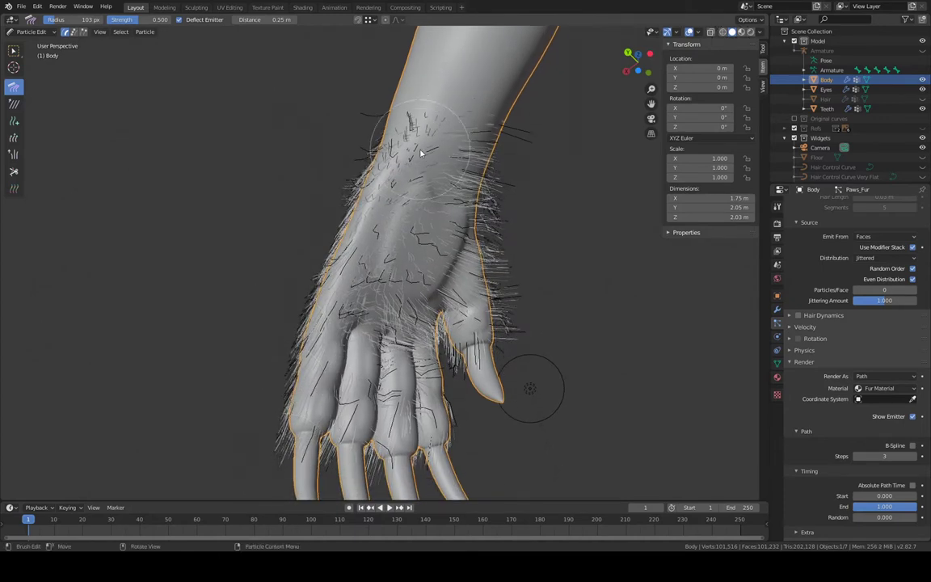
{"action": "left_click_drag", "start_coordinate": [405, 177], "coordinate": [378, 273]}
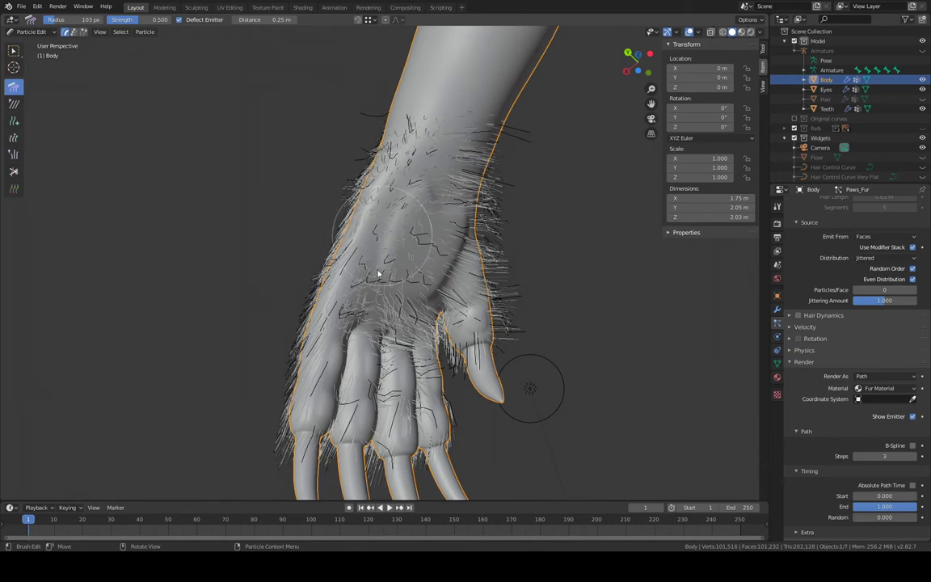
Comb the fringe of fur under the wrist and along the hand's lower edge from the forearm toward the claws
{"action": "mouse_move", "coordinate": [438, 202]}
{"action": "middle_mouse_down"}
{"action": "mouse_move", "coordinate": [537, 254]}
{"action": "mouse_move", "coordinate": [550, 240]}
{"action": "middle_mouse_up"}
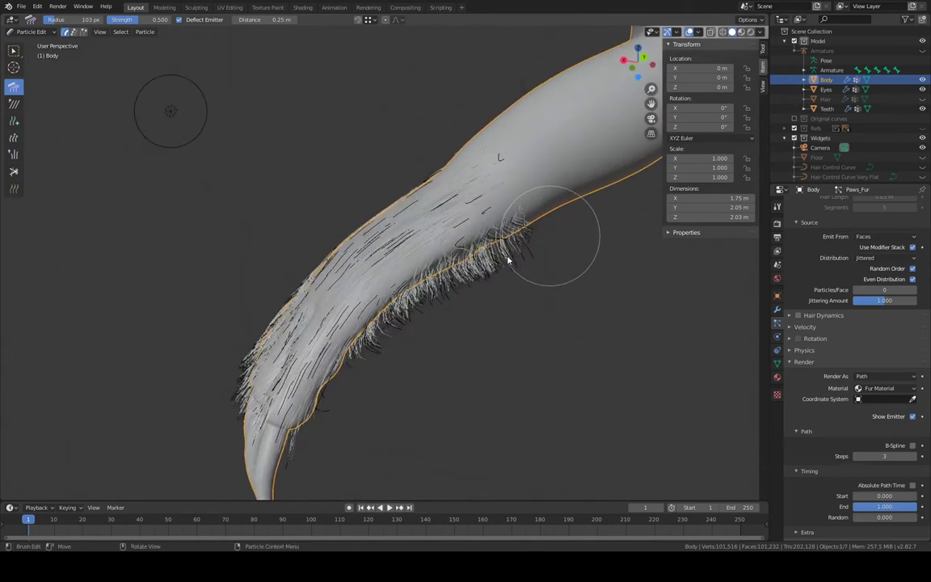
{"action": "mouse_move", "coordinate": [507, 258]}
{"action": "left_mouse_down"}
{"action": "mouse_move", "coordinate": [422, 303]}
{"action": "mouse_move", "coordinate": [371, 346]}
{"action": "mouse_move", "coordinate": [326, 404]}
{"action": "mouse_move", "coordinate": [332, 440]}
{"action": "left_mouse_up"}
{"action": "mouse_move", "coordinate": [451, 310]}
{"action": "middle_mouse_down"}
{"action": "mouse_move", "coordinate": [366, 239]}
{"action": "mouse_move", "coordinate": [336, 285]}
{"action": "mouse_move", "coordinate": [350, 291]}
{"action": "mouse_move", "coordinate": [300, 345]}
{"action": "mouse_move", "coordinate": [302, 284]}
{"action": "middle_mouse_up"}
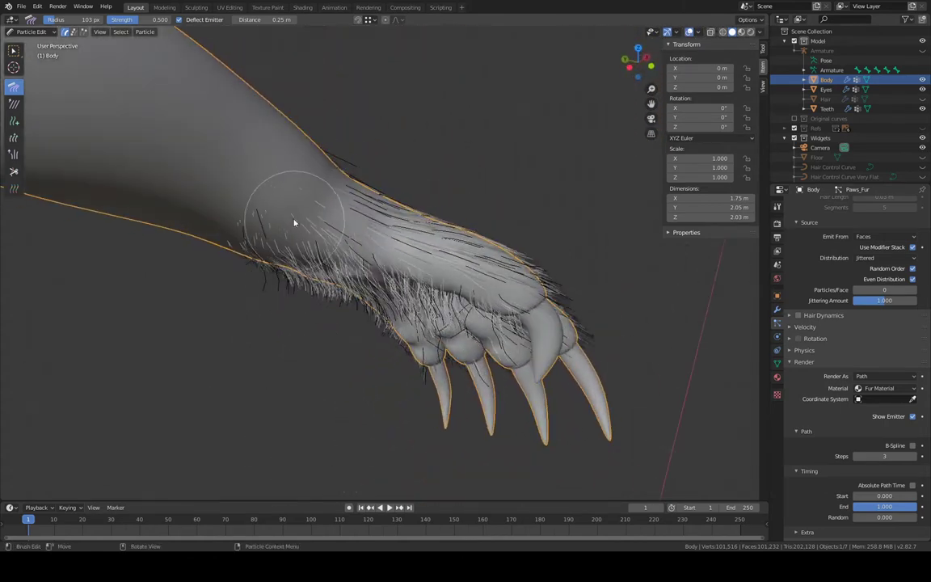
{"action": "mouse_move", "coordinate": [313, 205]}
{"action": "left_mouse_down"}
{"action": "mouse_move", "coordinate": [364, 219]}
{"action": "mouse_move", "coordinate": [499, 285]}
{"action": "mouse_move", "coordinate": [550, 328]}
{"action": "left_mouse_up"}
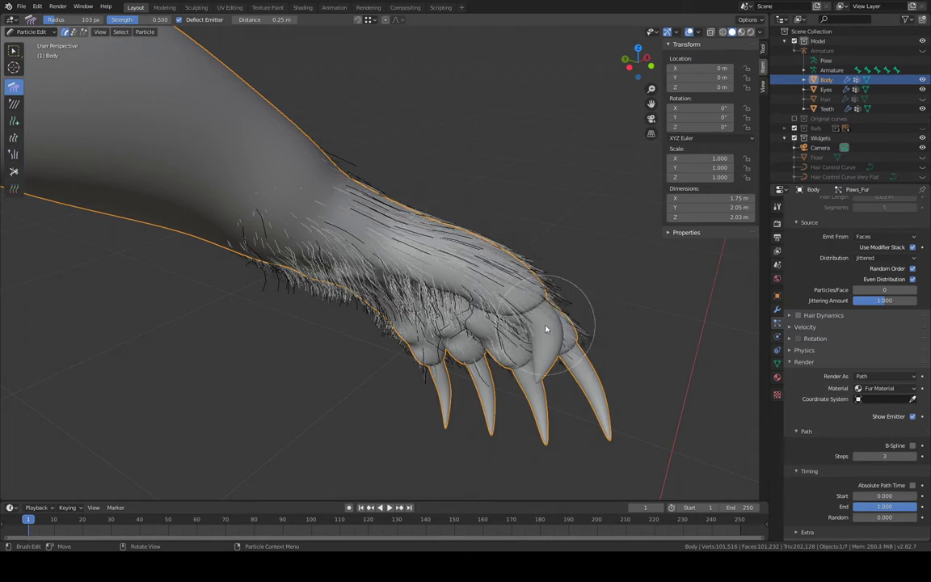
Comb the palm fur in long strokes from the inner wrist across the palm and down the fingers toward the claws
{"action": "mouse_move", "coordinate": [550, 327]}
{"action": "middle_mouse_down"}
{"action": "mouse_move", "coordinate": [558, 288]}
{"action": "mouse_move", "coordinate": [434, 214]}
{"action": "mouse_move", "coordinate": [362, 141]}
{"action": "middle_mouse_up"}
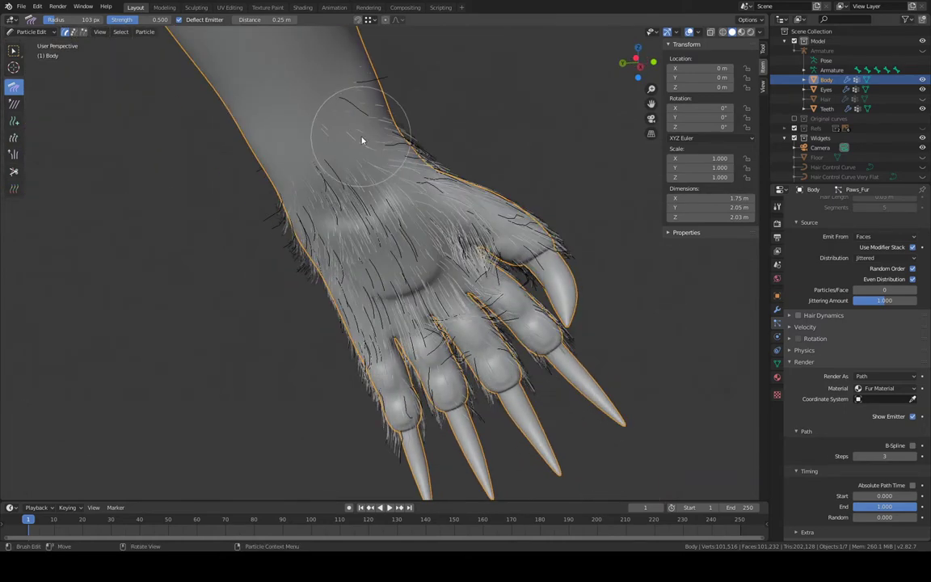
{"action": "mouse_move", "coordinate": [399, 182]}
{"action": "left_mouse_down"}
{"action": "mouse_move", "coordinate": [477, 249]}
{"action": "mouse_move", "coordinate": [533, 276]}
{"action": "mouse_move", "coordinate": [557, 319]}
{"action": "mouse_move", "coordinate": [513, 296]}
{"action": "left_mouse_up"}
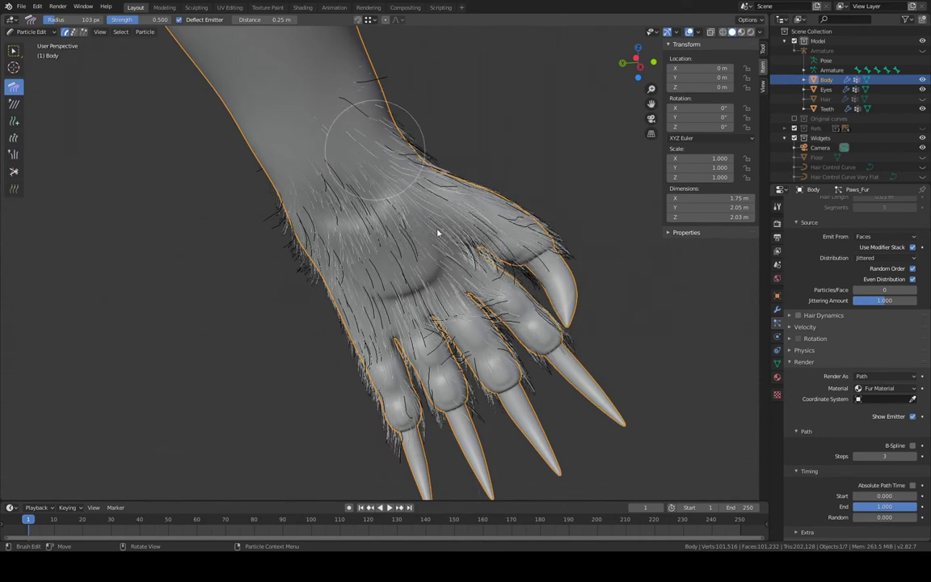
{"action": "left_click_drag", "start_coordinate": [437, 234], "coordinate": [576, 433]}
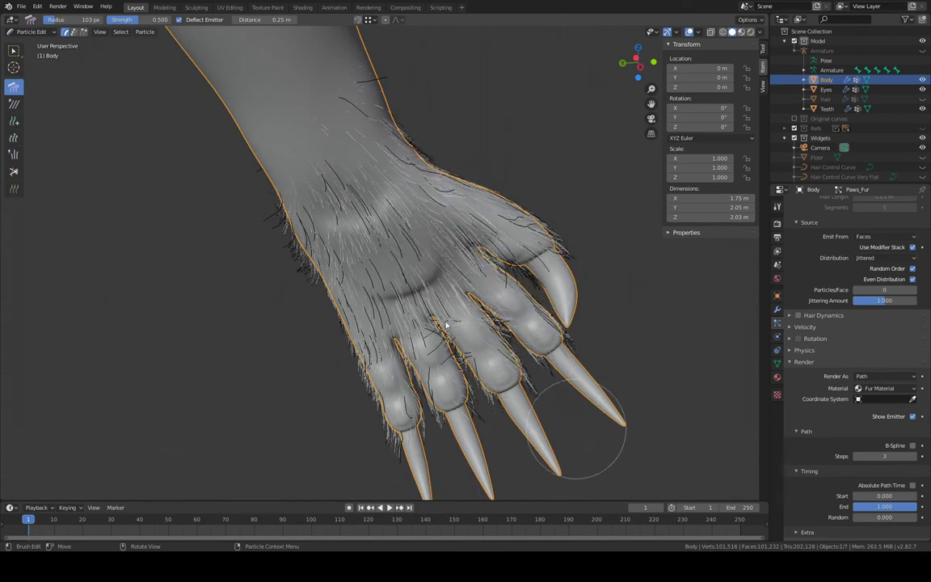
{"action": "left_click_drag", "start_coordinate": [437, 273], "coordinate": [566, 464]}
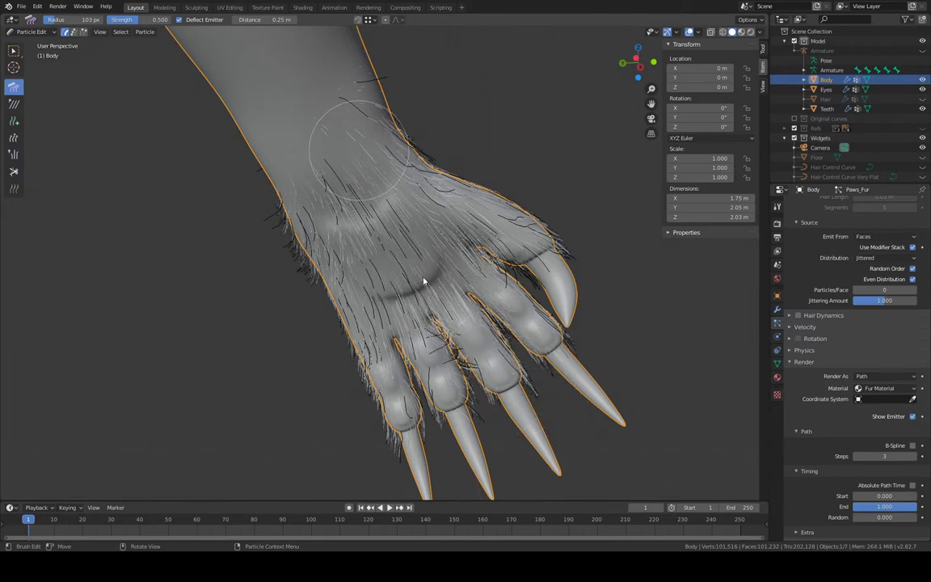
{"action": "left_click_drag", "start_coordinate": [424, 280], "coordinate": [530, 479]}
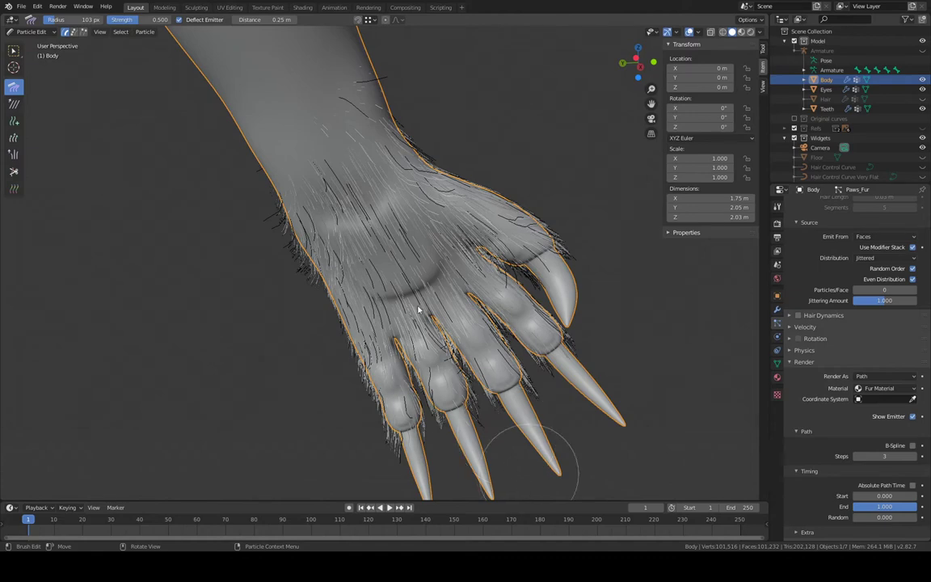
{"action": "mouse_move", "coordinate": [381, 256]}
{"action": "left_mouse_down"}
{"action": "mouse_move", "coordinate": [372, 266]}
{"action": "mouse_move", "coordinate": [404, 340]}
{"action": "mouse_move", "coordinate": [422, 424]}
{"action": "left_mouse_up"}
Smooth the fur along the palm's outer edge and the hand's underside contour from the wrist toward the claws
{"action": "middle_click_drag", "start_coordinate": [303, 218], "coordinate": [388, 153]}
{"action": "mouse_move", "coordinate": [376, 231]}
{"action": "left_mouse_down"}
{"action": "mouse_move", "coordinate": [324, 255]}
{"action": "mouse_move", "coordinate": [331, 315]}
{"action": "mouse_move", "coordinate": [324, 356]}
{"action": "mouse_move", "coordinate": [343, 477]}
{"action": "left_mouse_up"}
{"action": "middle_click_drag", "start_coordinate": [343, 477], "coordinate": [514, 172]}
{"action": "mouse_move", "coordinate": [469, 220]}
{"action": "left_mouse_down"}
{"action": "mouse_move", "coordinate": [414, 251]}
{"action": "mouse_move", "coordinate": [316, 355]}
{"action": "mouse_move", "coordinate": [289, 469]}
{"action": "left_mouse_up"}
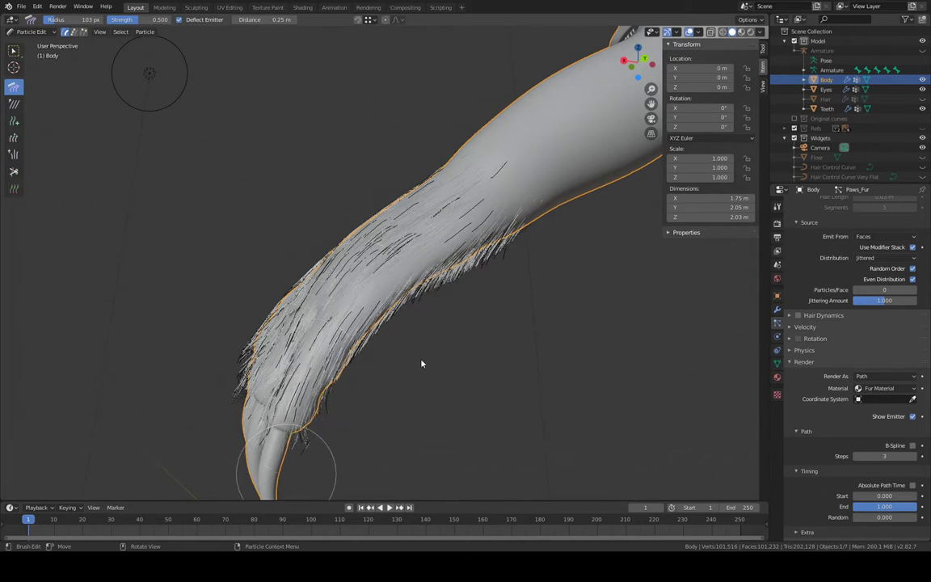
{"action": "mouse_move", "coordinate": [422, 364]}
{"action": "middle_mouse_down"}
{"action": "mouse_move", "coordinate": [441, 312]}
{"action": "mouse_move", "coordinate": [546, 245]}
{"action": "middle_mouse_up"}
{"action": "mouse_move", "coordinate": [491, 273]}
{"action": "left_mouse_down"}
{"action": "mouse_move", "coordinate": [421, 279]}
{"action": "mouse_move", "coordinate": [372, 311]}
{"action": "mouse_move", "coordinate": [332, 356]}
{"action": "mouse_move", "coordinate": [275, 501]}
{"action": "left_mouse_up"}
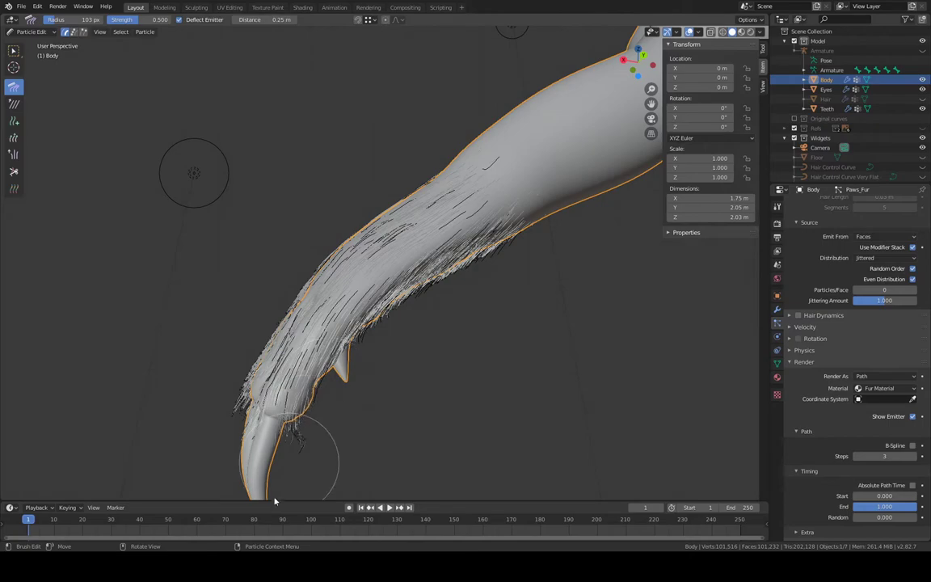
{"action": "middle_click_drag", "start_coordinate": [405, 370], "coordinate": [272, 212]}
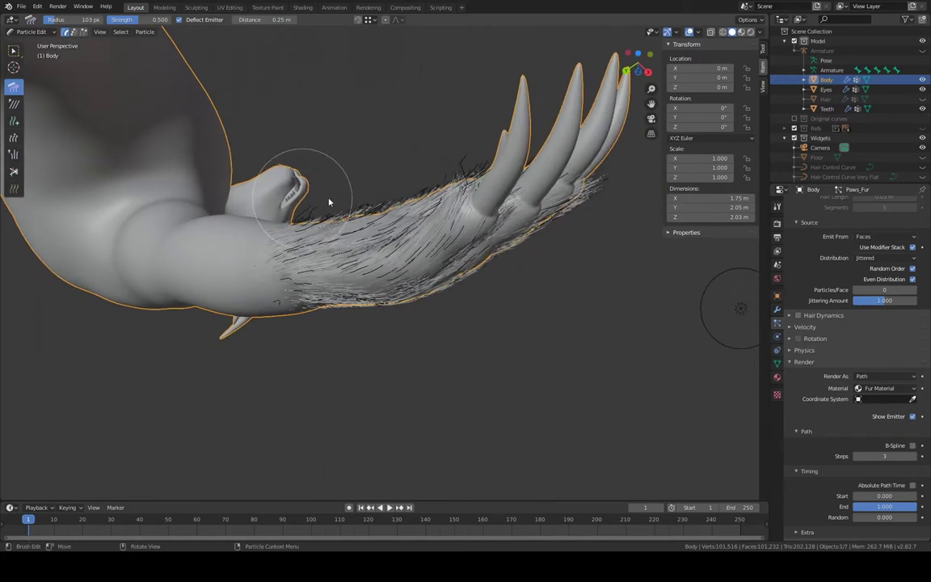
{"action": "mouse_move", "coordinate": [391, 191]}
{"action": "left_mouse_down"}
{"action": "mouse_move", "coordinate": [501, 130]}
{"action": "mouse_move", "coordinate": [587, 210]}
{"action": "left_mouse_up"}
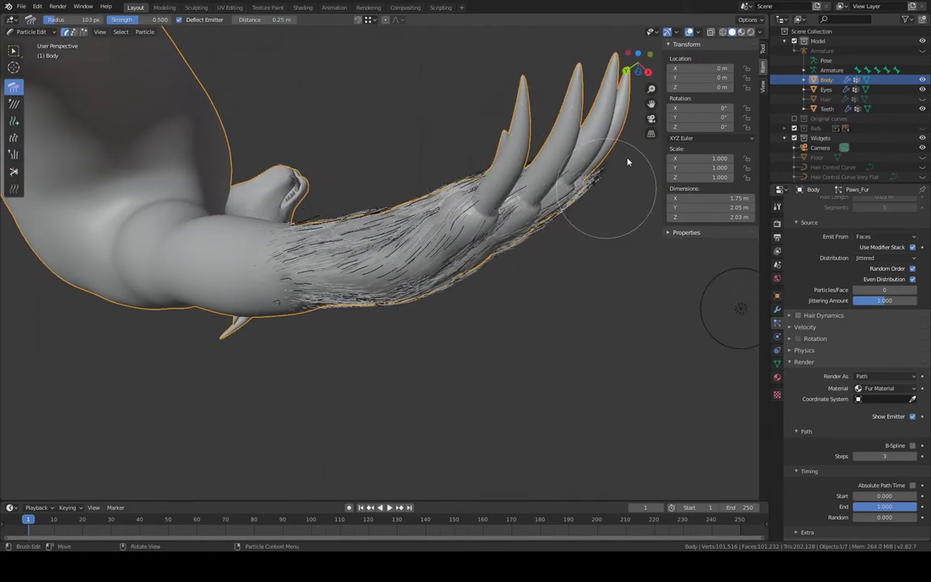
Reduce the comb brush radius to 54 px and comb the hairs around the thumb's tip and the gap beside it toward the claws
{"action": "mouse_move", "coordinate": [532, 245]}
{"action": "middle_mouse_down"}
{"action": "mouse_move", "coordinate": [574, 211]}
{"action": "mouse_move", "coordinate": [453, 74]}
{"action": "mouse_move", "coordinate": [429, 121]}
{"action": "mouse_move", "coordinate": [416, 109]}
{"action": "mouse_move", "coordinate": [477, 101]}
{"action": "mouse_move", "coordinate": [505, 131]}
{"action": "mouse_move", "coordinate": [503, 105]}
{"action": "mouse_move", "coordinate": [525, 117]}
{"action": "mouse_move", "coordinate": [497, 243]}
{"action": "mouse_move", "coordinate": [499, 281]}
{"action": "middle_mouse_up"}
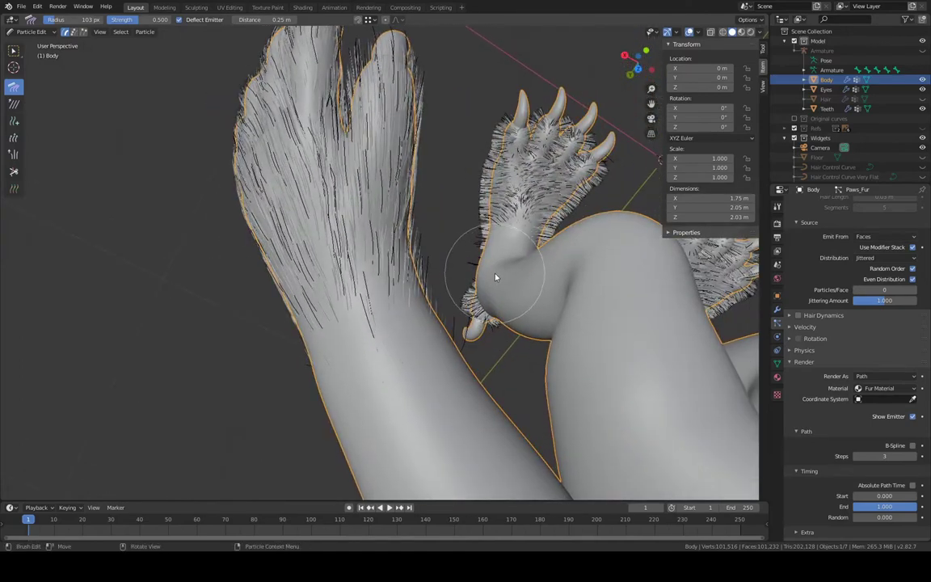
{"action": "key", "text": "f"}
{"action": "left_click", "coordinate": [471, 280]}
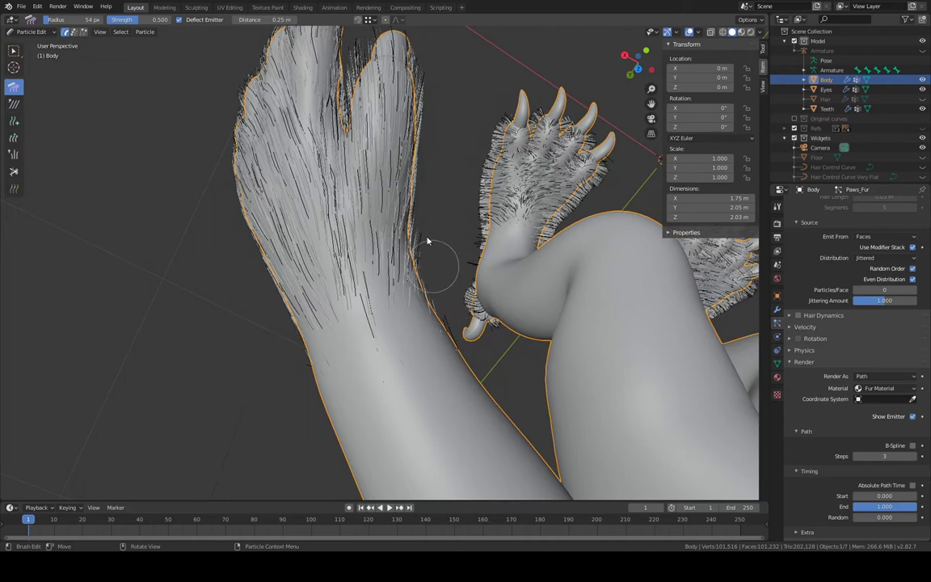
{"action": "middle_click_drag", "start_coordinate": [463, 141], "coordinate": [444, 283]}
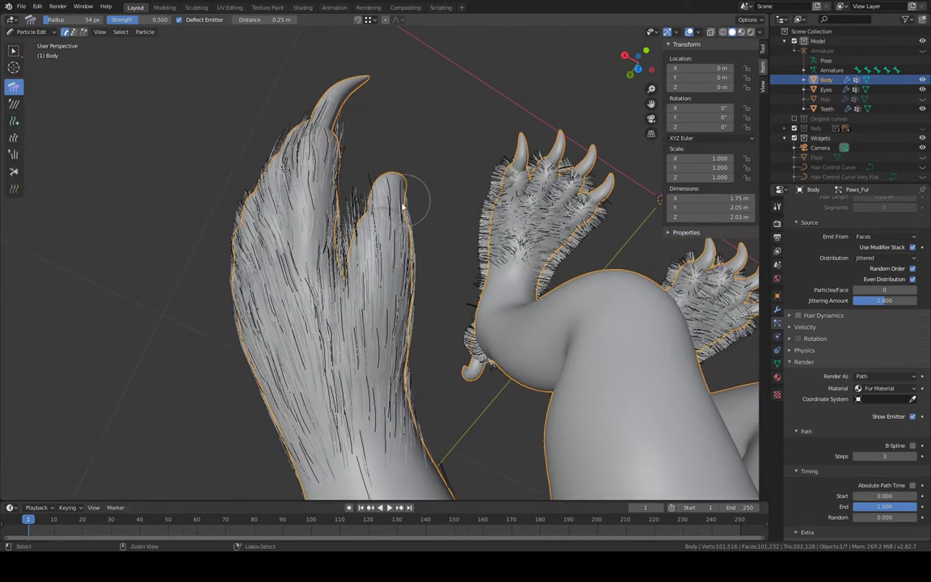
{"action": "middle_click_drag", "start_coordinate": [407, 205], "coordinate": [485, 229], "text": "ctrl"}
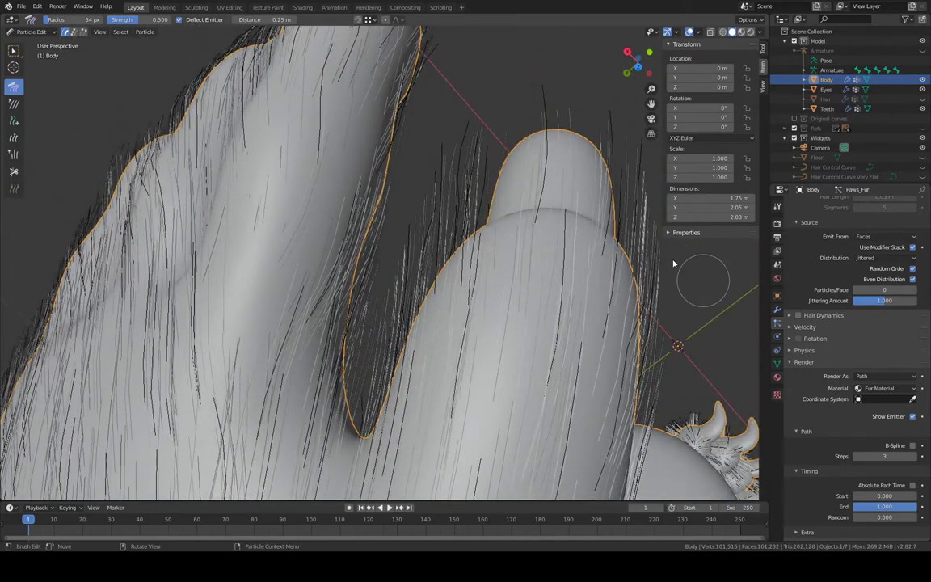
{"action": "left_click_drag", "start_coordinate": [657, 221], "coordinate": [591, 130]}
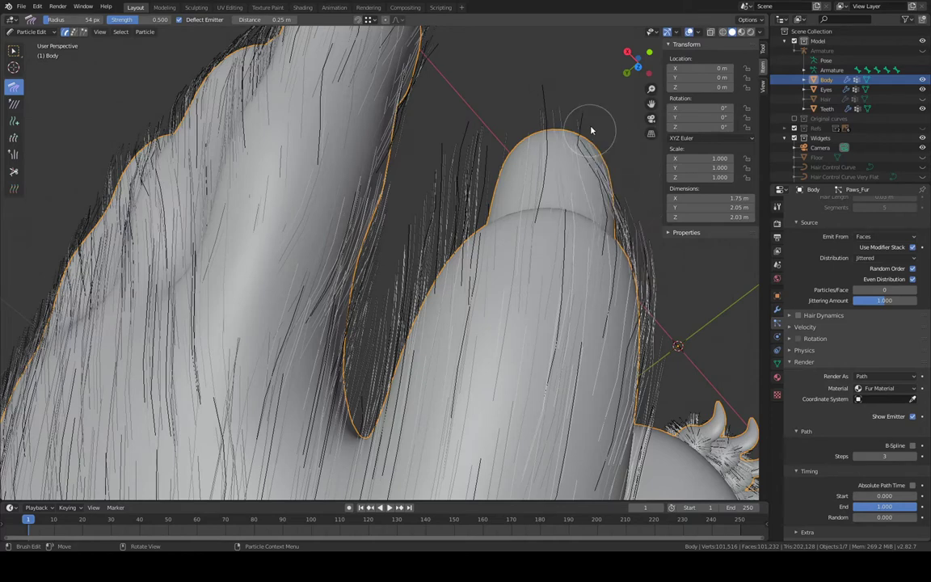
{"action": "mouse_move", "coordinate": [383, 337]}
{"action": "left_mouse_down"}
{"action": "mouse_move", "coordinate": [394, 293]}
{"action": "mouse_move", "coordinate": [523, 149]}
{"action": "mouse_move", "coordinate": [469, 194]}
{"action": "mouse_move", "coordinate": [506, 167]}
{"action": "mouse_move", "coordinate": [483, 160]}
{"action": "mouse_move", "coordinate": [524, 128]}
{"action": "left_mouse_up"}
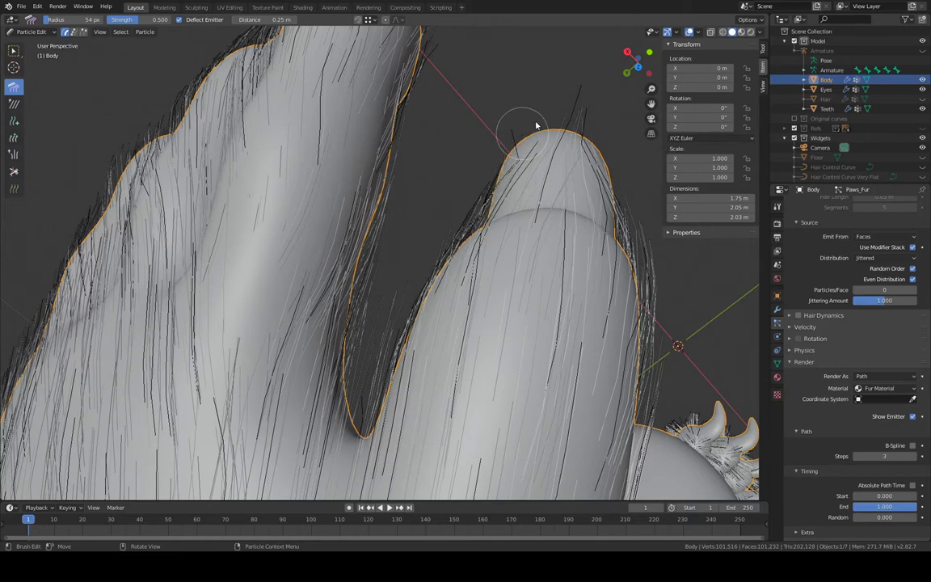
{"action": "mouse_move", "coordinate": [367, 321]}
{"action": "left_mouse_down"}
{"action": "mouse_move", "coordinate": [378, 225]}
{"action": "mouse_move", "coordinate": [414, 151]}
{"action": "left_mouse_up"}
Comb the hairs sticking out from the sides of the fingertip next to the thumb in toward its claw
{"action": "middle_click_drag", "start_coordinate": [450, 93], "coordinate": [419, 220], "text": "shift"}
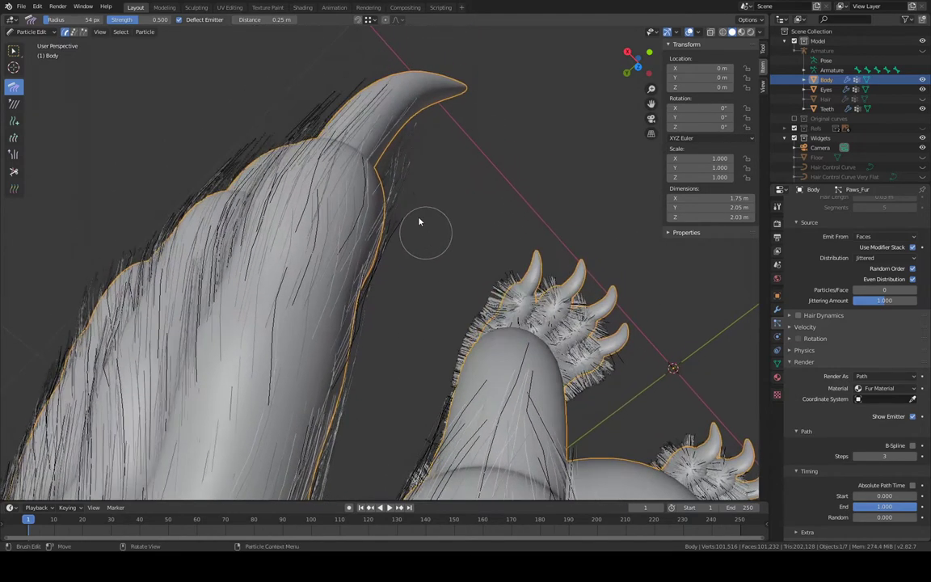
{"action": "left_click_drag", "start_coordinate": [400, 104], "coordinate": [408, 220]}
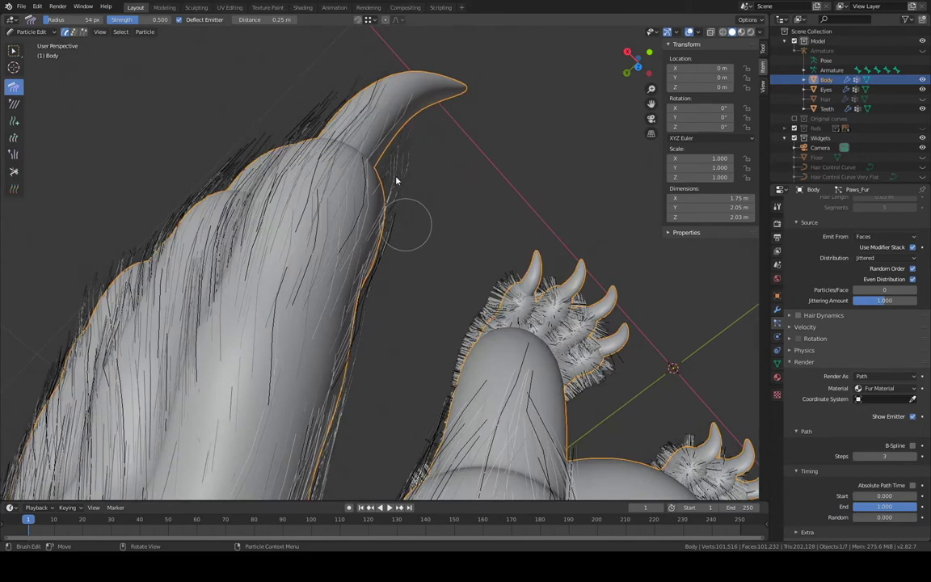
{"action": "middle_click_drag", "start_coordinate": [386, 105], "coordinate": [501, 182]}
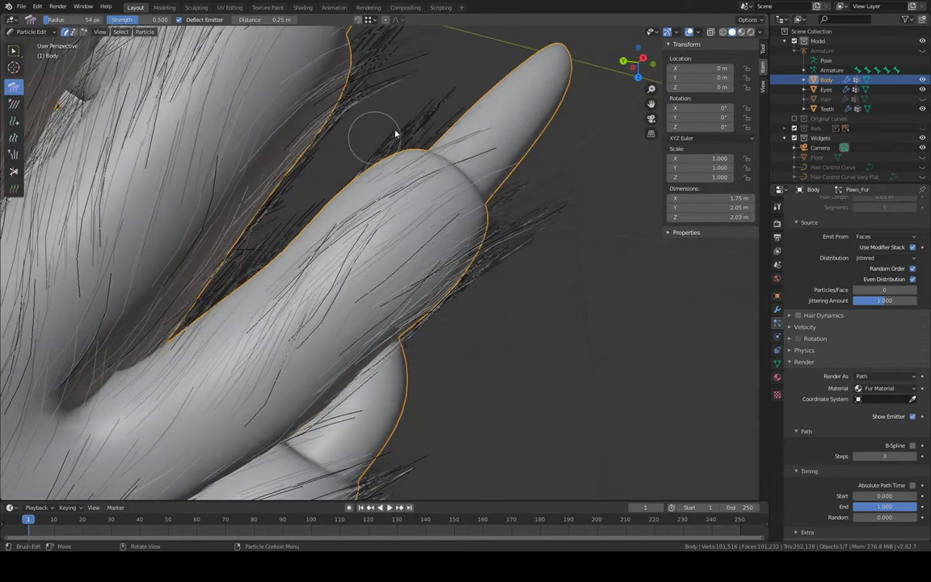
{"action": "mouse_move", "coordinate": [396, 134]}
{"action": "left_mouse_down"}
{"action": "mouse_move", "coordinate": [439, 131]}
{"action": "mouse_move", "coordinate": [487, 145]}
{"action": "mouse_move", "coordinate": [521, 214]}
{"action": "left_mouse_up"}
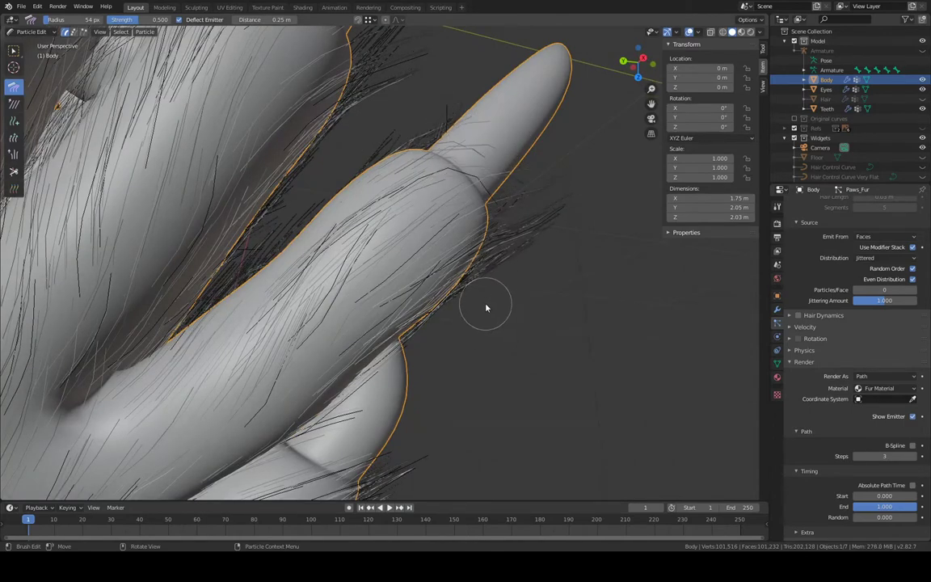
{"action": "mouse_move", "coordinate": [501, 252]}
{"action": "left_mouse_down"}
{"action": "mouse_move", "coordinate": [501, 116]}
{"action": "mouse_move", "coordinate": [520, 119]}
{"action": "left_mouse_up"}
{"action": "mouse_move", "coordinate": [520, 119]}
{"action": "middle_mouse_down", "text": "shift"}
{"action": "mouse_move", "coordinate": [607, 56]}
{"action": "mouse_move", "coordinate": [549, 188]}
{"action": "mouse_move", "coordinate": [443, 237]}
{"action": "middle_mouse_up", "text": "shift"}
{"action": "mouse_move", "coordinate": [417, 219]}
{"action": "left_mouse_down"}
{"action": "mouse_move", "coordinate": [429, 101]}
{"action": "mouse_move", "coordinate": [443, 60]}
{"action": "left_mouse_up"}
Comb the stray hairs in the gaps between the fingers closer to the fingertips and claw bases
{"action": "middle_click_drag", "start_coordinate": [443, 60], "coordinate": [401, 253]}
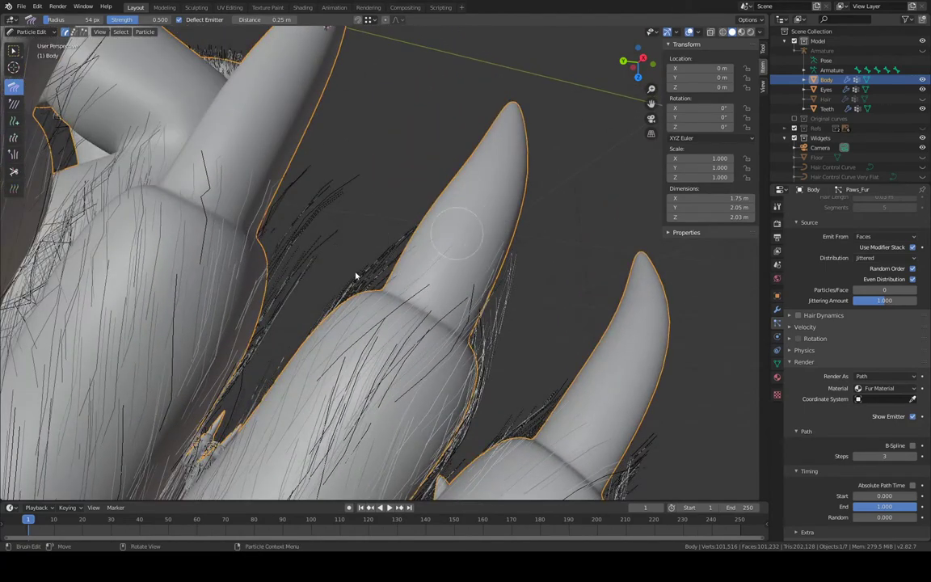
{"action": "middle_click_drag", "start_coordinate": [339, 267], "coordinate": [365, 272]}
{"action": "middle_click_drag", "start_coordinate": [351, 273], "coordinate": [341, 300]}
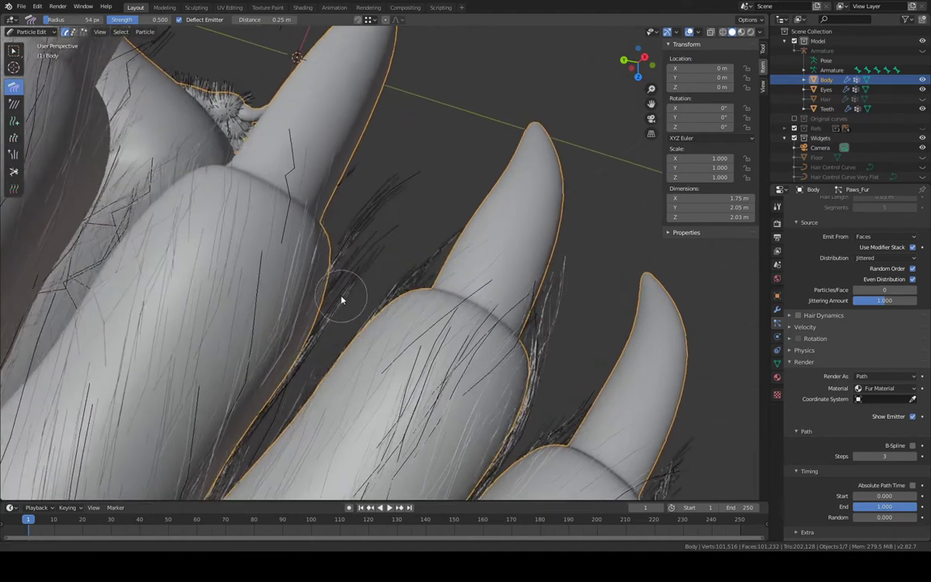
{"action": "mouse_move", "coordinate": [345, 300]}
{"action": "left_mouse_down"}
{"action": "mouse_move", "coordinate": [332, 169]}
{"action": "mouse_move", "coordinate": [322, 227]}
{"action": "mouse_move", "coordinate": [363, 275]}
{"action": "left_mouse_up"}
{"action": "left_click_drag", "start_coordinate": [354, 220], "coordinate": [320, 150]}
{"action": "middle_click_drag", "start_coordinate": [316, 114], "coordinate": [368, 255]}
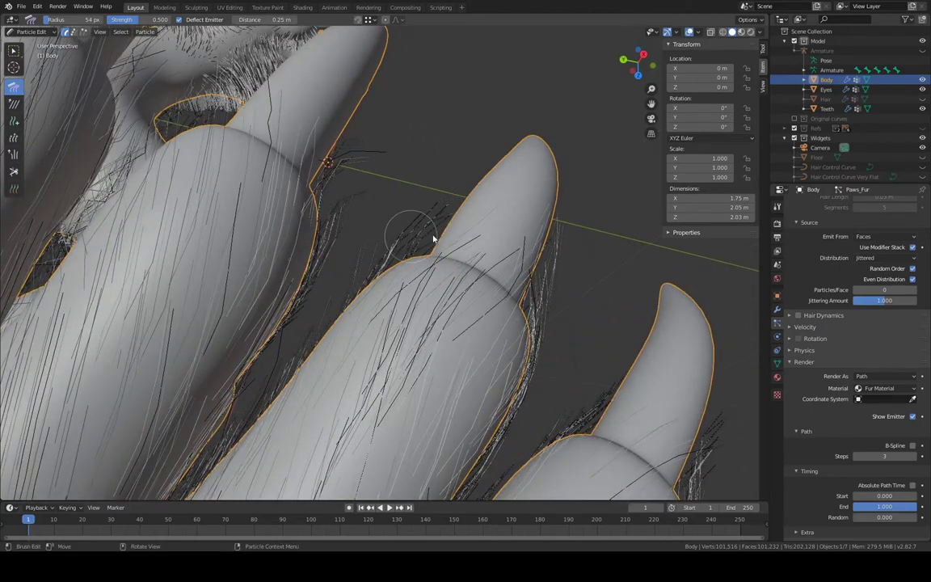
{"action": "mouse_move", "coordinate": [410, 218]}
{"action": "middle_mouse_down"}
{"action": "mouse_move", "coordinate": [396, 202]}
{"action": "mouse_move", "coordinate": [273, 209]}
{"action": "mouse_move", "coordinate": [222, 243]}
{"action": "mouse_move", "coordinate": [396, 280]}
{"action": "middle_mouse_up"}
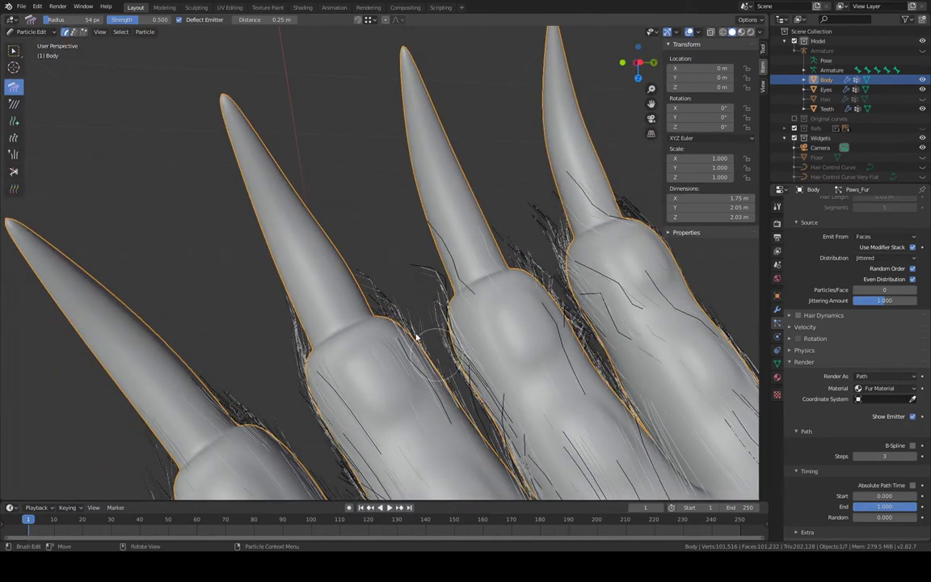
{"action": "mouse_move", "coordinate": [287, 264]}
{"action": "middle_mouse_down"}
{"action": "mouse_move", "coordinate": [447, 222]}
{"action": "mouse_move", "coordinate": [406, 295]}
{"action": "middle_mouse_up"}
{"action": "left_click_drag", "start_coordinate": [418, 249], "coordinate": [426, 238]}
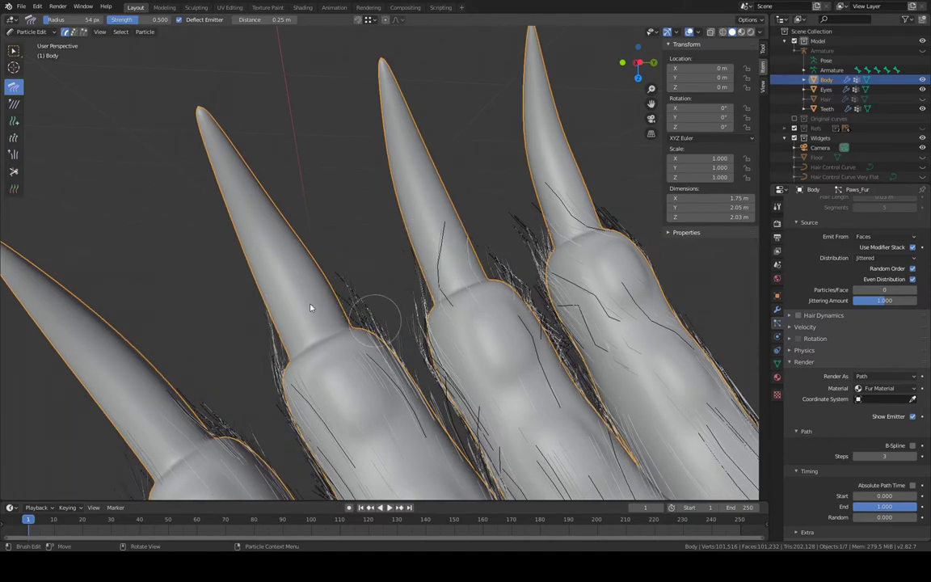
Comb the bent hairs on the middle finger's tip and its side fringe toward the base of the claw
{"action": "mouse_move", "coordinate": [360, 297]}
{"action": "middle_mouse_down"}
{"action": "mouse_move", "coordinate": [466, 364]}
{"action": "mouse_move", "coordinate": [655, 281]}
{"action": "mouse_move", "coordinate": [536, 353]}
{"action": "mouse_move", "coordinate": [468, 365]}
{"action": "mouse_move", "coordinate": [631, 301]}
{"action": "mouse_move", "coordinate": [460, 267]}
{"action": "middle_mouse_up"}
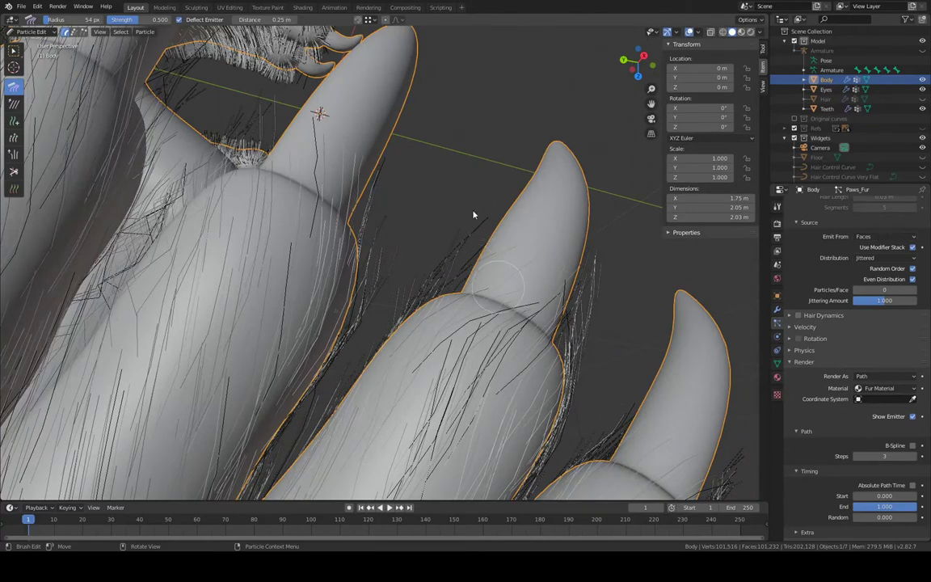
{"action": "left_click_drag", "start_coordinate": [474, 215], "coordinate": [458, 301]}
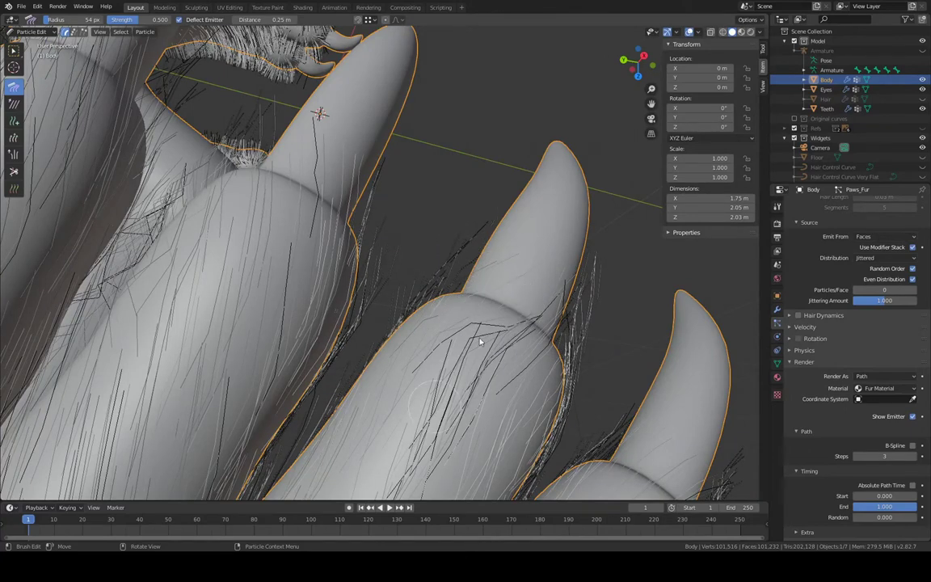
{"action": "mouse_move", "coordinate": [479, 342]}
{"action": "left_mouse_down"}
{"action": "mouse_move", "coordinate": [555, 274]}
{"action": "mouse_move", "coordinate": [447, 308]}
{"action": "left_mouse_up"}
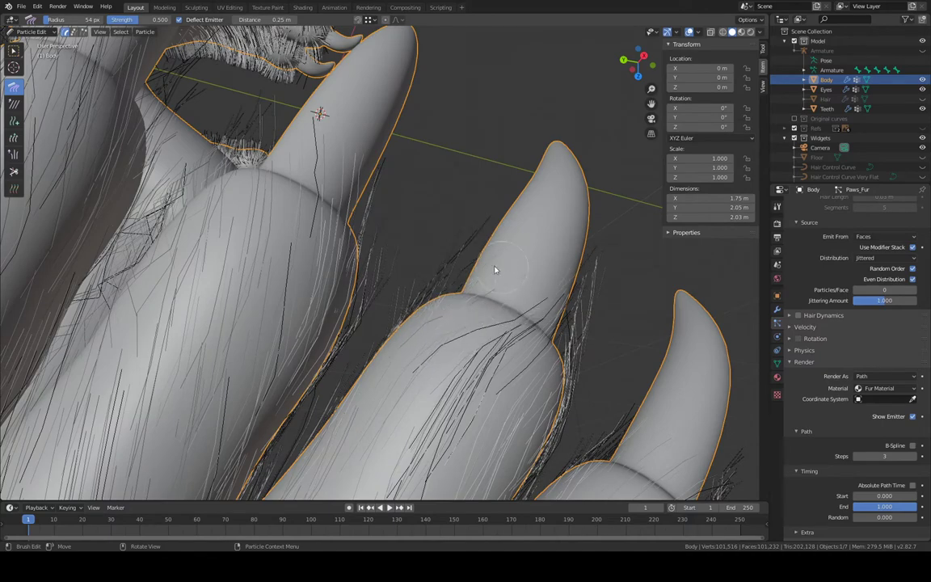
{"action": "middle_click_drag", "start_coordinate": [523, 292], "coordinate": [444, 272]}
{"action": "mouse_move", "coordinate": [347, 347]}
{"action": "left_mouse_down"}
{"action": "mouse_move", "coordinate": [396, 267]}
{"action": "mouse_move", "coordinate": [536, 145]}
{"action": "mouse_move", "coordinate": [553, 100]}
{"action": "left_mouse_up"}
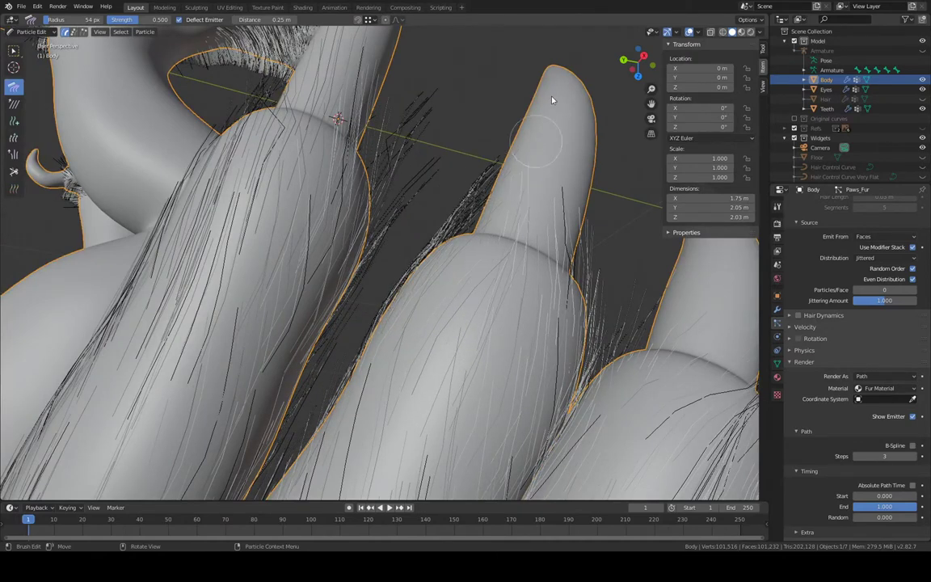
{"action": "left_click_drag", "start_coordinate": [501, 207], "coordinate": [542, 211]}
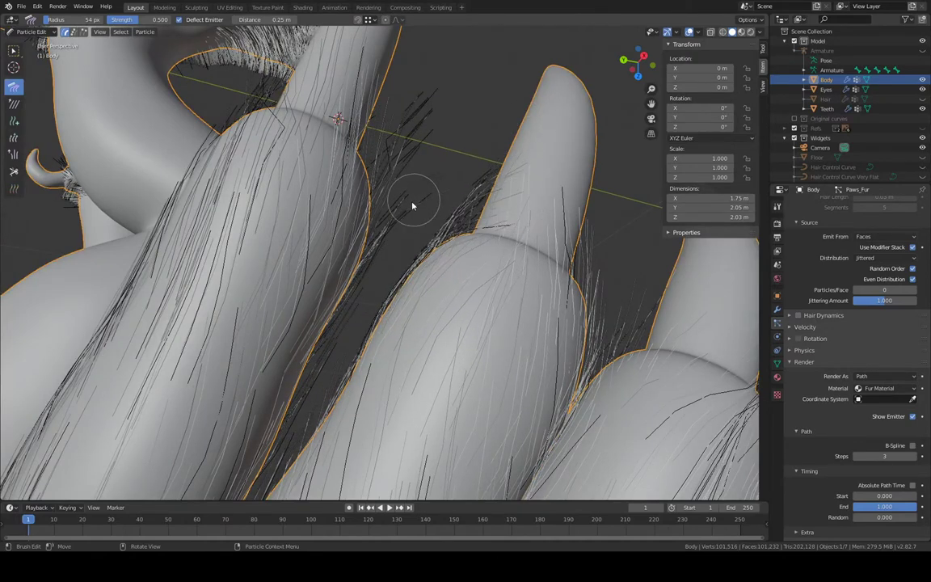
Comb the side hairs of the finger beside the middle one inward along the base of its claw
{"action": "left_click_drag", "start_coordinate": [396, 229], "coordinate": [375, 150]}
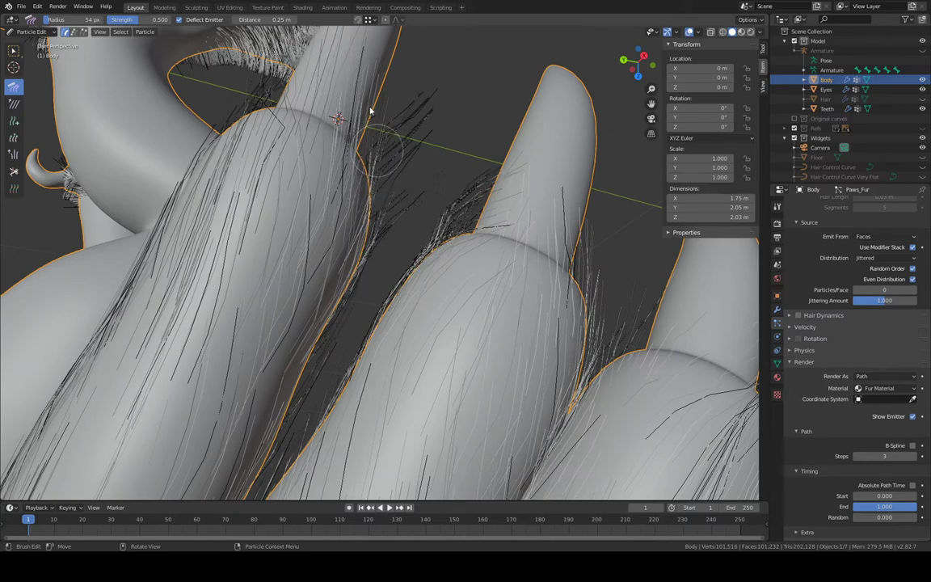
{"action": "left_click_drag", "start_coordinate": [371, 111], "coordinate": [396, 211]}
{"action": "left_click_drag", "start_coordinate": [391, 122], "coordinate": [387, 241]}
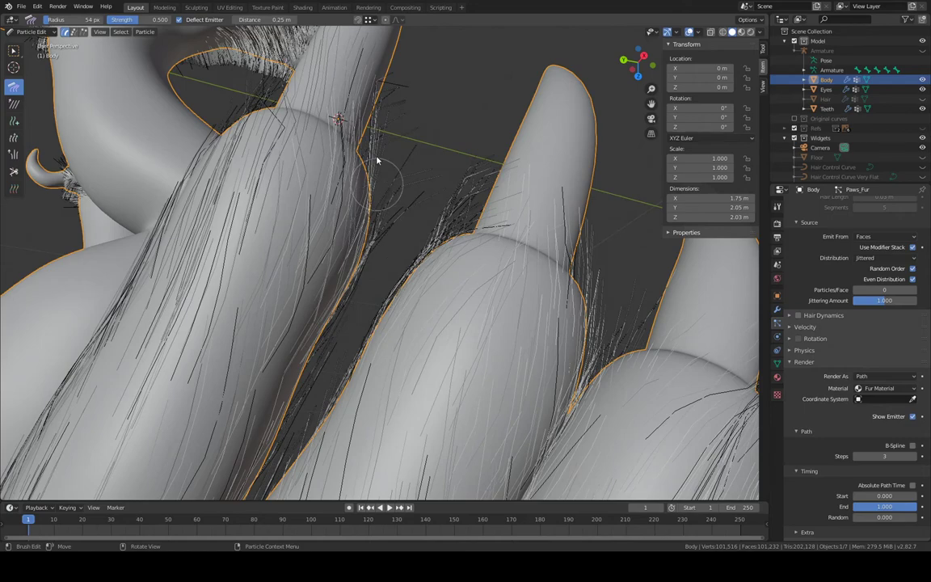
{"action": "left_click_drag", "start_coordinate": [376, 161], "coordinate": [372, 134]}
{"action": "middle_click_drag", "start_coordinate": [372, 134], "coordinate": [342, 183]}
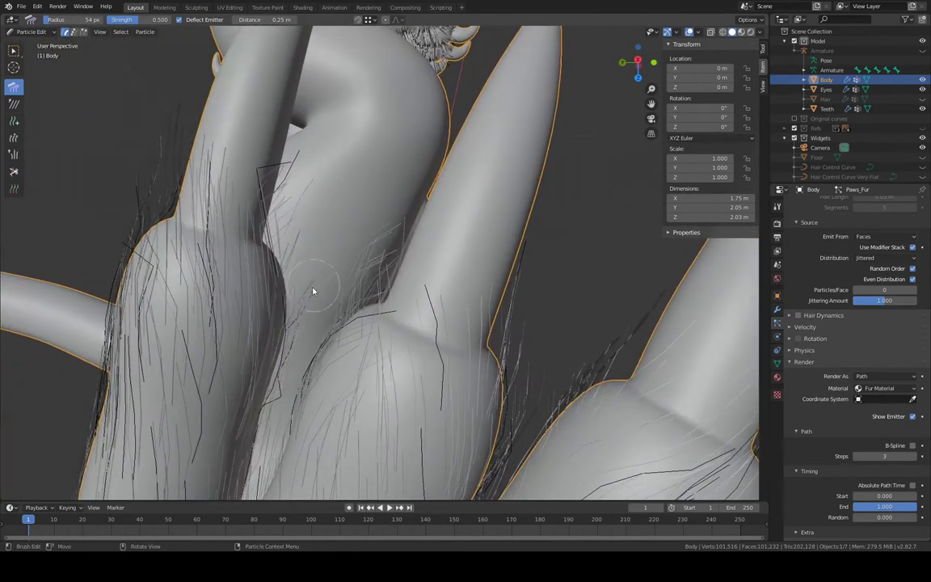
Comb the stray bent hairs beside the claw base and along the backs of the fingers toward the fingertips
{"action": "left_click_drag", "start_coordinate": [250, 189], "coordinate": [244, 162]}
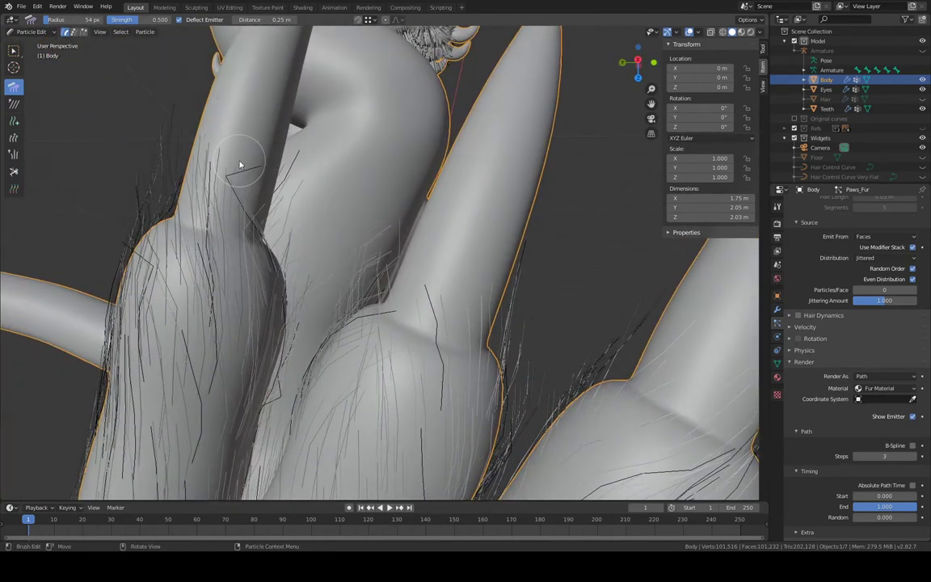
{"action": "mouse_move", "coordinate": [243, 162]}
{"action": "middle_mouse_down"}
{"action": "mouse_move", "coordinate": [388, 178]}
{"action": "mouse_move", "coordinate": [380, 160]}
{"action": "mouse_move", "coordinate": [370, 272]}
{"action": "mouse_move", "coordinate": [433, 225]}
{"action": "mouse_move", "coordinate": [384, 178]}
{"action": "mouse_move", "coordinate": [392, 159]}
{"action": "mouse_move", "coordinate": [385, 244]}
{"action": "middle_mouse_up"}
{"action": "middle_click_drag", "start_coordinate": [372, 337], "coordinate": [377, 312]}
{"action": "mouse_move", "coordinate": [358, 348]}
{"action": "left_mouse_down"}
{"action": "mouse_move", "coordinate": [355, 311]}
{"action": "mouse_move", "coordinate": [373, 270]}
{"action": "mouse_move", "coordinate": [422, 269]}
{"action": "left_mouse_up"}
{"action": "left_click_drag", "start_coordinate": [452, 236], "coordinate": [484, 206]}
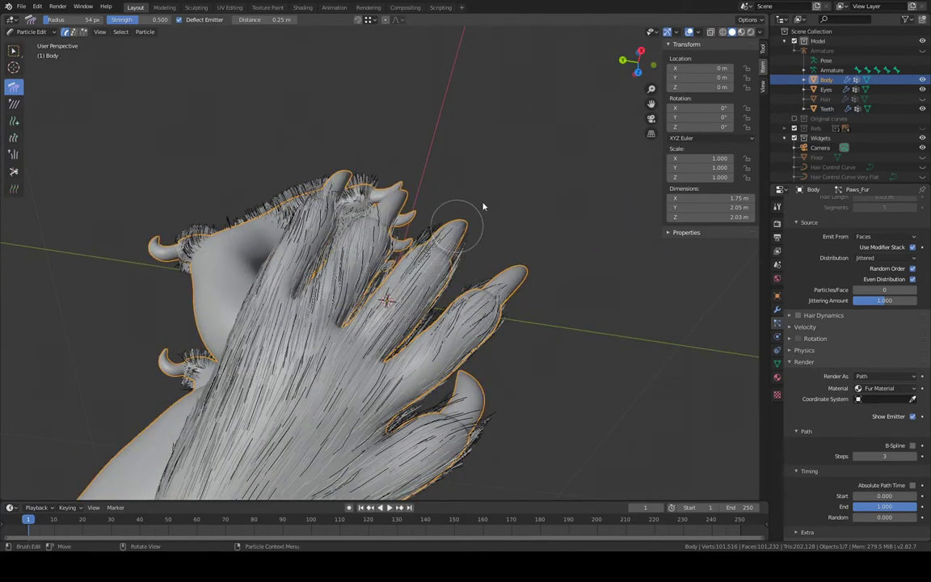
{"action": "middle_click_drag", "start_coordinate": [461, 159], "coordinate": [440, 342]}
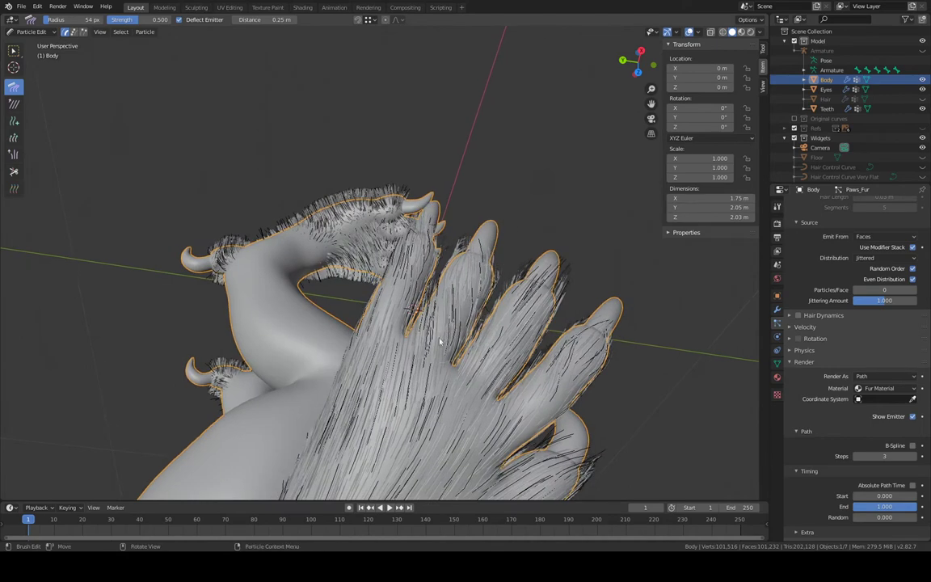
{"action": "left_click_drag", "start_coordinate": [418, 357], "coordinate": [499, 230]}
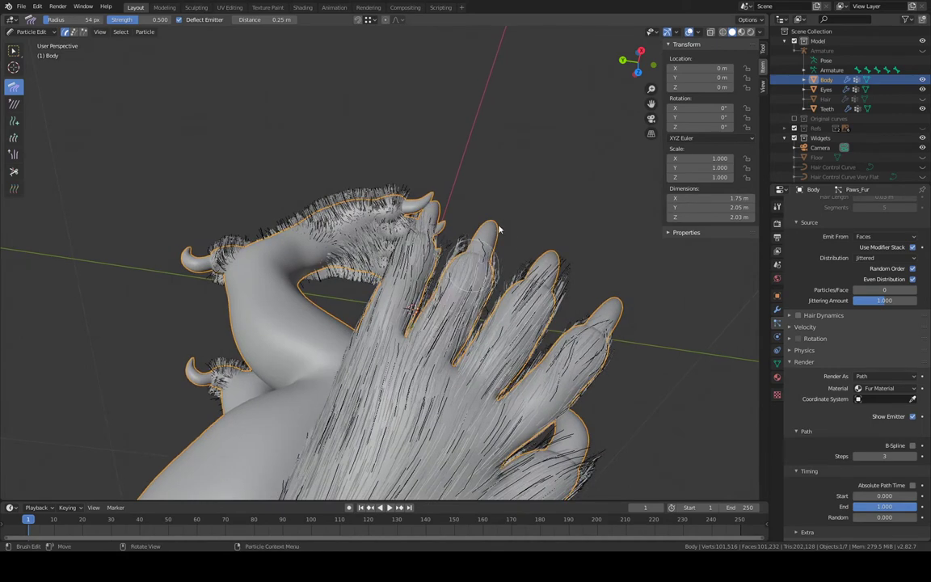
Comb the fringe sticking out along the hand's outer edge and outer fingers flat toward the claws
{"action": "middle_click_drag", "start_coordinate": [401, 291], "coordinate": [466, 352]}
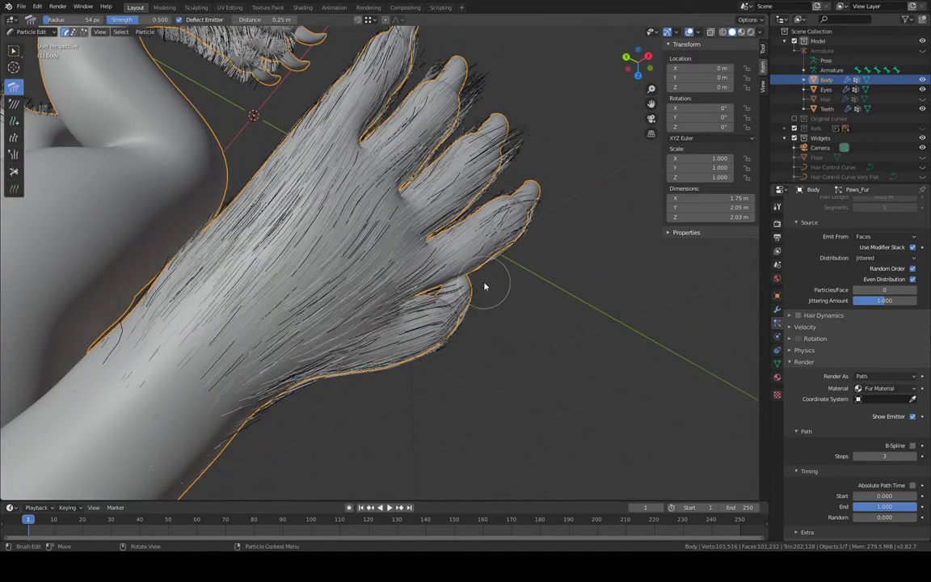
{"action": "mouse_move", "coordinate": [505, 277]}
{"action": "middle_mouse_down"}
{"action": "mouse_move", "coordinate": [448, 265]}
{"action": "mouse_move", "coordinate": [497, 286]}
{"action": "middle_mouse_up"}
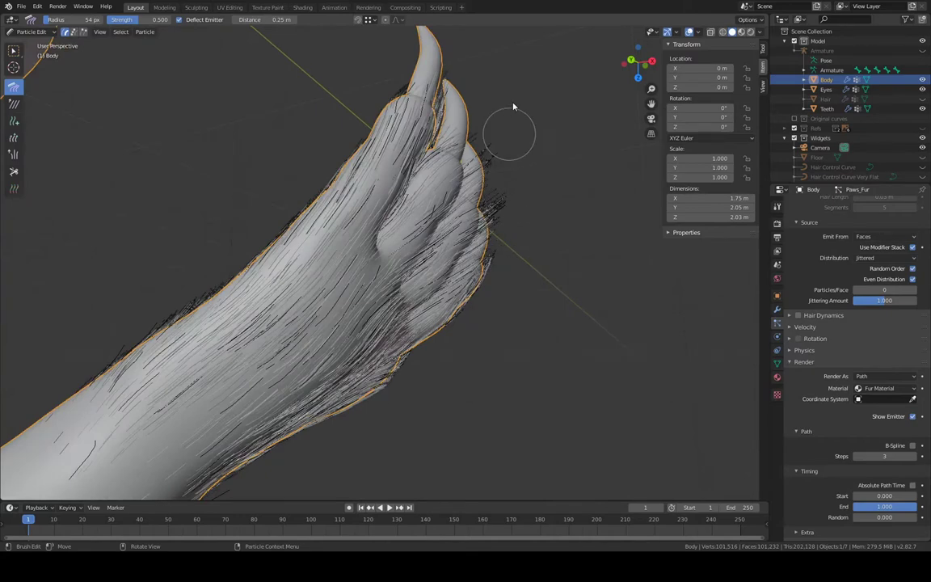
{"action": "middle_click_drag", "start_coordinate": [512, 106], "coordinate": [512, 346]}
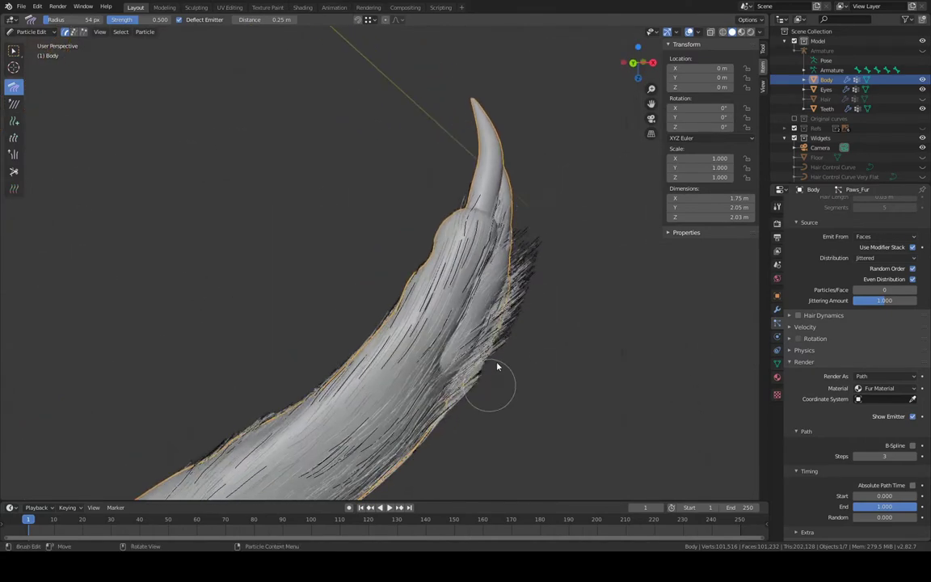
{"action": "left_click_drag", "start_coordinate": [517, 295], "coordinate": [526, 235]}
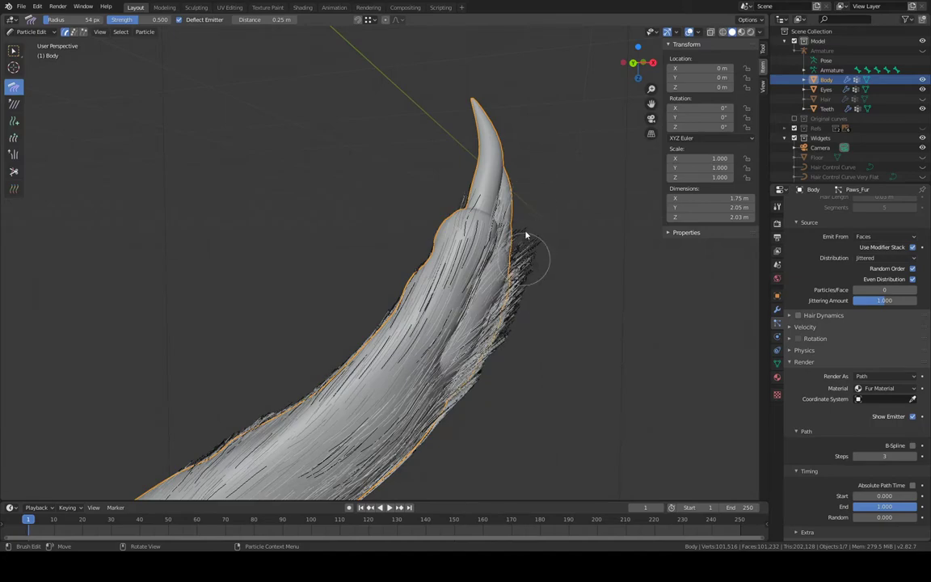
{"action": "middle_click_drag", "start_coordinate": [516, 174], "coordinate": [540, 216]}
{"action": "scroll", "coordinate": [484, 200], "scroll_direction": "up", "scroll_amount": 6}
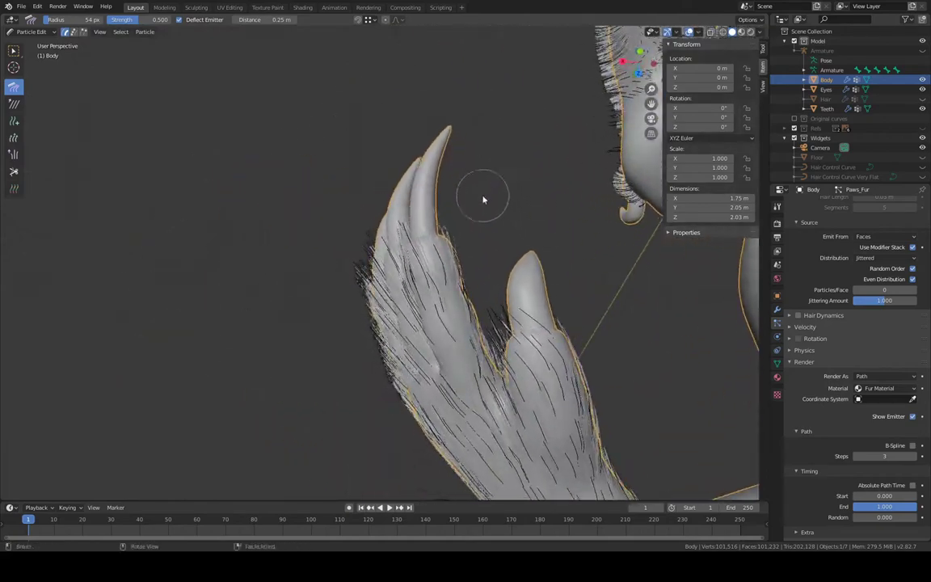
{"action": "middle_click_drag", "start_coordinate": [469, 151], "coordinate": [409, 366]}
{"action": "mouse_move", "coordinate": [405, 396]}
{"action": "left_mouse_down"}
{"action": "mouse_move", "coordinate": [368, 301]}
{"action": "mouse_move", "coordinate": [366, 123]}
{"action": "left_mouse_up"}
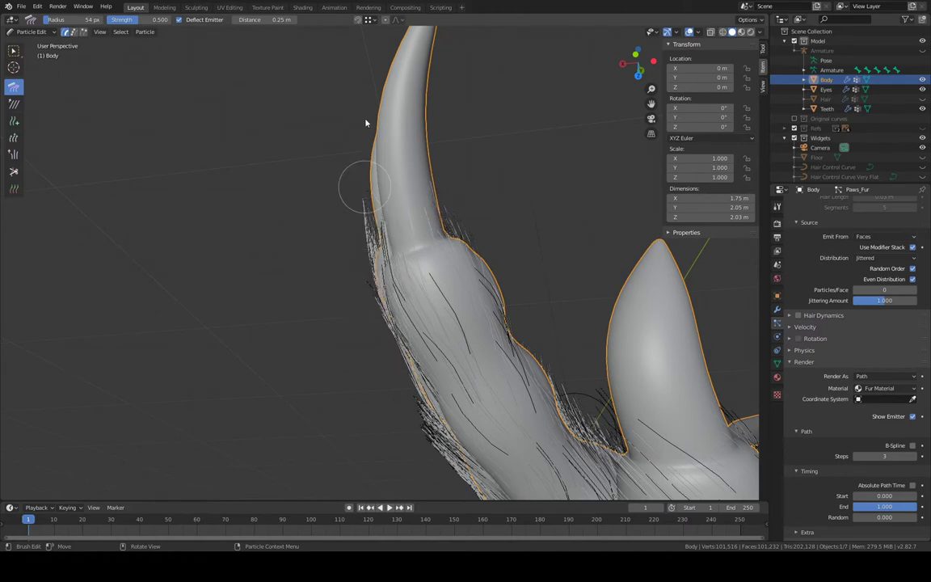
{"action": "middle_click_drag", "start_coordinate": [435, 249], "coordinate": [409, 261]}
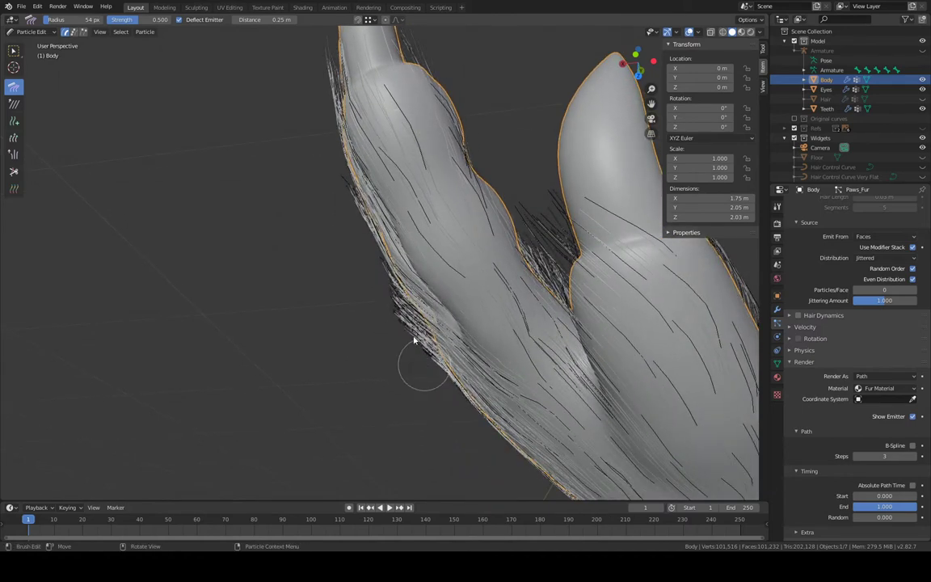
{"action": "left_click_drag", "start_coordinate": [413, 341], "coordinate": [379, 279]}
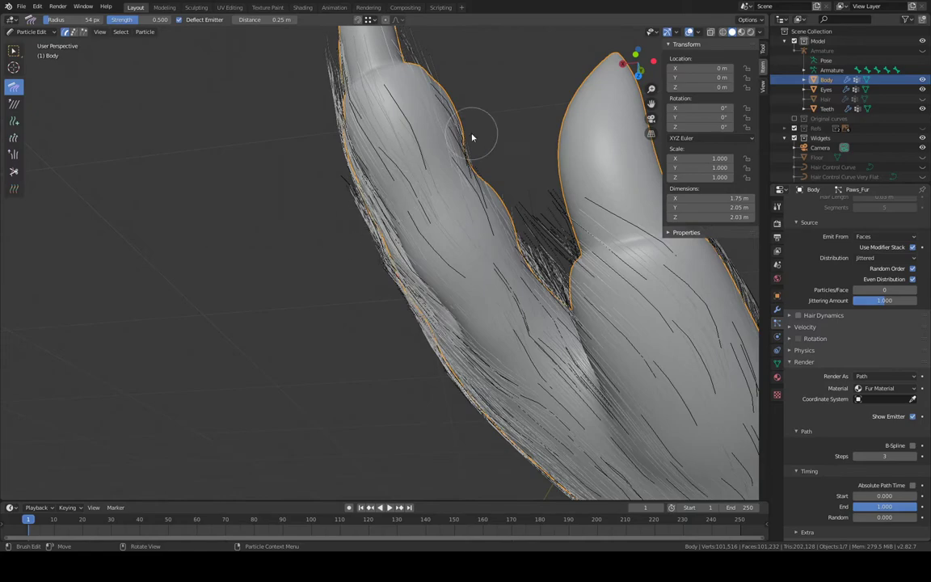
Enlarge the comb brush to a 79 px radius and comb the back of the uncombed hand from wrist to claws
{"action": "middle_click_drag", "start_coordinate": [473, 137], "coordinate": [702, 182]}
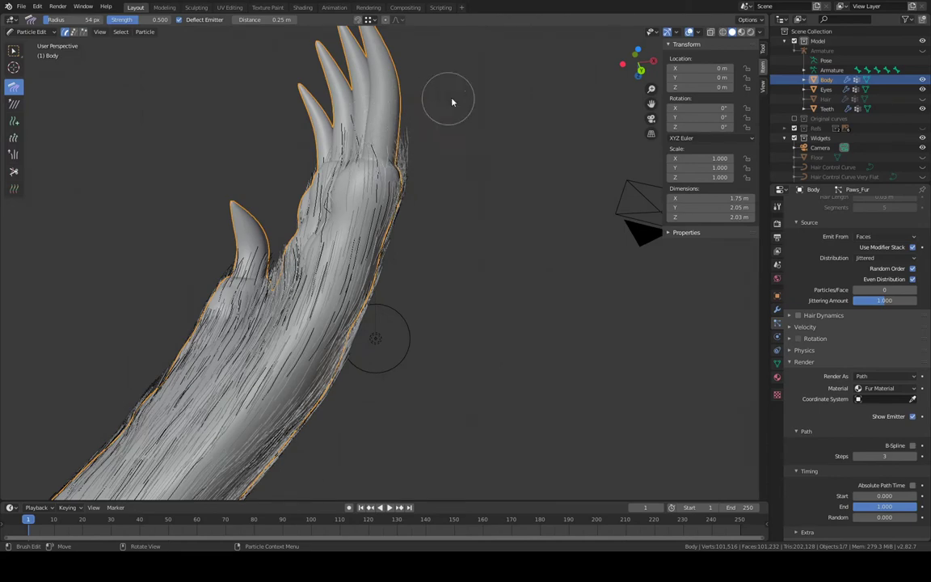
{"action": "mouse_move", "coordinate": [490, 96]}
{"action": "middle_mouse_down"}
{"action": "mouse_move", "coordinate": [489, 73]}
{"action": "mouse_move", "coordinate": [609, 25]}
{"action": "mouse_move", "coordinate": [652, 100]}
{"action": "mouse_move", "coordinate": [615, 136]}
{"action": "mouse_move", "coordinate": [623, 208]}
{"action": "mouse_move", "coordinate": [565, 254]}
{"action": "mouse_move", "coordinate": [610, 252]}
{"action": "mouse_move", "coordinate": [638, 279]}
{"action": "mouse_move", "coordinate": [582, 194]}
{"action": "mouse_move", "coordinate": [587, 357]}
{"action": "mouse_move", "coordinate": [579, 251]}
{"action": "mouse_move", "coordinate": [596, 229]}
{"action": "mouse_move", "coordinate": [607, 245]}
{"action": "mouse_move", "coordinate": [603, 227]}
{"action": "mouse_move", "coordinate": [630, 197]}
{"action": "mouse_move", "coordinate": [619, 157]}
{"action": "mouse_move", "coordinate": [626, 226]}
{"action": "mouse_move", "coordinate": [663, 260]}
{"action": "mouse_move", "coordinate": [543, 272]}
{"action": "mouse_move", "coordinate": [561, 251]}
{"action": "mouse_move", "coordinate": [543, 334]}
{"action": "mouse_move", "coordinate": [608, 203]}
{"action": "mouse_move", "coordinate": [395, 259]}
{"action": "mouse_move", "coordinate": [420, 216]}
{"action": "mouse_move", "coordinate": [411, 215]}
{"action": "mouse_move", "coordinate": [444, 259]}
{"action": "mouse_move", "coordinate": [466, 257]}
{"action": "mouse_move", "coordinate": [410, 169]}
{"action": "mouse_move", "coordinate": [428, 186]}
{"action": "mouse_move", "coordinate": [443, 177]}
{"action": "mouse_move", "coordinate": [506, 183]}
{"action": "mouse_move", "coordinate": [496, 210]}
{"action": "middle_mouse_up"}
{"action": "key", "text": "f"}
{"action": "left_click", "coordinate": [470, 259]}
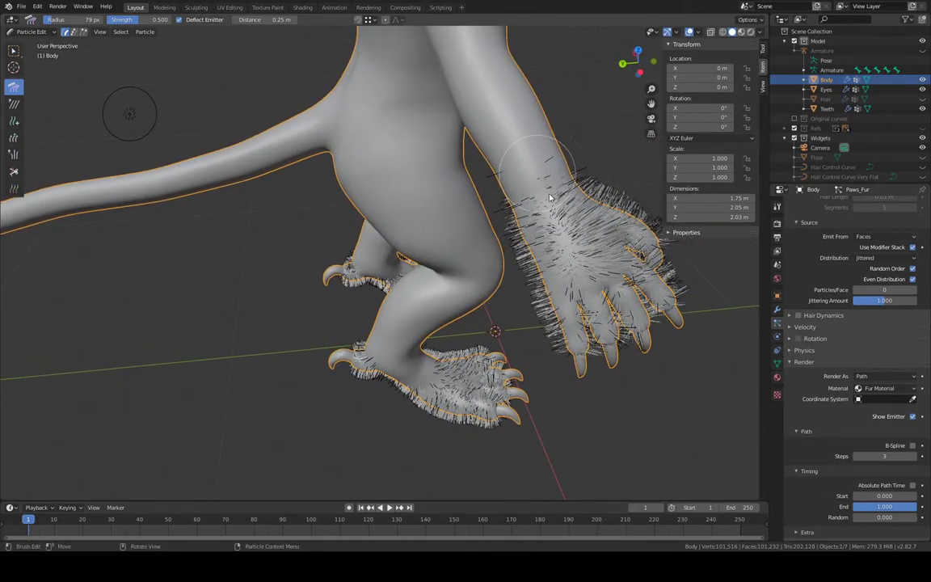
{"action": "mouse_move", "coordinate": [550, 197]}
{"action": "left_mouse_down"}
{"action": "mouse_move", "coordinate": [530, 222]}
{"action": "mouse_move", "coordinate": [538, 243]}
{"action": "mouse_move", "coordinate": [635, 379]}
{"action": "left_mouse_up"}
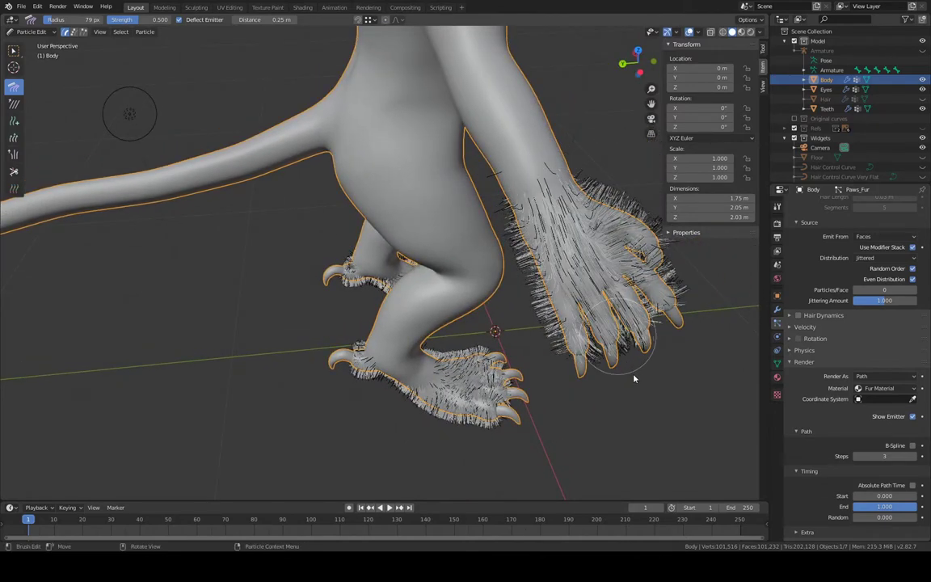
{"action": "middle_click_drag", "start_coordinate": [648, 376], "coordinate": [564, 263]}
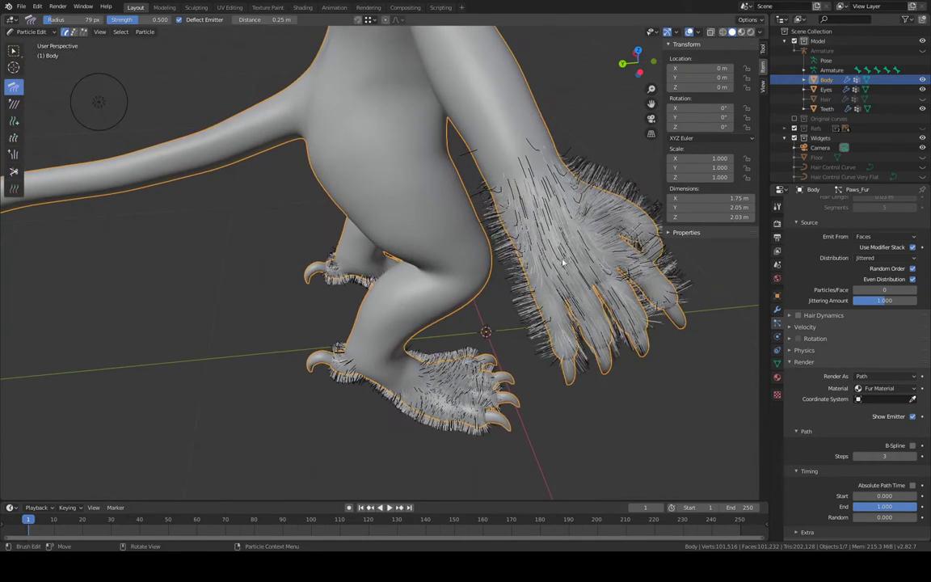
{"action": "mouse_move", "coordinate": [501, 189]}
{"action": "left_mouse_down"}
{"action": "mouse_move", "coordinate": [485, 214]}
{"action": "mouse_move", "coordinate": [563, 360]}
{"action": "mouse_move", "coordinate": [576, 406]}
{"action": "left_mouse_up"}
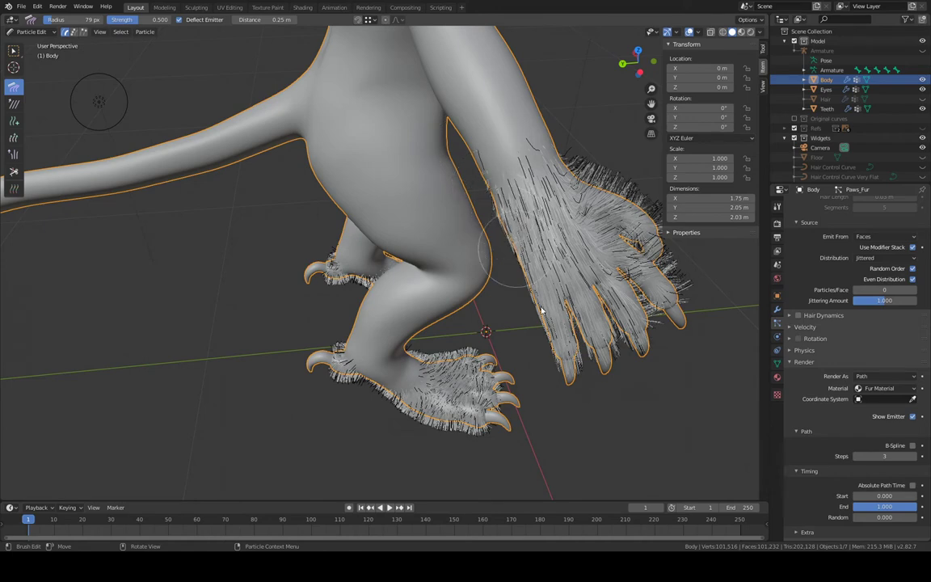
Comb the thumb side and middle of the back of the hand from the wrist toward the fingertips
{"action": "middle_click_drag", "start_coordinate": [583, 414], "coordinate": [484, 183]}
{"action": "mouse_move", "coordinate": [447, 127]}
{"action": "left_mouse_down"}
{"action": "mouse_move", "coordinate": [493, 174]}
{"action": "mouse_move", "coordinate": [566, 220]}
{"action": "mouse_move", "coordinate": [616, 286]}
{"action": "left_mouse_up"}
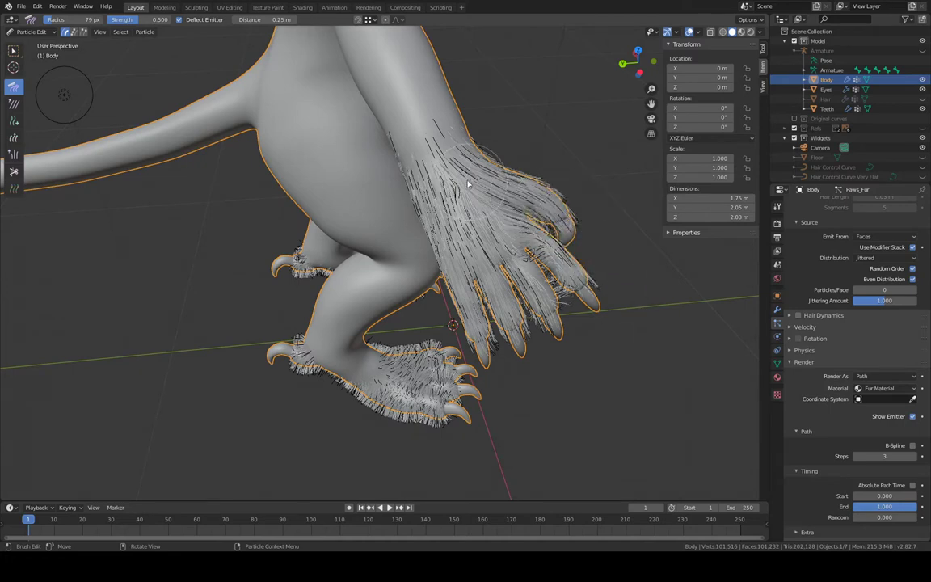
{"action": "mouse_move", "coordinate": [472, 176]}
{"action": "left_mouse_down"}
{"action": "mouse_move", "coordinate": [547, 252]}
{"action": "mouse_move", "coordinate": [580, 266]}
{"action": "mouse_move", "coordinate": [622, 334]}
{"action": "left_mouse_up"}
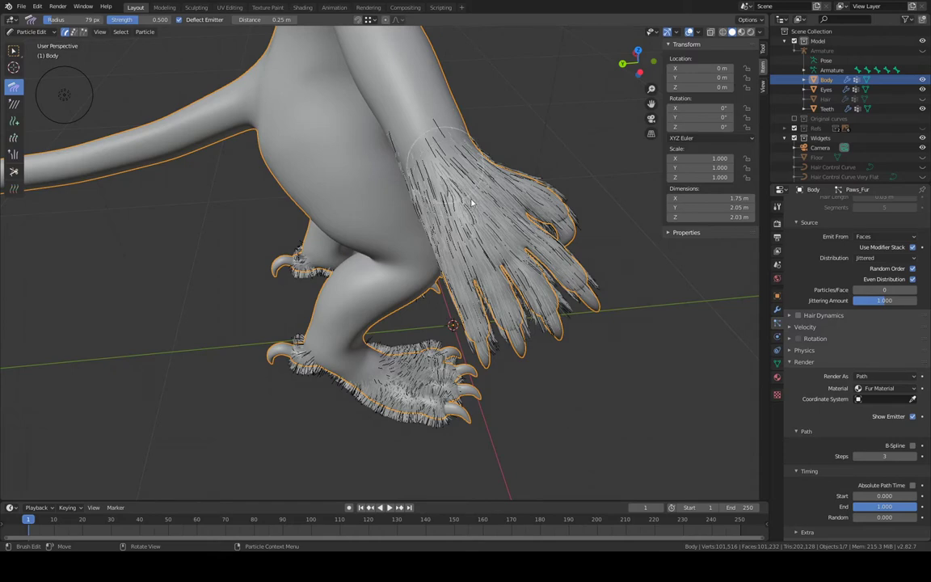
{"action": "mouse_move", "coordinate": [473, 202]}
{"action": "left_mouse_down"}
{"action": "mouse_move", "coordinate": [536, 279]}
{"action": "mouse_move", "coordinate": [603, 398]}
{"action": "left_mouse_up"}
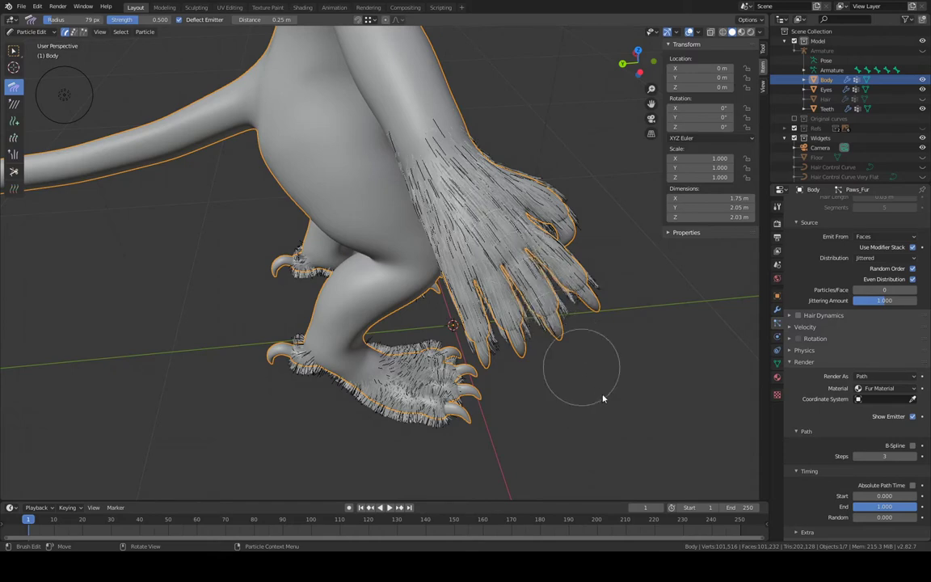
Comb the hairs along the wrist's inner side and the thumb's outer edge down toward the thumb claw
{"action": "mouse_move", "coordinate": [590, 208]}
{"action": "middle_mouse_down"}
{"action": "mouse_move", "coordinate": [485, 233]}
{"action": "mouse_move", "coordinate": [647, 239]}
{"action": "mouse_move", "coordinate": [324, 171]}
{"action": "mouse_move", "coordinate": [437, 219]}
{"action": "mouse_move", "coordinate": [447, 374]}
{"action": "mouse_move", "coordinate": [418, 238]}
{"action": "mouse_move", "coordinate": [429, 180]}
{"action": "middle_mouse_up"}
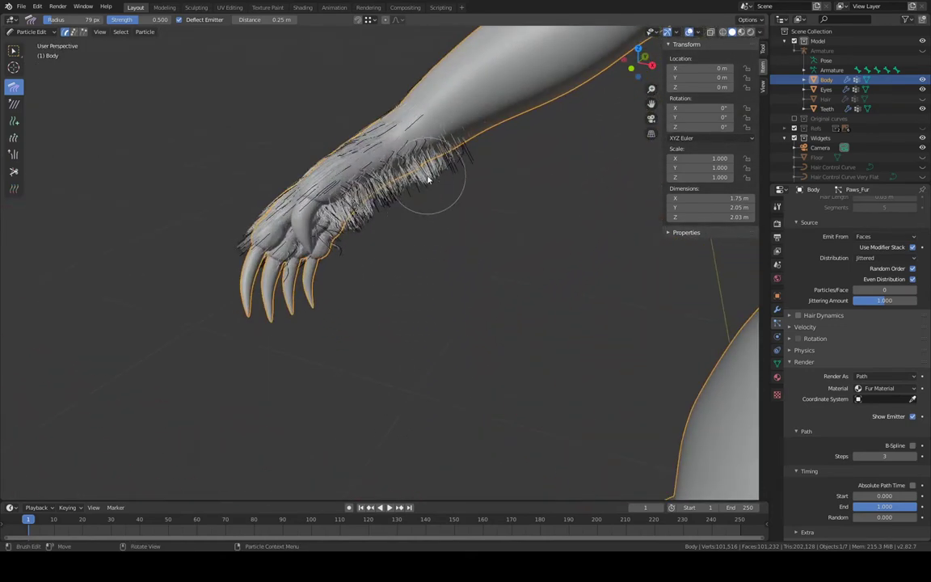
{"action": "middle_click_drag", "start_coordinate": [485, 148], "coordinate": [496, 102]}
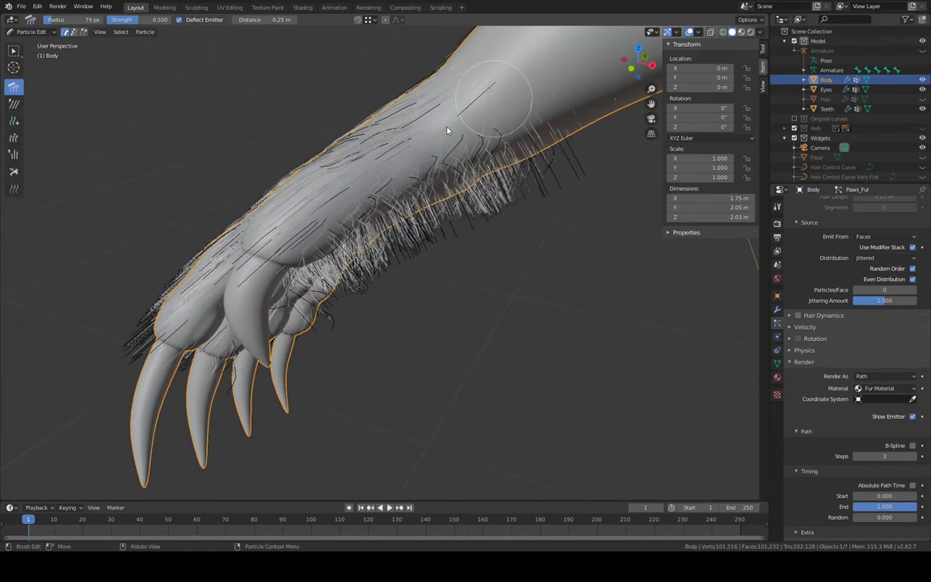
{"action": "mouse_move", "coordinate": [447, 130]}
{"action": "left_mouse_down"}
{"action": "mouse_move", "coordinate": [316, 199]}
{"action": "mouse_move", "coordinate": [263, 294]}
{"action": "left_mouse_up"}
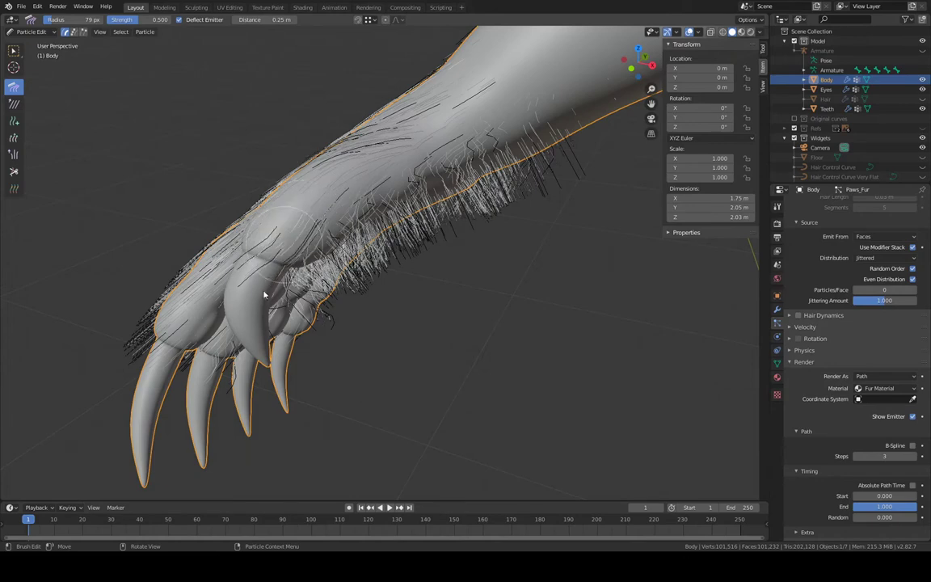
{"action": "mouse_move", "coordinate": [530, 162]}
{"action": "middle_mouse_down"}
{"action": "mouse_move", "coordinate": [514, 134]}
{"action": "mouse_move", "coordinate": [531, 146]}
{"action": "middle_mouse_up"}
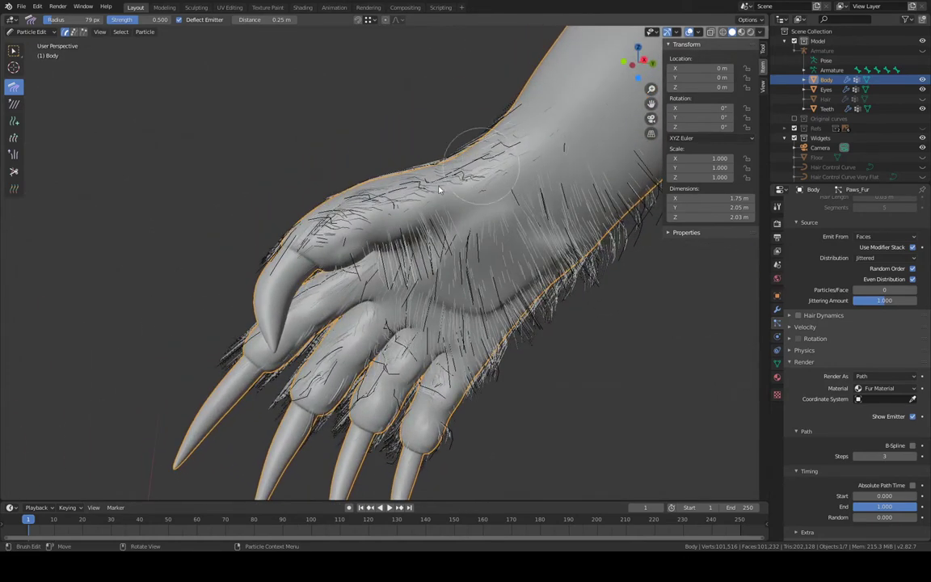
{"action": "mouse_move", "coordinate": [250, 223]}
{"action": "middle_mouse_down"}
{"action": "mouse_move", "coordinate": [424, 214]}
{"action": "mouse_move", "coordinate": [513, 276]}
{"action": "middle_mouse_up"}
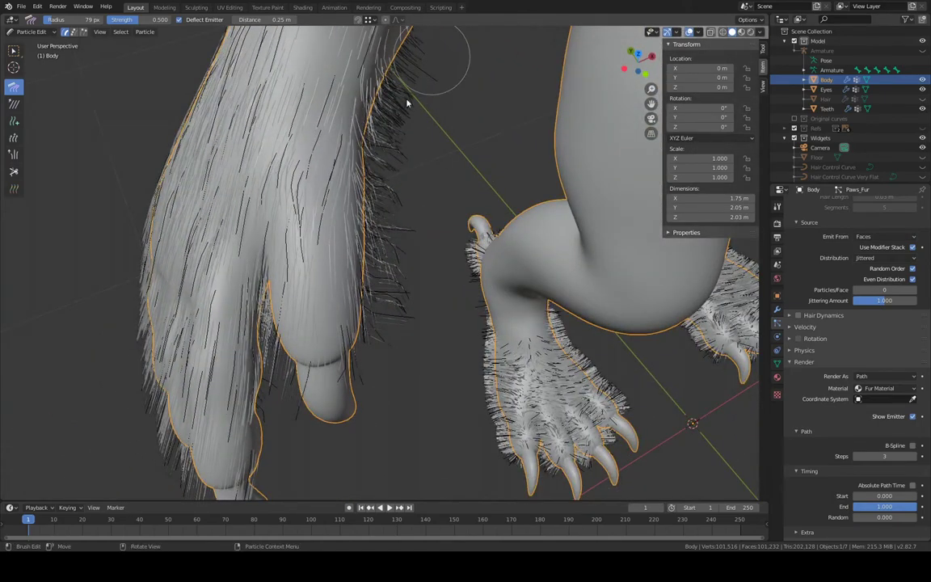
{"action": "mouse_move", "coordinate": [408, 103]}
{"action": "left_mouse_down"}
{"action": "mouse_move", "coordinate": [385, 149]}
{"action": "mouse_move", "coordinate": [376, 222]}
{"action": "mouse_move", "coordinate": [375, 445]}
{"action": "left_mouse_up"}
Comb the palm hairs from the base of the thumb along the undersides of the middle fingers toward their claws
{"action": "mouse_move", "coordinate": [444, 365]}
{"action": "middle_mouse_down"}
{"action": "mouse_move", "coordinate": [452, 287]}
{"action": "mouse_move", "coordinate": [375, 199]}
{"action": "mouse_move", "coordinate": [397, 191]}
{"action": "middle_mouse_up"}
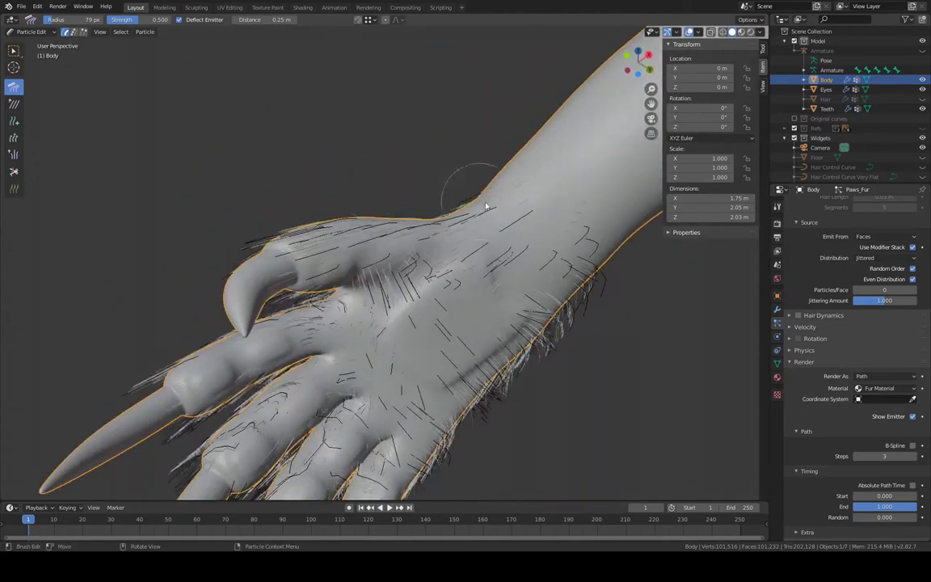
{"action": "mouse_move", "coordinate": [438, 276]}
{"action": "left_mouse_down"}
{"action": "mouse_move", "coordinate": [356, 271]}
{"action": "mouse_move", "coordinate": [276, 349]}
{"action": "left_mouse_up"}
{"action": "middle_click_drag", "start_coordinate": [233, 376], "coordinate": [505, 156]}
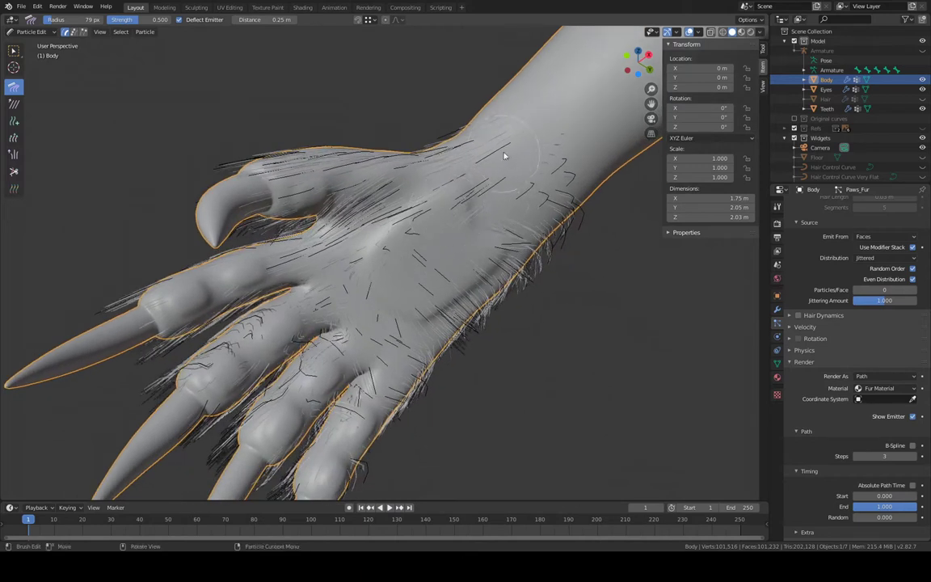
{"action": "left_click_drag", "start_coordinate": [372, 264], "coordinate": [297, 307]}
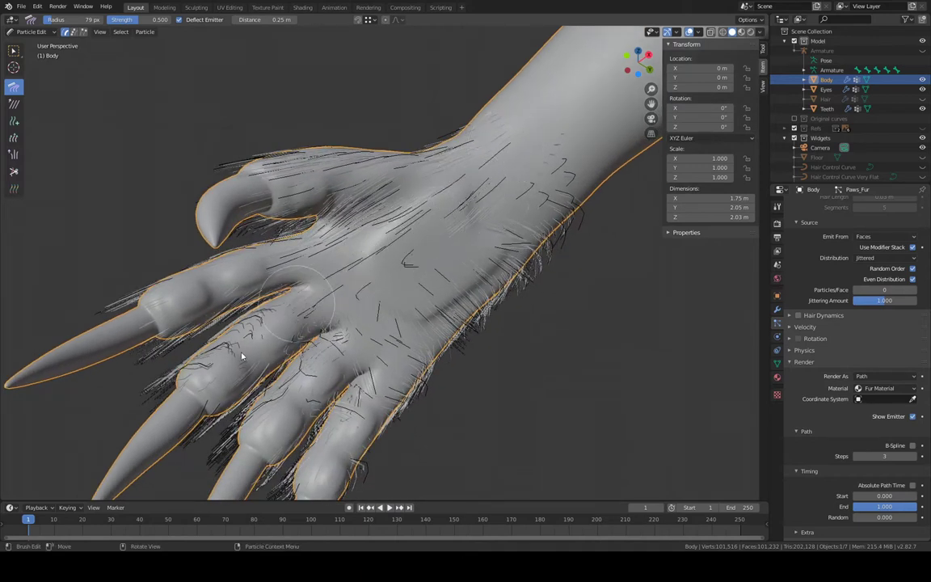
{"action": "left_click_drag", "start_coordinate": [241, 356], "coordinate": [133, 453]}
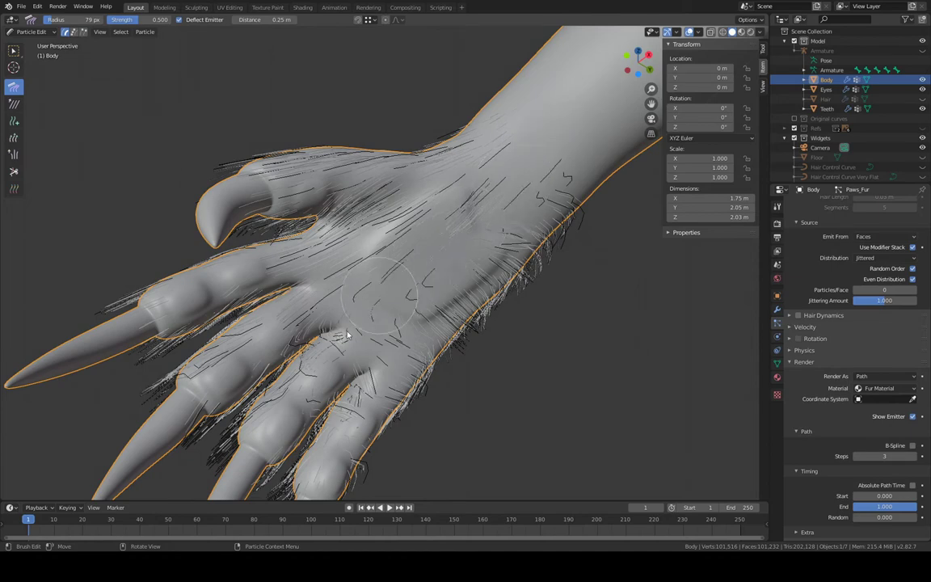
{"action": "left_click_drag", "start_coordinate": [296, 397], "coordinate": [208, 467]}
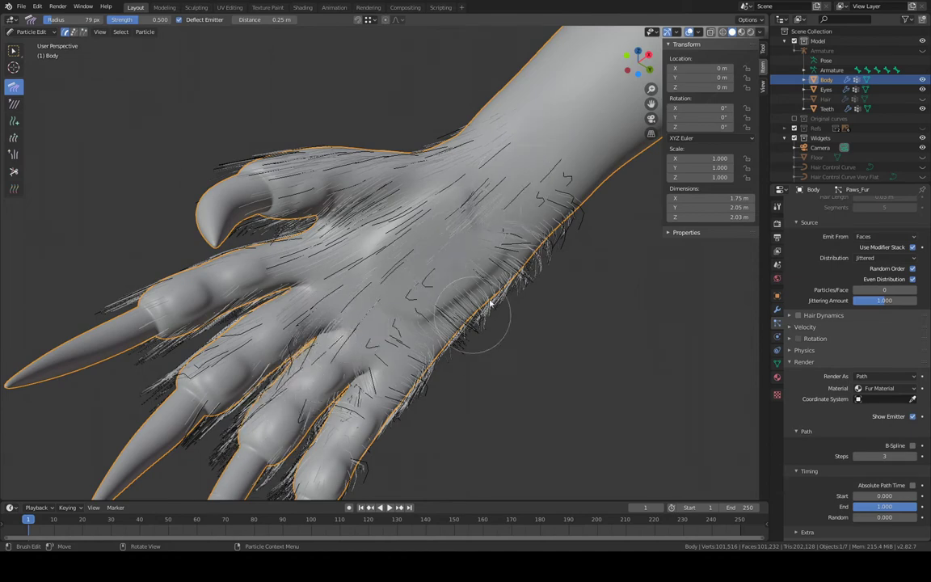
Comb the remaining palm hairs and the outer palm edge from the wrist toward the outer fingers' claws
{"action": "middle_click_drag", "start_coordinate": [490, 303], "coordinate": [489, 177]}
{"action": "mouse_move", "coordinate": [500, 177]}
{"action": "left_mouse_down"}
{"action": "mouse_move", "coordinate": [360, 316]}
{"action": "mouse_move", "coordinate": [216, 488]}
{"action": "left_mouse_up"}
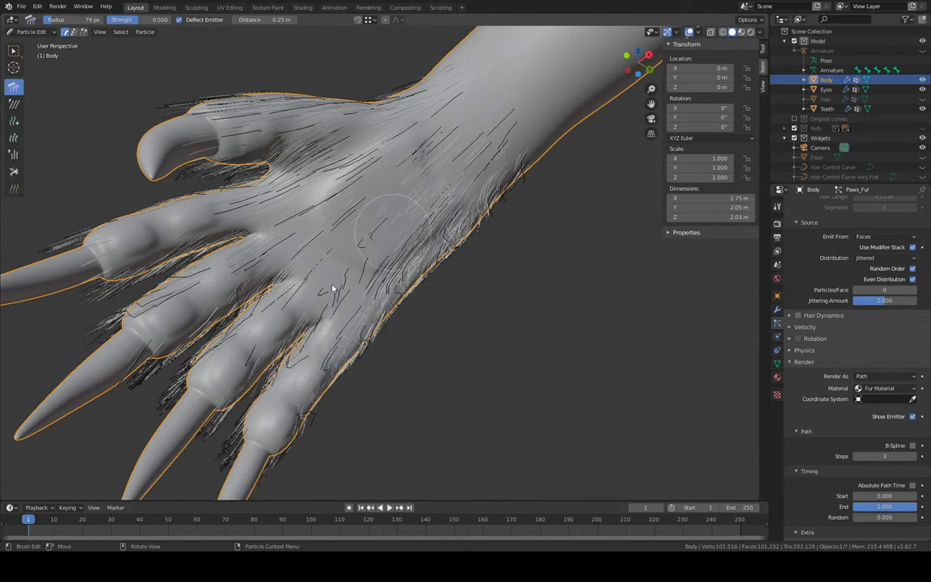
{"action": "left_click_drag", "start_coordinate": [331, 289], "coordinate": [165, 433]}
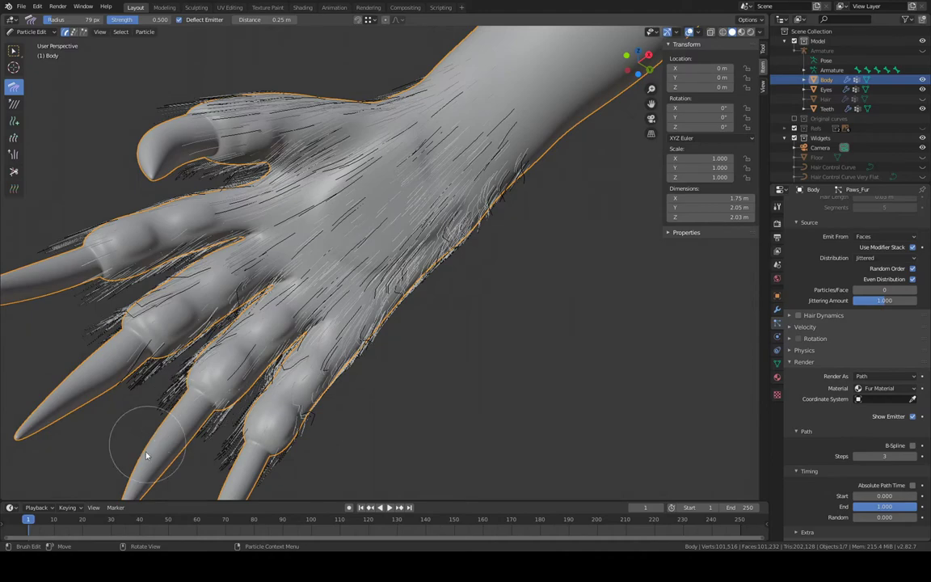
{"action": "middle_click_drag", "start_coordinate": [146, 457], "coordinate": [376, 127]}
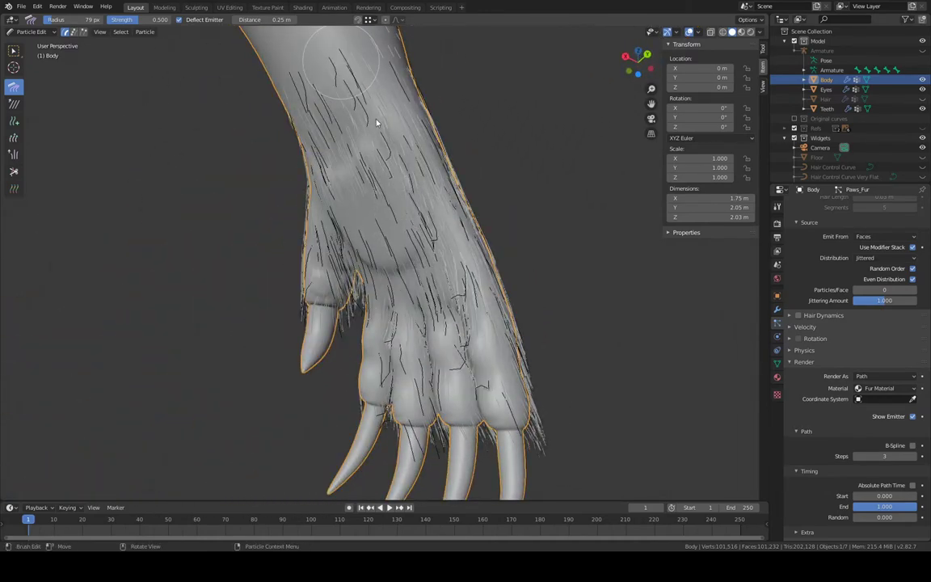
{"action": "left_click_drag", "start_coordinate": [450, 268], "coordinate": [497, 396]}
Comb the hairs on the thumb's underside toward its claw and smooth the palm hairs toward the fingers
{"action": "mouse_move", "coordinate": [510, 485]}
{"action": "middle_mouse_down"}
{"action": "mouse_move", "coordinate": [603, 245]}
{"action": "mouse_move", "coordinate": [511, 253]}
{"action": "mouse_move", "coordinate": [517, 283]}
{"action": "mouse_move", "coordinate": [482, 234]}
{"action": "mouse_move", "coordinate": [368, 298]}
{"action": "middle_mouse_up"}
{"action": "left_click_drag", "start_coordinate": [353, 307], "coordinate": [295, 323]}
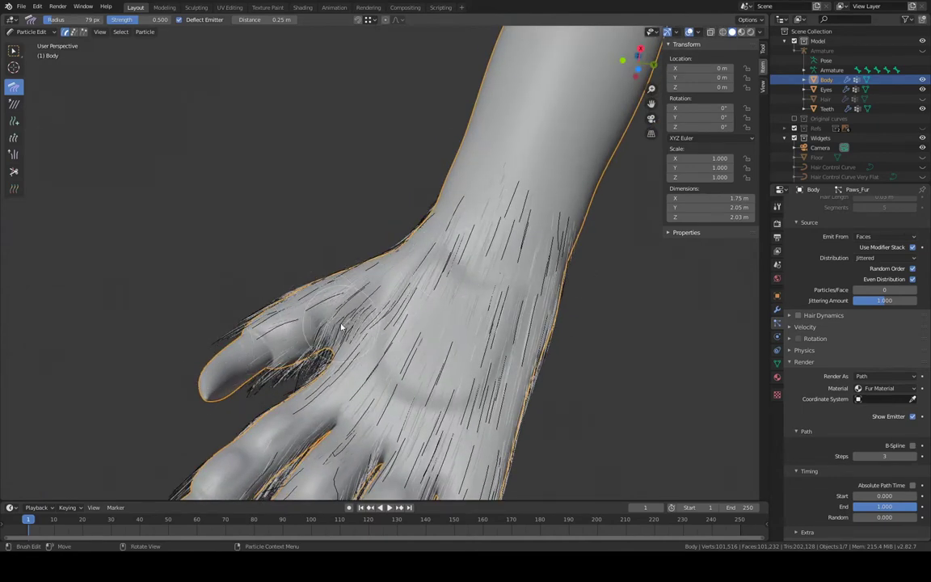
{"action": "left_click_drag", "start_coordinate": [295, 332], "coordinate": [240, 359]}
{"action": "middle_click_drag", "start_coordinate": [230, 369], "coordinate": [384, 216]}
{"action": "mouse_move", "coordinate": [359, 219]}
{"action": "left_mouse_down"}
{"action": "mouse_move", "coordinate": [312, 291]}
{"action": "mouse_move", "coordinate": [283, 390]}
{"action": "mouse_move", "coordinate": [284, 443]}
{"action": "left_mouse_up"}
Comb the hairs along the thumb and its outer edge close to the surface toward the claw base
{"action": "middle_click_drag", "start_coordinate": [284, 443], "coordinate": [379, 284]}
{"action": "scroll", "coordinate": [335, 190], "scroll_direction": "up", "scroll_amount": 3}
{"action": "scroll", "coordinate": [364, 357], "scroll_direction": "up", "scroll_amount": 3}
{"action": "mouse_move", "coordinate": [317, 350]}
{"action": "left_mouse_down"}
{"action": "mouse_move", "coordinate": [270, 316]}
{"action": "mouse_move", "coordinate": [186, 281]}
{"action": "left_mouse_up"}
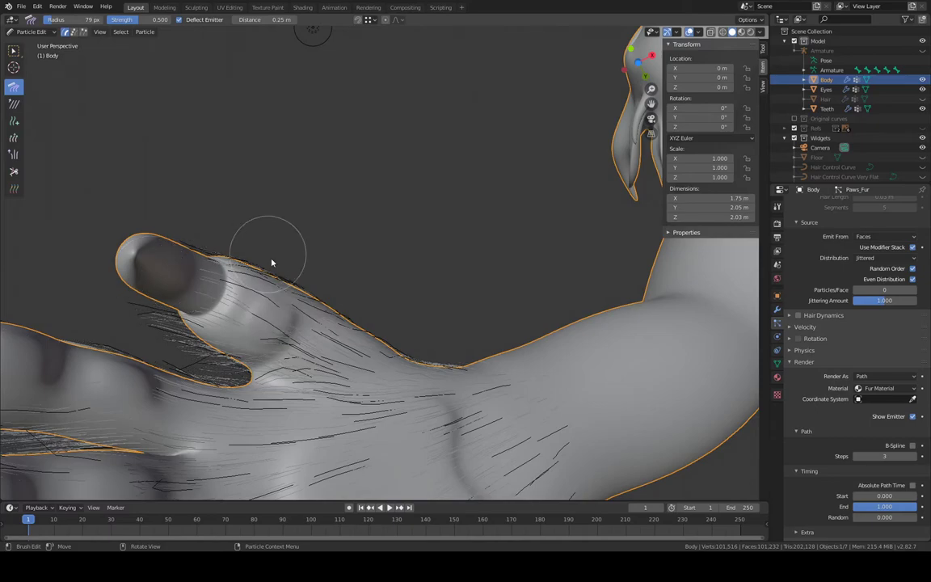
Set the Comb radius to 35 px and comb the hairs between the thumb and the neighbouring finger toward the thumb's claw
{"action": "middle_click_drag", "start_coordinate": [272, 262], "coordinate": [391, 258]}
{"action": "scroll", "coordinate": [385, 215], "scroll_direction": "up", "scroll_amount": 4}
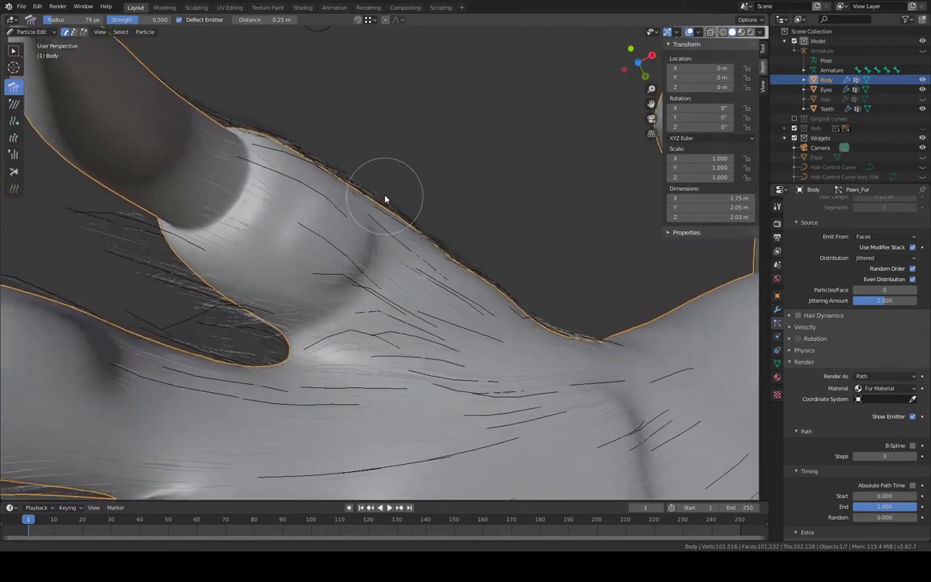
{"action": "key", "text": "f"}
{"action": "left_click", "coordinate": [360, 222]}
{"action": "mouse_move", "coordinate": [360, 223]}
{"action": "middle_mouse_down"}
{"action": "mouse_move", "coordinate": [454, 208]}
{"action": "mouse_move", "coordinate": [388, 198]}
{"action": "mouse_move", "coordinate": [376, 247]}
{"action": "mouse_move", "coordinate": [394, 320]}
{"action": "middle_mouse_up"}
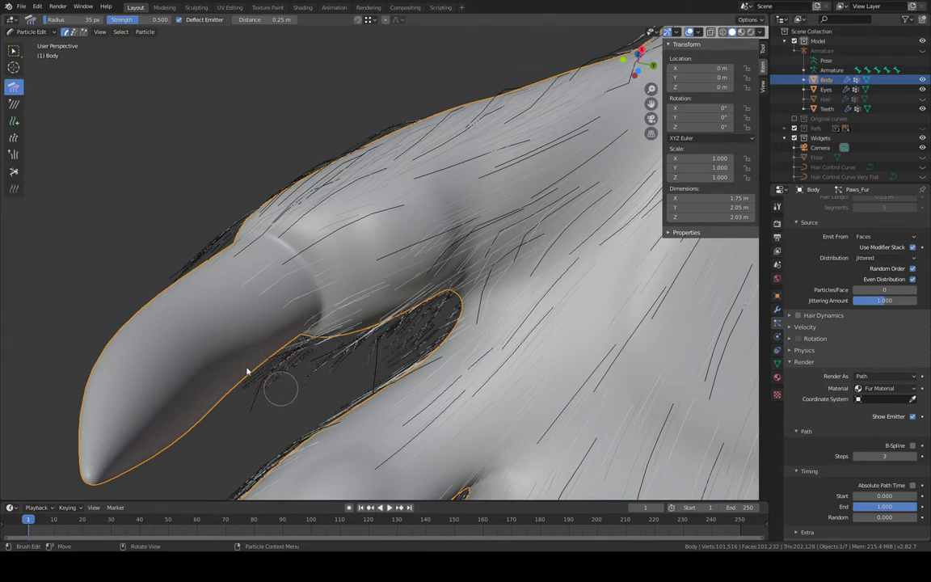
{"action": "middle_click_drag", "start_coordinate": [194, 334], "coordinate": [527, 415]}
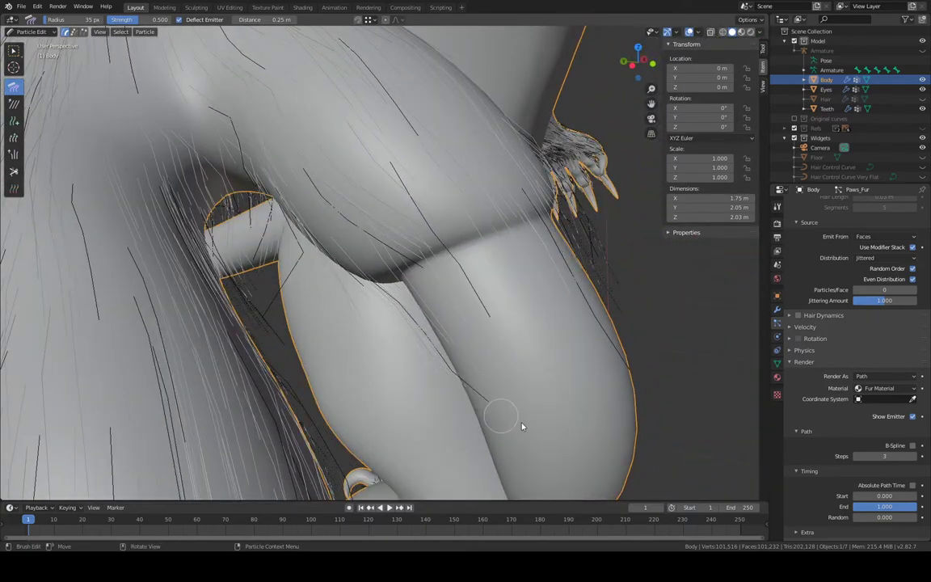
{"action": "mouse_move", "coordinate": [532, 443]}
{"action": "middle_mouse_down"}
{"action": "mouse_move", "coordinate": [531, 370]}
{"action": "mouse_move", "coordinate": [560, 395]}
{"action": "mouse_move", "coordinate": [584, 398]}
{"action": "mouse_move", "coordinate": [575, 395]}
{"action": "middle_mouse_up"}
{"action": "left_click_drag", "start_coordinate": [392, 336], "coordinate": [502, 313]}
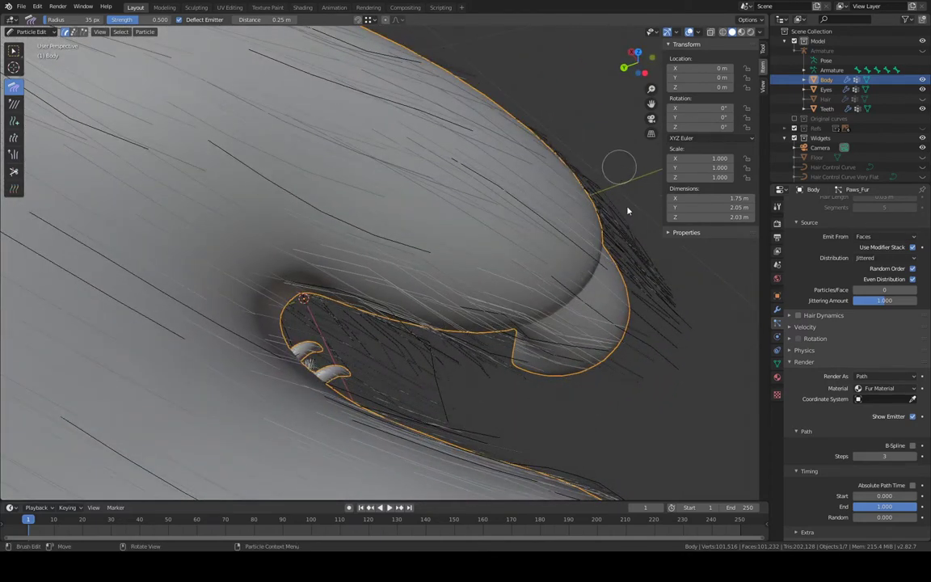
Set the Comb radius to 86 px and comb the hairs around the thumb's tip closely down over the claw base
{"action": "middle_click_drag", "start_coordinate": [622, 356], "coordinate": [553, 254]}
{"action": "key", "text": "f"}
{"action": "left_click", "coordinate": [530, 139]}
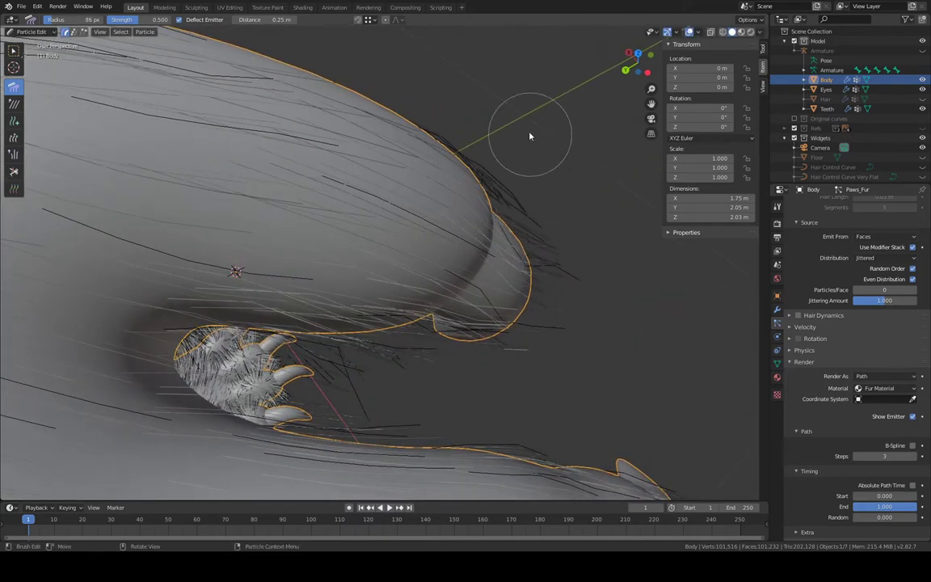
{"action": "left_click_drag", "start_coordinate": [546, 272], "coordinate": [536, 353]}
{"action": "middle_click_drag", "start_coordinate": [549, 304], "coordinate": [357, 201]}
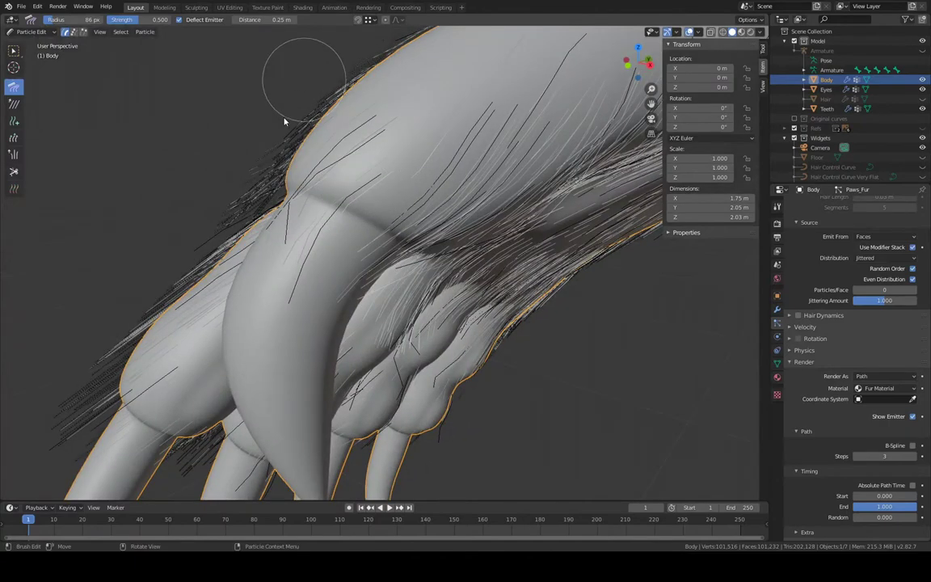
{"action": "left_click_drag", "start_coordinate": [285, 121], "coordinate": [248, 301]}
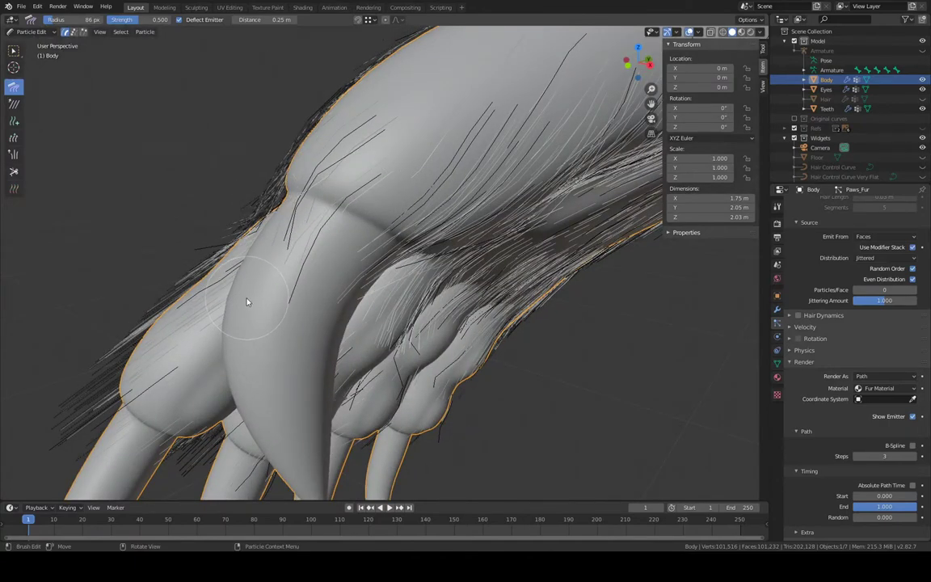
Comb the protruding hairs along the backs of the fingers down against the skin toward their claws
{"action": "middle_click_drag", "start_coordinate": [247, 302], "coordinate": [299, 82]}
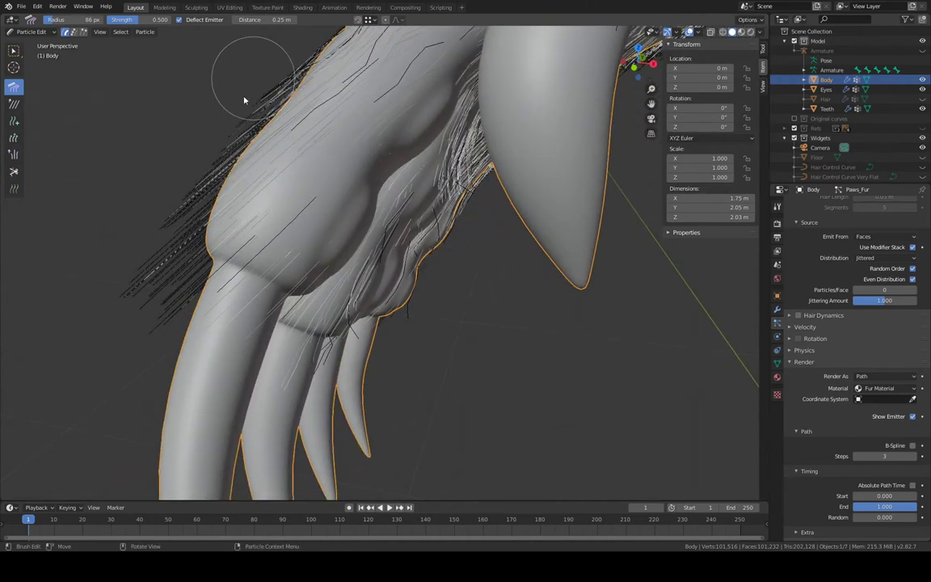
{"action": "mouse_move", "coordinate": [215, 165]}
{"action": "left_mouse_down"}
{"action": "mouse_move", "coordinate": [193, 279]}
{"action": "mouse_move", "coordinate": [206, 317]}
{"action": "mouse_move", "coordinate": [194, 311]}
{"action": "left_mouse_up"}
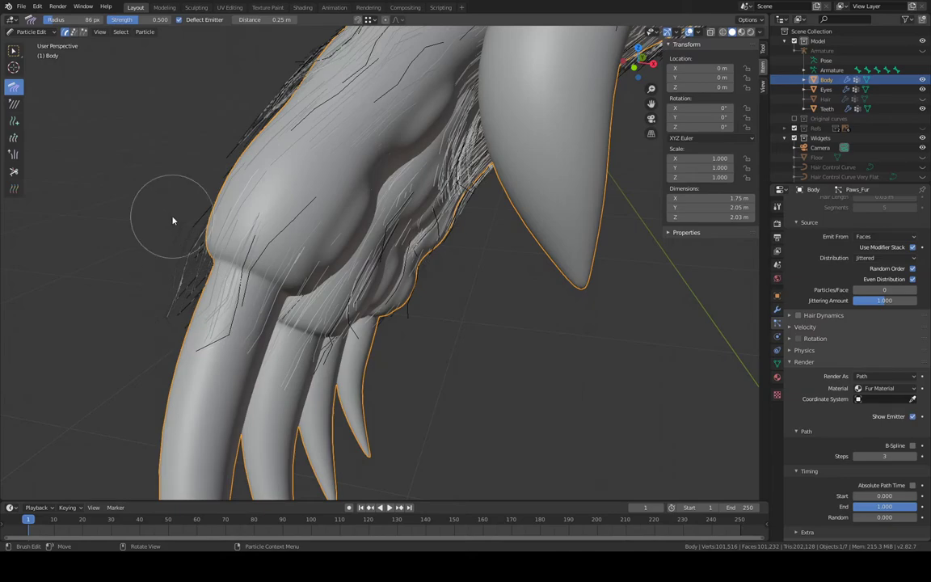
{"action": "middle_click_drag", "start_coordinate": [196, 270], "coordinate": [347, 127]}
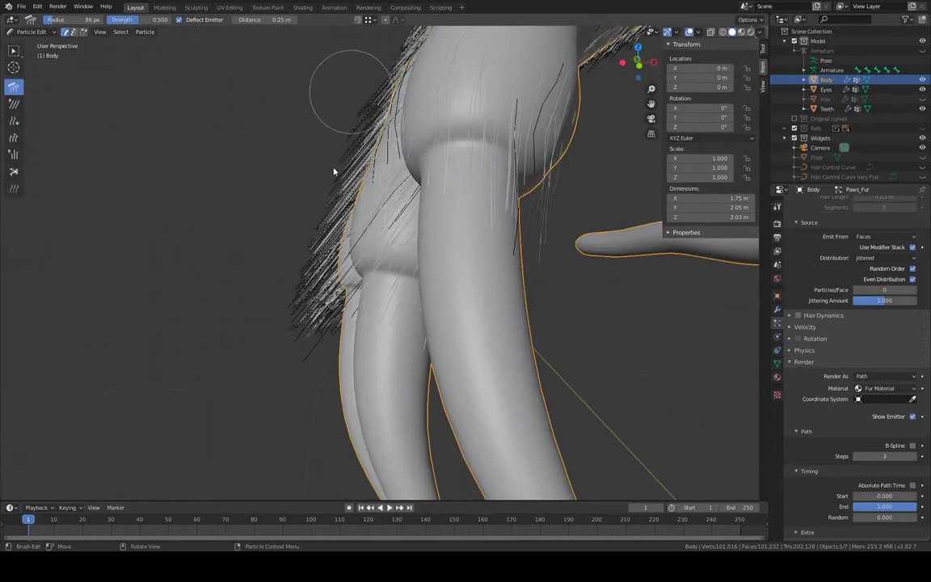
{"action": "mouse_move", "coordinate": [334, 171]}
{"action": "left_mouse_down"}
{"action": "mouse_move", "coordinate": [340, 332]}
{"action": "mouse_move", "coordinate": [358, 373]}
{"action": "left_mouse_up"}
{"action": "middle_click_drag", "start_coordinate": [397, 423], "coordinate": [399, 269]}
{"action": "left_click_drag", "start_coordinate": [372, 245], "coordinate": [382, 325]}
Comb the hairs on the facing sides of the fingers downward so they follow each finger to its claw base
{"action": "middle_click_drag", "start_coordinate": [390, 288], "coordinate": [575, 275], "text": "shift"}
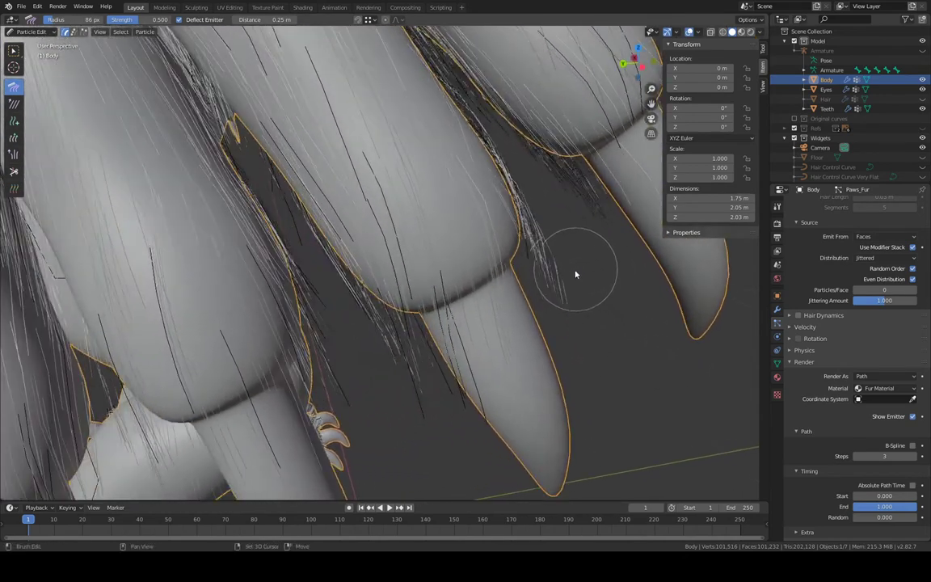
{"action": "mouse_move", "coordinate": [370, 315]}
{"action": "left_mouse_down"}
{"action": "mouse_move", "coordinate": [484, 375]}
{"action": "mouse_move", "coordinate": [541, 427]}
{"action": "left_mouse_up"}
{"action": "middle_click_drag", "start_coordinate": [491, 370], "coordinate": [463, 282]}
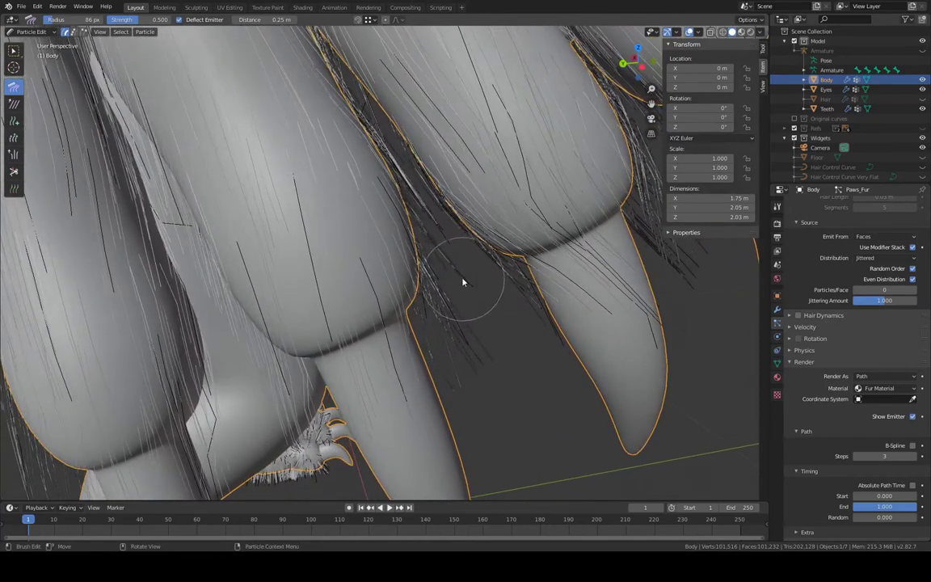
{"action": "left_click_drag", "start_coordinate": [440, 277], "coordinate": [436, 364]}
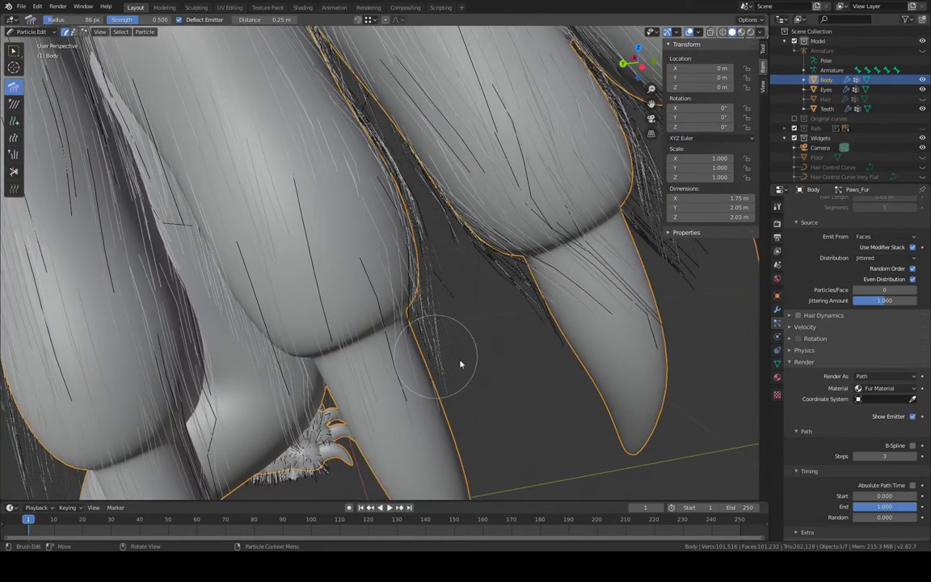
{"action": "middle_click_drag", "start_coordinate": [445, 322], "coordinate": [573, 238], "text": "shift"}
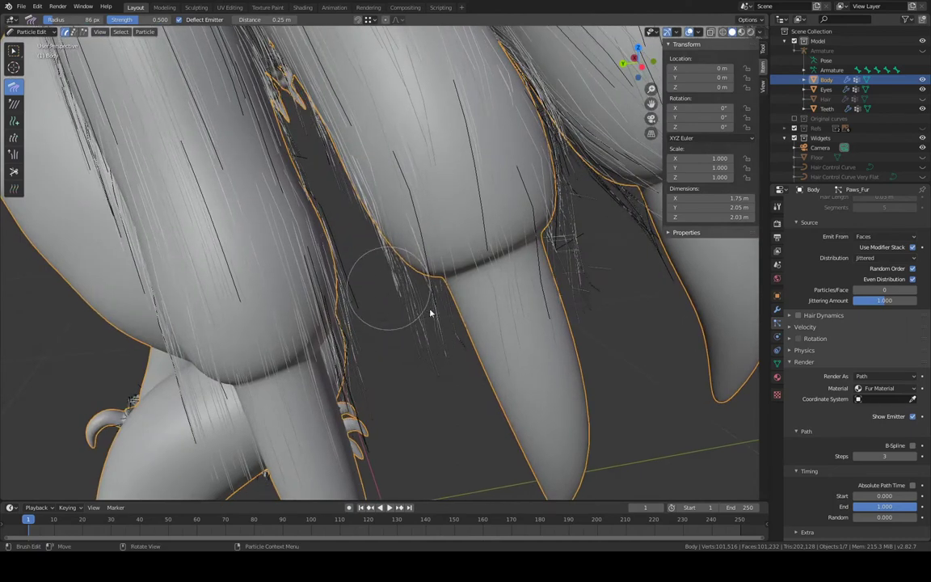
{"action": "left_click_drag", "start_coordinate": [430, 314], "coordinate": [518, 370]}
{"action": "scroll", "coordinate": [509, 292], "scroll_direction": "down", "scroll_amount": 3}
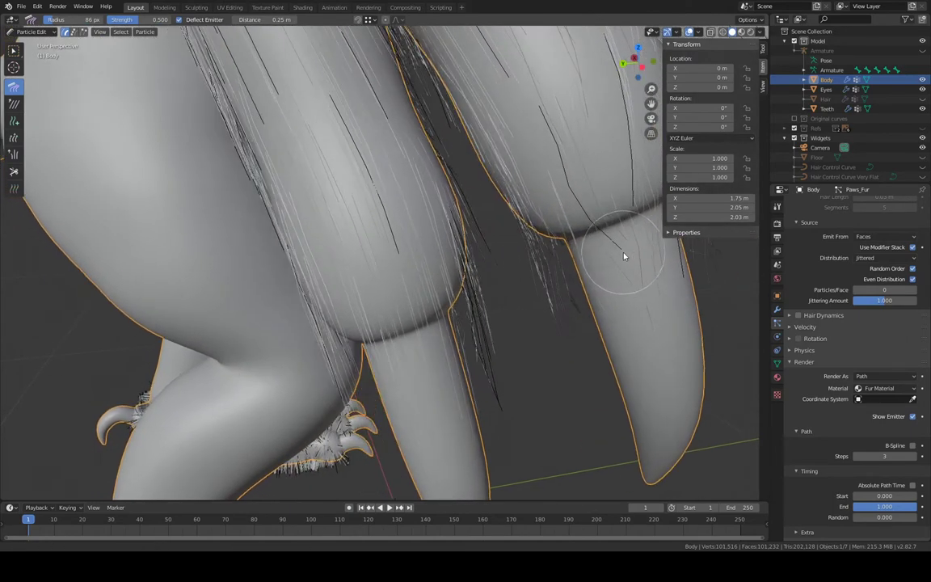
{"action": "scroll", "coordinate": [488, 274], "scroll_direction": "up", "scroll_amount": 3}
{"action": "left_click_drag", "start_coordinate": [477, 330], "coordinate": [469, 360]}
{"action": "left_click_drag", "start_coordinate": [510, 287], "coordinate": [477, 359]}
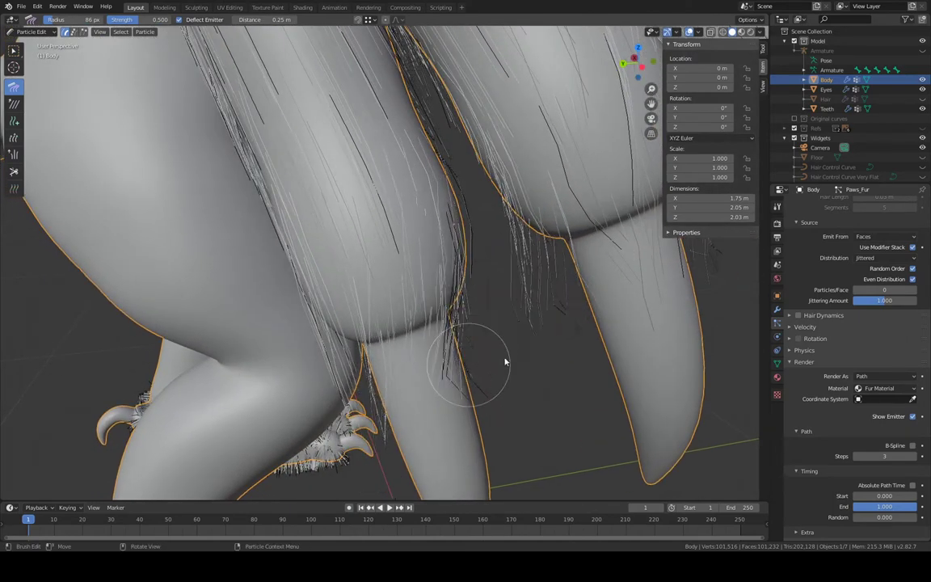
{"action": "left_click_drag", "start_coordinate": [530, 263], "coordinate": [541, 295]}
Comb the outermost finger's tip and outer-side hairs down over its claw base
{"action": "middle_click_drag", "start_coordinate": [632, 301], "coordinate": [671, 279]}
{"action": "left_click_drag", "start_coordinate": [516, 303], "coordinate": [579, 355]}
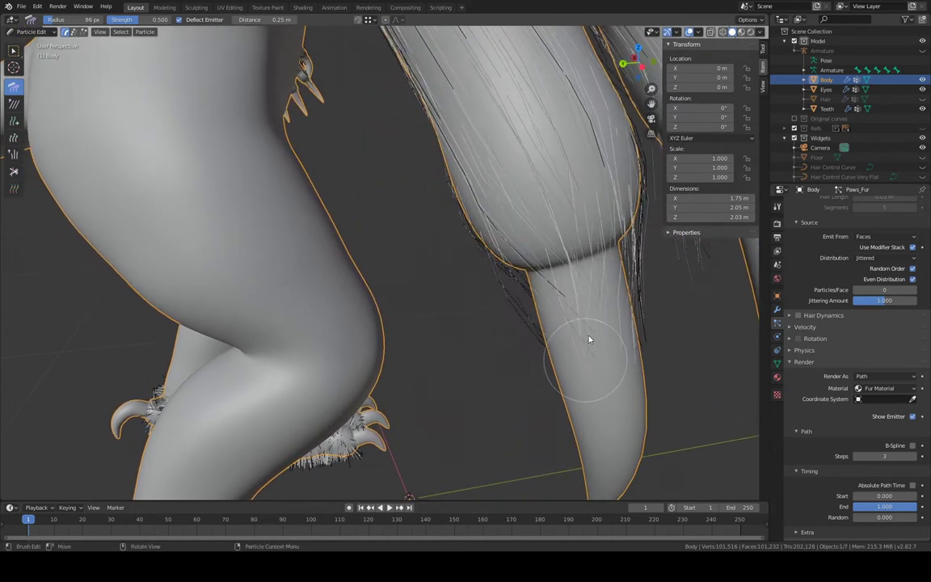
{"action": "mouse_move", "coordinate": [590, 339]}
{"action": "middle_mouse_down"}
{"action": "mouse_move", "coordinate": [682, 280]}
{"action": "mouse_move", "coordinate": [545, 193]}
{"action": "mouse_move", "coordinate": [468, 77]}
{"action": "middle_mouse_up"}
{"action": "mouse_move", "coordinate": [482, 133]}
{"action": "left_mouse_down"}
{"action": "mouse_move", "coordinate": [525, 244]}
{"action": "mouse_move", "coordinate": [539, 307]}
{"action": "mouse_move", "coordinate": [483, 455]}
{"action": "left_mouse_up"}
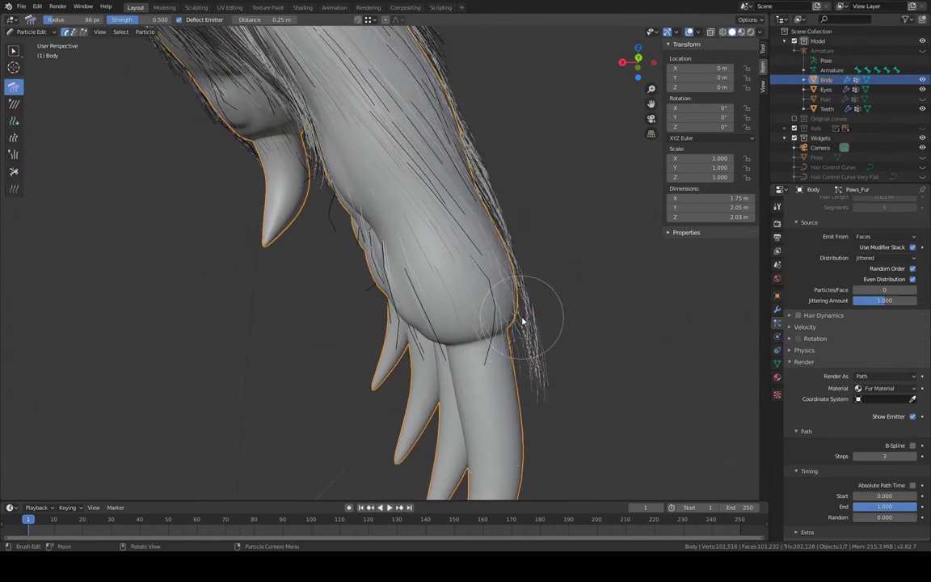
Examine the combed fur on the hand from the palm and back sides, and the uncombed fur on the feet
{"action": "middle_click_drag", "start_coordinate": [522, 321], "coordinate": [527, 228]}
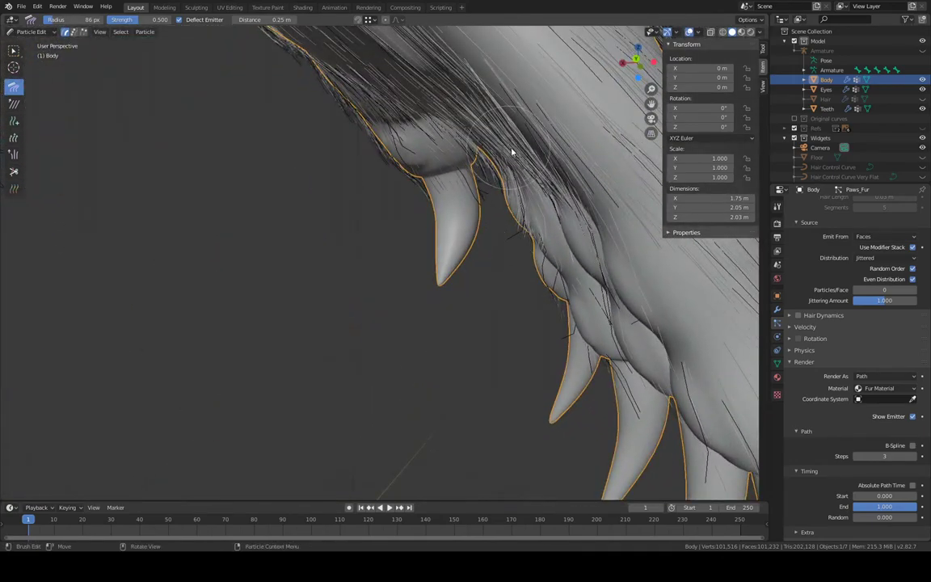
{"action": "middle_click_drag", "start_coordinate": [512, 152], "coordinate": [458, 181]}
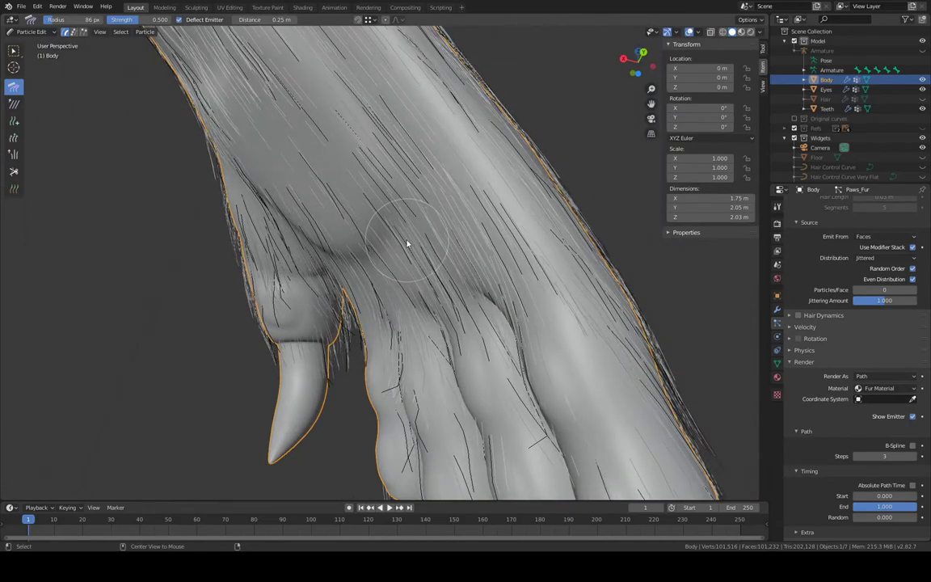
{"action": "middle_click_drag", "start_coordinate": [408, 243], "coordinate": [439, 266], "text": "alt"}
{"action": "middle_click_drag", "start_coordinate": [444, 214], "coordinate": [452, 167]}
{"action": "scroll", "coordinate": [509, 200], "scroll_direction": "up", "scroll_amount": 2}
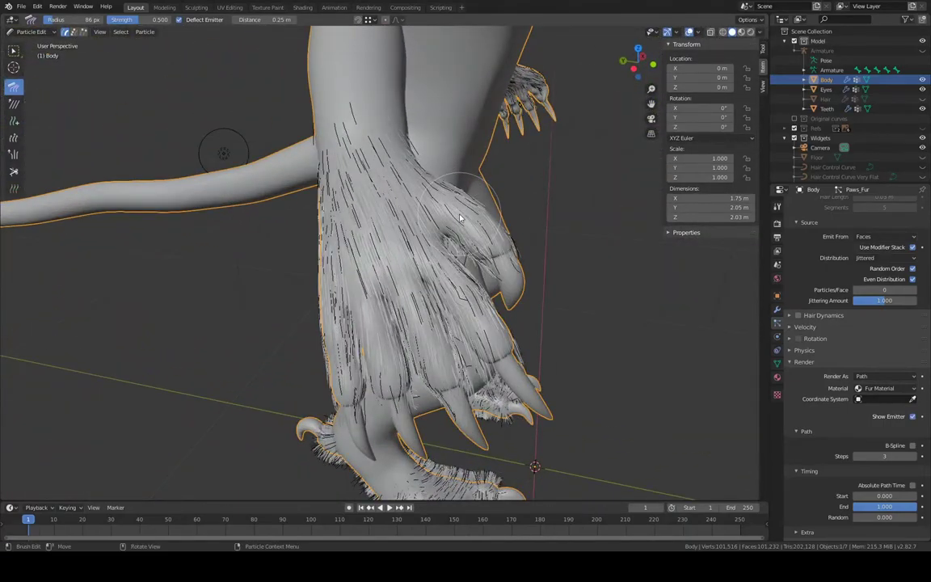
{"action": "mouse_move", "coordinate": [548, 265]}
{"action": "middle_mouse_down", "text": "shift"}
{"action": "mouse_move", "coordinate": [478, 220]}
{"action": "mouse_move", "coordinate": [414, 47]}
{"action": "middle_mouse_up", "text": "shift"}
{"action": "middle_click_drag", "start_coordinate": [519, 274], "coordinate": [578, 121], "text": "shift"}
{"action": "mouse_move", "coordinate": [404, 332]}
{"action": "middle_mouse_down", "text": "shift"}
{"action": "mouse_move", "coordinate": [501, 212]}
{"action": "mouse_move", "coordinate": [611, 108]}
{"action": "mouse_move", "coordinate": [520, 167]}
{"action": "mouse_move", "coordinate": [501, 84]}
{"action": "middle_mouse_up", "text": "shift"}
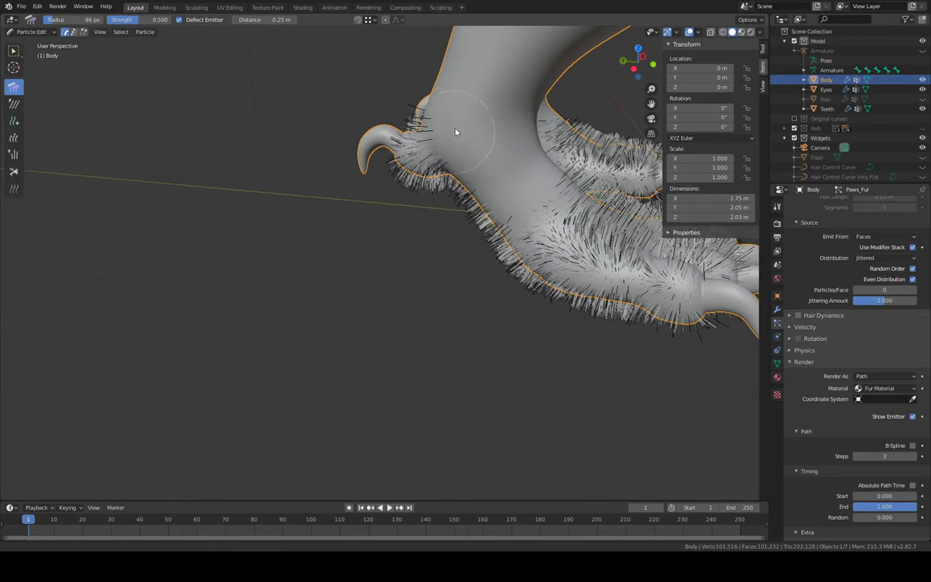
Comb the hairs on the top, sides and underside of the foot's rear toe toward its claw
{"action": "middle_click", "coordinate": [430, 160], "text": "alt"}
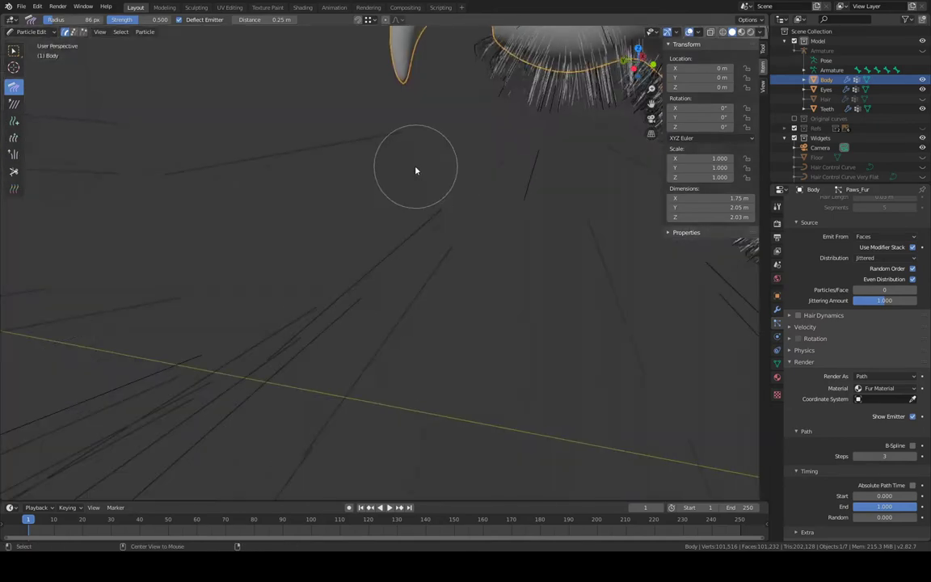
{"action": "middle_click_drag", "start_coordinate": [429, 161], "coordinate": [411, 339], "text": "ctrl"}
{"action": "middle_click_drag", "start_coordinate": [440, 137], "coordinate": [454, 410], "text": "ctrl"}
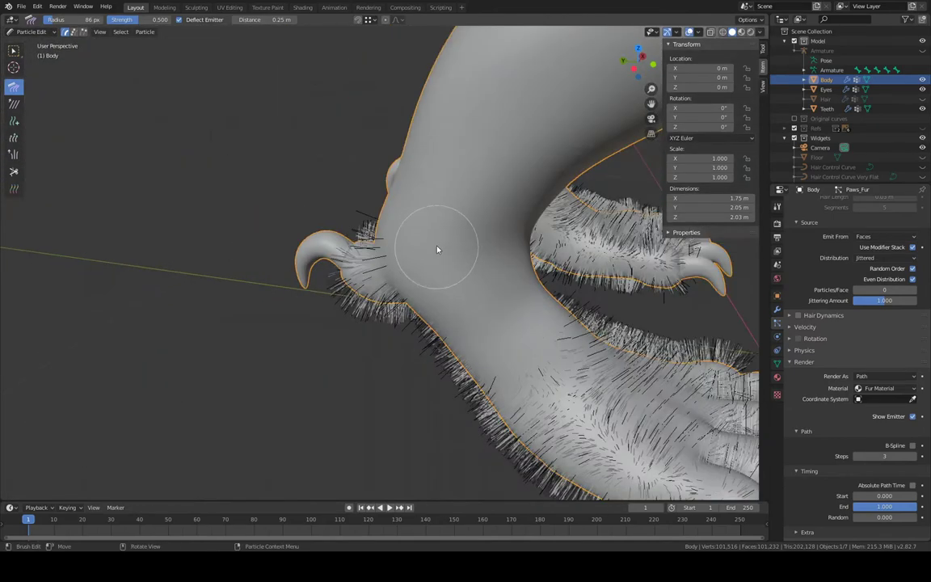
{"action": "middle_click_drag", "start_coordinate": [439, 250], "coordinate": [485, 194]}
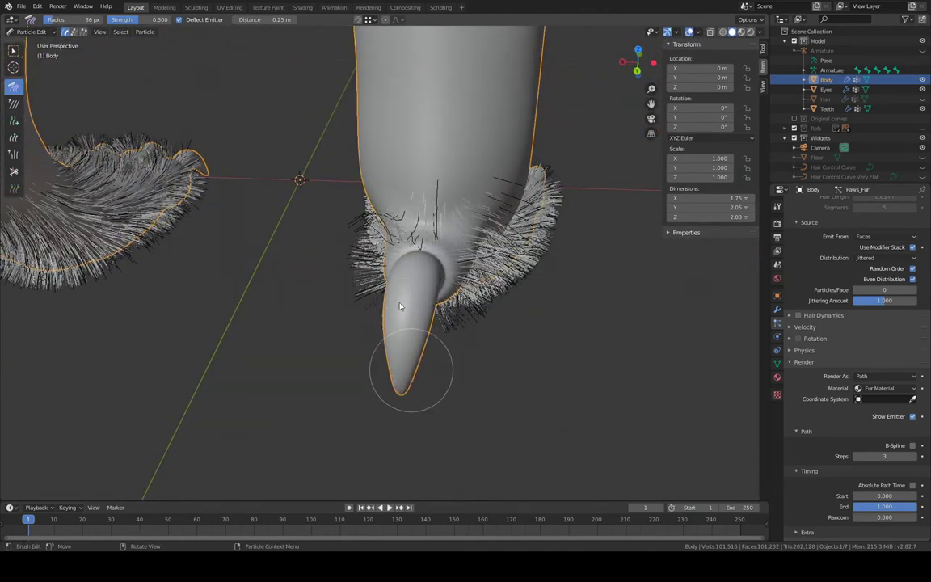
{"action": "middle_click_drag", "start_coordinate": [399, 307], "coordinate": [427, 197]}
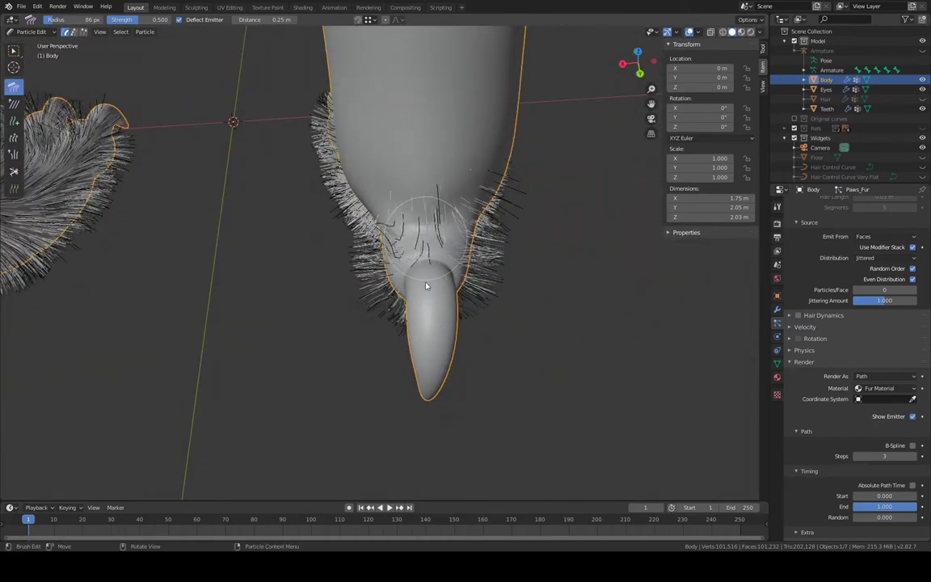
{"action": "middle_click_drag", "start_coordinate": [418, 362], "coordinate": [507, 179]}
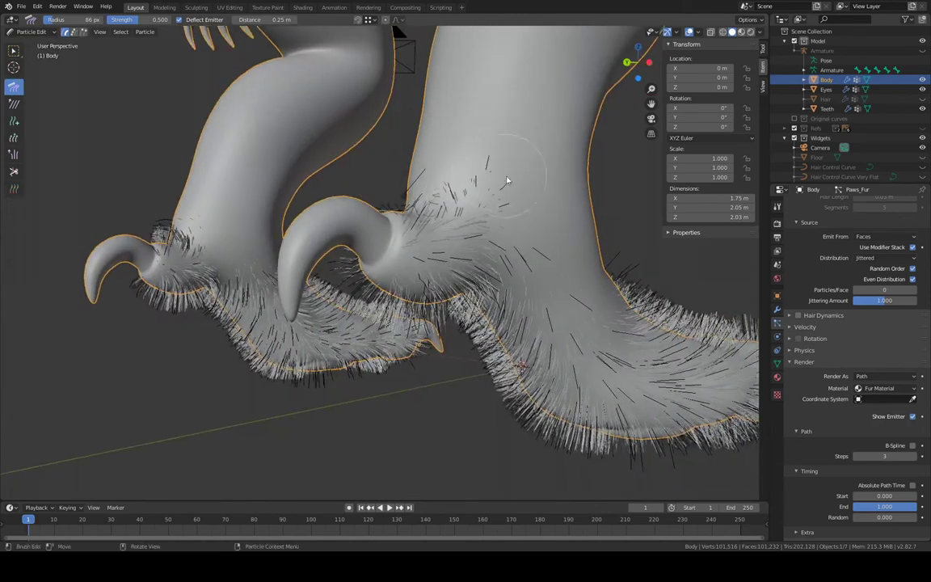
{"action": "left_click_drag", "start_coordinate": [420, 229], "coordinate": [373, 240]}
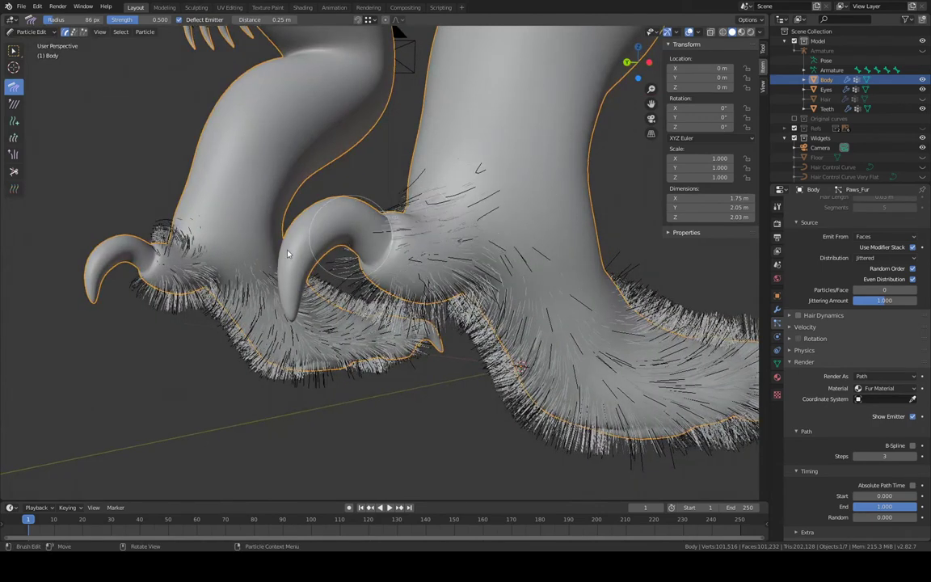
{"action": "middle_click_drag", "start_coordinate": [432, 221], "coordinate": [431, 207]}
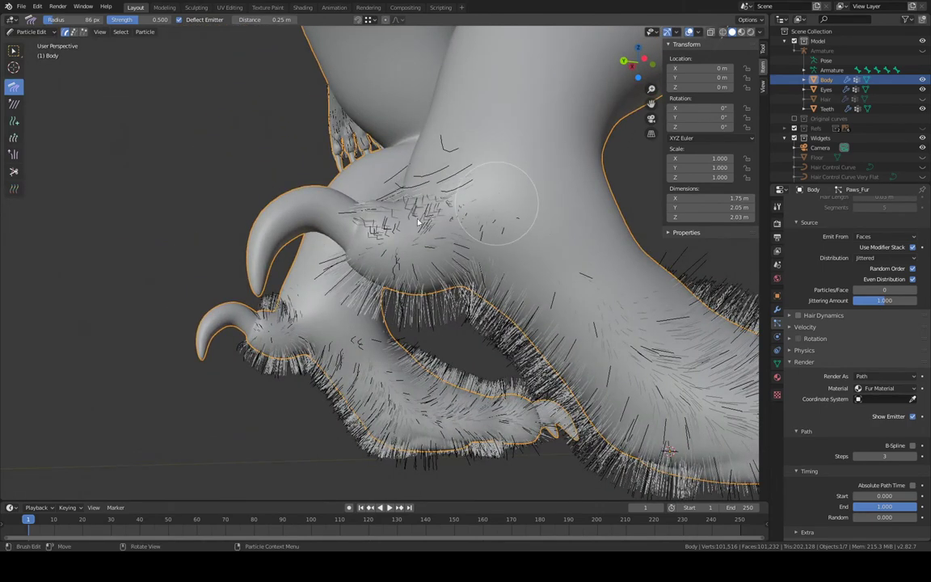
{"action": "left_click_drag", "start_coordinate": [418, 222], "coordinate": [359, 227]}
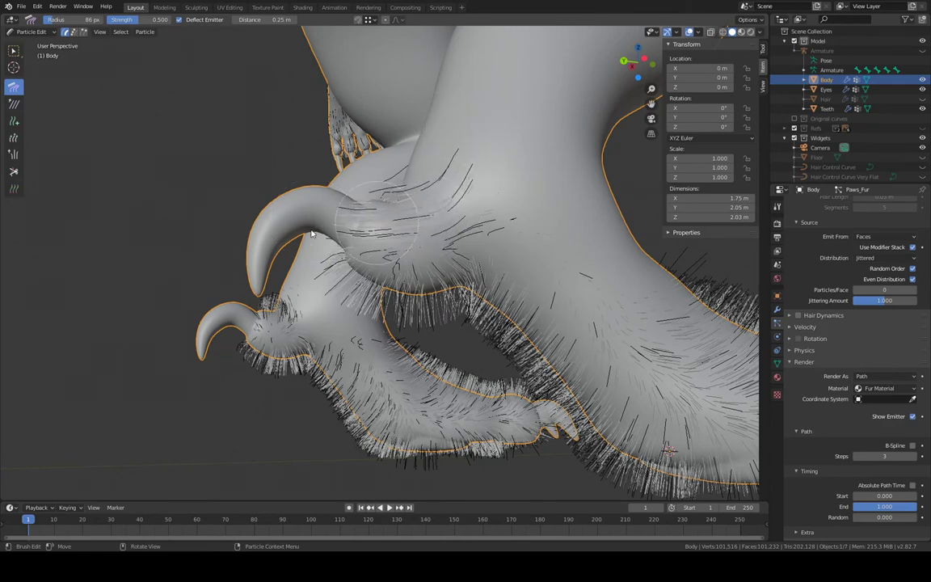
{"action": "middle_click_drag", "start_coordinate": [465, 243], "coordinate": [450, 430]}
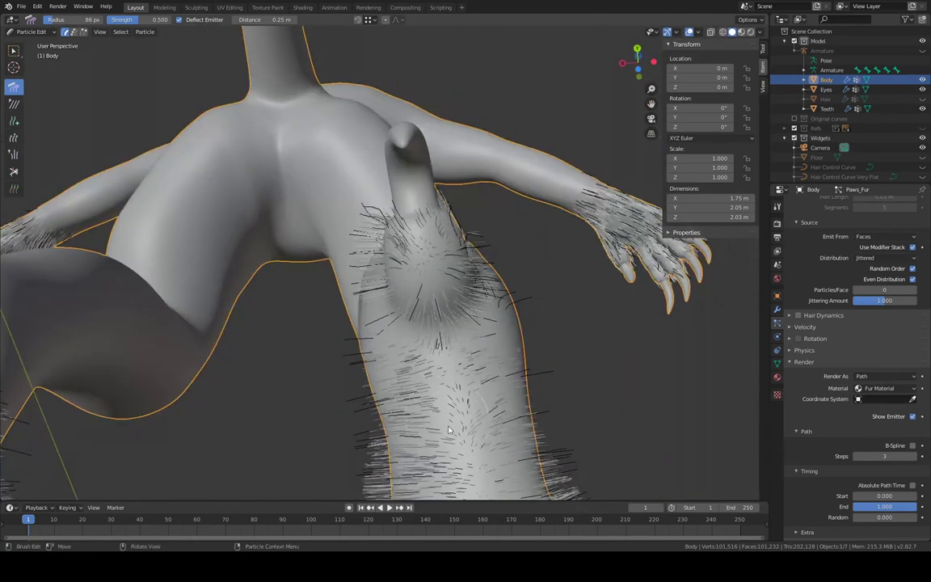
{"action": "left_click_drag", "start_coordinate": [442, 366], "coordinate": [415, 178]}
Comb the hairs on the back of the foot from below the rear toe down toward the sole
{"action": "middle_click_drag", "start_coordinate": [409, 139], "coordinate": [418, 225]}
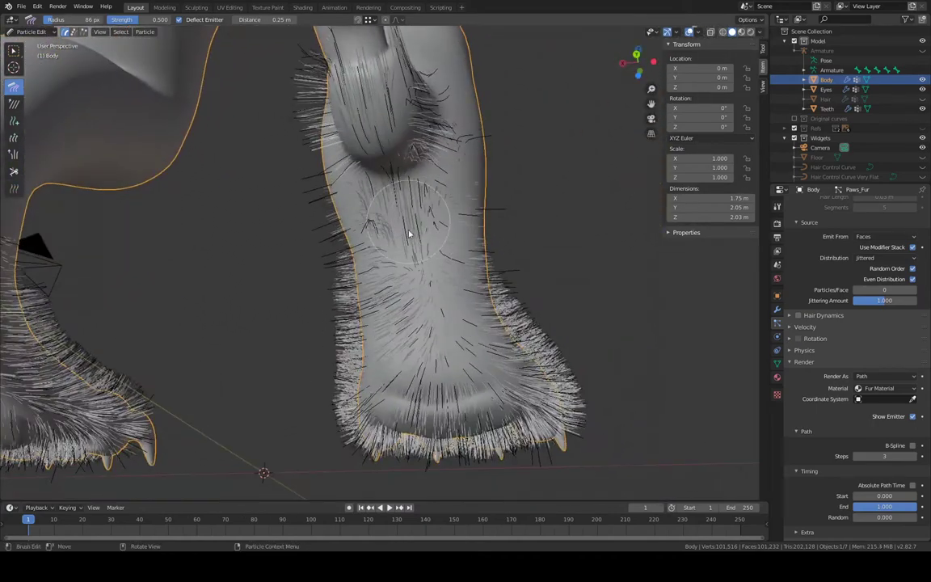
{"action": "left_click_drag", "start_coordinate": [409, 233], "coordinate": [418, 300]}
{"action": "left_click_drag", "start_coordinate": [440, 401], "coordinate": [445, 447]}
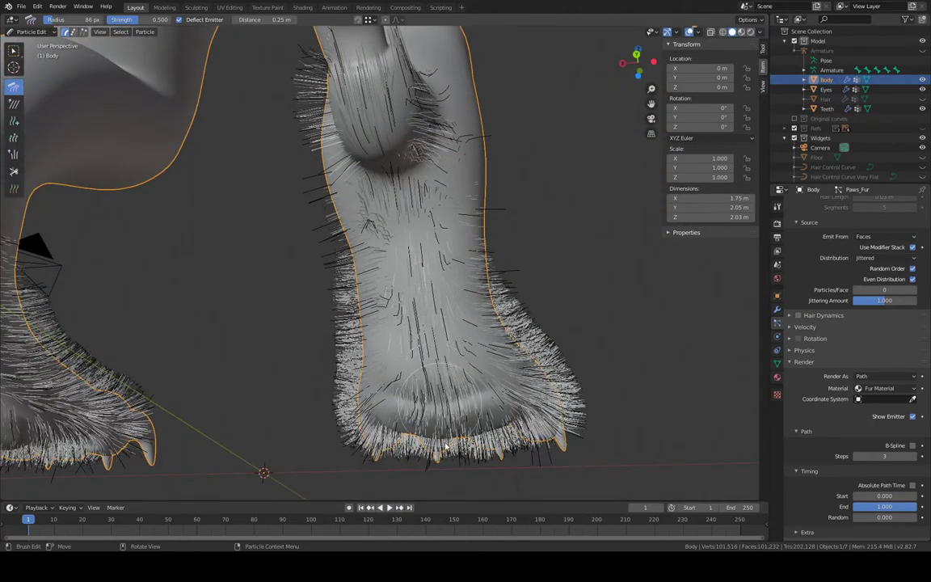
{"action": "middle_click_drag", "start_coordinate": [440, 313], "coordinate": [420, 305]}
{"action": "left_click_drag", "start_coordinate": [430, 227], "coordinate": [478, 307]}
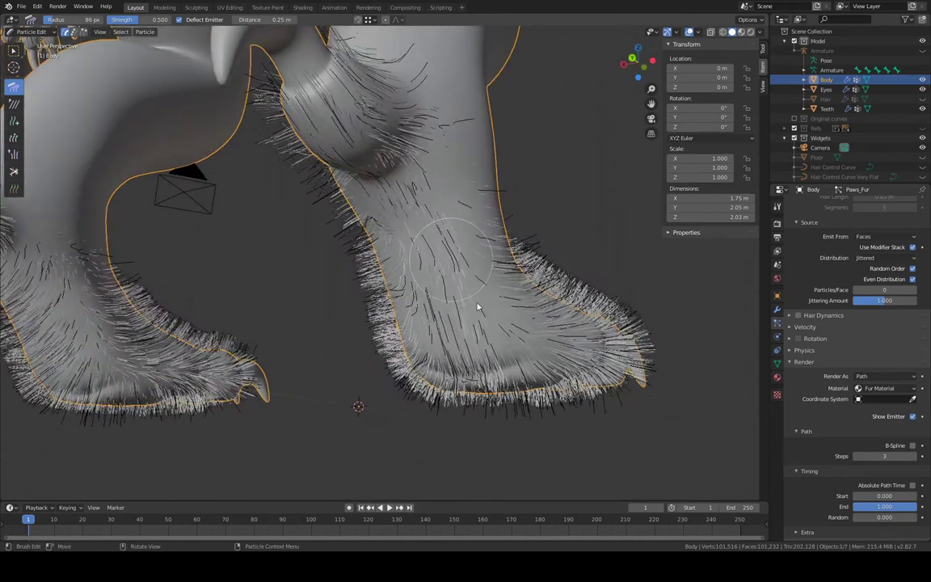
{"action": "mouse_move", "coordinate": [537, 303]}
{"action": "middle_mouse_down"}
{"action": "mouse_move", "coordinate": [485, 243]}
{"action": "mouse_move", "coordinate": [444, 173]}
{"action": "middle_mouse_up"}
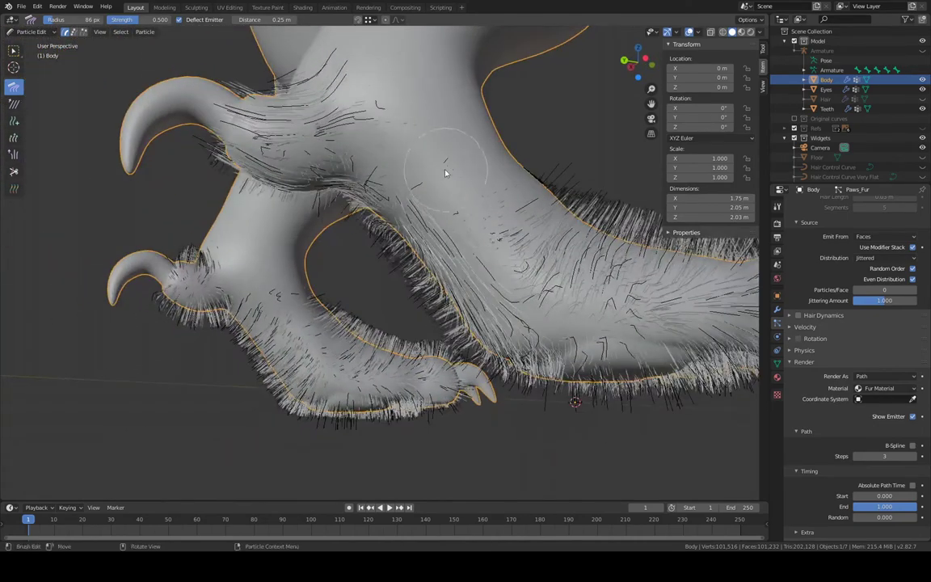
Comb the hairs on the foot's outer side forward toward the toes and the rear toe's inner-side hairs toward its claw
{"action": "mouse_move", "coordinate": [511, 241]}
{"action": "left_mouse_down"}
{"action": "mouse_move", "coordinate": [669, 306]}
{"action": "mouse_move", "coordinate": [590, 270]}
{"action": "mouse_move", "coordinate": [477, 193]}
{"action": "left_mouse_up"}
{"action": "left_click_drag", "start_coordinate": [588, 283], "coordinate": [831, 302]}
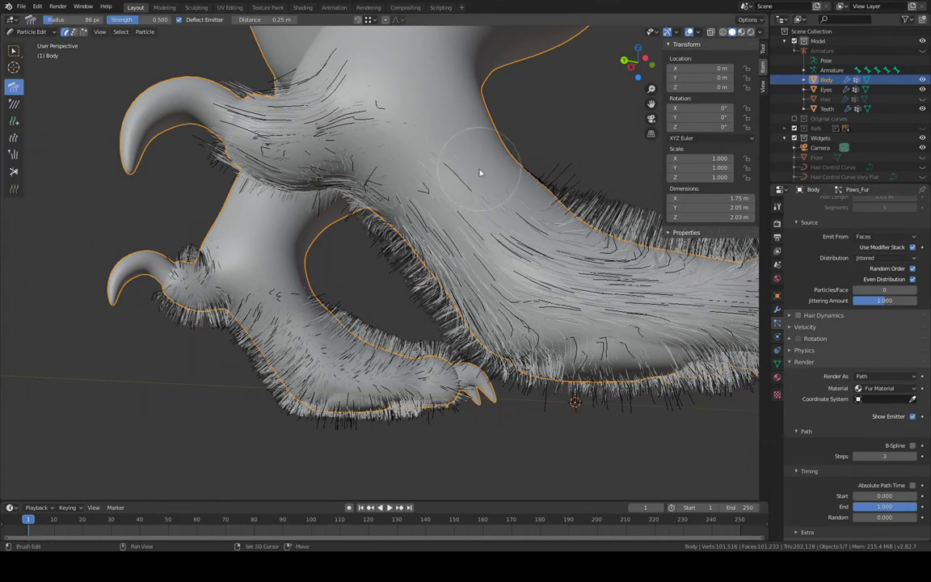
{"action": "mouse_move", "coordinate": [452, 162]}
{"action": "middle_mouse_down"}
{"action": "mouse_move", "coordinate": [517, 206]}
{"action": "mouse_move", "coordinate": [619, 166]}
{"action": "mouse_move", "coordinate": [716, 178]}
{"action": "mouse_move", "coordinate": [623, 145]}
{"action": "middle_mouse_up"}
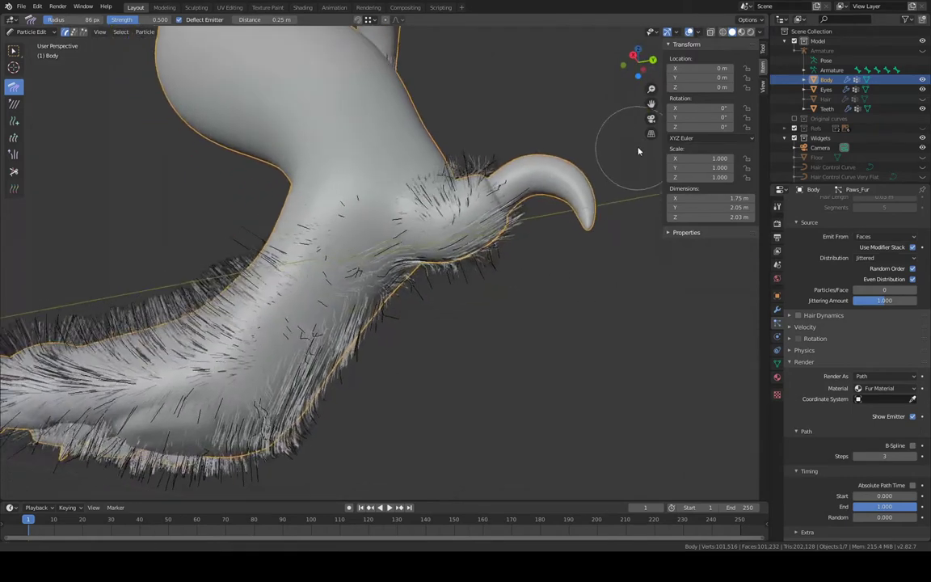
{"action": "left_click_drag", "start_coordinate": [411, 194], "coordinate": [493, 202]}
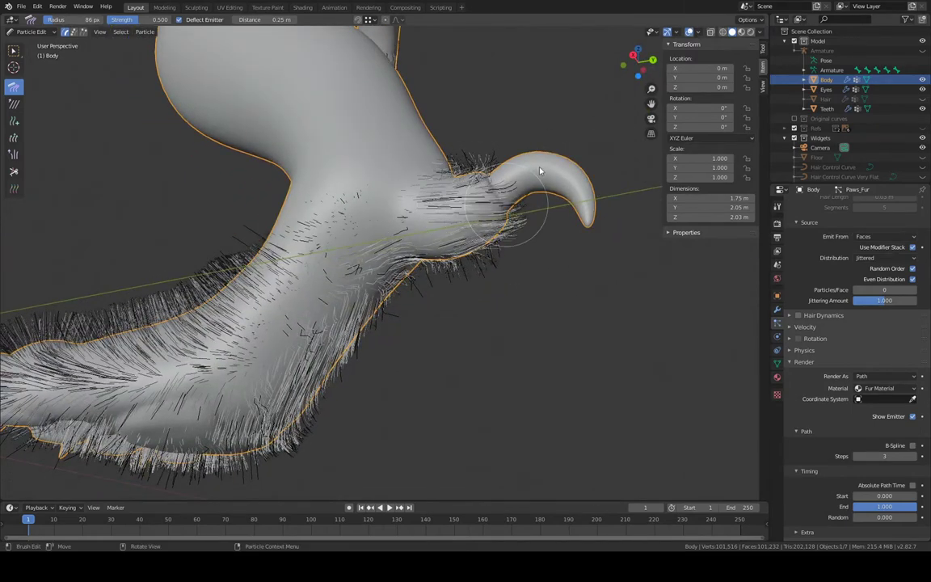
{"action": "middle_click_drag", "start_coordinate": [532, 188], "coordinate": [542, 214], "text": "shift"}
{"action": "left_click_drag", "start_coordinate": [490, 191], "coordinate": [527, 193]}
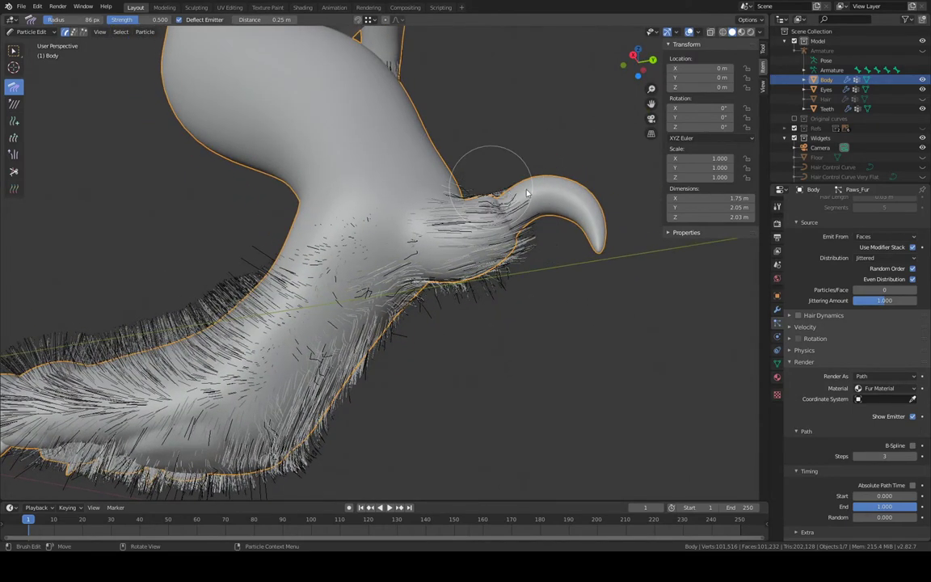
{"action": "mouse_move", "coordinate": [470, 297]}
{"action": "left_mouse_down"}
{"action": "mouse_move", "coordinate": [544, 250]}
{"action": "mouse_move", "coordinate": [565, 197]}
{"action": "left_mouse_up"}
Comb the hairs on the foot's inner side from the ankle forward toward the front claws
{"action": "mouse_move", "coordinate": [565, 197]}
{"action": "middle_mouse_down"}
{"action": "mouse_move", "coordinate": [543, 170]}
{"action": "mouse_move", "coordinate": [501, 156]}
{"action": "middle_mouse_up"}
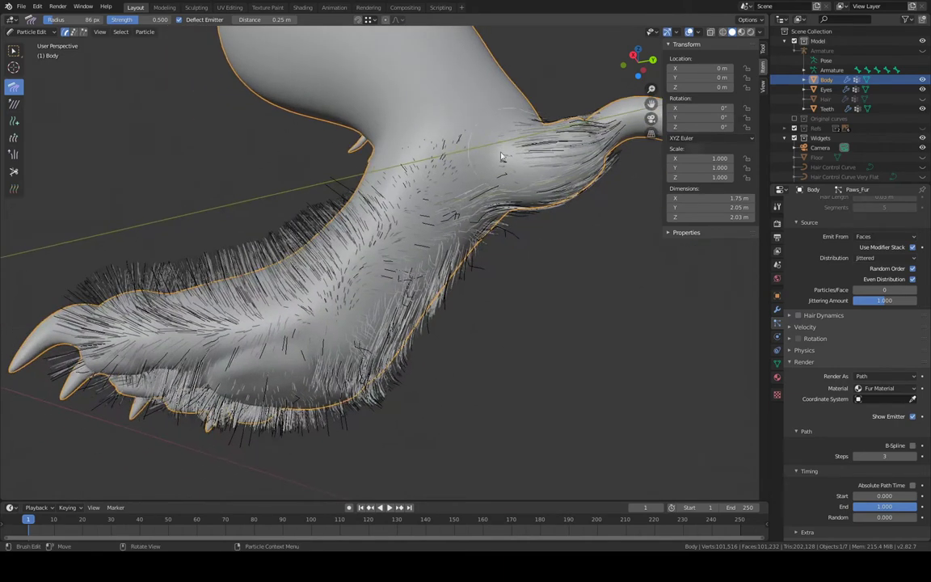
{"action": "mouse_move", "coordinate": [382, 241]}
{"action": "left_mouse_down"}
{"action": "mouse_move", "coordinate": [332, 243]}
{"action": "mouse_move", "coordinate": [279, 263]}
{"action": "mouse_move", "coordinate": [165, 326]}
{"action": "mouse_move", "coordinate": [27, 318]}
{"action": "left_mouse_up"}
{"action": "mouse_move", "coordinate": [469, 214]}
{"action": "middle_mouse_down"}
{"action": "mouse_move", "coordinate": [501, 260]}
{"action": "mouse_move", "coordinate": [472, 211]}
{"action": "middle_mouse_up"}
{"action": "mouse_move", "coordinate": [421, 263]}
{"action": "left_mouse_down"}
{"action": "mouse_move", "coordinate": [328, 340]}
{"action": "mouse_move", "coordinate": [241, 368]}
{"action": "mouse_move", "coordinate": [202, 364]}
{"action": "mouse_move", "coordinate": [82, 385]}
{"action": "left_mouse_up"}
Comb the hairs on the ankle and heel down toward the sole, blending them into the inner side of the foot
{"action": "mouse_move", "coordinate": [404, 198]}
{"action": "middle_mouse_down"}
{"action": "mouse_move", "coordinate": [418, 210]}
{"action": "mouse_move", "coordinate": [374, 182]}
{"action": "mouse_move", "coordinate": [343, 177]}
{"action": "mouse_move", "coordinate": [284, 204]}
{"action": "mouse_move", "coordinate": [269, 225]}
{"action": "mouse_move", "coordinate": [305, 207]}
{"action": "mouse_move", "coordinate": [436, 214]}
{"action": "mouse_move", "coordinate": [466, 239]}
{"action": "mouse_move", "coordinate": [455, 195]}
{"action": "mouse_move", "coordinate": [483, 152]}
{"action": "middle_mouse_up"}
{"action": "mouse_move", "coordinate": [487, 154]}
{"action": "left_mouse_down"}
{"action": "mouse_move", "coordinate": [437, 187]}
{"action": "mouse_move", "coordinate": [409, 168]}
{"action": "left_mouse_up"}
{"action": "mouse_move", "coordinate": [409, 169]}
{"action": "middle_mouse_down"}
{"action": "mouse_move", "coordinate": [401, 164]}
{"action": "mouse_move", "coordinate": [411, 129]}
{"action": "middle_mouse_up"}
{"action": "left_click_drag", "start_coordinate": [454, 196], "coordinate": [435, 269]}
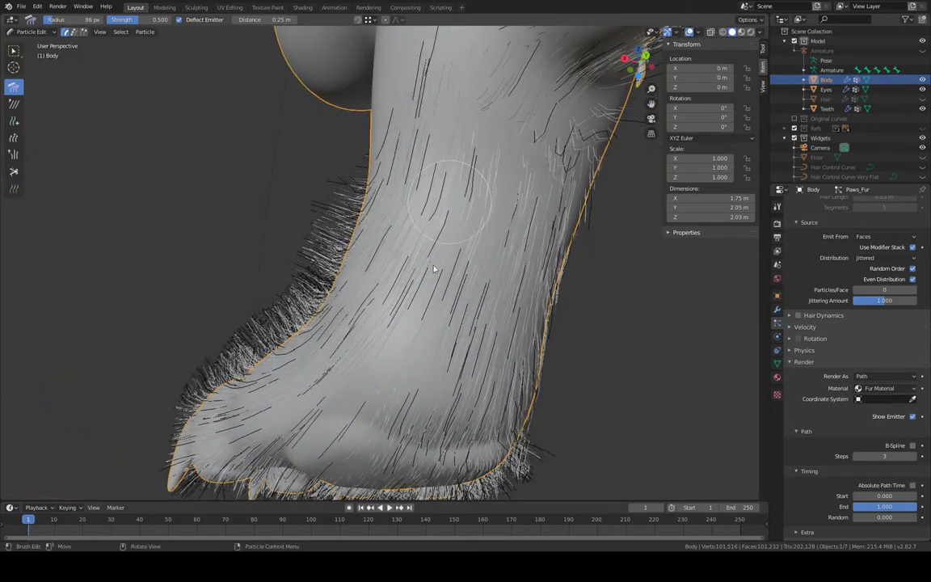
{"action": "middle_click_drag", "start_coordinate": [432, 244], "coordinate": [462, 180]}
{"action": "left_click_drag", "start_coordinate": [363, 179], "coordinate": [226, 291]}
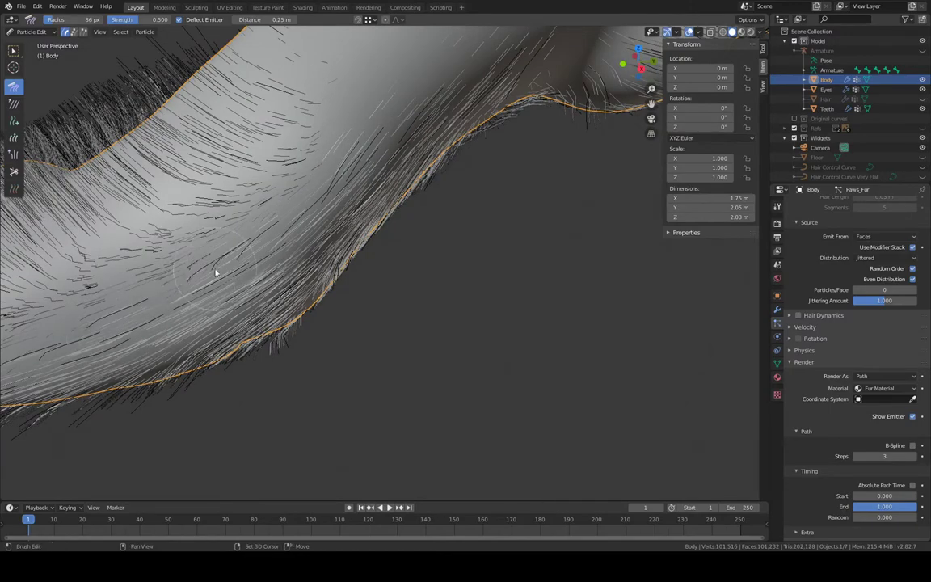
Comb the hairs along the middle of the foot's top from the ankle down over a middle toe to its claw
{"action": "middle_click_drag", "start_coordinate": [216, 273], "coordinate": [473, 265]}
{"action": "scroll", "coordinate": [476, 151], "scroll_direction": "down", "scroll_amount": 7}
{"action": "middle_click_drag", "start_coordinate": [385, 266], "coordinate": [379, 215], "text": "shift"}
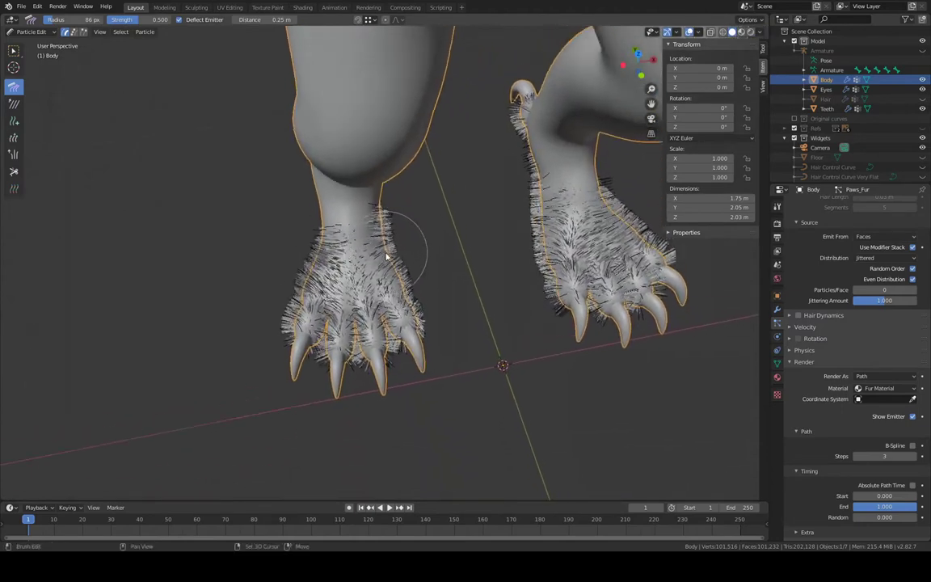
{"action": "scroll", "coordinate": [386, 257], "scroll_direction": "up", "scroll_amount": 5}
{"action": "left_click_drag", "start_coordinate": [359, 170], "coordinate": [363, 231]}
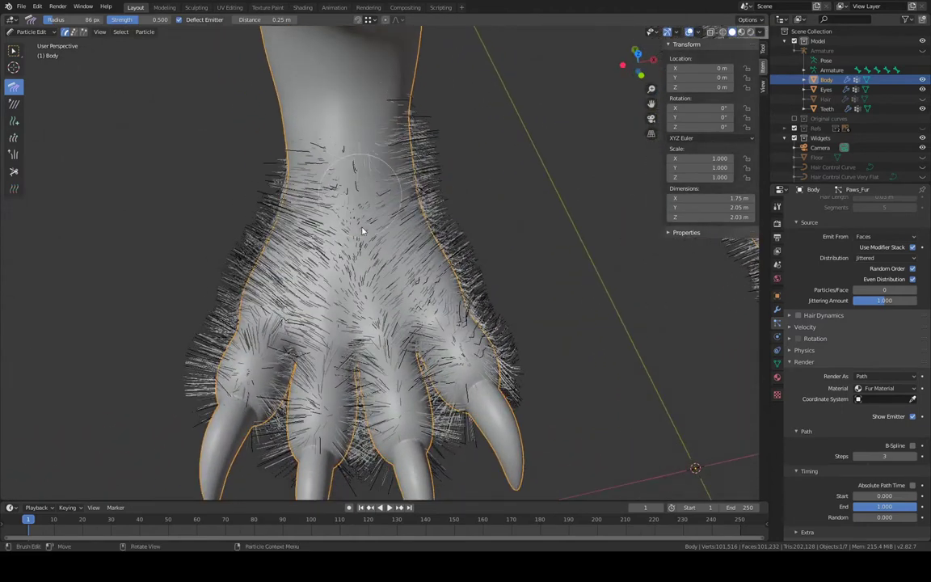
{"action": "left_click_drag", "start_coordinate": [364, 285], "coordinate": [399, 477]}
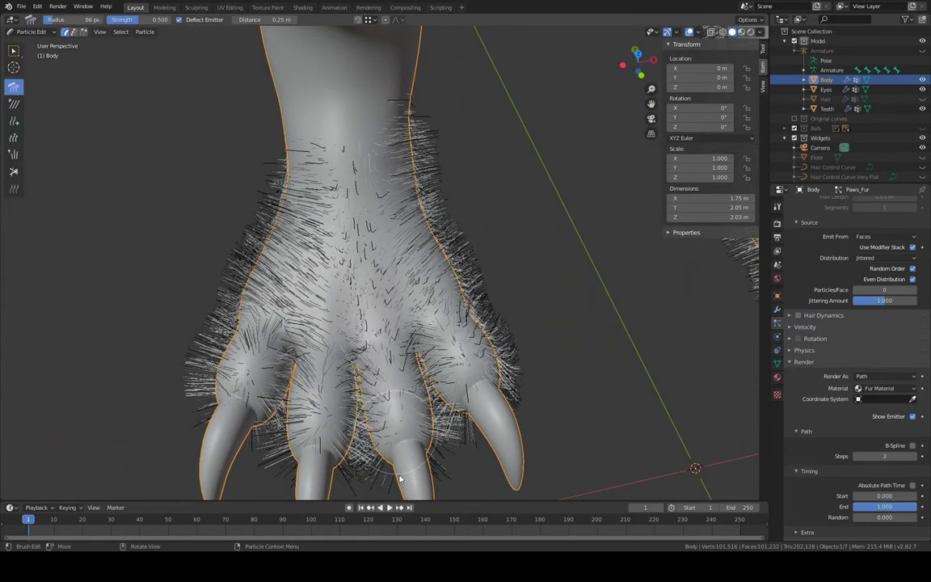
{"action": "left_click_drag", "start_coordinate": [354, 205], "coordinate": [368, 285]}
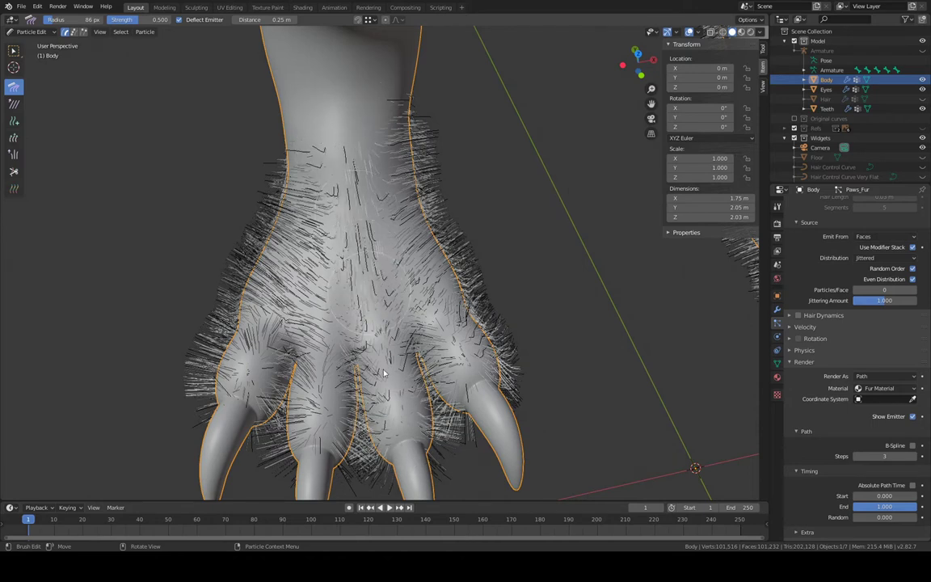
{"action": "mouse_move", "coordinate": [384, 374]}
{"action": "left_mouse_down"}
{"action": "mouse_move", "coordinate": [388, 421]}
{"action": "mouse_move", "coordinate": [419, 510]}
{"action": "left_mouse_up"}
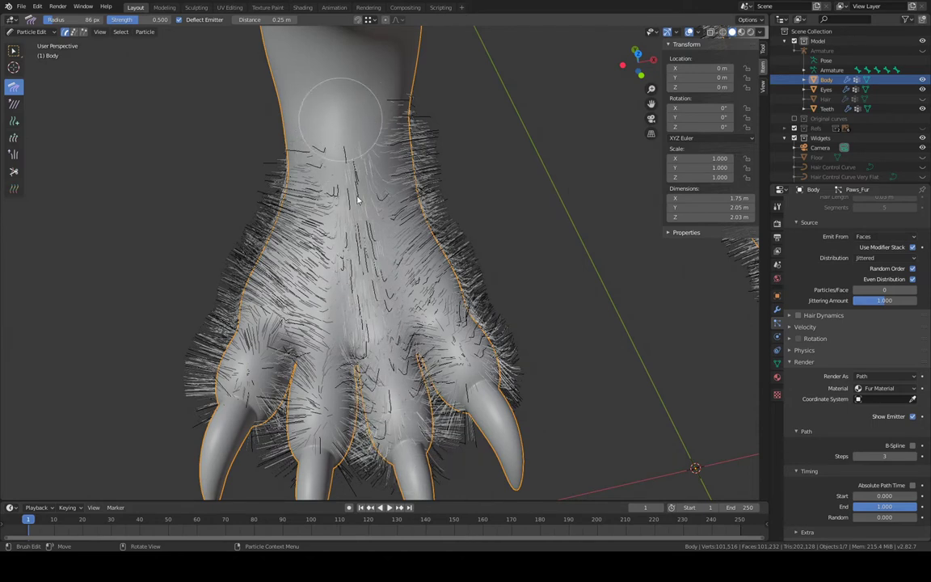
{"action": "left_click_drag", "start_coordinate": [384, 366], "coordinate": [407, 453]}
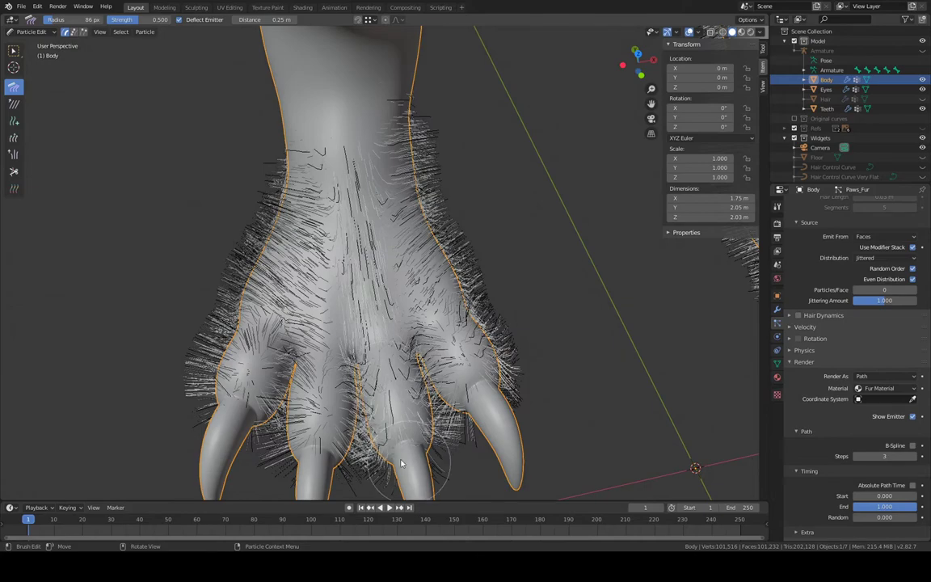
Comb the hairs on the inner half of the foot's top from the ankle down toward the claws
{"action": "mouse_move", "coordinate": [407, 453]}
{"action": "middle_mouse_down"}
{"action": "mouse_move", "coordinate": [577, 136]}
{"action": "mouse_move", "coordinate": [411, 257]}
{"action": "middle_mouse_up"}
{"action": "mouse_move", "coordinate": [438, 200]}
{"action": "left_mouse_down"}
{"action": "mouse_move", "coordinate": [318, 254]}
{"action": "mouse_move", "coordinate": [249, 346]}
{"action": "mouse_move", "coordinate": [157, 407]}
{"action": "left_mouse_up"}
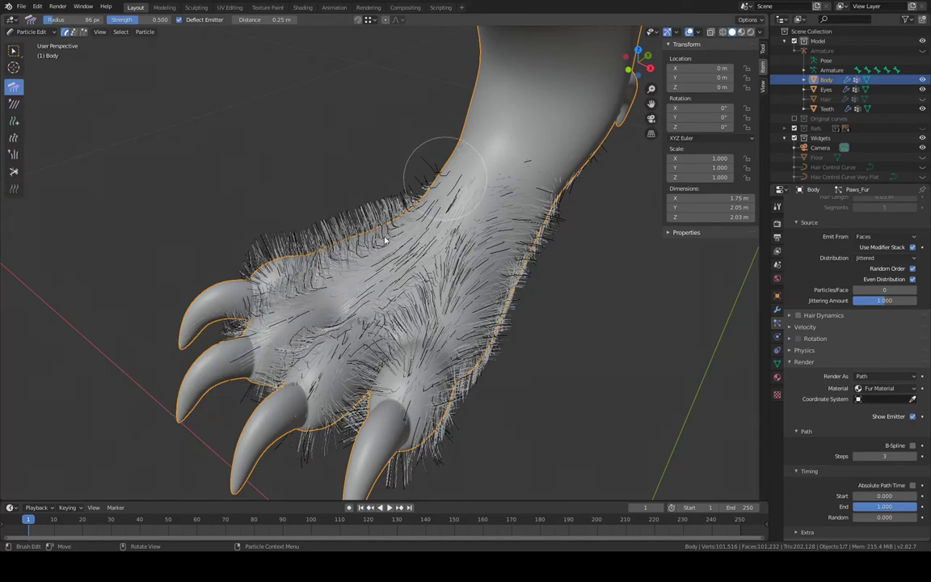
{"action": "mouse_move", "coordinate": [386, 240]}
{"action": "left_mouse_down"}
{"action": "mouse_move", "coordinate": [339, 251]}
{"action": "mouse_move", "coordinate": [214, 312]}
{"action": "left_mouse_up"}
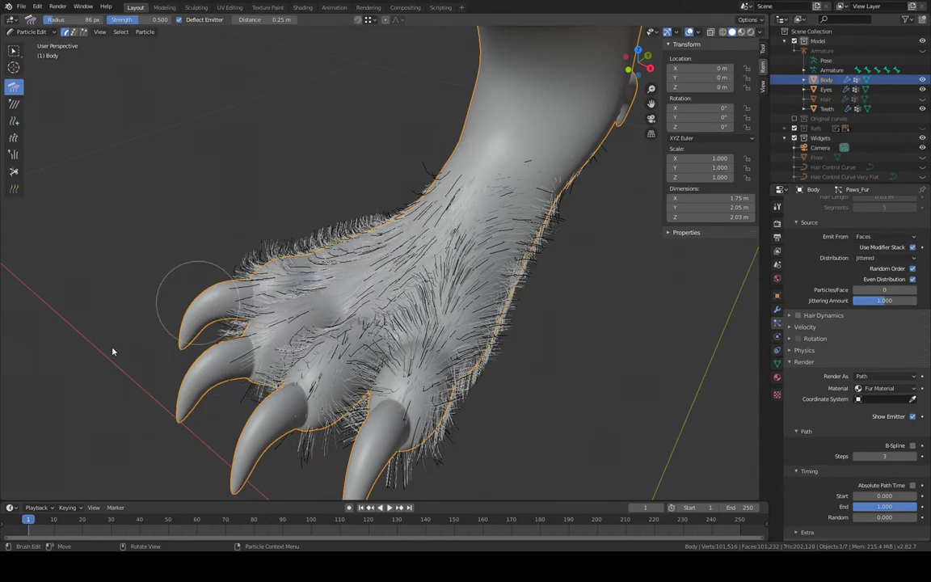
{"action": "left_click_drag", "start_coordinate": [479, 214], "coordinate": [380, 467]}
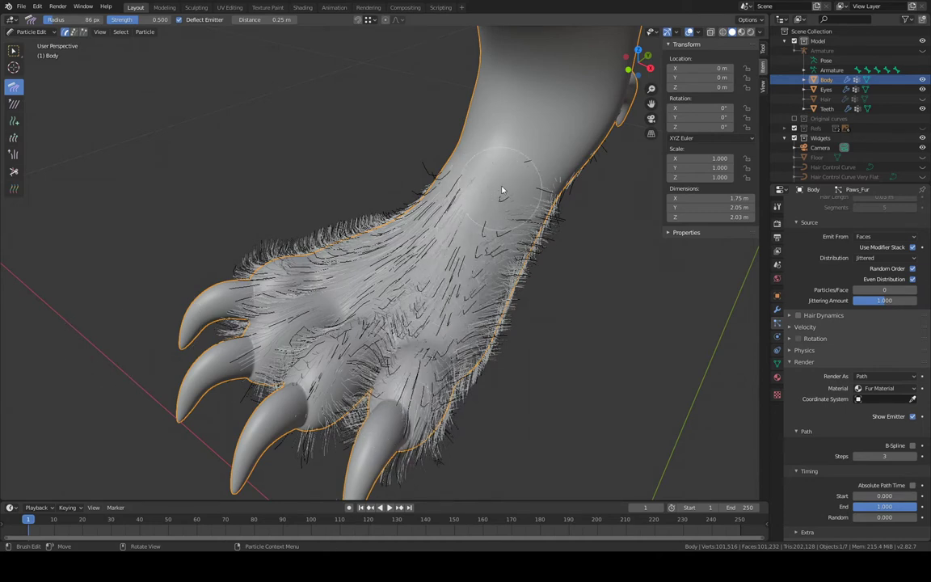
{"action": "left_click_drag", "start_coordinate": [459, 275], "coordinate": [329, 524]}
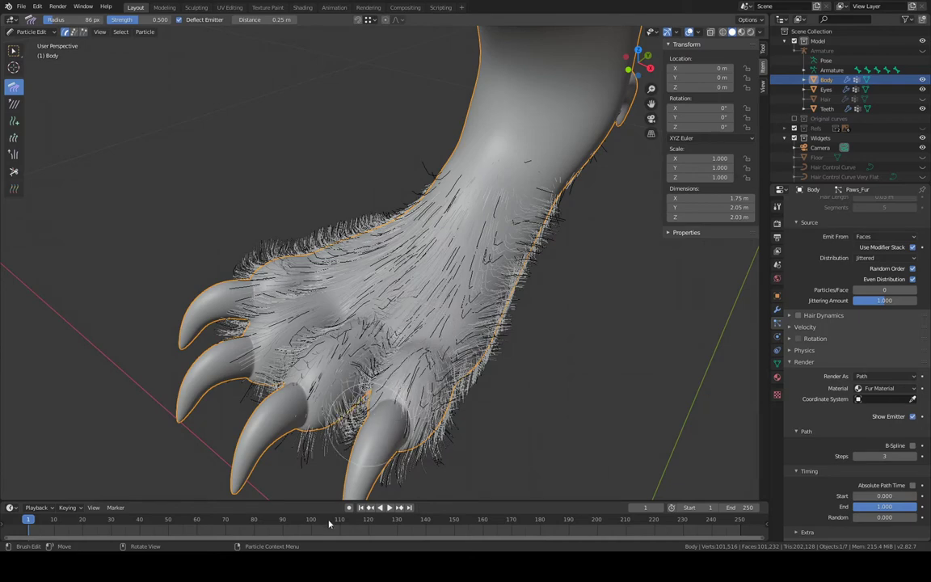
Smooth the hairs on the front of the foot by combing them down along the middle and outer toes to the claws
{"action": "mouse_move", "coordinate": [408, 273]}
{"action": "middle_mouse_down"}
{"action": "mouse_move", "coordinate": [438, 273]}
{"action": "mouse_move", "coordinate": [459, 186]}
{"action": "middle_mouse_up"}
{"action": "left_click_drag", "start_coordinate": [442, 261], "coordinate": [436, 493]}
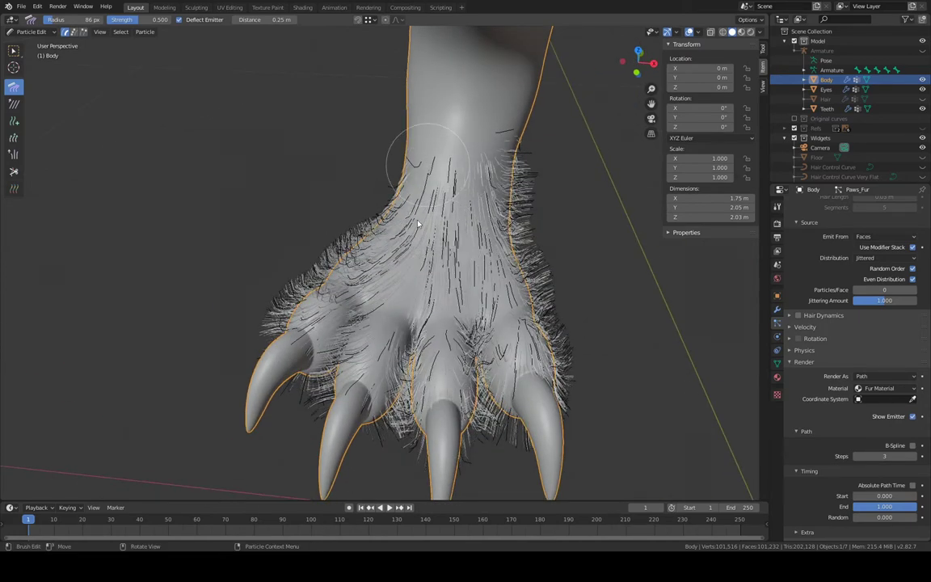
{"action": "mouse_move", "coordinate": [418, 224]}
{"action": "left_mouse_down"}
{"action": "mouse_move", "coordinate": [351, 286]}
{"action": "mouse_move", "coordinate": [347, 461]}
{"action": "left_mouse_up"}
Comb the hairs on the outer half and outer side of the foot's top toward the outer toes' claws
{"action": "mouse_move", "coordinate": [348, 461]}
{"action": "middle_mouse_down"}
{"action": "mouse_move", "coordinate": [428, 399]}
{"action": "mouse_move", "coordinate": [366, 213]}
{"action": "middle_mouse_up"}
{"action": "mouse_move", "coordinate": [365, 180]}
{"action": "left_mouse_down"}
{"action": "mouse_move", "coordinate": [347, 275]}
{"action": "mouse_move", "coordinate": [356, 340]}
{"action": "mouse_move", "coordinate": [393, 404]}
{"action": "mouse_move", "coordinate": [445, 456]}
{"action": "left_mouse_up"}
{"action": "left_click_drag", "start_coordinate": [382, 214], "coordinate": [438, 432]}
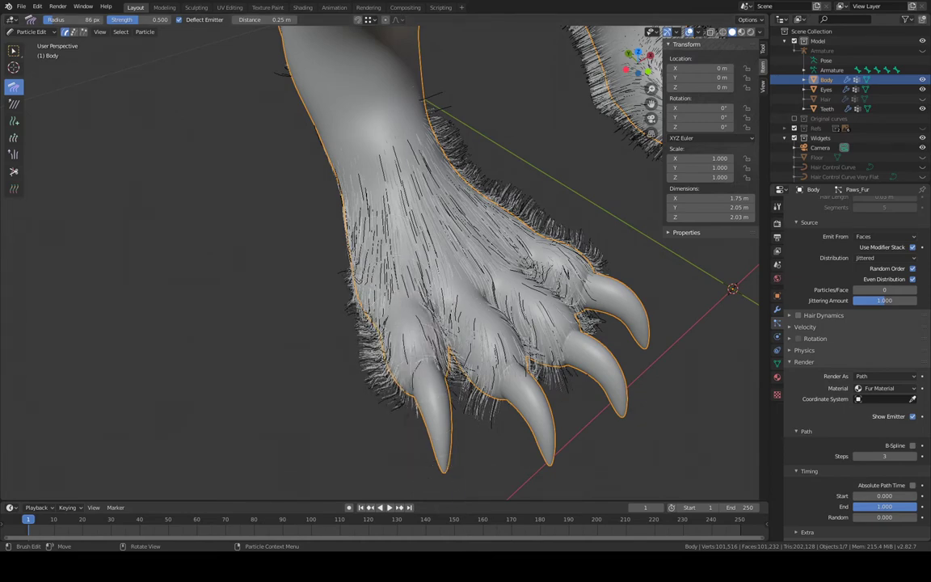
{"action": "mouse_move", "coordinate": [366, 127]}
{"action": "left_mouse_down"}
{"action": "mouse_move", "coordinate": [356, 235]}
{"action": "mouse_move", "coordinate": [370, 311]}
{"action": "mouse_move", "coordinate": [431, 424]}
{"action": "left_mouse_up"}
{"action": "middle_click_drag", "start_coordinate": [424, 416], "coordinate": [539, 325]}
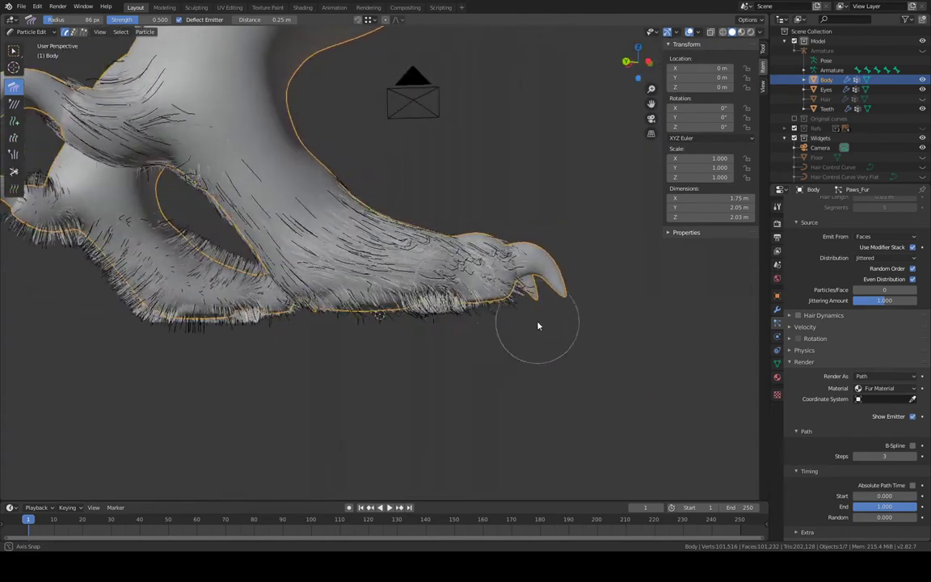
{"action": "left_click_drag", "start_coordinate": [409, 261], "coordinate": [556, 268]}
Comb the sole hairs toward the outer toes' claws, reducing the comb radius to 71 px for the outermost toe's edge
{"action": "mouse_move", "coordinate": [643, 237]}
{"action": "middle_mouse_down"}
{"action": "mouse_move", "coordinate": [568, 197]}
{"action": "mouse_move", "coordinate": [603, 135]}
{"action": "mouse_move", "coordinate": [470, 161]}
{"action": "mouse_move", "coordinate": [491, 166]}
{"action": "middle_mouse_up"}
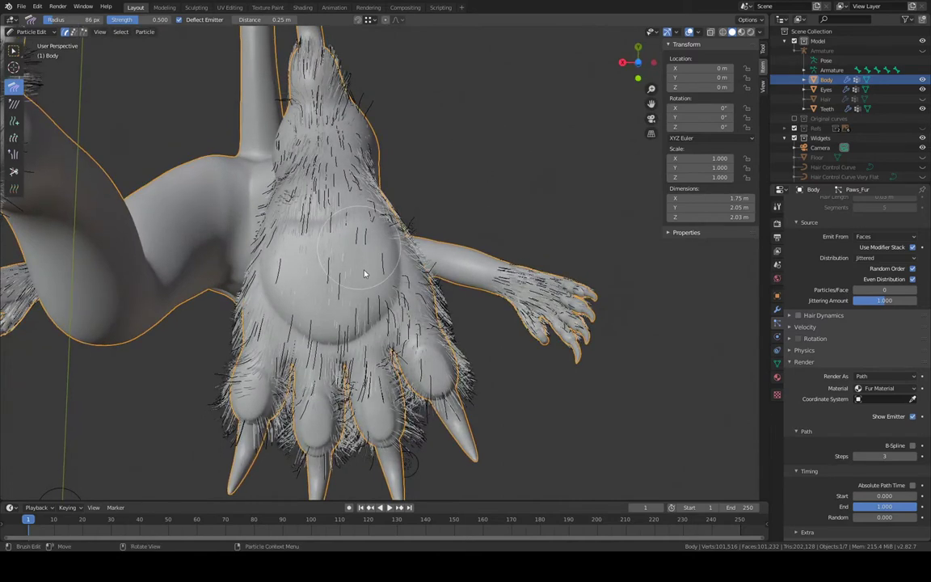
{"action": "mouse_move", "coordinate": [373, 332]}
{"action": "left_mouse_down"}
{"action": "mouse_move", "coordinate": [368, 412]}
{"action": "mouse_move", "coordinate": [402, 488]}
{"action": "left_mouse_up"}
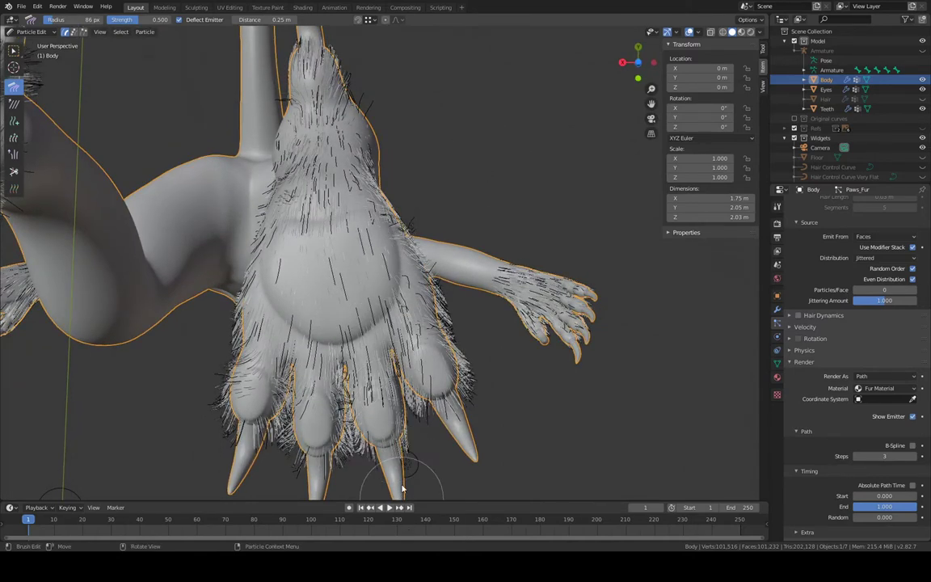
{"action": "mouse_move", "coordinate": [398, 294]}
{"action": "left_mouse_down"}
{"action": "mouse_move", "coordinate": [398, 347]}
{"action": "mouse_move", "coordinate": [410, 380]}
{"action": "mouse_move", "coordinate": [479, 475]}
{"action": "left_mouse_up"}
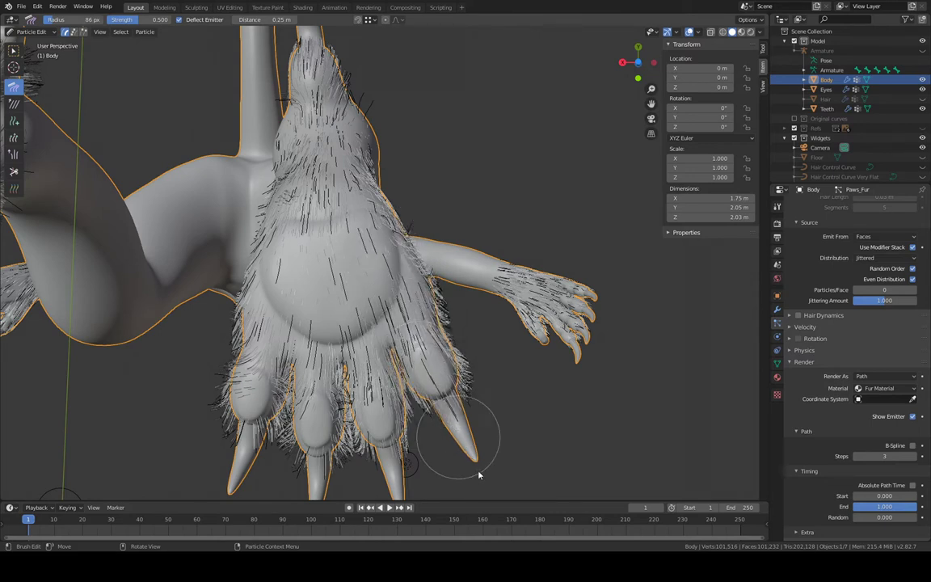
{"action": "key", "text": "f"}
{"action": "left_click", "coordinate": [442, 275]}
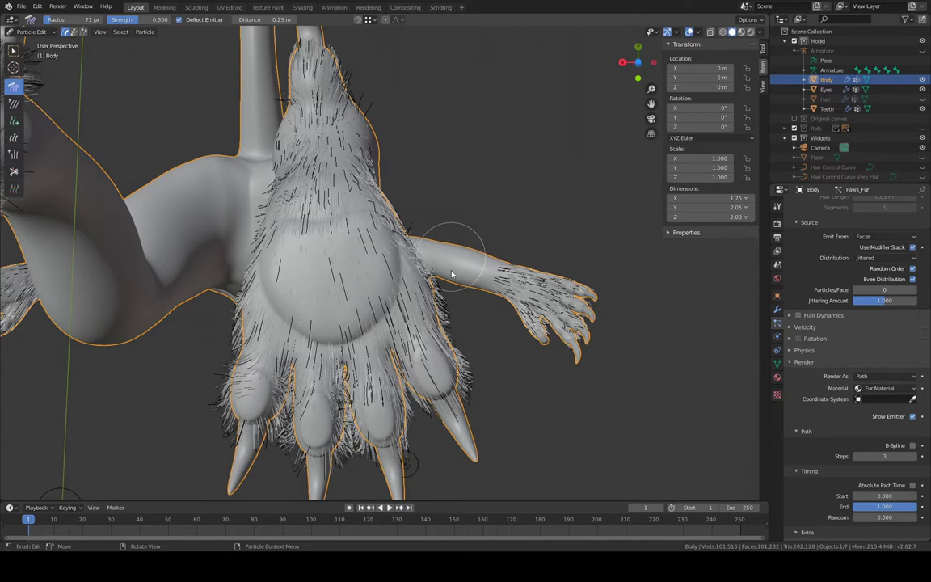
{"action": "left_click_drag", "start_coordinate": [477, 374], "coordinate": [455, 459]}
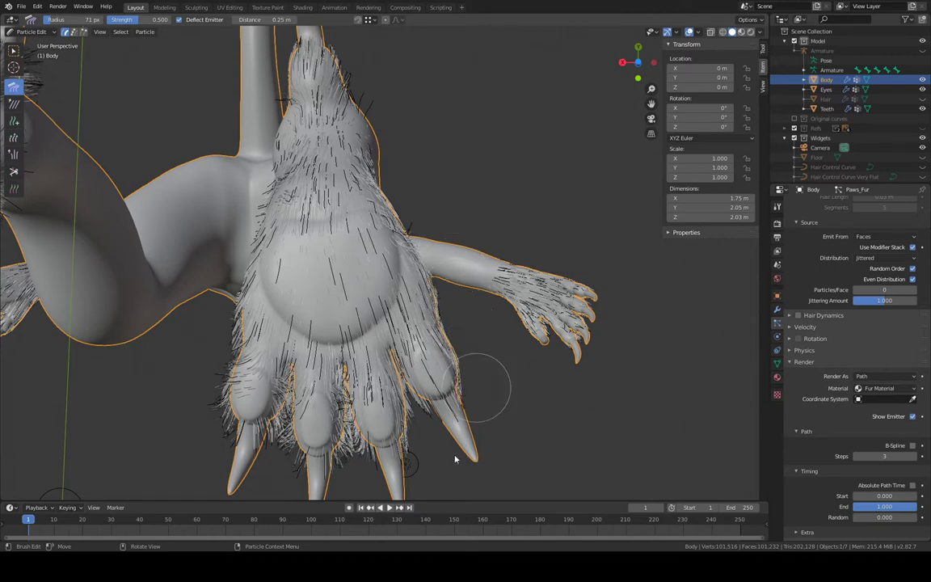
Comb the hairs on the underside of the inner and middle toes around their pads toward the claws
{"action": "middle_click_drag", "start_coordinate": [415, 305], "coordinate": [515, 262]}
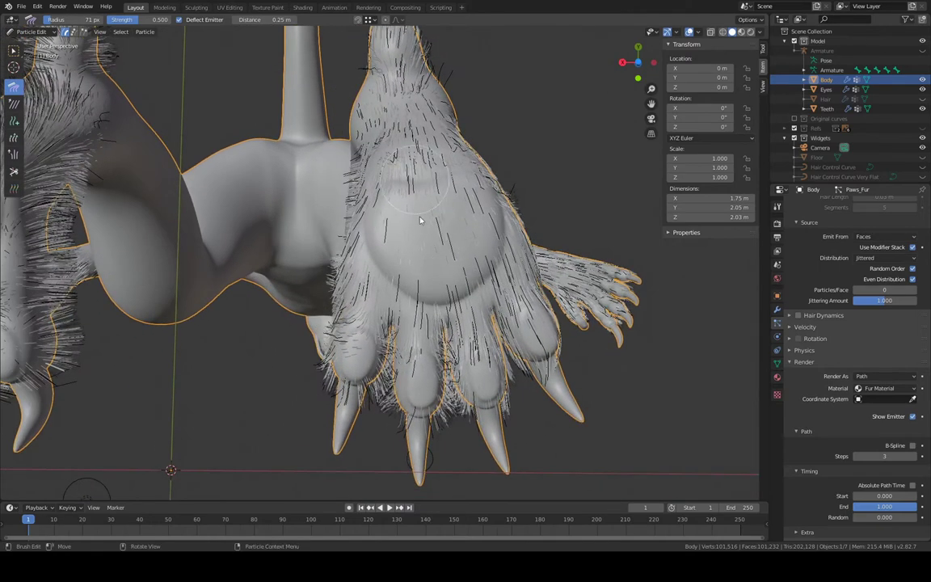
{"action": "left_click_drag", "start_coordinate": [420, 346], "coordinate": [422, 514]}
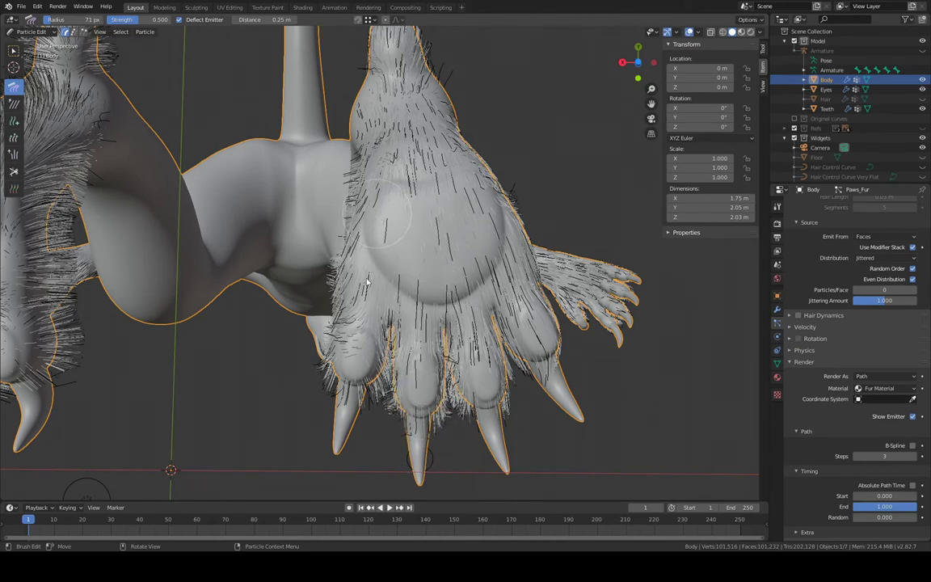
{"action": "left_click_drag", "start_coordinate": [367, 281], "coordinate": [335, 486]}
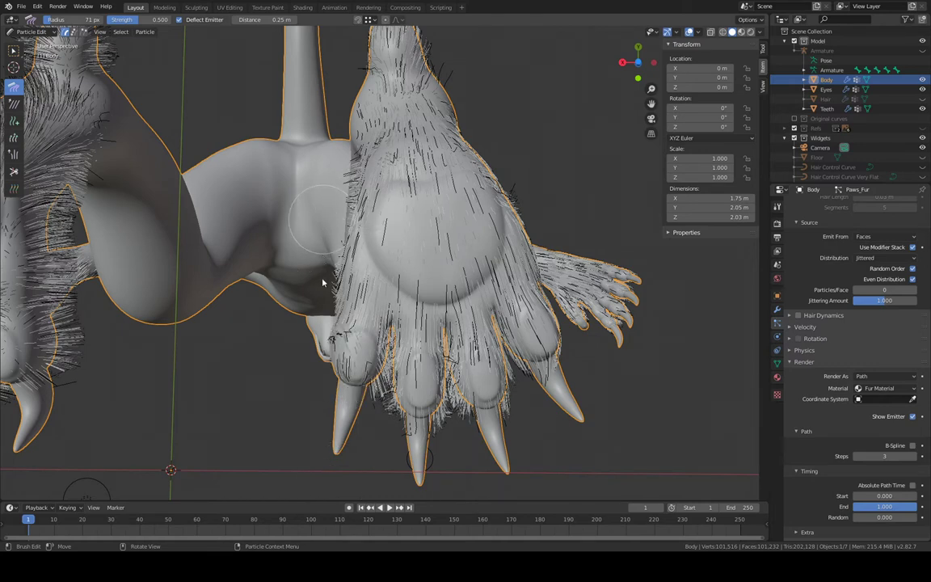
{"action": "left_click_drag", "start_coordinate": [320, 330], "coordinate": [316, 392]}
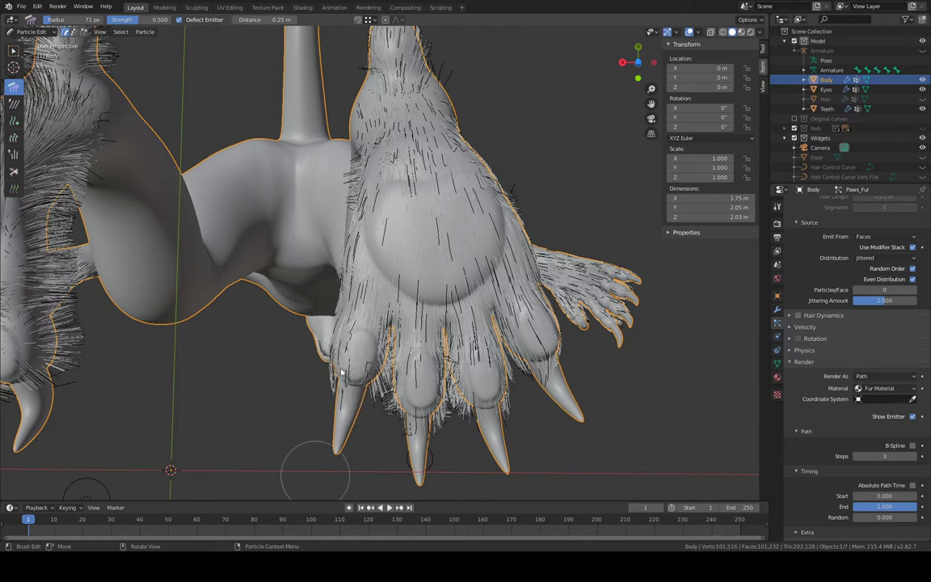
{"action": "left_click_drag", "start_coordinate": [468, 337], "coordinate": [499, 479]}
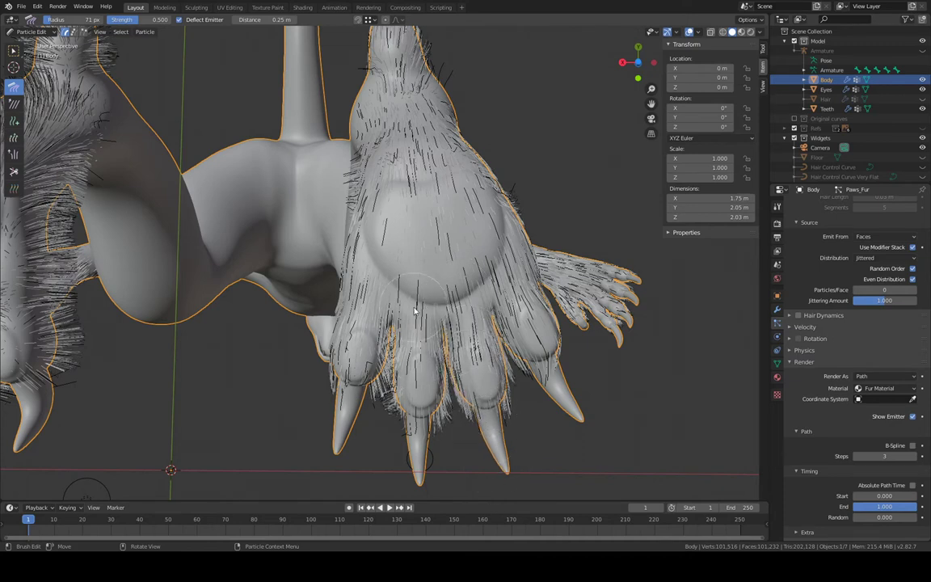
{"action": "left_click_drag", "start_coordinate": [414, 366], "coordinate": [421, 453]}
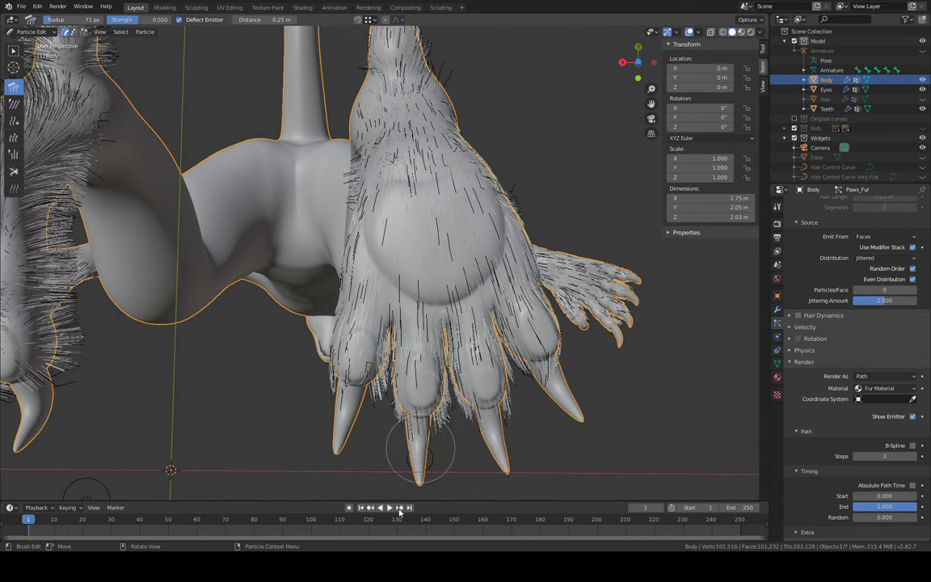
{"action": "left_click_drag", "start_coordinate": [366, 371], "coordinate": [343, 474]}
Comb the curled hairs along the side of the foot from the ankle toward the toe claws
{"action": "middle_click_drag", "start_coordinate": [418, 224], "coordinate": [515, 41]}
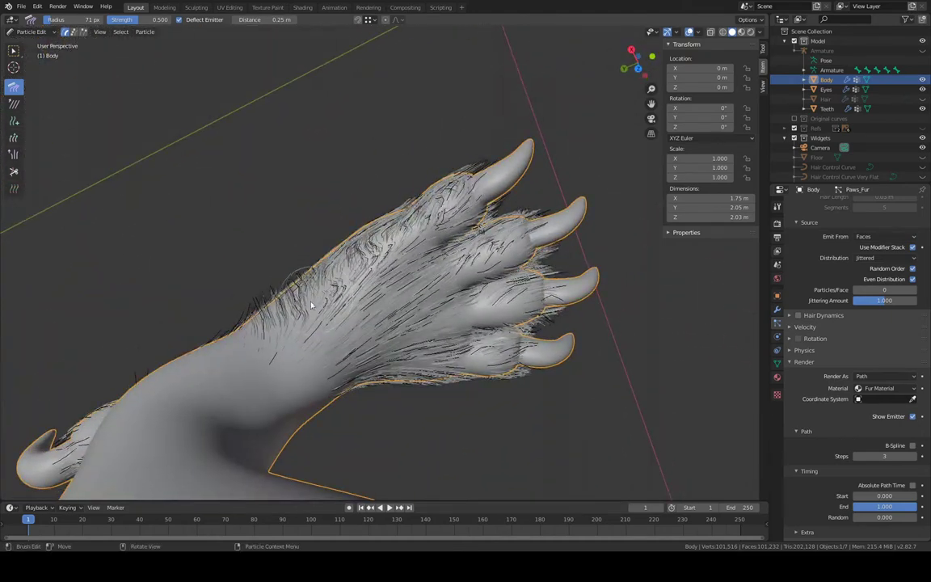
{"action": "mouse_move", "coordinate": [300, 324]}
{"action": "left_mouse_down"}
{"action": "mouse_move", "coordinate": [485, 170]}
{"action": "mouse_move", "coordinate": [558, 153]}
{"action": "left_mouse_up"}
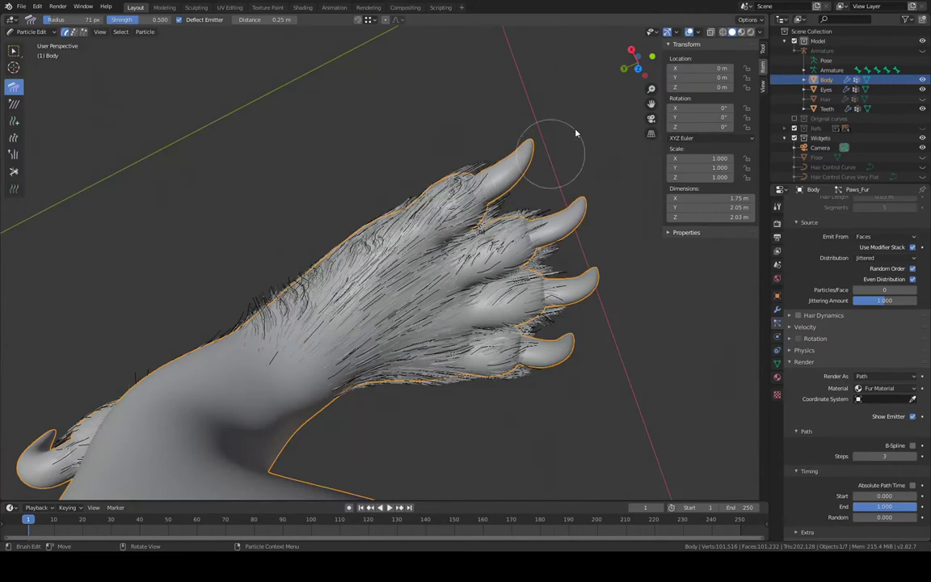
{"action": "middle_click_drag", "start_coordinate": [287, 296], "coordinate": [218, 334]}
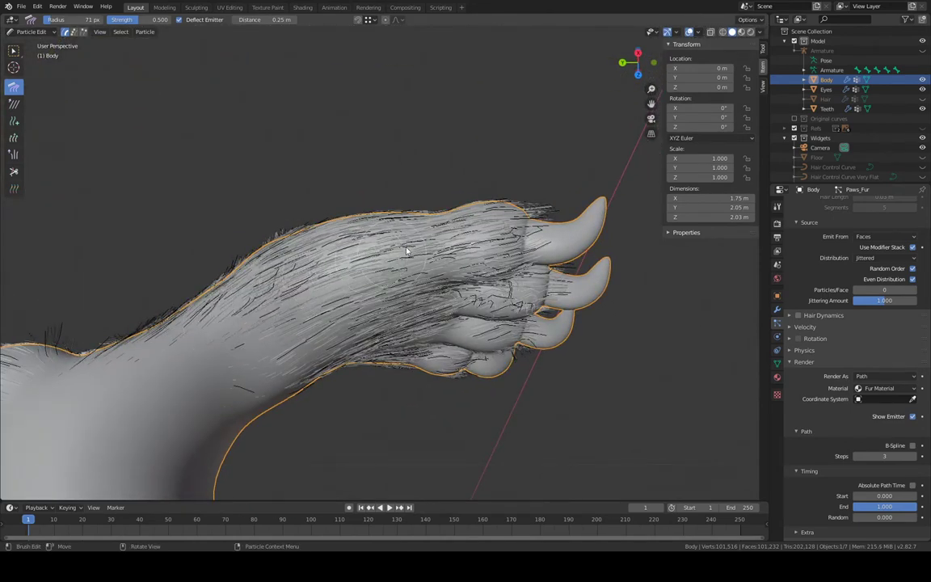
{"action": "left_click_drag", "start_coordinate": [245, 305], "coordinate": [307, 279]}
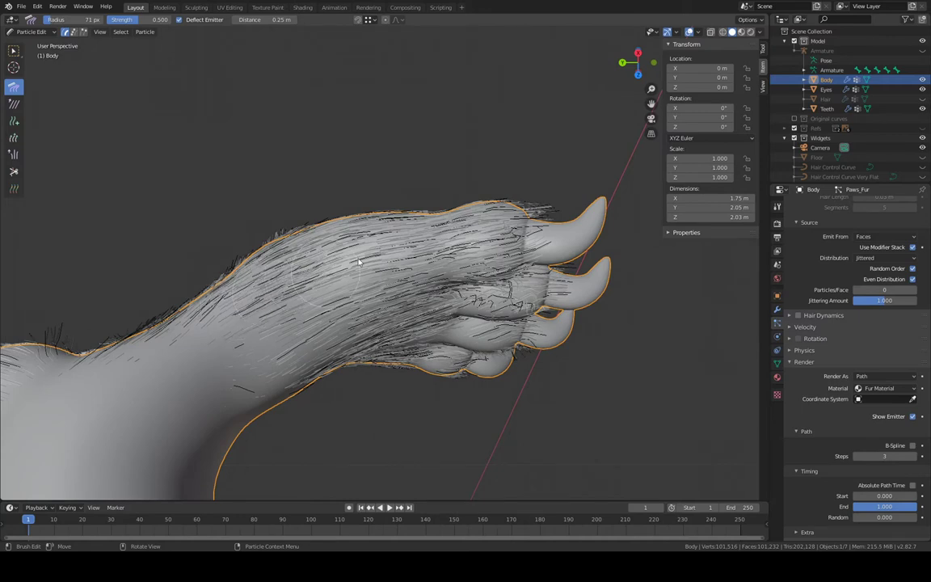
Comb the hairs along the side of the foot and from the heel along the sole's edge toward the claws
{"action": "mouse_move", "coordinate": [359, 261]}
{"action": "left_mouse_down"}
{"action": "mouse_move", "coordinate": [331, 231]}
{"action": "mouse_move", "coordinate": [463, 235]}
{"action": "left_mouse_up"}
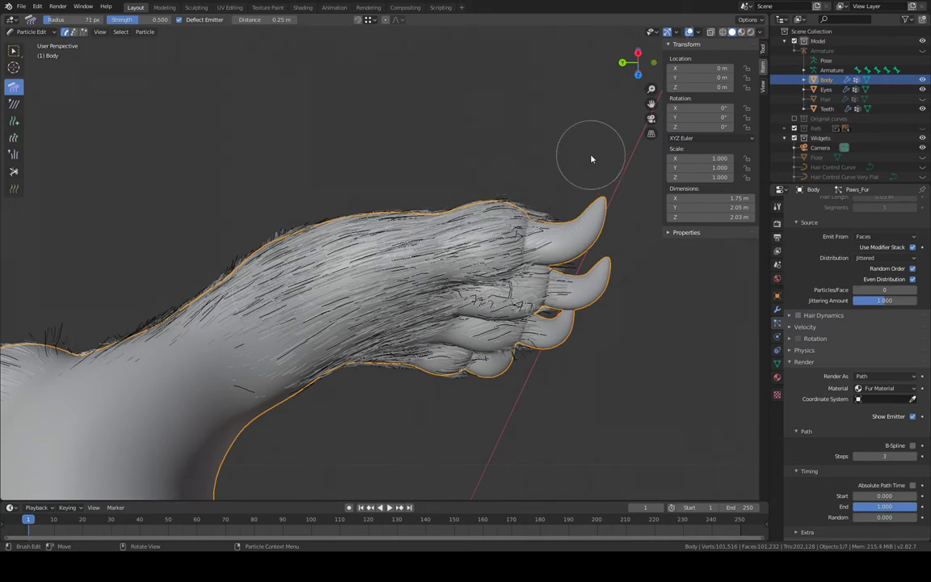
{"action": "middle_click_drag", "start_coordinate": [591, 159], "coordinate": [549, 73]}
{"action": "middle_click_drag", "start_coordinate": [549, 162], "coordinate": [419, 230]}
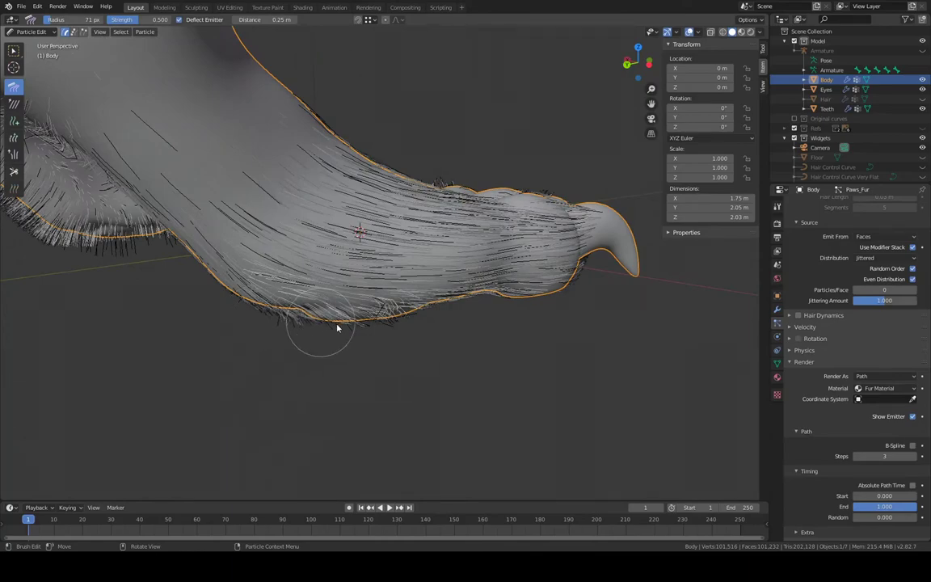
{"action": "middle_click_drag", "start_coordinate": [338, 327], "coordinate": [509, 287]}
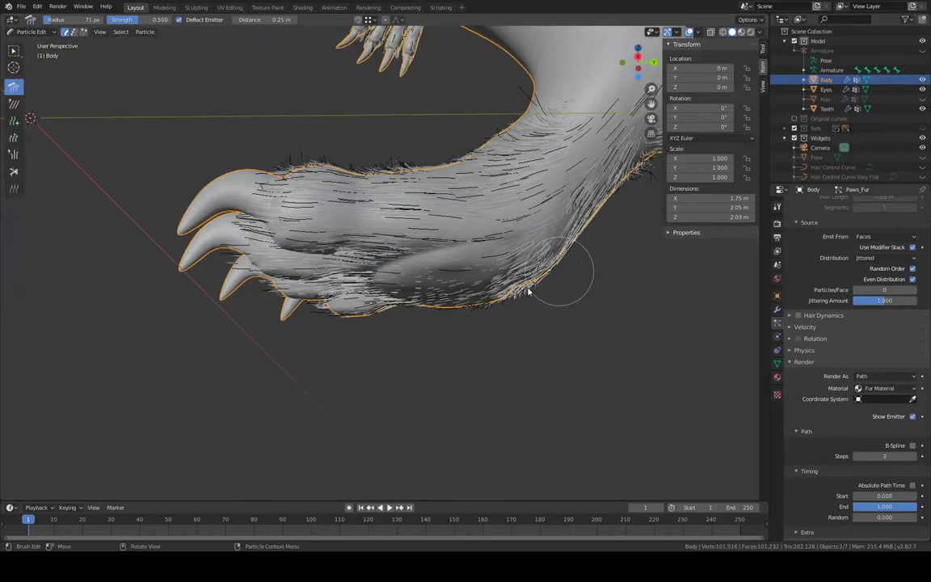
{"action": "left_click_drag", "start_coordinate": [528, 291], "coordinate": [422, 303]}
Comb the hairs on the top and between the tips of the two middle toes toward their claws
{"action": "mouse_move", "coordinate": [465, 158]}
{"action": "middle_mouse_down"}
{"action": "mouse_move", "coordinate": [476, 192]}
{"action": "mouse_move", "coordinate": [536, 210]}
{"action": "mouse_move", "coordinate": [555, 233]}
{"action": "mouse_move", "coordinate": [555, 263]}
{"action": "middle_mouse_up"}
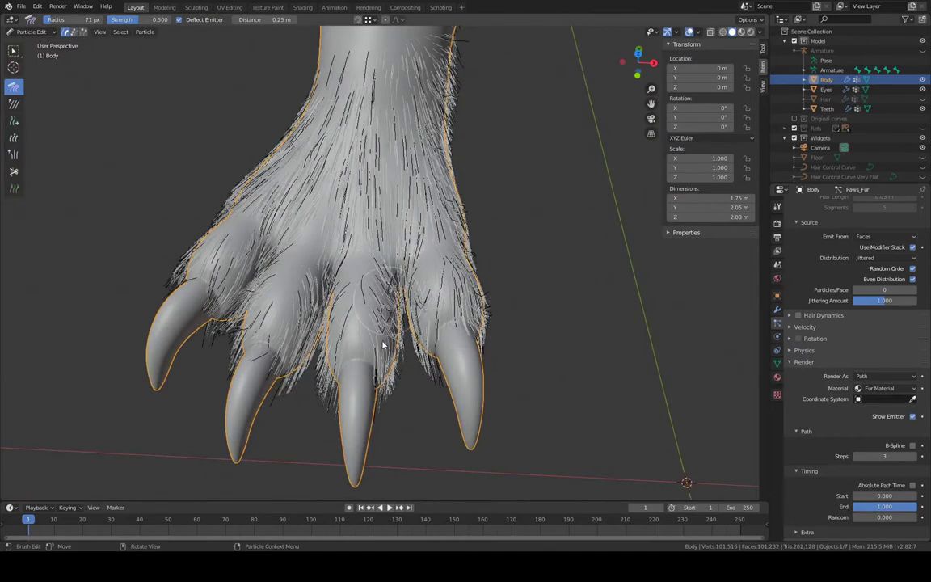
{"action": "middle_click_drag", "start_coordinate": [375, 380], "coordinate": [390, 409]}
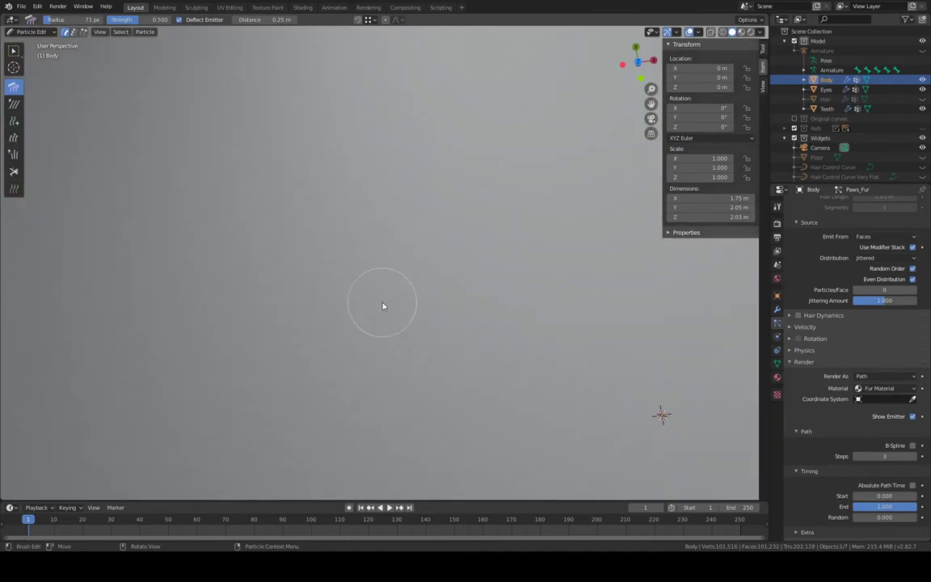
{"action": "middle_click_drag", "start_coordinate": [391, 322], "coordinate": [389, 285], "text": "ctrl"}
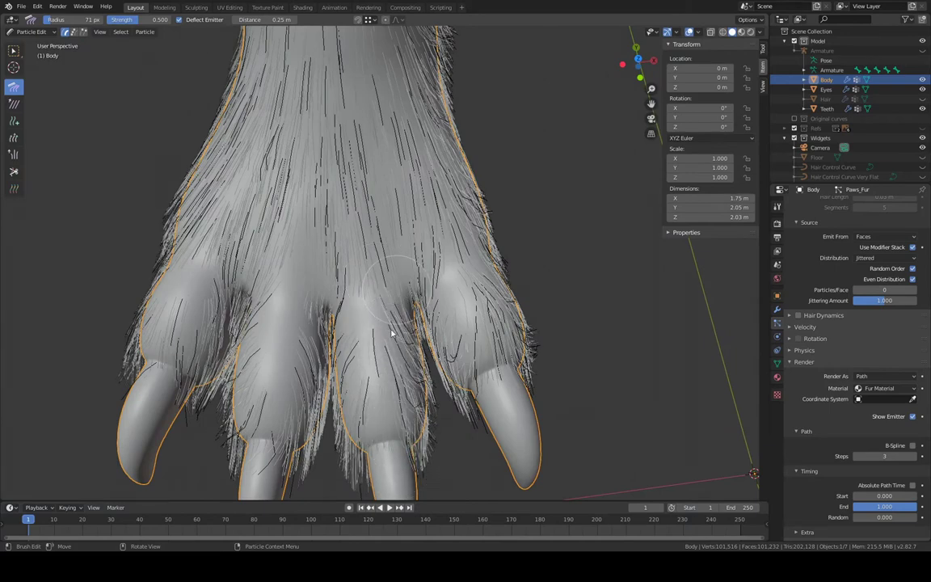
{"action": "left_click_drag", "start_coordinate": [391, 333], "coordinate": [391, 489]}
{"action": "middle_click_drag", "start_coordinate": [372, 321], "coordinate": [374, 255], "text": "shift"}
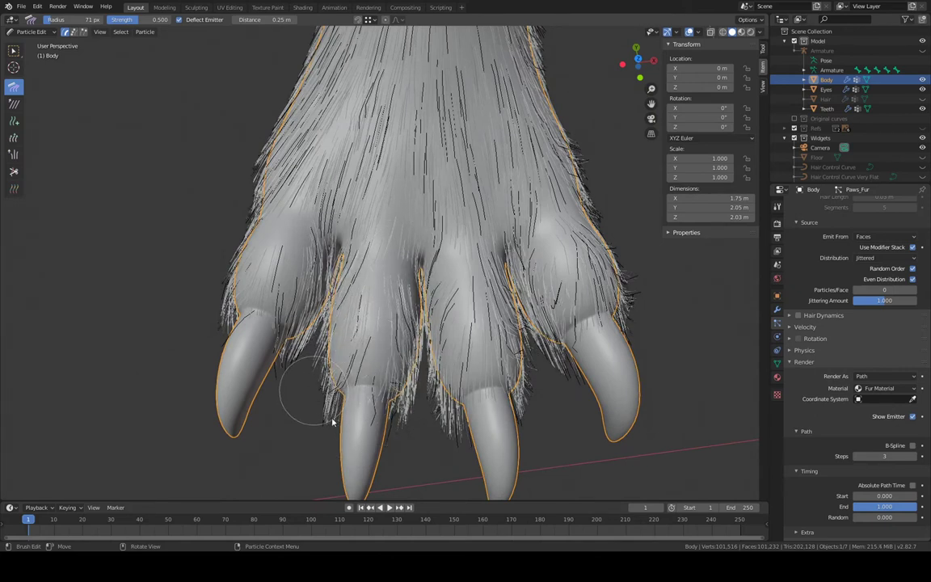
{"action": "left_click_drag", "start_coordinate": [379, 431], "coordinate": [398, 435]}
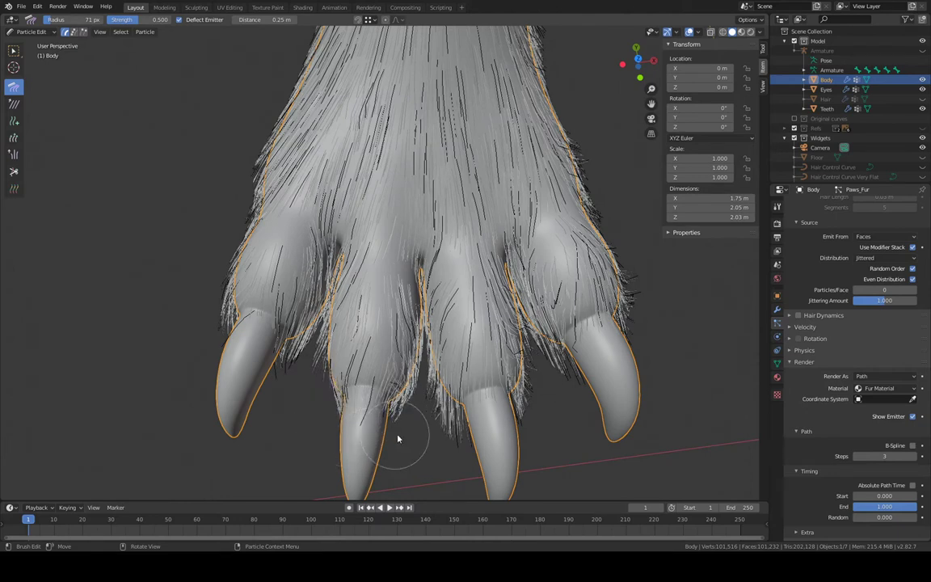
{"action": "left_click_drag", "start_coordinate": [421, 402], "coordinate": [458, 443]}
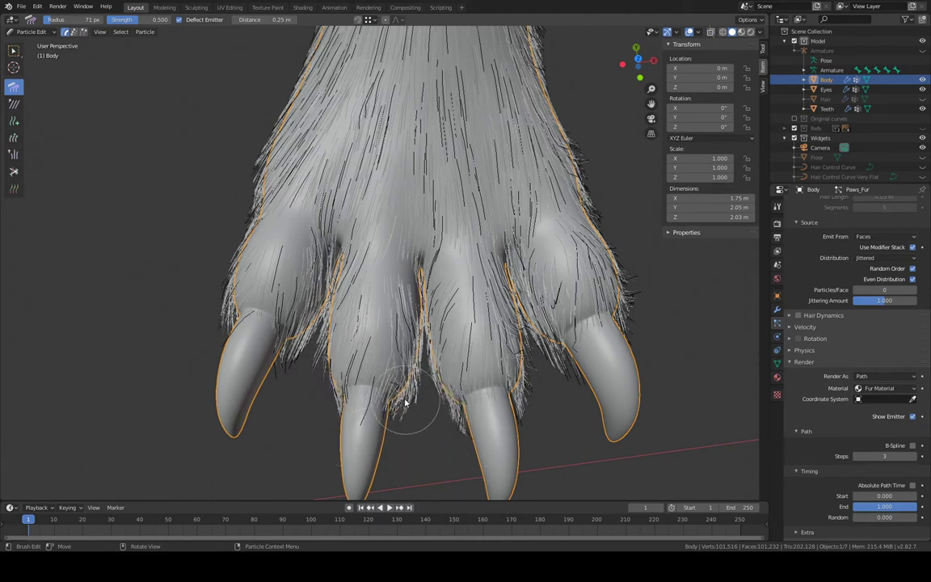
{"action": "mouse_move", "coordinate": [388, 427]}
{"action": "left_mouse_down"}
{"action": "mouse_move", "coordinate": [368, 452]}
{"action": "mouse_move", "coordinate": [356, 448]}
{"action": "left_mouse_up"}
Comb the hairs on the innermost and outermost toes and the adjoining foot edge toward the claws
{"action": "mouse_move", "coordinate": [356, 449]}
{"action": "middle_mouse_down"}
{"action": "mouse_move", "coordinate": [437, 353]}
{"action": "mouse_move", "coordinate": [404, 306]}
{"action": "middle_mouse_up"}
{"action": "mouse_move", "coordinate": [377, 305]}
{"action": "left_mouse_down"}
{"action": "mouse_move", "coordinate": [343, 285]}
{"action": "mouse_move", "coordinate": [324, 311]}
{"action": "mouse_move", "coordinate": [332, 317]}
{"action": "left_mouse_up"}
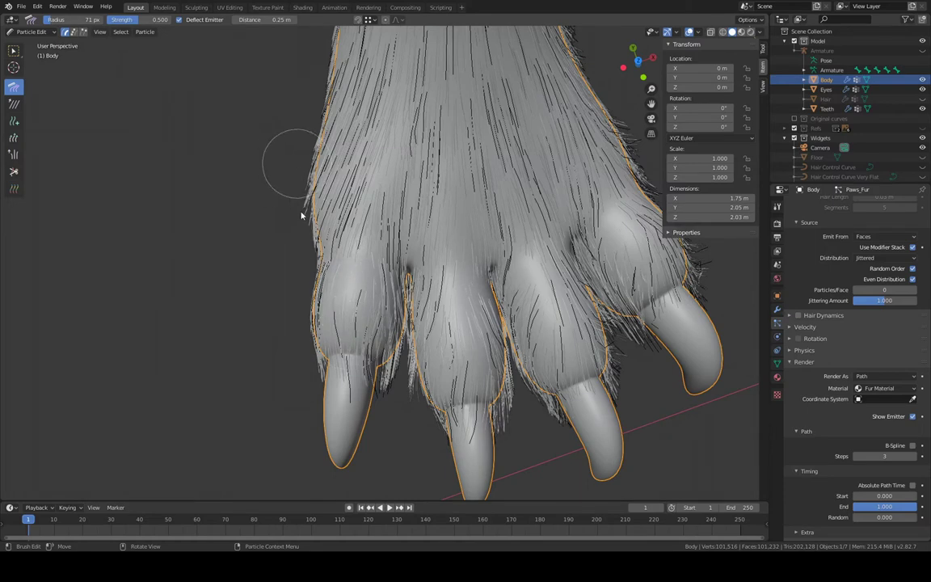
{"action": "mouse_move", "coordinate": [317, 273]}
{"action": "middle_mouse_down"}
{"action": "mouse_move", "coordinate": [513, 193]}
{"action": "mouse_move", "coordinate": [412, 198]}
{"action": "mouse_move", "coordinate": [403, 186]}
{"action": "middle_mouse_up"}
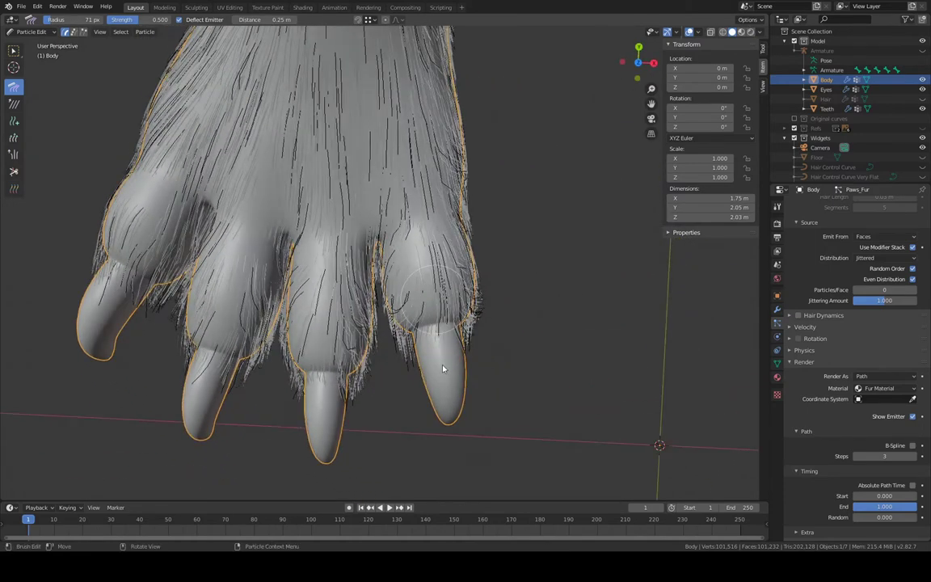
{"action": "left_click_drag", "start_coordinate": [418, 329], "coordinate": [444, 380]}
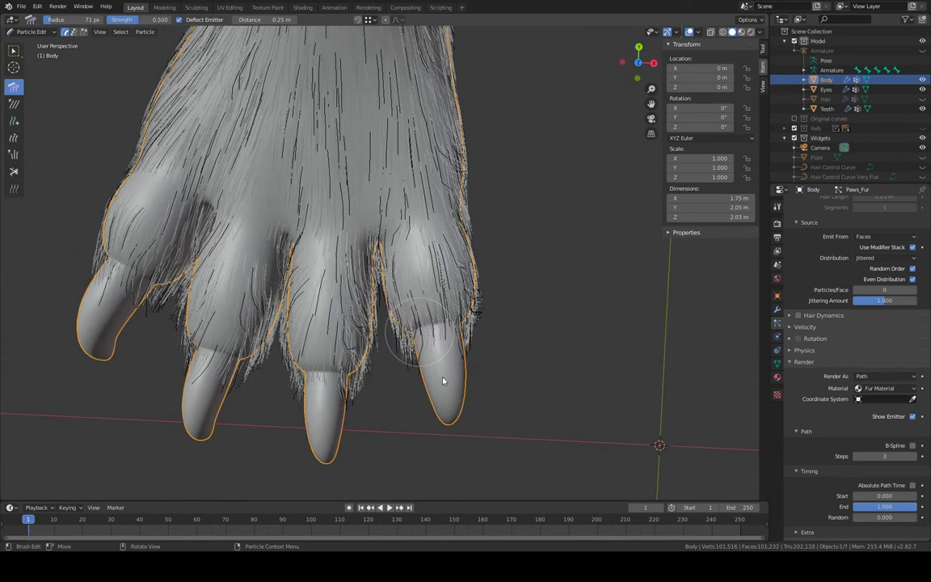
{"action": "mouse_move", "coordinate": [449, 195]}
{"action": "left_mouse_down"}
{"action": "mouse_move", "coordinate": [465, 242]}
{"action": "mouse_move", "coordinate": [429, 422]}
{"action": "left_mouse_up"}
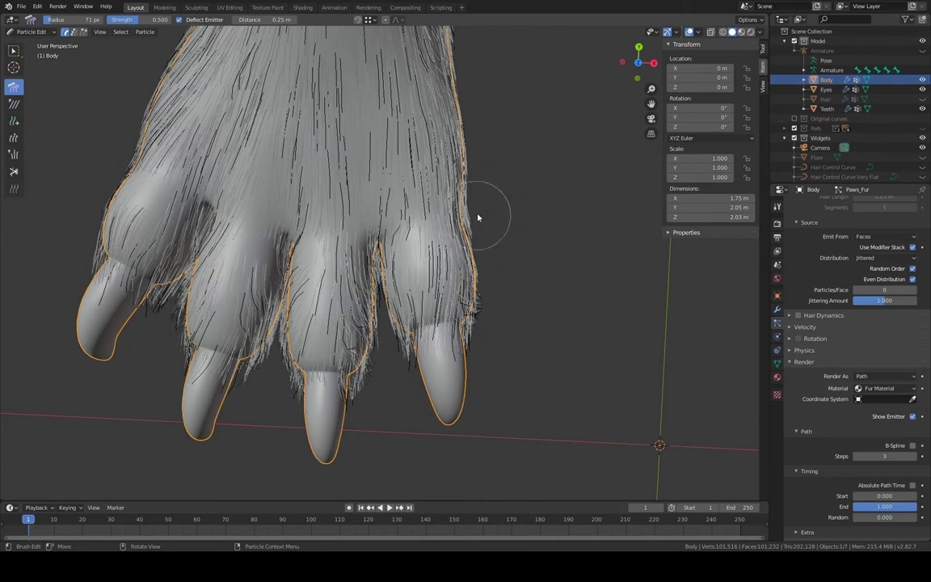
Set the comb radius to 103 px and comb the top of the other, still uncombed foot from the ankle toward the toes
{"action": "middle_click_drag", "start_coordinate": [479, 130], "coordinate": [414, 160], "text": "ctrl"}
{"action": "middle_click_drag", "start_coordinate": [569, 213], "coordinate": [467, 71]}
{"action": "middle_click_drag", "start_coordinate": [540, 221], "coordinate": [459, 142], "text": "shift"}
{"action": "middle_click_drag", "start_coordinate": [505, 186], "coordinate": [492, 121], "text": "ctrl"}
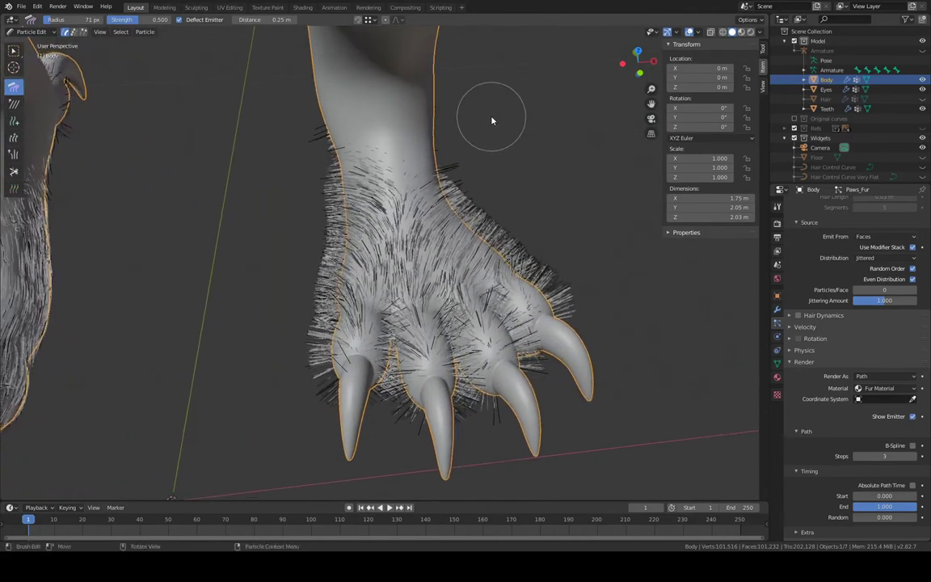
{"action": "middle_click_drag", "start_coordinate": [488, 396], "coordinate": [493, 168], "text": "shift"}
{"action": "middle_click_drag", "start_coordinate": [470, 82], "coordinate": [437, 336], "text": "alt"}
{"action": "middle_click_drag", "start_coordinate": [260, 168], "coordinate": [490, 146], "text": "ctrl"}
{"action": "scroll", "coordinate": [436, 161], "scroll_direction": "down", "scroll_amount": 6}
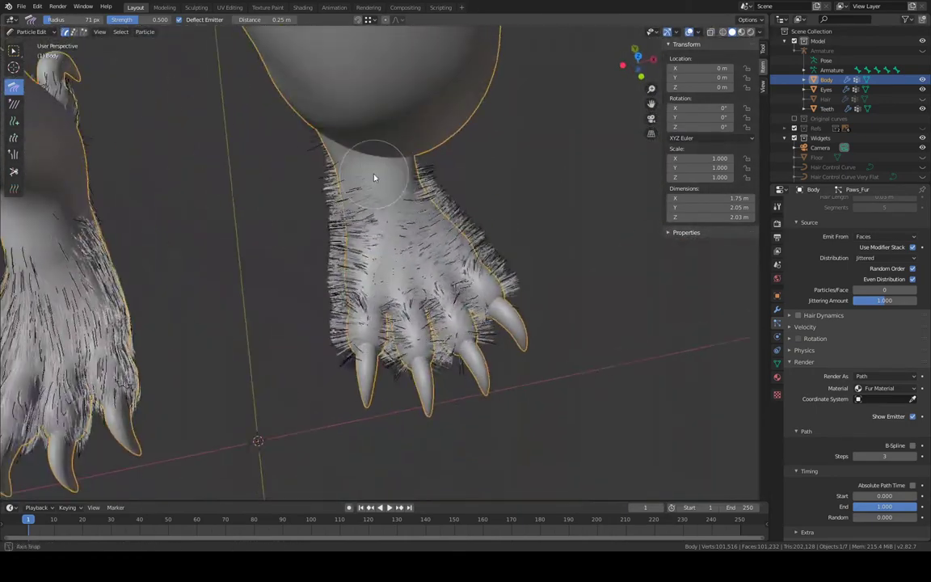
{"action": "mouse_move", "coordinate": [376, 170]}
{"action": "middle_mouse_down"}
{"action": "mouse_move", "coordinate": [461, 214]}
{"action": "mouse_move", "coordinate": [420, 223]}
{"action": "mouse_move", "coordinate": [426, 232]}
{"action": "mouse_move", "coordinate": [425, 167]}
{"action": "mouse_move", "coordinate": [424, 216]}
{"action": "mouse_move", "coordinate": [524, 179]}
{"action": "mouse_move", "coordinate": [518, 196]}
{"action": "mouse_move", "coordinate": [509, 160]}
{"action": "mouse_move", "coordinate": [389, 156]}
{"action": "middle_mouse_up"}
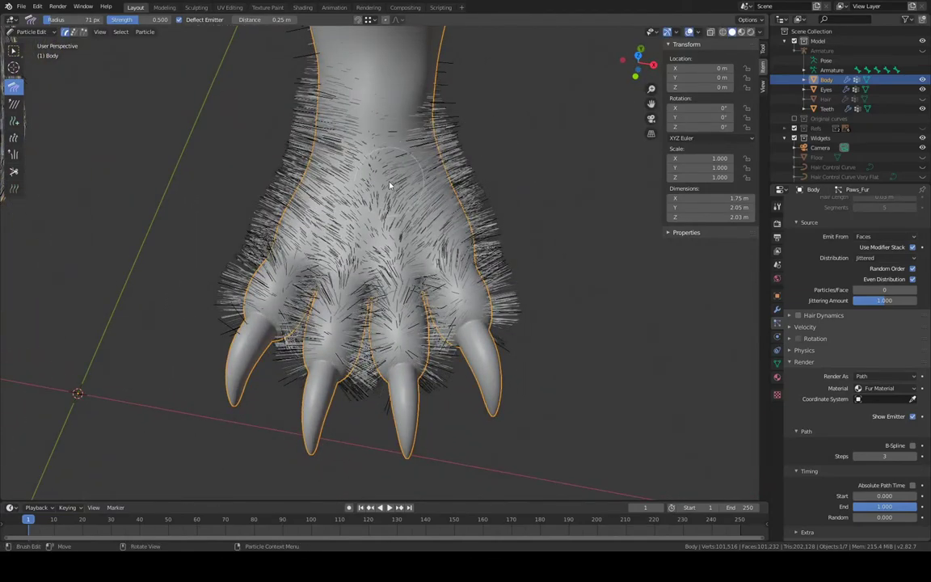
{"action": "key", "text": "f"}
{"action": "left_click", "coordinate": [393, 165]}
{"action": "left_click_drag", "start_coordinate": [374, 144], "coordinate": [346, 297]}
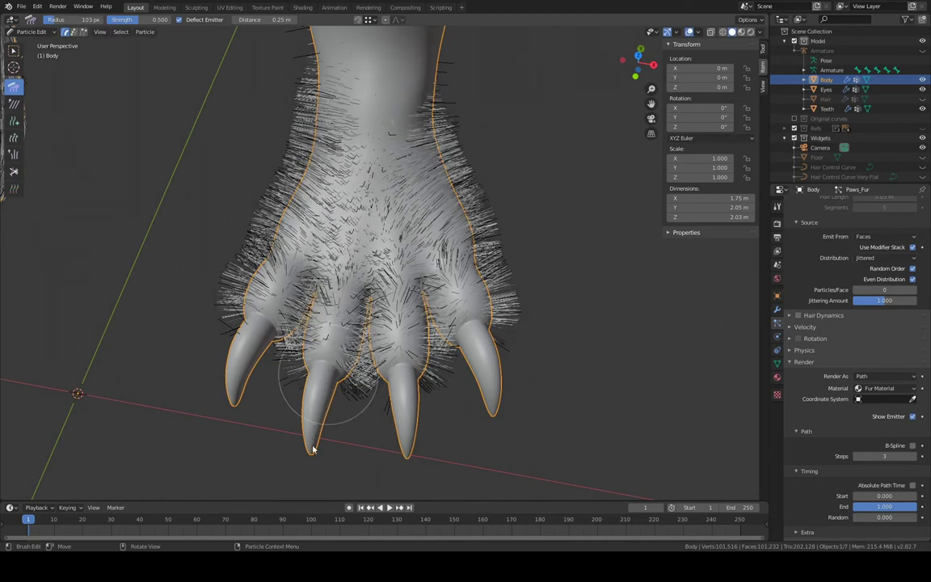
Set the comb radius to 77 px and comb the central hairs on the foot's top toward the middle toes' claws
{"action": "key", "text": "f"}
{"action": "left_click", "coordinate": [428, 240]}
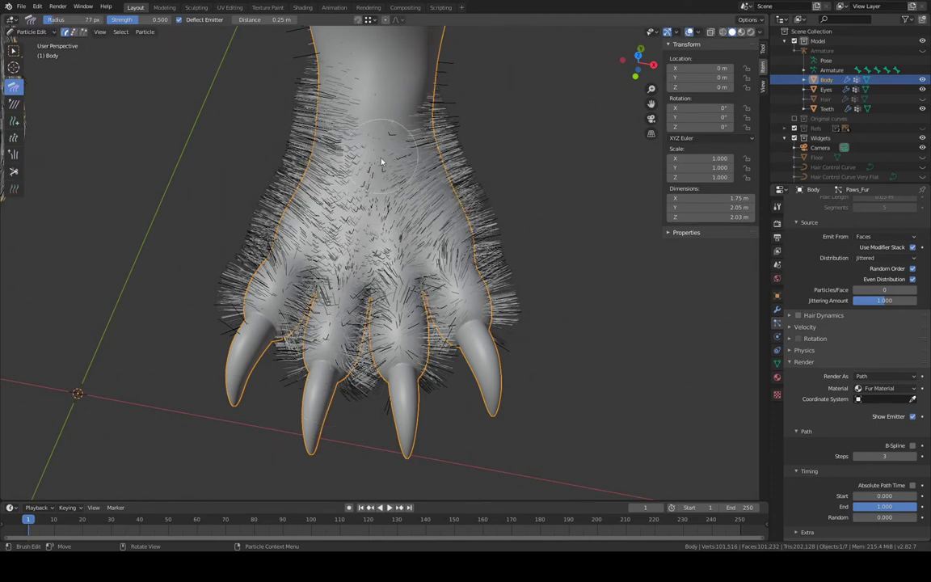
{"action": "mouse_move", "coordinate": [388, 262]}
{"action": "left_mouse_down"}
{"action": "mouse_move", "coordinate": [391, 352]}
{"action": "mouse_move", "coordinate": [391, 341]}
{"action": "left_mouse_up"}
{"action": "middle_click_drag", "start_coordinate": [390, 341], "coordinate": [403, 258]}
{"action": "left_click_drag", "start_coordinate": [349, 232], "coordinate": [330, 461]}
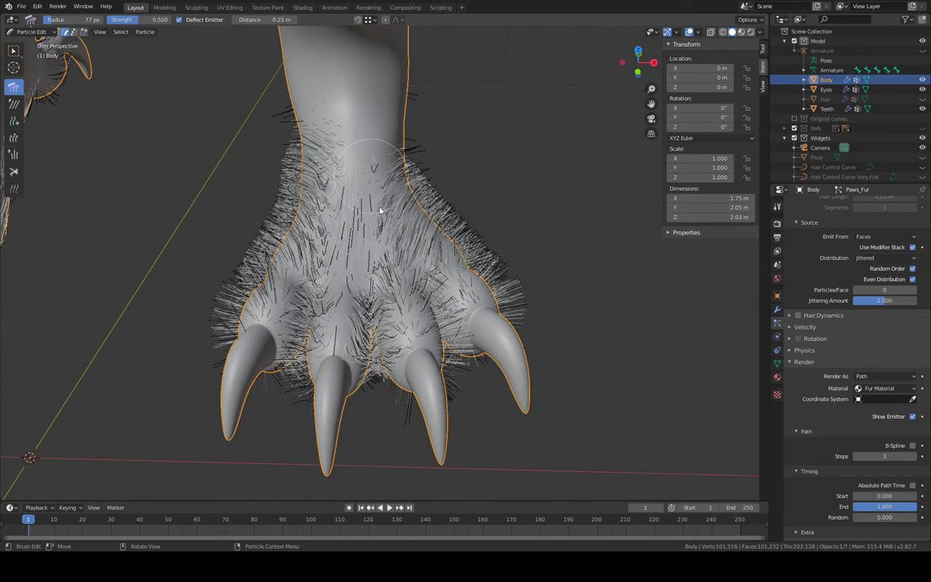
{"action": "left_click_drag", "start_coordinate": [348, 146], "coordinate": [367, 340]}
{"action": "left_click_drag", "start_coordinate": [432, 419], "coordinate": [422, 431]}
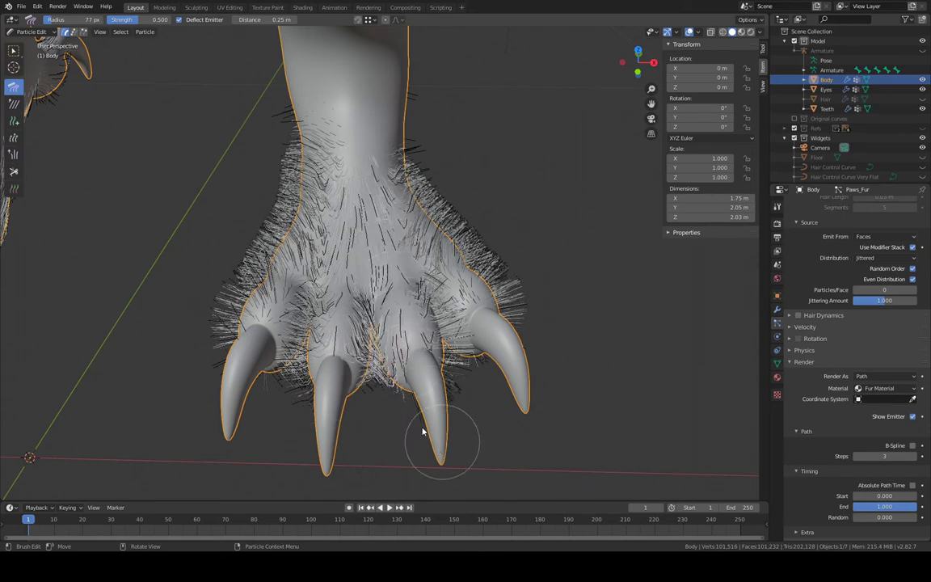
{"action": "mouse_move", "coordinate": [345, 196]}
{"action": "left_mouse_down"}
{"action": "mouse_move", "coordinate": [323, 242]}
{"action": "mouse_move", "coordinate": [343, 386]}
{"action": "mouse_move", "coordinate": [324, 509]}
{"action": "left_mouse_up"}
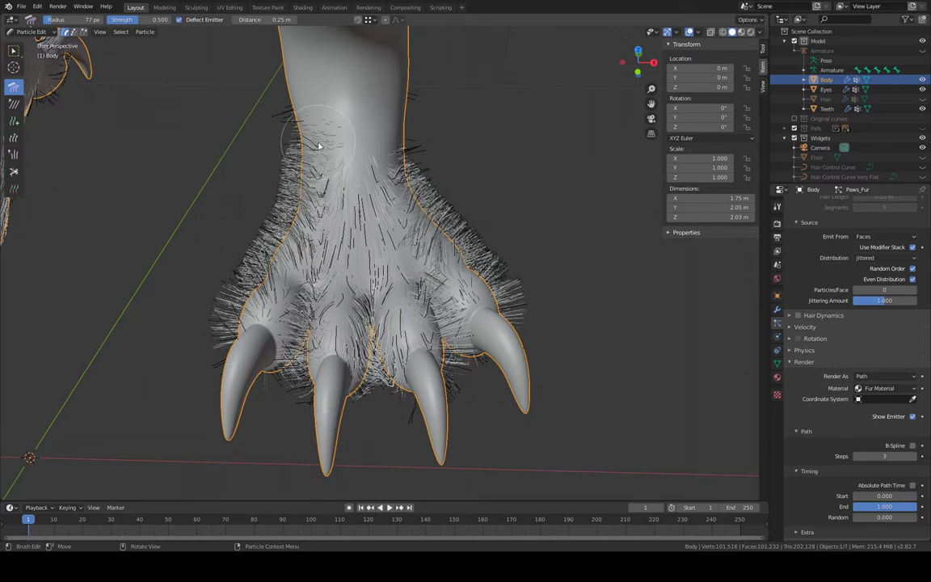
Comb the hairs along both edges of the foot's top from the ankle toward the innermost and outermost claws
{"action": "left_click_drag", "start_coordinate": [309, 218], "coordinate": [221, 453]}
{"action": "mouse_move", "coordinate": [314, 196]}
{"action": "left_mouse_down"}
{"action": "mouse_move", "coordinate": [266, 332]}
{"action": "mouse_move", "coordinate": [202, 460]}
{"action": "left_mouse_up"}
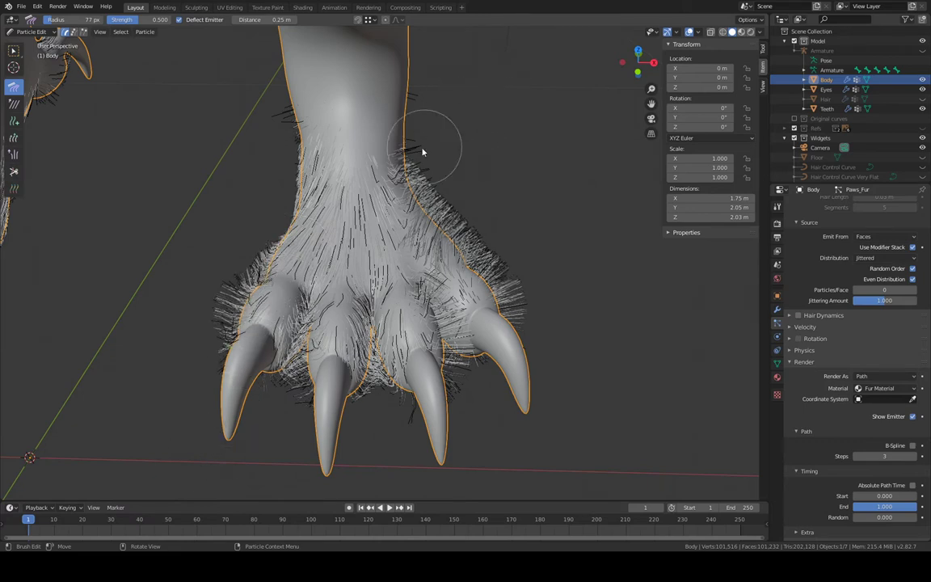
{"action": "mouse_move", "coordinate": [386, 166]}
{"action": "left_mouse_down"}
{"action": "mouse_move", "coordinate": [444, 270]}
{"action": "mouse_move", "coordinate": [509, 332]}
{"action": "mouse_move", "coordinate": [549, 389]}
{"action": "left_mouse_up"}
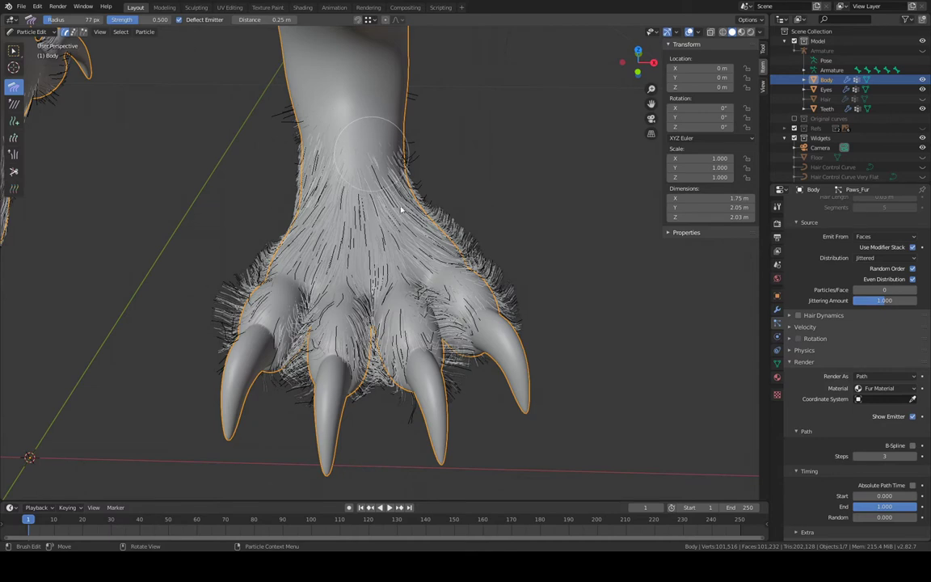
{"action": "mouse_move", "coordinate": [400, 208]}
{"action": "left_mouse_down"}
{"action": "mouse_move", "coordinate": [408, 242]}
{"action": "mouse_move", "coordinate": [545, 389]}
{"action": "left_mouse_up"}
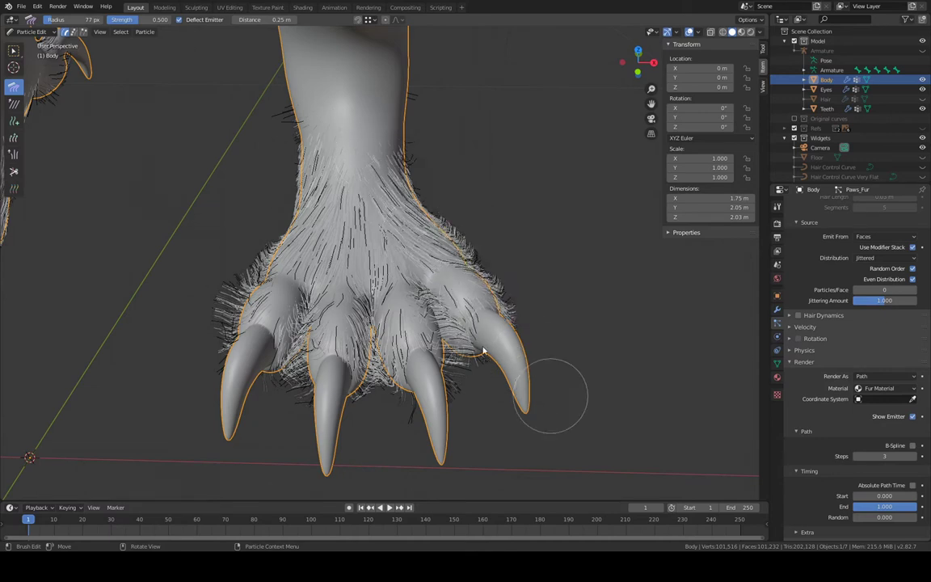
Smooth the central hairs on the foot's top down over the middle toes and the gaps between them
{"action": "left_click_drag", "start_coordinate": [384, 226], "coordinate": [424, 435]}
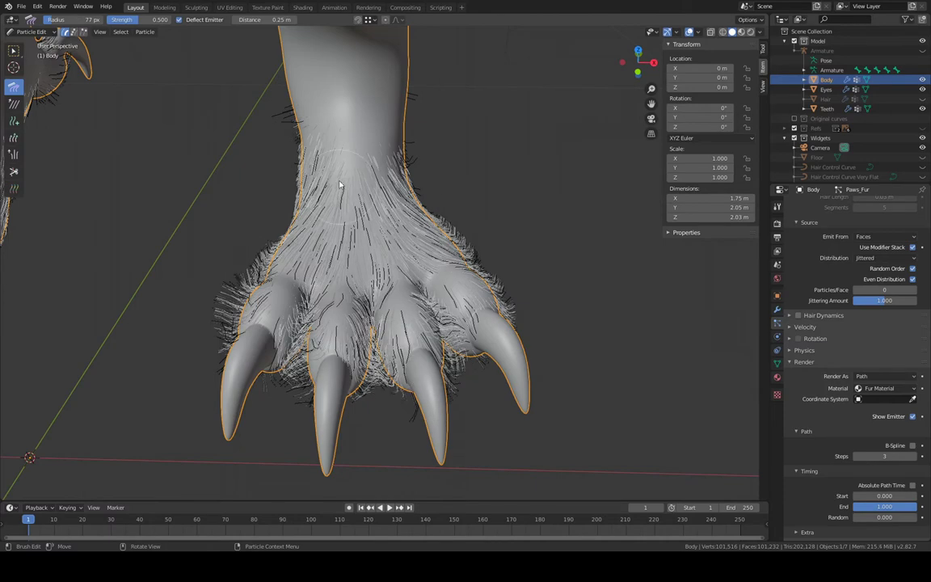
{"action": "left_click_drag", "start_coordinate": [346, 203], "coordinate": [344, 281]}
{"action": "left_click_drag", "start_coordinate": [343, 347], "coordinate": [327, 421]}
{"action": "mouse_move", "coordinate": [328, 420]}
{"action": "middle_mouse_down"}
{"action": "mouse_move", "coordinate": [361, 409]}
{"action": "mouse_move", "coordinate": [339, 359]}
{"action": "middle_mouse_up"}
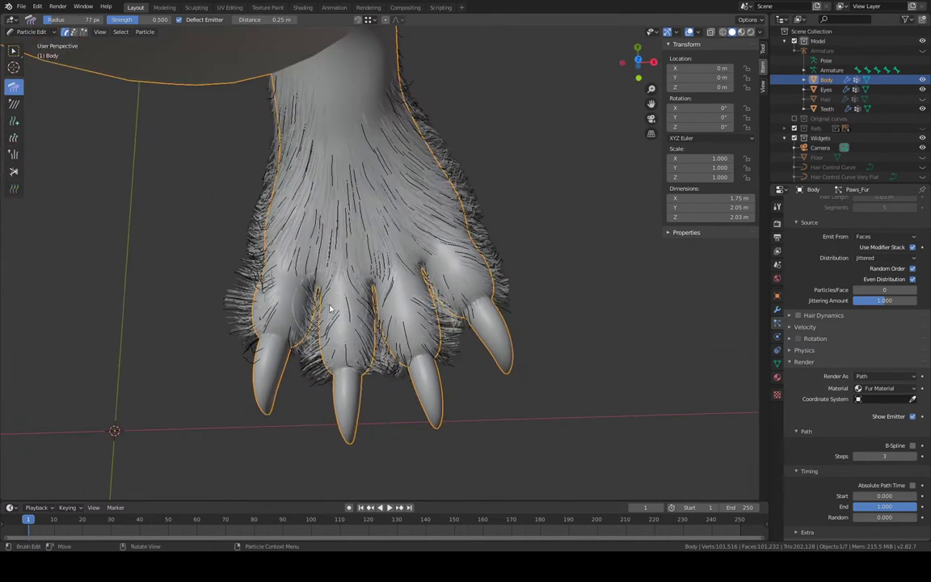
{"action": "mouse_move", "coordinate": [338, 356]}
{"action": "left_mouse_down"}
{"action": "mouse_move", "coordinate": [353, 410]}
{"action": "mouse_move", "coordinate": [358, 329]}
{"action": "mouse_move", "coordinate": [343, 409]}
{"action": "mouse_move", "coordinate": [308, 344]}
{"action": "left_mouse_up"}
Comb the hairs on the side of the foot and along its bottom edge forward toward the nearest toe's claw
{"action": "middle_click_drag", "start_coordinate": [278, 260], "coordinate": [326, 274]}
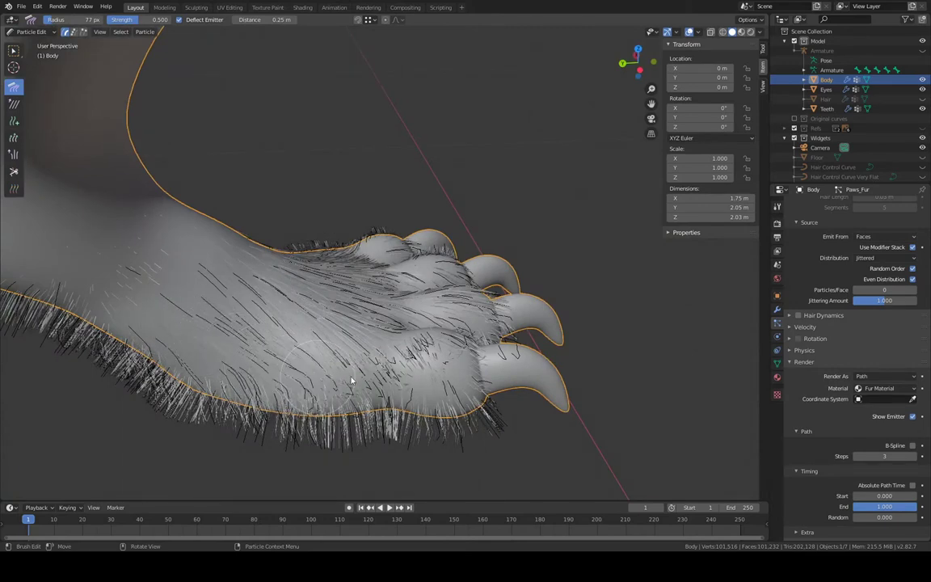
{"action": "left_click_drag", "start_coordinate": [476, 379], "coordinate": [604, 389]}
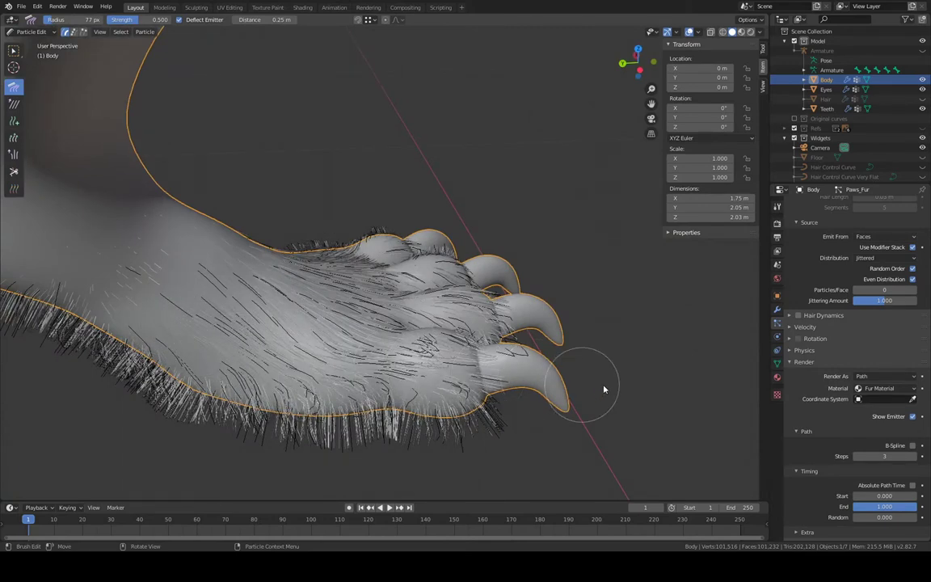
{"action": "mouse_move", "coordinate": [128, 340]}
{"action": "left_mouse_down"}
{"action": "mouse_move", "coordinate": [214, 380]}
{"action": "mouse_move", "coordinate": [353, 404]}
{"action": "mouse_move", "coordinate": [503, 390]}
{"action": "mouse_move", "coordinate": [611, 357]}
{"action": "left_mouse_up"}
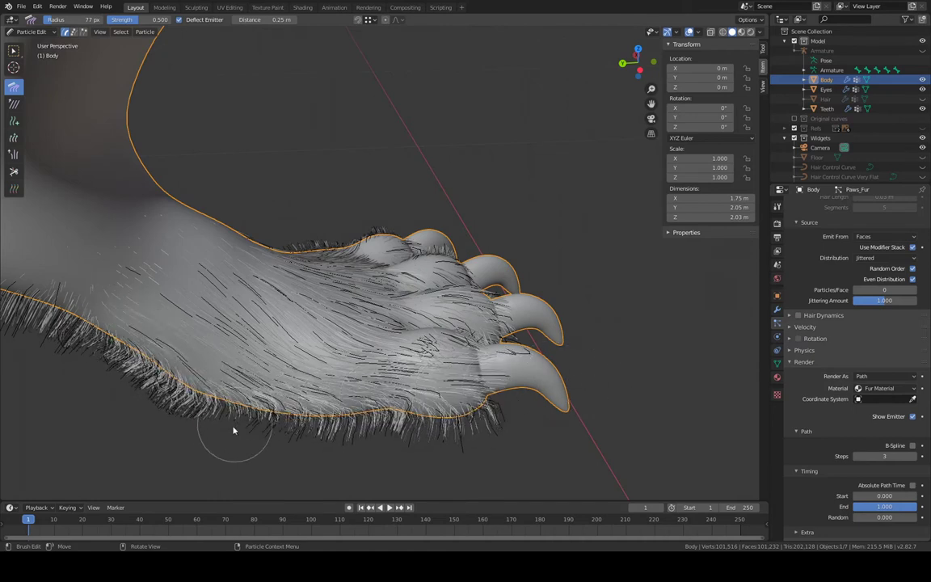
{"action": "mouse_move", "coordinate": [279, 435]}
{"action": "left_mouse_down"}
{"action": "mouse_move", "coordinate": [302, 424]}
{"action": "mouse_move", "coordinate": [360, 429]}
{"action": "mouse_move", "coordinate": [654, 353]}
{"action": "left_mouse_up"}
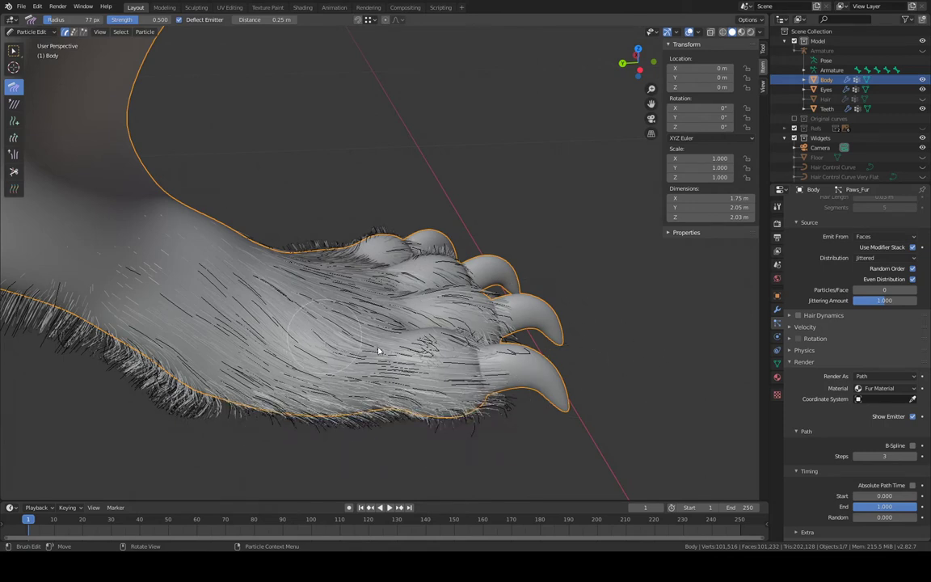
{"action": "mouse_move", "coordinate": [378, 350]}
{"action": "left_mouse_down"}
{"action": "mouse_move", "coordinate": [440, 318]}
{"action": "mouse_move", "coordinate": [634, 355]}
{"action": "left_mouse_up"}
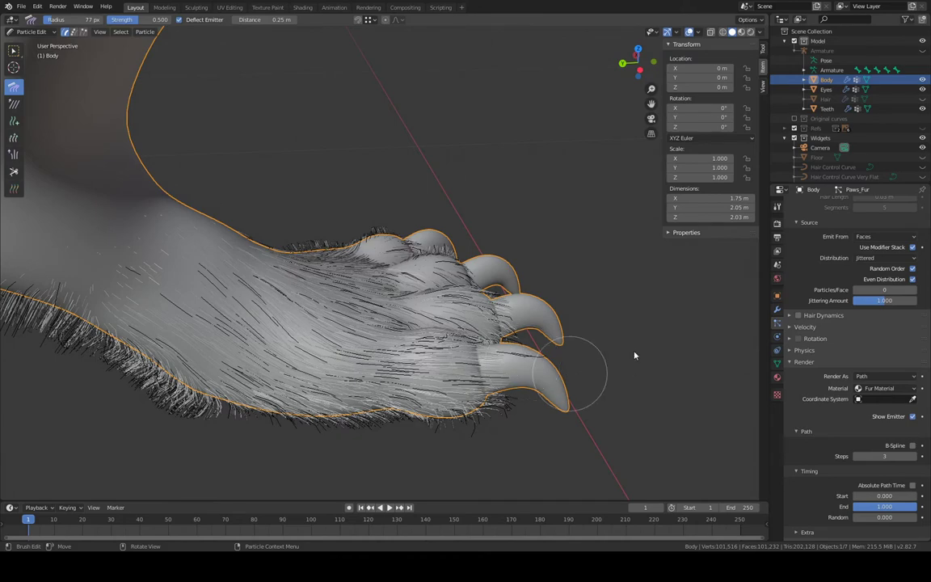
Comb the hairs on top of the innermost toe and its neighbouring middle toe down toward their claws
{"action": "middle_click_drag", "start_coordinate": [634, 356], "coordinate": [388, 350]}
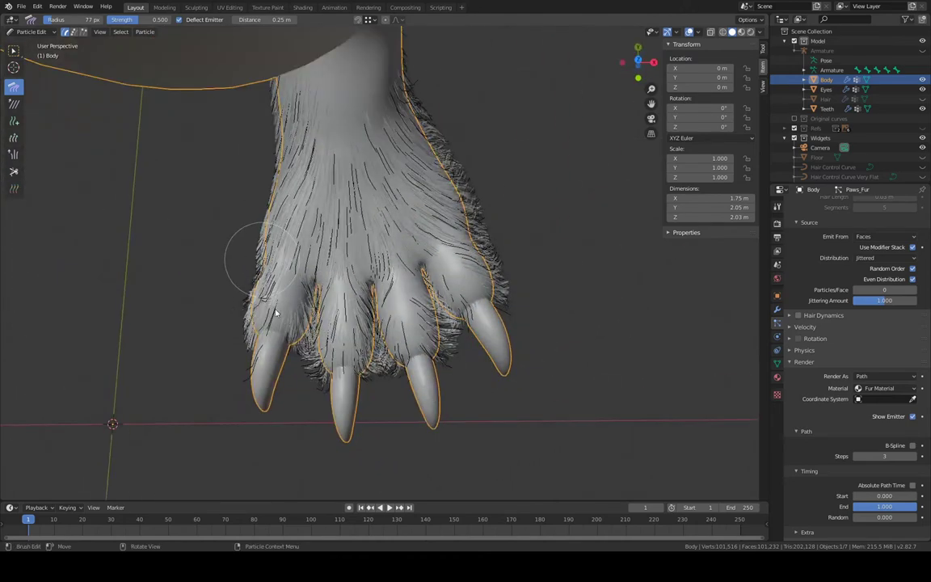
{"action": "left_click_drag", "start_coordinate": [275, 312], "coordinate": [272, 445]}
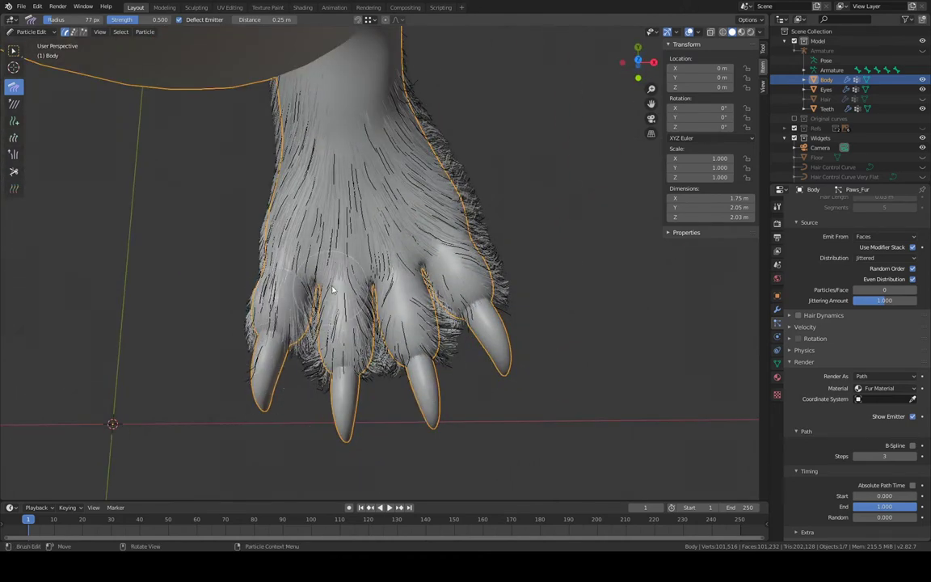
{"action": "left_click_drag", "start_coordinate": [331, 301], "coordinate": [360, 393]}
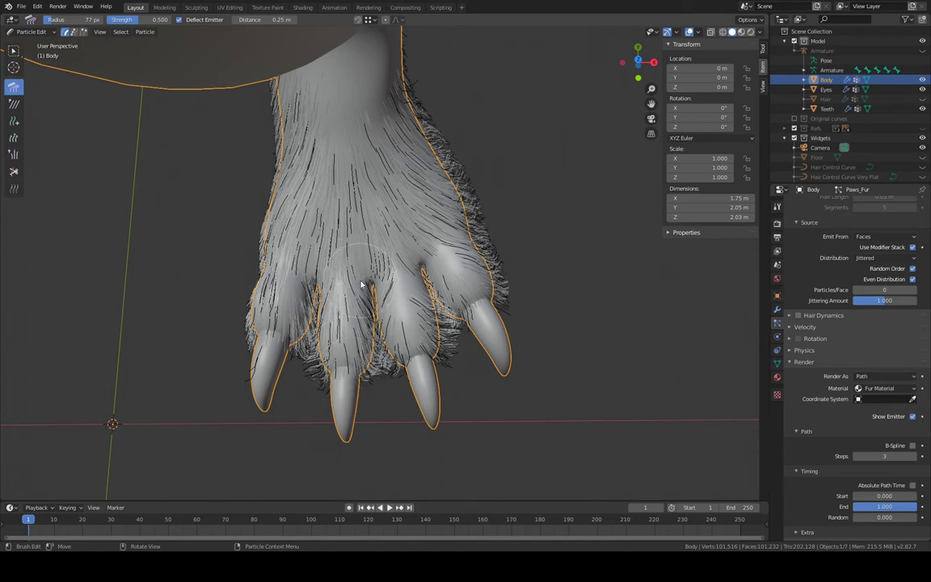
{"action": "left_click_drag", "start_coordinate": [359, 335], "coordinate": [310, 442]}
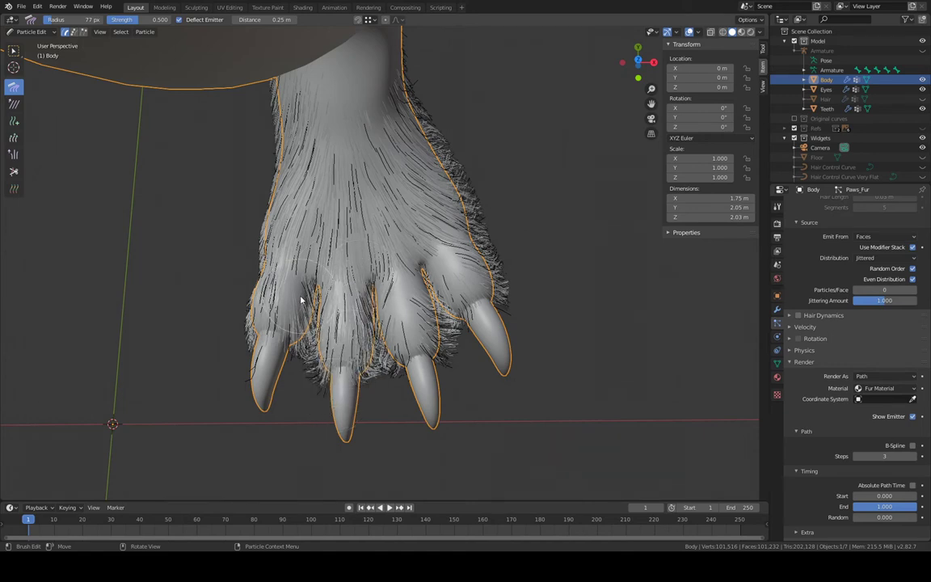
{"action": "left_click_drag", "start_coordinate": [293, 332], "coordinate": [252, 453]}
Comb the hairs on top of the outer middle toe and beside its gaps down toward the claw
{"action": "middle_click_drag", "start_coordinate": [426, 265], "coordinate": [358, 267], "text": "shift"}
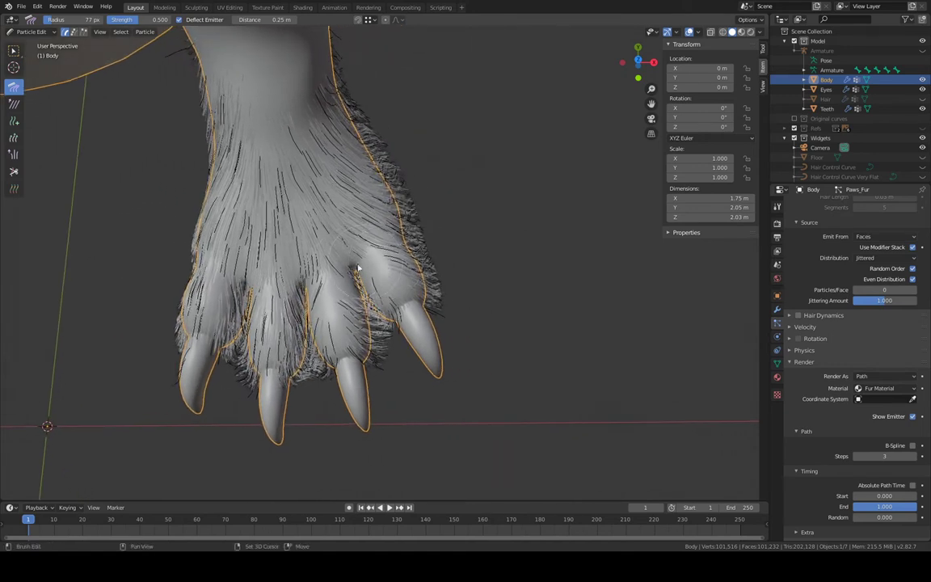
{"action": "left_click_drag", "start_coordinate": [339, 357], "coordinate": [381, 405]}
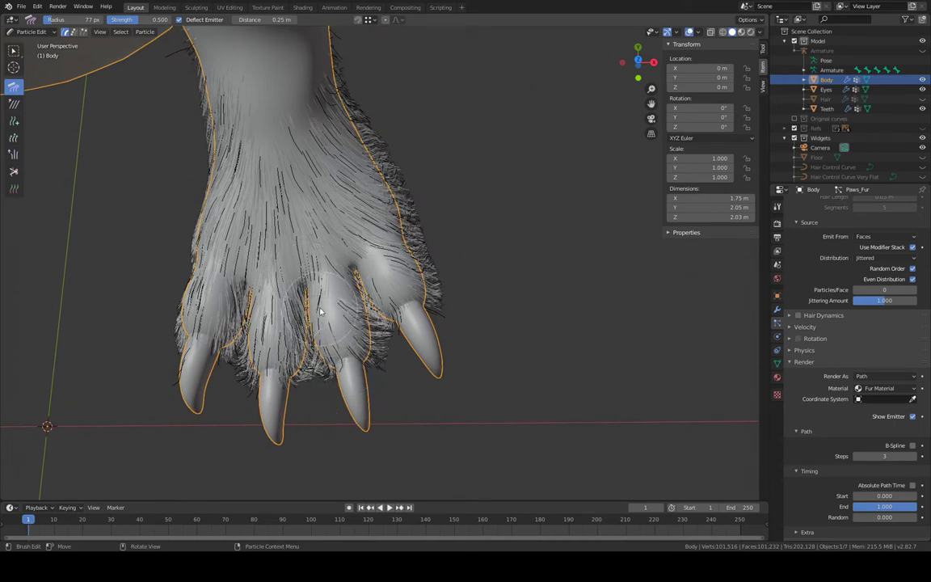
{"action": "left_click_drag", "start_coordinate": [336, 340], "coordinate": [366, 340]}
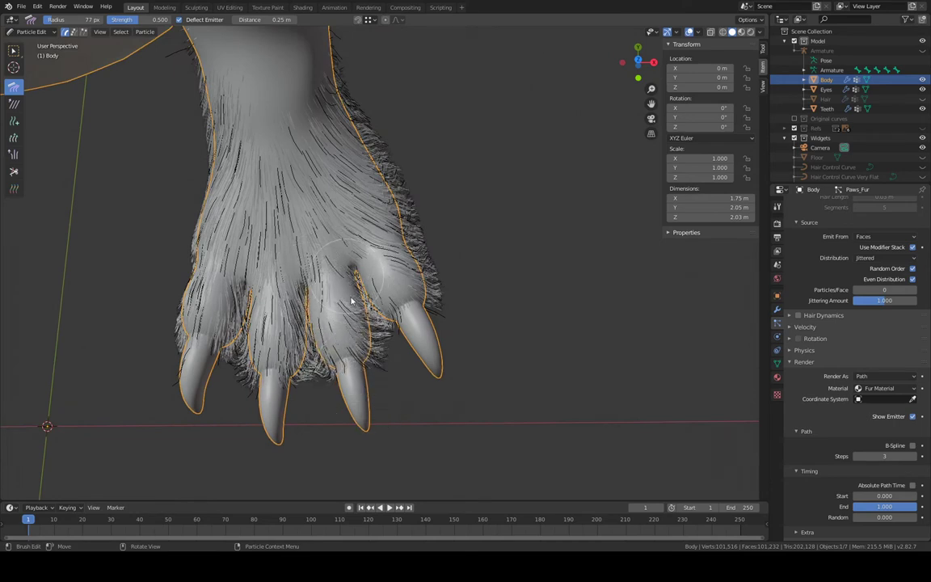
{"action": "left_click_drag", "start_coordinate": [351, 301], "coordinate": [341, 428]}
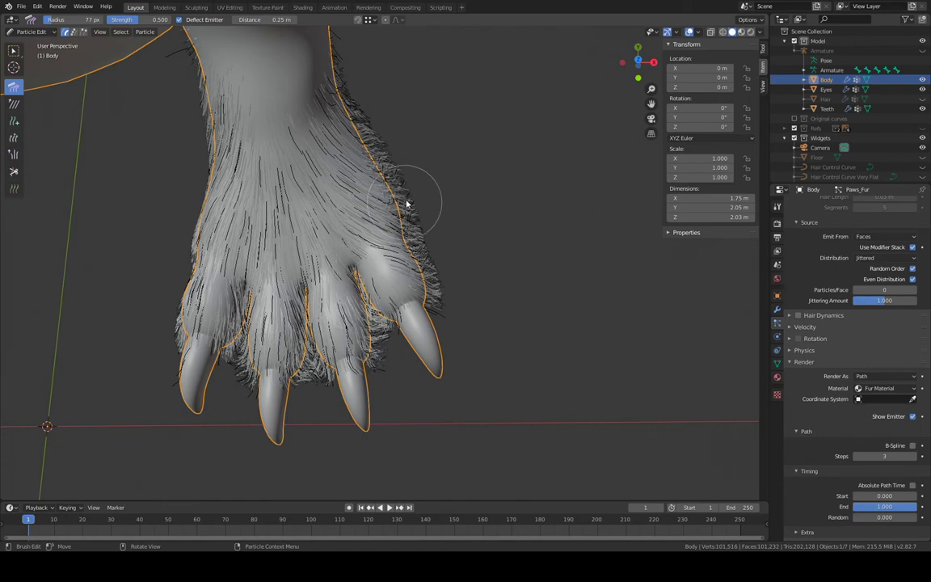
Comb the hairs along the foot's outer edge and outer side from the ankle forward toward the outermost claw
{"action": "middle_click_drag", "start_coordinate": [407, 204], "coordinate": [374, 210]}
{"action": "middle_click_drag", "start_coordinate": [353, 150], "coordinate": [328, 124]}
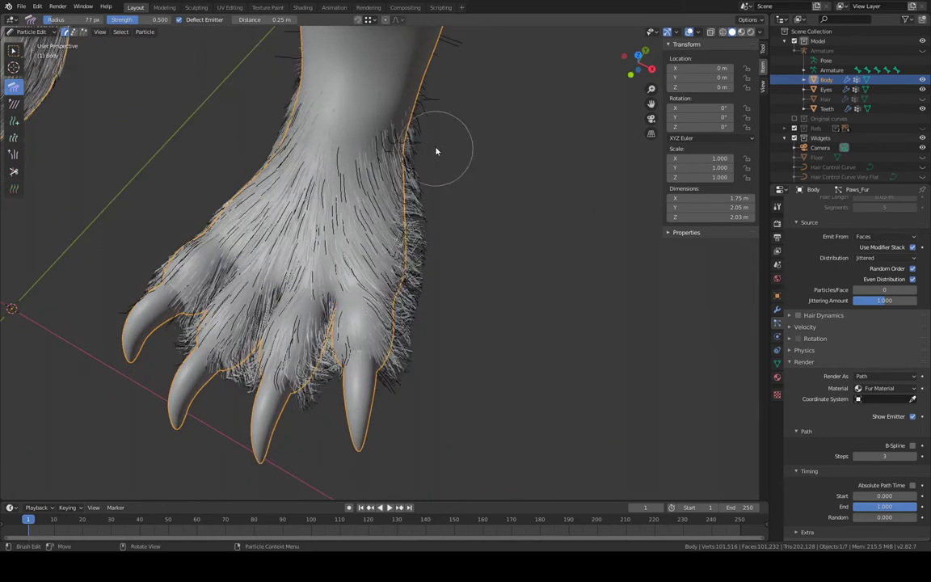
{"action": "mouse_move", "coordinate": [437, 151]}
{"action": "left_mouse_down"}
{"action": "mouse_move", "coordinate": [409, 380]}
{"action": "mouse_move", "coordinate": [381, 434]}
{"action": "left_mouse_up"}
{"action": "middle_click_drag", "start_coordinate": [540, 190], "coordinate": [410, 119]}
{"action": "middle_click_drag", "start_coordinate": [501, 199], "coordinate": [480, 177], "text": "shift"}
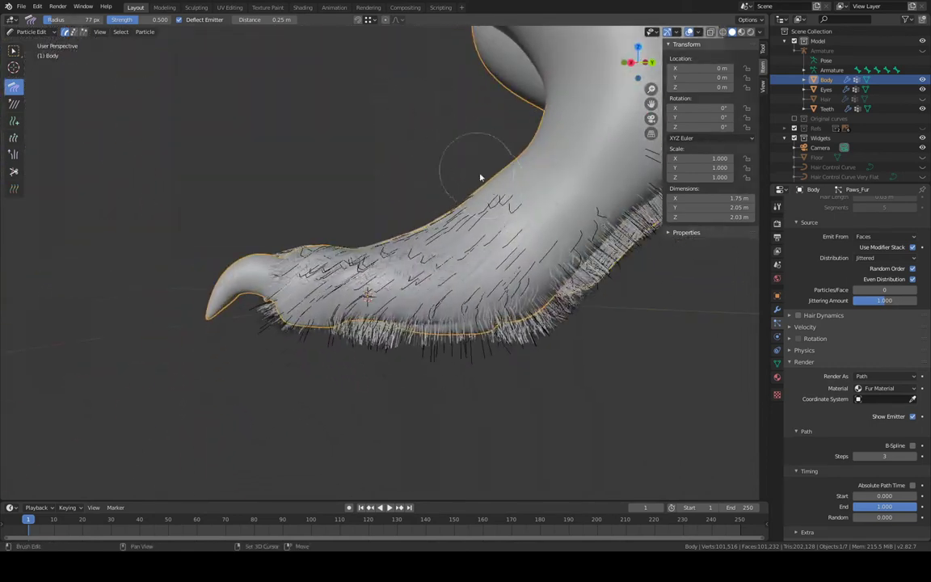
{"action": "mouse_move", "coordinate": [490, 263]}
{"action": "left_mouse_down"}
{"action": "mouse_move", "coordinate": [424, 243]}
{"action": "mouse_move", "coordinate": [323, 267]}
{"action": "mouse_move", "coordinate": [245, 310]}
{"action": "left_mouse_up"}
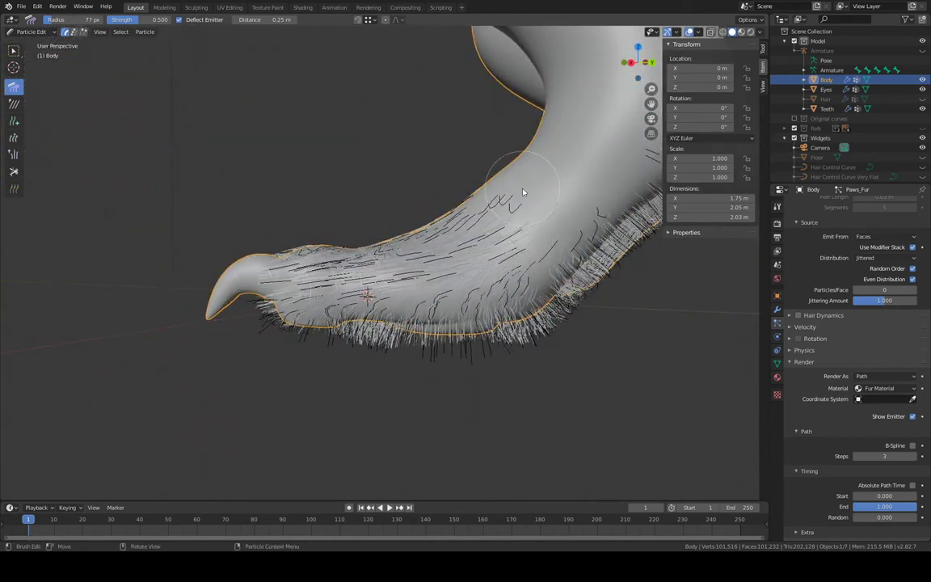
{"action": "mouse_move", "coordinate": [419, 283]}
{"action": "left_mouse_down"}
{"action": "mouse_move", "coordinate": [327, 257]}
{"action": "mouse_move", "coordinate": [239, 281]}
{"action": "left_mouse_up"}
Smooth the hairs on top of the outermost toe down to the base of its claw
{"action": "middle_click_drag", "start_coordinate": [240, 282], "coordinate": [396, 260]}
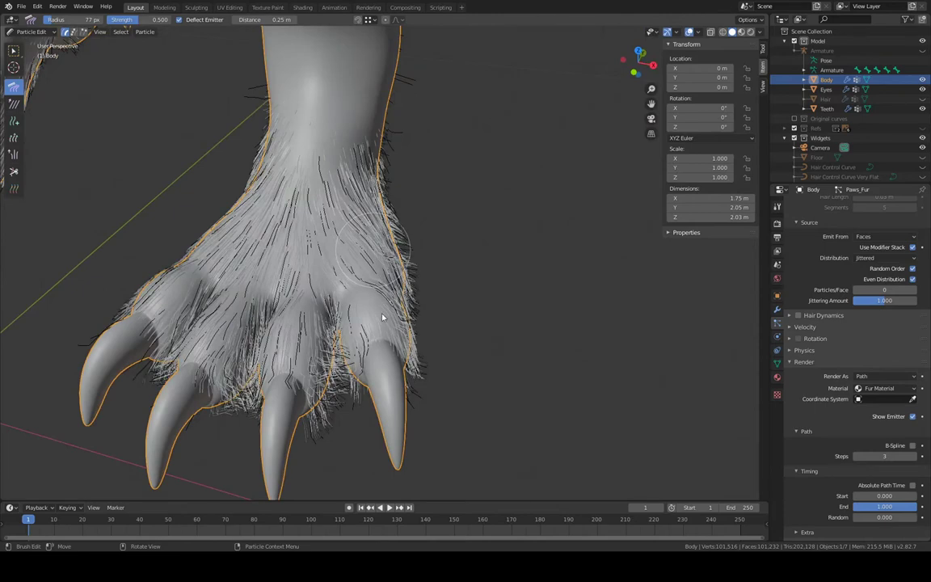
{"action": "left_click_drag", "start_coordinate": [383, 317], "coordinate": [397, 420]}
{"action": "middle_click_drag", "start_coordinate": [397, 281], "coordinate": [376, 296]}
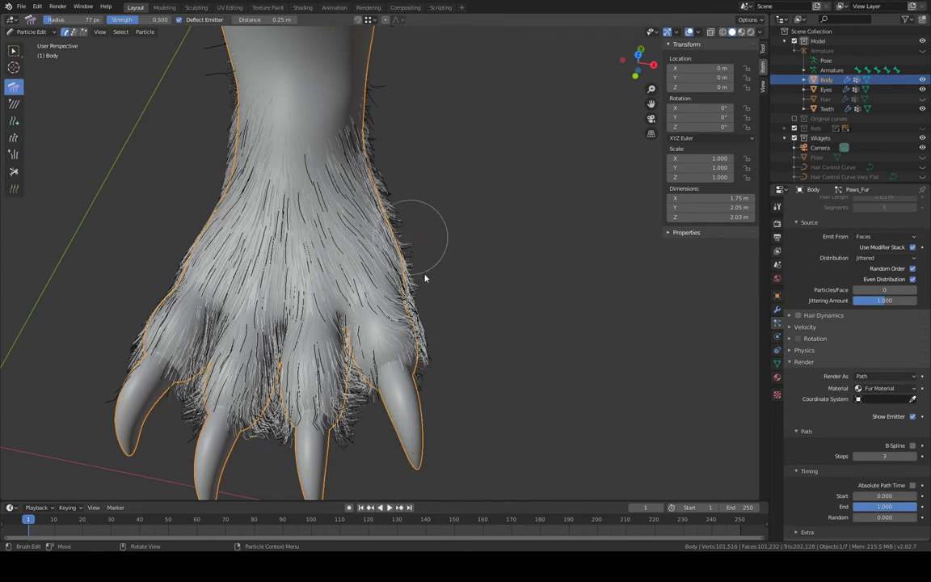
From below, comb the hairs between the foot's outer side and the sole pad forward toward the outermost claw
{"action": "mouse_move", "coordinate": [436, 319]}
{"action": "middle_mouse_down"}
{"action": "mouse_move", "coordinate": [380, 210]}
{"action": "mouse_move", "coordinate": [336, 157]}
{"action": "mouse_move", "coordinate": [336, 200]}
{"action": "mouse_move", "coordinate": [437, 304]}
{"action": "middle_mouse_up"}
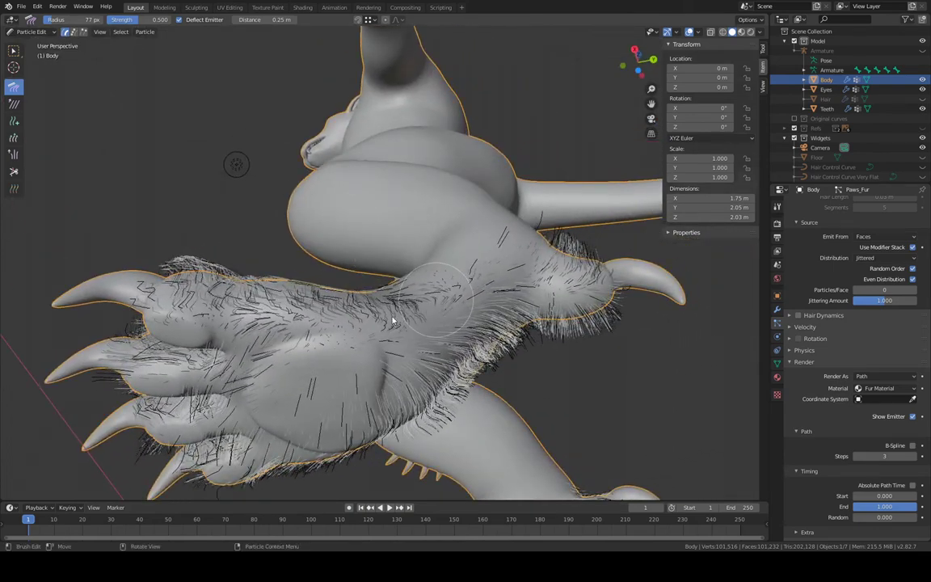
{"action": "left_click_drag", "start_coordinate": [394, 322], "coordinate": [93, 315]}
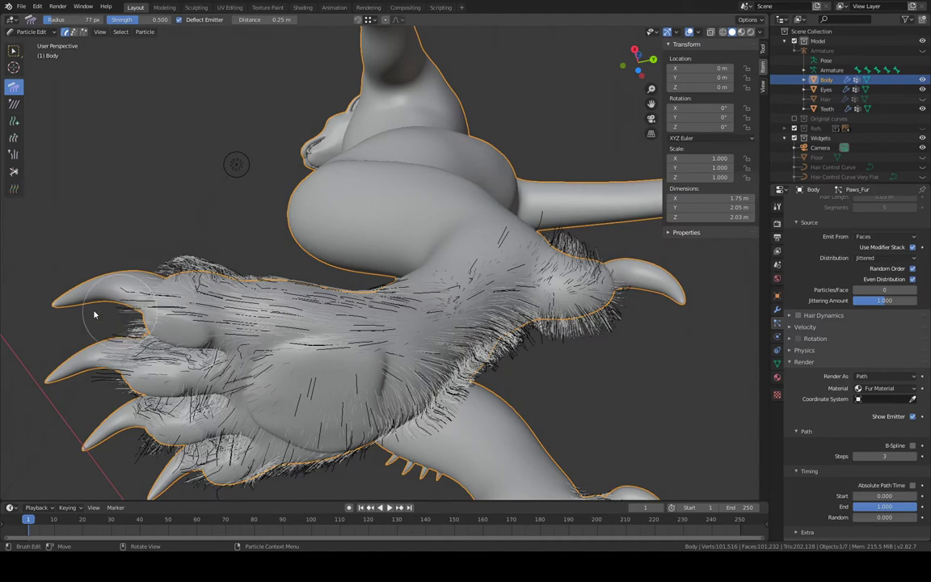
{"action": "middle_click_drag", "start_coordinate": [230, 327], "coordinate": [234, 329]}
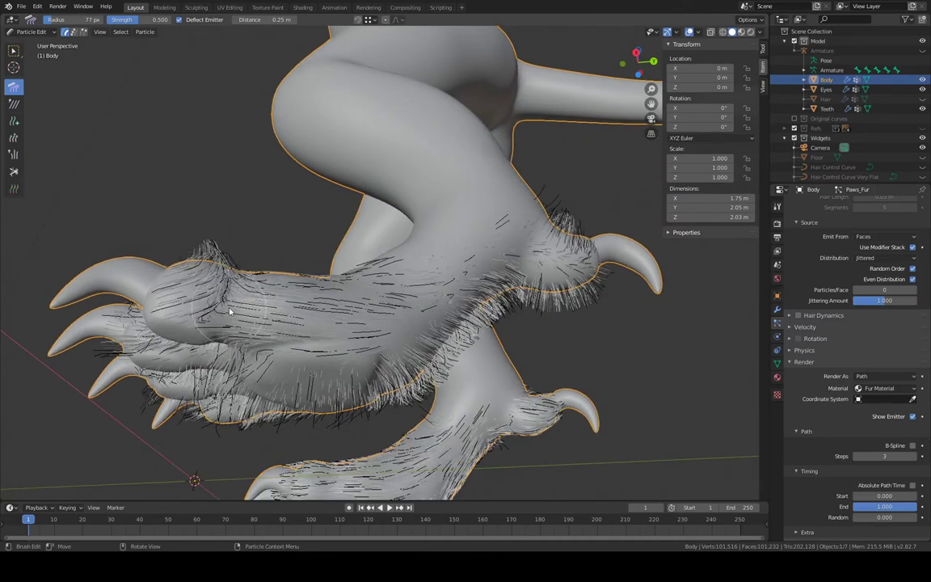
{"action": "middle_click_drag", "start_coordinate": [323, 268], "coordinate": [382, 267]}
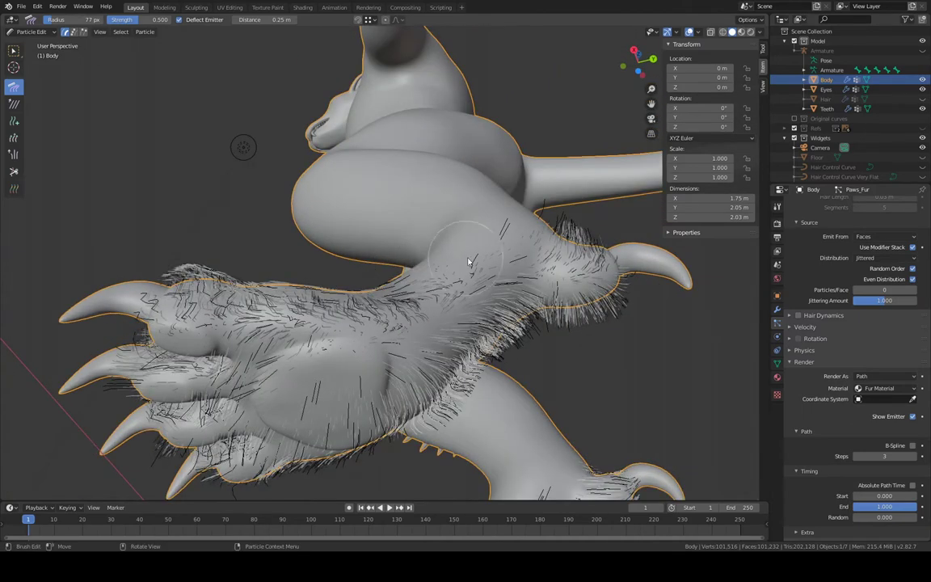
{"action": "mouse_move", "coordinate": [450, 280]}
{"action": "left_mouse_down"}
{"action": "mouse_move", "coordinate": [282, 323]}
{"action": "mouse_move", "coordinate": [192, 308]}
{"action": "mouse_move", "coordinate": [82, 316]}
{"action": "left_mouse_up"}
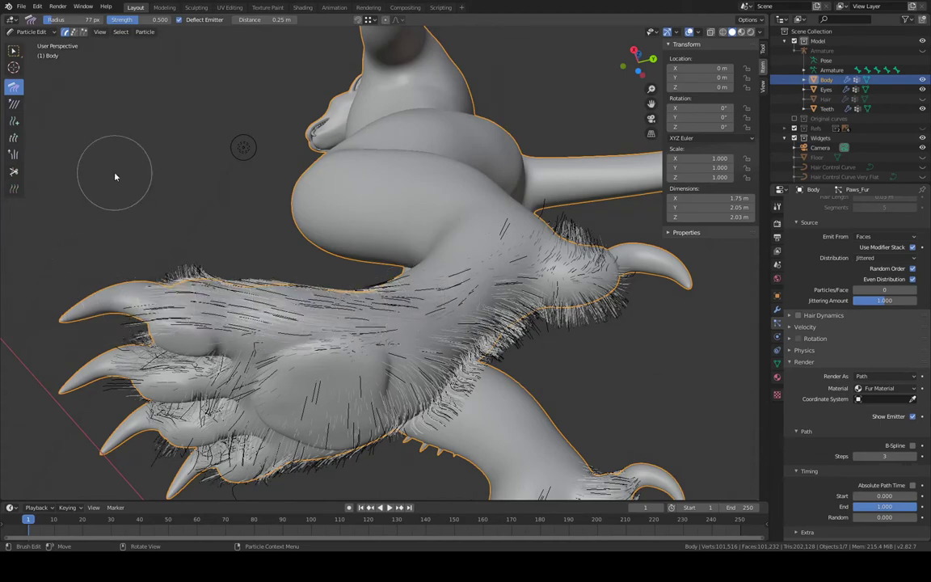
Comb the outermost toe's hairs and the upper outer foot hairs from the ankle down toward the outermost claw
{"action": "middle_click_drag", "start_coordinate": [115, 176], "coordinate": [233, 300]}
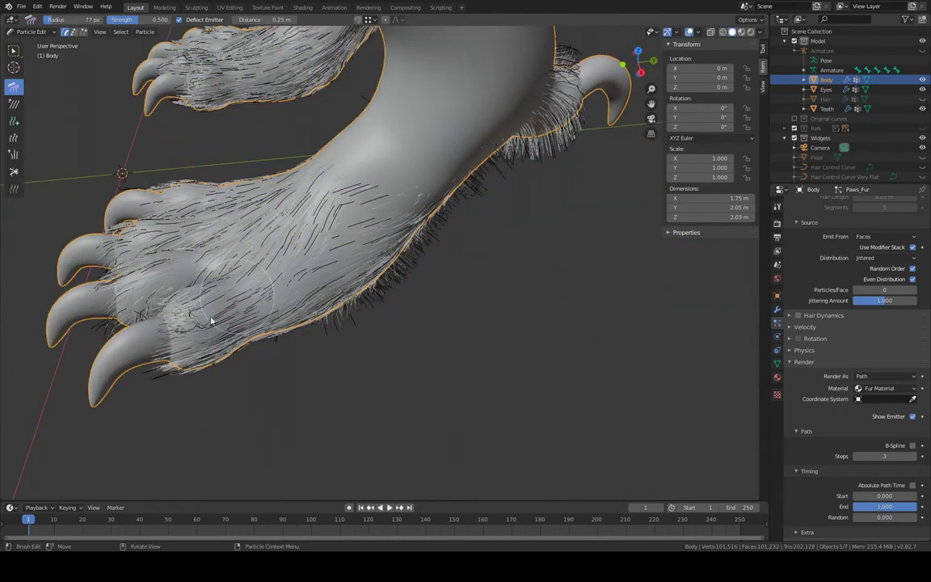
{"action": "left_click_drag", "start_coordinate": [170, 337], "coordinate": [103, 389]}
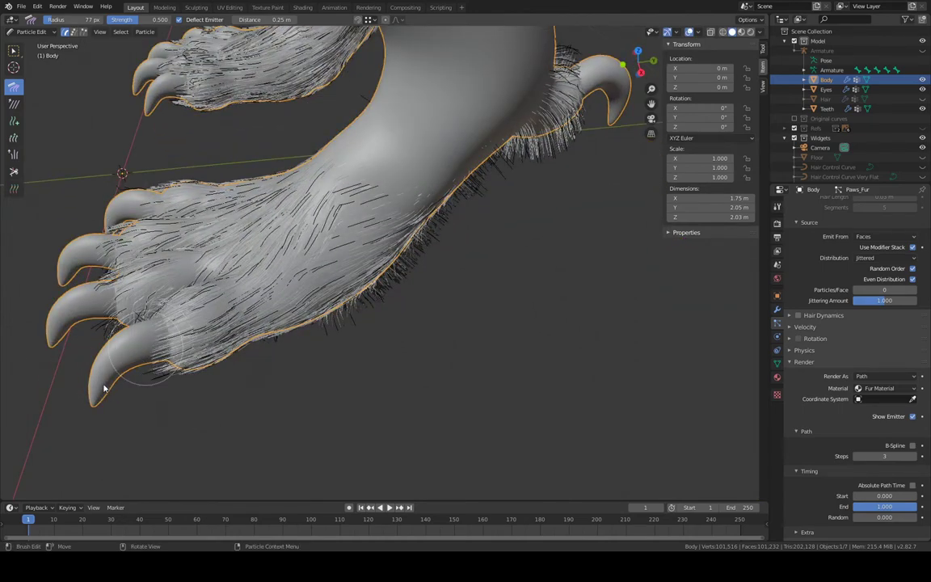
{"action": "middle_click_drag", "start_coordinate": [171, 327], "coordinate": [352, 276]}
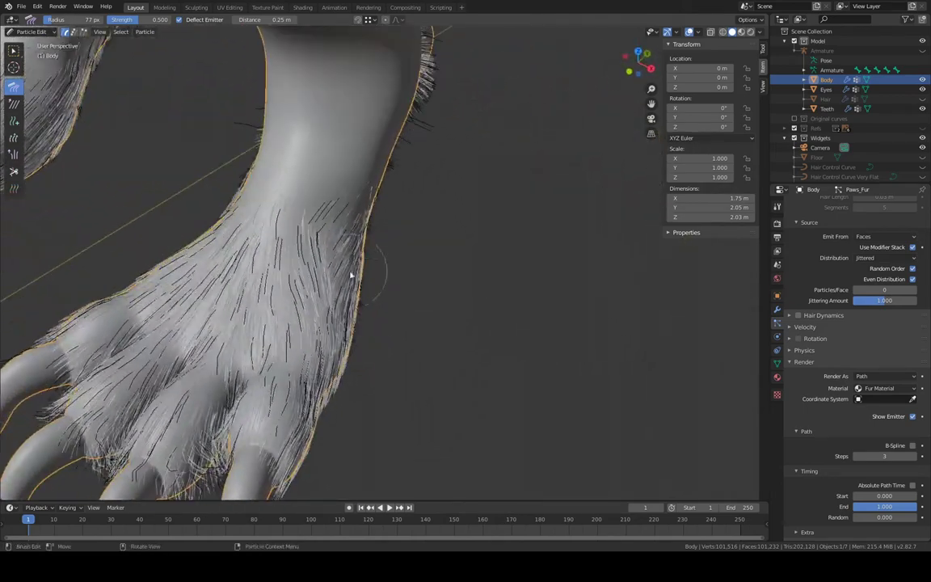
{"action": "middle_click_drag", "start_coordinate": [329, 223], "coordinate": [351, 198]}
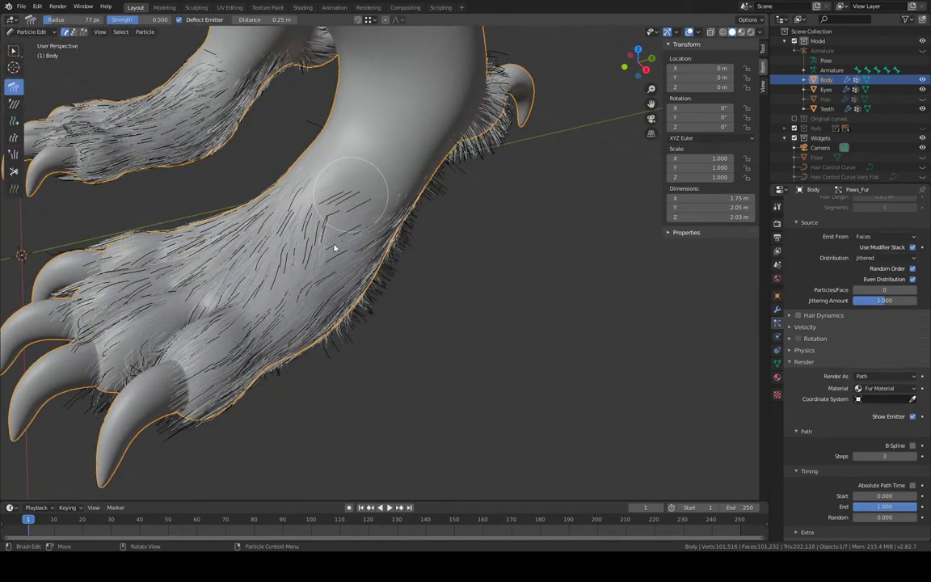
{"action": "mouse_move", "coordinate": [334, 249]}
{"action": "left_mouse_down"}
{"action": "mouse_move", "coordinate": [298, 308]}
{"action": "mouse_move", "coordinate": [157, 412]}
{"action": "left_mouse_up"}
Comb the hairs on the middle and outer half of the sole from the heel over the pad toward the toes
{"action": "middle_click_drag", "start_coordinate": [157, 413], "coordinate": [435, 136]}
{"action": "middle_click_drag", "start_coordinate": [494, 117], "coordinate": [469, 182]}
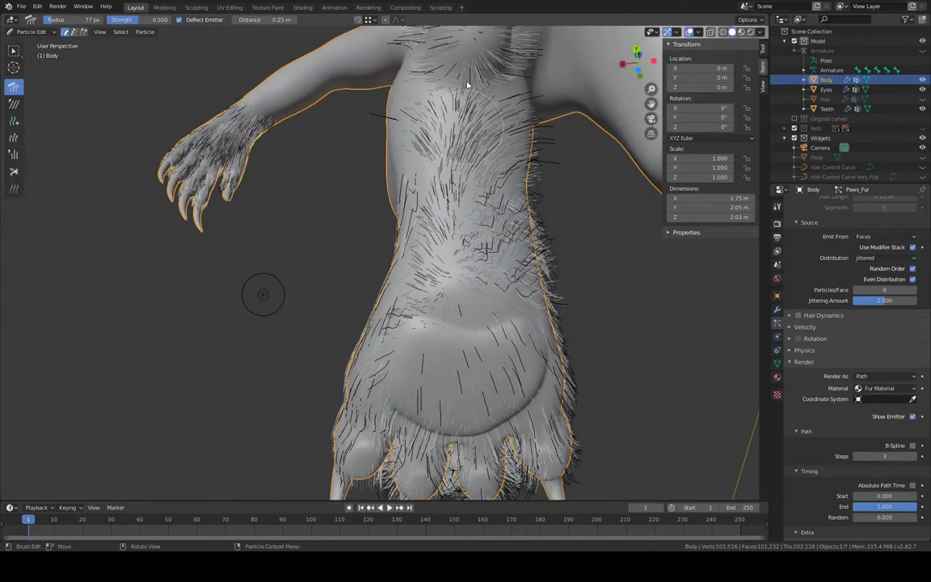
{"action": "mouse_move", "coordinate": [467, 83]}
{"action": "left_mouse_down"}
{"action": "mouse_move", "coordinate": [423, 45]}
{"action": "mouse_move", "coordinate": [461, 152]}
{"action": "mouse_move", "coordinate": [448, 363]}
{"action": "left_mouse_up"}
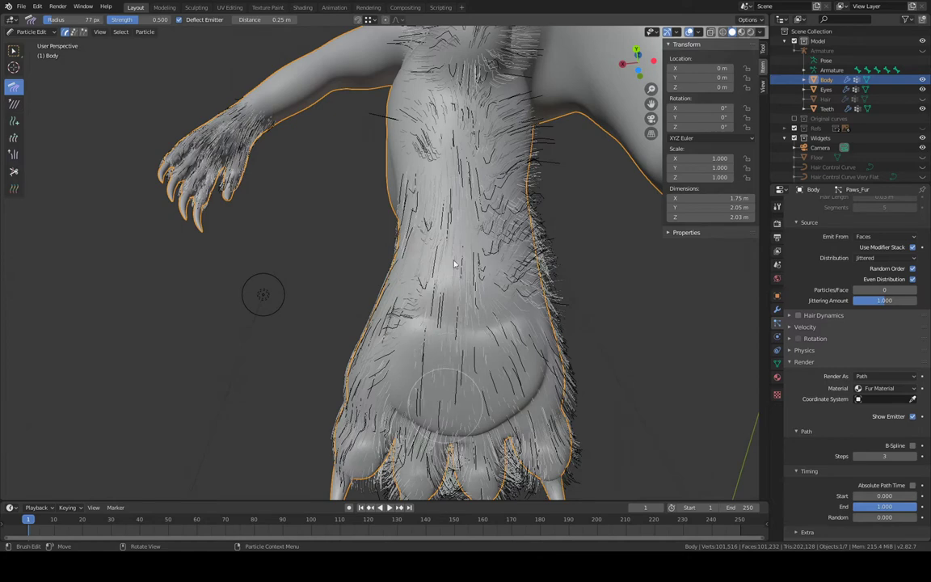
{"action": "middle_click_drag", "start_coordinate": [445, 413], "coordinate": [463, 73]}
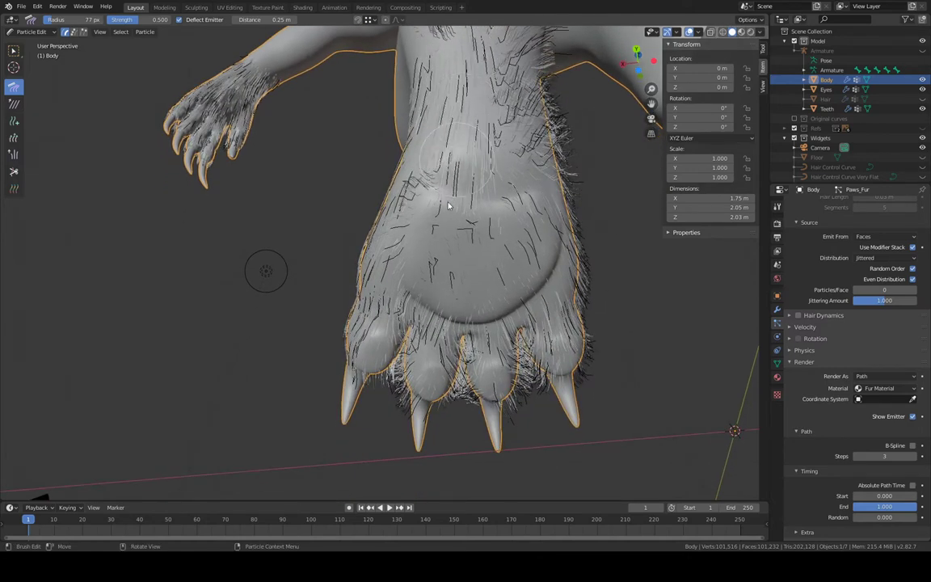
{"action": "left_click_drag", "start_coordinate": [449, 206], "coordinate": [438, 264]}
{"action": "mouse_move", "coordinate": [433, 310]}
{"action": "left_mouse_down"}
{"action": "mouse_move", "coordinate": [373, 334]}
{"action": "mouse_move", "coordinate": [377, 374]}
{"action": "mouse_move", "coordinate": [400, 408]}
{"action": "mouse_move", "coordinate": [416, 477]}
{"action": "left_mouse_up"}
{"action": "middle_click_drag", "start_coordinate": [429, 273], "coordinate": [486, 198]}
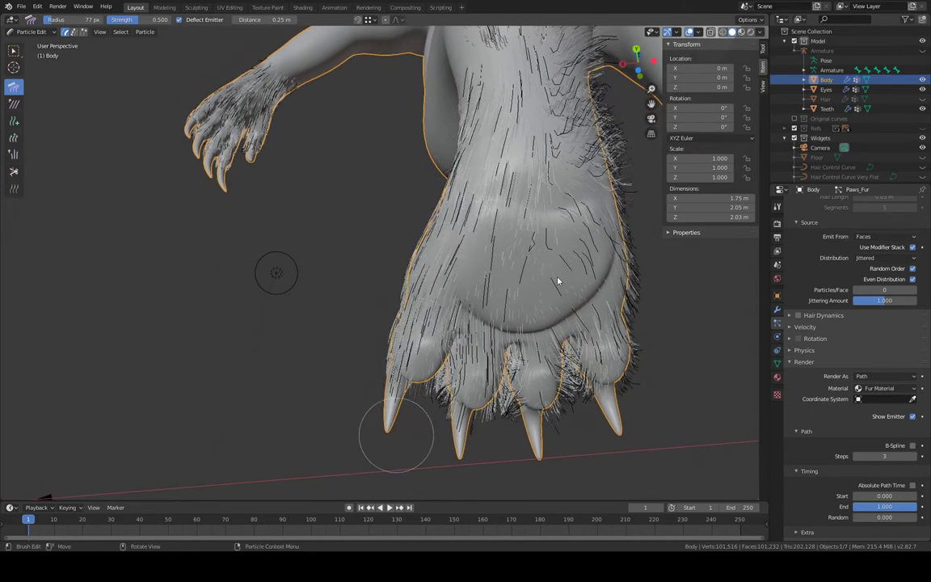
Comb the remaining hairs on the inner half of the sole from the heel down past the pad toward the claws
{"action": "middle_click_drag", "start_coordinate": [557, 277], "coordinate": [371, 142]}
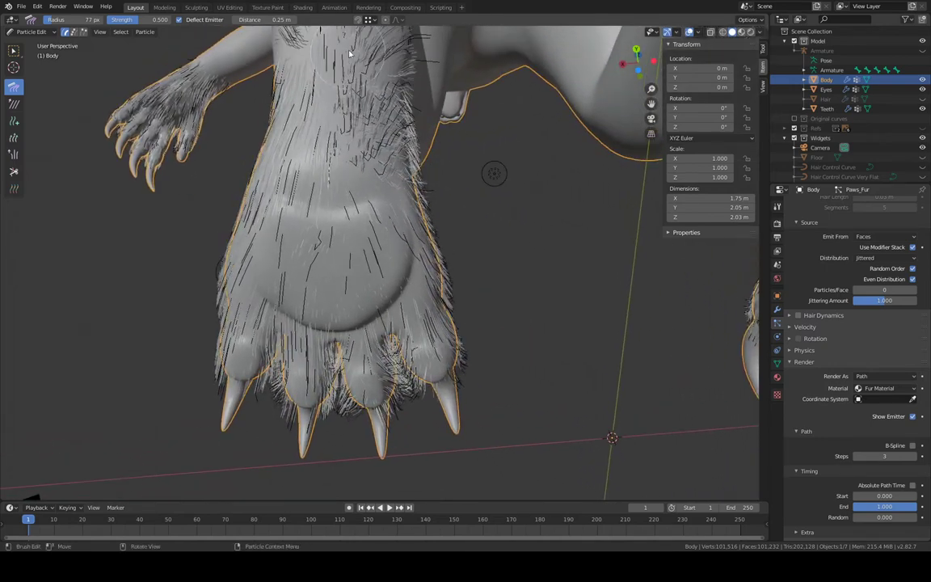
{"action": "mouse_move", "coordinate": [347, 126]}
{"action": "left_mouse_down"}
{"action": "mouse_move", "coordinate": [319, 174]}
{"action": "mouse_move", "coordinate": [357, 250]}
{"action": "mouse_move", "coordinate": [364, 352]}
{"action": "mouse_move", "coordinate": [394, 483]}
{"action": "left_mouse_up"}
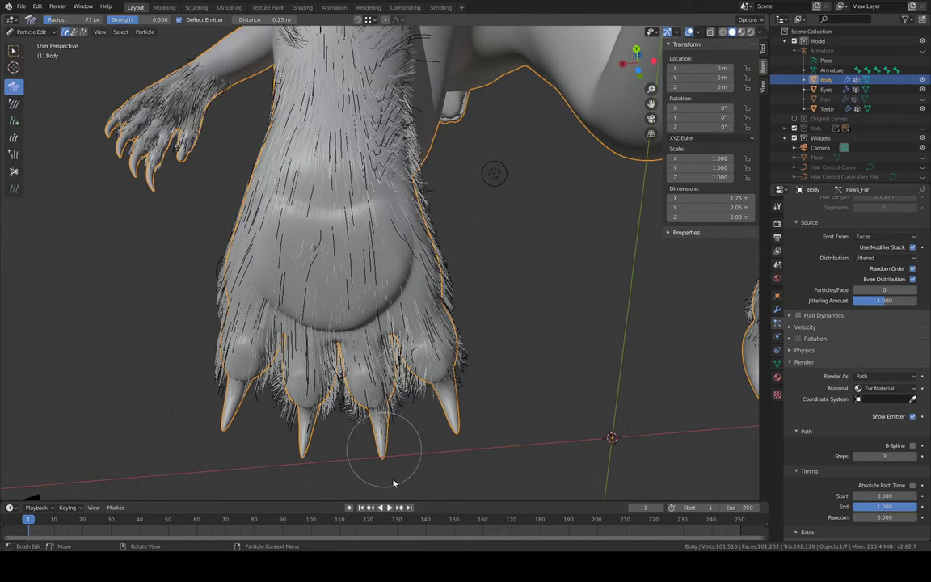
{"action": "middle_click_drag", "start_coordinate": [399, 276], "coordinate": [346, 232]}
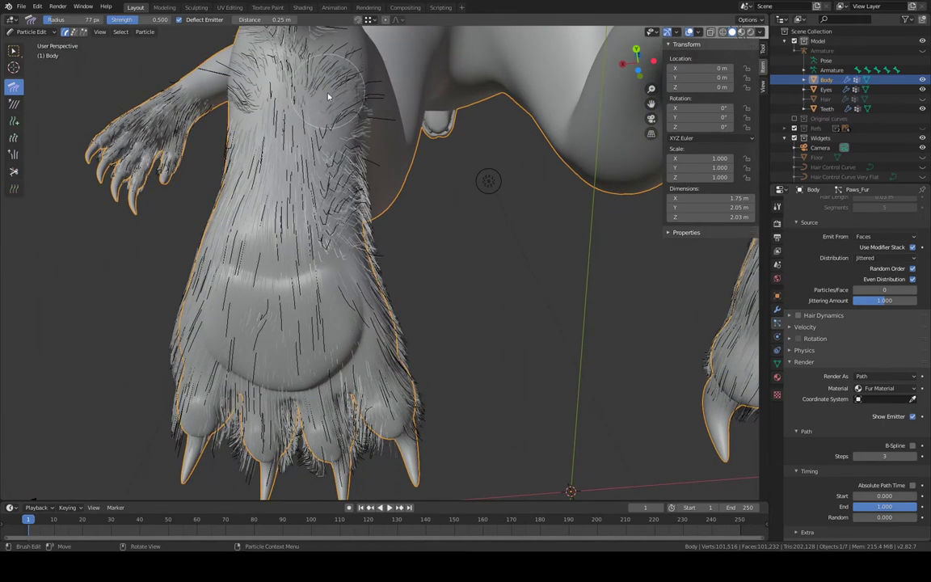
{"action": "mouse_move", "coordinate": [329, 168]}
{"action": "left_mouse_down"}
{"action": "mouse_move", "coordinate": [345, 262]}
{"action": "mouse_move", "coordinate": [422, 482]}
{"action": "left_mouse_up"}
Comb the hairs under the innermost toe and its neighbouring middle toe, including the gap between them, toward the claws
{"action": "middle_click_drag", "start_coordinate": [402, 343], "coordinate": [388, 213], "text": "shift"}
{"action": "middle_click_drag", "start_coordinate": [394, 260], "coordinate": [418, 191], "text": "ctrl"}
{"action": "left_click_drag", "start_coordinate": [429, 249], "coordinate": [491, 339]}
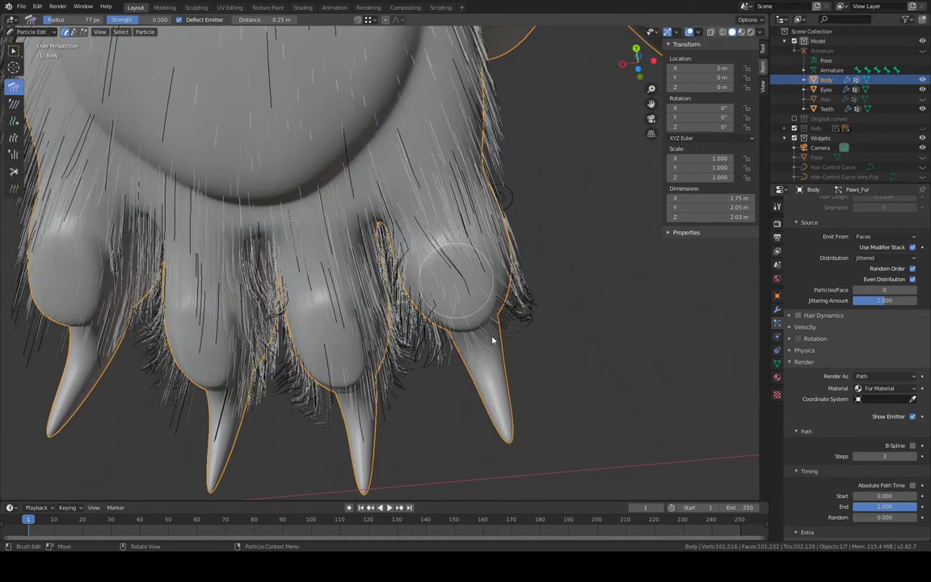
{"action": "mouse_move", "coordinate": [473, 265]}
{"action": "left_mouse_down"}
{"action": "mouse_move", "coordinate": [467, 317]}
{"action": "mouse_move", "coordinate": [447, 357]}
{"action": "mouse_move", "coordinate": [354, 241]}
{"action": "left_mouse_up"}
{"action": "mouse_move", "coordinate": [353, 323]}
{"action": "left_mouse_down"}
{"action": "mouse_move", "coordinate": [328, 344]}
{"action": "mouse_move", "coordinate": [335, 388]}
{"action": "mouse_move", "coordinate": [287, 283]}
{"action": "mouse_move", "coordinate": [357, 432]}
{"action": "mouse_move", "coordinate": [358, 395]}
{"action": "mouse_move", "coordinate": [411, 394]}
{"action": "mouse_move", "coordinate": [376, 430]}
{"action": "left_mouse_up"}
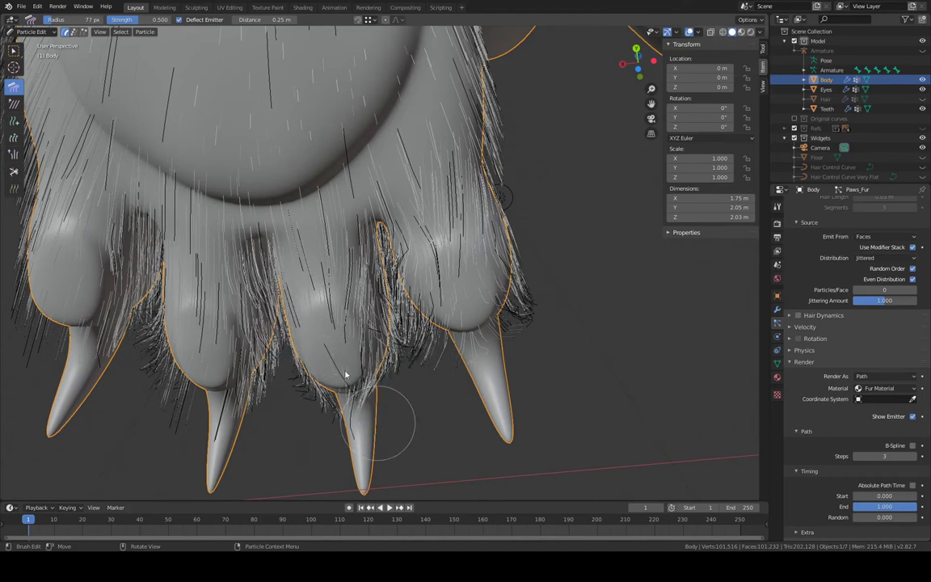
{"action": "middle_click_drag", "start_coordinate": [347, 374], "coordinate": [485, 334], "text": "shift"}
Comb the ankle's side hairs toward the foot and the hairs above the rear toe down toward its claw
{"action": "middle_click_drag", "start_coordinate": [472, 245], "coordinate": [344, 201]}
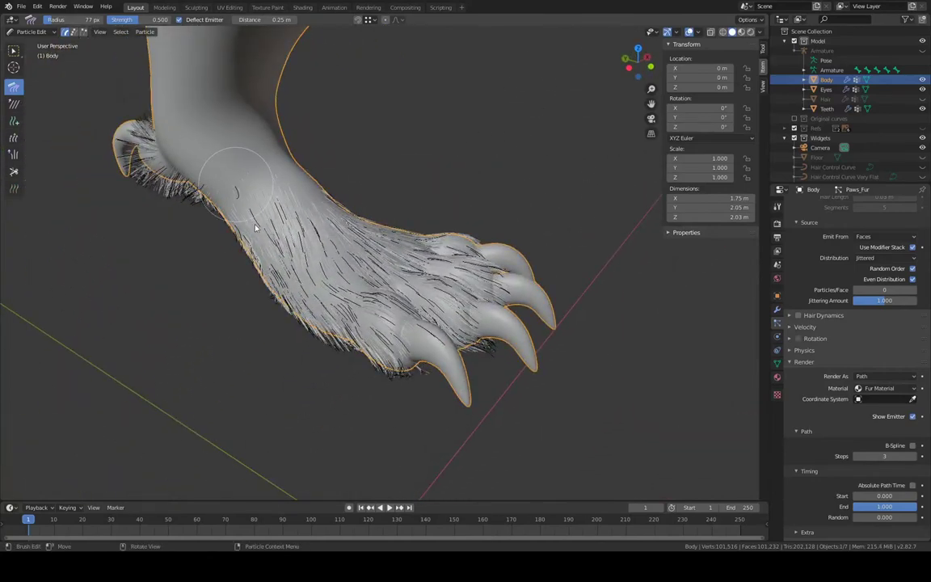
{"action": "left_click_drag", "start_coordinate": [281, 264], "coordinate": [319, 300]}
{"action": "middle_click_drag", "start_coordinate": [334, 307], "coordinate": [350, 276]}
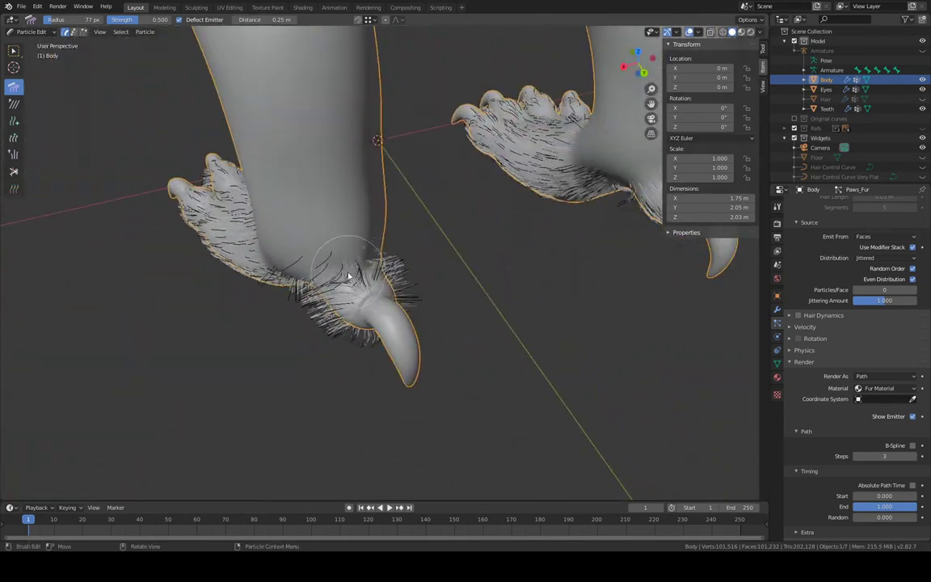
{"action": "mouse_move", "coordinate": [368, 283]}
{"action": "left_mouse_down"}
{"action": "mouse_move", "coordinate": [370, 298]}
{"action": "mouse_move", "coordinate": [350, 266]}
{"action": "mouse_move", "coordinate": [362, 277]}
{"action": "left_mouse_up"}
{"action": "left_click_drag", "start_coordinate": [406, 359], "coordinate": [443, 420]}
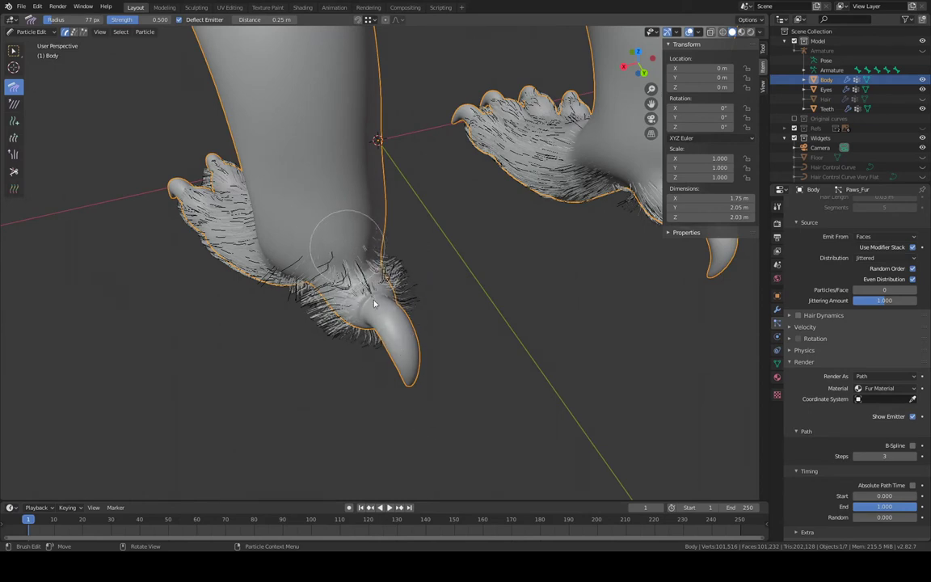
{"action": "left_click_drag", "start_coordinate": [374, 304], "coordinate": [408, 363]}
{"action": "left_click_drag", "start_coordinate": [370, 280], "coordinate": [395, 338]}
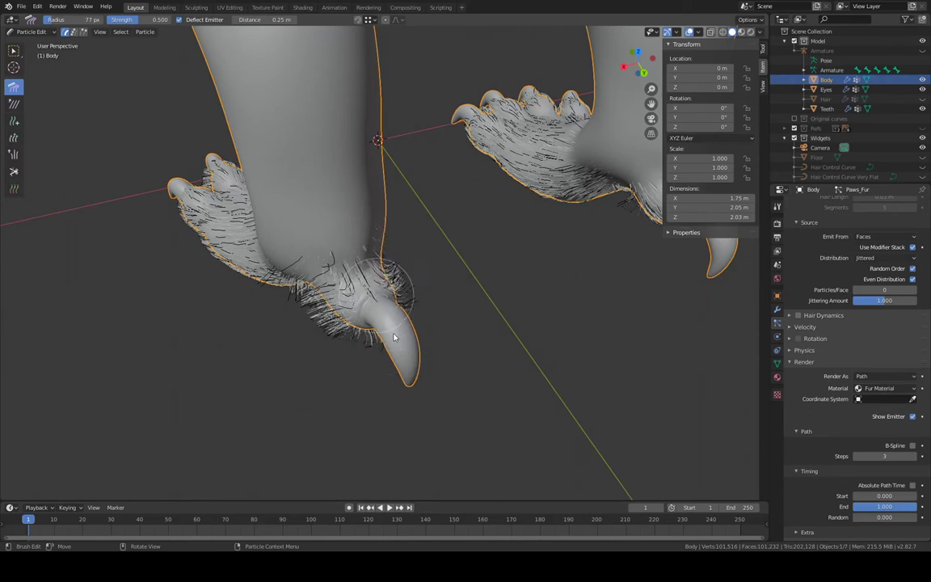
{"action": "left_click_drag", "start_coordinate": [362, 288], "coordinate": [395, 343]}
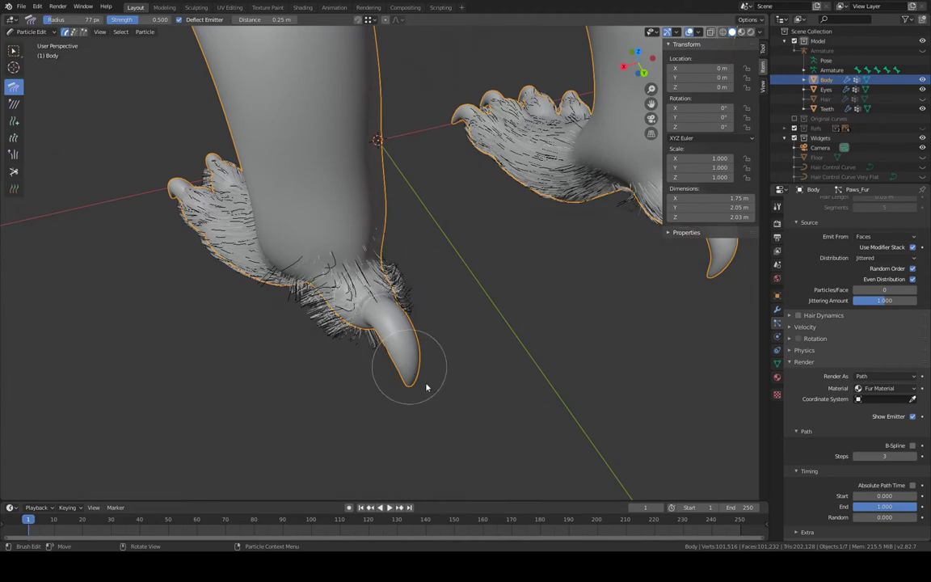
Comb the upper and side hairs of the rear toe forward to its claw base
{"action": "middle_click_drag", "start_coordinate": [427, 388], "coordinate": [456, 220]}
{"action": "scroll", "coordinate": [345, 167], "scroll_direction": "up", "scroll_amount": 4}
{"action": "middle_click_drag", "start_coordinate": [385, 190], "coordinate": [454, 236], "text": "shift"}
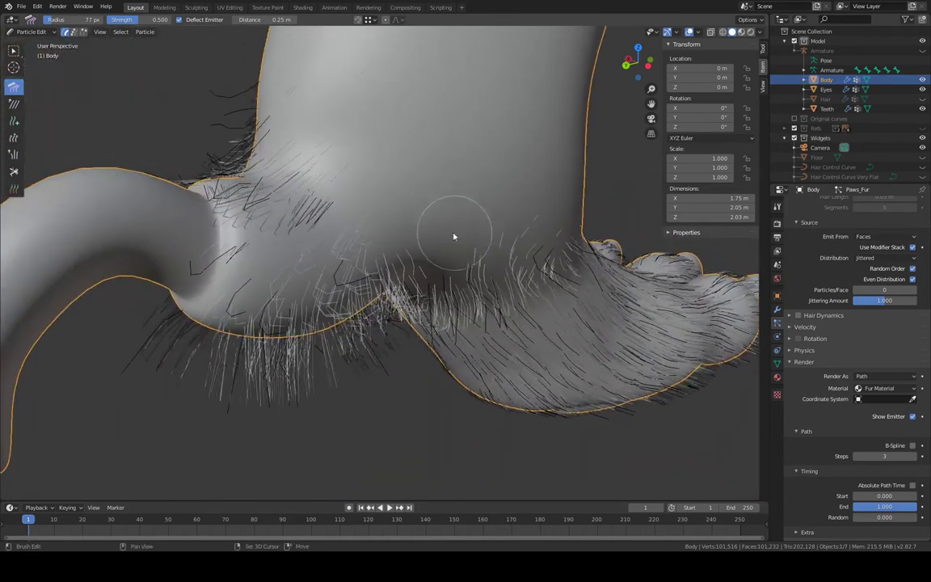
{"action": "left_click_drag", "start_coordinate": [274, 219], "coordinate": [94, 277]}
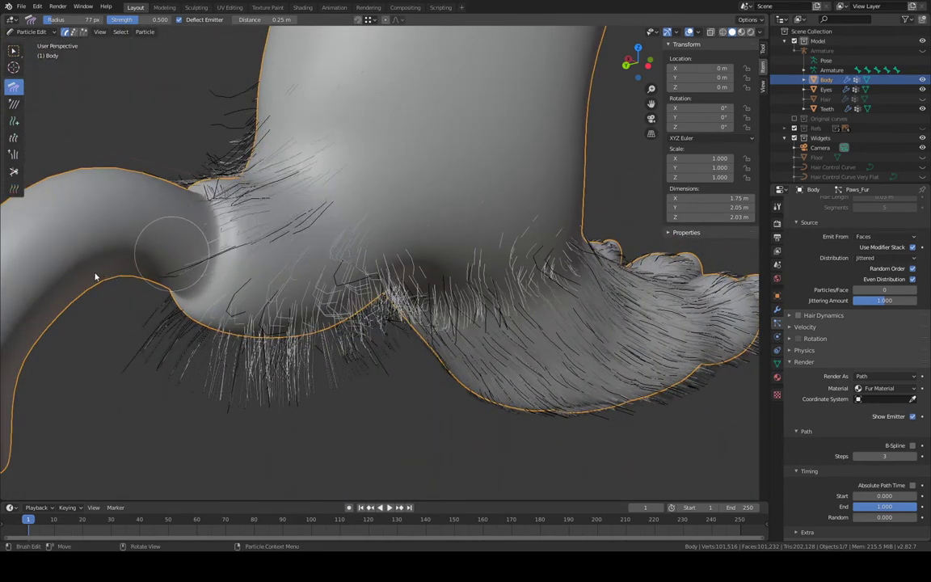
{"action": "mouse_move", "coordinate": [327, 189]}
{"action": "left_mouse_down"}
{"action": "mouse_move", "coordinate": [296, 243]}
{"action": "mouse_move", "coordinate": [108, 285]}
{"action": "mouse_move", "coordinate": [262, 262]}
{"action": "left_mouse_up"}
{"action": "middle_click_drag", "start_coordinate": [261, 262], "coordinate": [319, 311]}
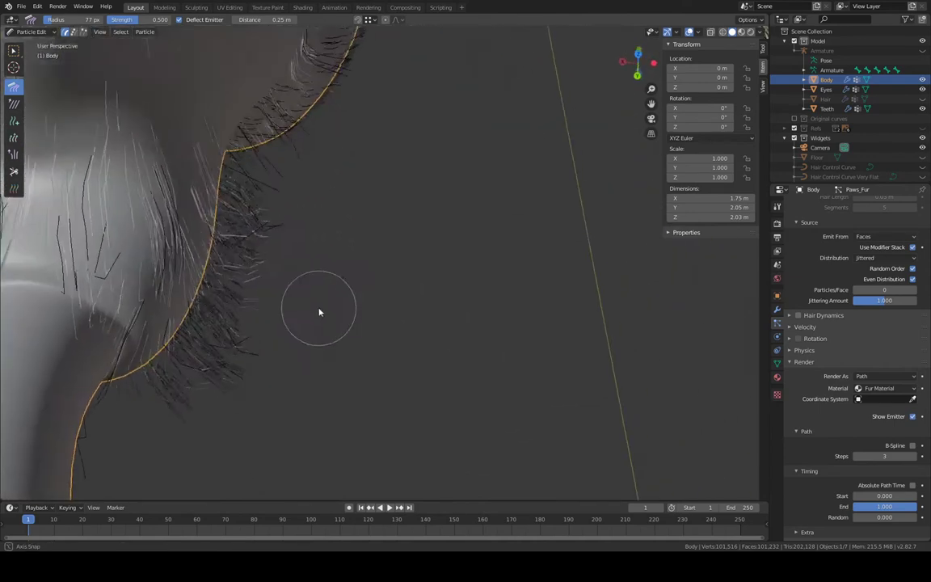
{"action": "left_click_drag", "start_coordinate": [106, 209], "coordinate": [71, 377]}
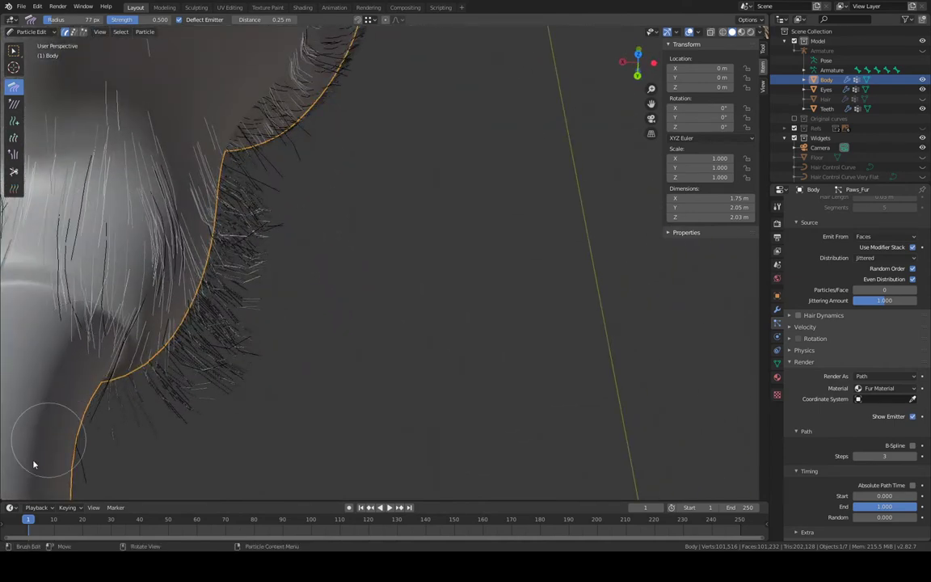
Comb the hairs hanging along the rear toe's lower edge toward the claw base, working from the side
{"action": "mouse_move", "coordinate": [33, 462]}
{"action": "middle_mouse_down"}
{"action": "mouse_move", "coordinate": [401, 222]}
{"action": "mouse_move", "coordinate": [339, 145]}
{"action": "mouse_move", "coordinate": [520, 217]}
{"action": "mouse_move", "coordinate": [478, 216]}
{"action": "middle_mouse_up"}
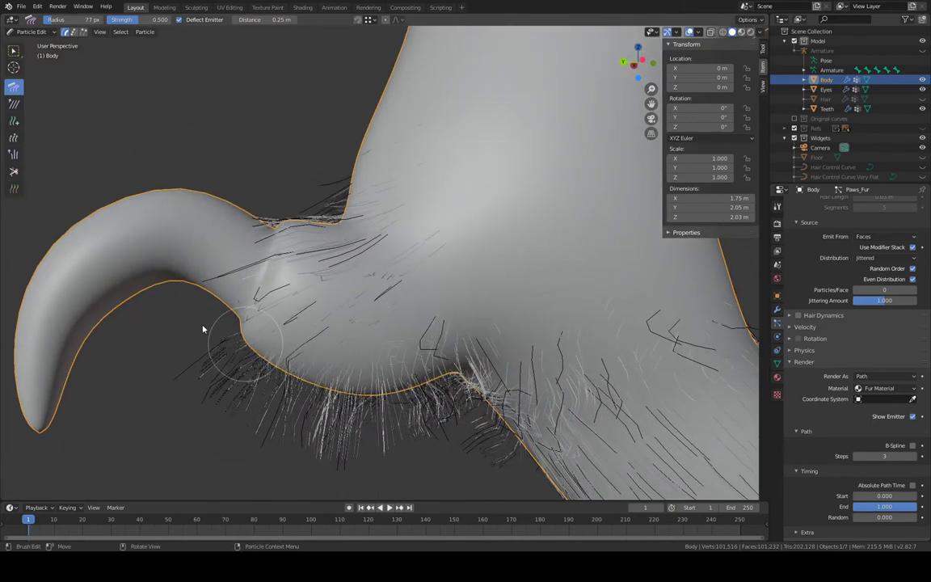
{"action": "middle_click_drag", "start_coordinate": [411, 267], "coordinate": [376, 195], "text": "shift"}
{"action": "mouse_move", "coordinate": [439, 361]}
{"action": "left_mouse_down"}
{"action": "mouse_move", "coordinate": [357, 371]}
{"action": "mouse_move", "coordinate": [272, 357]}
{"action": "left_mouse_up"}
{"action": "middle_click_drag", "start_coordinate": [200, 283], "coordinate": [359, 322]}
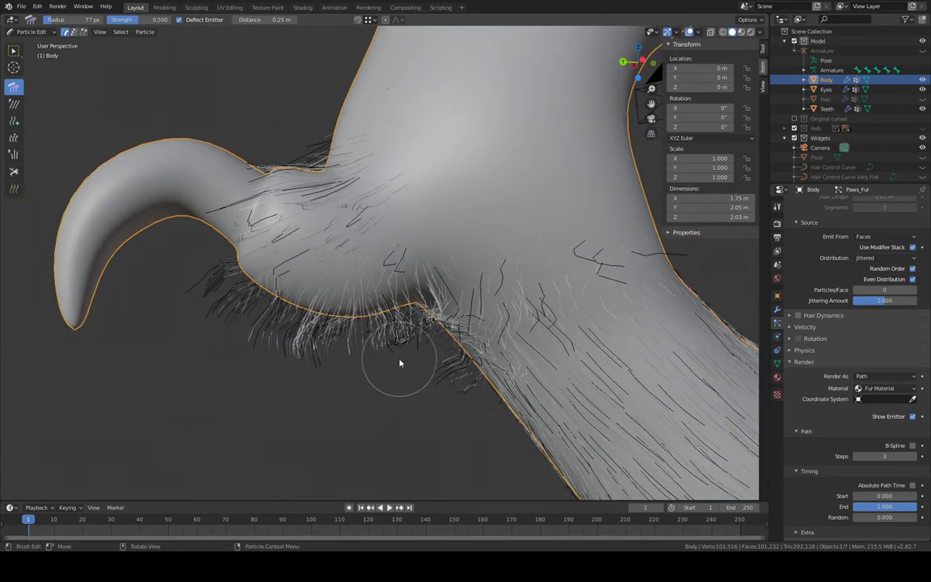
{"action": "left_click_drag", "start_coordinate": [306, 346], "coordinate": [177, 274]}
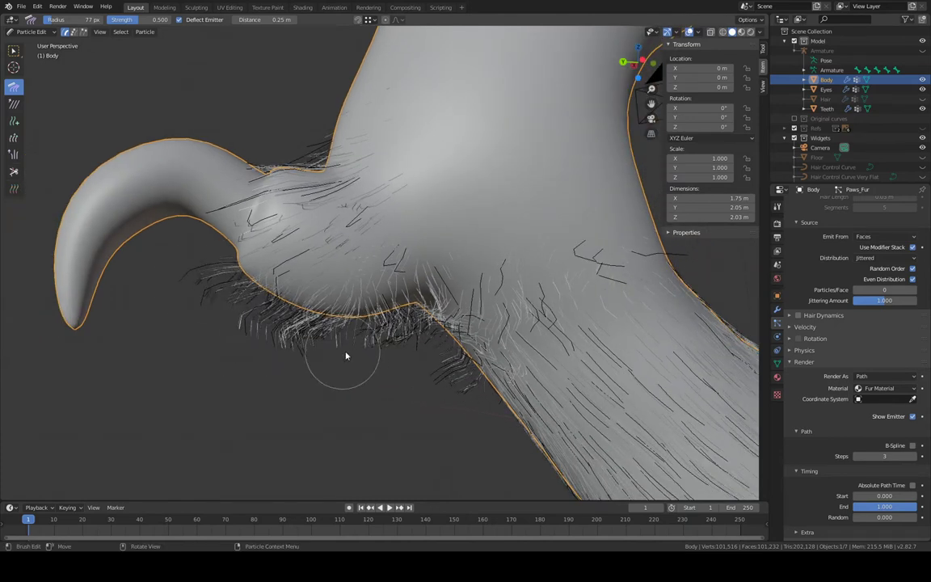
{"action": "left_click_drag", "start_coordinate": [314, 338], "coordinate": [191, 259]}
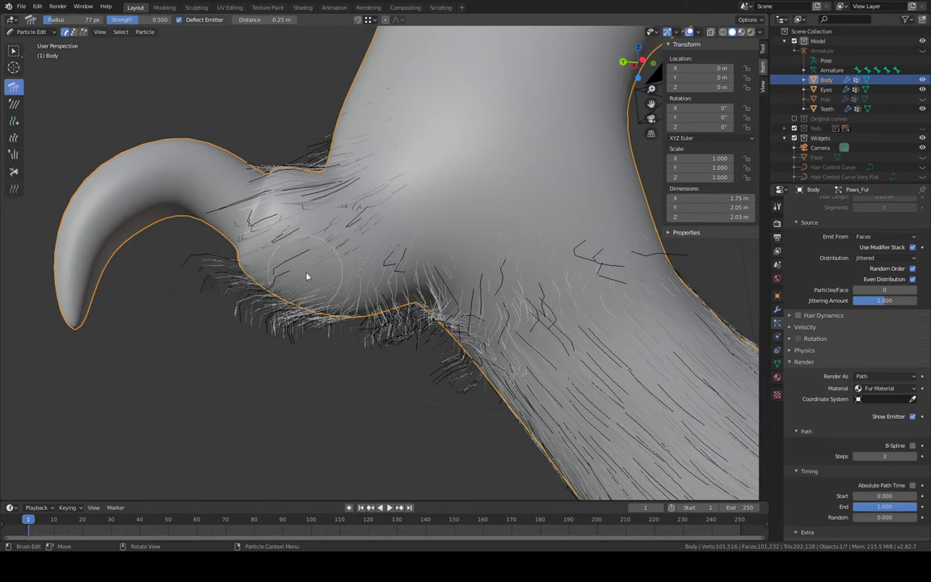
Set the comb radius to 90 px and comb the middle and inner hairs under the rear toe toward its claw
{"action": "mouse_move", "coordinate": [307, 277]}
{"action": "middle_mouse_down"}
{"action": "mouse_move", "coordinate": [410, 191]}
{"action": "mouse_move", "coordinate": [356, 231]}
{"action": "mouse_move", "coordinate": [545, 211]}
{"action": "mouse_move", "coordinate": [453, 273]}
{"action": "middle_mouse_up"}
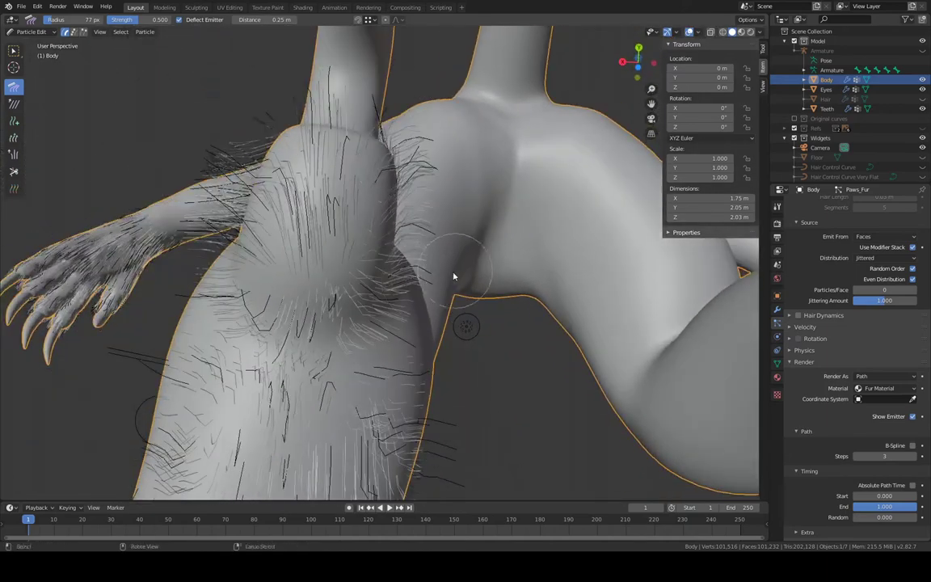
{"action": "key", "text": "f"}
{"action": "left_click", "coordinate": [332, 301]}
{"action": "middle_click_drag", "start_coordinate": [332, 302], "coordinate": [327, 308]}
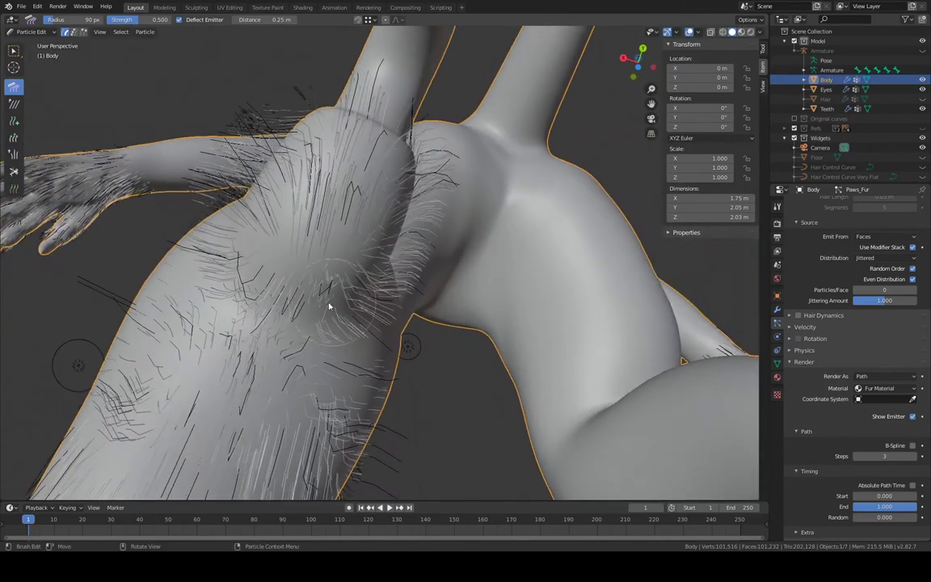
{"action": "mouse_move", "coordinate": [293, 287]}
{"action": "left_mouse_down"}
{"action": "mouse_move", "coordinate": [291, 247]}
{"action": "mouse_move", "coordinate": [271, 218]}
{"action": "mouse_move", "coordinate": [303, 158]}
{"action": "mouse_move", "coordinate": [393, 50]}
{"action": "left_mouse_up"}
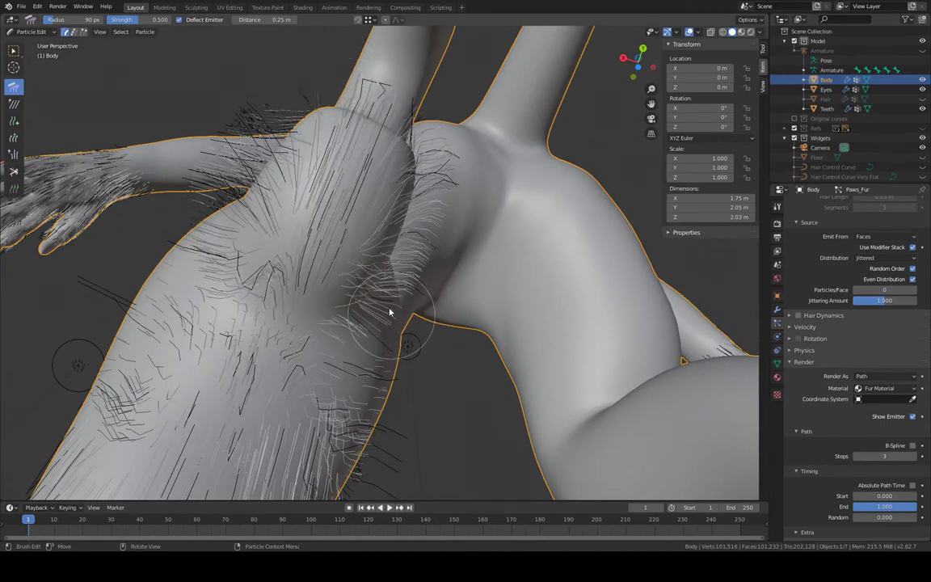
{"action": "mouse_move", "coordinate": [389, 314]}
{"action": "left_mouse_down"}
{"action": "mouse_move", "coordinate": [407, 177]}
{"action": "mouse_move", "coordinate": [401, 100]}
{"action": "mouse_move", "coordinate": [376, 34]}
{"action": "left_mouse_up"}
Comb the hairs on the other half of the rear toe's underside and its side edge toward the claw
{"action": "mouse_move", "coordinate": [285, 207]}
{"action": "middle_mouse_down"}
{"action": "mouse_move", "coordinate": [433, 201]}
{"action": "mouse_move", "coordinate": [381, 244]}
{"action": "middle_mouse_up"}
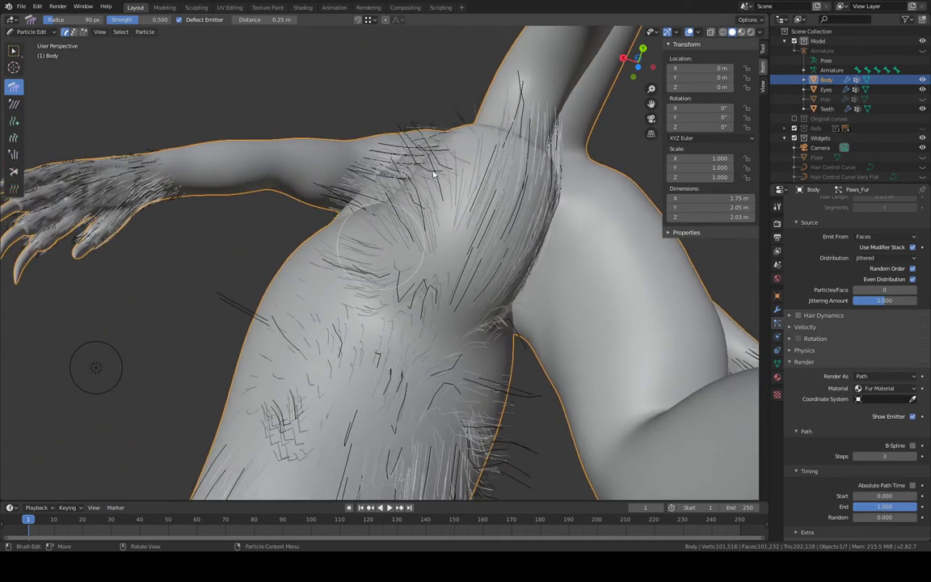
{"action": "mouse_move", "coordinate": [381, 243]}
{"action": "left_mouse_down"}
{"action": "mouse_move", "coordinate": [534, 52]}
{"action": "mouse_move", "coordinate": [525, 33]}
{"action": "left_mouse_up"}
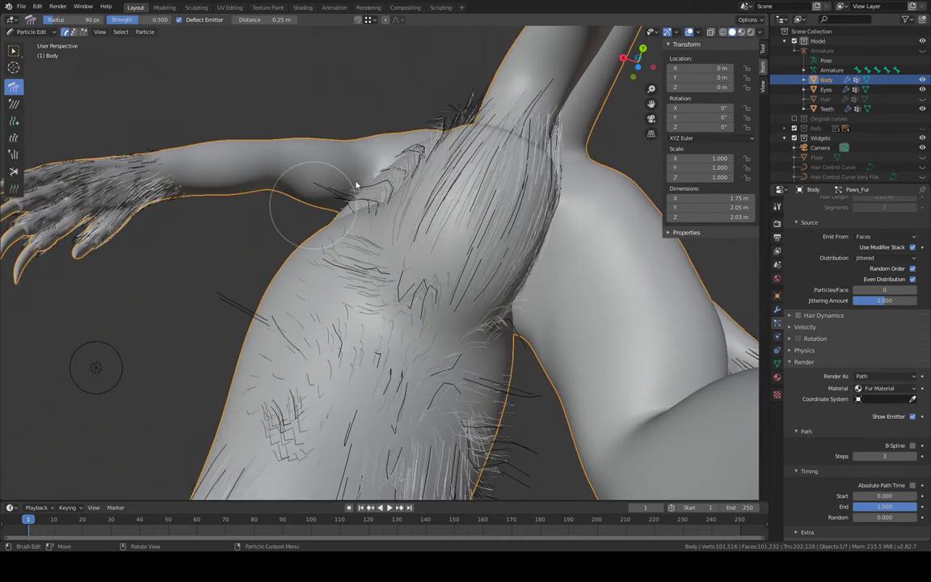
{"action": "mouse_move", "coordinate": [404, 166]}
{"action": "left_mouse_down"}
{"action": "mouse_move", "coordinate": [449, 121]}
{"action": "mouse_move", "coordinate": [473, 74]}
{"action": "mouse_move", "coordinate": [517, 44]}
{"action": "left_mouse_up"}
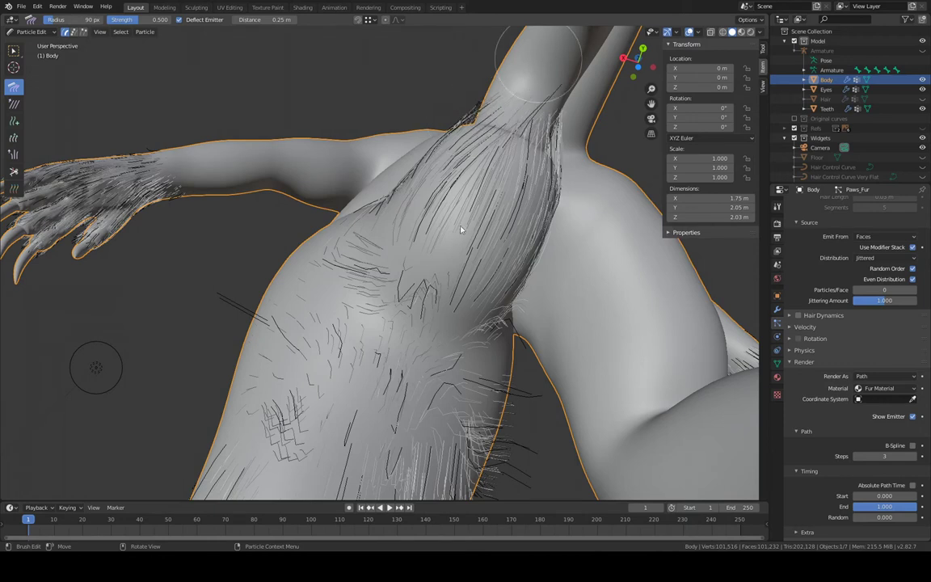
{"action": "left_click_drag", "start_coordinate": [405, 326], "coordinate": [534, 84]}
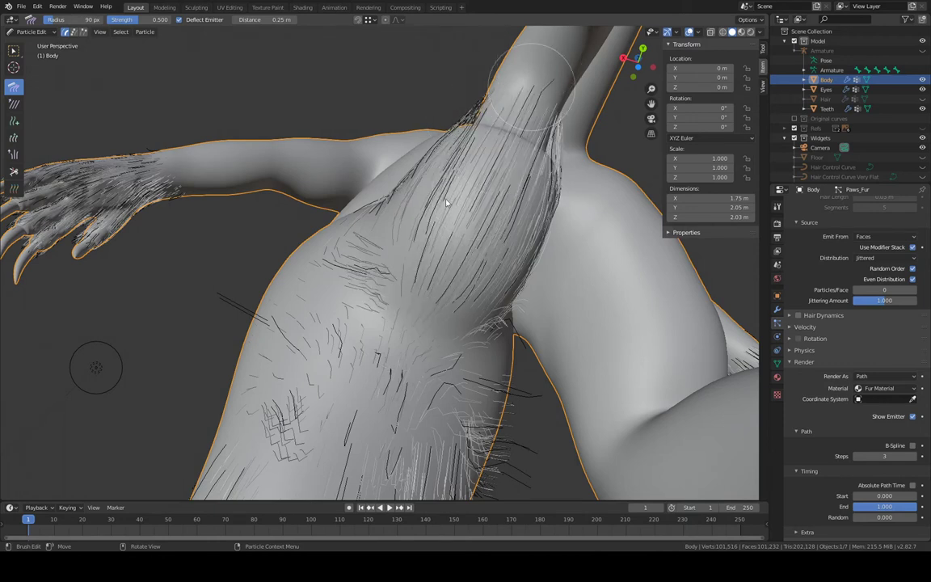
{"action": "left_click_drag", "start_coordinate": [416, 212], "coordinate": [549, 75]}
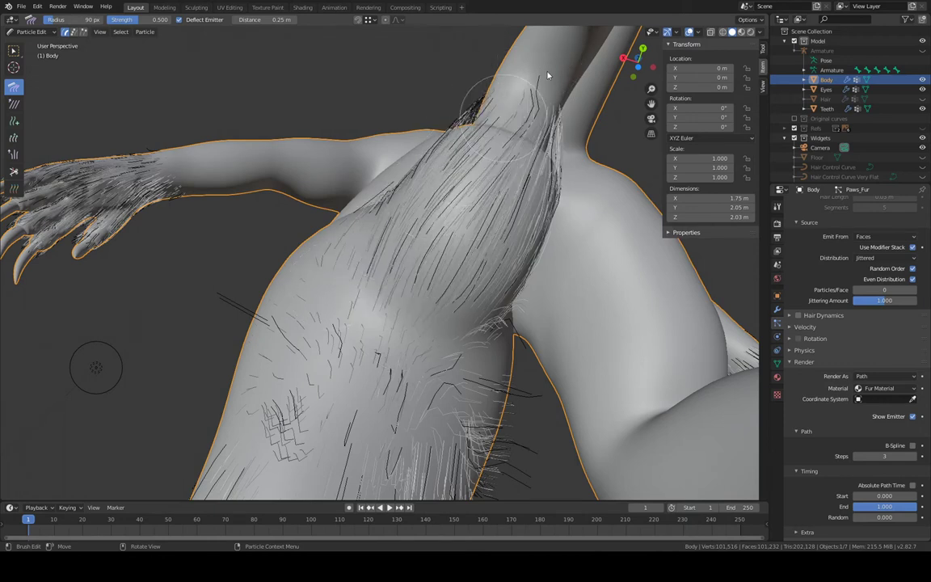
Comb the hairs below the rear toe down the back and side of the heel toward the sole
{"action": "middle_click_drag", "start_coordinate": [405, 287], "coordinate": [517, 72], "text": "shift"}
{"action": "left_click_drag", "start_coordinate": [349, 161], "coordinate": [330, 419]}
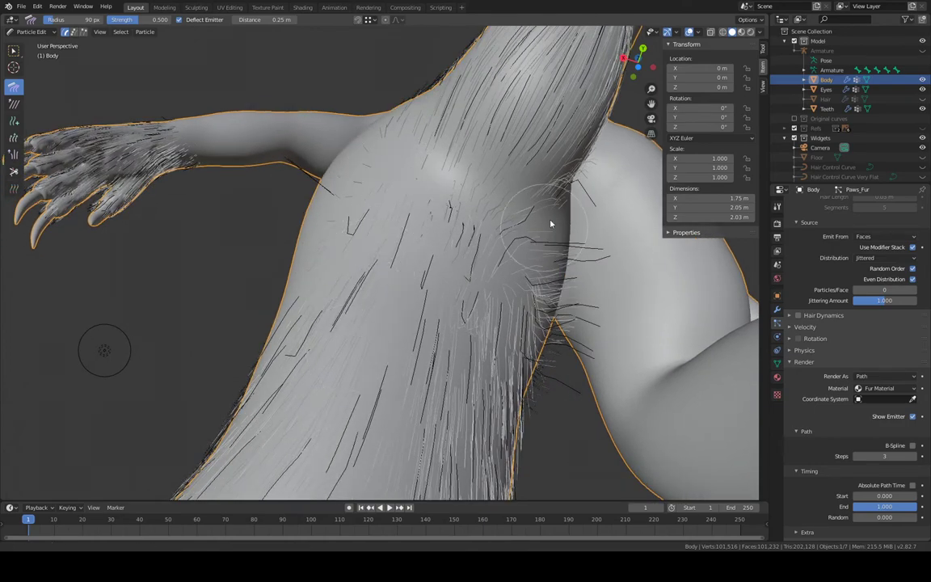
{"action": "mouse_move", "coordinate": [550, 222]}
{"action": "middle_mouse_down"}
{"action": "mouse_move", "coordinate": [461, 175]}
{"action": "mouse_move", "coordinate": [428, 204]}
{"action": "mouse_move", "coordinate": [382, 204]}
{"action": "middle_mouse_up"}
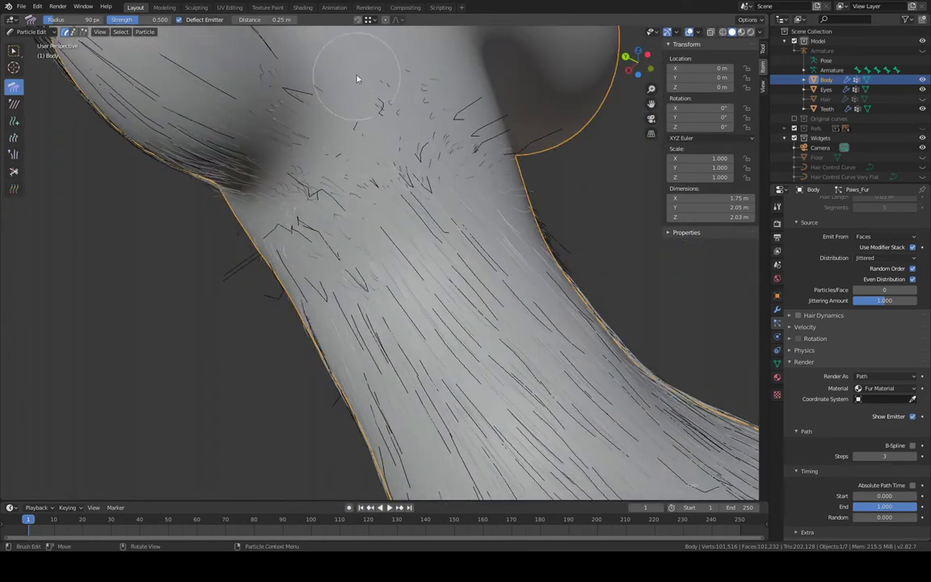
{"action": "mouse_move", "coordinate": [417, 172]}
{"action": "left_mouse_down"}
{"action": "mouse_move", "coordinate": [534, 315]}
{"action": "mouse_move", "coordinate": [566, 323]}
{"action": "mouse_move", "coordinate": [574, 255]}
{"action": "left_mouse_up"}
{"action": "middle_click_drag", "start_coordinate": [574, 255], "coordinate": [396, 195]}
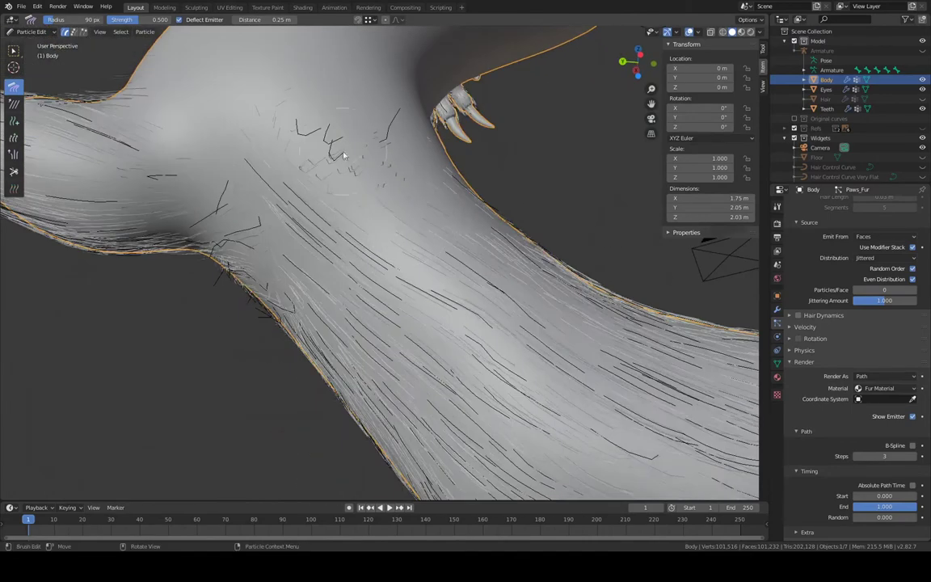
{"action": "left_click_drag", "start_coordinate": [397, 195], "coordinate": [551, 309]}
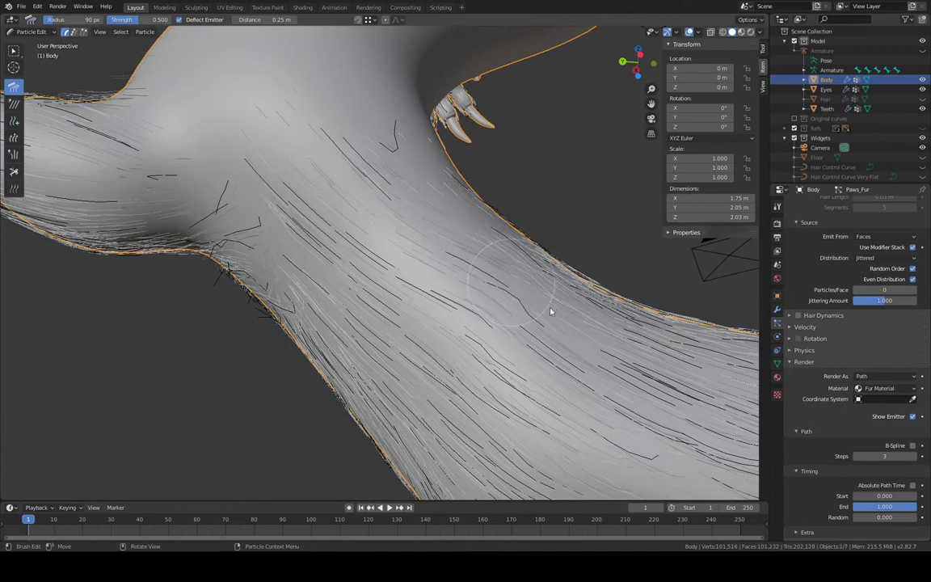
{"action": "mouse_move", "coordinate": [371, 108]}
{"action": "left_mouse_down"}
{"action": "mouse_move", "coordinate": [382, 155]}
{"action": "mouse_move", "coordinate": [429, 220]}
{"action": "mouse_move", "coordinate": [519, 292]}
{"action": "mouse_move", "coordinate": [550, 352]}
{"action": "left_mouse_up"}
{"action": "middle_click_drag", "start_coordinate": [551, 352], "coordinate": [453, 124]}
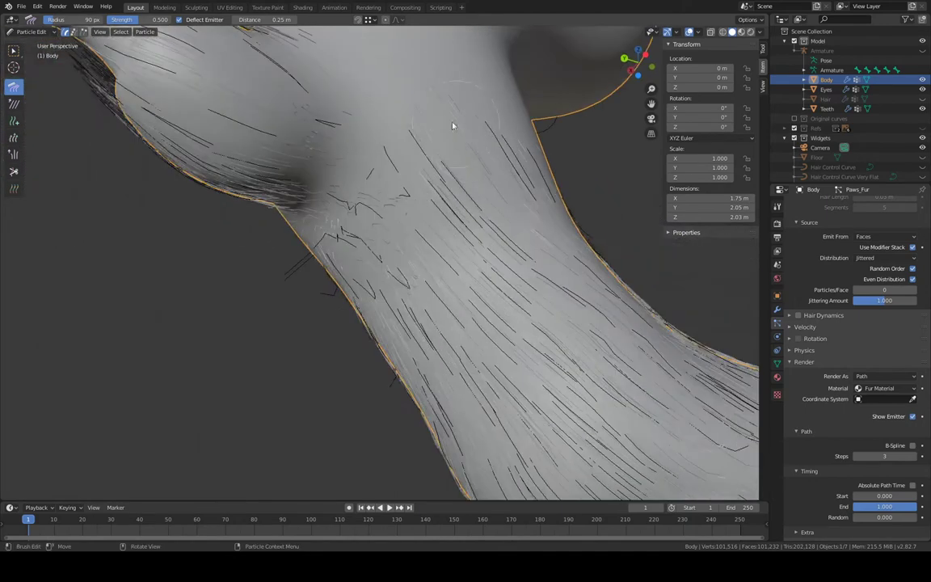
{"action": "left_click_drag", "start_coordinate": [413, 196], "coordinate": [459, 386]}
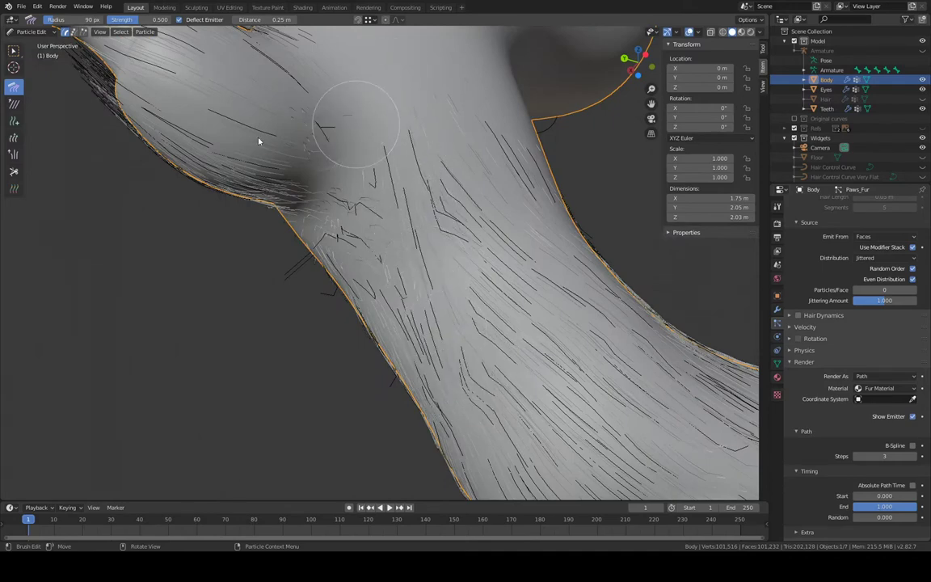
Comb the stray hairs at the crease between rear toe and heel, splitting them toward the claw and down the heel
{"action": "mouse_move", "coordinate": [259, 142]}
{"action": "left_mouse_down"}
{"action": "mouse_move", "coordinate": [208, 119]}
{"action": "mouse_move", "coordinate": [150, 115]}
{"action": "left_mouse_up"}
{"action": "mouse_move", "coordinate": [389, 186]}
{"action": "middle_mouse_down"}
{"action": "mouse_move", "coordinate": [445, 156]}
{"action": "mouse_move", "coordinate": [366, 250]}
{"action": "middle_mouse_up"}
{"action": "mouse_move", "coordinate": [324, 244]}
{"action": "left_mouse_down"}
{"action": "mouse_move", "coordinate": [306, 153]}
{"action": "mouse_move", "coordinate": [359, 197]}
{"action": "mouse_move", "coordinate": [348, 158]}
{"action": "mouse_move", "coordinate": [415, 182]}
{"action": "mouse_move", "coordinate": [390, 309]}
{"action": "left_mouse_up"}
{"action": "mouse_move", "coordinate": [387, 280]}
{"action": "middle_mouse_down"}
{"action": "mouse_move", "coordinate": [395, 247]}
{"action": "mouse_move", "coordinate": [419, 249]}
{"action": "middle_mouse_up"}
{"action": "mouse_move", "coordinate": [420, 251]}
{"action": "left_mouse_down"}
{"action": "mouse_move", "coordinate": [284, 100]}
{"action": "mouse_move", "coordinate": [312, 186]}
{"action": "mouse_move", "coordinate": [261, 300]}
{"action": "mouse_move", "coordinate": [255, 411]}
{"action": "left_mouse_up"}
{"action": "left_click_drag", "start_coordinate": [303, 100], "coordinate": [279, 306]}
Comb the hairs on the opposite side and top of the rear toe toward the claw base
{"action": "middle_click_drag", "start_coordinate": [398, 275], "coordinate": [392, 291]}
{"action": "scroll", "coordinate": [392, 295], "scroll_direction": "down", "scroll_amount": 4}
{"action": "middle_click_drag", "start_coordinate": [449, 281], "coordinate": [497, 235]}
{"action": "mouse_move", "coordinate": [447, 218]}
{"action": "middle_mouse_down"}
{"action": "mouse_move", "coordinate": [457, 219]}
{"action": "mouse_move", "coordinate": [447, 208]}
{"action": "middle_mouse_up"}
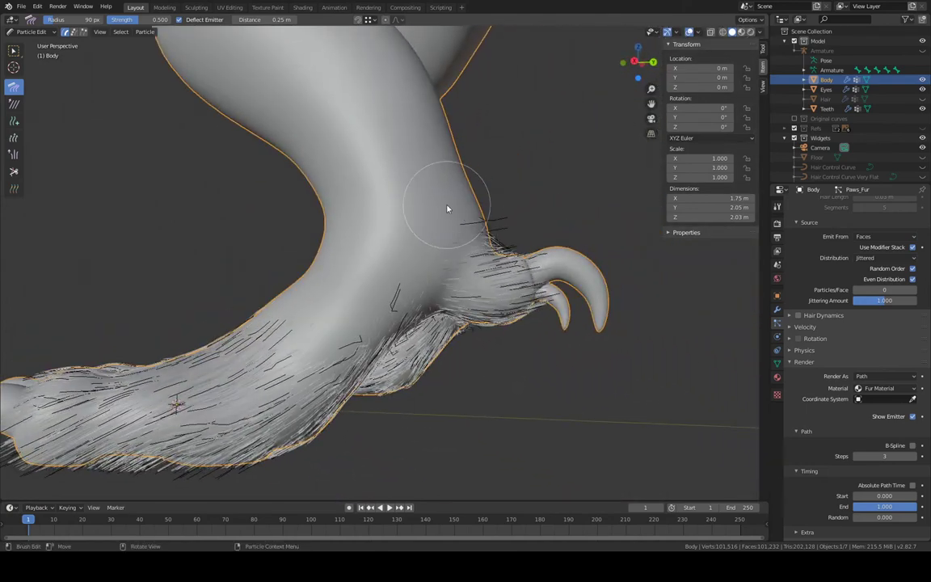
{"action": "mouse_move", "coordinate": [458, 257]}
{"action": "left_mouse_down"}
{"action": "mouse_move", "coordinate": [455, 275]}
{"action": "mouse_move", "coordinate": [522, 269]}
{"action": "left_mouse_up"}
{"action": "mouse_move", "coordinate": [522, 268]}
{"action": "middle_mouse_down"}
{"action": "mouse_move", "coordinate": [462, 192]}
{"action": "mouse_move", "coordinate": [487, 165]}
{"action": "mouse_move", "coordinate": [435, 156]}
{"action": "middle_mouse_up"}
{"action": "mouse_move", "coordinate": [443, 192]}
{"action": "left_mouse_down"}
{"action": "mouse_move", "coordinate": [463, 239]}
{"action": "mouse_move", "coordinate": [458, 180]}
{"action": "mouse_move", "coordinate": [462, 231]}
{"action": "left_mouse_up"}
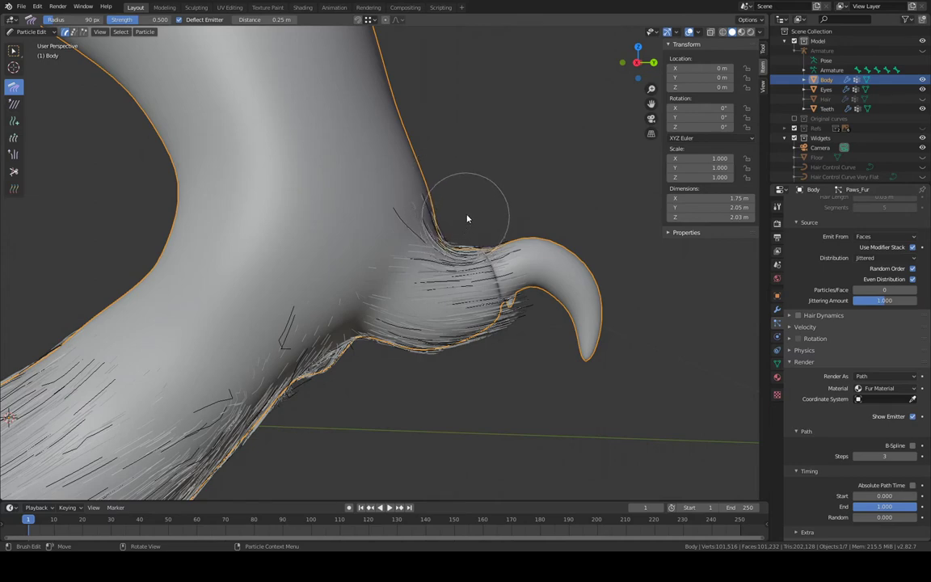
Comb the sparse hairs on the side of the ankle down onto the foot
{"action": "mouse_move", "coordinate": [467, 215]}
{"action": "middle_mouse_down"}
{"action": "mouse_move", "coordinate": [528, 172]}
{"action": "mouse_move", "coordinate": [517, 153]}
{"action": "mouse_move", "coordinate": [462, 178]}
{"action": "mouse_move", "coordinate": [376, 163]}
{"action": "mouse_move", "coordinate": [353, 131]}
{"action": "mouse_move", "coordinate": [345, 150]}
{"action": "mouse_move", "coordinate": [352, 165]}
{"action": "mouse_move", "coordinate": [470, 243]}
{"action": "mouse_move", "coordinate": [618, 206]}
{"action": "mouse_move", "coordinate": [572, 226]}
{"action": "mouse_move", "coordinate": [555, 202]}
{"action": "middle_mouse_up"}
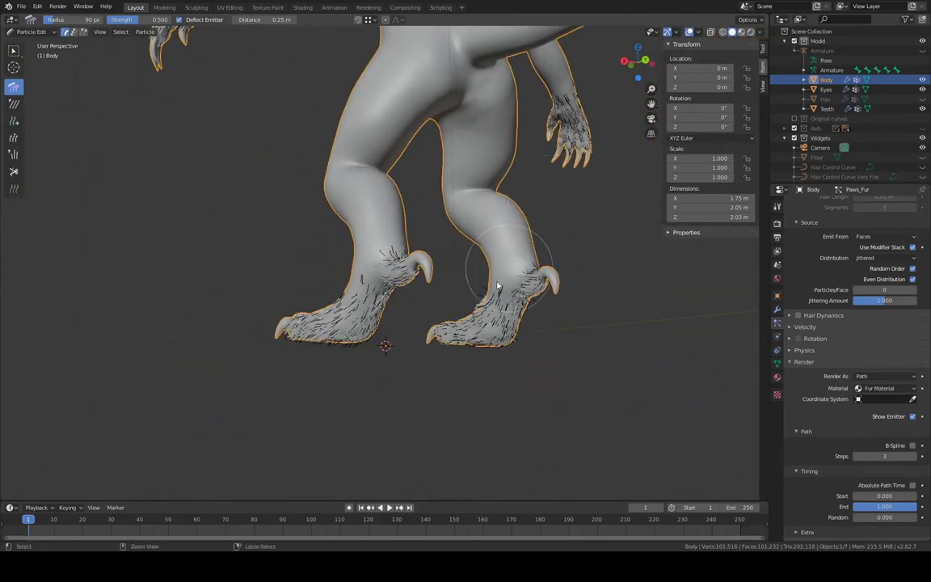
{"action": "scroll", "coordinate": [499, 285], "scroll_direction": "up", "scroll_amount": 8}
{"action": "middle_click_drag", "start_coordinate": [447, 226], "coordinate": [440, 95], "text": "shift"}
{"action": "left_click_drag", "start_coordinate": [353, 91], "coordinate": [318, 279]}
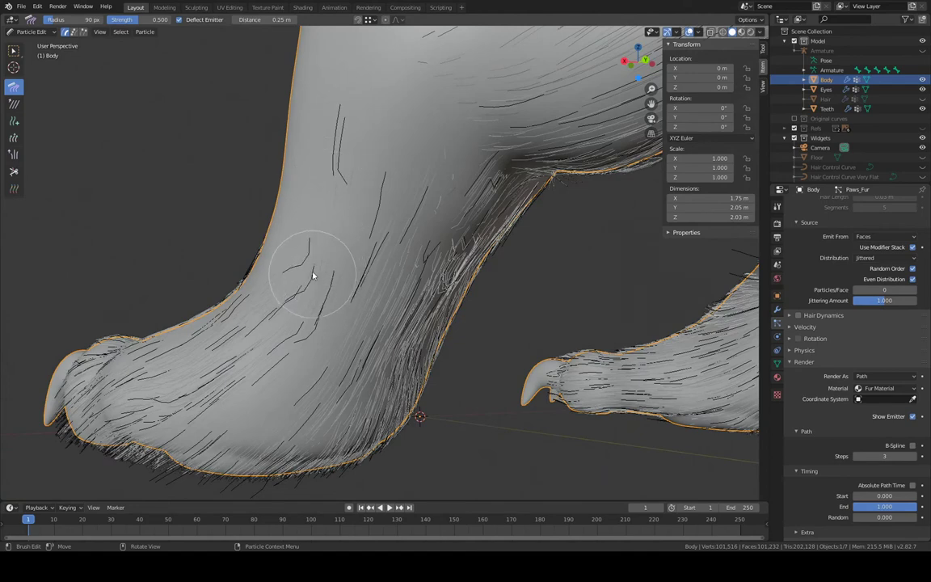
{"action": "left_click_drag", "start_coordinate": [344, 103], "coordinate": [321, 270]}
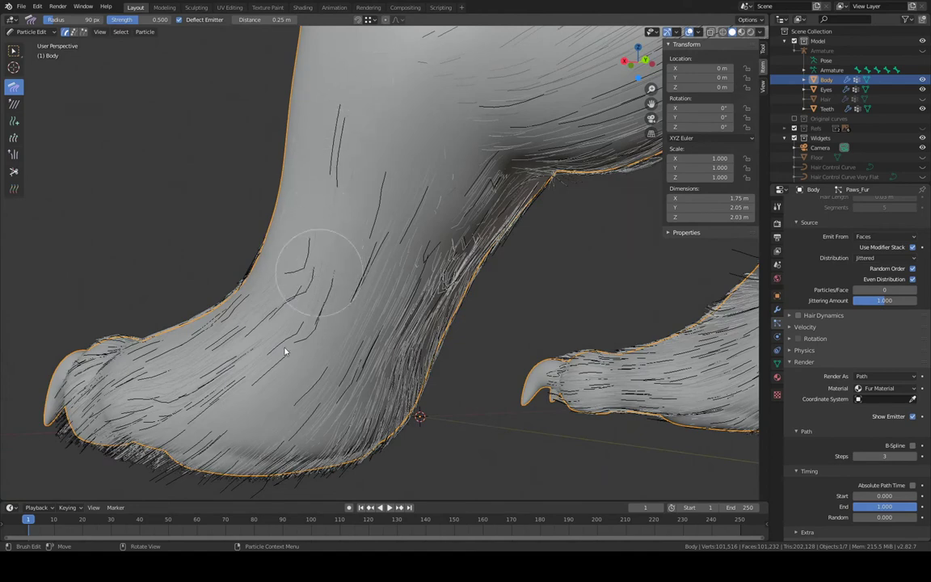
{"action": "mouse_move", "coordinate": [289, 322]}
{"action": "middle_mouse_down"}
{"action": "mouse_move", "coordinate": [414, 235]}
{"action": "mouse_move", "coordinate": [522, 234]}
{"action": "mouse_move", "coordinate": [613, 129]}
{"action": "mouse_move", "coordinate": [545, 121]}
{"action": "mouse_move", "coordinate": [516, 207]}
{"action": "mouse_move", "coordinate": [488, 227]}
{"action": "mouse_move", "coordinate": [469, 194]}
{"action": "mouse_move", "coordinate": [400, 241]}
{"action": "middle_mouse_up"}
{"action": "mouse_move", "coordinate": [371, 298]}
{"action": "left_mouse_down"}
{"action": "mouse_move", "coordinate": [276, 287]}
{"action": "mouse_move", "coordinate": [197, 302]}
{"action": "mouse_move", "coordinate": [130, 261]}
{"action": "mouse_move", "coordinate": [141, 255]}
{"action": "mouse_move", "coordinate": [135, 236]}
{"action": "left_mouse_up"}
Comb the hairs along the side of the foot forward from the ankle toward the toe claws
{"action": "middle_click_drag", "start_coordinate": [460, 249], "coordinate": [186, 158], "text": "shift"}
{"action": "mouse_move", "coordinate": [372, 85]}
{"action": "middle_mouse_down", "text": "shift"}
{"action": "mouse_move", "coordinate": [459, 138]}
{"action": "mouse_move", "coordinate": [395, 131]}
{"action": "mouse_move", "coordinate": [431, 204]}
{"action": "middle_mouse_up", "text": "shift"}
{"action": "left_click_drag", "start_coordinate": [448, 277], "coordinate": [572, 274]}
{"action": "middle_click_drag", "start_coordinate": [567, 284], "coordinate": [443, 269], "text": "shift"}
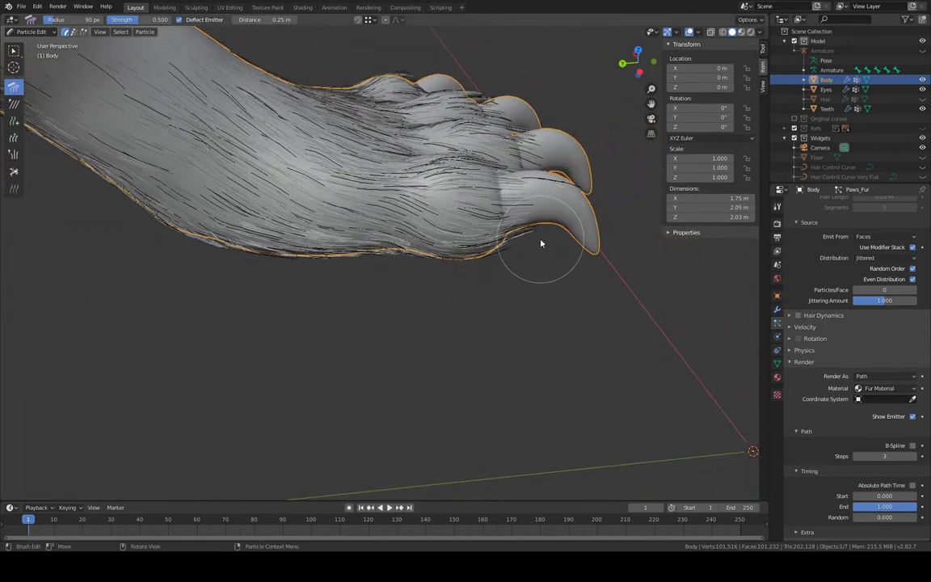
{"action": "mouse_move", "coordinate": [519, 261]}
{"action": "middle_mouse_down"}
{"action": "mouse_move", "coordinate": [516, 231]}
{"action": "mouse_move", "coordinate": [528, 258]}
{"action": "mouse_move", "coordinate": [515, 204]}
{"action": "mouse_move", "coordinate": [428, 211]}
{"action": "middle_mouse_up"}
{"action": "mouse_move", "coordinate": [215, 195]}
{"action": "left_mouse_down"}
{"action": "mouse_move", "coordinate": [532, 172]}
{"action": "mouse_move", "coordinate": [629, 135]}
{"action": "left_mouse_up"}
{"action": "middle_click_drag", "start_coordinate": [629, 135], "coordinate": [372, 324]}
{"action": "scroll", "coordinate": [393, 357], "scroll_direction": "down", "scroll_amount": 7}
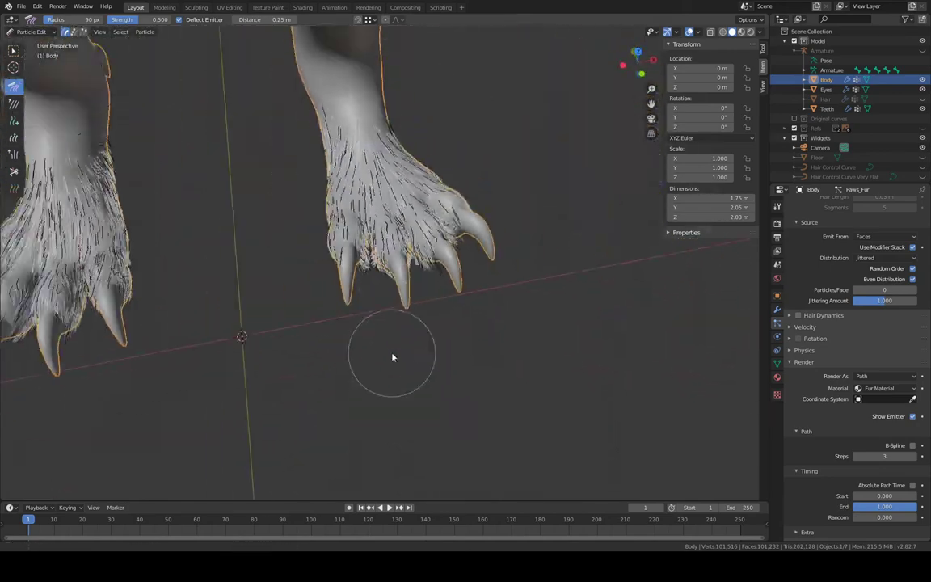
{"action": "middle_click_drag", "start_coordinate": [378, 211], "coordinate": [509, 221], "text": "shift"}
{"action": "scroll", "coordinate": [496, 221], "scroll_direction": "down", "scroll_amount": 3}
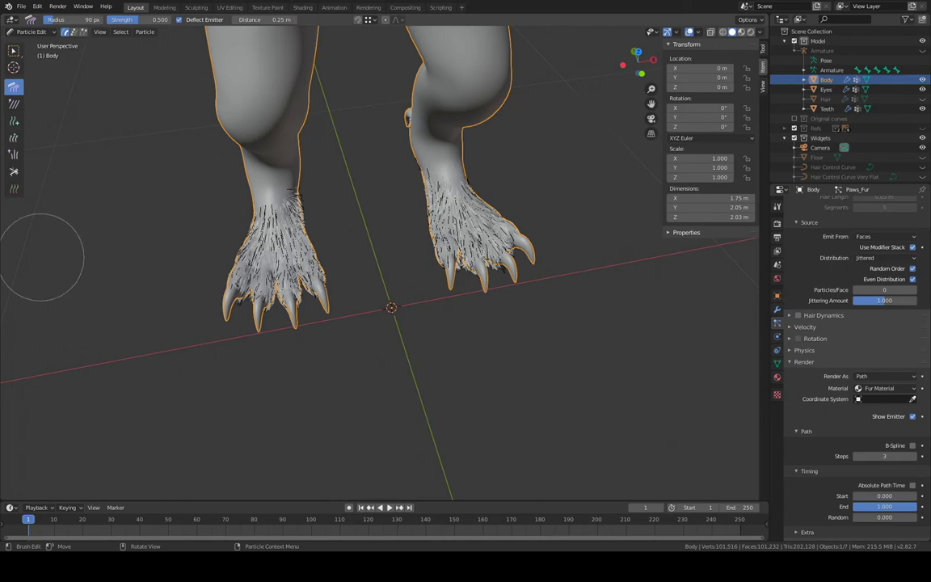
Set the Display Amount of the Paws_Fur interpolated children to 100
{"action": "mouse_move", "coordinate": [385, 208]}
{"action": "middle_mouse_down"}
{"action": "mouse_move", "coordinate": [327, 265]}
{"action": "mouse_move", "coordinate": [349, 228]}
{"action": "mouse_move", "coordinate": [395, 198]}
{"action": "mouse_move", "coordinate": [85, 473]}
{"action": "middle_mouse_up"}
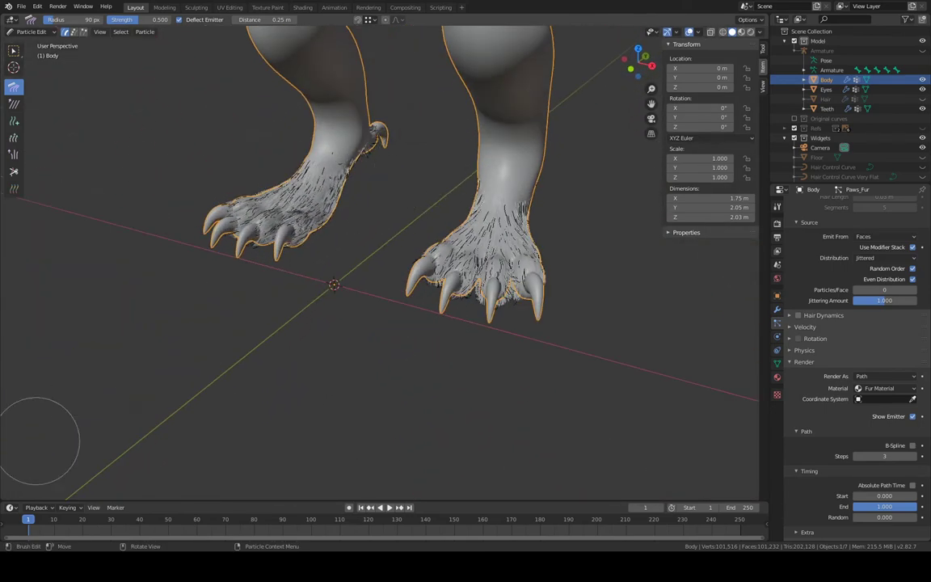
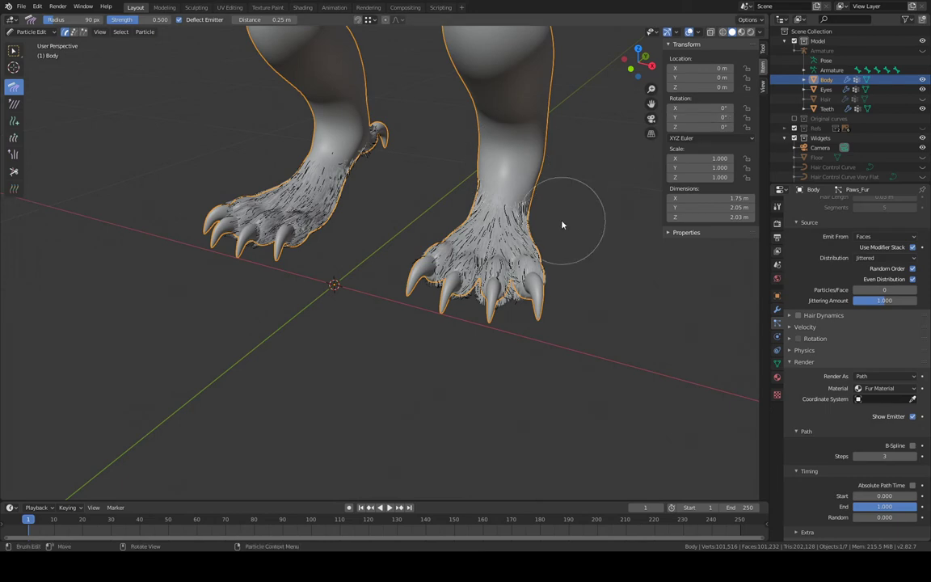
{"action": "middle_click_drag", "start_coordinate": [557, 201], "coordinate": [482, 187], "text": "shift"}
{"action": "scroll", "coordinate": [861, 391], "scroll_direction": "down", "scroll_amount": 3}
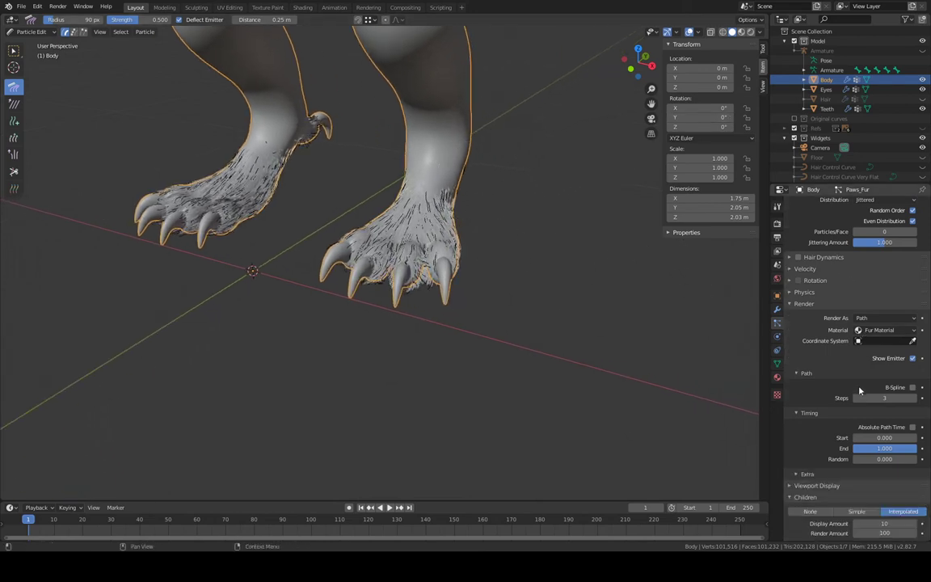
{"action": "scroll", "coordinate": [861, 391], "scroll_direction": "down", "scroll_amount": 5}
{"action": "left_click", "coordinate": [880, 348]}
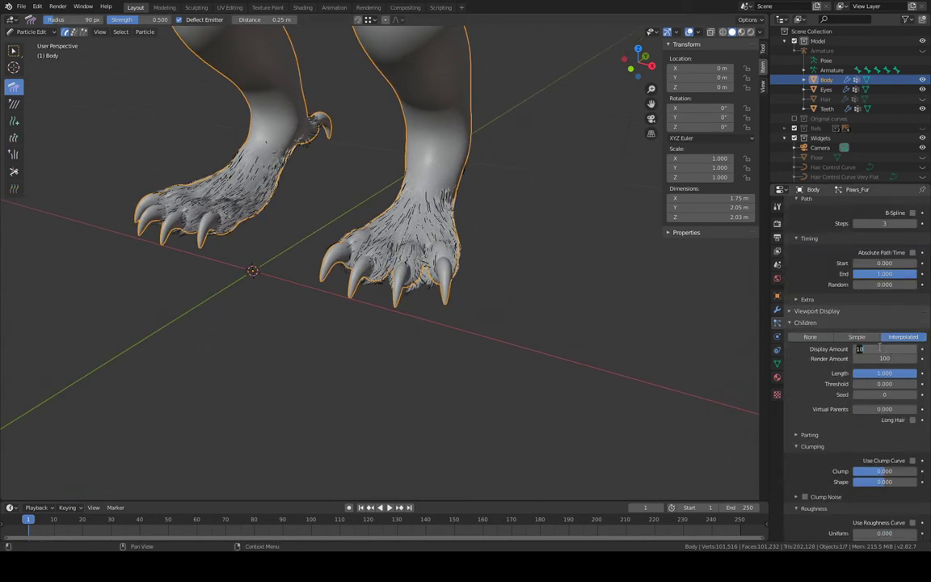
{"action": "type", "text": "100"}
{"action": "key", "text": "Return"}
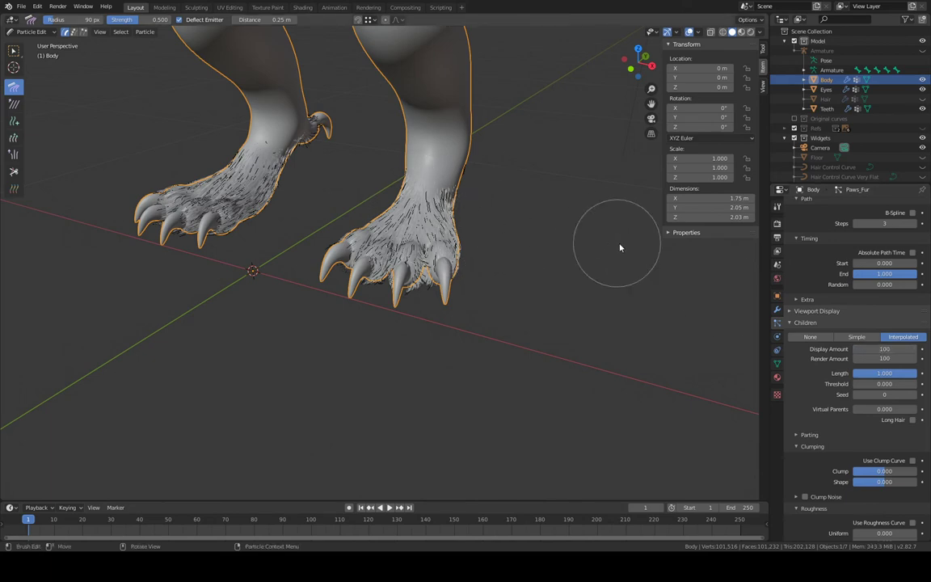
Switch the Body to Object Mode and inspect the dense child hairs on the foot up close
{"action": "left_click", "coordinate": [31, 32]}
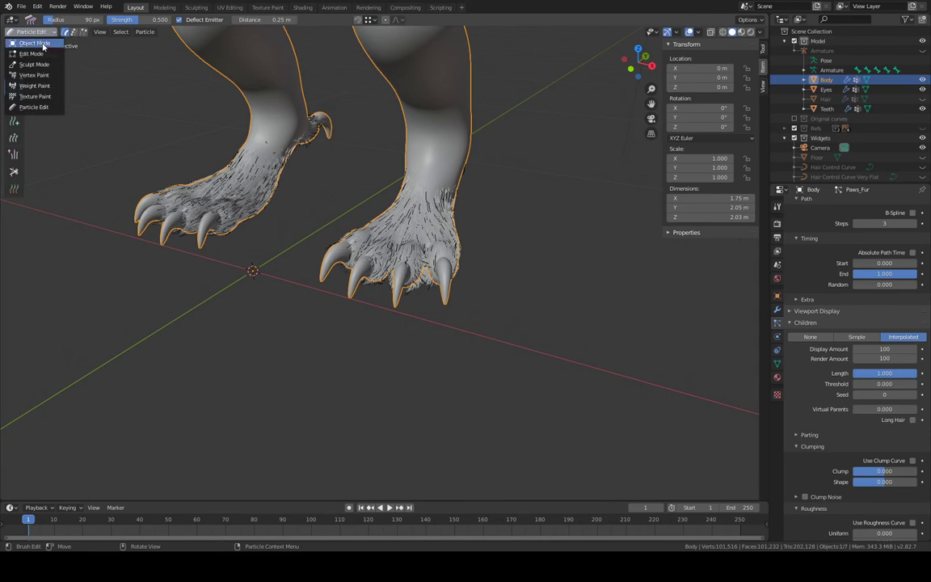
{"action": "left_click", "coordinate": [40, 43]}
{"action": "scroll", "coordinate": [441, 276], "scroll_direction": "up", "scroll_amount": 5}
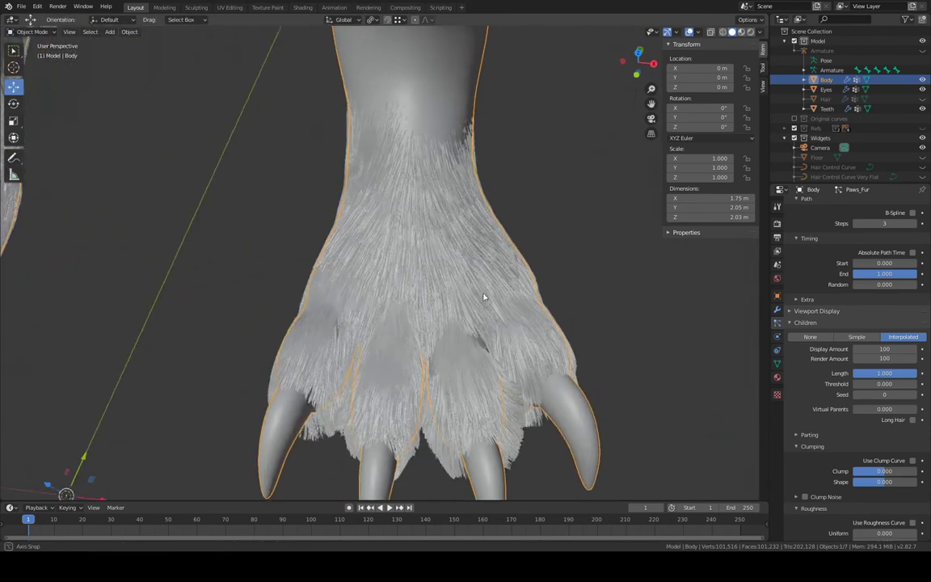
{"action": "middle_click_drag", "start_coordinate": [483, 297], "coordinate": [429, 283]}
Set the uniform roughness of the Paws_Fur children to 0.001
{"action": "scroll", "coordinate": [886, 392], "scroll_direction": "down", "scroll_amount": 5}
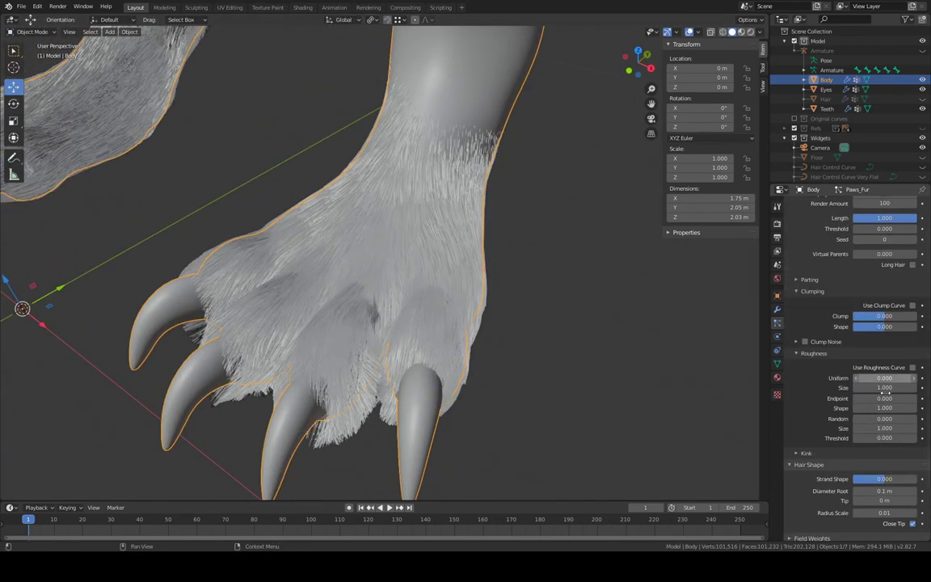
{"action": "left_click", "coordinate": [891, 378]}
{"action": "type", "text": "0.00"}
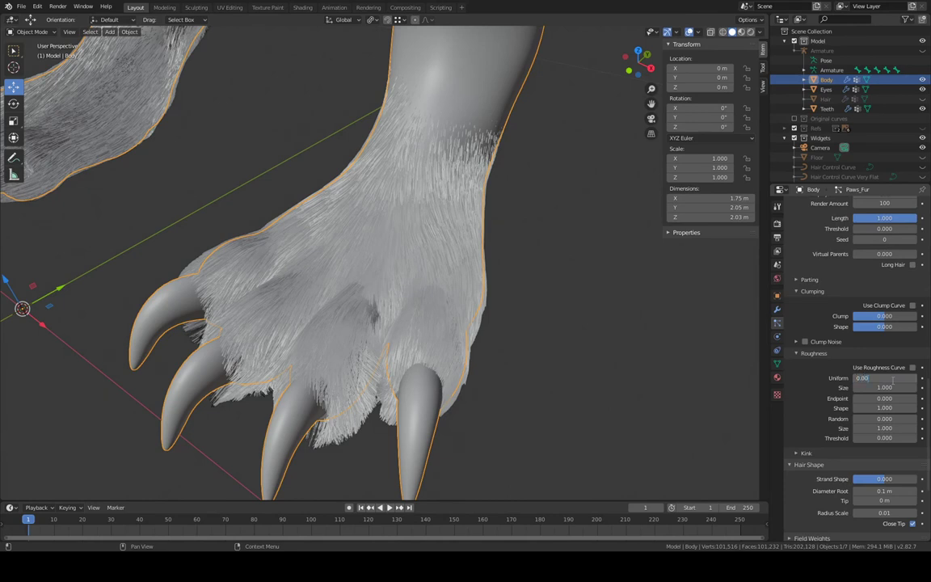
{"action": "type", "text": "1"}
{"action": "key", "text": "Return"}
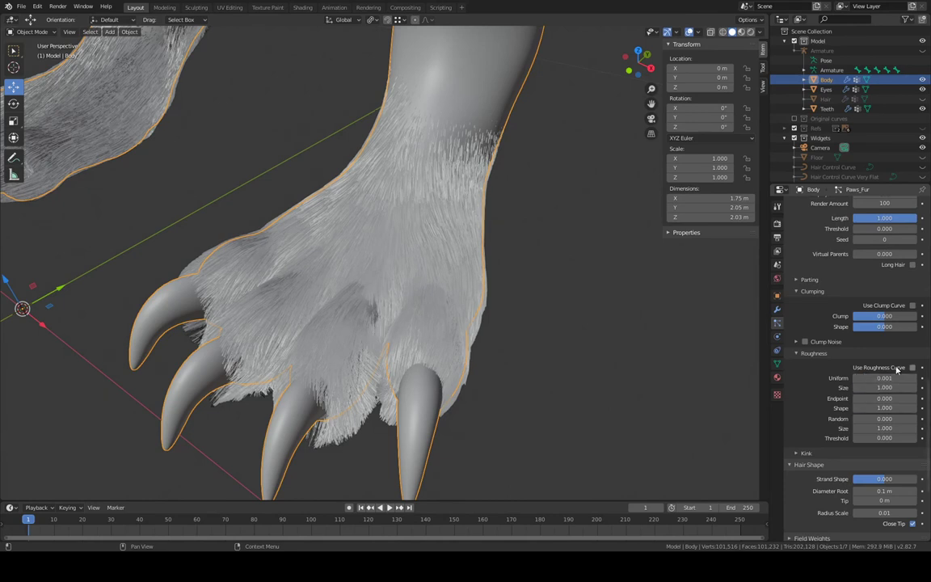
Consult the Face_fur settings, and set the Paws_Fur uniform roughness to 0.005 with a size of 0.01
{"action": "scroll", "coordinate": [857, 281], "scroll_direction": "up", "scroll_amount": 10}
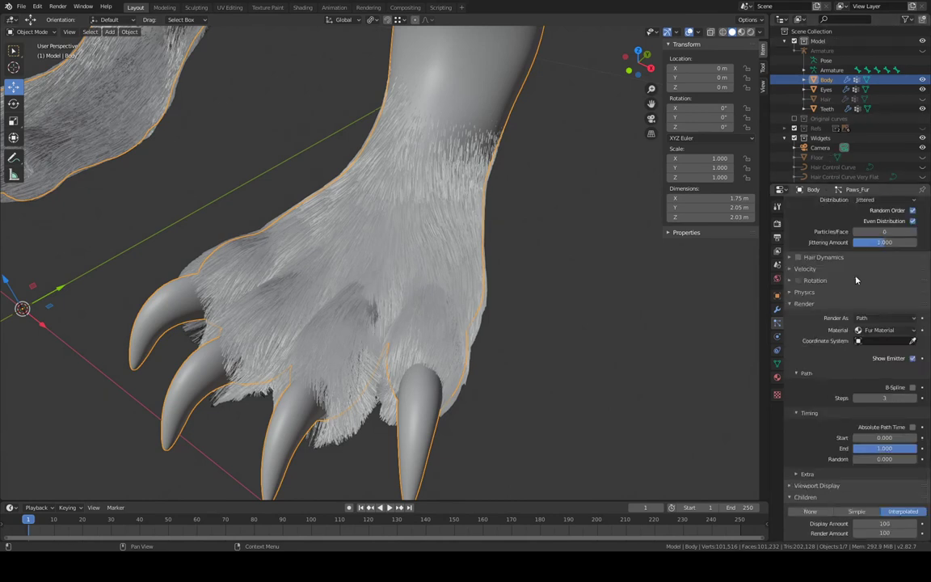
{"action": "scroll", "coordinate": [856, 277], "scroll_direction": "up", "scroll_amount": 6}
{"action": "left_click", "coordinate": [843, 226]}
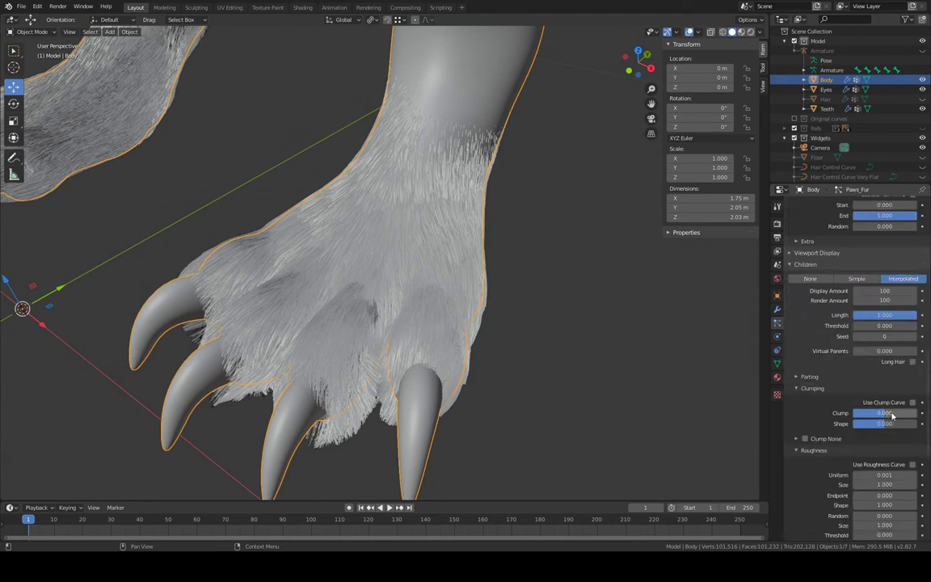
{"action": "scroll", "coordinate": [801, 344], "scroll_direction": "down", "scroll_amount": 5}
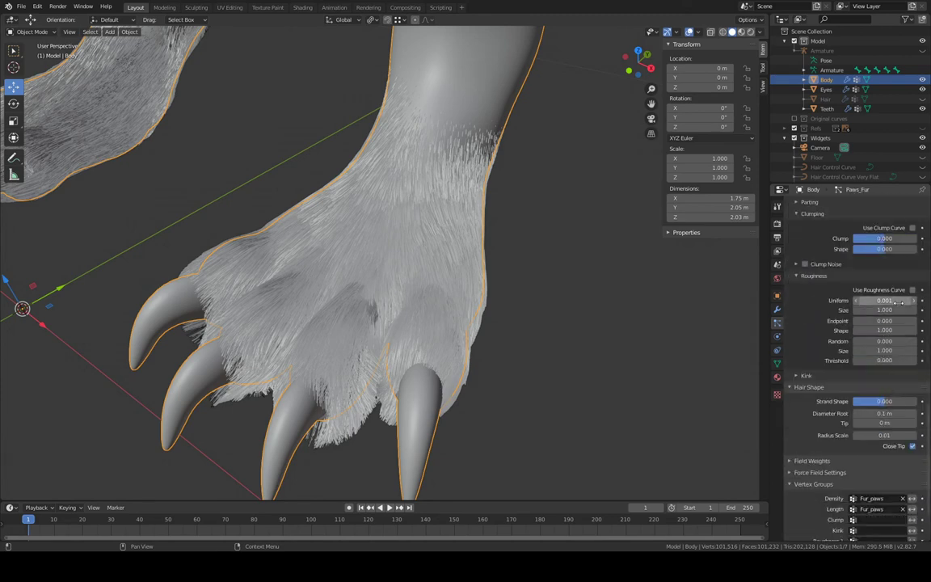
{"action": "left_click", "coordinate": [888, 312]}
{"action": "type", "text": "0.01"}
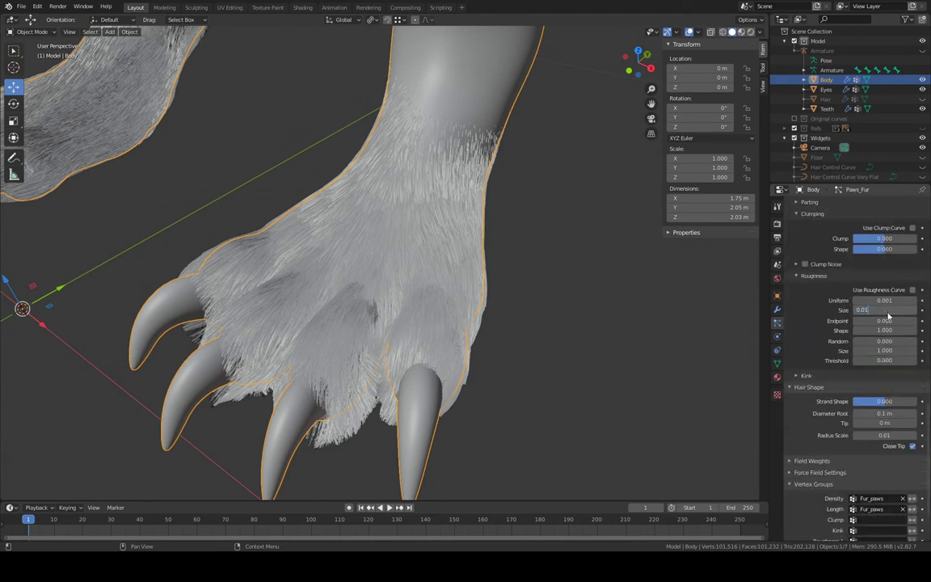
{"action": "left_click", "coordinate": [893, 301]}
{"action": "type", "text": "0.005"}
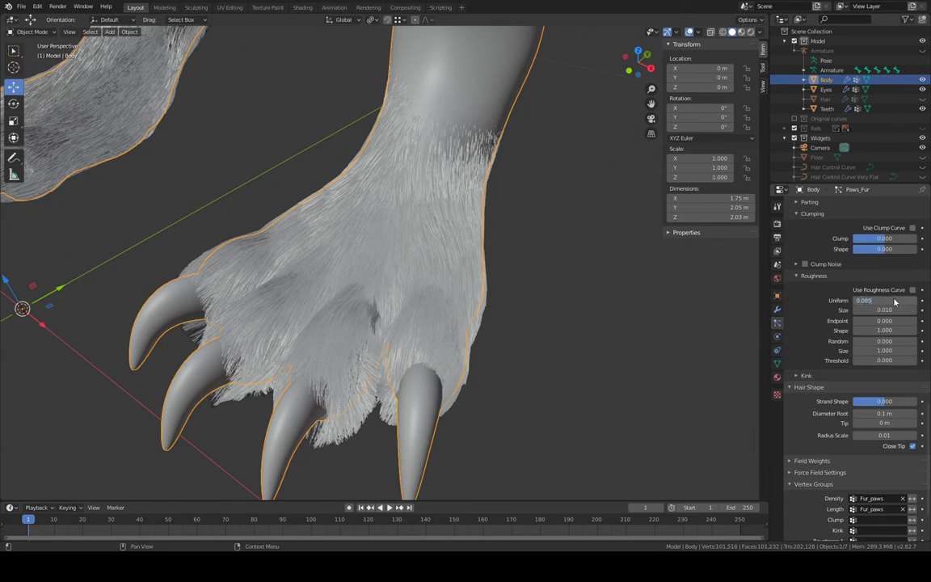
{"action": "key", "text": "Return"}
Set the Clump value of the Paws_Fur children to 0.2
{"action": "scroll", "coordinate": [892, 283], "scroll_direction": "up", "scroll_amount": 1}
{"action": "left_click", "coordinate": [890, 257]}
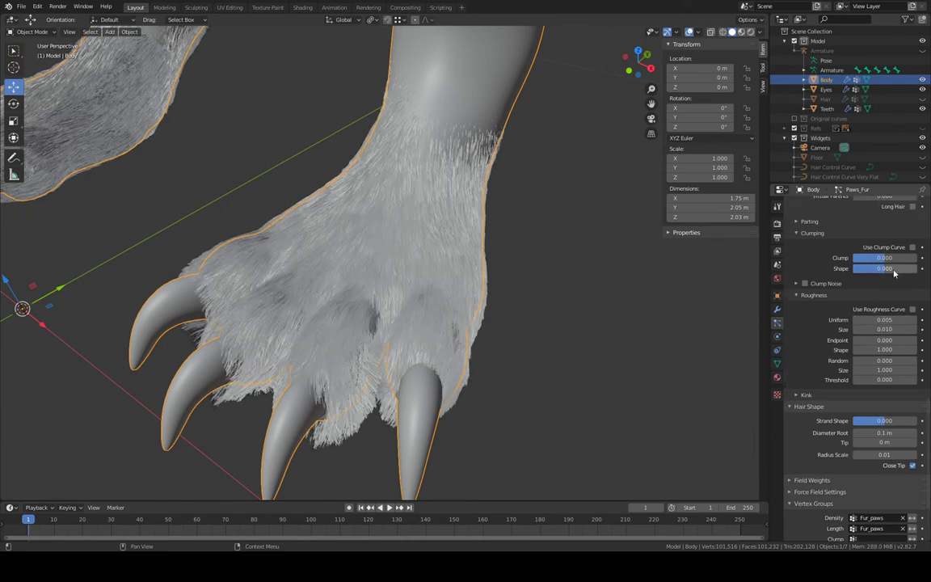
{"action": "type", "text": "0.02"}
{"action": "key", "text": "Return"}
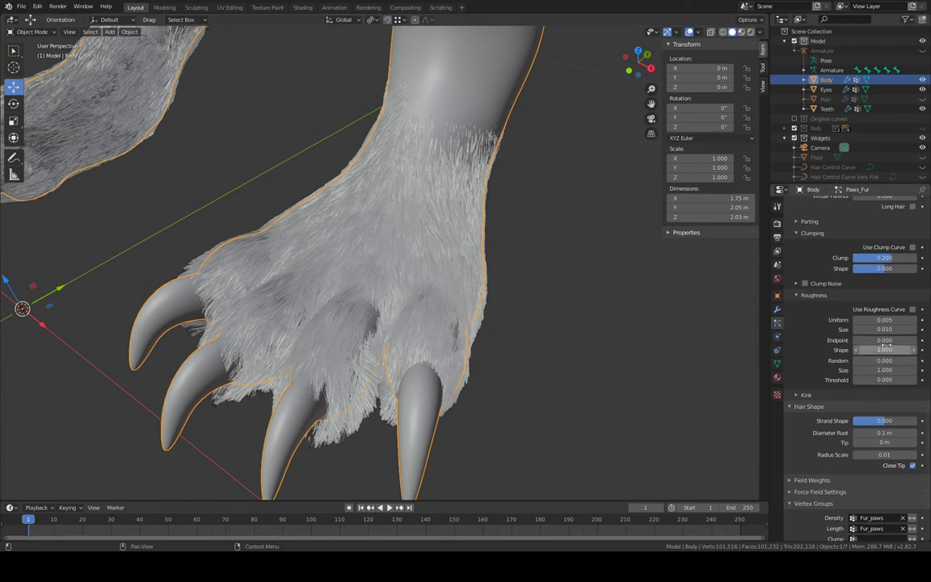
Set the endpoint roughness of the Paws_Fur children to 0.01
{"action": "left_click", "coordinate": [862, 340]}
{"action": "type", "text": "0.01"}
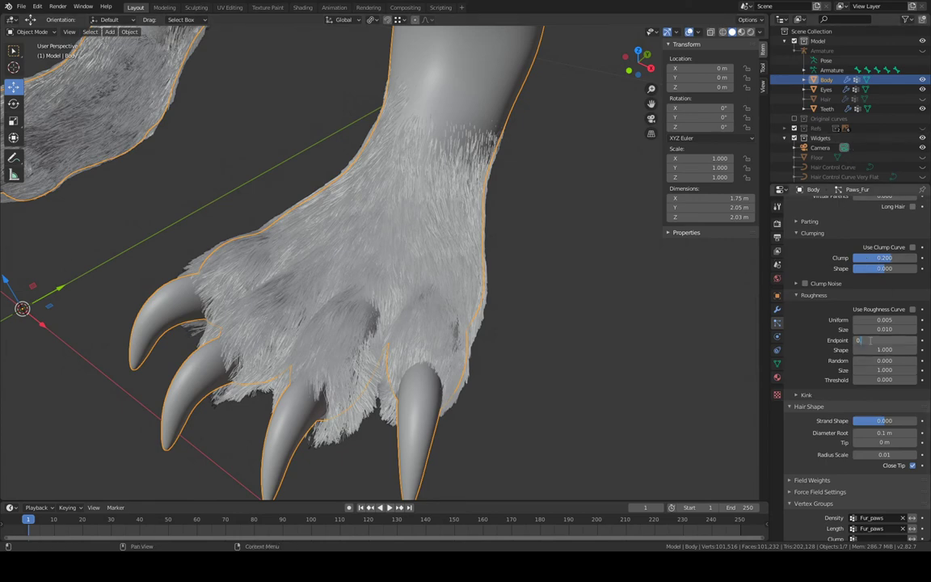
{"action": "key", "text": "Return"}
Check the clumping and roughness values of the Face_fur particle system for reference
{"action": "scroll", "coordinate": [863, 316], "scroll_direction": "up", "scroll_amount": 15}
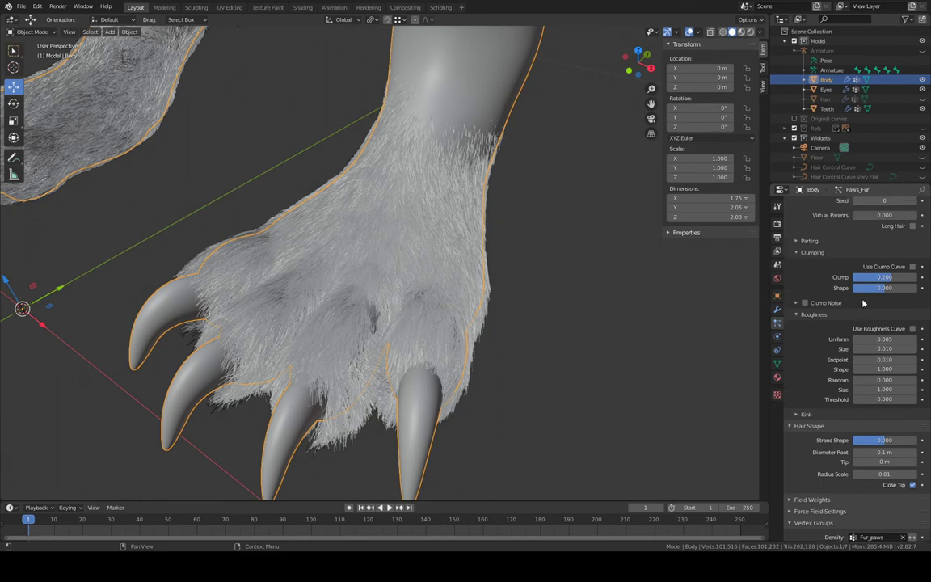
{"action": "left_click", "coordinate": [841, 226]}
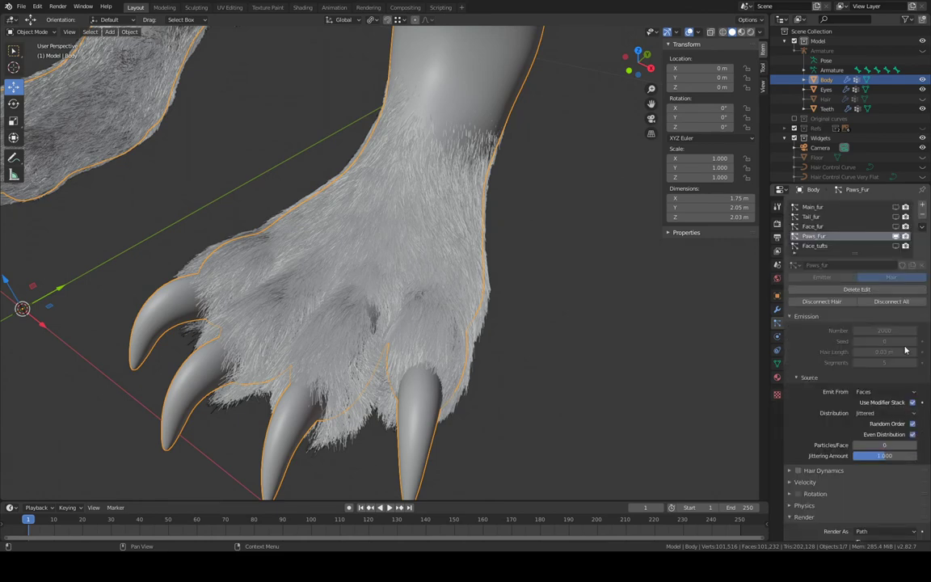
{"action": "scroll", "coordinate": [881, 340], "scroll_direction": "down", "scroll_amount": 15}
{"action": "scroll", "coordinate": [895, 350], "scroll_direction": "down", "scroll_amount": 5}
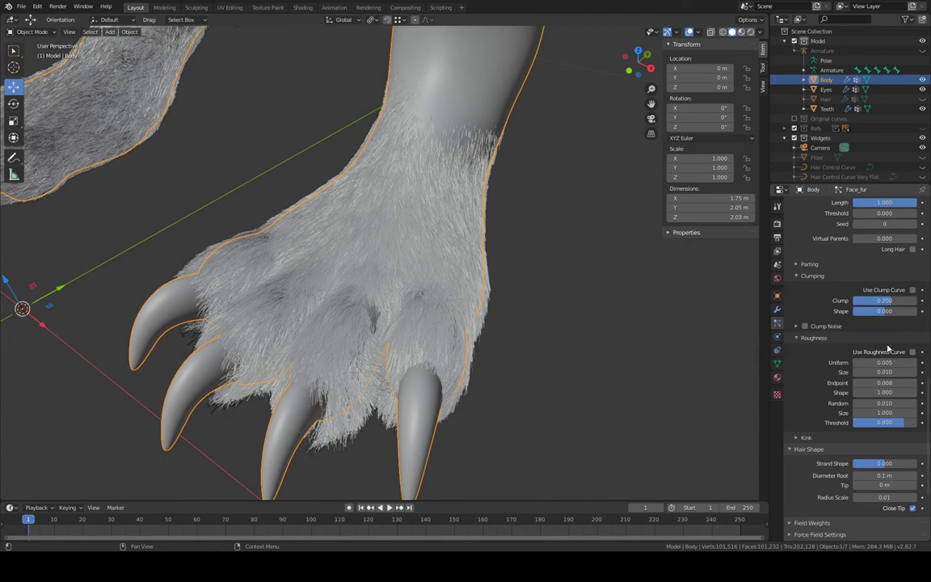
{"action": "scroll", "coordinate": [889, 348], "scroll_direction": "up", "scroll_amount": 20}
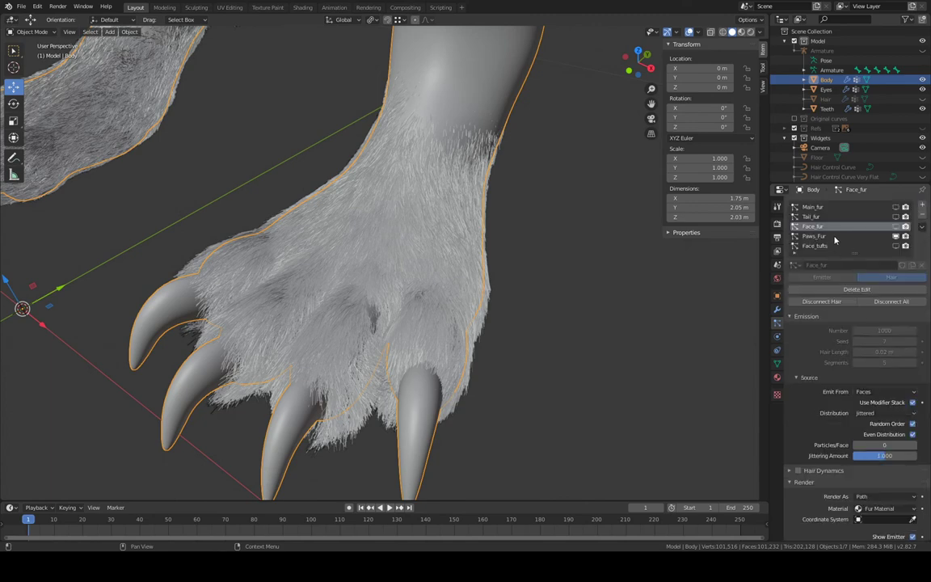
Return to the Paws_Fur system and set its endpoint roughness to 0.008
{"action": "left_click", "coordinate": [825, 236]}
{"action": "scroll", "coordinate": [888, 392], "scroll_direction": "down", "scroll_amount": 8}
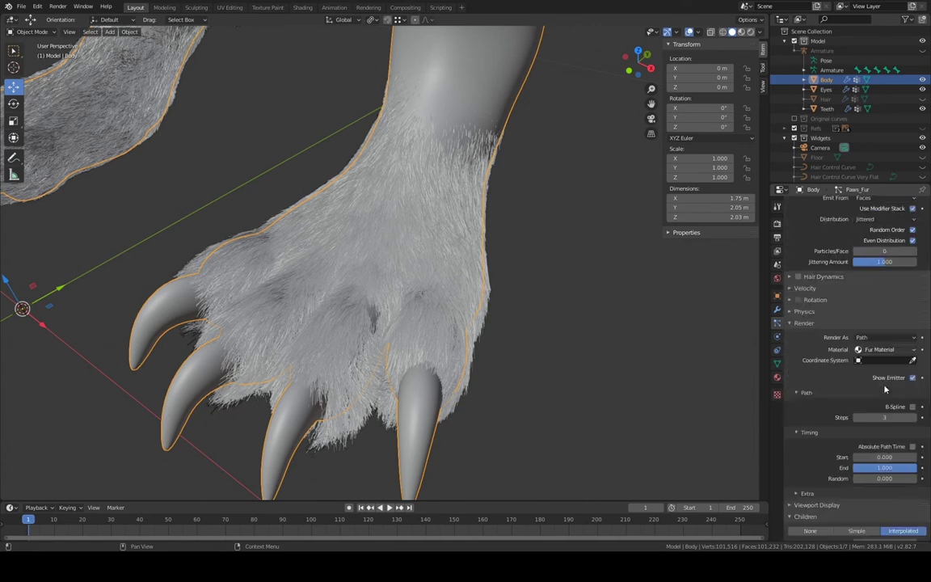
{"action": "scroll", "coordinate": [884, 388], "scroll_direction": "down", "scroll_amount": 5}
{"action": "left_click", "coordinate": [893, 458]}
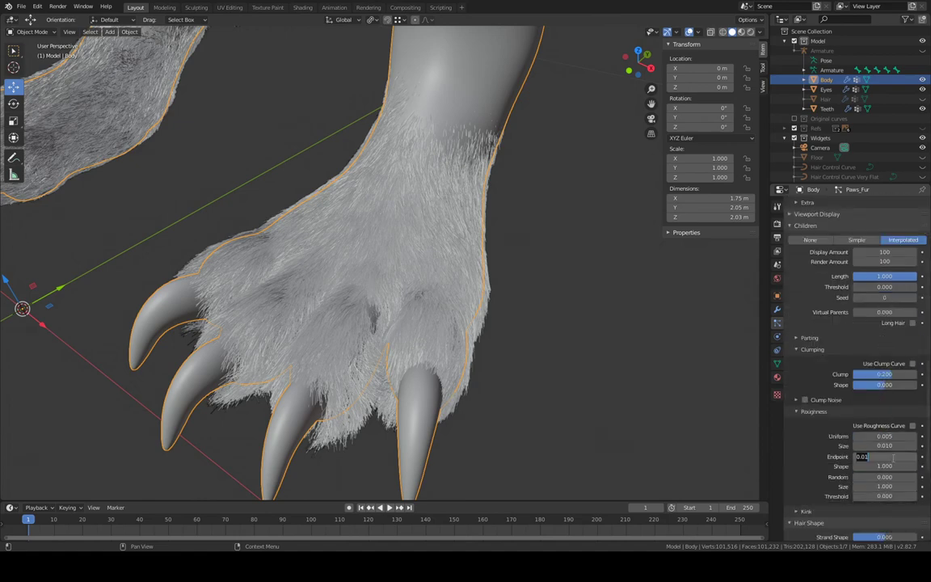
{"action": "type", "text": "0.008"}
{"action": "key", "text": "Return"}
Set the random roughness of the Paws_Fur children to 0.01 and its threshold to 1
{"action": "left_click", "coordinate": [888, 477]}
{"action": "type", "text": "0.0"}
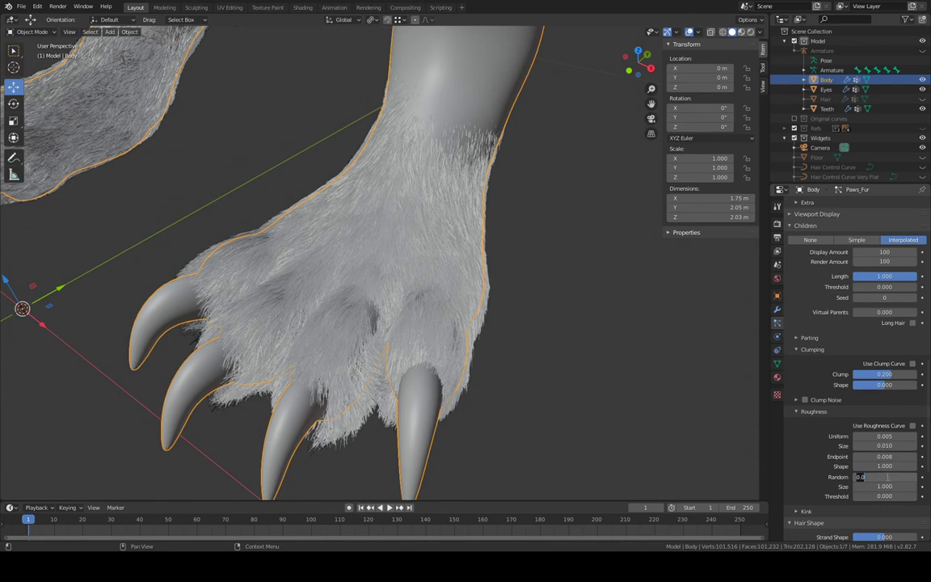
{"action": "type", "text": "1"}
{"action": "key", "text": "Return"}
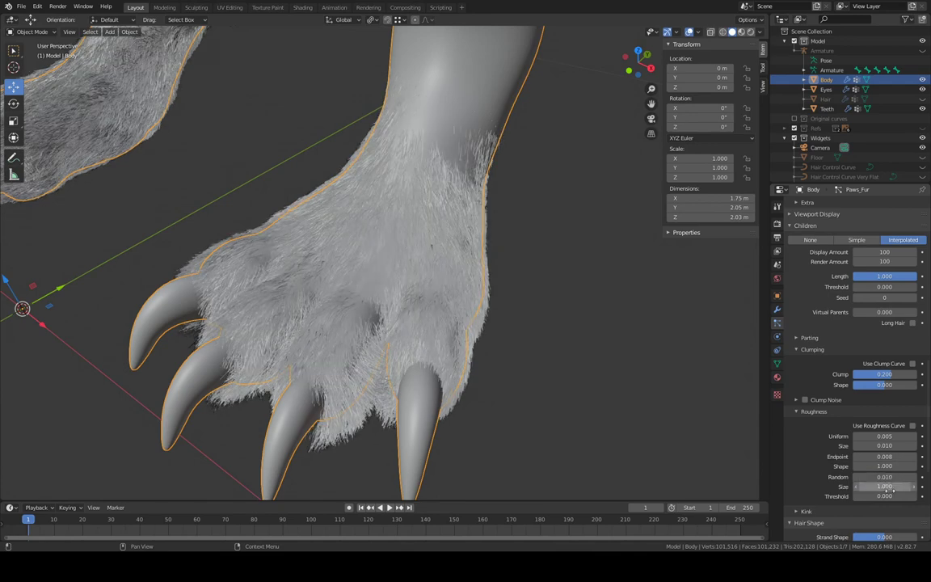
{"action": "left_click", "coordinate": [889, 495]}
{"action": "type", "text": "0.0"}
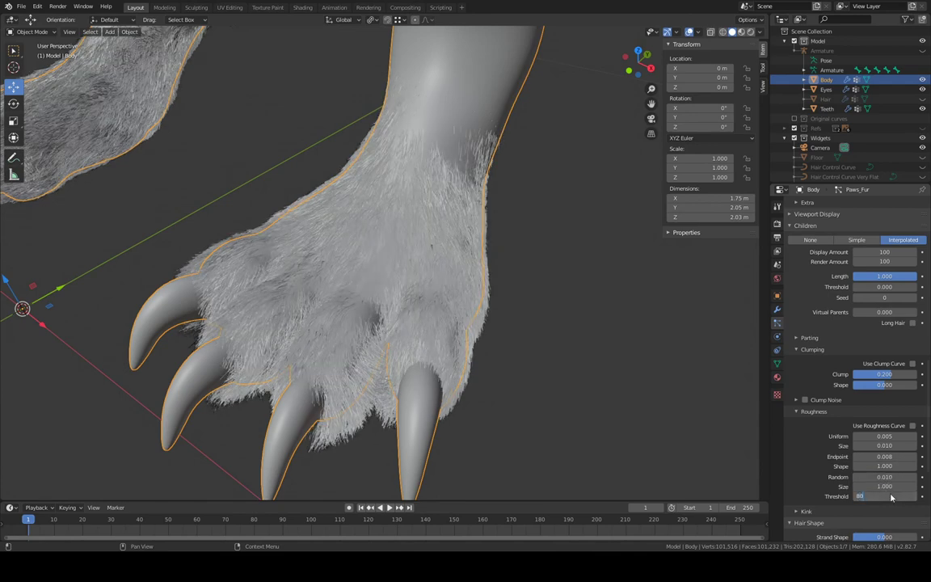
{"action": "key", "text": "Return"}
Show the Face_tufts, Face_fur, Tail_fur and Main_fur systems in the viewport and review the fur on the whole creature
{"action": "middle_click_drag", "start_coordinate": [663, 307], "coordinate": [595, 287]}
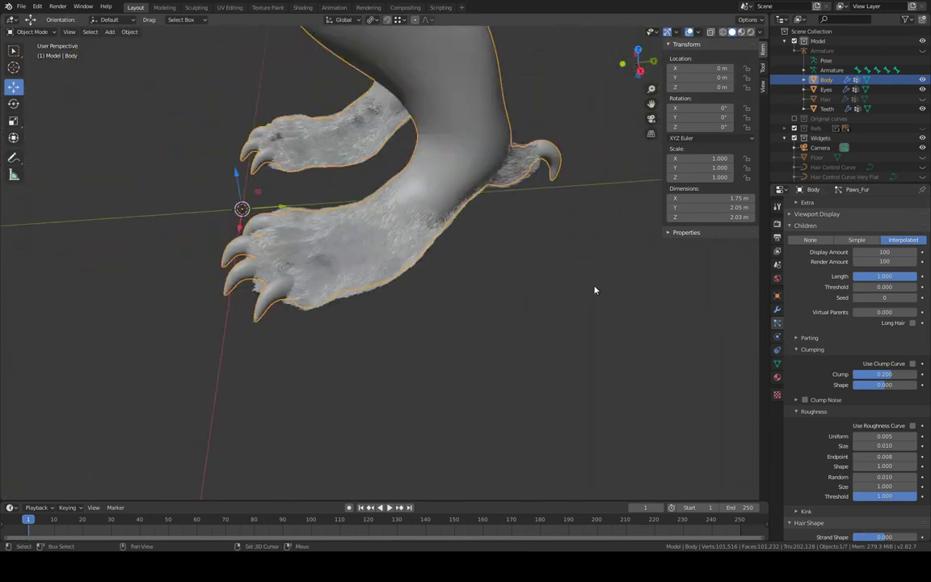
{"action": "scroll", "coordinate": [912, 380], "scroll_direction": "down", "scroll_amount": 3}
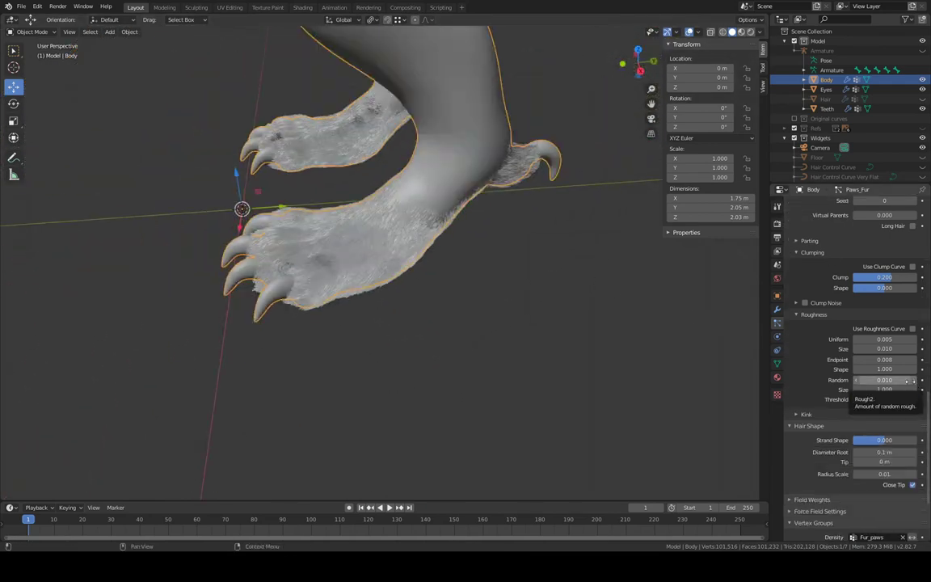
{"action": "scroll", "coordinate": [897, 347], "scroll_direction": "up", "scroll_amount": 20}
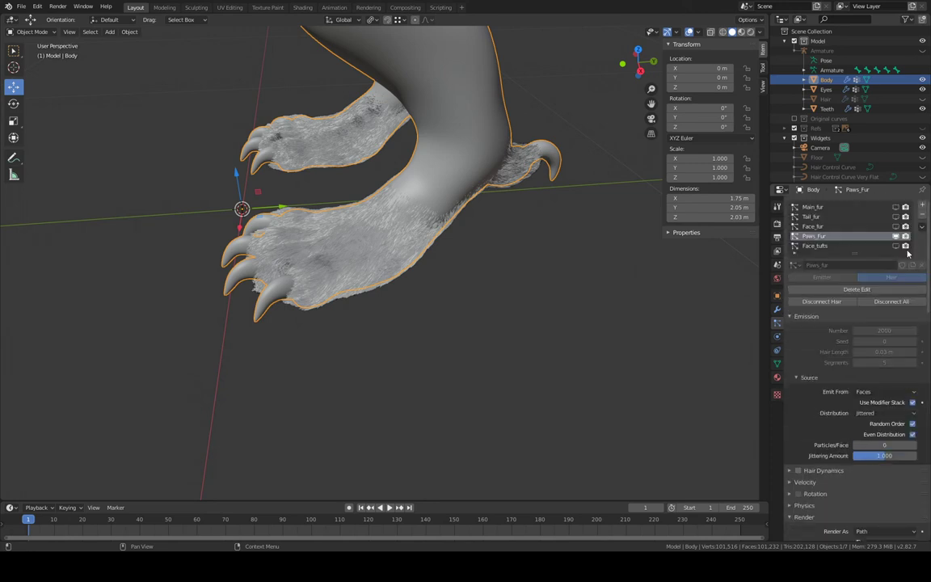
{"action": "left_click", "coordinate": [896, 226]}
{"action": "left_click", "coordinate": [896, 216]}
{"action": "left_click", "coordinate": [896, 208]}
{"action": "scroll", "coordinate": [601, 179], "scroll_direction": "down", "scroll_amount": 4}
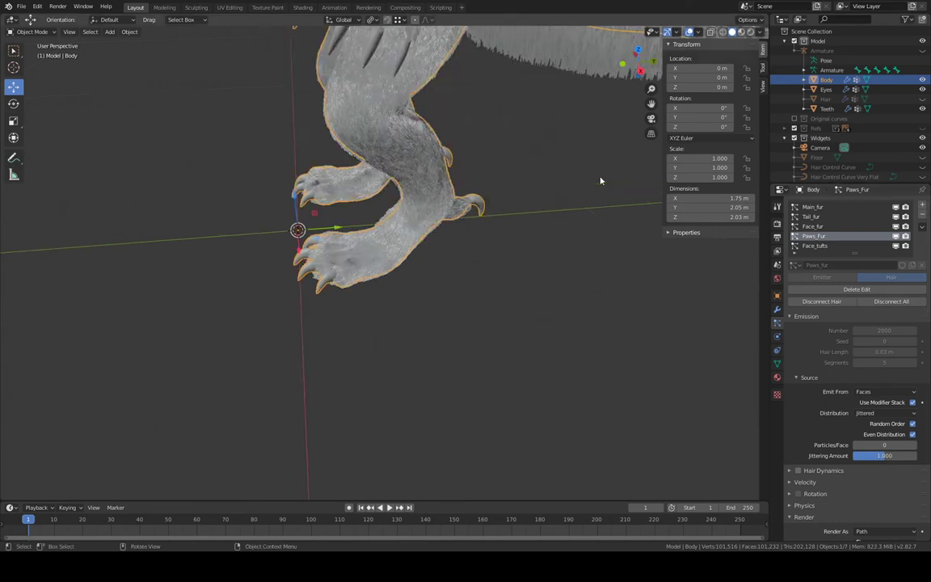
{"action": "middle_click_drag", "start_coordinate": [540, 161], "coordinate": [505, 238], "text": "shift"}
{"action": "middle_click_drag", "start_coordinate": [424, 158], "coordinate": [445, 185]}
Lower the Display Amount of the Paws_Fur children to 10
{"action": "scroll", "coordinate": [857, 394], "scroll_direction": "down", "scroll_amount": 10}
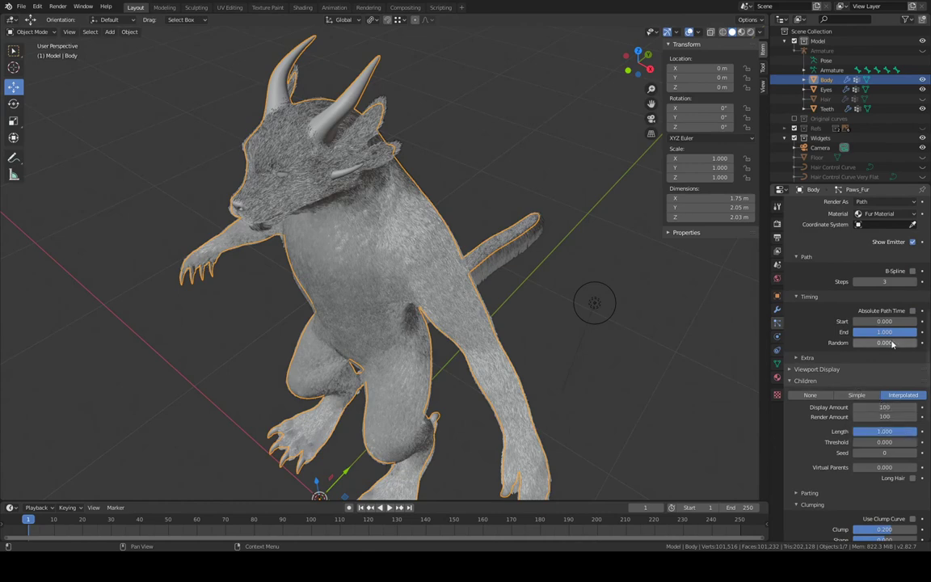
{"action": "left_click", "coordinate": [887, 407]}
{"action": "type", "text": "10"}
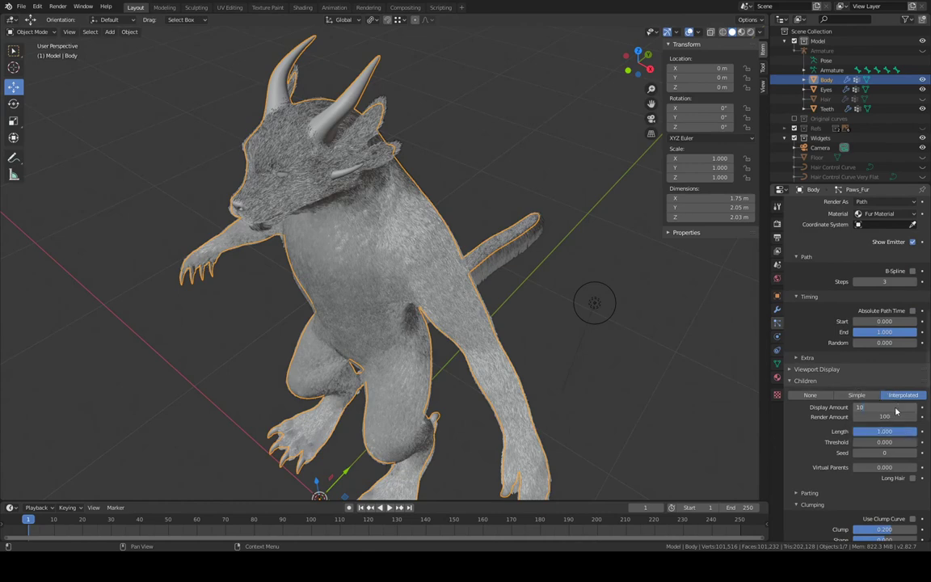
{"action": "key", "text": "Return"}
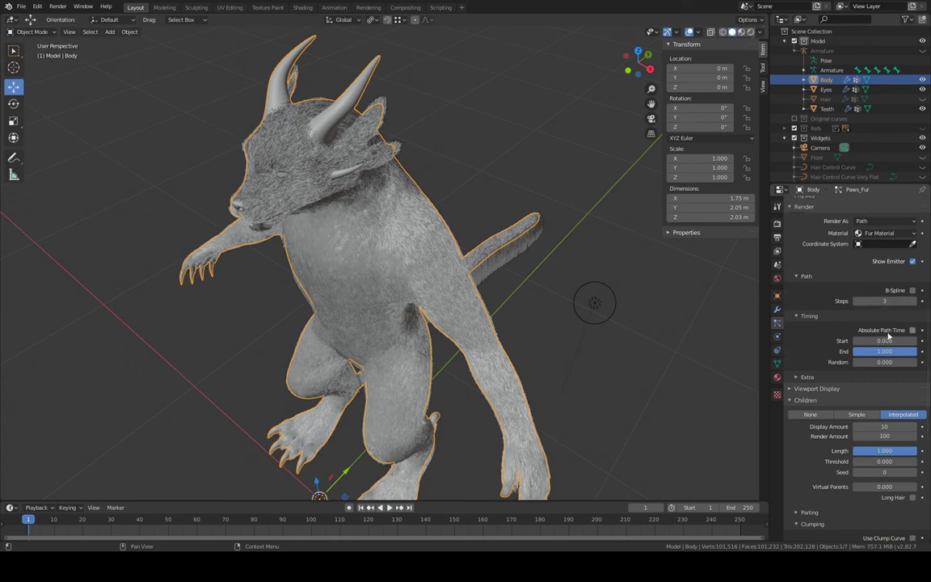
{"action": "scroll", "coordinate": [876, 291], "scroll_direction": "up", "scroll_amount": 10}
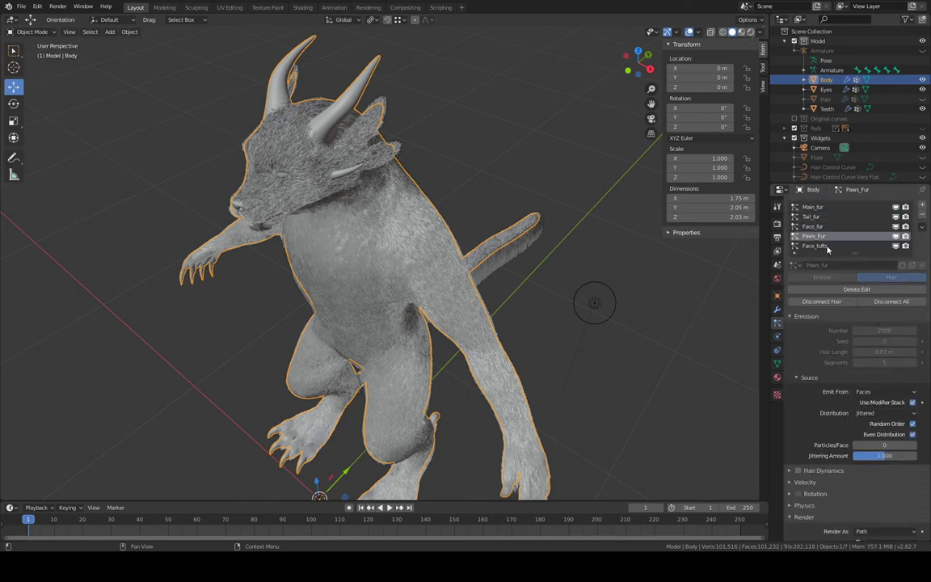
Check the Face_tufts child settings and lower the Display Amount of the Face_fur children to 10
{"action": "left_click", "coordinate": [826, 246]}
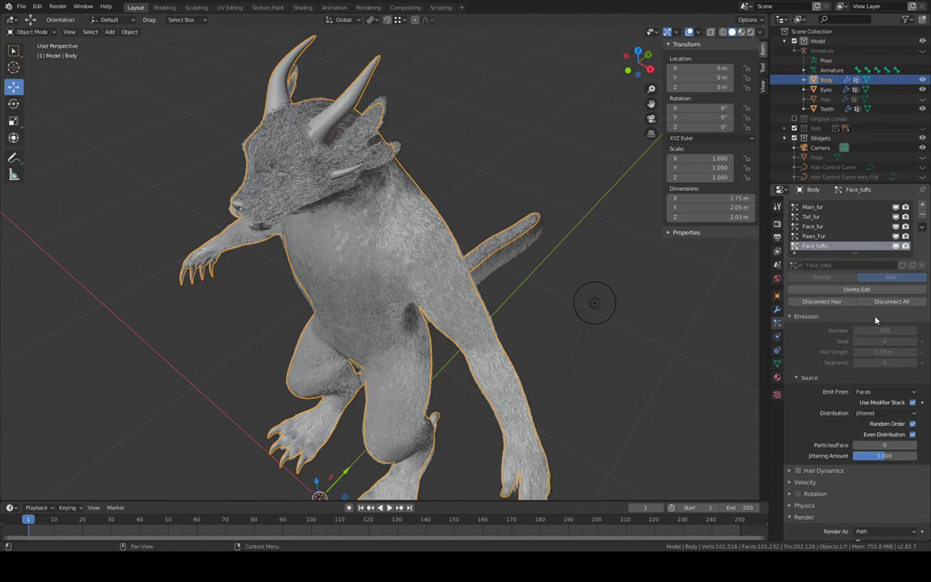
{"action": "scroll", "coordinate": [869, 324], "scroll_direction": "down", "scroll_amount": 15}
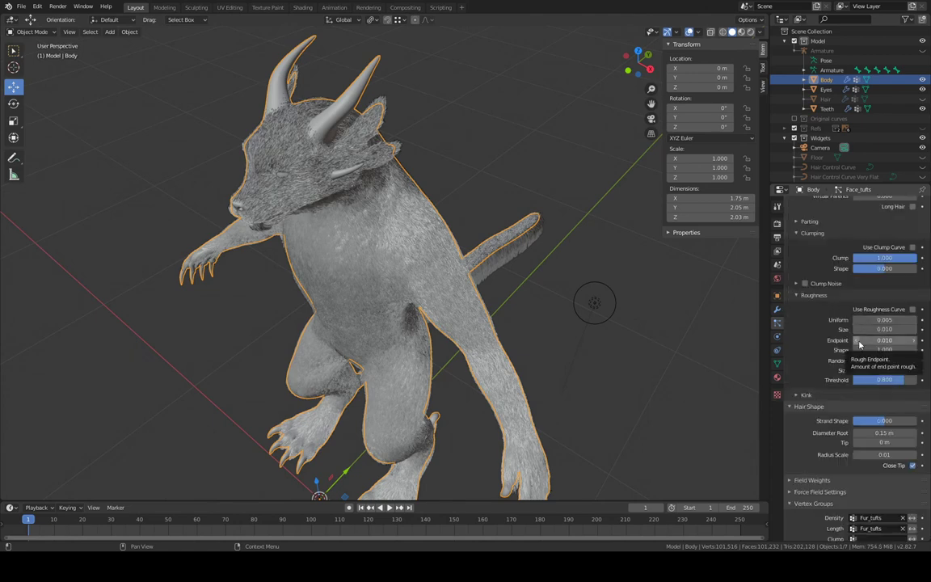
{"action": "scroll", "coordinate": [861, 344], "scroll_direction": "up", "scroll_amount": 8}
{"action": "scroll", "coordinate": [861, 345], "scroll_direction": "up", "scroll_amount": 10}
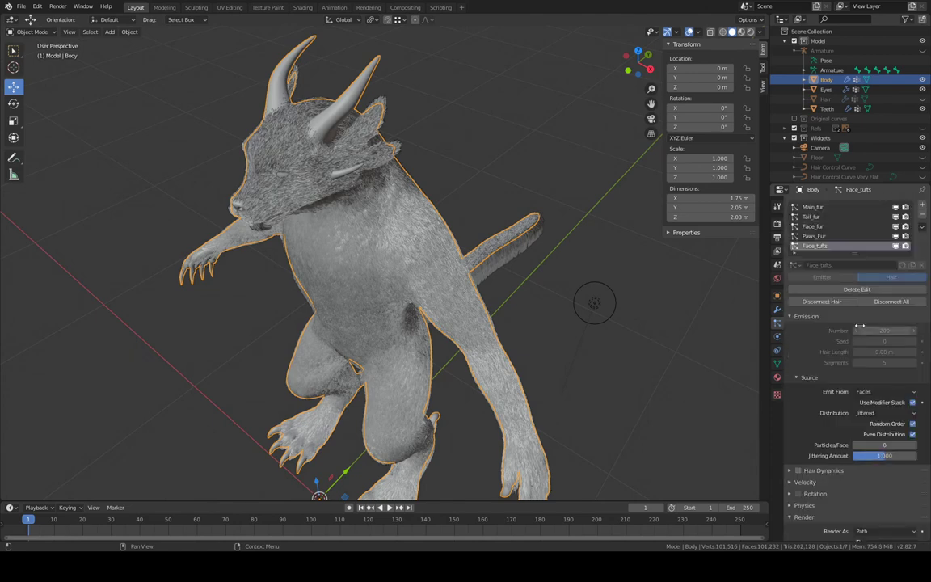
{"action": "left_click", "coordinate": [815, 227]}
{"action": "scroll", "coordinate": [857, 340], "scroll_direction": "down", "scroll_amount": 10}
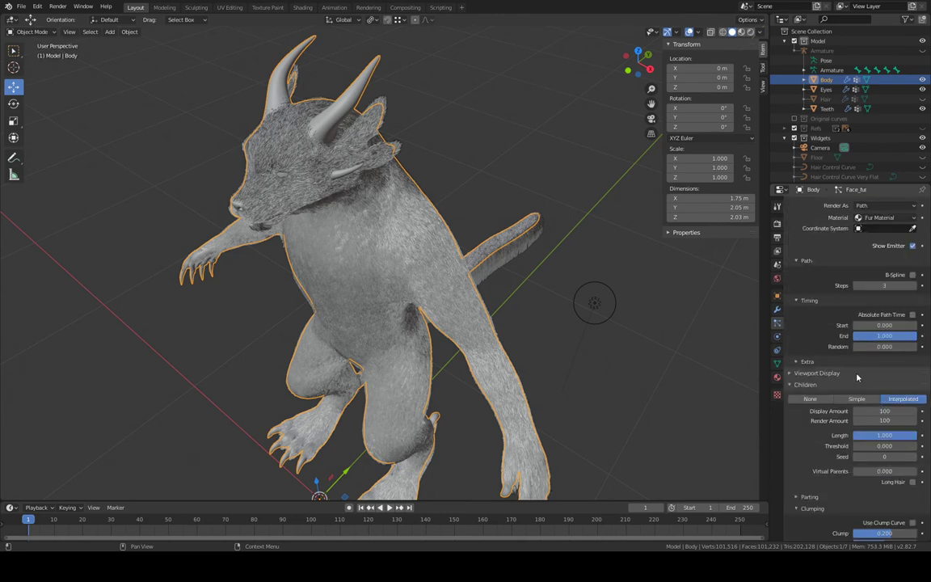
{"action": "left_click", "coordinate": [882, 411]}
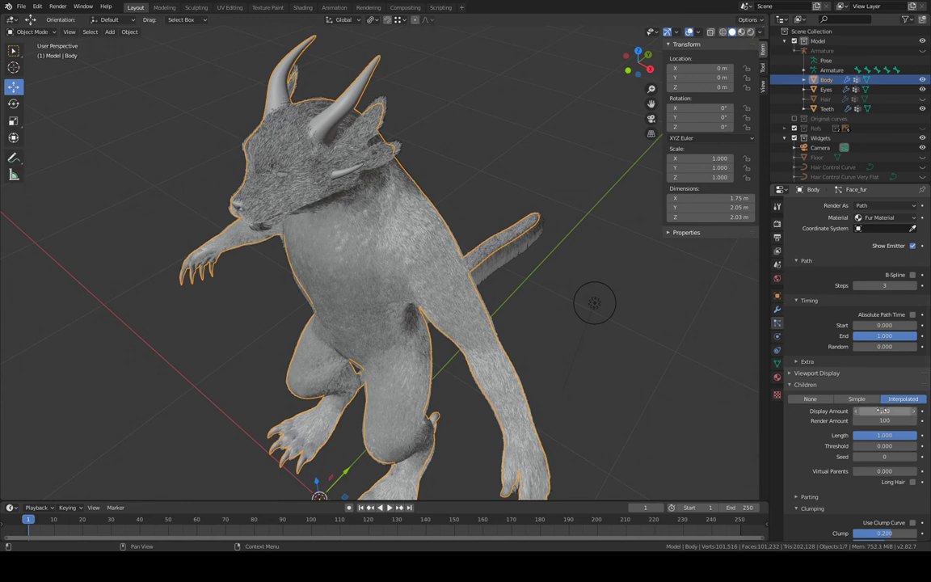
{"action": "left_click", "coordinate": [883, 412]}
{"action": "type", "text": "10"}
{"action": "key", "text": "Return"}
Set the Display Amount of the Tail_fur children to 10
{"action": "scroll", "coordinate": [869, 307], "scroll_direction": "up", "scroll_amount": 10}
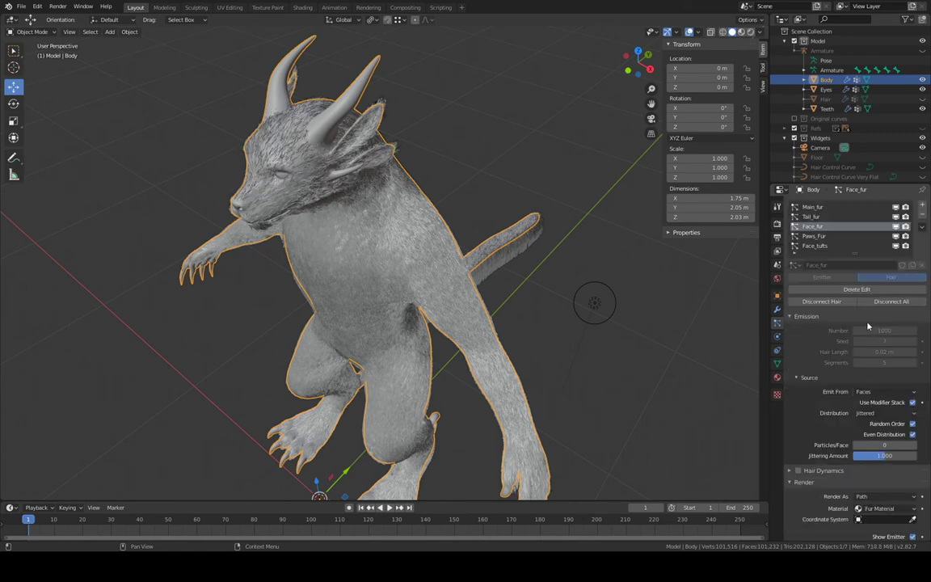
{"action": "left_click", "coordinate": [812, 216]}
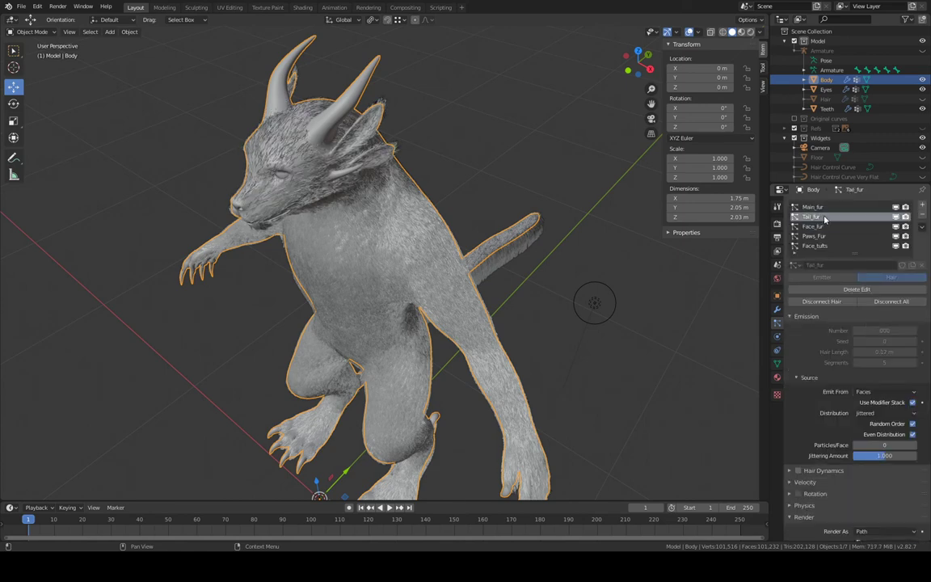
{"action": "scroll", "coordinate": [865, 315], "scroll_direction": "down", "scroll_amount": 9}
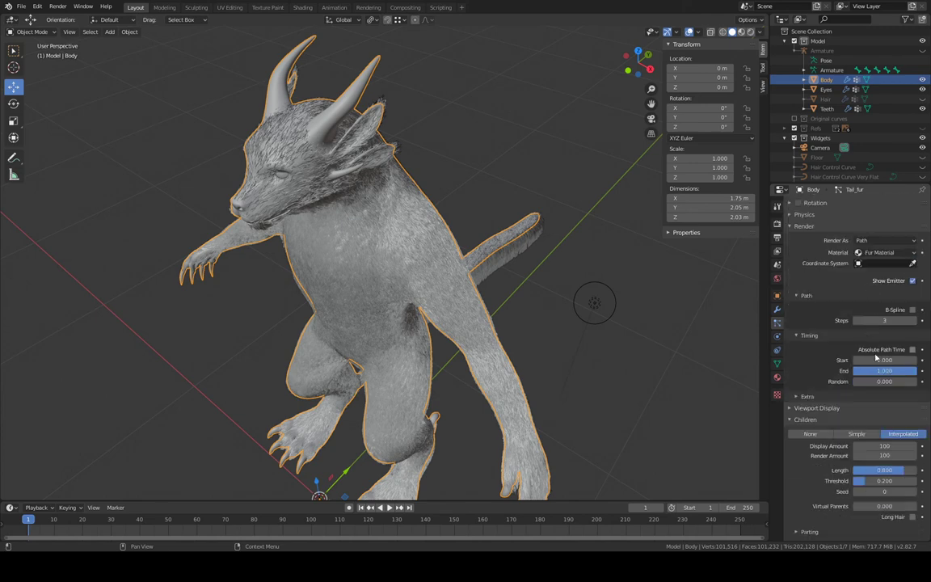
{"action": "left_click", "coordinate": [886, 447]}
{"action": "type", "text": "10"}
{"action": "key", "text": "Return"}
Lower the Main_fur children's Display Amount to 10
{"action": "scroll", "coordinate": [882, 356], "scroll_direction": "up", "scroll_amount": 9}
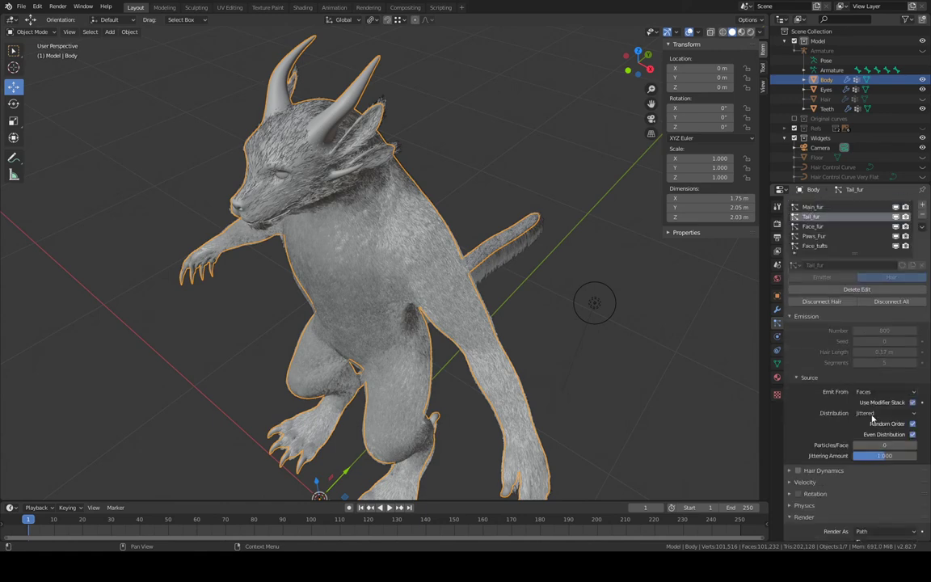
{"action": "key", "text": "ctrl+z"}
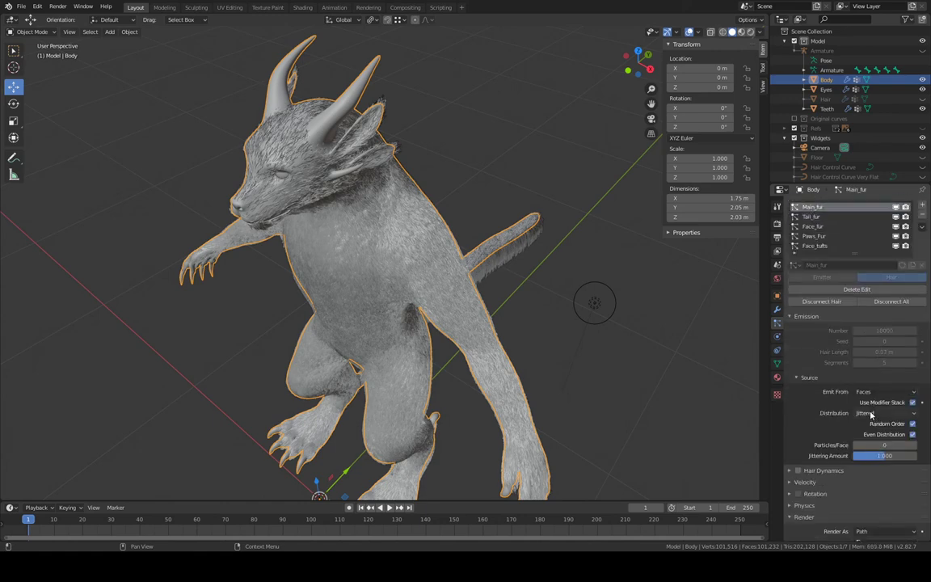
{"action": "scroll", "coordinate": [871, 412], "scroll_direction": "down", "scroll_amount": 8}
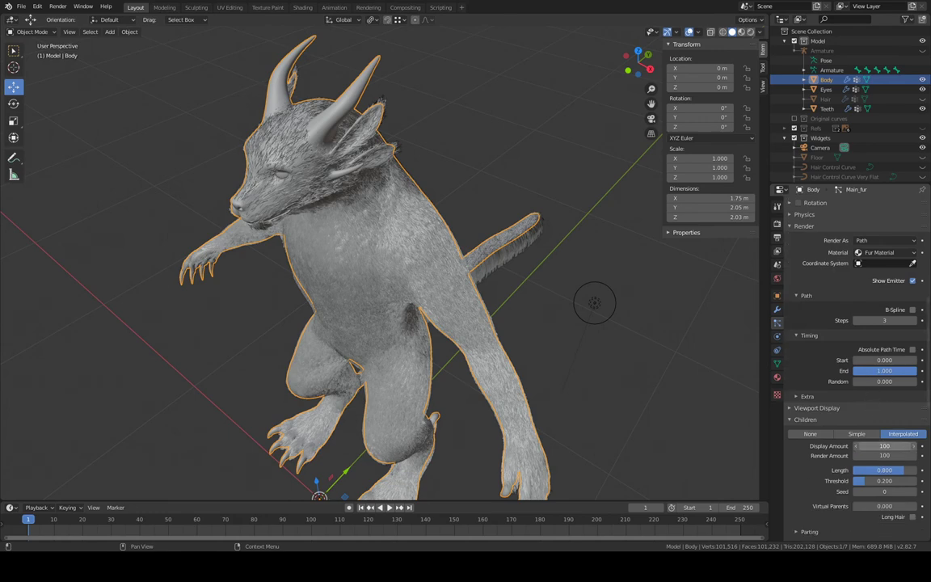
{"action": "left_click", "coordinate": [893, 447]}
{"action": "type", "text": "10"}
{"action": "key", "text": "Return"}
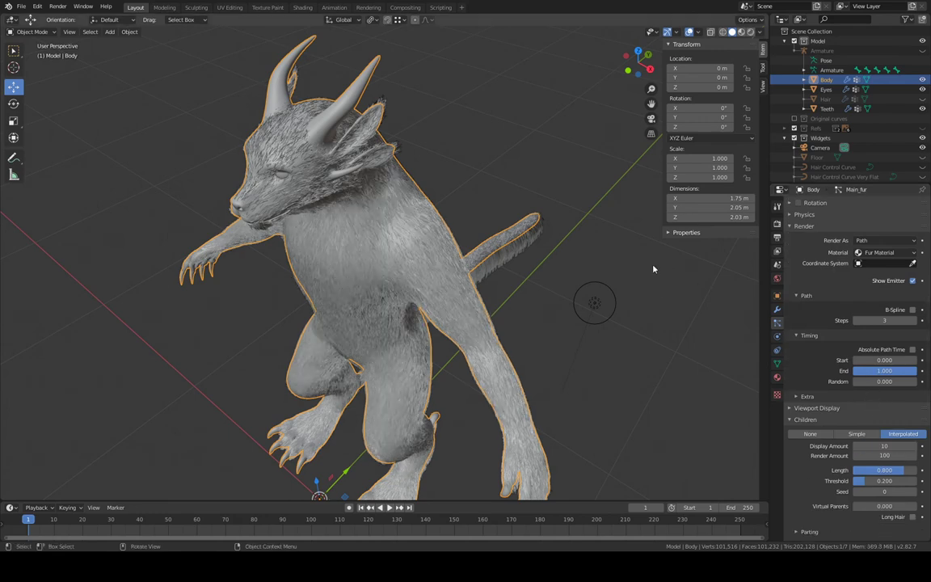
Look through the camera and use Walk Navigation to move it closer, framing the whole creature
{"action": "key", "text": "KP_0"}
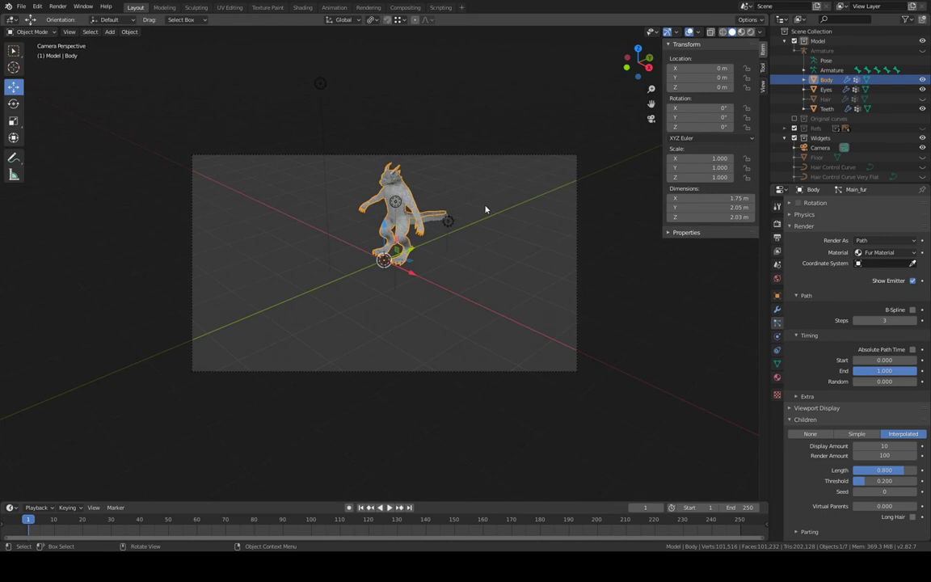
{"action": "key", "text": "F3"}
{"action": "type", "text": "walk"}
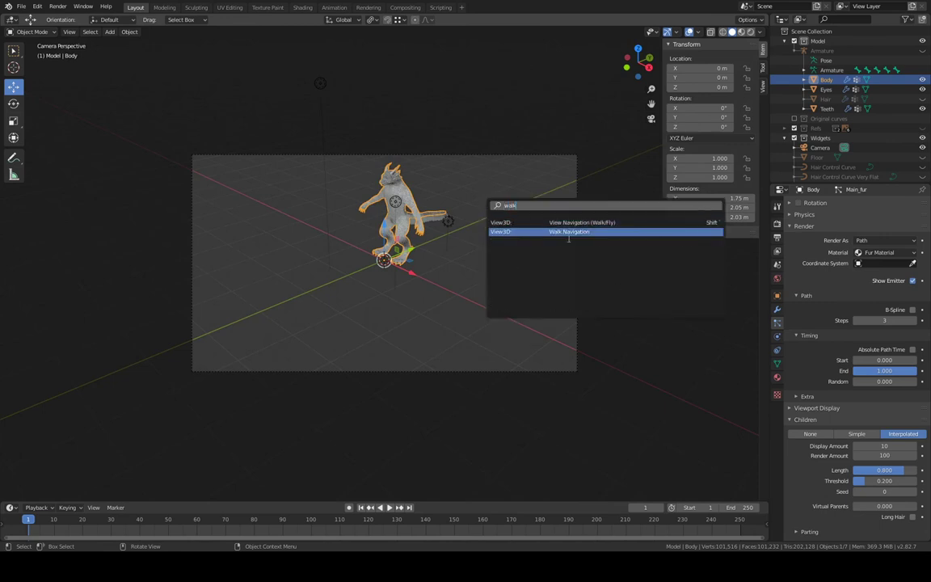
{"action": "left_click", "coordinate": [568, 232]}
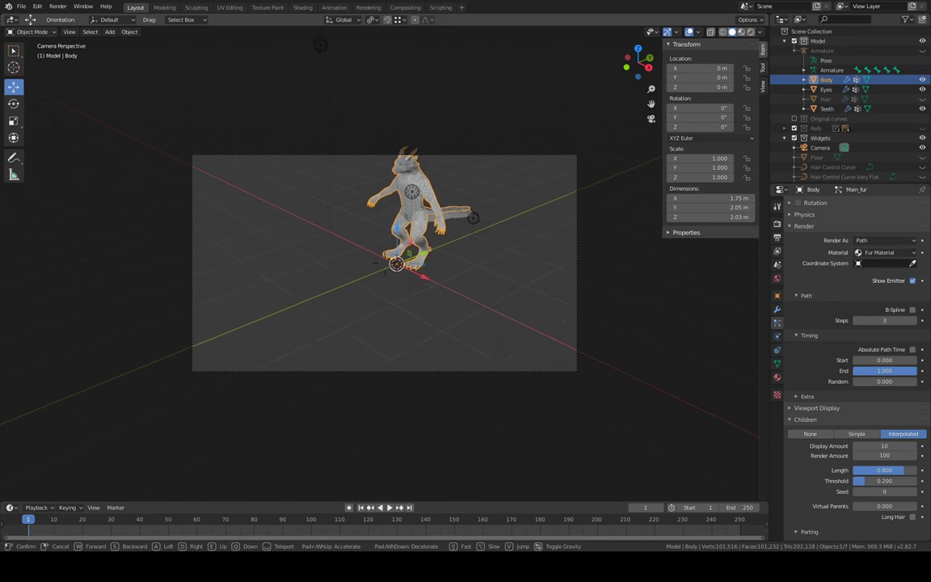
{"action": "key", "text": "w"}
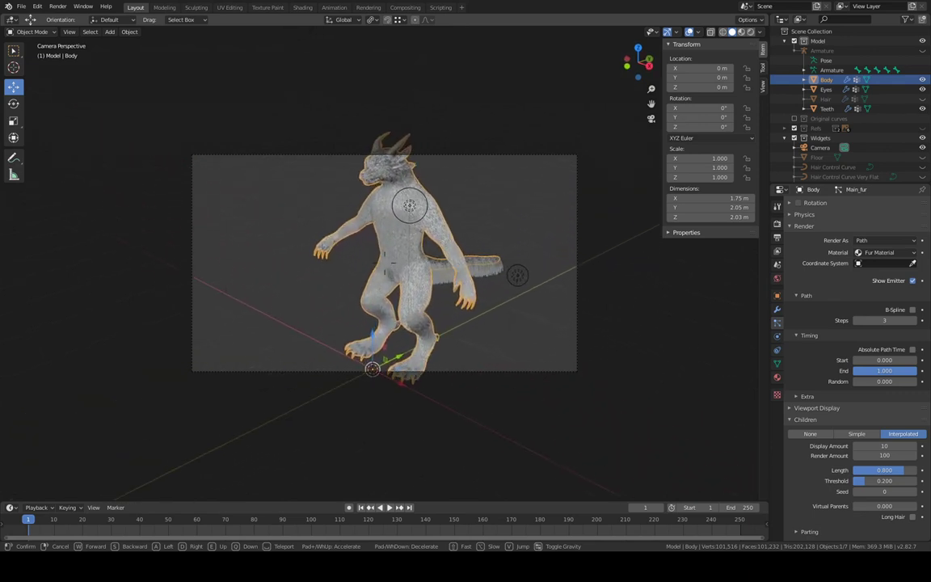
{"action": "key", "text": "s"}
{"action": "key", "text": "d"}
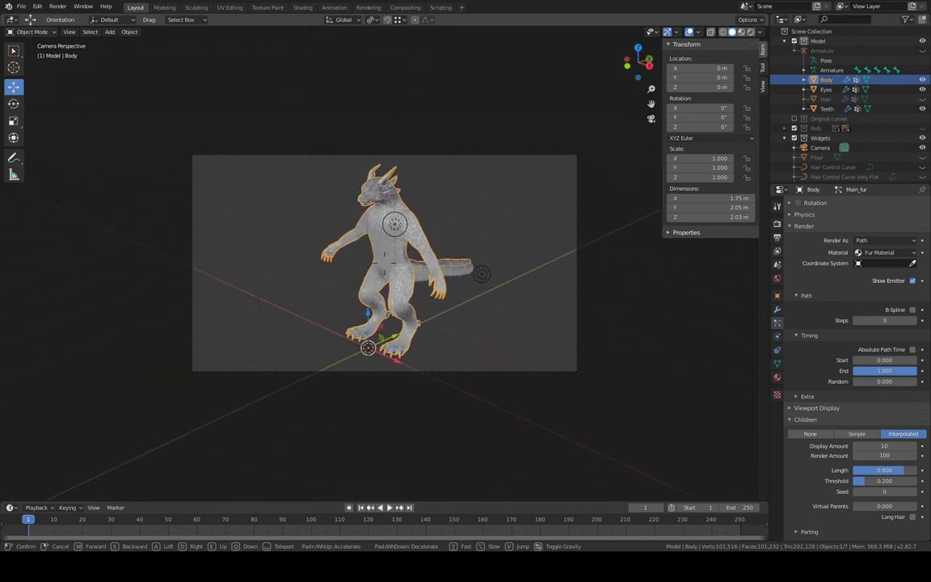
{"action": "left_click", "coordinate": [385, 264]}
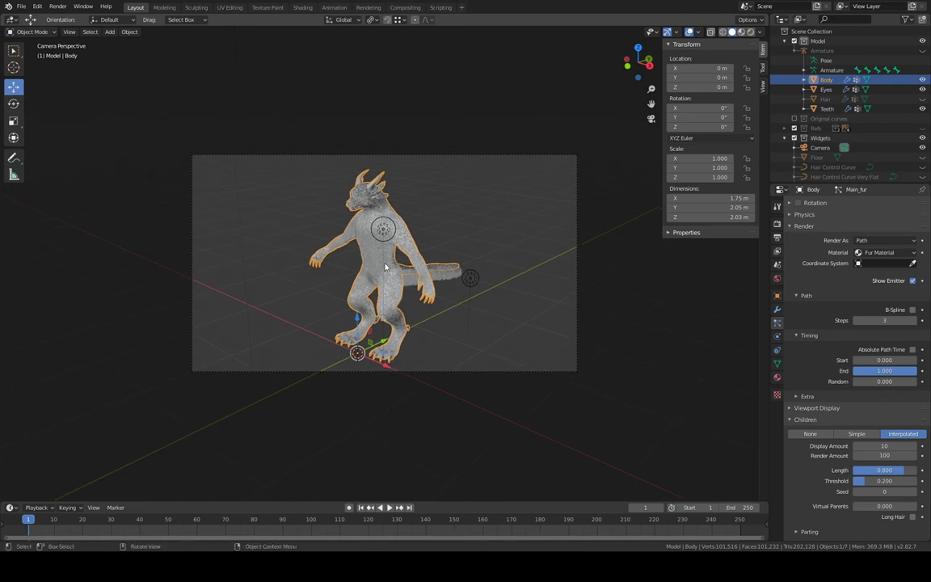
Preview the creature in Rendered shading through the camera, inspect the body fur up close, and return to Solid shading
{"action": "left_click", "coordinate": [751, 33]}
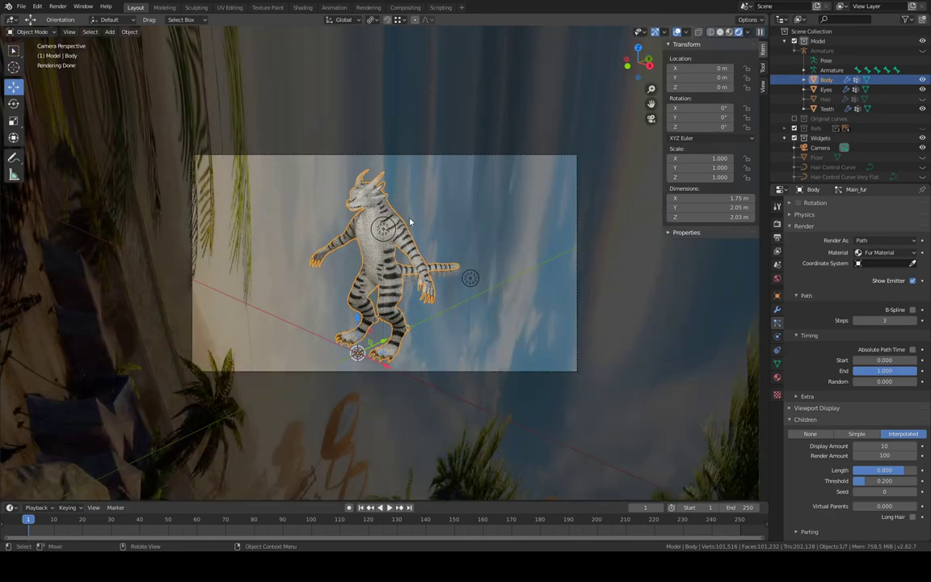
{"action": "scroll", "coordinate": [413, 225], "scroll_direction": "up", "scroll_amount": 5}
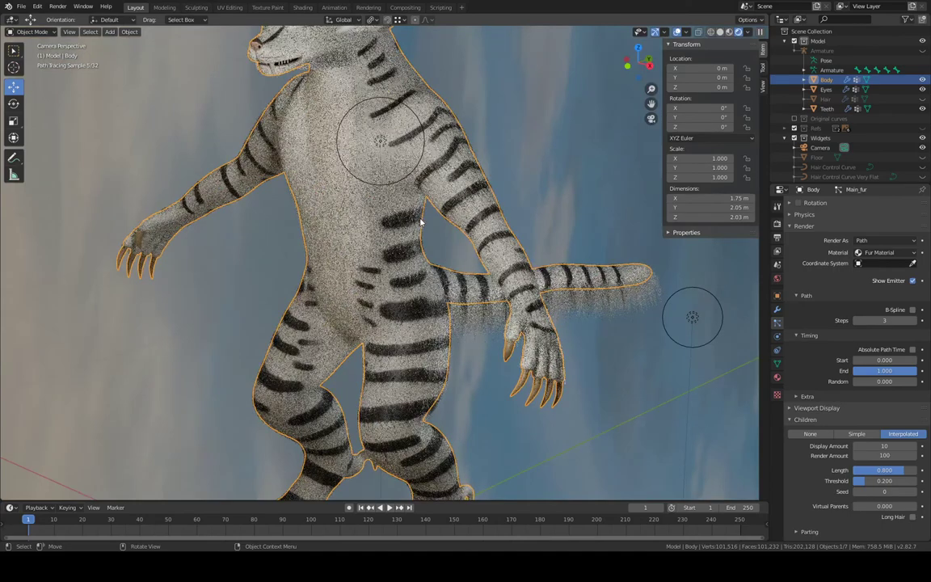
{"action": "scroll", "coordinate": [426, 217], "scroll_direction": "up", "scroll_amount": 4}
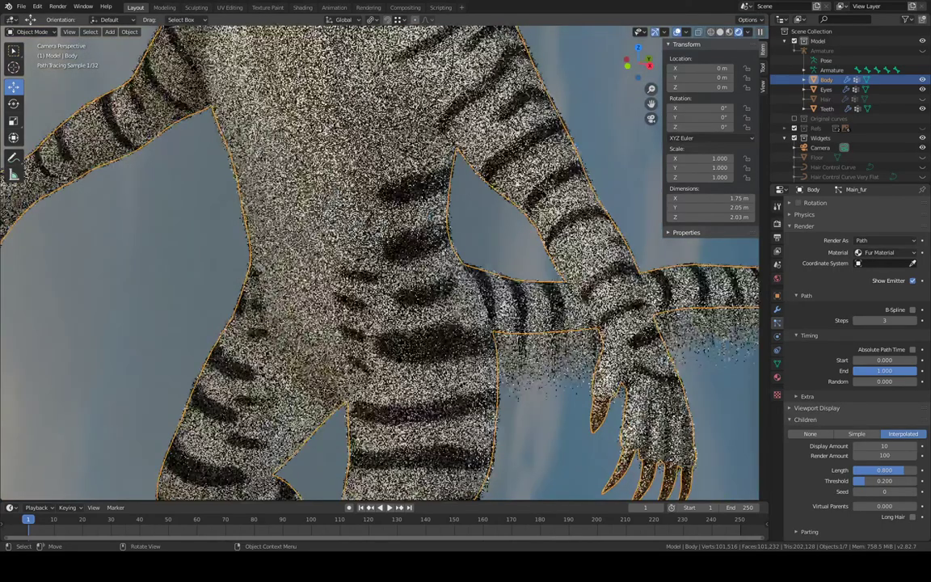
{"action": "scroll", "coordinate": [517, 184], "scroll_direction": "down", "scroll_amount": 11}
{"action": "middle_click_drag", "start_coordinate": [534, 178], "coordinate": [520, 185]}
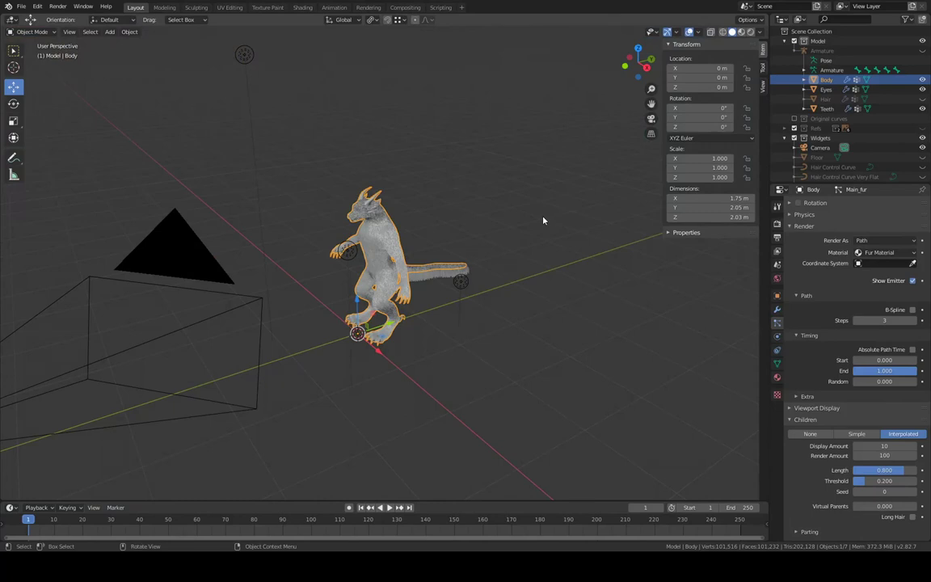
Reposition the camera with Walk Navigation for a closer view framing the creature's head, torso and tail
{"action": "key", "text": "KP_0"}
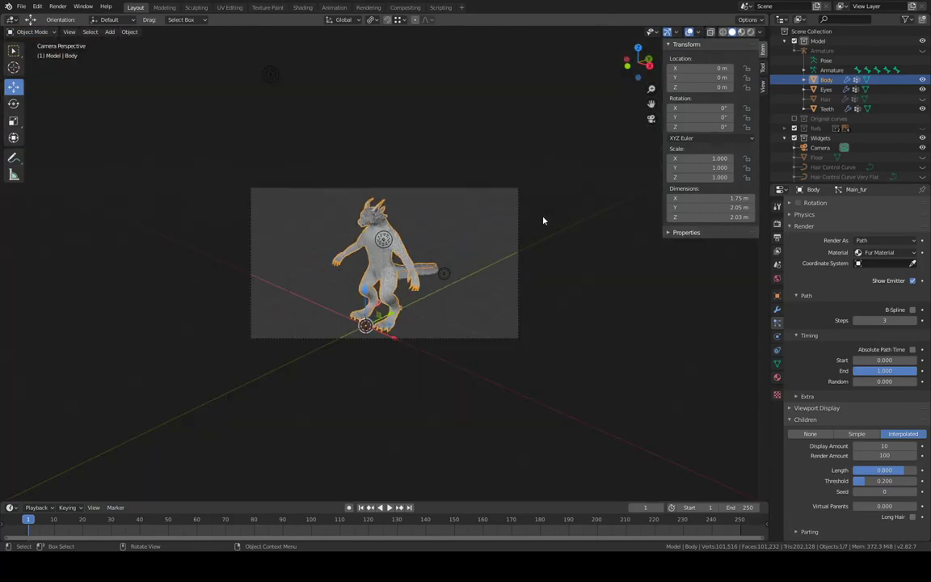
{"action": "key", "text": "shift+grave"}
{"action": "key", "text": "e"}
{"action": "key", "text": "w"}
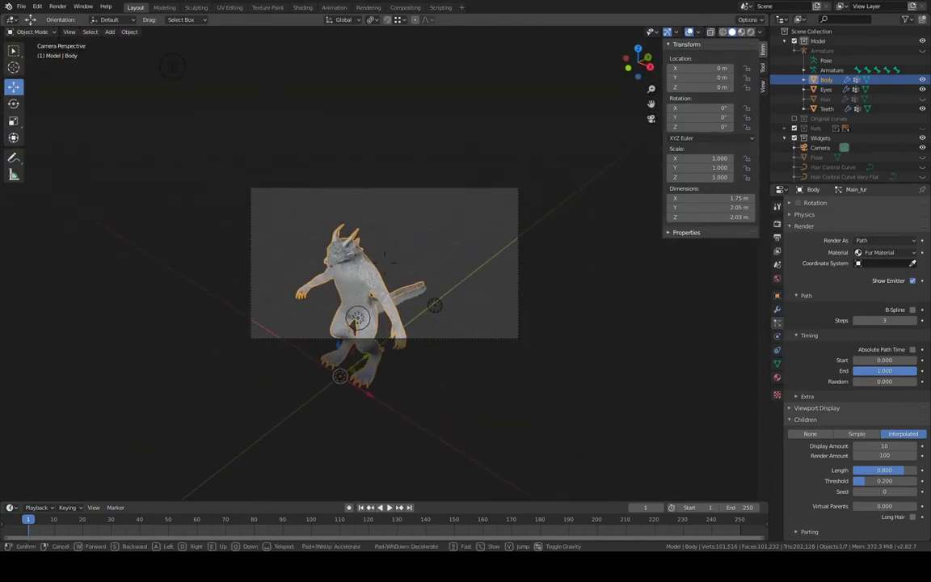
{"action": "key", "text": "e"}
{"action": "key", "text": "w"}
{"action": "key", "text": "s"}
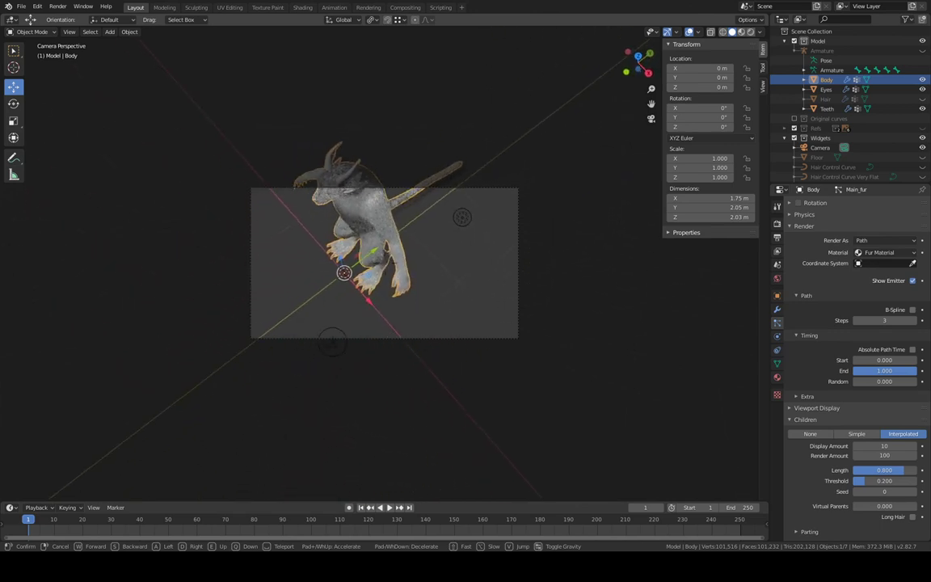
{"action": "key", "text": "w"}
{"action": "key", "text": "w"}
{"action": "key", "text": "s"}
{"action": "key", "text": "q"}
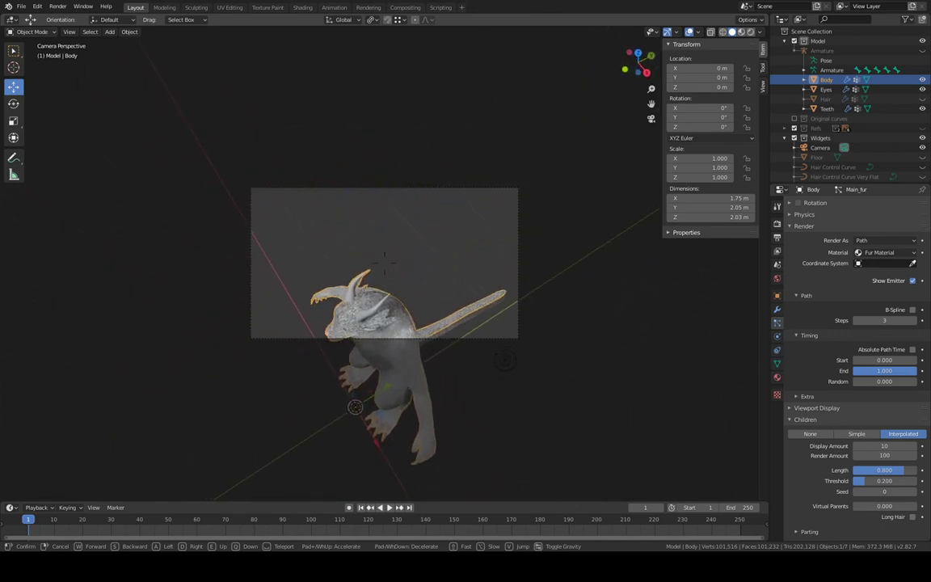
{"action": "key", "text": "w"}
{"action": "key", "text": "s"}
{"action": "key", "text": "q"}
{"action": "key", "text": "w"}
{"action": "key", "text": "s"}
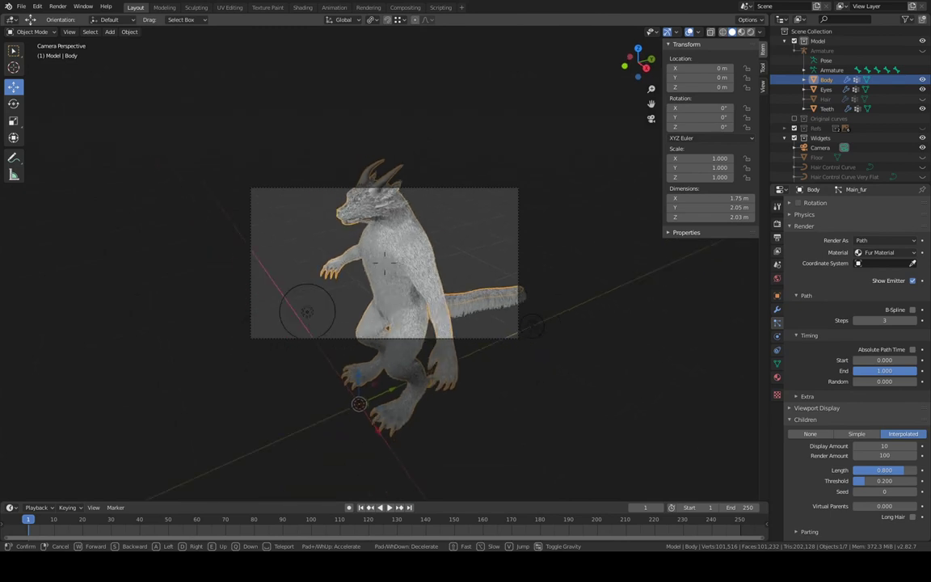
{"action": "key", "text": "w"}
{"action": "key", "text": "w"}
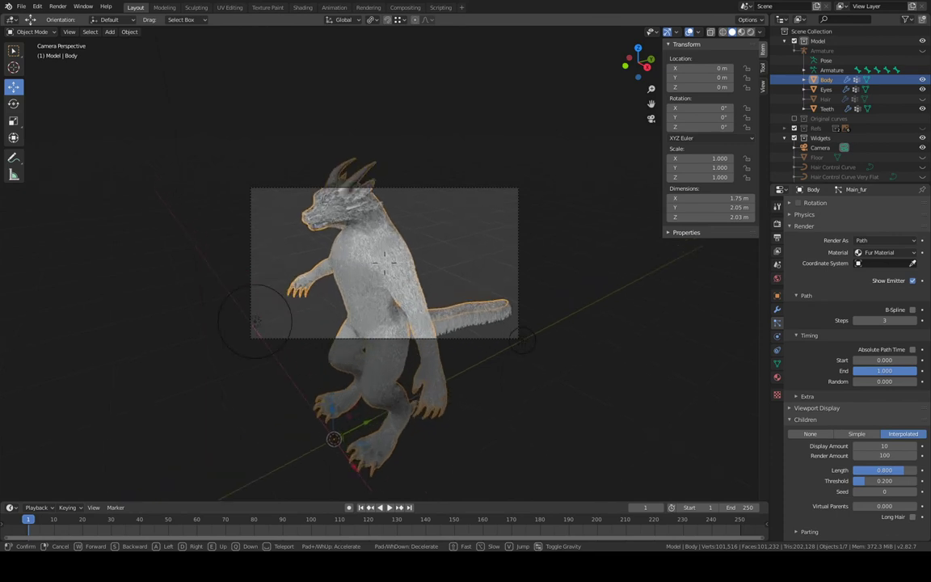
{"action": "key", "text": "s"}
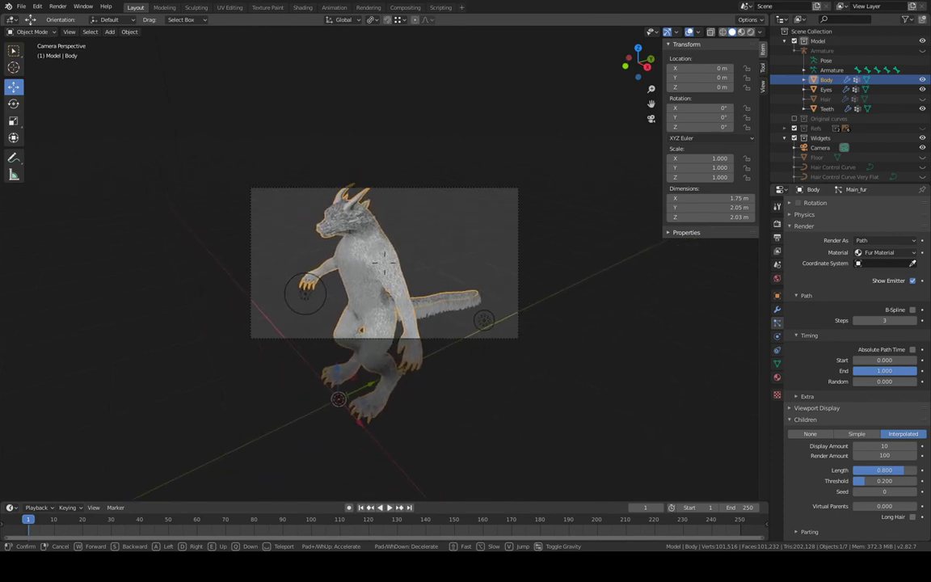
{"action": "key", "text": "a"}
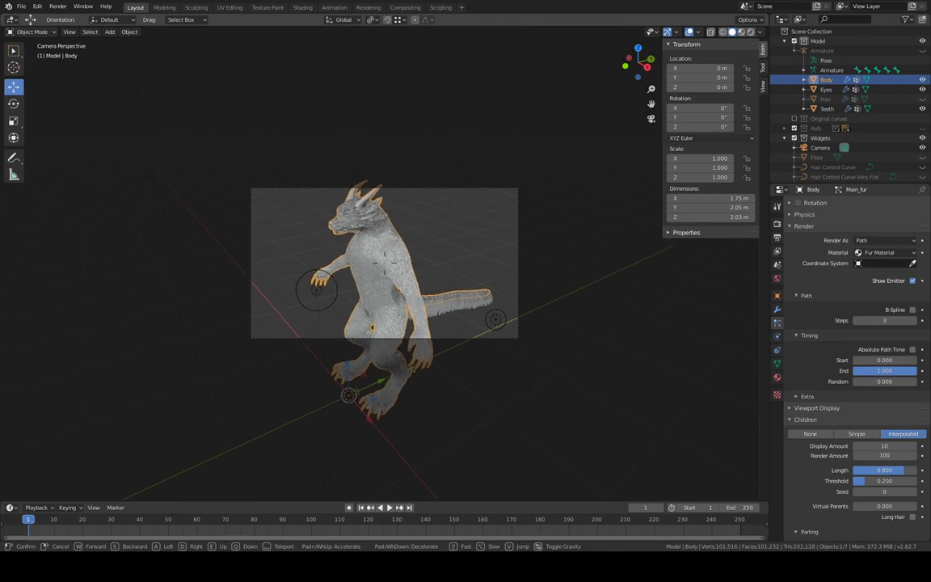
{"action": "left_click", "coordinate": [384, 263]}
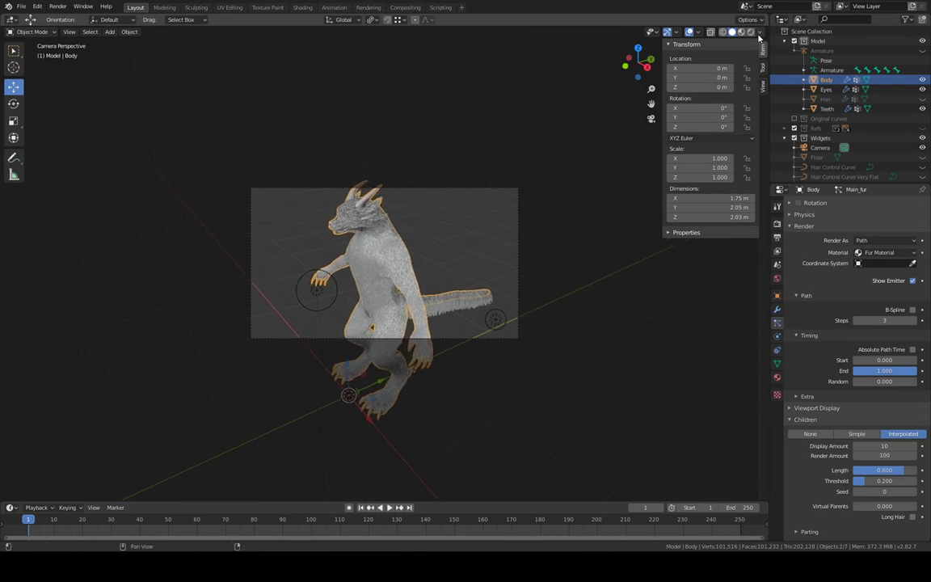
Preview the new camera framing in Rendered shading, examine the striped fur up close, and switch back to Solid shading
{"action": "left_click", "coordinate": [751, 32]}
{"action": "scroll", "coordinate": [342, 261], "scroll_direction": "up", "scroll_amount": 4}
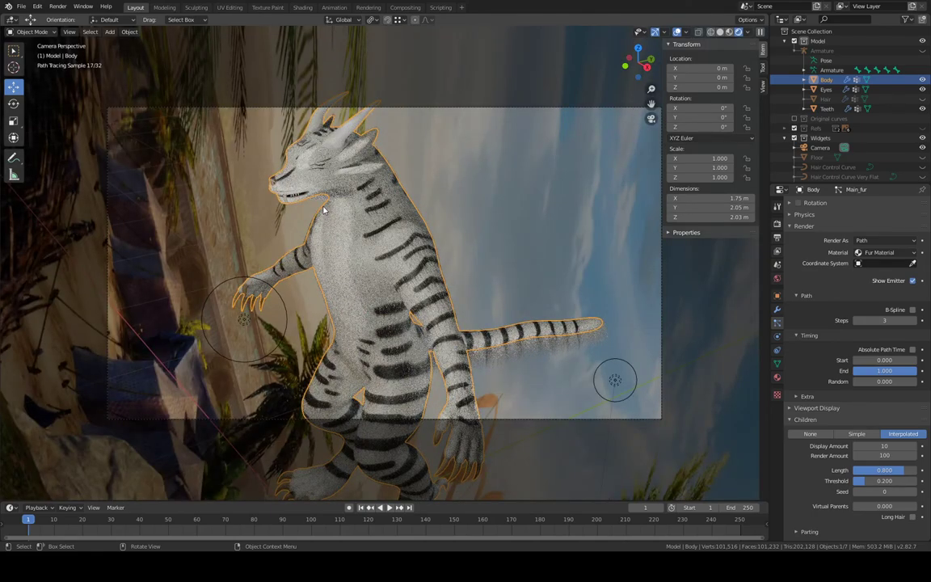
{"action": "middle_click_drag", "start_coordinate": [324, 211], "coordinate": [295, 207]}
{"action": "scroll", "coordinate": [296, 208], "scroll_direction": "up", "scroll_amount": 8}
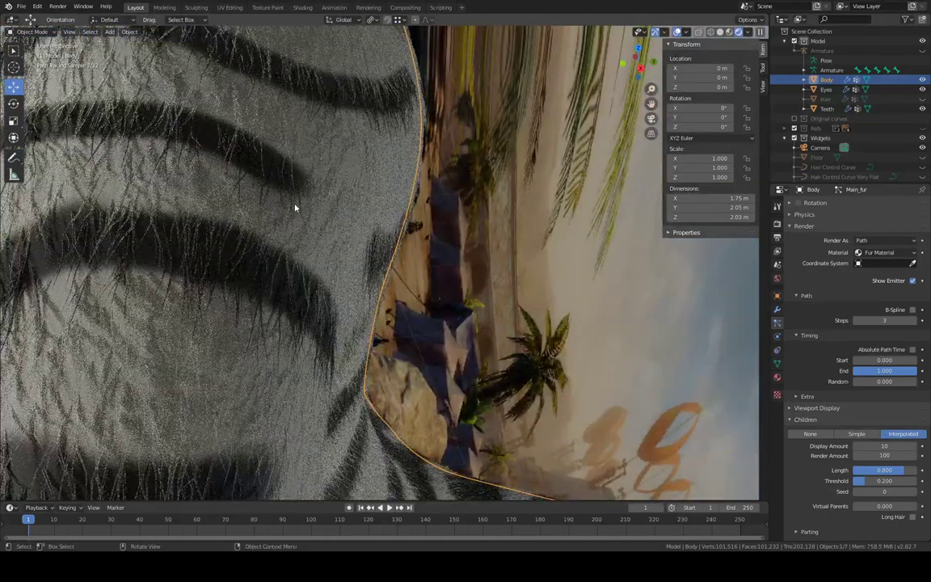
{"action": "scroll", "coordinate": [295, 208], "scroll_direction": "down", "scroll_amount": 10}
{"action": "middle_click_drag", "start_coordinate": [295, 208], "coordinate": [342, 212]}
{"action": "scroll", "coordinate": [343, 212], "scroll_direction": "up", "scroll_amount": 2}
{"action": "left_click", "coordinate": [720, 32]}
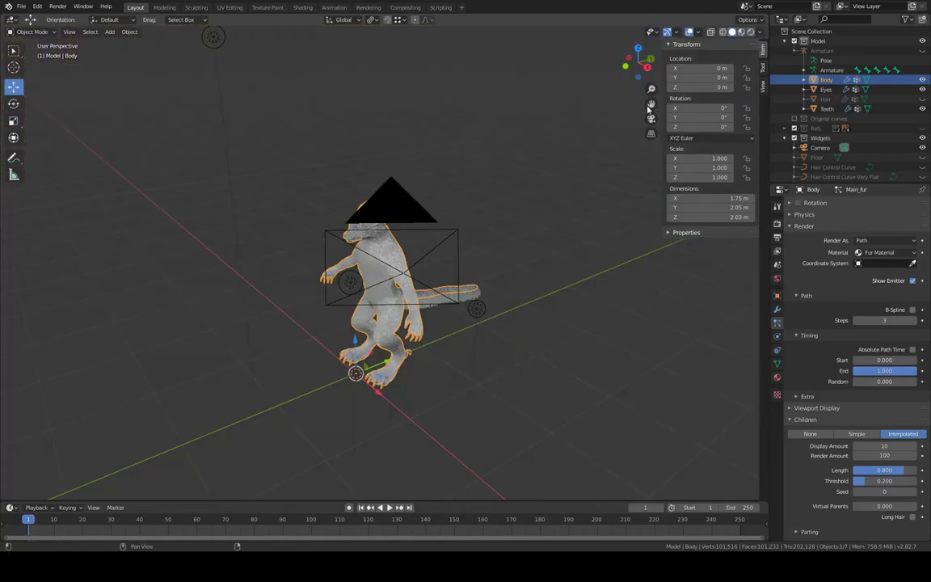
Step back to view the whole creature and camera, and save the file
{"action": "middle_click_drag", "start_coordinate": [531, 181], "coordinate": [511, 185]}
{"action": "scroll", "coordinate": [510, 185], "scroll_direction": "up", "scroll_amount": 4}
{"action": "scroll", "coordinate": [546, 165], "scroll_direction": "down", "scroll_amount": 3}
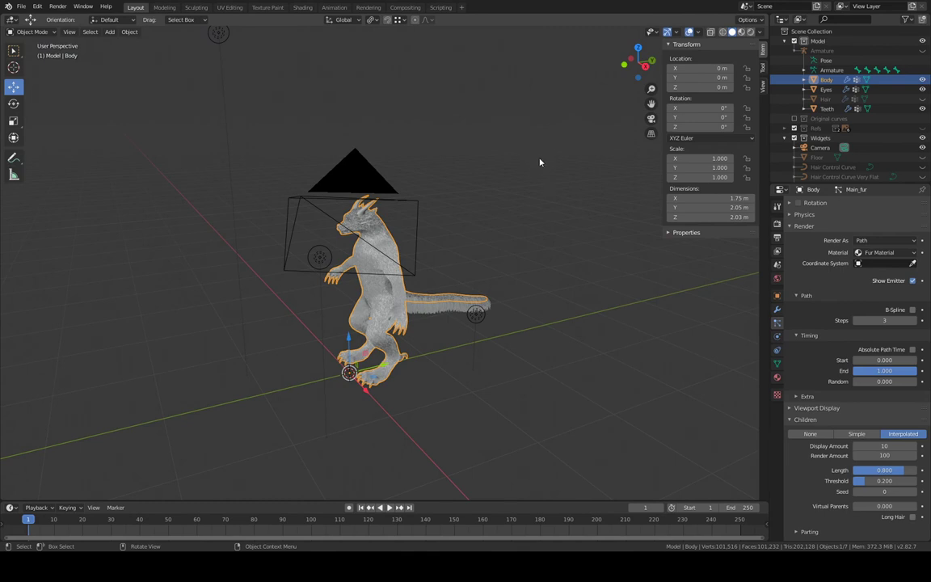
{"action": "key", "text": "ctrl+s"}
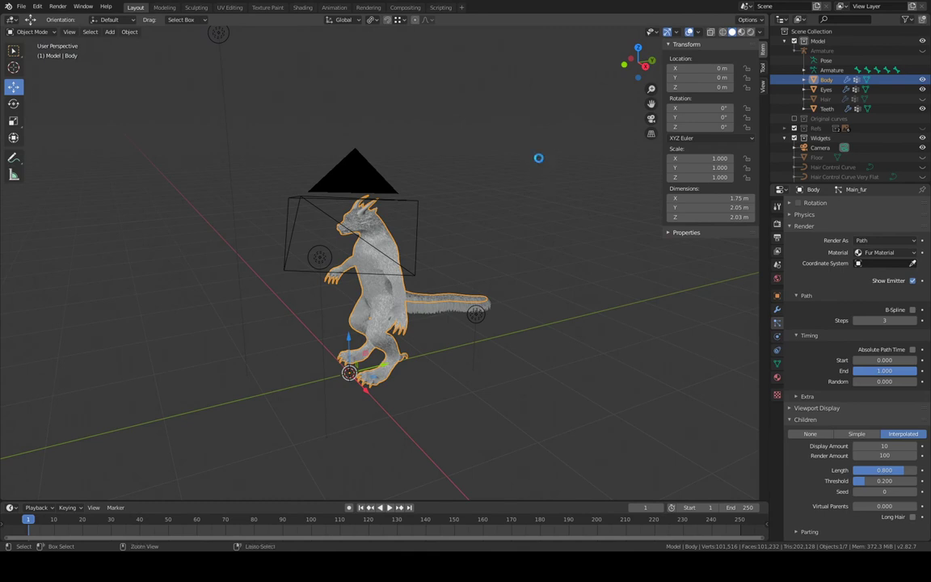